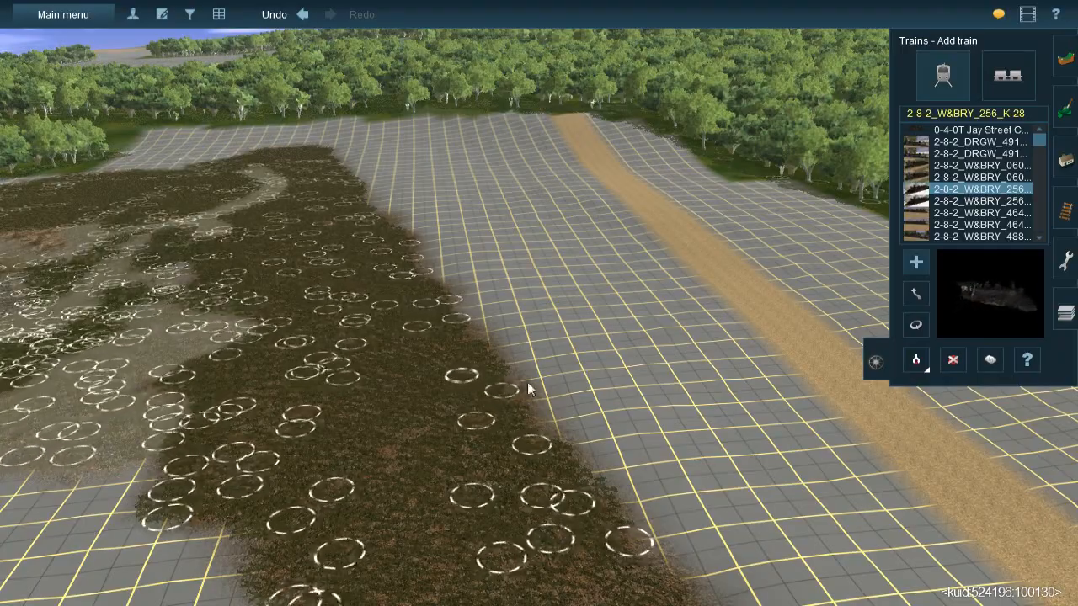
- Bring up the terrain paint tools and sample the dark brown dirt texture from the ground beside the forest
right_click_drag(487, 261, 540, 281)
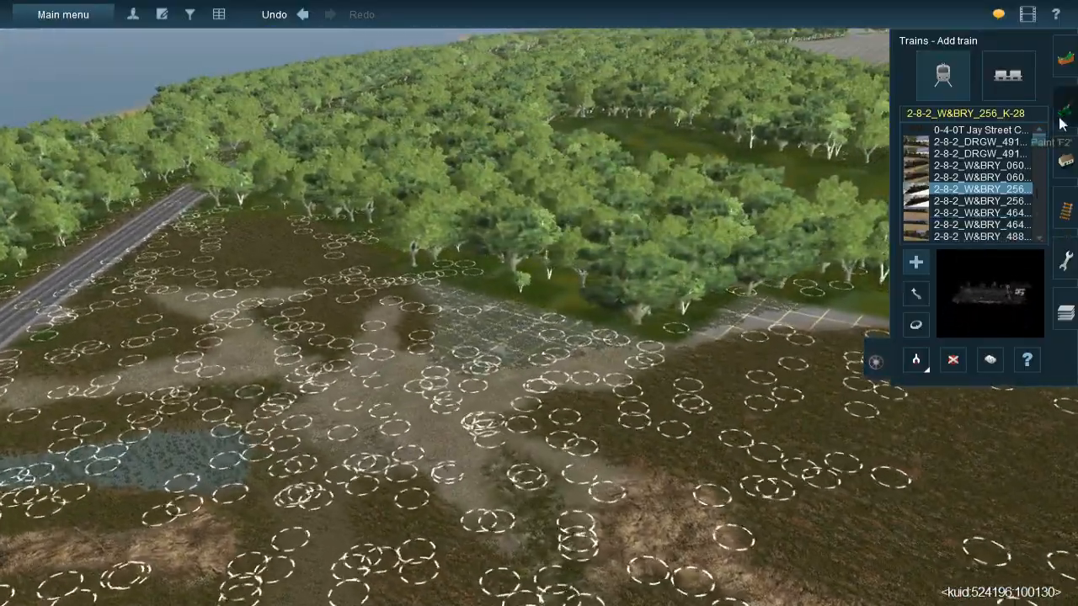
left_click(1062, 118)
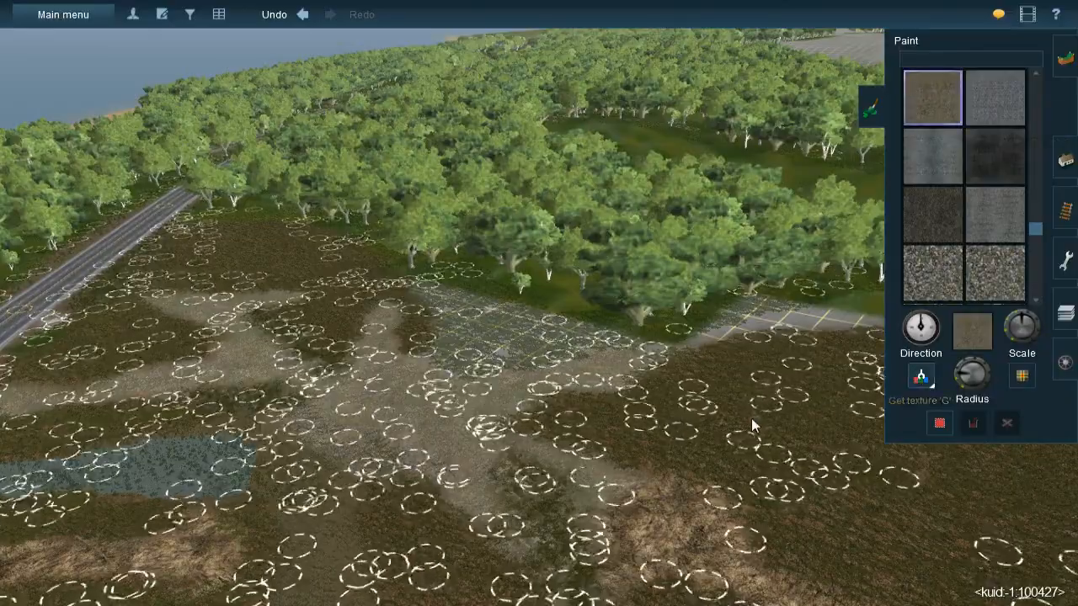
scroll(527, 287, "up", 5)
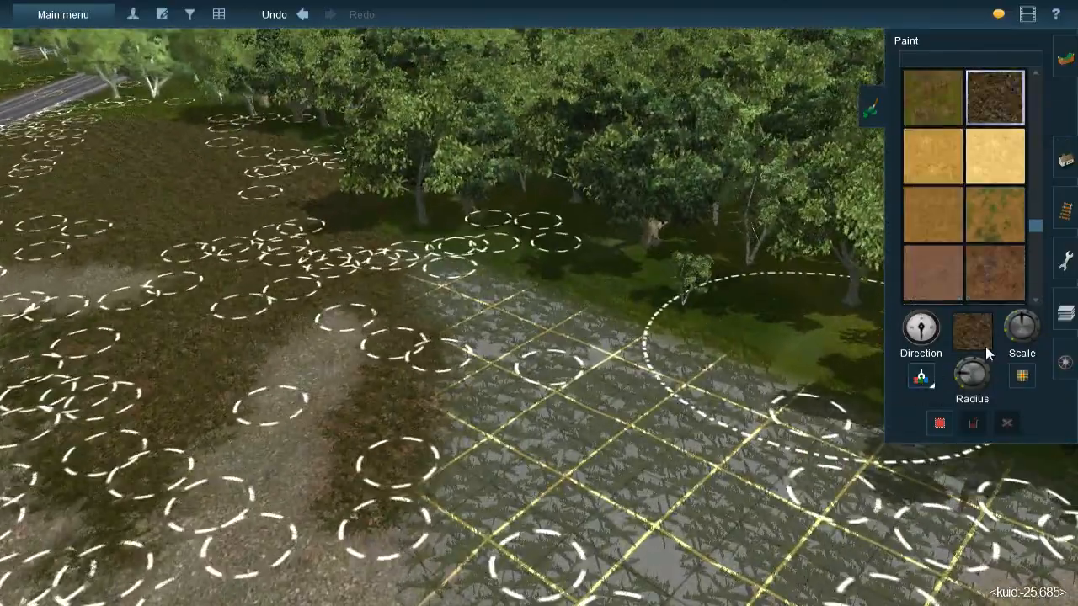
scroll(961, 375, "down", 3)
scroll(591, 365, "down", 3)
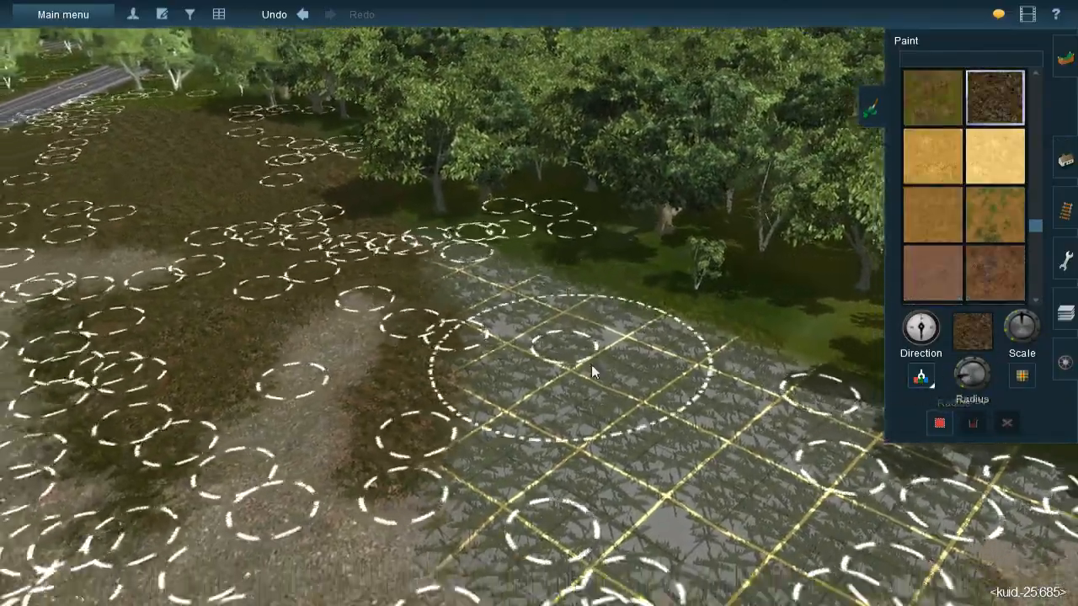
- Paint the dark brown dirt texture over the bare grid ground beside the trees
key("Left")
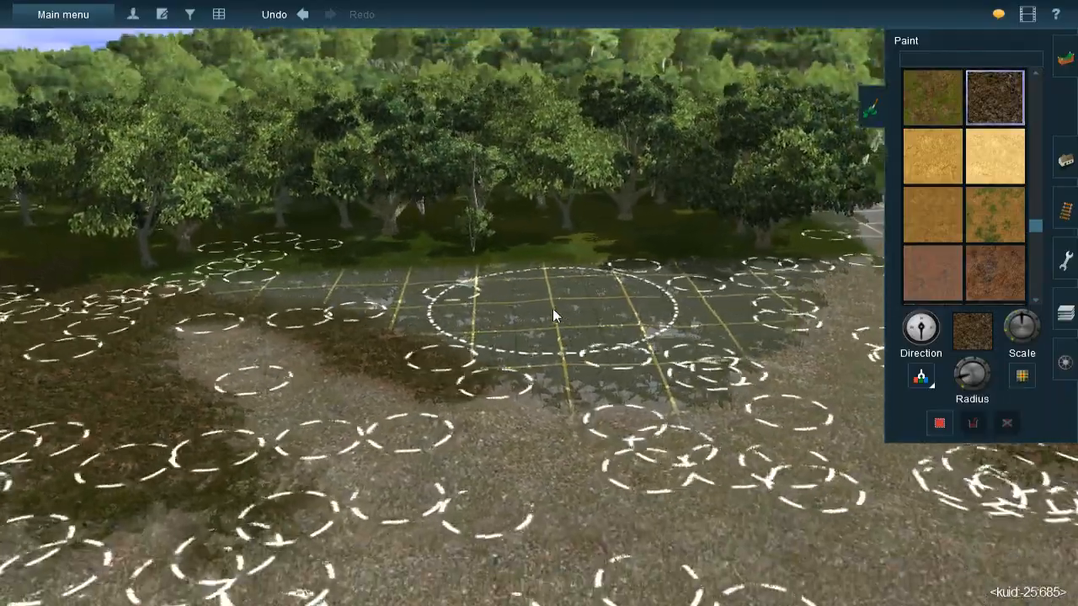
key("Left")
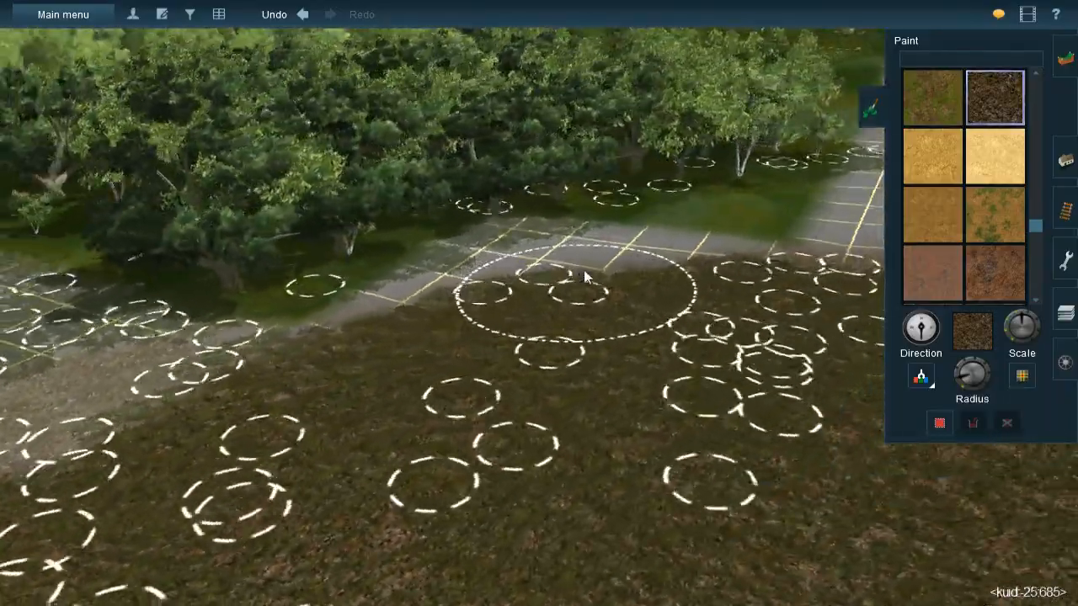
scroll(960, 371, "up", 4)
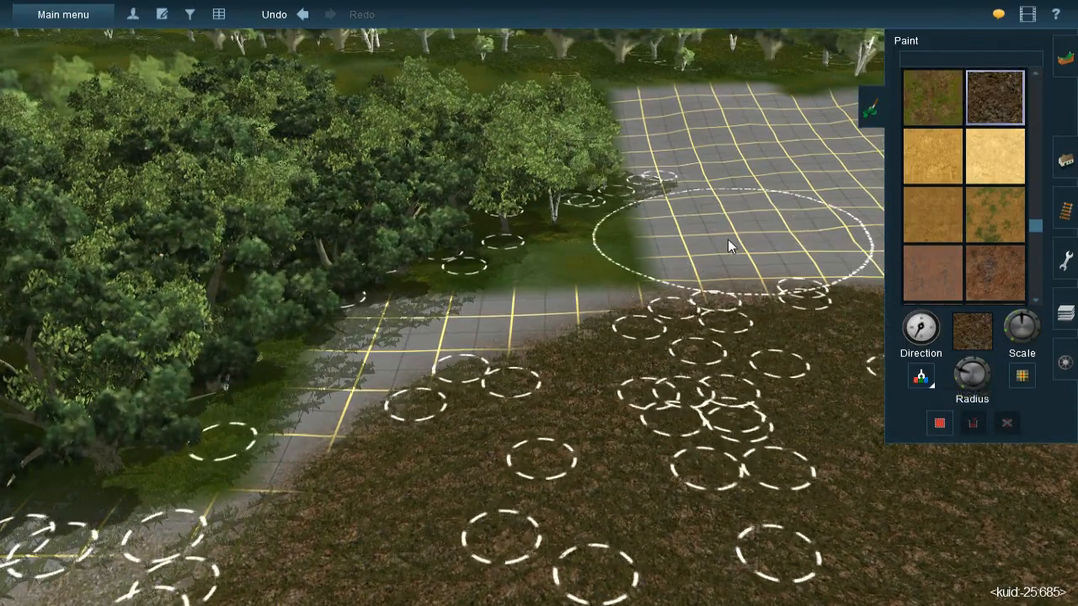
mouse_move(716, 241)
left_mouse_down()
mouse_move(627, 297)
mouse_move(554, 374)
mouse_move(573, 344)
mouse_move(488, 375)
mouse_move(449, 407)
mouse_move(445, 451)
mouse_move(456, 454)
mouse_move(444, 472)
mouse_move(587, 364)
left_mouse_up()
mouse_move(587, 362)
right_mouse_down()
mouse_move(494, 337)
mouse_move(521, 289)
mouse_move(607, 301)
mouse_move(621, 266)
mouse_move(614, 250)
mouse_move(660, 296)
mouse_move(624, 318)
mouse_move(578, 312)
mouse_move(539, 342)
mouse_move(539, 308)
mouse_move(526, 308)
mouse_move(520, 289)
mouse_move(565, 301)
mouse_move(558, 272)
mouse_move(571, 256)
mouse_move(512, 247)
mouse_move(486, 250)
mouse_move(498, 292)
mouse_move(458, 299)
mouse_move(548, 337)
mouse_move(558, 298)
mouse_move(516, 284)
right_mouse_up()
right_click(512, 143)
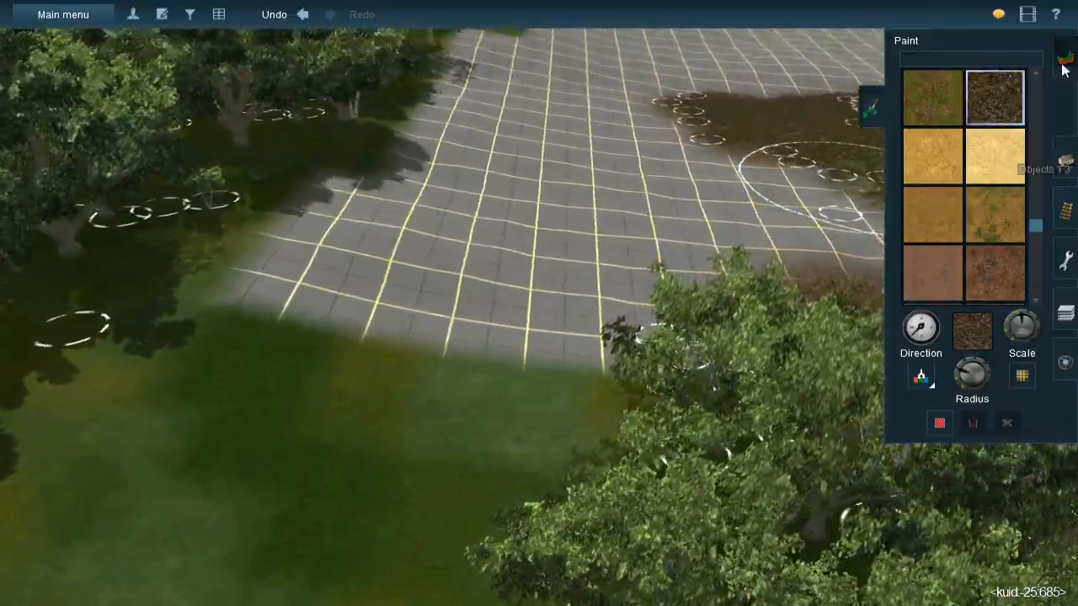
- Filter the paint textures by "grid" and choose the yellow-bordered grid texture at a reduced texture scale
left_click(1063, 69)
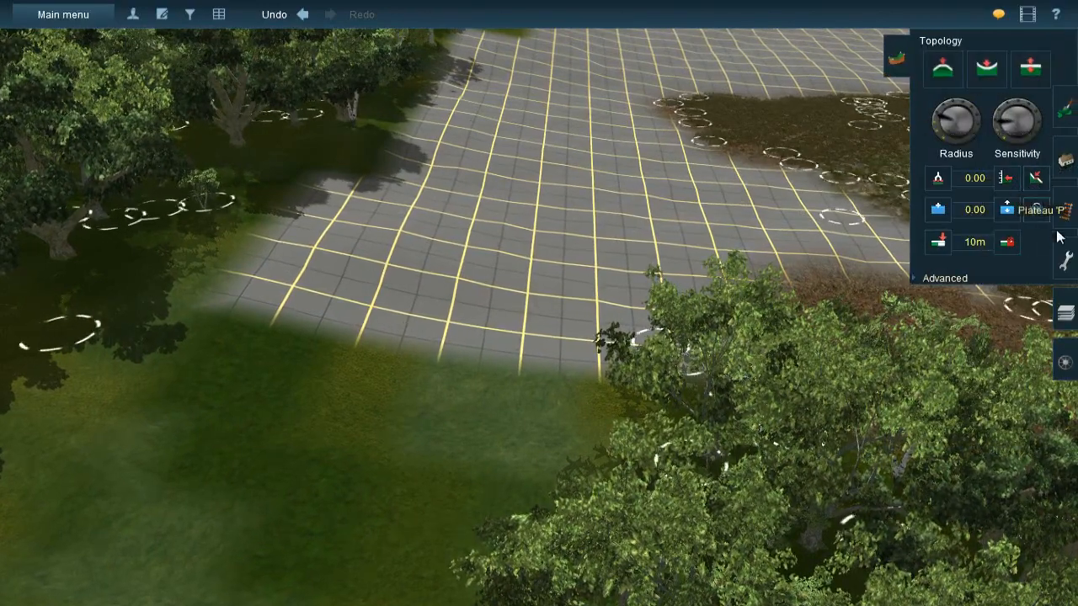
left_click(1064, 125)
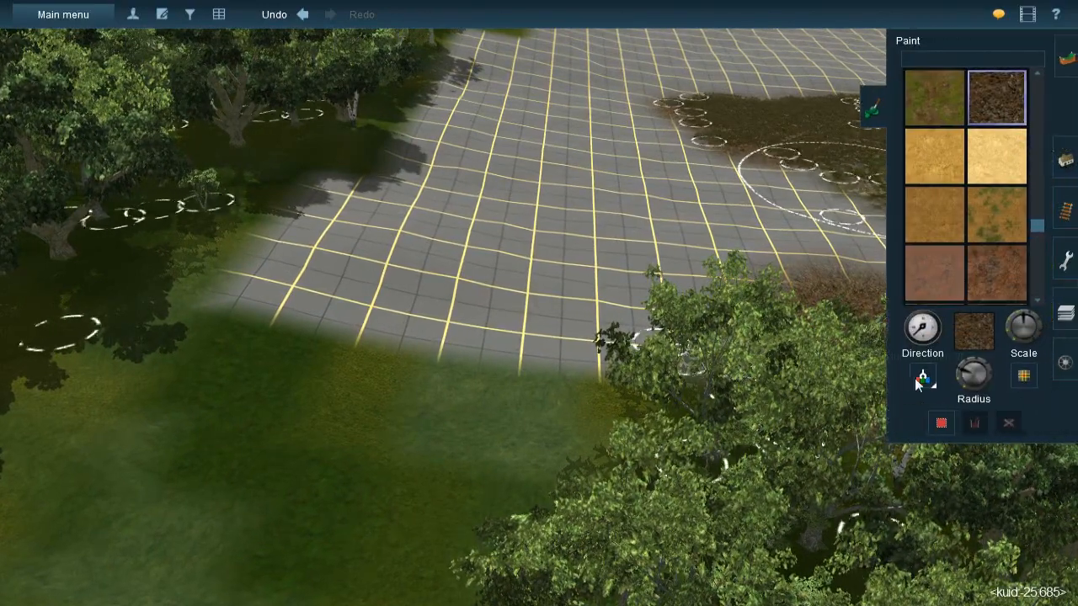
left_click(924, 63)
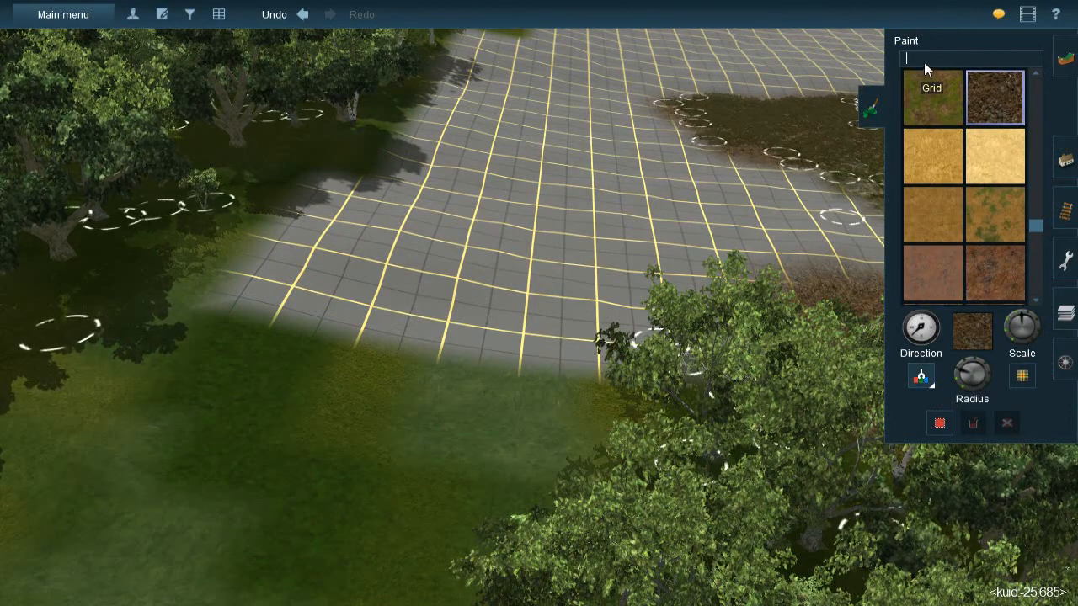
type("h")
key("BackSpace")
type("g")
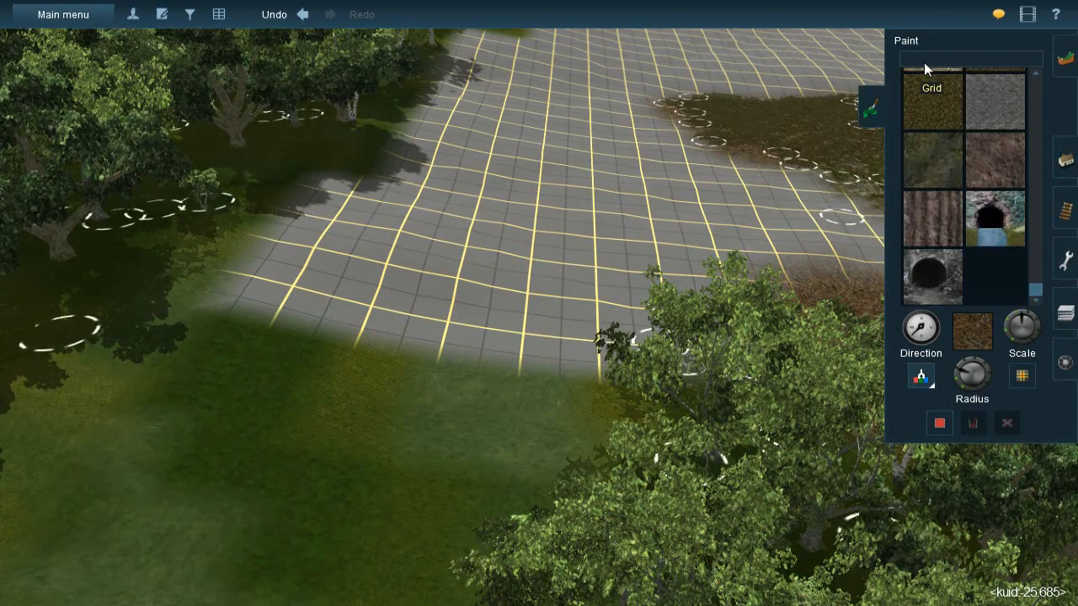
type("roo")
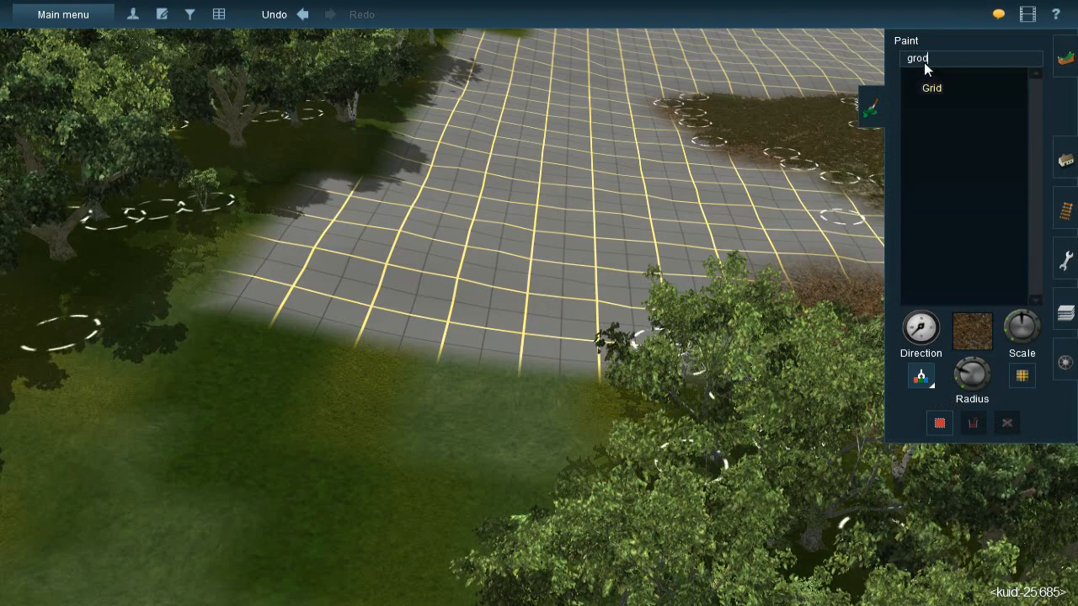
key("BackSpace")
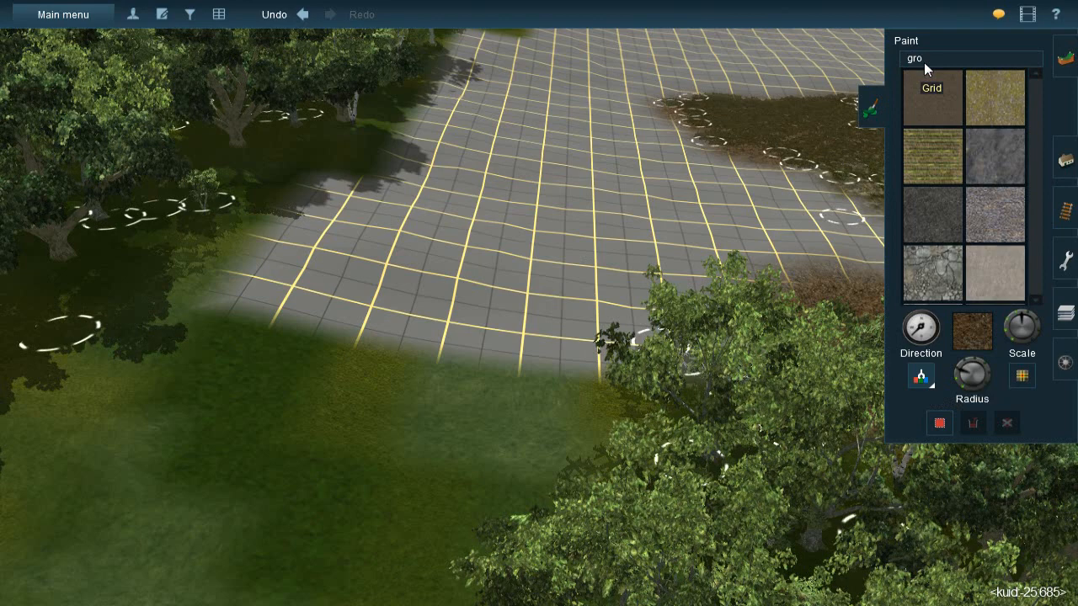
key("BackSpace")
type("id")
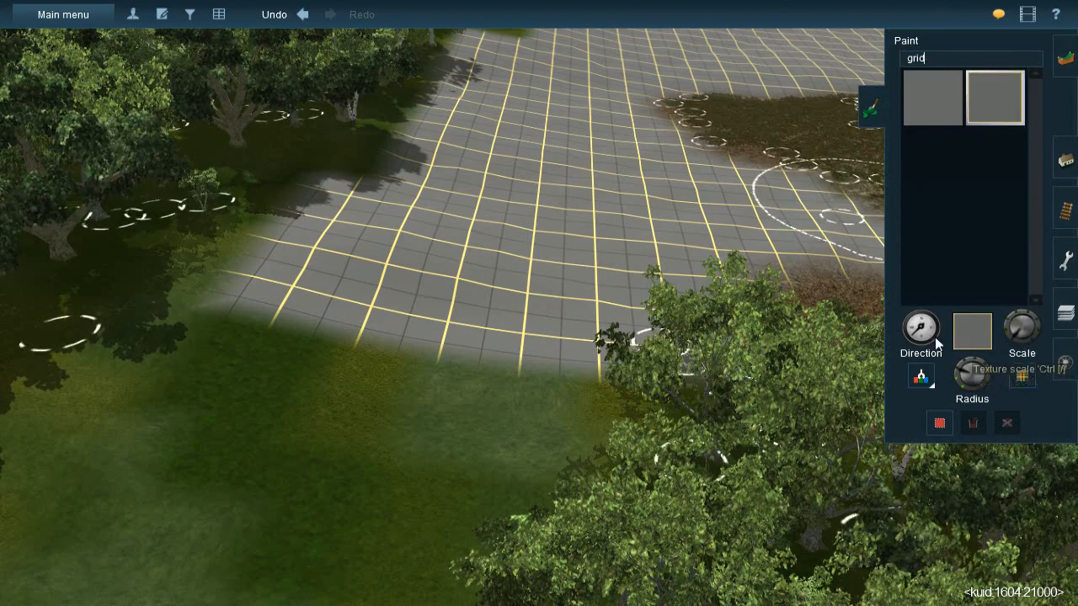
- Paint the grid texture over the grass in the clearing between the trees
mouse_move(373, 382)
left_mouse_down()
mouse_move(332, 430)
mouse_move(381, 403)
left_mouse_up()
key("Left")
right_click(252, 368)
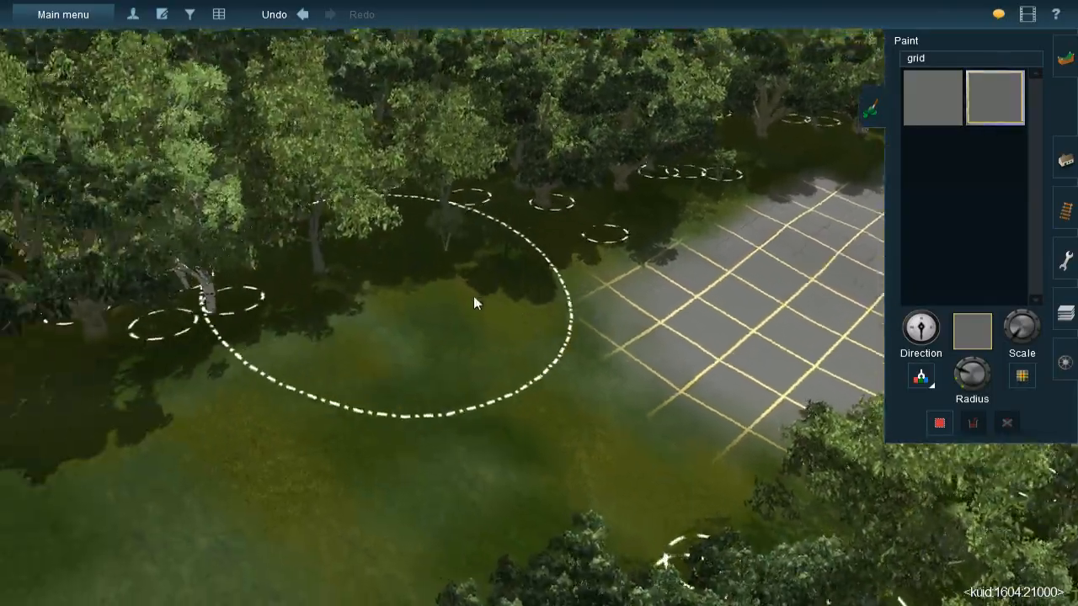
right_click(685, 339)
key("Left")
key("Down")
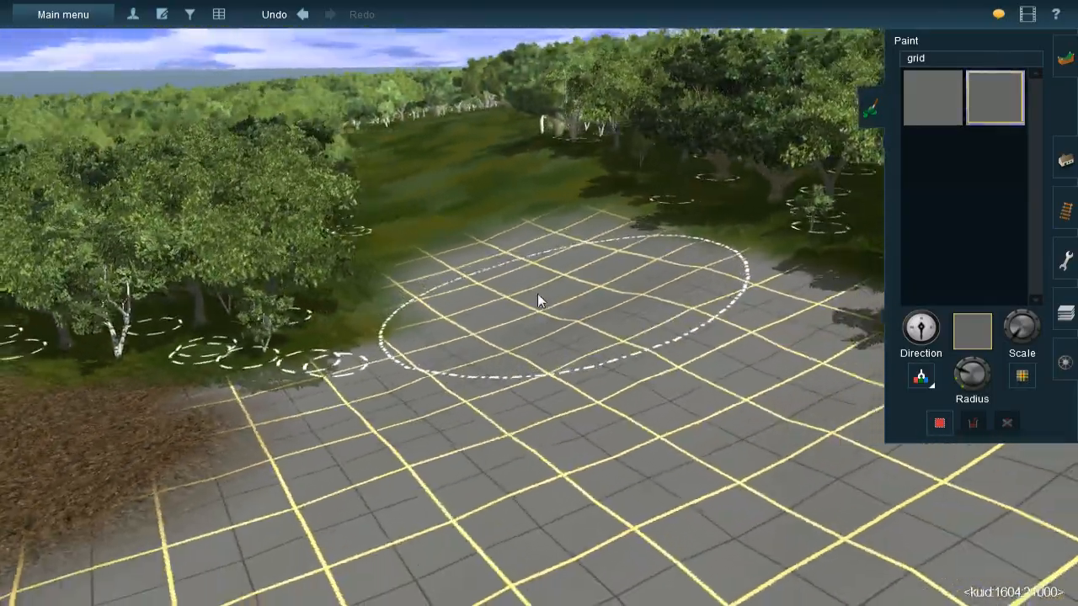
- Extend the grid texture along the grassy corridor between the two stands of trees
key("Up")
right_click(511, 240)
mouse_move(537, 238)
left_mouse_down()
mouse_move(539, 194)
mouse_move(500, 121)
mouse_move(517, 152)
left_mouse_up()
right_click(517, 153)
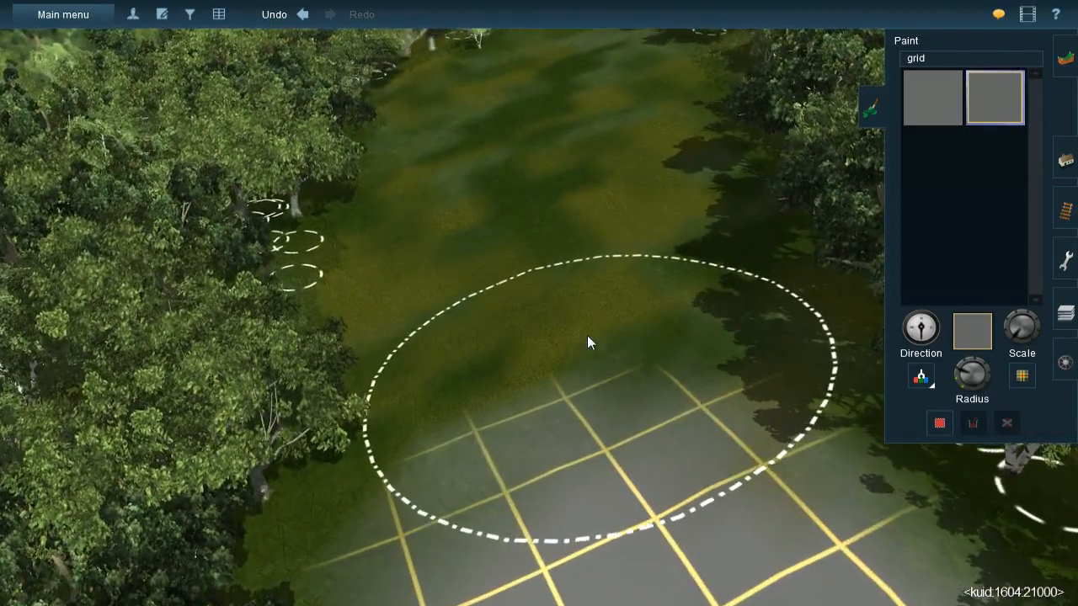
mouse_move(587, 335)
left_mouse_down()
mouse_move(578, 92)
mouse_move(576, 126)
left_mouse_up()
right_click(576, 126)
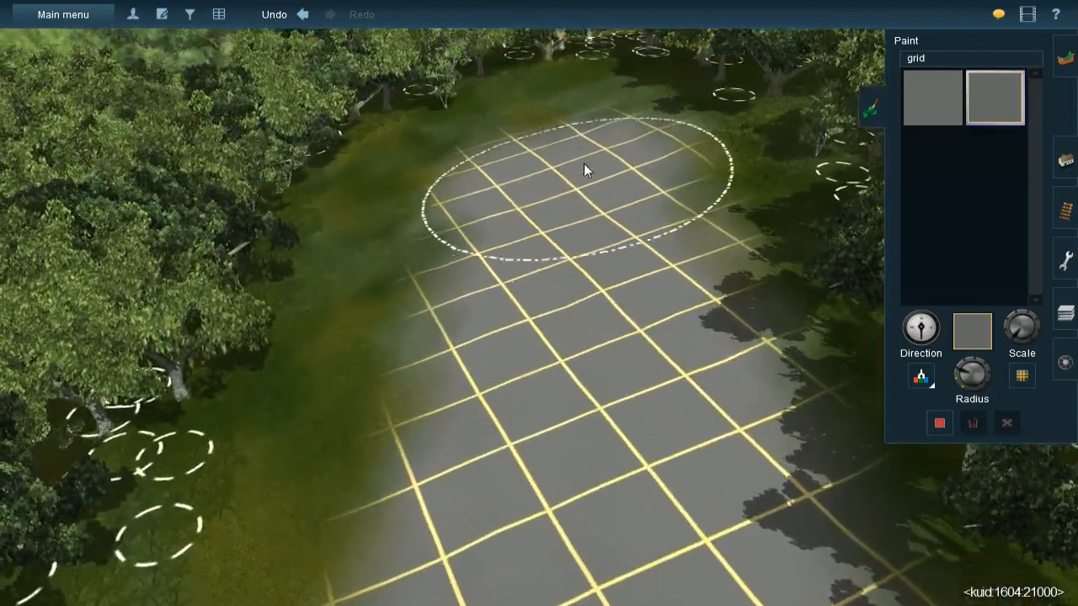
- Widen the grid texture and fill the remaining grass gaps along the corridor between the trees
mouse_move(549, 108)
left_mouse_down()
mouse_move(464, 195)
mouse_move(477, 386)
left_mouse_up()
right_click(553, 471)
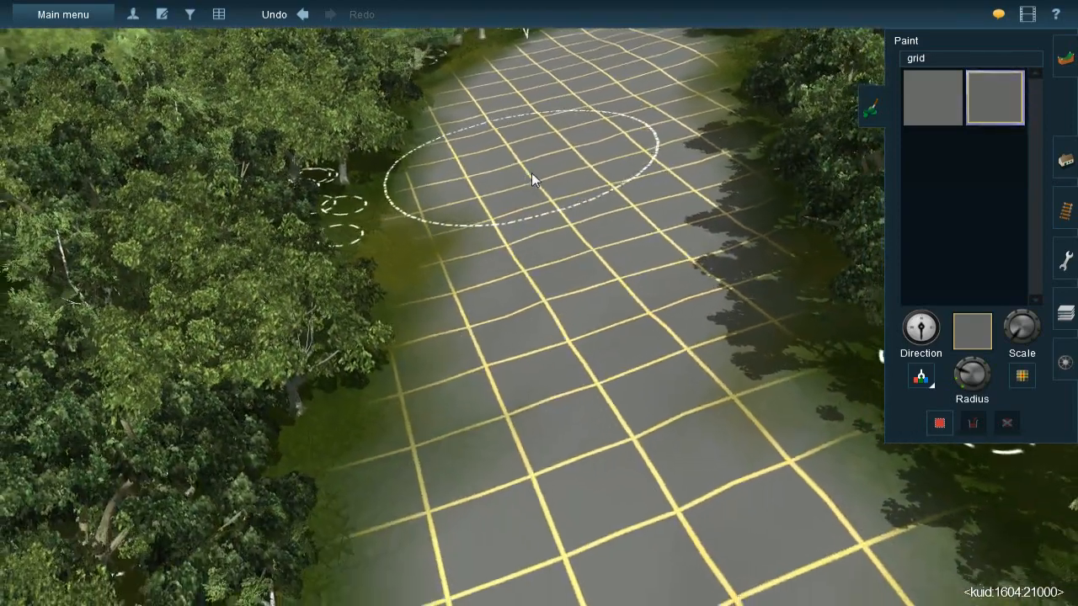
left_click_drag(531, 173, 503, 288)
mouse_move(563, 387)
right_mouse_down()
mouse_move(590, 444)
mouse_move(520, 350)
mouse_move(586, 357)
mouse_move(568, 367)
mouse_move(564, 332)
right_mouse_up()
right_click_drag(527, 235, 549, 264)
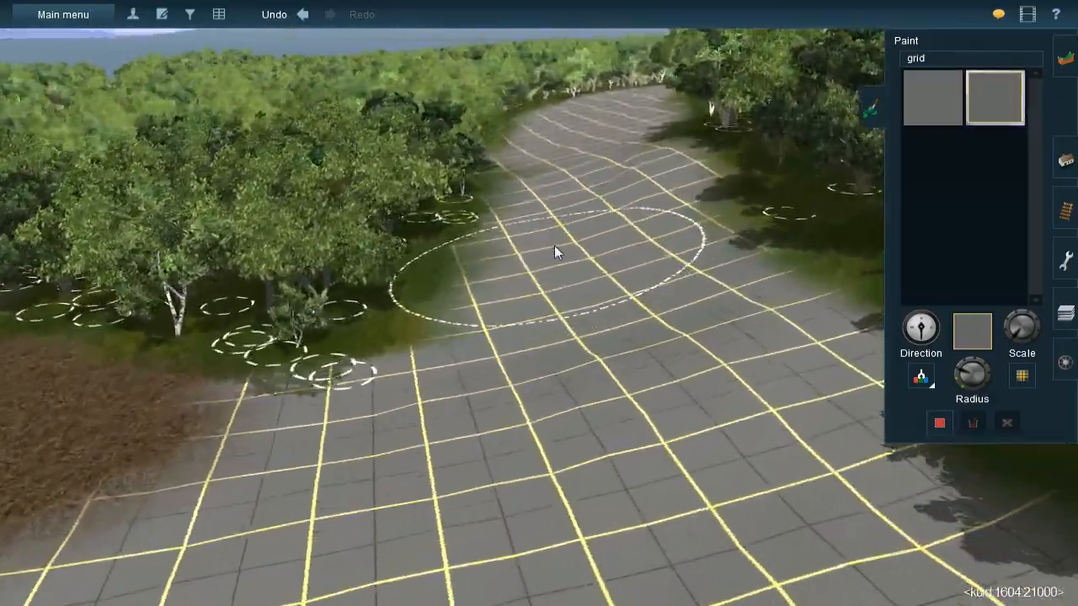
scroll(544, 266, "up", 3)
scroll(555, 293, "down", 4)
mouse_move(580, 386)
right_mouse_down()
mouse_move(770, 397)
mouse_move(623, 303)
mouse_move(672, 322)
right_mouse_up()
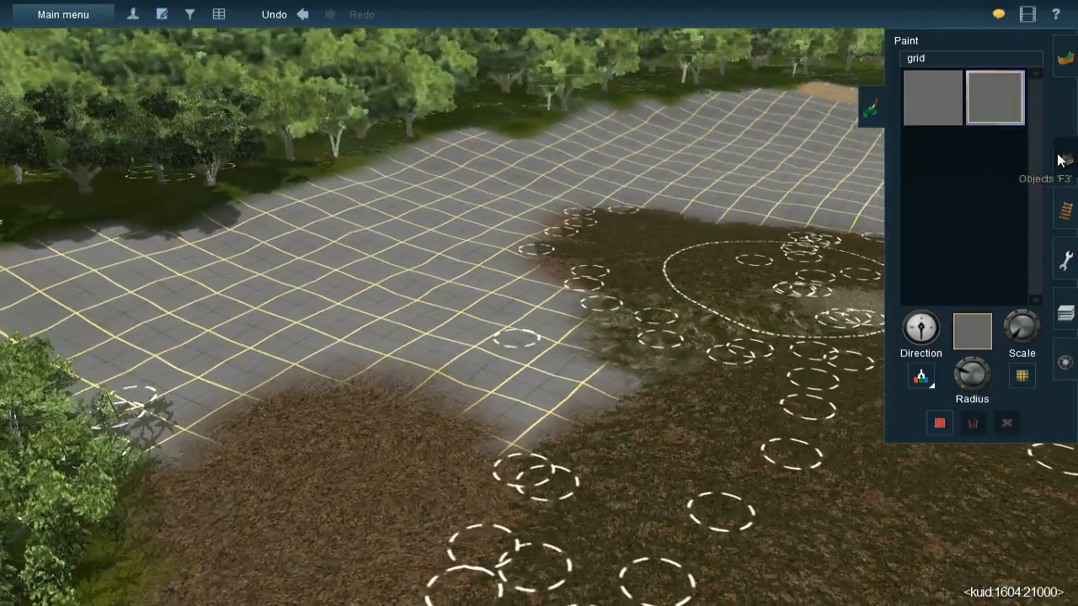
- Clear the "grid" texture filter and choose the CUK-Rock-Cover-3 texture for painting
left_click(1059, 160)
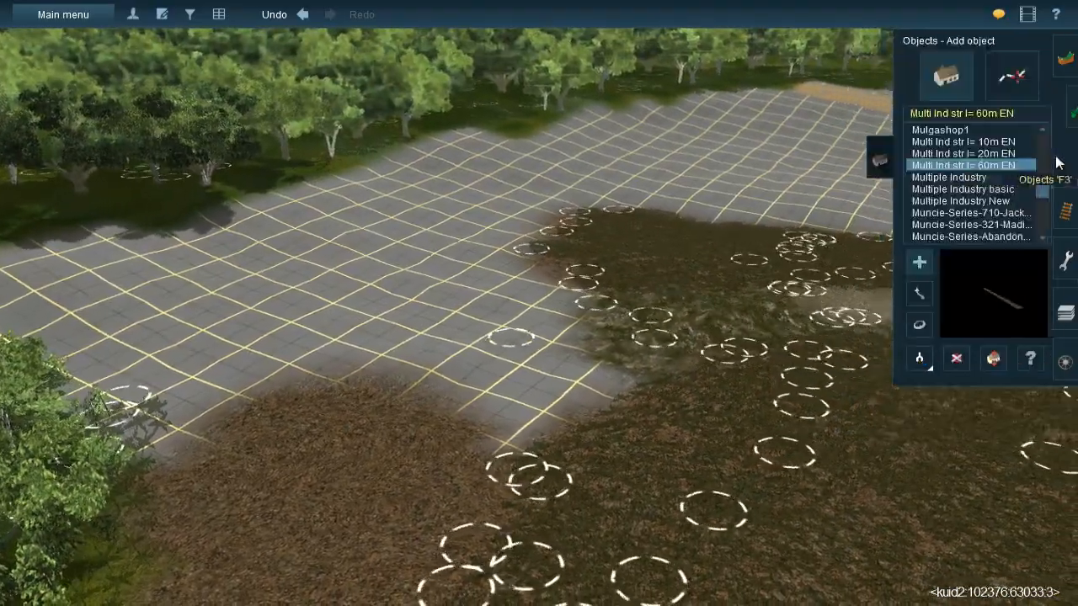
left_click(1060, 108)
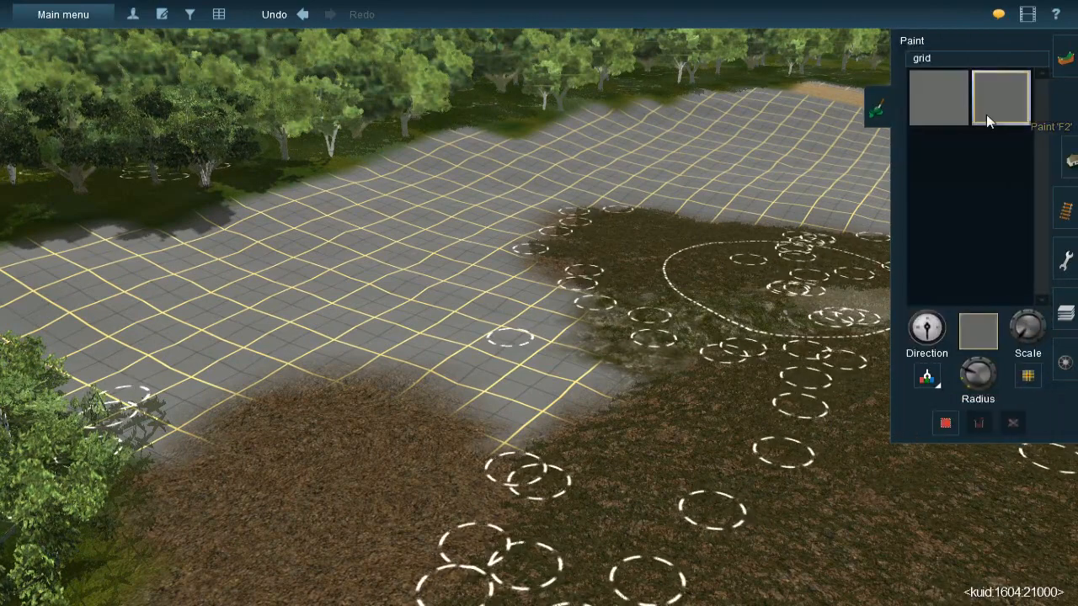
left_click(946, 59)
key("BackSpace")
key("BackSpace")
key("BackSpace")
key("BackSpace")
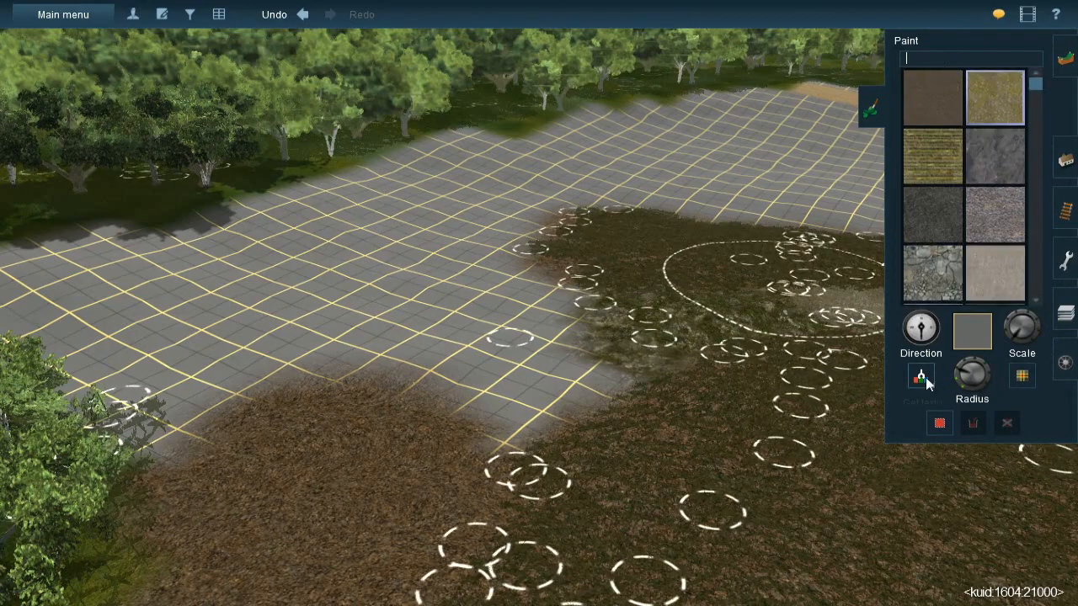
- Reduce the brush radius and paint a first patch of rock texture on the grid ground near the forest edge
right_click(492, 291)
right_click(566, 240)
right_click(528, 208)
scroll(497, 277, "up", 4)
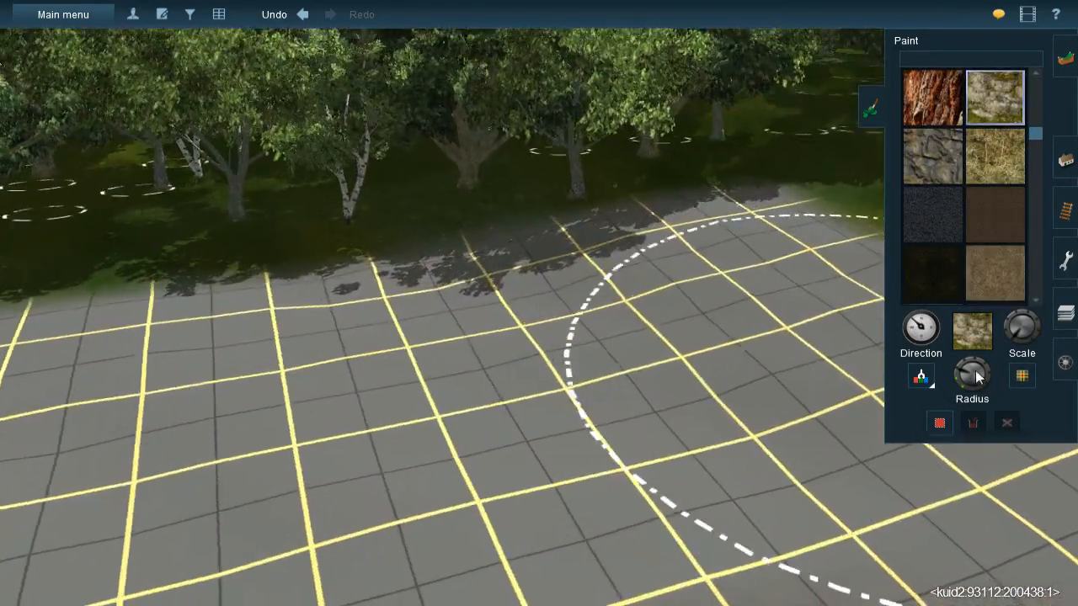
mouse_move(975, 370)
left_mouse_down()
mouse_move(945, 369)
mouse_move(958, 385)
left_mouse_up()
right_click(785, 334)
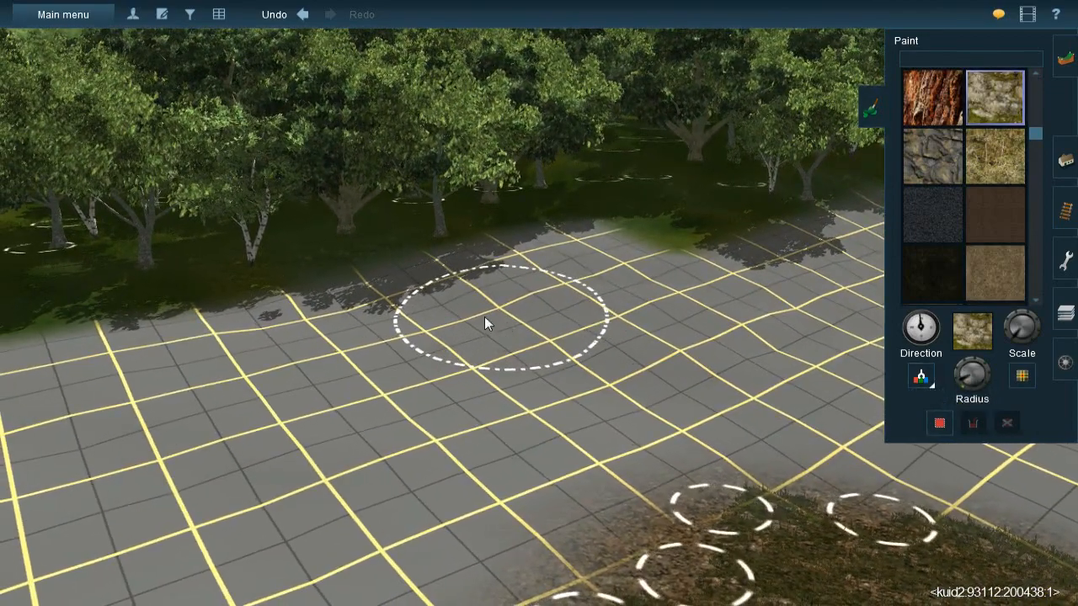
mouse_move(484, 316)
left_mouse_down()
mouse_move(424, 283)
mouse_move(400, 302)
left_mouse_up()
mouse_move(579, 346)
left_mouse_down()
mouse_move(677, 330)
mouse_move(590, 324)
mouse_move(790, 324)
mouse_move(771, 329)
mouse_move(805, 301)
mouse_move(654, 349)
mouse_move(493, 327)
mouse_move(773, 326)
left_mouse_up()
mouse_move(773, 326)
right_mouse_down()
mouse_move(630, 274)
mouse_move(549, 300)
right_mouse_up()
- Paint a band of rock texture with varied direction along the slope in front of the trees
key("Right")
key("Right")
key("Up")
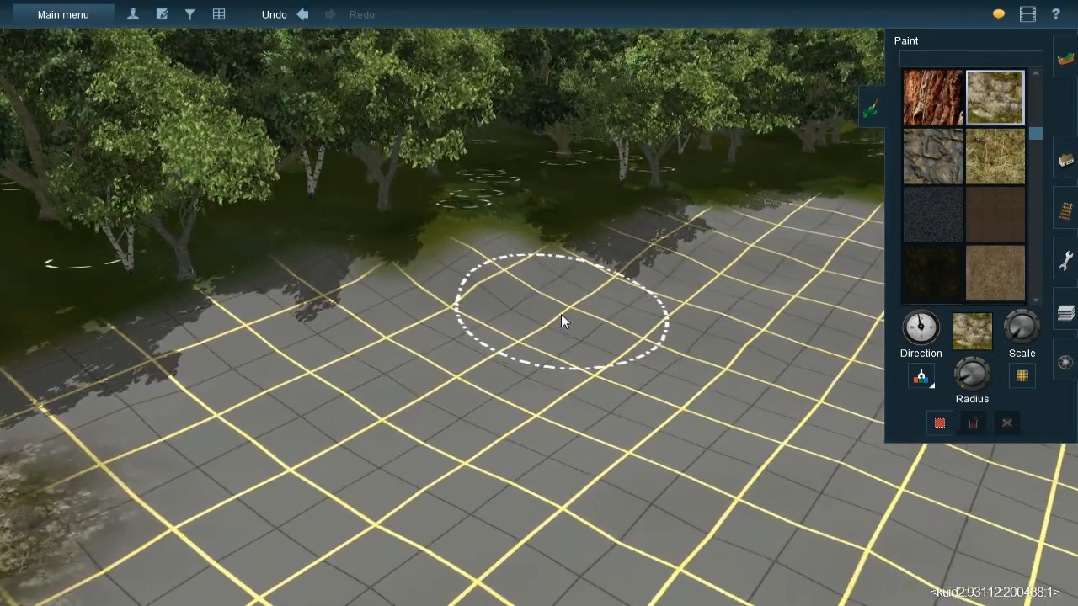
mouse_move(562, 320)
left_mouse_down()
mouse_move(514, 281)
mouse_move(430, 287)
mouse_move(444, 291)
left_mouse_up()
mouse_move(367, 293)
left_mouse_down()
mouse_move(324, 283)
mouse_move(509, 262)
left_mouse_up()
left_click_drag(637, 278, 661, 270)
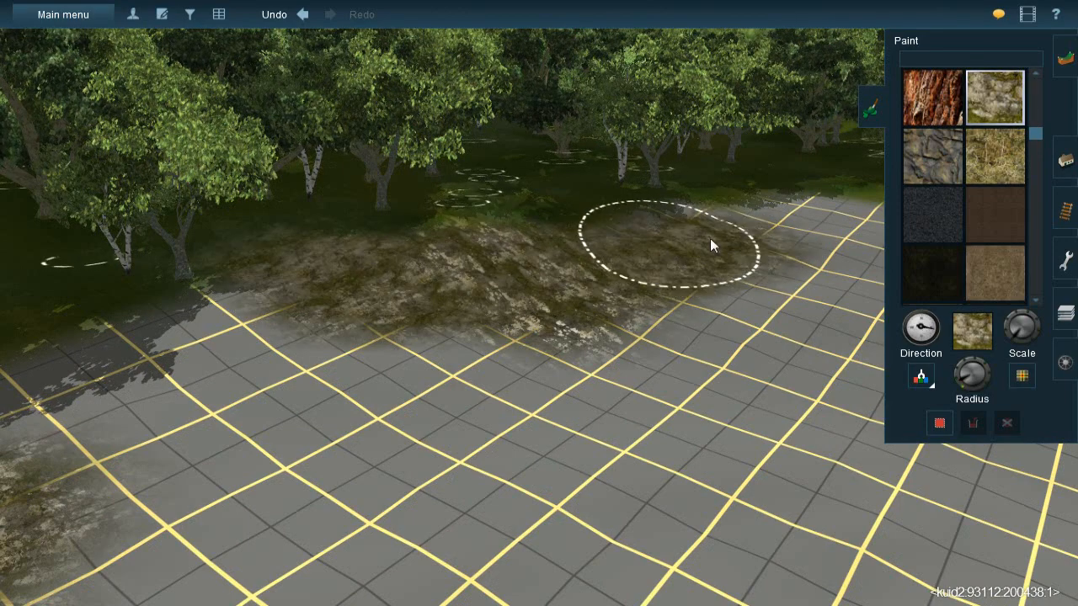
left_click_drag(714, 236, 610, 279)
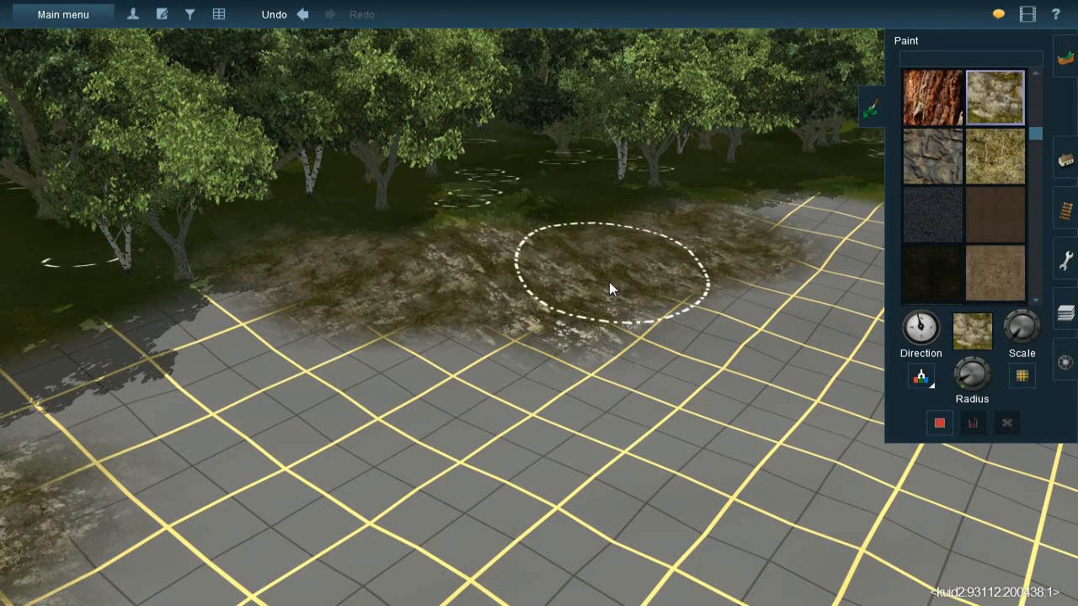
- Increase the texture scale and repaint the rock band along the tree line with the texture rotated
key("Right")
key("Down")
key("Up")
key("Left")
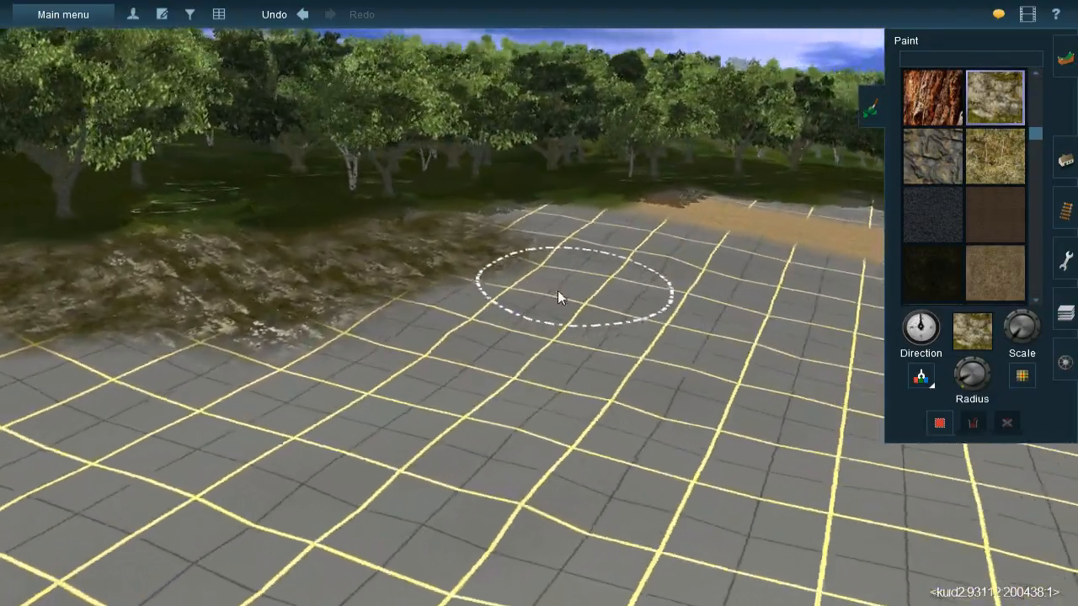
key("Left")
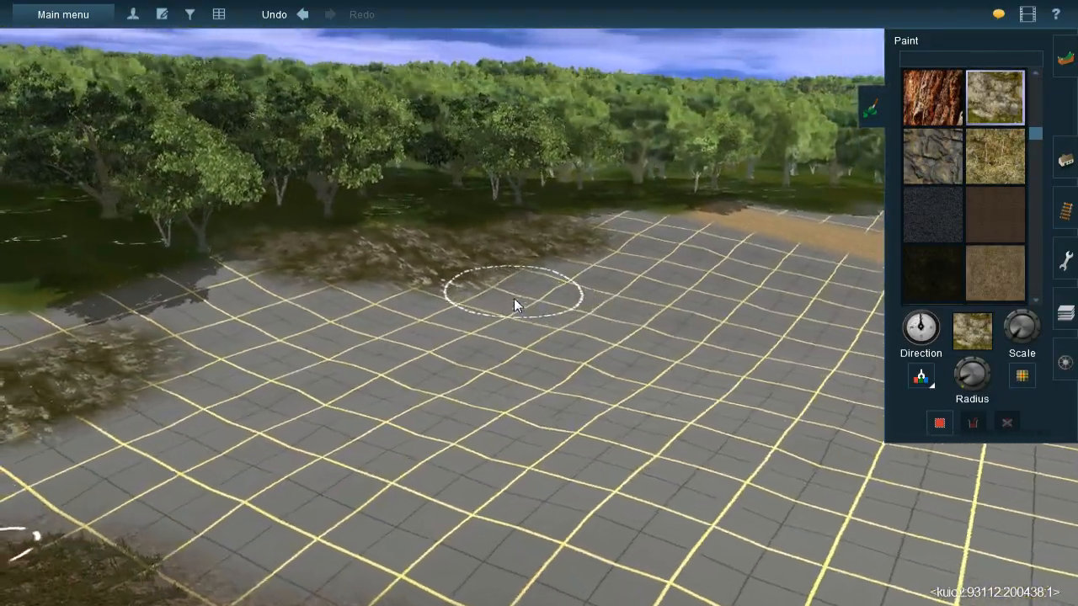
key("Up")
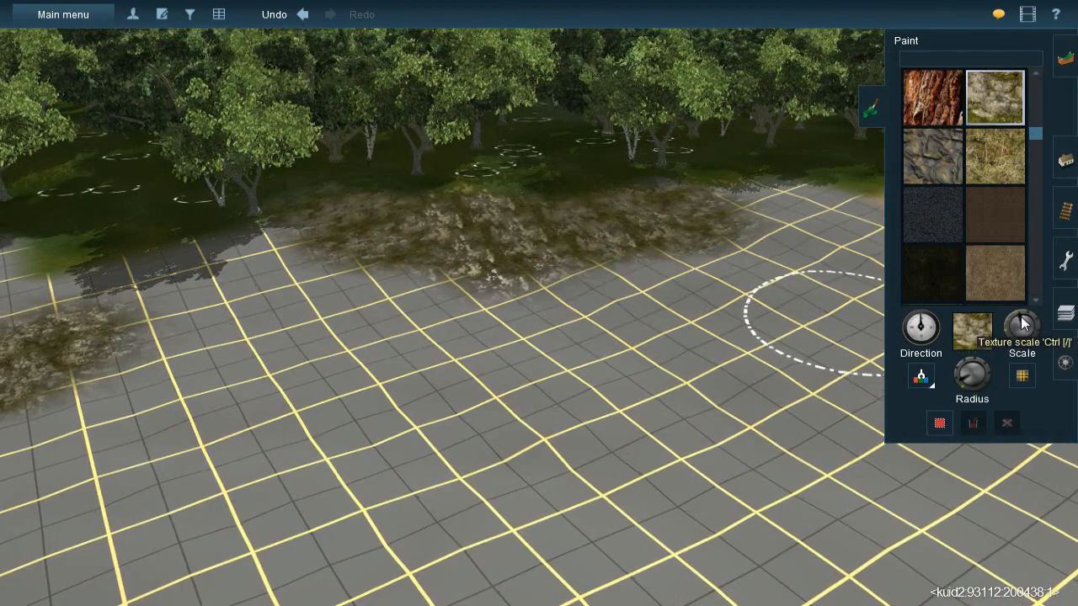
key("Left")
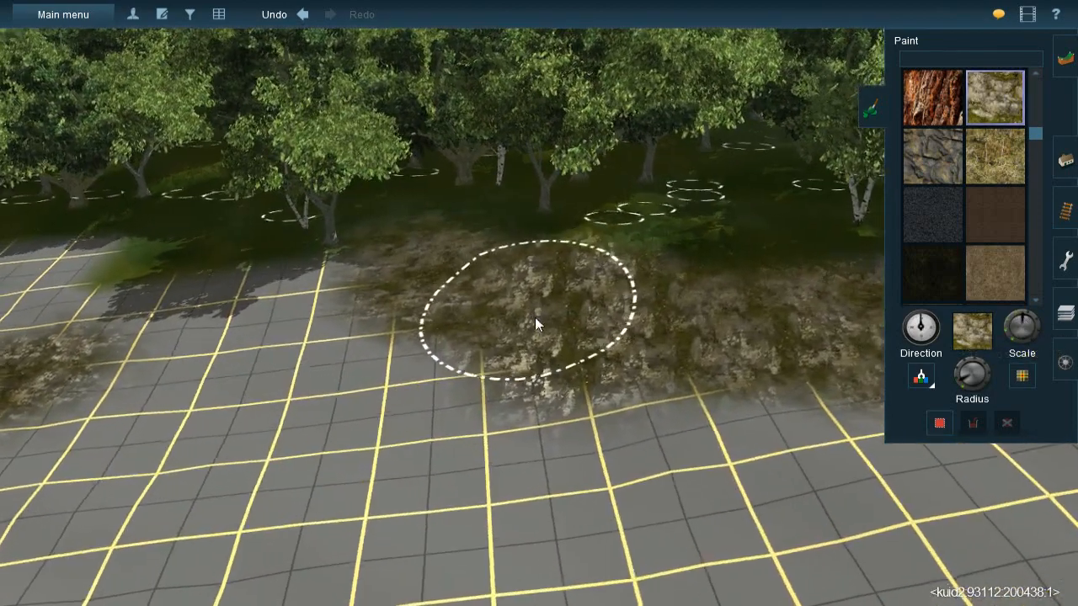
key("bracketright")
mouse_move(504, 289)
left_mouse_down()
mouse_move(415, 248)
mouse_move(572, 324)
mouse_move(746, 343)
mouse_move(622, 310)
left_mouse_up()
key("Right")
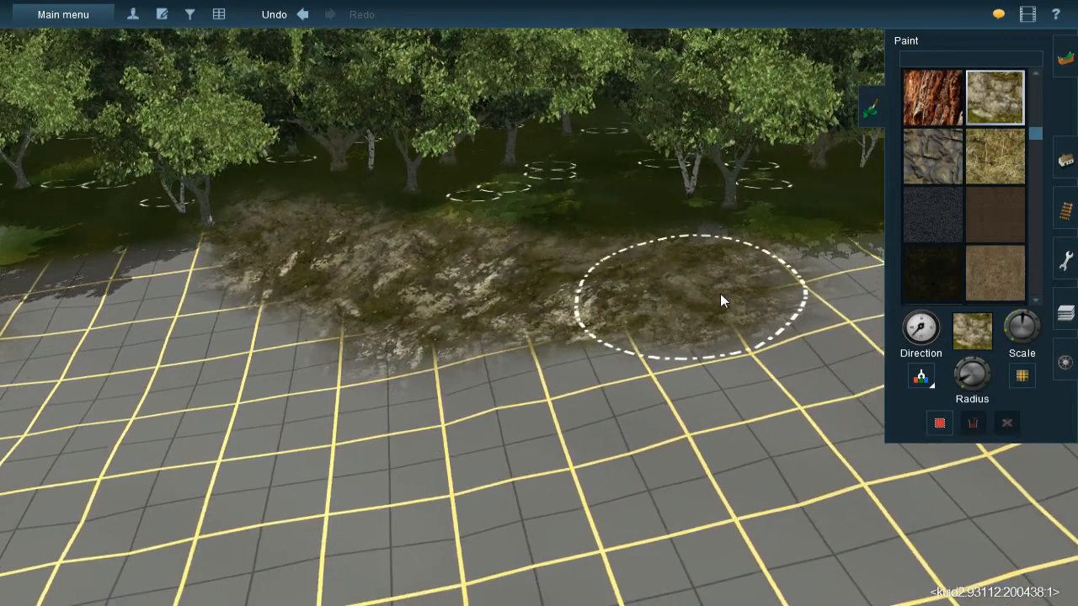
- Extend the rock texture along the forest edge to the sandy path
right_click(747, 320)
key("Right")
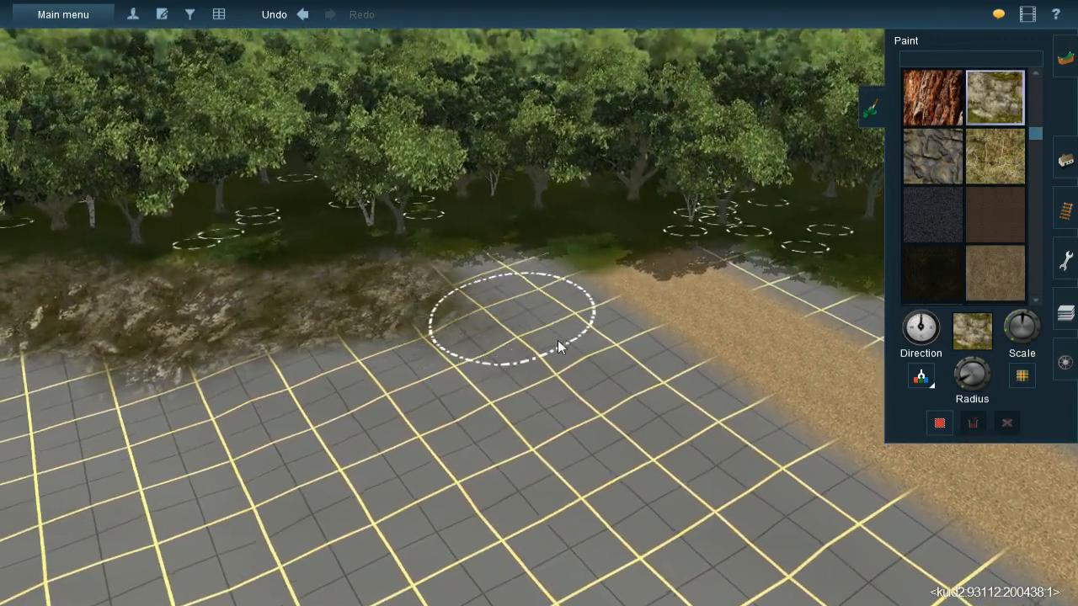
left_click_drag(557, 340, 480, 306)
left_click_drag(555, 352, 439, 293)
right_click(525, 438)
key("Left")
key("Down")
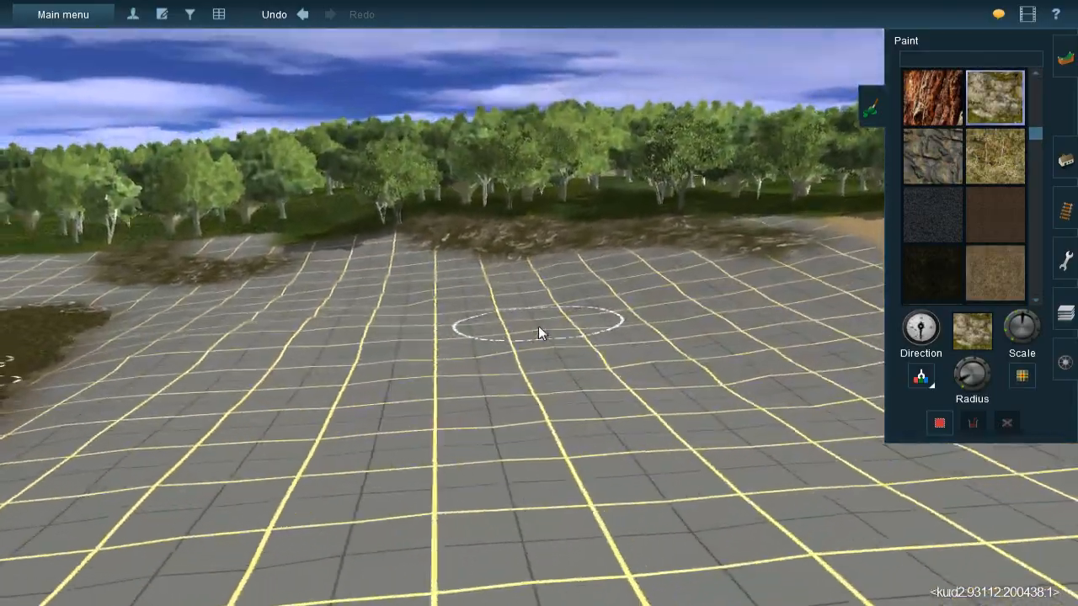
- Sample the gravel texture from the pale gravel strip in the dark ground
right_click(463, 333)
key("Right")
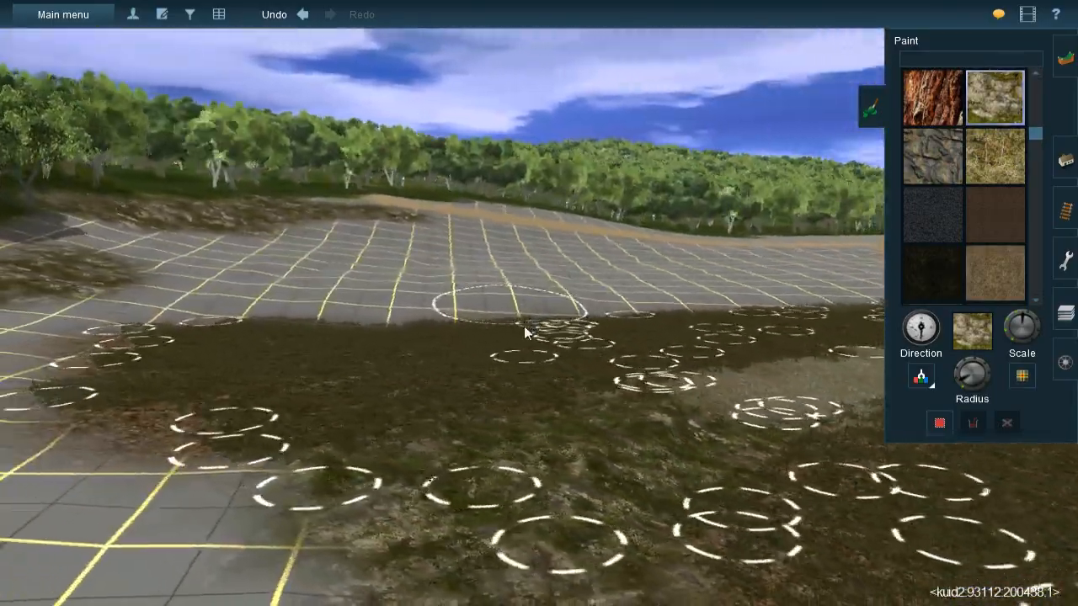
key("Up")
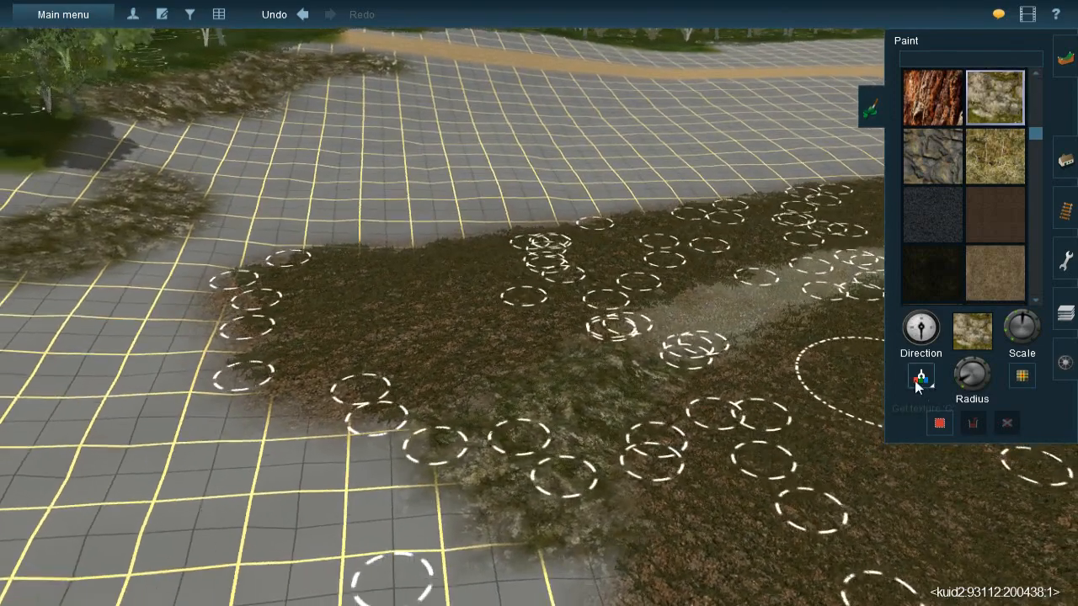
left_click(919, 382)
left_click(728, 316)
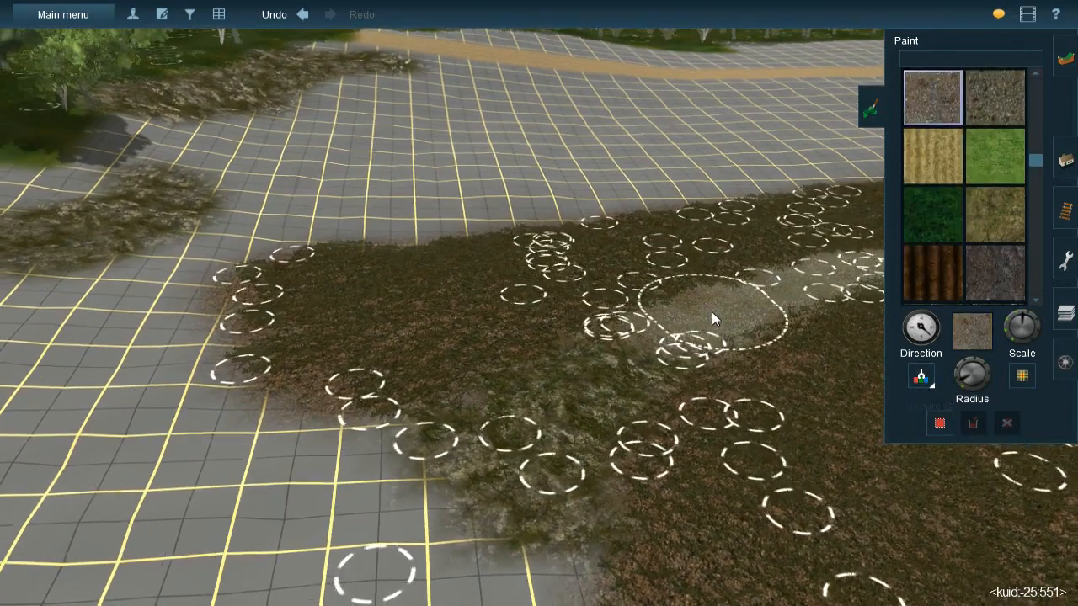
- Paint a gravel patch with varied direction on the grid ground between the rock bands and the dark ground
right_click(458, 226)
key("Right")
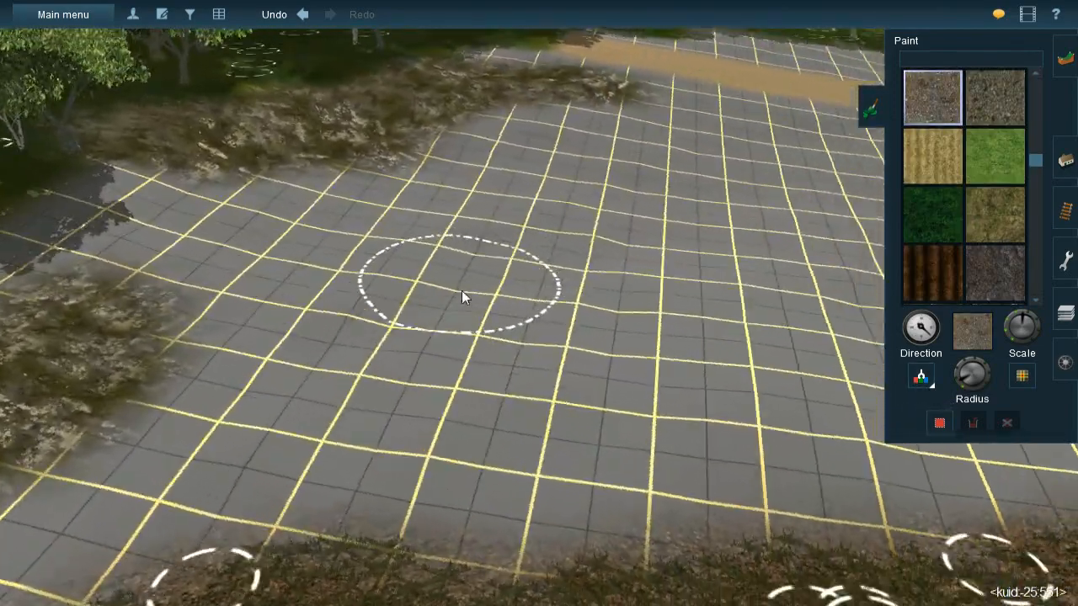
key("Down")
key("Down")
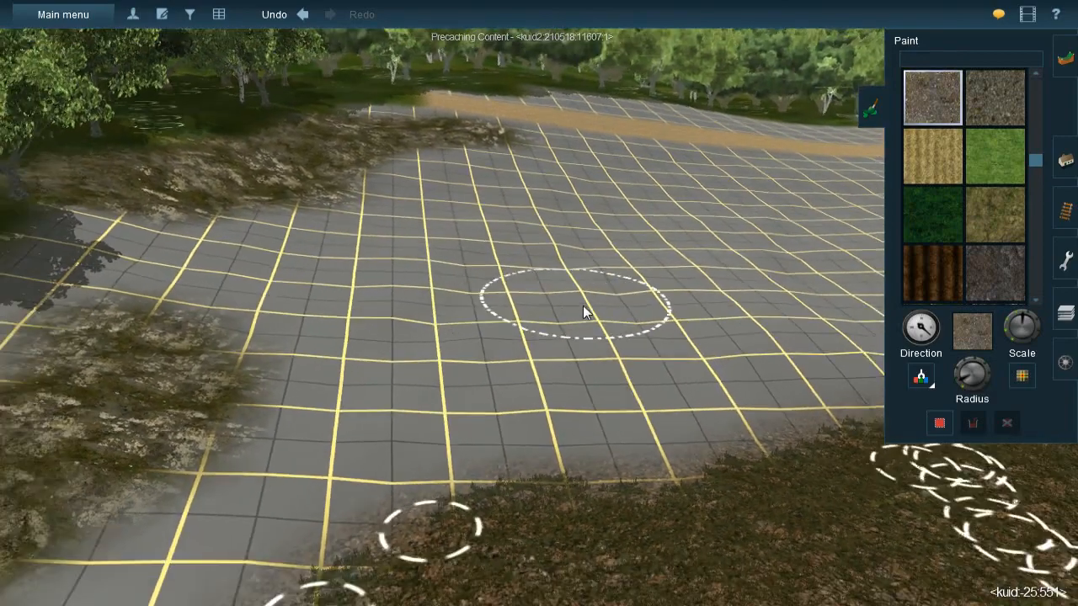
right_click(583, 306)
key("Up")
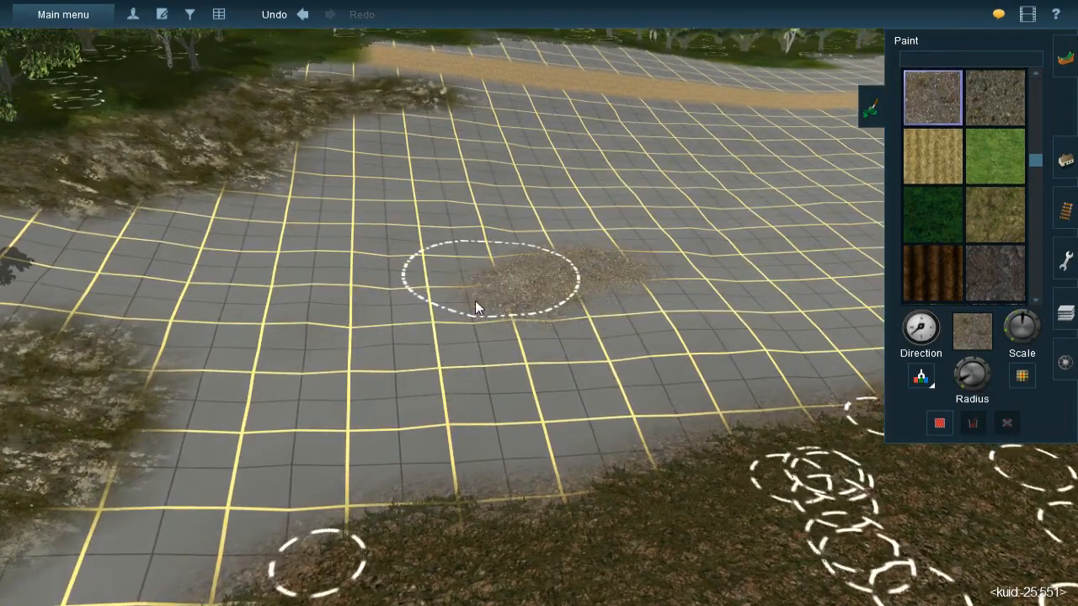
left_click_drag(505, 311, 489, 334)
left_click_drag(392, 377, 452, 348)
left_click_drag(303, 372, 585, 243)
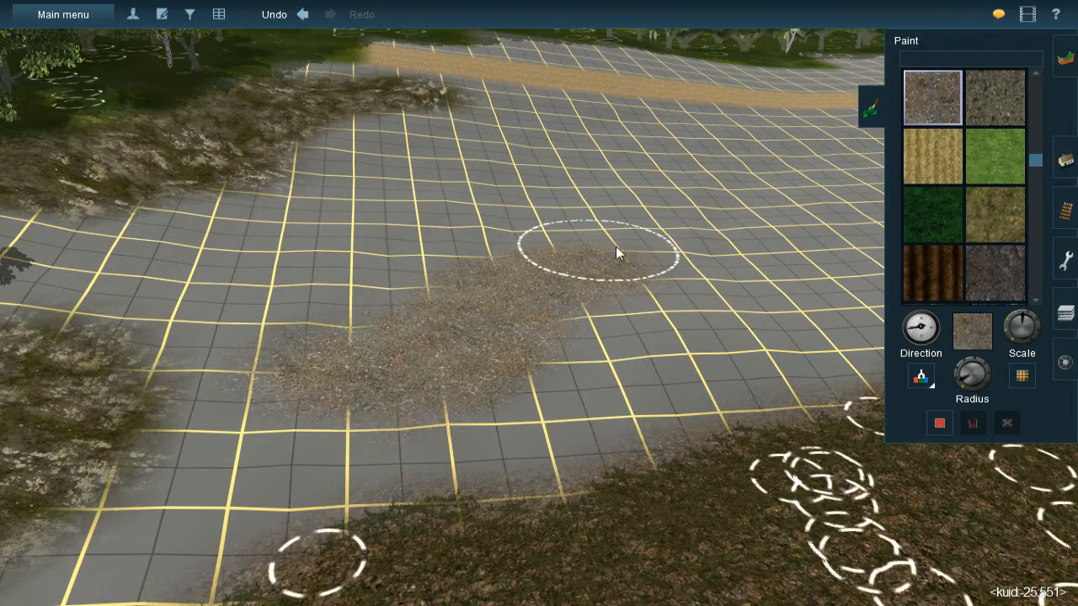
- Widen the gravel patch and extend it across the grid ground towards the sandy path
right_click(658, 244)
mouse_move(573, 256)
right_mouse_down()
mouse_move(599, 289)
mouse_move(442, 301)
mouse_move(514, 338)
mouse_move(462, 287)
mouse_move(585, 332)
mouse_move(611, 332)
mouse_move(534, 260)
mouse_move(592, 328)
right_mouse_up()
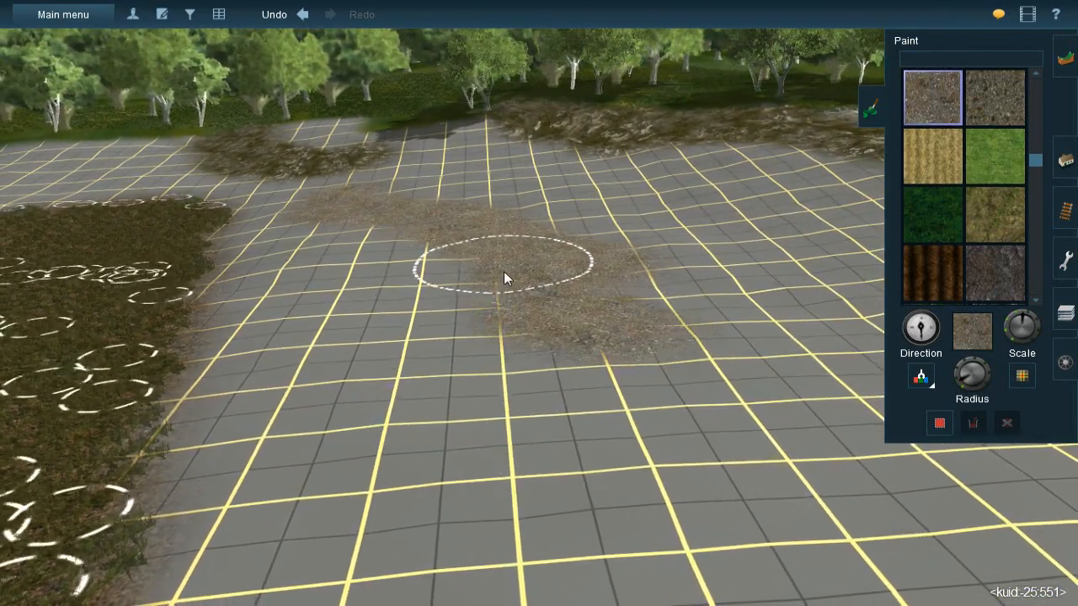
left_click_drag(783, 375, 557, 318)
key("[")
mouse_move(716, 337)
right_mouse_down()
mouse_move(645, 310)
mouse_move(630, 327)
mouse_move(487, 289)
mouse_move(447, 300)
mouse_move(500, 277)
mouse_move(502, 292)
mouse_move(522, 293)
mouse_move(496, 307)
mouse_move(564, 345)
mouse_move(516, 321)
right_mouse_up()
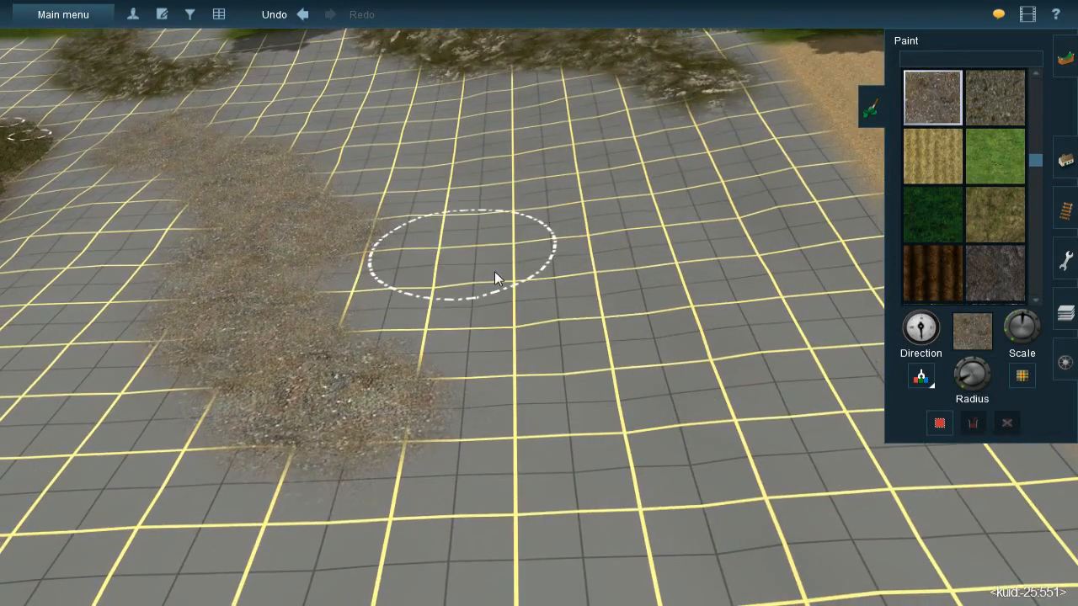
left_click_drag(522, 284, 369, 217)
mouse_move(511, 285)
left_mouse_down()
mouse_move(582, 337)
mouse_move(693, 496)
mouse_move(652, 451)
mouse_move(494, 350)
mouse_move(514, 287)
left_mouse_up()
- Paint a wide band of gravel with rotated texture along the edge of the dark ground facing the sandy path
key("Down")
key("Down")
key("Left")
key("Right")
key("Right")
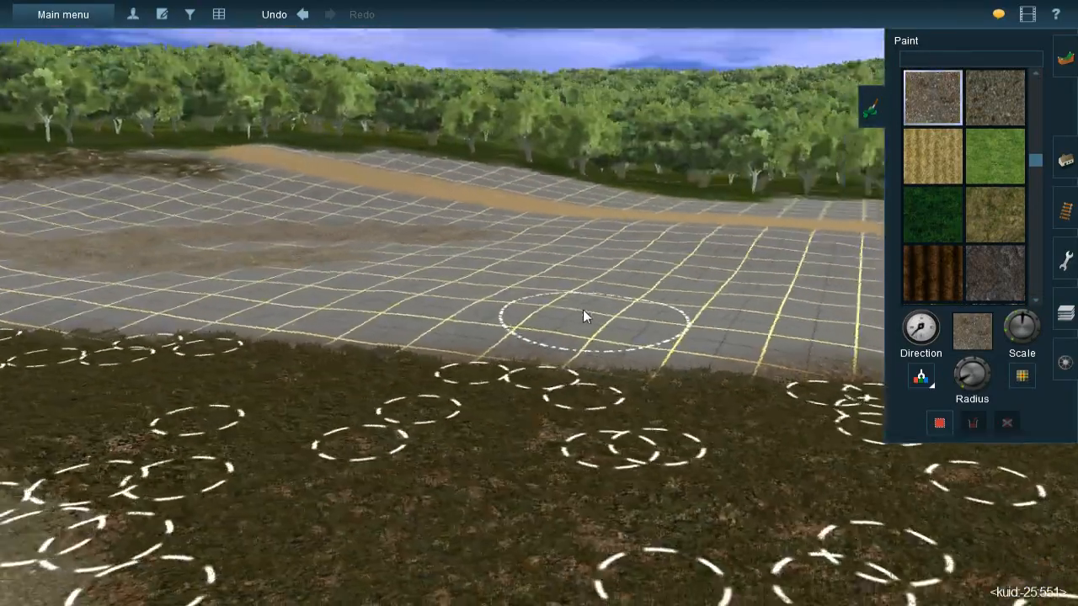
key("Right")
key("Up")
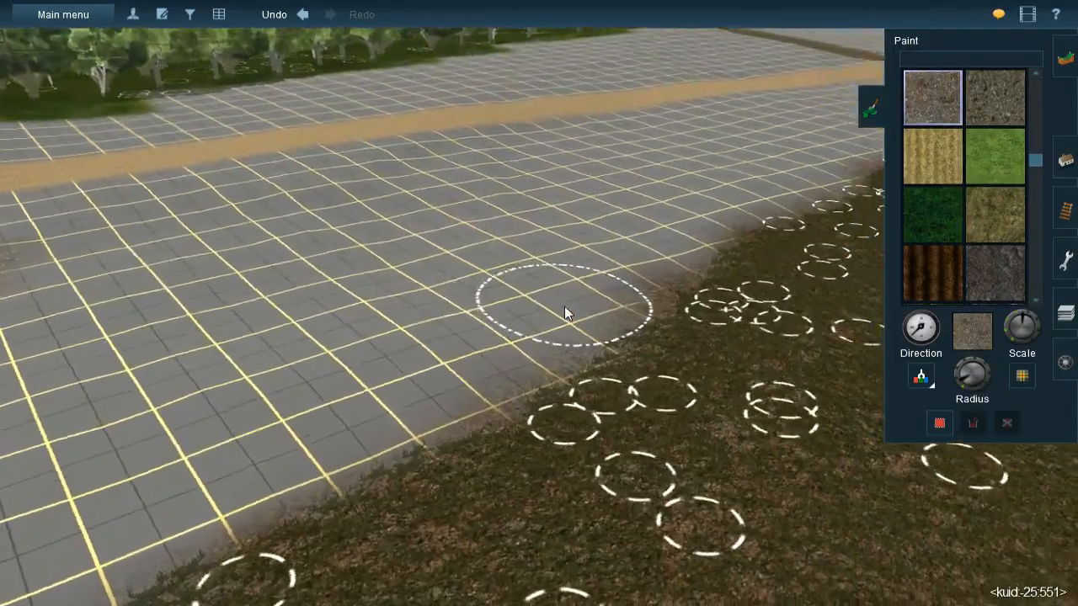
key("Down")
key("Up")
mouse_move(550, 283)
left_mouse_down()
mouse_move(553, 293)
mouse_move(484, 308)
mouse_move(522, 319)
mouse_move(454, 319)
mouse_move(520, 313)
mouse_move(466, 324)
mouse_move(512, 318)
mouse_move(527, 332)
mouse_move(390, 352)
mouse_move(420, 353)
mouse_move(381, 371)
mouse_move(428, 365)
mouse_move(246, 416)
mouse_move(295, 405)
mouse_move(192, 458)
left_mouse_up()
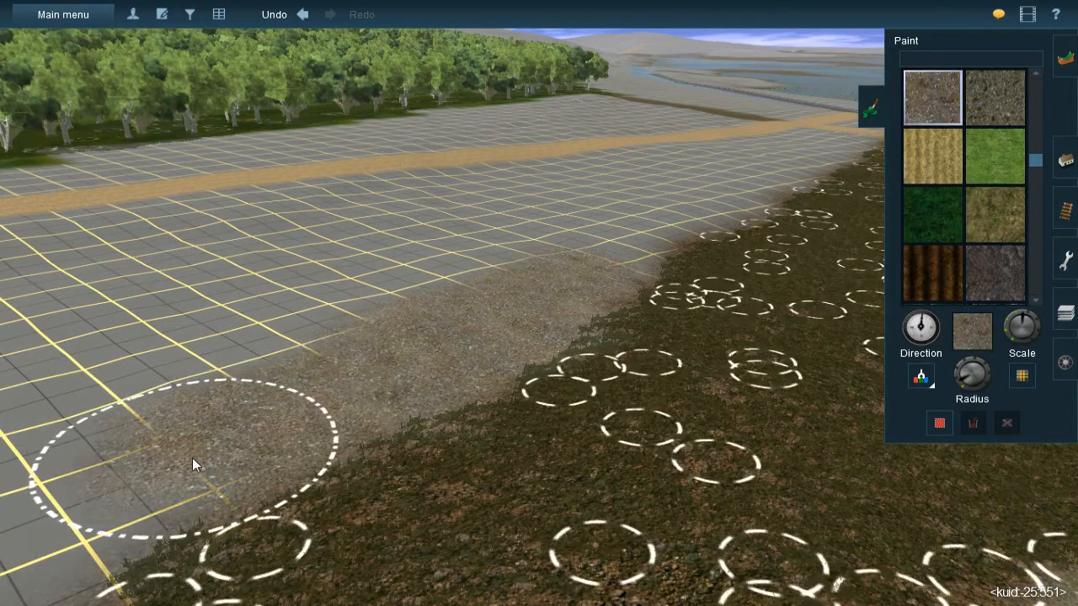
- Paint a gravel strip from the band beside the dark ground towards the sandy path and widen it
right_click(581, 305)
key("Left")
key("Left")
right_click(521, 297)
key("Right")
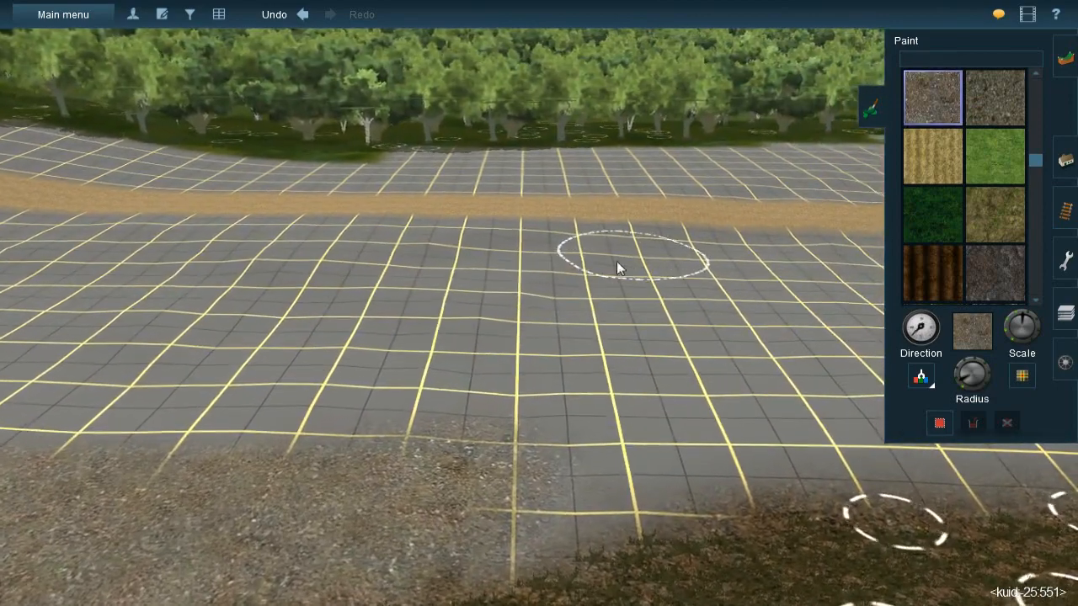
mouse_move(504, 290)
left_mouse_down()
mouse_move(465, 350)
mouse_move(469, 333)
mouse_move(437, 442)
mouse_move(474, 447)
mouse_move(469, 510)
mouse_move(460, 475)
mouse_move(395, 429)
left_mouse_up()
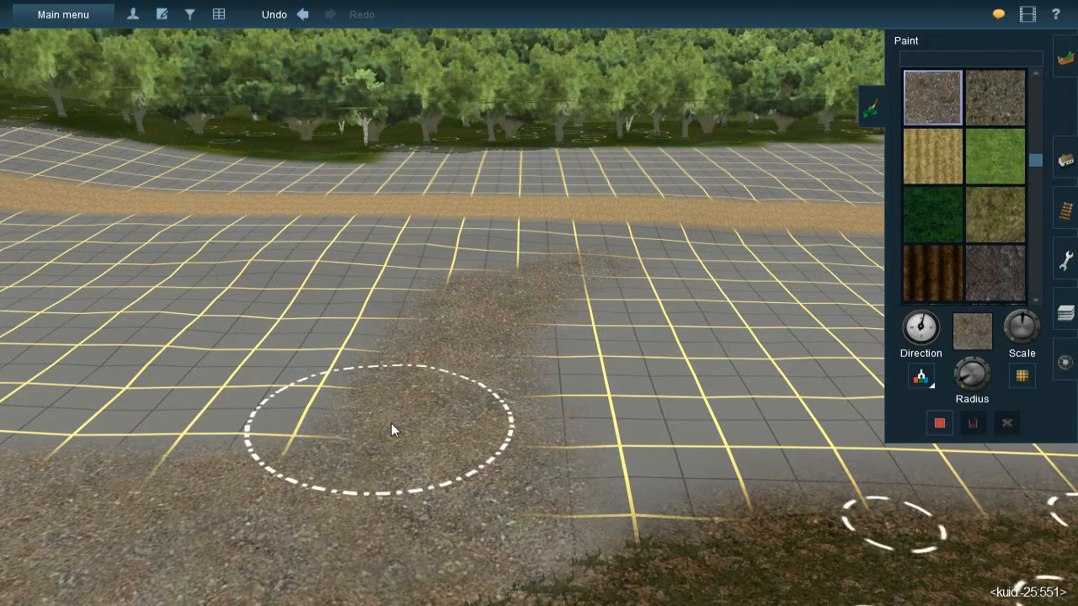
scroll(379, 396, "down", 5)
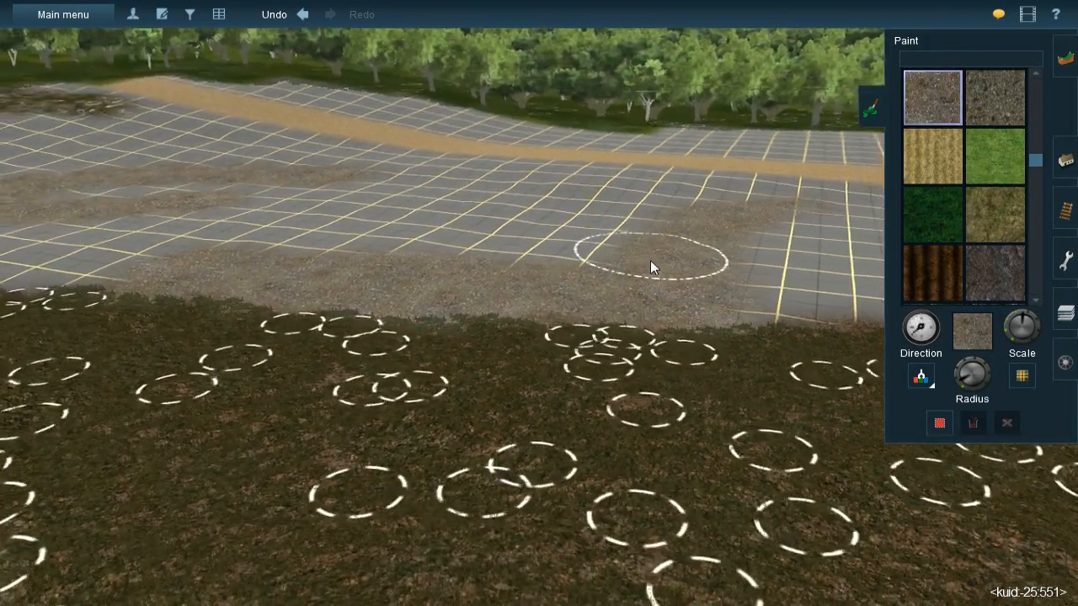
left_click_drag(650, 260, 547, 271)
right_click_drag(505, 270, 407, 267)
key("Left")
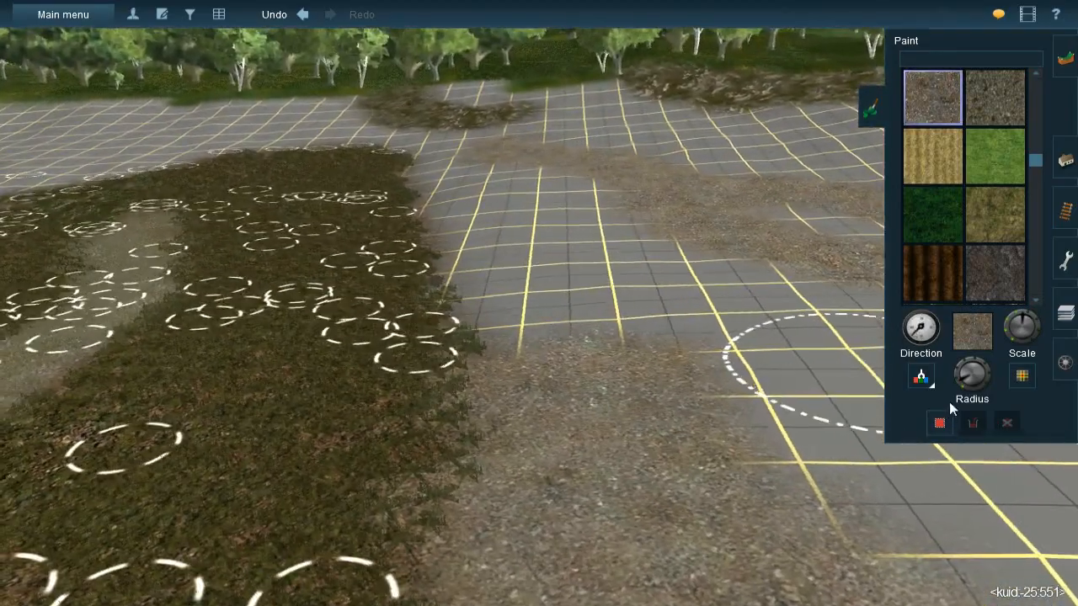
- Reduce the brush radius and continue the gravel beside the dark ground with the texture rotated
left_click_drag(959, 382, 964, 390)
key("Up")
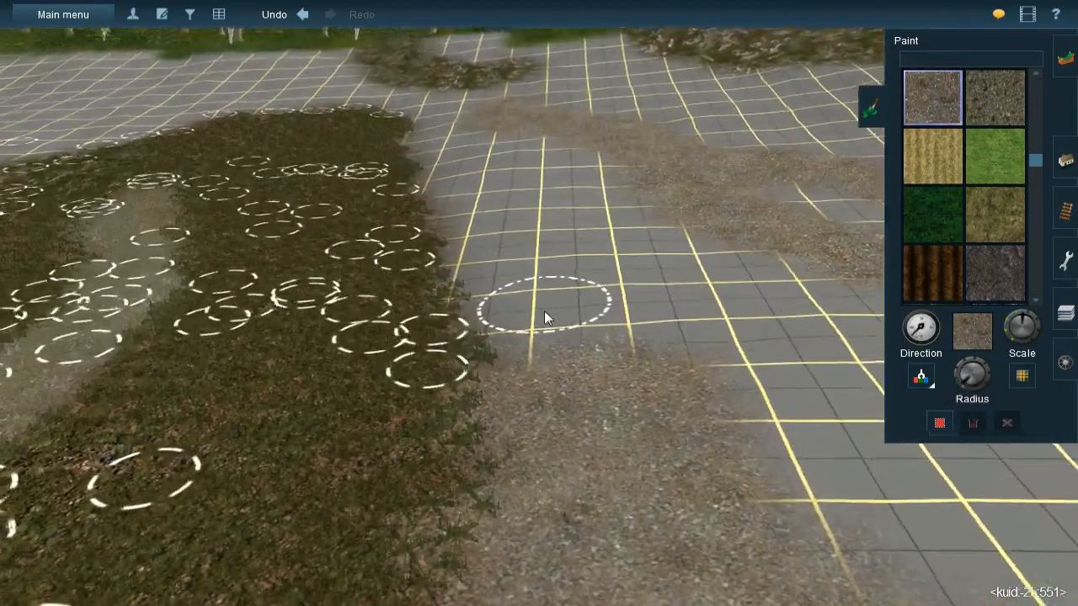
key("bracketright")
mouse_move(508, 282)
left_mouse_down()
mouse_move(531, 334)
mouse_move(485, 280)
mouse_move(502, 302)
mouse_move(481, 235)
mouse_move(479, 252)
mouse_move(464, 228)
mouse_move(530, 312)
mouse_move(617, 341)
mouse_move(561, 308)
left_mouse_up()
- Sample the rock texture from the rock band near the corner of the dark ground
right_click(510, 285)
key("Down")
right_click(497, 261)
key("Left")
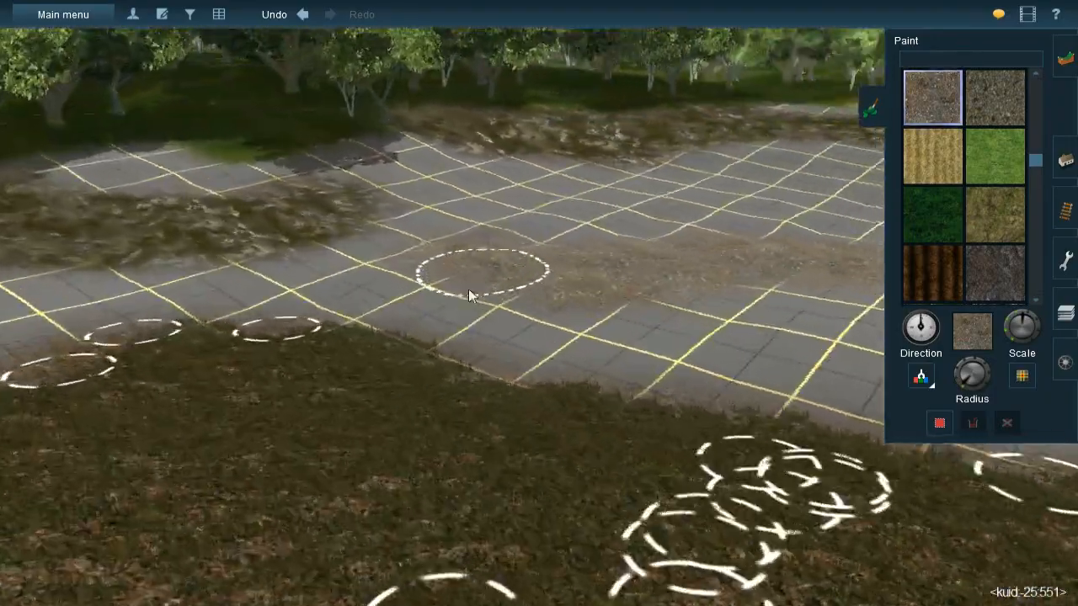
right_click(429, 318)
key("Left")
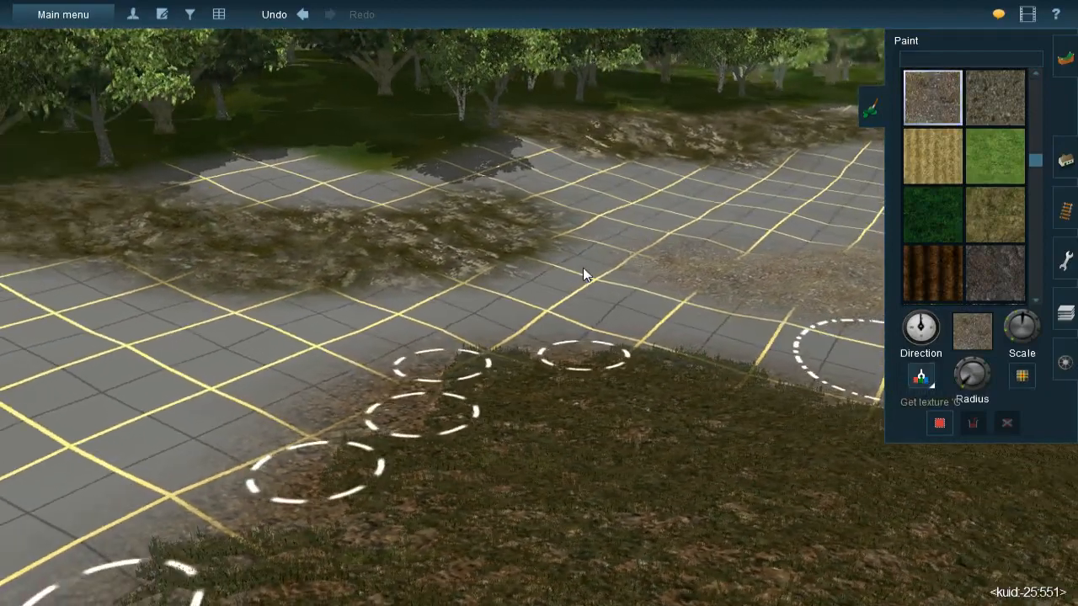
left_click(493, 260)
right_click(552, 269)
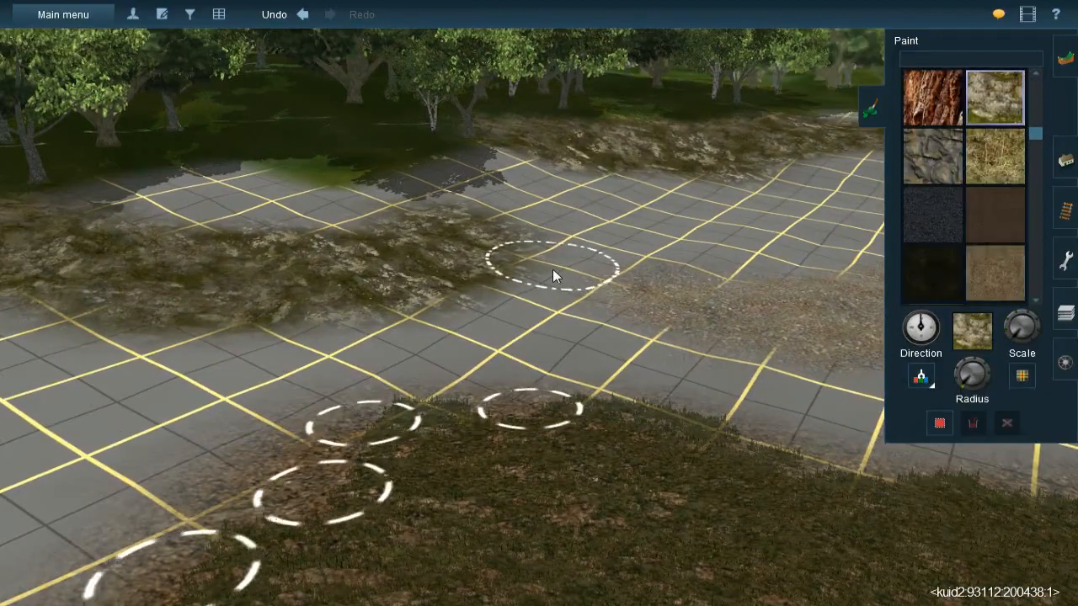
- Paint a rock patch with varied direction around the corner of the dark ground
right_click(570, 331)
key("Right")
key("Up")
key("Left")
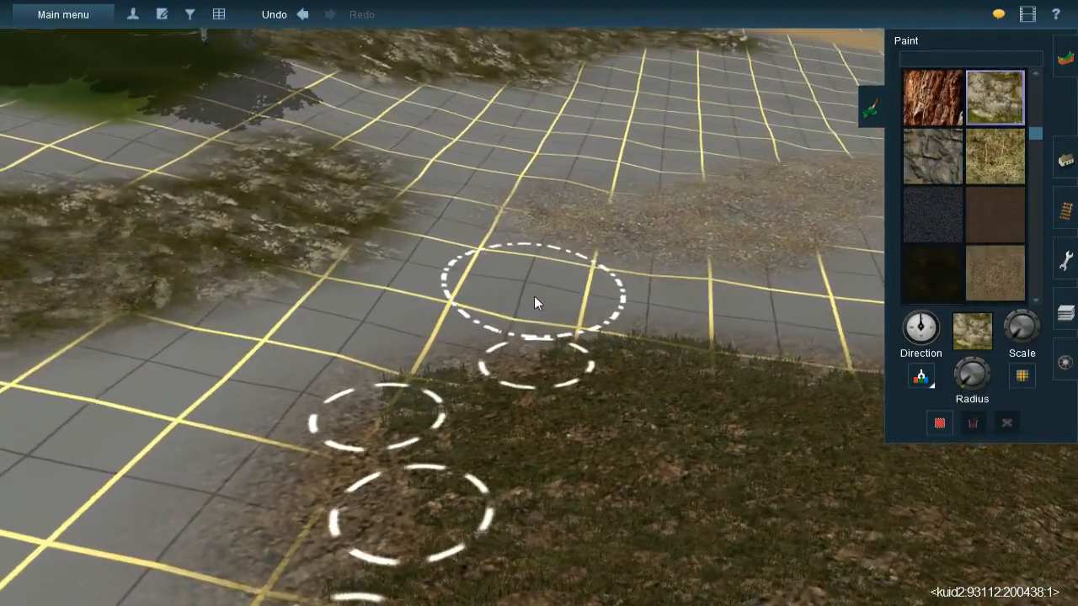
mouse_move(527, 307)
left_mouse_down()
mouse_move(465, 316)
mouse_move(579, 295)
mouse_move(451, 310)
mouse_move(308, 351)
mouse_move(243, 386)
mouse_move(288, 391)
mouse_move(284, 402)
left_mouse_up()
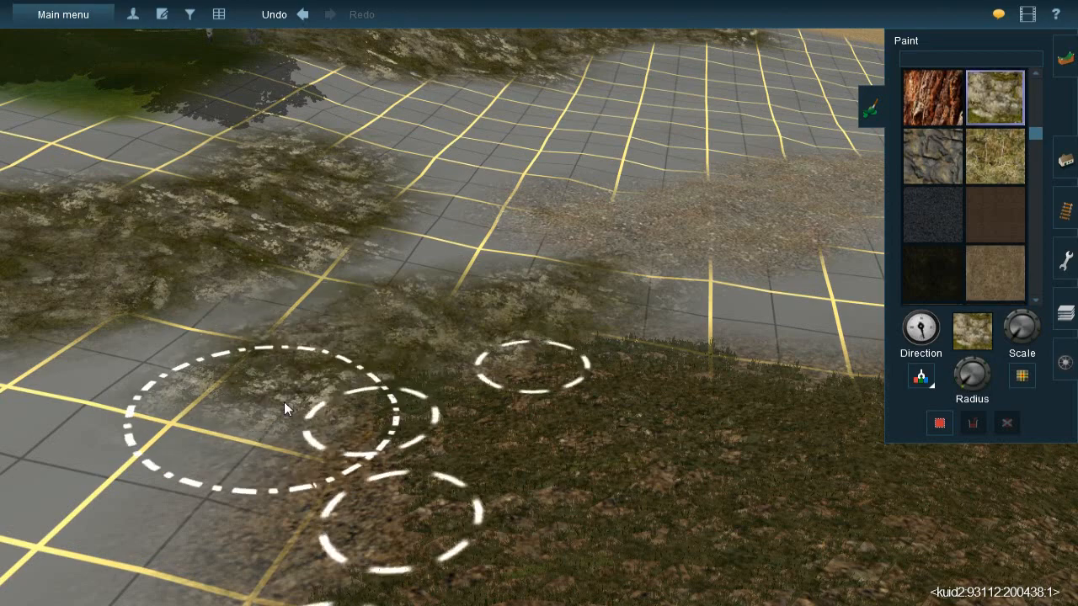
right_click(256, 462)
- Sample the gravel texture from the painted gravel patch next to the rocks
right_click(600, 270)
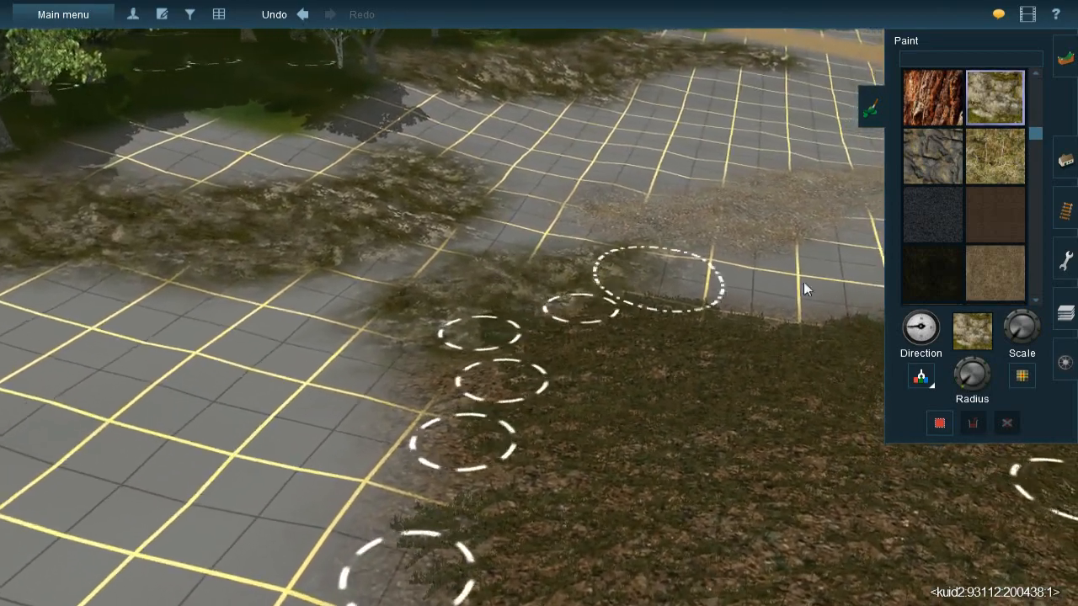
left_click(926, 374)
left_click(682, 234)
right_click(459, 226)
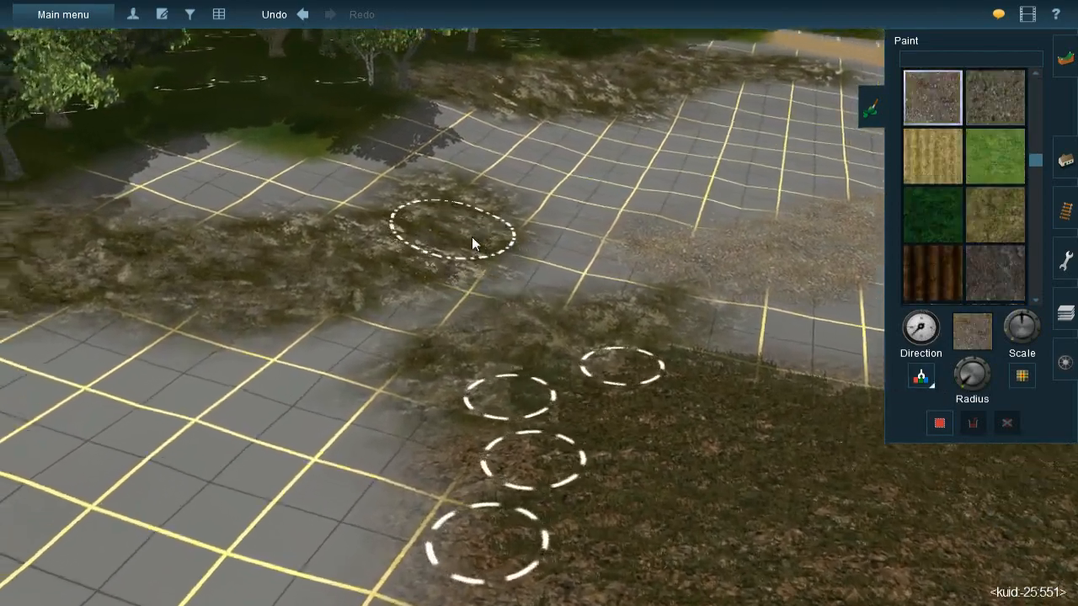
- Fill the gap between the two rock areas with gravel, rotating the texture along the way
scroll(539, 273, "up", 5)
right_click(616, 318)
mouse_move(548, 334)
left_mouse_down()
mouse_move(638, 298)
mouse_move(617, 302)
mouse_move(649, 311)
mouse_move(352, 376)
left_mouse_up()
right_click(355, 369)
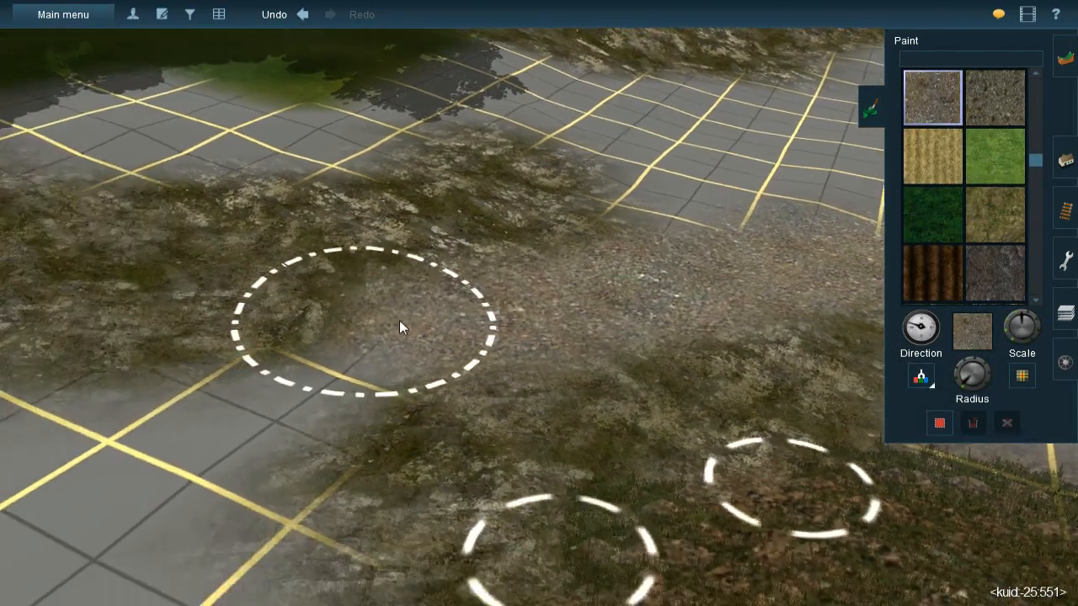
mouse_move(392, 343)
left_mouse_down()
mouse_move(324, 383)
mouse_move(350, 363)
left_mouse_up()
right_click(285, 390)
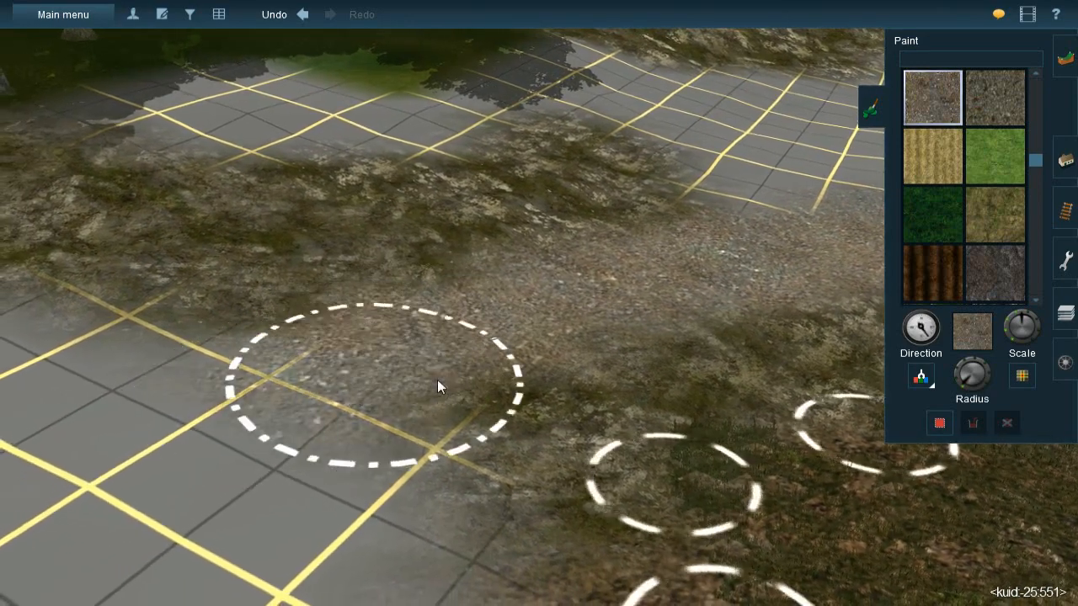
mouse_move(444, 317)
left_mouse_down()
mouse_move(566, 309)
mouse_move(514, 301)
mouse_move(561, 295)
mouse_move(452, 278)
mouse_move(498, 288)
left_mouse_up()
- Sample the rock texture from the end of the rock band in front of the trees
right_click(672, 271)
key("Down")
key("Left")
right_click(556, 332)
key("Left")
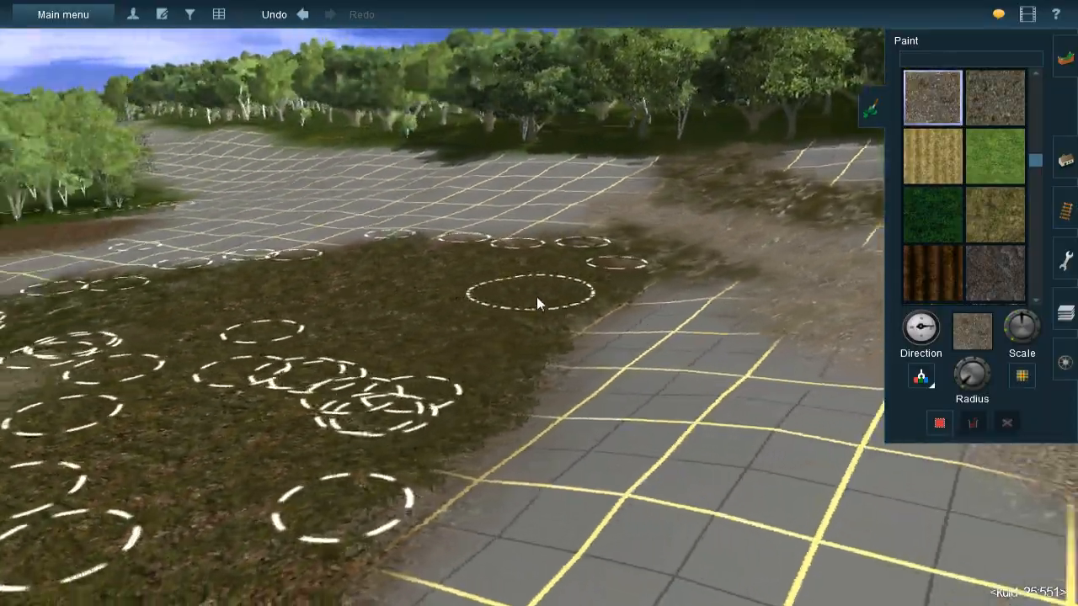
key("Right")
right_click(469, 293)
key("Left")
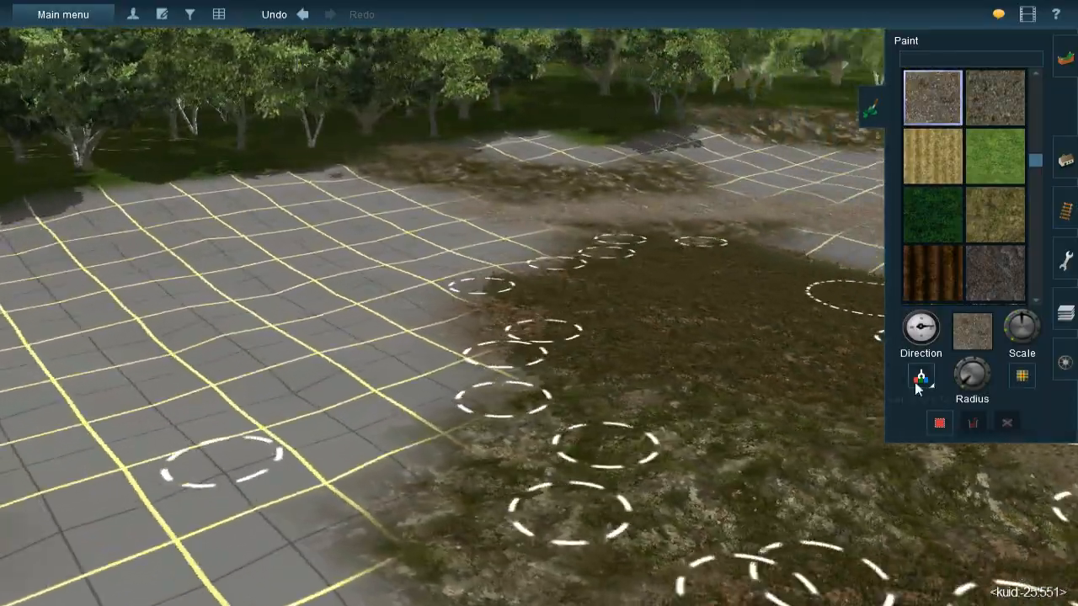
left_click(917, 382)
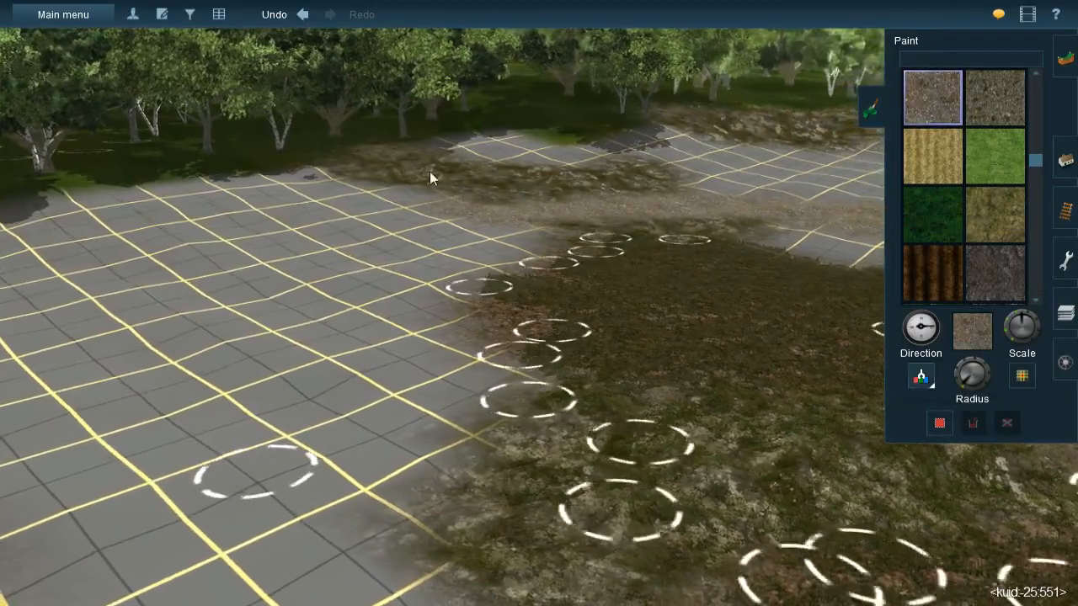
left_click(430, 172)
- Paint a winding rock strip with varied direction across the open grid ground between the dark ground and the forest
right_click(330, 280)
key("Left")
key("Left")
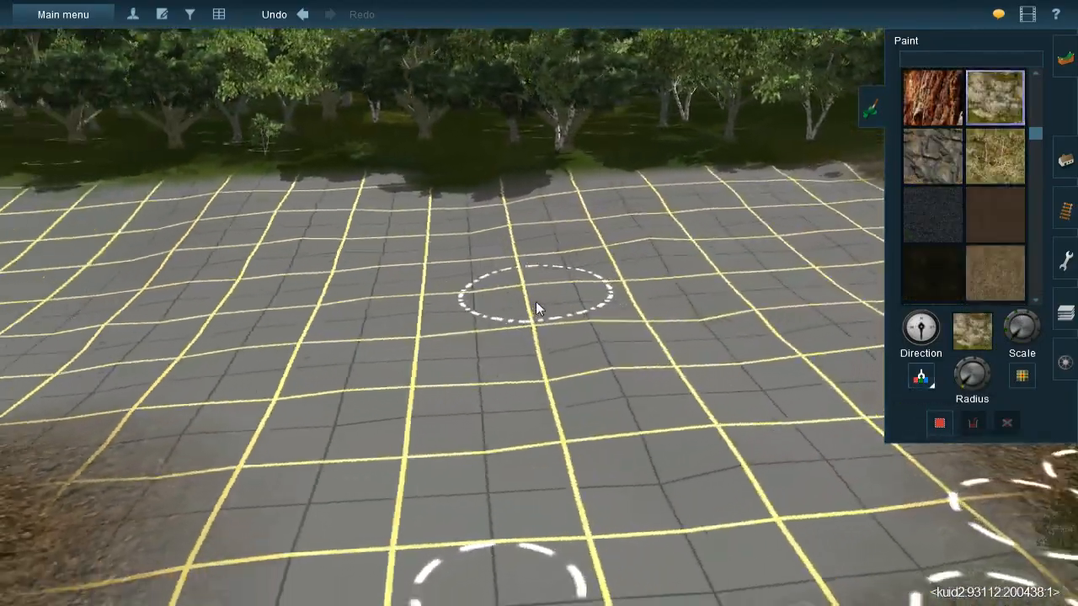
key("Left")
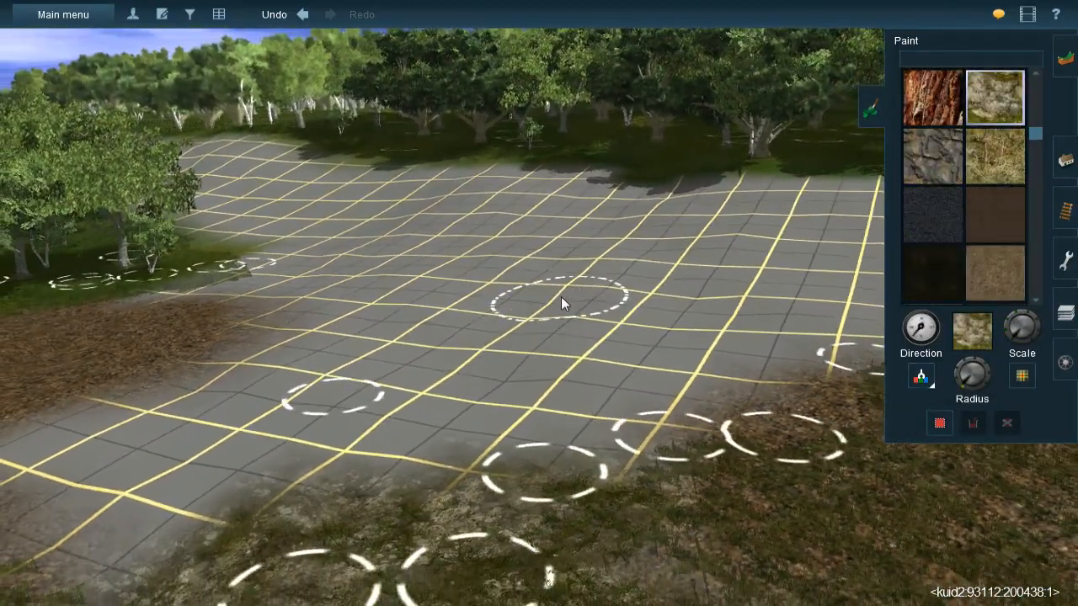
mouse_move(526, 334)
left_mouse_down()
mouse_move(540, 320)
mouse_move(524, 369)
mouse_move(542, 401)
mouse_move(542, 378)
mouse_move(515, 445)
mouse_move(524, 432)
mouse_move(526, 402)
mouse_move(499, 452)
mouse_move(528, 314)
mouse_move(501, 267)
mouse_move(522, 285)
mouse_move(461, 244)
mouse_move(484, 251)
mouse_move(478, 237)
left_mouse_up()
right_click(475, 237)
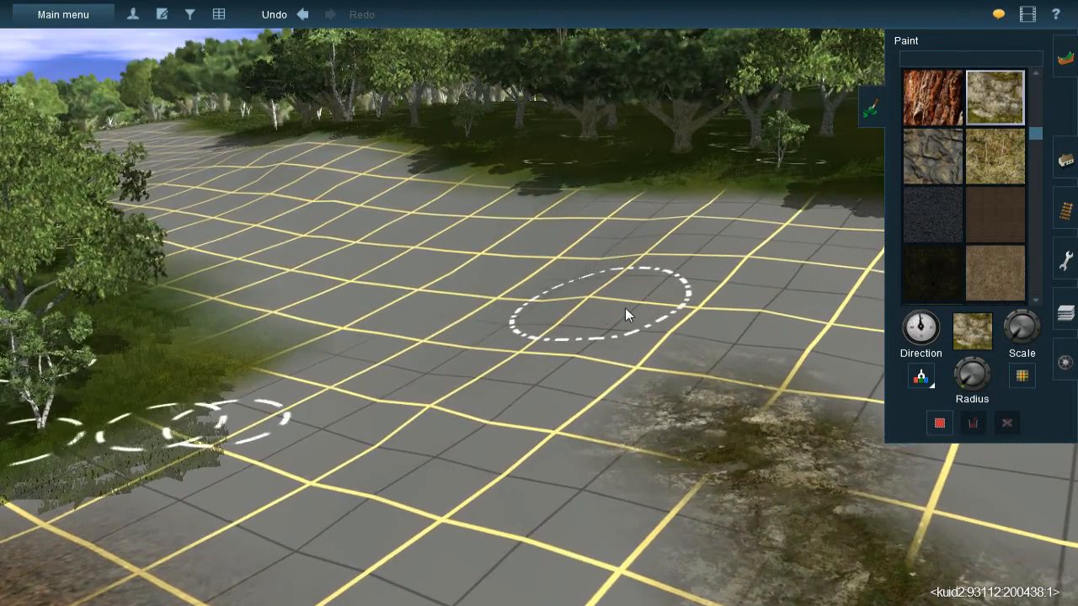
mouse_move(625, 310)
left_mouse_down()
mouse_move(693, 384)
mouse_move(701, 371)
mouse_move(578, 293)
mouse_move(607, 272)
mouse_move(576, 301)
mouse_move(542, 270)
mouse_move(682, 383)
left_mouse_up()
mouse_move(682, 382)
right_mouse_down()
mouse_move(564, 374)
mouse_move(541, 317)
mouse_move(529, 319)
mouse_move(549, 332)
right_mouse_up()
- Sample the gravel texture and paint it on the grid ground between the brown dirt patch and the rock strip
key("Left")
key("Up")
left_click(925, 379)
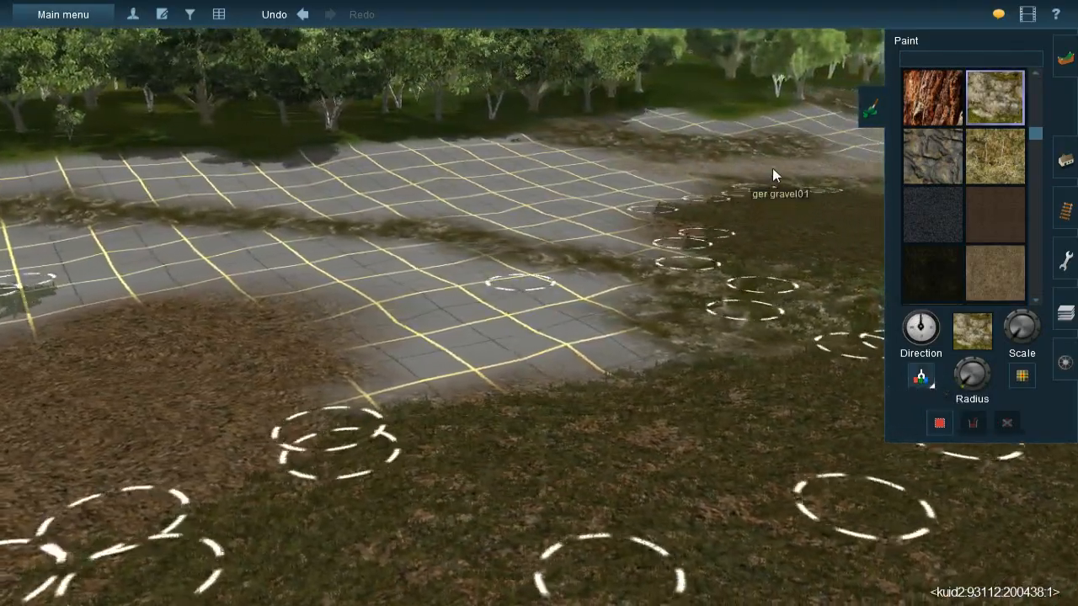
left_click(774, 171)
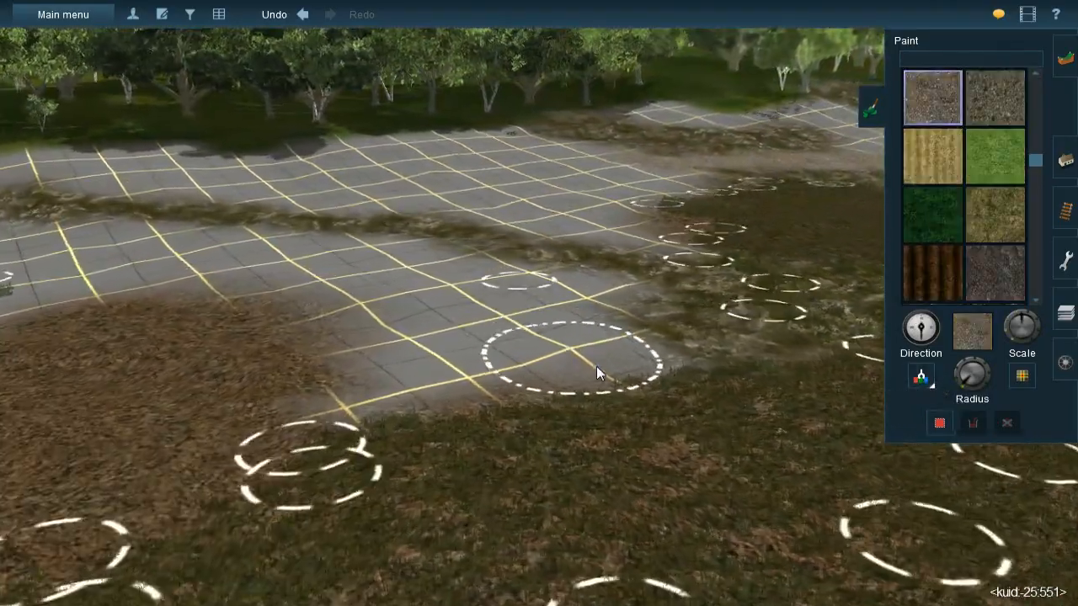
key("bracketleft")
mouse_move(604, 346)
left_mouse_down()
mouse_move(600, 332)
mouse_move(607, 356)
mouse_move(638, 344)
mouse_move(449, 375)
mouse_move(473, 355)
mouse_move(352, 374)
mouse_move(351, 388)
mouse_move(377, 352)
mouse_move(356, 392)
mouse_move(510, 351)
mouse_move(323, 311)
mouse_move(398, 349)
mouse_move(467, 328)
mouse_move(427, 328)
mouse_move(399, 339)
mouse_move(545, 298)
mouse_move(548, 317)
left_mouse_up()
- Sample the brown dirt texture and paint it with varied direction along the near side of the rock strip
left_click(921, 375)
left_click(148, 400)
key("Left")
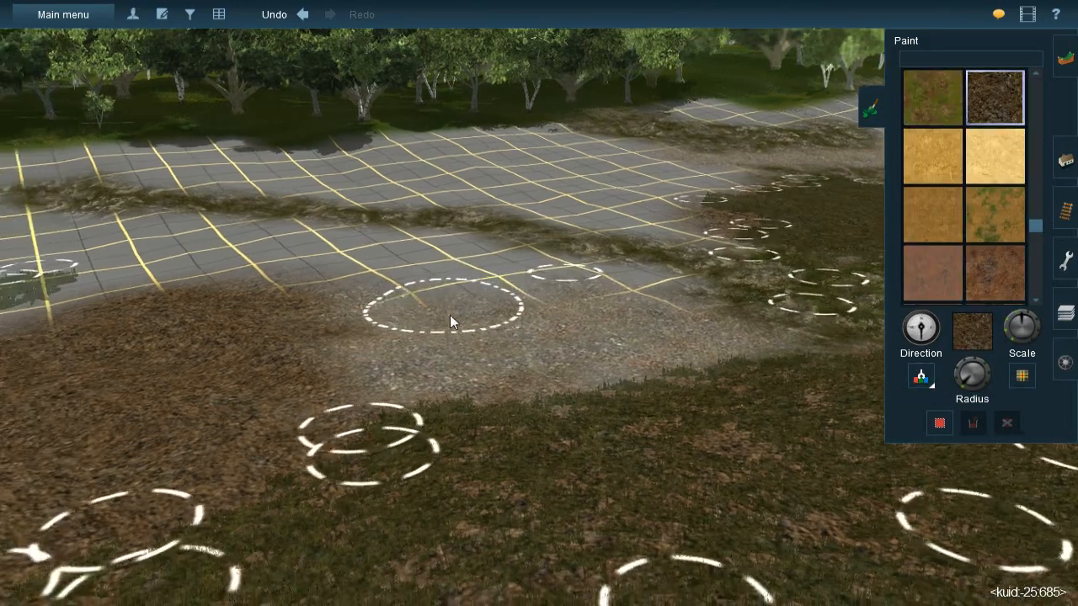
key("Up")
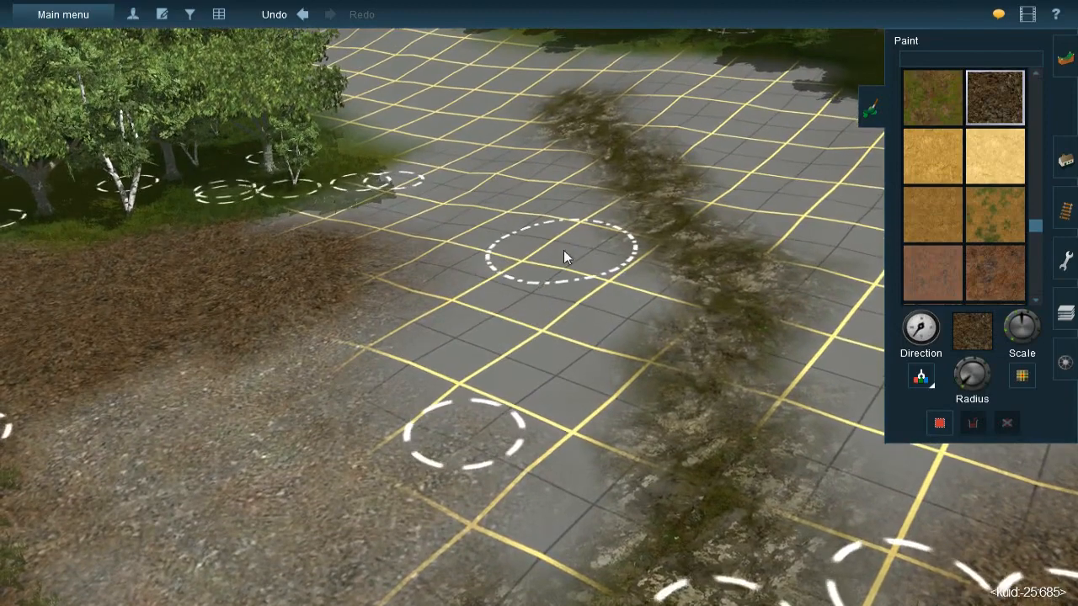
mouse_move(592, 290)
left_mouse_down()
mouse_move(602, 314)
mouse_move(606, 289)
mouse_move(623, 313)
mouse_move(599, 324)
mouse_move(576, 381)
mouse_move(561, 481)
left_mouse_up()
right_click(561, 480)
mouse_move(518, 237)
left_mouse_down()
mouse_move(509, 267)
mouse_move(472, 287)
mouse_move(507, 273)
left_mouse_up()
right_click(494, 251)
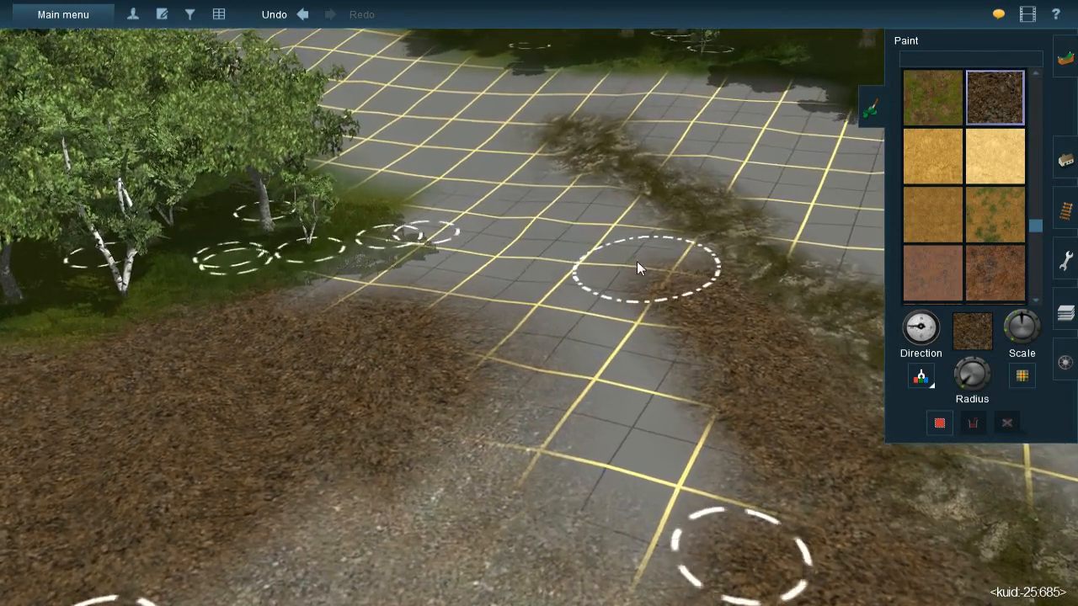
mouse_move(636, 263)
left_mouse_down()
mouse_move(608, 232)
mouse_move(644, 257)
mouse_move(632, 236)
mouse_move(654, 269)
mouse_move(615, 246)
mouse_move(667, 361)
mouse_move(663, 392)
mouse_move(708, 460)
mouse_move(672, 404)
mouse_move(644, 310)
mouse_move(640, 363)
mouse_move(597, 241)
mouse_move(609, 224)
mouse_move(604, 295)
mouse_move(856, 330)
left_mouse_up()
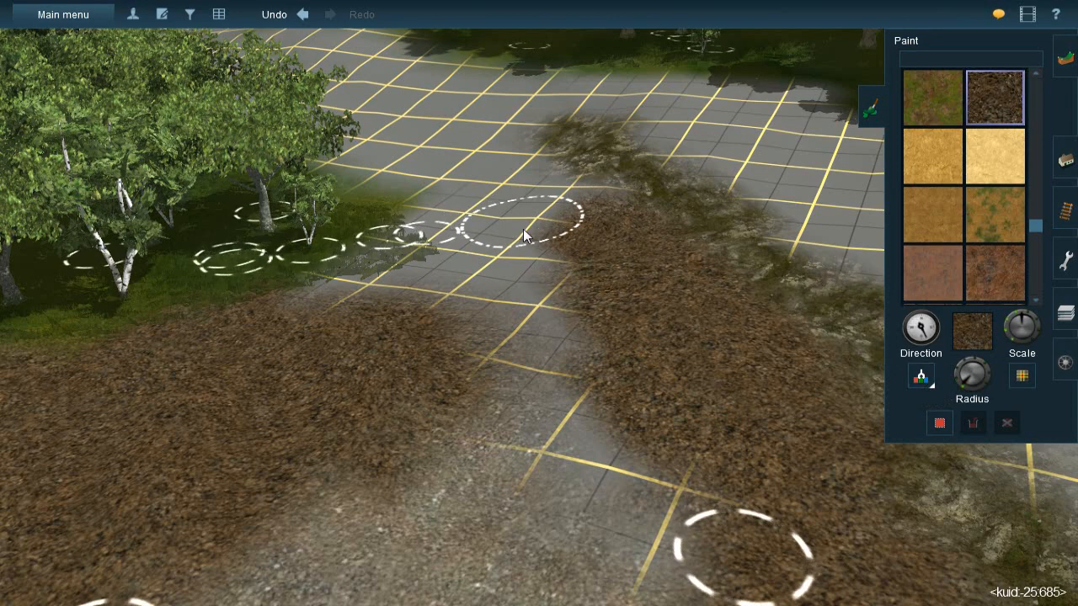
- Paint brown dirt into the grid gap near the trees, and lay the sampled rock texture across the remaining gap toward the gravel
left_click_drag(501, 273, 497, 308)
left_click(925, 379)
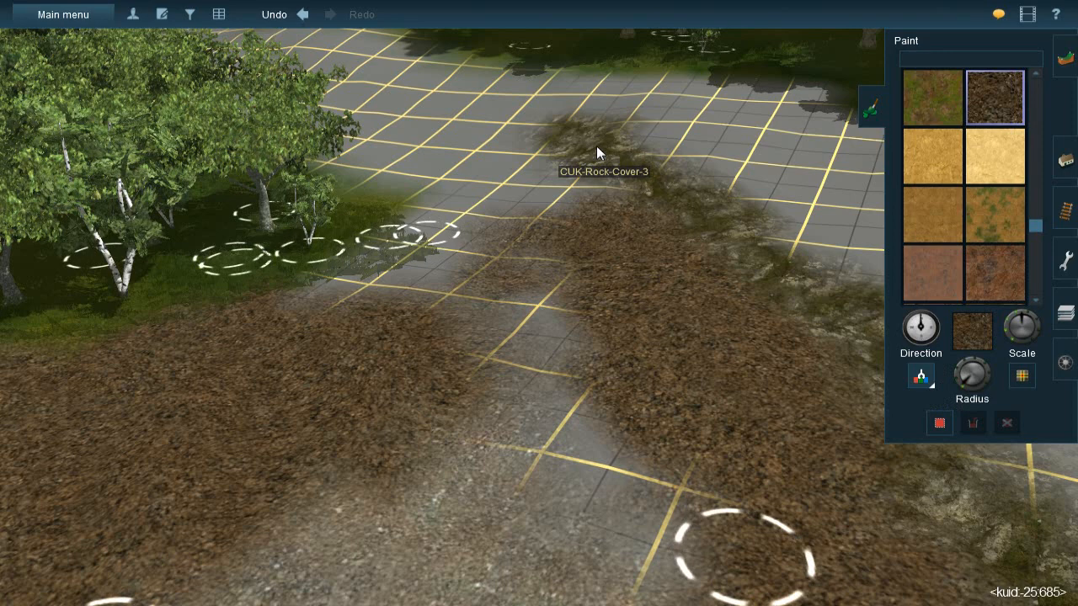
left_click(597, 146)
mouse_move(497, 274)
left_mouse_down()
mouse_move(507, 293)
mouse_move(512, 285)
mouse_move(499, 288)
mouse_move(553, 419)
mouse_move(618, 516)
mouse_move(600, 486)
left_mouse_up()
right_click(600, 485)
key("Down")
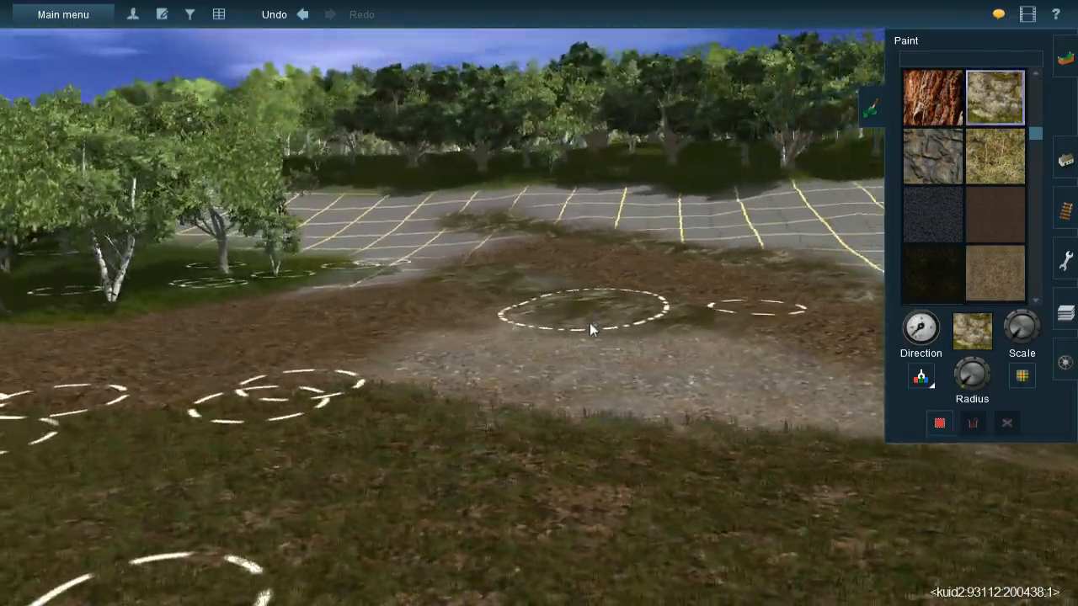
- Sample the rock texture from the rock strip beside the bare grid clearing between the two stands of trees
right_click(589, 323)
key("Left")
right_click(597, 347)
key("Left")
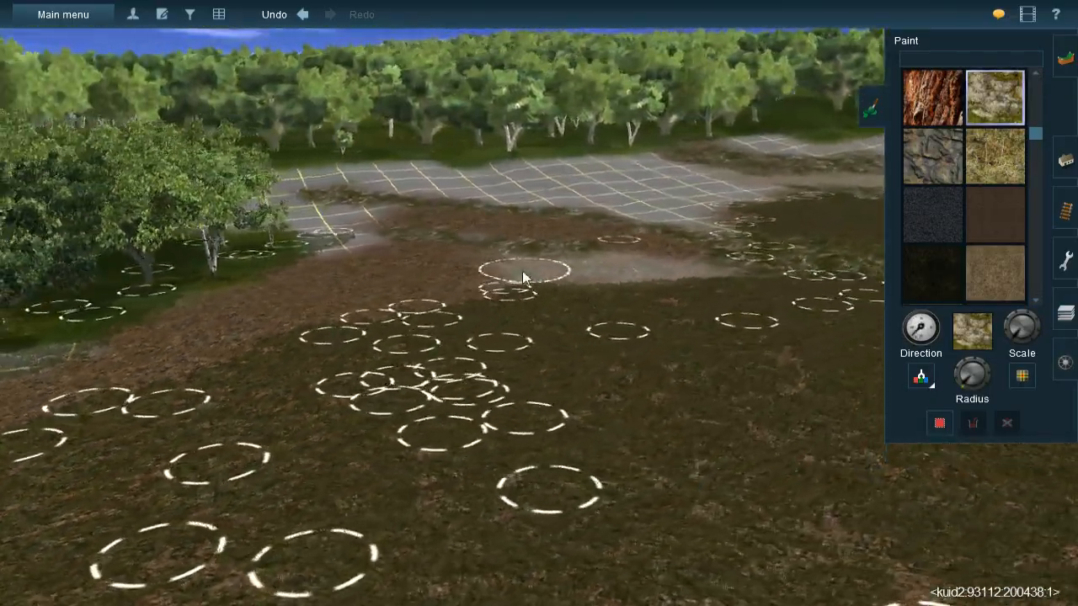
right_click(539, 272)
right_click(563, 269)
right_click(587, 277)
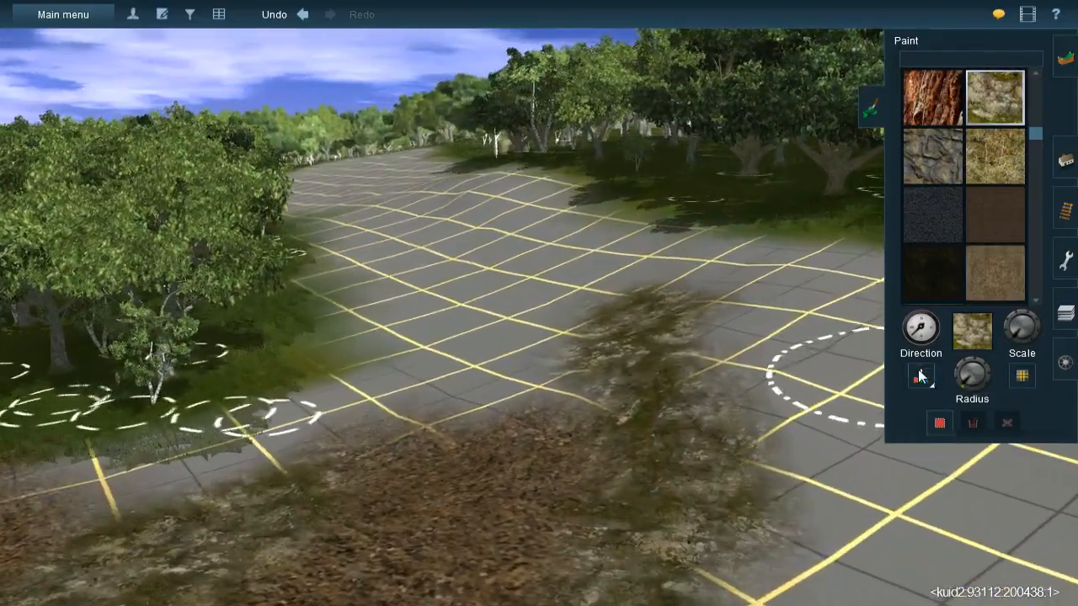
left_click(920, 377)
left_click(662, 377)
right_click(519, 295)
left_click(928, 378)
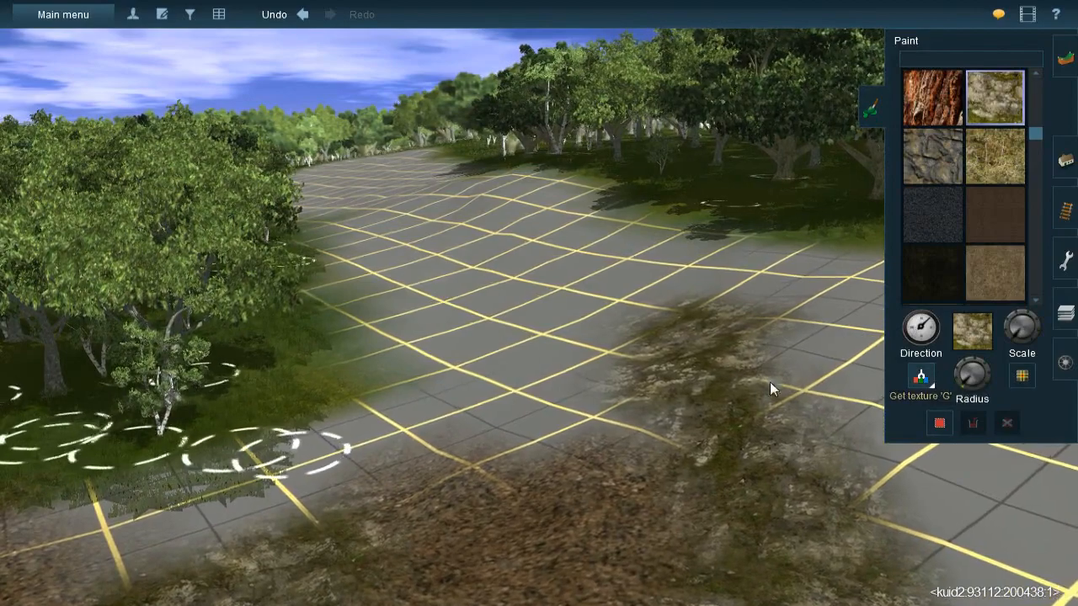
left_click(701, 380)
- Paint broad rock patches with a larger brush and varied direction along the bare grid corridor between the forest edges
right_click(570, 293)
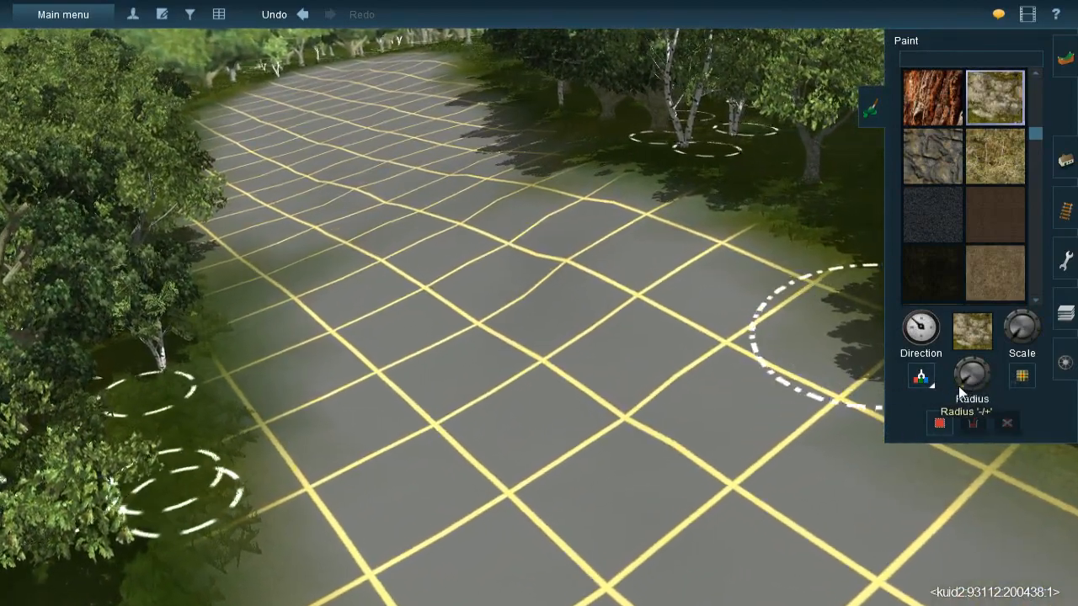
mouse_move(469, 211)
left_mouse_down()
mouse_move(522, 245)
mouse_move(576, 345)
mouse_move(544, 226)
mouse_move(413, 211)
mouse_move(399, 219)
mouse_move(473, 167)
mouse_move(406, 219)
mouse_move(409, 245)
mouse_move(385, 240)
mouse_move(426, 252)
mouse_move(467, 301)
mouse_move(474, 354)
mouse_move(495, 338)
mouse_move(602, 449)
mouse_move(666, 433)
mouse_move(654, 379)
mouse_move(612, 338)
mouse_move(623, 339)
mouse_move(570, 368)
mouse_move(457, 281)
mouse_move(435, 285)
mouse_move(781, 521)
mouse_move(463, 292)
left_mouse_up()
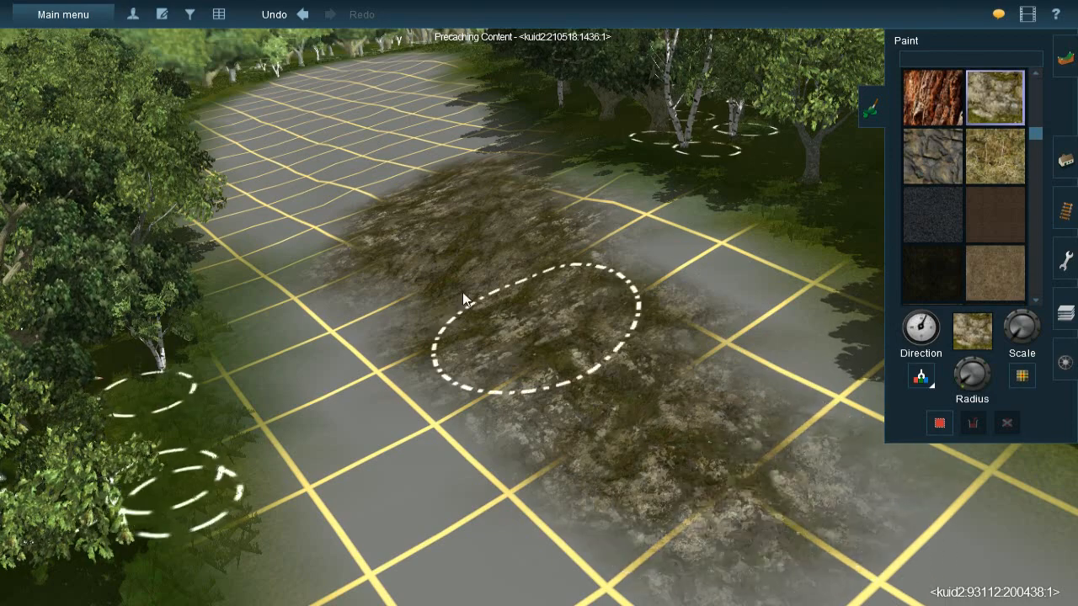
right_click(462, 203)
mouse_move(547, 342)
left_mouse_down()
mouse_move(508, 331)
mouse_move(474, 295)
mouse_move(528, 311)
mouse_move(507, 293)
mouse_move(491, 243)
mouse_move(449, 268)
left_mouse_up()
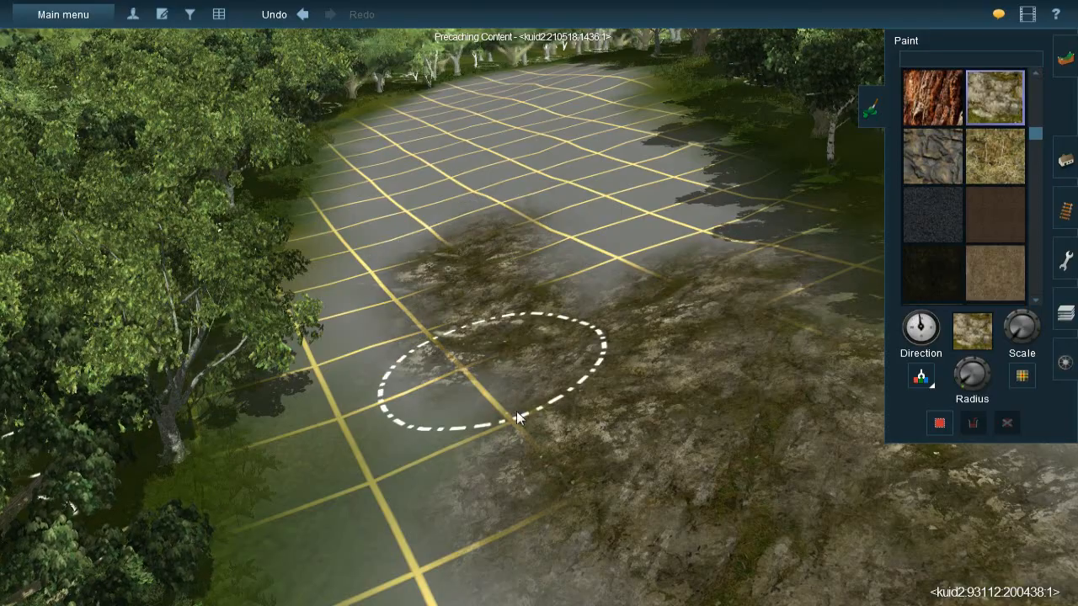
left_click_drag(531, 475, 531, 421)
mouse_move(531, 421)
right_mouse_down()
mouse_move(553, 395)
mouse_move(570, 292)
right_mouse_up()
mouse_move(570, 293)
left_mouse_down()
mouse_move(614, 309)
mouse_move(541, 202)
left_mouse_up()
mouse_move(541, 201)
right_mouse_down()
mouse_move(528, 227)
mouse_move(557, 314)
mouse_move(630, 438)
mouse_move(505, 343)
mouse_move(506, 324)
mouse_move(543, 289)
mouse_move(524, 305)
mouse_move(540, 299)
right_mouse_up()
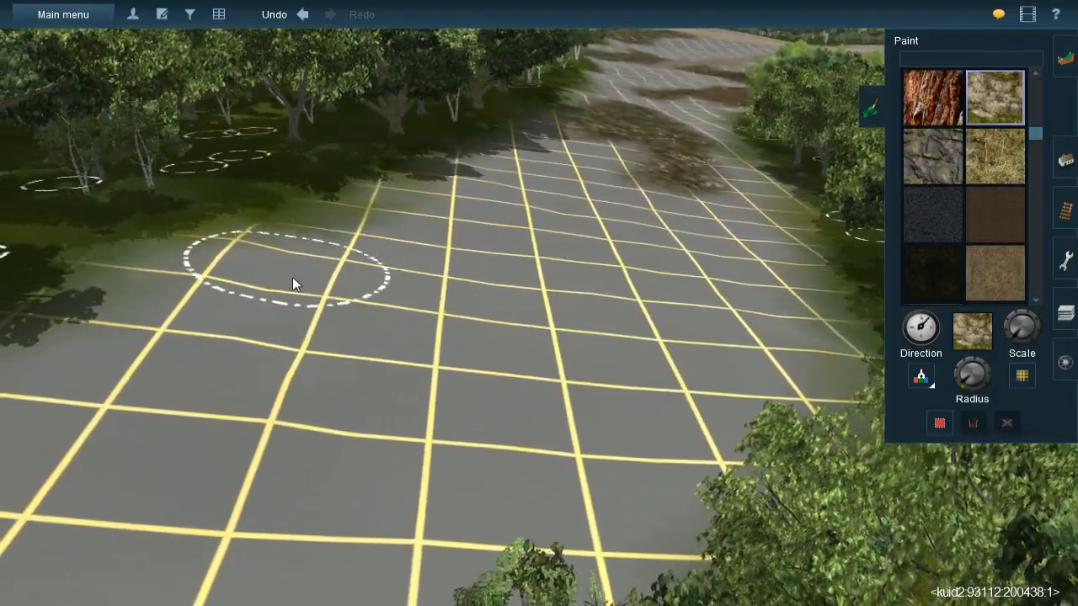
- Paint separate rock patches with varied direction on the bare grid ground along the forest edge
mouse_move(245, 266)
left_mouse_down()
mouse_move(252, 247)
mouse_move(213, 272)
mouse_move(215, 303)
mouse_move(352, 194)
mouse_move(290, 292)
mouse_move(245, 316)
mouse_move(188, 298)
mouse_move(110, 358)
left_mouse_up()
mouse_move(316, 284)
right_mouse_down()
mouse_move(714, 297)
mouse_move(496, 219)
mouse_move(612, 264)
mouse_move(644, 240)
mouse_move(758, 249)
mouse_move(639, 252)
mouse_move(482, 281)
mouse_move(565, 282)
mouse_move(444, 356)
mouse_move(434, 296)
mouse_move(554, 329)
mouse_move(724, 301)
right_mouse_up()
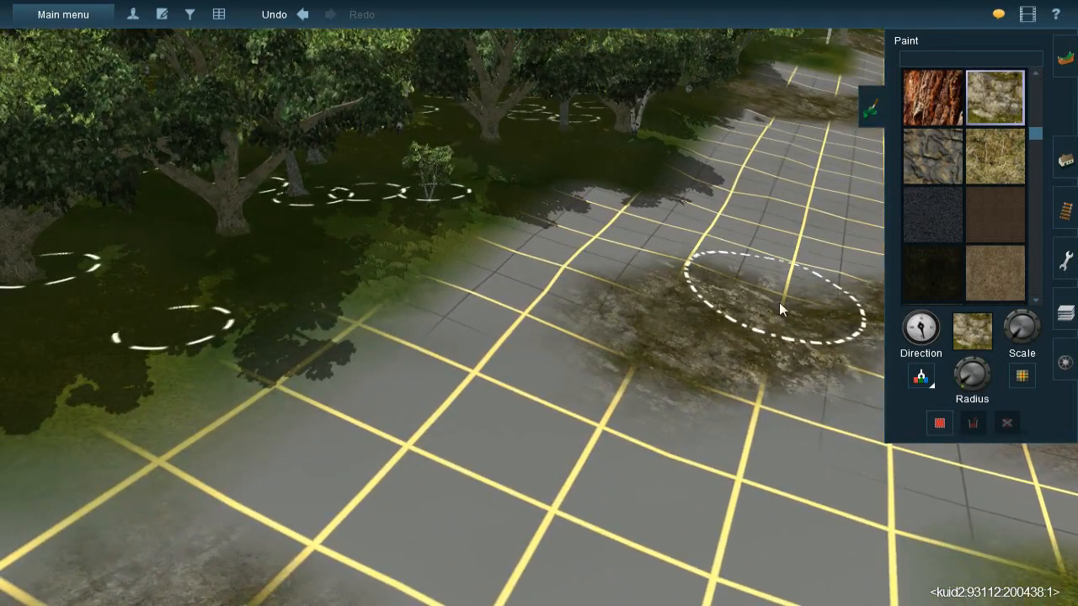
mouse_move(594, 287)
left_mouse_down()
mouse_move(492, 300)
mouse_move(380, 341)
mouse_move(373, 358)
mouse_move(522, 333)
left_mouse_up()
mouse_move(716, 309)
right_mouse_down()
mouse_move(574, 271)
mouse_move(480, 362)
mouse_move(578, 312)
mouse_move(479, 295)
right_mouse_up()
mouse_move(424, 300)
left_mouse_down()
mouse_move(397, 274)
mouse_move(303, 263)
mouse_move(493, 244)
mouse_move(511, 261)
mouse_move(503, 291)
mouse_move(529, 335)
mouse_move(306, 261)
mouse_move(584, 362)
mouse_move(700, 334)
mouse_move(606, 362)
mouse_move(742, 346)
left_mouse_up()
mouse_move(744, 340)
right_mouse_down()
mouse_move(668, 299)
mouse_move(635, 312)
right_mouse_up()
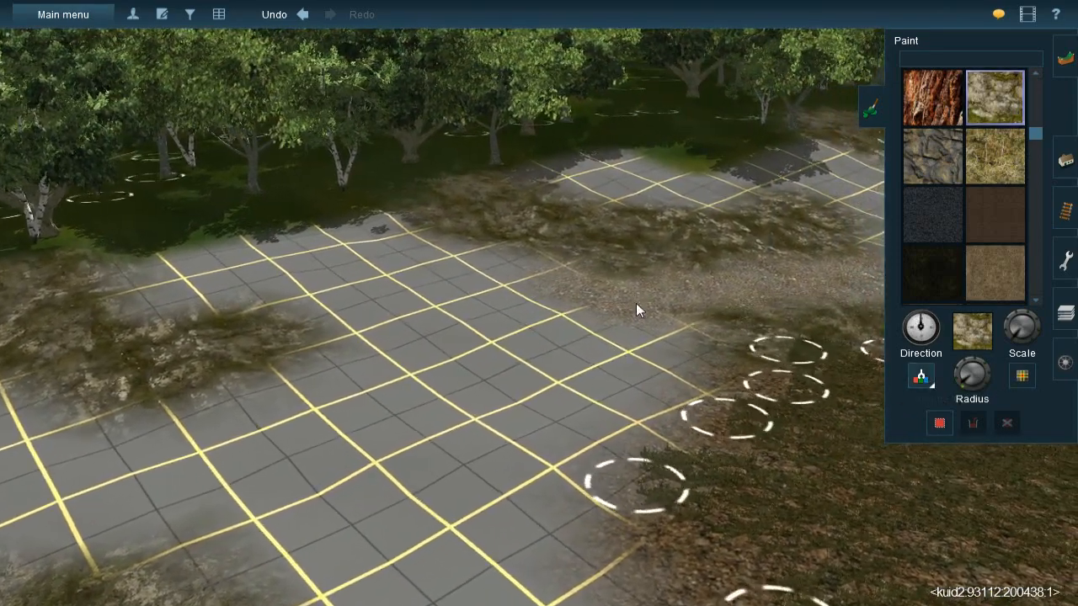
- Sample the gravel texture and paint a gravel path across the grid ground in front of the rock patches
left_click(637, 304)
mouse_move(444, 347)
right_mouse_down()
mouse_move(543, 368)
mouse_move(537, 296)
mouse_move(693, 421)
mouse_move(615, 354)
right_mouse_up()
mouse_move(616, 327)
left_mouse_down()
mouse_move(586, 294)
mouse_move(563, 324)
mouse_move(619, 338)
mouse_move(488, 295)
mouse_move(410, 289)
mouse_move(429, 282)
mouse_move(387, 309)
mouse_move(400, 310)
mouse_move(186, 287)
mouse_move(199, 279)
mouse_move(193, 267)
mouse_move(158, 261)
left_mouse_up()
- Extend the gravel between the two rock patches up to the edge of the forest
right_click(160, 261)
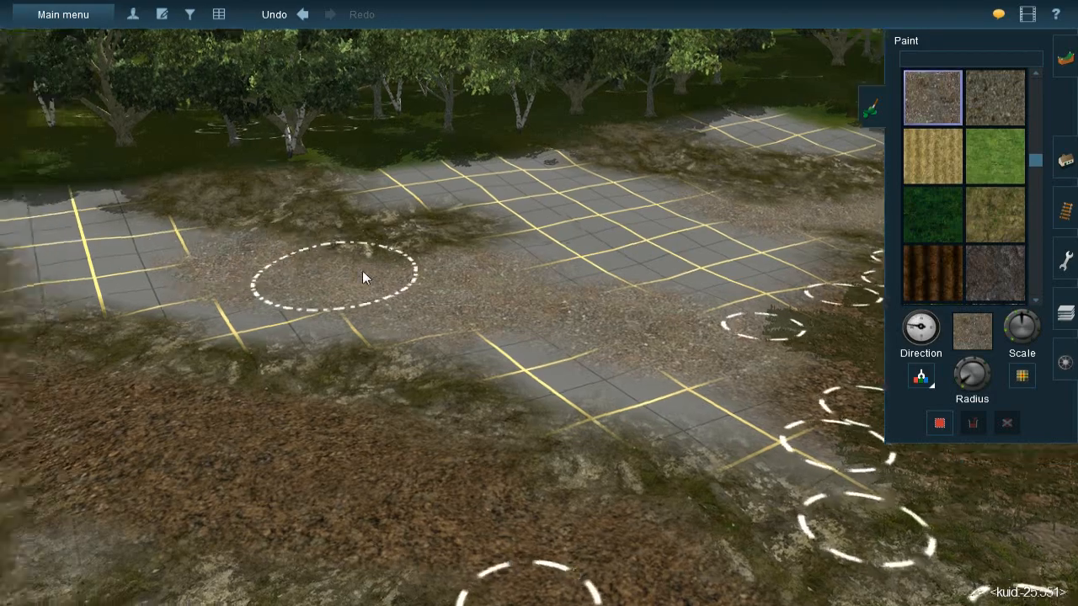
key("Left")
key("Down")
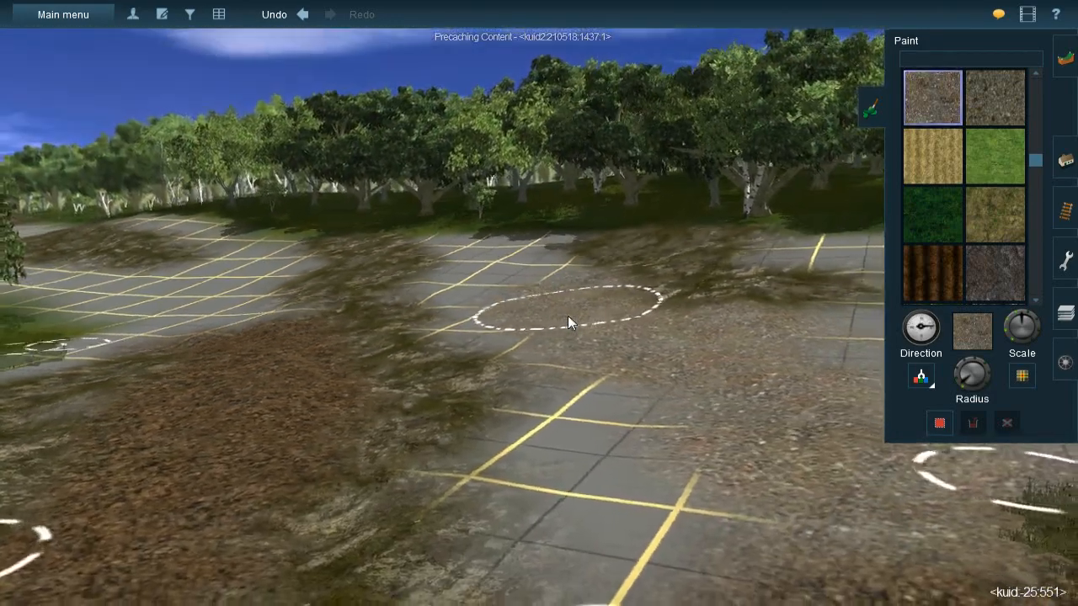
key("Up")
right_click(509, 276)
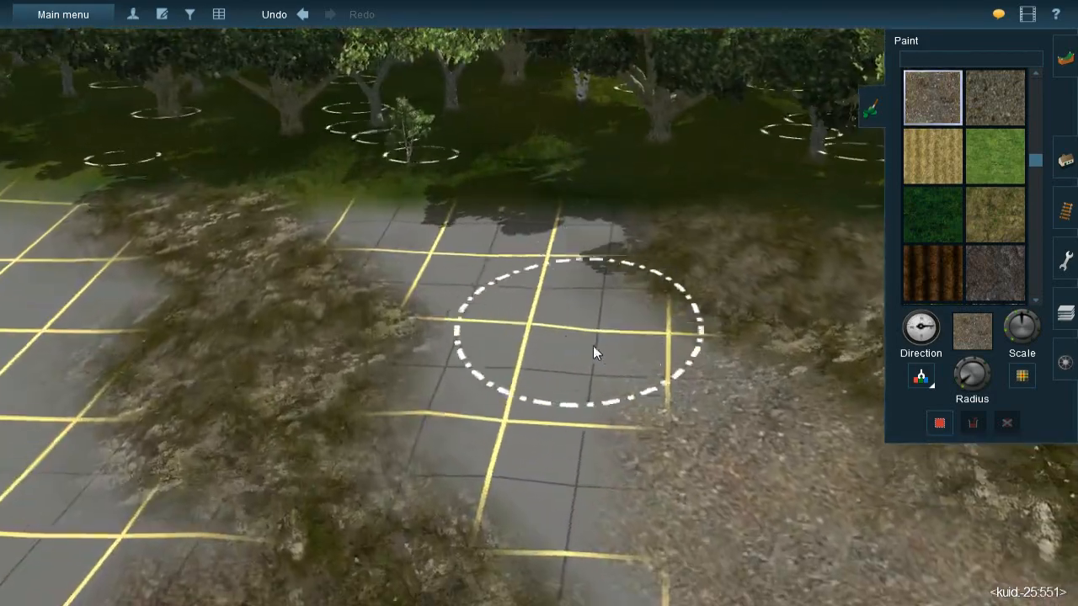
key("bracketright")
mouse_move(633, 399)
left_mouse_down()
mouse_move(560, 335)
mouse_move(634, 378)
mouse_move(525, 235)
mouse_move(560, 244)
mouse_move(526, 255)
mouse_move(518, 244)
mouse_move(446, 237)
left_mouse_up()
- Sample the brown dirt texture from the dirt area beside the rock strip
key("Left")
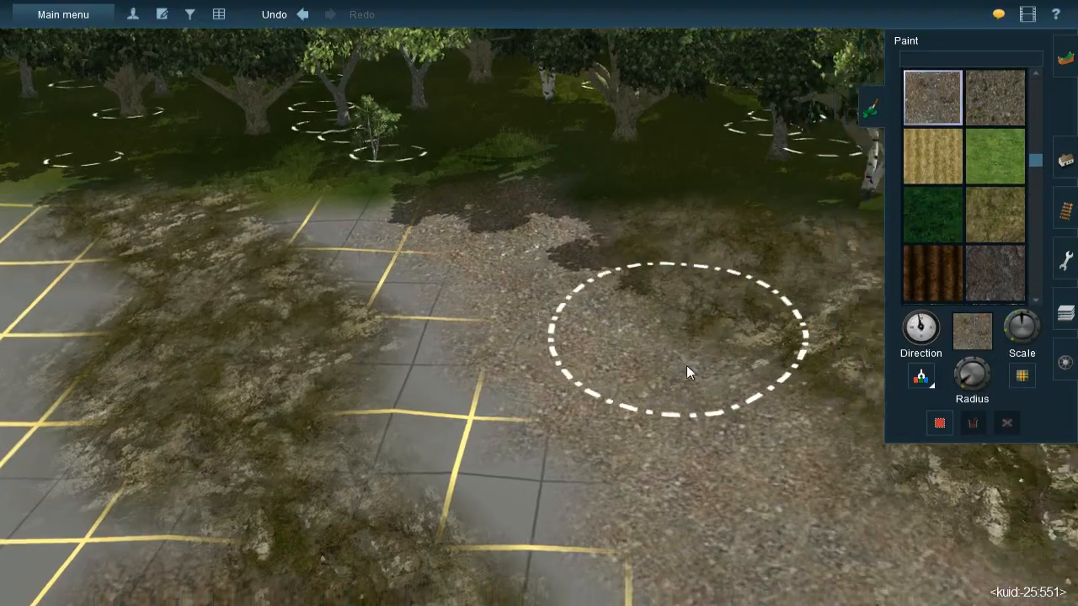
key("Down")
key("Up")
key("Right")
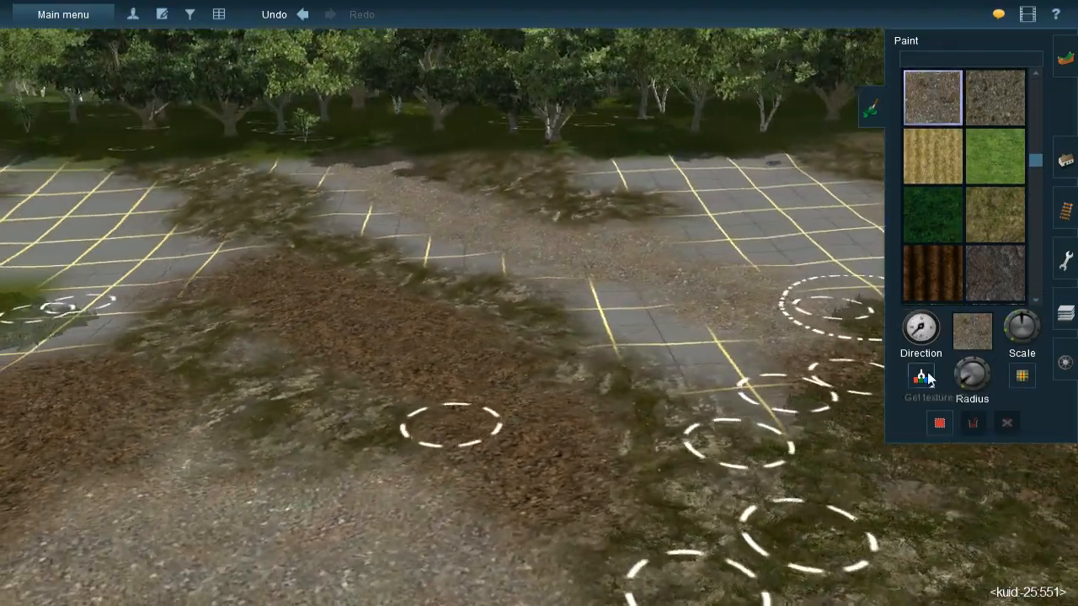
left_click(928, 376)
left_click(387, 320)
- Paint brown dirt with varied direction over the grid gap between the rock patch and the gravel, starting at the forest edge
key("Left")
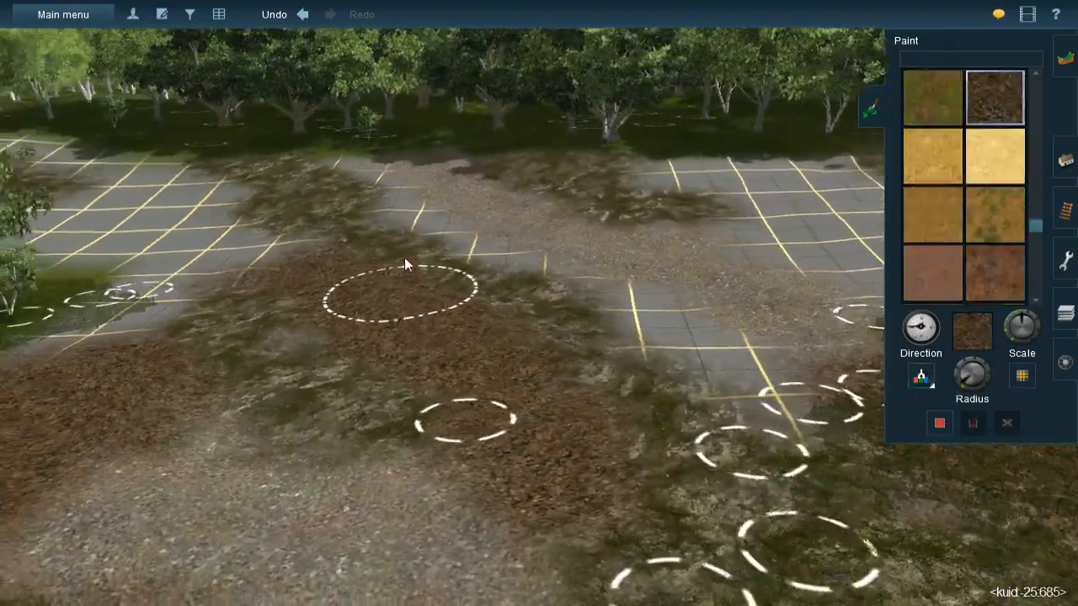
right_click(402, 269)
scroll(547, 252, "up", 3)
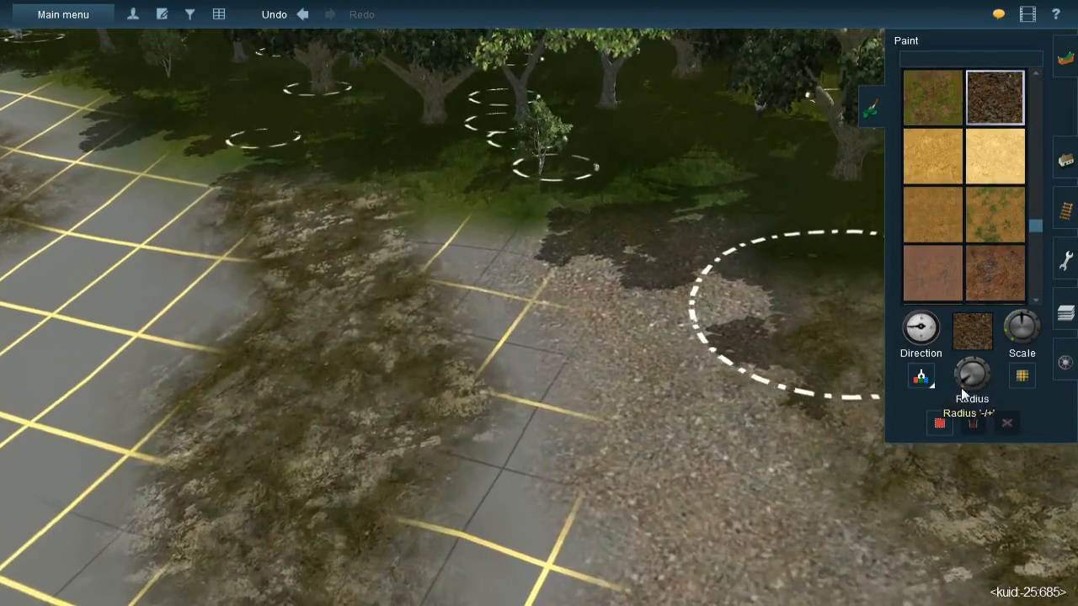
left_click(961, 389)
mouse_move(480, 249)
left_mouse_down()
mouse_move(469, 229)
mouse_move(484, 251)
mouse_move(455, 233)
mouse_move(508, 291)
mouse_move(554, 392)
left_mouse_up()
right_click(547, 435)
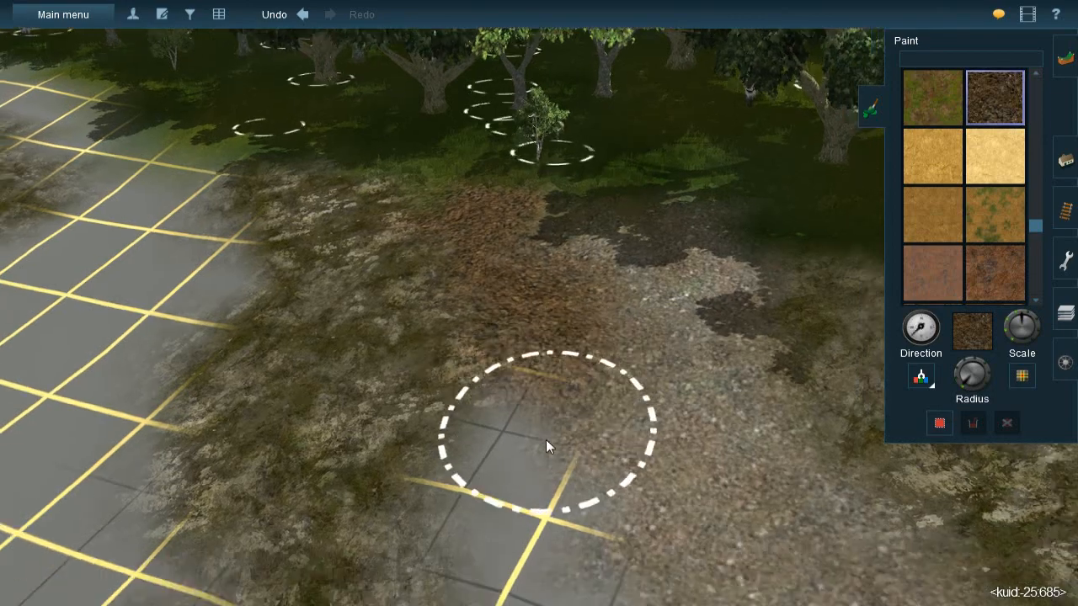
mouse_move(537, 273)
left_mouse_down()
mouse_move(517, 299)
mouse_move(551, 368)
mouse_move(531, 325)
mouse_move(547, 362)
mouse_move(529, 236)
mouse_move(608, 355)
left_mouse_up()
right_click(570, 446)
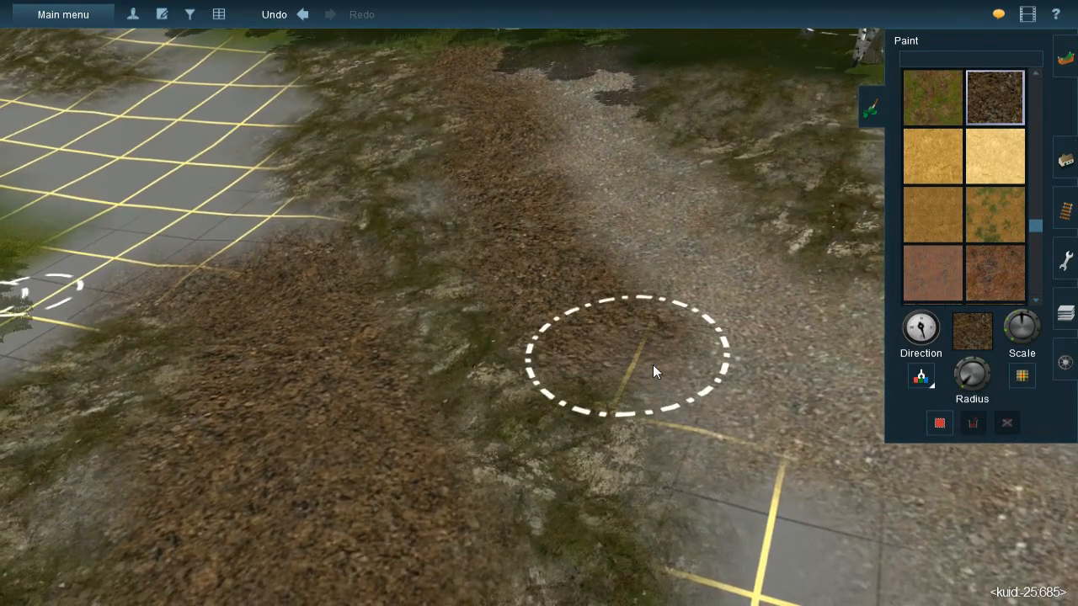
- Continue the brown dirt strip between the rock and the gravel down to the grassy ground
right_click(654, 365)
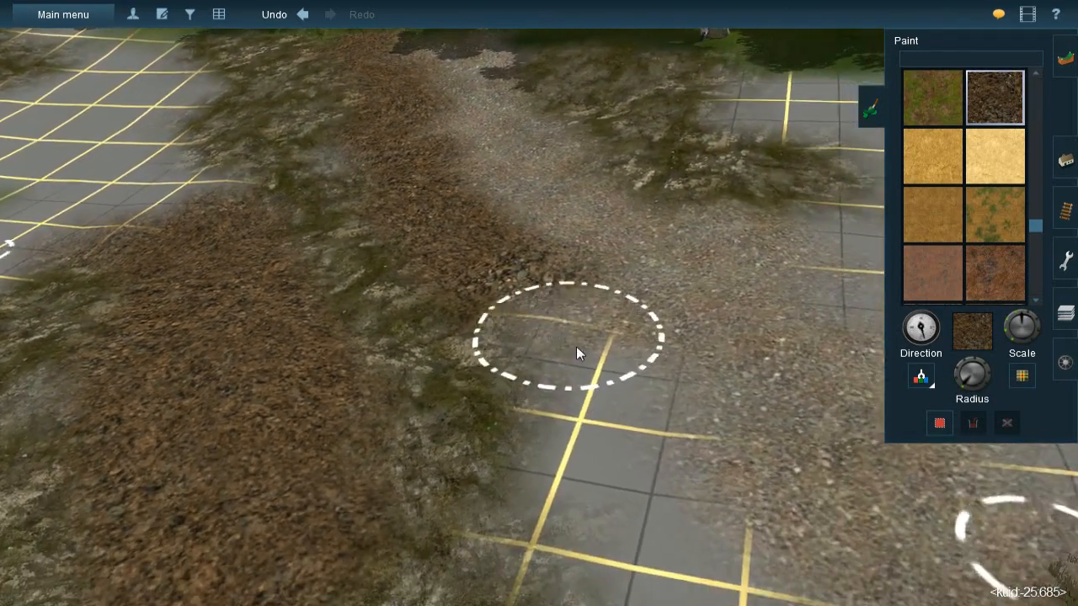
left_click_drag(576, 362, 592, 442)
right_click(600, 486)
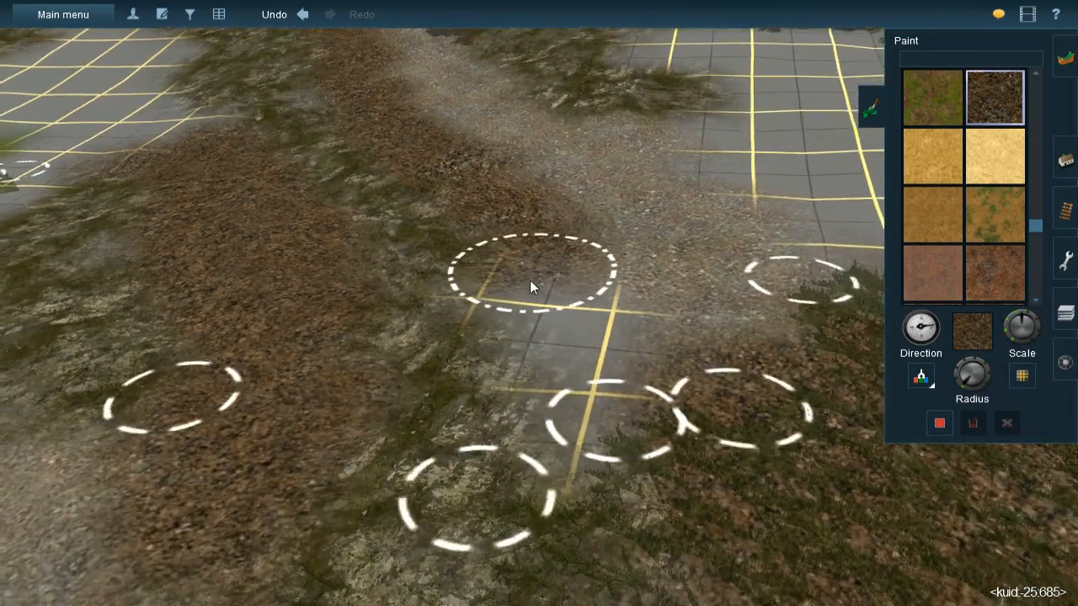
mouse_move(529, 294)
left_mouse_down()
mouse_move(577, 302)
mouse_move(584, 332)
mouse_move(569, 396)
mouse_move(571, 376)
left_mouse_up()
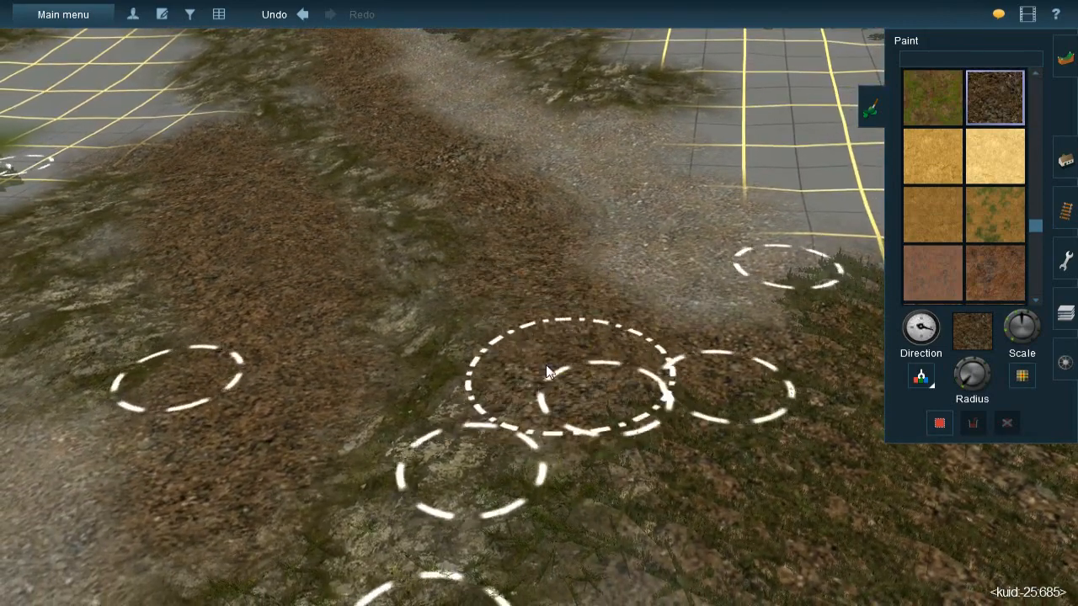
- Touch up the thin spot between the rock and the dirt strip with brown dirt in a rotated direction
key("Left")
key("Down")
right_click(465, 291)
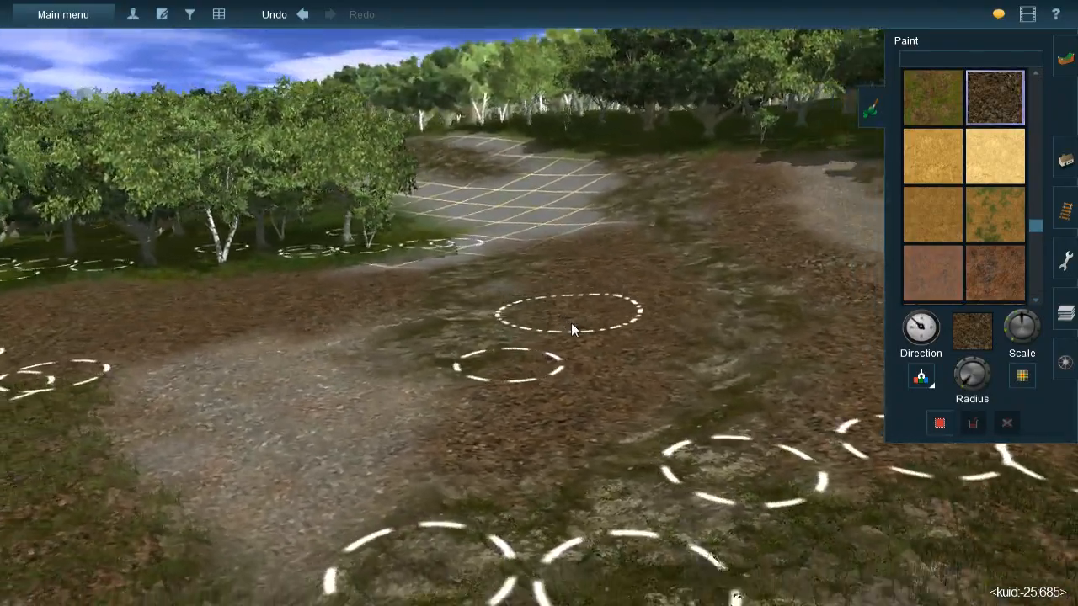
scroll(581, 295, "down", 3)
right_click(592, 249)
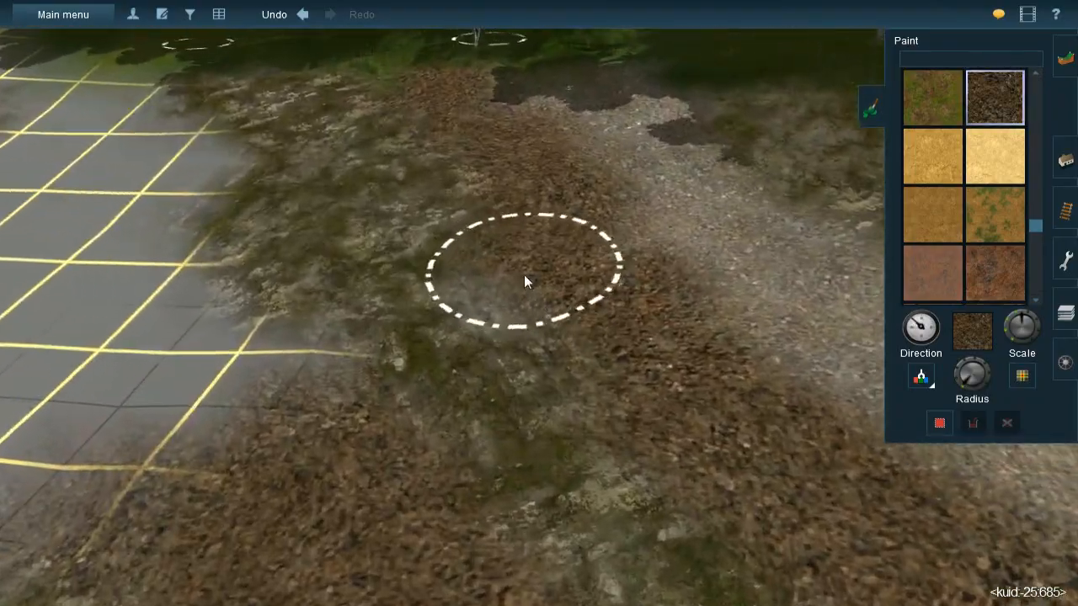
key("Up")
key("bracketleft")
mouse_move(542, 282)
left_mouse_down()
mouse_move(554, 272)
mouse_move(528, 286)
left_mouse_up()
key("bracketleft")
- Paint brown dirt over the bare grid corner beside the birch trees to join it to the dirt area
right_click(430, 354)
key("Down")
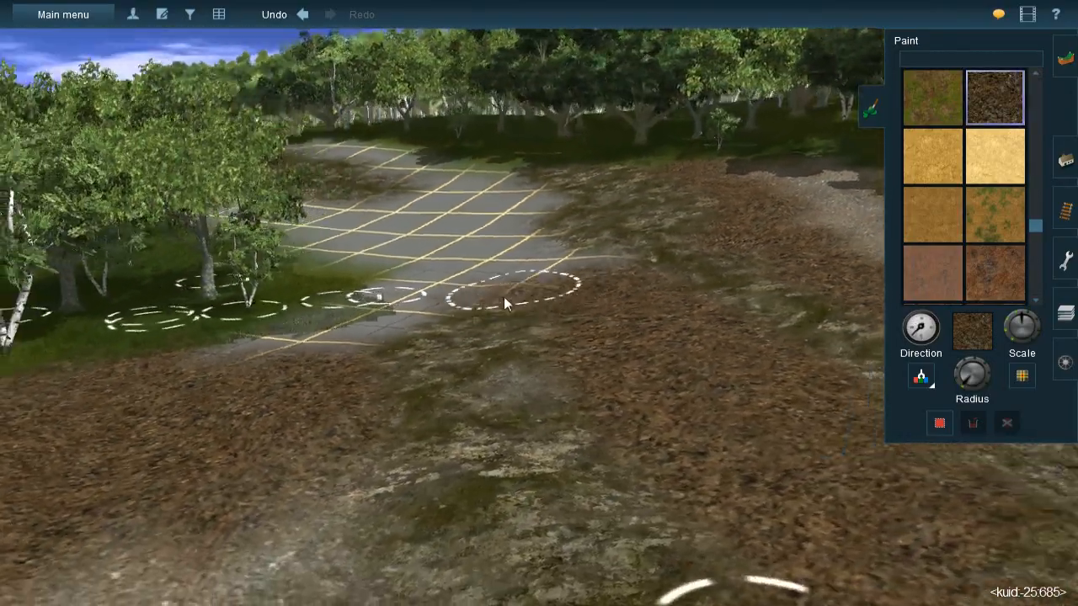
key("Up")
right_click(491, 320)
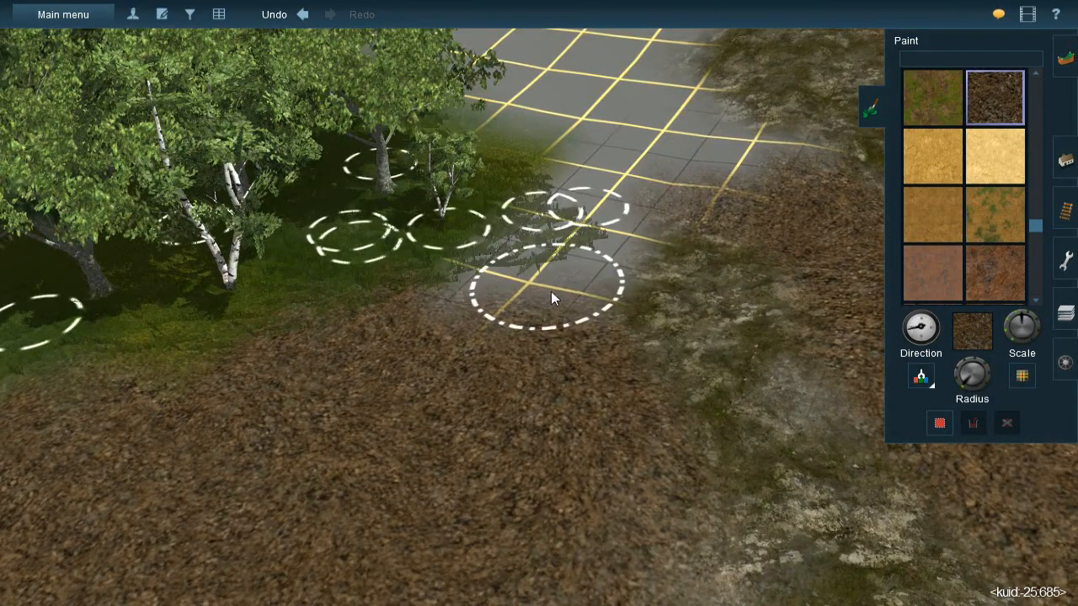
mouse_move(551, 298)
left_mouse_down()
mouse_move(486, 320)
mouse_move(539, 289)
mouse_move(541, 269)
mouse_move(507, 283)
mouse_move(610, 232)
mouse_move(587, 257)
mouse_move(574, 213)
mouse_move(550, 226)
mouse_move(543, 268)
mouse_move(524, 256)
left_mouse_up()
mouse_move(548, 391)
right_mouse_down()
mouse_move(550, 405)
mouse_move(522, 376)
mouse_move(568, 360)
mouse_move(478, 325)
mouse_move(523, 309)
right_mouse_up()
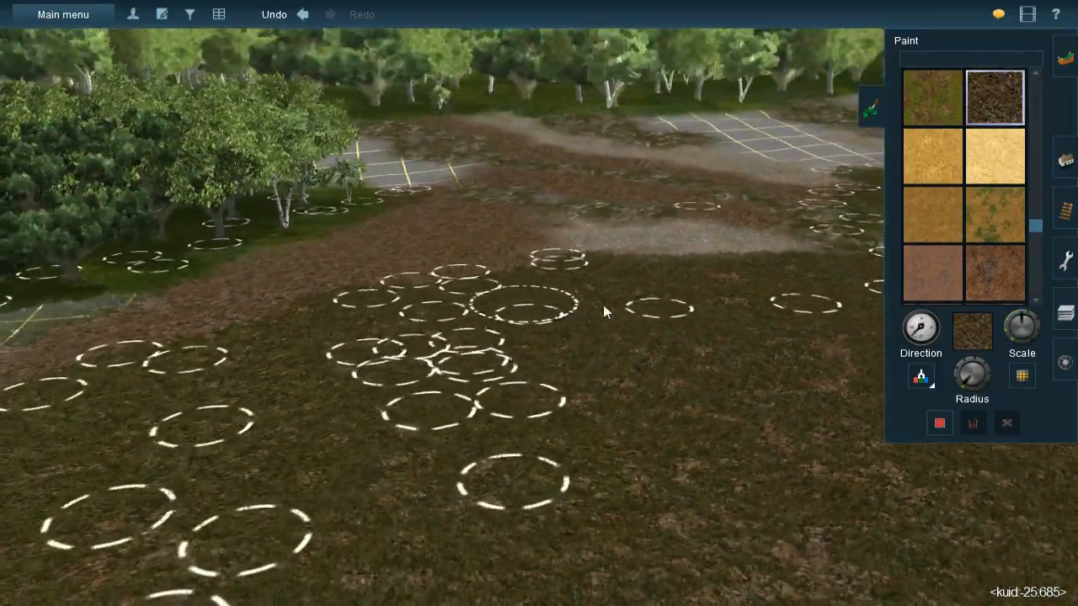
key("Left")
key("Up")
mouse_move(613, 198)
right_mouse_down()
mouse_move(554, 236)
mouse_move(587, 335)
mouse_move(572, 336)
mouse_move(572, 311)
mouse_move(469, 388)
mouse_move(521, 389)
right_mouse_up()
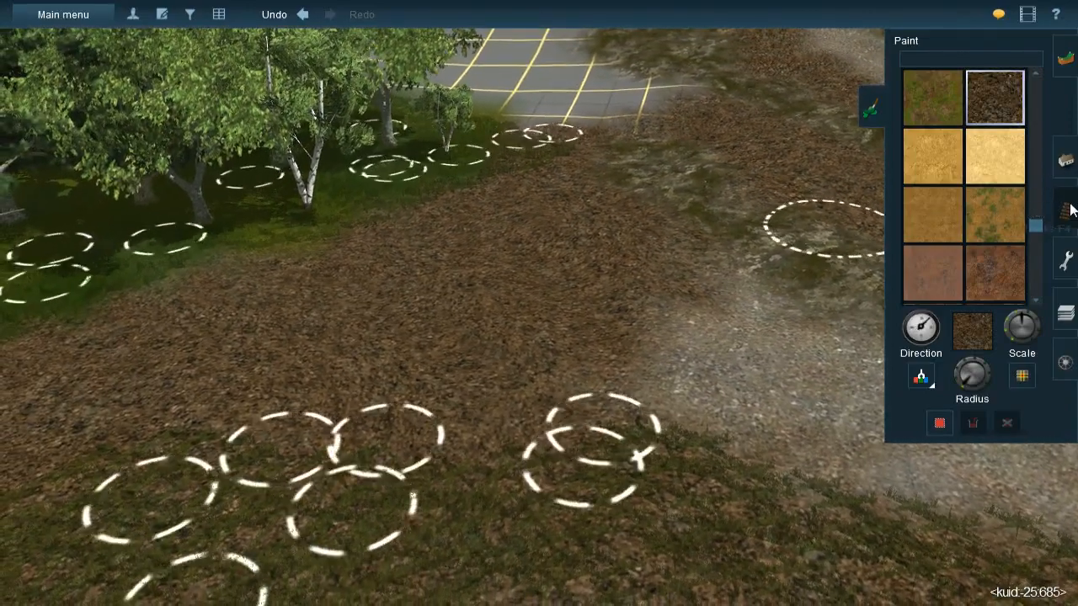
- Switch to placing spline objects and sample the JVC(T)Grass spline#1m from the grassy ground
left_click(1065, 209)
left_click(1066, 160)
left_click(1024, 77)
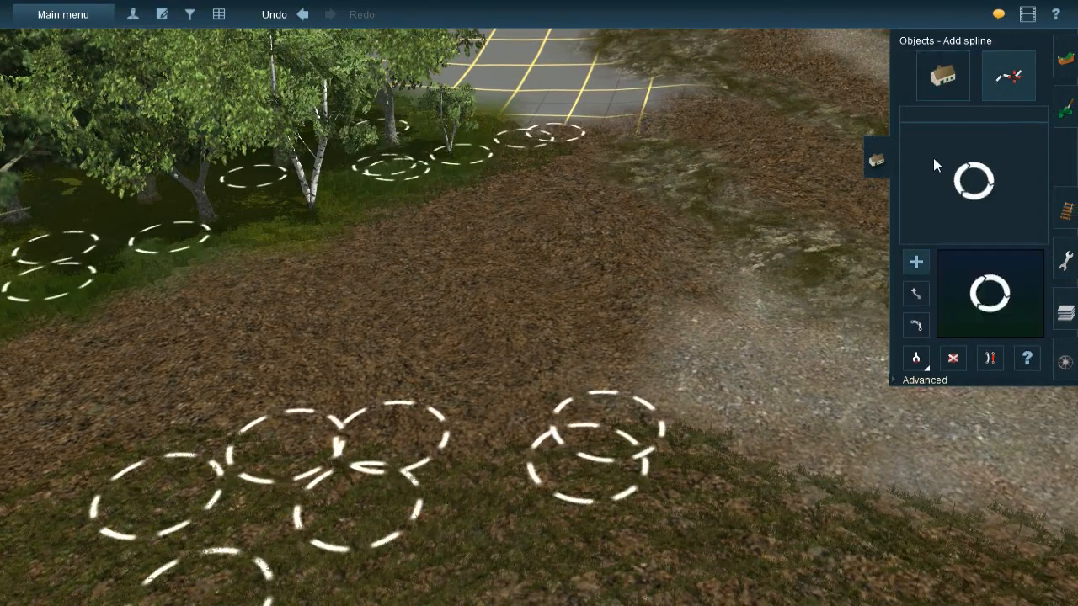
left_click(916, 358)
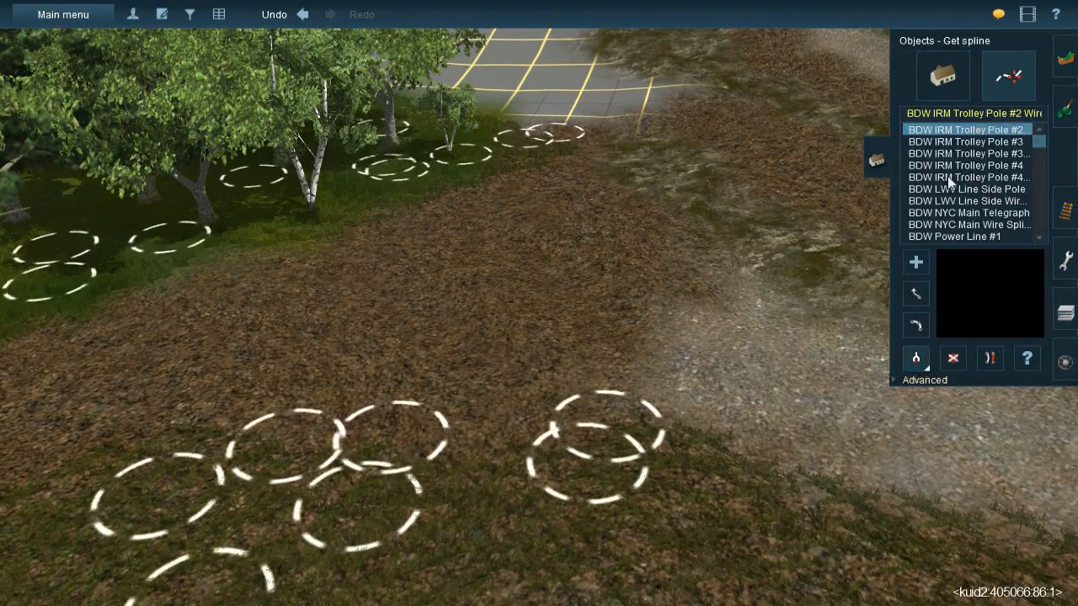
left_click(548, 444)
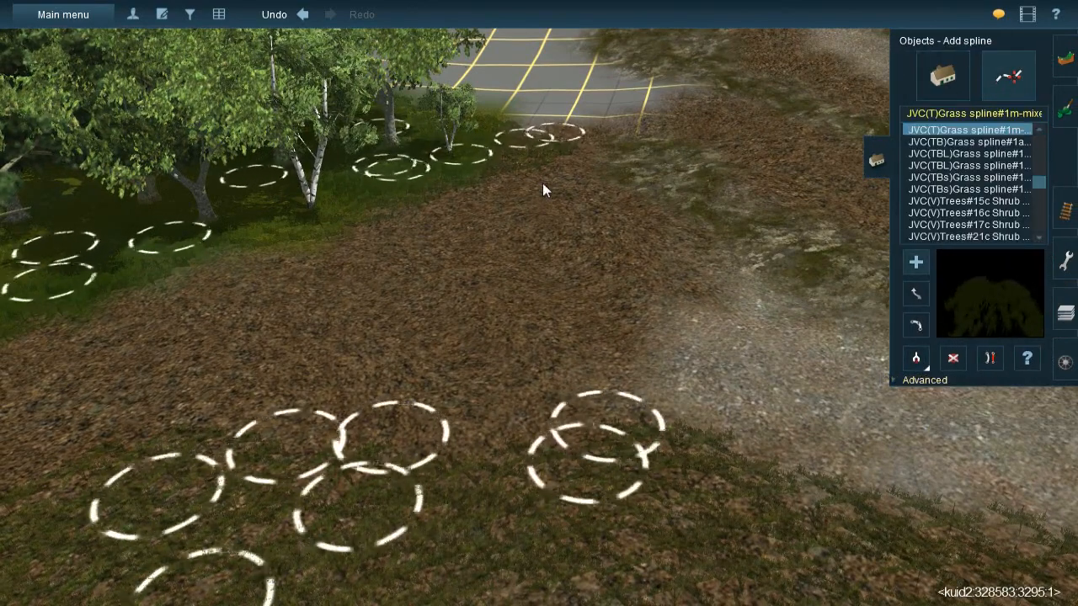
- Lay four grass splines side by side across the brown dirt, from the tree edge toward the gravel and the grassy ground
left_click_drag(531, 145, 704, 294)
left_click(710, 299)
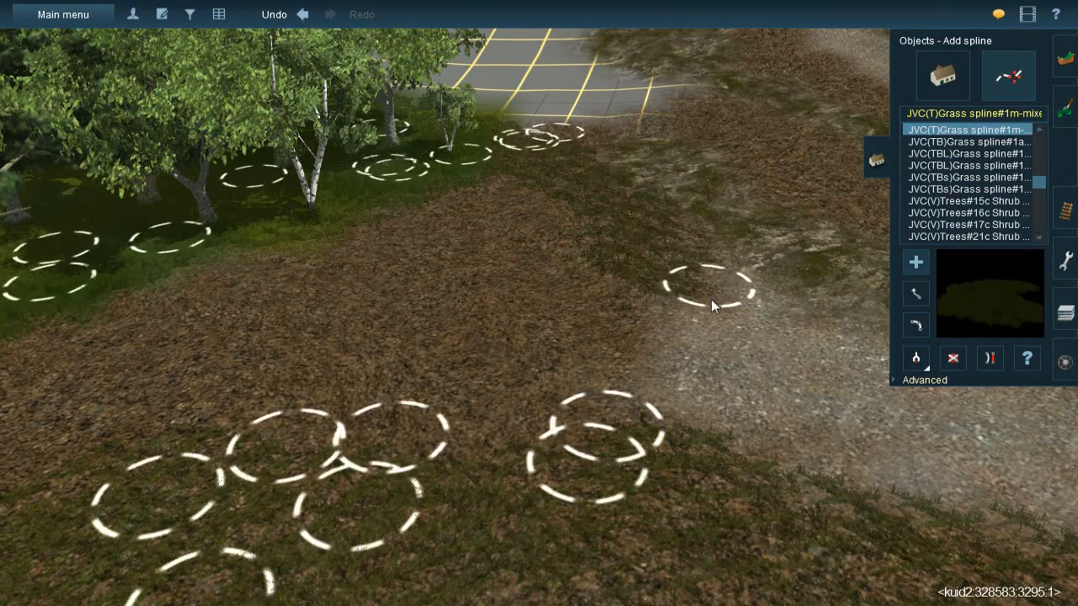
left_click(500, 173)
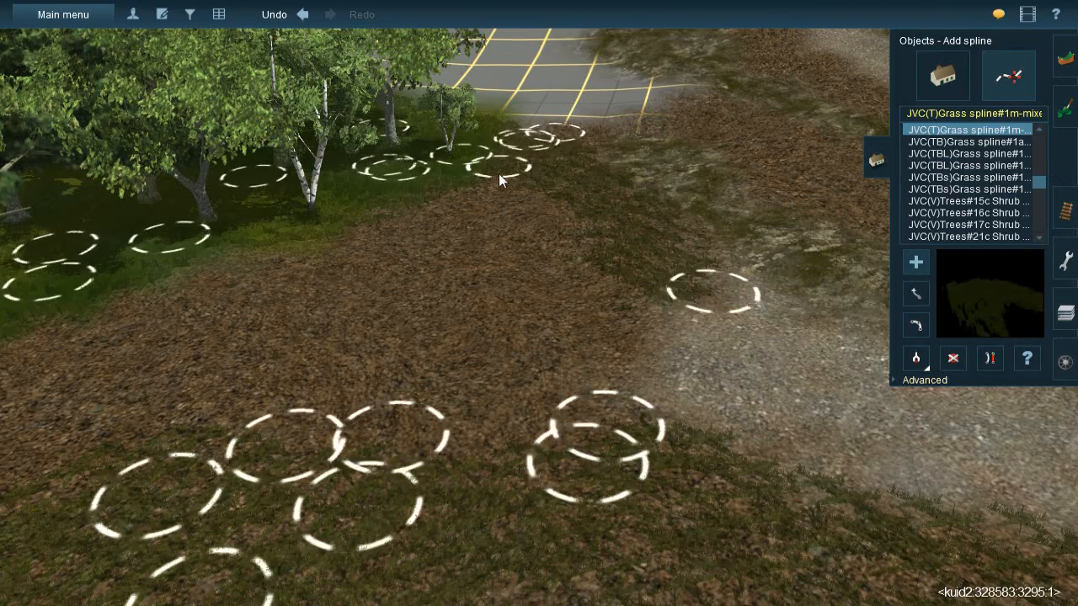
left_click(638, 444)
left_click(436, 192)
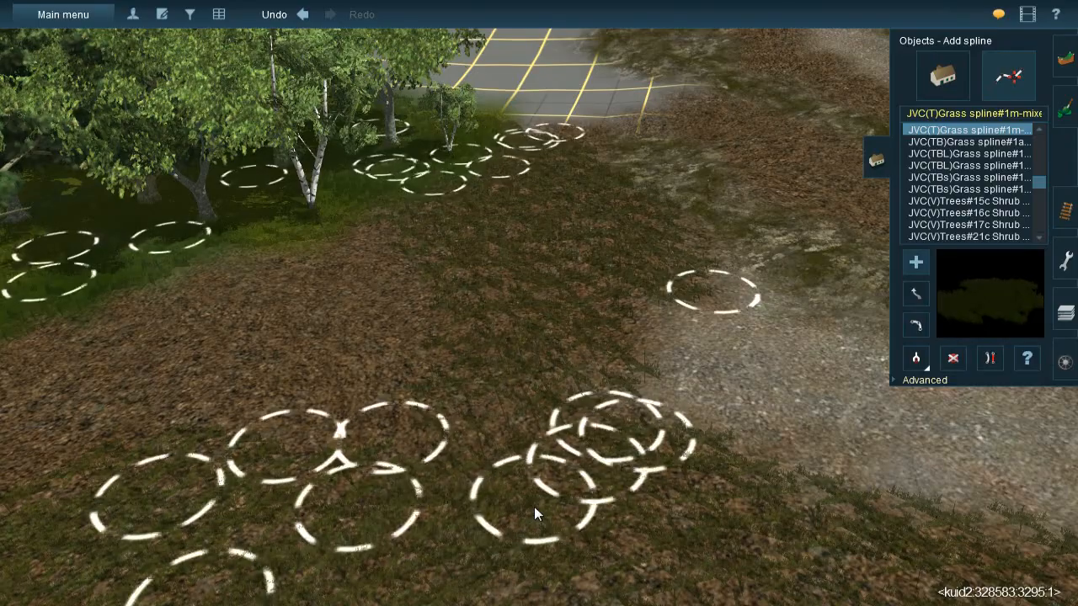
left_click(534, 507)
left_click(373, 208)
left_click(390, 486)
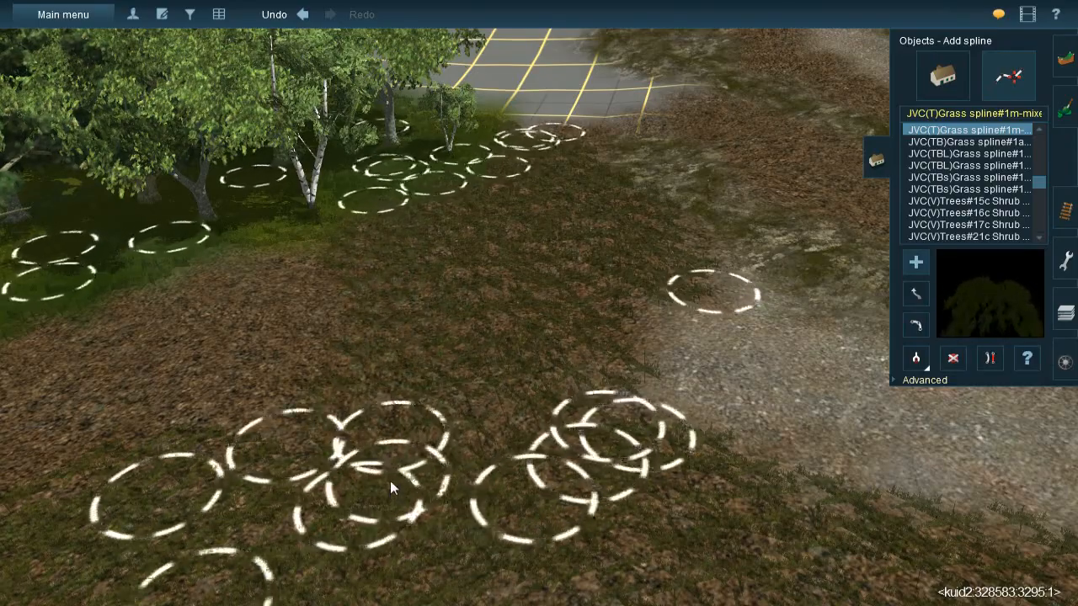
- Lay more JVC(T)Grass spline#1m splines side by side over the brown dirt between the forest edge and the bare grid corner
right_click(390, 485)
key("Left")
left_click(529, 220)
left_click(606, 302)
left_click(429, 177)
left_click(489, 386)
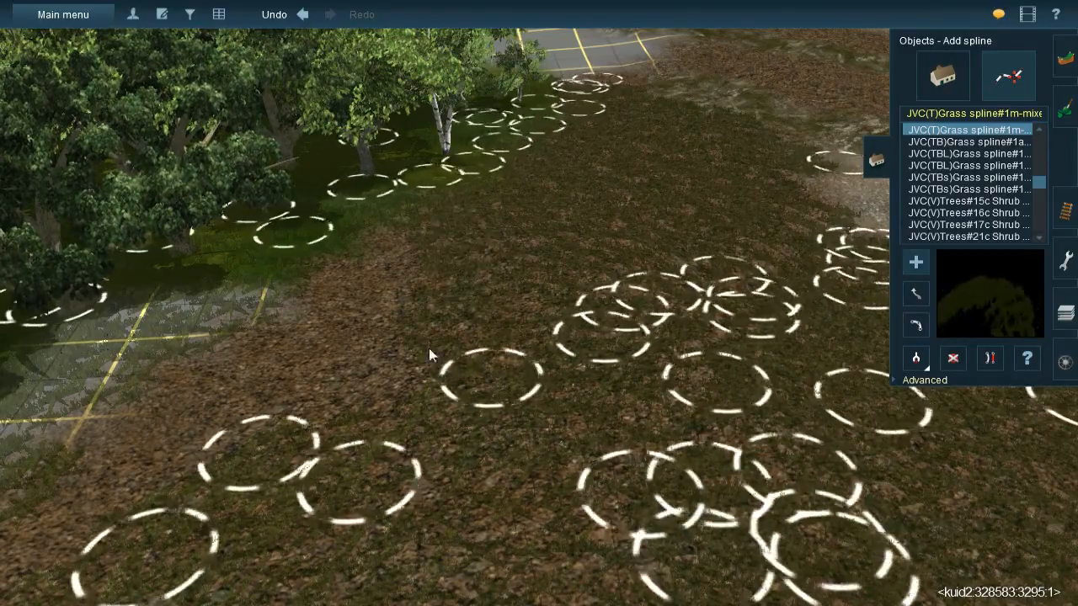
left_click(393, 215)
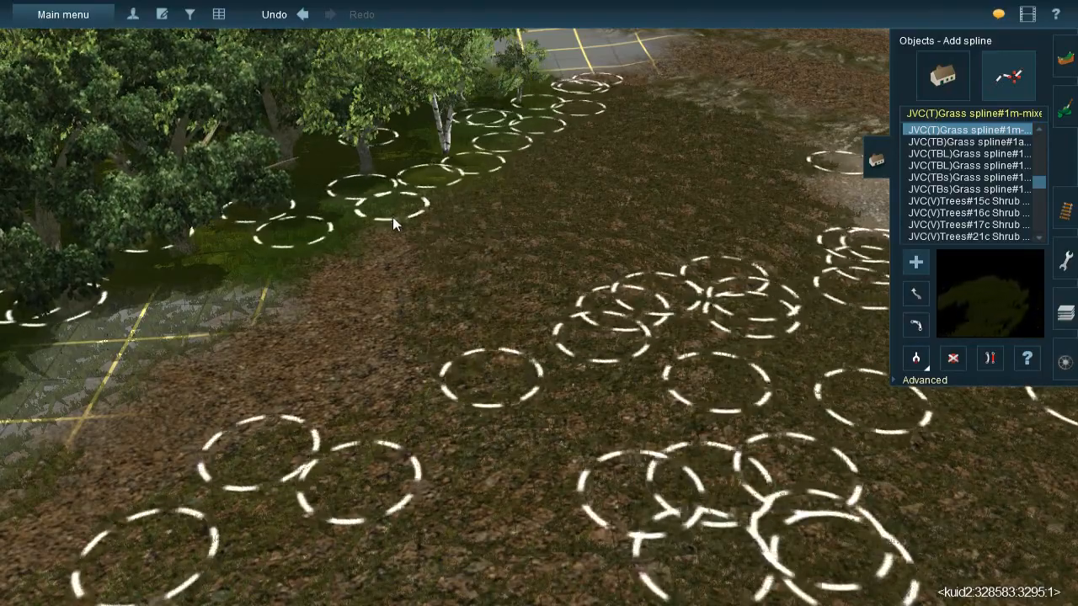
left_click(334, 261)
left_click(104, 509)
right_click(103, 509)
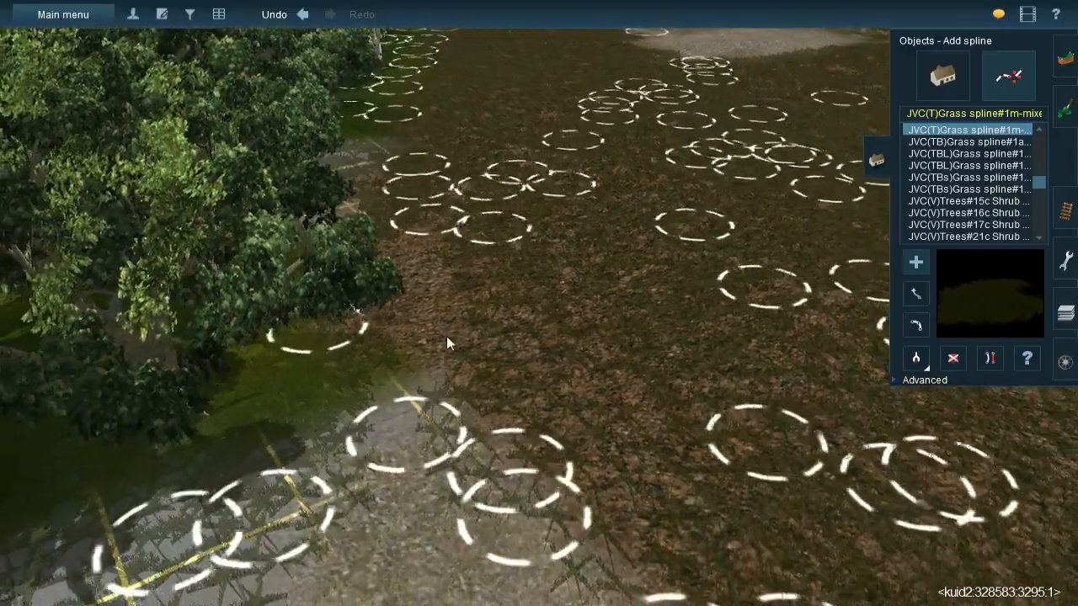
- Lay JVC(T)Grass spline#1m splines along the brown dirt strip between the two rock strips near the gravel patch
left_click_drag(435, 369, 430, 393)
right_click_drag(430, 393, 563, 281)
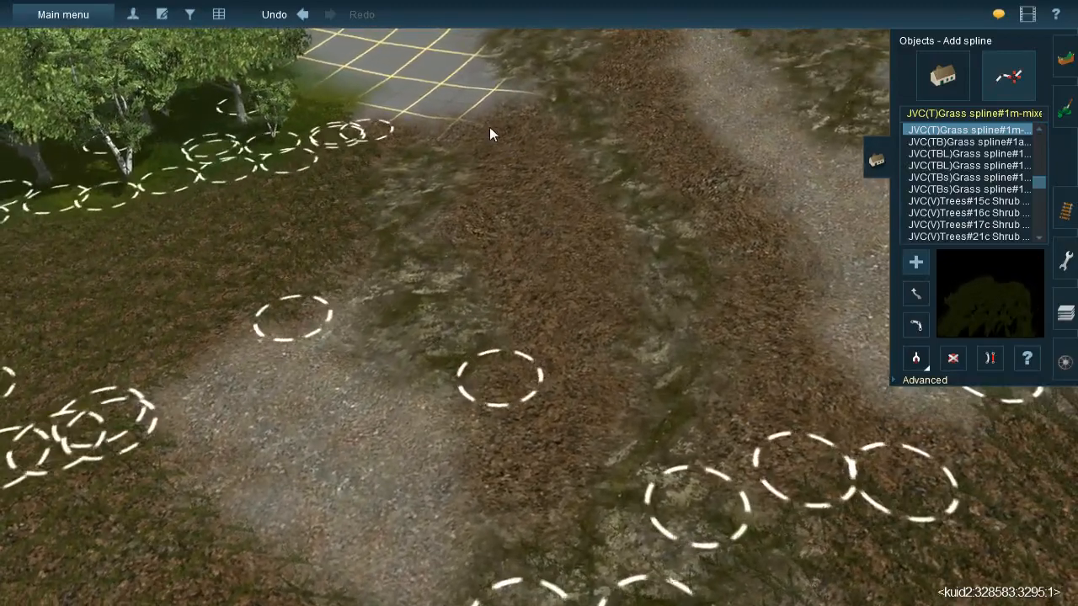
left_click_drag(506, 112, 497, 272)
mouse_move(519, 133)
left_mouse_down()
mouse_move(649, 383)
mouse_move(622, 392)
left_mouse_up()
left_click_drag(513, 212, 546, 518)
right_click(587, 437)
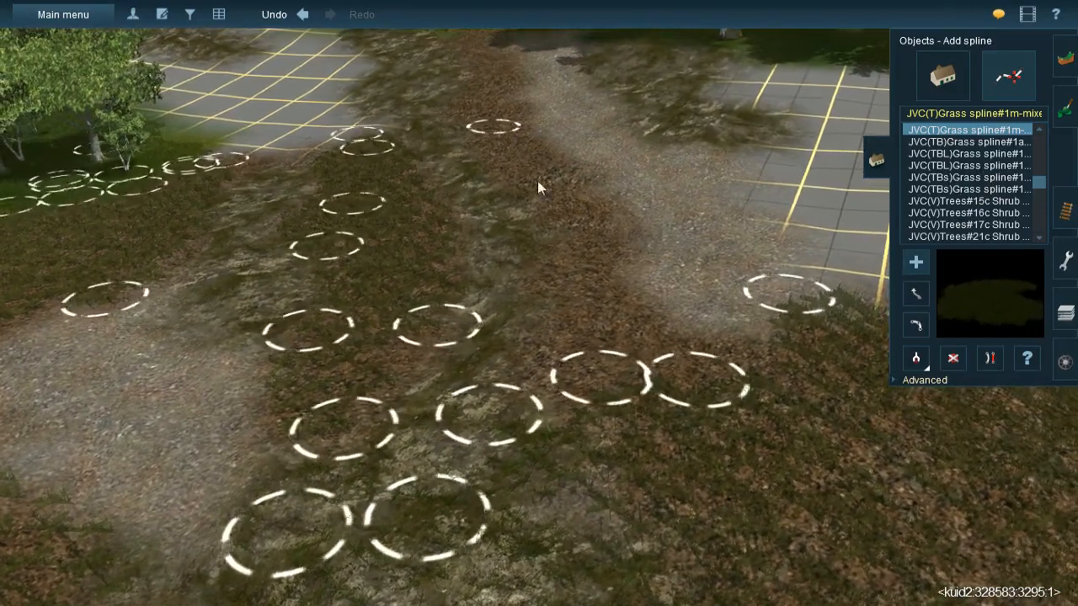
- Cover the brown dirt strip beside the gravel path with JVC(T)Grass spline#1m splines
left_click_drag(610, 286, 949, 488)
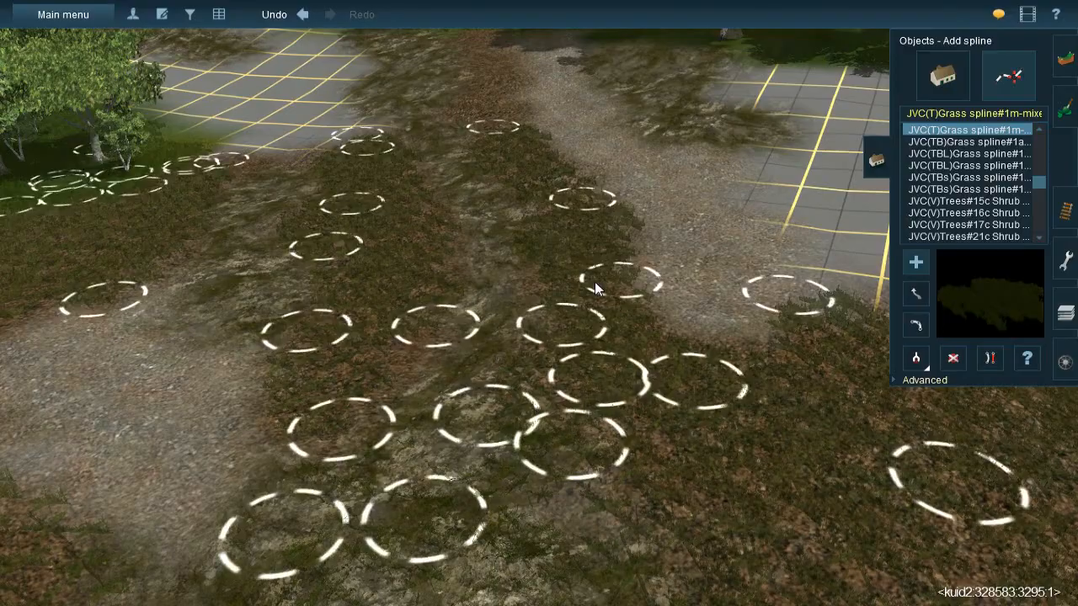
right_click(510, 153)
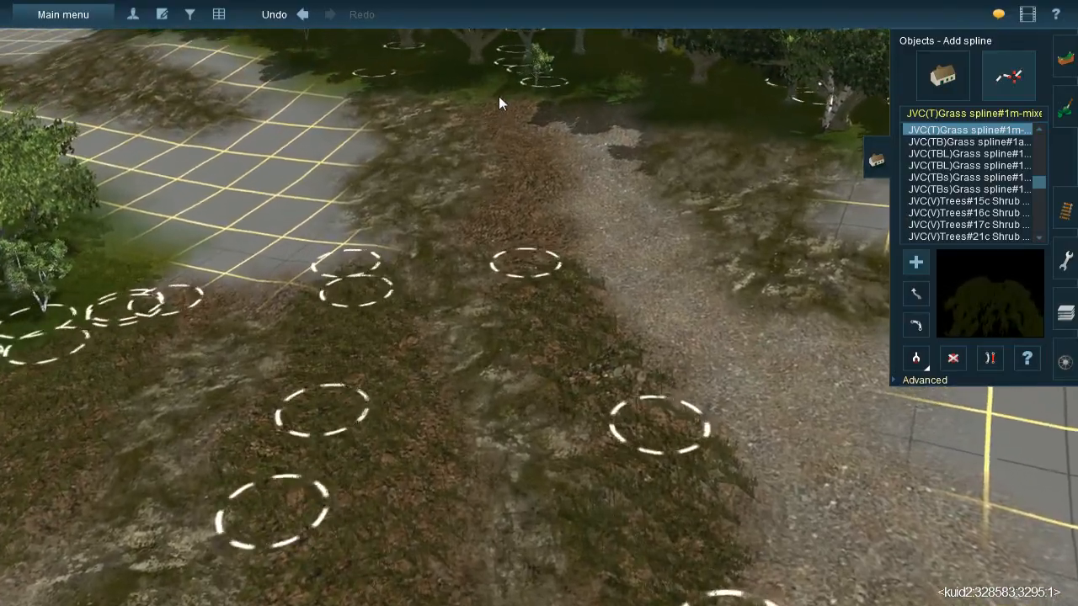
left_click_drag(498, 96, 549, 284)
mouse_move(534, 309)
right_mouse_down()
mouse_move(553, 345)
mouse_move(513, 368)
mouse_move(503, 343)
mouse_move(528, 308)
right_mouse_up()
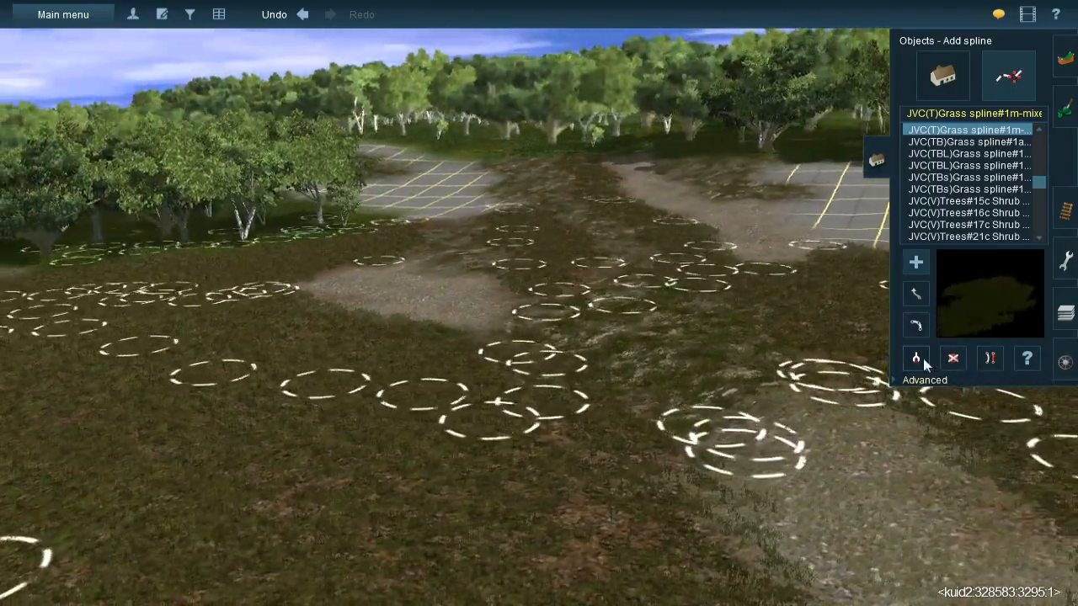
- Sample the JVC@-Grass358s 20x40m spline from the scene and lay it along the rock strip between the dirt strips
left_click(918, 358)
left_click(664, 343)
right_click_drag(593, 326, 535, 198)
left_click_drag(518, 197, 459, 309)
left_click_drag(487, 200, 416, 403)
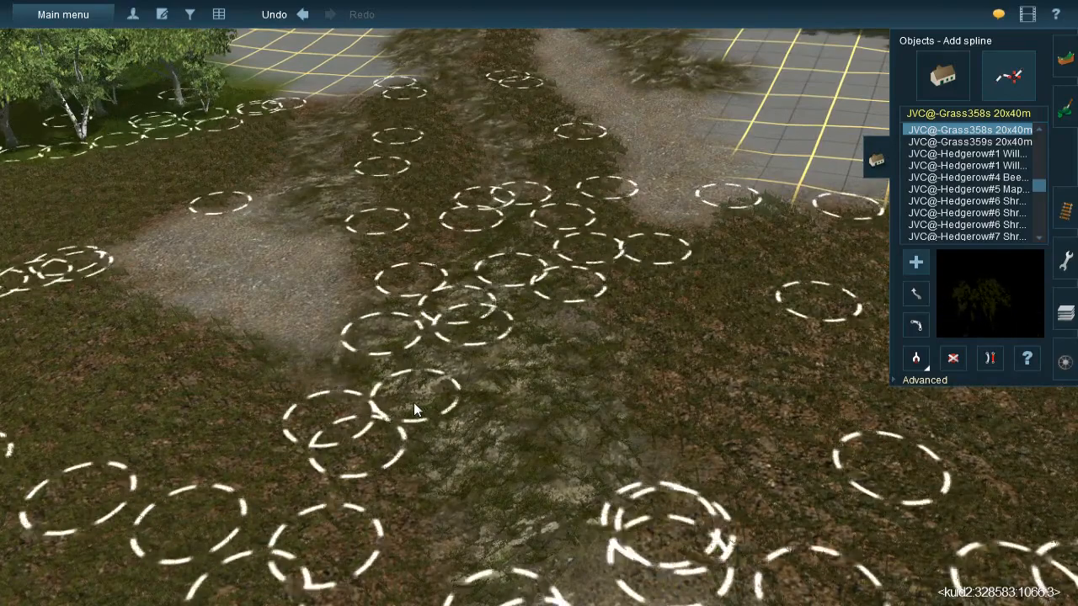
right_click(486, 203)
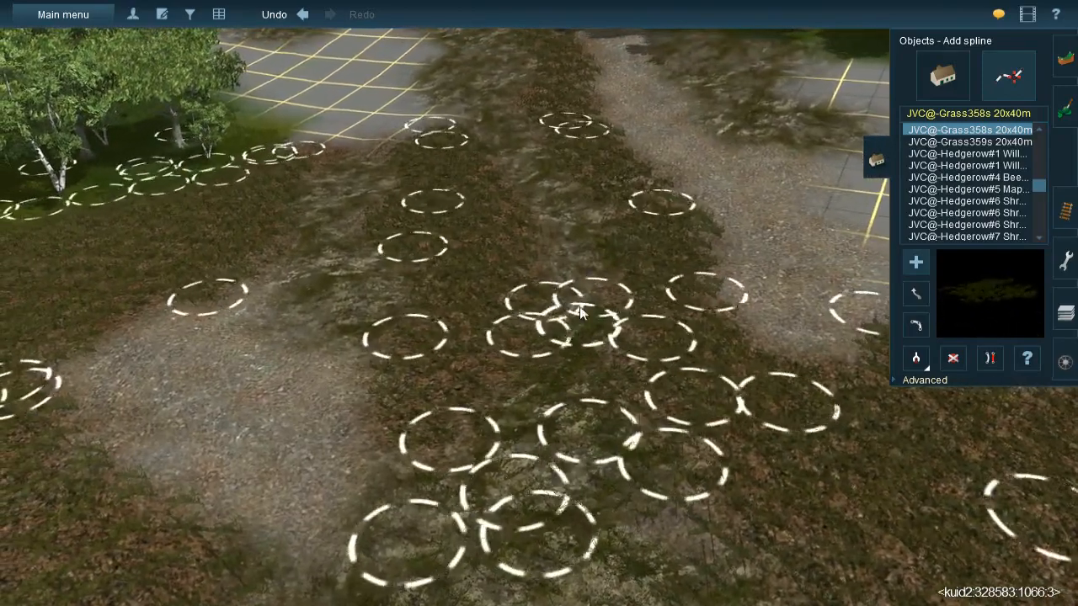
- Continue laying JVC@-Grass358s 20x40m splines up the rock and dirt strips toward the forest
left_click_drag(580, 320, 561, 165)
left_click_drag(581, 248, 505, 139)
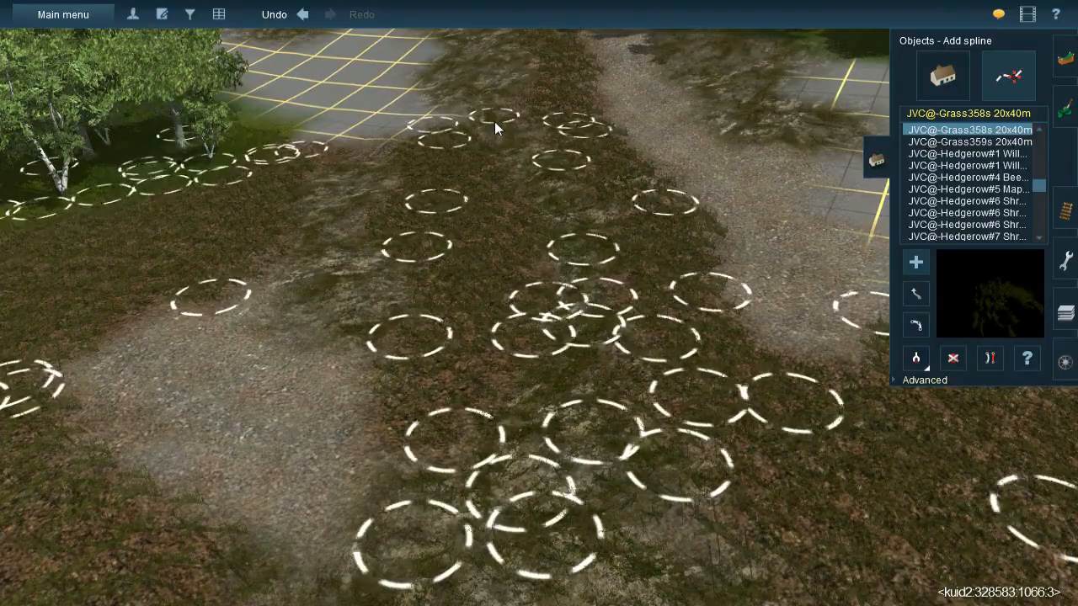
middle_click_drag(502, 118, 536, 317)
right_click_drag(536, 317, 499, 272)
right_click(498, 268)
left_click_drag(530, 305, 367, 107)
left_click_drag(471, 203, 467, 174)
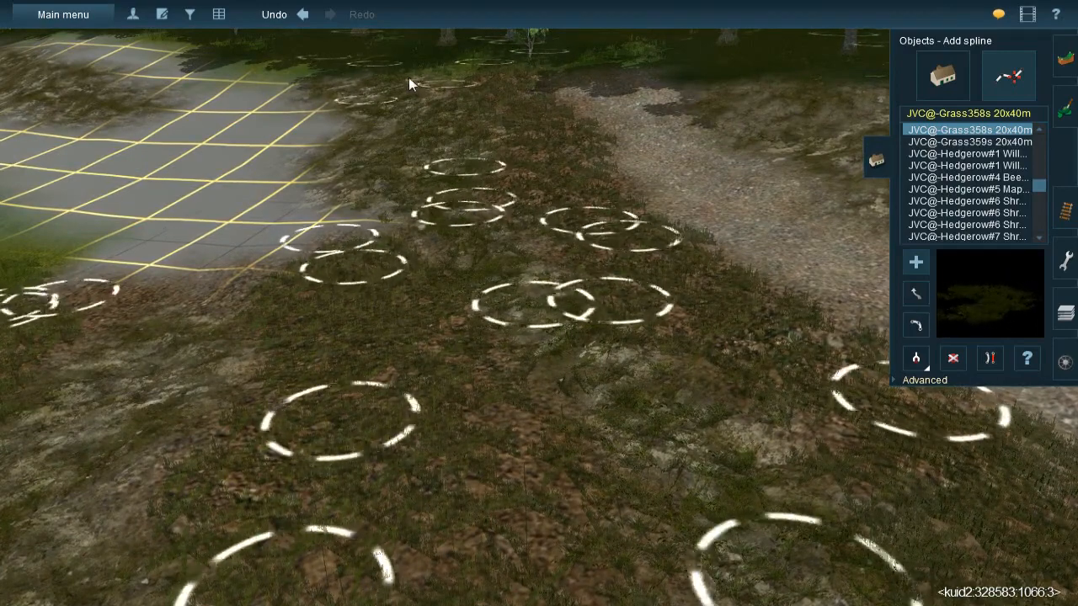
- Add JVC@-Grass358s 20x40m splines along the edge of the bare grid area next to the grassy strip
left_click_drag(424, 74, 330, 217)
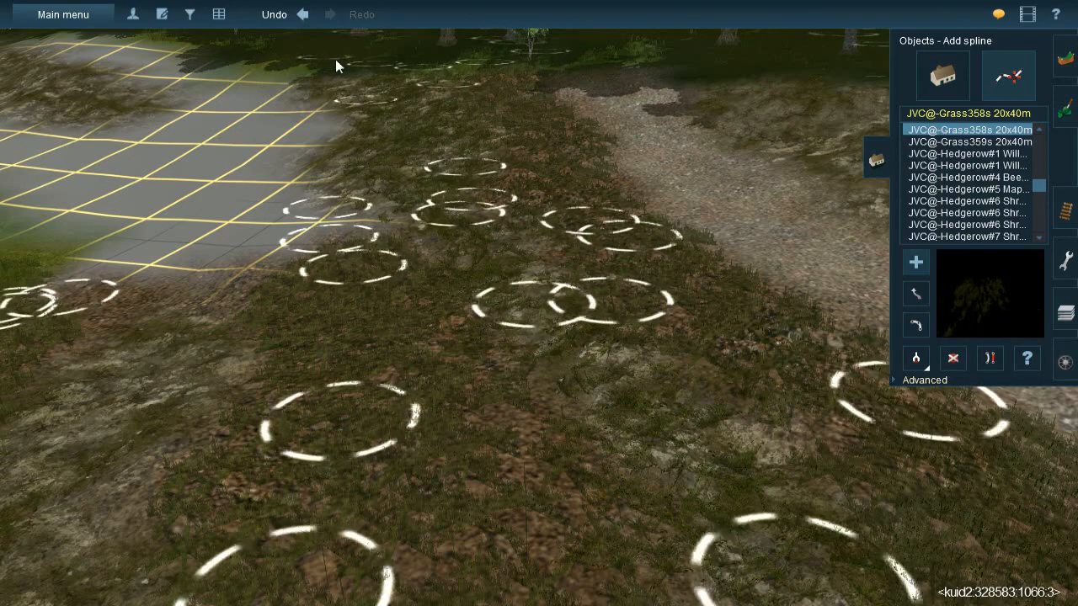
left_click_drag(327, 69, 417, 148)
left_click_drag(375, 104, 302, 274)
right_click_drag(300, 275, 551, 303)
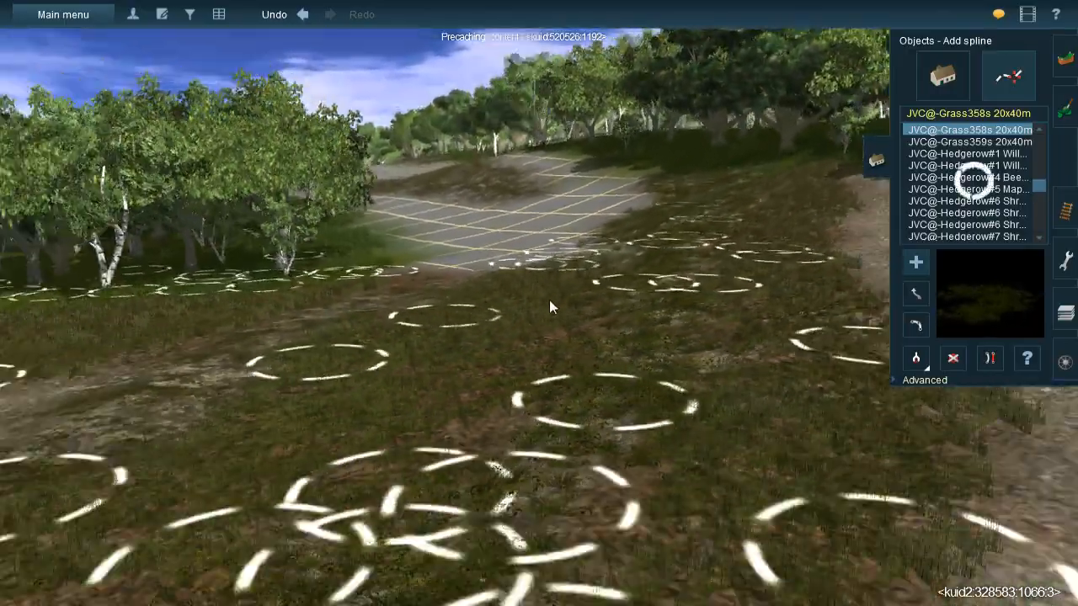
- Lay JVC@-Grass358s 20x40m splines down the rock strip from the bare grid corner to the near gravel patch
right_click_drag(537, 448, 488, 303)
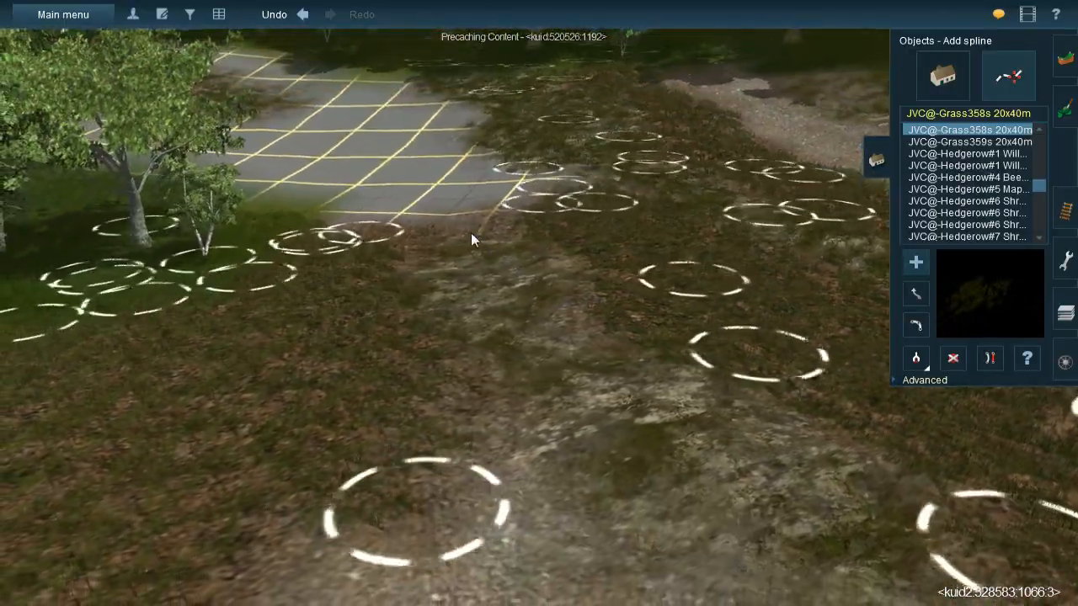
left_click(470, 231)
left_click(667, 420)
left_click(547, 239)
left_click_drag(505, 466, 442, 539)
right_click(444, 541)
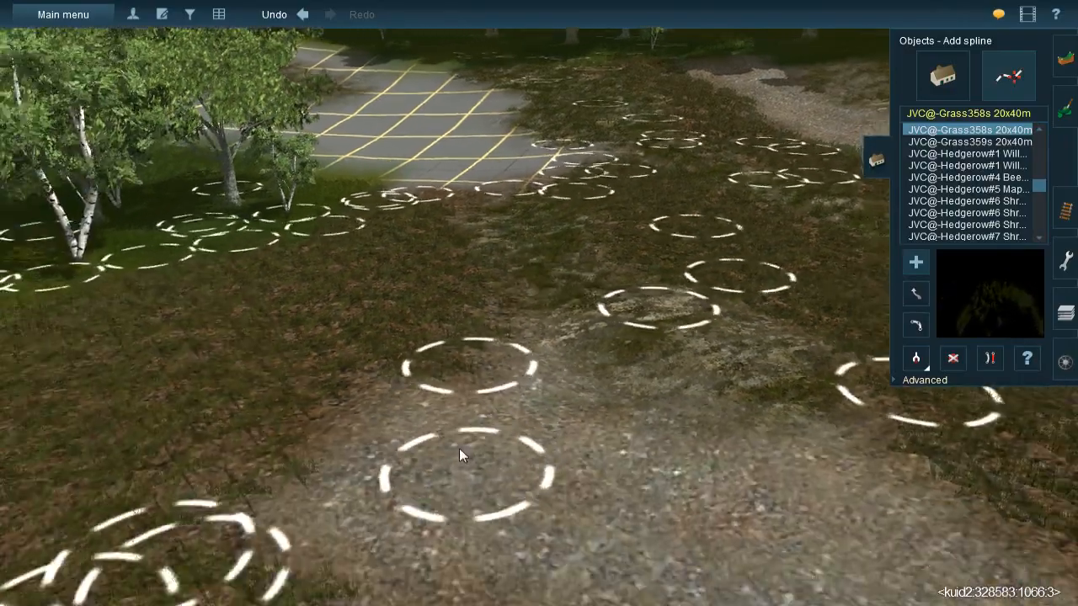
left_click(491, 367)
right_click(665, 272)
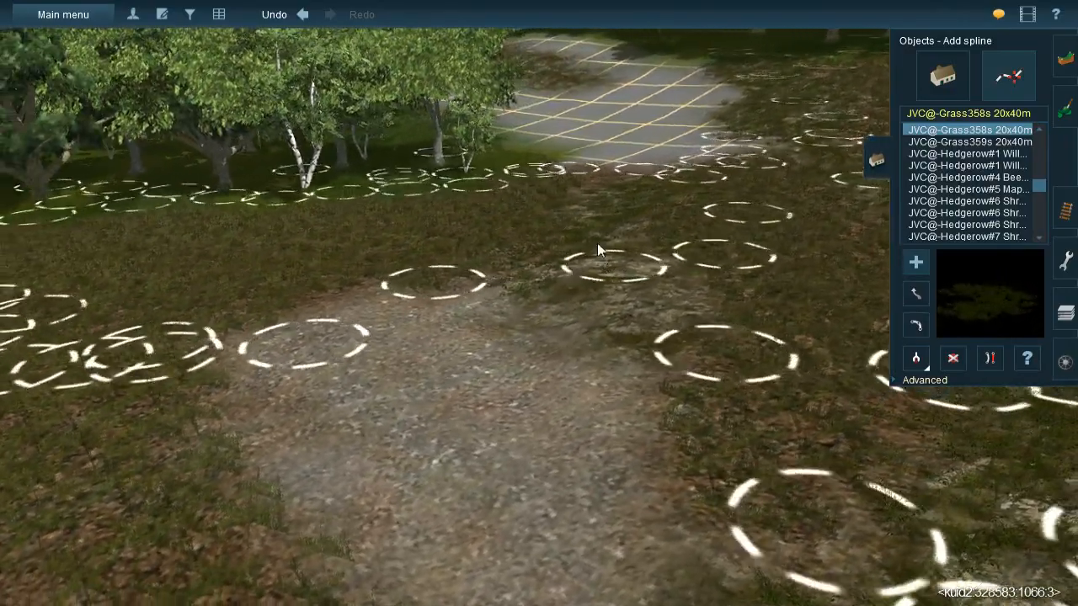
- Lay two more JVC@-Grass358s 20x40m splines from the rock strip down along the edge of the gravel patch
left_click(602, 227)
left_click(563, 478)
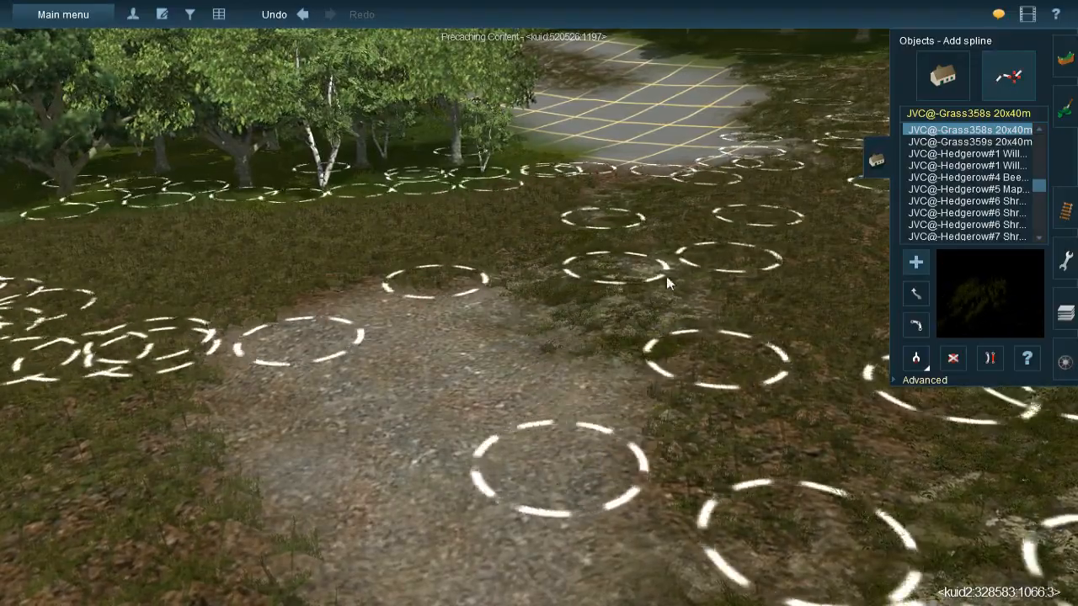
left_click(619, 247)
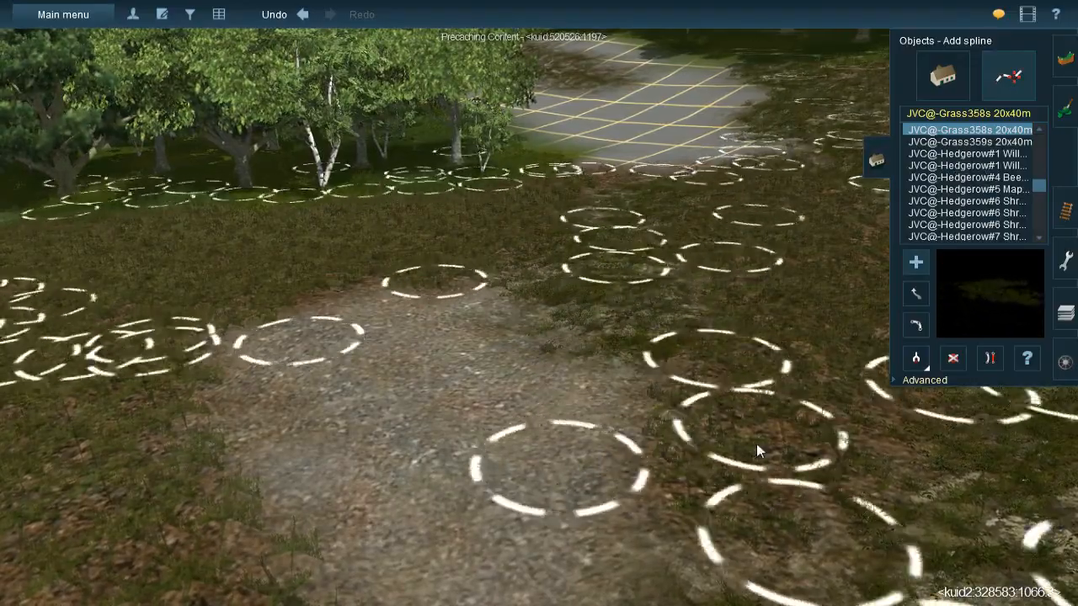
left_click(756, 450)
right_click(750, 439)
- Sample the JVC(TBL)Grass spline#1g-m spline from the scene and lay it across the gravel patch
key("Right")
key("Down")
key("Right")
left_click(924, 360)
right_click(640, 266)
left_click(696, 229)
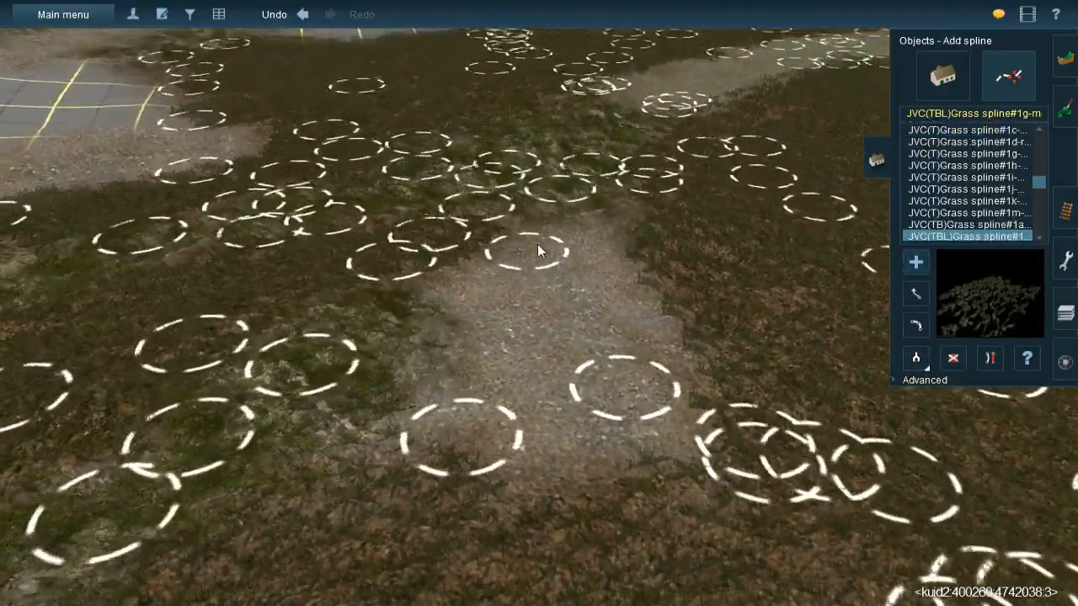
key("Up")
left_click(563, 177)
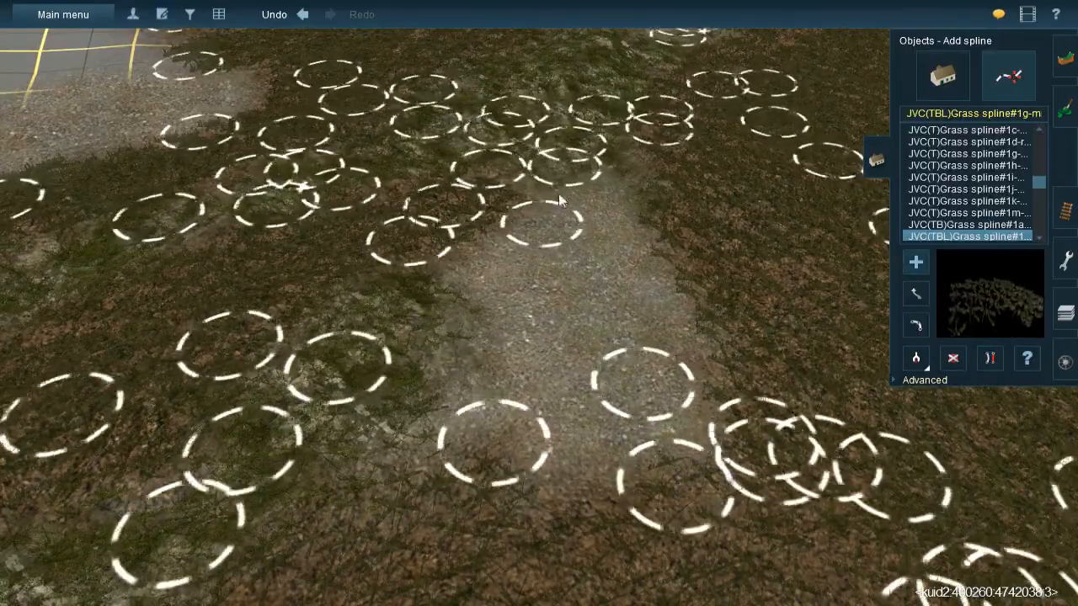
left_click(676, 490)
left_click(495, 505)
- Lay JVC(TBL)Grass spline#1g-m splines along the far gravel path beside the grassy dirt strip
key("Down")
key("Left")
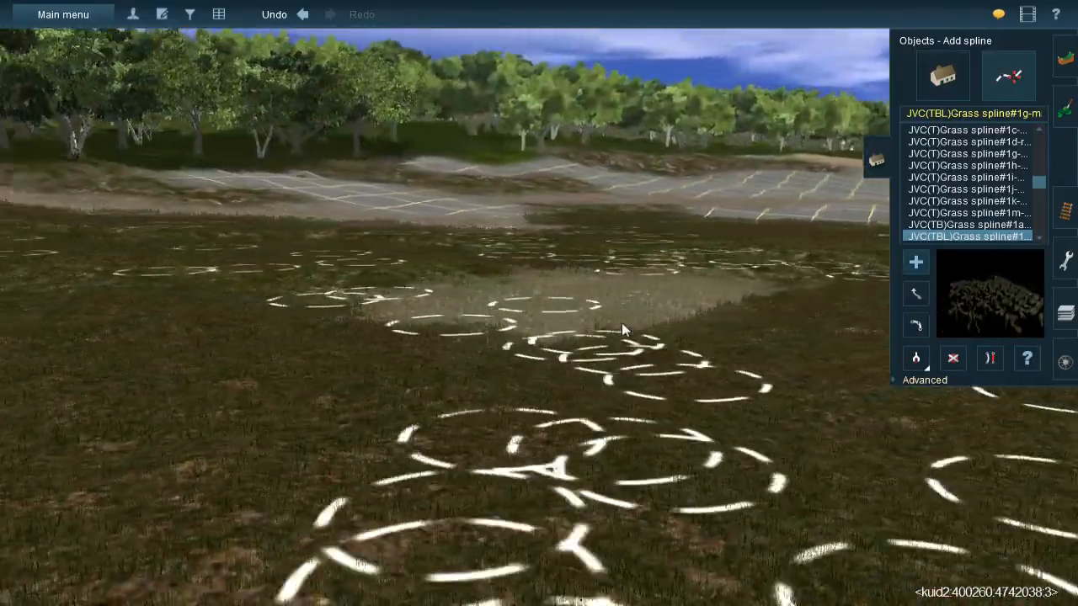
key("Up")
right_click(521, 236)
right_click(590, 239)
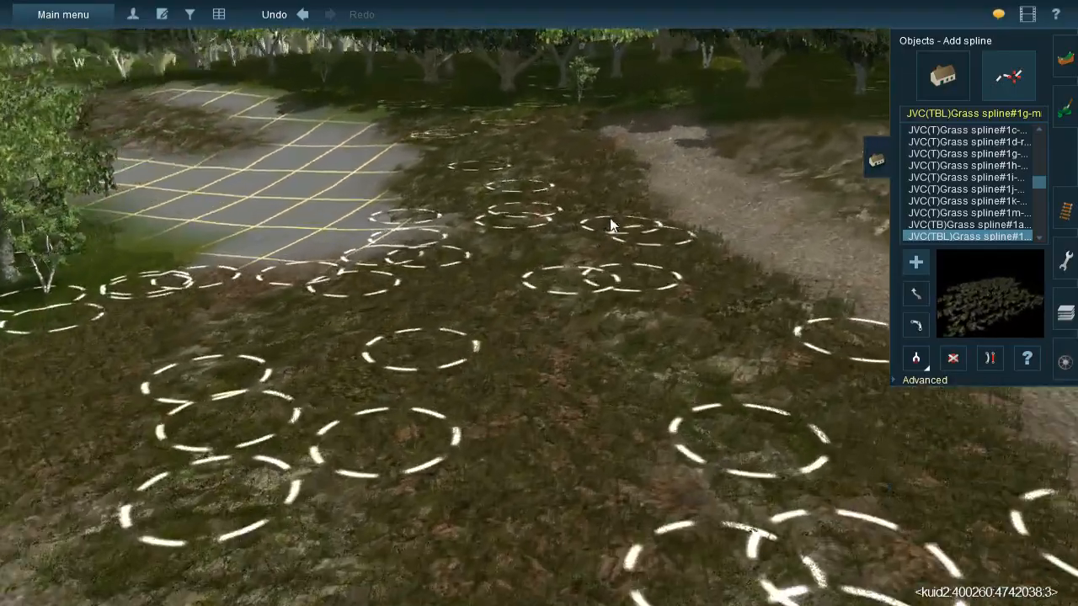
right_click(581, 237)
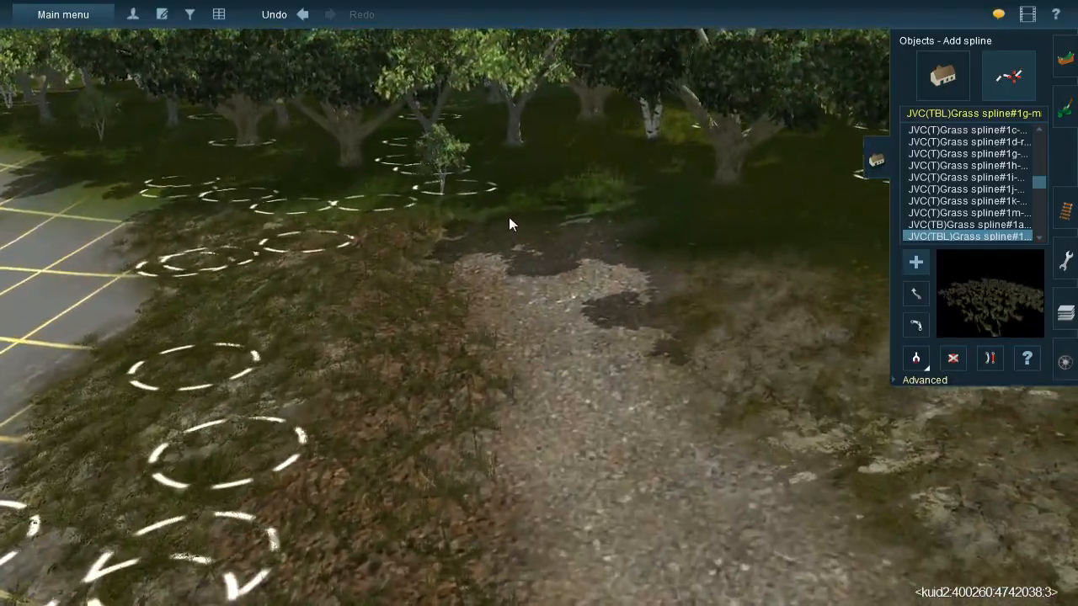
left_click_drag(509, 217, 581, 535)
left_click_drag(608, 224, 607, 524)
right_click(606, 522)
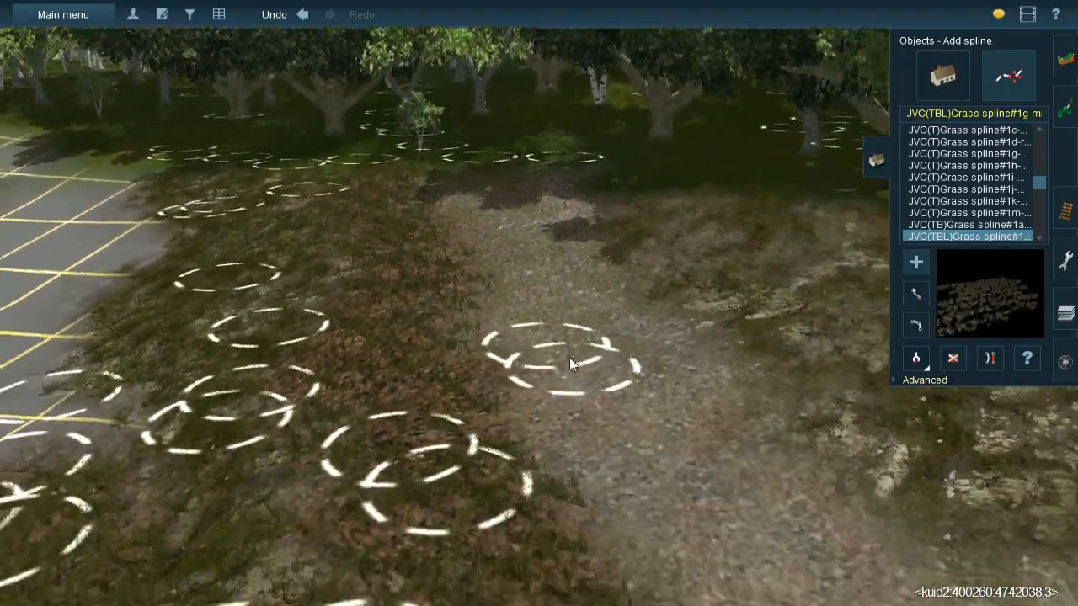
- Add more JVC(TBL)Grass spline#1g-m splines down the wide gravel area bordering the bare grid
key("Left")
left_click_drag(523, 268, 492, 514)
right_click(491, 514)
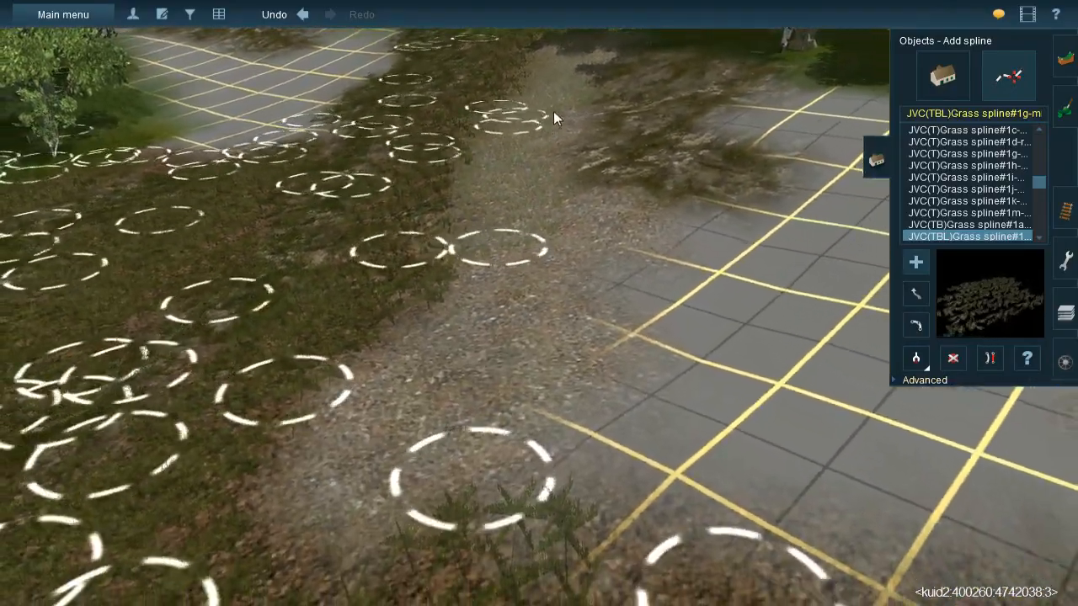
left_click_drag(592, 191, 491, 452)
left_click_drag(495, 255, 307, 551)
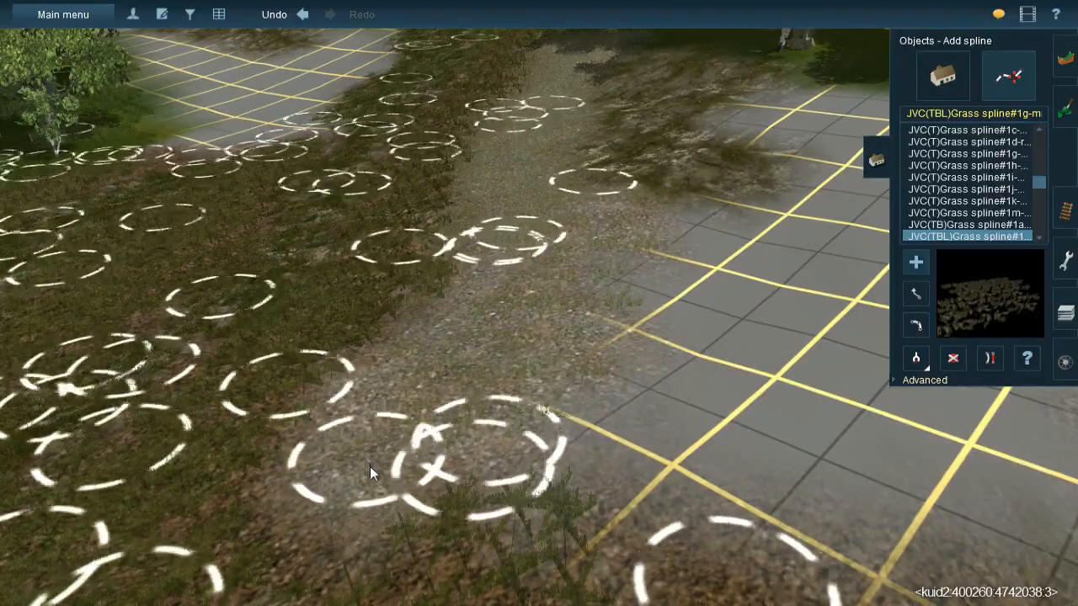
right_click(371, 468)
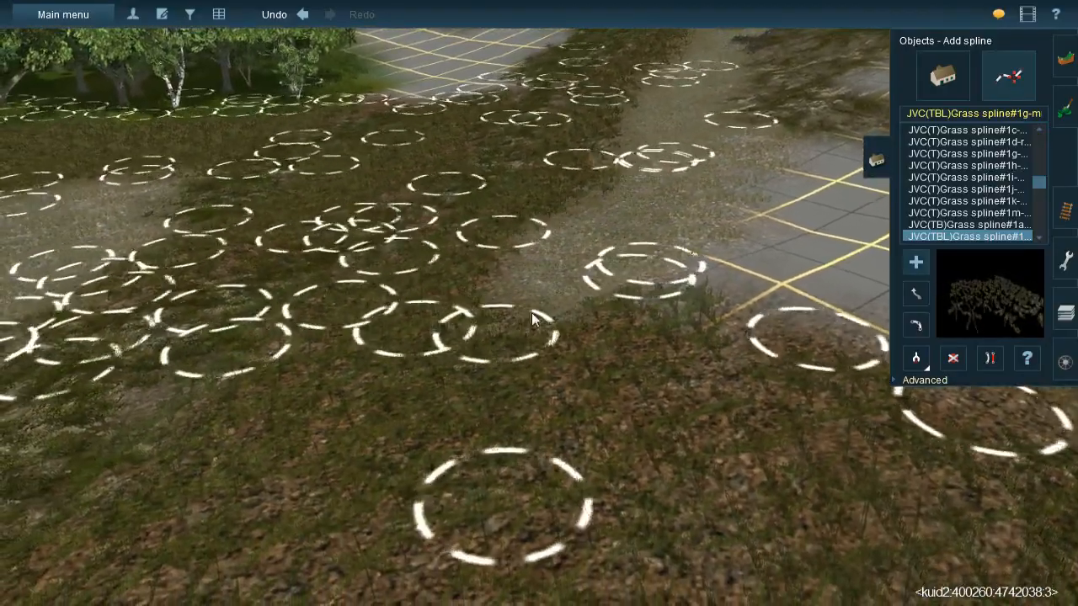
key("Left")
key("Down")
scroll(486, 333, "down", 4)
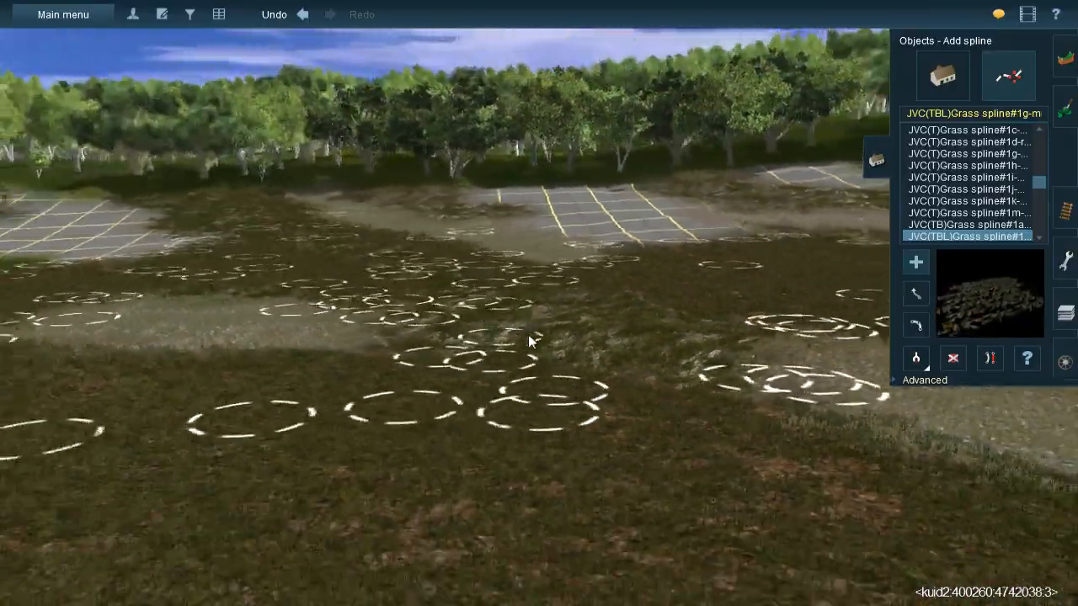
key("Up")
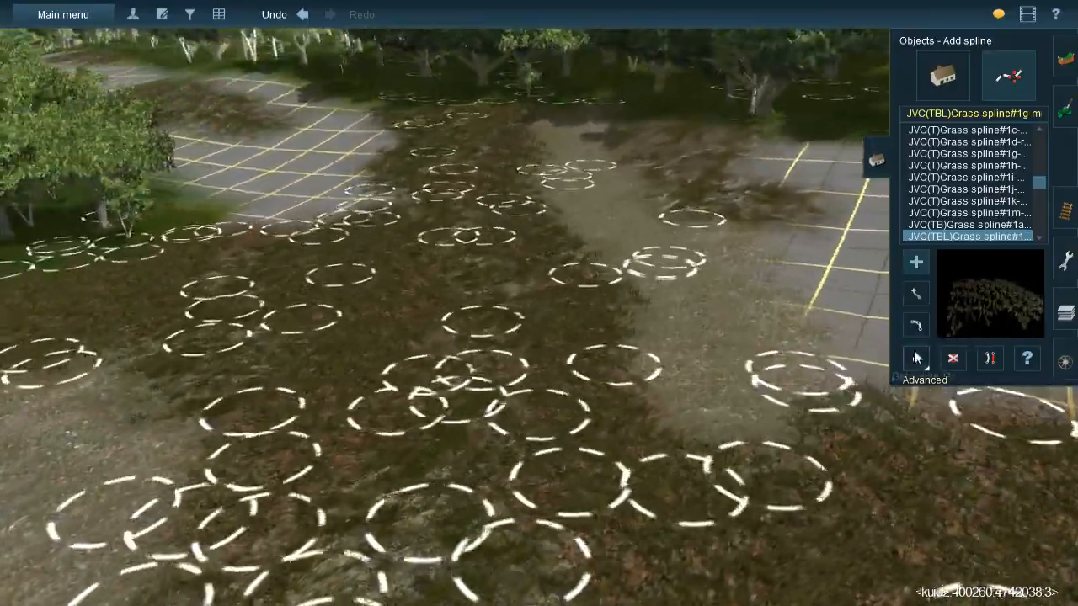
left_click(914, 355)
left_click(538, 239)
right_click(585, 279)
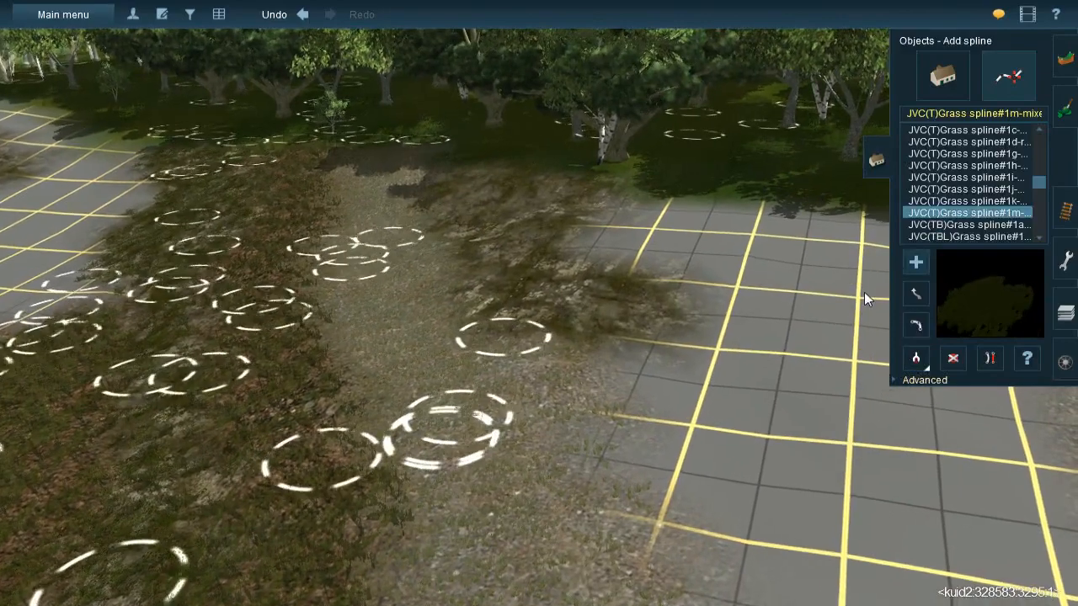
- Sample the JVC@-Grass358s 20x40m spline and lay it over the rock between the gravel path and the bare grid
left_click(915, 358)
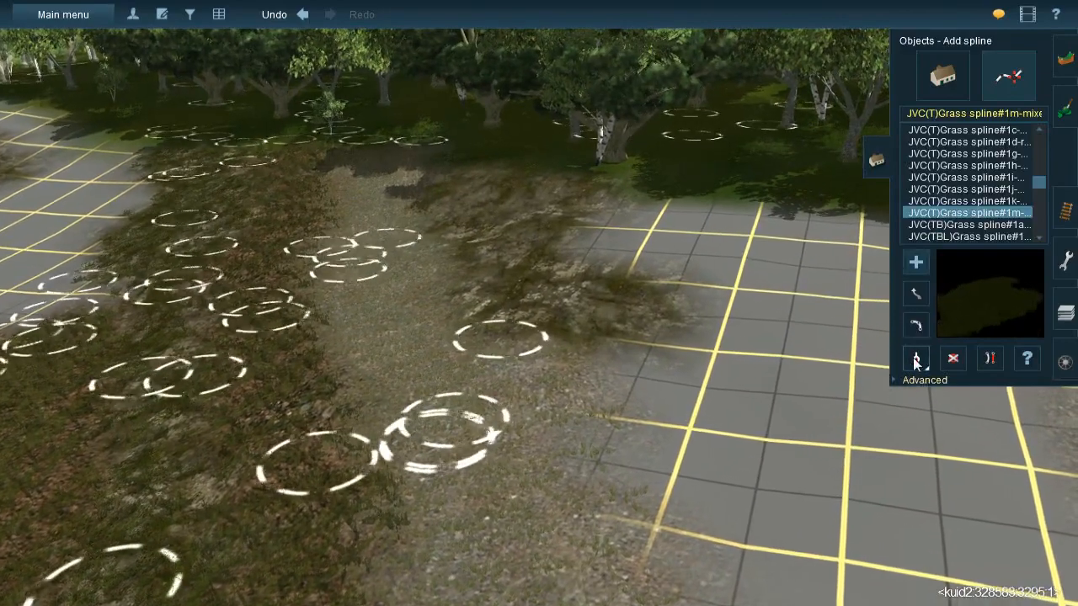
left_click(220, 209)
left_click(480, 292)
left_click(513, 166)
left_click(536, 342)
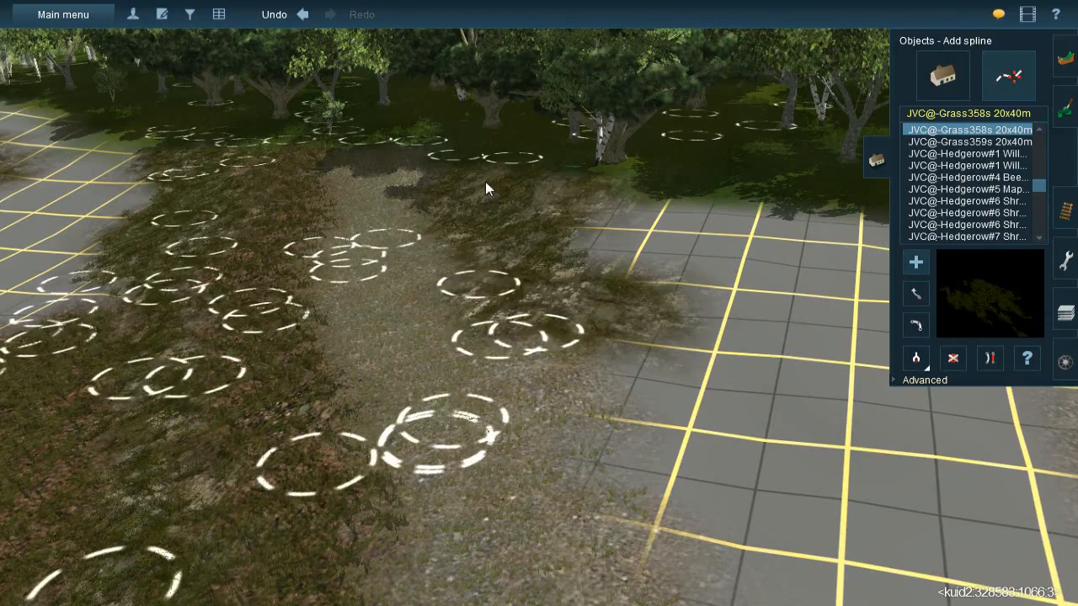
left_click(508, 485)
left_click_drag(507, 490, 509, 494)
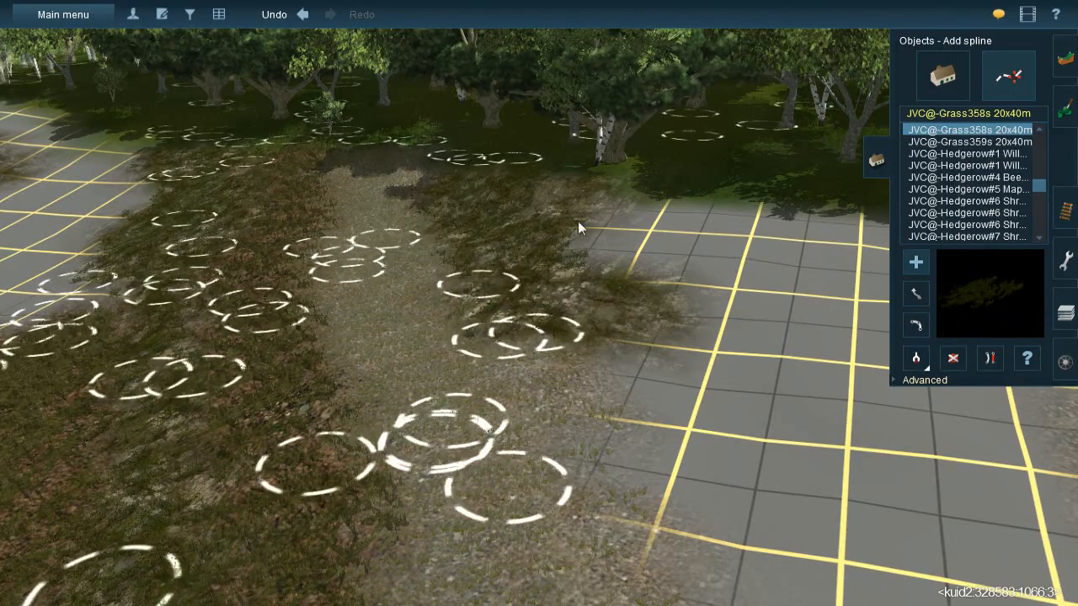
left_click_drag(576, 172, 494, 325)
- Lay JVC@-Grass358s 20x40m splines over the next rock patch and along the adjoining gravel edge
left_click(526, 242)
left_click(700, 400)
right_click_drag(573, 371, 507, 322)
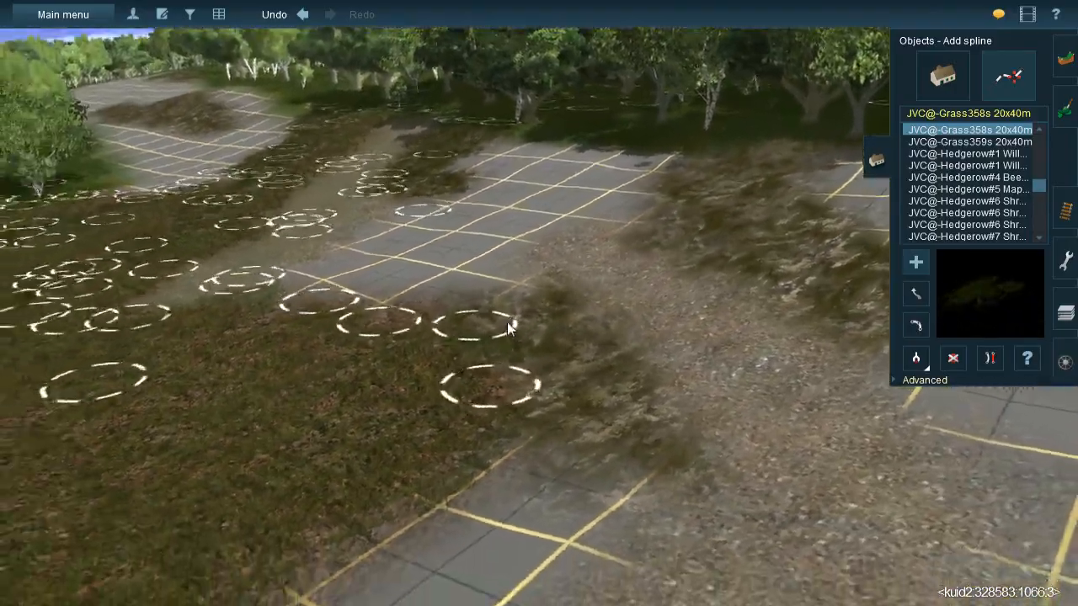
left_click(504, 277)
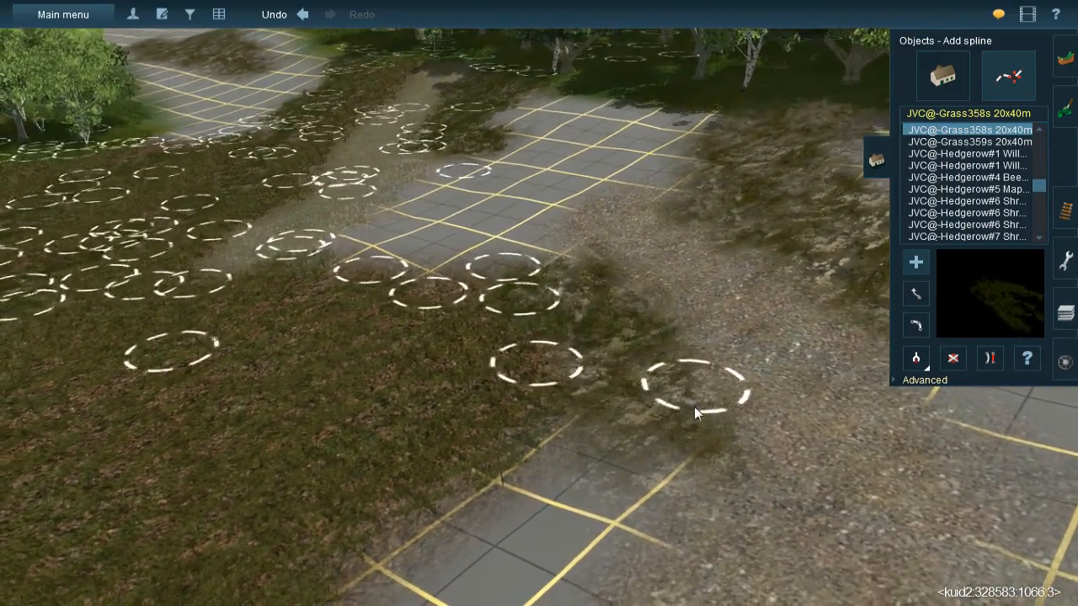
left_click(707, 430)
left_click(631, 434)
left_click(566, 218)
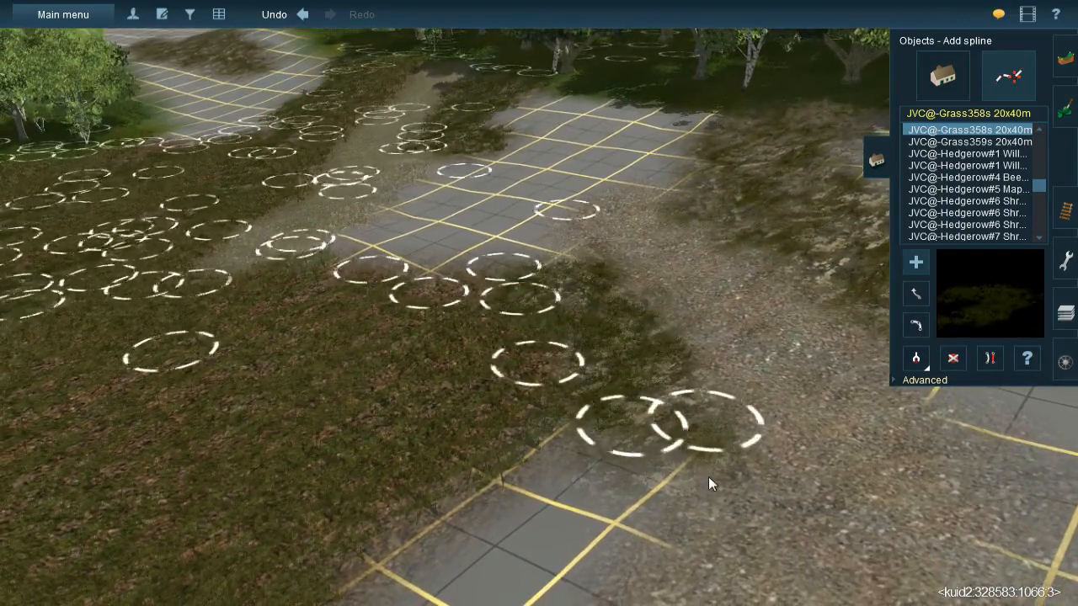
left_click(796, 517)
right_click(764, 394)
right_click(504, 258)
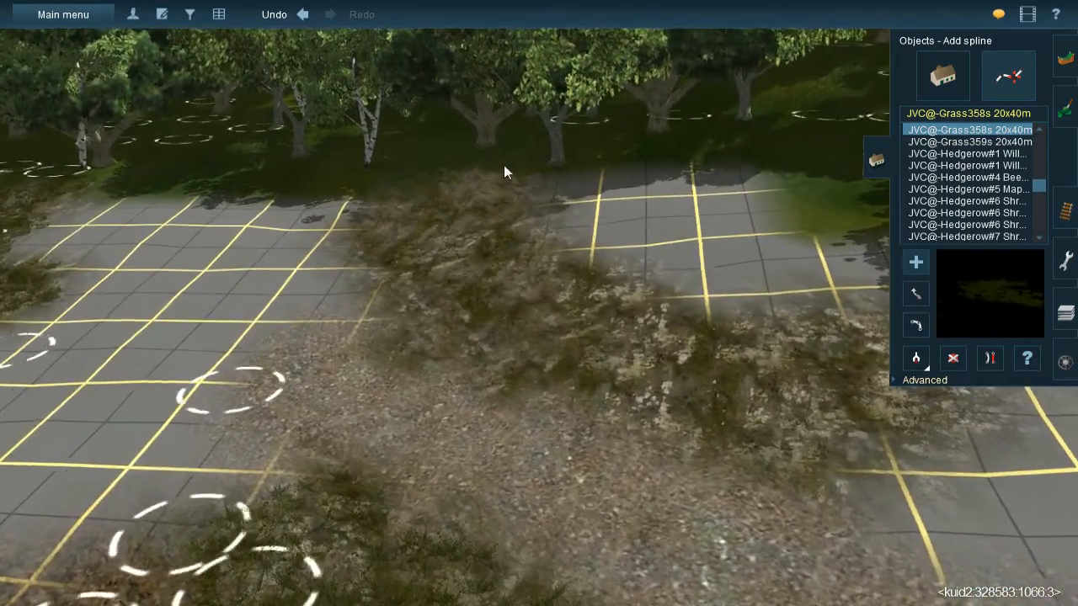
- Lay more JVC@-Grass358s 20x40m splines over the rock running from the gravel path up to the forest edge
left_click(519, 326)
left_click(501, 370)
left_click(451, 180)
left_click(455, 368)
left_click(397, 199)
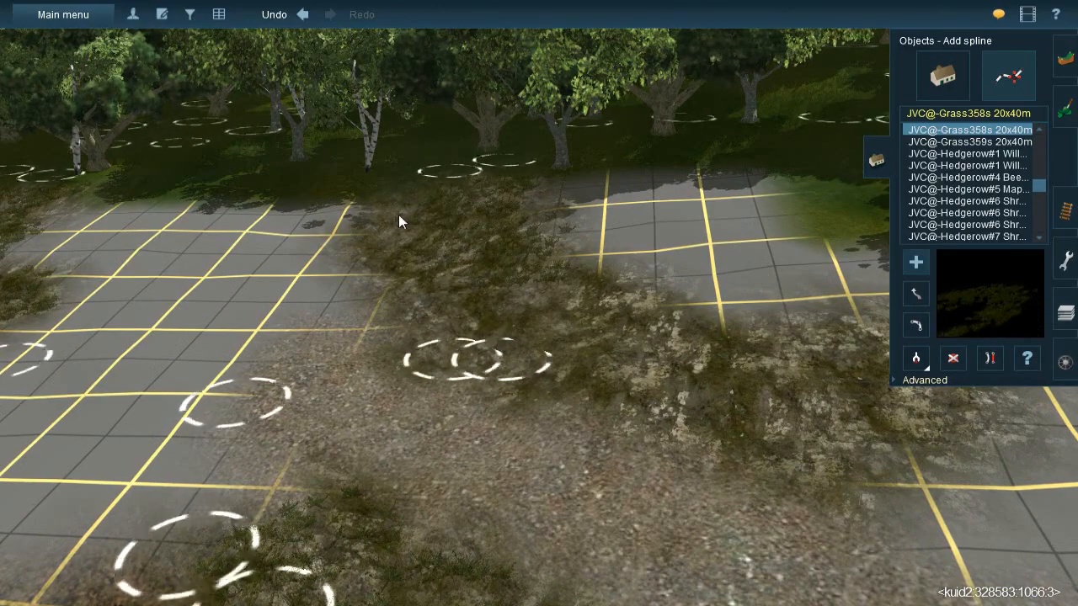
left_click(429, 346)
left_click(427, 250)
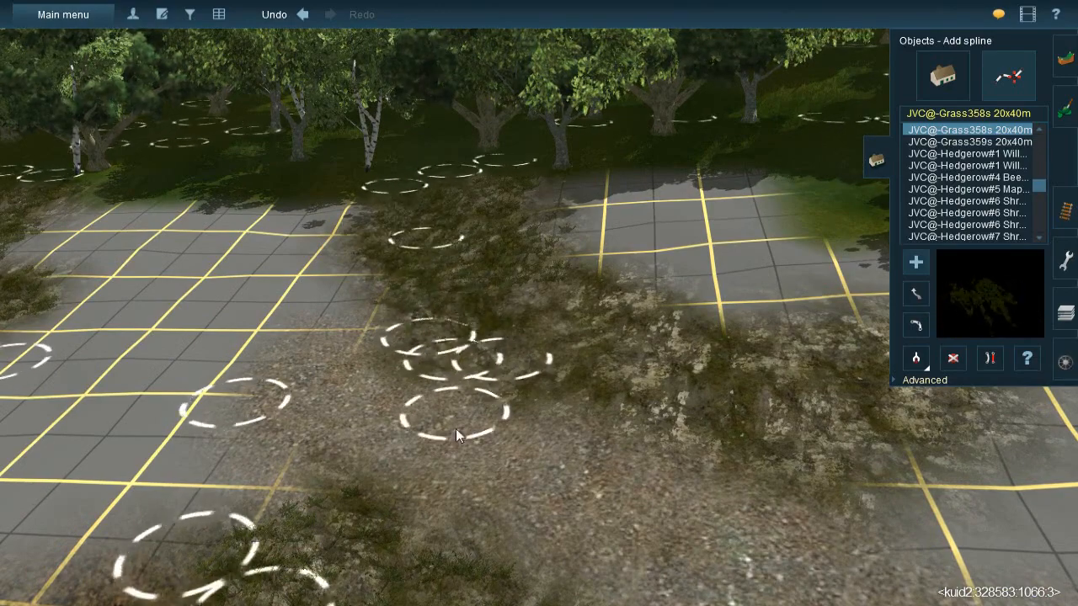
left_click(463, 473)
right_click(565, 394)
key("Left")
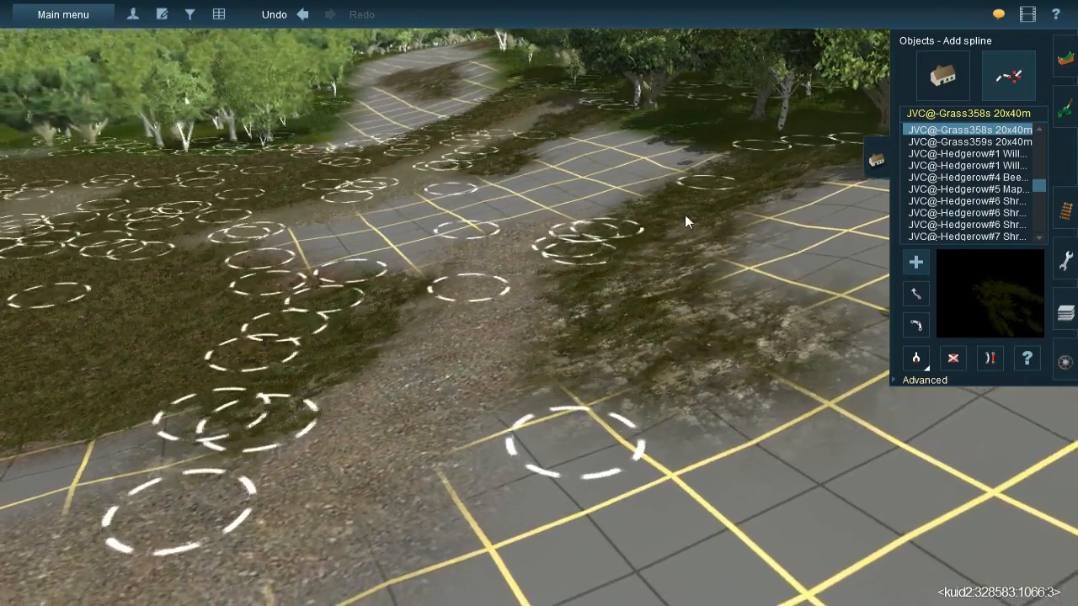
- Lay JVC@-Grass358s 20x40m splines over the rock patch that juts from the gravel path into the bare grid
left_click(687, 218)
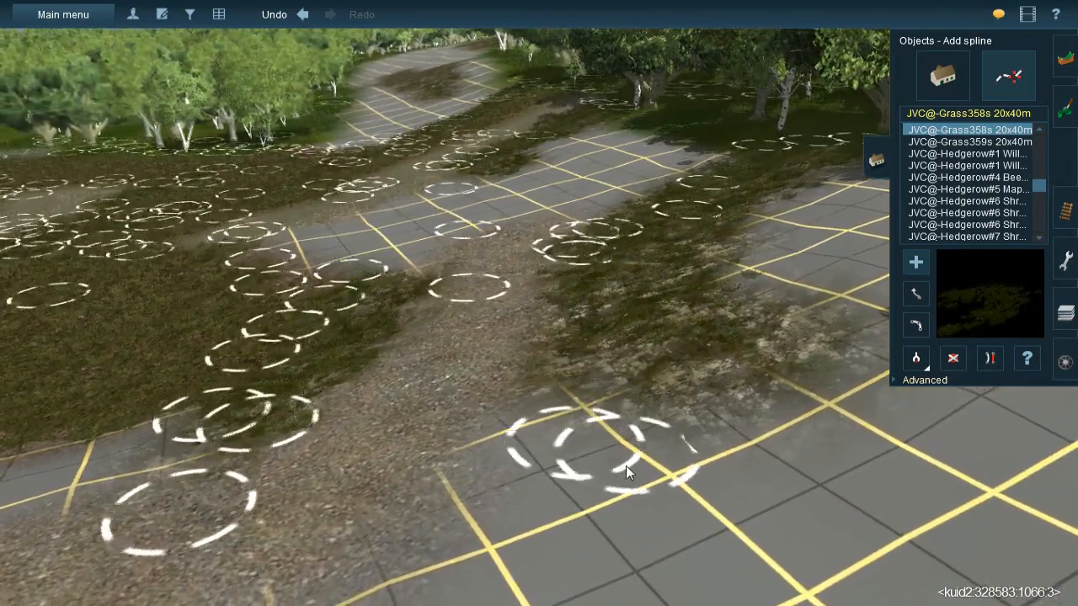
left_click(626, 462)
right_click(697, 349)
key("Right")
left_click(405, 376)
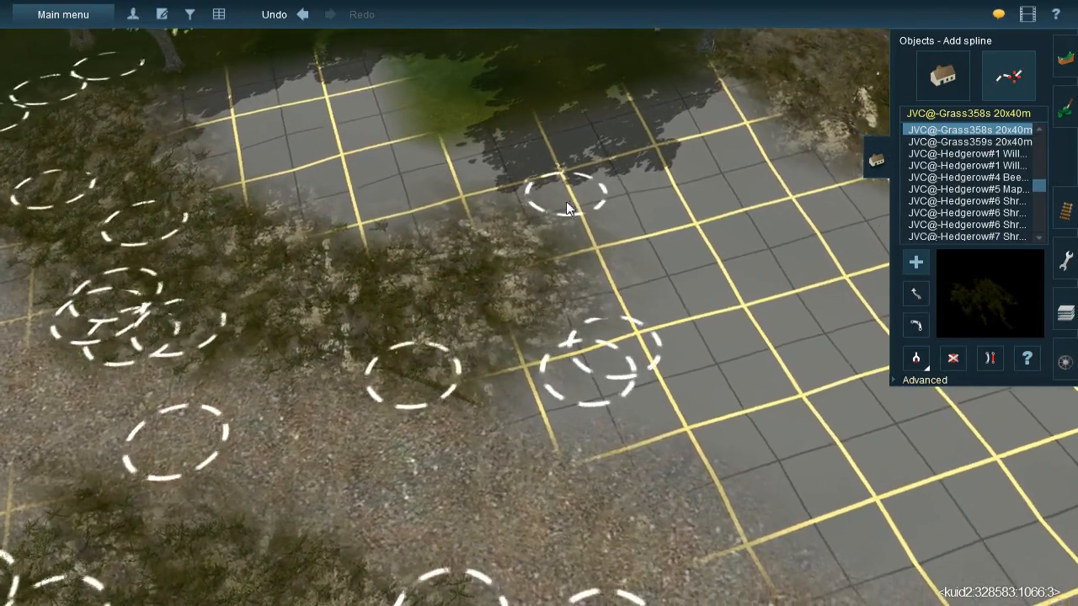
left_click(616, 200)
left_click(380, 301)
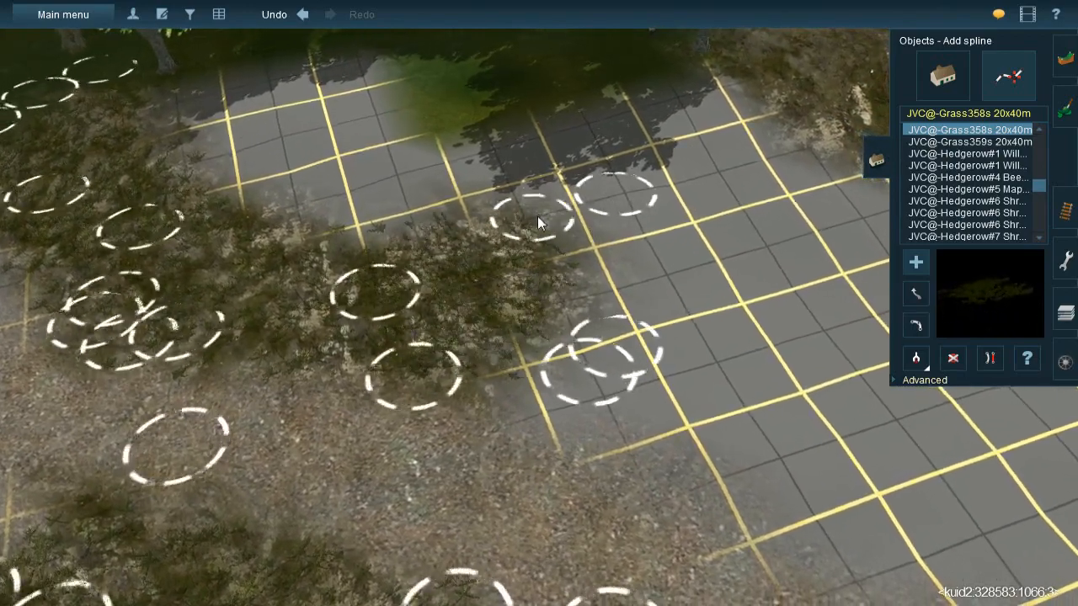
left_click(590, 219)
key("Down")
right_click(496, 357)
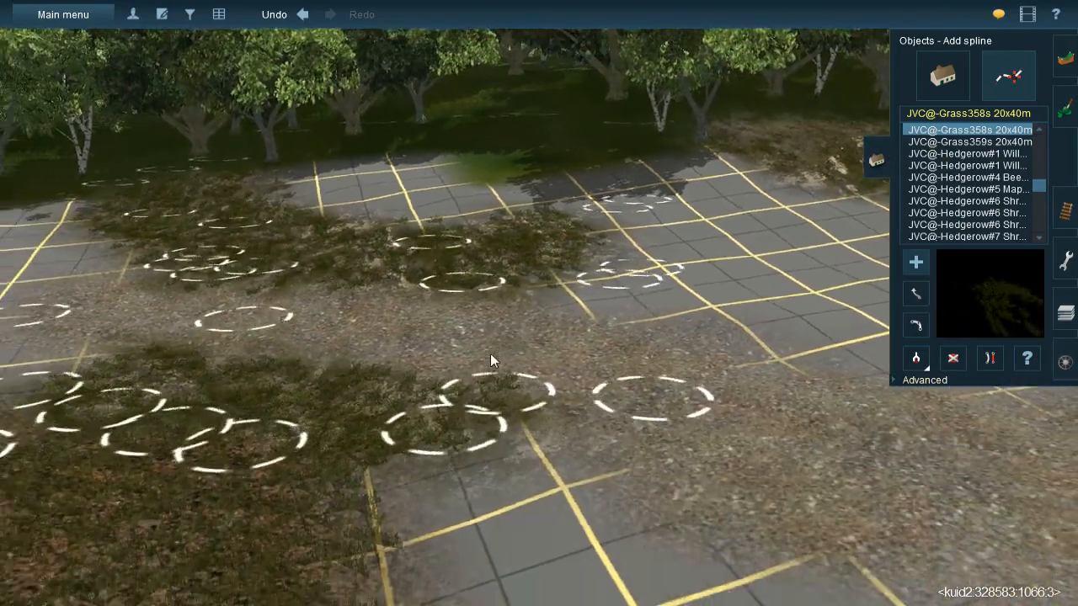
- Lay JVC@-Grass358s 20x40m splines from the trees down the near end of the rocky slope beyond the bare grid
key("Down")
key("Up")
right_click_drag(567, 295, 573, 246)
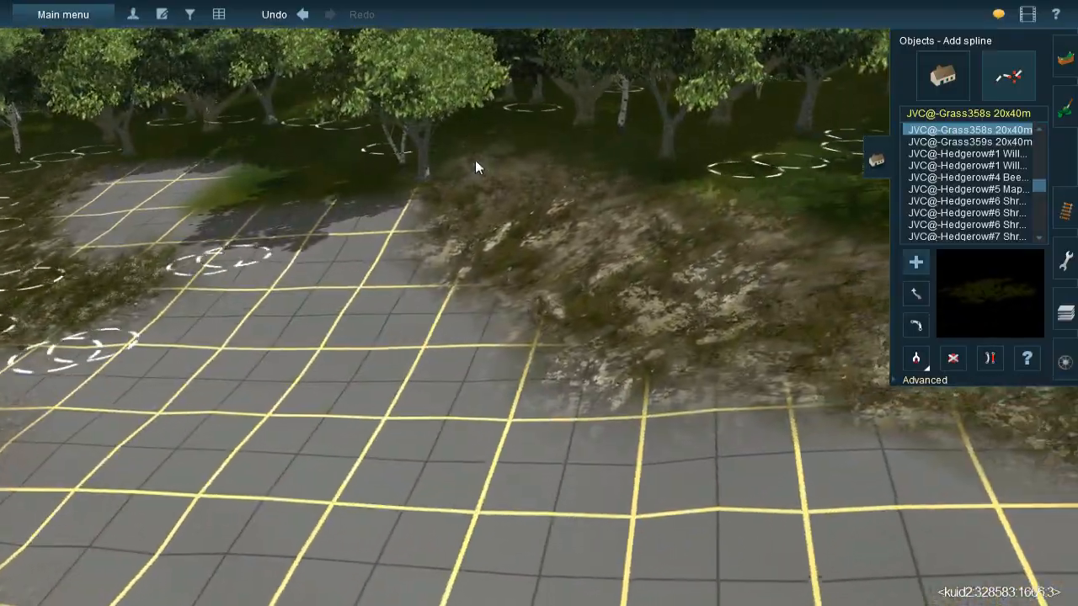
left_click_drag(451, 326, 443, 351)
left_click_drag(529, 305, 555, 376)
left_click(541, 157)
left_click_drag(578, 244, 608, 343)
left_click(593, 185)
left_click_drag(672, 295, 684, 410)
right_click(695, 341)
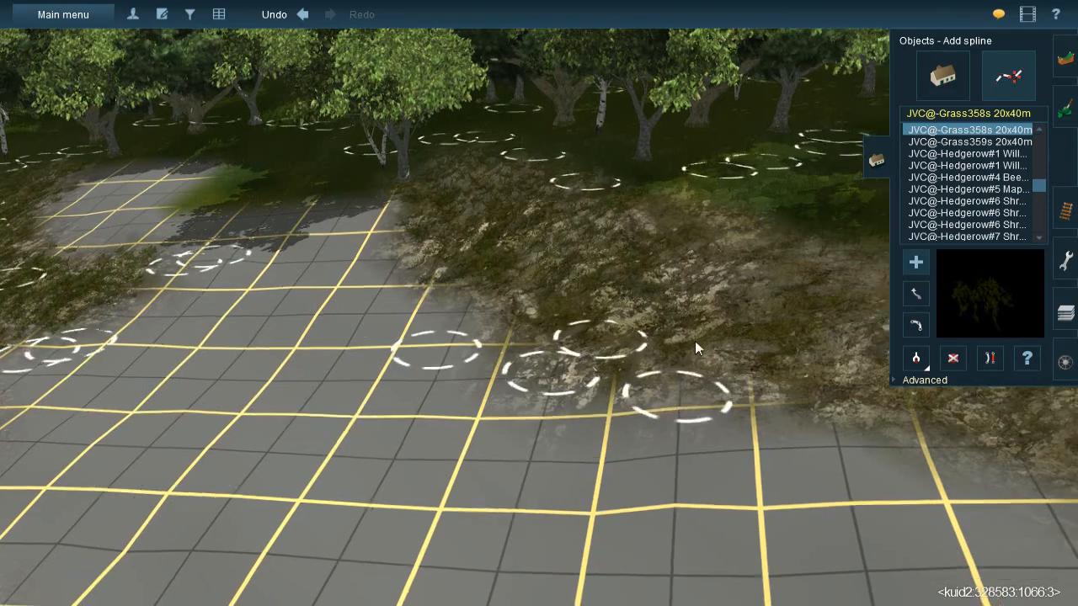
- Continue the JVC@-Grass358s 20x40m splines across the middle of the rocky slope below the trees
key("Left")
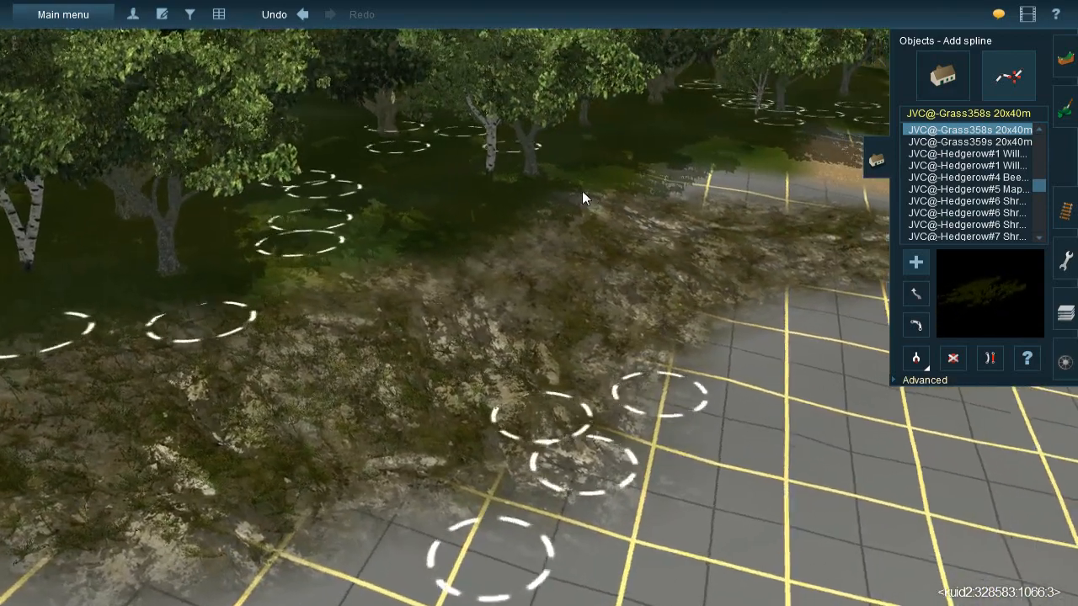
left_click(582, 191)
left_click_drag(636, 324, 617, 428)
left_click(539, 218)
left_click_drag(512, 337, 502, 396)
left_click(262, 343)
left_click_drag(527, 275, 565, 251)
left_click(441, 276)
left_click_drag(573, 473, 630, 575)
right_click(629, 573)
right_click(475, 257)
- Cover the far end of the rocky slope, toward the sandy ground, with JVC@-Grass358s 20x40m splines
key("Up")
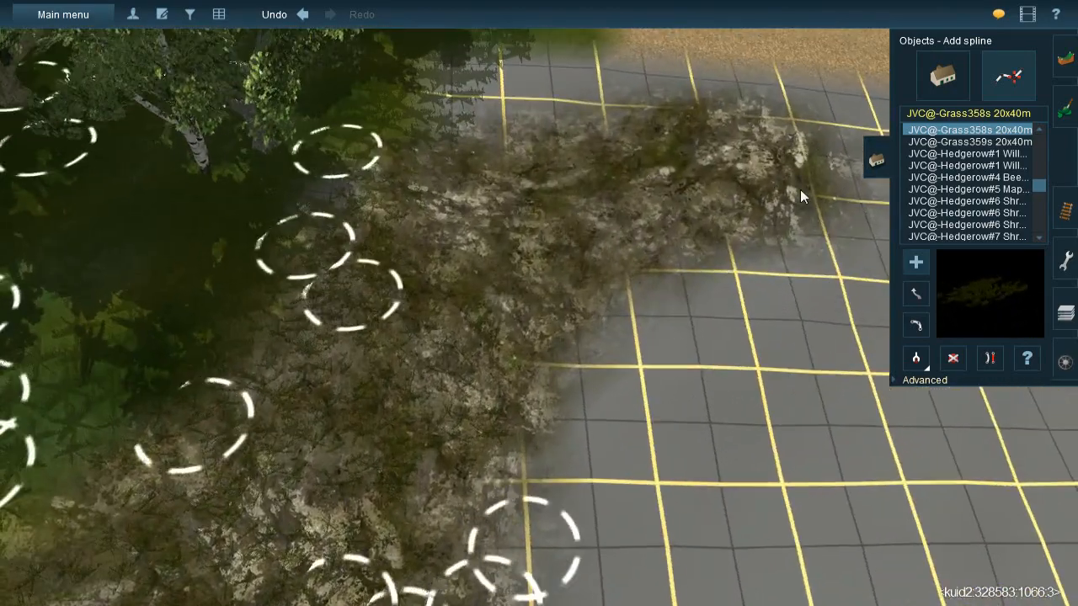
left_click_drag(801, 190, 441, 266)
left_click_drag(814, 145, 557, 147)
left_click_drag(680, 113, 489, 260)
left_click_drag(400, 117, 636, 479)
left_click_drag(503, 158, 446, 560)
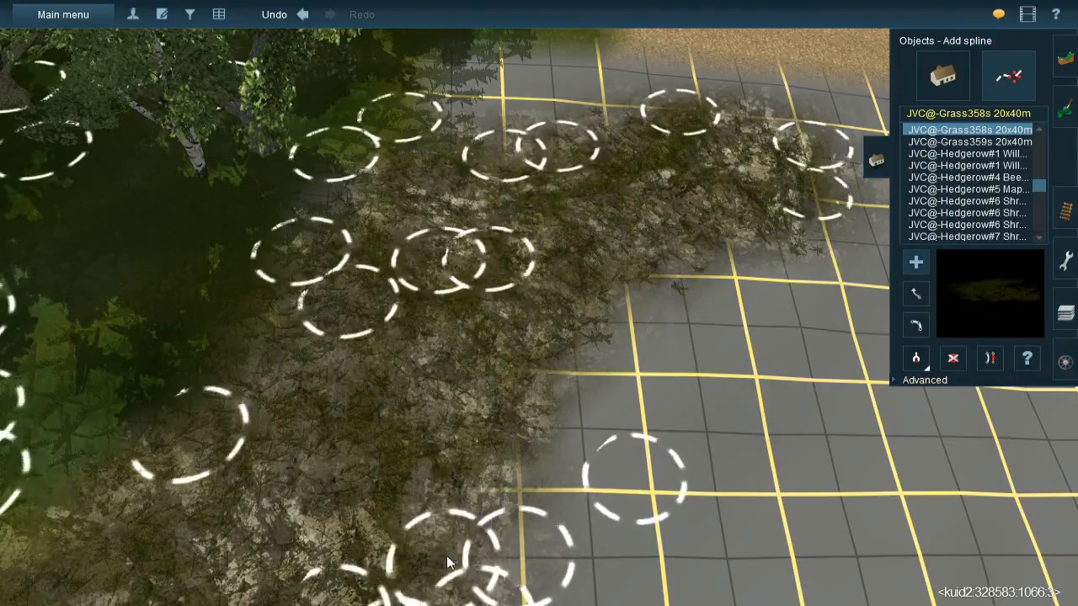
key("Down")
key("Right")
right_click_drag(546, 297, 550, 185)
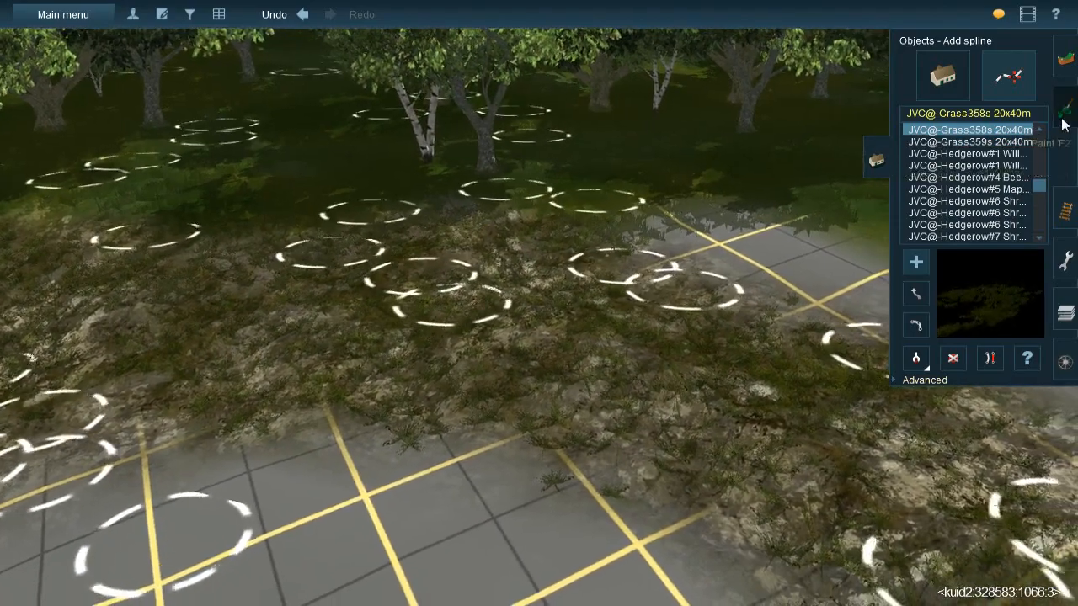
- Sample the dark green forest-floor texture and paint the bare gap between the trees and the rocky slope
left_click(1063, 123)
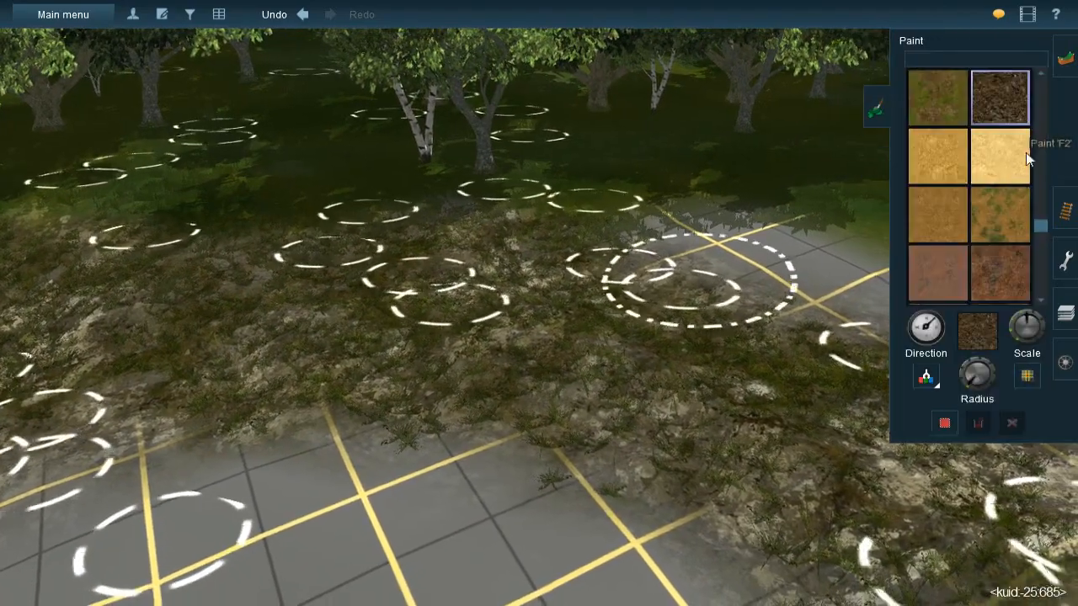
left_click(520, 188)
mouse_move(534, 181)
right_mouse_down()
mouse_move(495, 229)
mouse_move(593, 296)
mouse_move(540, 340)
right_mouse_up()
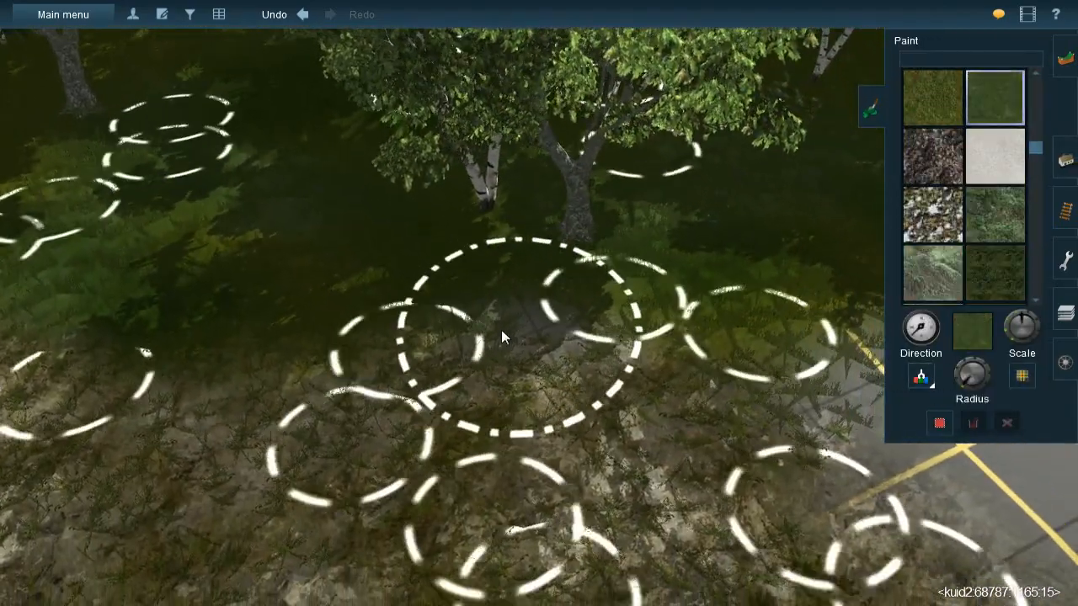
key("bracketright")
mouse_move(495, 324)
left_mouse_down()
mouse_move(485, 314)
mouse_move(537, 297)
mouse_move(589, 376)
left_mouse_up()
mouse_move(588, 376)
right_mouse_down()
mouse_move(464, 387)
mouse_move(618, 363)
mouse_move(527, 353)
mouse_move(351, 260)
mouse_move(464, 293)
mouse_move(570, 292)
right_mouse_up()
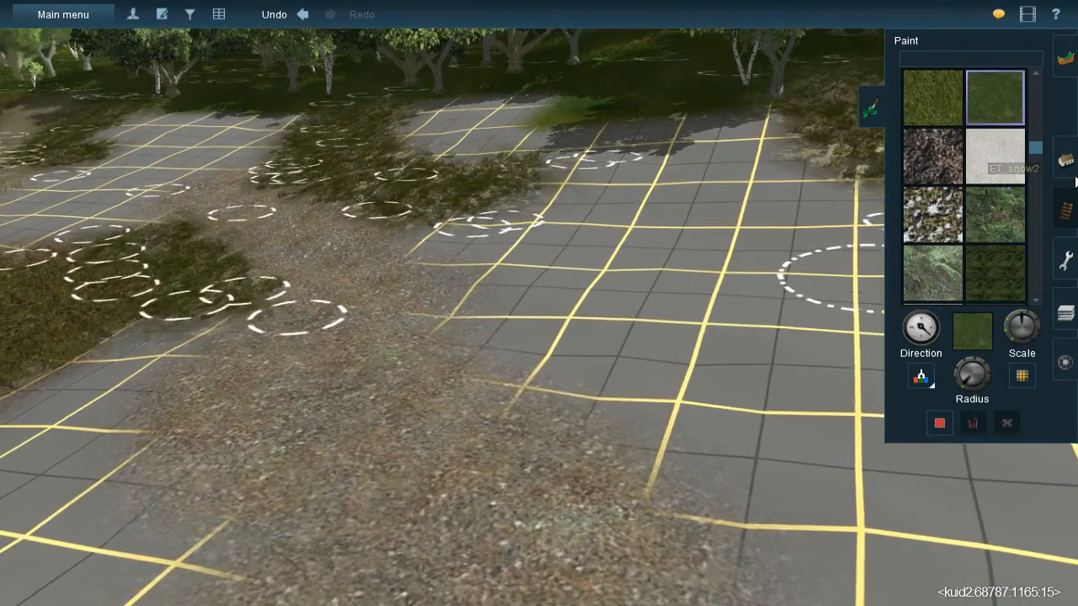
- Sample the mossy rock texture, adjust the brush radius and paint rock along the gravel path's edge beside the bare grid
left_click(922, 381)
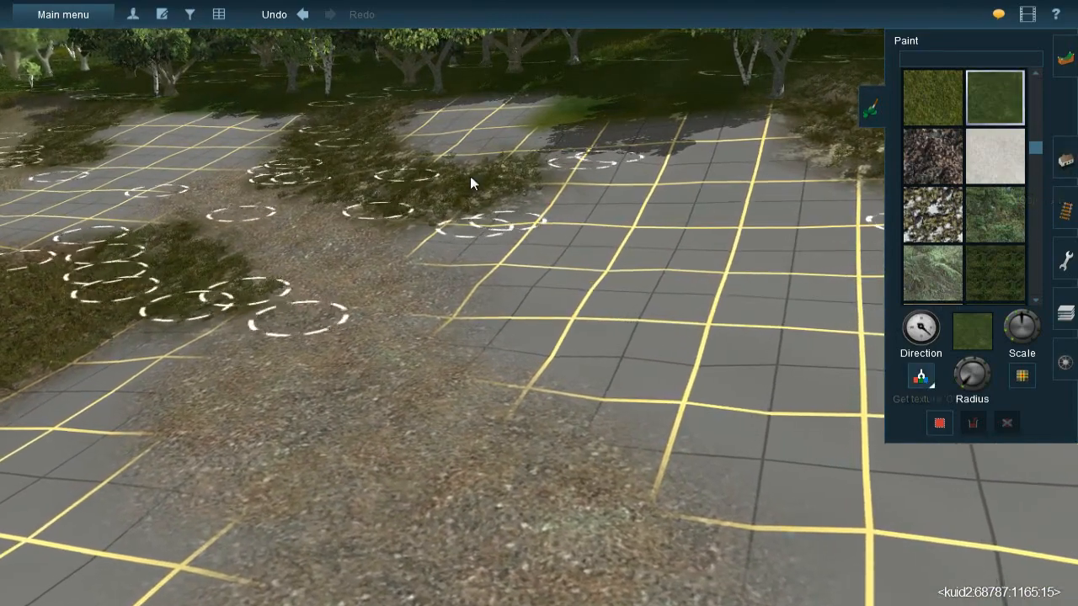
left_click(478, 192)
mouse_move(550, 240)
right_mouse_down()
mouse_move(531, 322)
mouse_move(562, 327)
right_mouse_up()
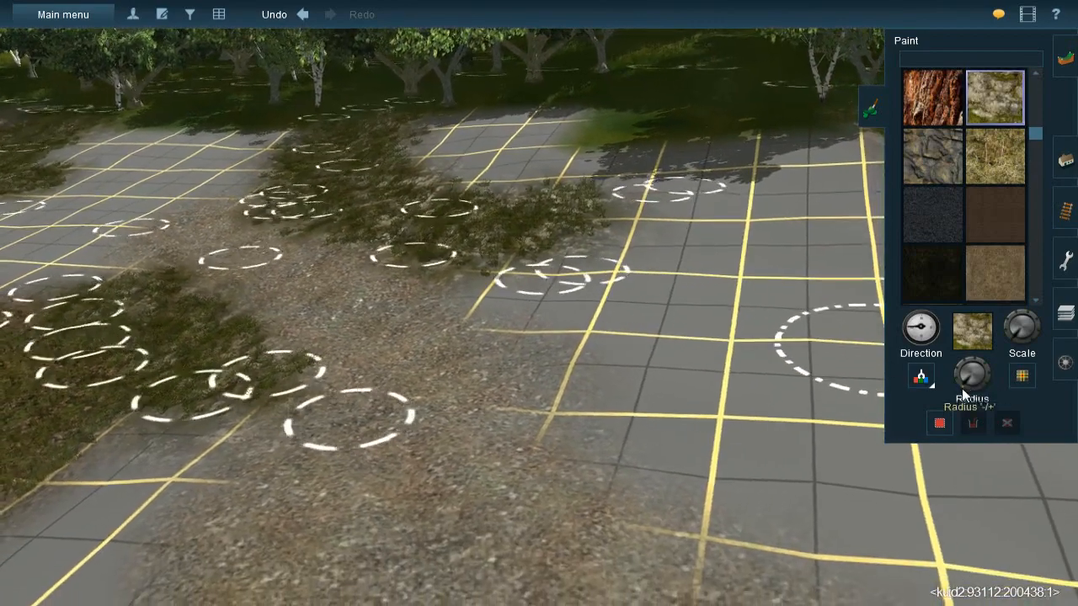
left_click_drag(958, 389, 954, 389)
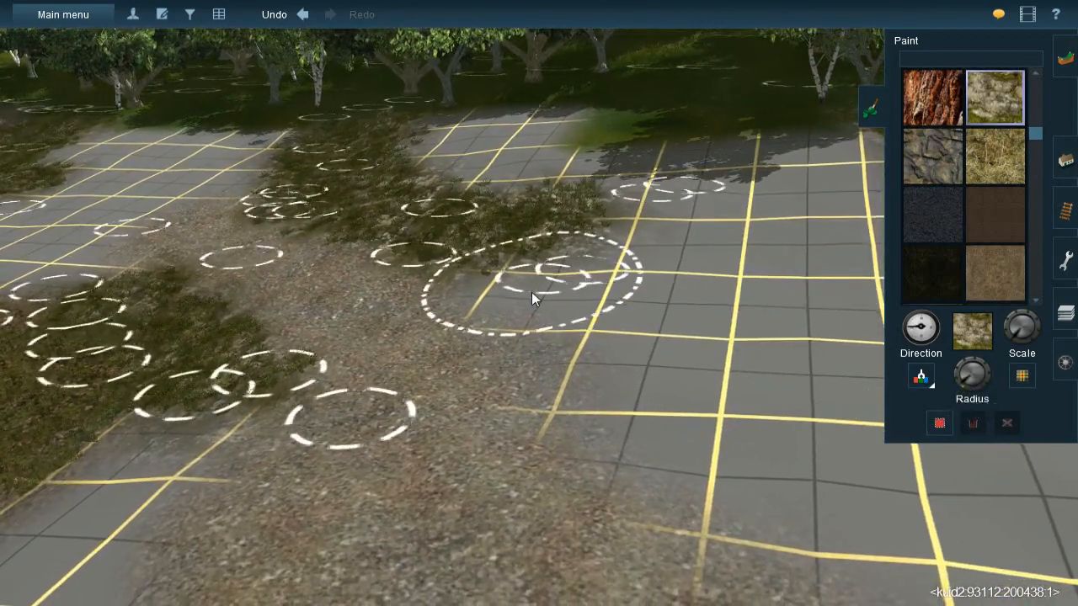
left_click_drag(588, 328, 532, 268)
key("Down")
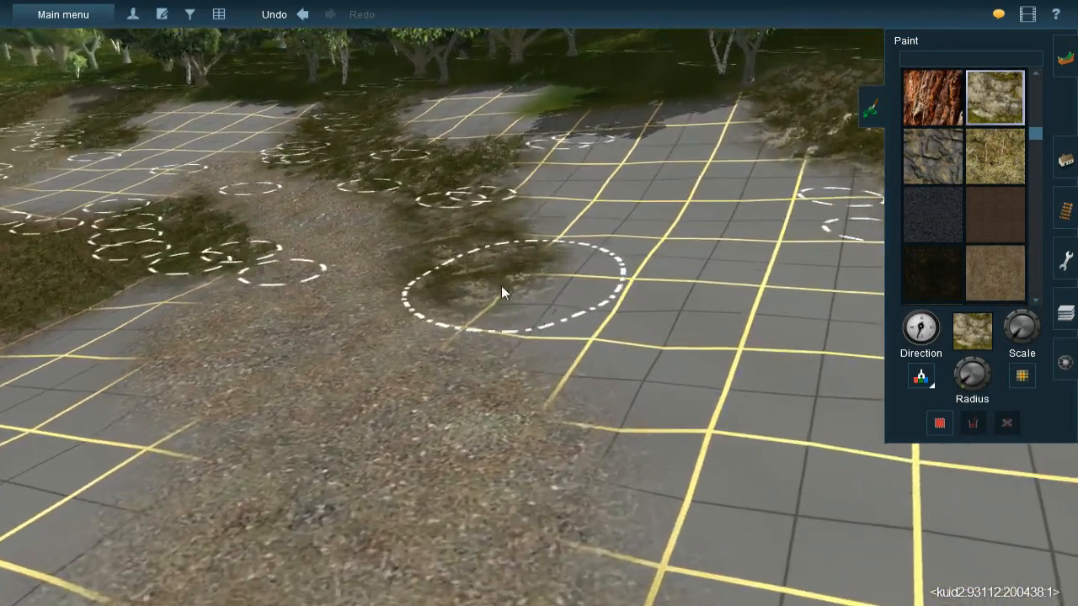
- Extend the mossy rock strip further along the wide gravel area, varying the texture's direction
mouse_move(501, 293)
left_mouse_down()
mouse_move(537, 313)
mouse_move(607, 309)
left_mouse_up()
key("bracketleft")
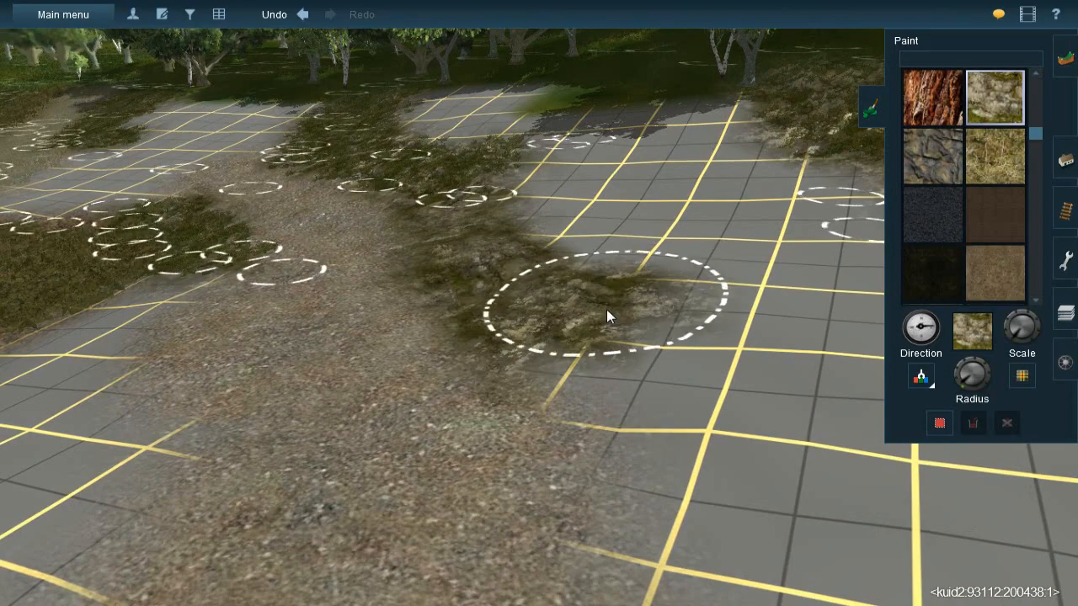
right_click(636, 406)
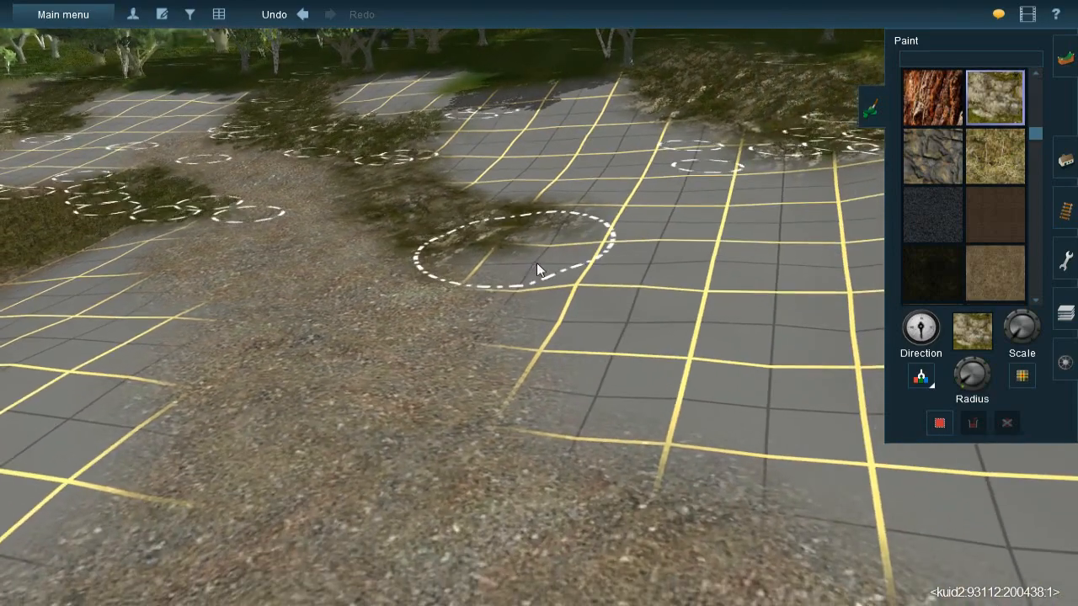
mouse_move(536, 264)
left_mouse_down()
mouse_move(608, 252)
mouse_move(662, 304)
mouse_move(657, 324)
mouse_move(616, 328)
mouse_move(586, 295)
mouse_move(591, 355)
mouse_move(696, 389)
mouse_move(598, 359)
mouse_move(545, 275)
mouse_move(529, 290)
mouse_move(592, 334)
mouse_move(626, 397)
mouse_move(618, 406)
mouse_move(600, 390)
left_mouse_up()
key("Left")
key("Left")
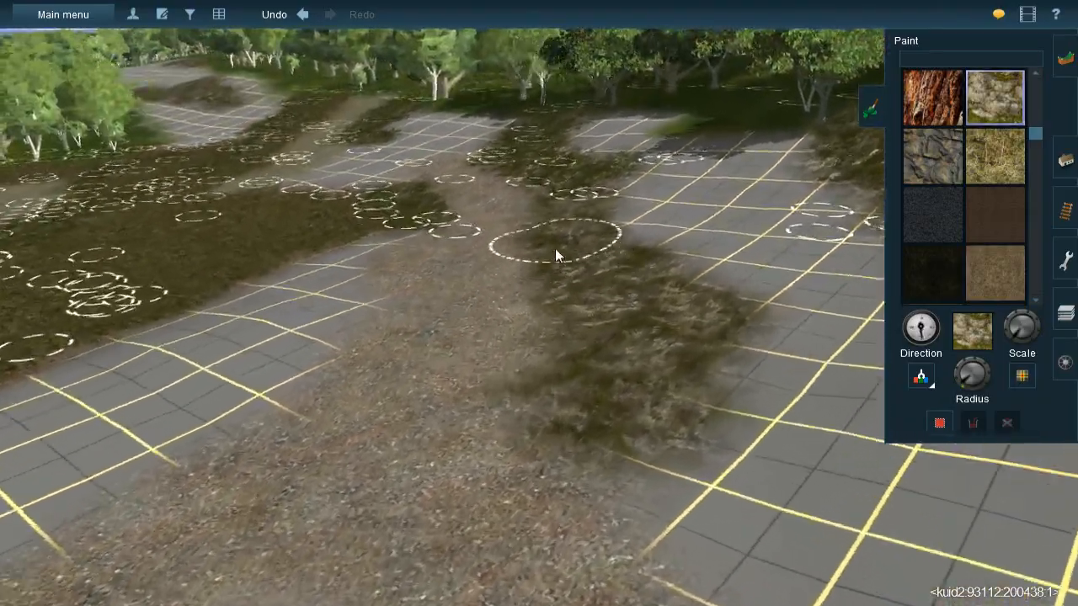
- Sample the gravel texture and paint it over the bare grid between the rock patch and the birch at the forest edge
right_click(554, 251)
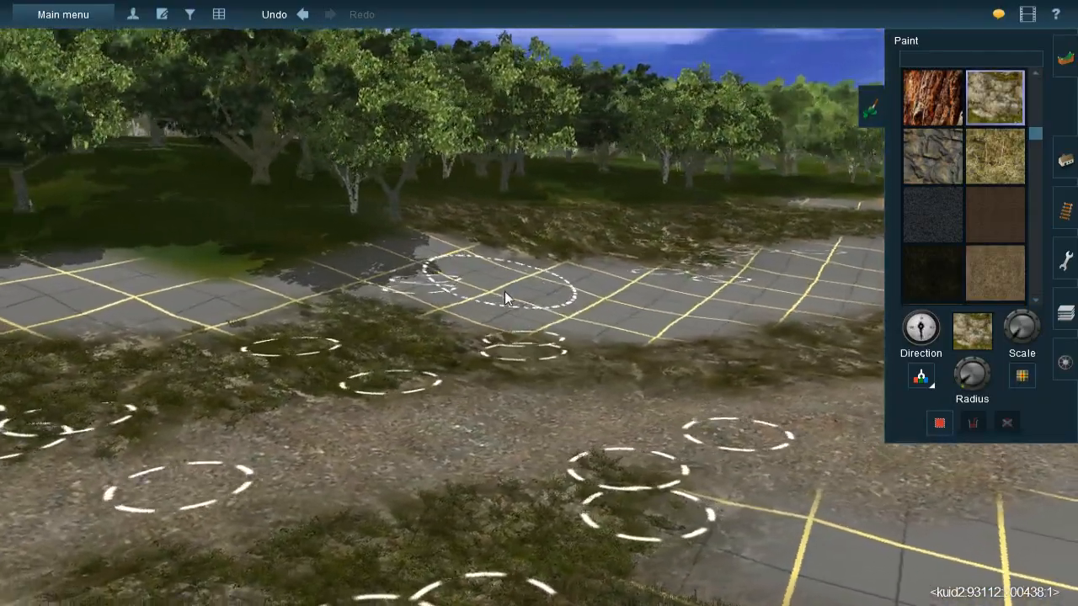
key("Up")
left_click(924, 383)
left_click(449, 458)
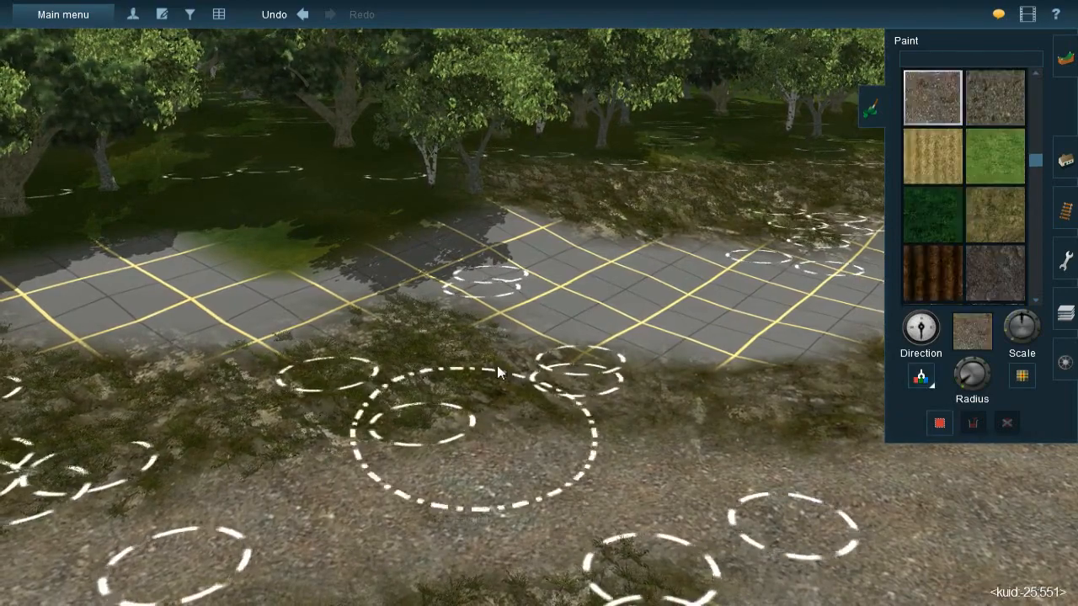
right_click(516, 269)
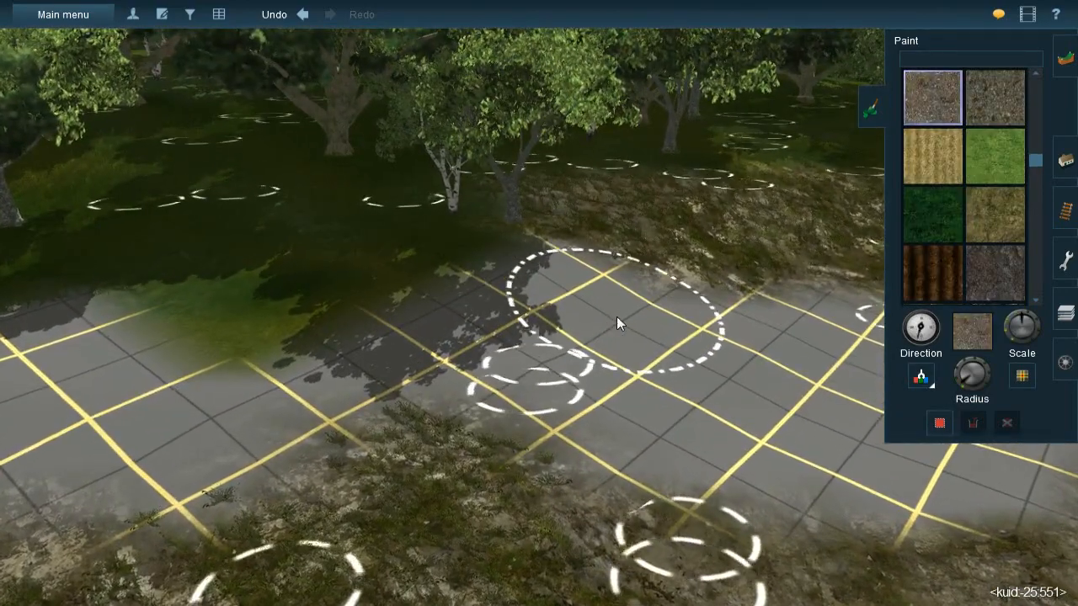
mouse_move(533, 318)
left_mouse_down()
mouse_move(568, 287)
mouse_move(481, 289)
mouse_move(570, 283)
mouse_move(594, 303)
mouse_move(720, 322)
mouse_move(395, 369)
mouse_move(392, 332)
mouse_move(409, 324)
mouse_move(313, 396)
mouse_move(283, 391)
mouse_move(312, 392)
left_mouse_up()
mouse_move(582, 370)
left_mouse_down()
mouse_move(546, 400)
mouse_move(549, 385)
mouse_move(536, 387)
left_mouse_up()
right_click(535, 384)
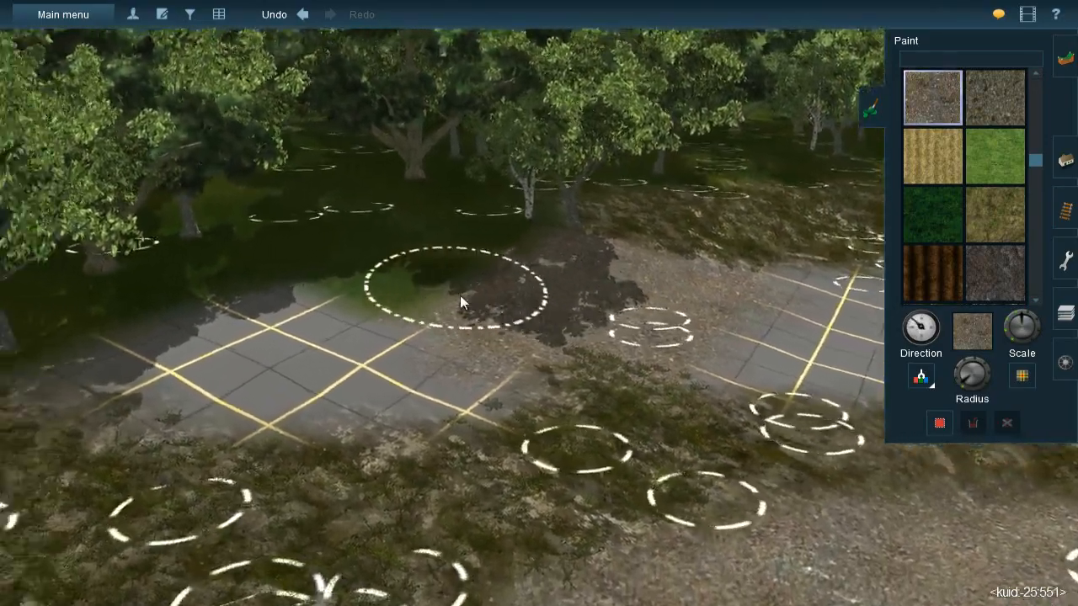
- Paint gravel across the remaining bare pocket between the grassy rock and the forest trees
right_click(458, 293)
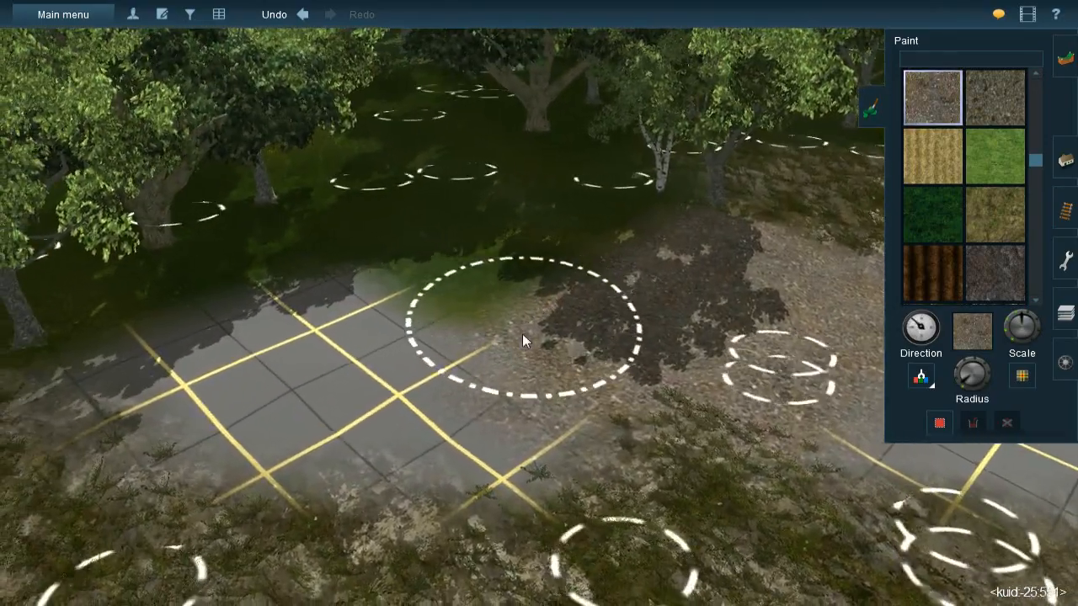
right_click(512, 334)
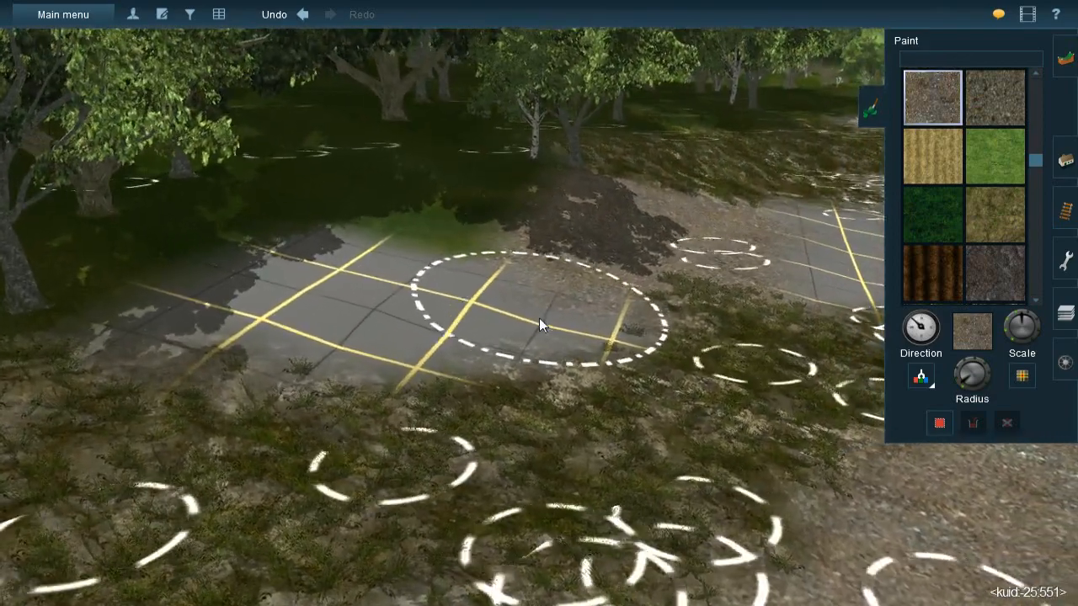
left_click_drag(542, 308, 454, 319)
mouse_move(324, 341)
left_mouse_down()
mouse_move(217, 344)
mouse_move(265, 344)
left_mouse_up()
right_click(510, 345)
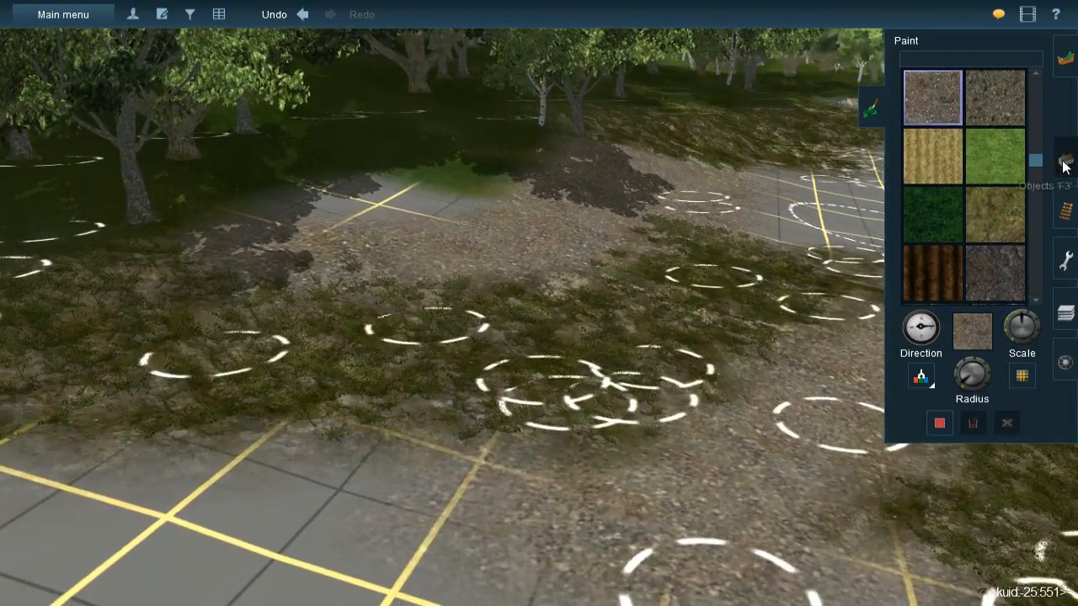
- Activate spline sampling for picking a different grass spline
left_click(1061, 173)
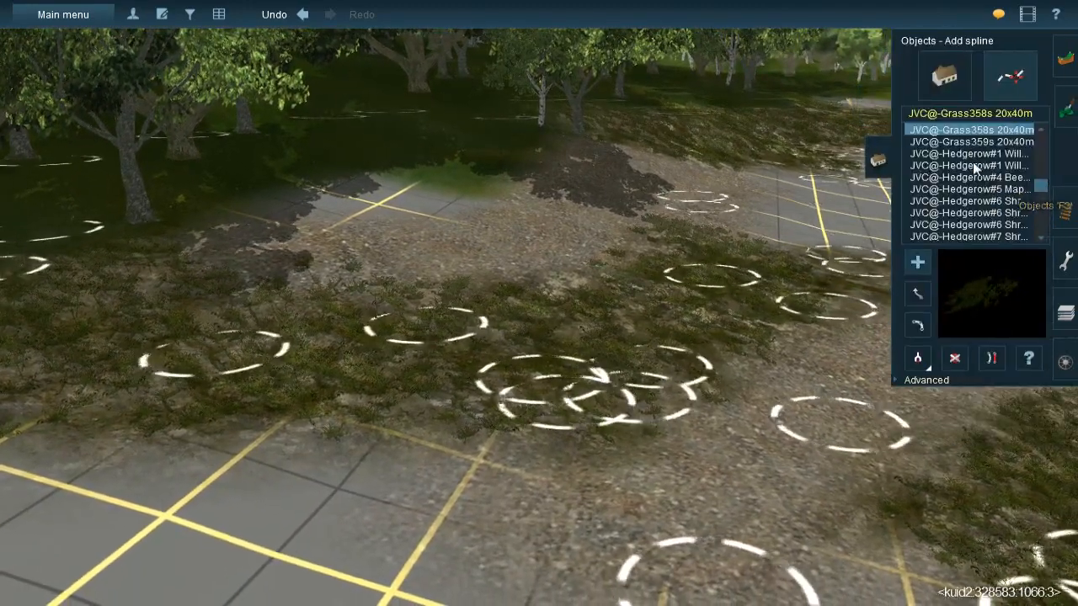
left_click(916, 356)
right_click(783, 364)
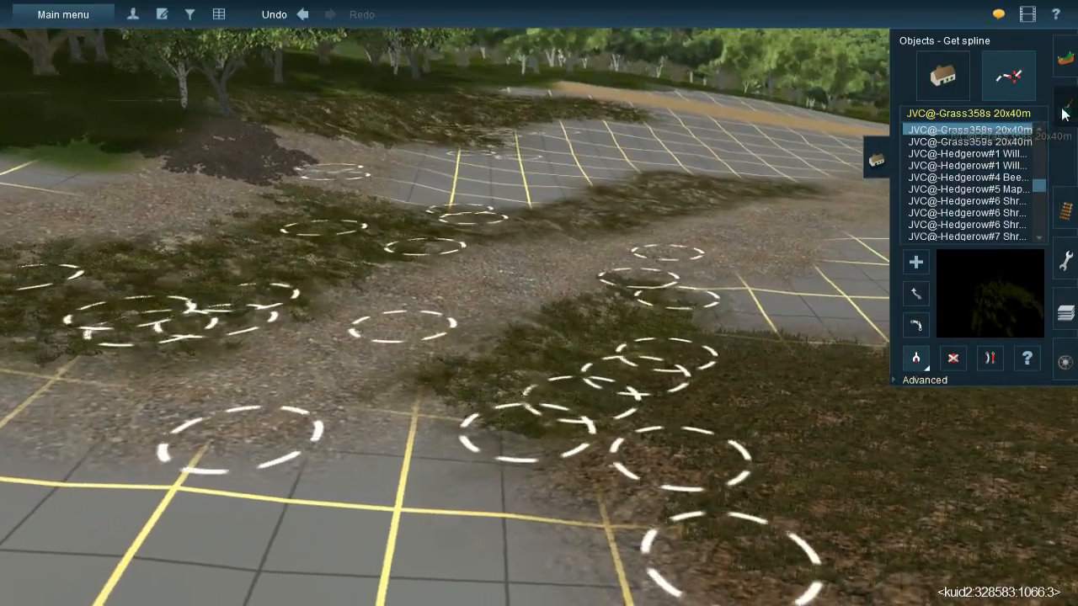
- Sample the brown leaf-litter texture, adjust the brush size and paint the last bare patch between the gravel and the trees
left_click(1062, 111)
left_click(922, 374)
left_click(800, 410)
right_click(385, 211)
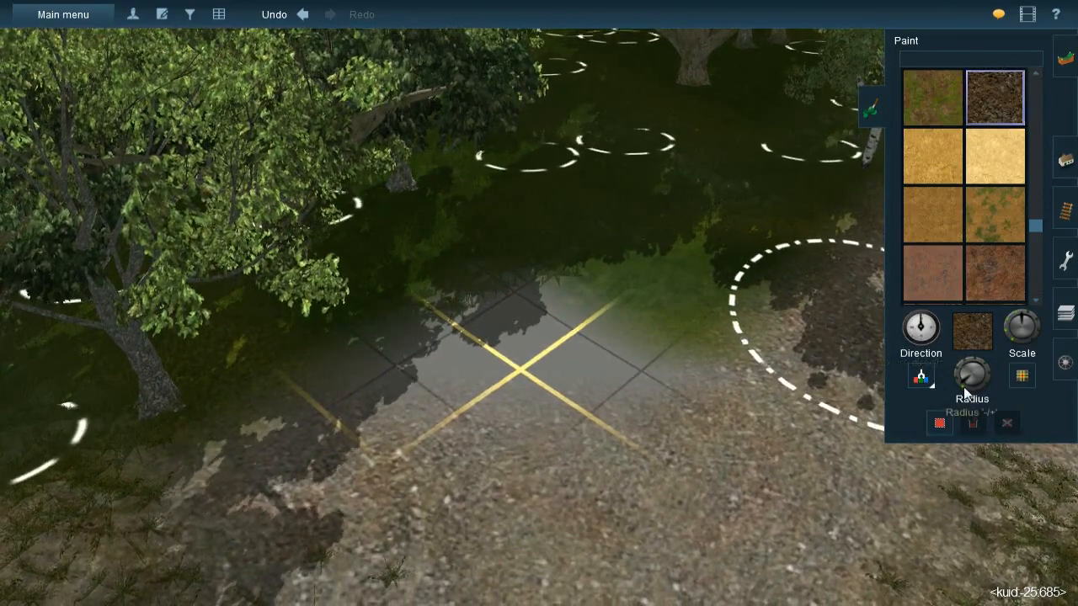
key("[")
left_click_drag(660, 321, 694, 289)
mouse_move(537, 346)
left_mouse_down()
mouse_move(489, 345)
mouse_move(536, 361)
mouse_move(587, 334)
left_mouse_up()
mouse_move(466, 352)
left_mouse_down()
mouse_move(537, 324)
mouse_move(379, 404)
mouse_move(414, 376)
mouse_move(539, 390)
left_mouse_up()
scroll(538, 388, "down", 5)
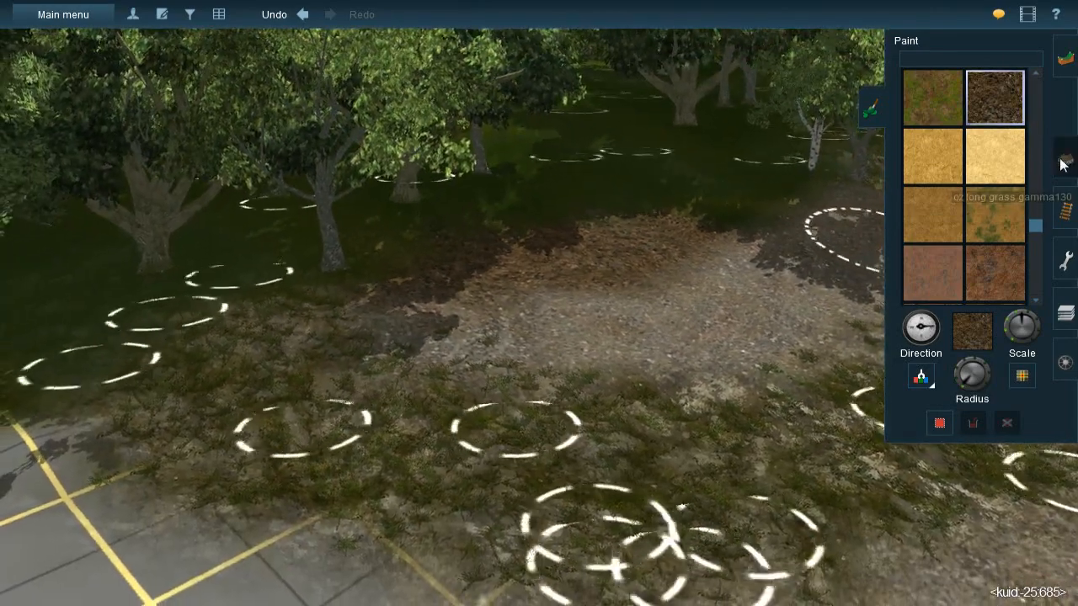
- Sample the JVC(T)Grass spline#1m spline from the forest floor and lay it over the leaf litter along the forest edge
left_click(1066, 160)
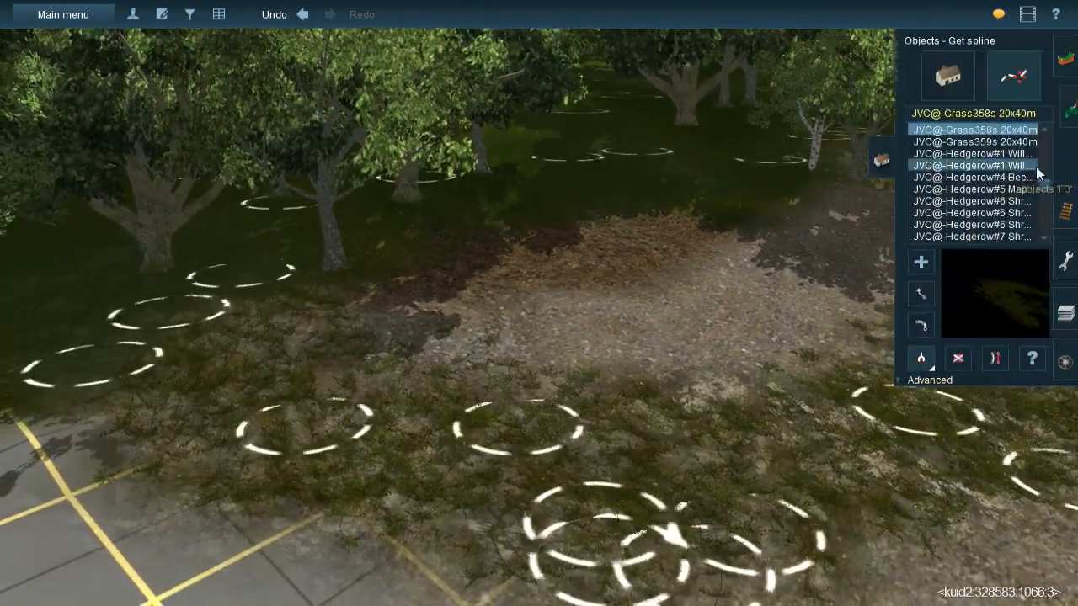
left_click(713, 188)
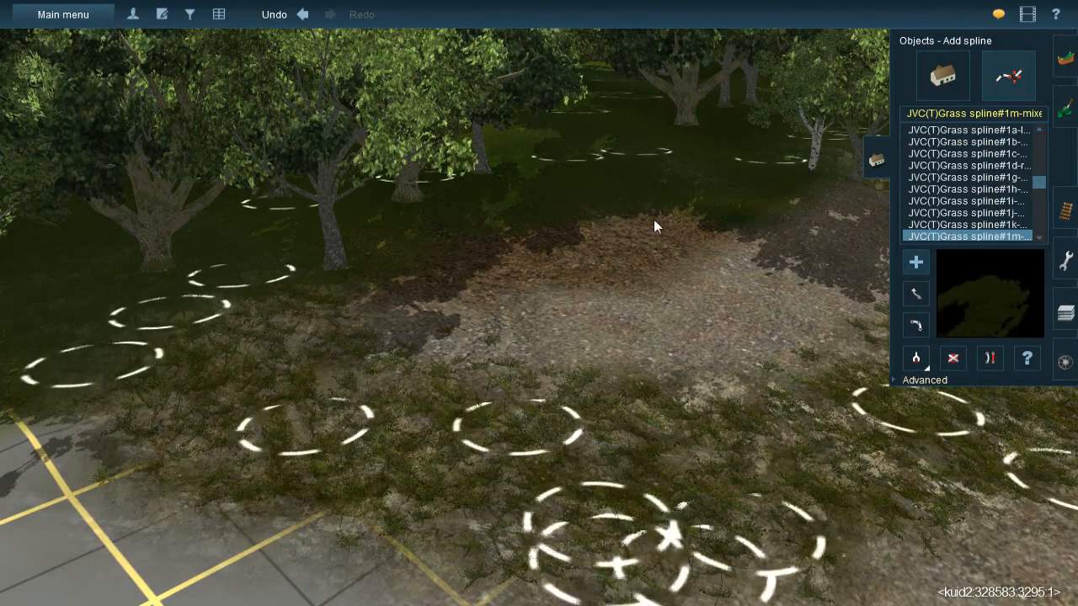
key("Up")
key("Right")
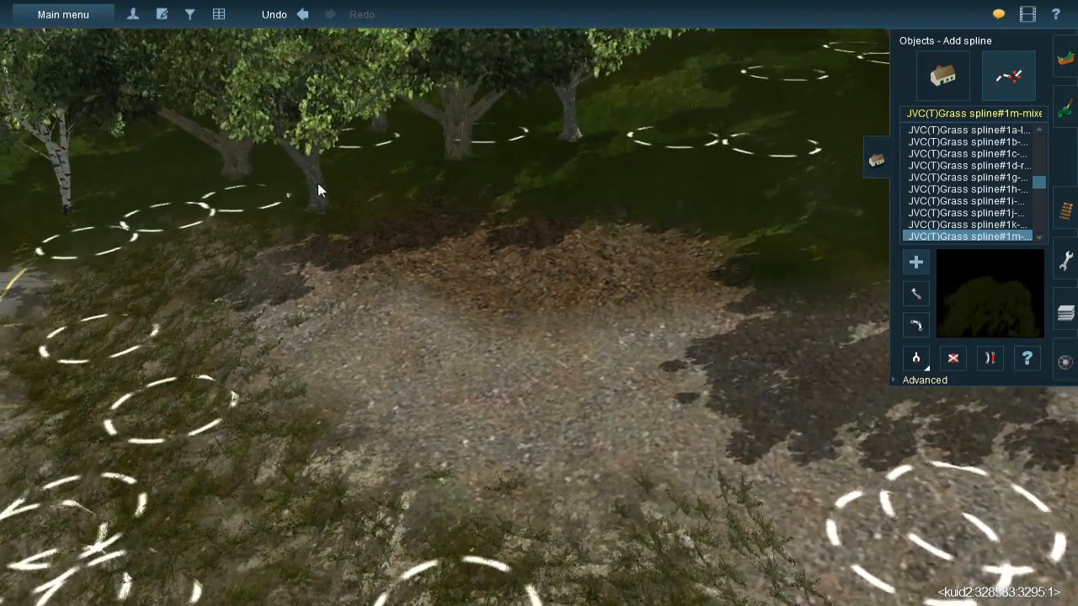
left_click(423, 272)
left_click(814, 245)
left_click_drag(371, 240, 330, 247)
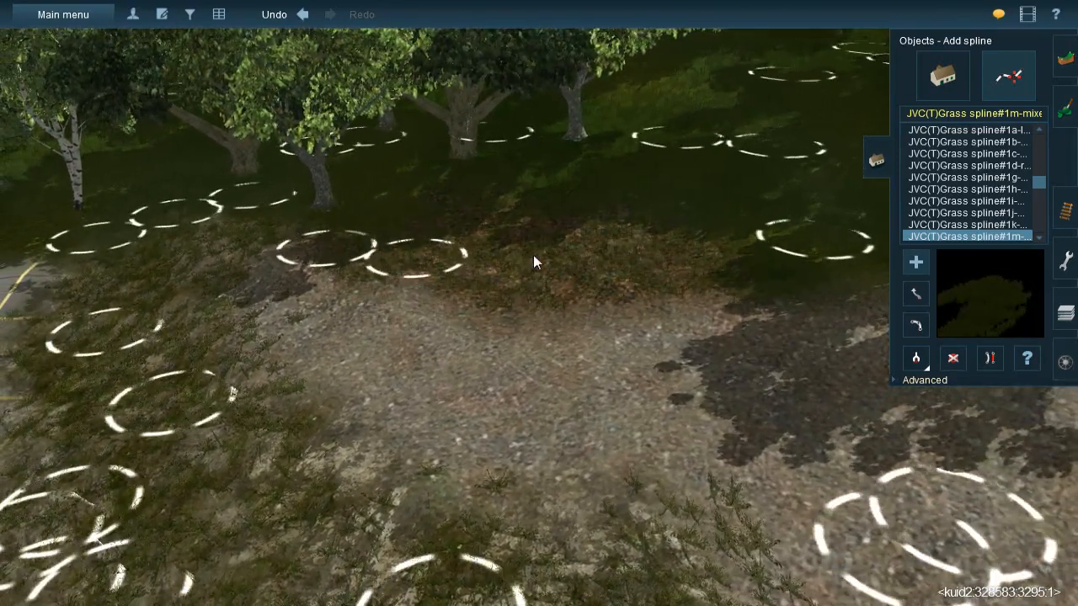
key("Down")
right_click_drag(552, 348, 558, 311)
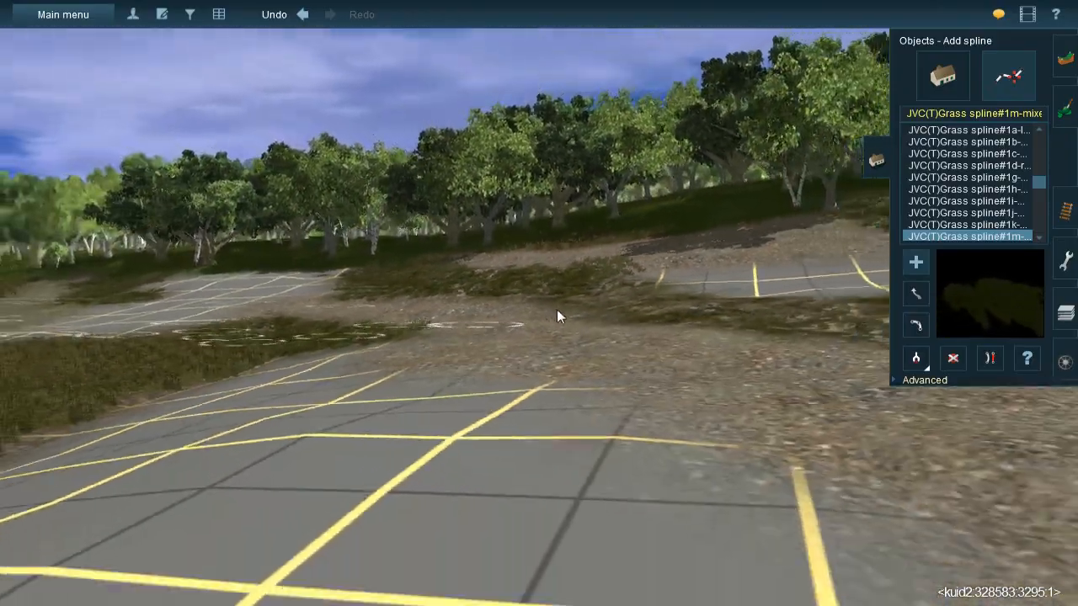
- Sample the JVC@-Grass358s 20x40m spline and lay it along the grassy rock strip beside the gravel
key("Up")
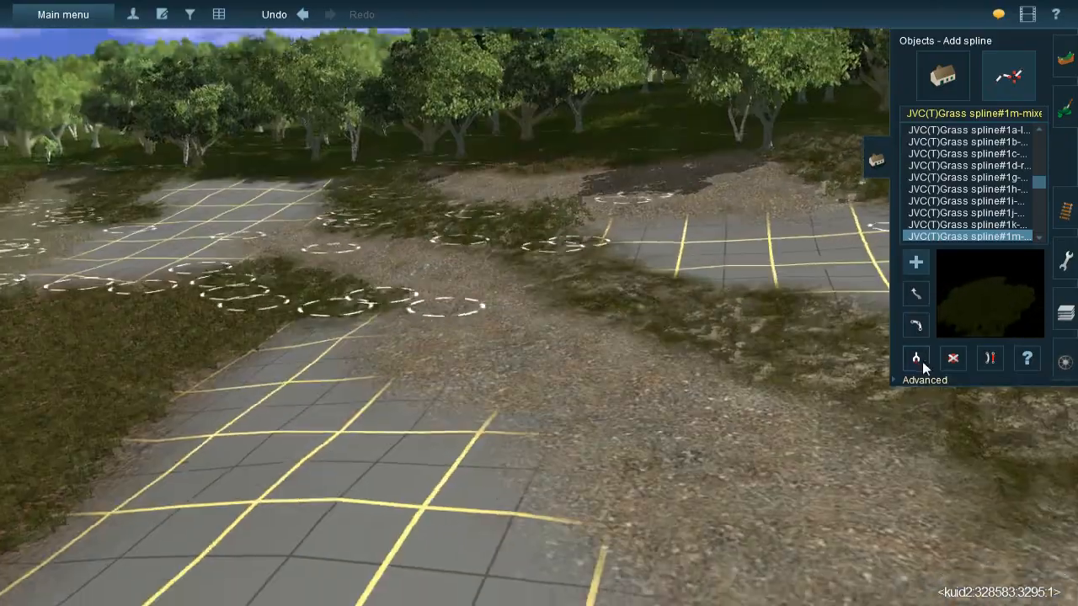
left_click(920, 362)
left_click(524, 192)
key("Right")
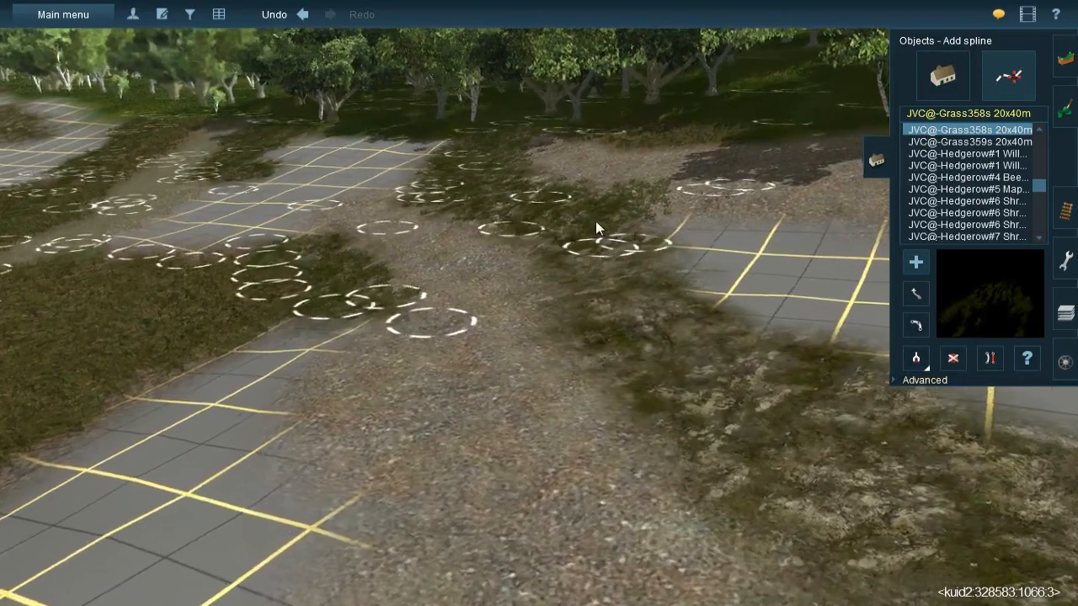
left_click_drag(749, 523, 742, 541)
right_click(741, 539)
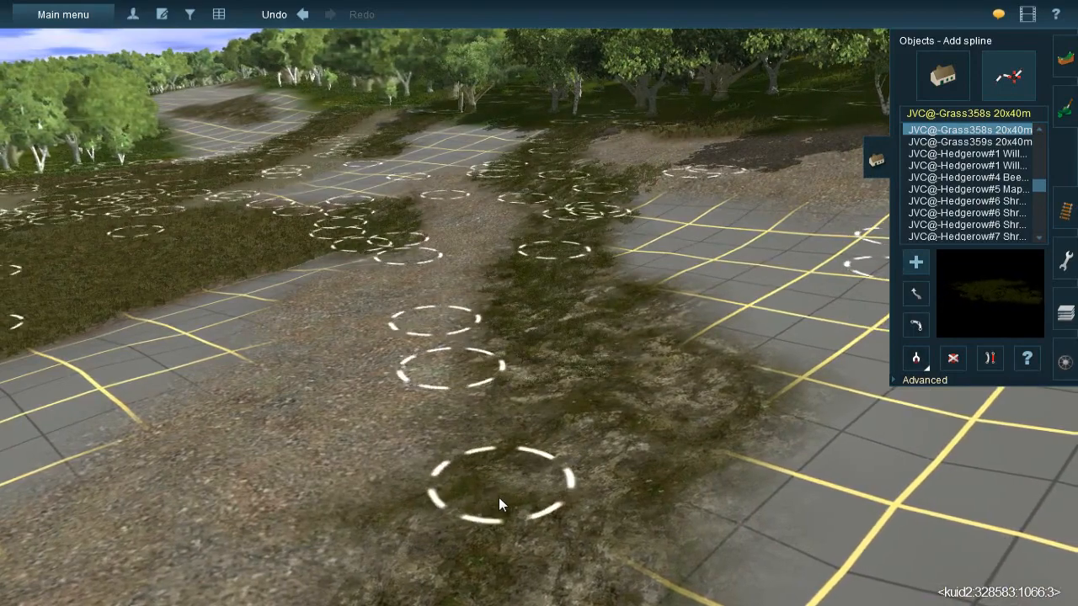
left_click(500, 504)
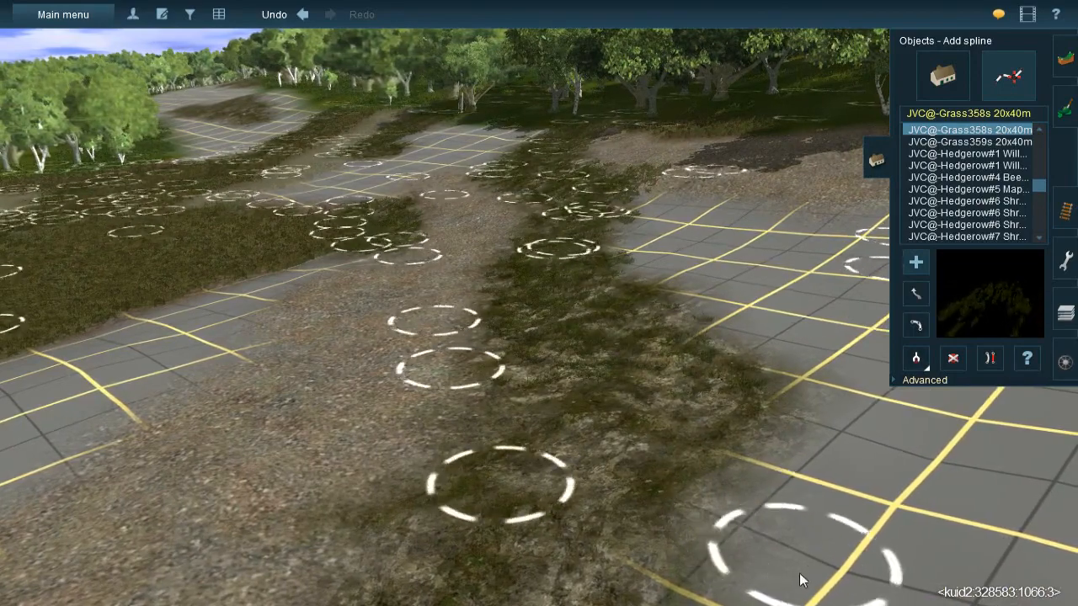
right_click(596, 388)
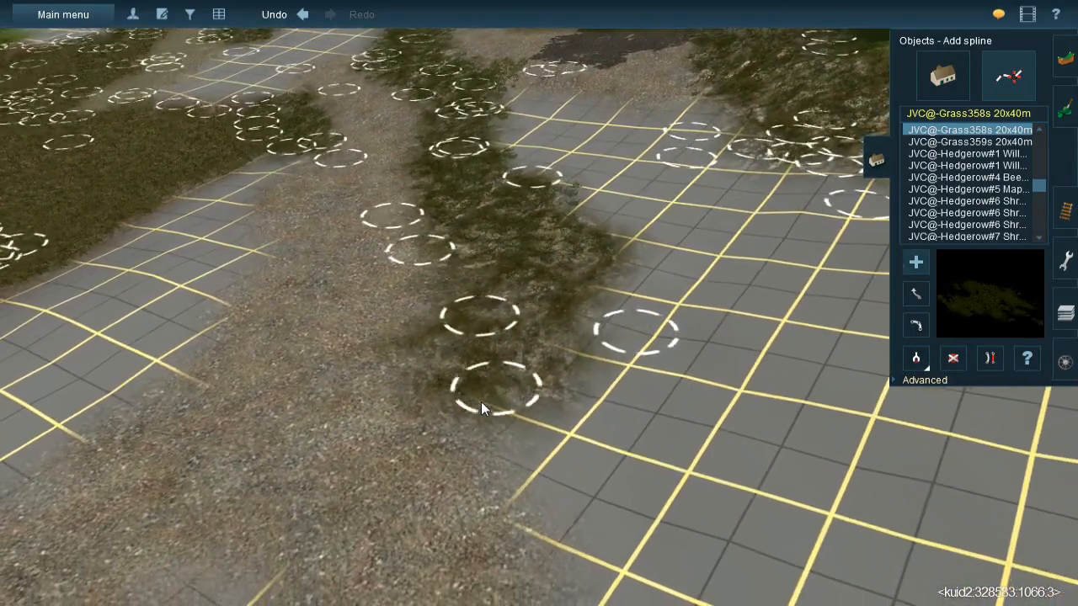
- Add more JVC@-Grass358s splines across the near end of the grassy rock strip where it meets the gravel
left_click(404, 427)
left_click(573, 225)
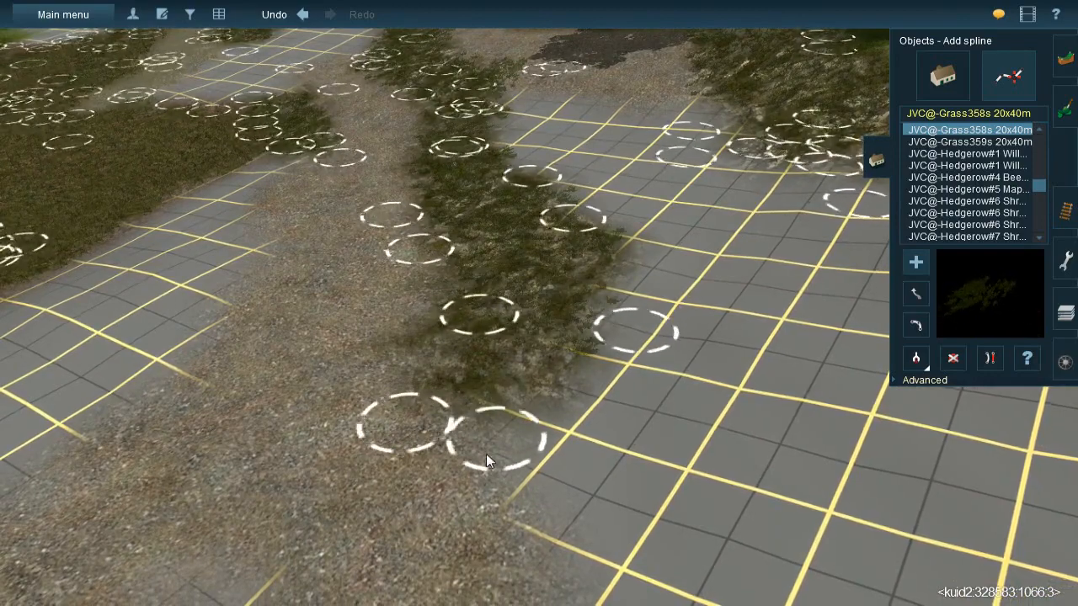
left_click(443, 495)
left_click(511, 258)
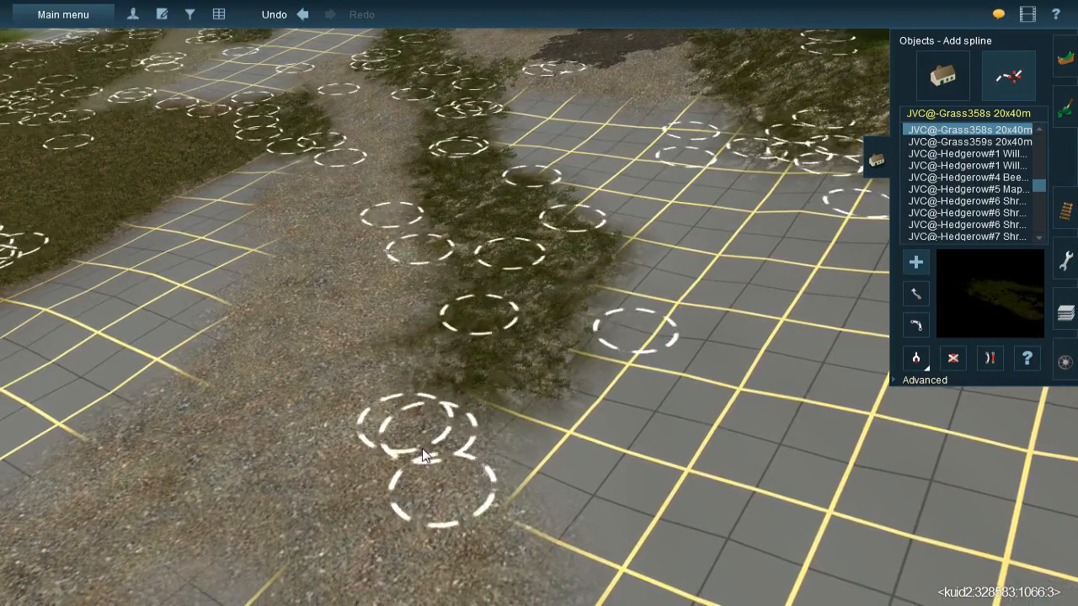
left_click(408, 468)
right_click_drag(408, 468, 434, 337)
- Sample the JVC(TBL)Grass spline#1g-mixed spline and lay it over the gravel between the leaf litter and the grassy rock strip
key("Left")
key("Up")
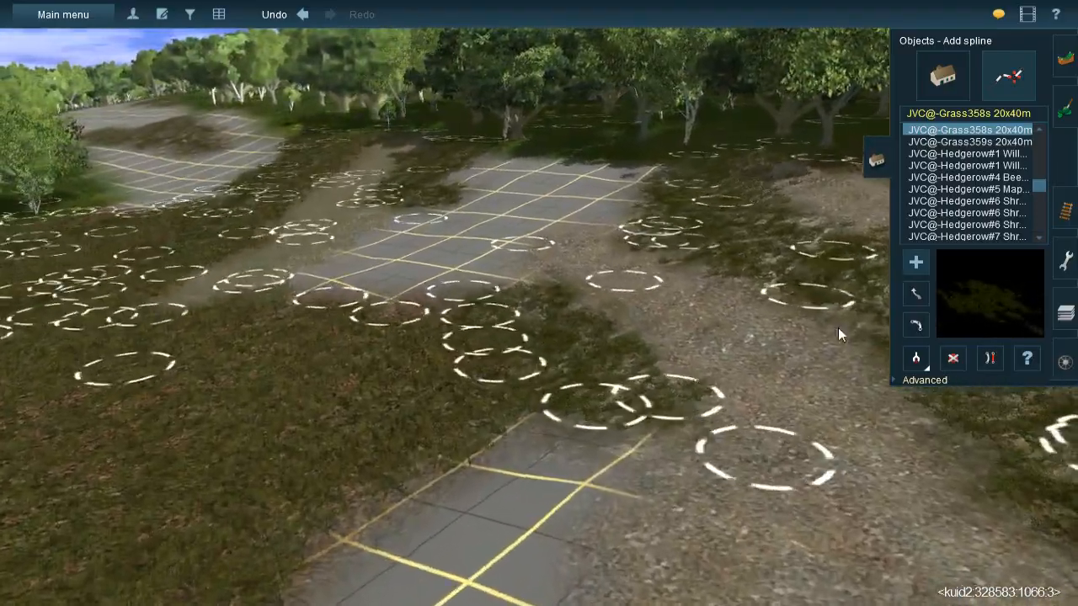
left_click(916, 358)
left_click(355, 240)
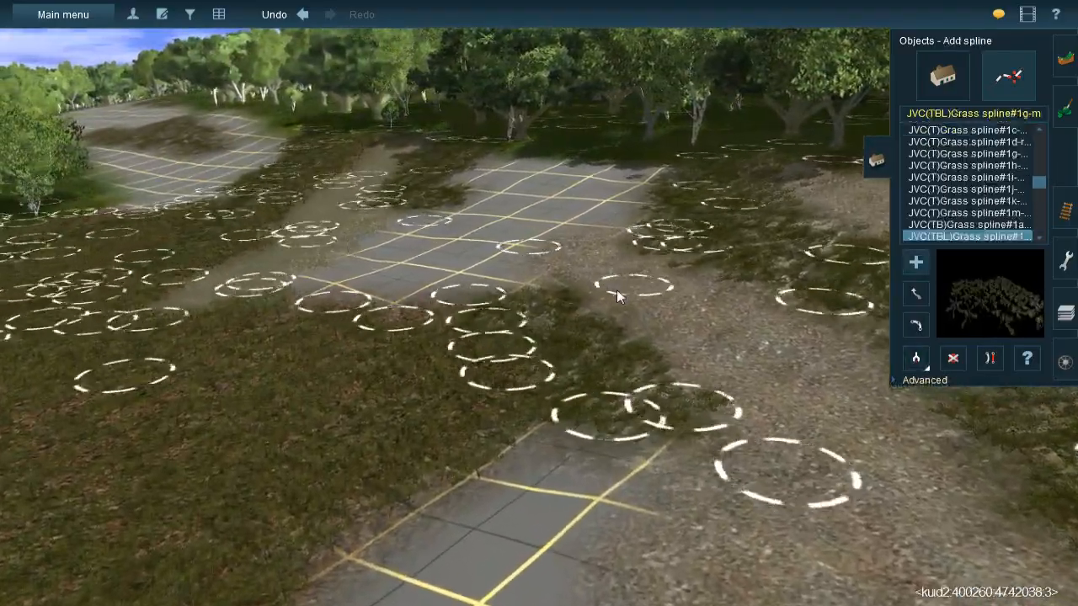
key("Up")
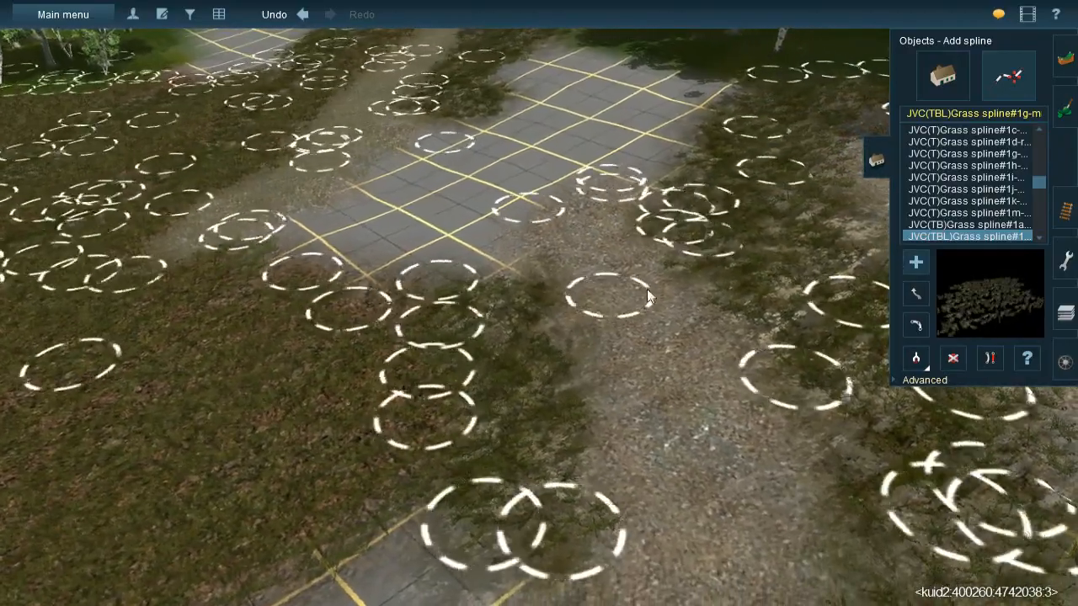
left_click(677, 420)
left_click(746, 558)
right_click(699, 497)
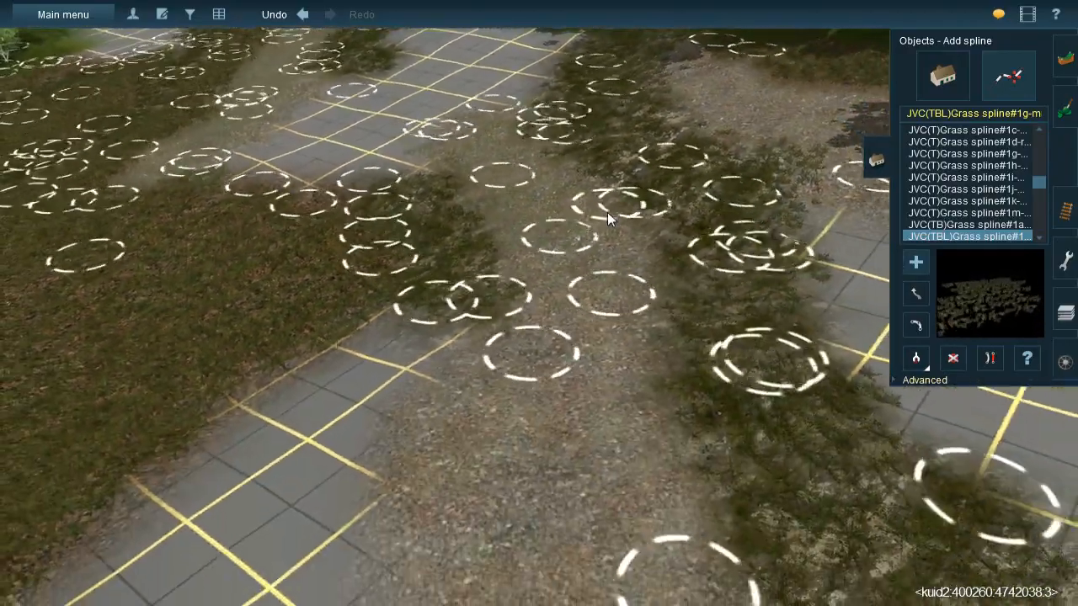
left_click(613, 549)
right_click(593, 531)
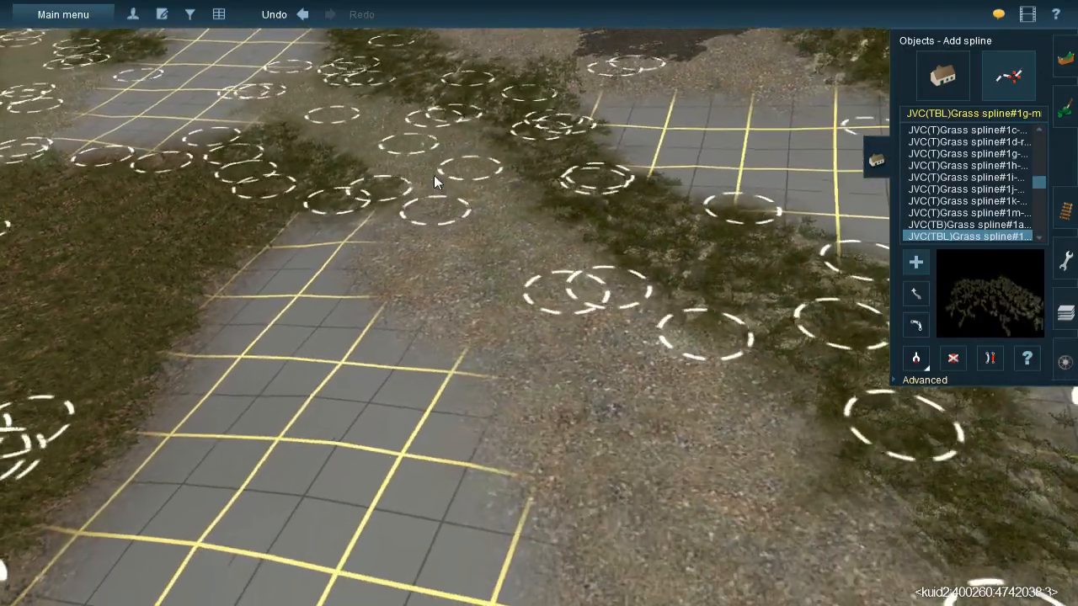
- Continue the mixed grass spline along the gravel past the end of the grassy rock strip
left_click(424, 318)
left_click(741, 514)
right_click(741, 514)
left_click(743, 433)
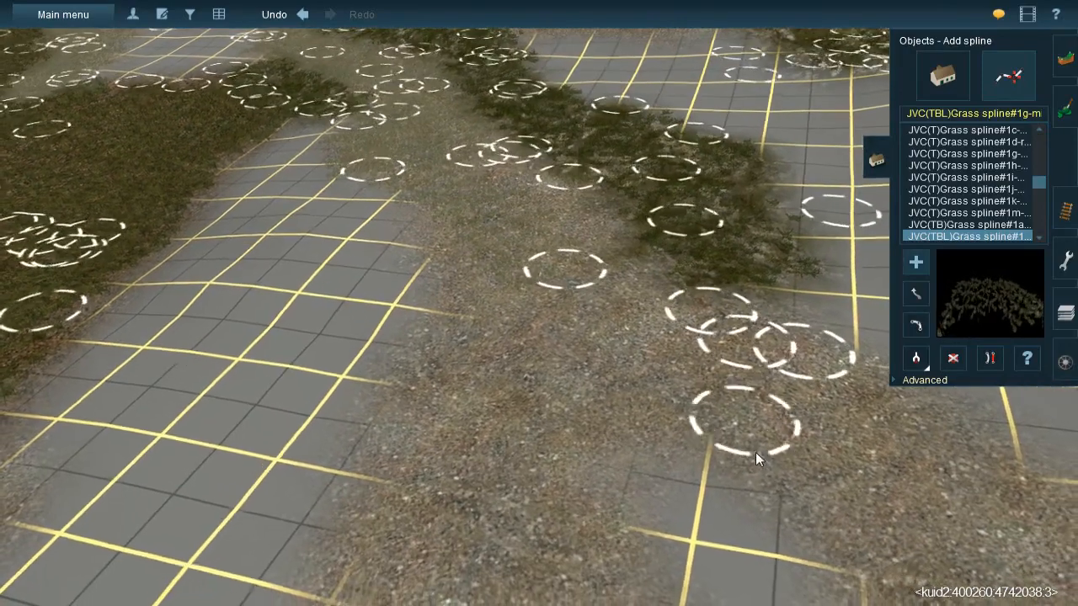
left_click(570, 475)
right_click(572, 471)
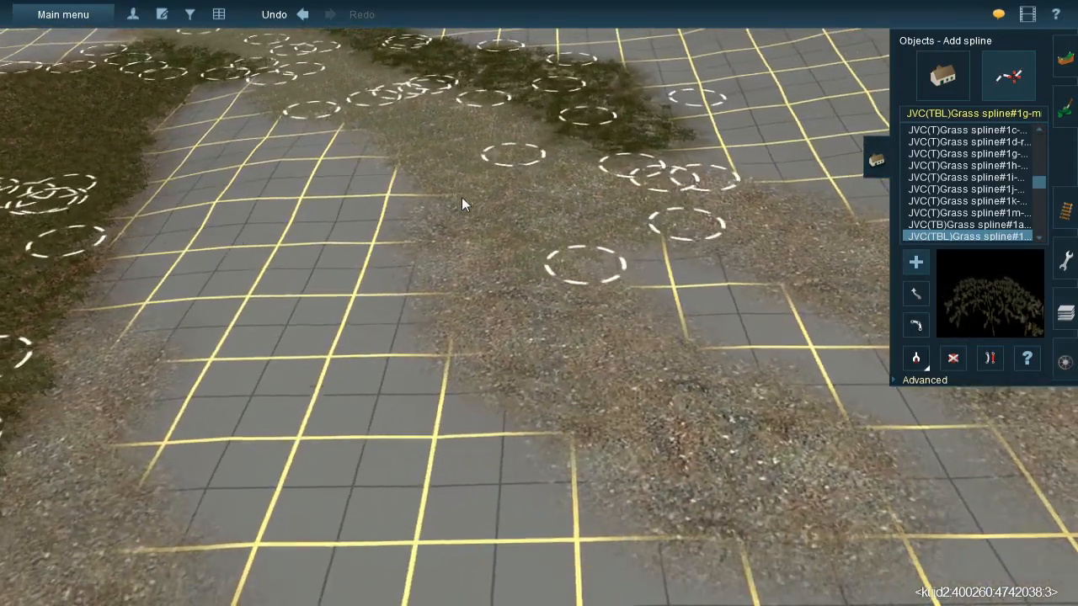
- Cover the gravel patch bordering the bare grid ground with further lengths of the mixed grass spline
left_click(488, 362)
right_click(586, 380)
left_click(606, 425)
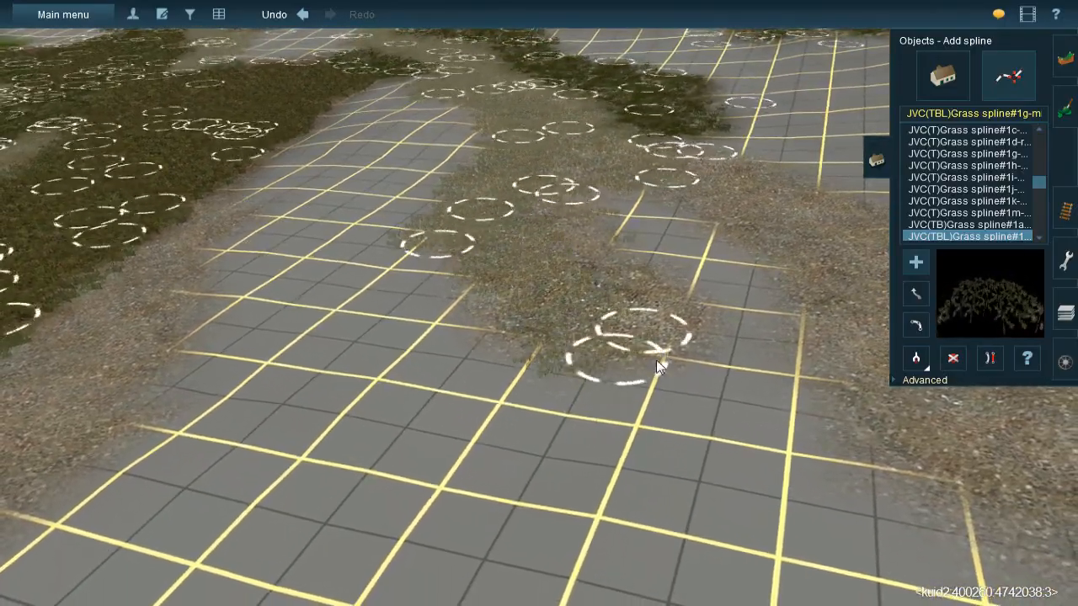
left_click(670, 376)
right_click(677, 382)
- Lay the mixed grass spline repeatedly along the gravel band beside the leaf-litter edge
key("Left")
key("Up")
right_click(427, 303)
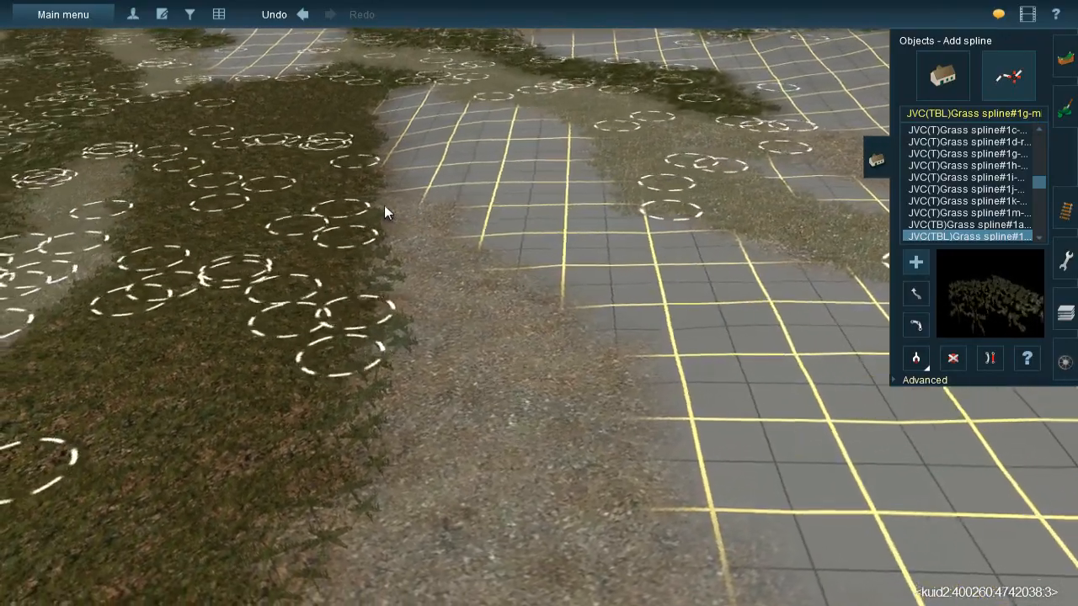
left_click_drag(384, 205, 538, 351)
left_click_drag(488, 286, 610, 501)
left_click_drag(414, 266, 482, 541)
right_click(484, 541)
left_click_drag(475, 250, 446, 450)
left_click_drag(543, 245, 549, 499)
left_click(719, 464)
right_click(581, 548)
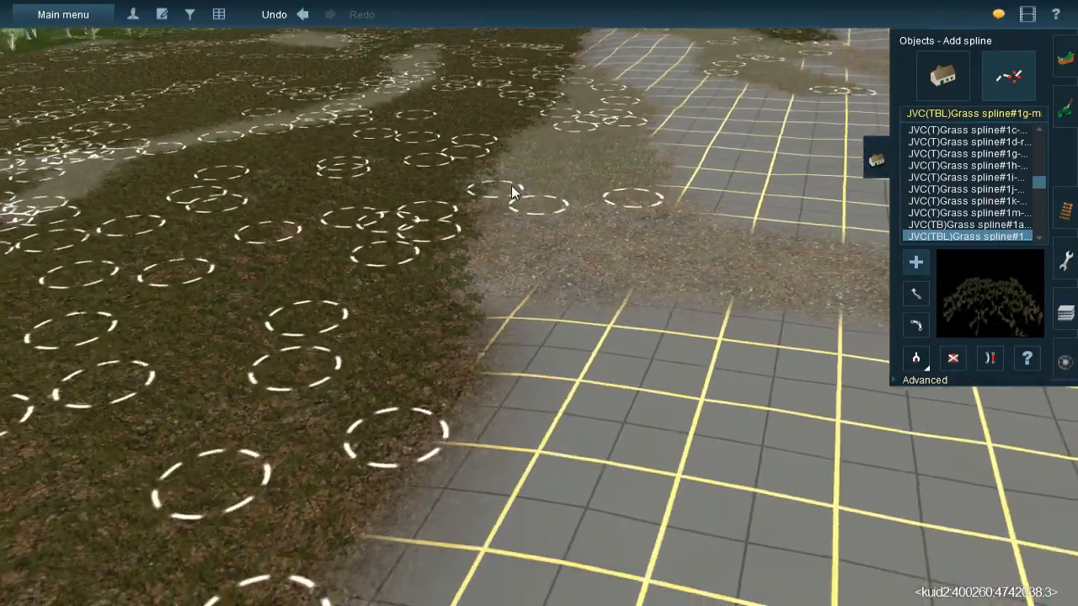
left_click_drag(506, 287, 521, 293)
right_click(720, 337)
key("Right")
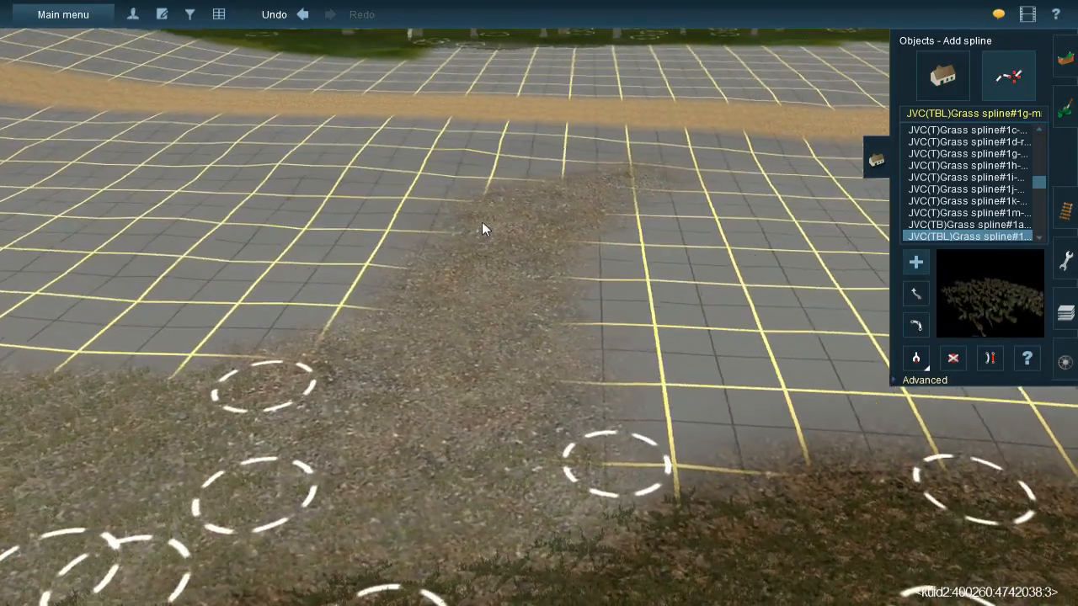
- Lay crossing lengths of the mixed grass spline over the gravel spur that runs toward the dirt road
left_click(459, 185)
left_click(440, 410)
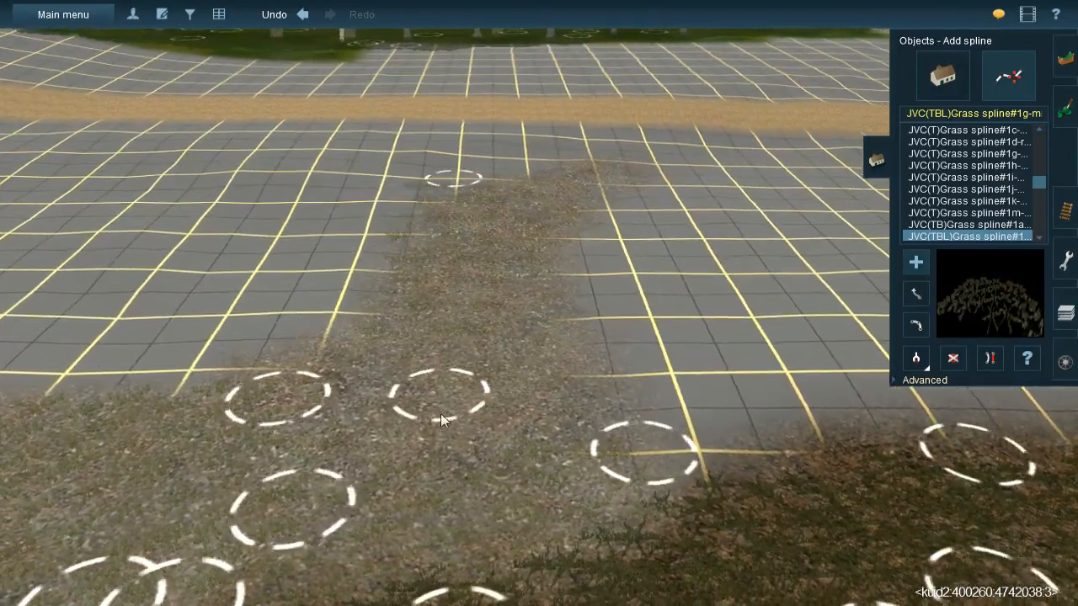
left_click(596, 162)
left_click(487, 241)
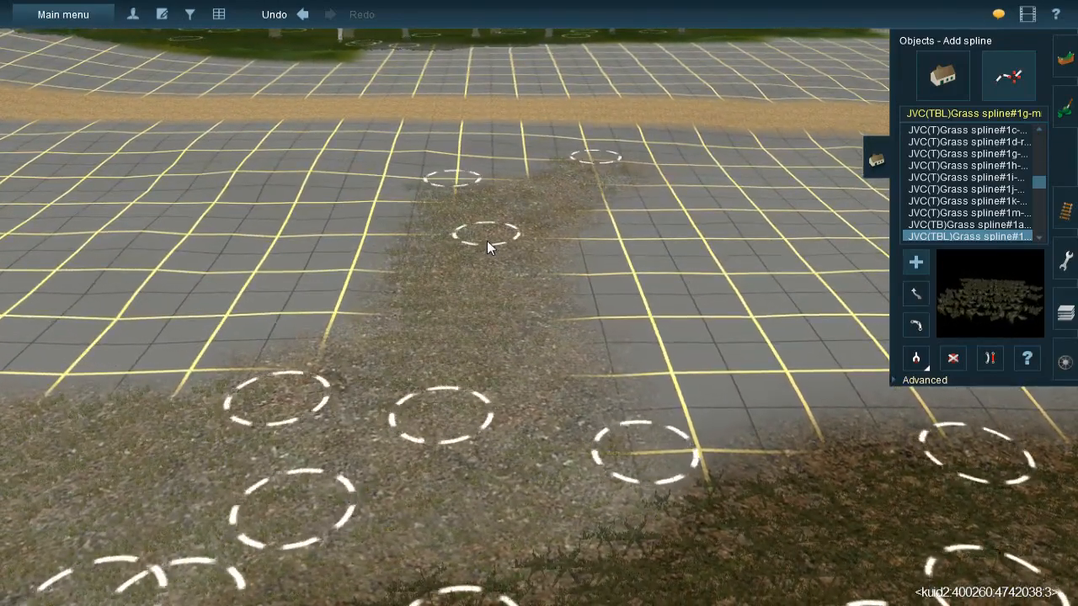
left_click(523, 197)
left_click(522, 368)
left_click(510, 288)
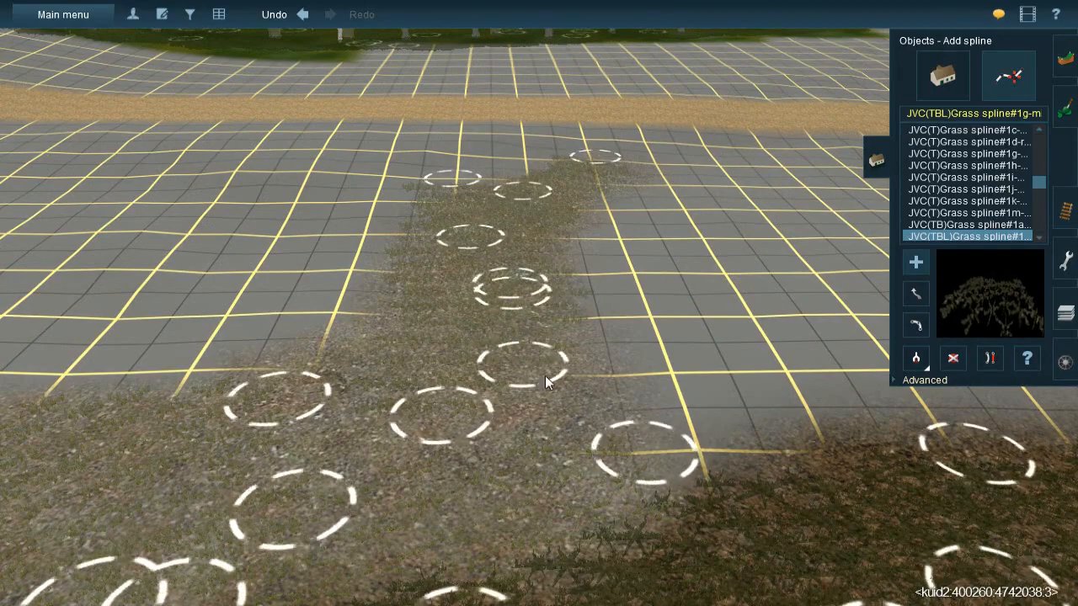
- Fill in the base of the gravel spur, where it joins the wider gravel band, with more mixed grass splines
left_click(579, 474)
left_click(447, 307)
left_click(240, 417)
left_click_drag(239, 421, 216, 433)
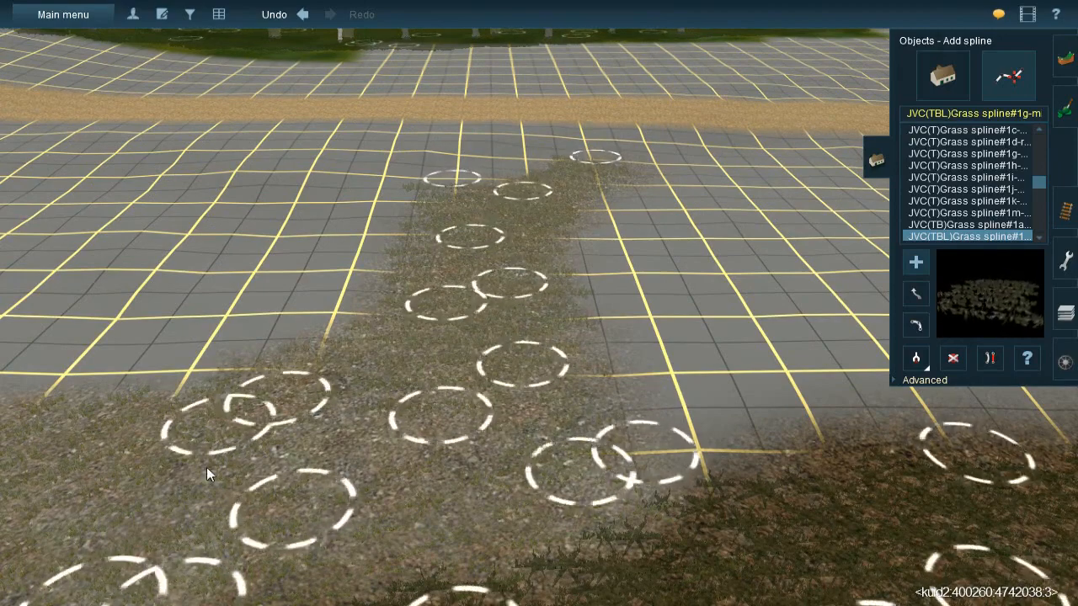
left_click(224, 479)
left_click(549, 392)
right_click_drag(519, 336, 556, 279)
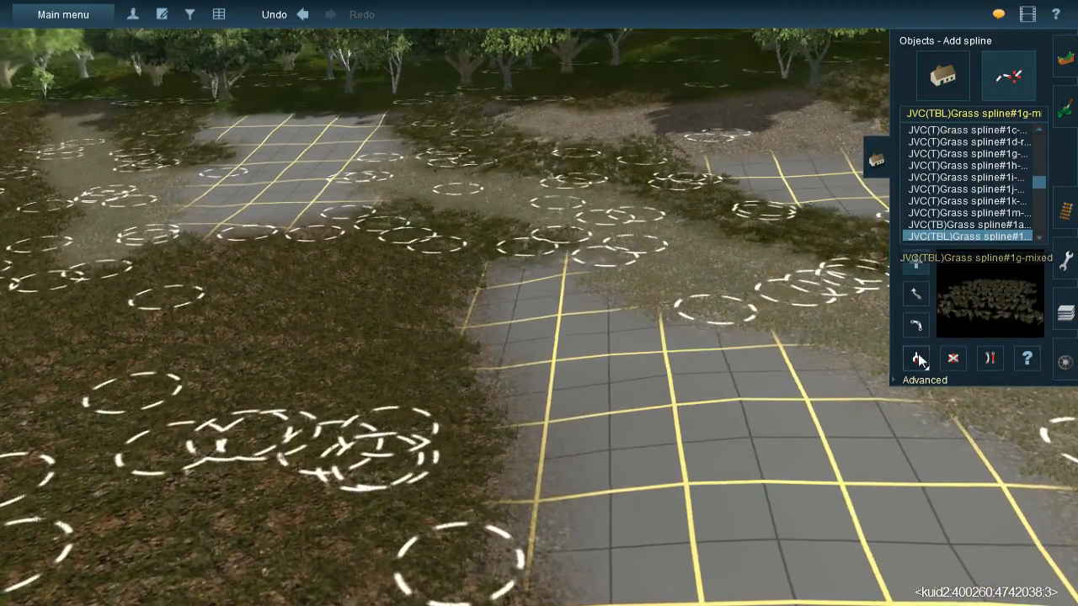
- Sample the JVC@-Grass358s 20x40m spline from the grassy rock strip
left_click(1064, 108)
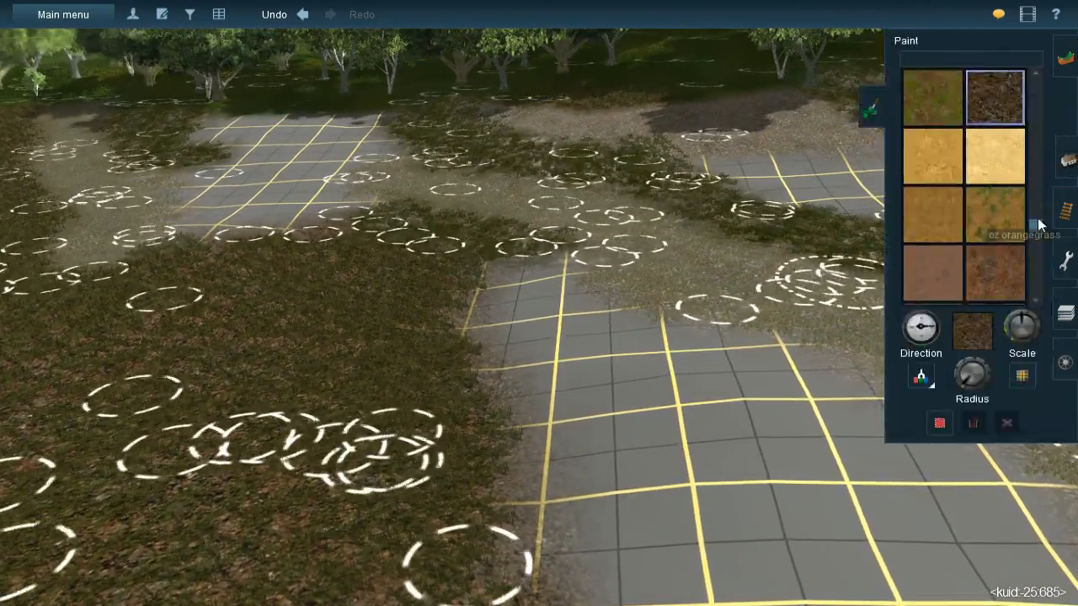
left_click(1064, 160)
left_click(922, 357)
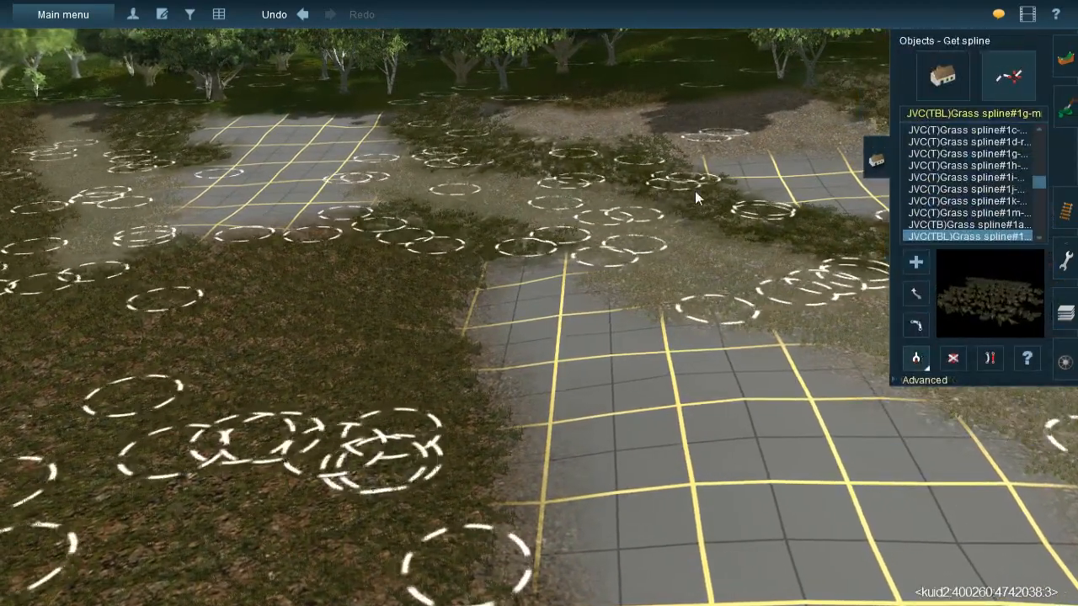
left_click(692, 190)
right_click_drag(670, 259, 784, 248)
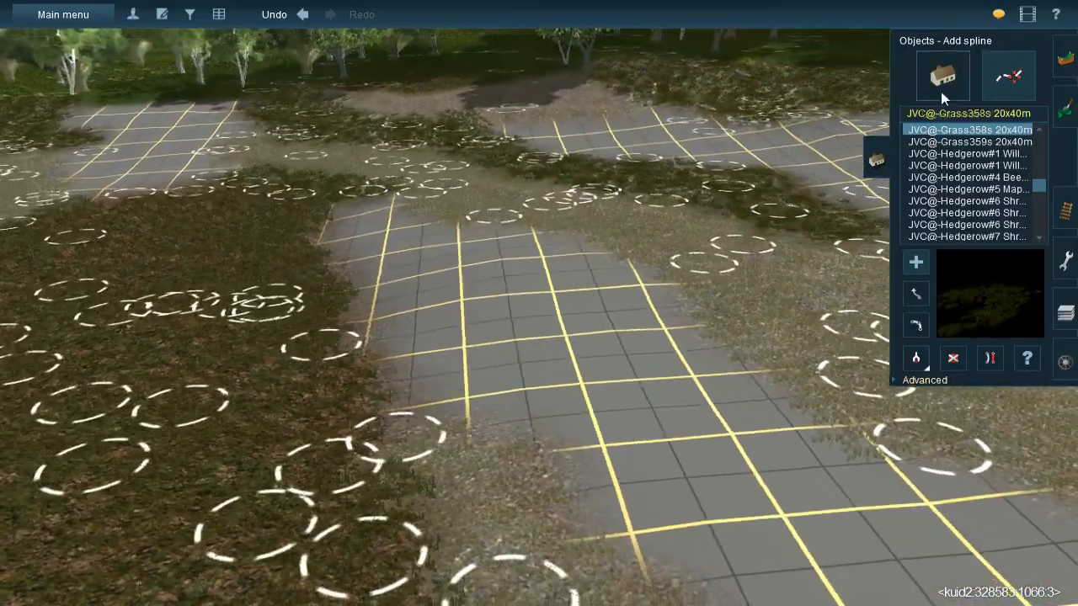
left_click(939, 89)
right_click_drag(715, 332, 522, 262)
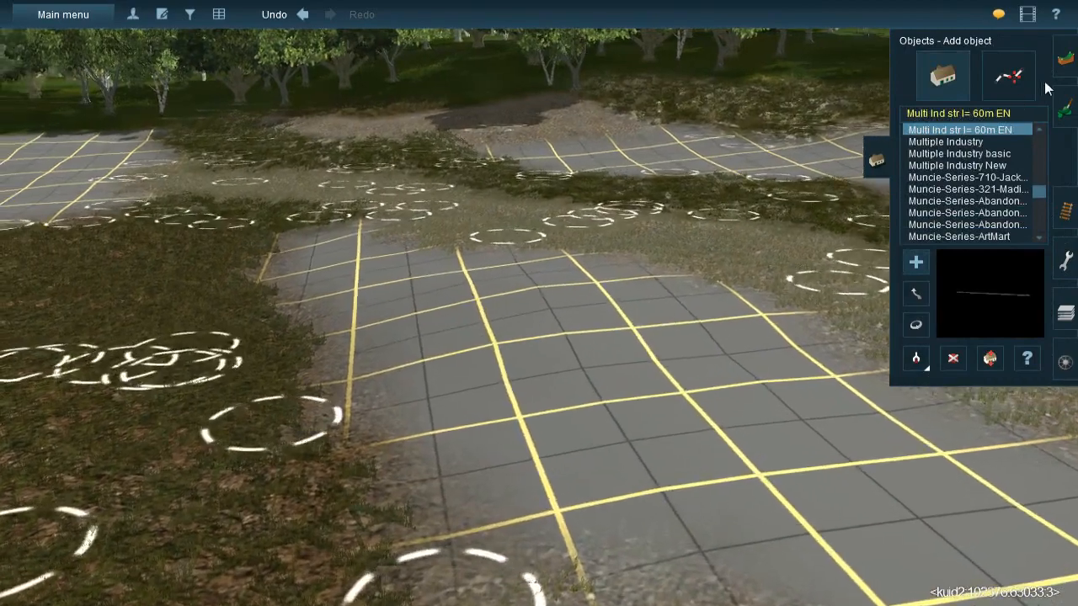
- Sample the grassy rock texture, adjust the brush radius and paint it along the border between the leaf litter and the bare ground
left_click(1066, 108)
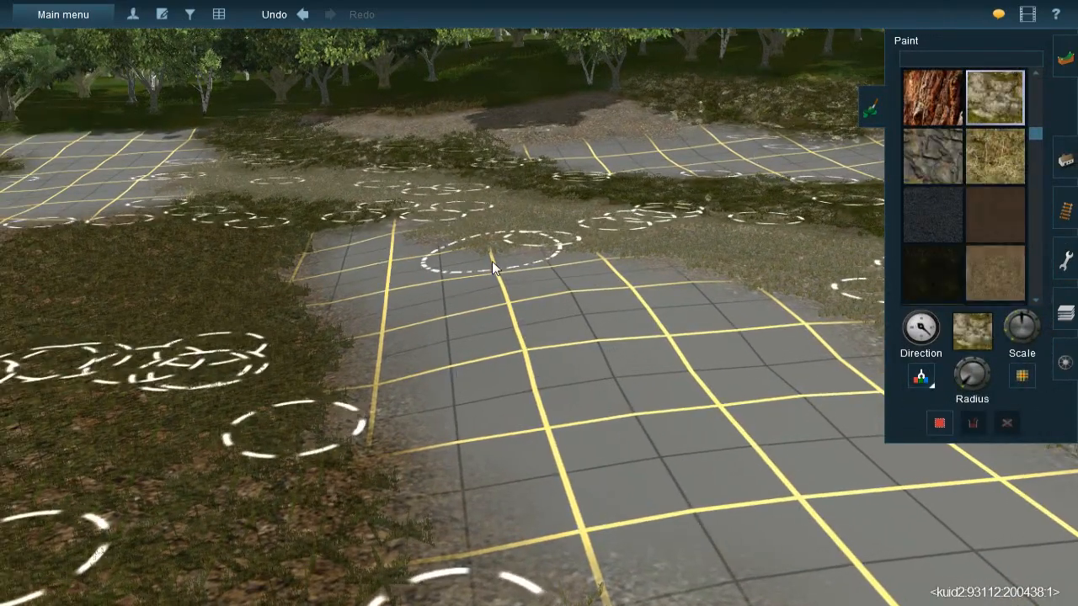
right_click_drag(478, 338, 520, 267)
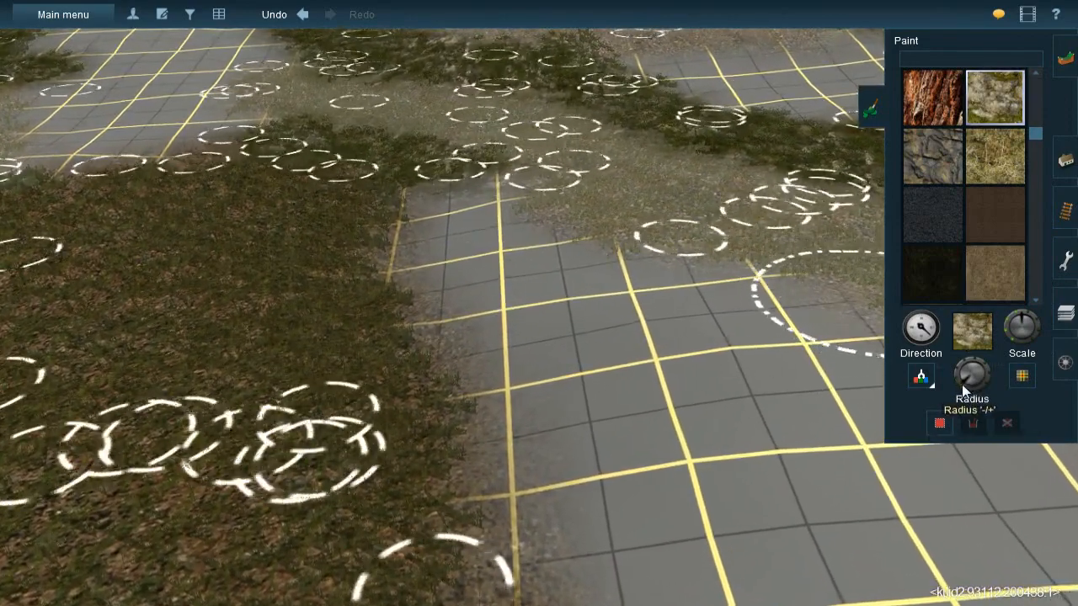
mouse_move(479, 241)
left_mouse_down()
mouse_move(463, 206)
mouse_move(443, 206)
mouse_move(432, 221)
mouse_move(466, 277)
mouse_move(557, 370)
mouse_move(587, 472)
left_mouse_up()
right_click(587, 473)
mouse_move(500, 203)
left_mouse_down()
mouse_move(513, 245)
mouse_move(556, 251)
mouse_move(516, 247)
mouse_move(610, 310)
mouse_move(598, 300)
mouse_move(619, 291)
mouse_move(582, 227)
mouse_move(710, 228)
mouse_move(691, 210)
mouse_move(762, 205)
mouse_move(722, 201)
mouse_move(725, 178)
mouse_move(626, 224)
mouse_move(551, 230)
left_mouse_up()
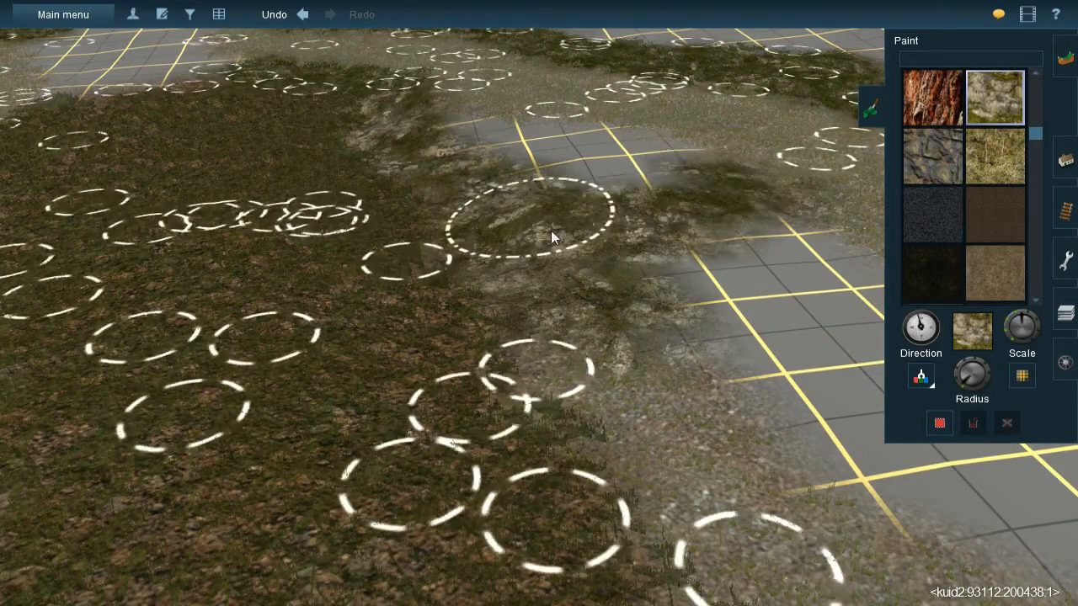
right_click(628, 307)
- Sample the brown leaf-litter texture, shrink the brush and paint the bare pocket between the gravel and the new rock strip
key("Left")
key("Down")
key("Down")
key("Left")
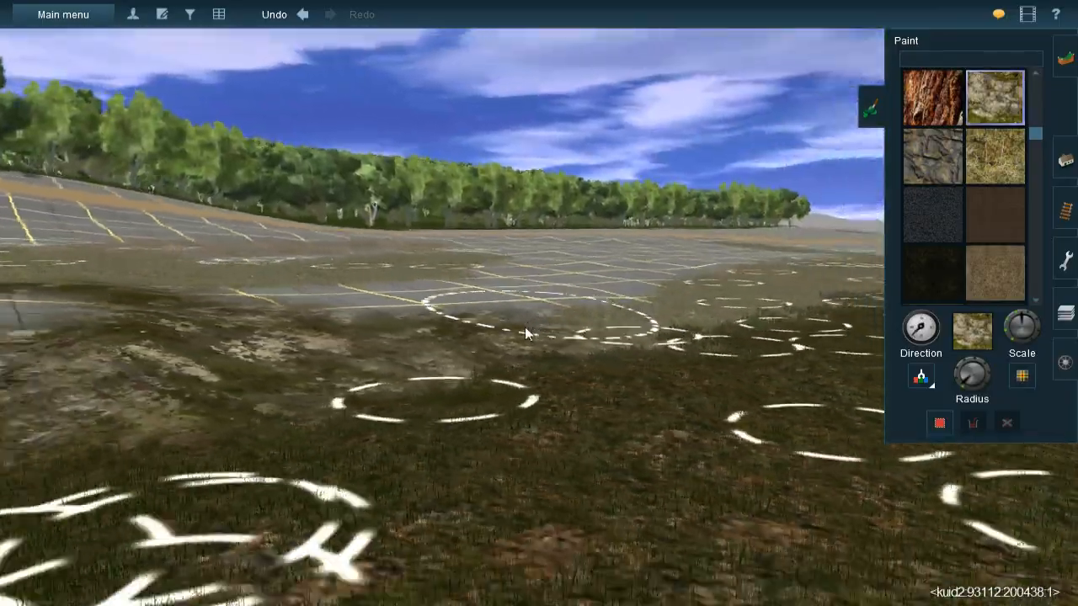
right_click(465, 337)
key("Up")
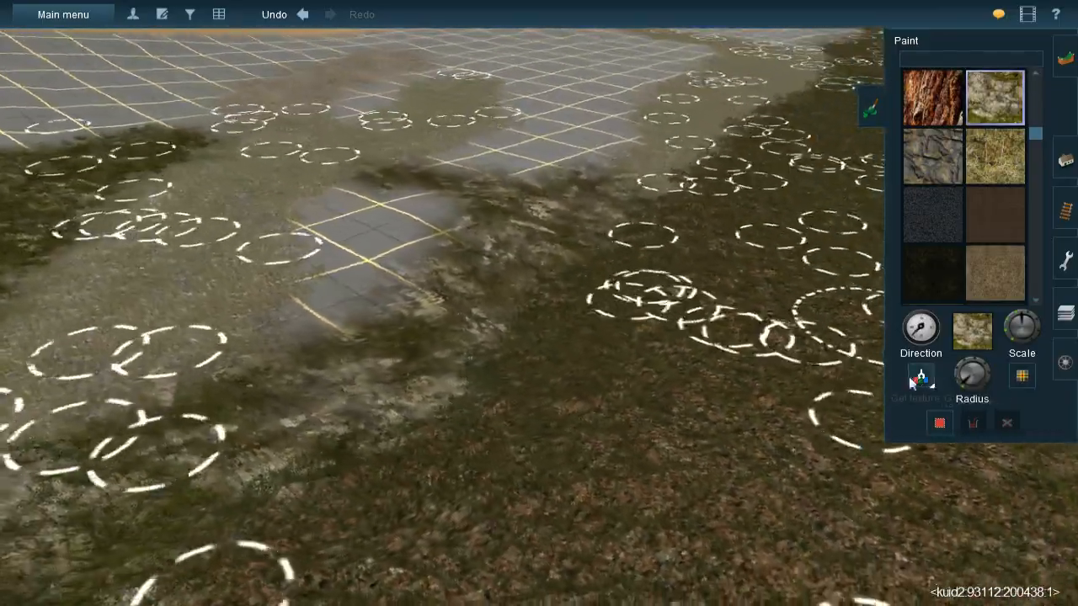
left_click(921, 378)
left_click(712, 414)
right_click(479, 284)
key("Up")
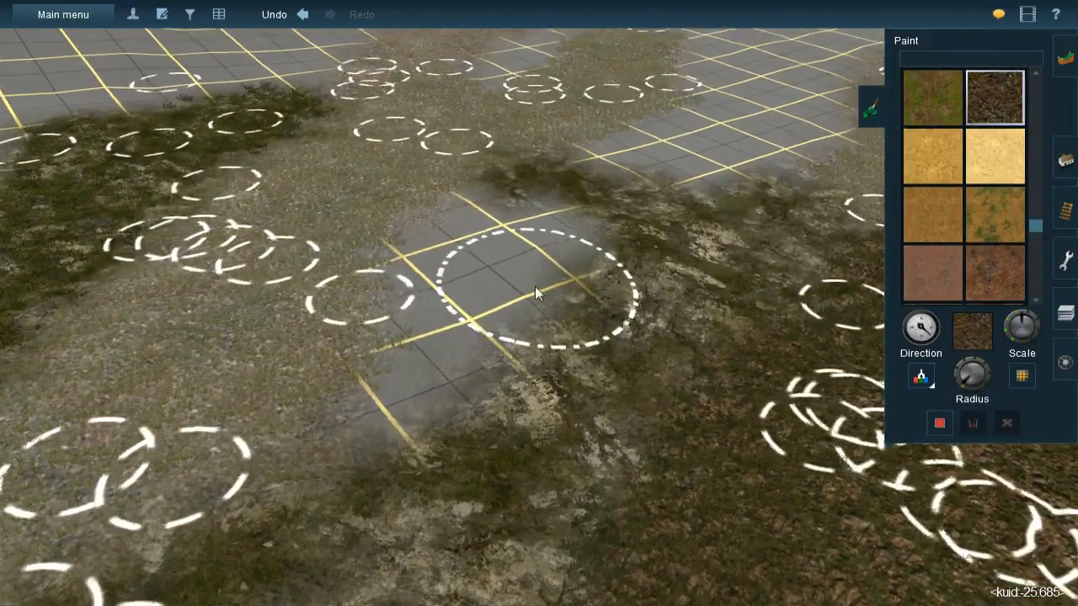
key("bracketleft")
mouse_move(524, 282)
left_mouse_down()
mouse_move(542, 249)
mouse_move(484, 253)
mouse_move(481, 316)
mouse_move(471, 315)
mouse_move(439, 417)
mouse_move(425, 429)
mouse_move(429, 406)
mouse_move(409, 424)
mouse_move(418, 421)
left_mouse_up()
mouse_move(418, 420)
right_mouse_down()
mouse_move(562, 267)
mouse_move(621, 231)
mouse_move(741, 261)
right_mouse_up()
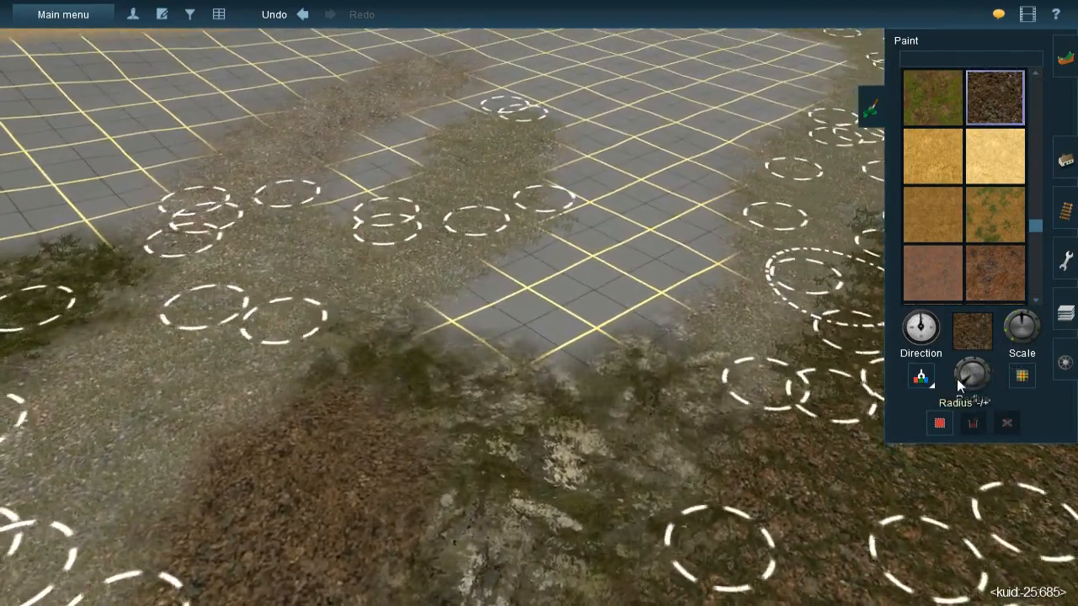
- Paint brown leaf litter over the bare ground between the gravel spur and the far gravel band, and return to object placement
mouse_move(631, 139)
left_mouse_down()
mouse_move(620, 274)
mouse_move(629, 255)
mouse_move(598, 286)
mouse_move(530, 312)
left_mouse_up()
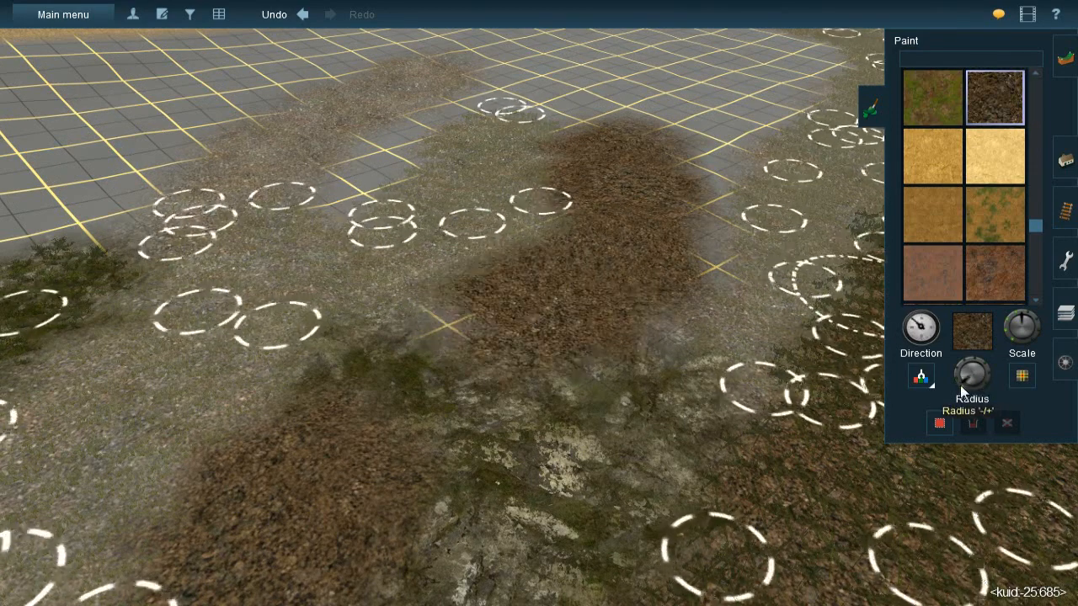
left_click_drag(496, 326, 496, 319)
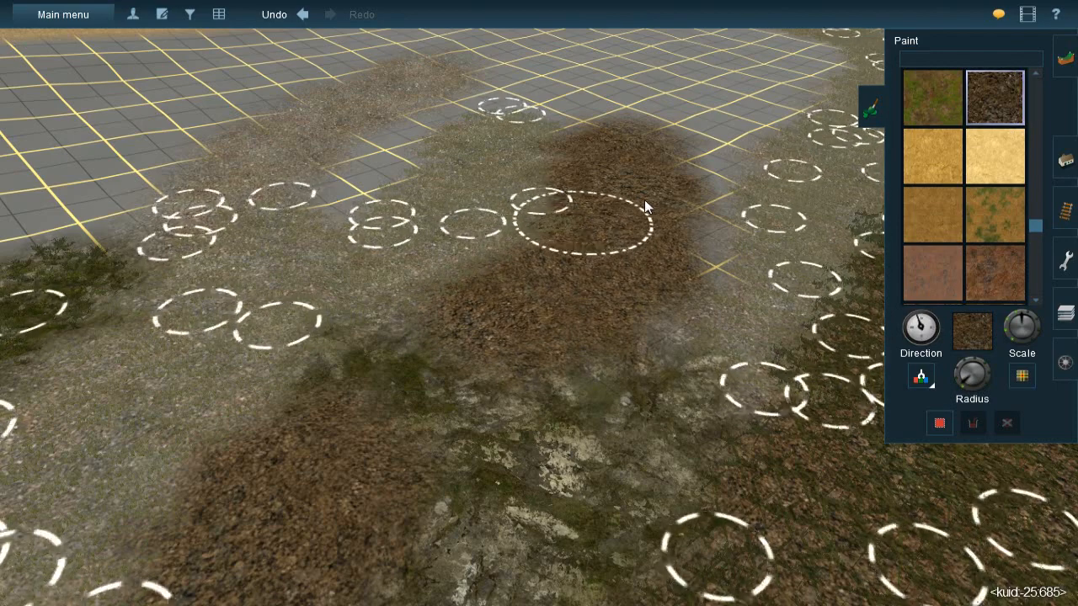
mouse_move(690, 155)
left_mouse_down()
mouse_move(697, 149)
mouse_move(671, 253)
left_mouse_up()
mouse_move(672, 253)
right_mouse_down()
mouse_move(647, 245)
mouse_move(495, 297)
mouse_move(540, 364)
mouse_move(590, 314)
mouse_move(576, 306)
mouse_move(507, 316)
mouse_move(570, 308)
mouse_move(623, 344)
right_mouse_up()
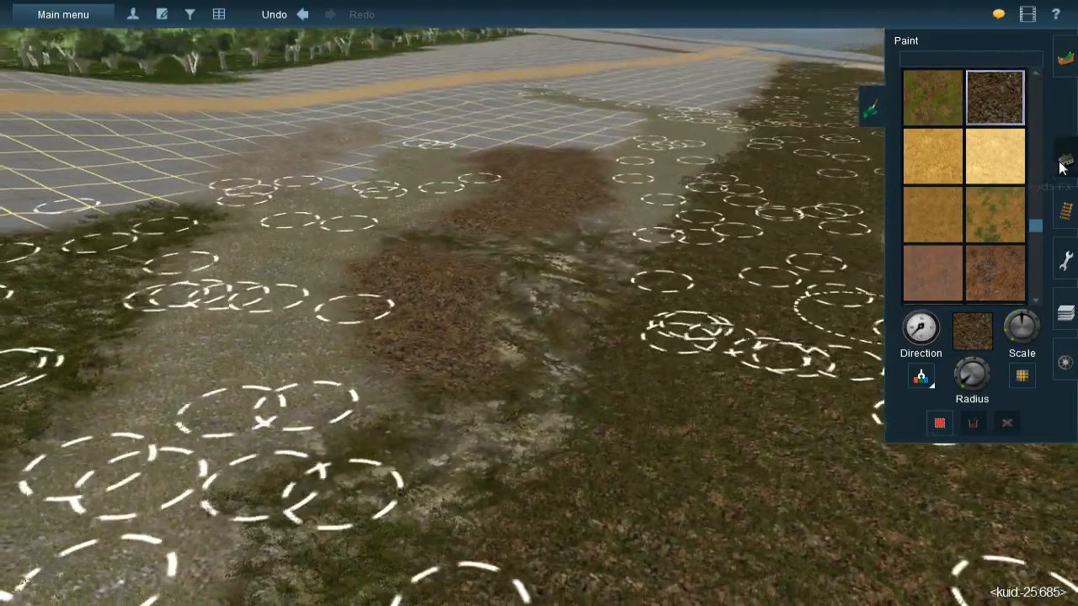
left_click(1065, 162)
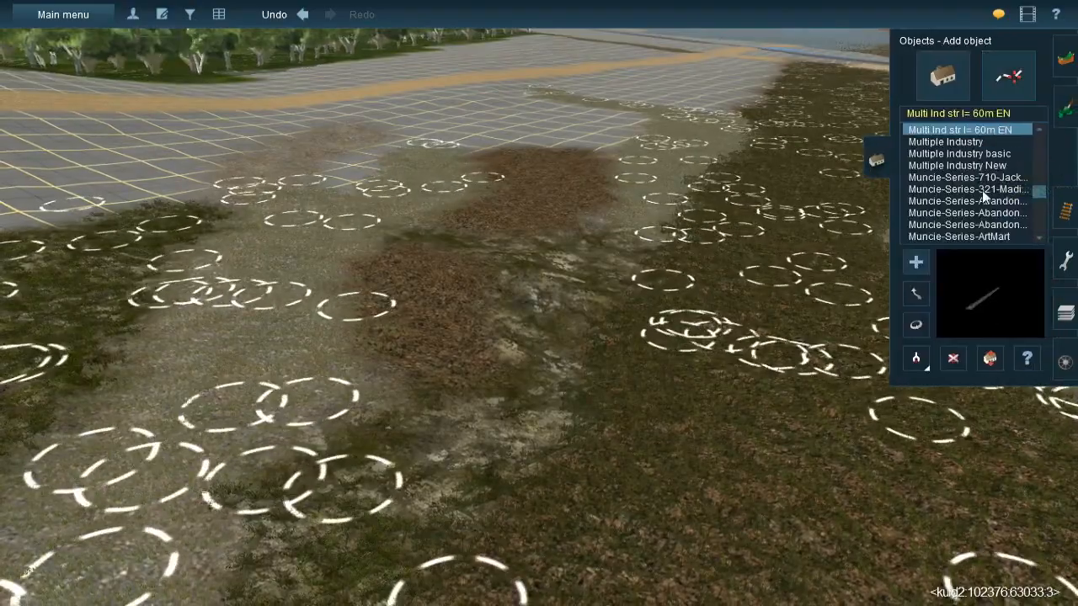
- Select the JVC@-Grass358s 20x40m spline and lay two lengths across the grassy rock gap between the brown leaf-litter patches
left_click(1011, 76)
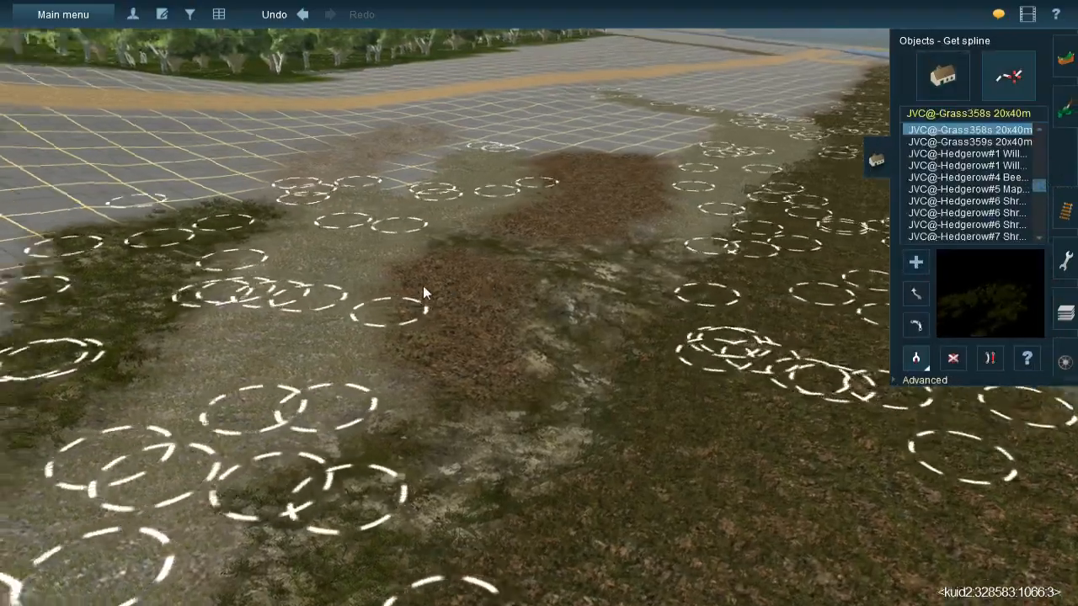
right_click_drag(423, 286, 607, 291)
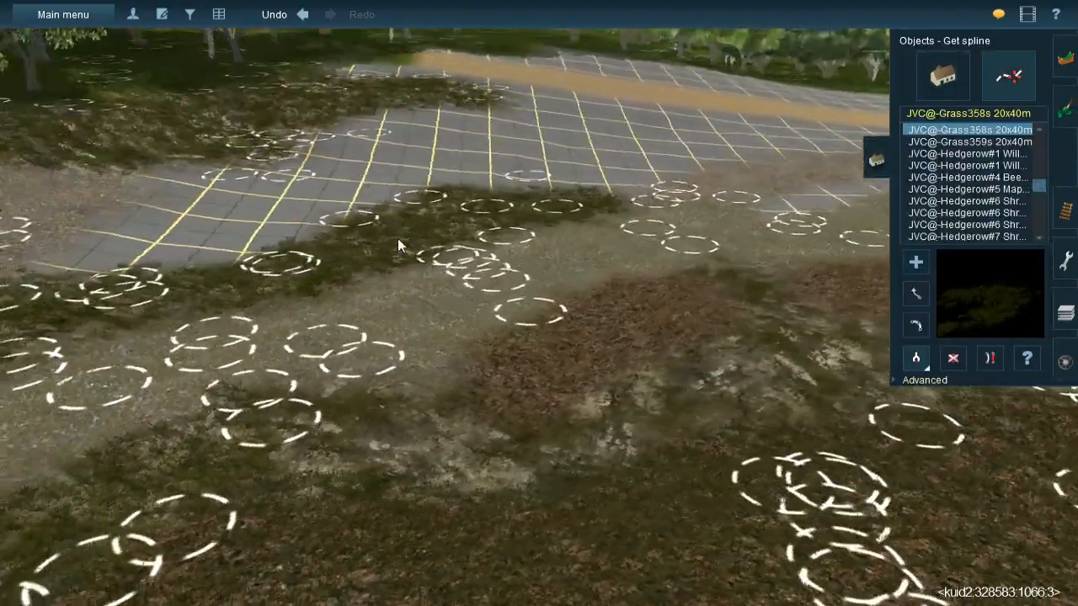
left_click(916, 263)
right_click_drag(783, 324, 457, 259)
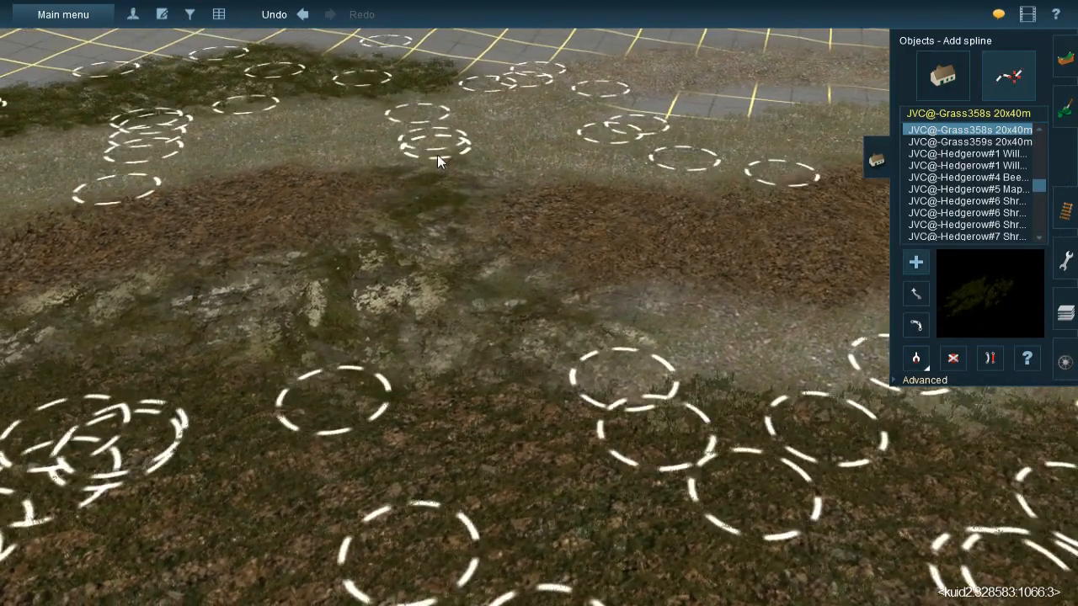
left_click(437, 154)
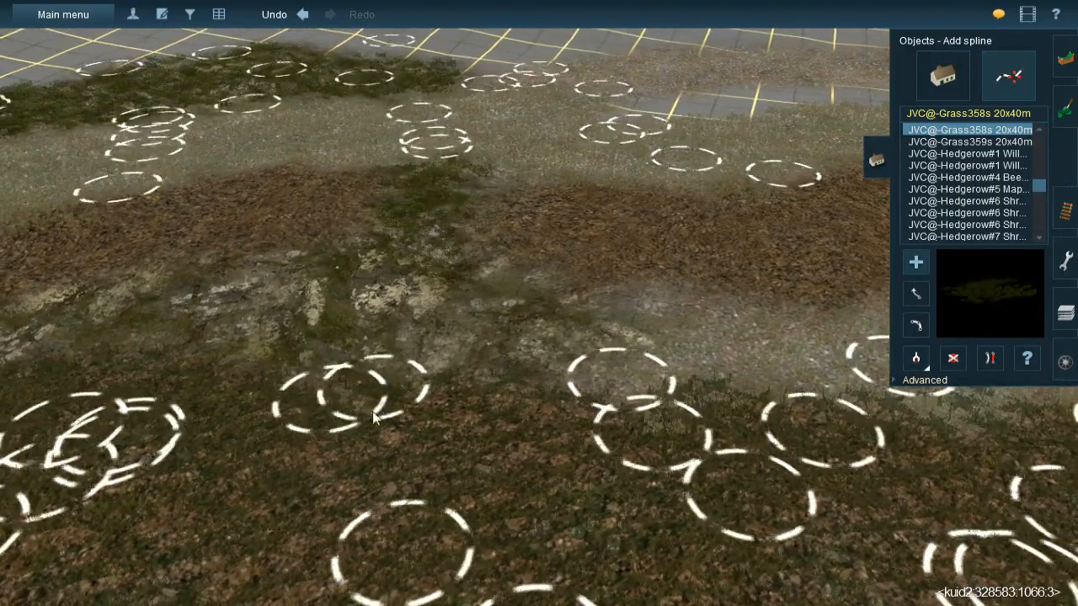
left_click(378, 448)
left_click(439, 182)
left_click(540, 542)
- Lay more JVC@-Grass358s 20x40m splines along the grassy rock strip bordering the near leaf-litter patch
left_click(179, 311)
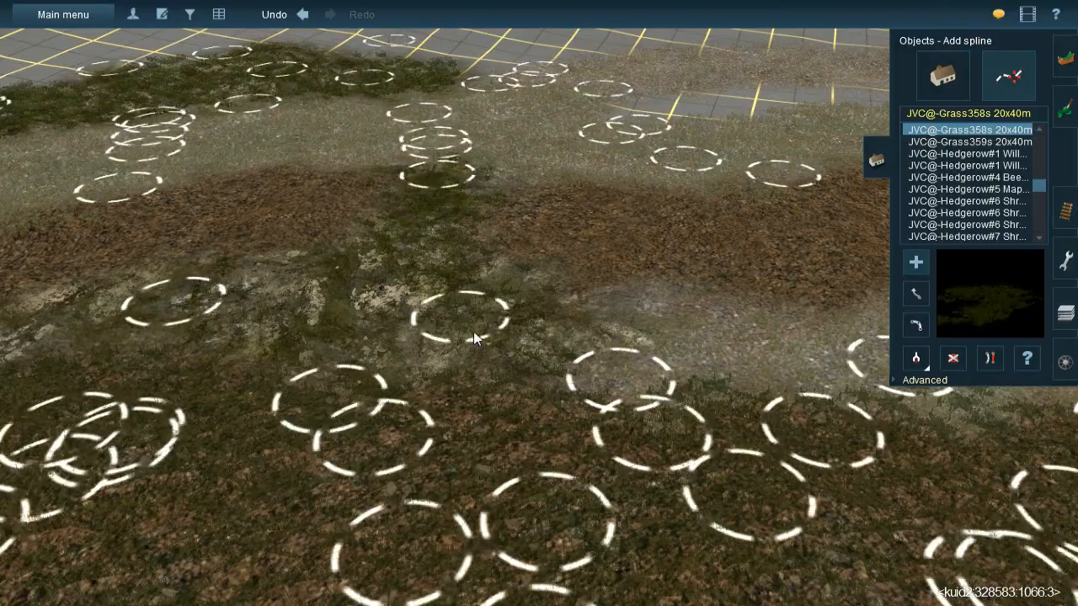
left_click(619, 390)
right_click_drag(619, 390, 462, 315)
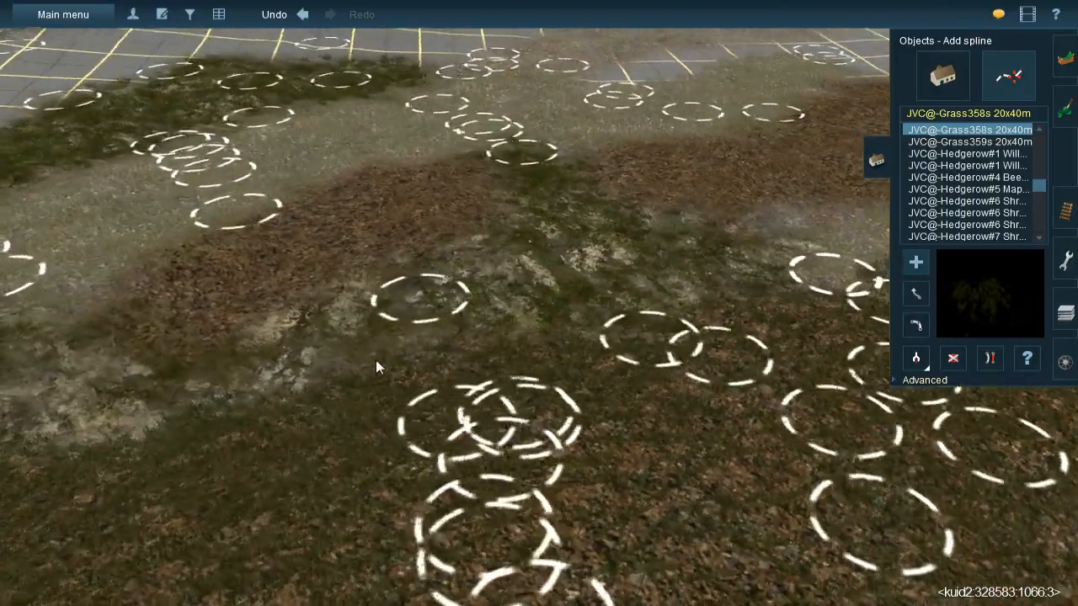
left_click(330, 367)
left_click(682, 218)
- Continue the JVC@-Grass358s 20x40m splines along the rock strip to the dark grass at the leaf-litter patch's near end
key("Left")
left_click(520, 246)
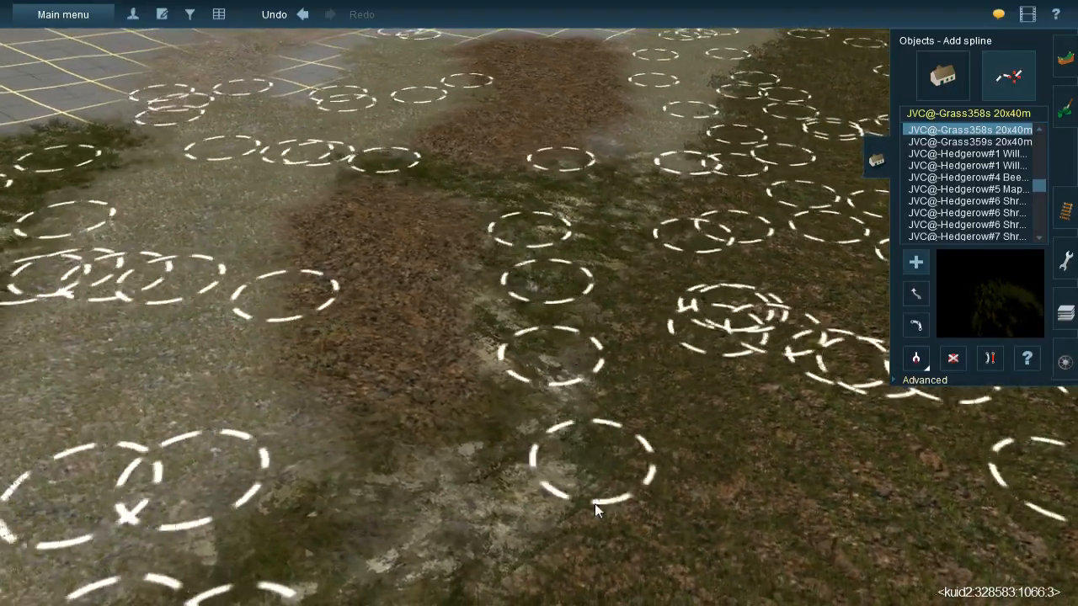
left_click(552, 544)
right_click(549, 539)
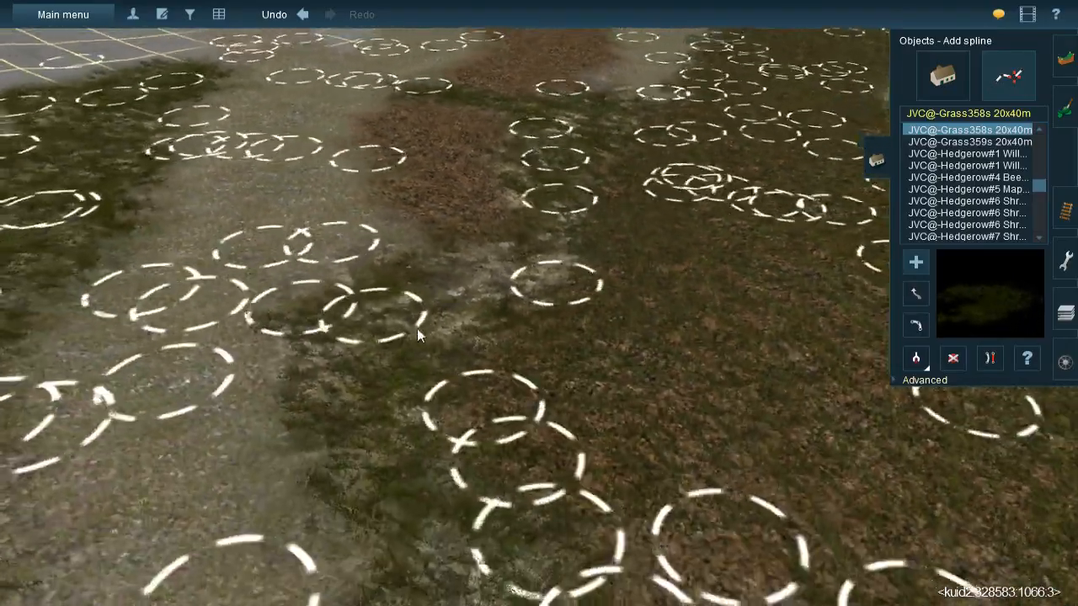
left_click(419, 317)
key("Up")
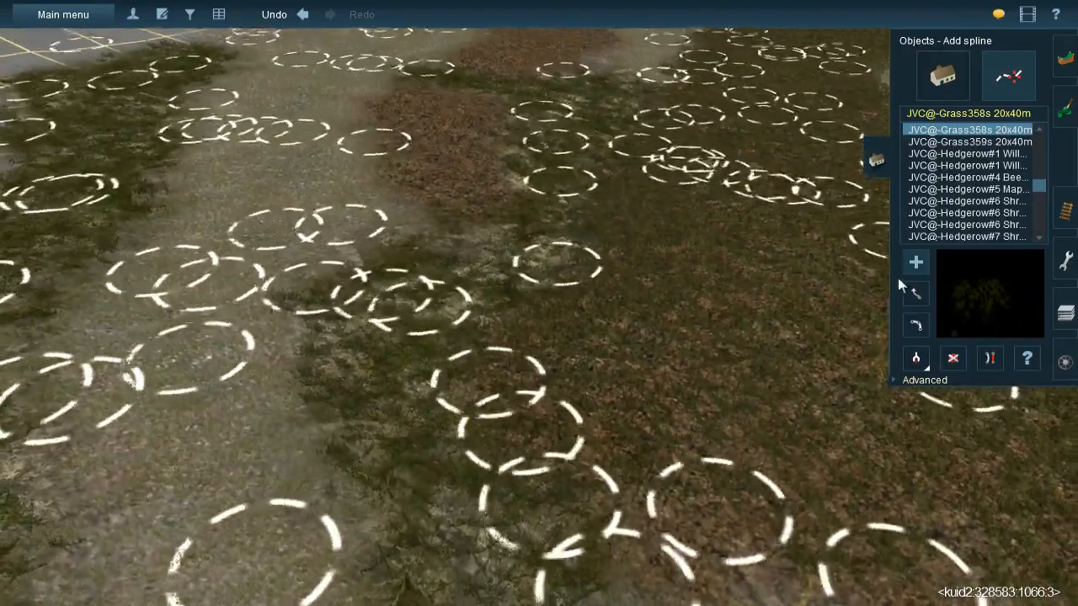
- Move the end of the newest grass spline onto the grassy rock strip
left_click(915, 294)
left_click_drag(430, 312, 470, 277)
right_click(573, 208)
key("Right")
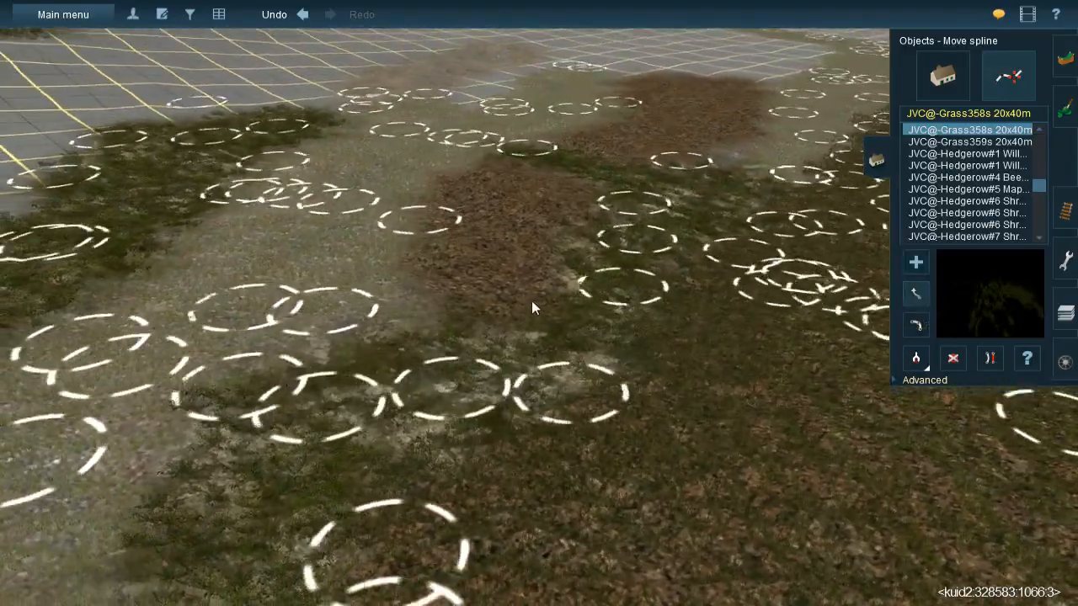
- Sample the JVC(T)Grass spline#1m-mixed type from the terrain and lay it over the near brown leaf-litter patch
key("Left")
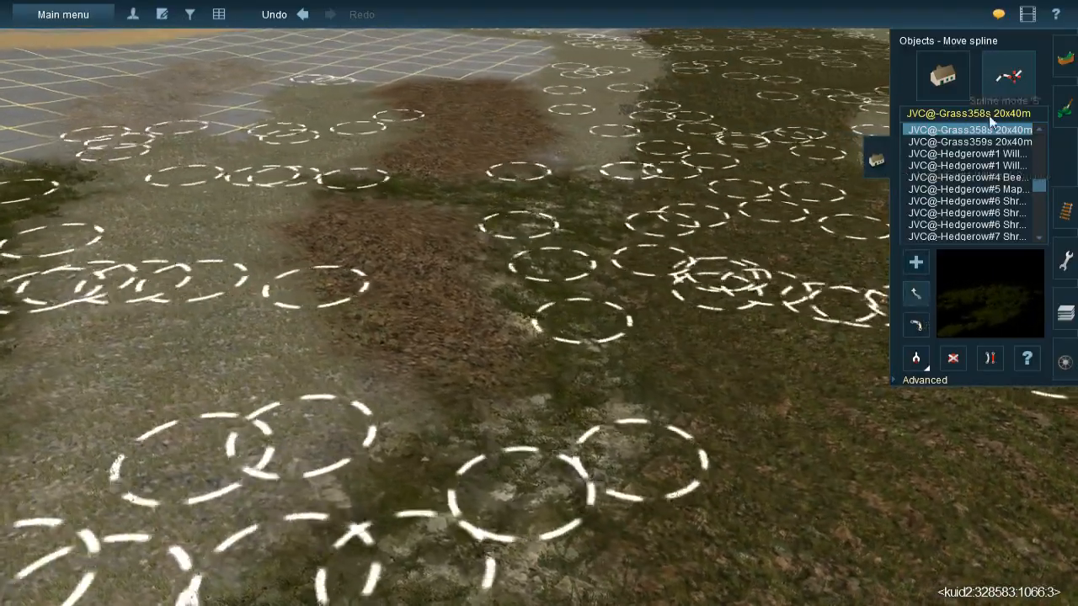
left_click(919, 358)
left_click(784, 398)
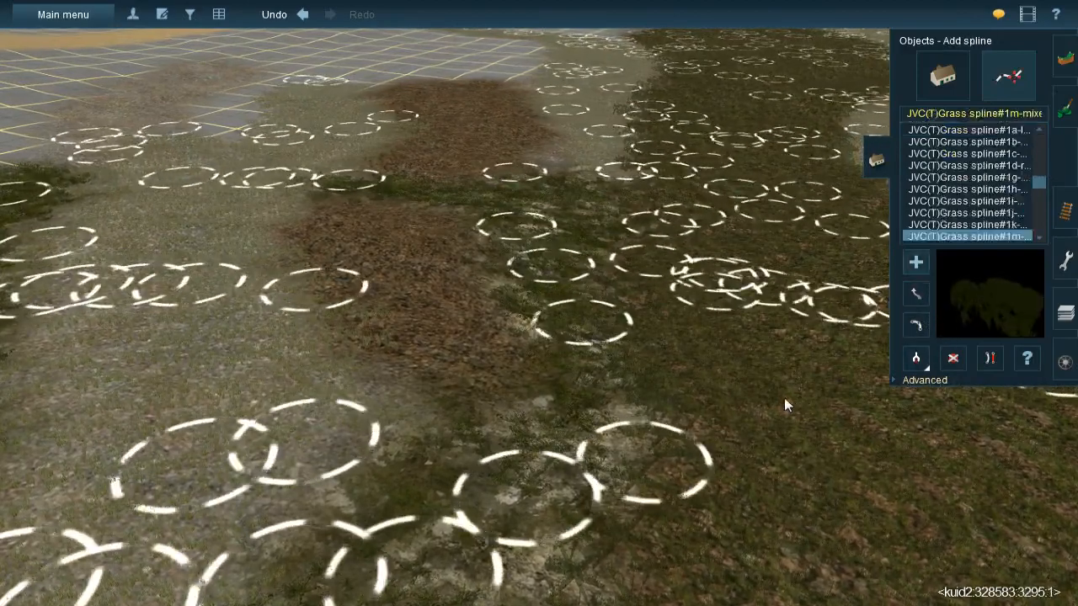
left_click(332, 197)
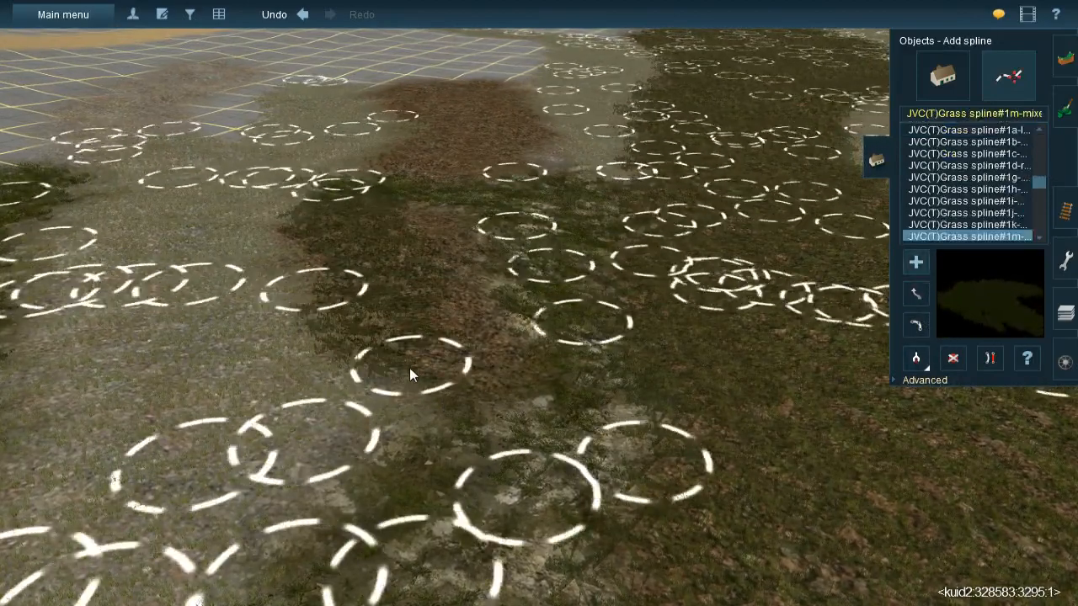
left_click(504, 397)
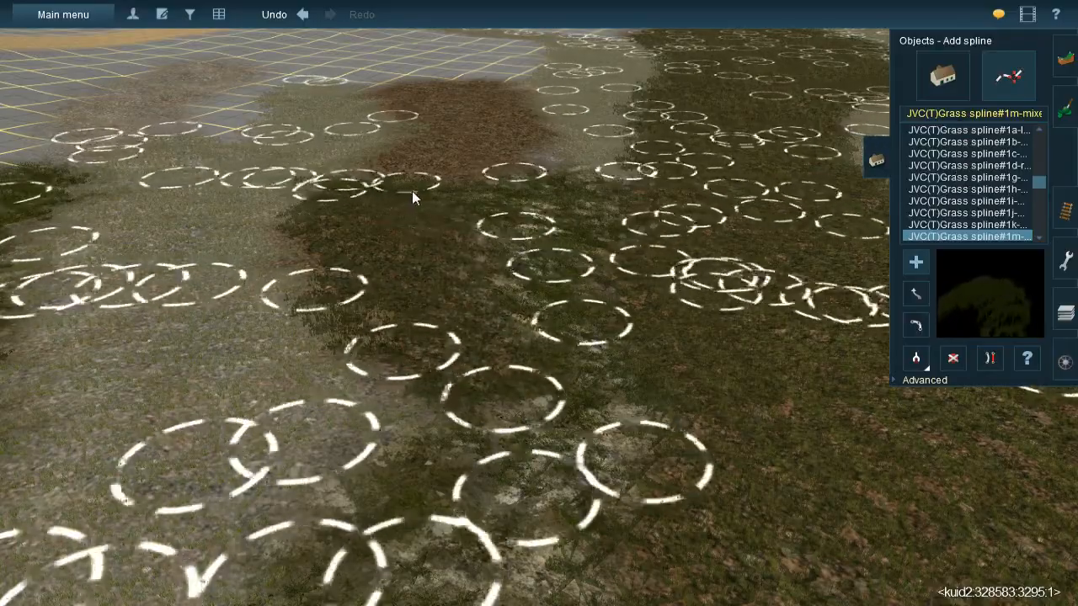
- Lay two JVC(T)Grass spline#1m lengths side by side over the far brown leaf-litter patch
right_click_drag(547, 267, 488, 134)
left_click(488, 134)
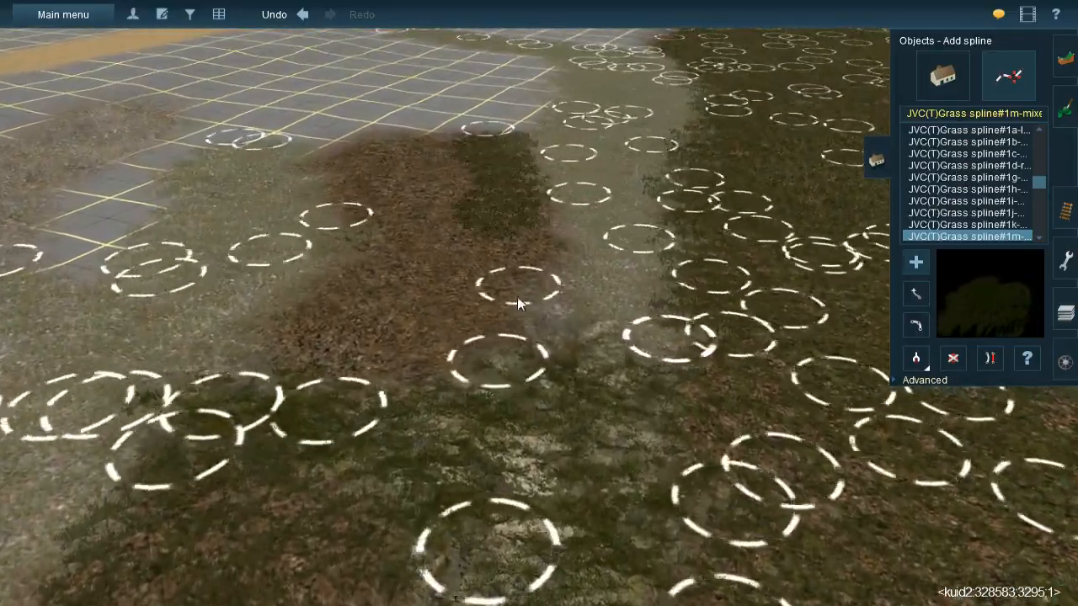
left_click(418, 135)
left_click(437, 399)
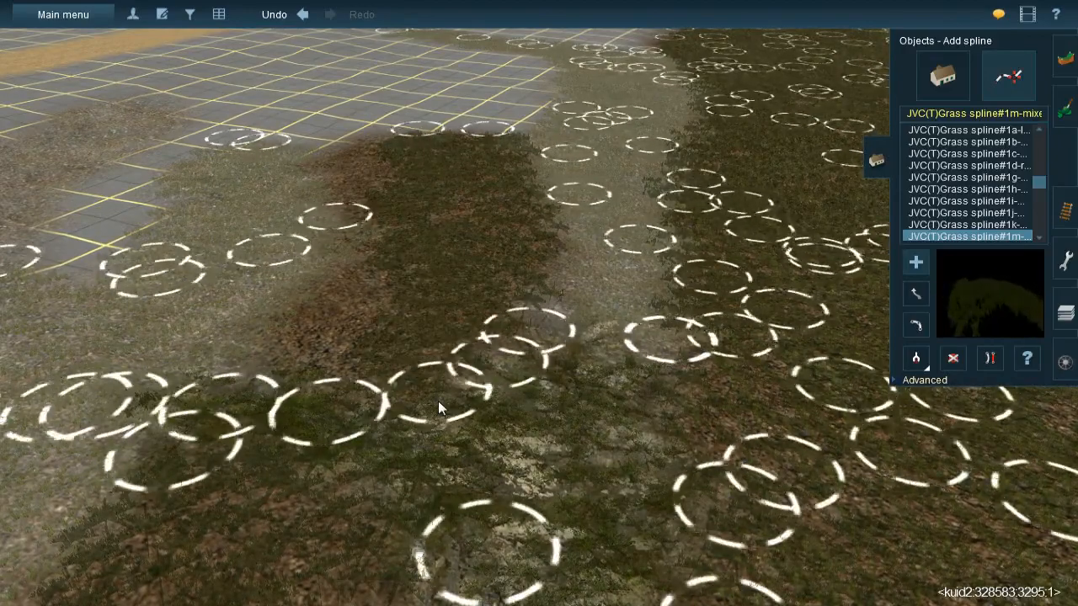
- Fill the far leaf-litter patch's remaining brown edge and centre with additional JVC(T)Grass spline#1m lengths
left_click(339, 150)
left_click(380, 229)
left_click(400, 260)
left_click(300, 378)
left_click_drag(292, 386, 282, 395)
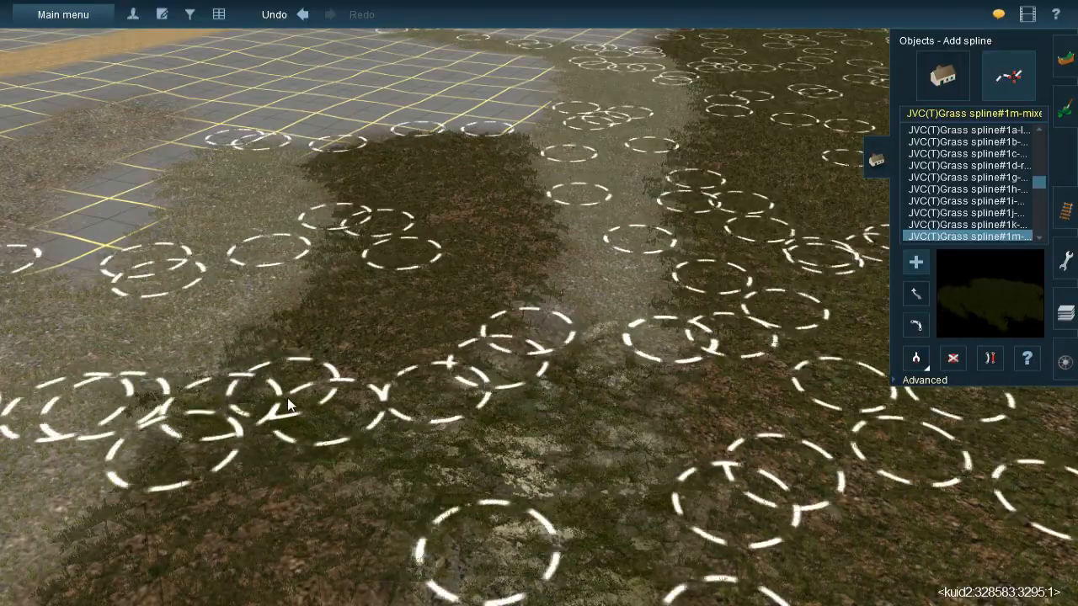
left_click(450, 183)
left_click(488, 283)
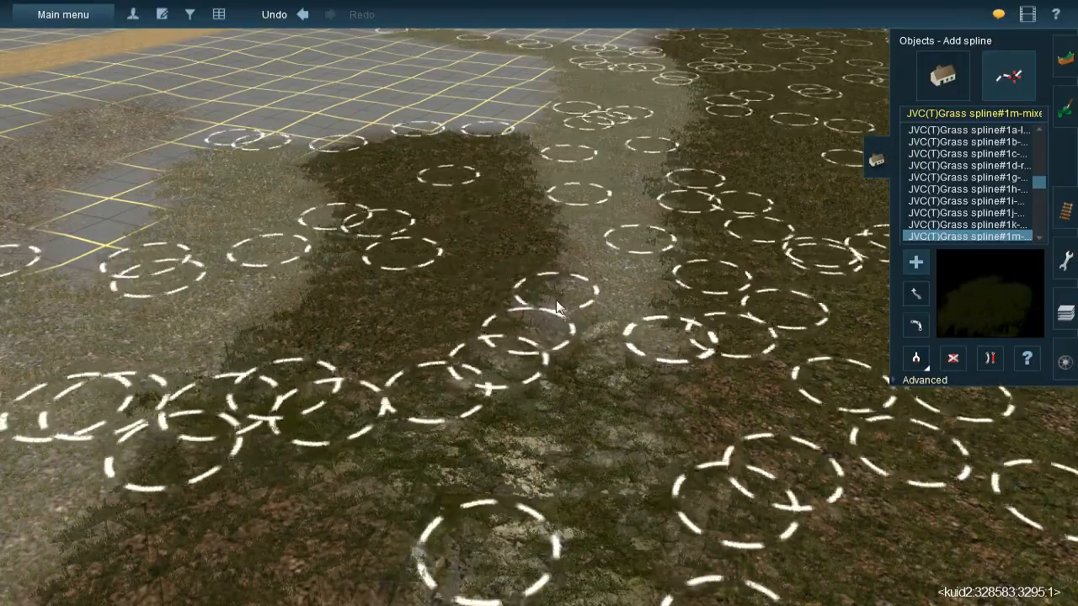
- Inspect the splined ground and the clearing up to the forest edge for areas still lacking grass
key("Right")
key("Down")
key("Right")
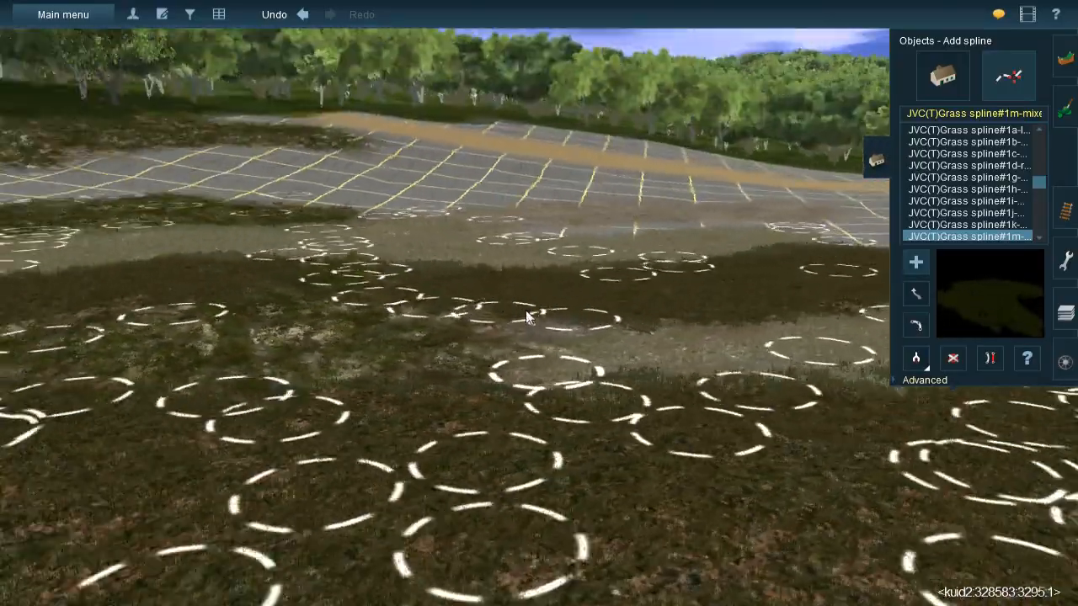
right_click(532, 273)
key("Right")
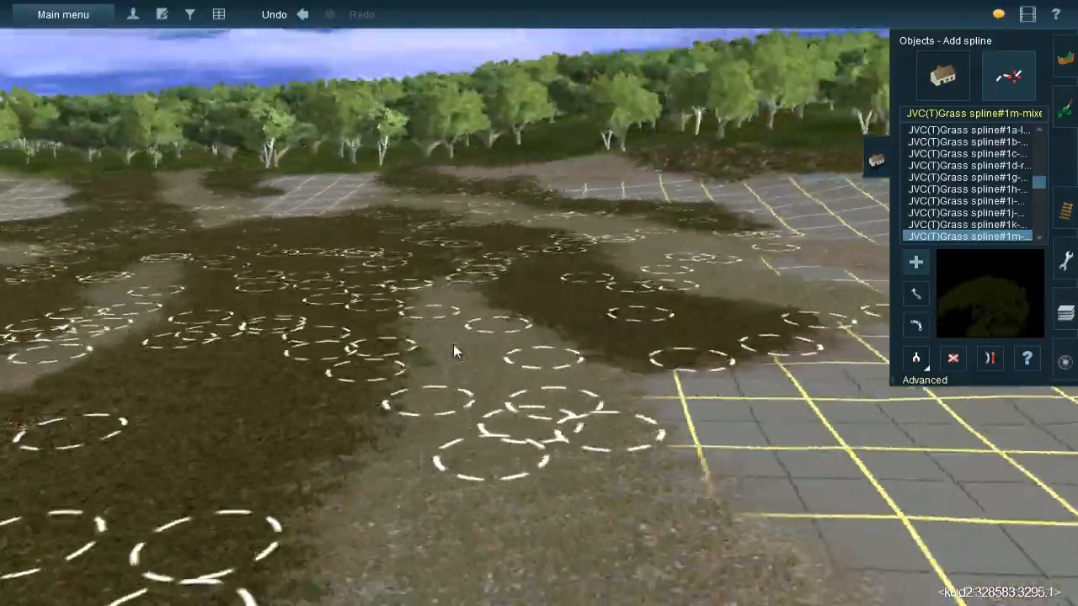
right_click(453, 364)
key("Up")
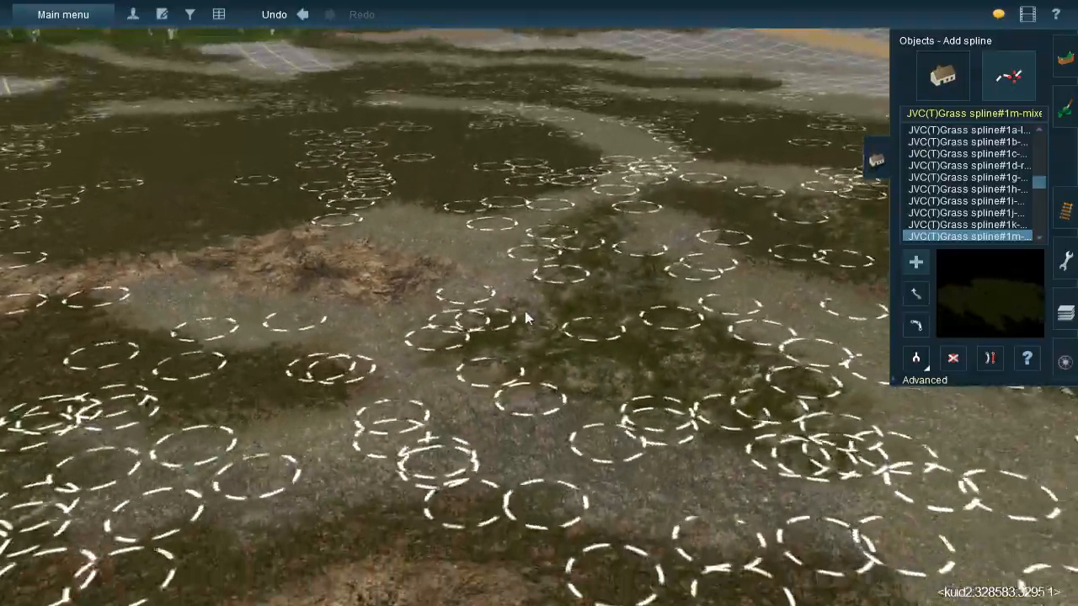
key("Down")
right_click(529, 223)
key("Up")
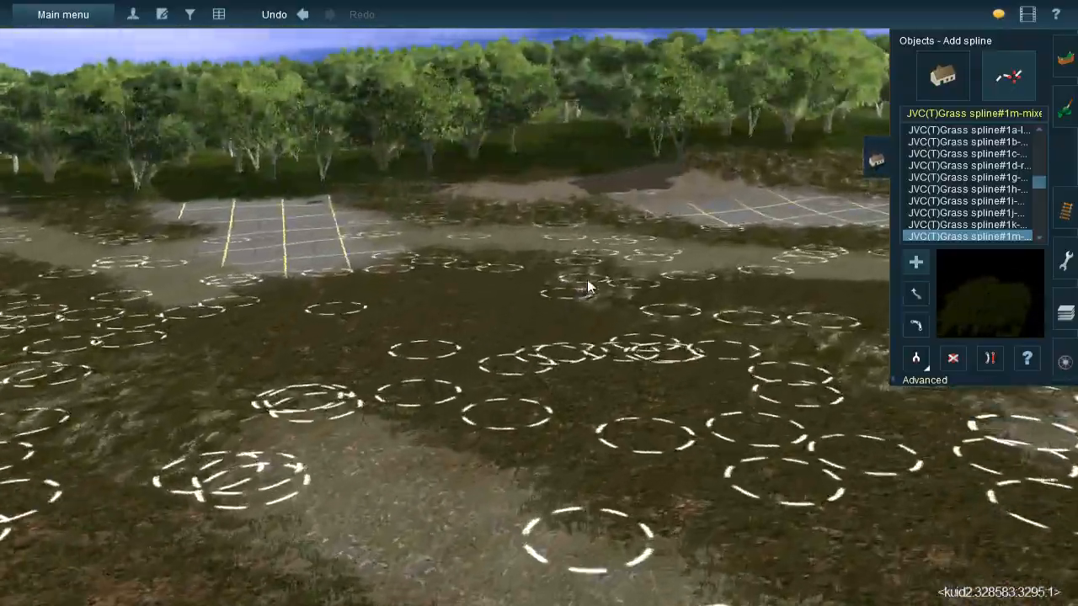
- Sample JVC@-Grass358s 20x40m, try a length over the edge of the gravel patch near the trees, and undo it
left_click(916, 325)
left_click(604, 315)
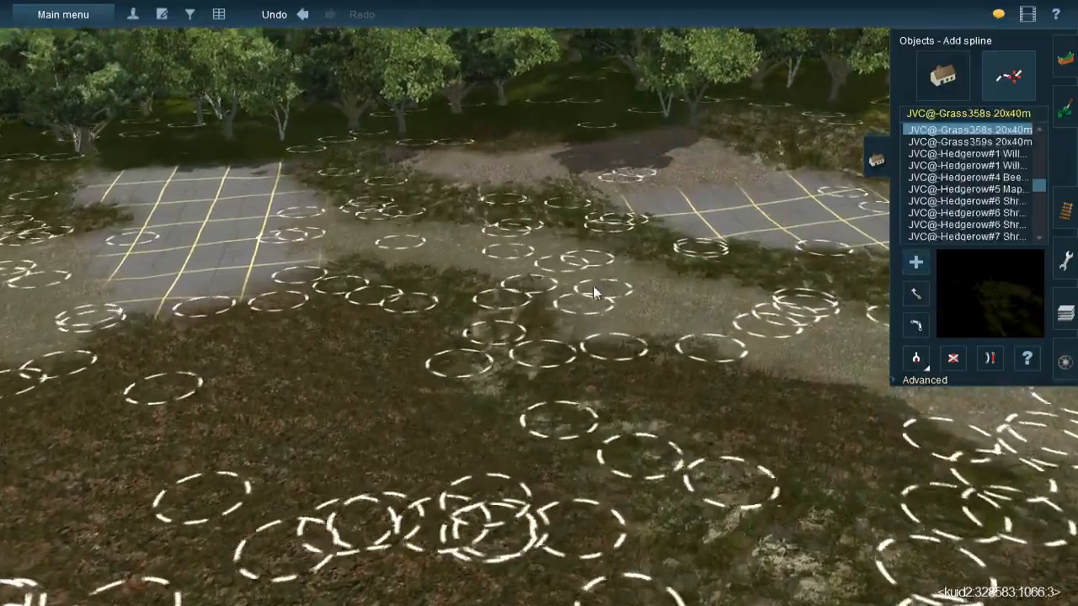
key("Left")
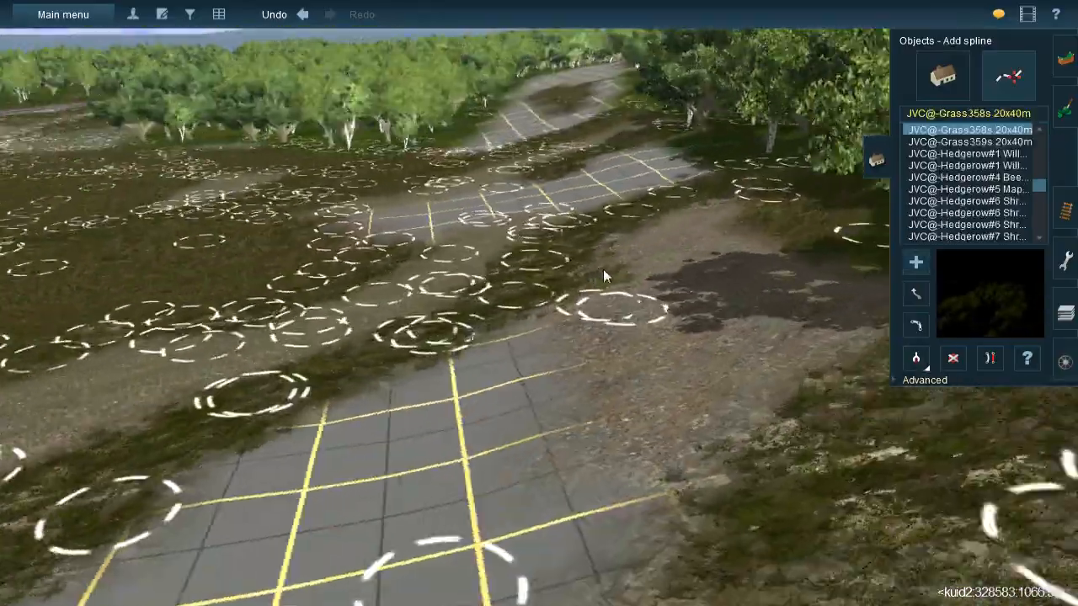
right_click(601, 271)
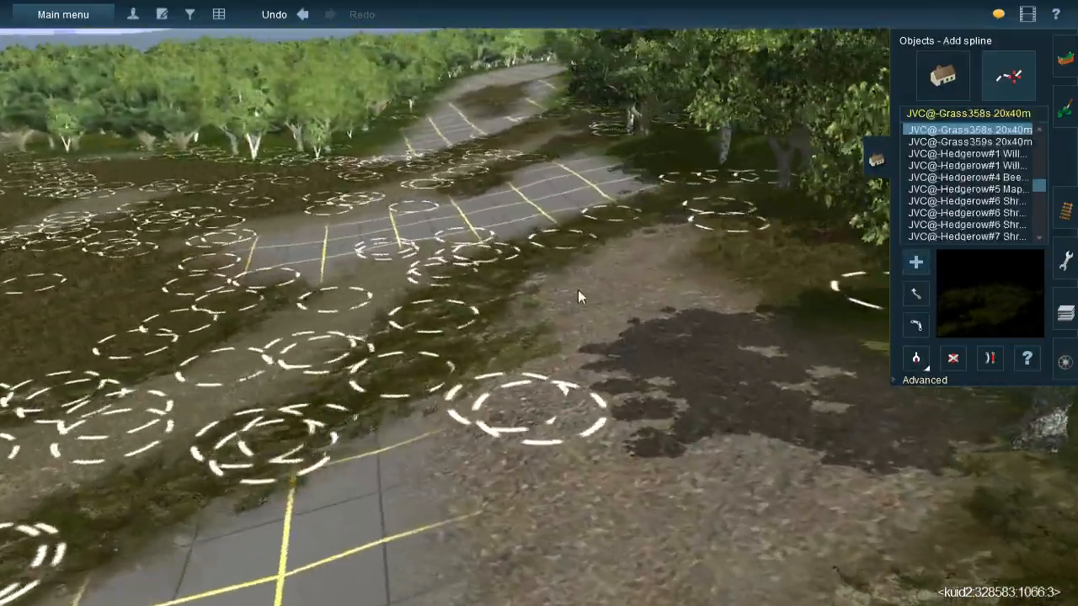
key("Left")
key("Up")
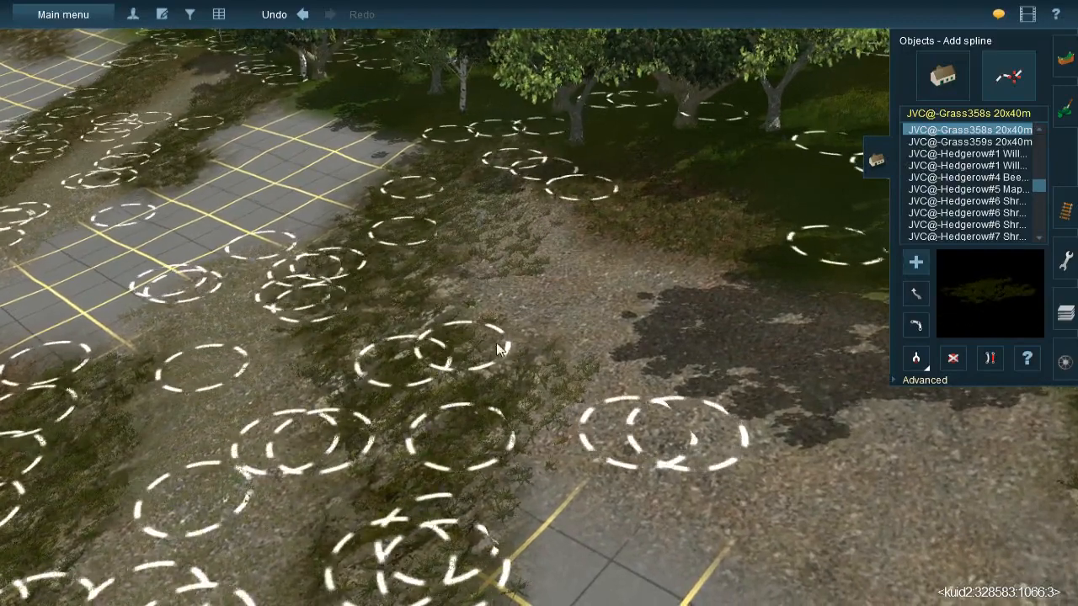
key("ctrl+z")
- Sample the JVC(TBL)Grass spline#1g type from the gravel path and lay two lengths over the gravel patch by the trees
left_click(916, 358)
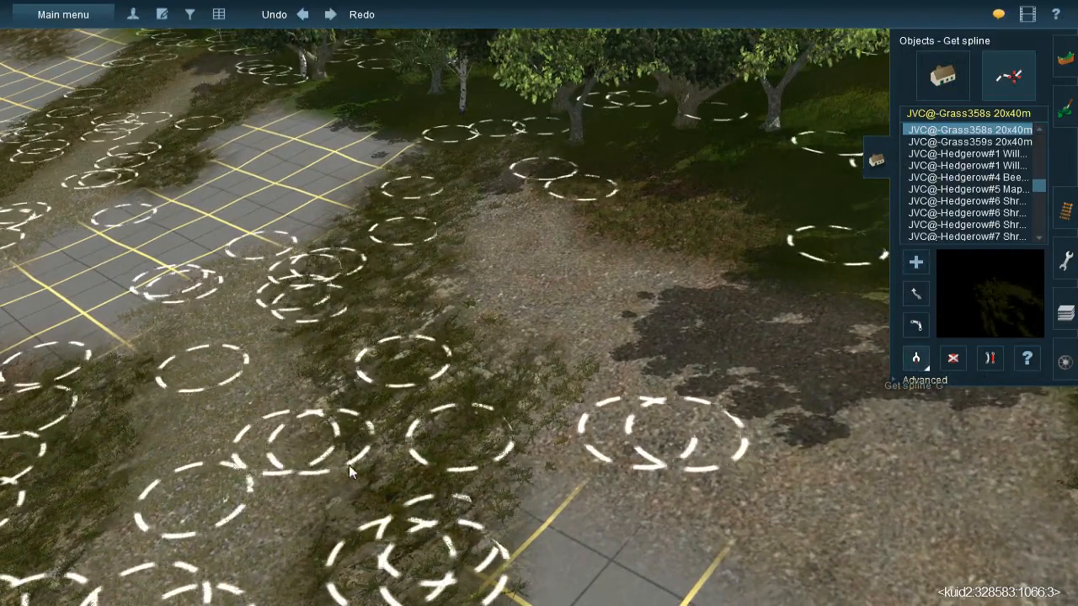
left_click(193, 483)
left_click(511, 175)
left_click(496, 360)
left_click(565, 195)
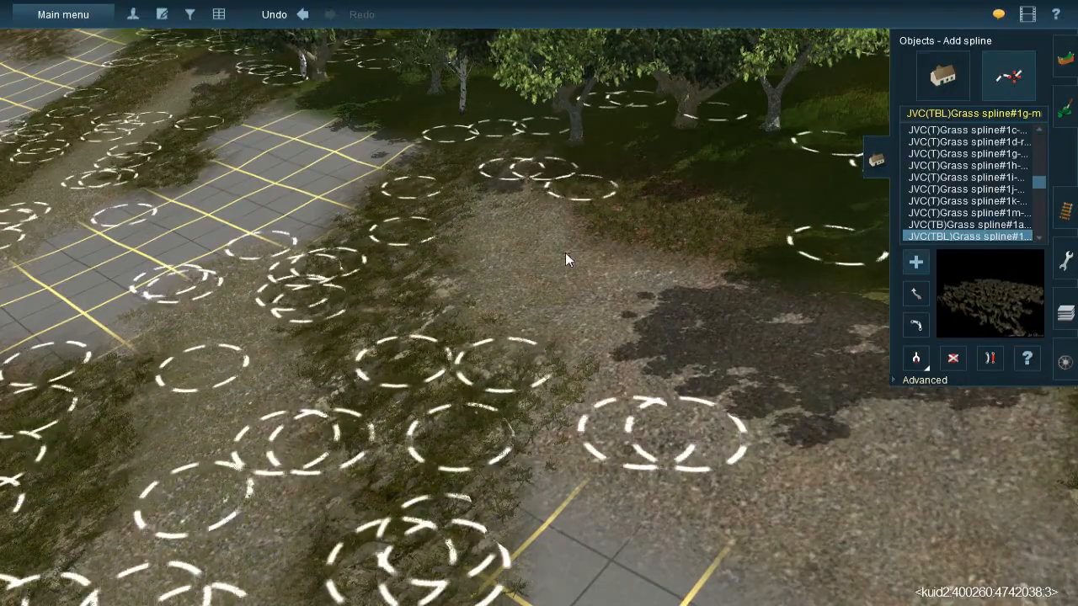
left_click(626, 410)
- Lay further JVC(TBL)Grass spline#1g lengths across the shaded part of the gravel patch toward the bare grid
right_click(680, 350)
key("Left")
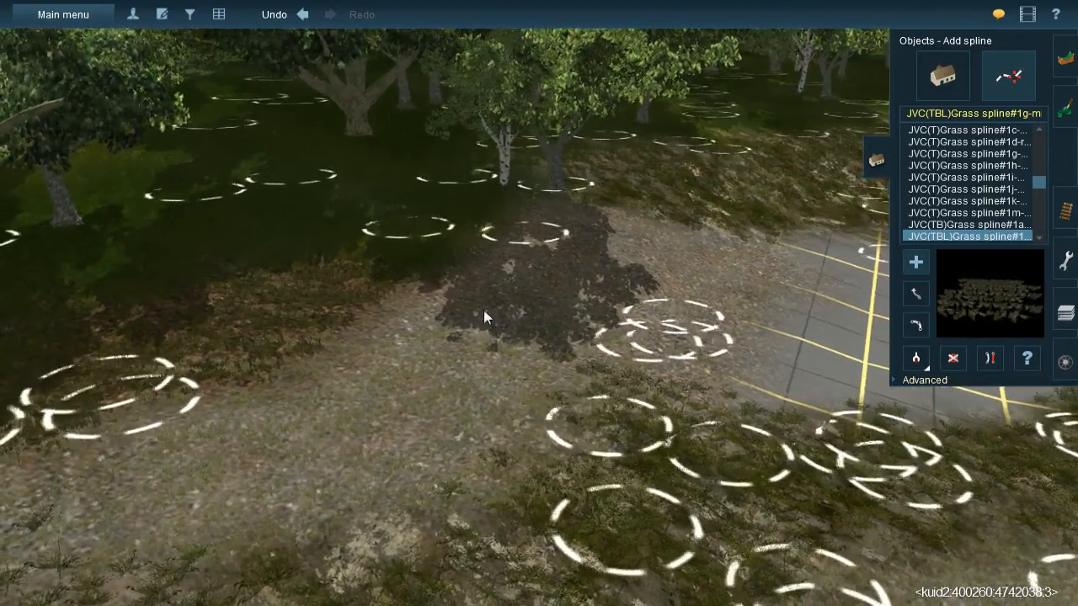
left_click(423, 382)
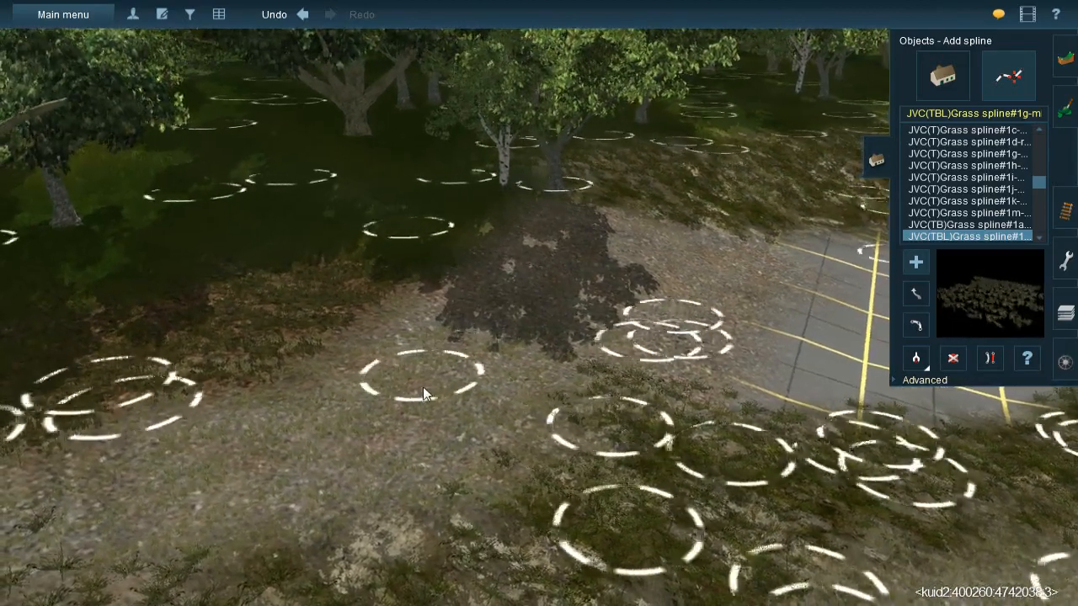
left_click(627, 208)
left_click(617, 370)
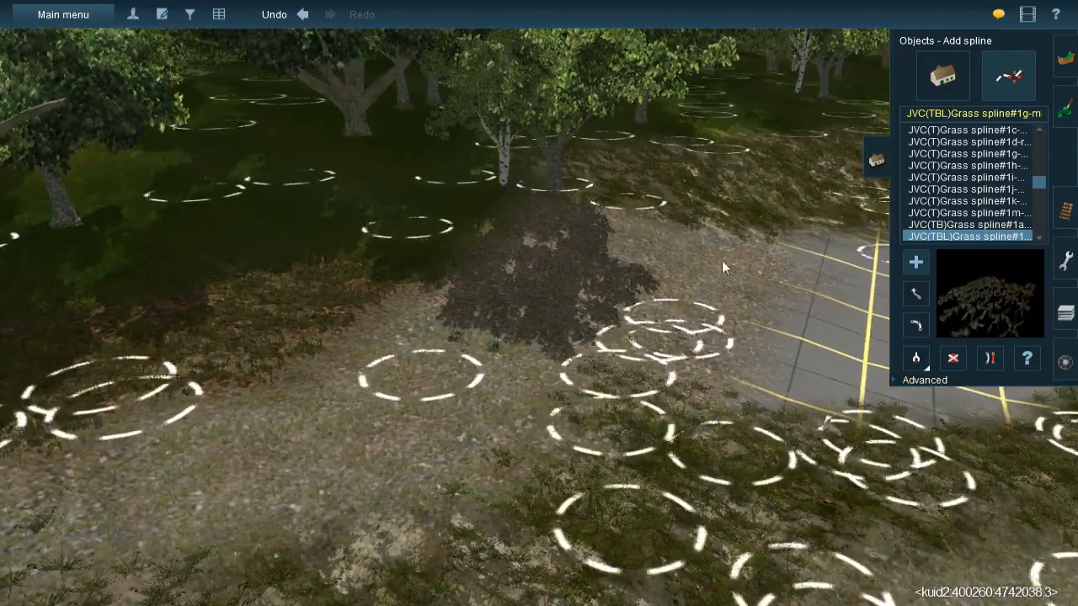
left_click(746, 235)
left_click(644, 397)
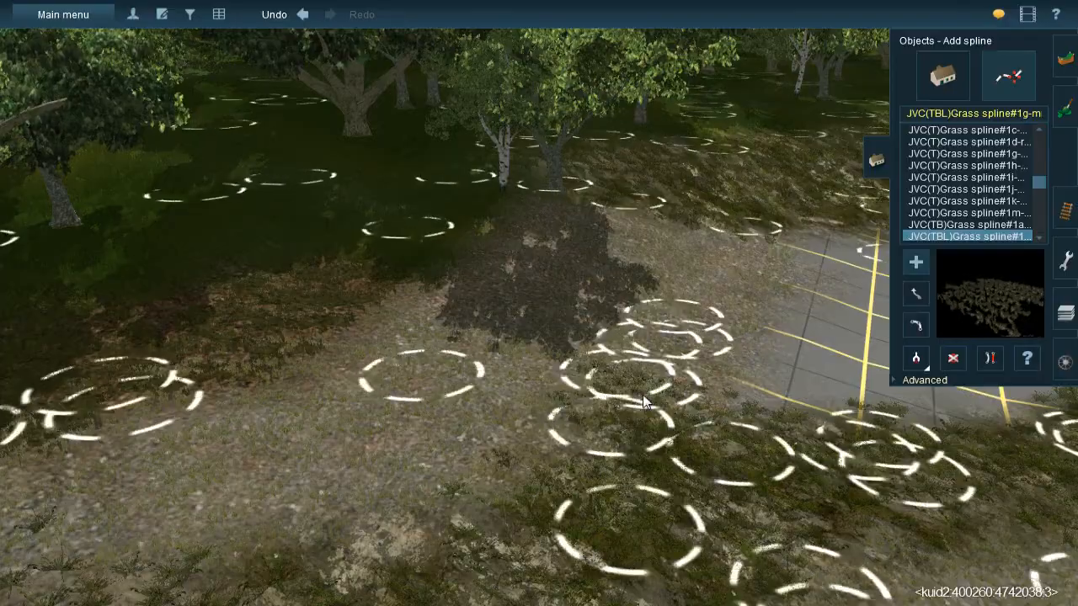
- Switch to ground texture painting at the bare gridded strip between the gravel patch and the sandy track
right_click(644, 404)
key("Left")
key("Down")
scroll(511, 343, "down", 2)
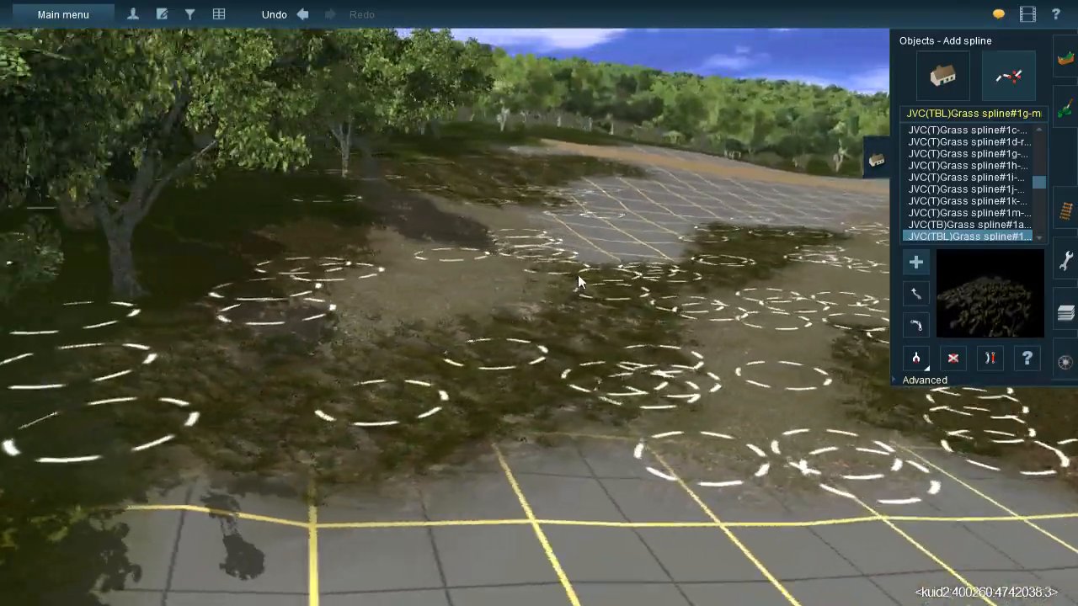
right_click(581, 275)
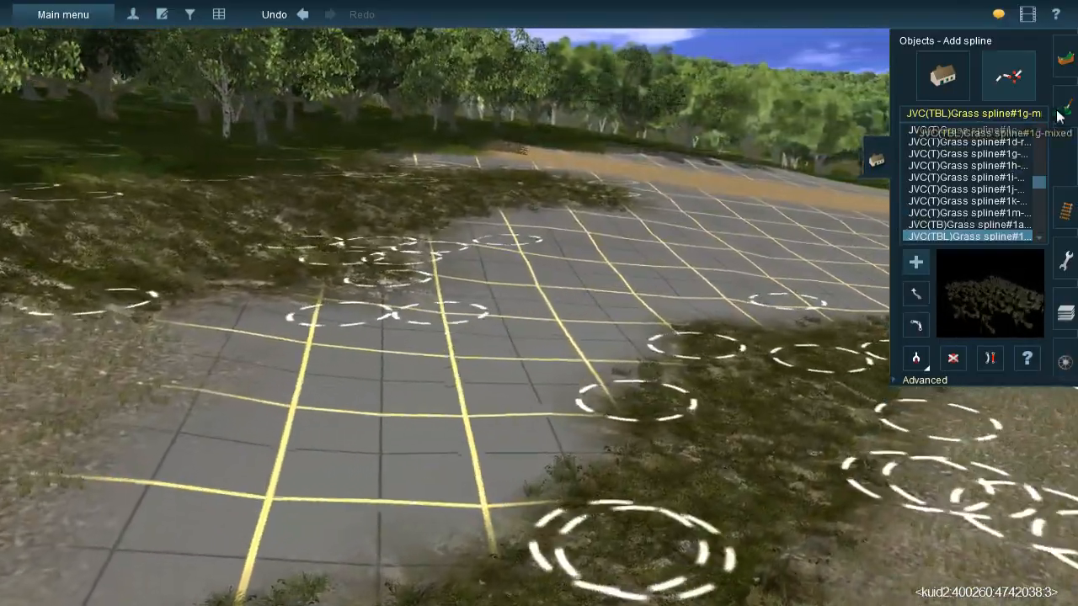
left_click(1061, 112)
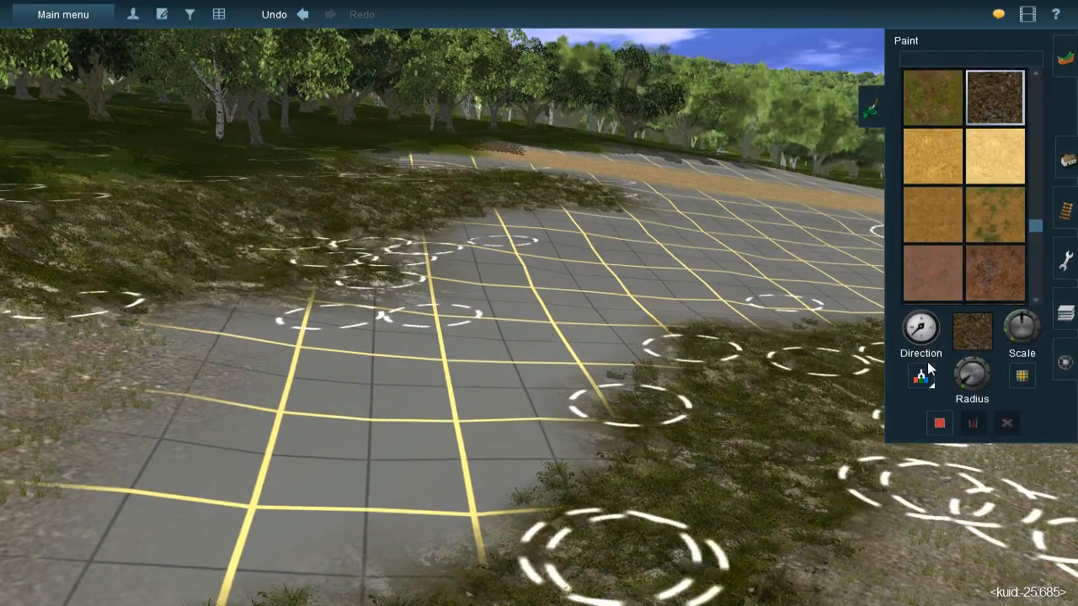
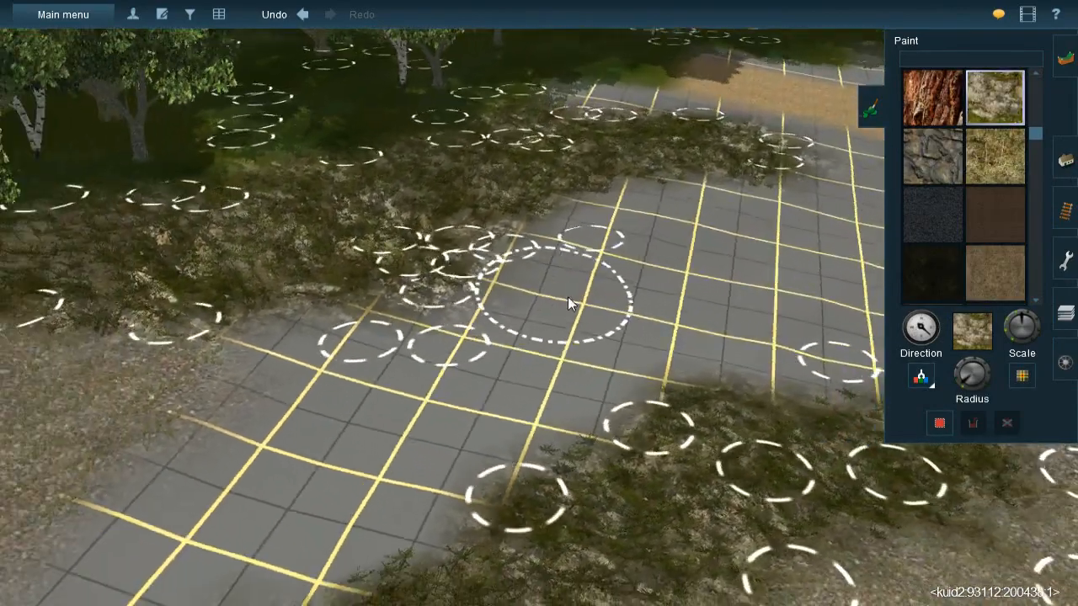
- Sample the mossy rock texture and paint it over the bare grid along the edge of the grassed rock ground
key("Left")
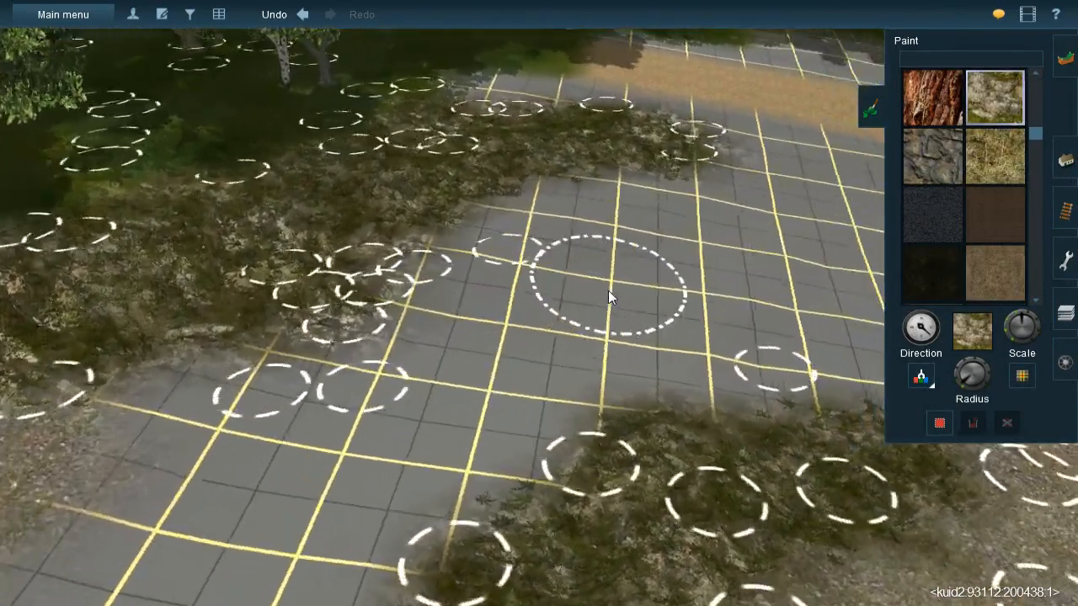
key("Down")
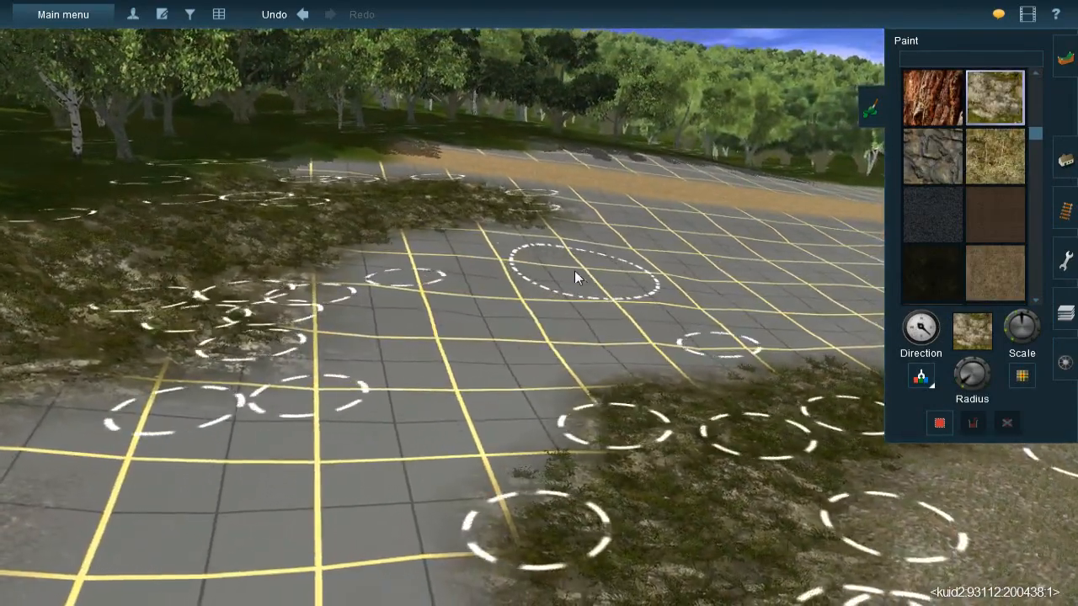
key("Up")
key("bracketleft")
mouse_move(583, 208)
left_mouse_down()
mouse_move(609, 195)
mouse_move(565, 187)
mouse_move(577, 240)
mouse_move(512, 262)
mouse_move(515, 248)
mouse_move(461, 305)
left_mouse_up()
mouse_move(419, 346)
left_mouse_down()
mouse_move(322, 395)
mouse_move(147, 429)
mouse_move(349, 348)
mouse_move(177, 436)
left_mouse_up()
right_click(177, 436)
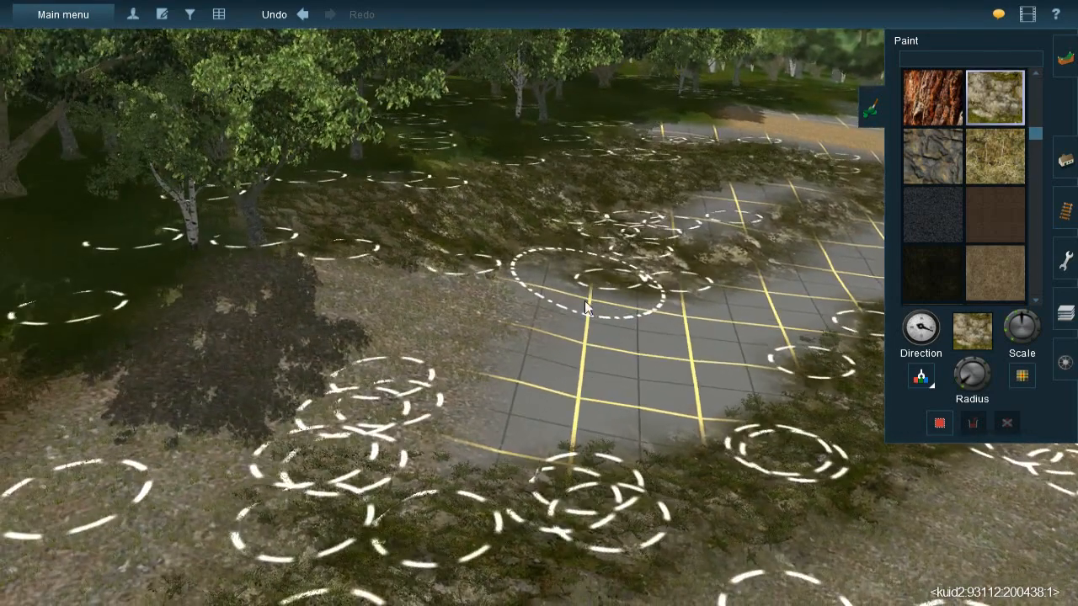
left_click_drag(588, 285, 558, 279)
right_click(572, 400)
- Continue the mossy rock texture over the bare grid beside the sandy track, turning the texture direction
key("Right")
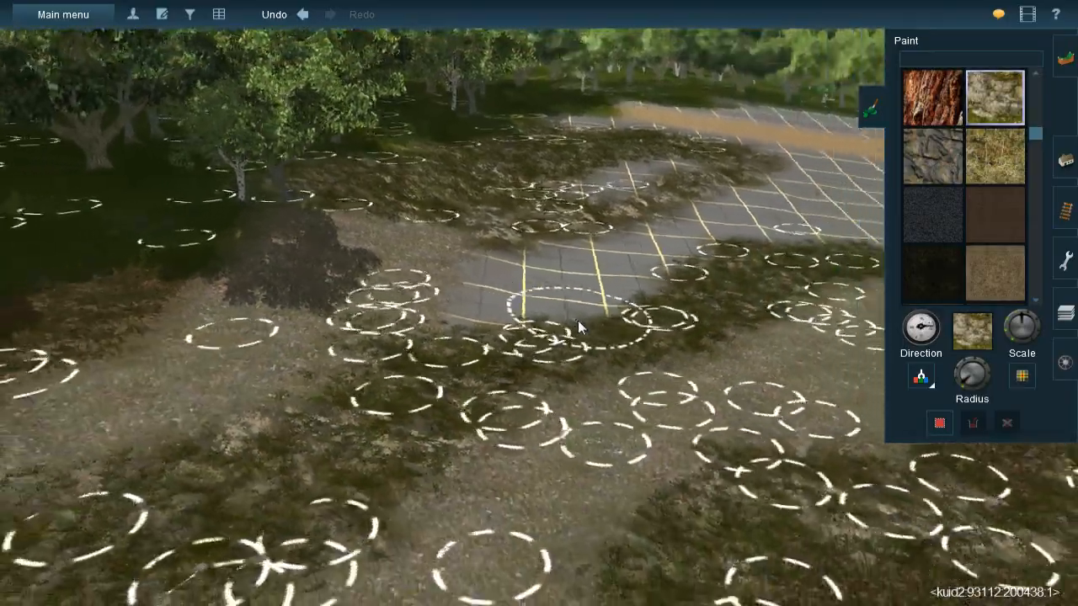
key("Down")
key("Up")
right_click(565, 246)
scroll(618, 236, "up", 5)
right_click(685, 307)
key("Left")
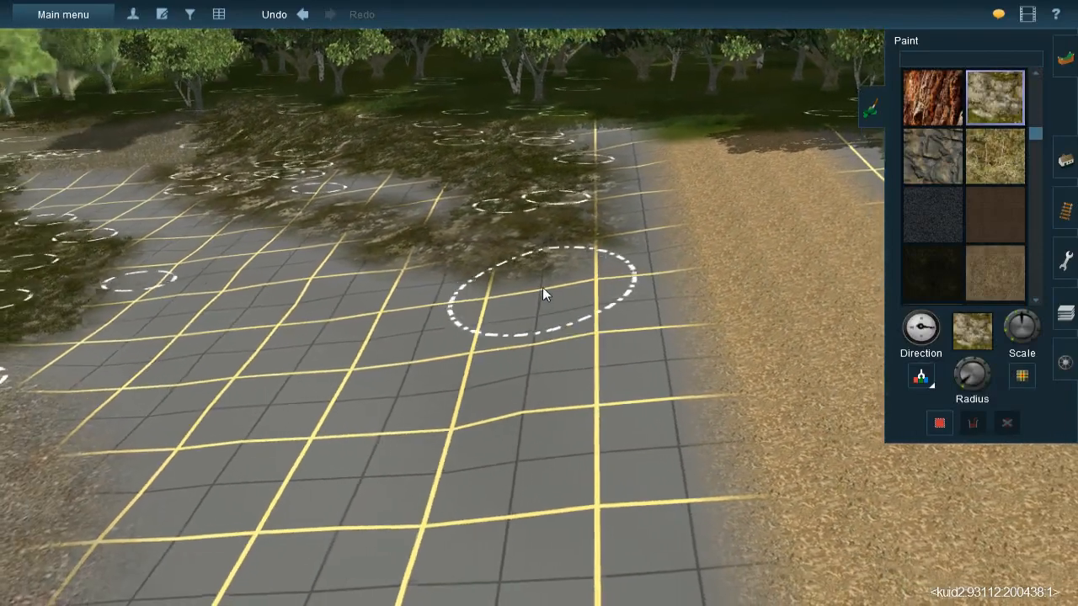
key("bracketright")
mouse_move(565, 292)
left_mouse_down()
mouse_move(572, 243)
mouse_move(568, 375)
mouse_move(541, 290)
mouse_move(552, 363)
left_mouse_up()
key("Left")
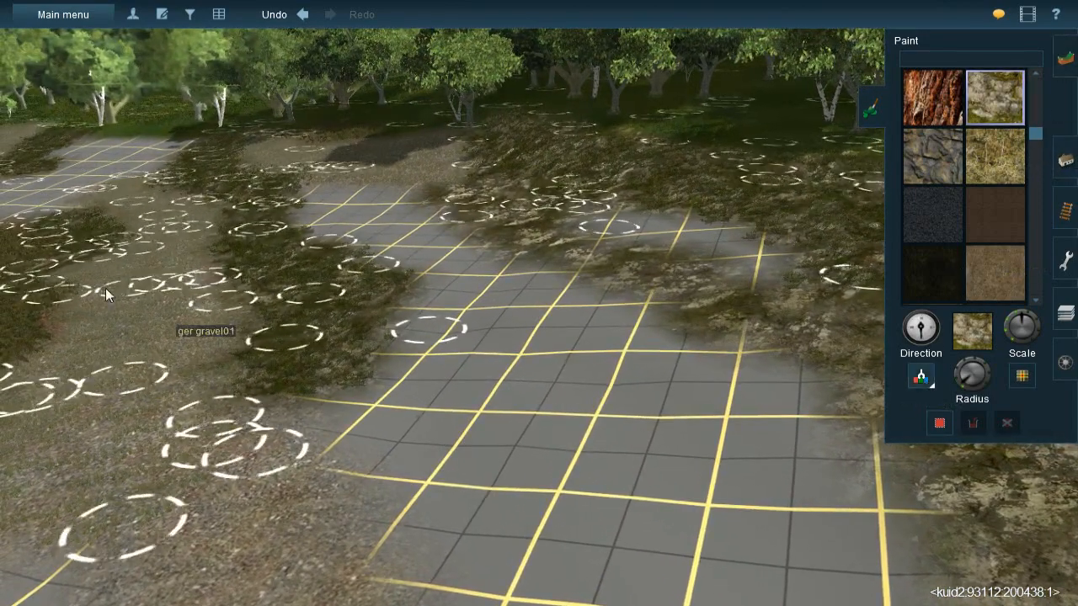
- Sample the dark brown leaf-litter texture and paint a patch of it within the mossy rock ground near the forest
left_click(30, 248)
key("Right")
right_click(648, 251)
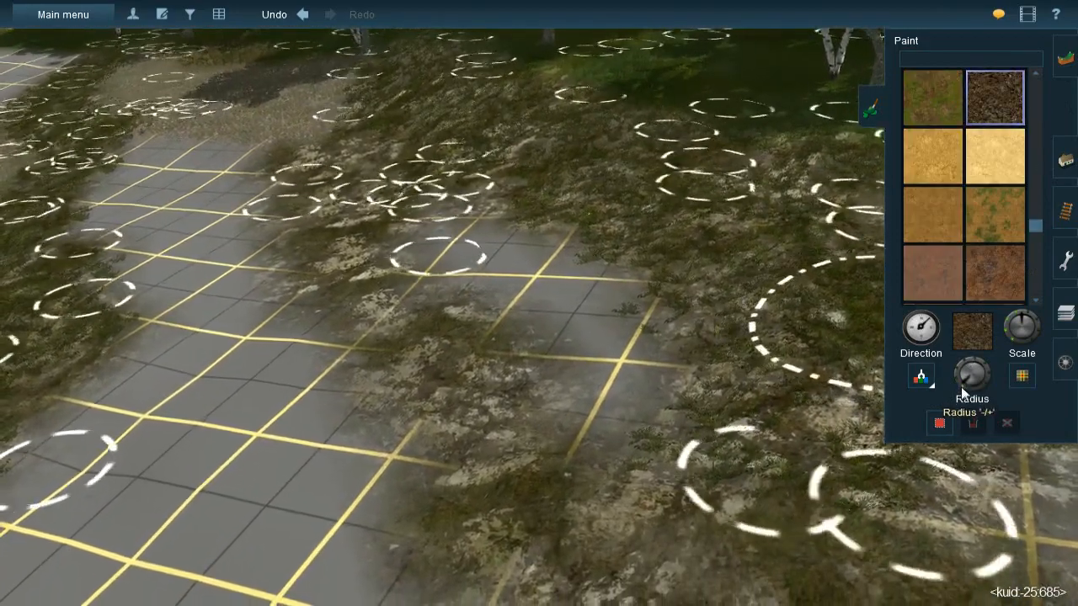
mouse_move(471, 245)
left_mouse_down()
mouse_move(446, 227)
mouse_move(454, 214)
mouse_move(467, 260)
mouse_move(545, 266)
mouse_move(609, 357)
mouse_move(601, 381)
mouse_move(587, 344)
mouse_move(537, 292)
mouse_move(475, 268)
mouse_move(459, 279)
mouse_move(486, 295)
left_mouse_up()
mouse_move(486, 295)
right_mouse_down()
mouse_move(424, 316)
mouse_move(516, 279)
mouse_move(485, 295)
right_mouse_up()
- Sample the mossy rock texture again and paint it over the end of the bare grid next to the gravel patch
key("Left")
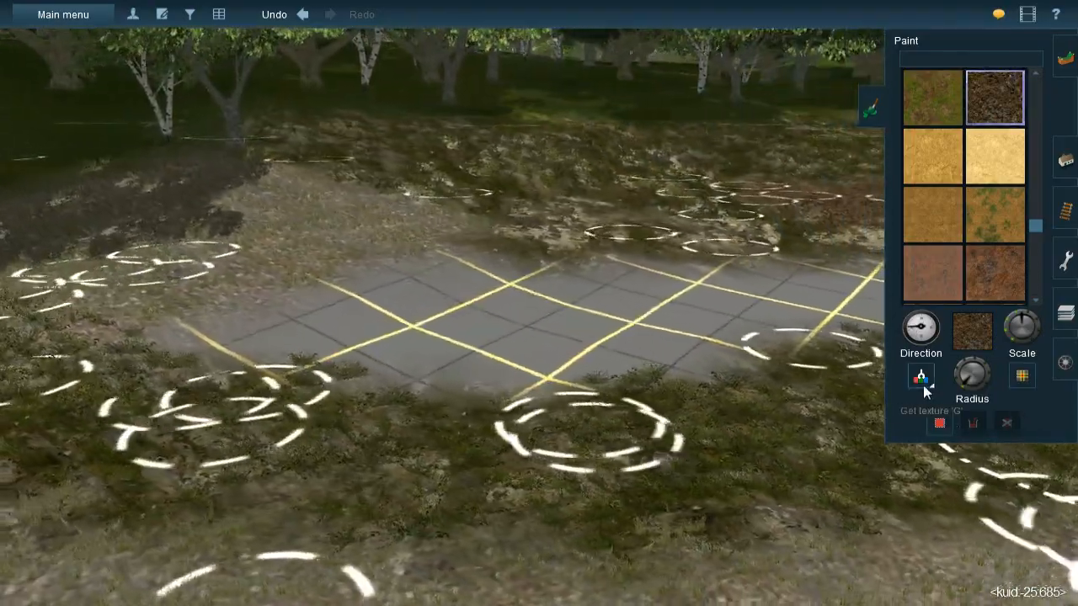
left_click(924, 389)
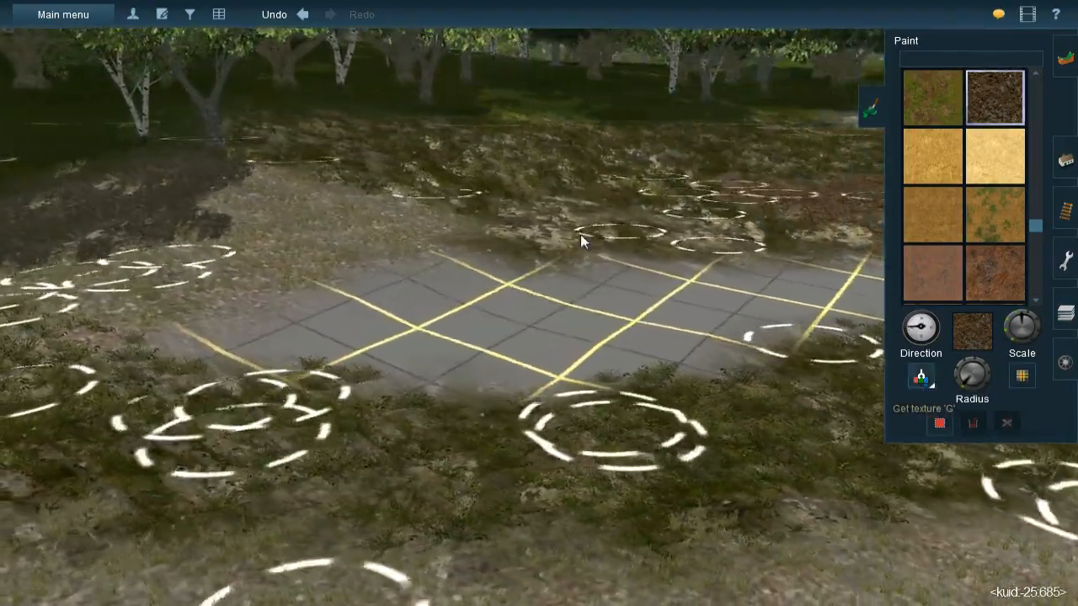
left_click(543, 244)
right_click_drag(472, 291, 507, 291)
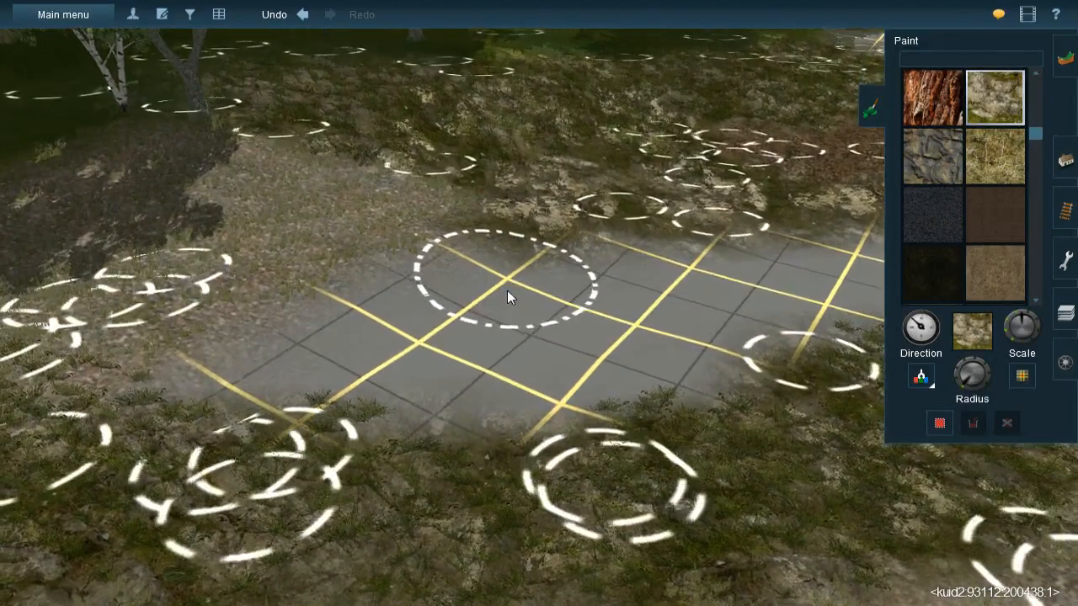
mouse_move(510, 282)
left_mouse_down()
mouse_move(494, 269)
mouse_move(457, 284)
mouse_move(400, 332)
mouse_move(217, 428)
mouse_move(270, 385)
mouse_move(453, 307)
left_mouse_up()
key("Left")
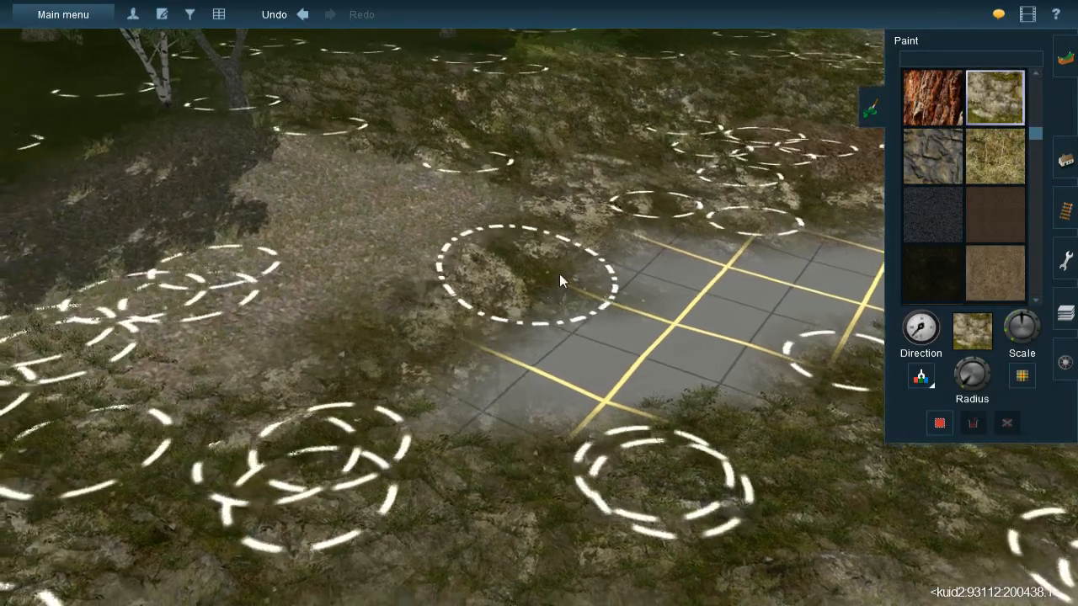
key("Down")
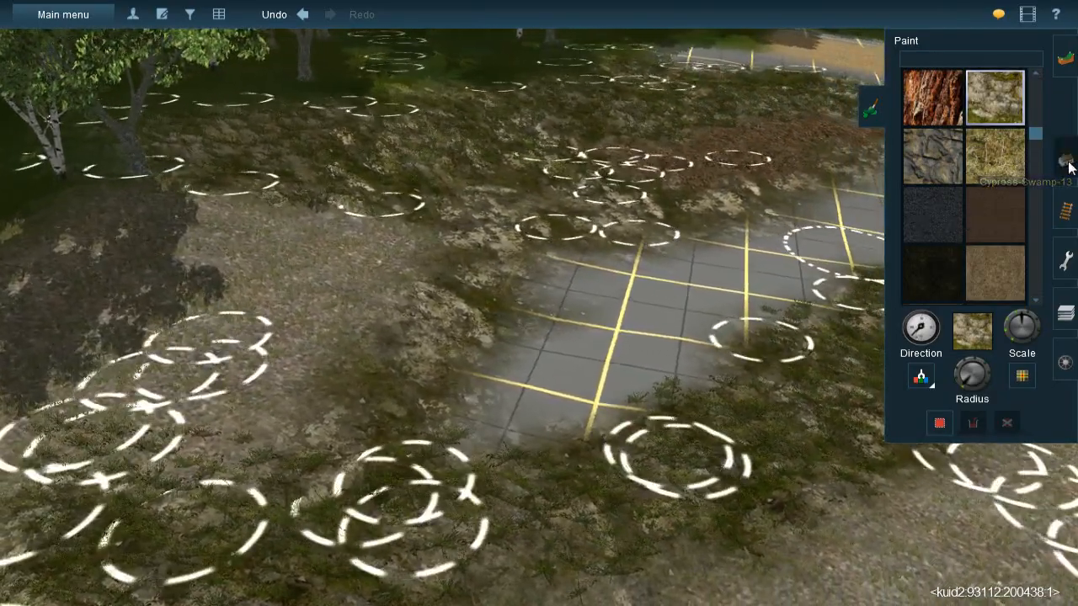
- Sample JVC@-Grass358s 20x40m and lay lengths over the mossy rock ground between the gravel patch and the bare grid
left_click(1067, 161)
left_click(918, 357)
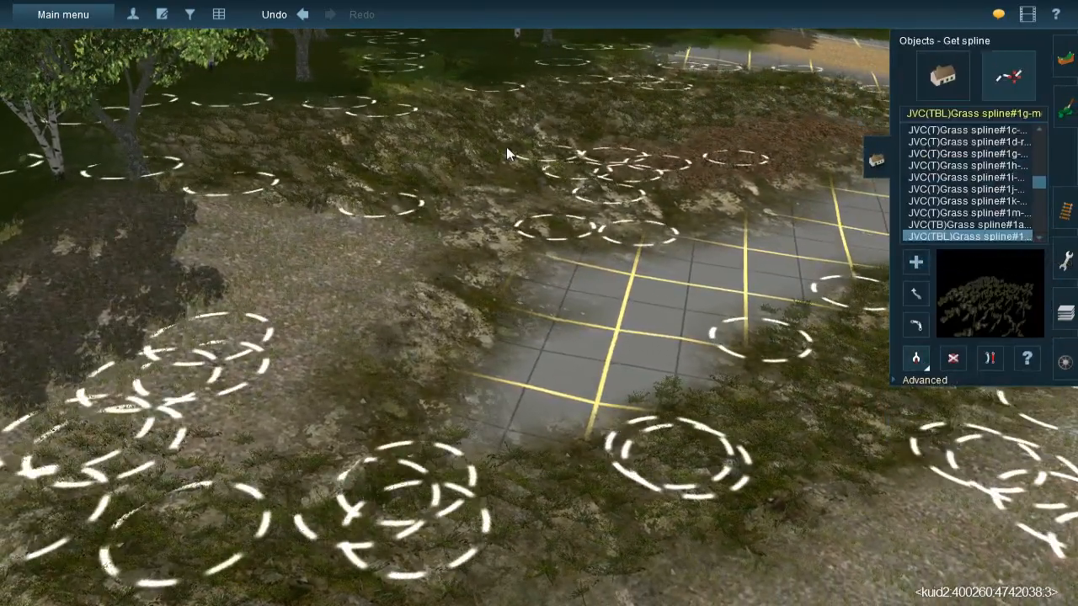
left_click(505, 139)
left_click(416, 295)
left_click(658, 203)
left_click(439, 245)
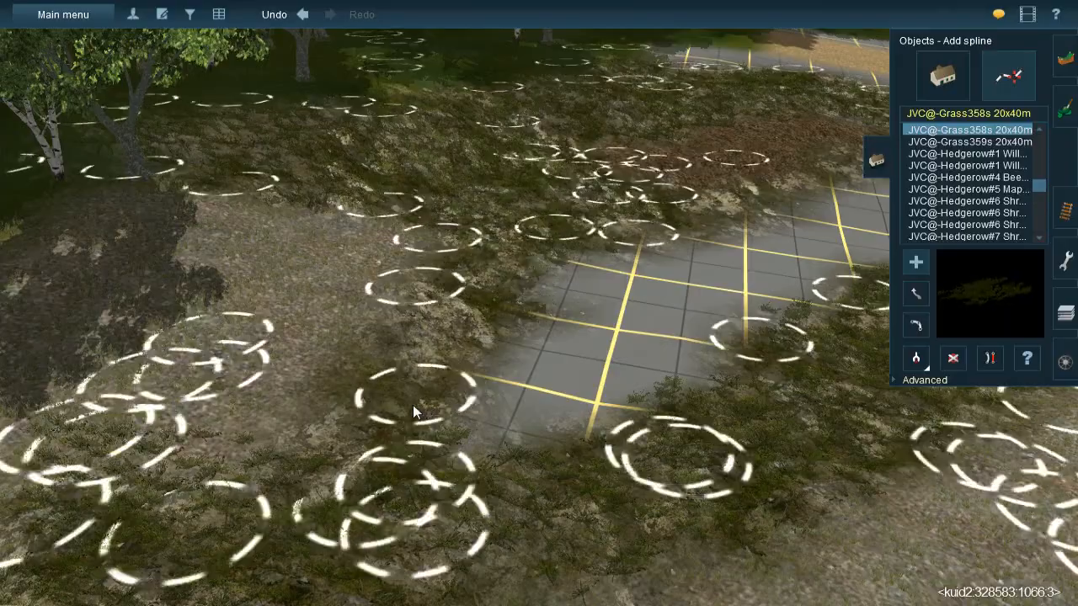
left_click(413, 402)
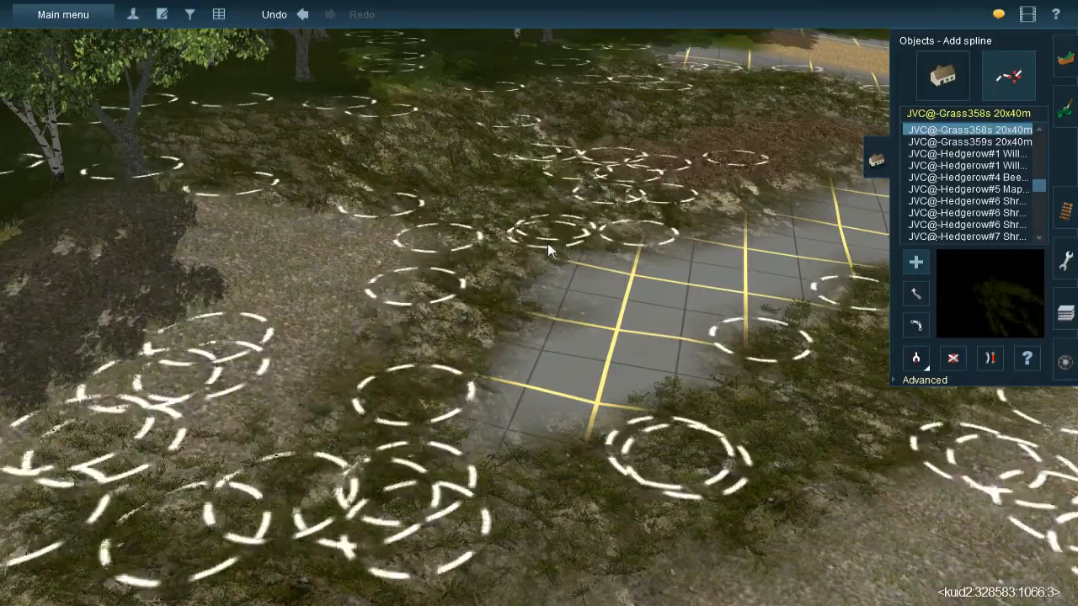
left_click(542, 252)
- Lay two more JVC@-Grass358s 20x40m lengths along the rock edge between the bare grid and the leaf-litter patch
right_click(482, 345)
right_click_drag(482, 345, 570, 299)
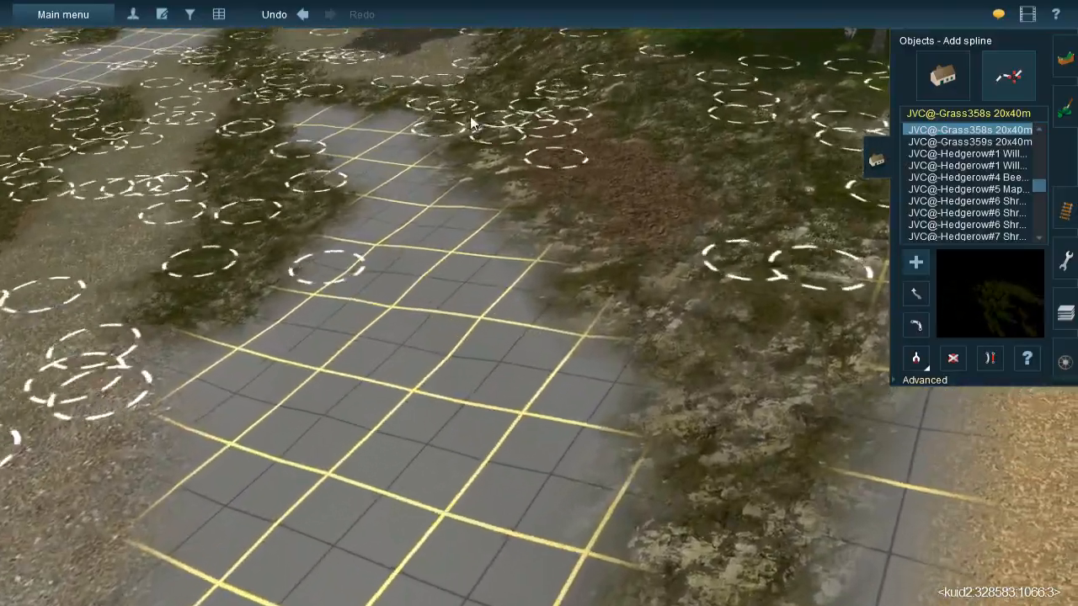
left_click(502, 233)
left_click_drag(501, 250, 486, 256)
left_click(504, 167)
left_click(658, 397)
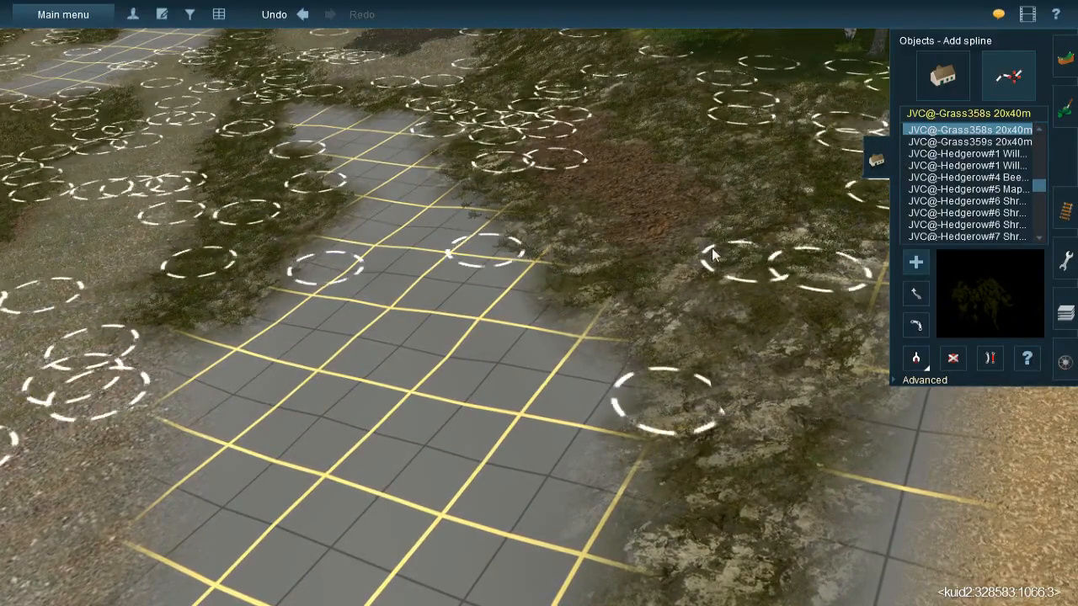
- Lay two JVC@-Grass358s 20x40m lengths from the leaf-litter patch along the rock strip toward the sandy track
left_click(689, 237)
left_click_drag(870, 417, 919, 511)
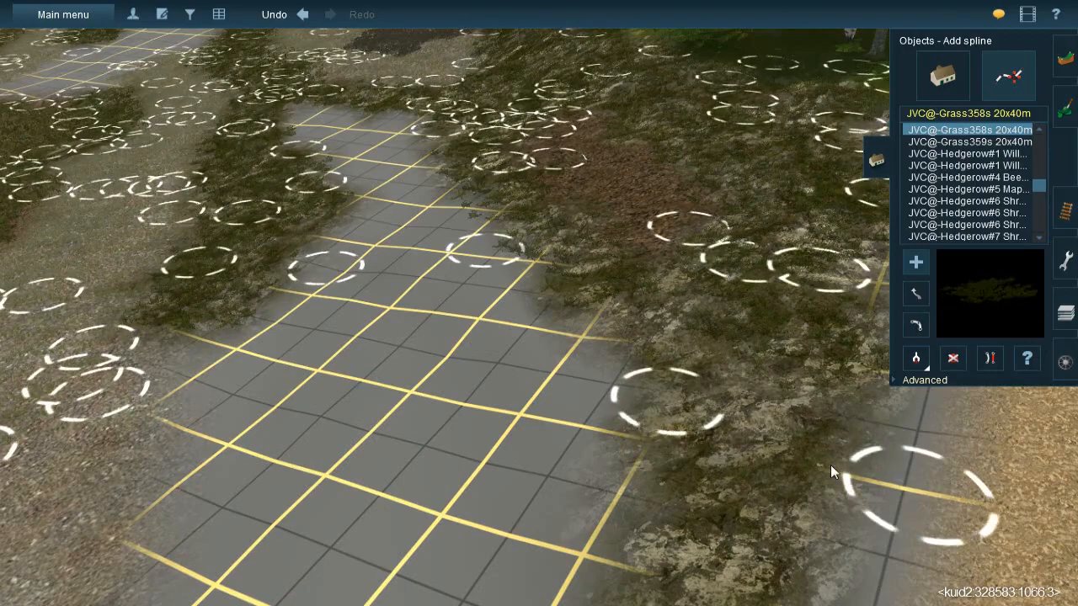
left_click(639, 274)
left_click(766, 573)
left_click_drag(766, 574, 740, 547)
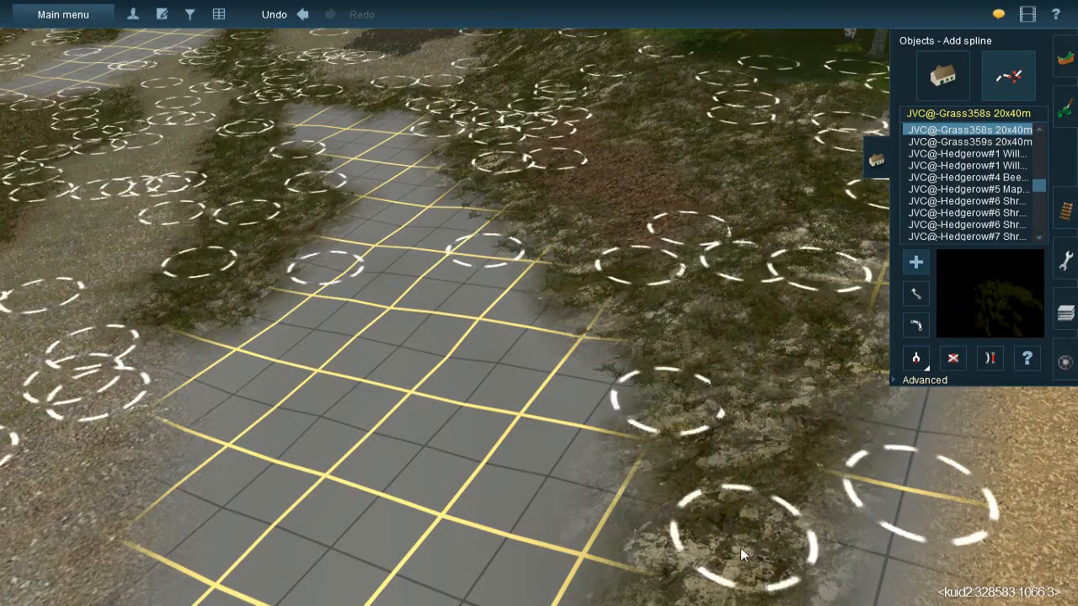
- Lay further JVC@-Grass358s 20x40m lengths over the end of the rock strip and the adjoining bare grid by the sandy track
right_click(738, 549)
key("Right")
left_click(573, 388)
left_click_drag(574, 394, 511, 521)
left_click(557, 205)
left_click(558, 437)
right_click(492, 396)
key("Down")
key("Left")
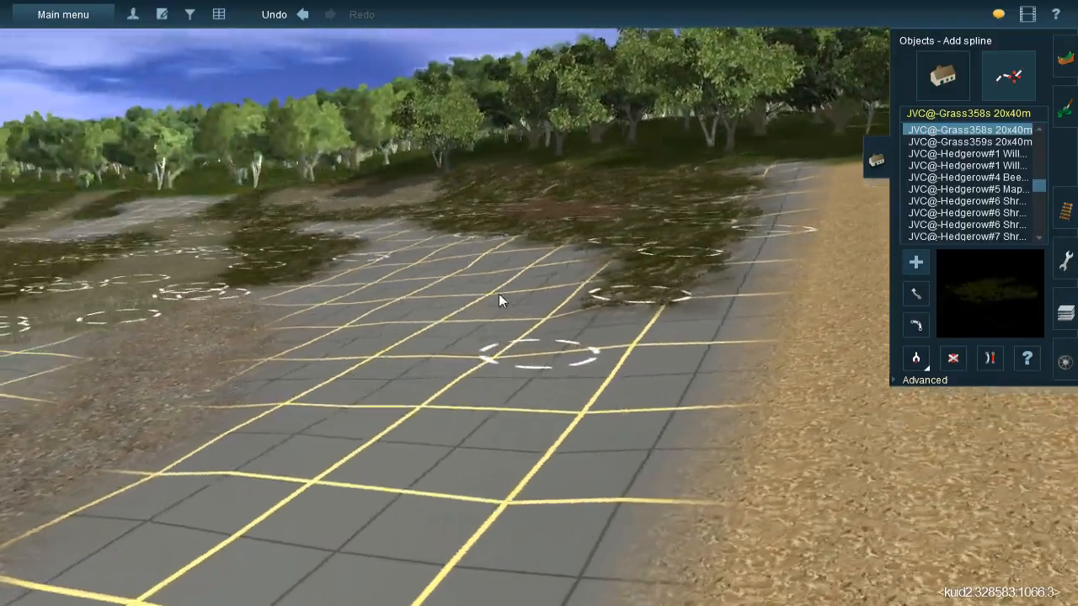
- Switch to ground texture painting, sample the gravel texture from the path, and paint it on the bare grid beside the rock ground
right_click(501, 295)
key("Up")
key("Left")
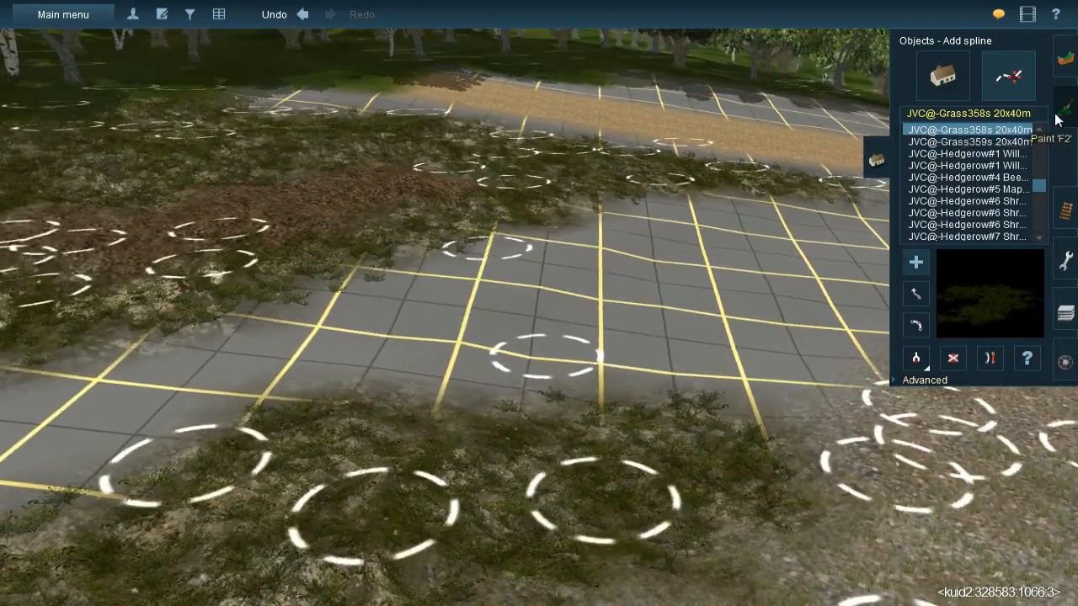
left_click(1057, 118)
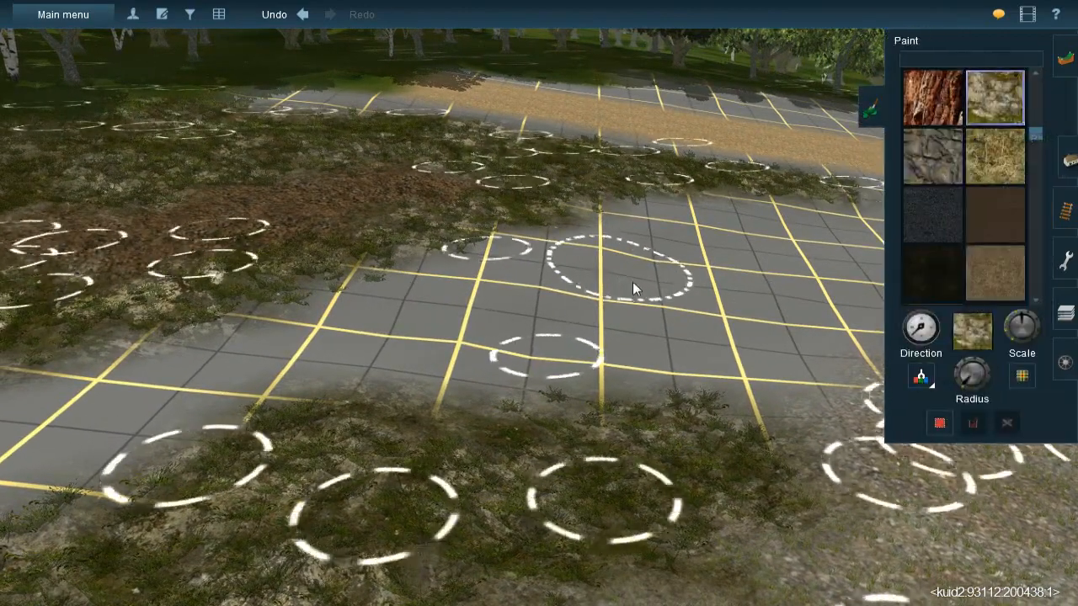
right_click(775, 349)
key("Left")
left_click(921, 376)
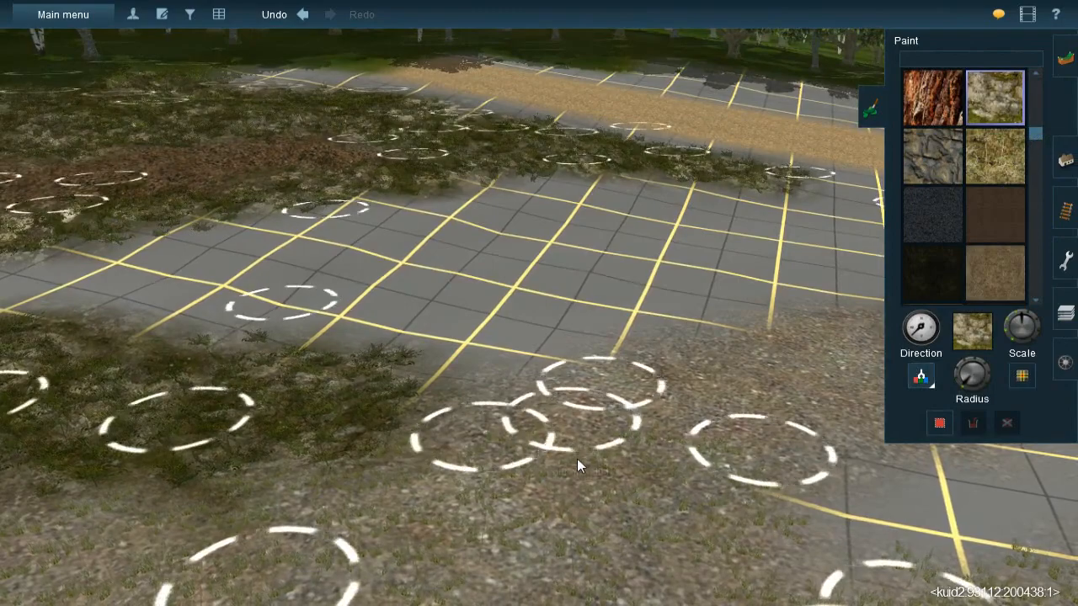
left_click(576, 457)
right_click(455, 252)
key("Left")
key("Left")
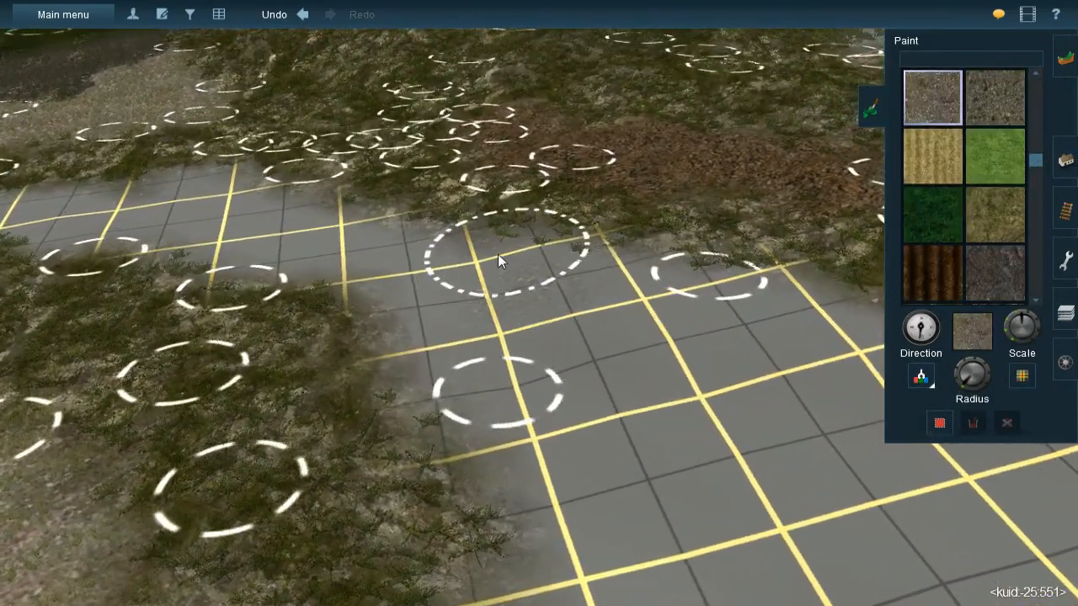
mouse_move(497, 253)
left_mouse_down()
mouse_move(493, 245)
mouse_move(583, 286)
mouse_move(582, 265)
mouse_move(536, 322)
mouse_move(626, 334)
mouse_move(604, 311)
mouse_move(541, 319)
mouse_move(694, 391)
mouse_move(731, 382)
mouse_move(591, 346)
mouse_move(738, 304)
mouse_move(653, 326)
left_mouse_up()
- Extend the gravel band across the bare grid alongside the grassed rock strip
right_click(823, 426)
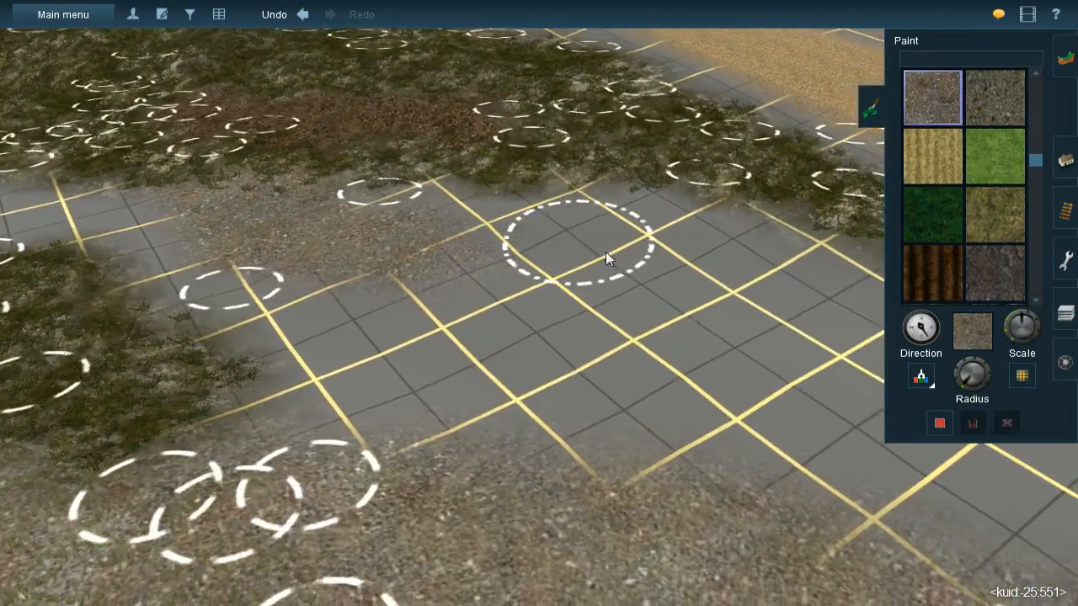
mouse_move(552, 236)
left_mouse_down()
mouse_move(478, 239)
mouse_move(665, 236)
mouse_move(587, 226)
mouse_move(620, 264)
mouse_move(527, 283)
mouse_move(547, 272)
mouse_move(401, 268)
mouse_move(683, 260)
left_mouse_up()
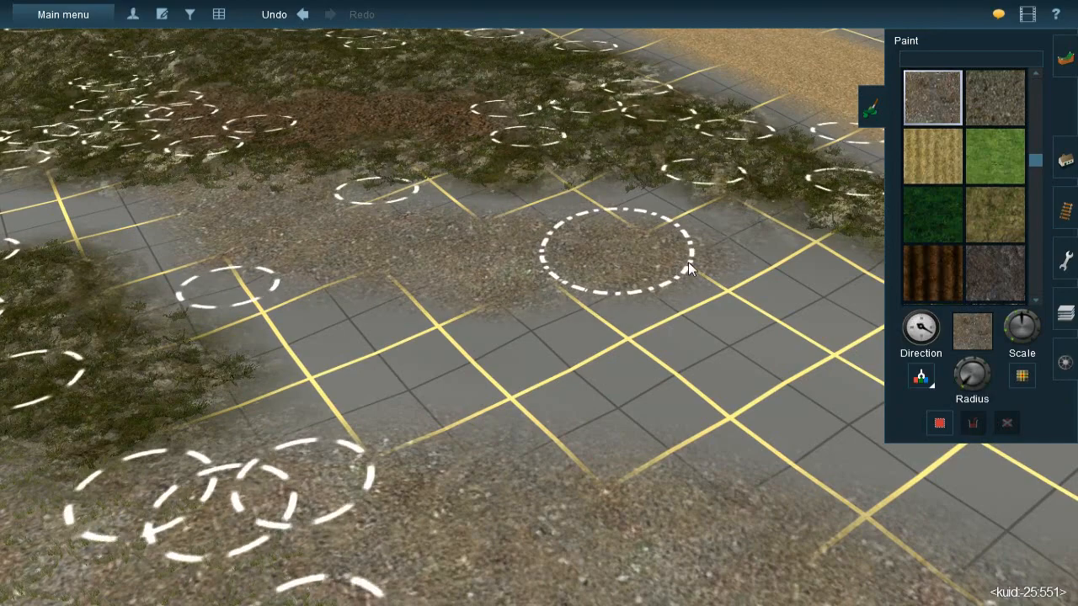
mouse_move(741, 299)
left_mouse_down()
mouse_move(670, 291)
mouse_move(722, 292)
left_mouse_up()
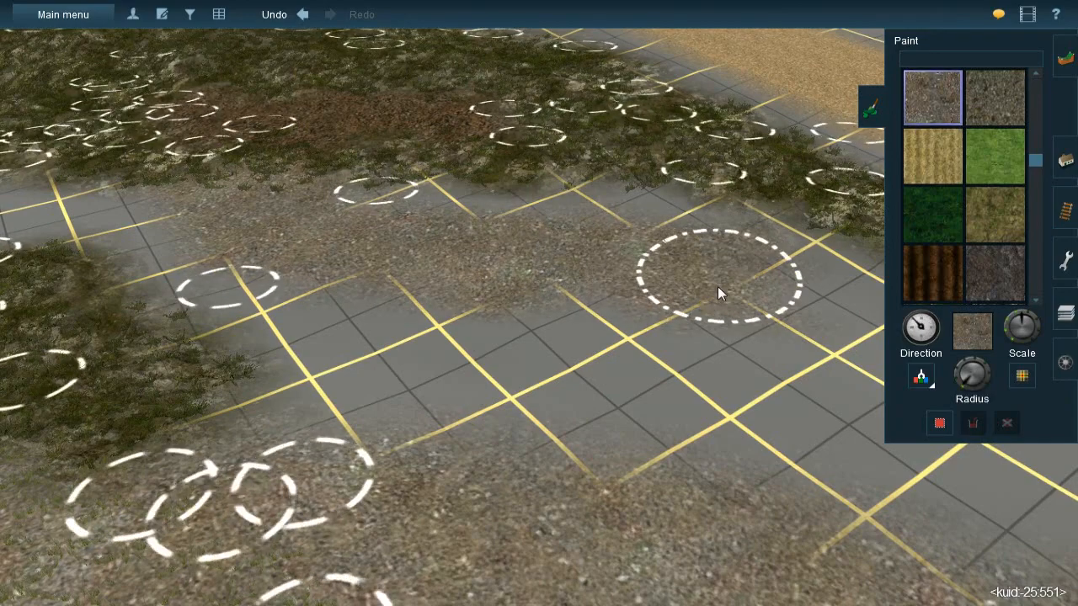
- Sample the dark brown leaf-litter texture and paint it over the remaining bare grid between the two grassed rock areas
right_click(411, 267)
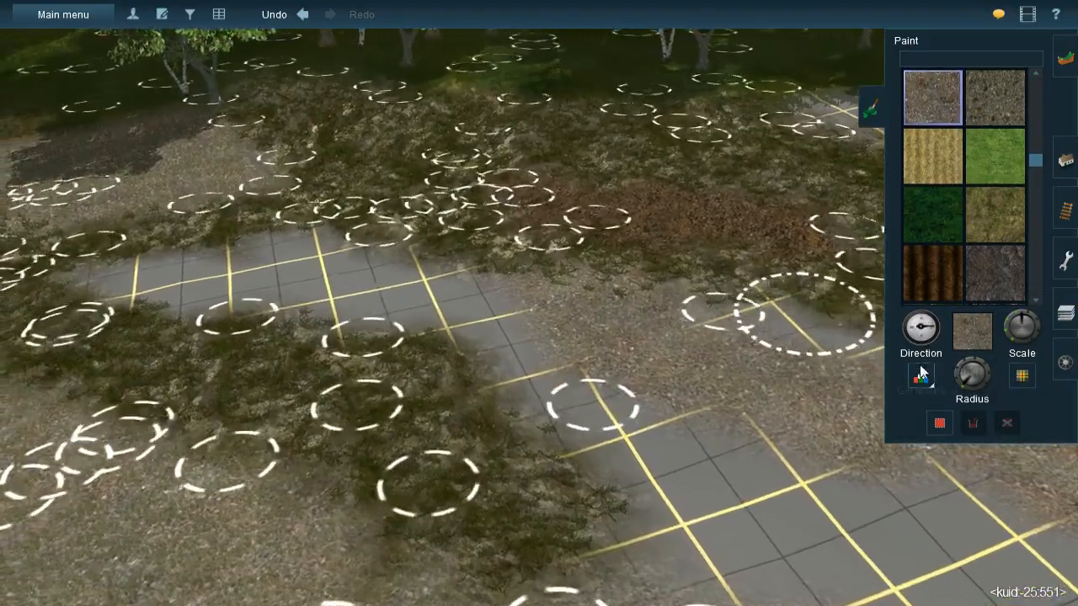
left_click(921, 376)
right_click(324, 322)
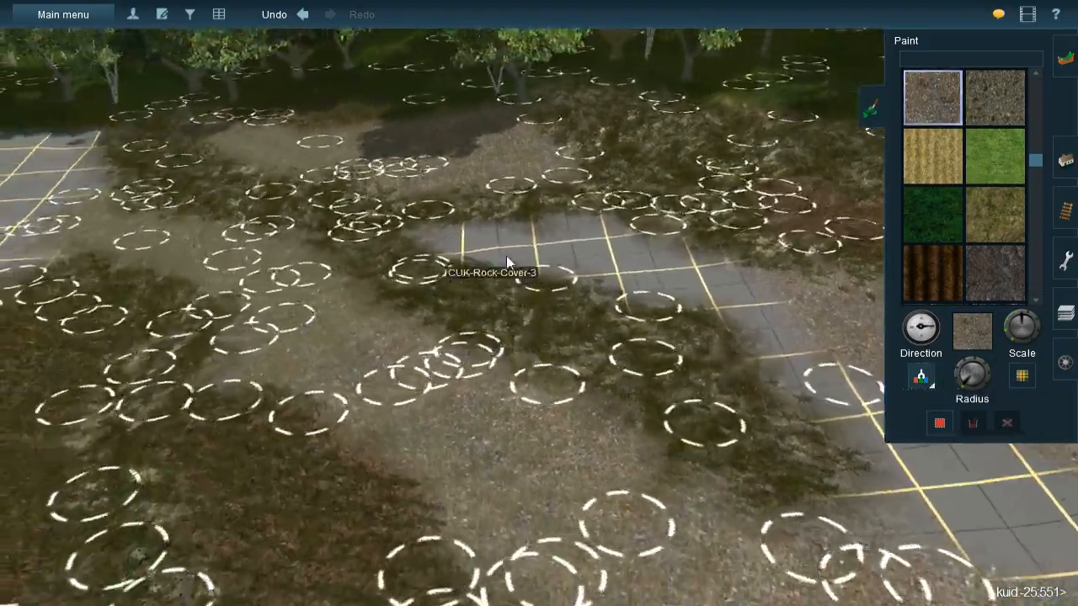
right_click(497, 253)
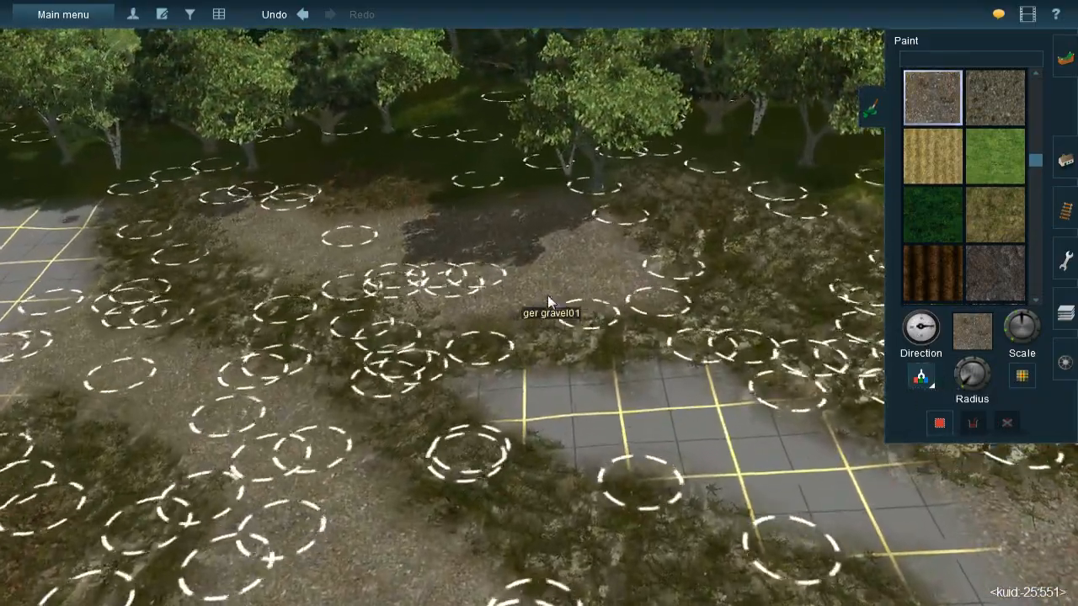
right_click(327, 400)
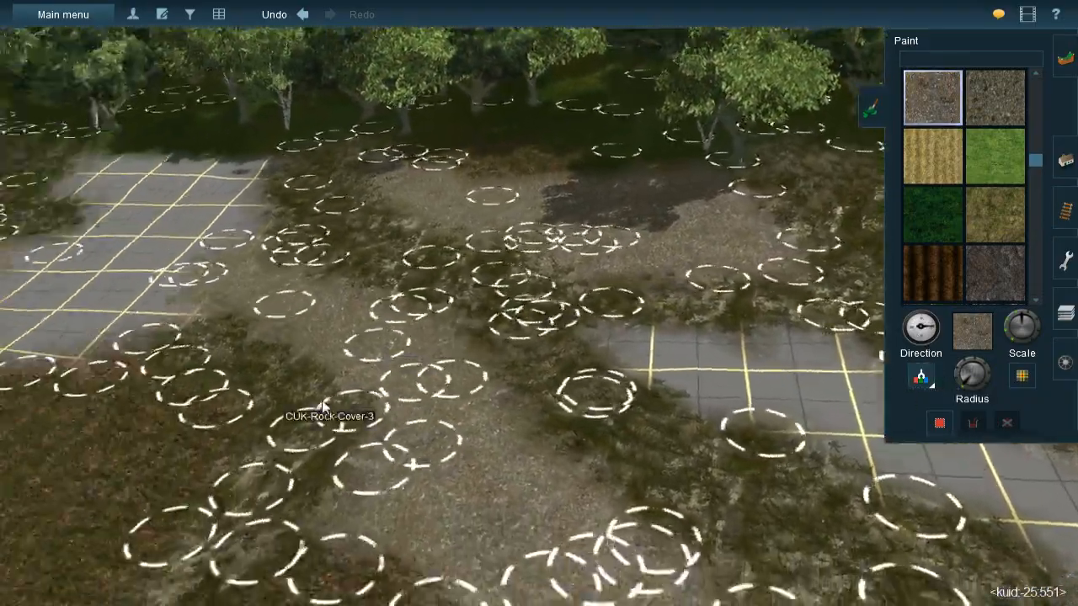
right_click(330, 395)
left_click(420, 343)
right_click(726, 311)
right_click(874, 250)
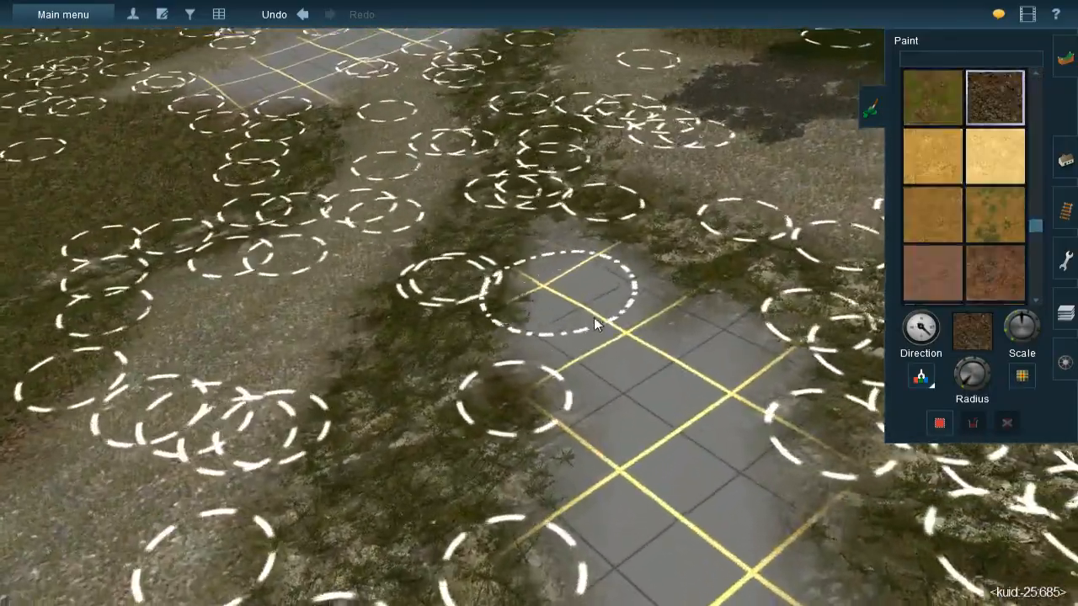
mouse_move(593, 317)
left_mouse_down()
mouse_move(593, 299)
mouse_move(565, 286)
mouse_move(546, 250)
left_mouse_up()
mouse_move(558, 335)
left_mouse_down()
mouse_move(631, 459)
mouse_move(697, 429)
mouse_move(712, 398)
mouse_move(693, 380)
mouse_move(715, 357)
mouse_move(652, 320)
mouse_move(632, 323)
left_mouse_up()
left_click_drag(626, 320, 643, 324)
key("bracketleft")
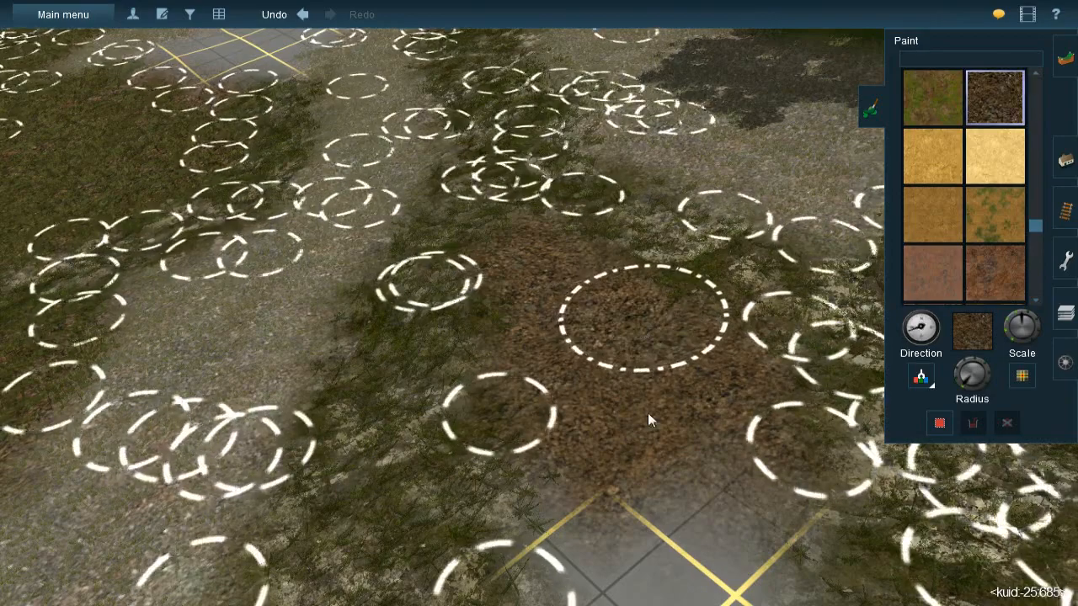
- Extend the leaf-litter band between the gravel and the grassed rock edge down to the open bare grid
right_click(649, 497)
mouse_move(527, 302)
left_mouse_down()
mouse_move(511, 286)
mouse_move(602, 257)
mouse_move(597, 244)
mouse_move(605, 329)
mouse_move(542, 354)
mouse_move(533, 394)
mouse_move(541, 345)
left_mouse_up()
right_click(520, 529)
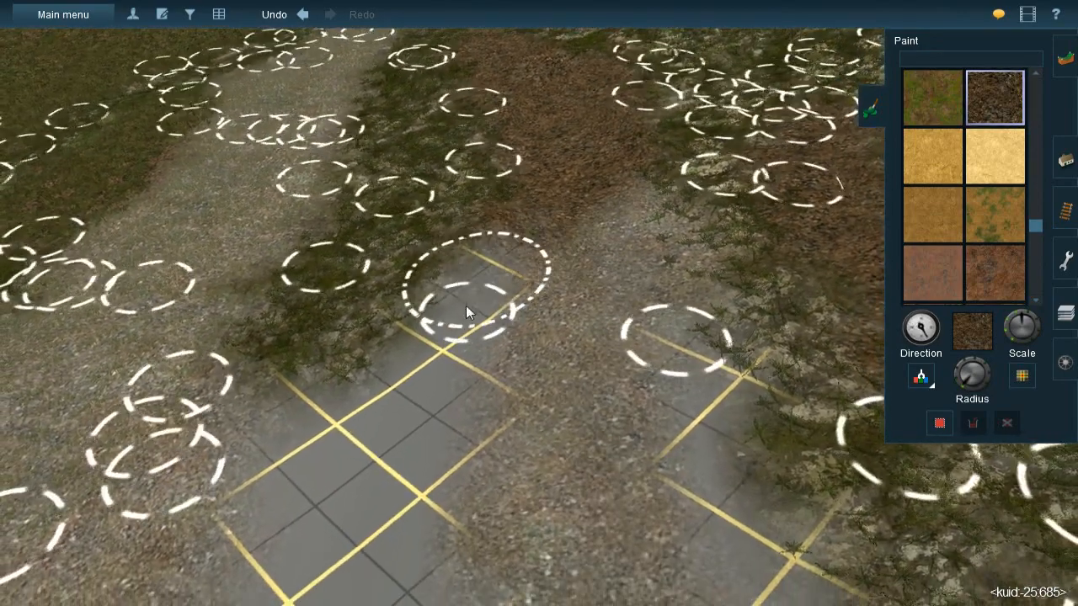
mouse_move(467, 308)
left_mouse_down()
mouse_move(429, 399)
mouse_move(440, 409)
mouse_move(396, 459)
mouse_move(329, 442)
mouse_move(301, 417)
left_mouse_up()
right_click(433, 475)
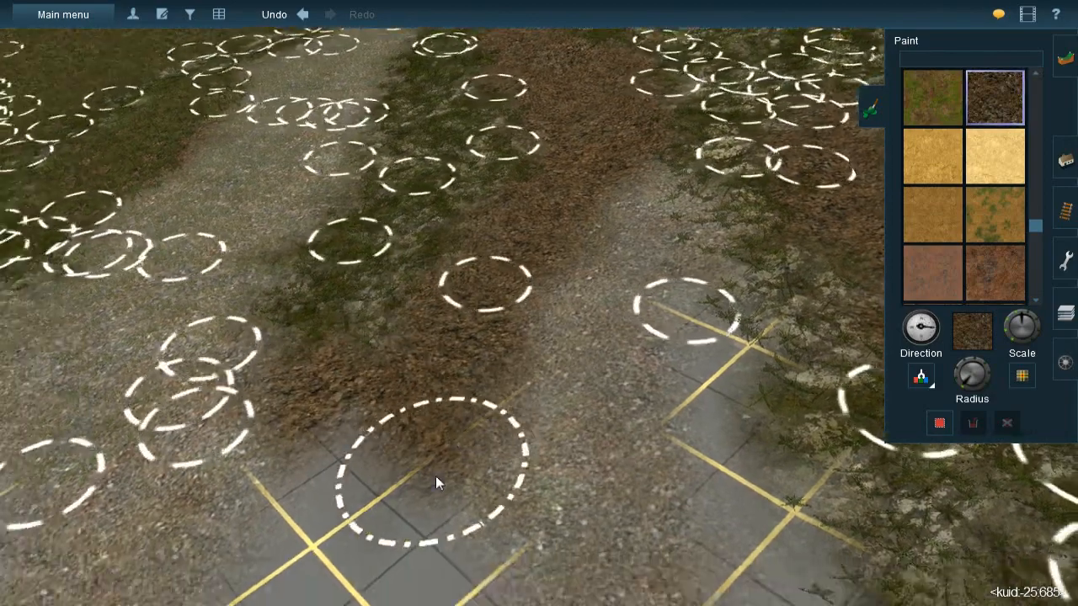
mouse_move(503, 261)
left_mouse_down()
mouse_move(573, 219)
mouse_move(520, 350)
mouse_move(550, 331)
mouse_move(512, 368)
mouse_move(482, 299)
mouse_move(458, 286)
mouse_move(424, 438)
mouse_move(417, 415)
mouse_move(523, 438)
left_mouse_up()
- Paint leaf litter along the grid edge by the grassed rock strip and across the lower end of the new gravel band
right_click(581, 431)
scroll(590, 287, "down", 3)
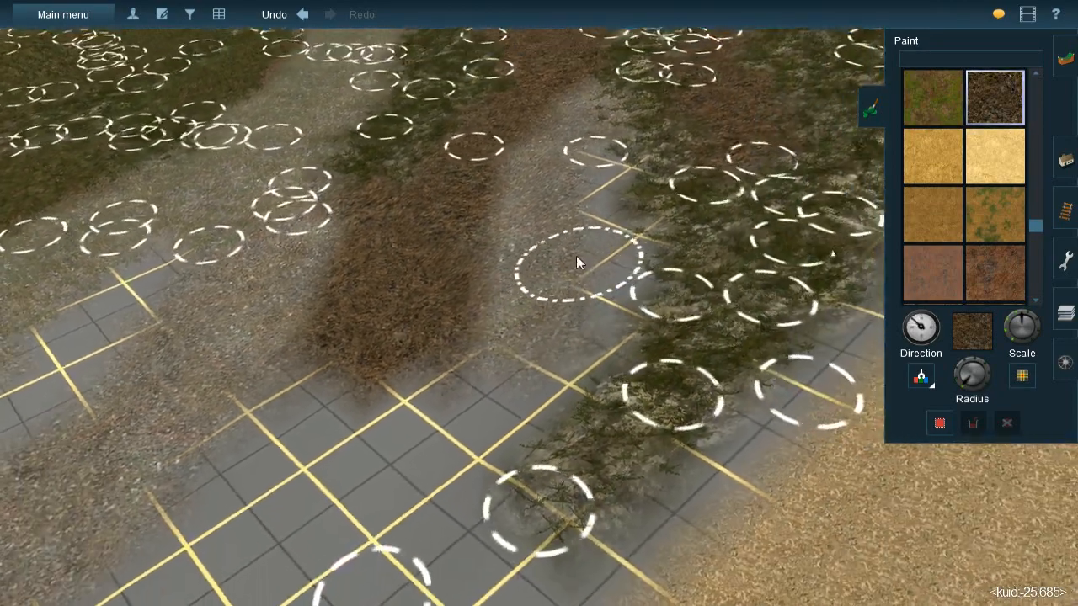
scroll(576, 256, "up", 3)
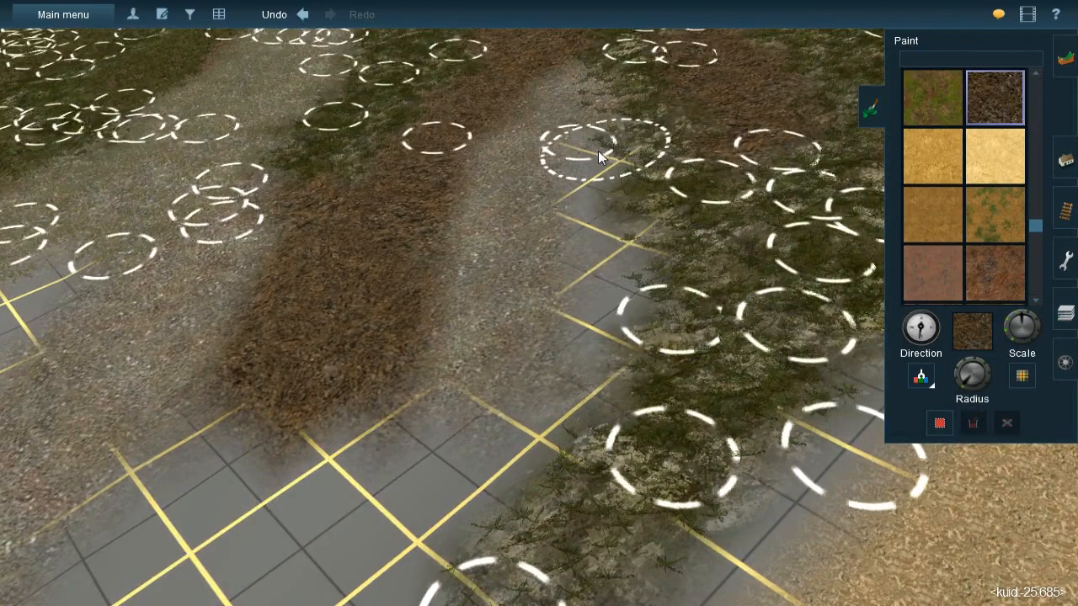
mouse_move(599, 223)
left_mouse_down()
mouse_move(606, 307)
mouse_move(616, 254)
mouse_move(602, 394)
mouse_move(436, 468)
mouse_move(347, 438)
left_mouse_up()
mouse_move(347, 439)
right_mouse_down()
mouse_move(447, 373)
mouse_move(548, 265)
right_mouse_up()
key("Left")
key("Down")
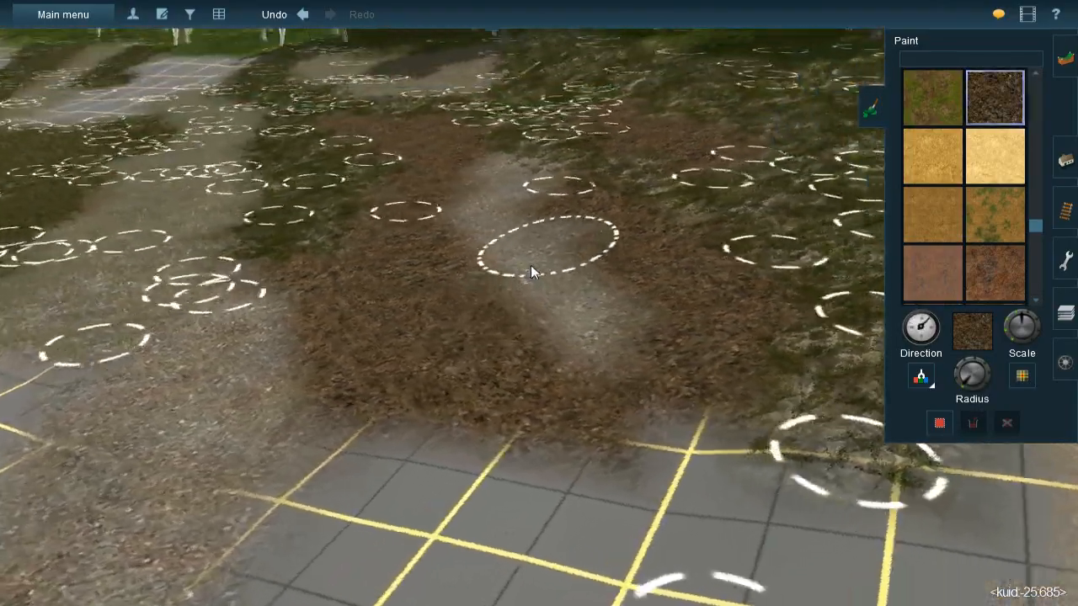
- Sample the JVC(TBL)Grass spline#1g-m grass and lay one spline along the pale gravel strip inside the leaf litter
mouse_move(473, 260)
right_mouse_down()
mouse_move(524, 294)
mouse_move(553, 284)
right_mouse_up()
key("Left")
right_click_drag(387, 322, 623, 246)
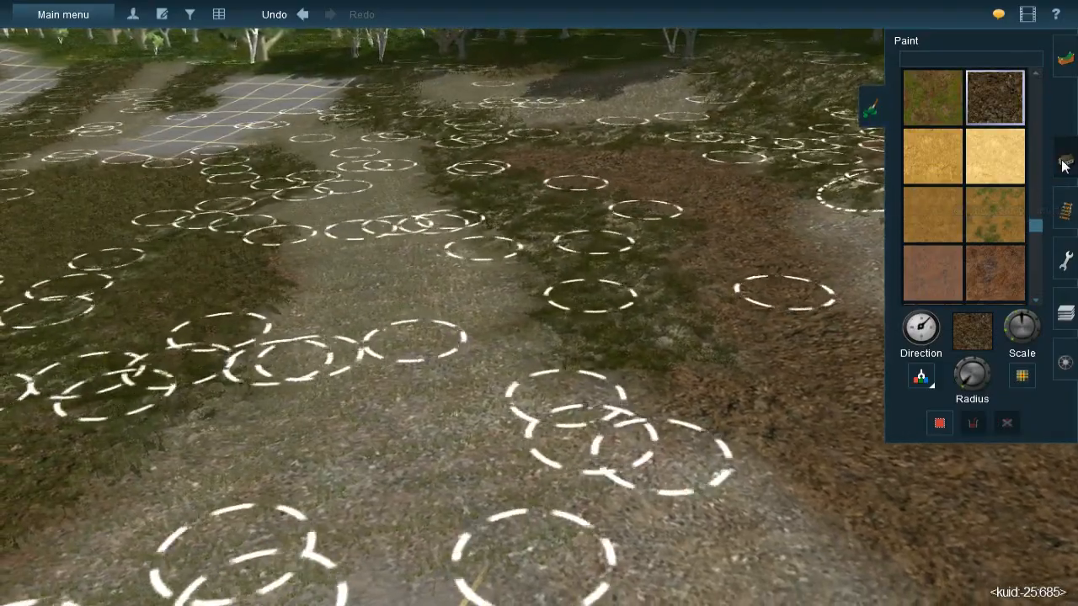
left_click(1065, 160)
left_click(916, 360)
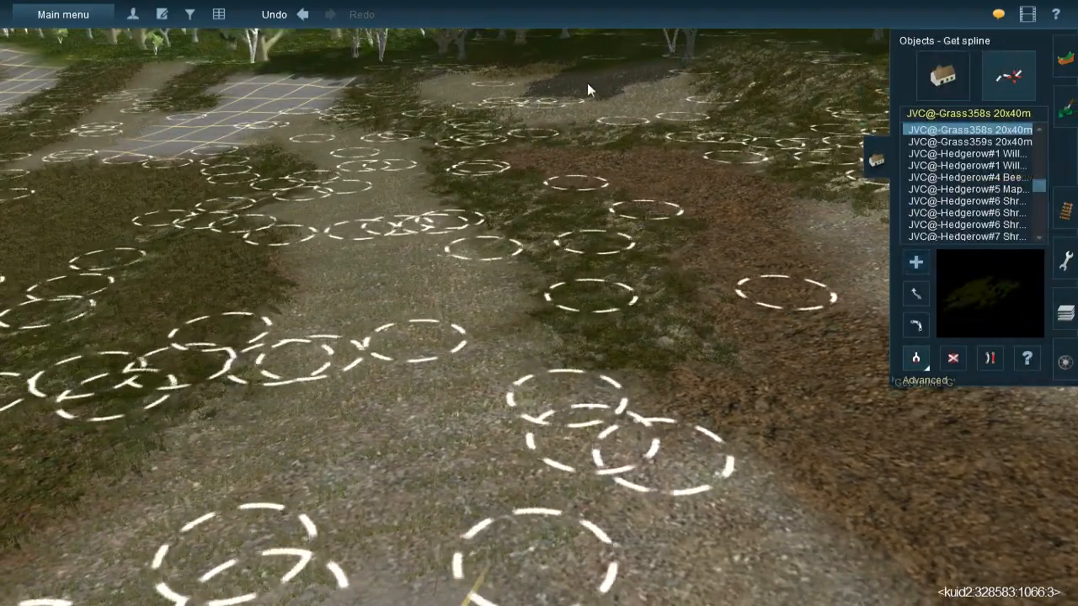
left_click(583, 95)
right_click_drag(709, 237, 580, 262)
mouse_move(579, 209)
left_mouse_down()
mouse_move(568, 391)
mouse_move(545, 427)
mouse_move(561, 427)
left_mouse_up()
right_click(604, 457)
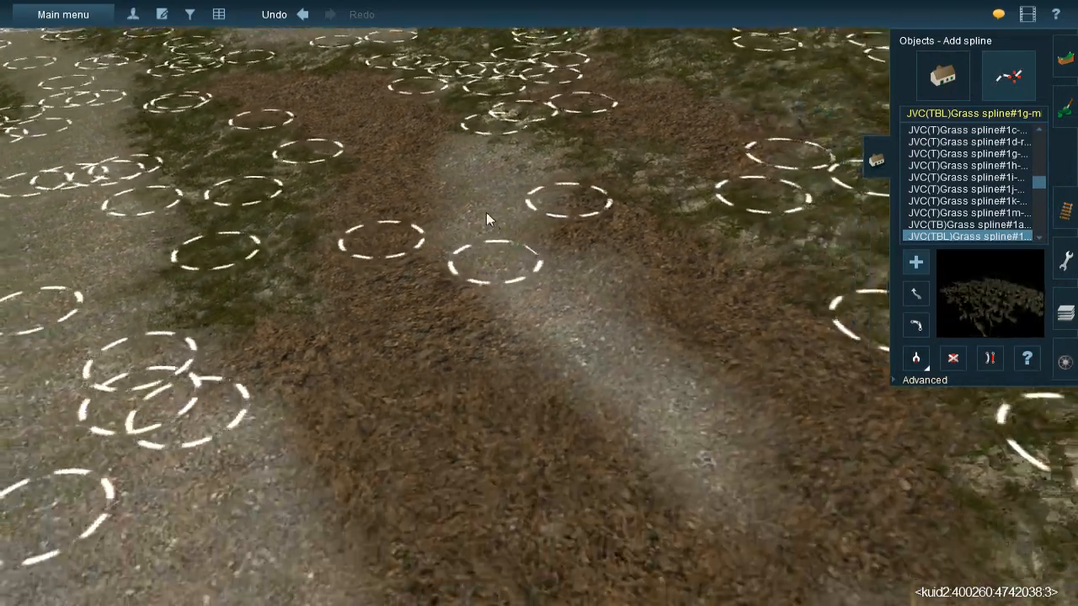
left_click_drag(478, 209, 633, 347)
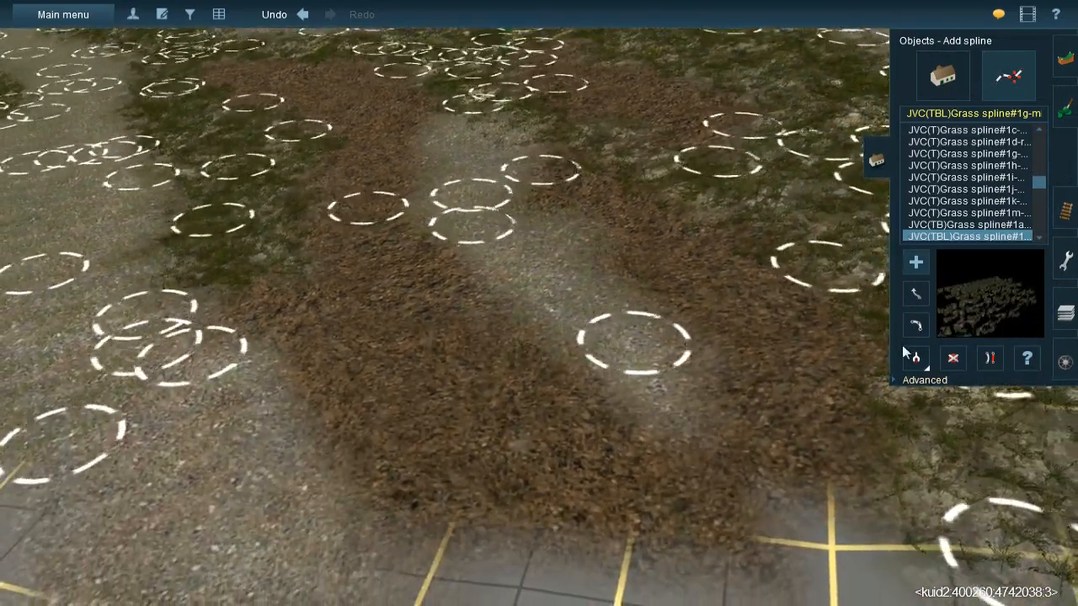
- Move the end point of the new grass spline further along the gravel strip towards the bare grid
left_click(917, 293)
left_click_drag(640, 371, 707, 434)
right_click_drag(582, 252, 572, 292)
key("Left")
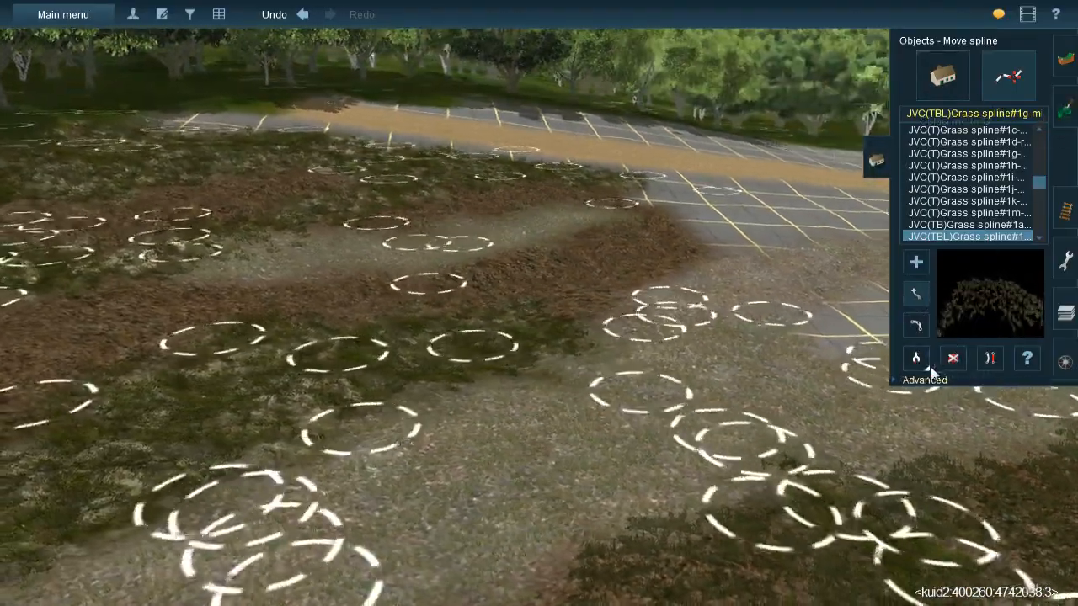
- Sample the JVC(T)Grass spline#1m grass and lay splines over the leaf-litter patch between the grassed rock areas near the trees
left_click(919, 360)
right_click(626, 413)
key("Up")
key("Right")
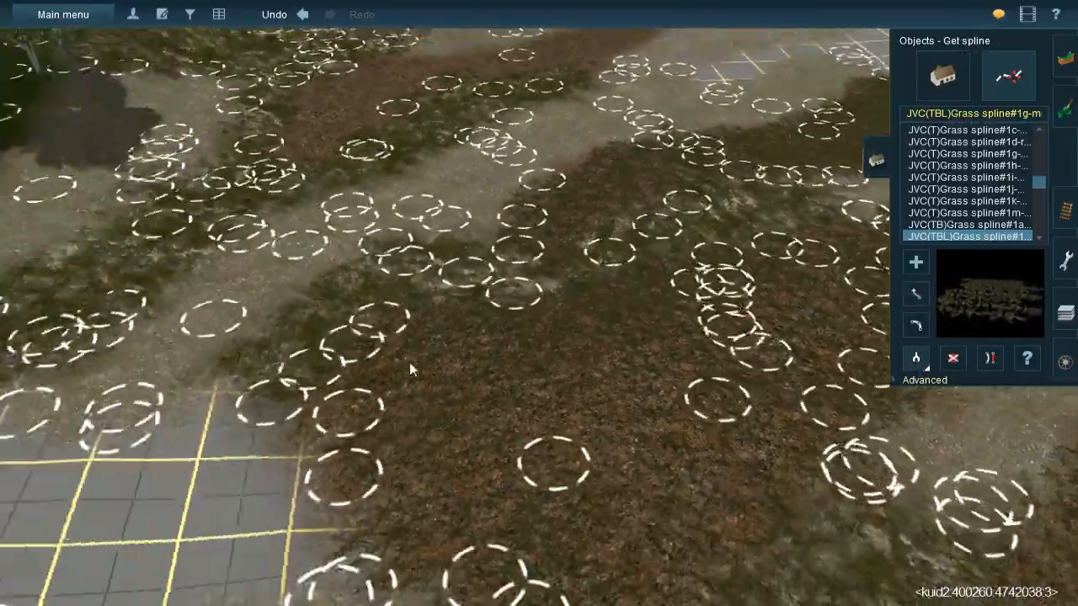
key("Down")
left_click(657, 356)
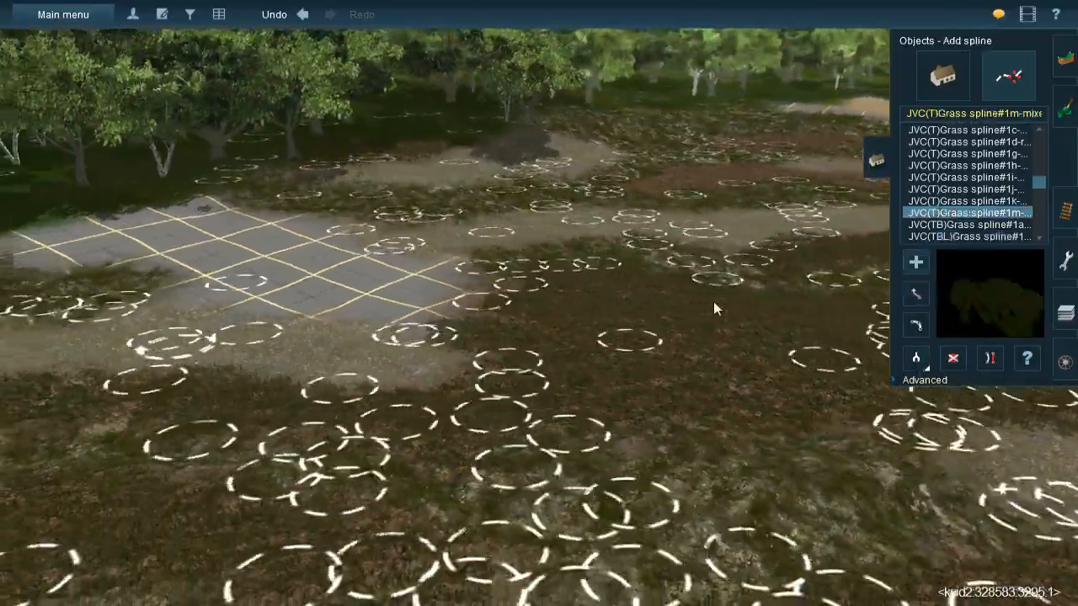
key("Left")
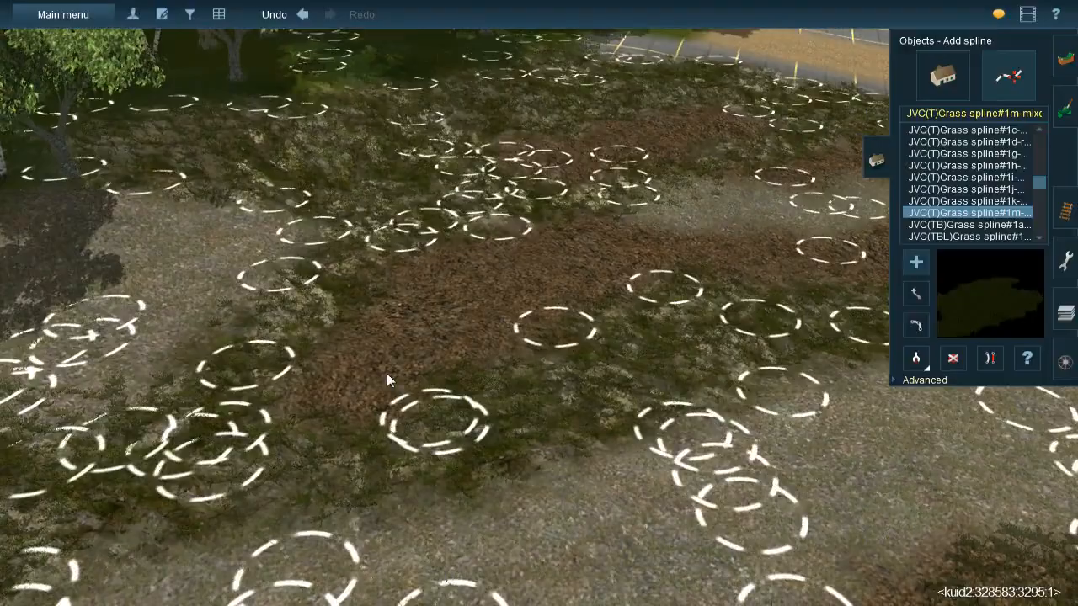
left_click(352, 440)
left_click(490, 253)
left_click(461, 380)
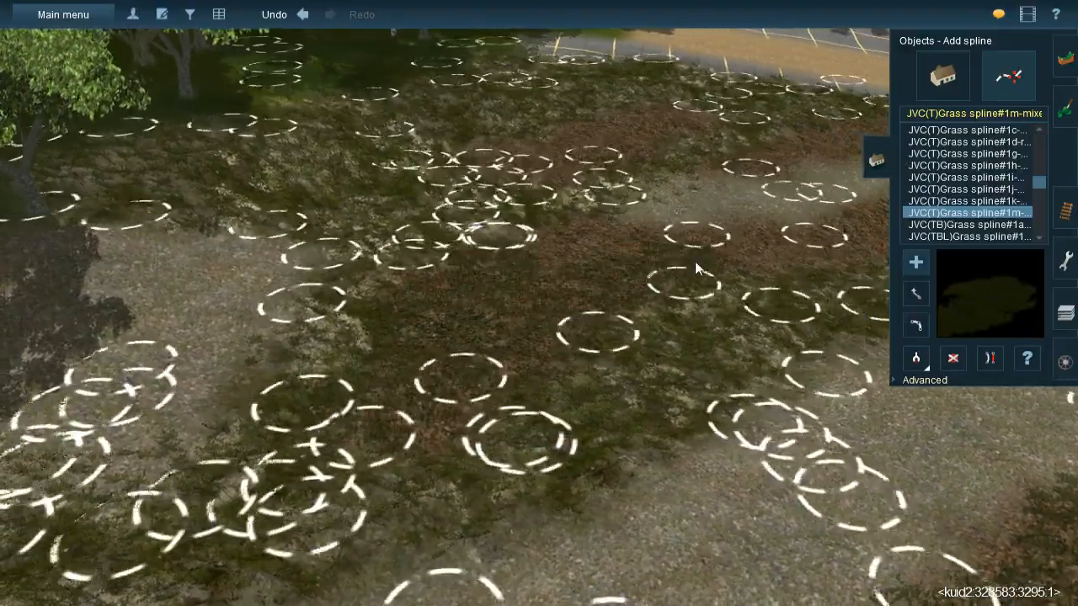
- Continue the mixed grass splines over the leaf-litter band between the gravel strip and the wide gravel path, up to the bare grid
right_click(695, 262)
key("Left")
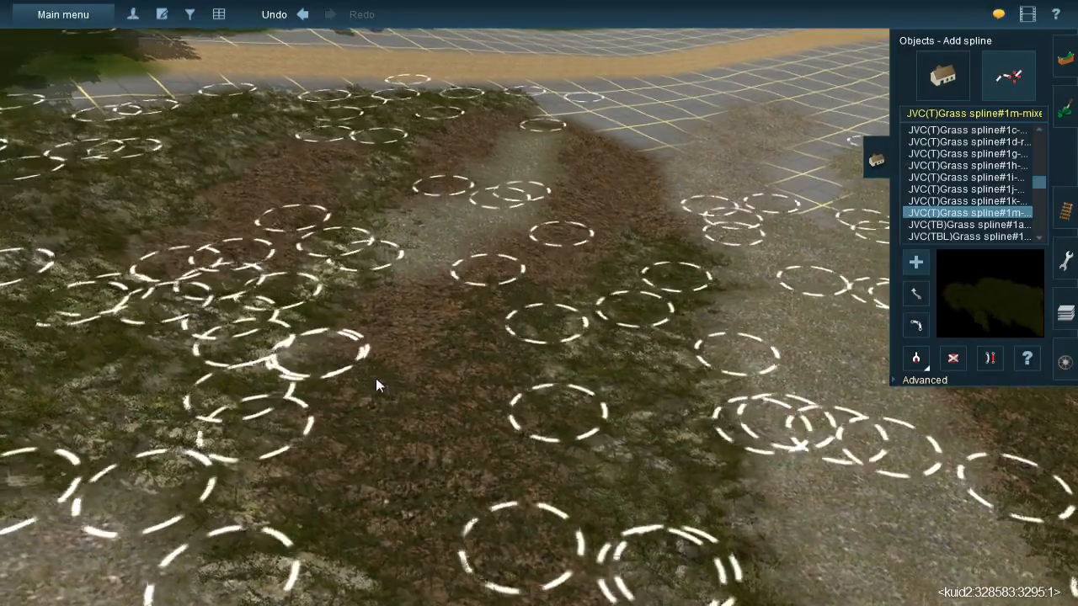
left_click(357, 363)
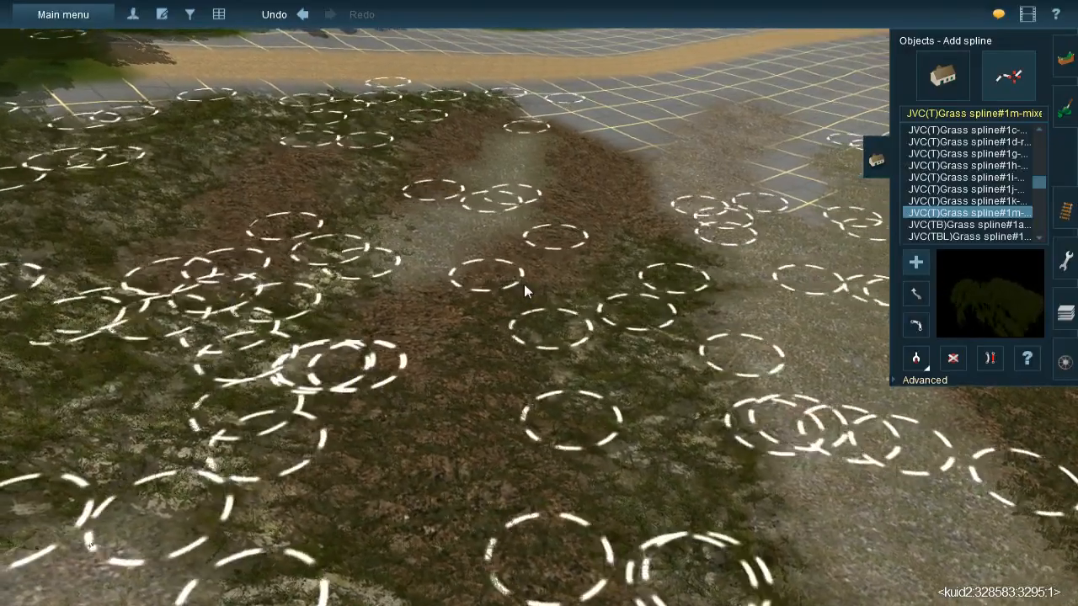
left_click(554, 248)
left_click(566, 137)
left_click(608, 152)
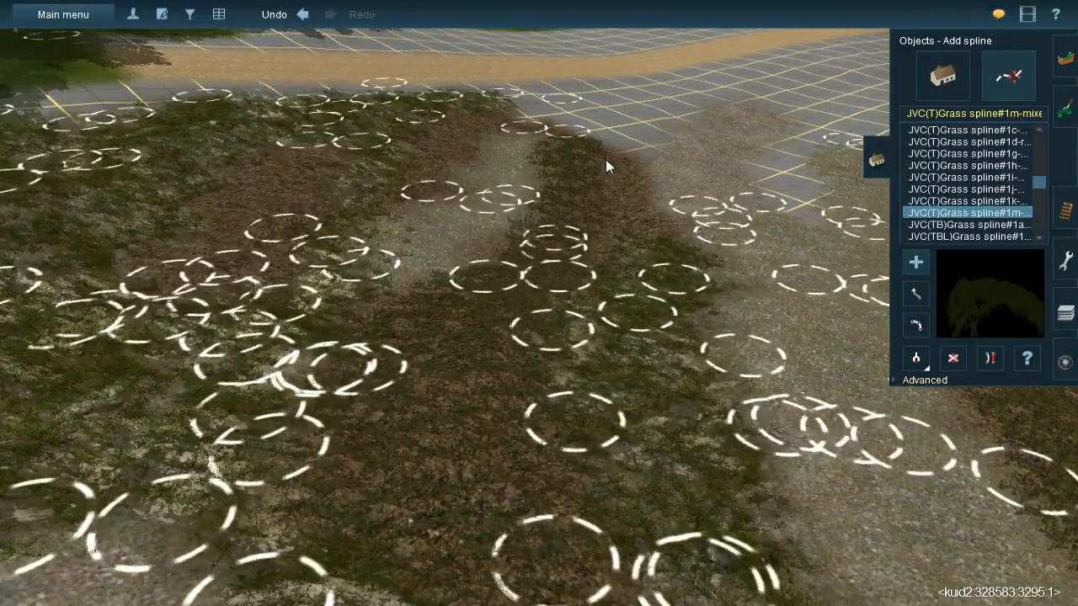
left_click(633, 264)
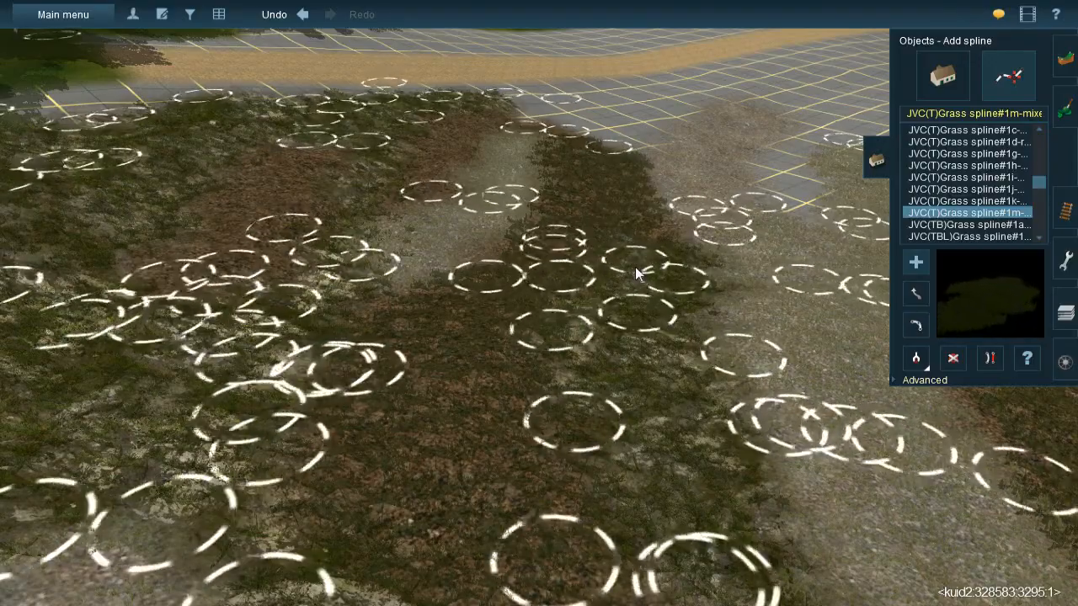
- Lay mixed grass splines over the two leaf-litter bands on the forest side of the gravel strip
right_click(403, 223)
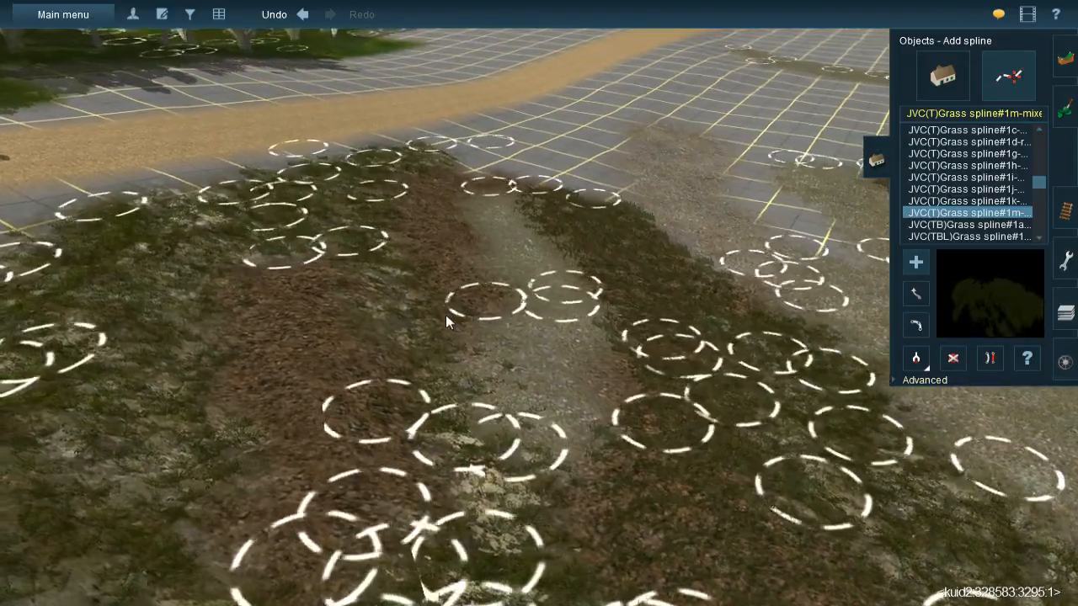
left_click(457, 315)
left_click(410, 168)
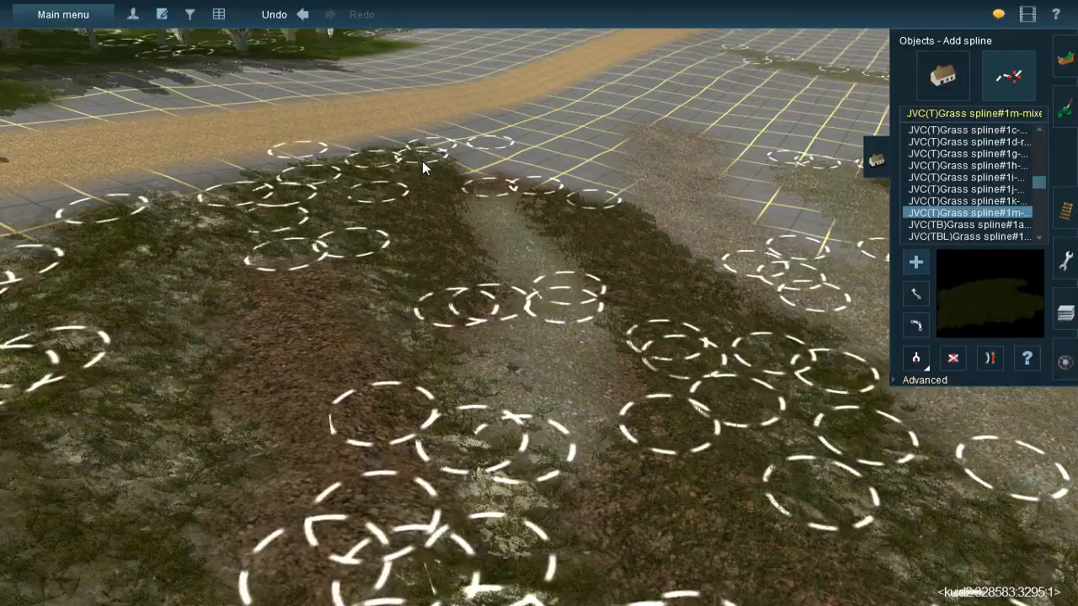
left_click(281, 265)
left_click(236, 362)
right_click(334, 369)
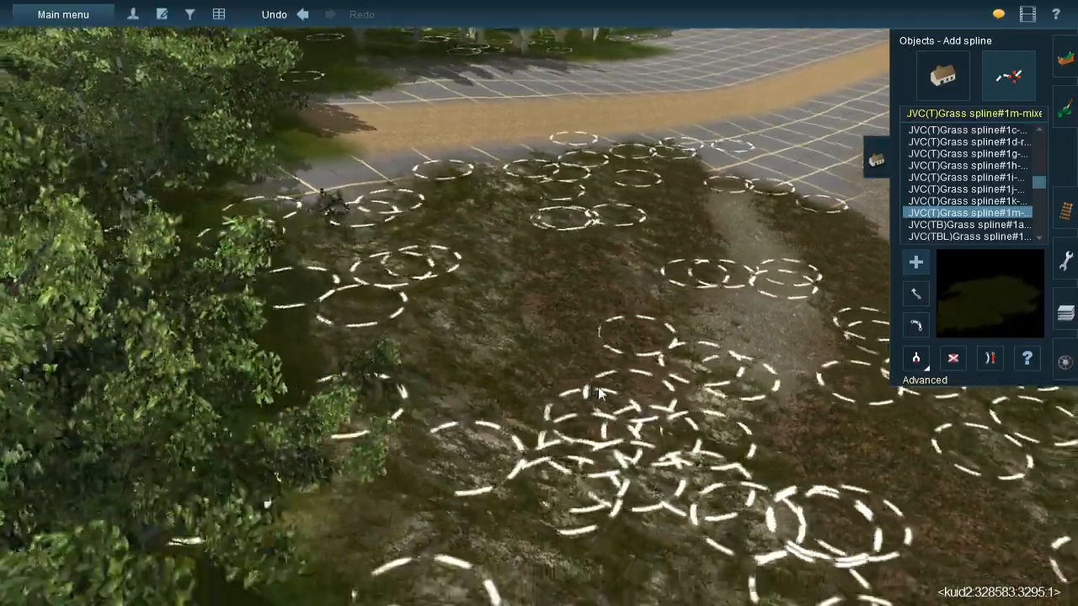
key("Down")
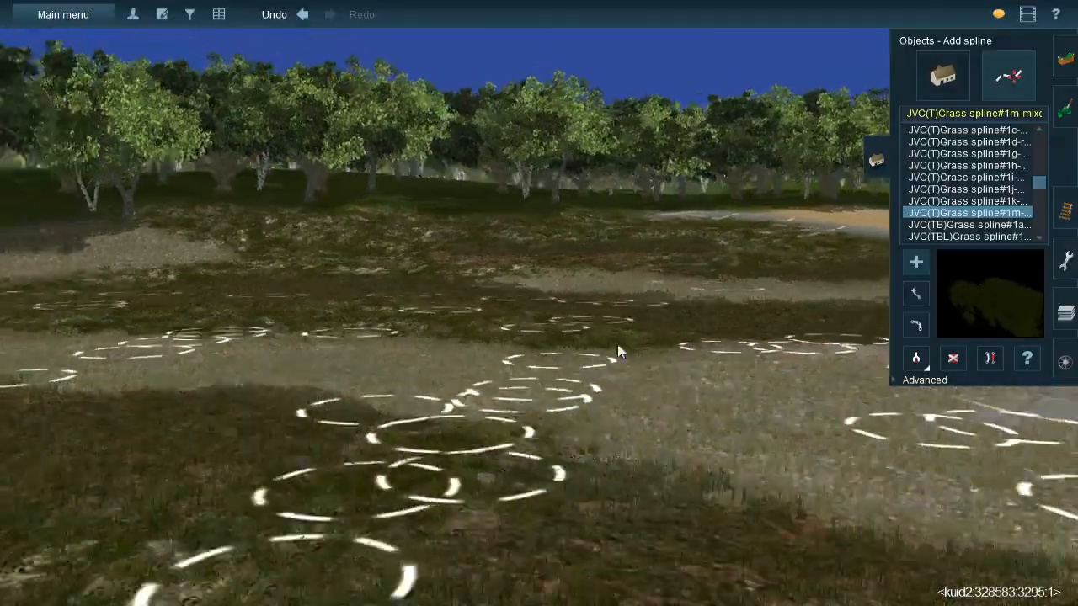
right_click_drag(617, 344, 556, 258)
right_click(556, 256)
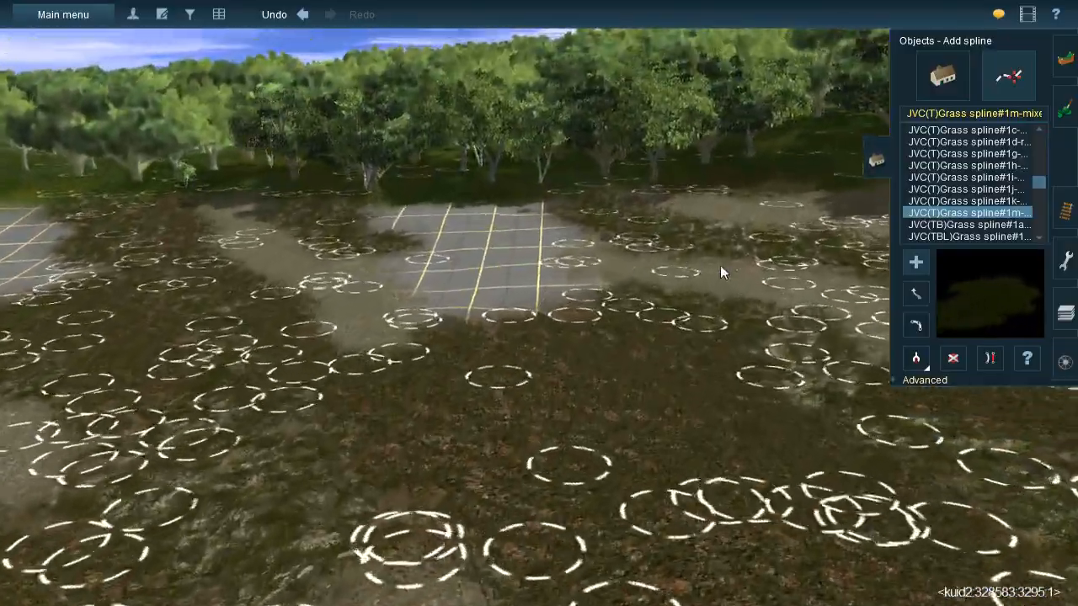
- Paint leaf litter over the rectangular patch of bare grid between the two gravel paths, up to the forest edge
key("Right")
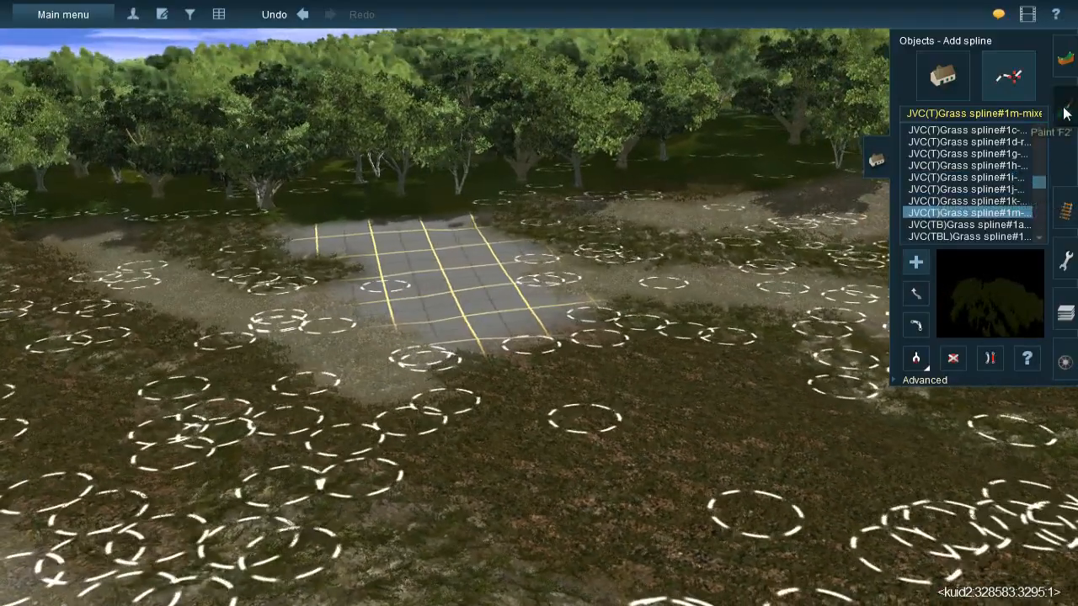
left_click(1065, 108)
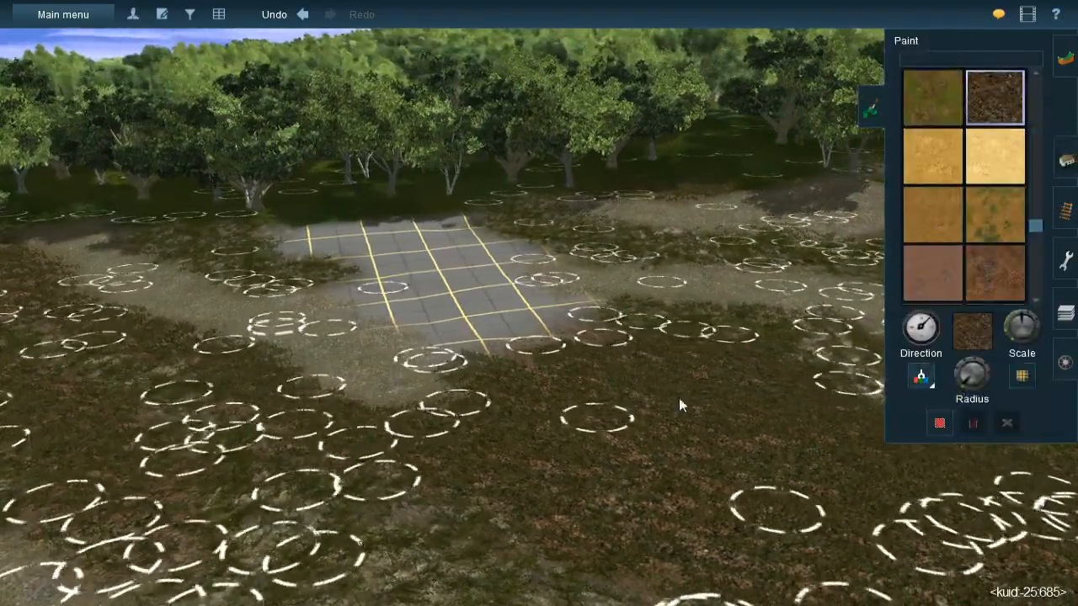
right_click_drag(477, 287, 704, 256)
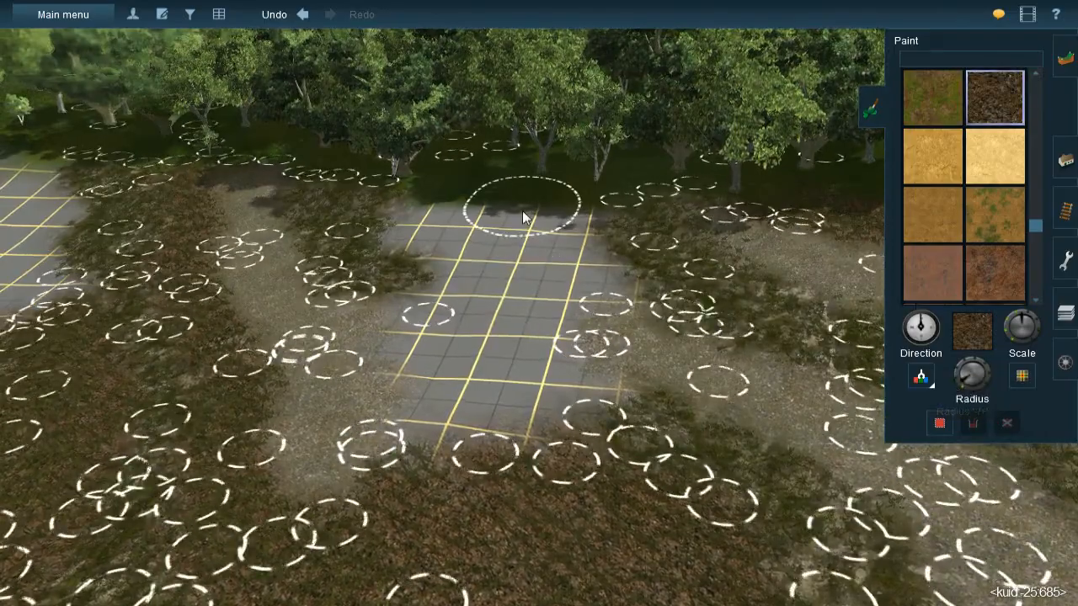
scroll(525, 218, "up", 2)
key("bracketright")
mouse_move(537, 209)
left_mouse_down()
mouse_move(557, 203)
mouse_move(555, 272)
mouse_move(559, 220)
mouse_move(583, 298)
mouse_move(591, 289)
mouse_move(494, 193)
mouse_move(423, 206)
mouse_move(431, 222)
mouse_move(400, 223)
mouse_move(454, 242)
mouse_move(469, 281)
mouse_move(451, 327)
mouse_move(426, 314)
mouse_move(406, 338)
mouse_move(409, 323)
mouse_move(455, 480)
mouse_move(554, 419)
mouse_move(526, 339)
left_mouse_up()
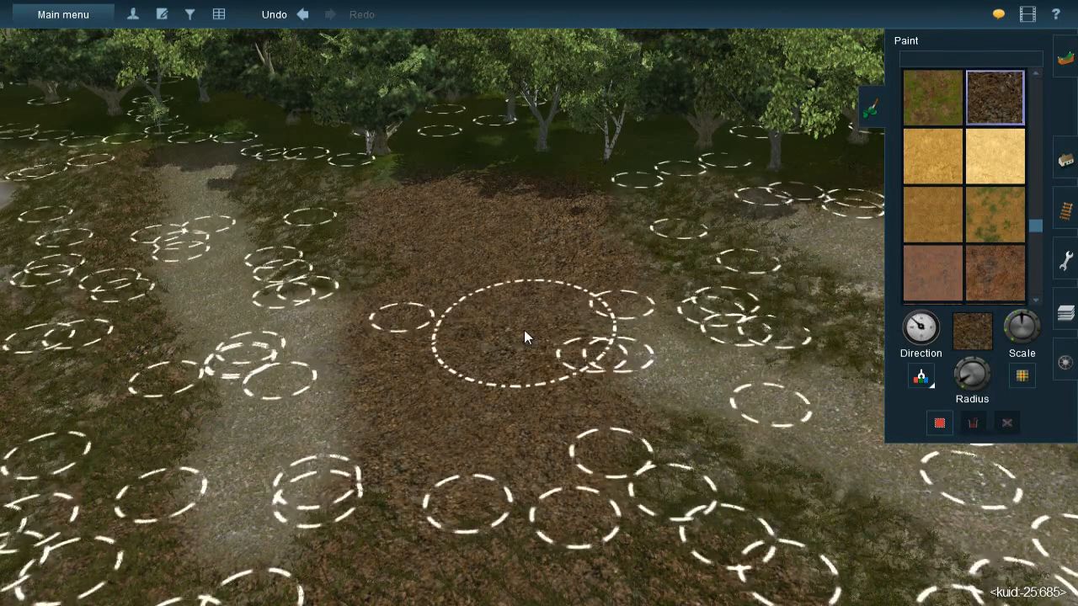
- Lay several parallel JVC(T)Grass spline#1m splines from the tree line down across the freshly painted leaf litter
left_click(1066, 162)
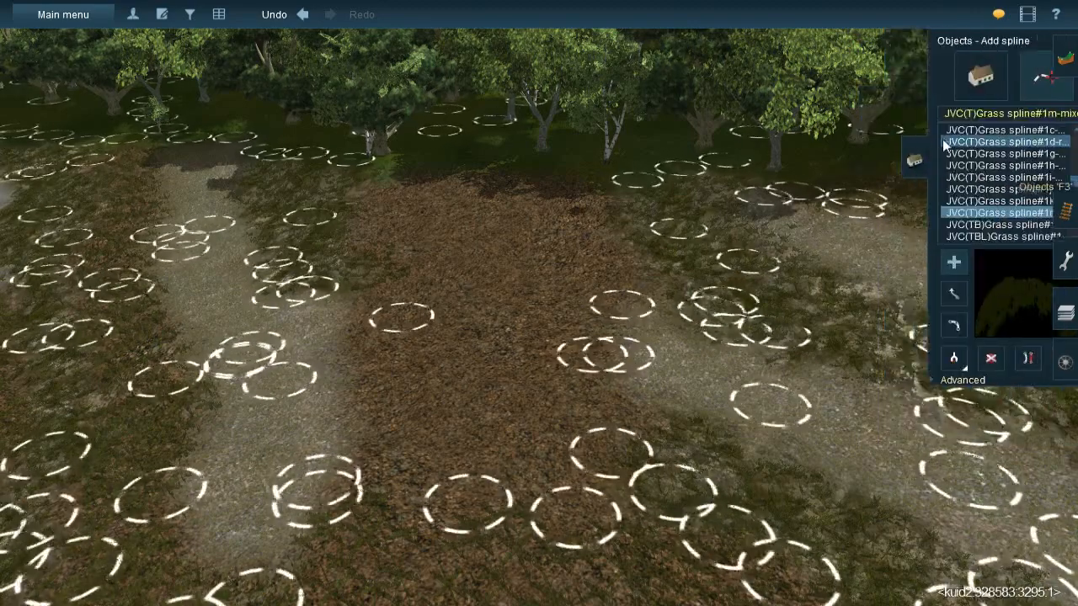
left_click(554, 171)
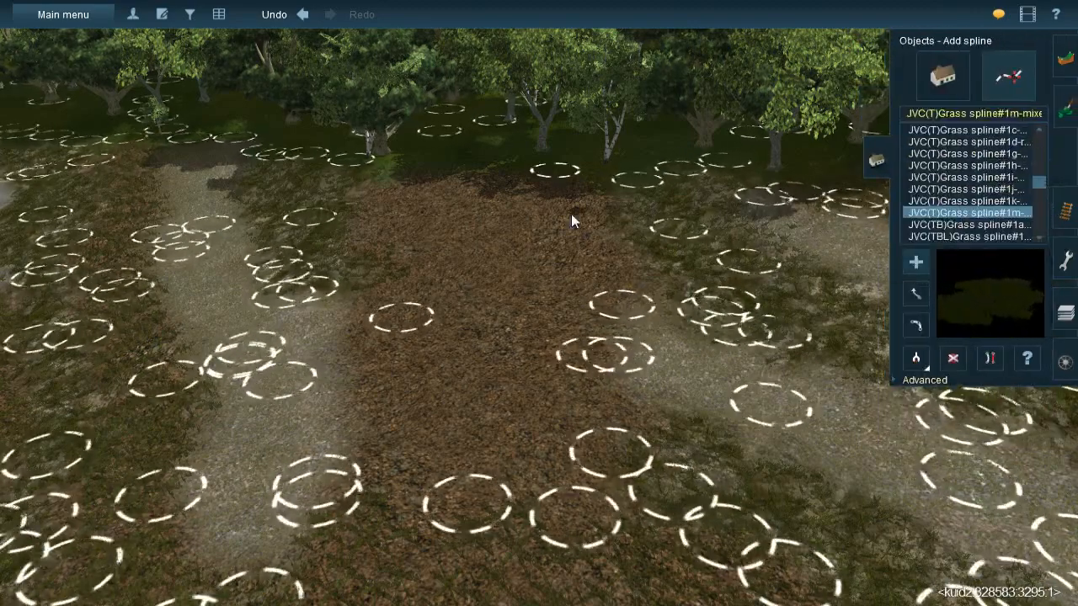
left_click(636, 316)
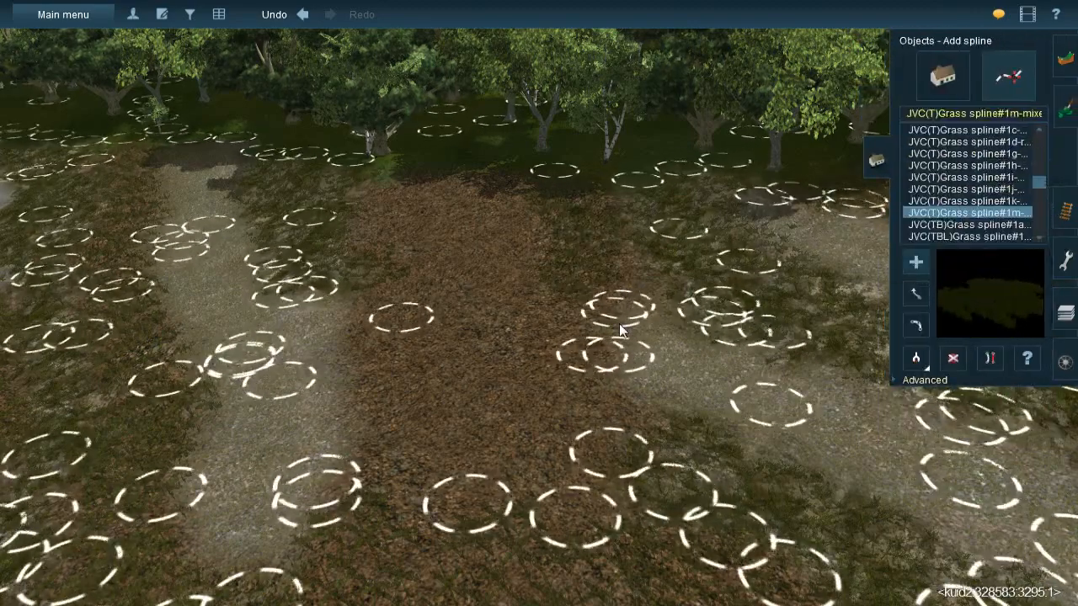
left_click(498, 156)
left_click(591, 419)
left_click(443, 165)
left_click(485, 329)
left_click(379, 170)
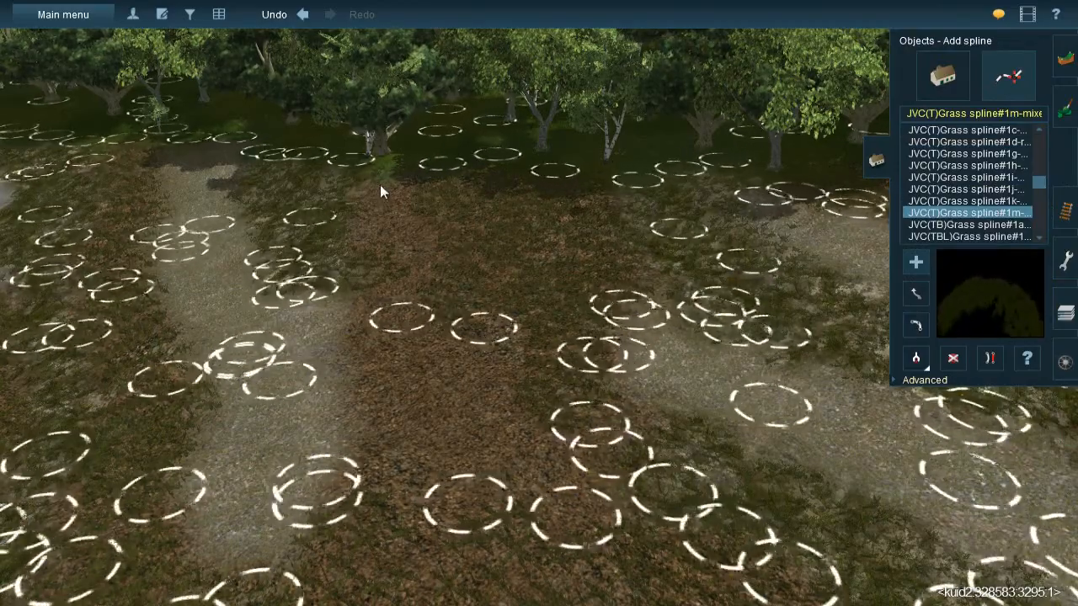
left_click(428, 313)
- Cover the gravel-path side and lower half of the leaf-litter patch with more mixed grass splines
left_click(359, 222)
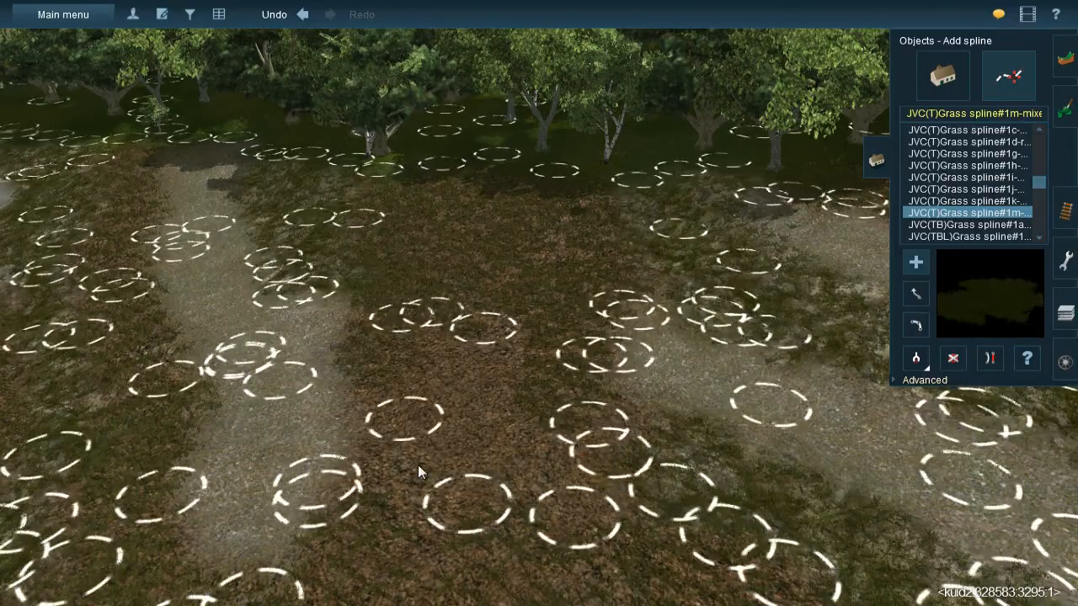
left_click(418, 472)
left_click(350, 320)
left_click(405, 499)
left_click(426, 558)
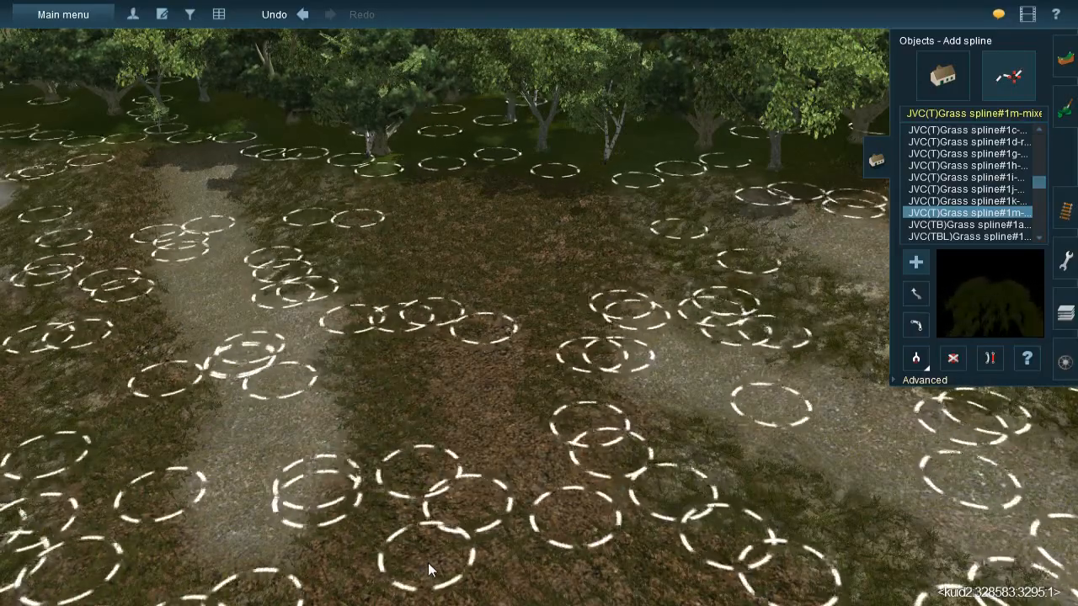
left_click(447, 314)
left_click(496, 537)
left_click(601, 545)
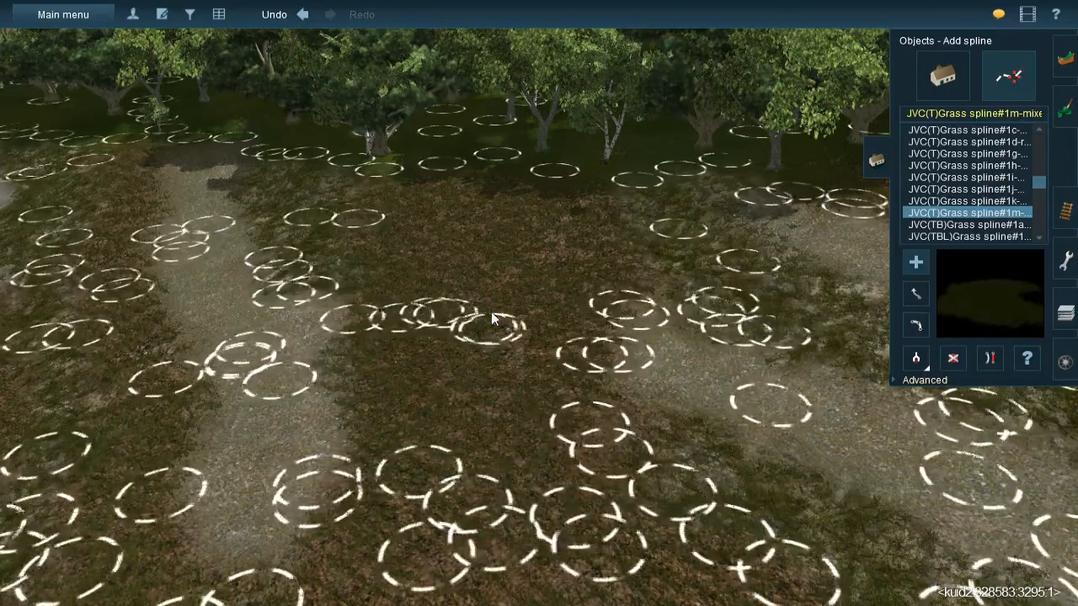
- Sample the JVC@-Grass358s 20x40m grass and lay splines along the ungrassed rock patch in the bare grid between the forests
middle_click_drag(497, 371, 543, 268)
right_click_drag(543, 262, 522, 255)
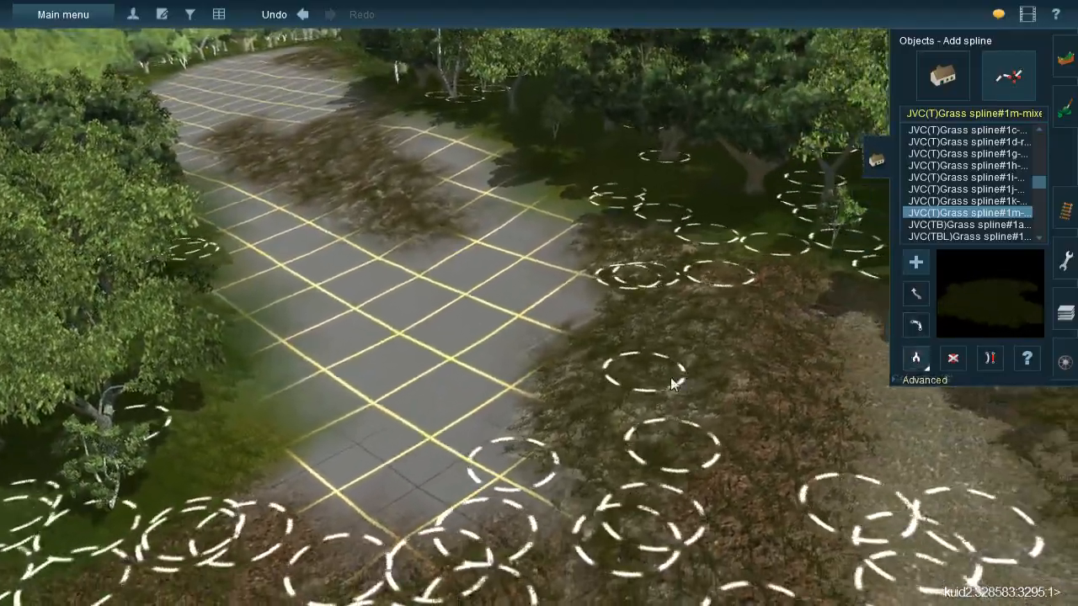
key("g")
left_click(625, 381)
right_click_drag(405, 301, 547, 237)
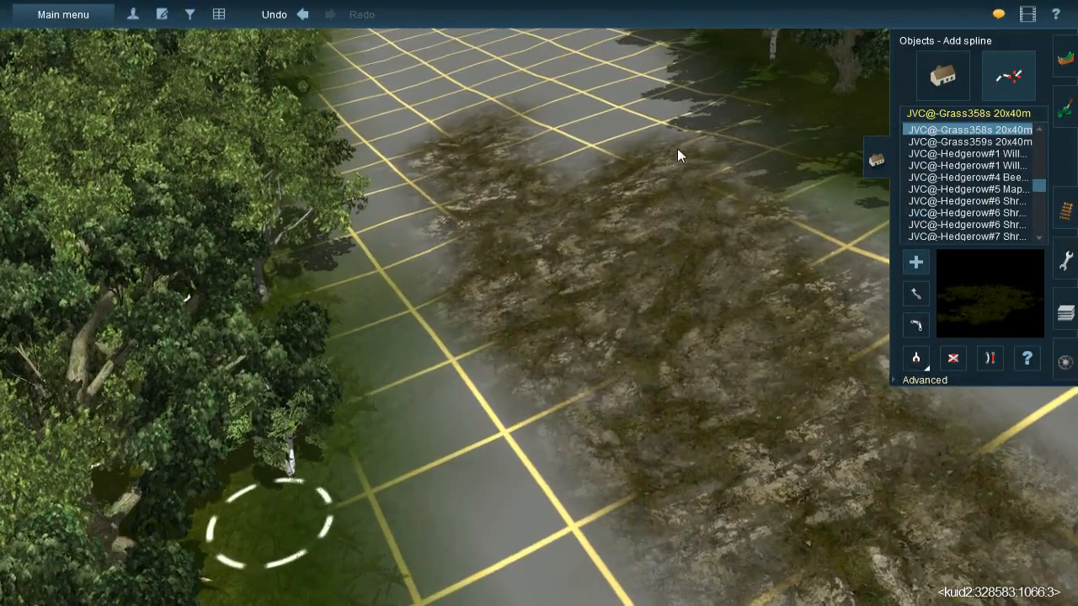
left_click_drag(680, 138, 822, 515)
left_click_drag(644, 144, 617, 389)
left_click_drag(577, 200, 512, 400)
left_click_drag(471, 116, 541, 365)
- Add further JVC@-Grass358s 20x40m splines over the remaining rock patch between the two stands of trees
right_click(547, 366)
left_click_drag(463, 206, 685, 416)
left_click_drag(587, 200, 660, 524)
right_click(665, 451)
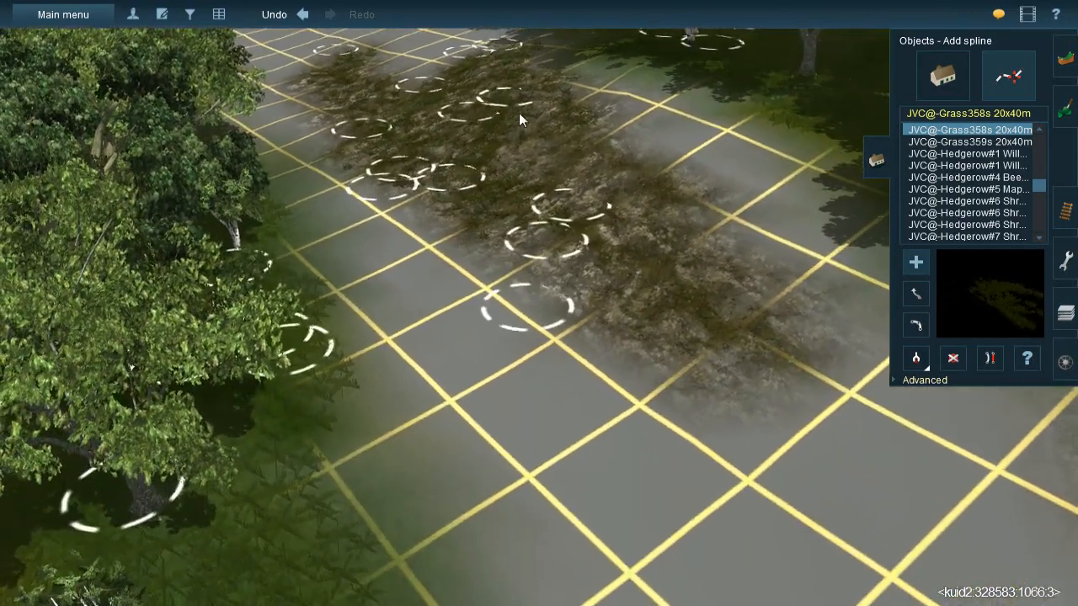
left_click_drag(518, 113, 680, 323)
left_click_drag(620, 171, 761, 491)
left_click_drag(503, 180, 763, 416)
key("Down")
right_click(591, 391)
scroll(591, 362, "down", 5)
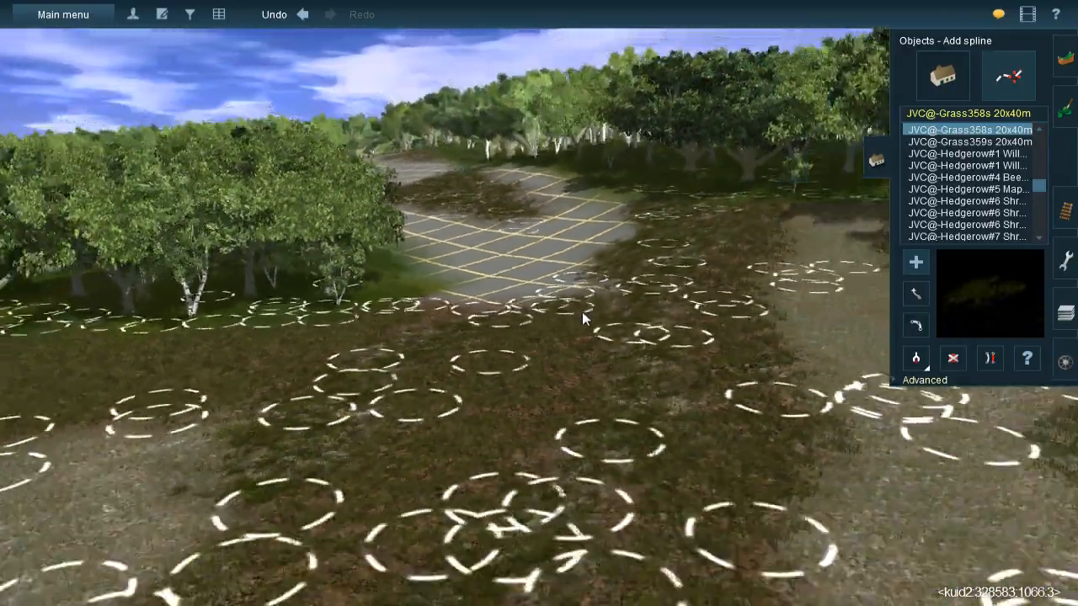
key("Up")
right_click(513, 275)
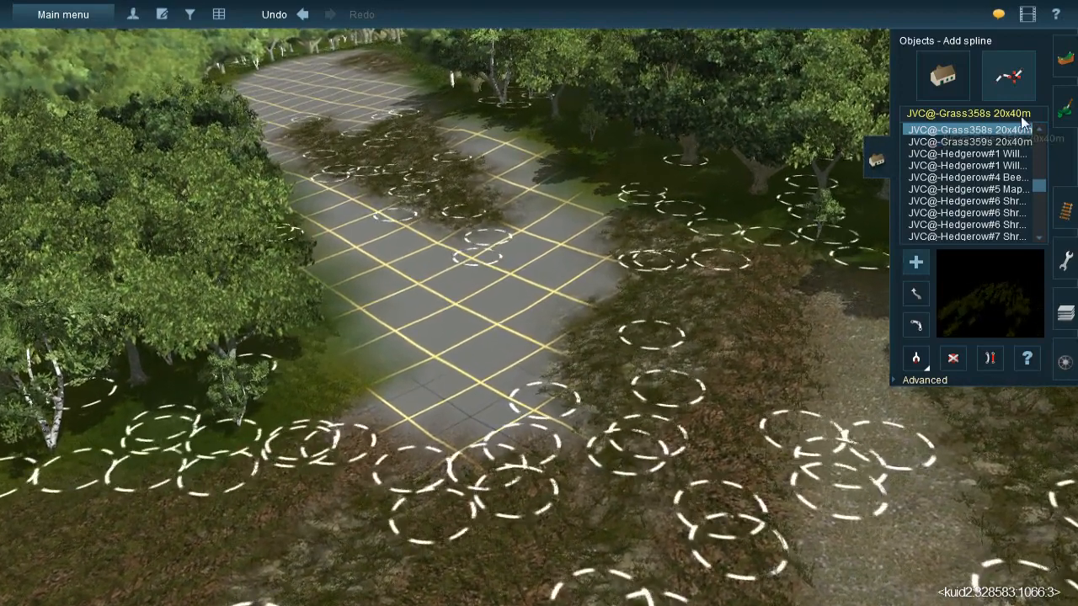
- Undo the last edit and paint leaf litter over the bare grid between the newly grassed rock patch and the trees
left_click(1064, 107)
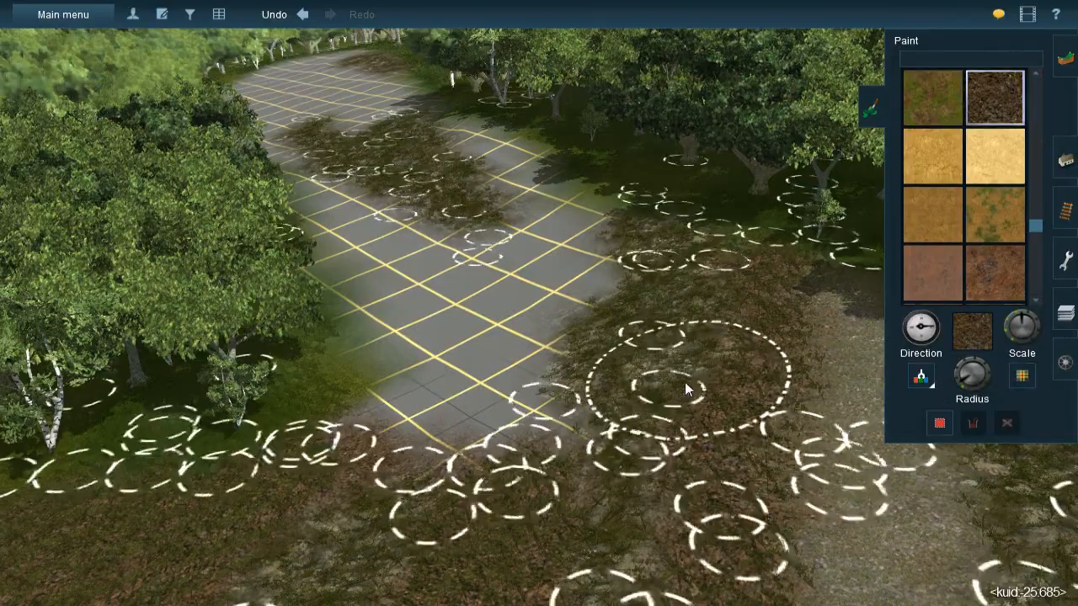
key("ctrl+z")
right_click(599, 276)
right_click(496, 207)
scroll(543, 261, "up", 4)
key("Left")
key("Left")
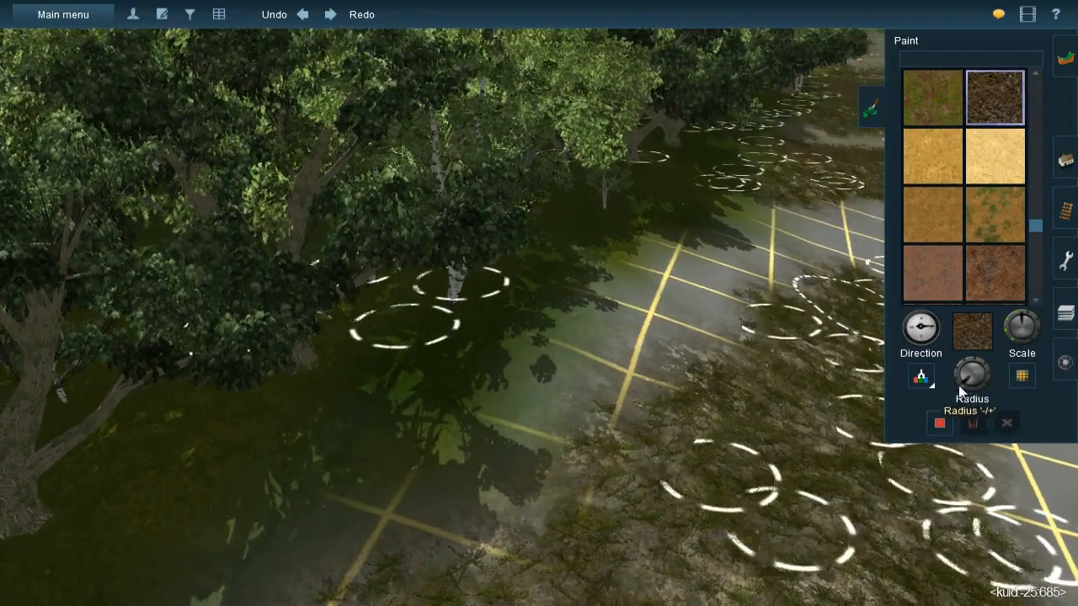
left_click(696, 262)
mouse_move(702, 260)
left_mouse_down()
mouse_move(707, 276)
mouse_move(687, 293)
mouse_move(692, 264)
mouse_move(657, 305)
mouse_move(615, 328)
mouse_move(646, 318)
mouse_move(544, 371)
mouse_move(434, 455)
mouse_move(517, 417)
mouse_move(463, 472)
mouse_move(477, 500)
mouse_move(505, 494)
mouse_move(337, 494)
mouse_move(354, 505)
mouse_move(708, 298)
mouse_move(765, 224)
mouse_move(803, 226)
mouse_move(762, 225)
mouse_move(692, 265)
mouse_move(660, 299)
mouse_move(690, 249)
left_mouse_up()
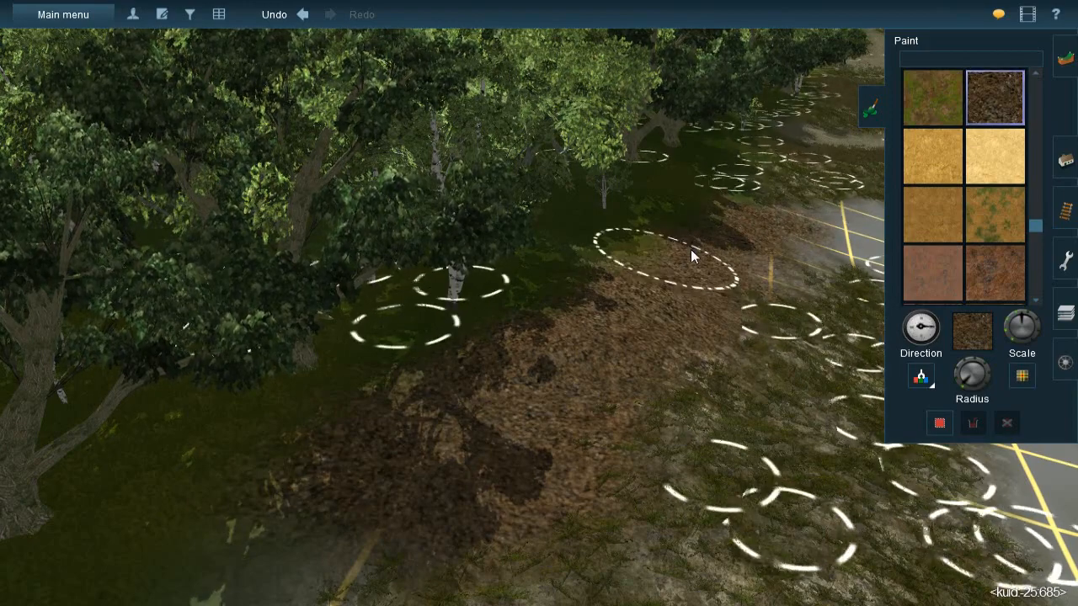
- Paint leaf litter over the bare grid between the grassed rock patches and down to the birch stand
right_click(787, 287)
key("Right")
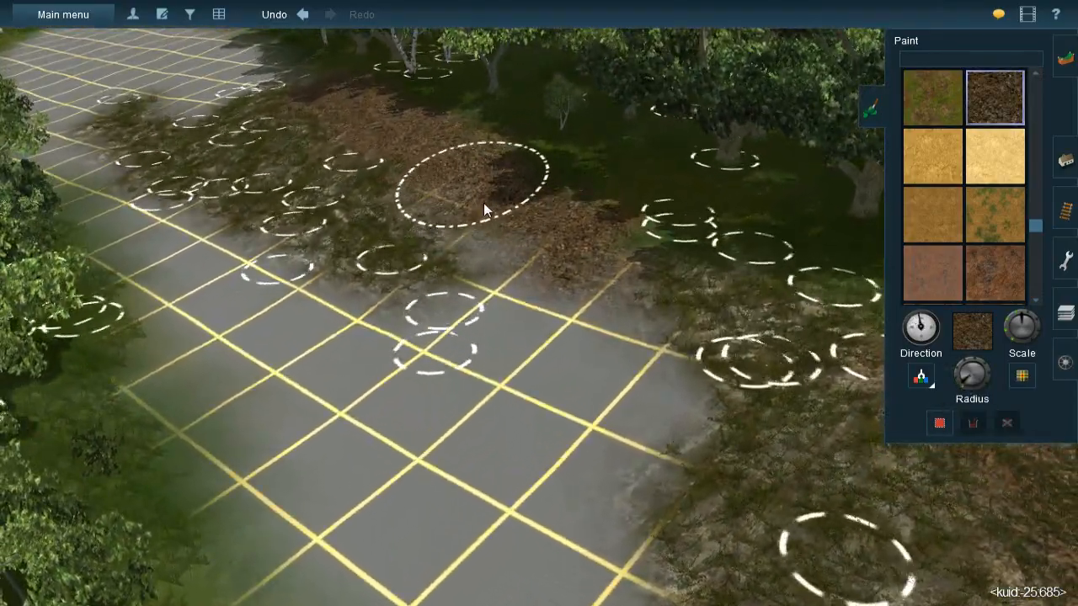
mouse_move(556, 278)
left_mouse_down()
mouse_move(572, 260)
mouse_move(570, 337)
mouse_move(595, 381)
mouse_move(596, 436)
mouse_move(593, 410)
mouse_move(559, 447)
mouse_move(608, 405)
mouse_move(509, 386)
mouse_move(455, 342)
mouse_move(380, 374)
mouse_move(287, 360)
mouse_move(346, 350)
mouse_move(206, 291)
mouse_move(234, 256)
mouse_move(175, 256)
mouse_move(205, 282)
mouse_move(208, 373)
mouse_move(184, 295)
mouse_move(309, 461)
mouse_move(275, 429)
mouse_move(324, 468)
left_mouse_up()
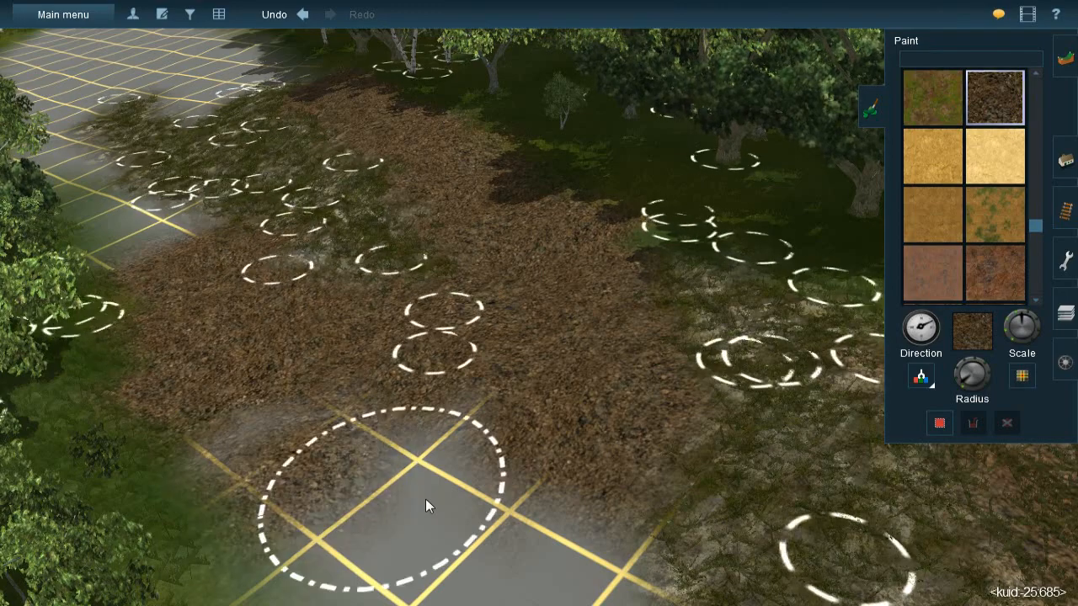
right_click(425, 514)
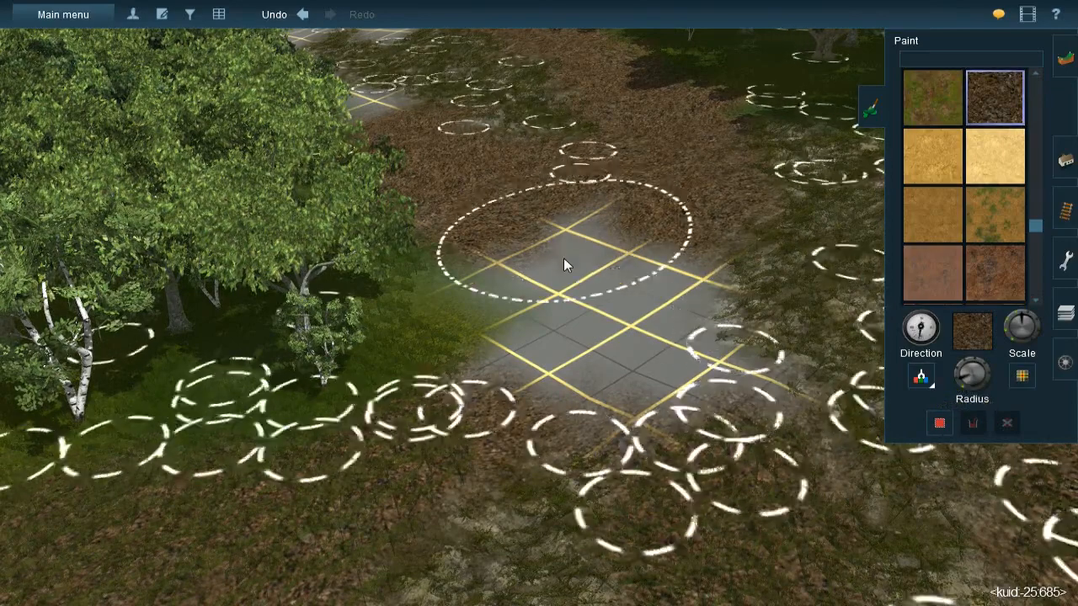
mouse_move(558, 281)
left_mouse_down()
mouse_move(544, 265)
mouse_move(581, 347)
mouse_move(643, 387)
mouse_move(606, 263)
left_mouse_up()
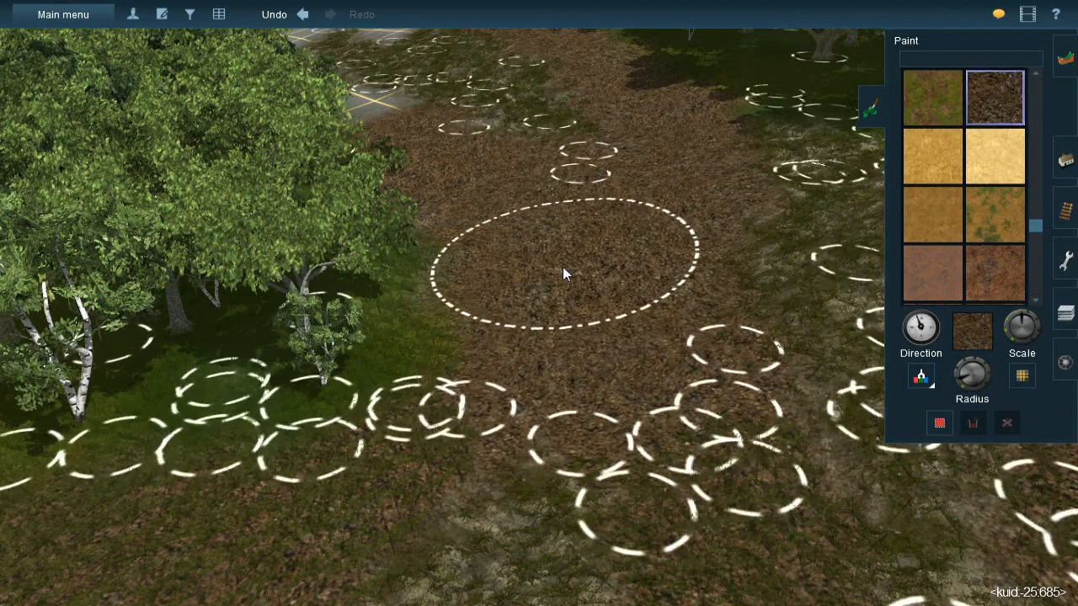
- Sample the JVC(T)Grass spline#1m mixed grass and lay the first splines along the rock-side edge of the new leaf-litter patch
scroll(565, 226, "up", 1)
scroll(565, 225, "up", 5)
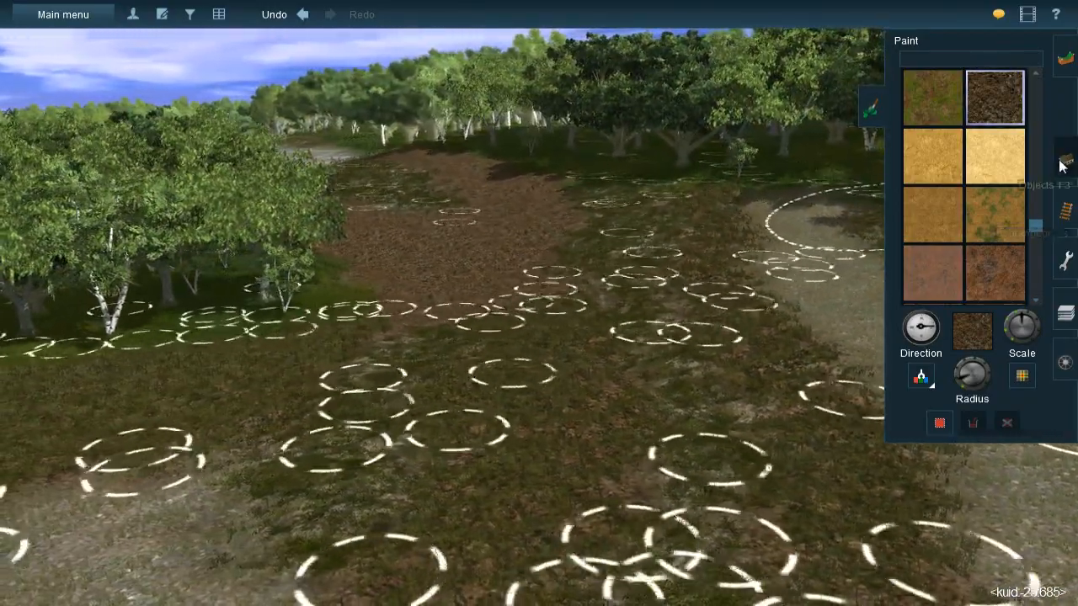
left_click(1063, 160)
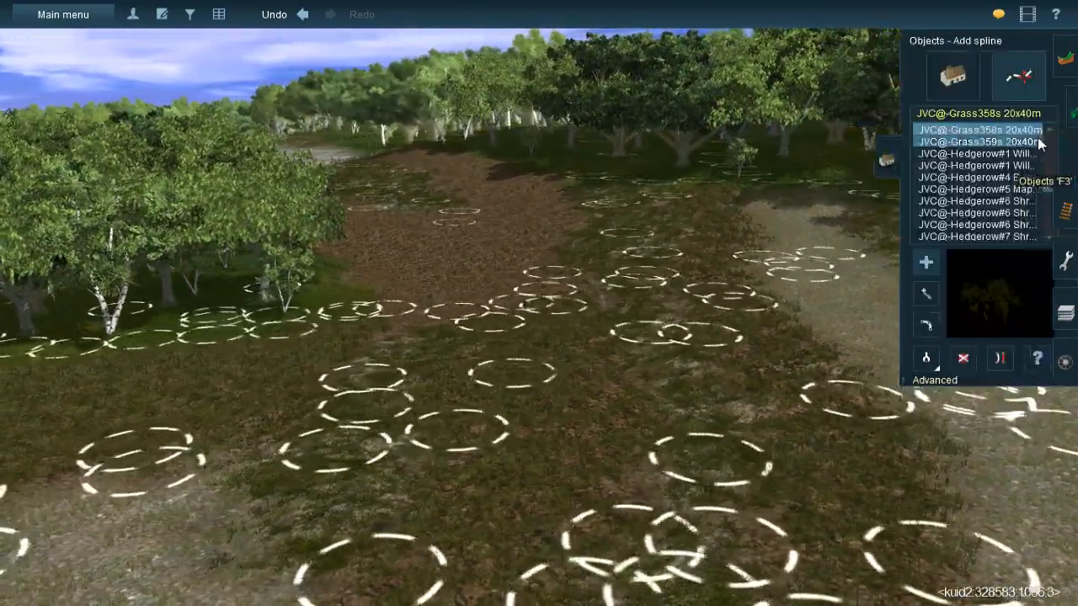
left_click(494, 304)
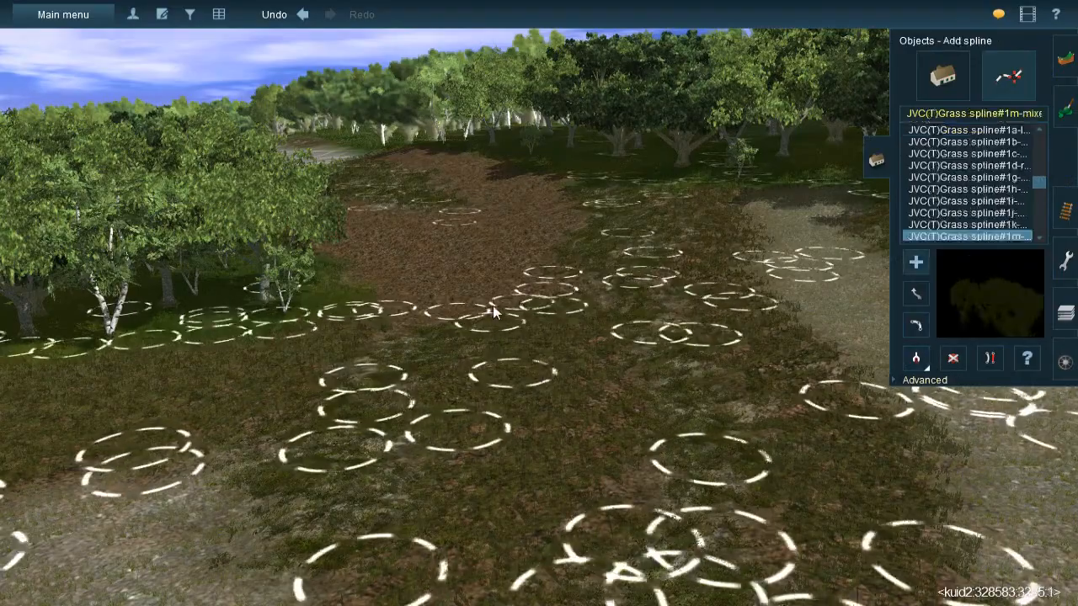
right_click(497, 299)
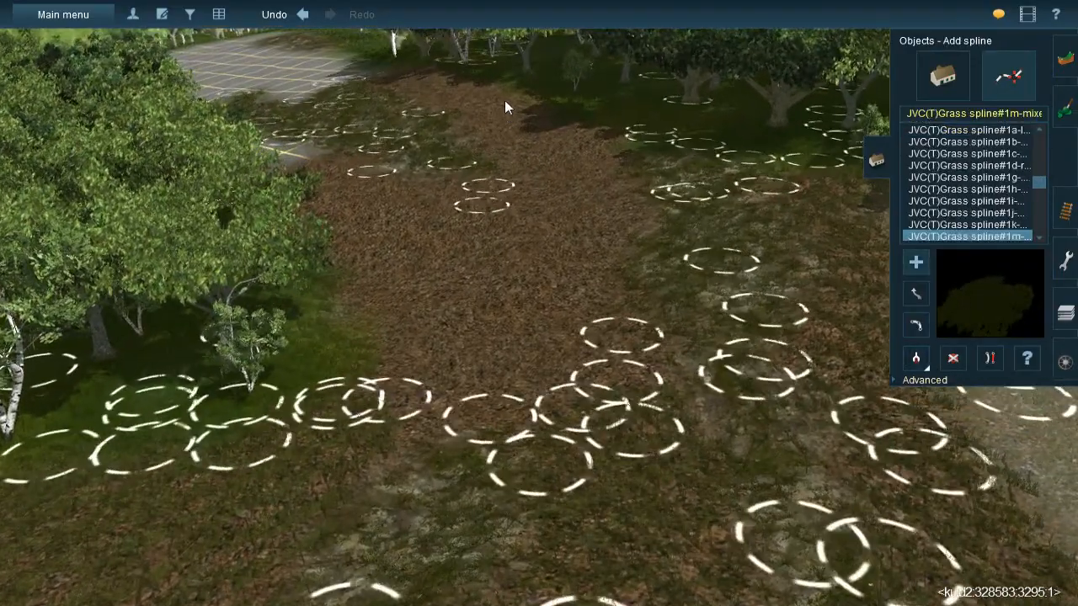
left_click(504, 99)
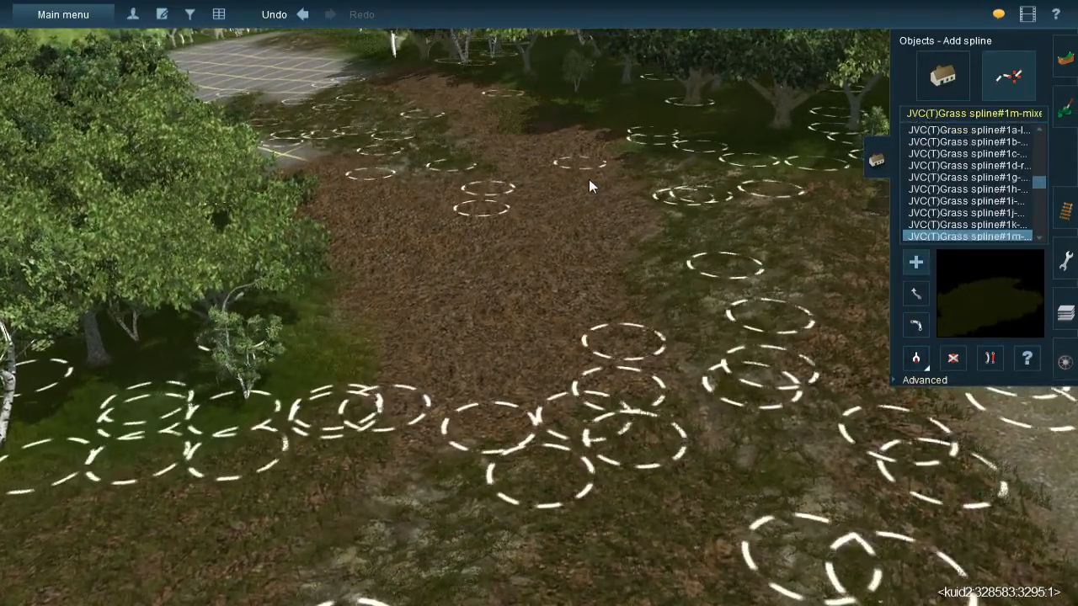
left_click(647, 215)
left_click(599, 174)
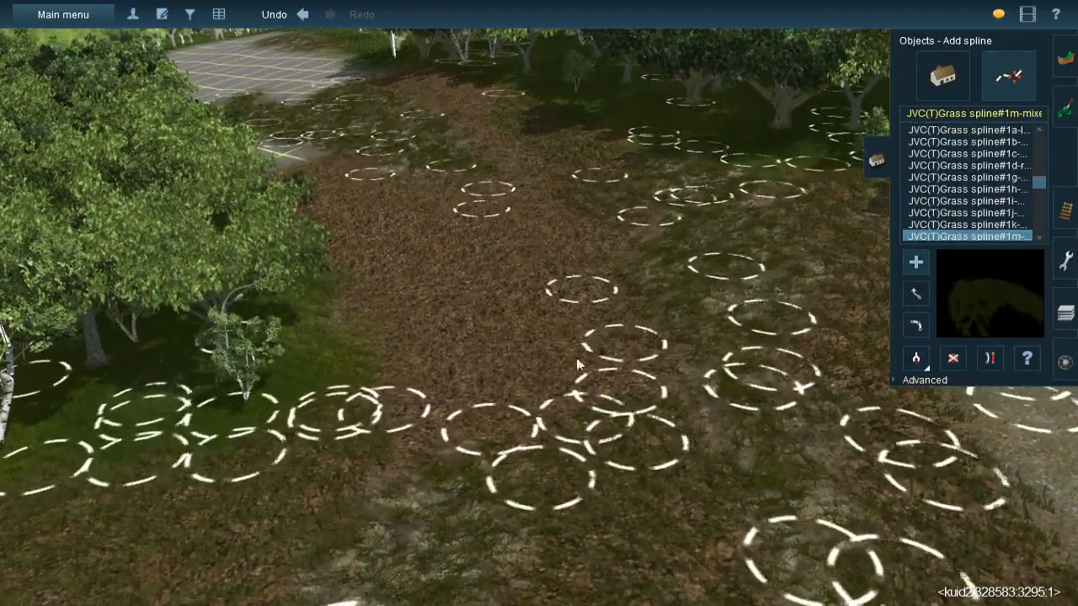
- Cover the middle and the birch-side edge of the leaf-litter patch with further JVC(T)Grass spline#1m splines
left_click(468, 96)
left_click(543, 217)
left_click(543, 167)
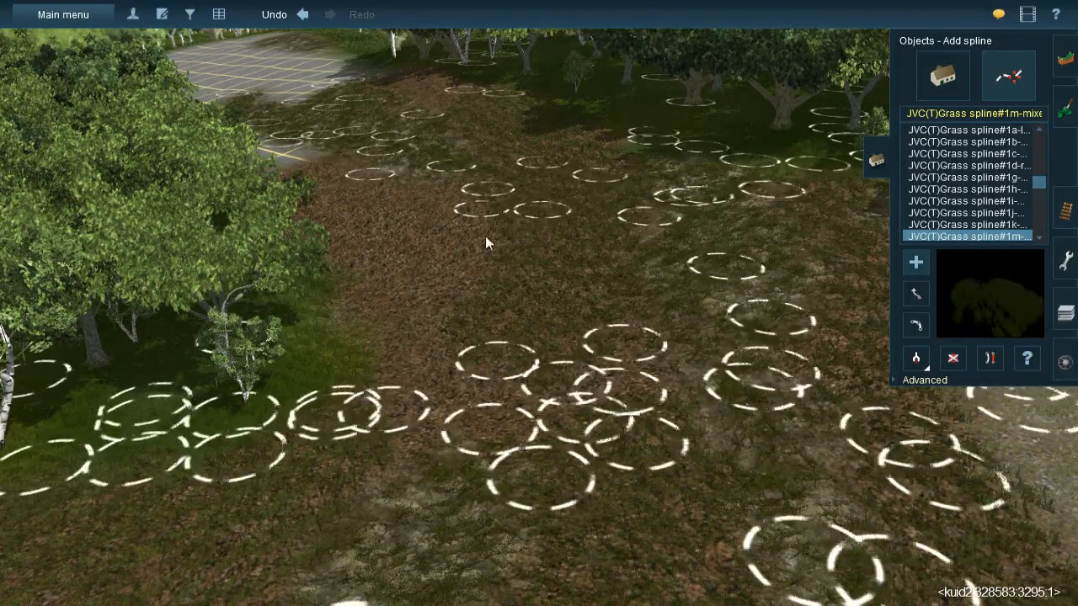
left_click(498, 376)
left_click(344, 294)
left_click(456, 336)
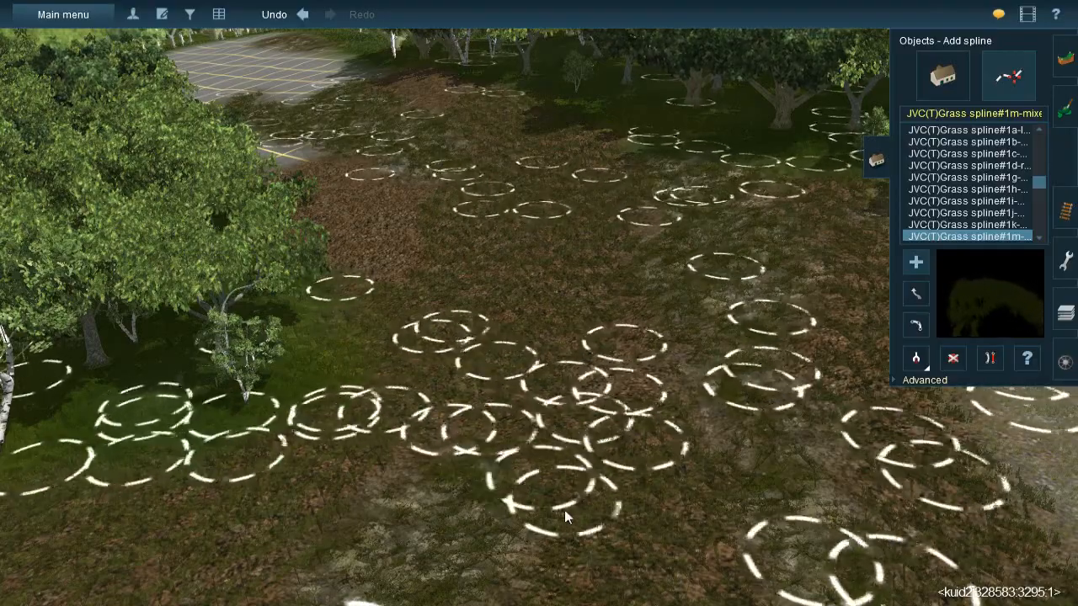
left_click(528, 453)
left_click(633, 320)
left_click(587, 433)
- Extend the mixed grass splines over the remaining leaf litter and along the strip beside the forest shade
right_click_drag(582, 428, 540, 267)
right_click(540, 267)
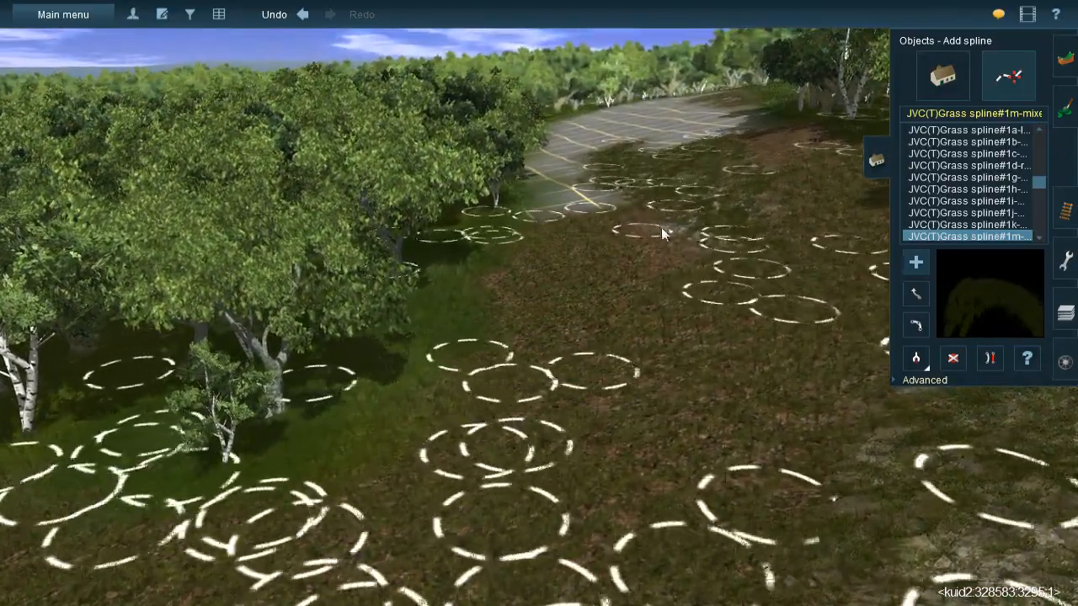
right_click_drag(663, 343, 513, 168)
left_click(512, 168)
left_click(698, 335)
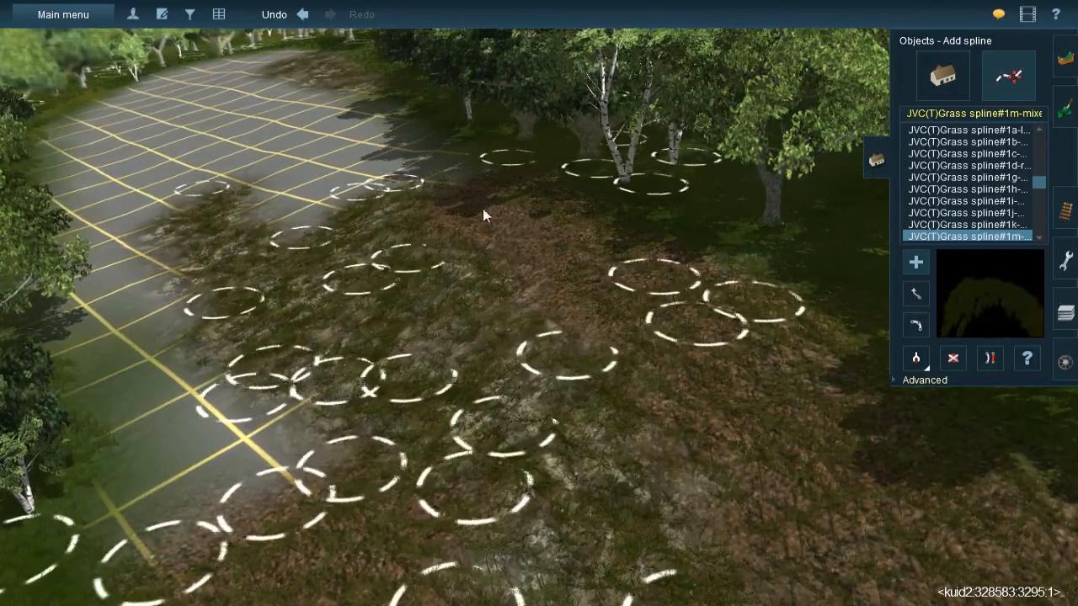
left_click(625, 324)
left_click(469, 174)
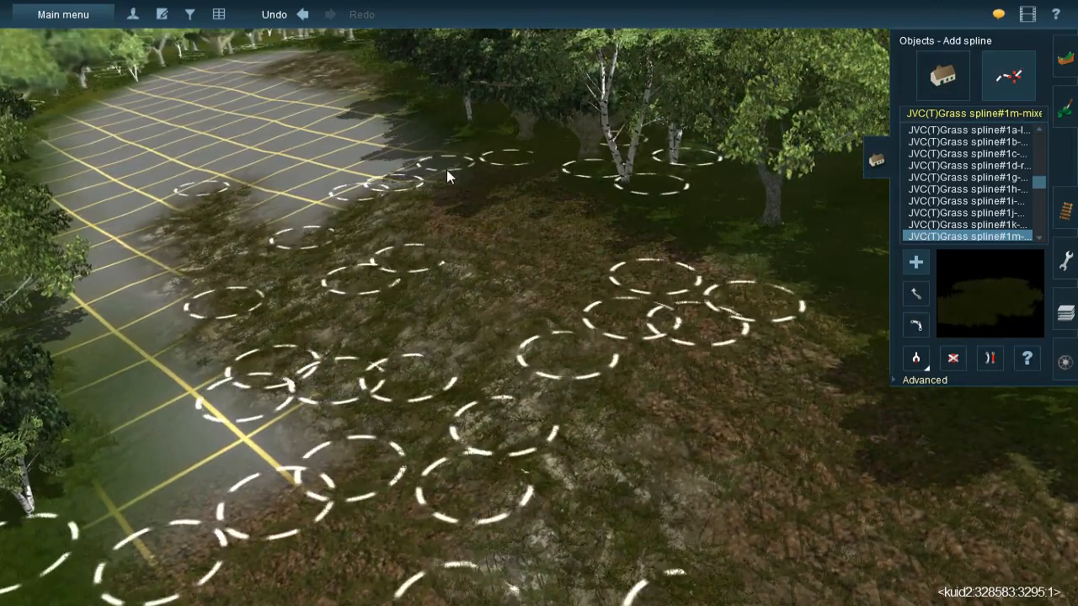
- Examine the grassed hillside up close and from across the road to judge the ground cover
right_click_drag(444, 178, 583, 310)
key("Right")
key("Up")
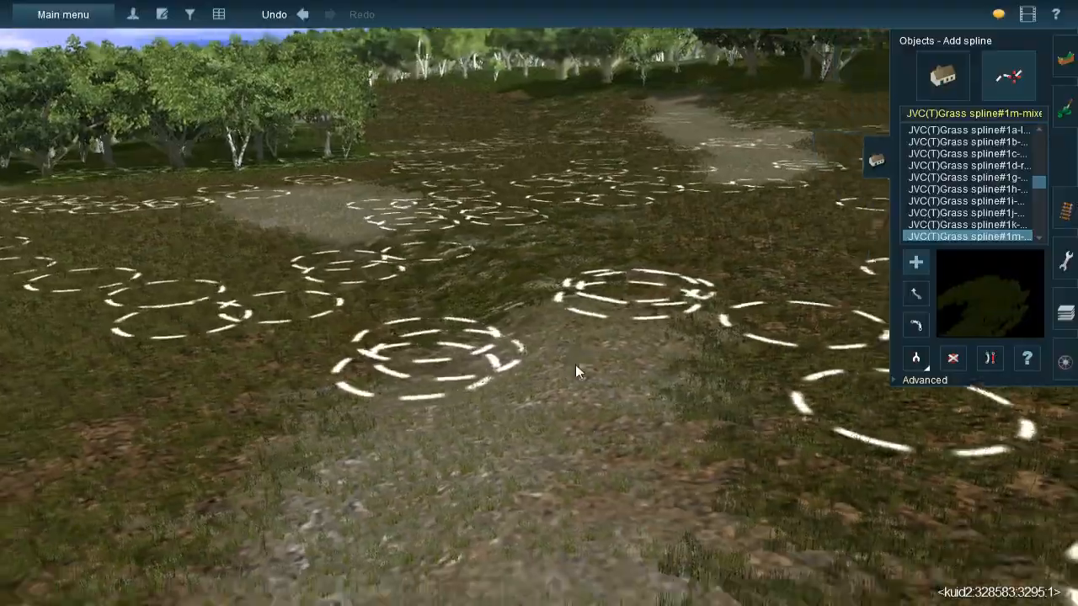
right_click_drag(575, 364, 525, 297)
key("Down")
key("Down")
key("Up")
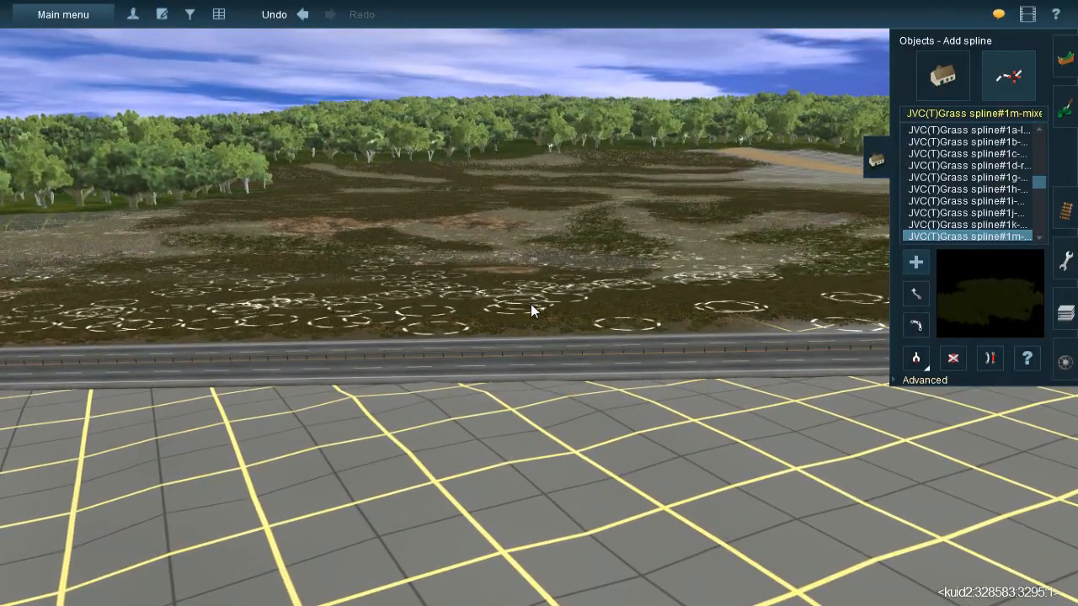
right_click_drag(462, 192, 568, 316)
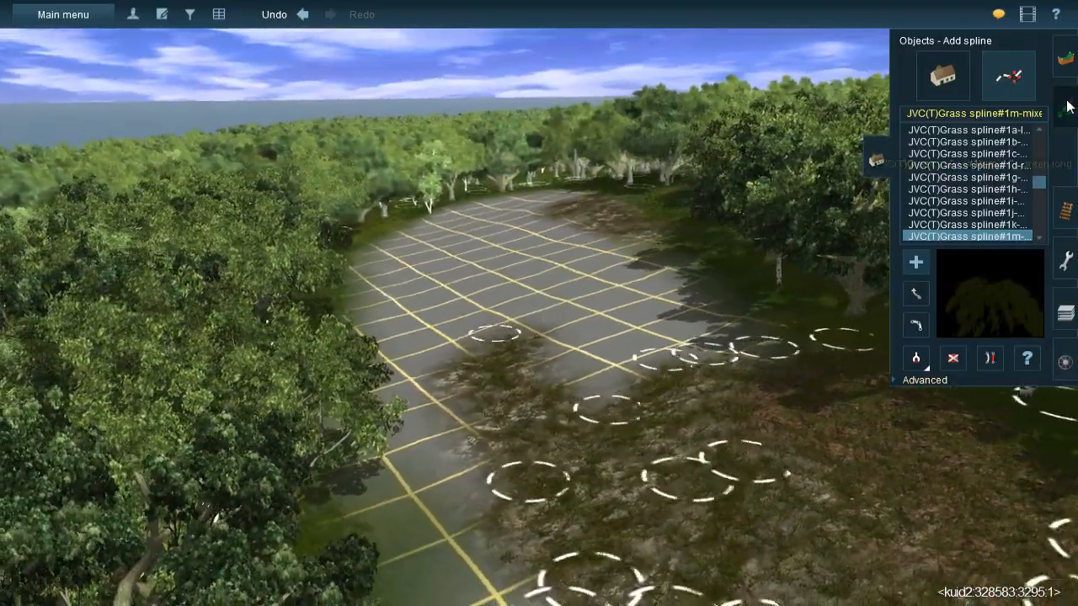
- Choose the mottled brown ground texture <kuid:-25:691> and paint it over the bare grid between the forests
left_click(1067, 106)
scroll(984, 256, "down", 6)
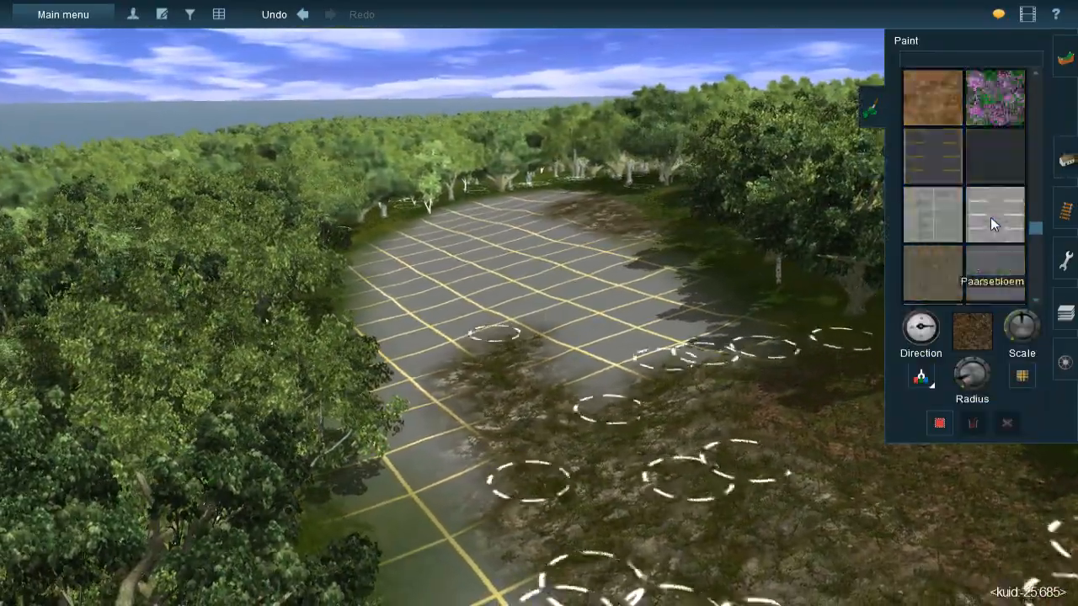
scroll(990, 217, "up", 2)
left_click(986, 109)
scroll(986, 139, "up", 3)
mouse_move(596, 392)
right_mouse_down()
mouse_move(569, 385)
mouse_move(532, 257)
right_mouse_up()
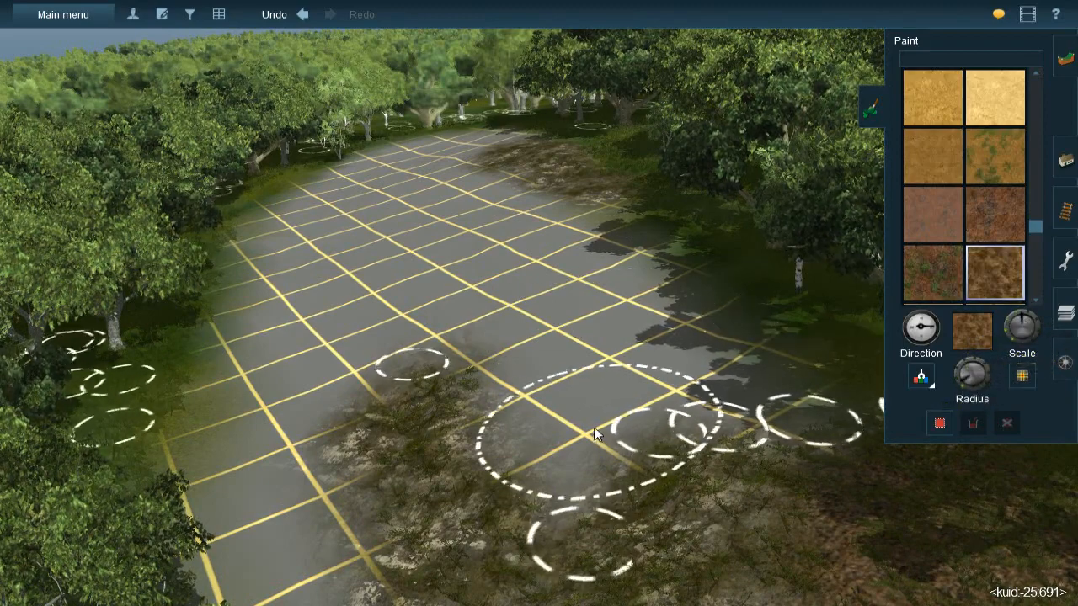
mouse_move(527, 351)
left_mouse_down()
mouse_move(568, 414)
mouse_move(513, 313)
mouse_move(563, 421)
mouse_move(596, 463)
left_mouse_up()
mouse_move(596, 463)
right_mouse_down()
mouse_move(748, 500)
mouse_move(846, 454)
mouse_move(605, 281)
mouse_move(513, 253)
mouse_move(541, 268)
right_mouse_up()
- Paint the mottled brown ground texture along the gravel strip that runs down from the forest edge
key("Right")
key("Up")
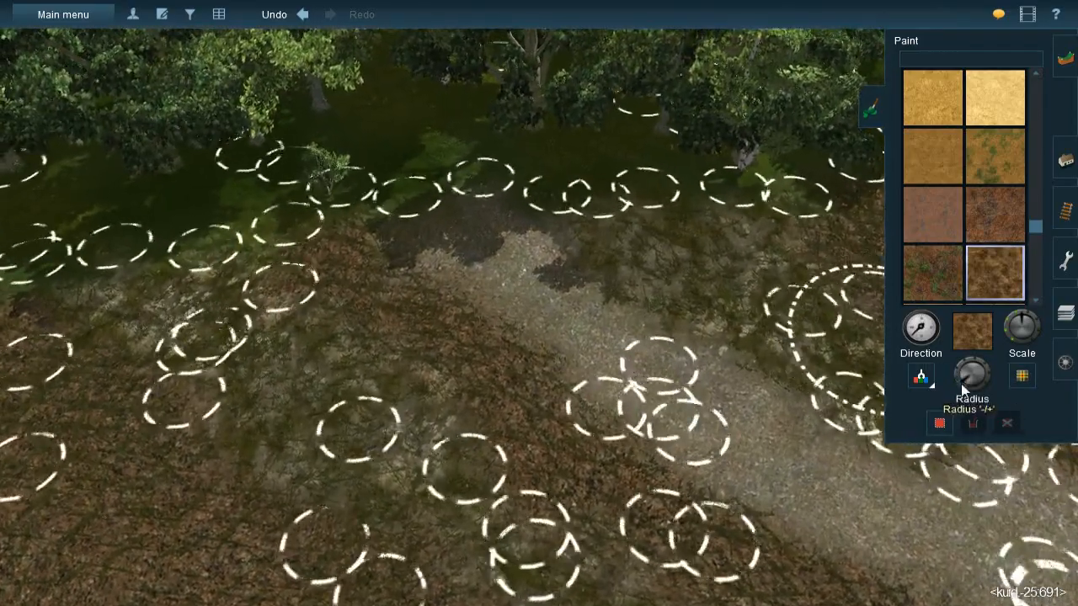
mouse_move(497, 258)
left_mouse_down()
mouse_move(481, 241)
mouse_move(498, 253)
left_mouse_up()
mouse_move(628, 393)
left_mouse_down()
mouse_move(788, 474)
mouse_move(900, 513)
mouse_move(803, 477)
left_mouse_up()
mouse_move(804, 476)
right_mouse_down()
mouse_move(486, 345)
mouse_move(572, 379)
mouse_move(543, 320)
mouse_move(529, 252)
mouse_move(505, 243)
mouse_move(526, 295)
right_mouse_up()
mouse_move(526, 300)
left_mouse_down()
mouse_move(518, 294)
mouse_move(648, 421)
mouse_move(652, 459)
mouse_move(737, 516)
mouse_move(674, 432)
left_mouse_up()
mouse_move(628, 446)
right_mouse_down()
mouse_move(547, 419)
mouse_move(535, 271)
mouse_move(530, 304)
right_mouse_up()
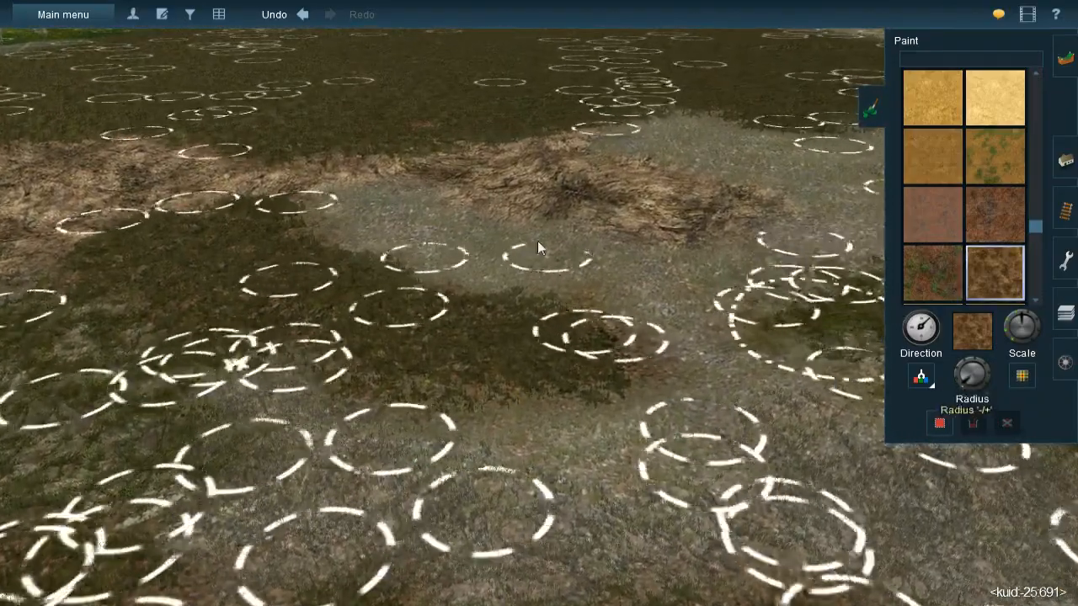
- Paint the mottled brown texture over the gravel around the rocky outcrop and check it from across the road
mouse_move(389, 223)
left_mouse_down()
mouse_move(594, 278)
mouse_move(727, 281)
mouse_move(684, 325)
mouse_move(715, 370)
left_mouse_up()
mouse_move(716, 455)
right_mouse_down()
mouse_move(620, 456)
mouse_move(494, 395)
mouse_move(552, 268)
mouse_move(556, 198)
mouse_move(543, 234)
mouse_move(518, 243)
mouse_move(528, 275)
mouse_move(507, 271)
mouse_move(547, 293)
right_mouse_up()
mouse_move(547, 293)
left_mouse_down()
mouse_move(673, 361)
mouse_move(729, 292)
mouse_move(806, 432)
left_mouse_up()
mouse_move(786, 487)
right_mouse_down()
mouse_move(705, 498)
mouse_move(484, 326)
mouse_move(438, 455)
mouse_move(489, 475)
mouse_move(557, 385)
mouse_move(537, 290)
right_mouse_up()
key("Up")
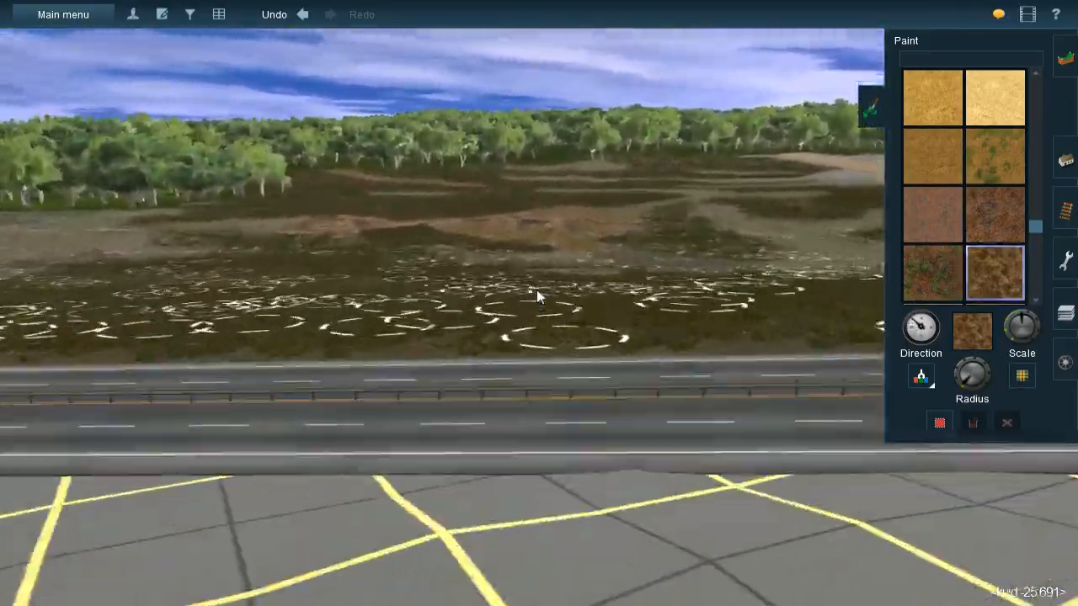
key("Down")
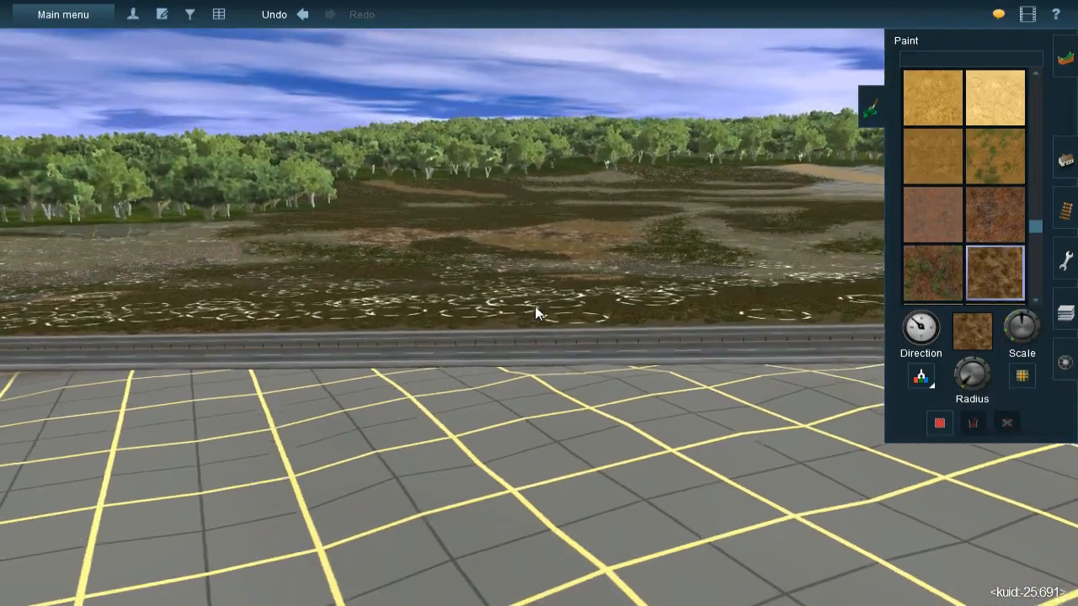
- Choose the Rock 012 texture and start blending it into the brown ground beside the rocky outcrop
scroll(965, 177, "down", 5)
scroll(965, 172, "down", 6)
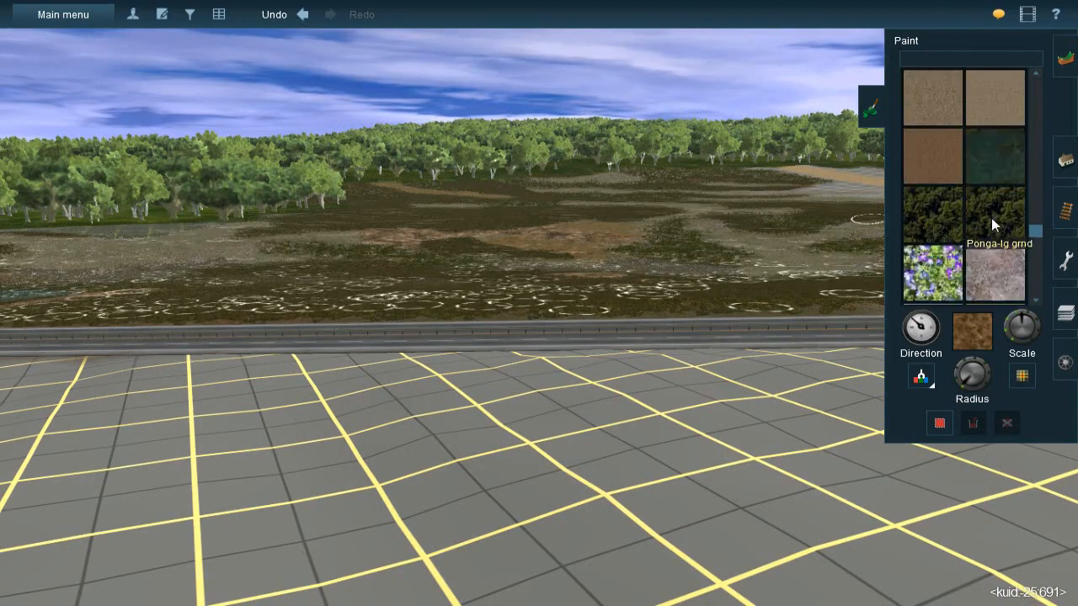
scroll(991, 217, "down", 3)
scroll(992, 221, "down", 2)
scroll(992, 222, "down", 2)
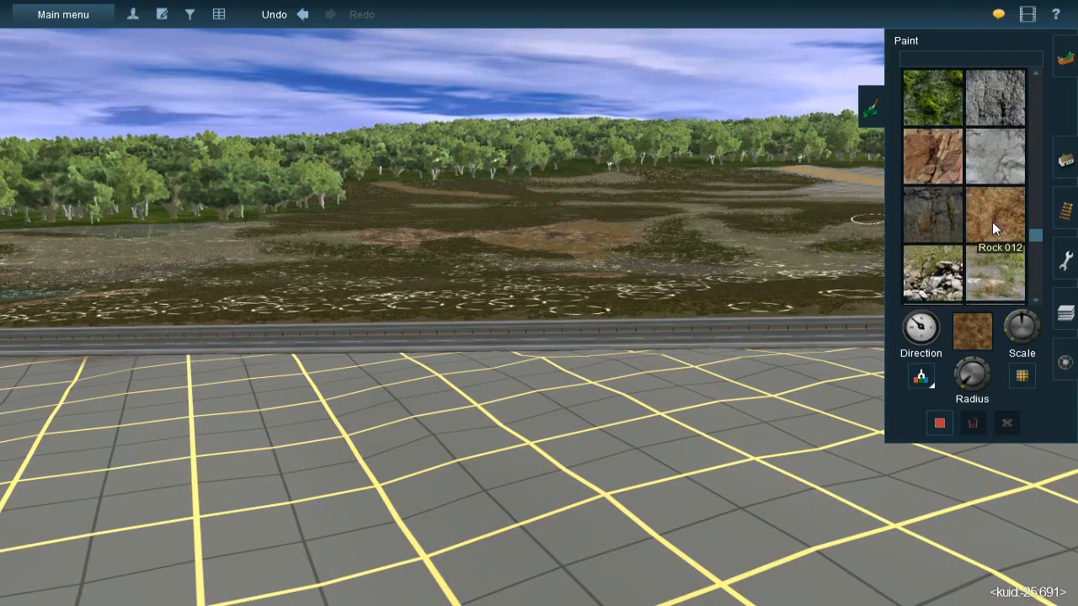
left_click(992, 204)
scroll(629, 222, "up", 5)
scroll(491, 254, "up", 6)
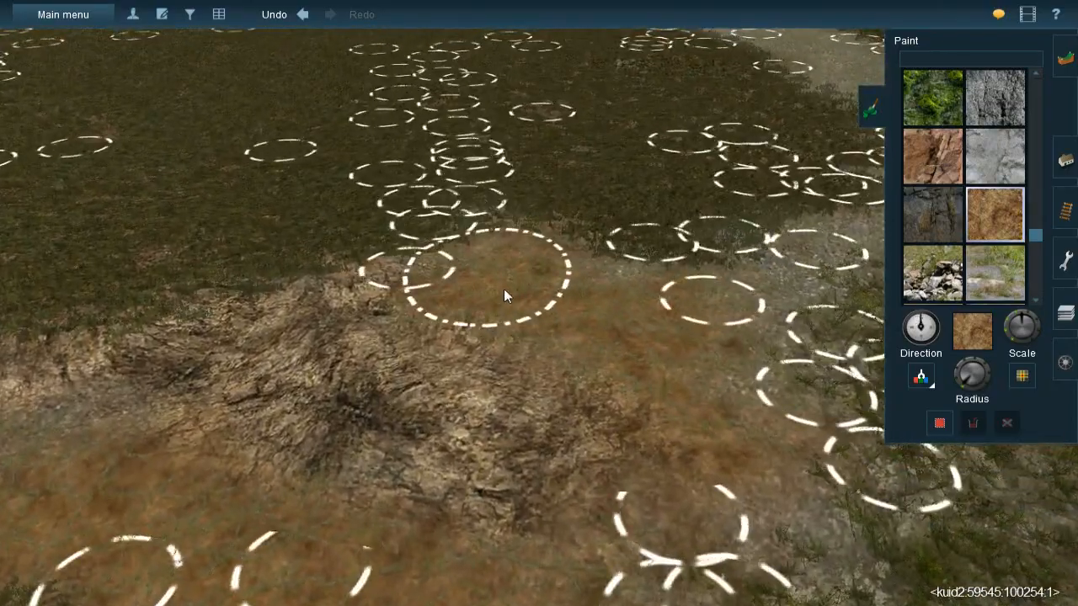
key("bracketleft")
mouse_move(504, 289)
left_mouse_down()
mouse_move(648, 355)
mouse_move(618, 389)
left_mouse_up()
- Continue painting Rock 012 with varied texture direction across the brown ground around the rocky outcrop
right_click(577, 411)
key("bracketleft")
mouse_move(591, 296)
left_mouse_down()
mouse_move(645, 352)
mouse_move(528, 467)
mouse_move(362, 372)
mouse_move(410, 389)
mouse_move(150, 366)
mouse_move(173, 340)
mouse_move(106, 328)
left_mouse_up()
key("bracketleft")
right_click(569, 480)
right_click_drag(491, 410, 543, 367)
scroll(543, 345, "down", 5)
scroll(545, 304, "up", 6)
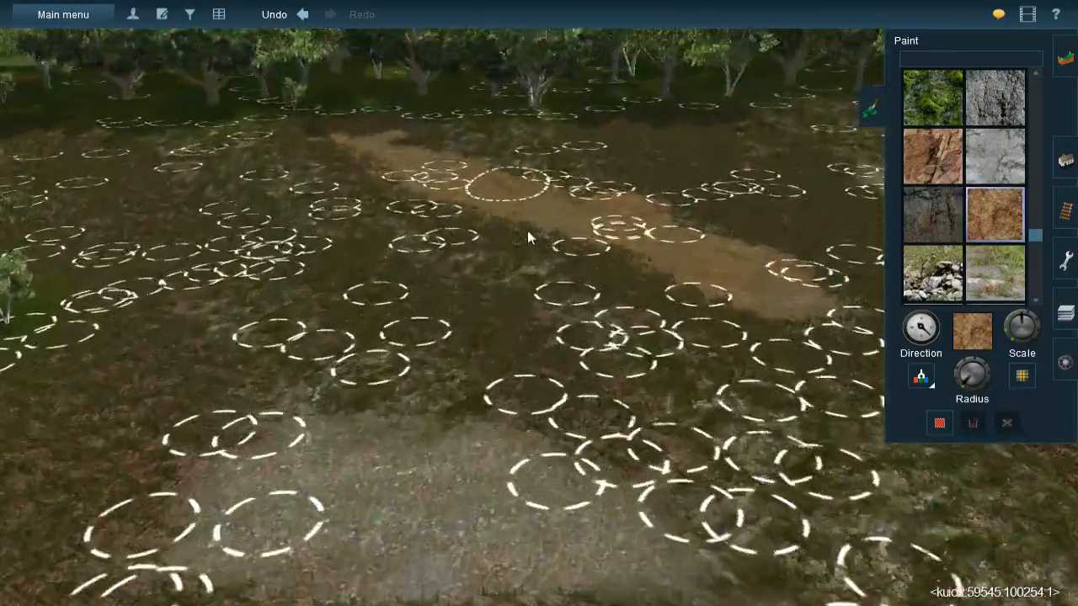
- Paint Rock 012 with varied direction along the brown strip running down from the forest edge
right_click(522, 237)
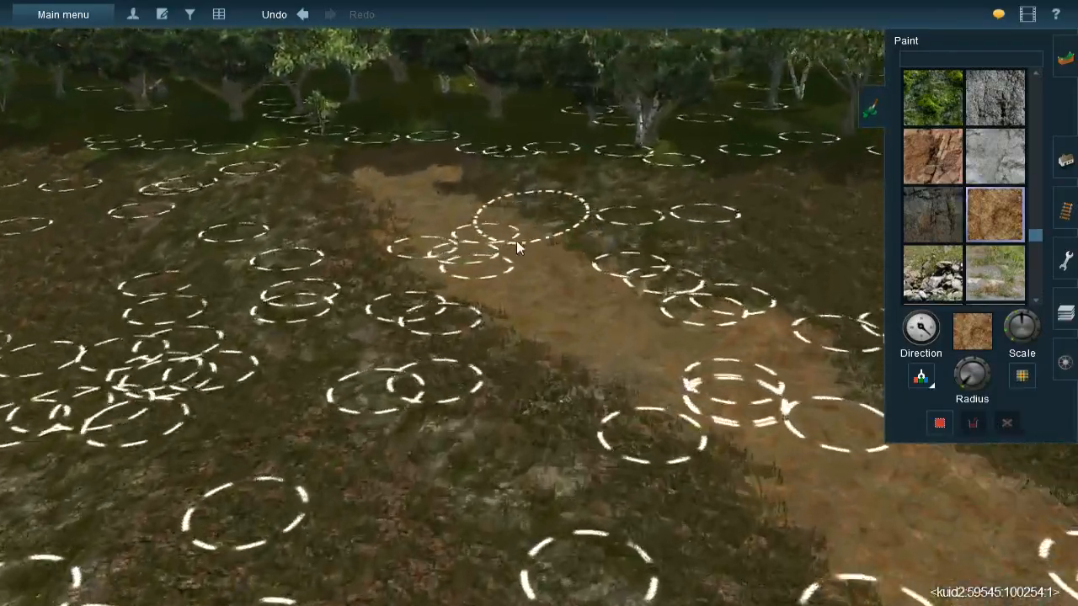
key("bracketleft")
mouse_move(368, 213)
left_mouse_down()
mouse_move(416, 260)
mouse_move(475, 357)
mouse_move(576, 458)
mouse_move(587, 438)
mouse_move(737, 536)
mouse_move(655, 458)
left_mouse_up()
right_click(654, 454)
key("bracketleft")
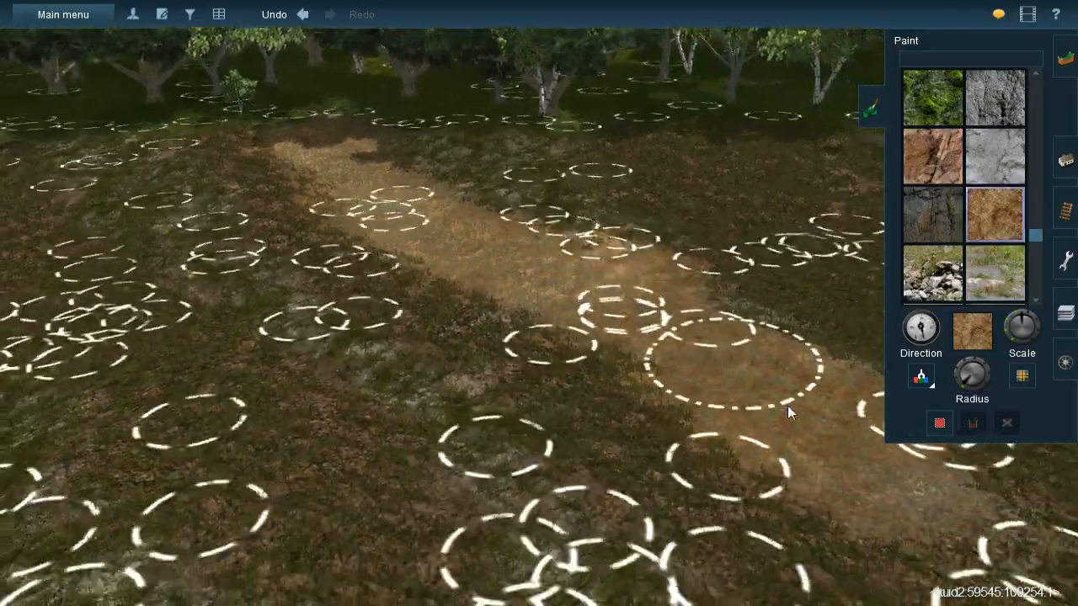
key("bracketleft")
mouse_move(741, 366)
left_mouse_down()
mouse_move(761, 399)
mouse_move(845, 426)
left_mouse_up()
right_click(843, 429)
- Paint Rock 012 over the gravel clearing beneath the trees at the forest edge
mouse_move(563, 468)
right_mouse_down()
mouse_move(564, 446)
mouse_move(551, 447)
mouse_move(535, 396)
mouse_move(547, 311)
mouse_move(531, 295)
mouse_move(508, 301)
mouse_move(525, 305)
mouse_move(535, 203)
mouse_move(515, 128)
mouse_move(534, 190)
mouse_move(441, 297)
mouse_move(544, 297)
right_mouse_up()
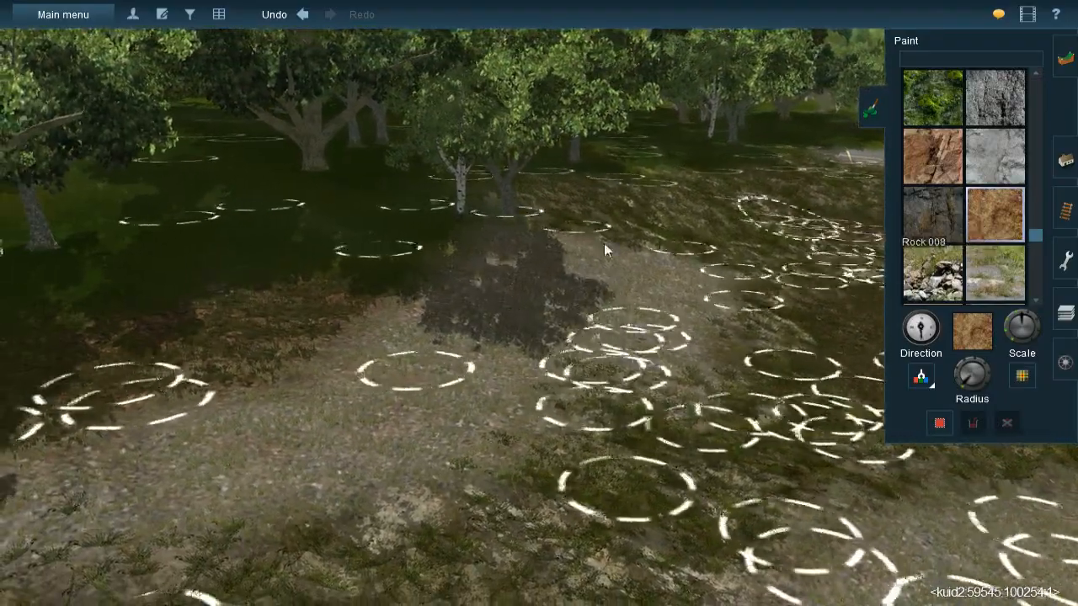
mouse_move(666, 279)
left_mouse_down()
mouse_move(633, 334)
mouse_move(616, 321)
mouse_move(432, 327)
mouse_move(471, 349)
mouse_move(379, 417)
mouse_move(423, 396)
mouse_move(231, 472)
mouse_move(193, 463)
left_mouse_up()
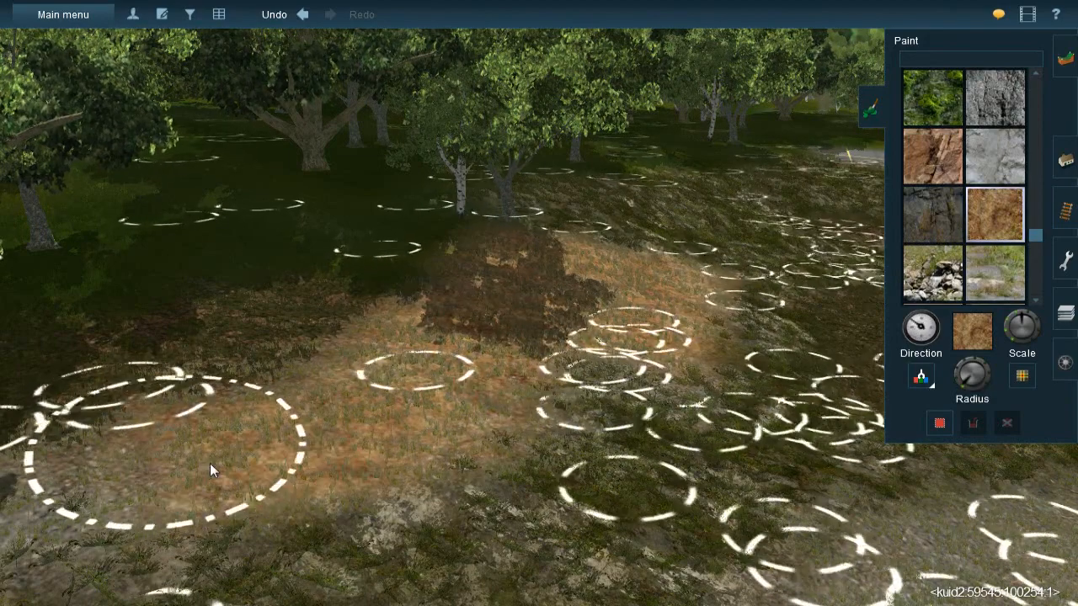
right_click(194, 463)
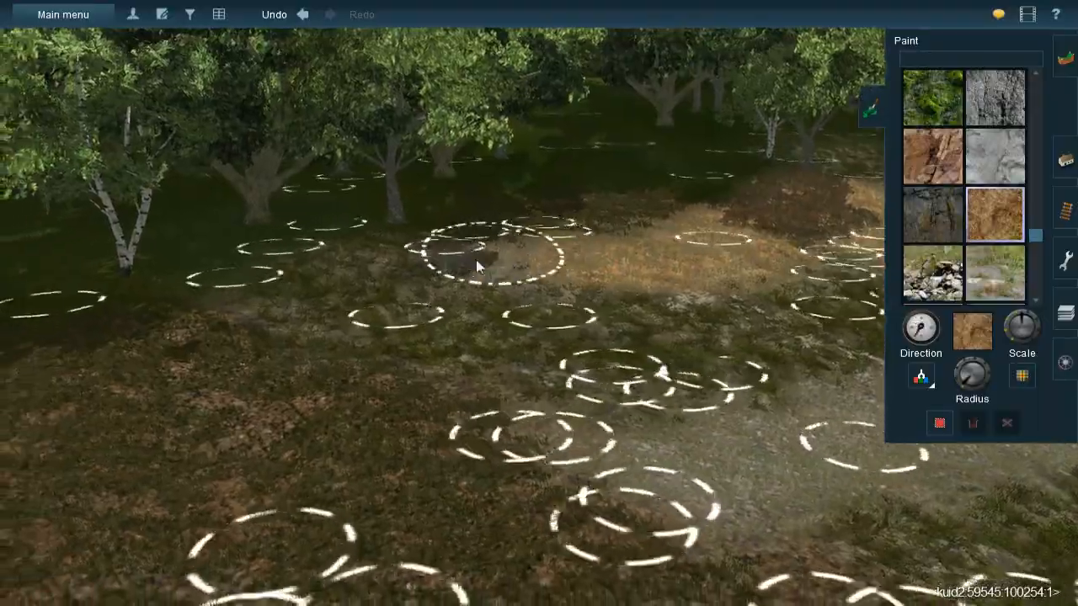
left_click_drag(475, 266, 507, 268)
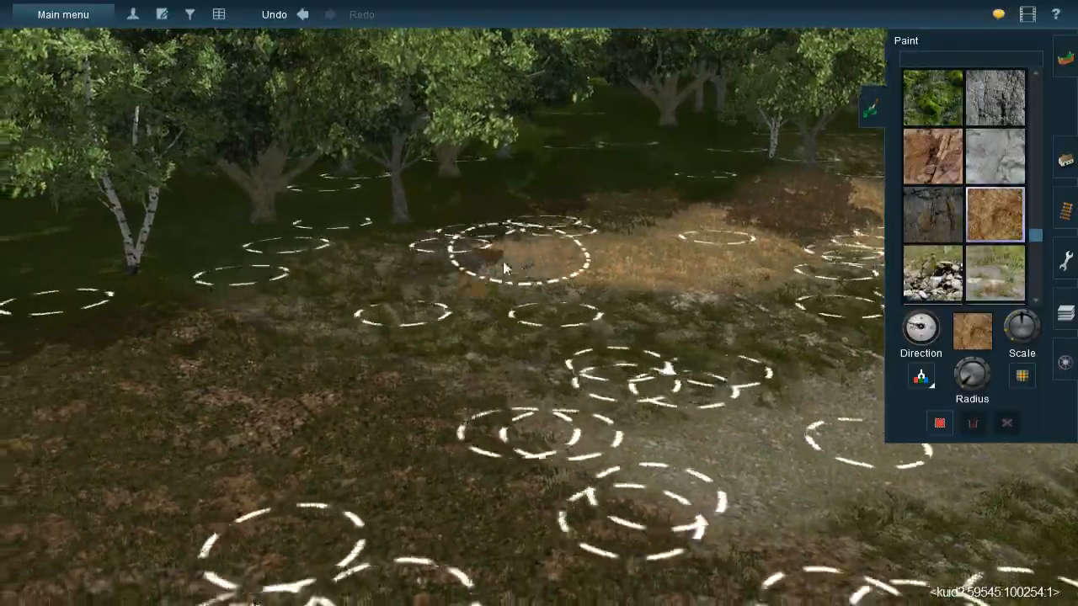
- Examine the painted hillside and forest edge from several viewpoints, including from across the road
right_click(578, 402)
key("Down")
scroll(582, 396, "down", 5)
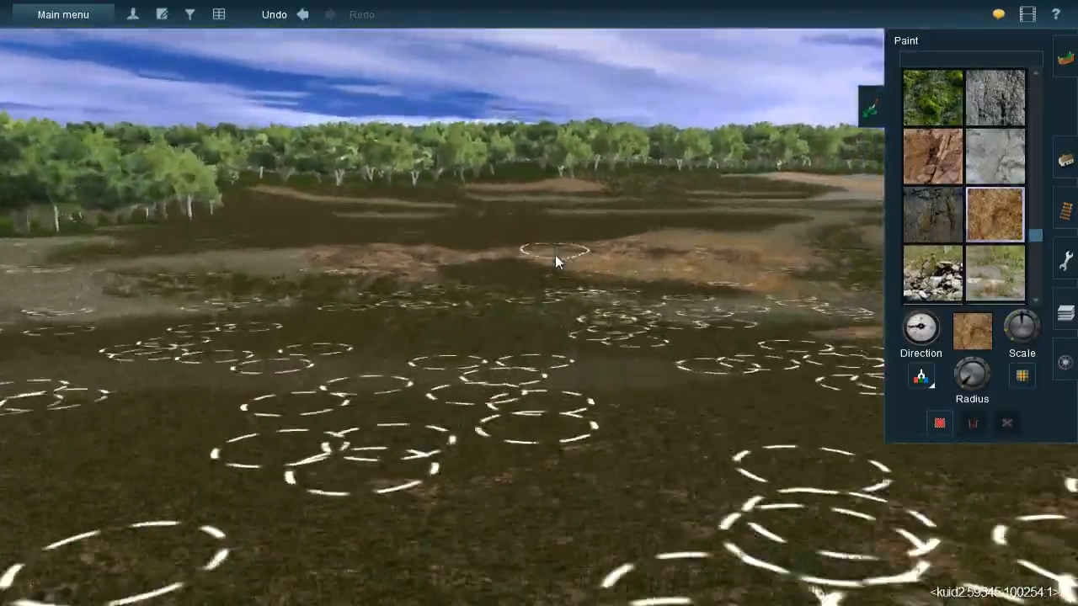
right_click(543, 232)
scroll(545, 393, "up", 5)
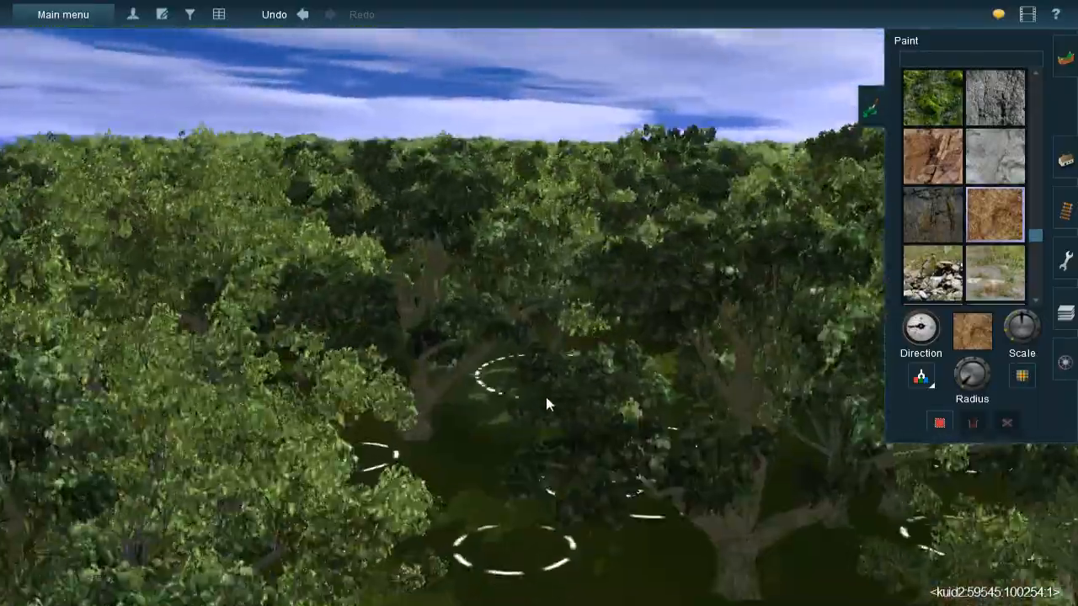
right_click(545, 392)
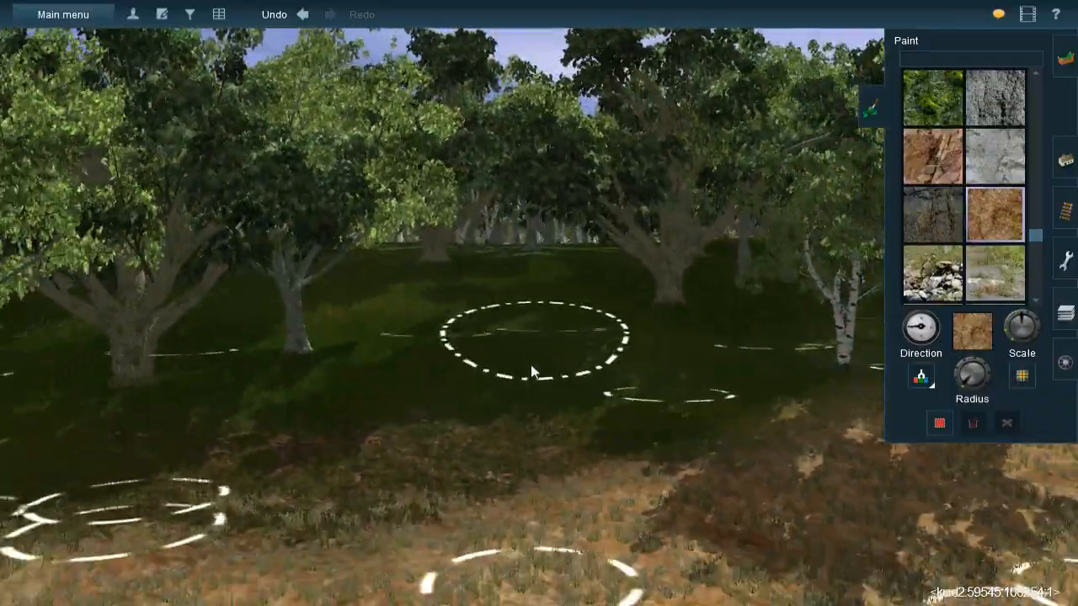
right_click(533, 399)
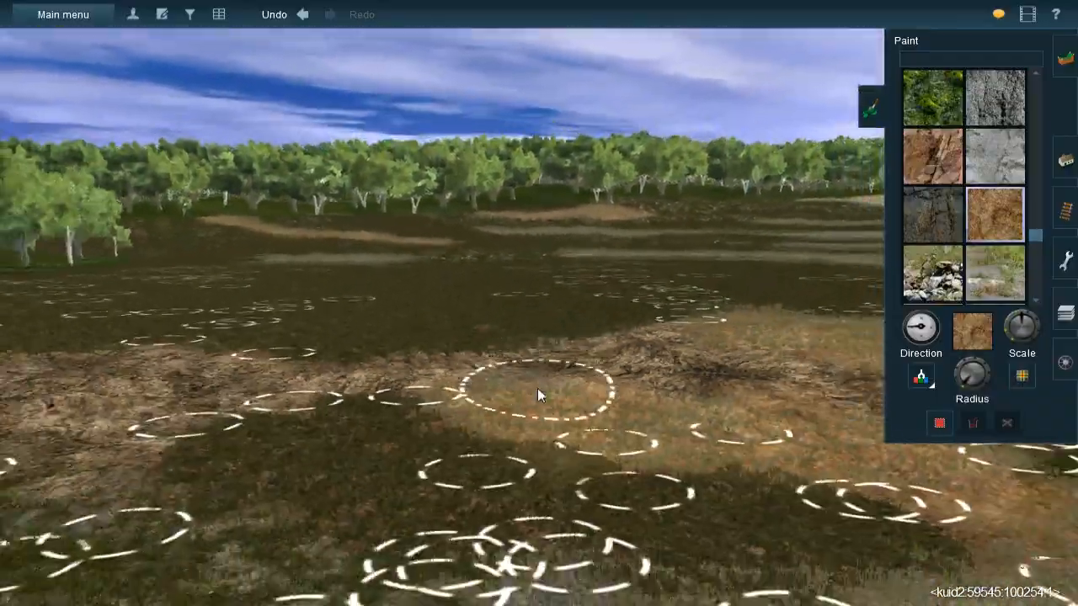
right_click(539, 395)
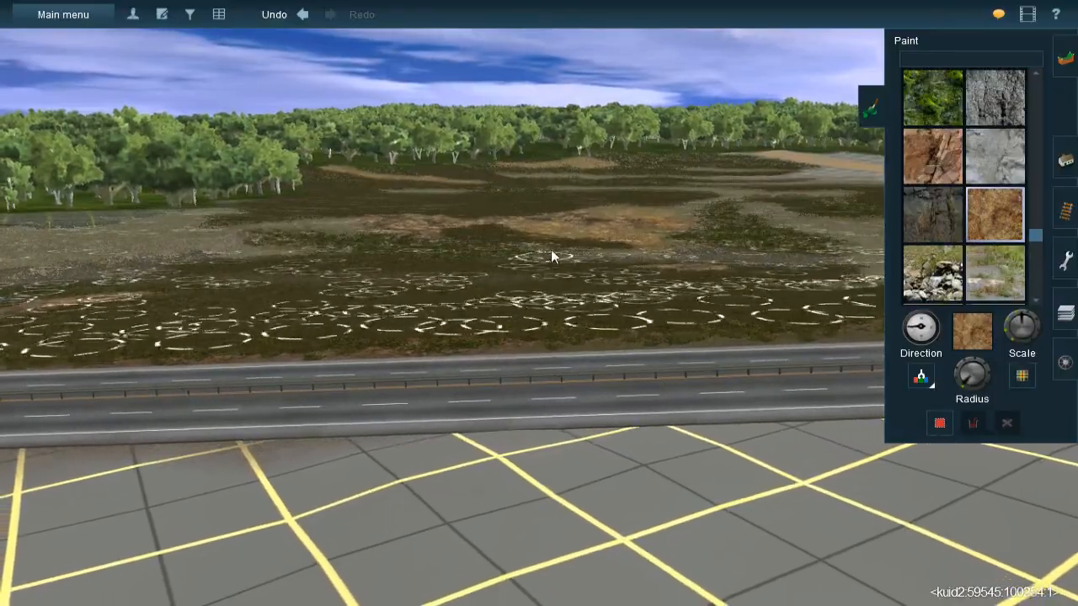
- Paint Rock 012 with varied direction over the gravel patches on the brown hillside below the forest
right_click(549, 250)
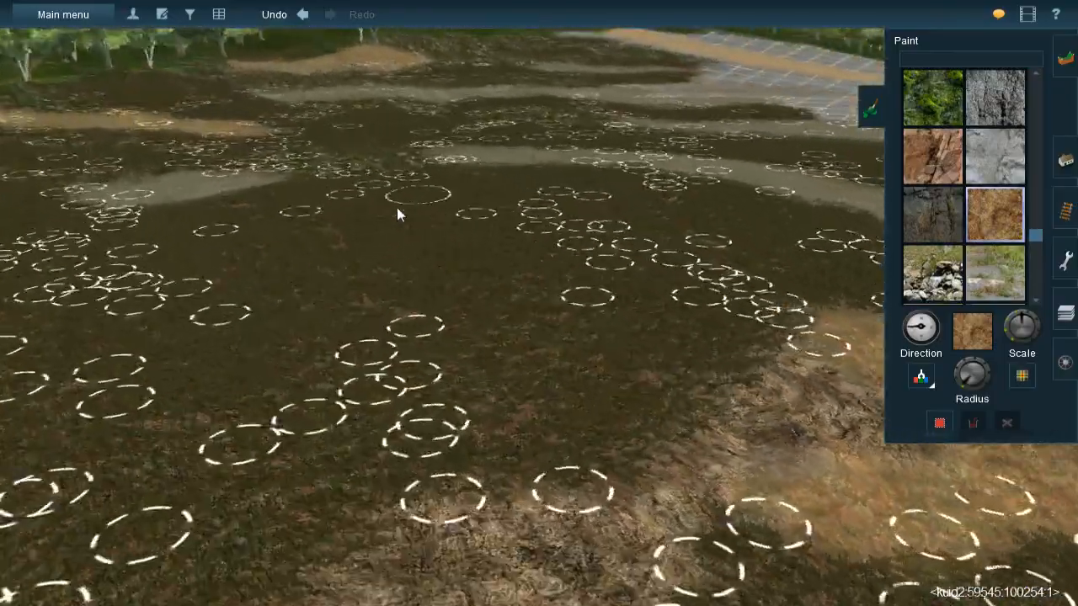
right_click(278, 211)
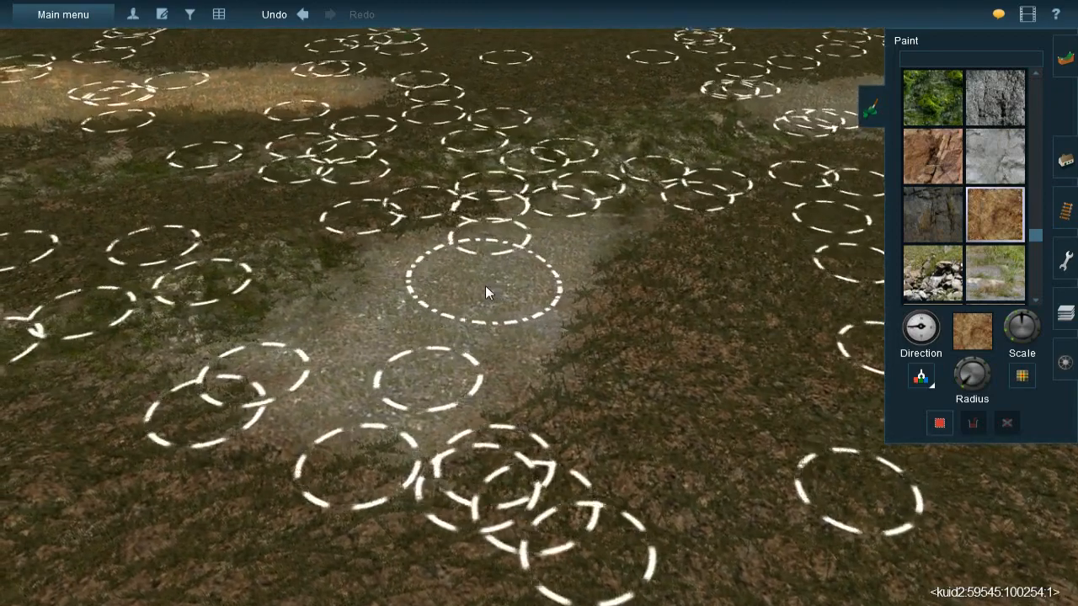
mouse_move(485, 286)
left_mouse_down()
mouse_move(551, 254)
mouse_move(472, 272)
mouse_move(429, 308)
mouse_move(381, 381)
mouse_move(362, 355)
mouse_move(417, 387)
mouse_move(526, 297)
mouse_move(325, 358)
mouse_move(309, 352)
left_mouse_up()
right_click(475, 408)
key("Down")
right_click_drag(518, 368, 574, 375)
key("Down")
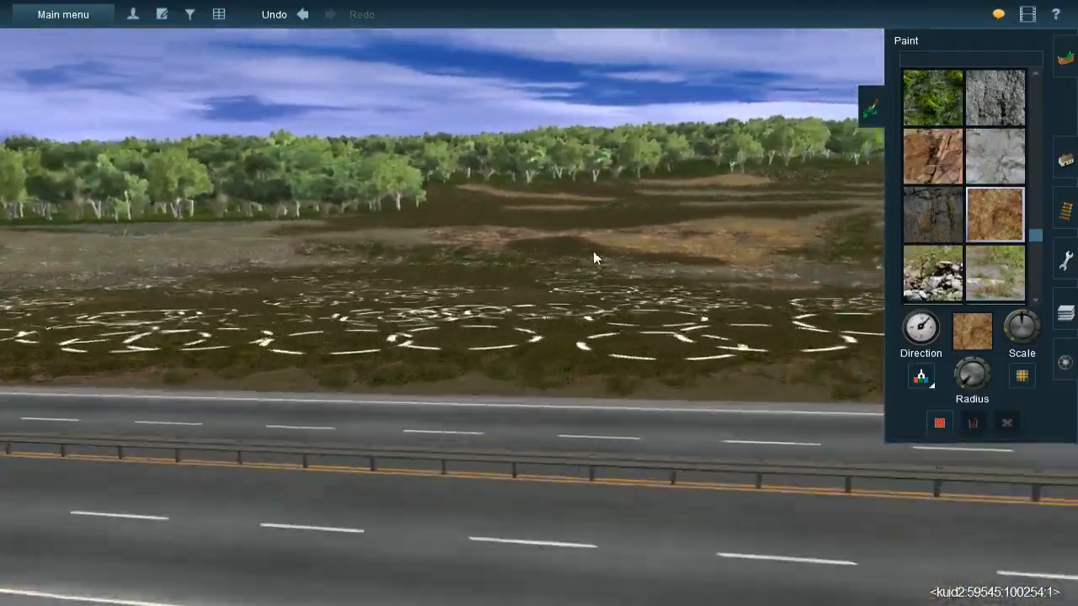
right_click(593, 251)
key("Up")
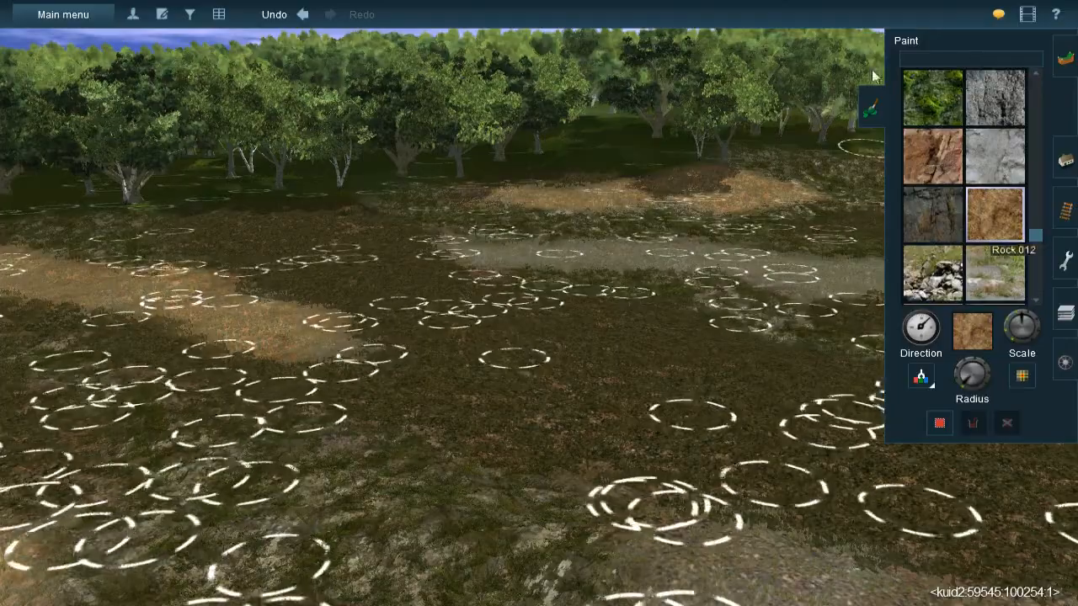
- Paint Rock 012 with varied direction down the gravel strip through the brown ground to the unpainted grid
right_click(824, 339)
right_click(495, 276)
key("Left")
key("Up")
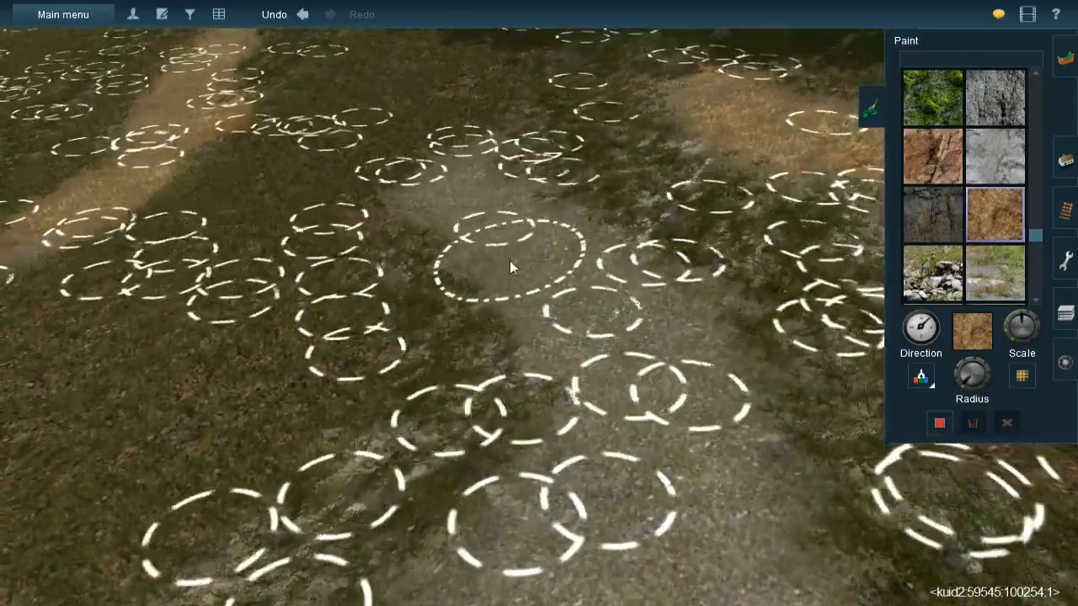
key("bracketleft")
mouse_move(464, 171)
left_mouse_down()
mouse_move(462, 214)
mouse_move(508, 248)
mouse_move(506, 236)
mouse_move(592, 319)
mouse_move(559, 262)
mouse_move(654, 373)
mouse_move(644, 438)
left_mouse_up()
right_click(635, 480)
mouse_move(564, 338)
left_mouse_down()
mouse_move(528, 307)
mouse_move(498, 353)
mouse_move(583, 299)
mouse_move(639, 431)
mouse_move(680, 444)
mouse_move(595, 432)
mouse_move(627, 476)
mouse_move(674, 371)
mouse_move(584, 301)
mouse_move(591, 320)
left_mouse_up()
right_click(595, 476)
right_click(649, 437)
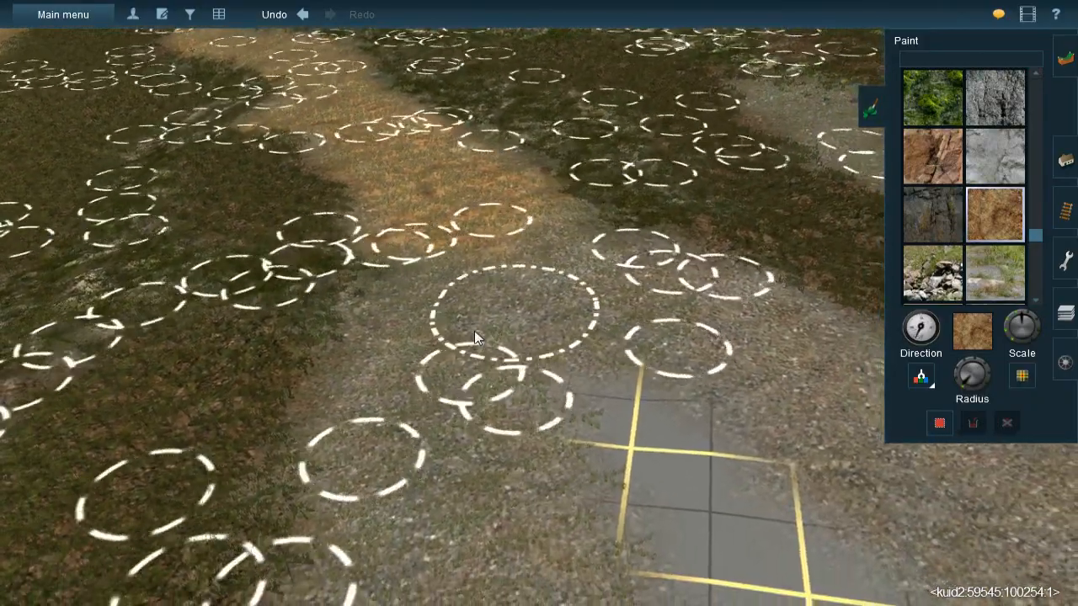
mouse_move(474, 337)
left_mouse_down()
mouse_move(499, 276)
mouse_move(391, 324)
mouse_move(397, 529)
mouse_move(444, 390)
mouse_move(504, 499)
mouse_move(443, 370)
left_mouse_up()
right_click(451, 467)
mouse_move(592, 233)
left_mouse_down()
mouse_move(575, 297)
mouse_move(638, 310)
mouse_move(652, 350)
mouse_move(652, 319)
mouse_move(606, 254)
left_mouse_up()
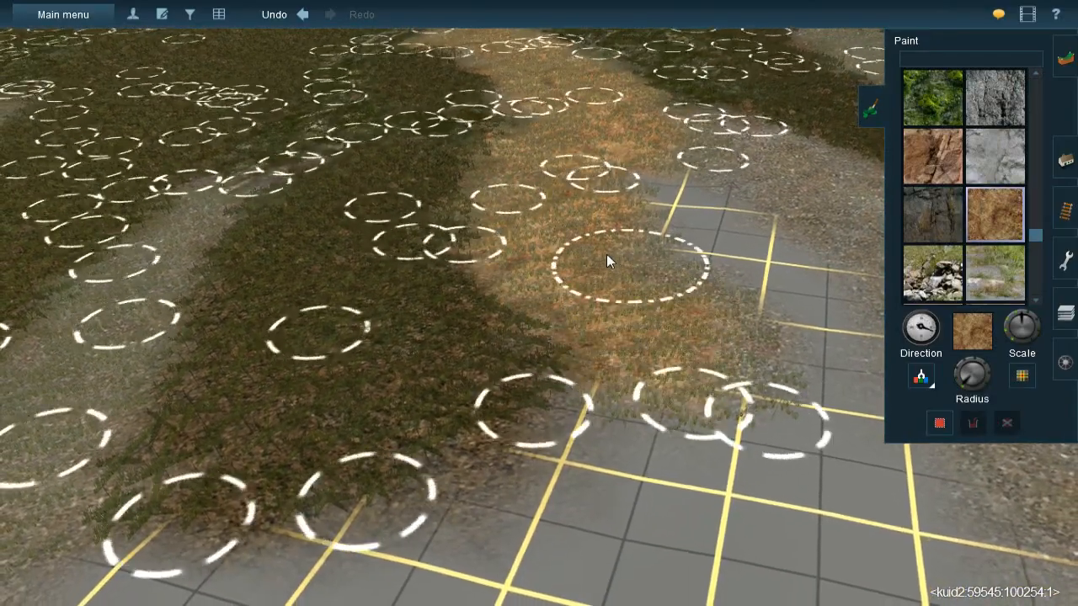
- Paint Rock 012 over the gravel branch reaching onto the unpainted grid and the short gravel strip beside it
right_click(743, 260)
key("Right")
scroll(742, 260, "down", 3)
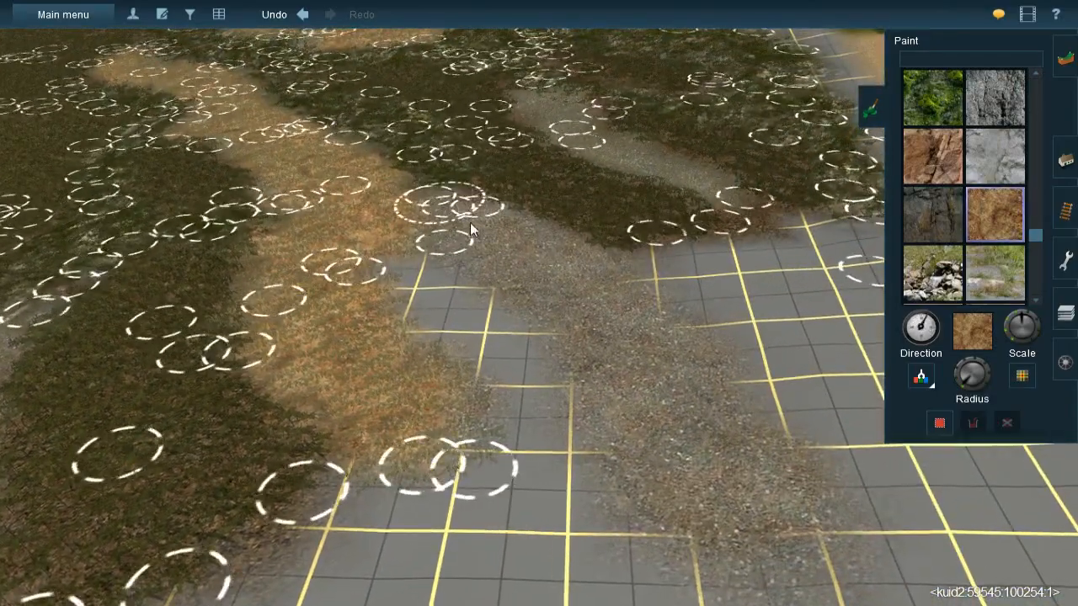
mouse_move(584, 284)
left_mouse_down()
mouse_move(689, 430)
mouse_move(699, 467)
mouse_move(681, 488)
mouse_move(605, 345)
mouse_move(479, 233)
left_mouse_up()
right_click(556, 220)
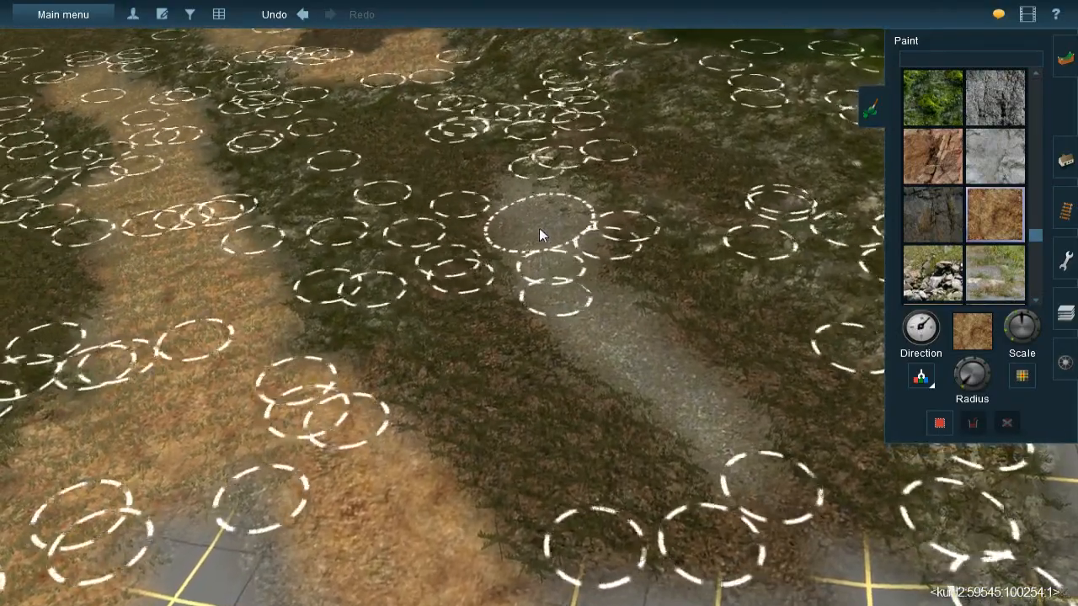
mouse_move(539, 229)
left_mouse_down()
mouse_move(536, 201)
mouse_move(610, 335)
mouse_move(671, 380)
mouse_move(703, 425)
mouse_move(723, 480)
left_mouse_up()
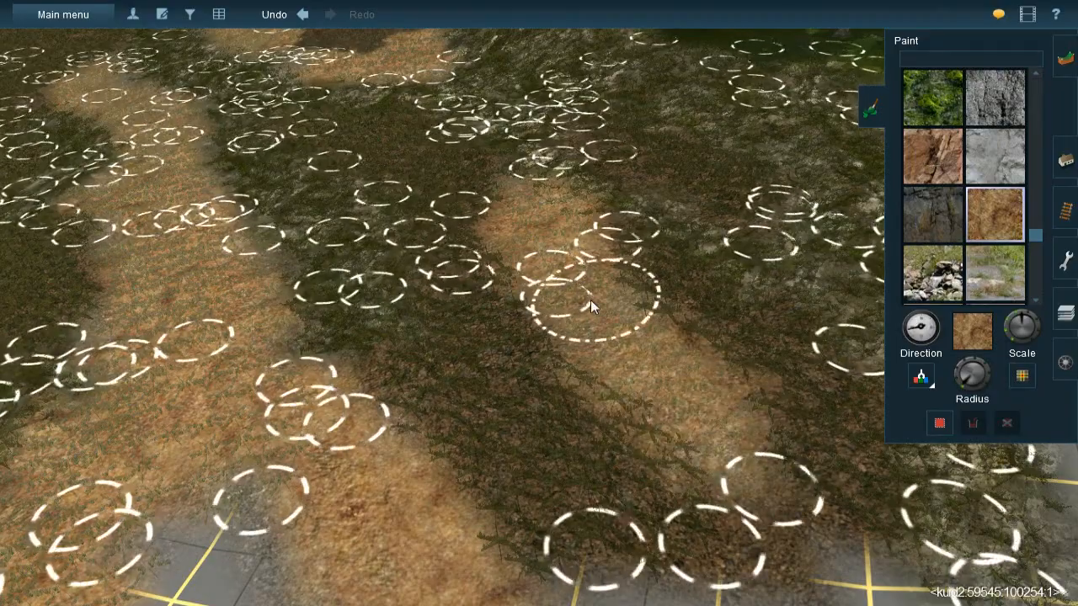
- Sample the dark brown ground texture from the terrain and touch up the ground between the two Rock 012 strips
right_click(472, 344)
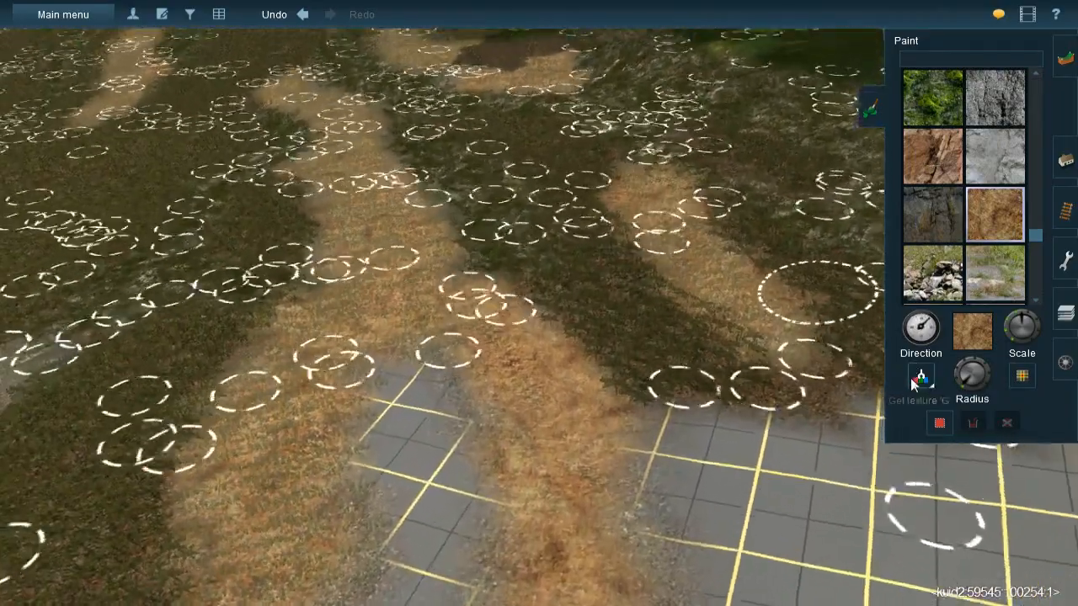
left_click(914, 384)
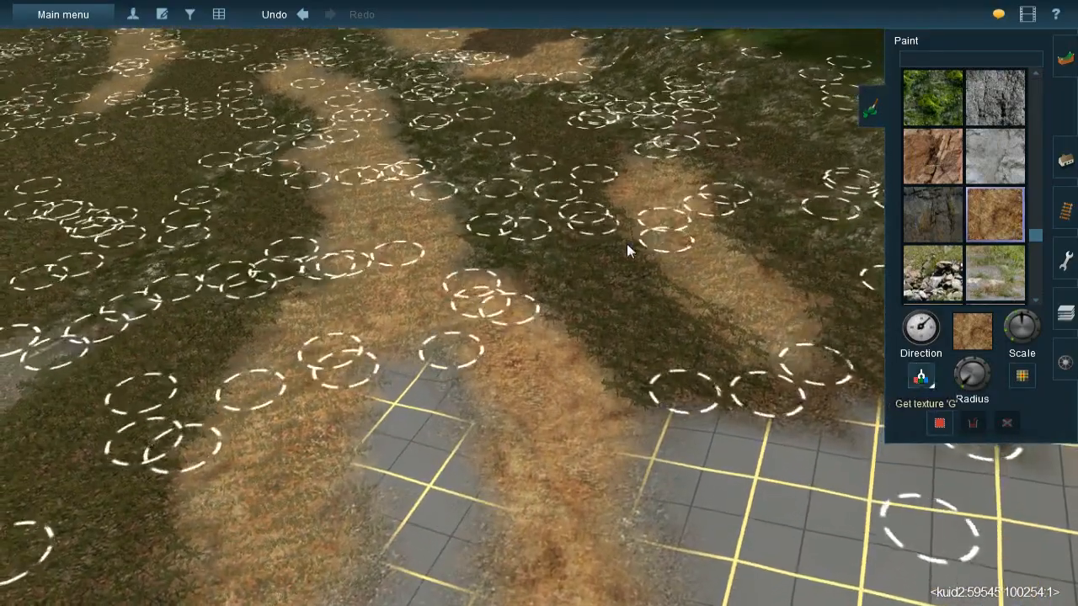
left_click(540, 178)
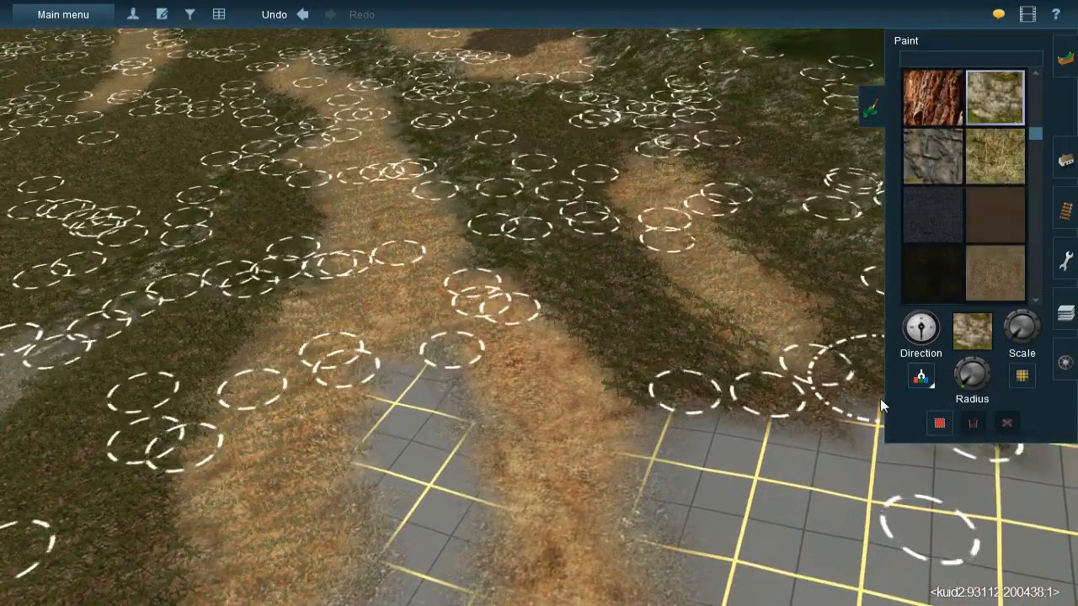
left_click(919, 381)
left_click(667, 331)
key("Right")
key("Up")
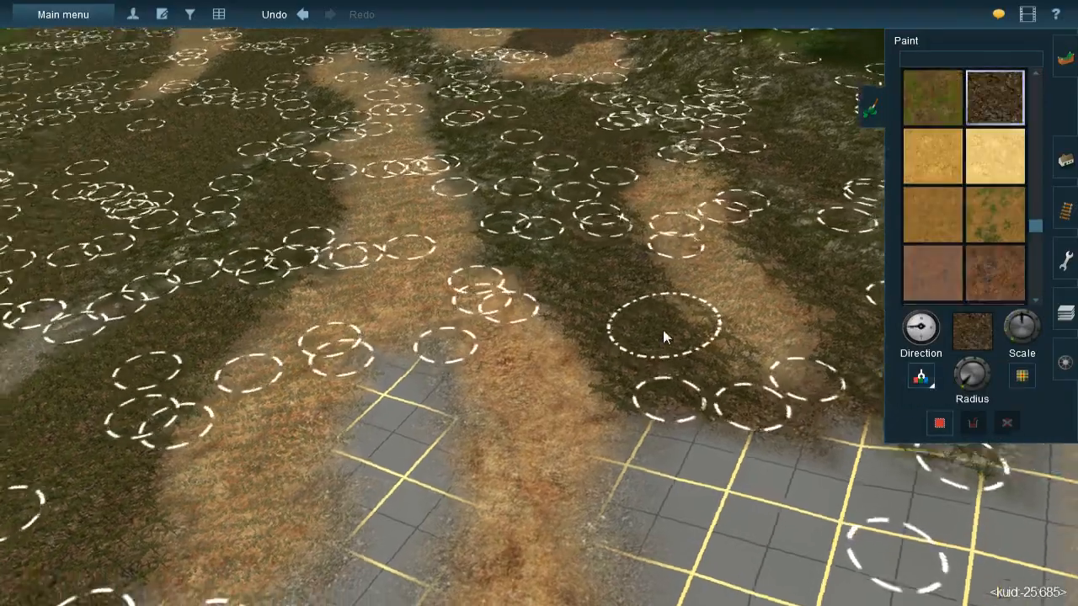
mouse_move(642, 330)
left_mouse_down()
mouse_move(679, 383)
mouse_move(636, 328)
left_mouse_up()
- Sample Rock 012 from the painted ground and apply it to the upper end of the neighbouring gravel strip
right_click(363, 347)
key("Left")
key("Down")
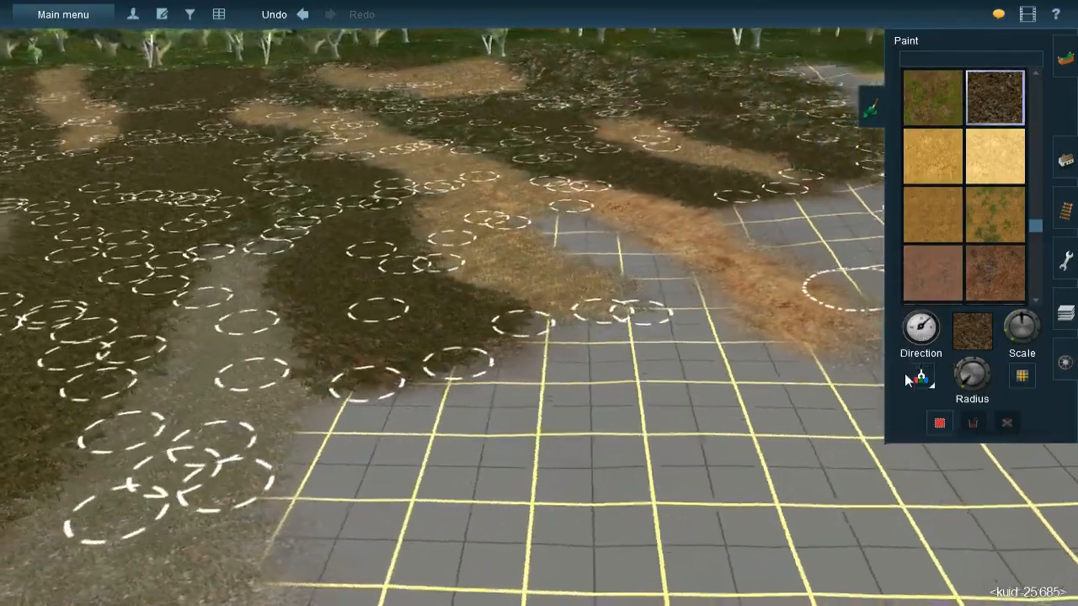
left_click(917, 379)
left_click(478, 253)
right_click(221, 304)
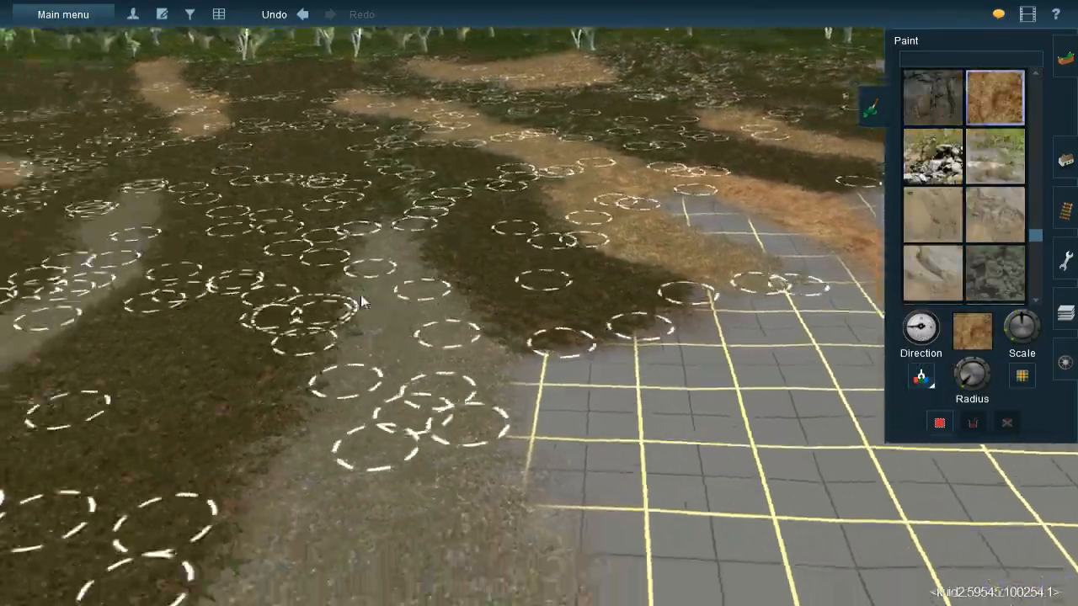
key("Left")
key("Down")
key("Up")
key("Right")
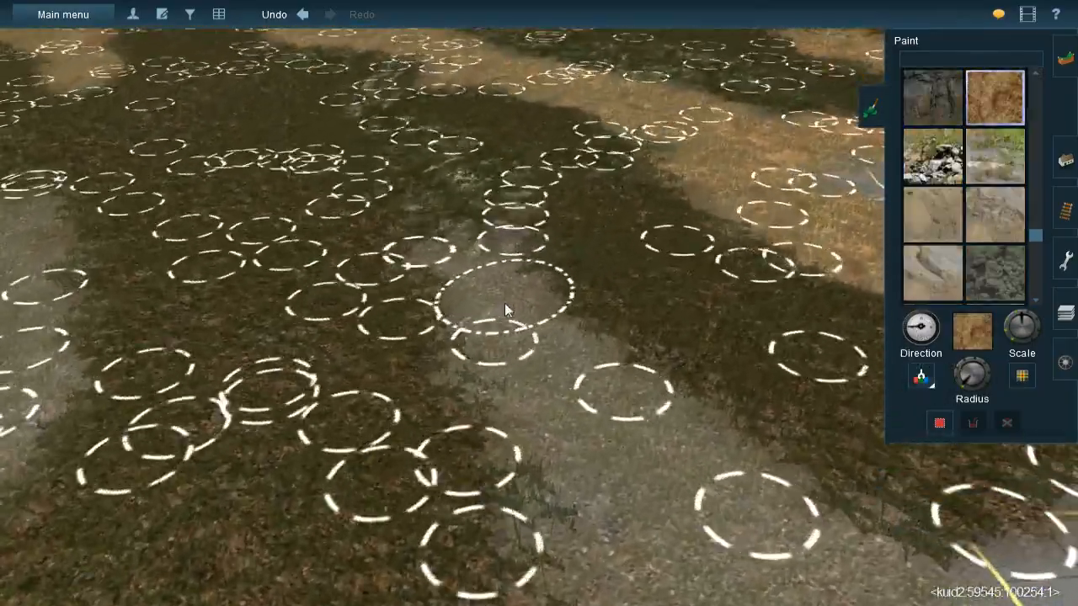
mouse_move(490, 303)
left_mouse_down()
mouse_move(519, 360)
mouse_move(622, 475)
left_mouse_up()
right_click(623, 475)
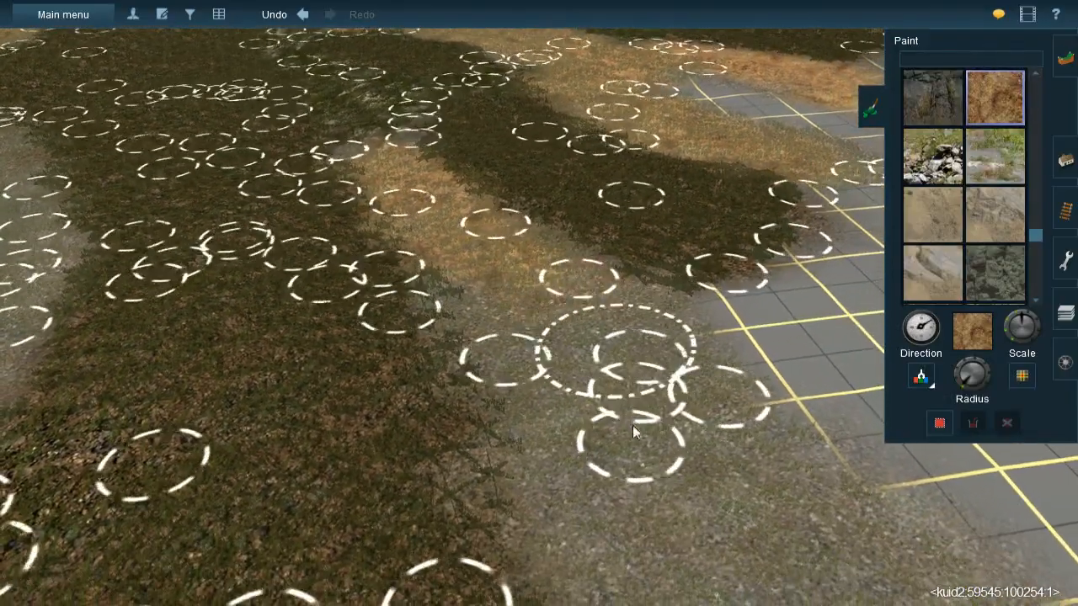
- Continue painting Rock 012 with varied direction down the gravel strip bordering the unpainted grid
mouse_move(632, 425)
left_mouse_down()
mouse_move(547, 383)
mouse_move(495, 291)
mouse_move(490, 319)
mouse_move(523, 267)
mouse_move(567, 309)
mouse_move(526, 257)
left_mouse_up()
right_click(607, 544)
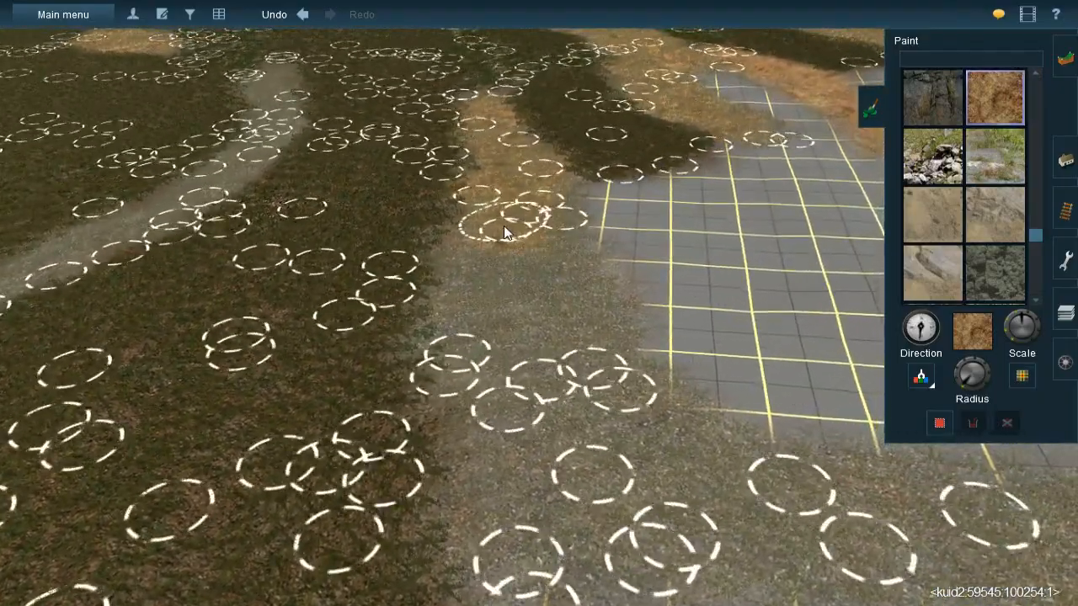
mouse_move(506, 233)
left_mouse_down()
mouse_move(469, 301)
mouse_move(528, 330)
mouse_move(541, 257)
mouse_move(576, 349)
mouse_move(570, 279)
mouse_move(605, 470)
mouse_move(537, 423)
mouse_move(484, 422)
mouse_move(513, 519)
left_mouse_up()
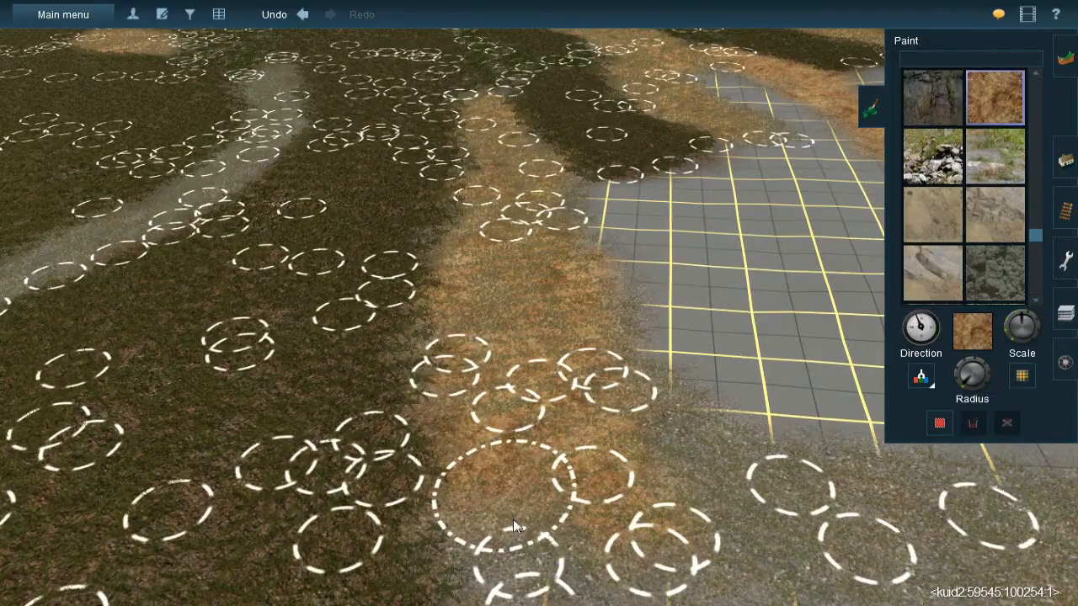
right_click(539, 529)
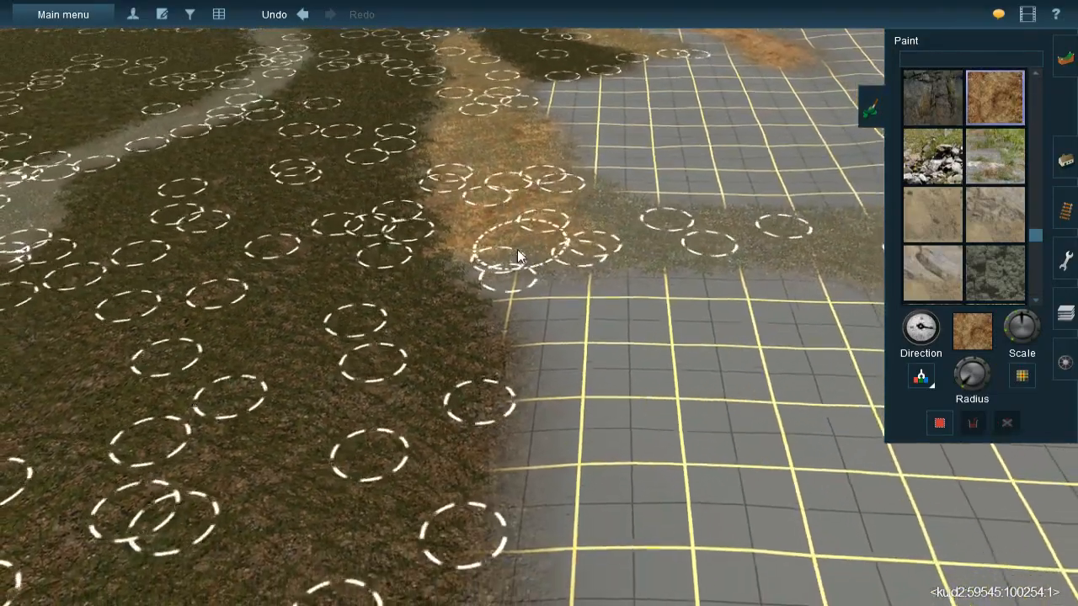
mouse_move(517, 257)
left_mouse_down()
mouse_move(650, 242)
mouse_move(571, 196)
left_mouse_up()
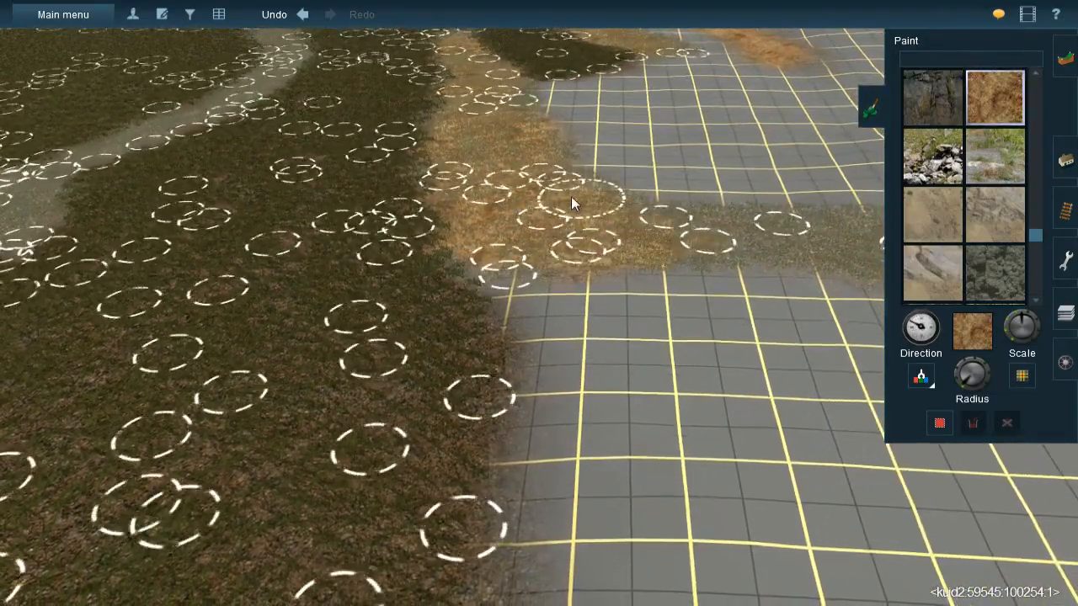
- Paint Rock 012 along the gravel arm that extends across the unpainted grid
right_click(715, 251)
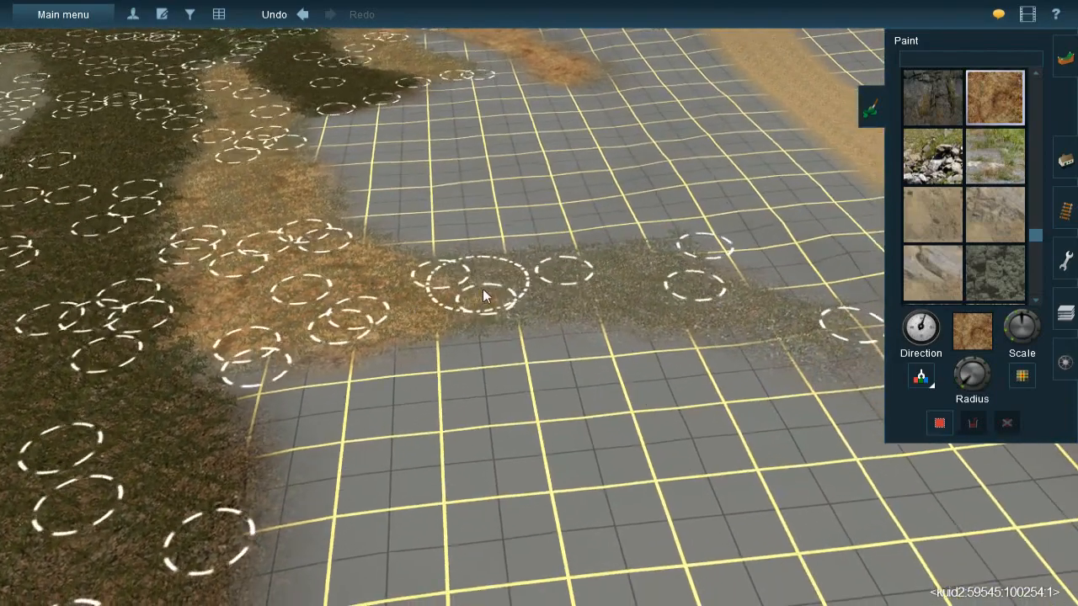
mouse_move(483, 291)
left_mouse_down()
mouse_move(646, 272)
mouse_move(425, 293)
mouse_move(497, 289)
left_mouse_up()
right_click(707, 276)
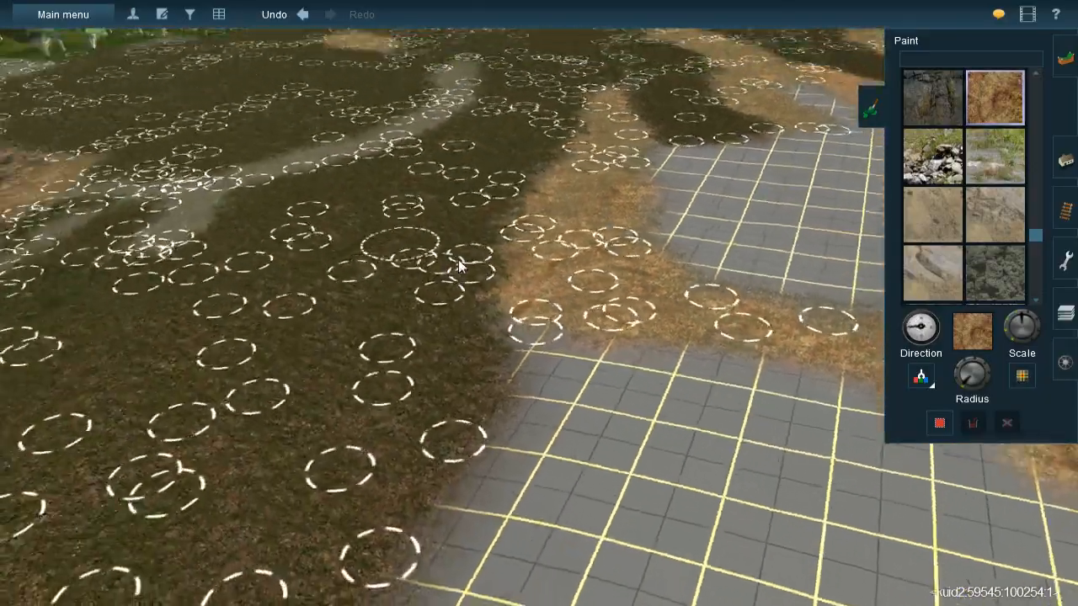
mouse_move(459, 260)
right_mouse_down()
mouse_move(391, 231)
mouse_move(489, 302)
mouse_move(516, 272)
mouse_move(519, 283)
mouse_move(504, 245)
mouse_move(477, 237)
mouse_move(539, 288)
right_mouse_up()
mouse_move(539, 288)
left_mouse_down()
mouse_move(605, 350)
mouse_move(725, 498)
left_mouse_up()
mouse_move(725, 499)
right_mouse_down()
mouse_move(589, 381)
mouse_move(629, 296)
mouse_move(619, 309)
right_mouse_up()
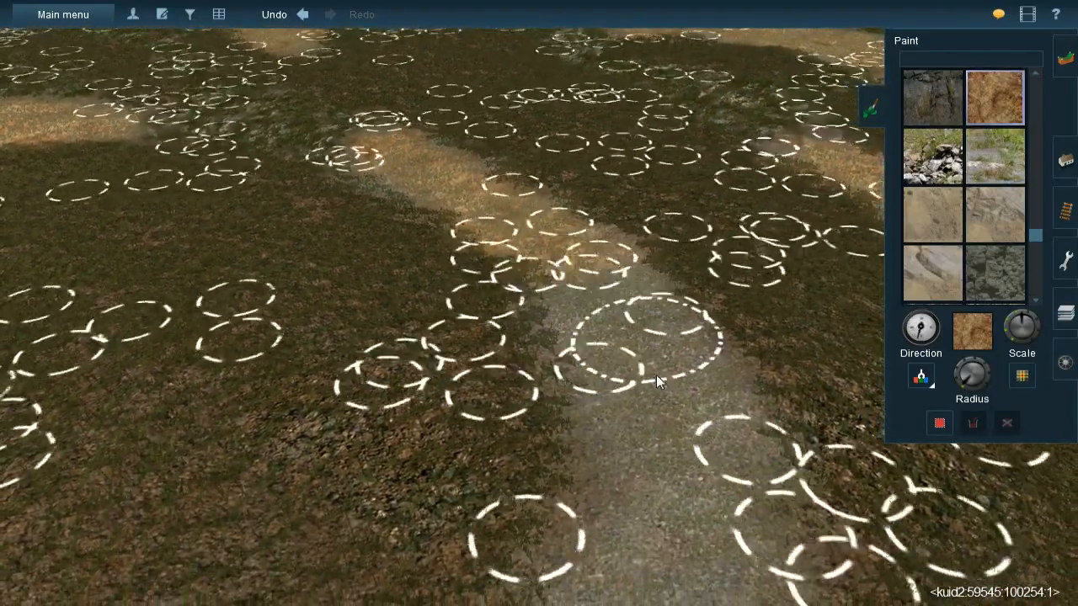
- Paint Rock 012 down the winding gravel strip on the hillside and over the gravel around its junction
mouse_move(660, 430)
left_mouse_down()
mouse_move(606, 259)
mouse_move(597, 301)
mouse_move(623, 413)
left_mouse_up()
right_click(625, 421)
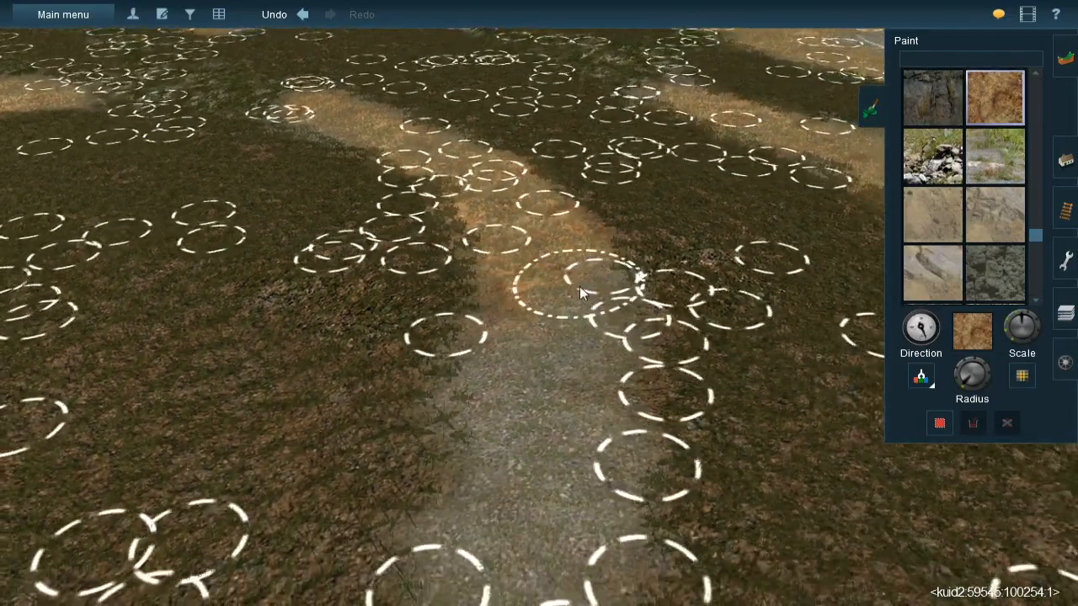
mouse_move(579, 286)
left_mouse_down()
mouse_move(520, 407)
mouse_move(530, 404)
mouse_move(561, 467)
left_mouse_up()
right_click(561, 488)
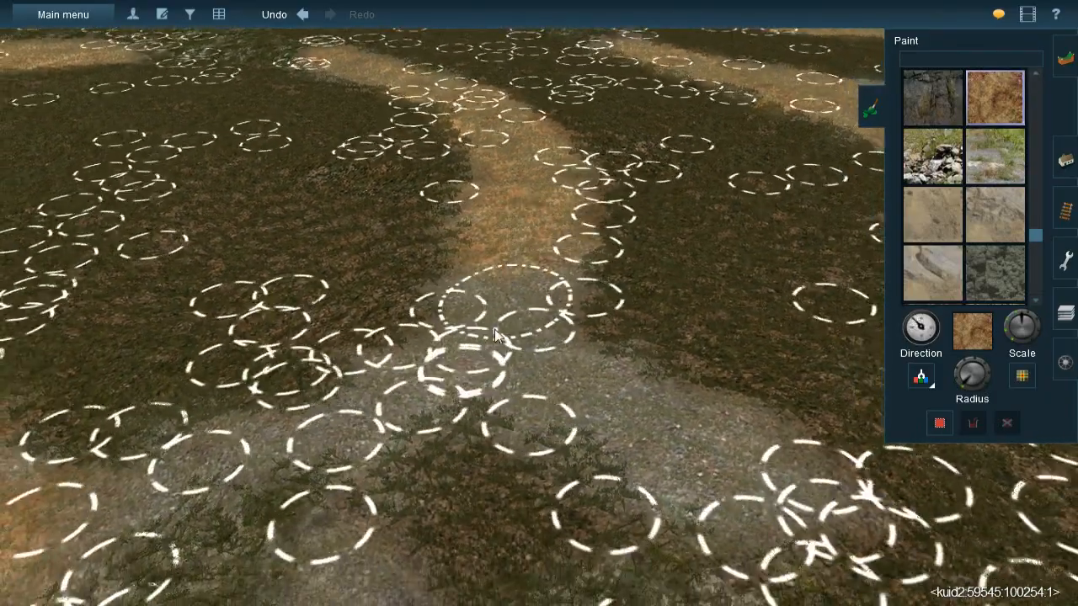
mouse_move(508, 294)
left_mouse_down()
mouse_move(489, 296)
mouse_move(525, 293)
mouse_move(554, 373)
mouse_move(655, 427)
mouse_move(734, 444)
mouse_move(665, 444)
left_mouse_up()
right_click(454, 392)
key("Left")
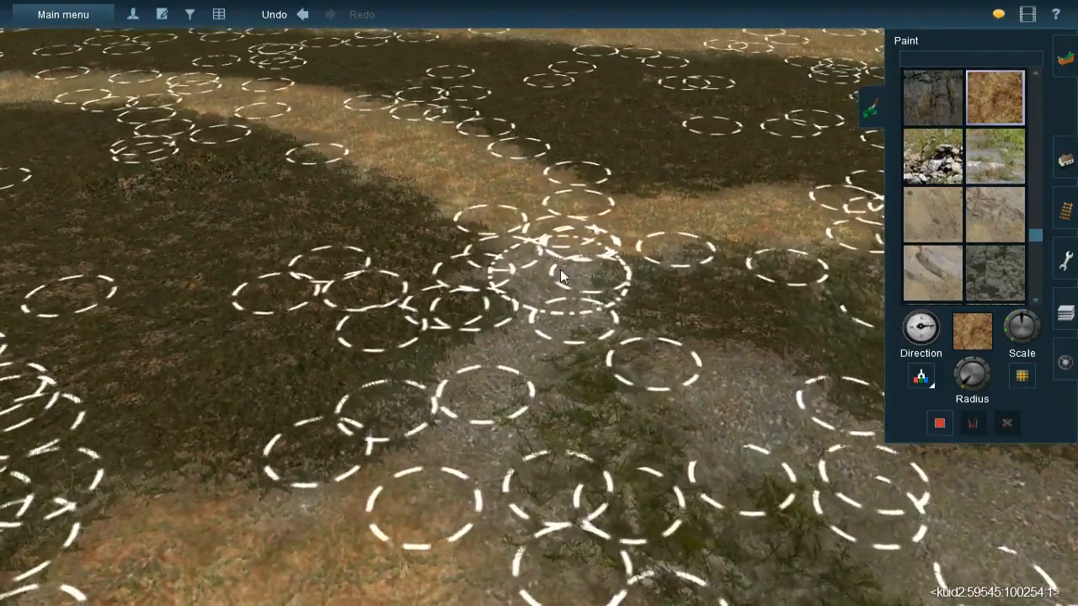
mouse_move(459, 429)
left_mouse_down()
mouse_move(507, 384)
mouse_move(741, 394)
mouse_move(744, 415)
mouse_move(831, 464)
left_mouse_up()
right_click(831, 464)
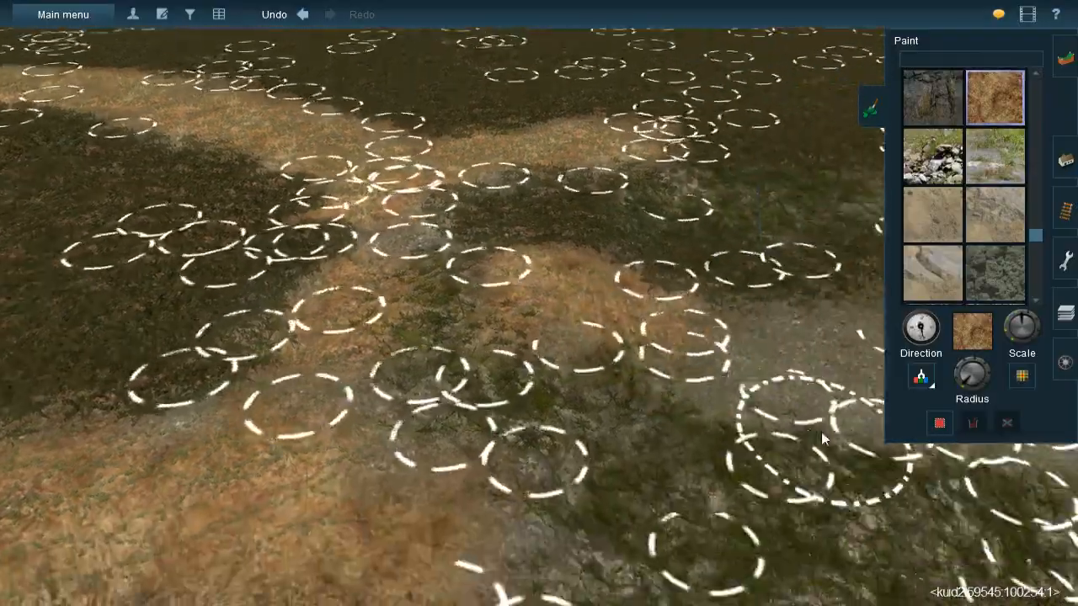
- Paint Rock 012 with varied direction over the gravel fork between the mossy patches below the junction
key("Right")
scroll(534, 261, "down", 3)
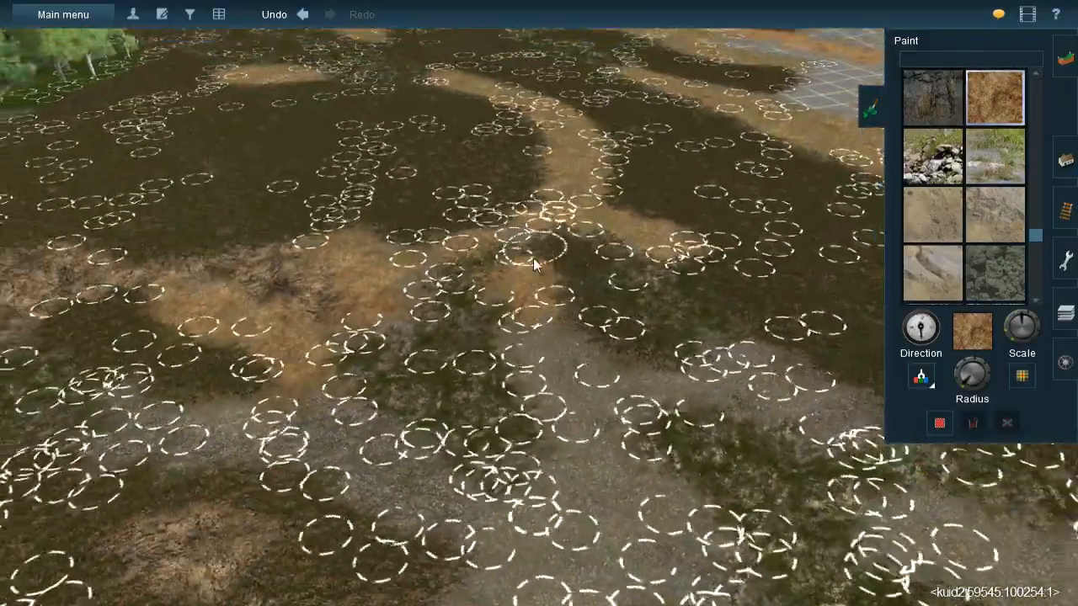
right_click(379, 278)
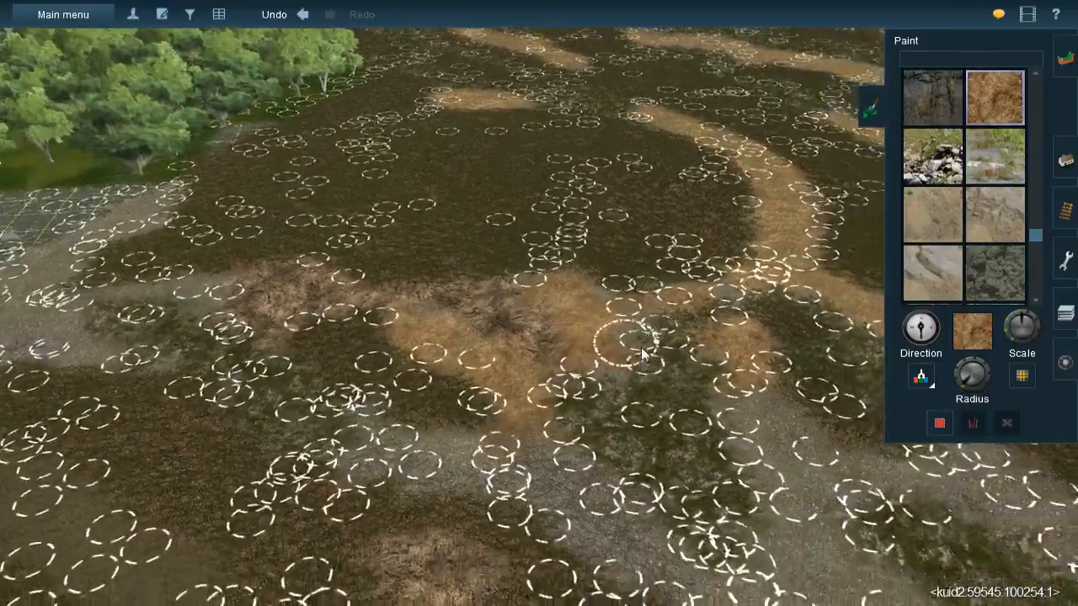
right_click(623, 339)
scroll(562, 306, "up", 3)
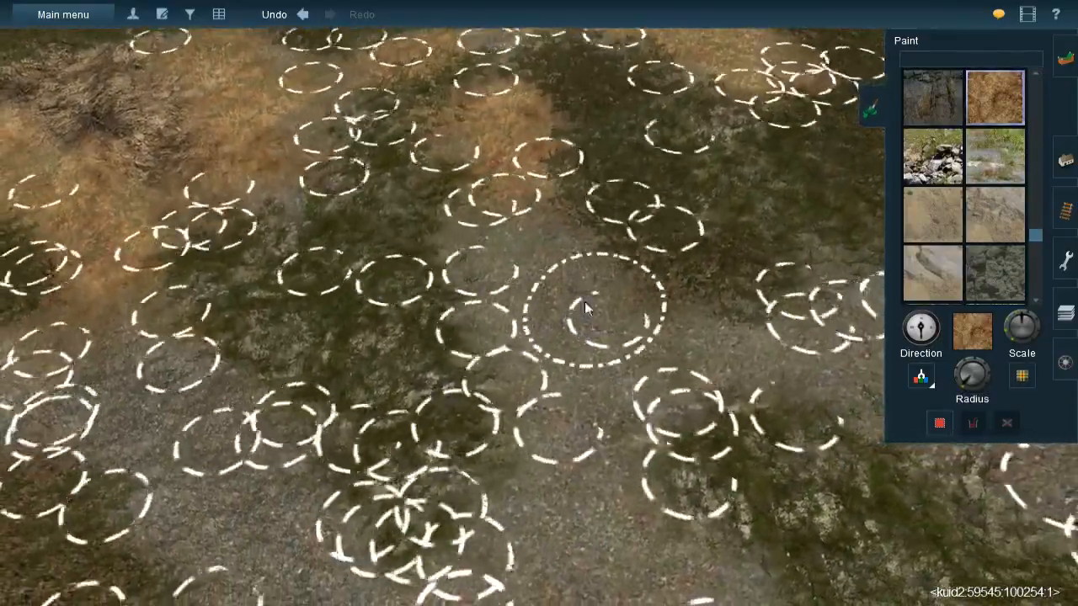
mouse_move(587, 308)
left_mouse_down()
mouse_move(497, 221)
mouse_move(542, 273)
mouse_move(537, 247)
mouse_move(528, 343)
mouse_move(569, 419)
mouse_move(598, 404)
left_mouse_up()
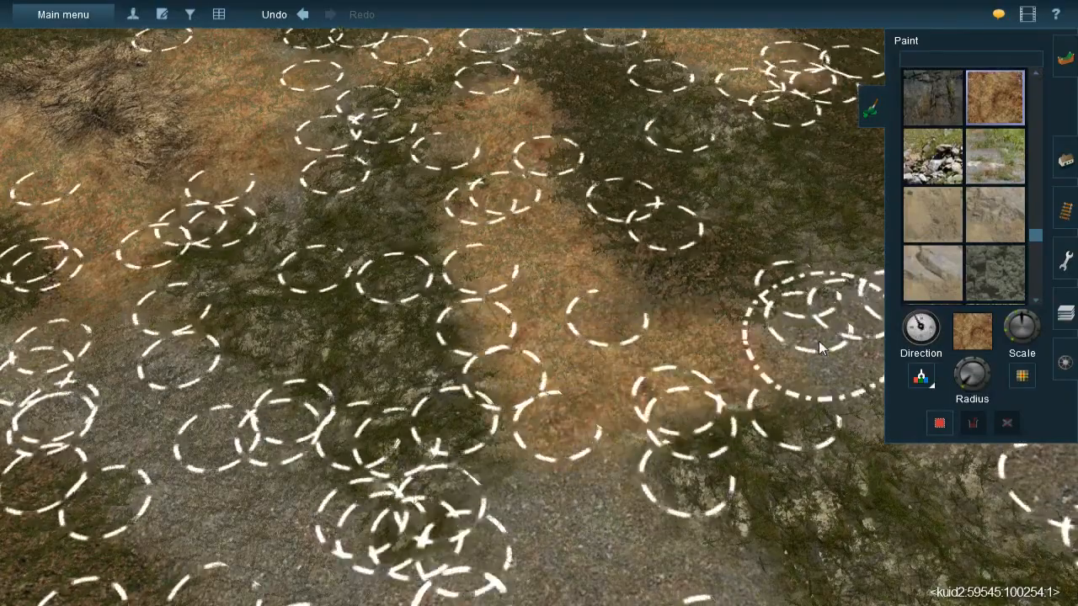
right_click(818, 341)
key("bracketleft")
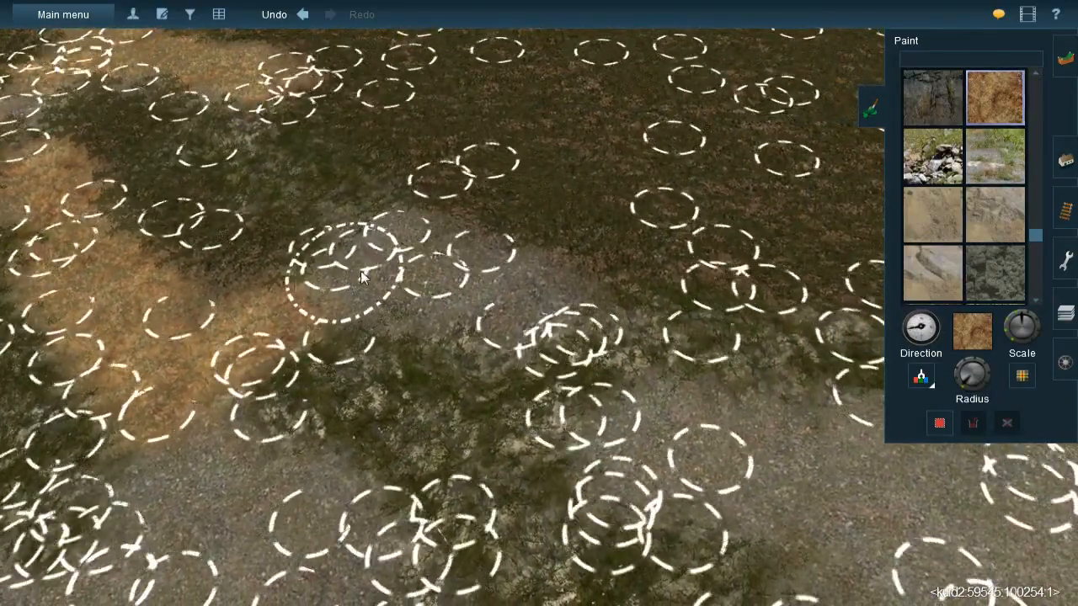
mouse_move(362, 278)
left_mouse_down()
mouse_move(445, 262)
mouse_move(504, 294)
mouse_move(388, 280)
mouse_move(461, 335)
left_mouse_up()
right_click_drag(460, 334, 472, 362)
key("bracketleft")
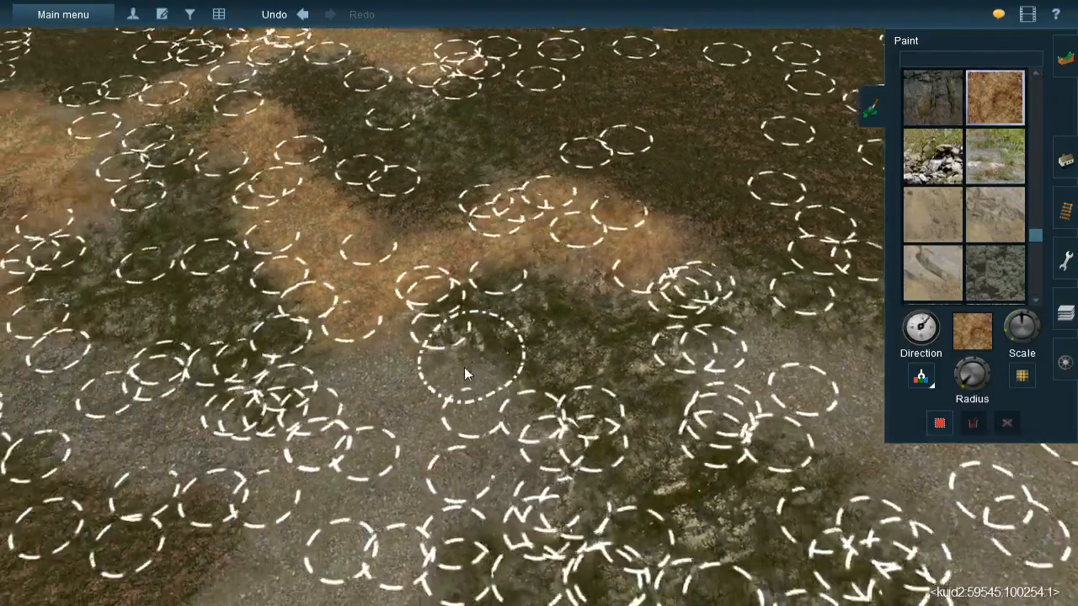
- Paint Rock 012 over the wide gravel bend between the mossy ground and the bare brown patch
left_click_drag(440, 323, 416, 330)
mouse_move(515, 358)
left_mouse_down()
mouse_move(547, 412)
mouse_move(455, 439)
mouse_move(454, 385)
mouse_move(383, 431)
mouse_move(425, 391)
mouse_move(328, 358)
mouse_move(225, 376)
mouse_move(82, 337)
mouse_move(112, 330)
mouse_move(74, 321)
mouse_move(102, 318)
mouse_move(28, 348)
left_mouse_up()
right_click(461, 484)
mouse_move(476, 226)
left_mouse_down()
mouse_move(500, 173)
mouse_move(481, 227)
mouse_move(536, 253)
mouse_move(572, 206)
mouse_move(559, 306)
mouse_move(484, 345)
mouse_move(439, 265)
mouse_move(475, 224)
mouse_move(433, 312)
mouse_move(352, 367)
mouse_move(371, 311)
mouse_move(396, 357)
left_mouse_up()
right_click(362, 359)
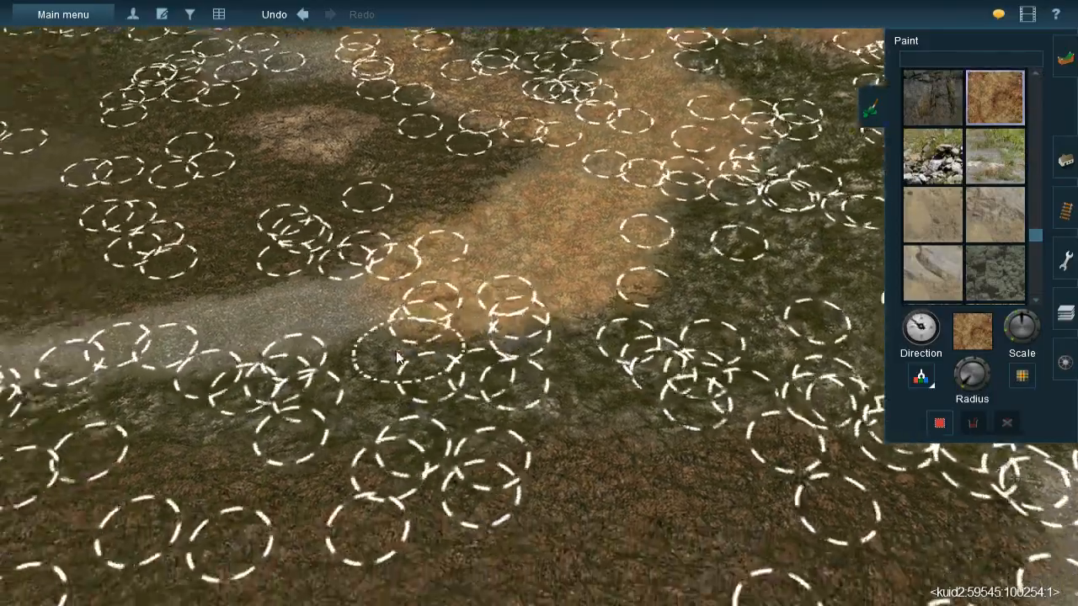
- Paint Rock 012 down the narrow gravel strip between the brown ground and the mossy edge
key("Left")
key("Left")
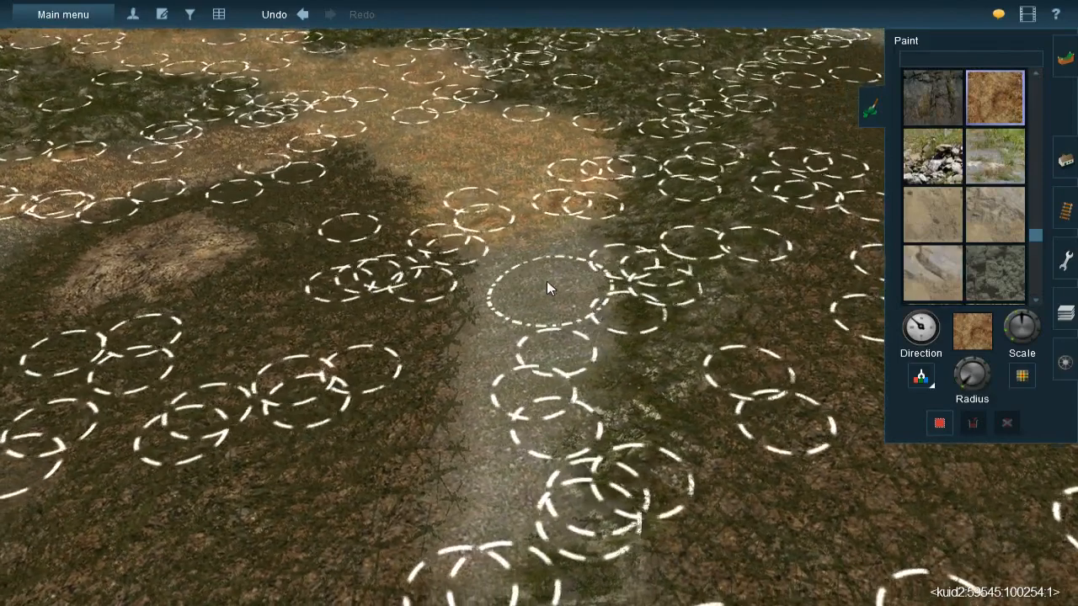
mouse_move(529, 229)
left_mouse_down()
mouse_move(536, 268)
mouse_move(550, 260)
mouse_move(545, 304)
mouse_move(521, 266)
mouse_move(529, 442)
mouse_move(554, 360)
mouse_move(546, 334)
left_mouse_up()
mouse_move(544, 322)
left_mouse_down()
mouse_move(522, 330)
mouse_move(534, 416)
left_mouse_up()
key("Down")
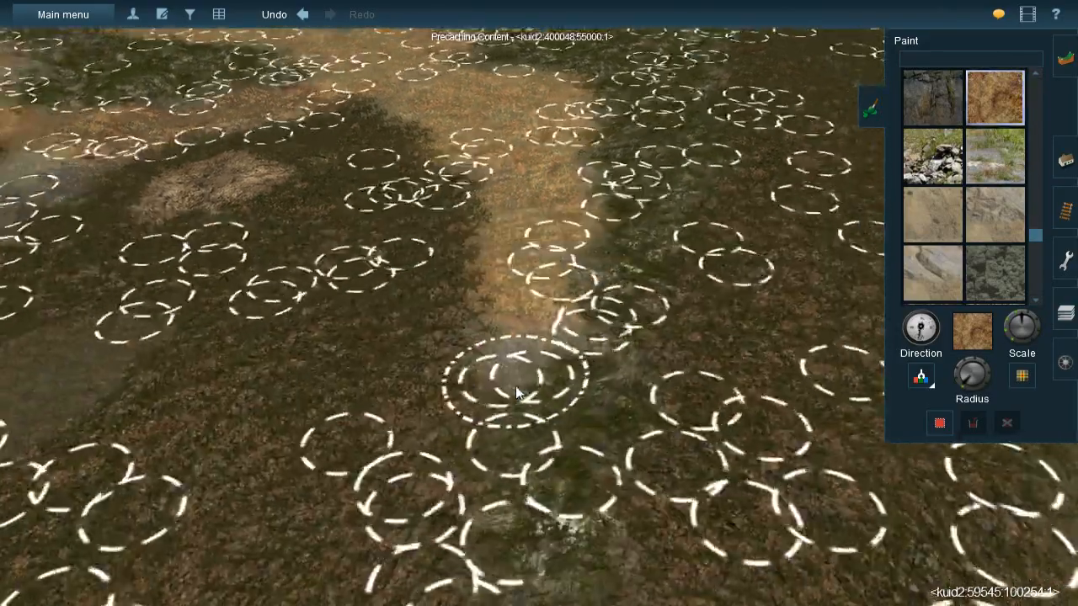
key("[")
left_click_drag(521, 333, 509, 300)
key("Left")
key("Down")
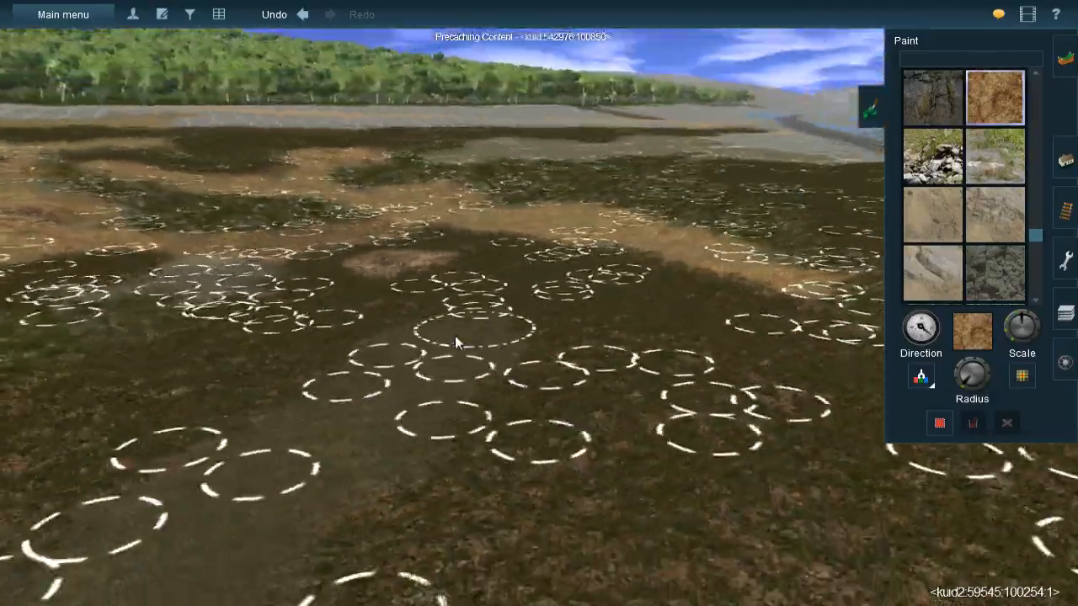
key("Up")
scroll(488, 273, "up", 4)
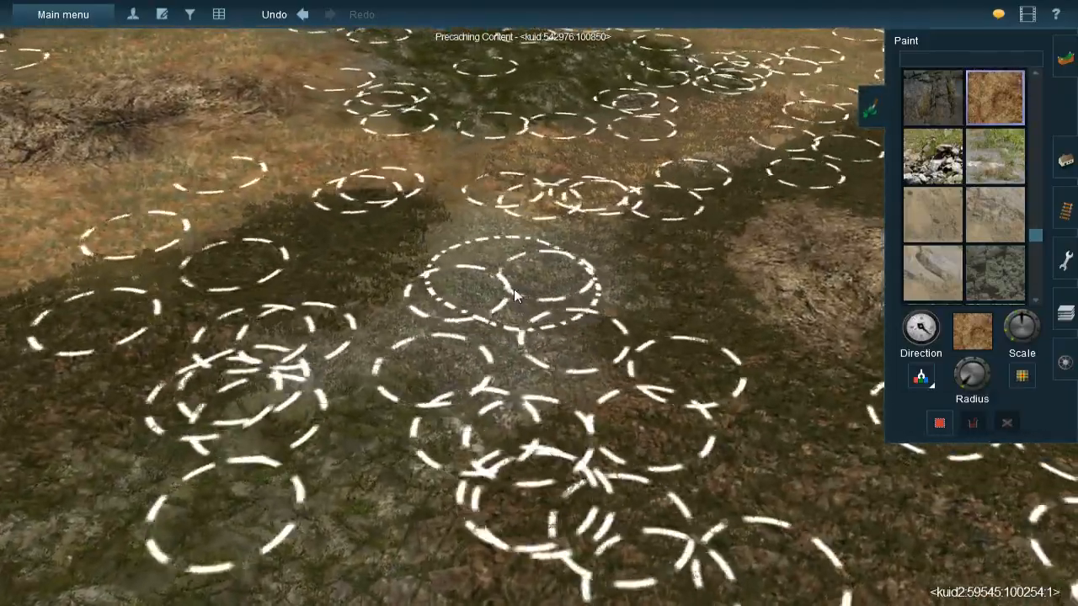
- Paint Rock 012 with varied direction over the gravel leading to the edge of the grey grid patch
key("[")
left_click_drag(530, 241, 508, 259)
mouse_move(560, 366)
right_mouse_down()
mouse_move(536, 405)
mouse_move(552, 409)
mouse_move(517, 401)
mouse_move(446, 318)
mouse_move(560, 256)
right_mouse_up()
key("Down")
key("Up")
key("[")
mouse_move(593, 216)
left_mouse_down()
mouse_move(524, 233)
mouse_move(462, 160)
mouse_move(496, 104)
mouse_move(510, 119)
mouse_move(455, 198)
mouse_move(410, 319)
mouse_move(413, 234)
mouse_move(334, 219)
mouse_move(329, 189)
mouse_move(242, 190)
left_mouse_up()
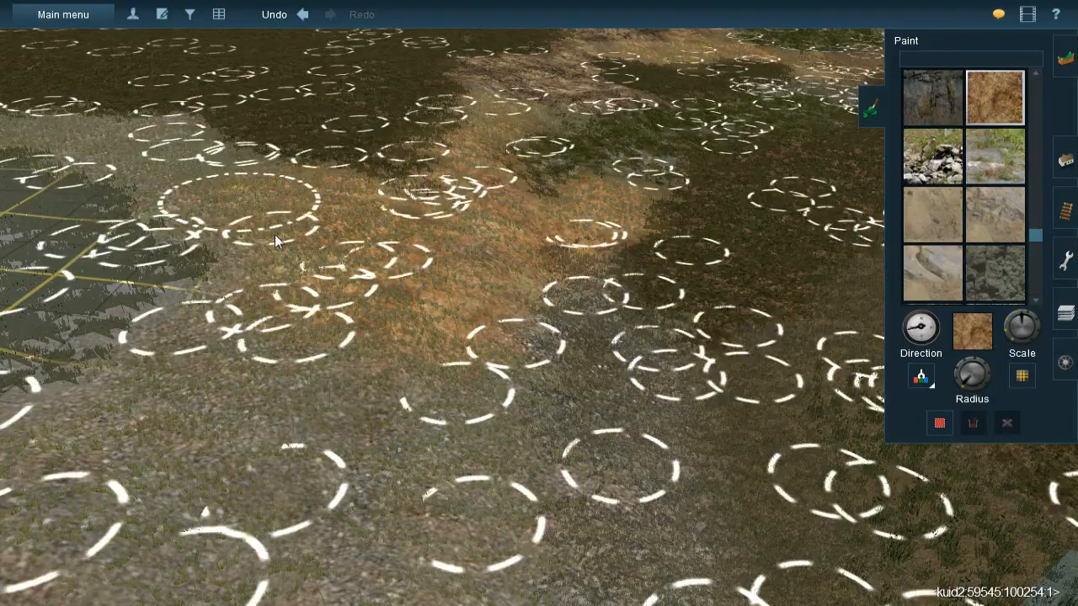
right_click(221, 204)
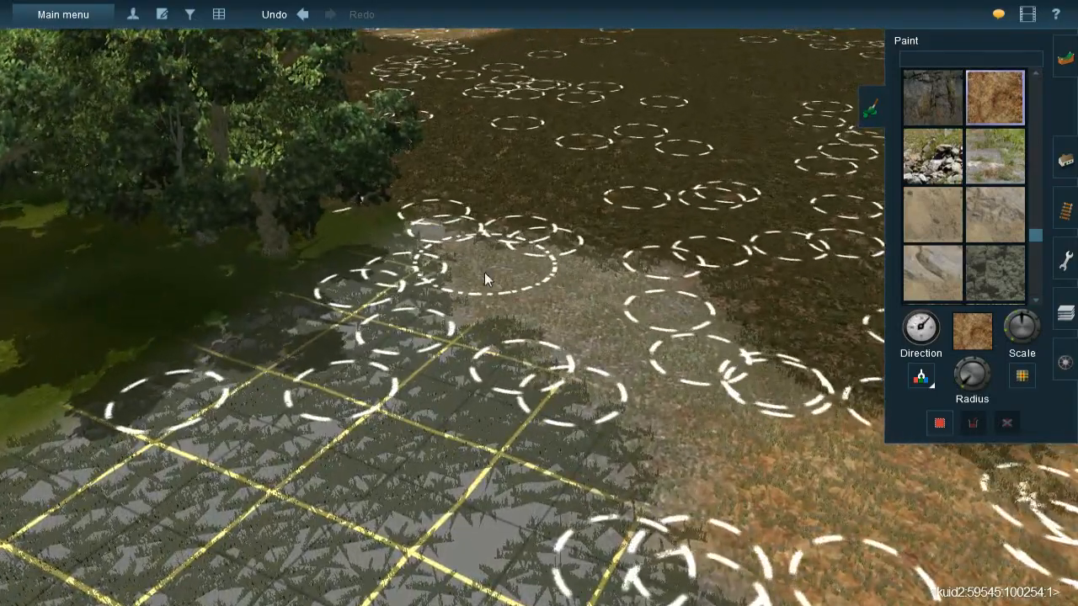
- Continue painting Rock 012 over the gravel bordering the grey grid patch near the trees
key("[")
mouse_move(484, 272)
left_mouse_down()
mouse_move(566, 297)
mouse_move(543, 286)
left_mouse_up()
key("[")
mouse_move(703, 385)
left_mouse_down()
mouse_move(725, 476)
mouse_move(607, 345)
left_mouse_up()
right_click(685, 437)
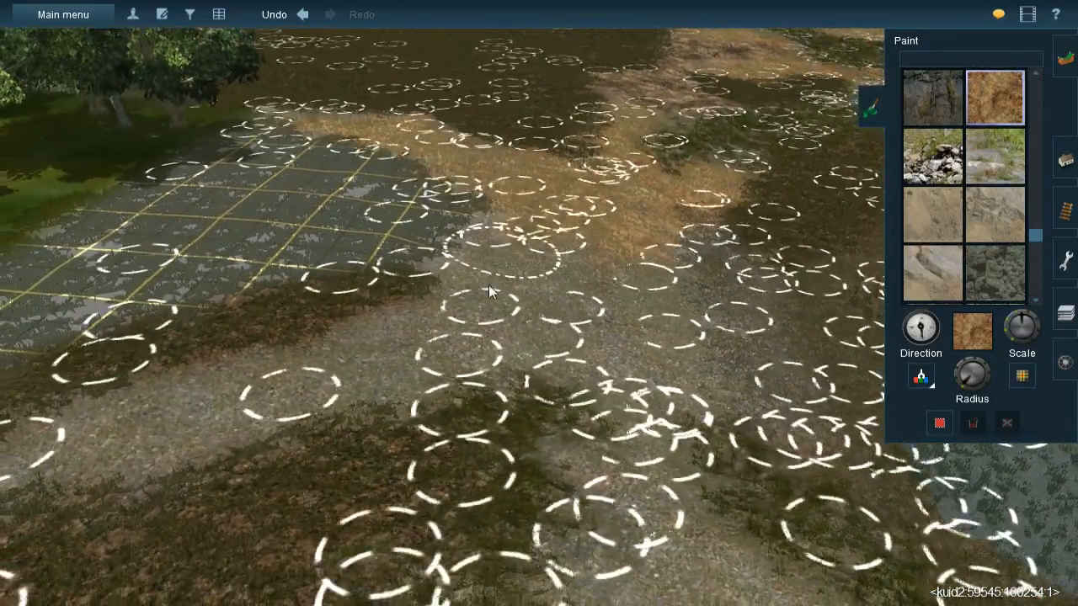
- Paint Rock 012 in varied directions across the gravel bands below the grey grid patch
mouse_move(489, 292)
left_mouse_down()
mouse_move(500, 329)
mouse_move(610, 305)
mouse_move(624, 370)
mouse_move(654, 362)
mouse_move(539, 337)
left_mouse_up()
mouse_move(377, 375)
left_mouse_down()
mouse_move(291, 380)
mouse_move(113, 430)
mouse_move(266, 438)
left_mouse_up()
mouse_move(614, 413)
right_mouse_down()
mouse_move(570, 282)
mouse_move(521, 351)
mouse_move(551, 257)
mouse_move(570, 297)
right_mouse_up()
mouse_move(570, 296)
left_mouse_down()
mouse_move(568, 336)
mouse_move(516, 364)
mouse_move(532, 339)
mouse_move(549, 377)
mouse_move(460, 428)
mouse_move(445, 459)
left_mouse_up()
mouse_move(446, 458)
right_mouse_down()
mouse_move(453, 426)
mouse_move(517, 332)
mouse_move(485, 344)
right_mouse_up()
mouse_move(497, 333)
left_mouse_down()
mouse_move(383, 300)
mouse_move(366, 250)
mouse_move(469, 365)
mouse_move(442, 388)
mouse_move(482, 511)
mouse_move(526, 371)
left_mouse_up()
- Paint Rock 012 down the gravel strip through the brown ground to the roadside
mouse_move(699, 362)
right_mouse_down()
mouse_move(660, 361)
mouse_move(600, 313)
mouse_move(577, 276)
mouse_move(508, 285)
mouse_move(509, 324)
mouse_move(542, 307)
mouse_move(537, 274)
right_mouse_up()
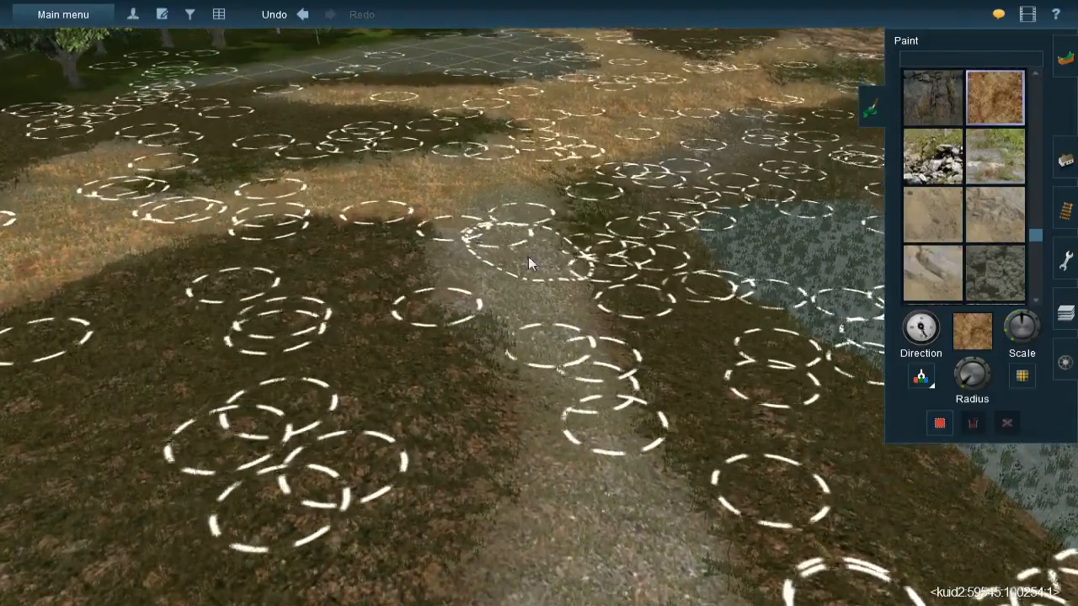
mouse_move(502, 256)
left_mouse_down()
mouse_move(516, 301)
mouse_move(508, 267)
mouse_move(557, 332)
mouse_move(608, 471)
mouse_move(612, 530)
mouse_move(595, 551)
mouse_move(618, 489)
left_mouse_up()
key("Down")
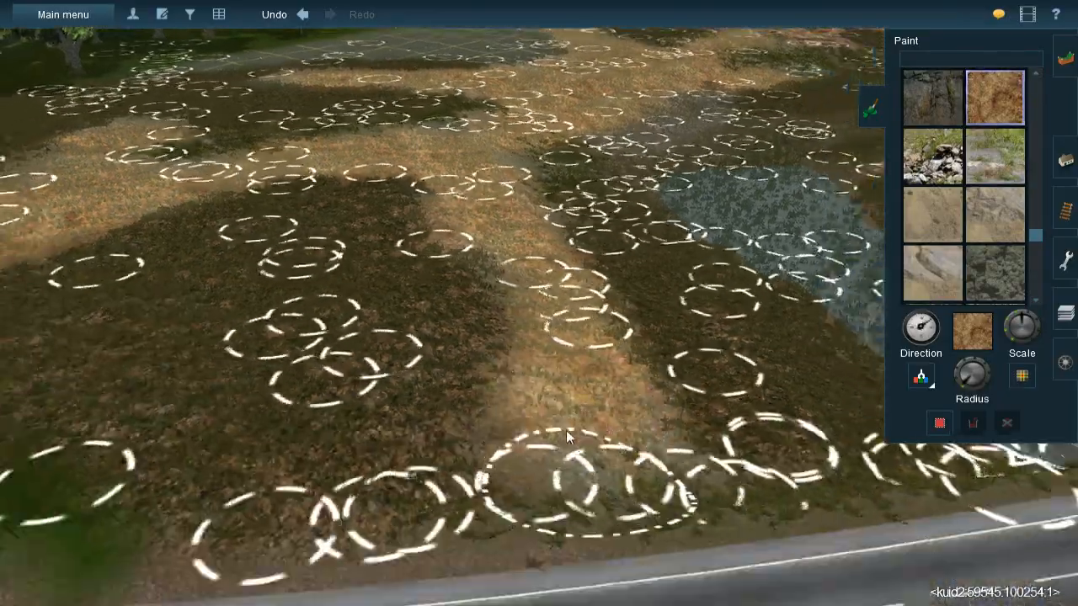
- Paint Rock 012 in a strip from the end of the gravel band out across the grey grid
key("Up")
mouse_move(524, 271)
right_mouse_down()
mouse_move(669, 290)
mouse_move(556, 259)
mouse_move(611, 295)
mouse_move(525, 317)
mouse_move(529, 343)
mouse_move(523, 258)
mouse_move(537, 229)
mouse_move(581, 288)
mouse_move(573, 265)
right_mouse_up()
key("Up")
key("Left")
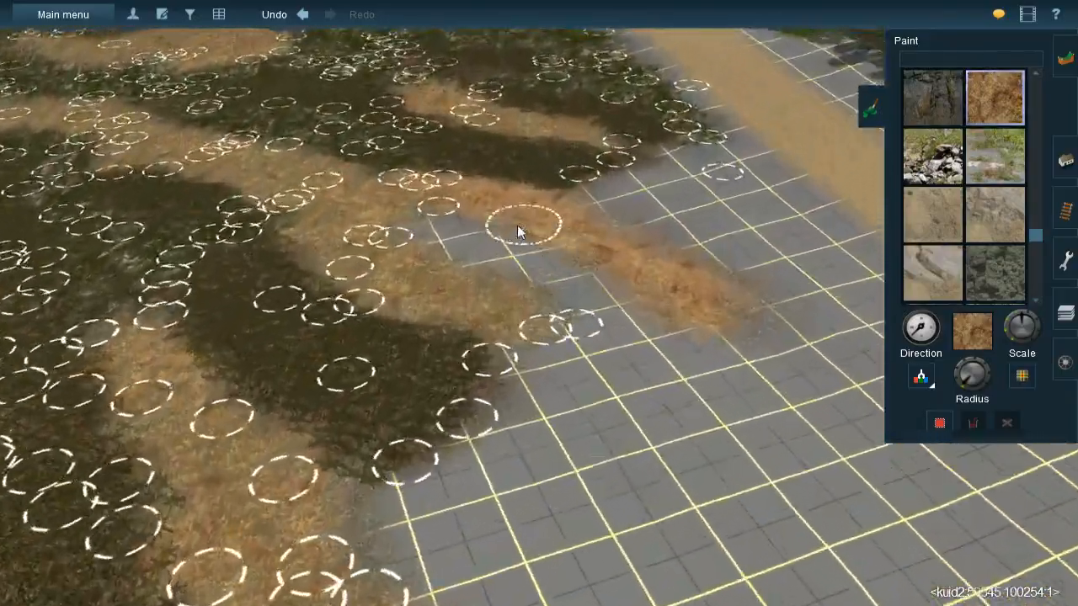
key("Down")
- Sample the dark brown texture from the ground and paint it beside the Rock 012 strip and along the adjoining grid edge
left_click(918, 380)
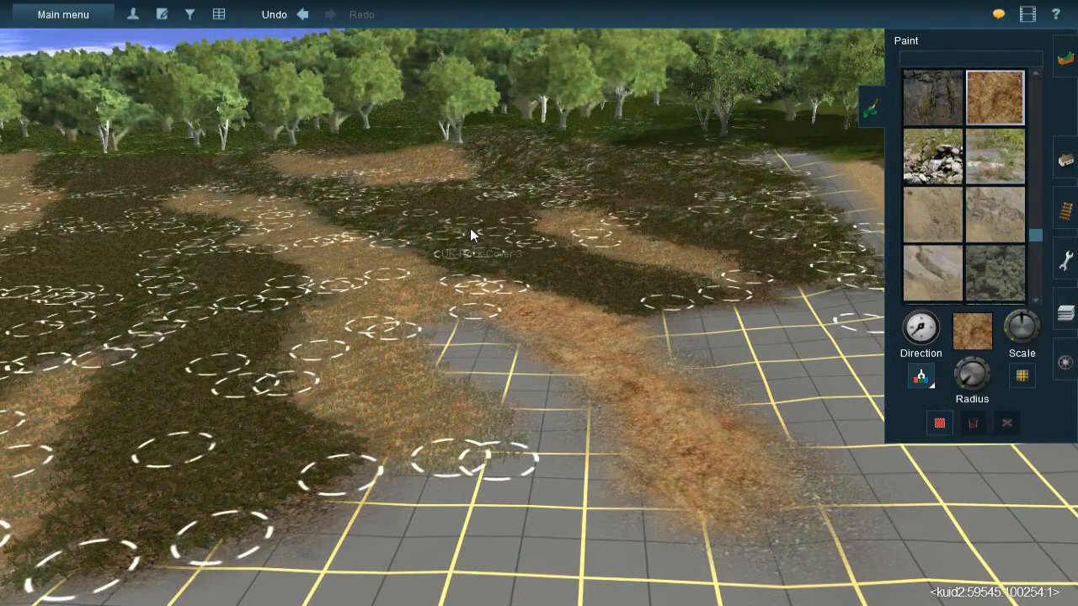
left_click(470, 228)
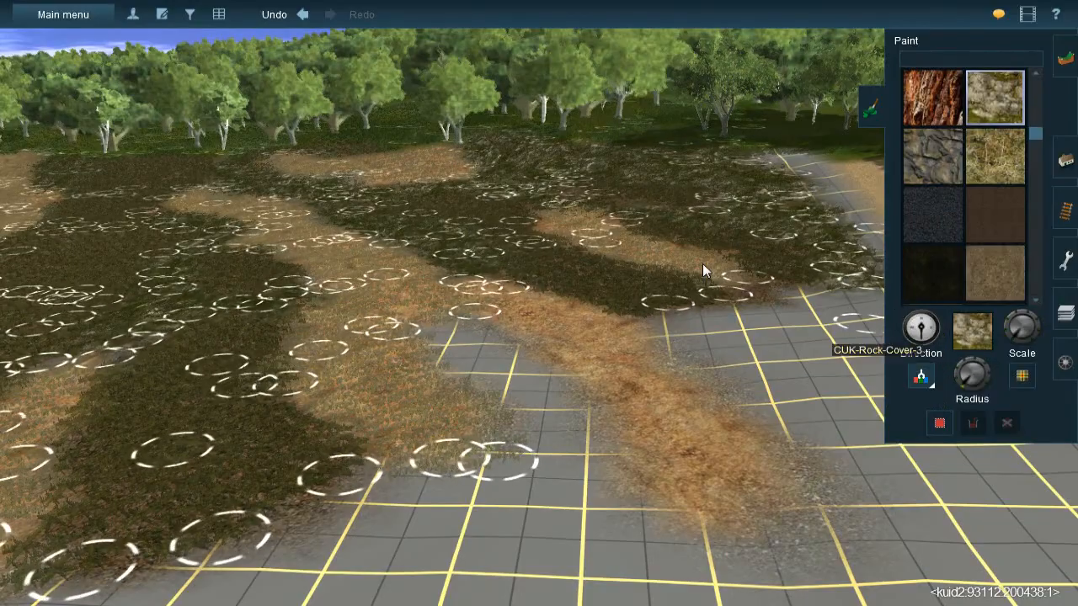
left_click(639, 286)
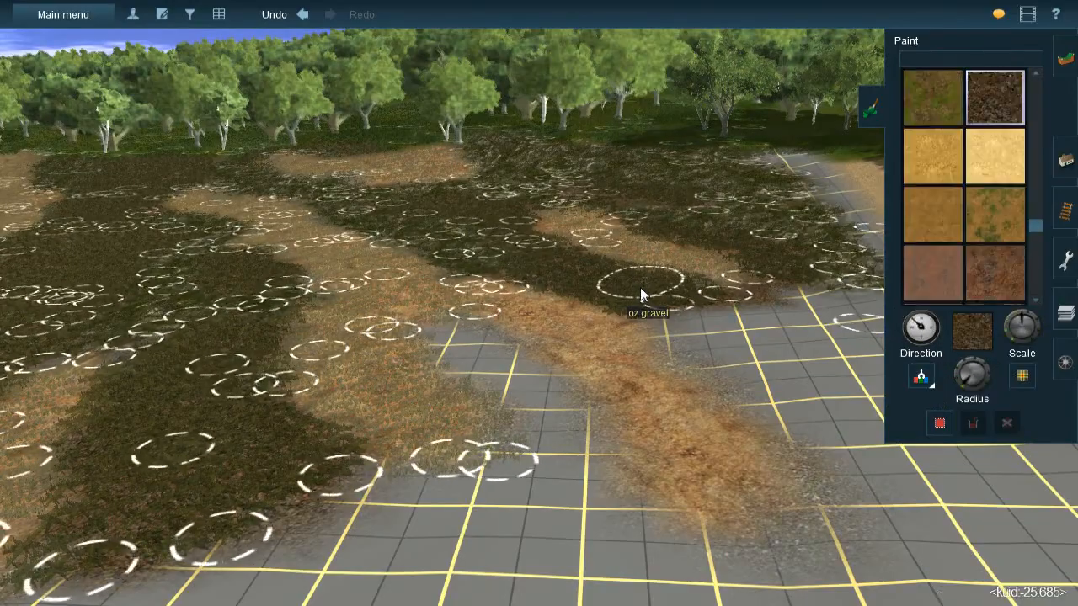
right_click(581, 387)
key("Up")
key("Left")
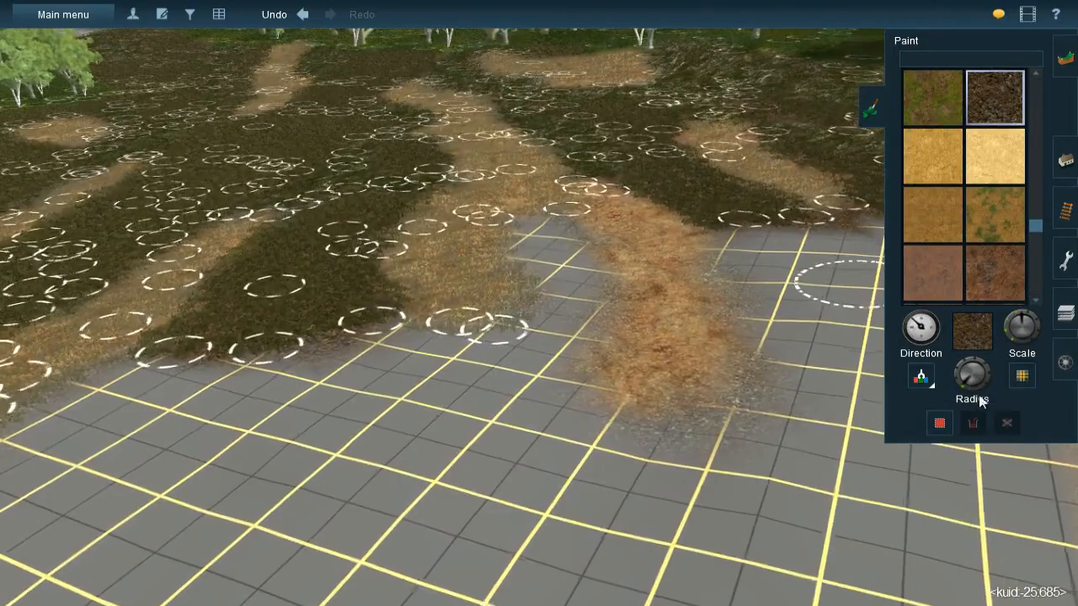
scroll(551, 253, "up", 3)
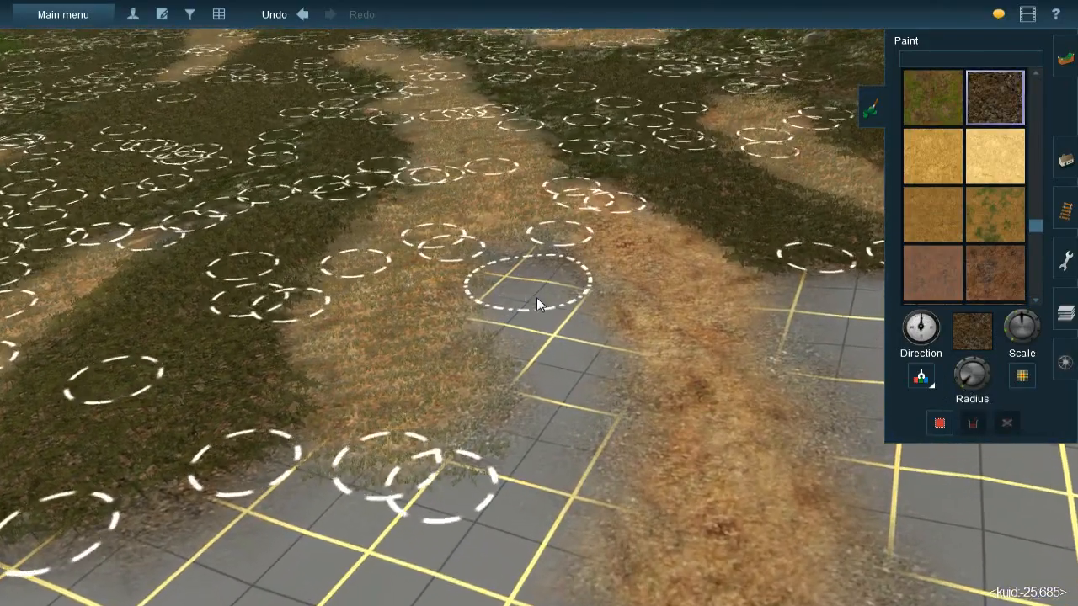
mouse_move(539, 283)
left_mouse_down()
mouse_move(553, 326)
mouse_move(511, 267)
mouse_move(569, 361)
mouse_move(520, 294)
mouse_move(578, 380)
mouse_move(574, 393)
mouse_move(528, 469)
mouse_move(548, 425)
mouse_move(479, 509)
mouse_move(460, 496)
left_mouse_up()
key("Down")
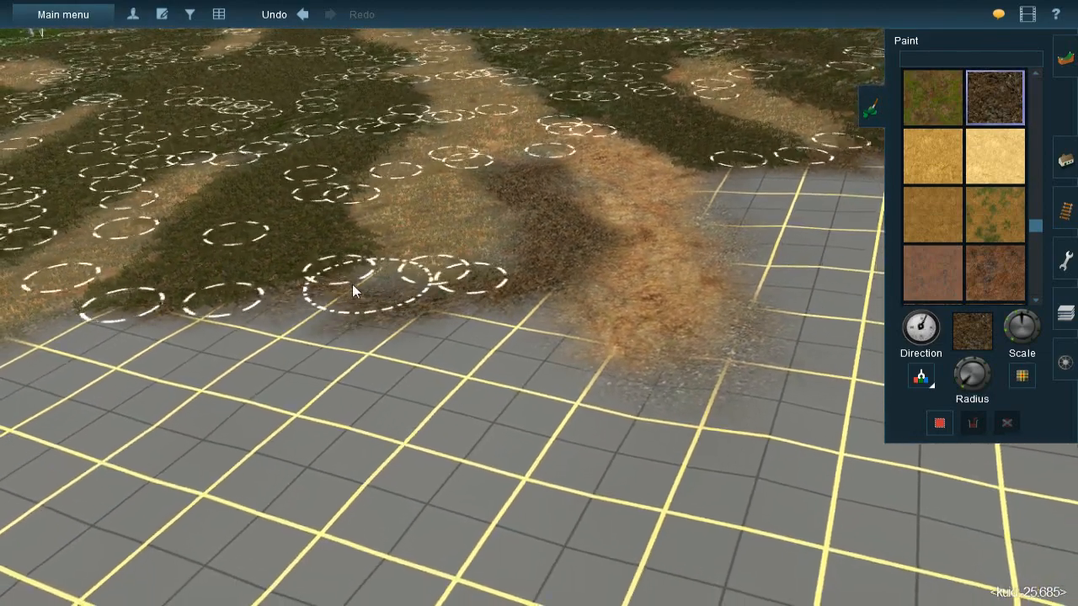
mouse_move(353, 294)
left_mouse_down()
mouse_move(455, 320)
mouse_move(480, 303)
mouse_move(509, 311)
mouse_move(536, 252)
left_mouse_up()
- Enlarge the brush, fill the grid area beside the dry grass with the dark brown texture, and reduce the radius again
key("Down")
key("Left")
key("Down")
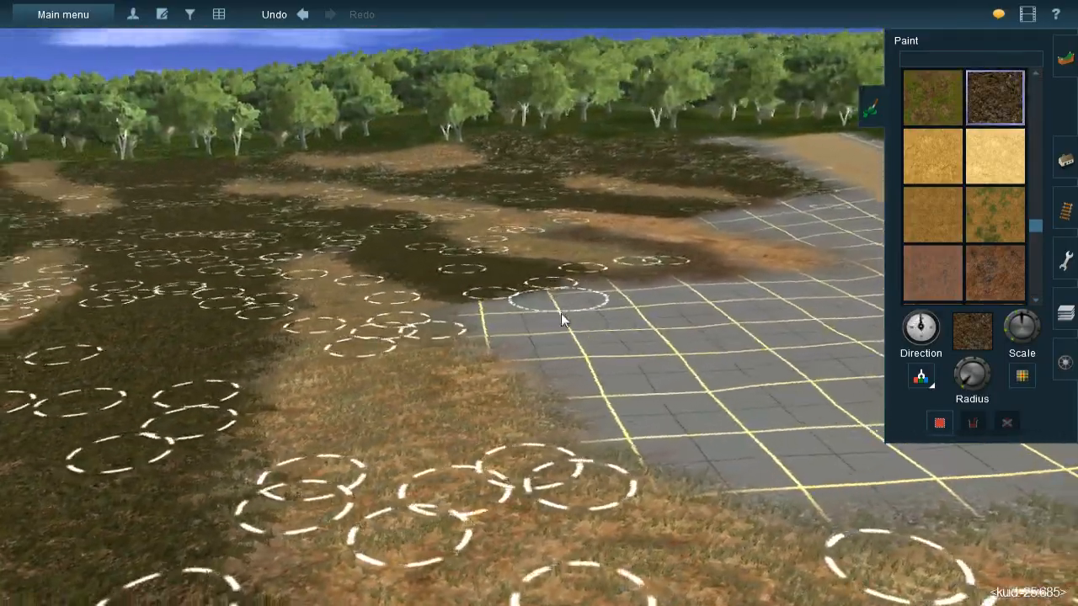
key("Right")
key("Down")
key("Up")
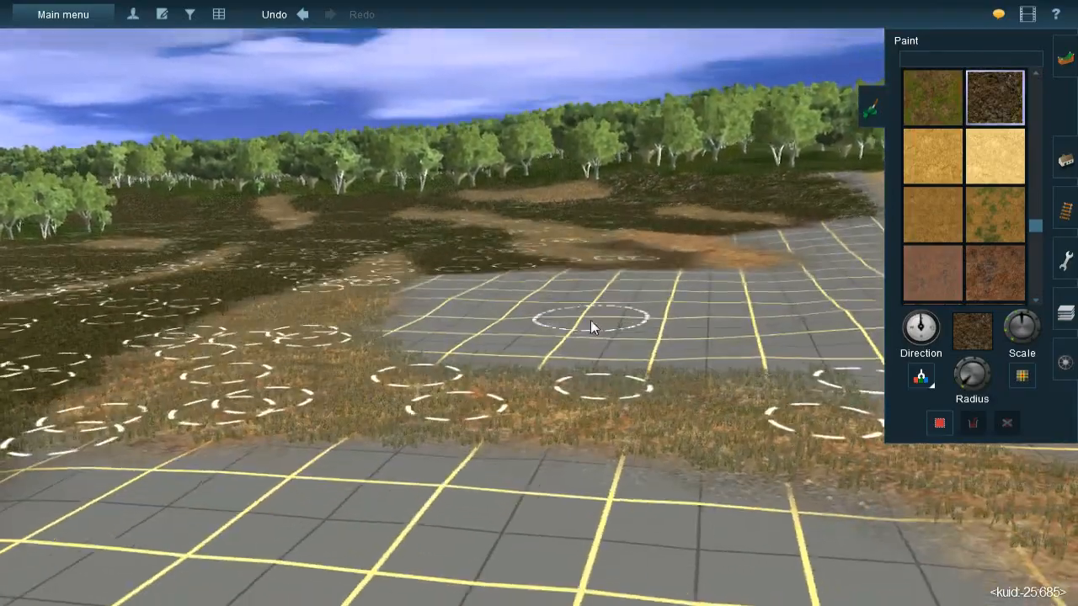
key("Down")
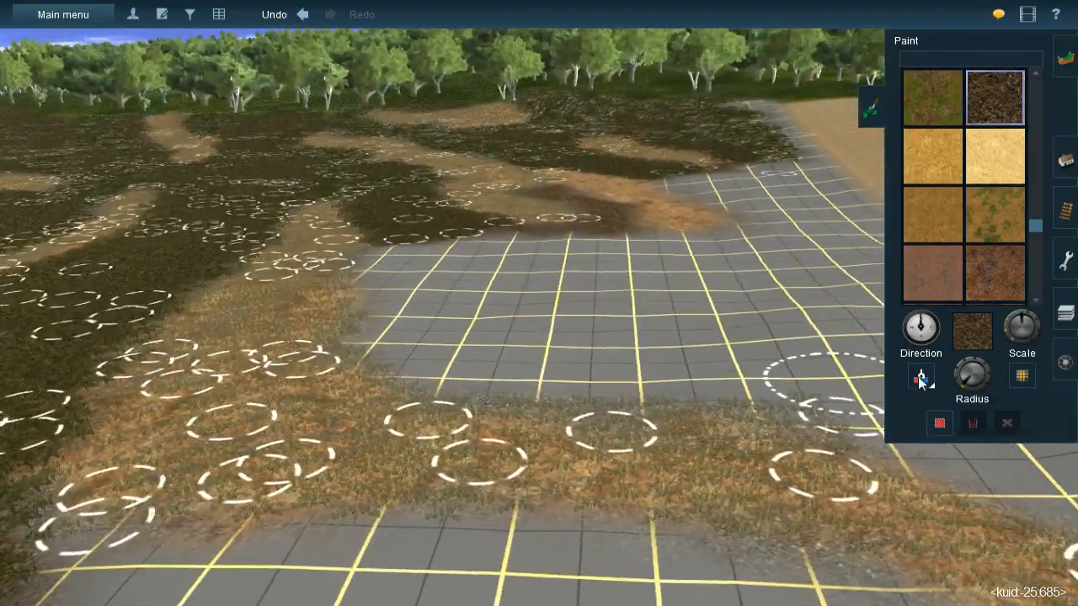
left_click_drag(972, 383, 960, 369)
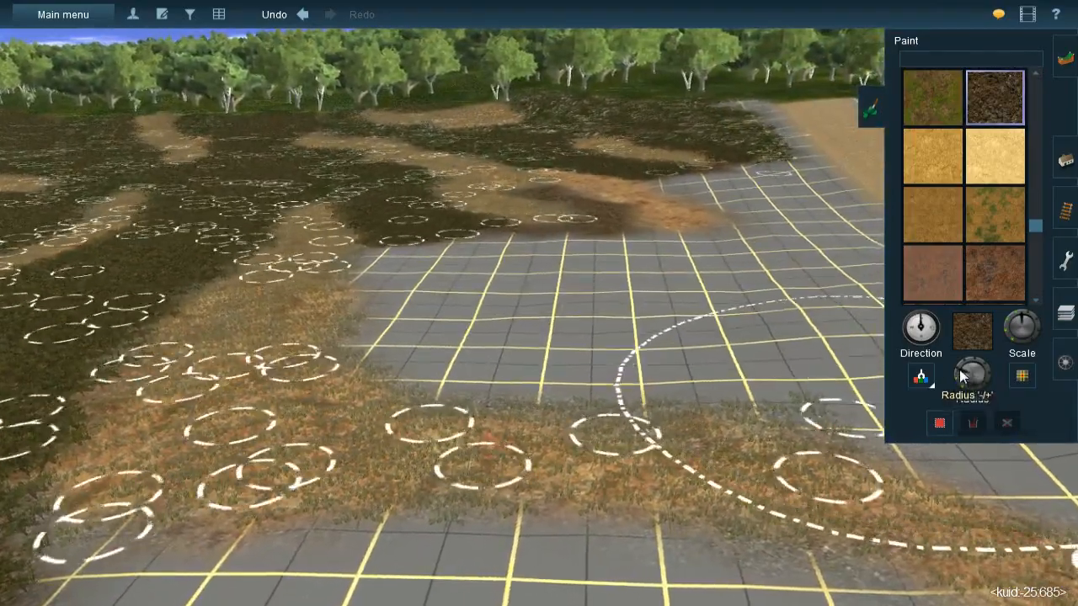
left_click(959, 377)
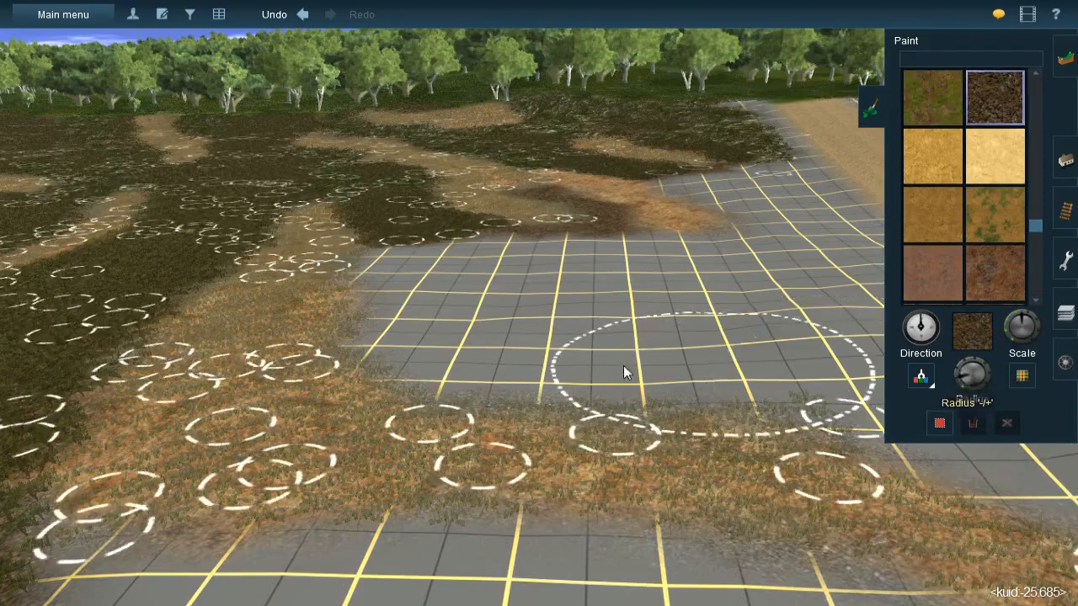
key("Up")
key("Up")
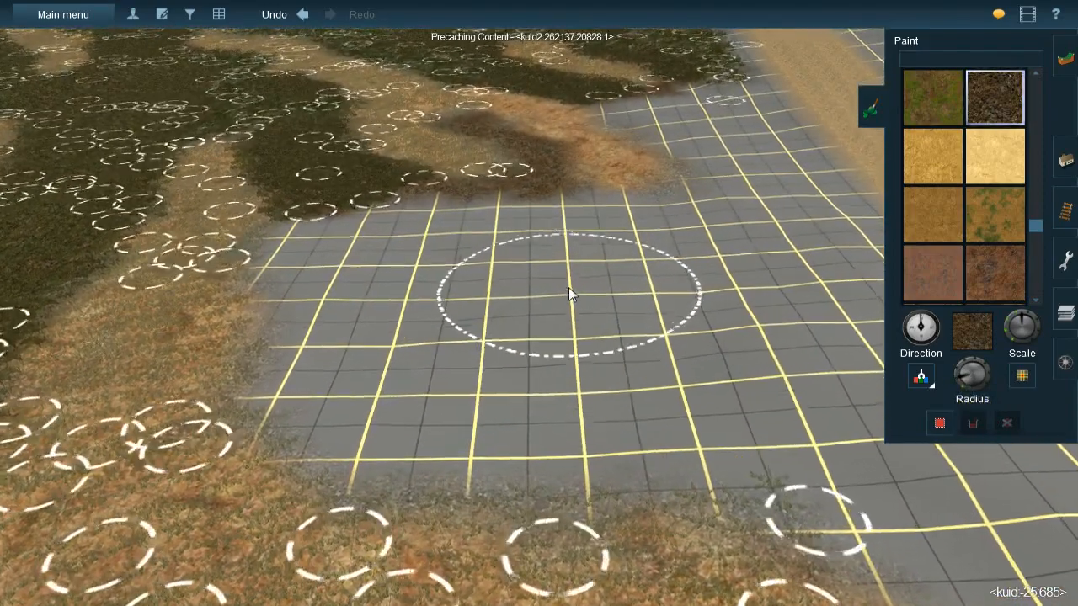
key("bracketright")
mouse_move(536, 217)
left_mouse_down()
mouse_move(549, 225)
mouse_move(550, 212)
mouse_move(574, 257)
mouse_move(573, 307)
mouse_move(573, 277)
mouse_move(522, 391)
mouse_move(552, 403)
mouse_move(401, 395)
mouse_move(370, 322)
mouse_move(369, 287)
mouse_move(343, 251)
mouse_move(440, 222)
mouse_move(474, 263)
mouse_move(449, 217)
mouse_move(378, 281)
mouse_move(426, 293)
left_mouse_up()
left_click_drag(968, 388, 959, 385)
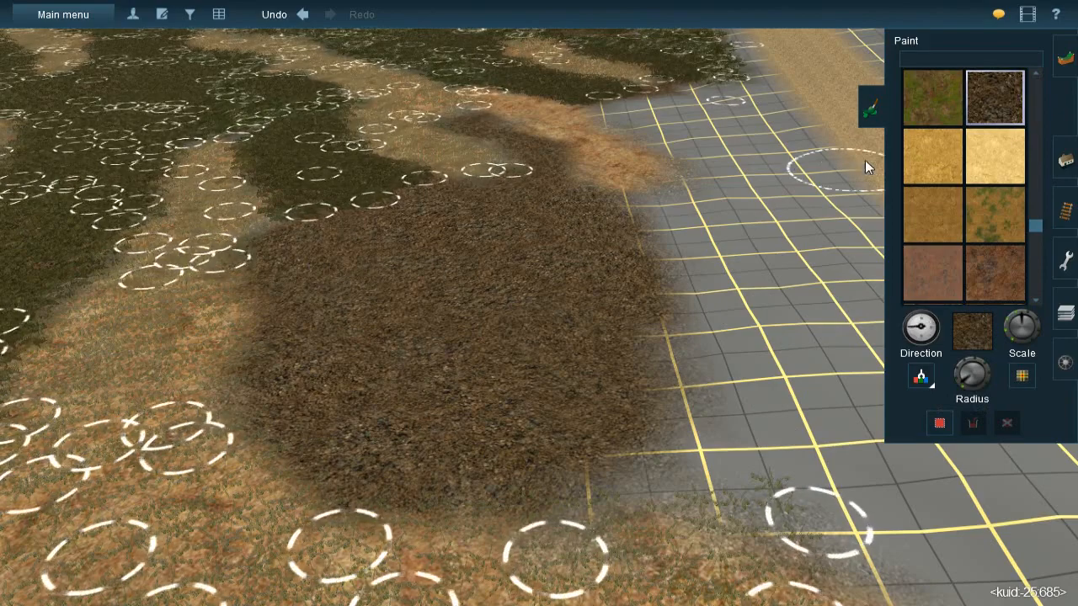
- Place JVC(T)Grass spline#1m splines over the half of the new dark brown patch nearest the dry grass
left_click(1065, 161)
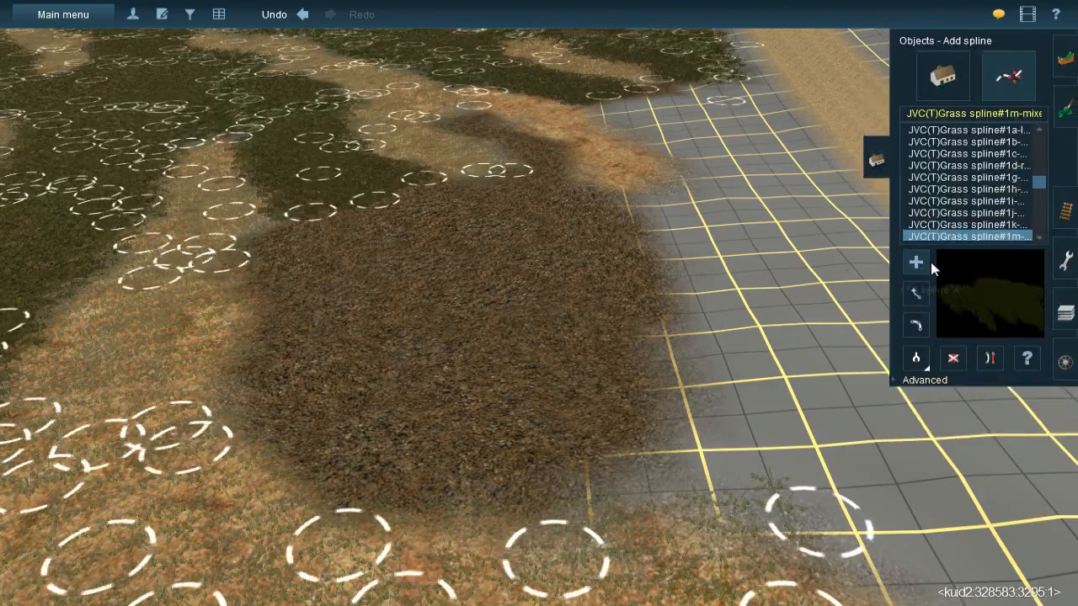
left_click(313, 204)
left_click(265, 282)
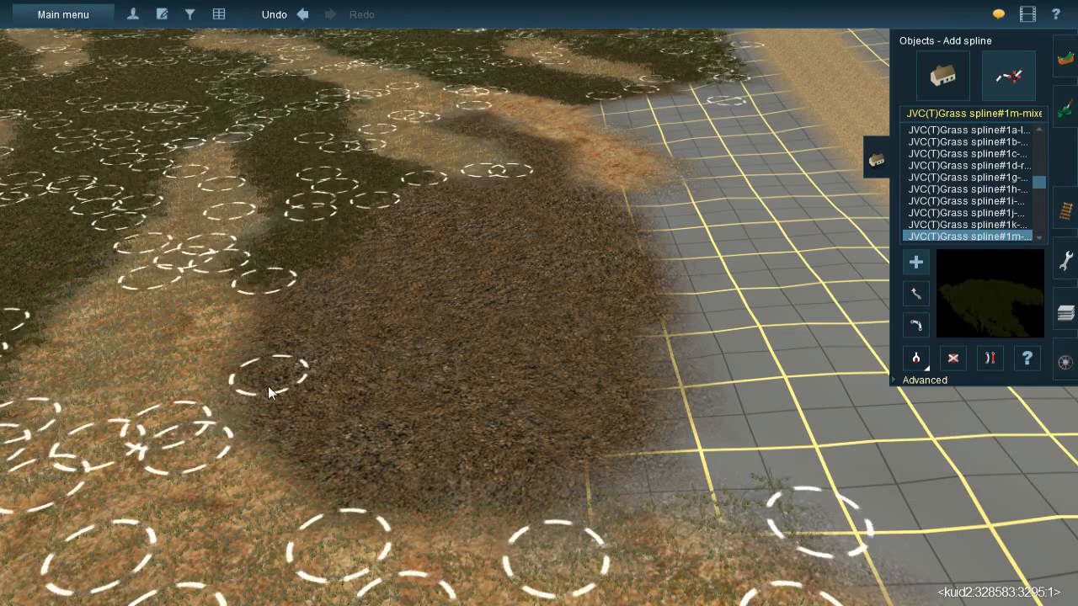
left_click(372, 327)
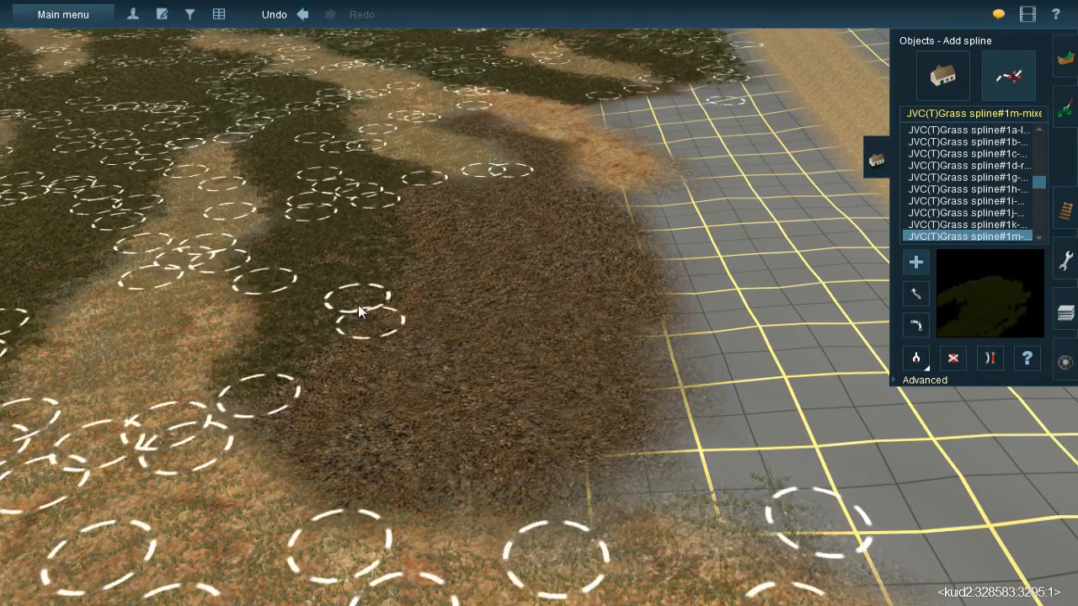
left_click(302, 440)
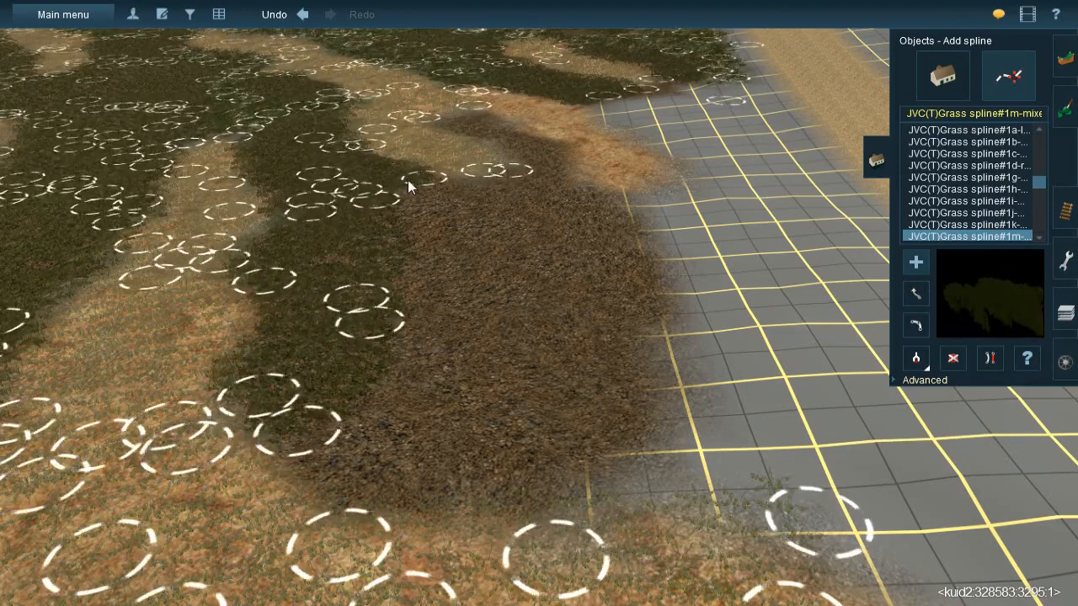
left_click(421, 283)
left_click(334, 497)
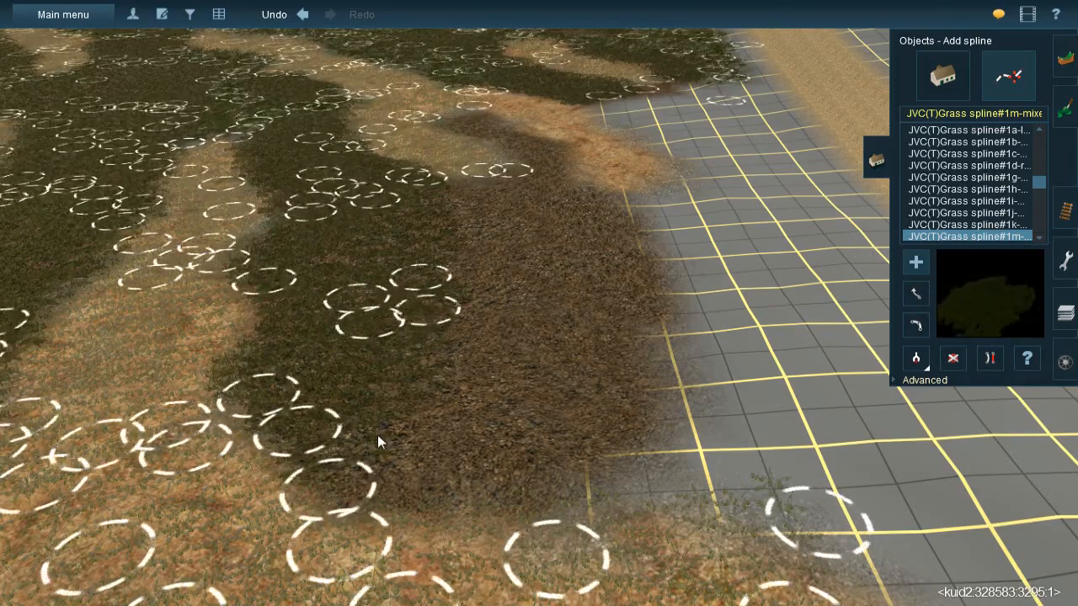
left_click(485, 305)
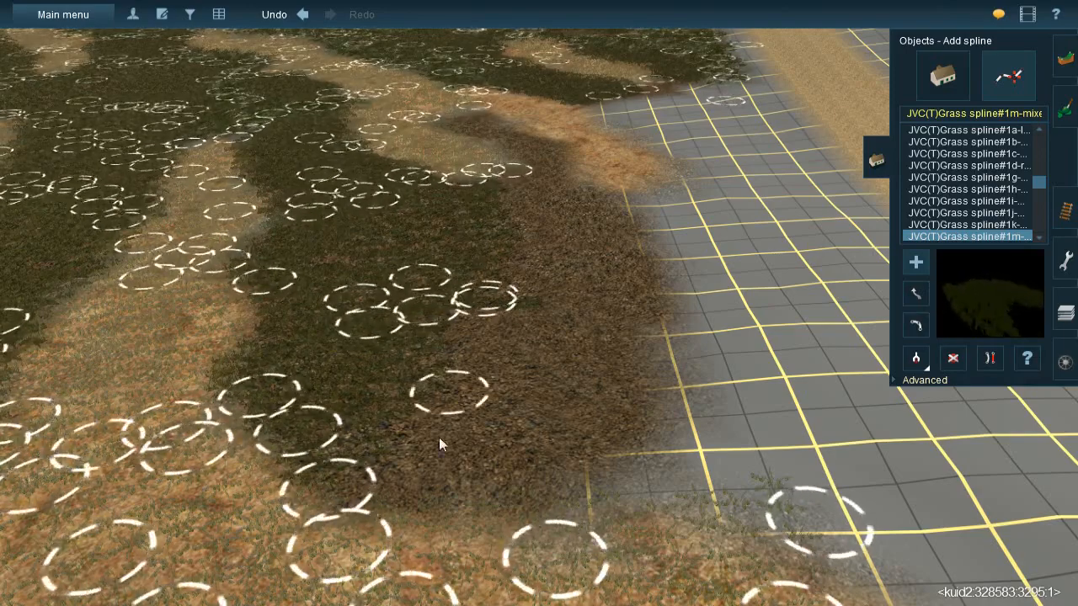
left_click(390, 524)
- Cover the rest of the new dark brown patch towards the open grid with JVC(T)Grass spline#1m splines
left_click(517, 177)
left_click(555, 309)
left_click(567, 184)
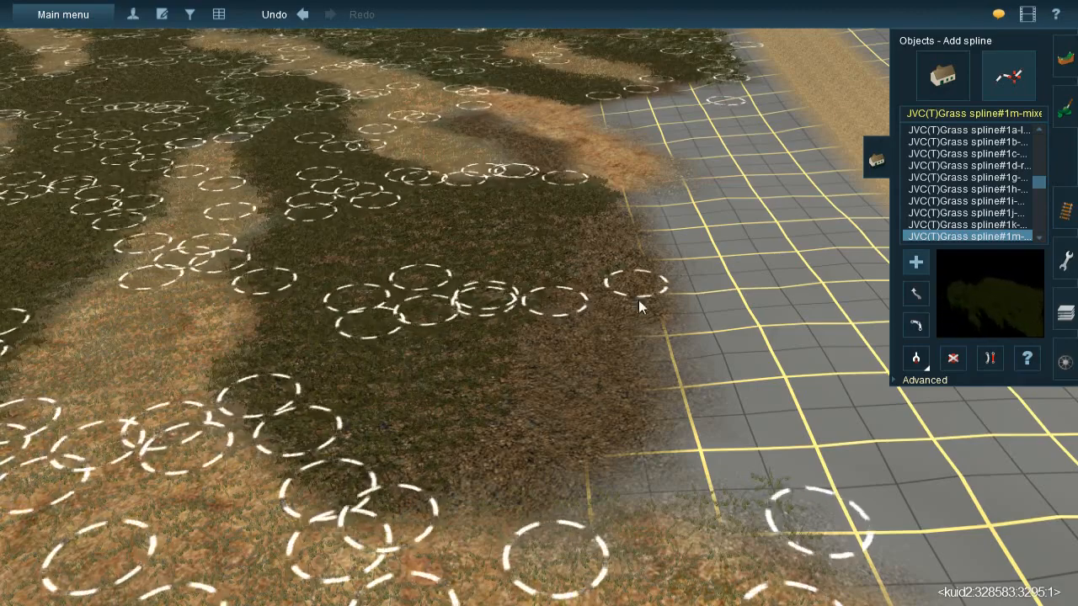
left_click(654, 320)
left_click(589, 266)
left_click(605, 461)
left_click(556, 288)
left_click(490, 548)
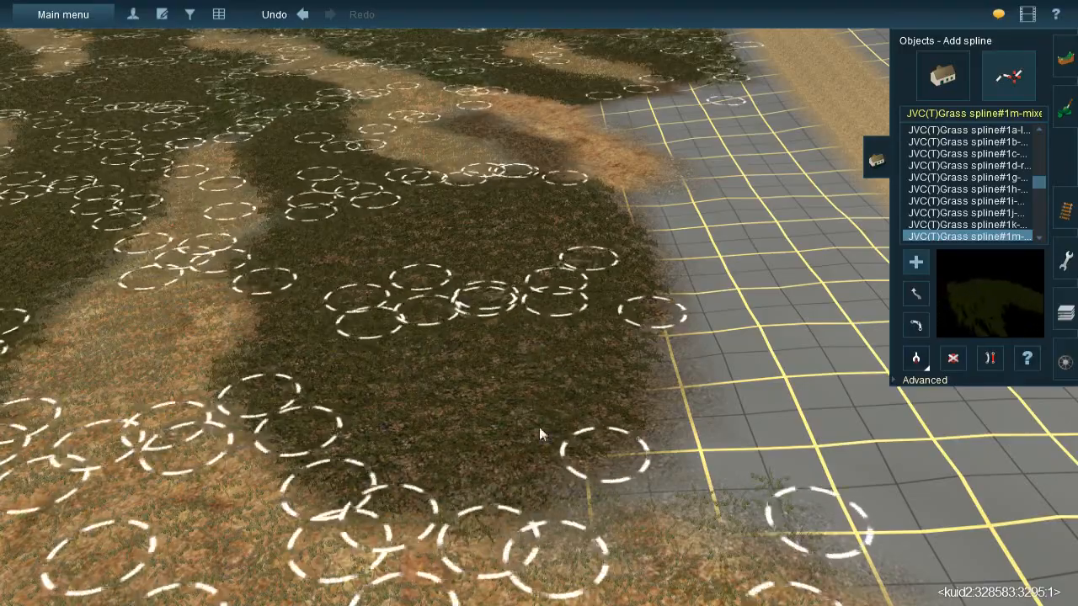
- Add grass splines over the narrow dark brown tongue beside the Rock 012 strip
right_click(541, 413)
key("Down")
key("Down")
key("Up")
right_click(549, 255)
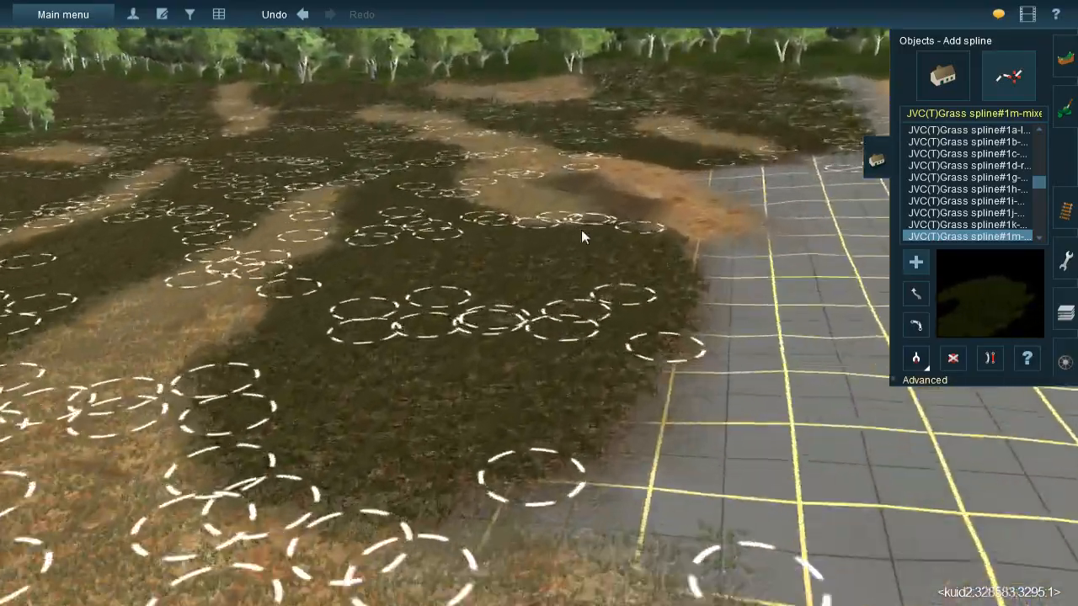
right_click(581, 230)
key("Up")
left_click(490, 141)
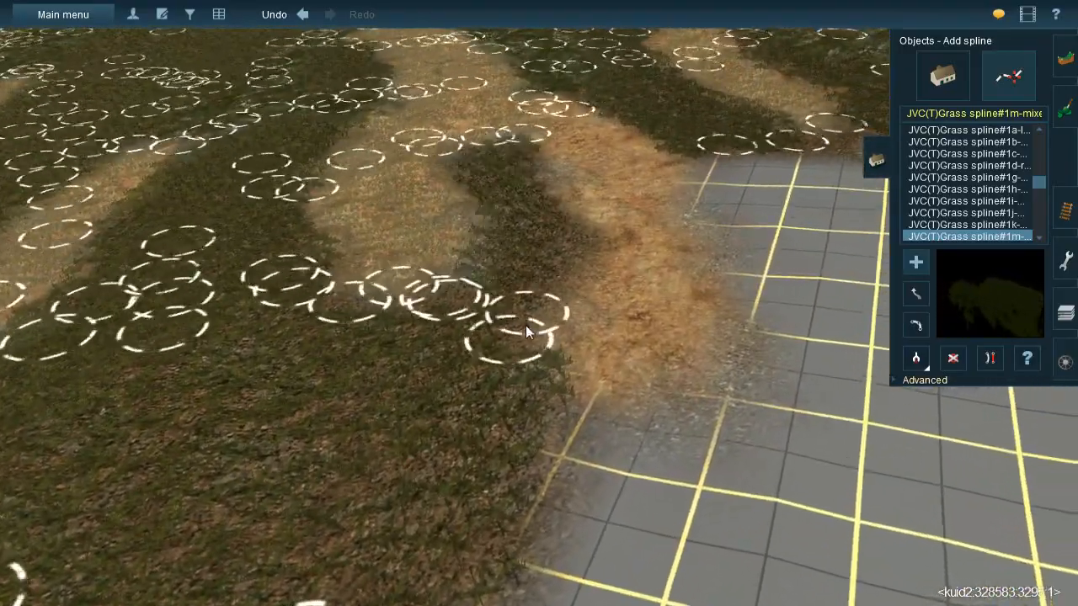
left_click(506, 354)
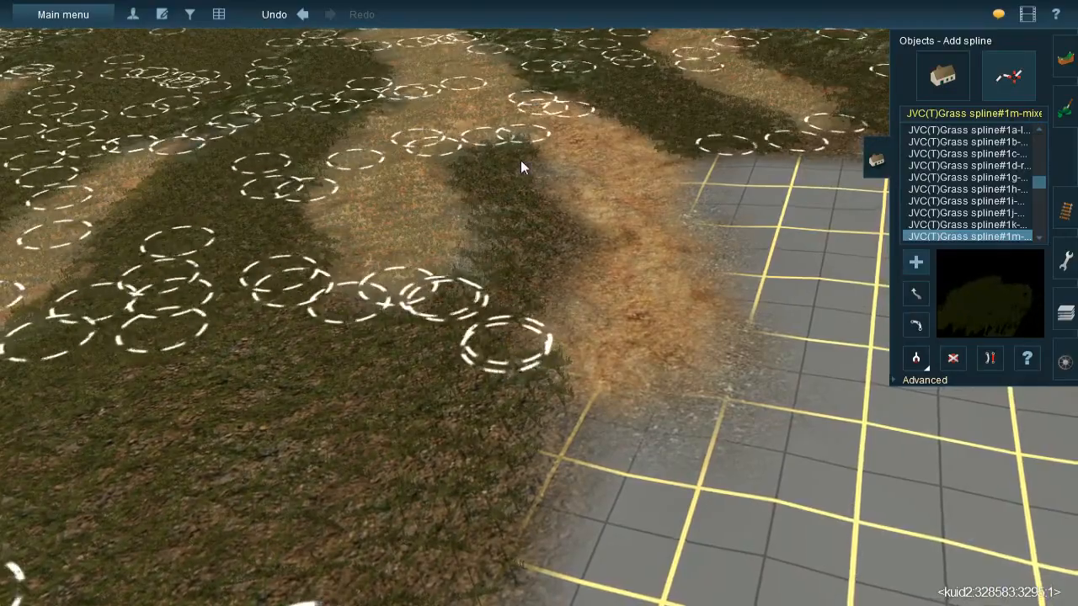
left_click(597, 282)
- Lay a grass spline along the edge of the dark ground where it meets the grid near the sandy track
right_click(587, 368)
key("Left")
right_click(510, 327)
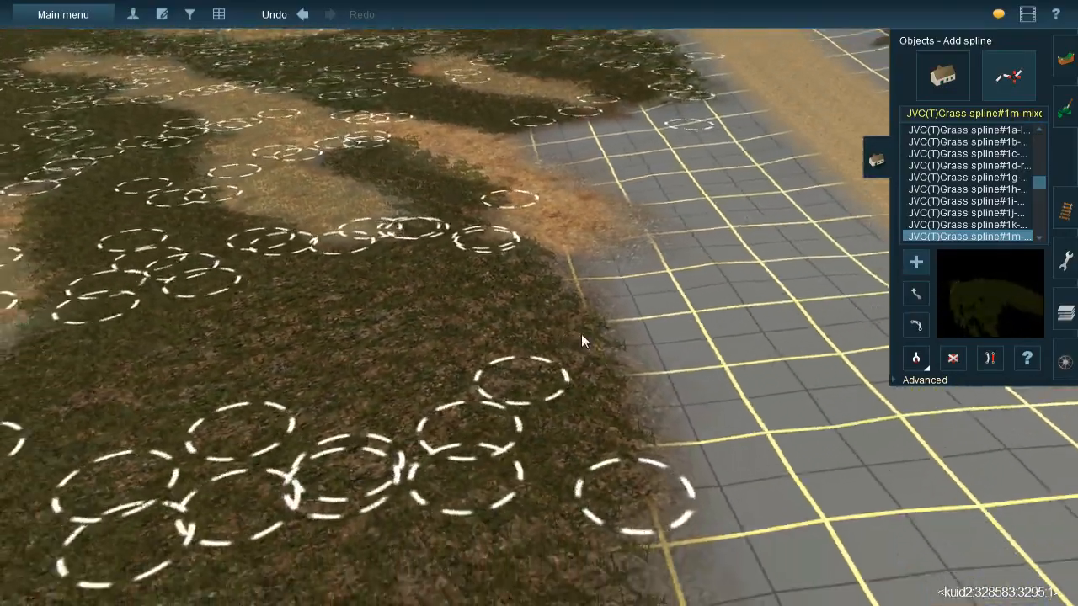
right_click(573, 340)
right_click(575, 233)
key("Up")
right_click(538, 240)
key("Left")
right_click(560, 213)
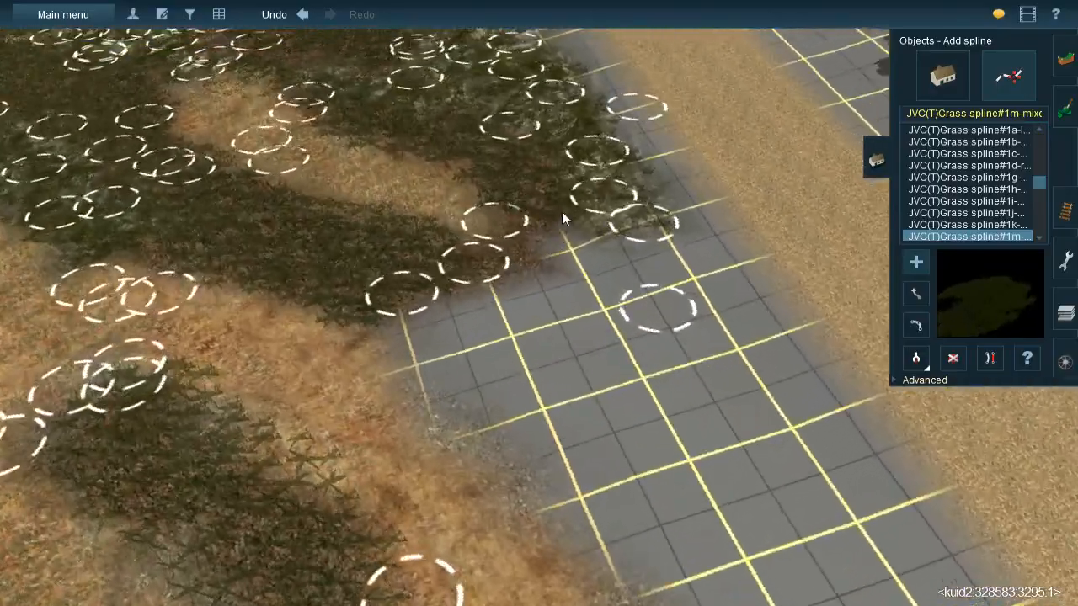
left_click(539, 213)
left_click(457, 354)
right_click(501, 353)
- Examine the textured ground, the bare grid beside the sandy track and the forest edge from several angles
key("Left")
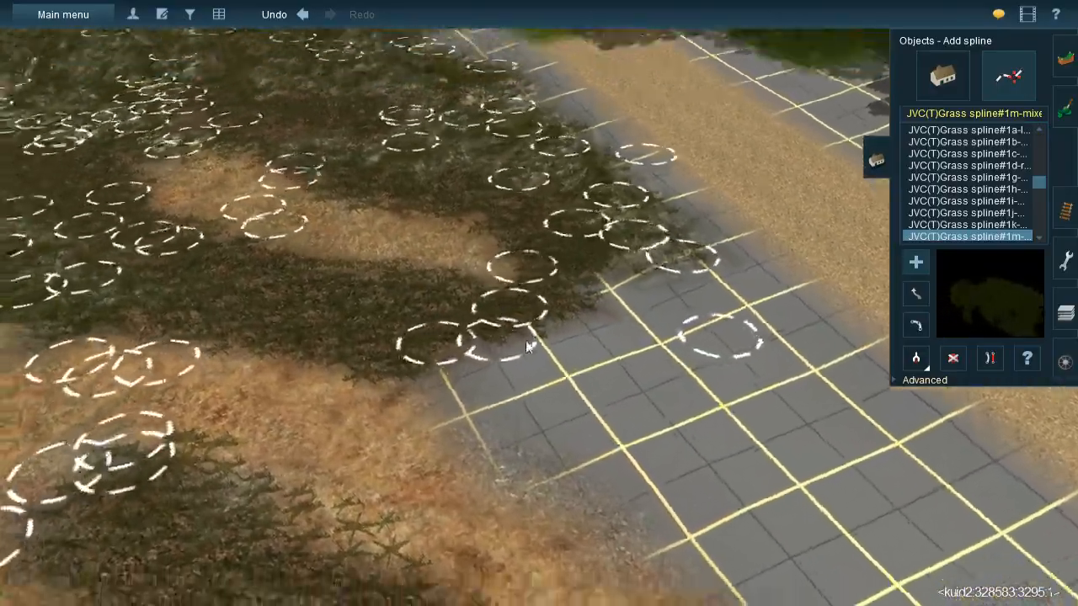
key("Down")
right_click(526, 368)
scroll(527, 362, "down", 2)
key("Left")
right_click(531, 354)
key("Right")
key("Left")
key("Right")
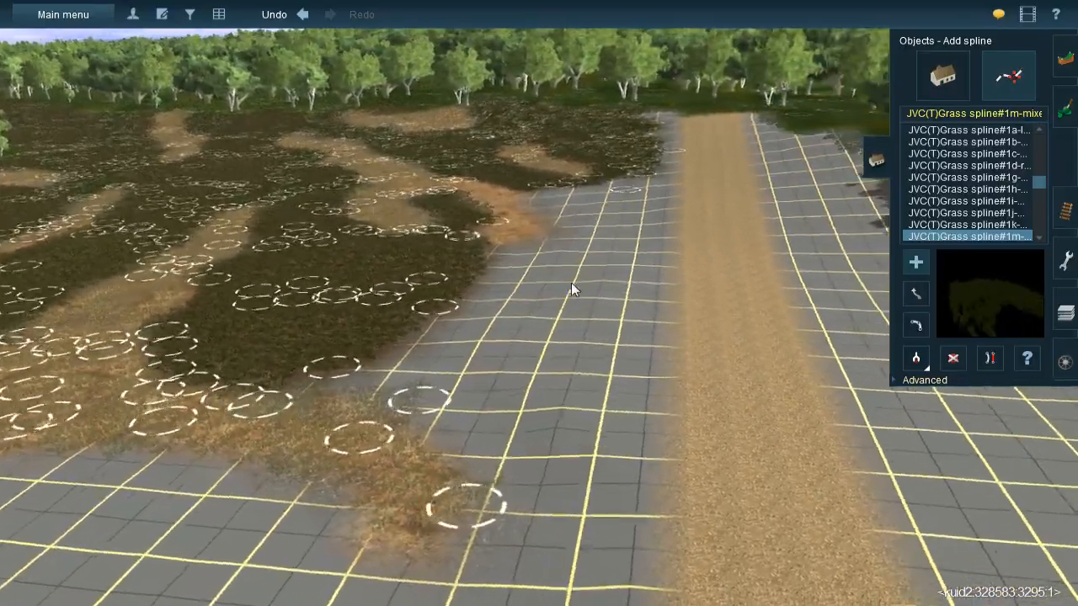
right_click(566, 285)
key("Left")
key("Right")
right_click(583, 285)
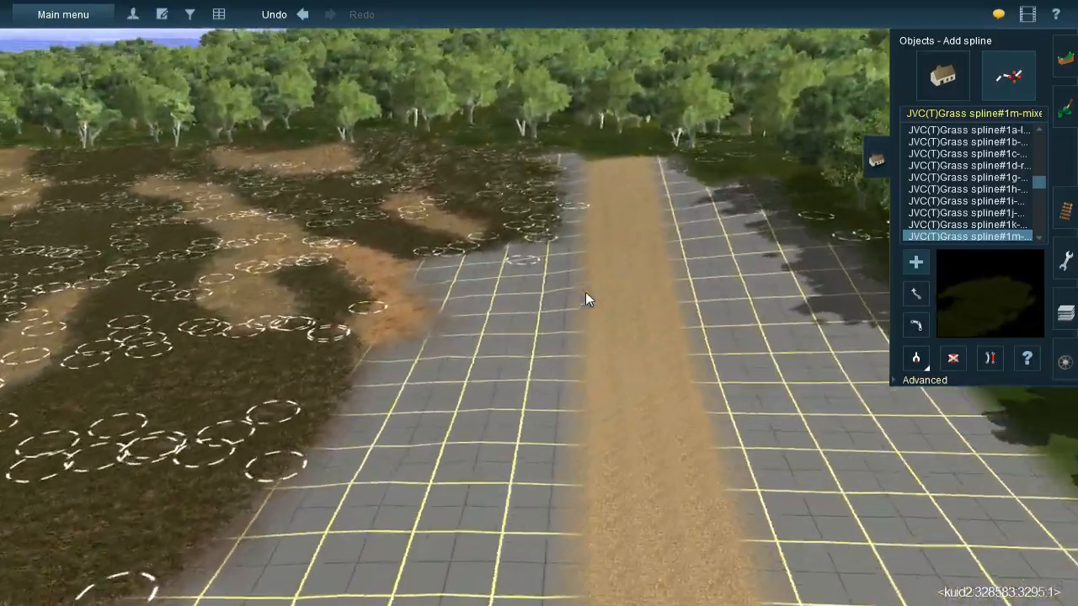
key("Down")
key("Up")
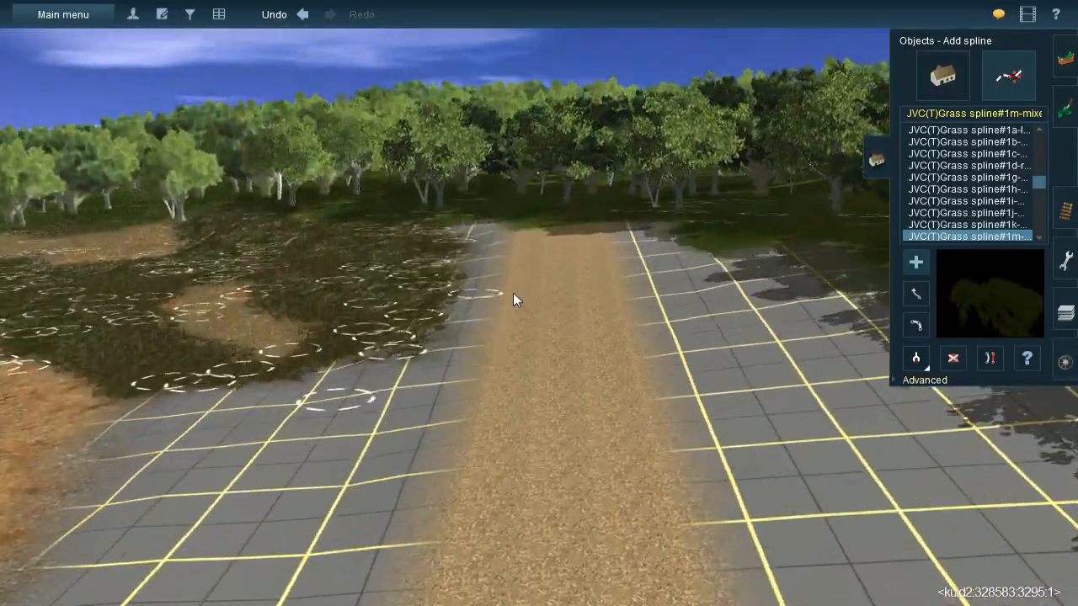
key("Left")
right_click(509, 292)
key("Left")
right_click(441, 300)
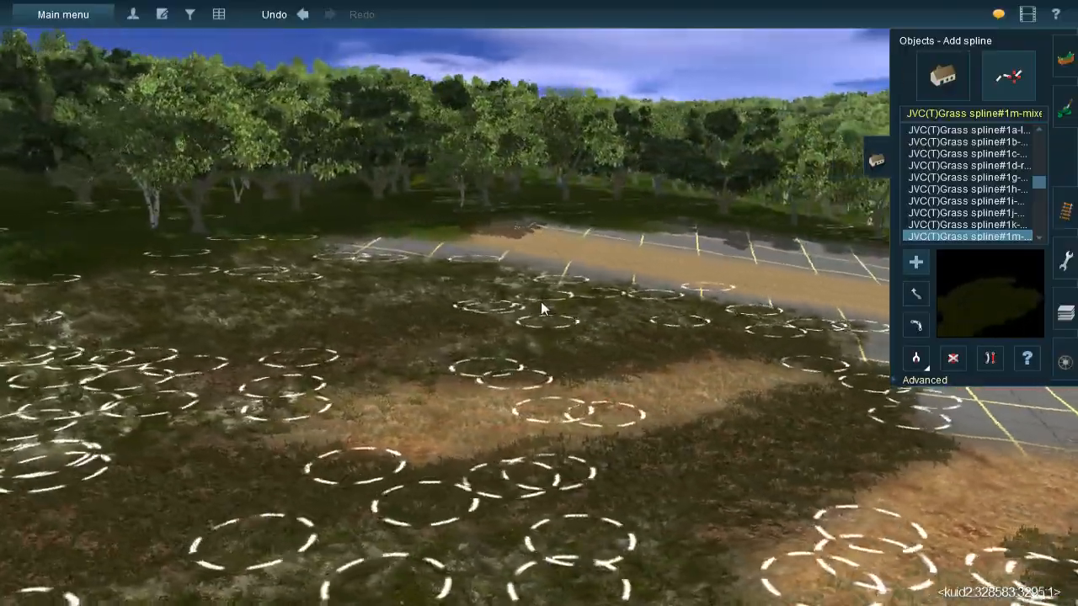
key("Up")
key("Right")
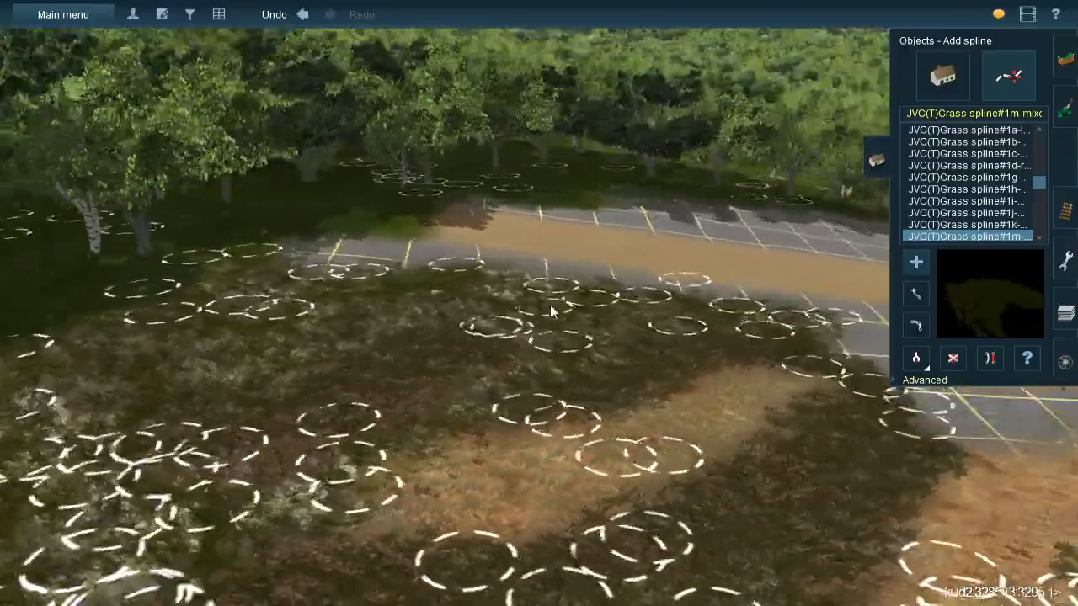
key("Right")
right_click(571, 333)
key("Left")
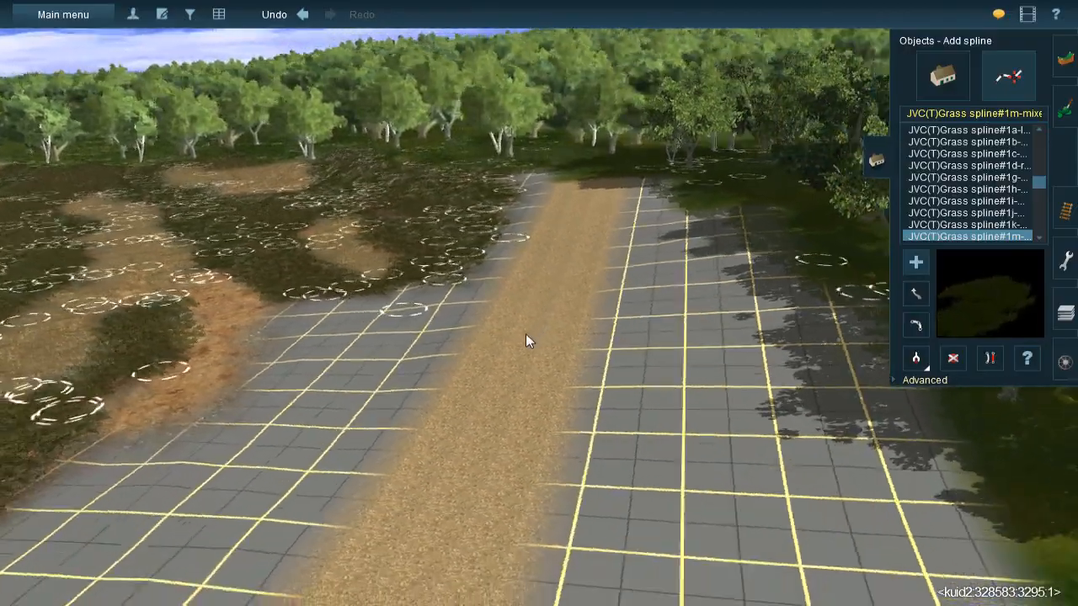
key("Up")
right_click(509, 289)
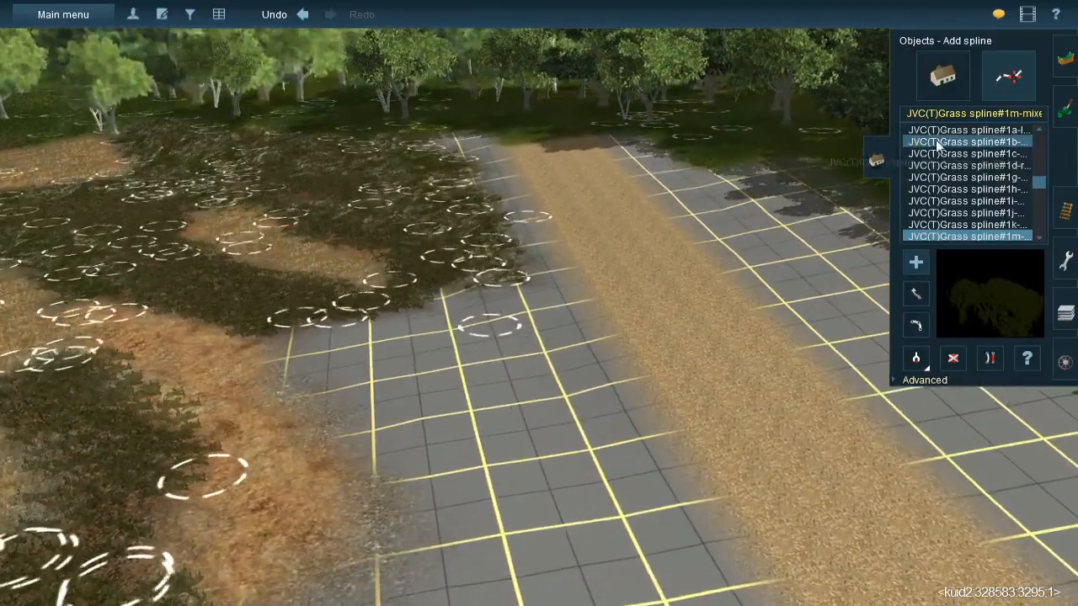
- Sample the mossy rock texture from the ground and paint a patch over the grid corner reaching towards the sandy track
left_click(1061, 112)
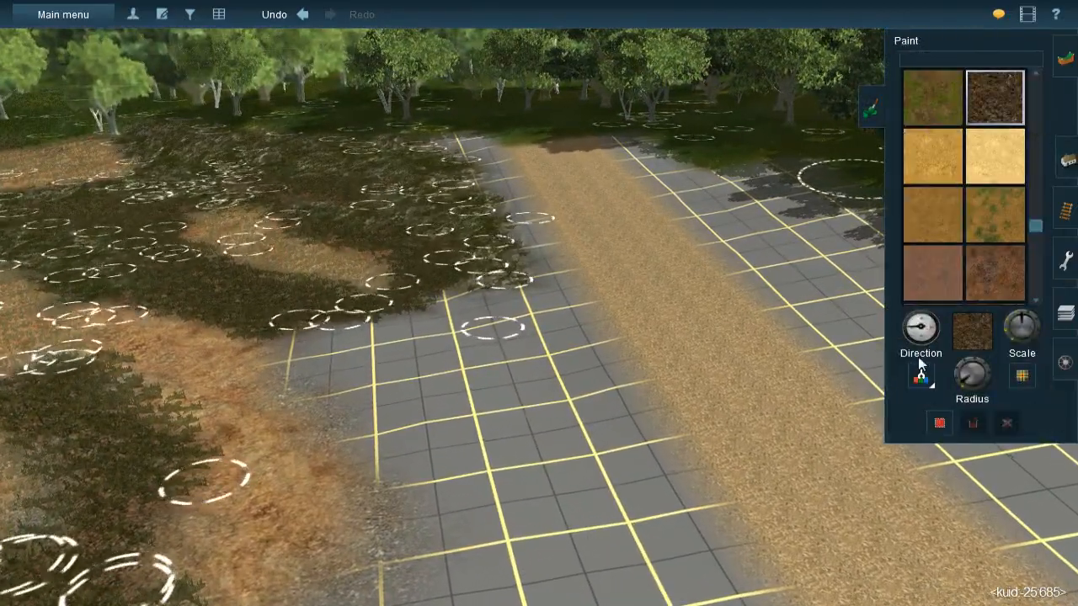
left_click(421, 198)
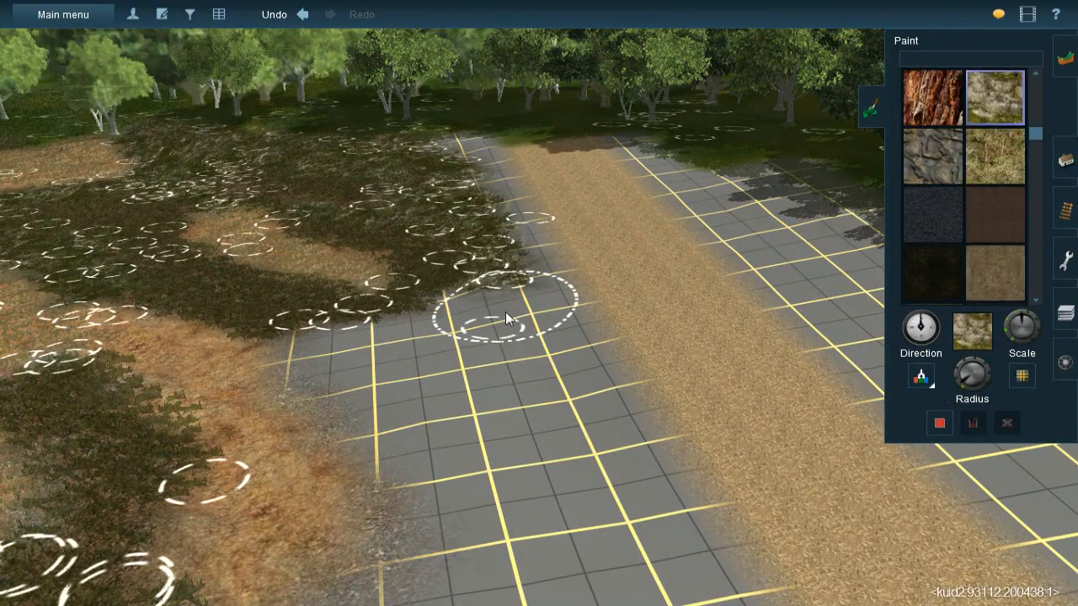
key("Up")
mouse_move(482, 304)
left_mouse_down()
mouse_move(539, 337)
mouse_move(469, 298)
left_mouse_up()
mouse_move(459, 283)
left_mouse_down()
mouse_move(555, 347)
mouse_move(569, 368)
mouse_move(476, 298)
mouse_move(570, 371)
left_mouse_up()
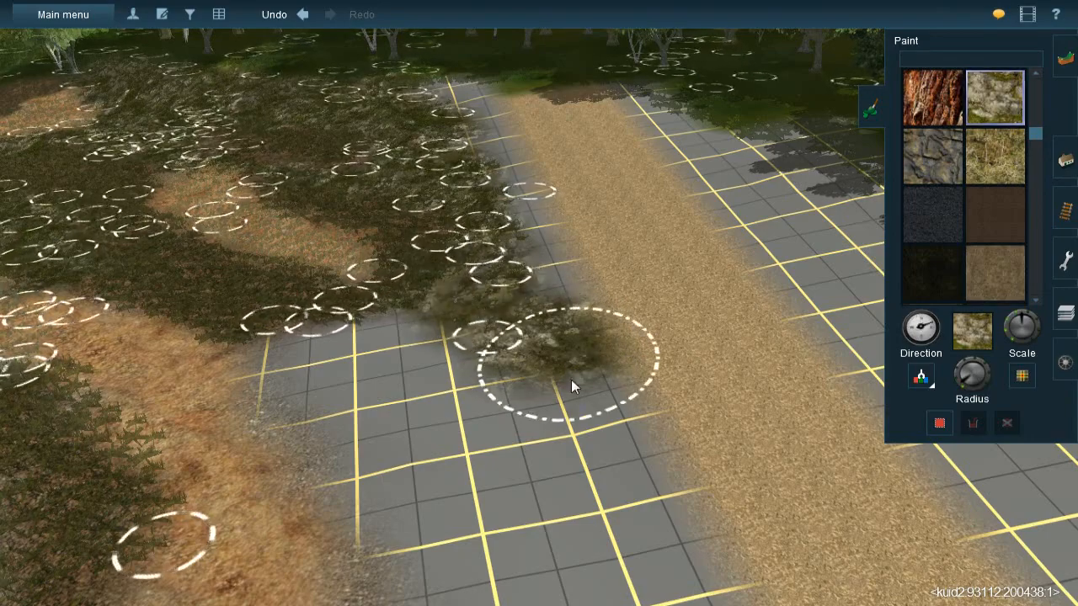
- Lay JVC(T)Grass spline#1m splines over the new mossy patch between the dark ground and the sandy track
key("Left")
key("Down")
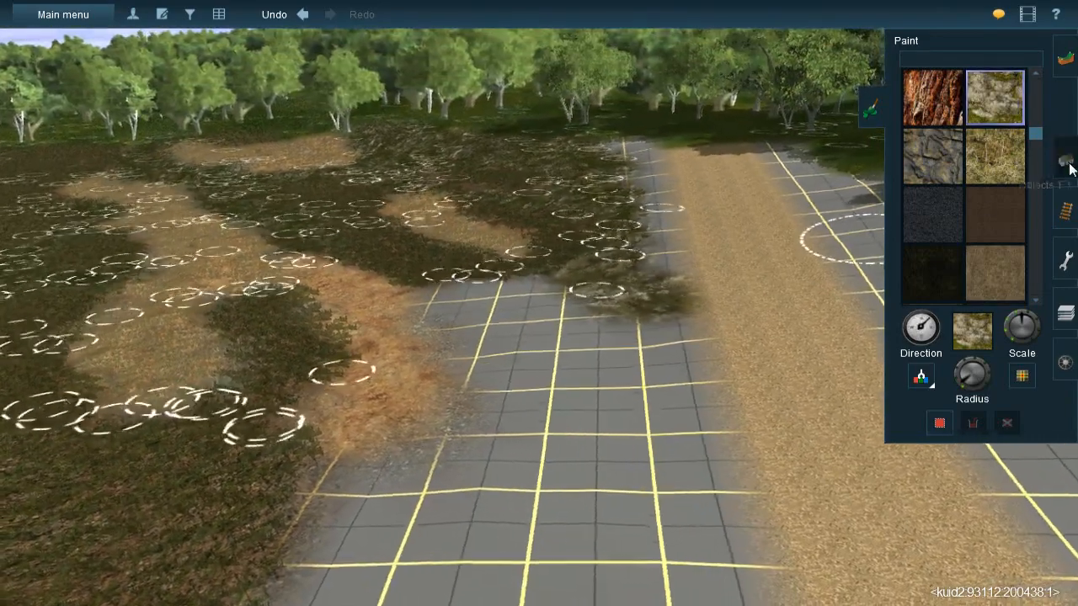
left_click(1065, 161)
left_click(579, 246)
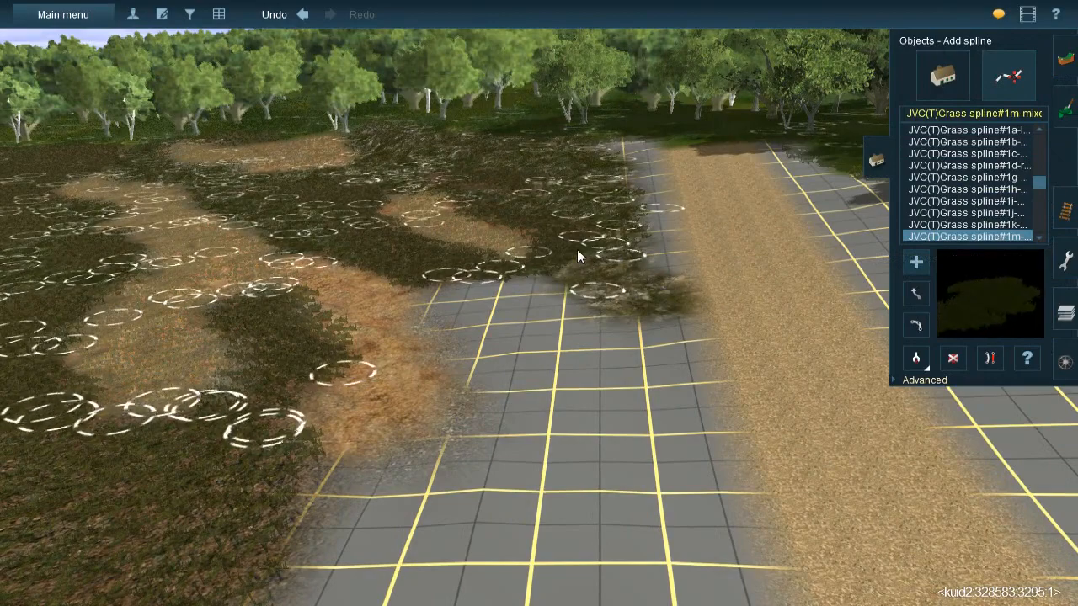
left_click(661, 320)
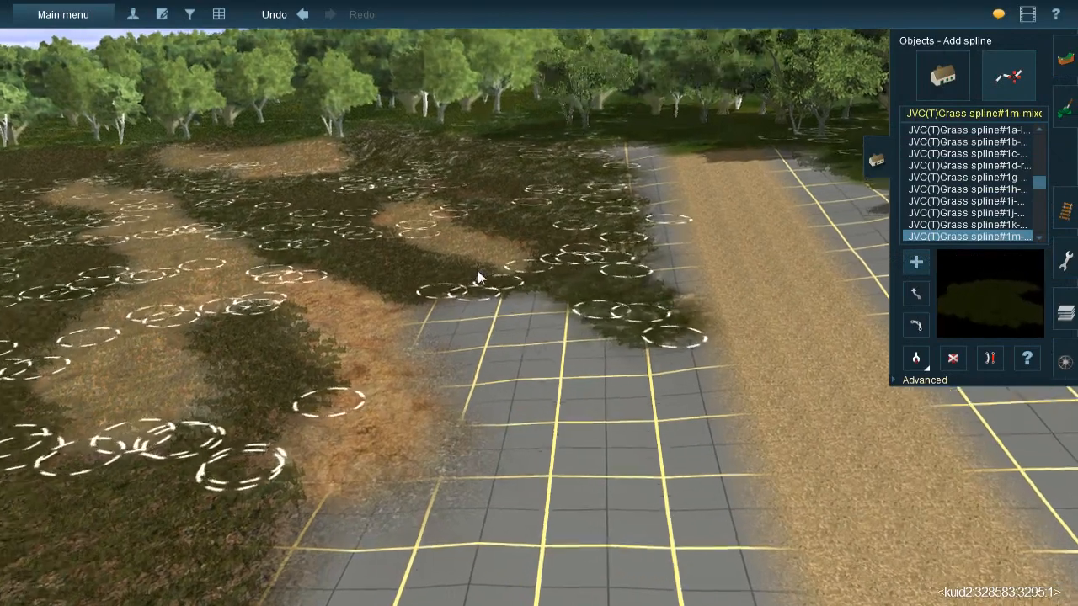
right_click_drag(479, 277, 630, 353)
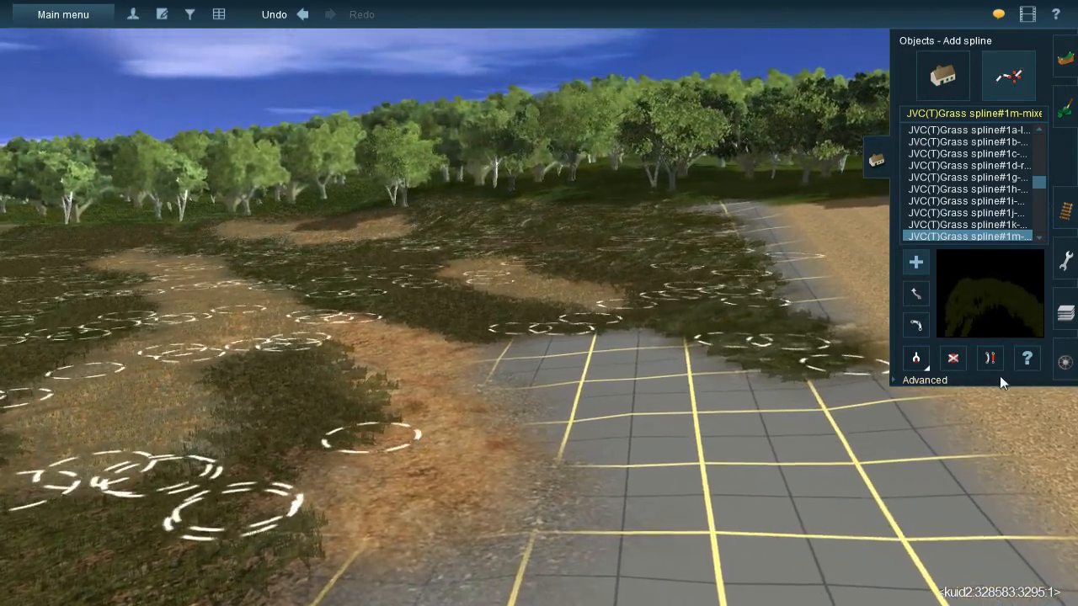
- Pick up JVC(TBL)Grass spline#1g from an existing spline and place it along the brown earth beside the open grid
key("Up")
left_click(916, 359)
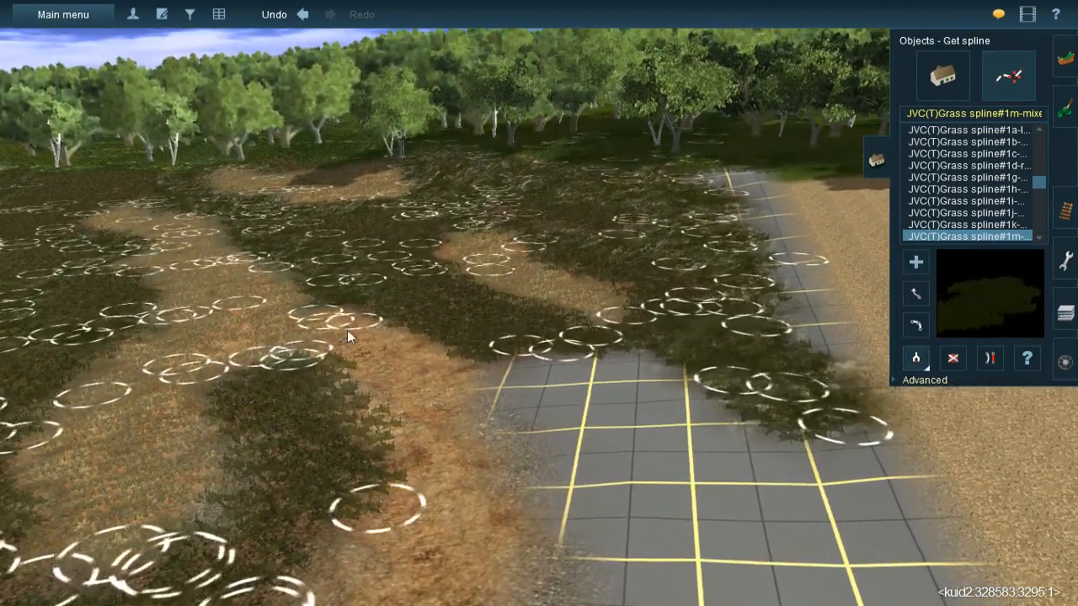
left_click(312, 316)
left_click(378, 356)
left_click(487, 559)
right_click(485, 566)
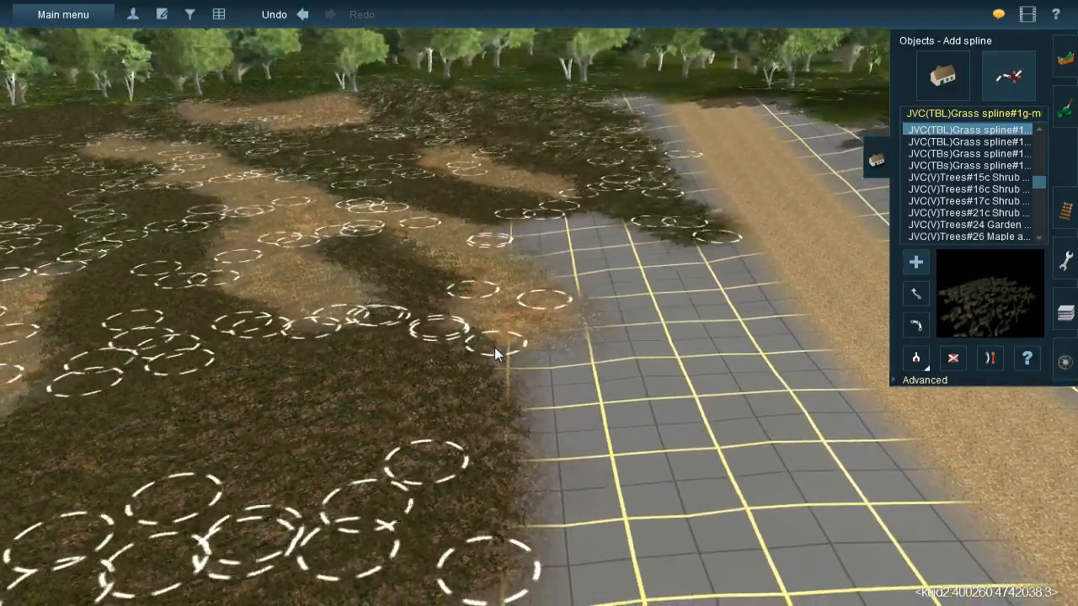
right_click_drag(528, 316, 539, 271)
scroll(539, 271, "up", 3)
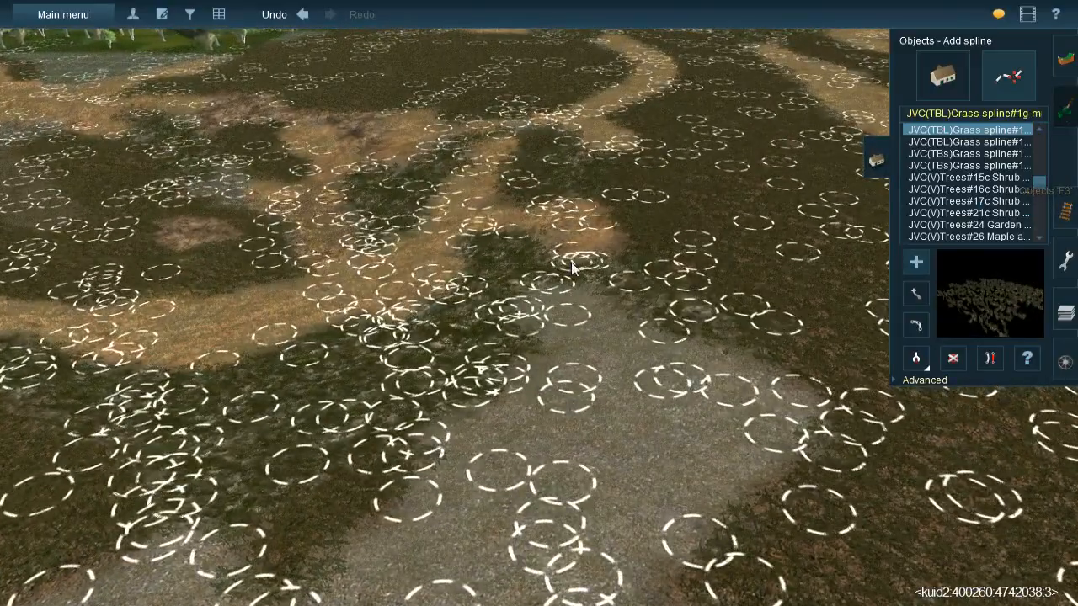
- Sample the brown earth texture from the ground and paint it over the grey gravel patch between the dark areas
key("F2")
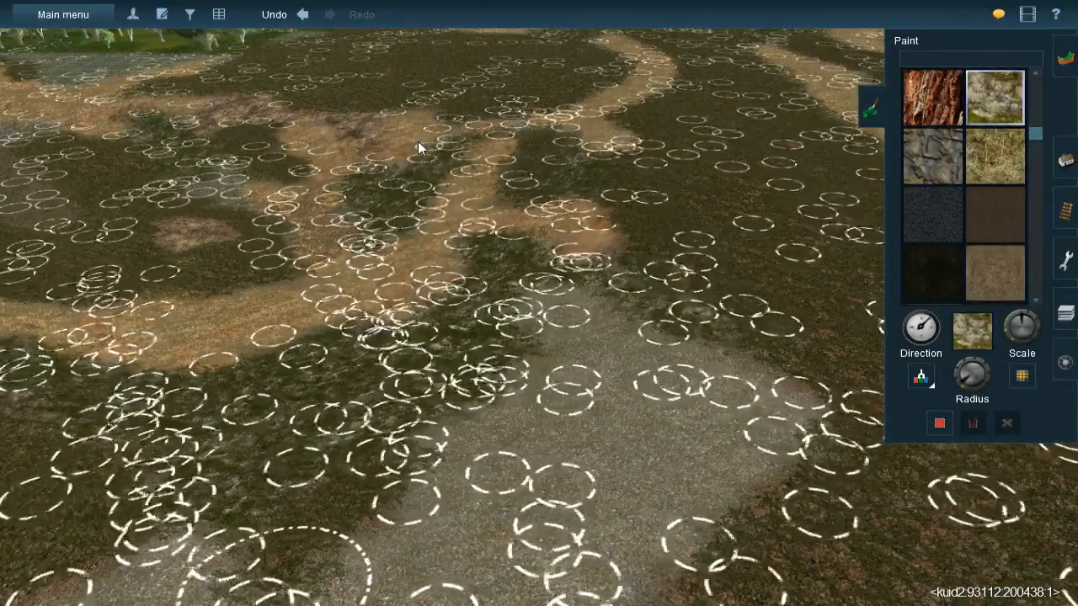
left_click_drag(484, 145, 475, 246)
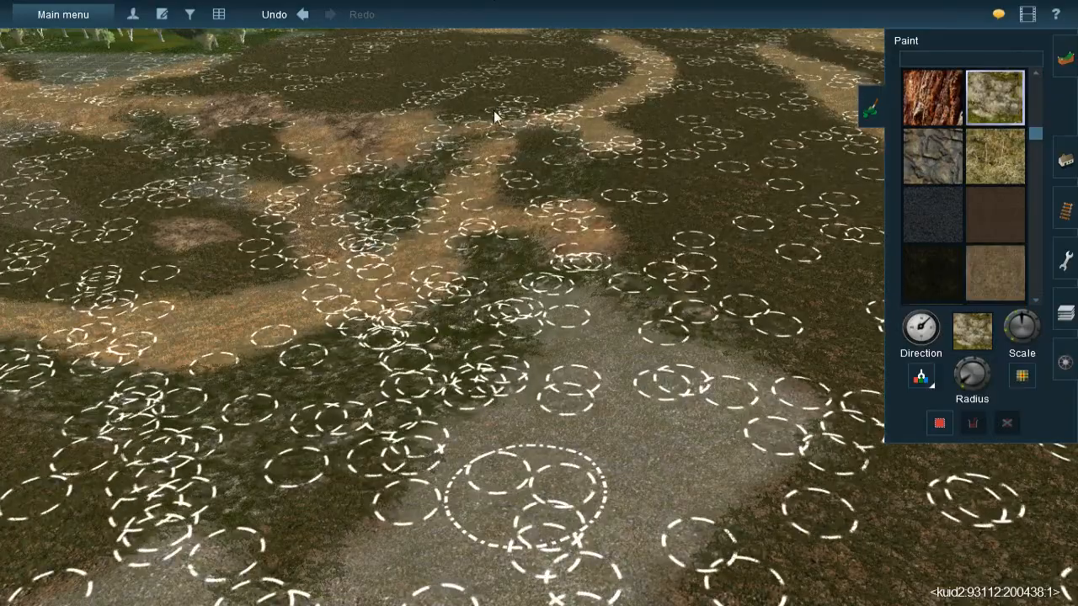
right_click(603, 412)
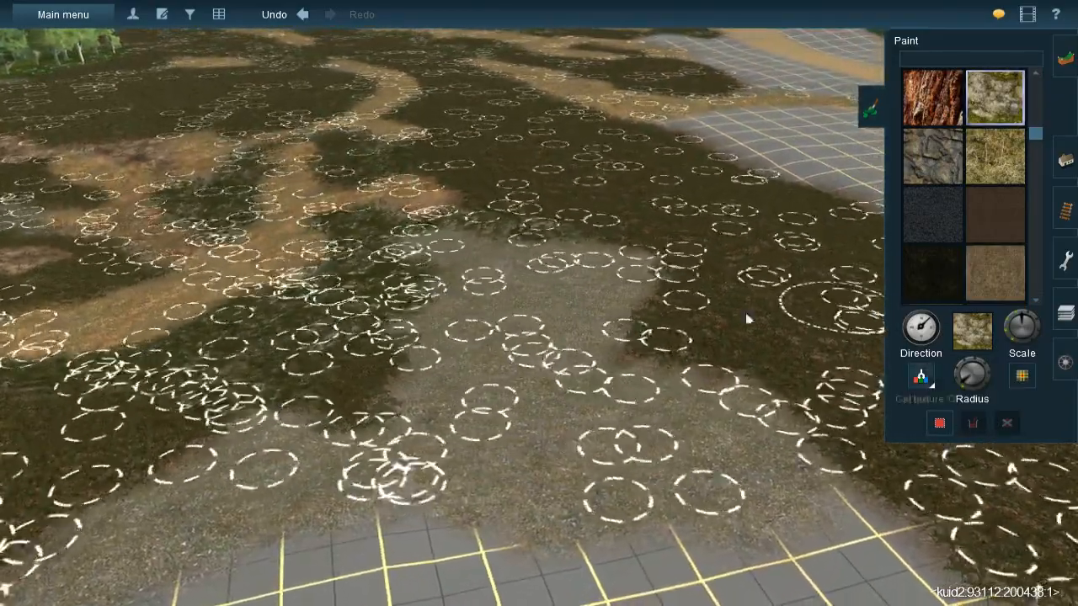
left_click(290, 233)
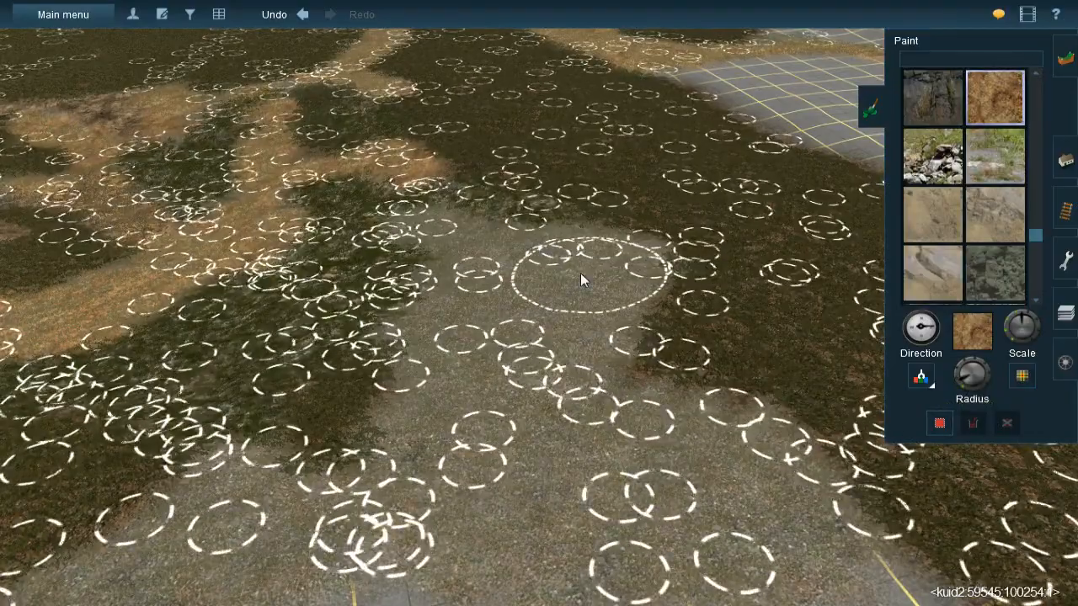
left_click(581, 271)
mouse_move(561, 322)
left_mouse_down()
mouse_move(543, 353)
mouse_move(565, 311)
mouse_move(471, 346)
mouse_move(498, 266)
mouse_move(529, 377)
mouse_move(475, 454)
mouse_move(495, 515)
mouse_move(459, 539)
mouse_move(614, 539)
mouse_move(721, 492)
mouse_move(717, 461)
mouse_move(679, 425)
mouse_move(588, 424)
left_mouse_up()
right_click(506, 440)
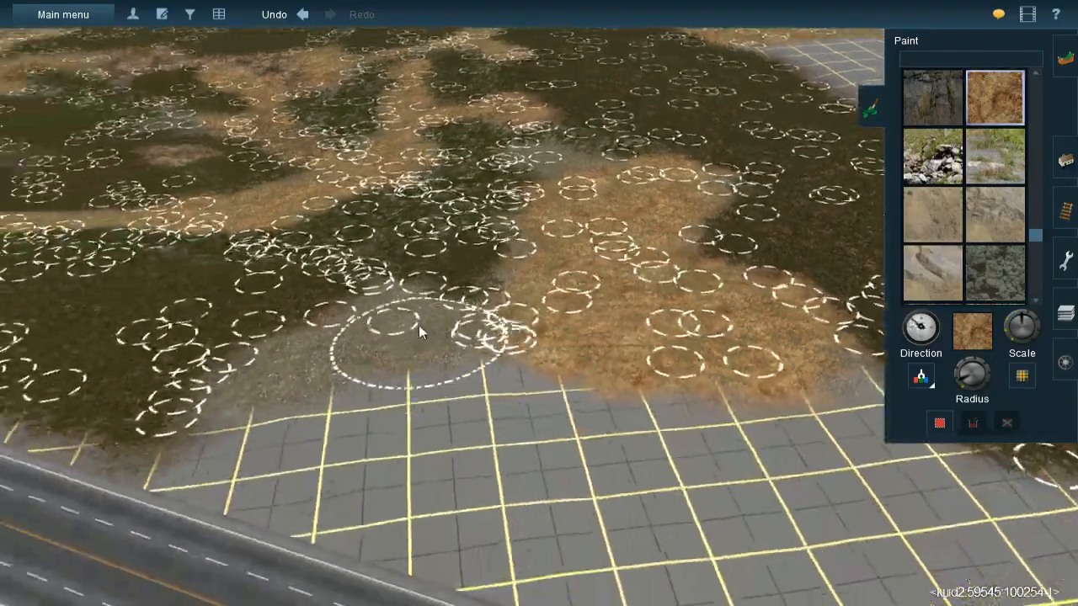
- Adjust the brush radius and paint brown earth over the gravel remaining between the dark ground and the grid near the road
right_click(420, 330)
key("Left")
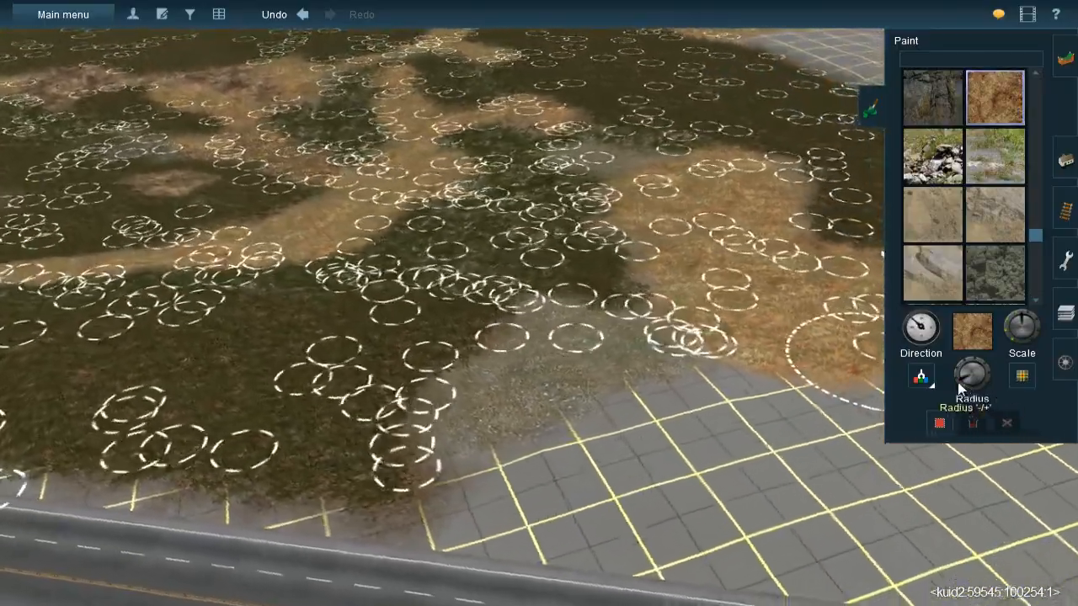
left_click_drag(958, 382, 960, 383)
key("Up")
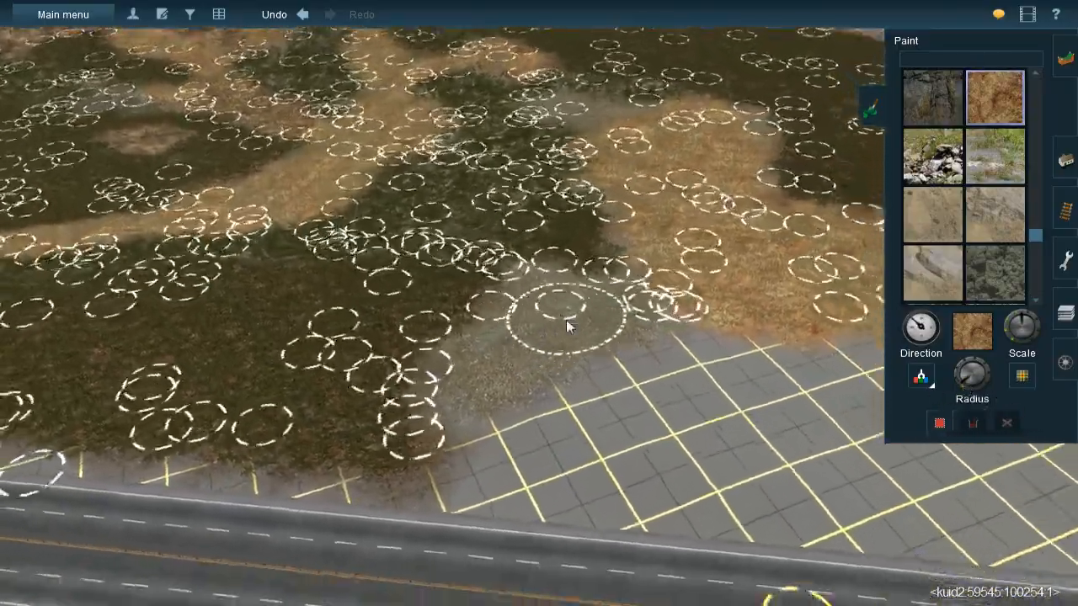
scroll(566, 325, "up", 2)
key("bracketright")
mouse_move(515, 264)
left_mouse_down()
mouse_move(491, 247)
mouse_move(477, 302)
mouse_move(388, 381)
mouse_move(565, 280)
mouse_move(636, 256)
left_mouse_up()
- Paint brown earth into the grey gravel strip at the far tip of the patch, beside the mossy ground
right_click(611, 207)
right_click(519, 212)
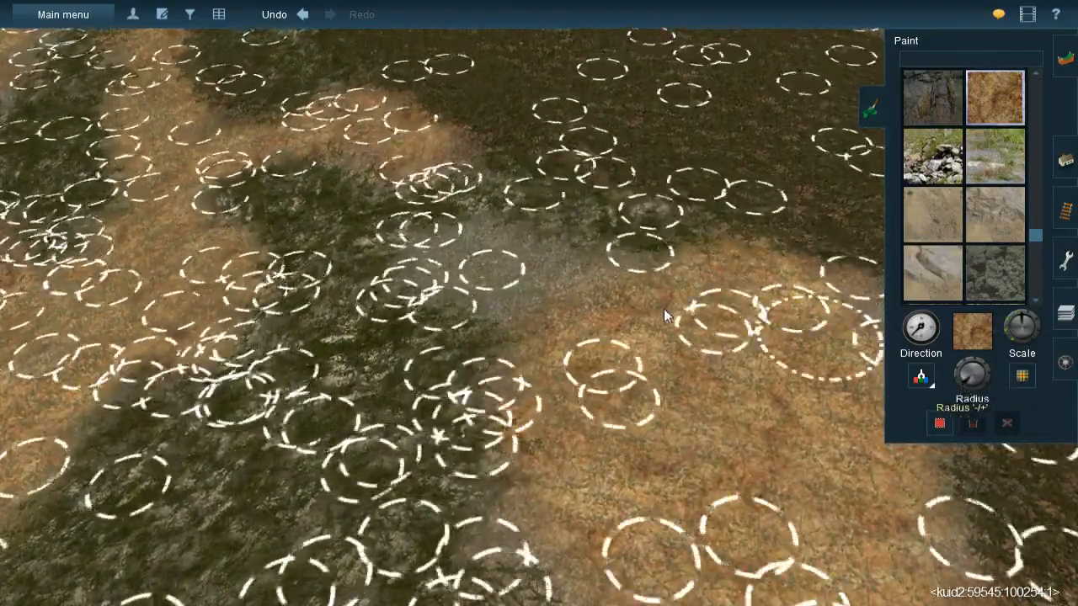
mouse_move(443, 254)
left_mouse_down()
mouse_move(537, 304)
mouse_move(514, 281)
mouse_move(618, 294)
left_mouse_up()
right_click(459, 253)
- Paint a brown earth patch in the forest clearing where the mossy ground meets the bare grid
key("Down")
mouse_move(533, 239)
right_mouse_down()
mouse_move(532, 291)
mouse_move(615, 309)
mouse_move(564, 278)
mouse_move(618, 241)
mouse_move(532, 295)
mouse_move(627, 315)
mouse_move(607, 318)
mouse_move(591, 361)
mouse_move(441, 244)
mouse_move(552, 204)
mouse_move(540, 186)
mouse_move(528, 236)
right_mouse_up()
key("Down")
key("Up")
scroll(626, 315, "down", 4)
key("Down")
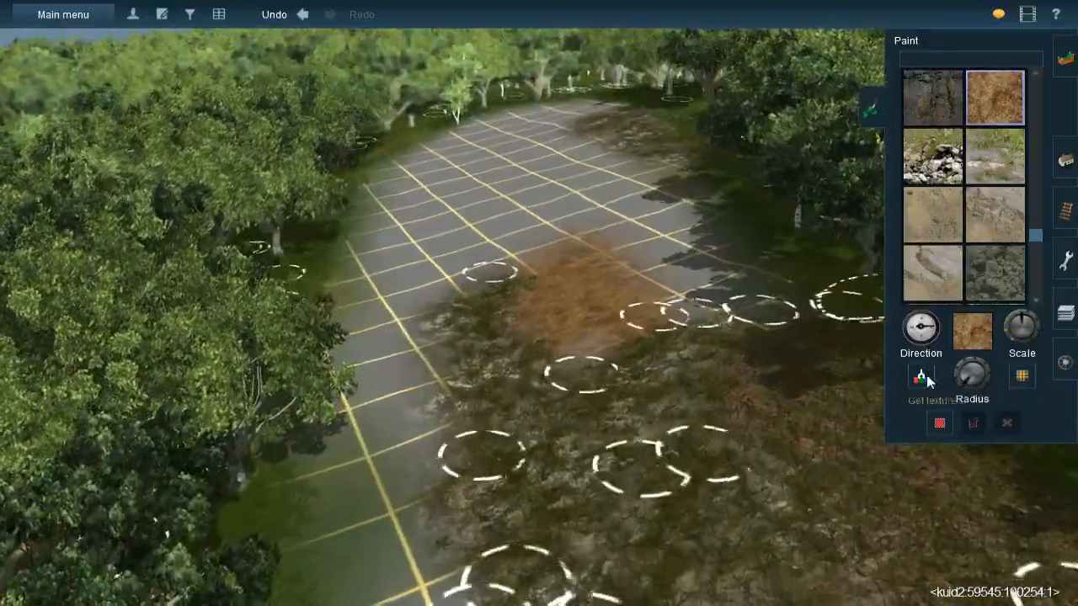
- Sample the dark brown leaf litter texture and paint it along the clearing's shaded edge, around the brown earth patch
left_click(926, 382)
left_click(930, 516)
right_click_drag(640, 269, 586, 234)
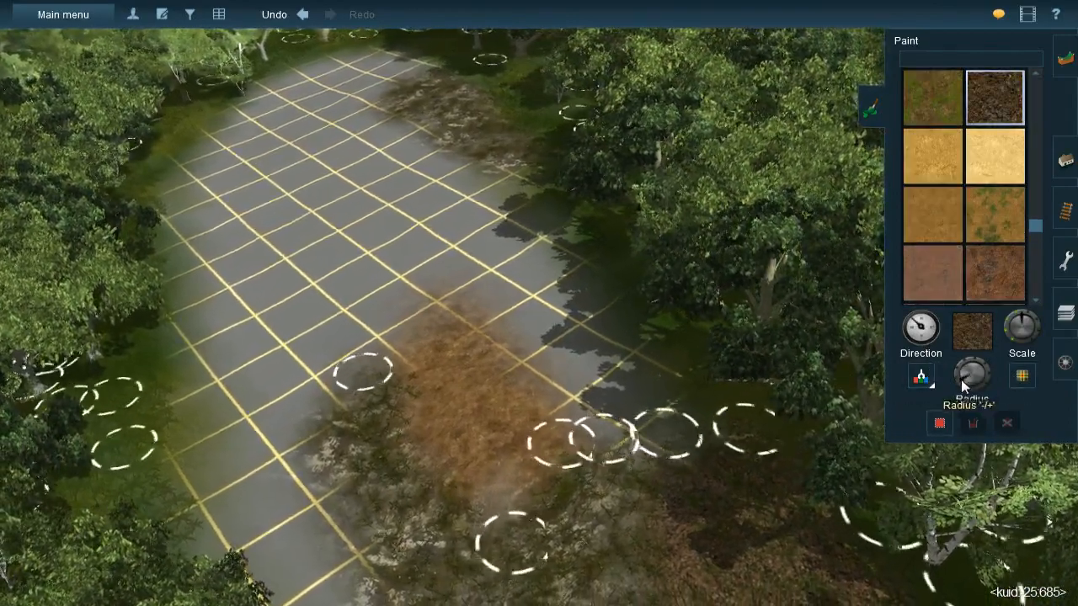
scroll(506, 262, "up", 1)
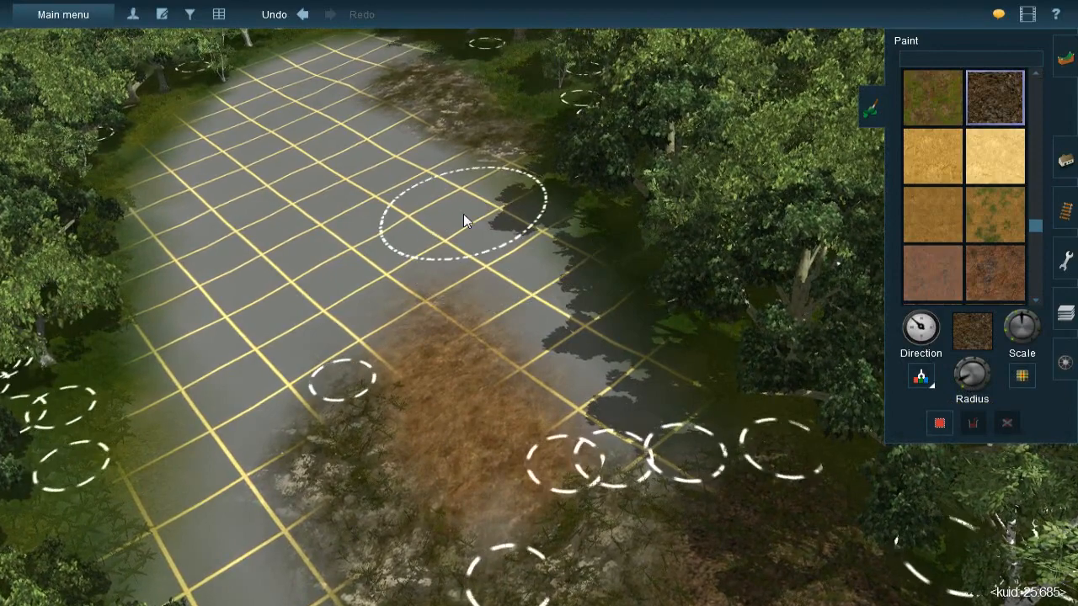
key("bracketleft")
mouse_move(505, 224)
left_mouse_down()
mouse_move(477, 180)
mouse_move(436, 191)
mouse_move(358, 133)
mouse_move(370, 134)
mouse_move(373, 161)
mouse_move(416, 174)
mouse_move(378, 142)
mouse_move(428, 244)
mouse_move(495, 282)
mouse_move(510, 275)
mouse_move(618, 364)
mouse_move(630, 421)
mouse_move(650, 378)
left_mouse_up()
key("[")
mouse_move(650, 422)
left_mouse_down()
mouse_move(663, 448)
mouse_move(614, 380)
left_mouse_up()
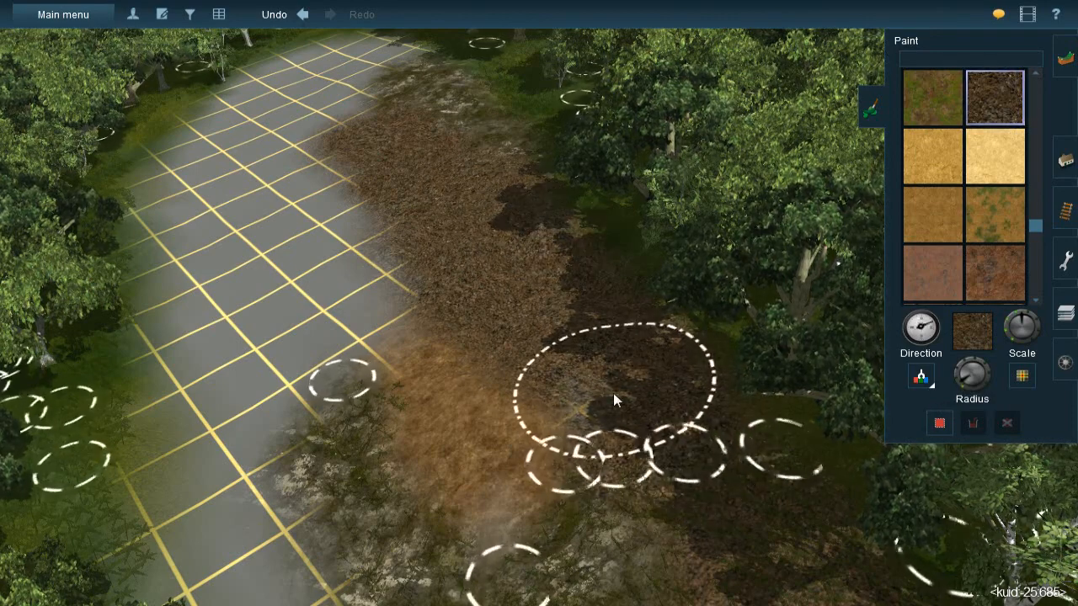
- Enlarge the brush radius and cover the far end of the clearing's bare grid with leaf litter up to the trees
mouse_move(354, 283)
left_mouse_down()
mouse_move(359, 305)
mouse_move(319, 363)
mouse_move(341, 318)
mouse_move(334, 342)
mouse_move(404, 320)
left_mouse_up()
mouse_move(404, 320)
right_mouse_down()
mouse_move(438, 364)
mouse_move(498, 235)
mouse_move(525, 243)
mouse_move(521, 235)
mouse_move(551, 283)
right_mouse_up()
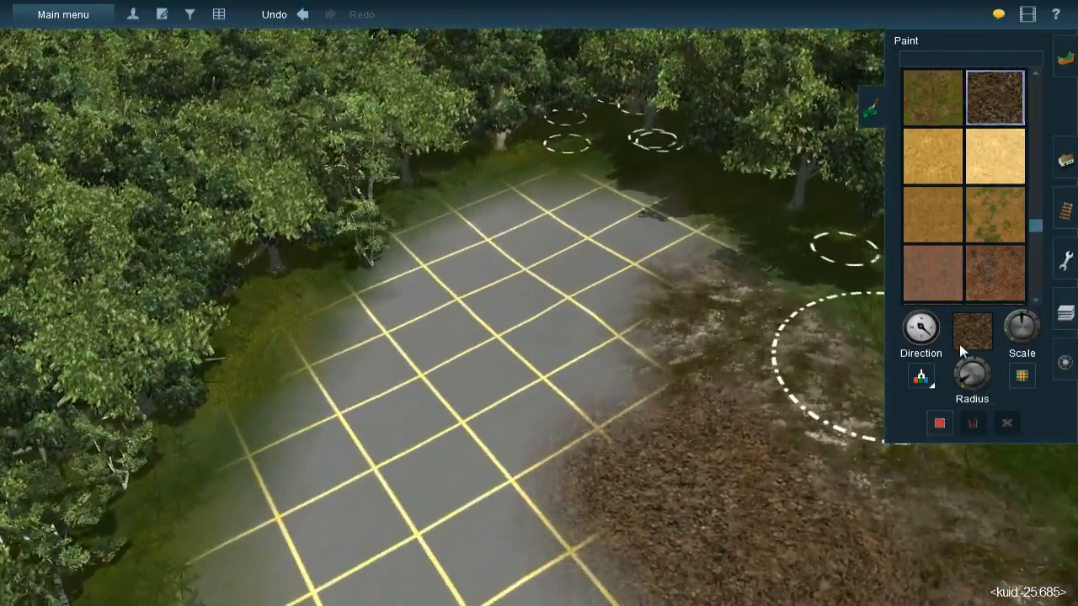
mouse_move(609, 426)
right_mouse_down()
mouse_move(593, 399)
mouse_move(603, 354)
mouse_move(638, 352)
mouse_move(564, 276)
mouse_move(543, 269)
right_mouse_up()
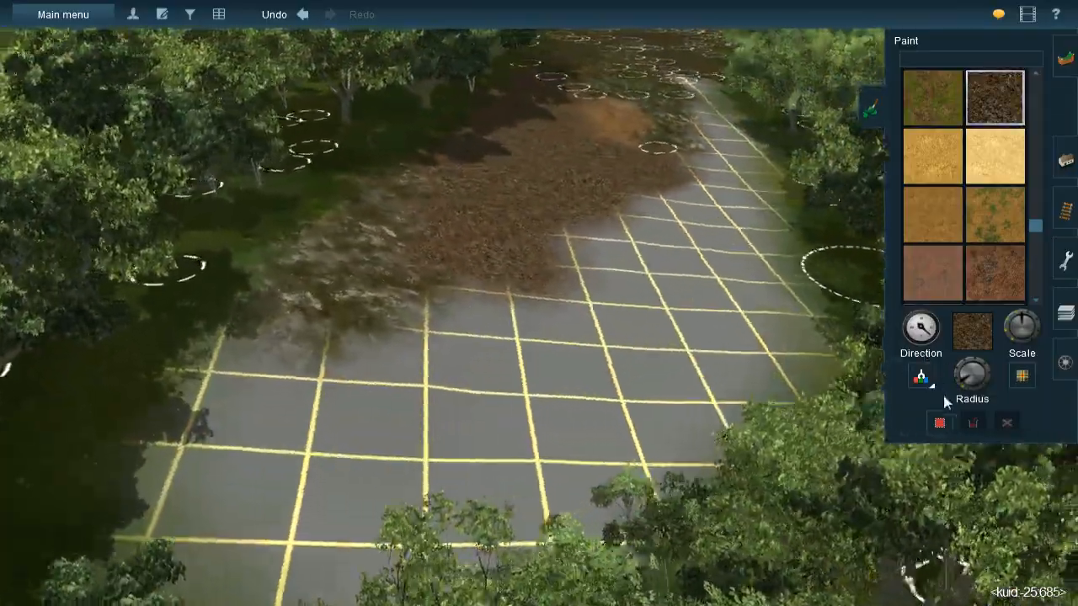
key("Left")
left_click_drag(968, 379, 962, 371)
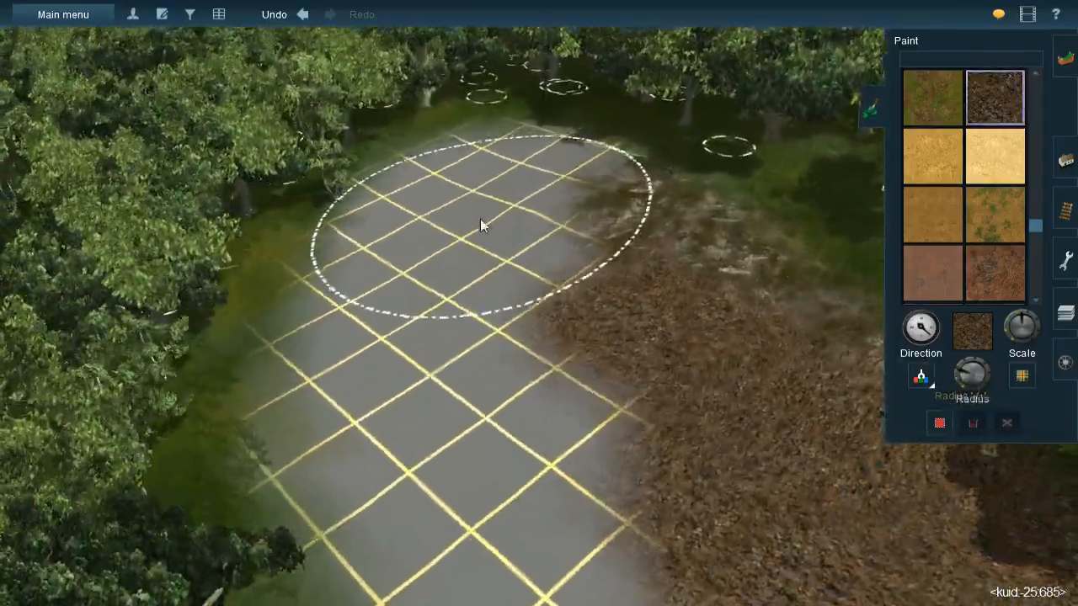
key("Up")
key("Down")
left_click_drag(960, 374, 957, 378)
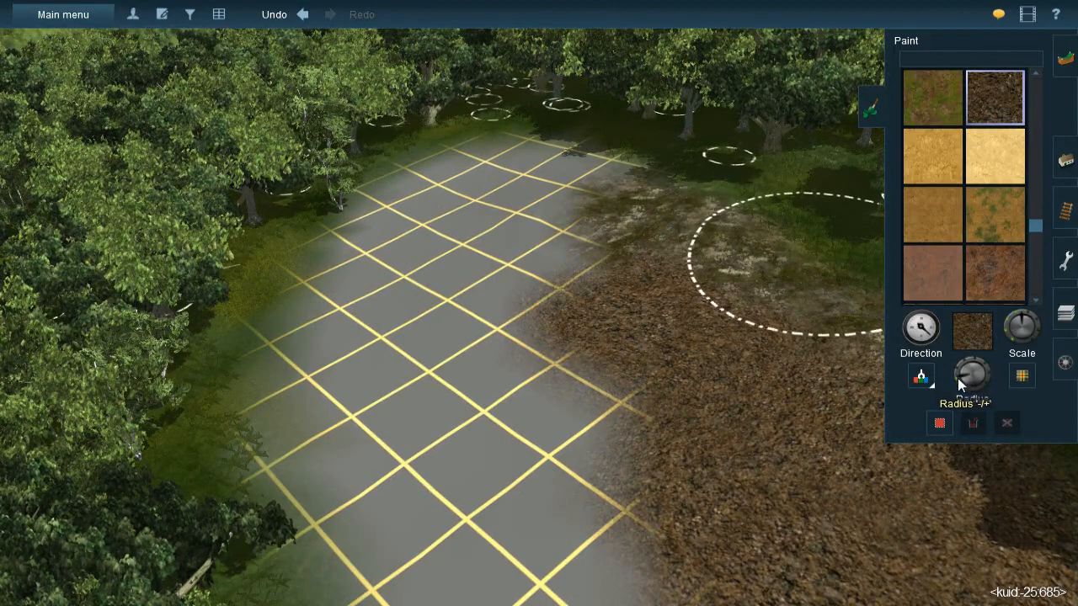
key("Up")
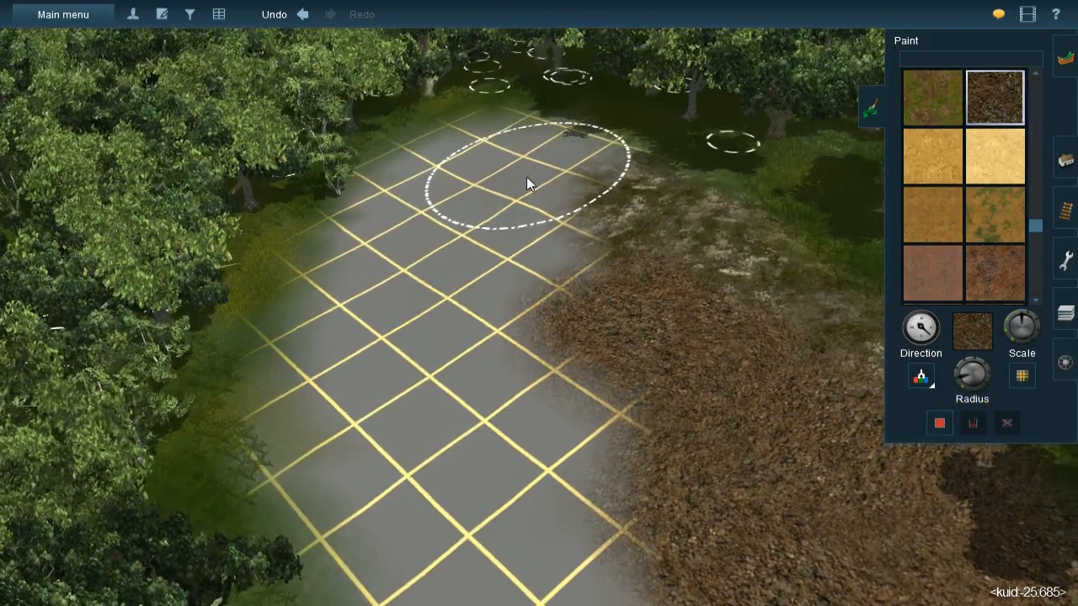
mouse_move(526, 177)
left_mouse_down()
mouse_move(547, 168)
mouse_move(519, 147)
mouse_move(457, 139)
mouse_move(428, 172)
mouse_move(409, 228)
mouse_move(406, 201)
mouse_move(365, 250)
mouse_move(355, 291)
mouse_move(368, 267)
mouse_move(357, 255)
mouse_move(332, 291)
mouse_move(477, 230)
mouse_move(520, 301)
mouse_move(505, 245)
mouse_move(430, 343)
mouse_move(373, 360)
mouse_move(399, 403)
mouse_move(361, 352)
mouse_move(426, 469)
mouse_move(390, 413)
mouse_move(443, 397)
mouse_move(565, 405)
mouse_move(582, 483)
mouse_move(559, 434)
left_mouse_up()
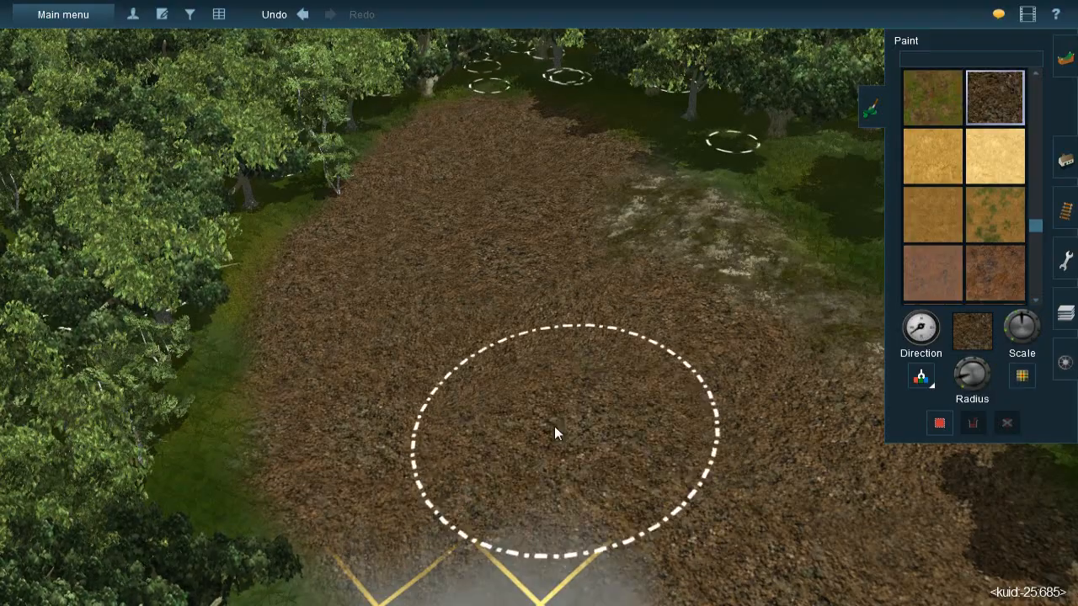
- Continue the leaf litter over the bare grid between the trees and the brown earth patch in the clearing
right_click(447, 469)
key("Left")
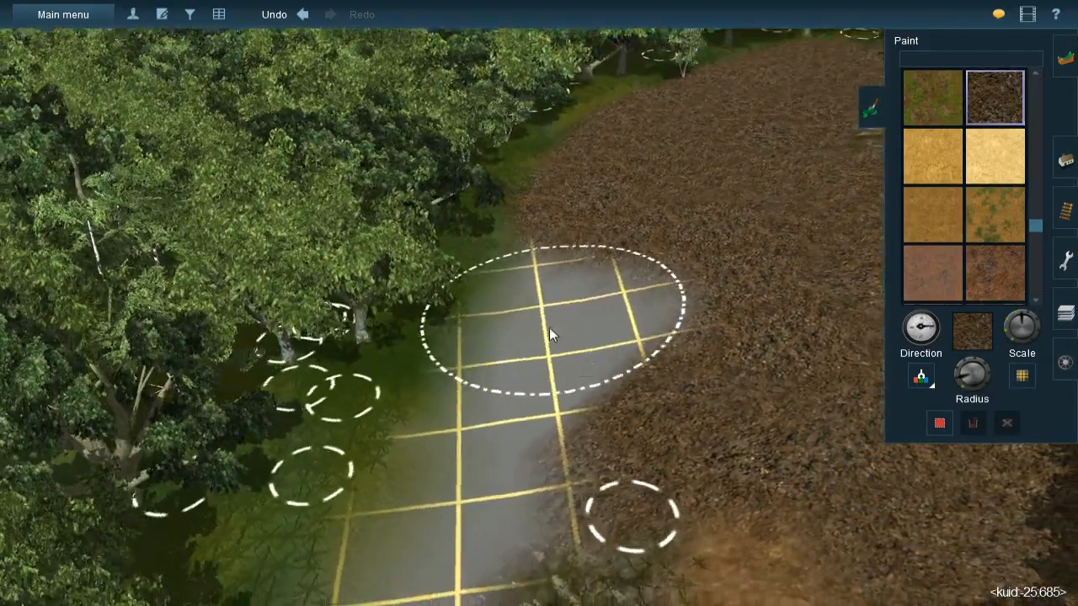
right_click(551, 333)
mouse_move(589, 226)
left_mouse_down()
mouse_move(570, 286)
mouse_move(530, 345)
mouse_move(533, 308)
mouse_move(505, 414)
mouse_move(506, 405)
mouse_move(645, 416)
left_mouse_up()
right_click(562, 463)
key("Left")
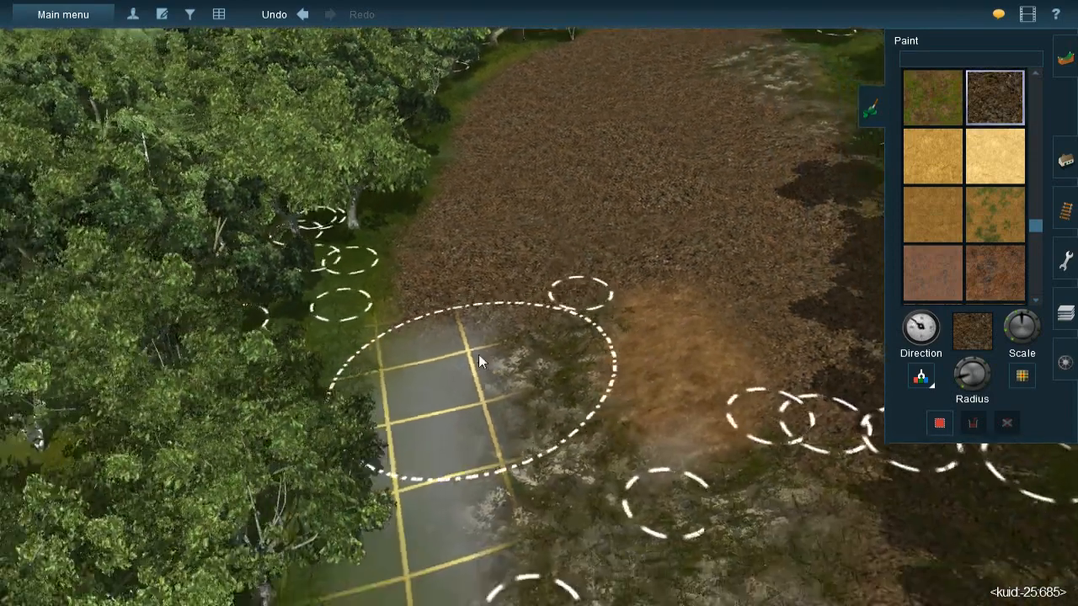
- Reduce the brush radius and paint leaf litter down the narrow grid strip between the trees and the mossy ground
key("Left")
key("Right")
left_click(961, 385)
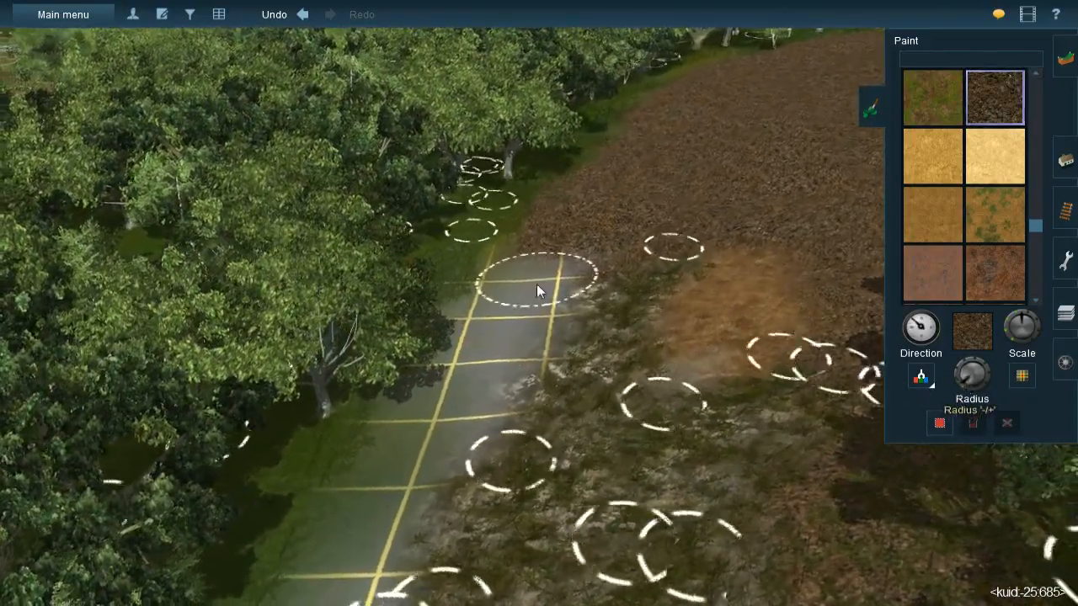
key("Up")
scroll(543, 266, "up", 2)
key("bracketright")
mouse_move(525, 230)
left_mouse_down()
mouse_move(510, 263)
mouse_move(536, 281)
mouse_move(503, 335)
mouse_move(533, 276)
mouse_move(517, 316)
mouse_move(495, 335)
mouse_move(486, 321)
left_mouse_up()
mouse_move(461, 357)
left_mouse_down()
mouse_move(505, 364)
mouse_move(512, 383)
mouse_move(523, 352)
mouse_move(503, 311)
mouse_move(424, 459)
mouse_move(444, 439)
mouse_move(461, 530)
left_mouse_up()
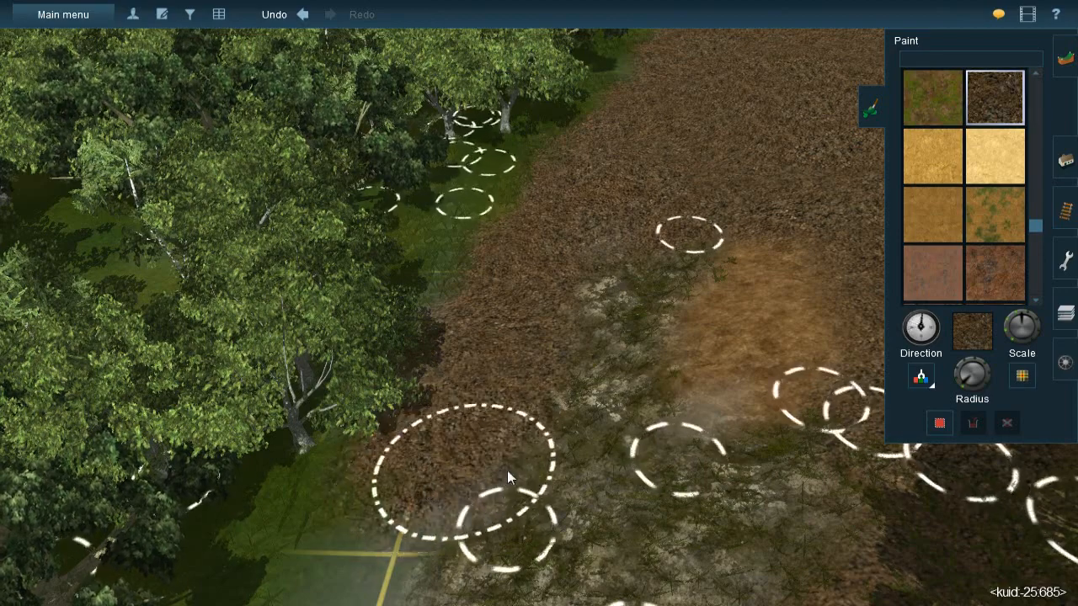
- Cover the last bare grid along the tree line with leaf litter, joining it to the existing dark ground
right_click(471, 543)
mouse_move(442, 308)
left_mouse_down()
mouse_move(390, 409)
mouse_move(365, 418)
mouse_move(424, 425)
mouse_move(368, 440)
mouse_move(396, 404)
mouse_move(369, 437)
left_mouse_up()
key("Left")
key("Down")
key("Up")
key("Left")
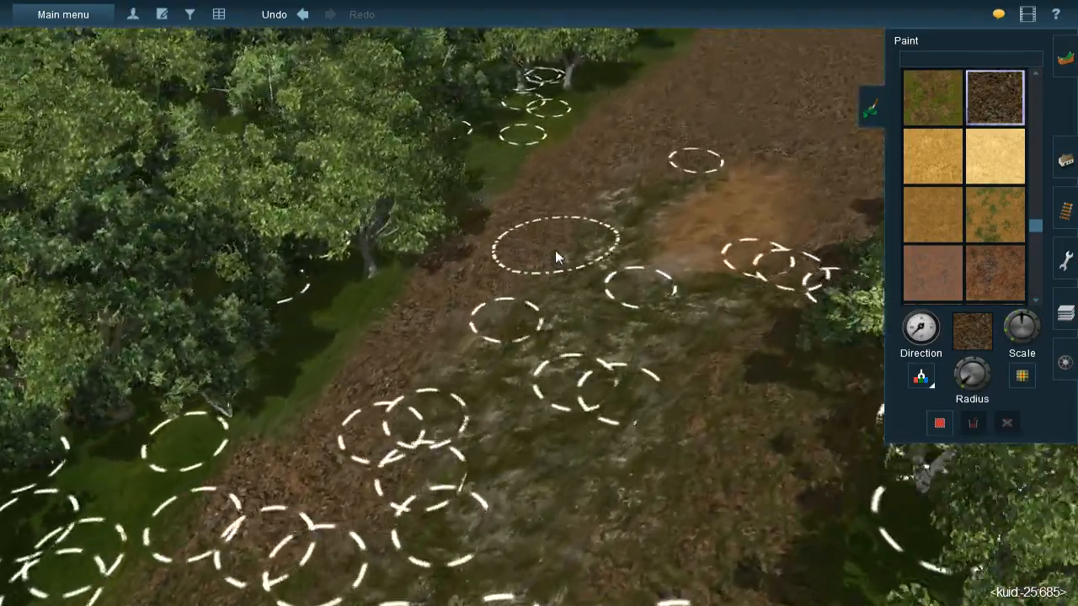
- Paint leaf litter with varied texture rotation beneath the tree at the forest edge to soften the transition
scroll(555, 253, "up", 4)
key("Left")
key("[")
mouse_move(608, 279)
left_mouse_down()
mouse_move(637, 272)
mouse_move(585, 266)
mouse_move(484, 315)
mouse_move(468, 301)
mouse_move(435, 330)
mouse_move(397, 339)
left_mouse_up()
key("[")
key("[")
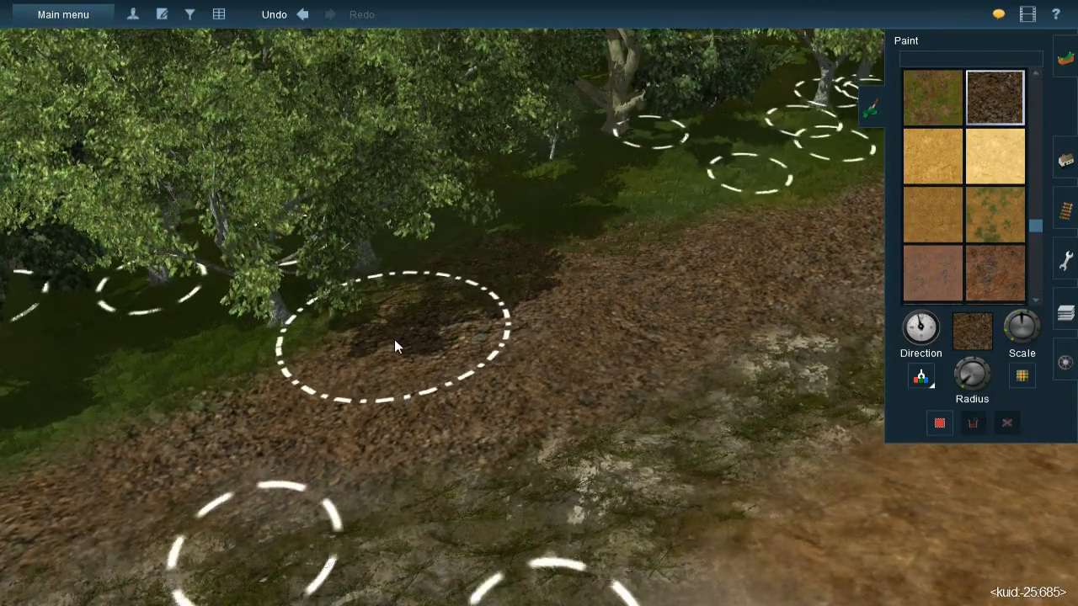
- Pick up the JVC(T)Grass spline#1m type and lay grass splines over the leaf litter beside the tree line
key("Left")
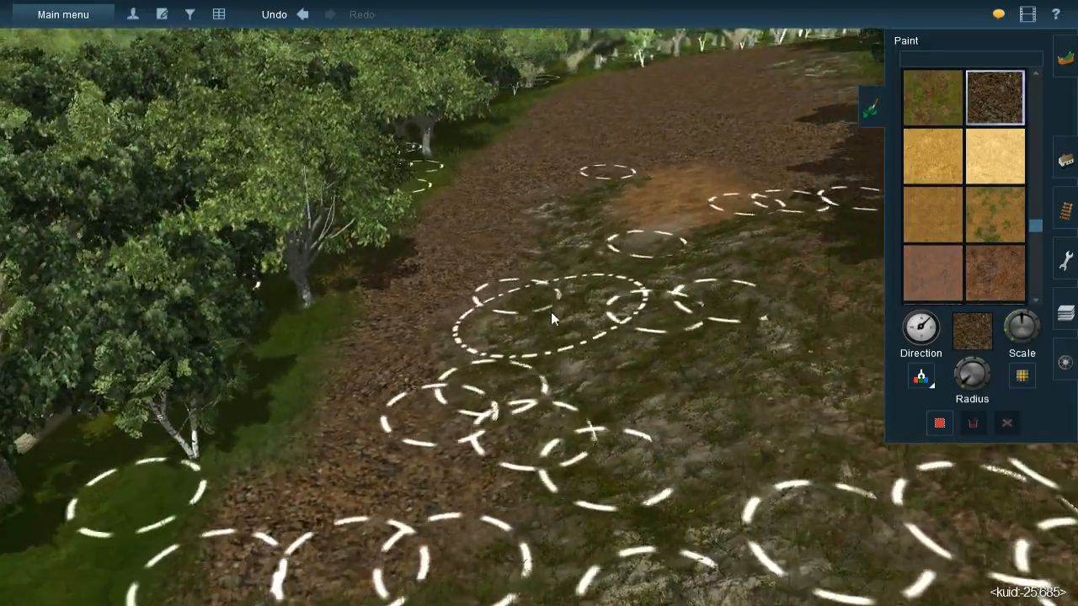
left_click(1065, 160)
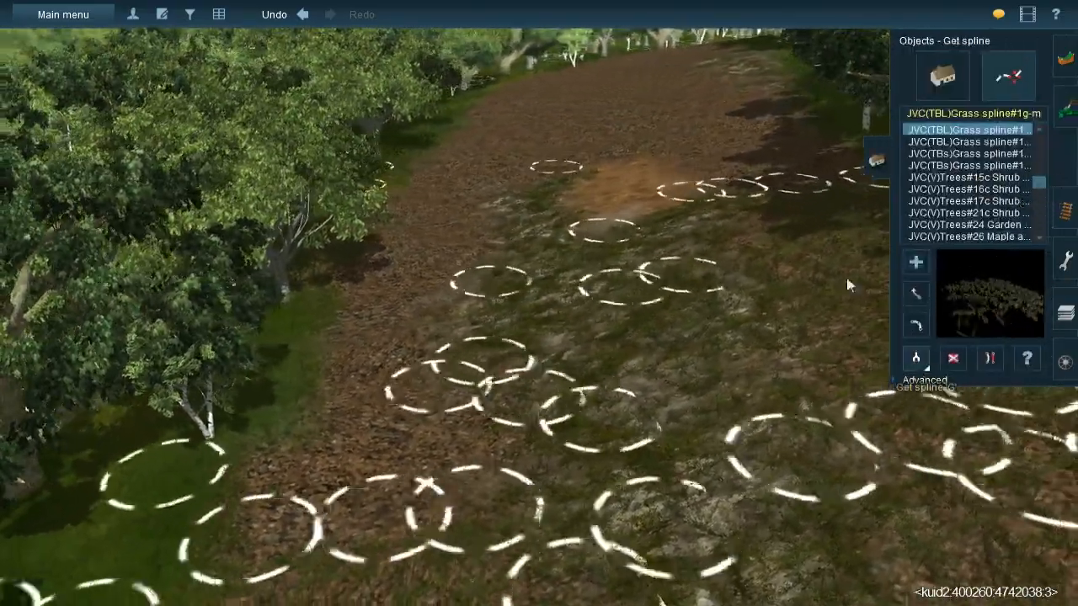
left_click(847, 279)
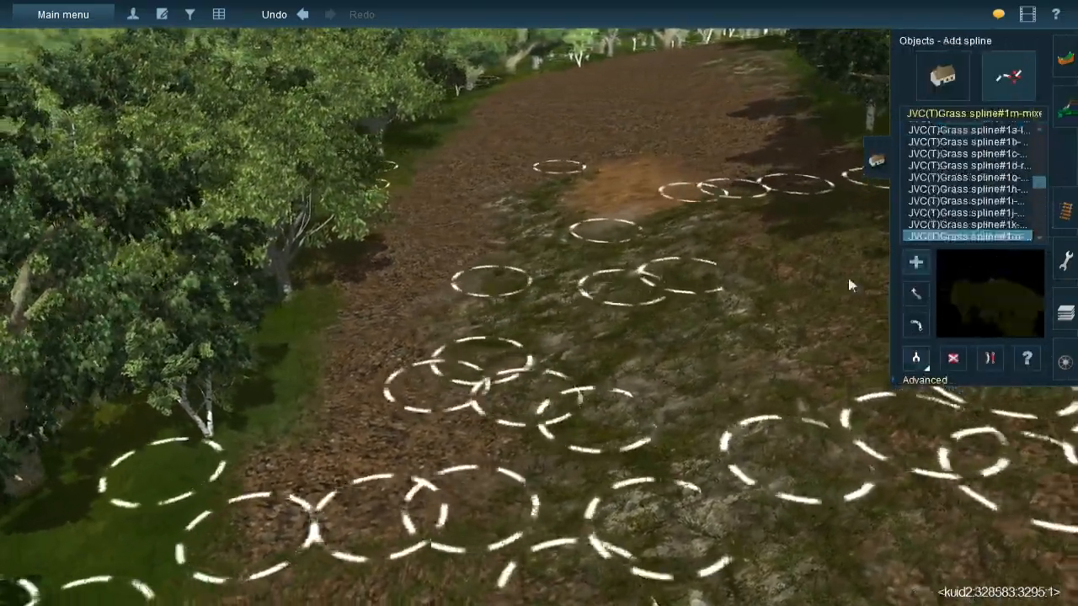
left_click(369, 242)
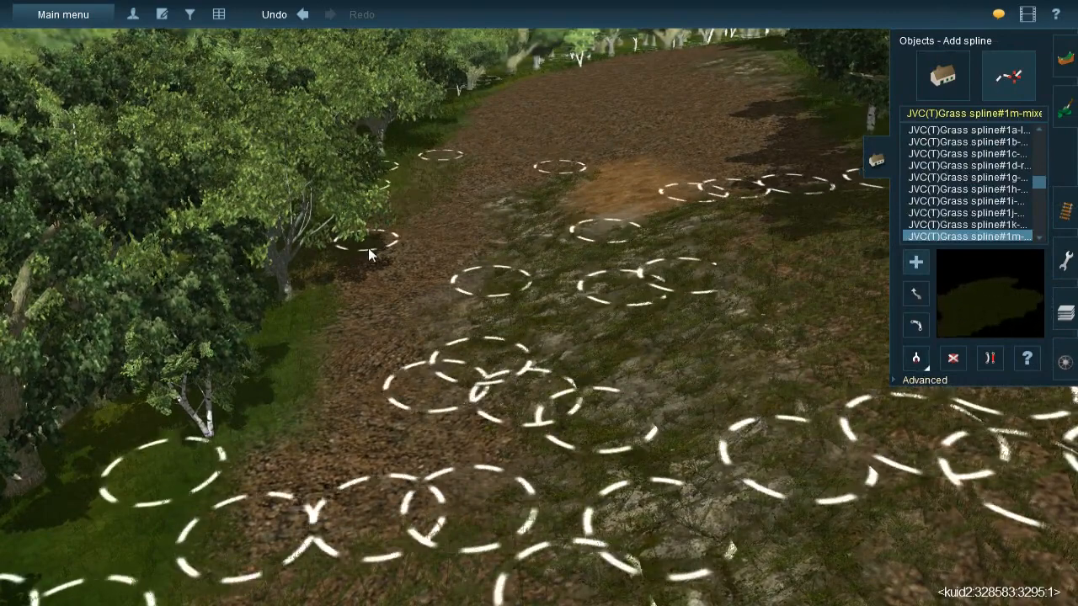
left_click(474, 158)
left_click(434, 204)
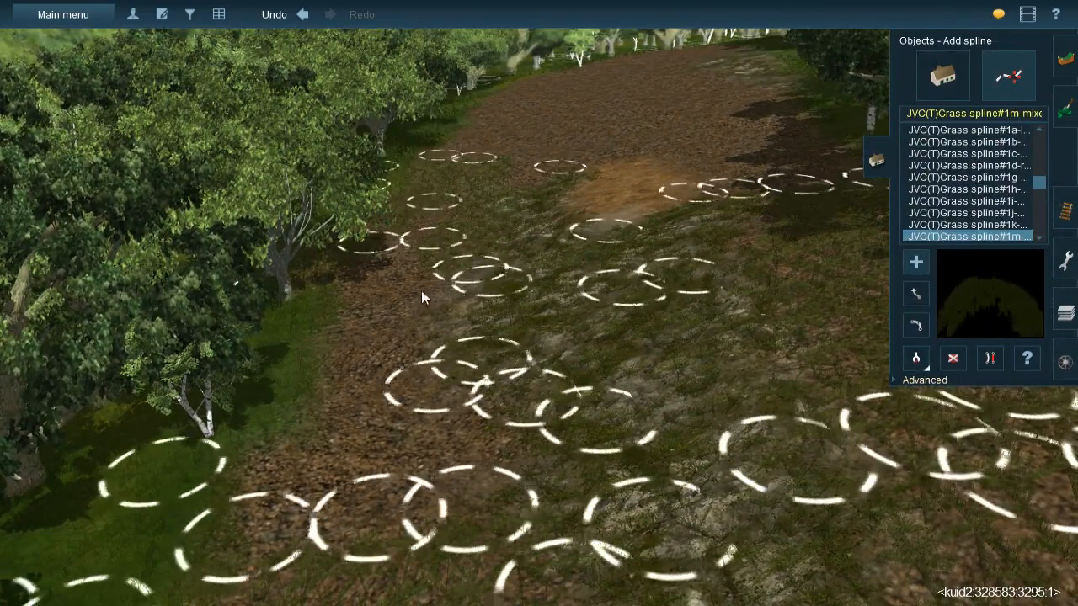
left_click(379, 246)
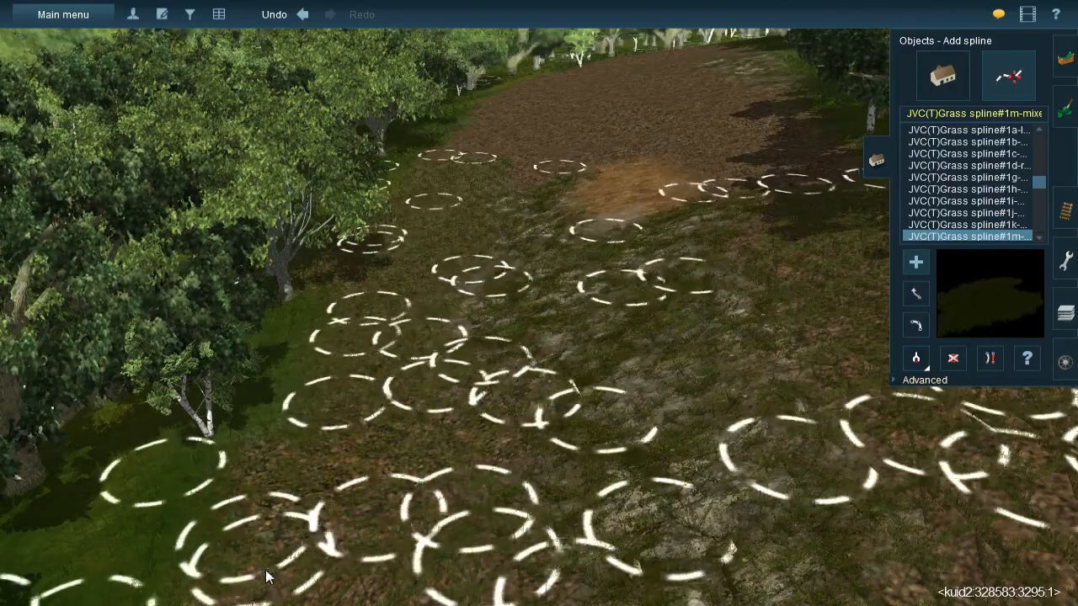
- Extend the mixed grass splines in parallel rows along the forest edge, covering the leaf litter beyond the brown earth patch
right_click_drag(266, 576, 603, 266)
left_click(410, 84)
left_click(377, 296)
left_click(441, 55)
left_click(464, 177)
left_click(446, 143)
left_click_drag(455, 232, 469, 303)
left_click(499, 97)
left_click(520, 146)
left_click(542, 257)
left_click(531, 214)
left_click_drag(514, 334, 521, 372)
right_click_drag(563, 266, 541, 173)
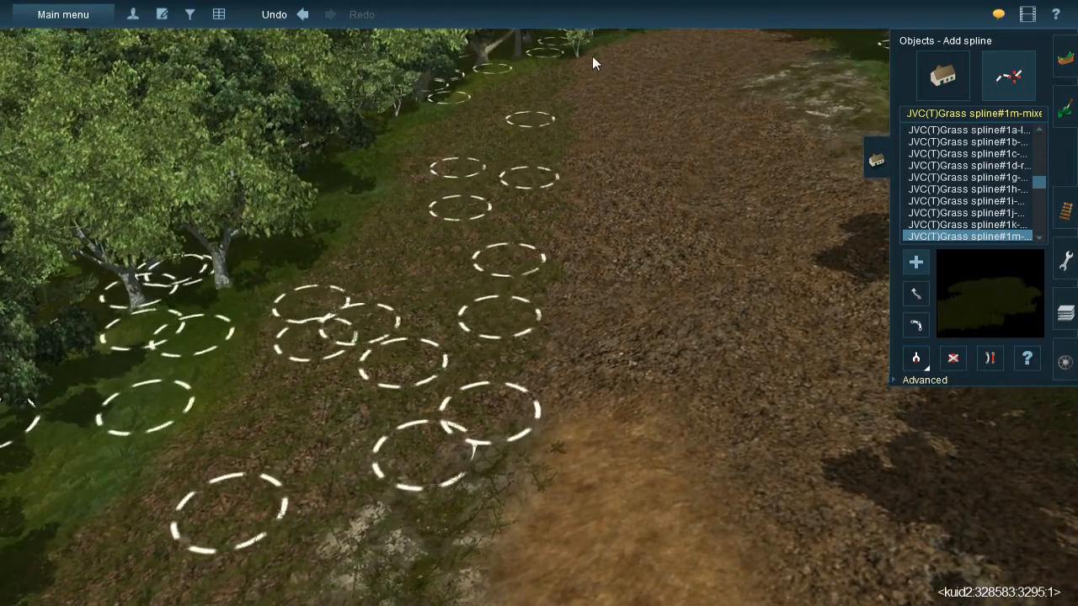
- Lay further rows of mixed grass splines toward the middle of the clearing, starting from the brown earth patch
left_click(601, 136)
left_click(596, 278)
left_click(592, 228)
left_click(547, 411)
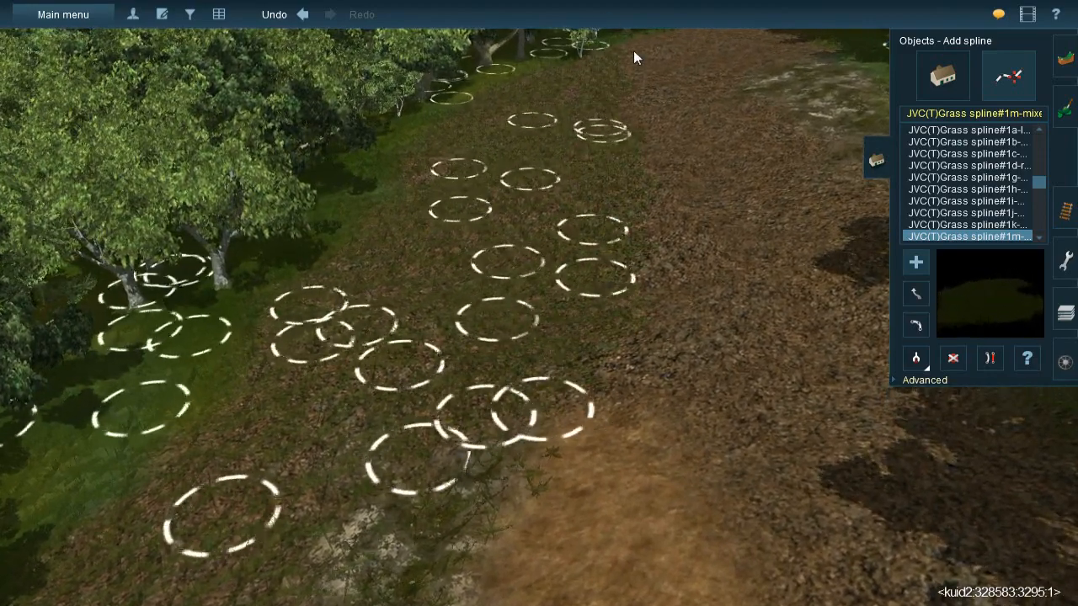
left_click(676, 135)
left_click(680, 276)
left_click(678, 295)
left_click(678, 231)
left_click(638, 399)
right_click(645, 286)
right_click(571, 212)
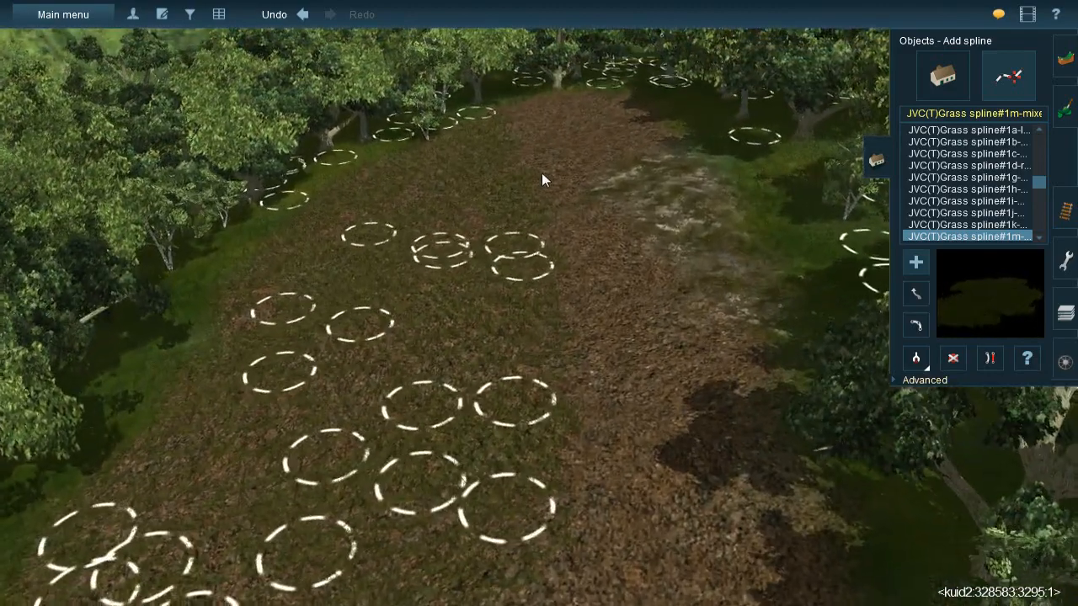
- Cover the leaf litter at the far end of the clearing with mixed grass splines up to the pale rocky patch
left_click(555, 237)
left_click(514, 104)
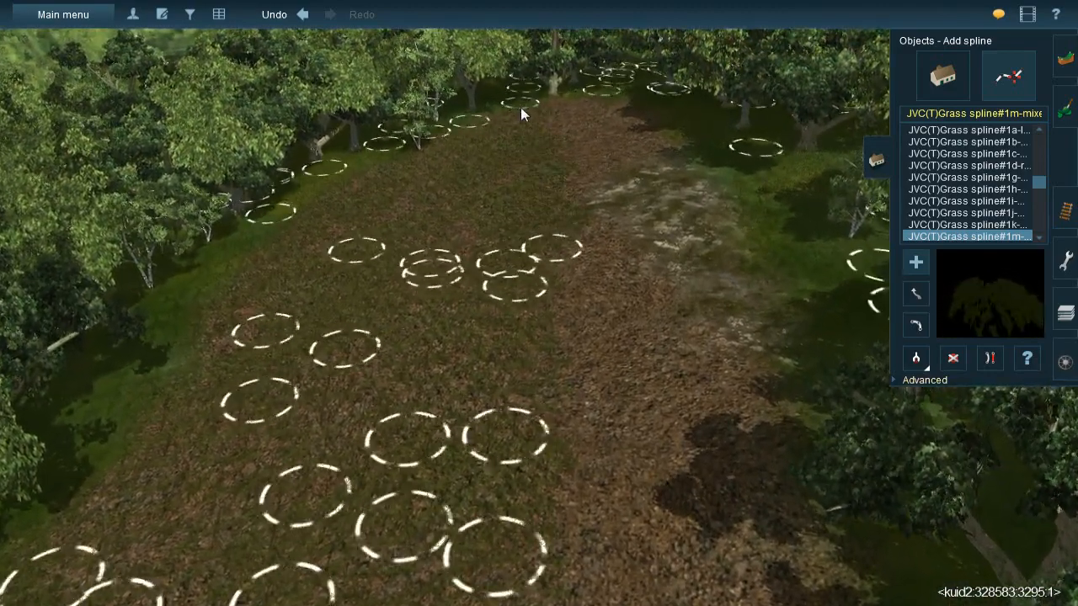
left_click(590, 194)
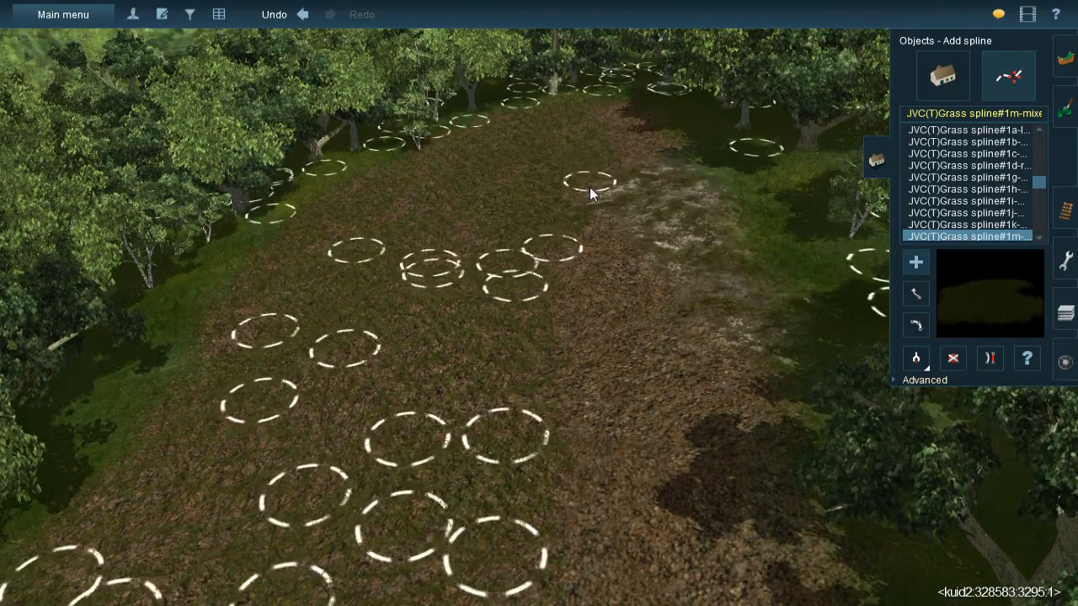
left_click(658, 166)
left_click(550, 218)
left_click(682, 372)
left_click(616, 483)
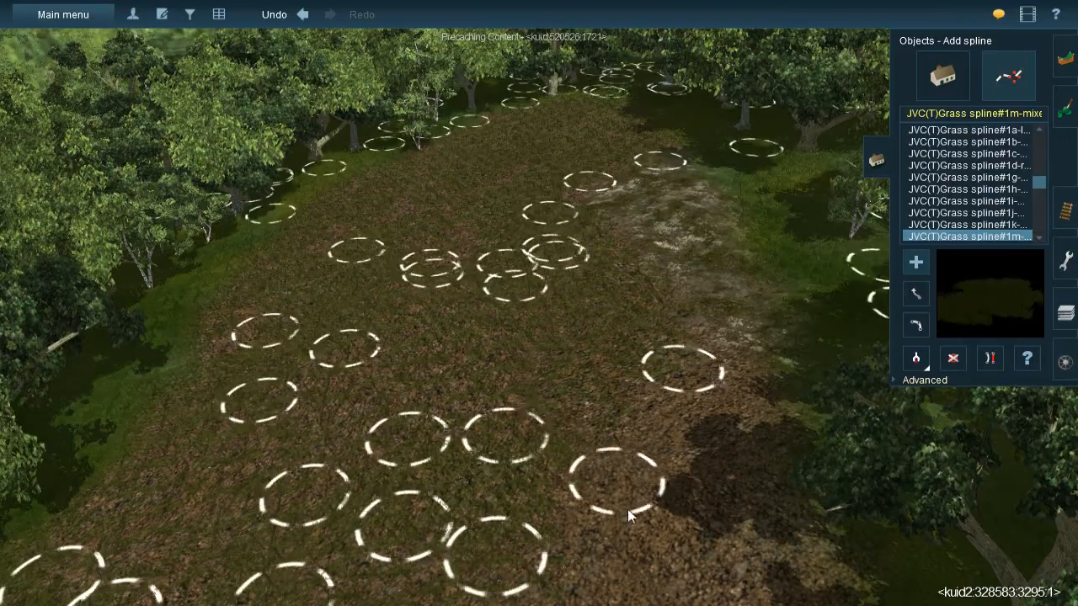
right_click(630, 508)
- Lay mixed grass splines over the shaded leaf litter between the brown earth patch and the opposite tree line
left_click(656, 447)
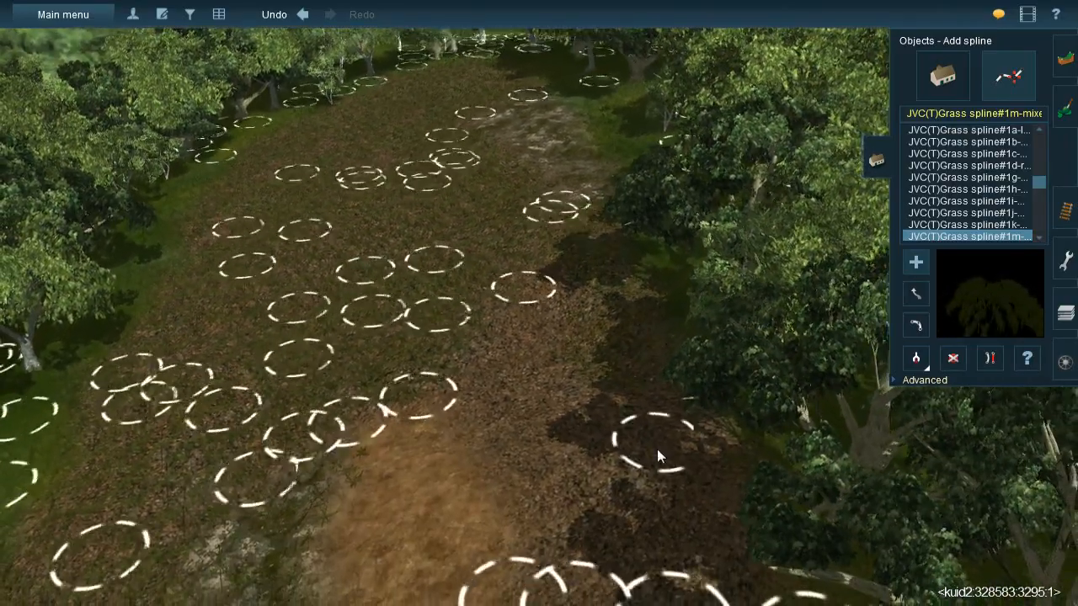
left_click(495, 421)
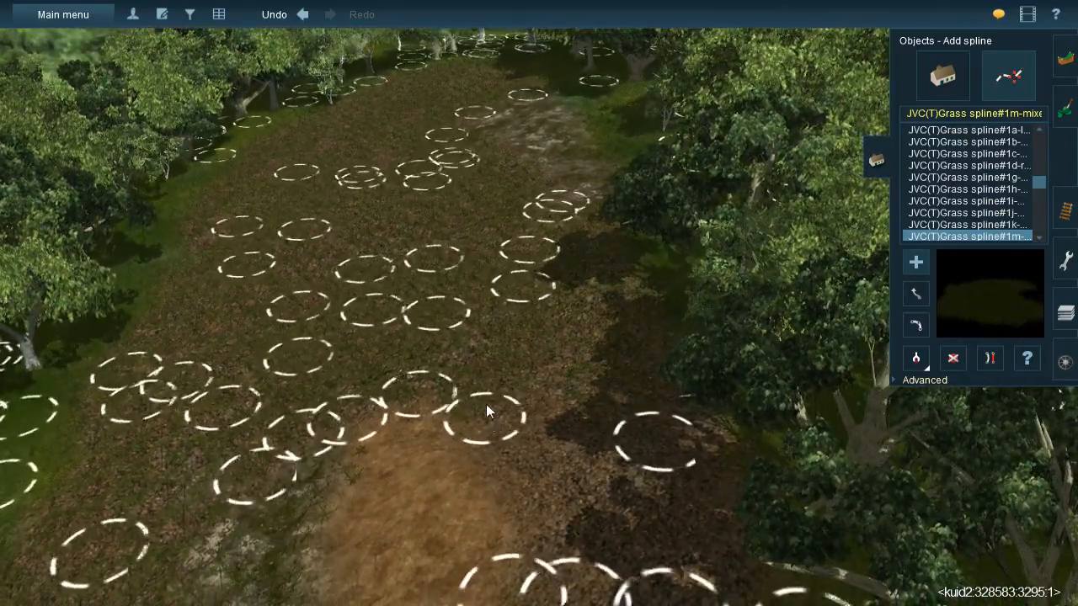
left_click(478, 358)
right_click(562, 475)
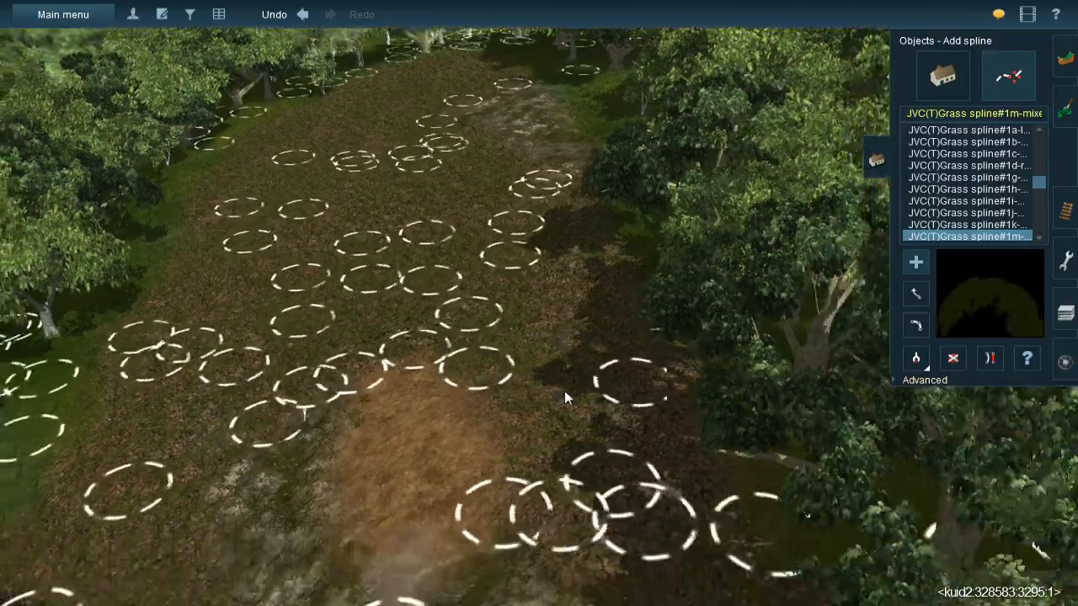
left_click(537, 227)
left_click(682, 357)
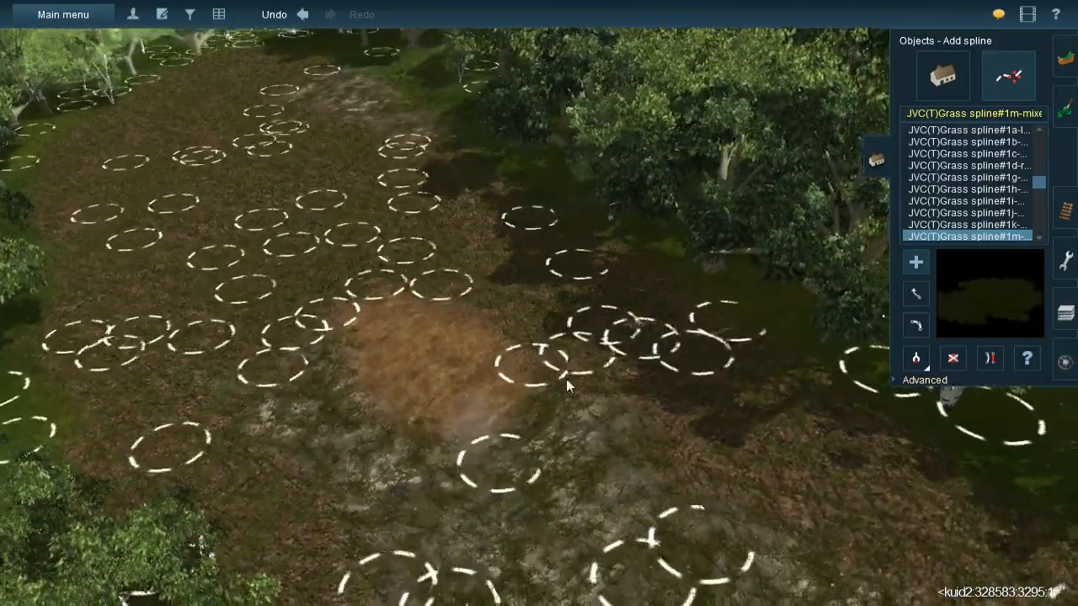
right_click(505, 419)
scroll(528, 316, "up", 3)
right_click(514, 257)
right_click(515, 264)
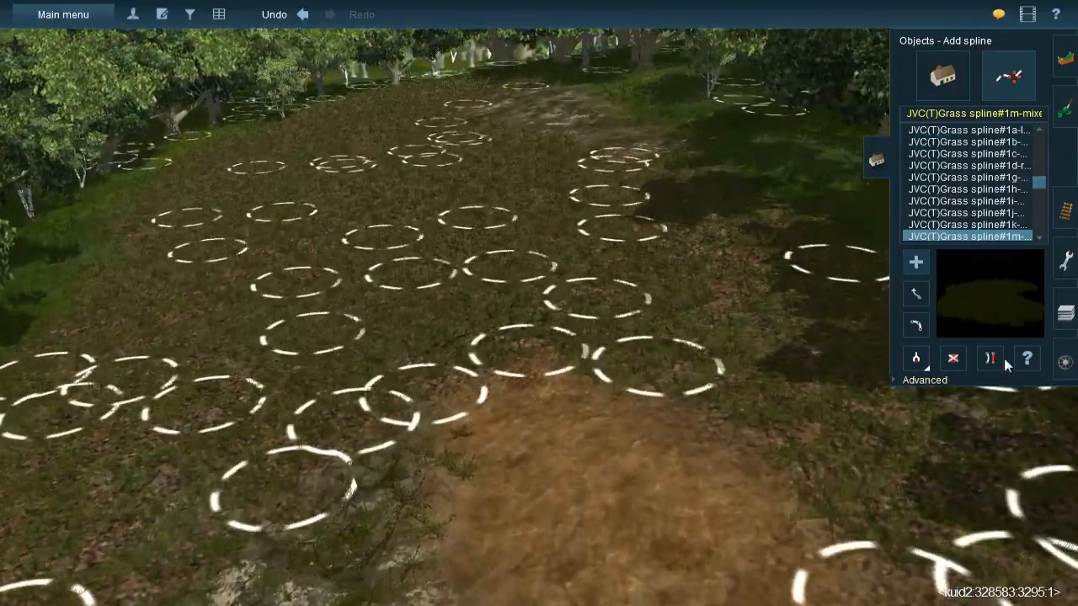
- Pick up the JVC@-Grass358s 20x40m spline and lay it over the pale rocky patch beside the green forest edge
left_click(921, 362)
right_click(613, 449)
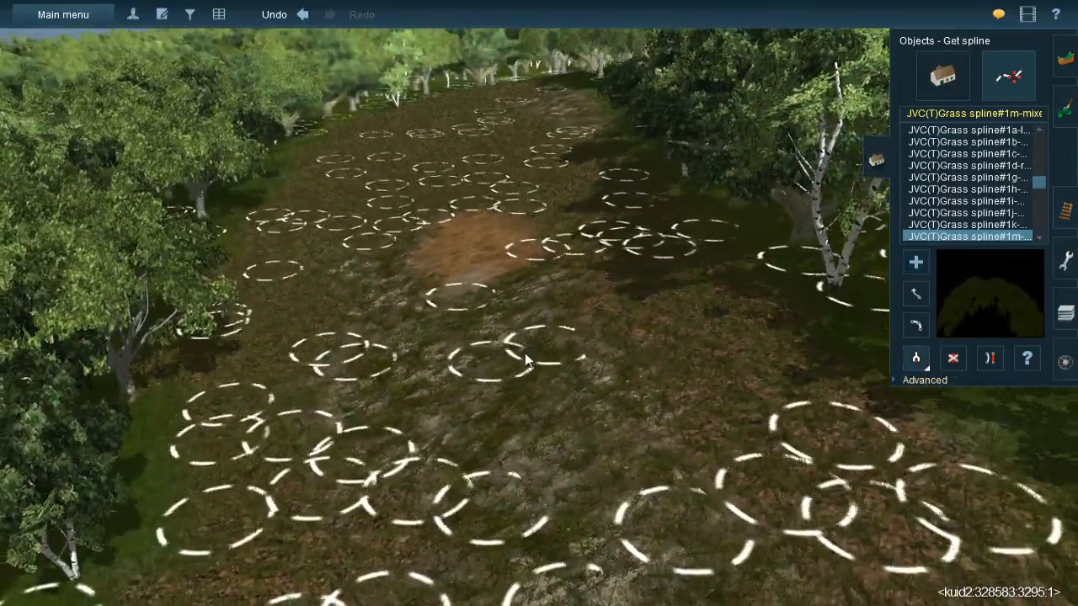
left_click(511, 320)
right_click(468, 210)
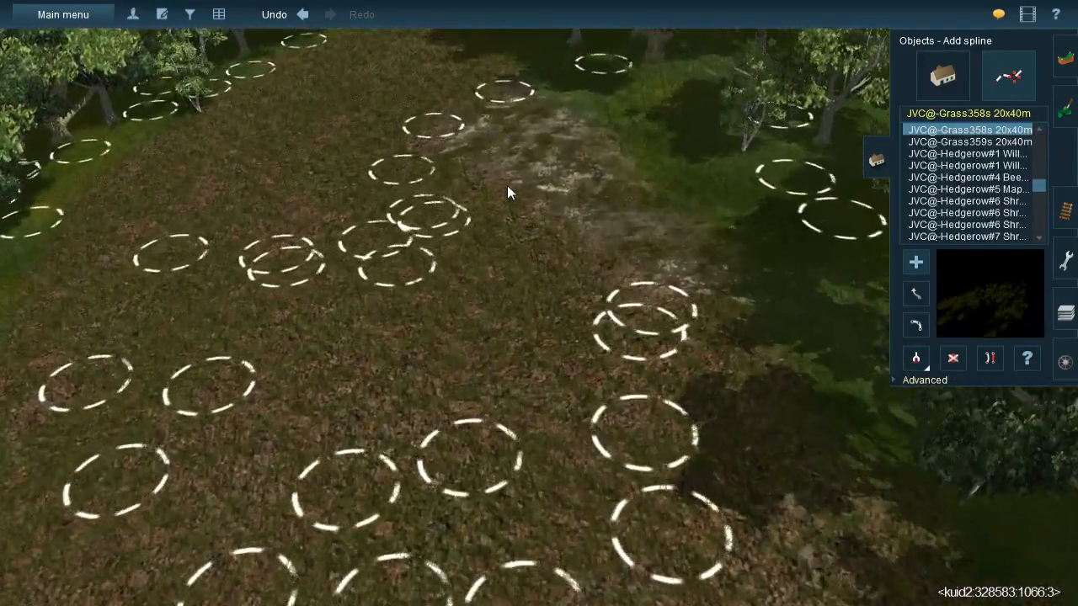
left_click(663, 336)
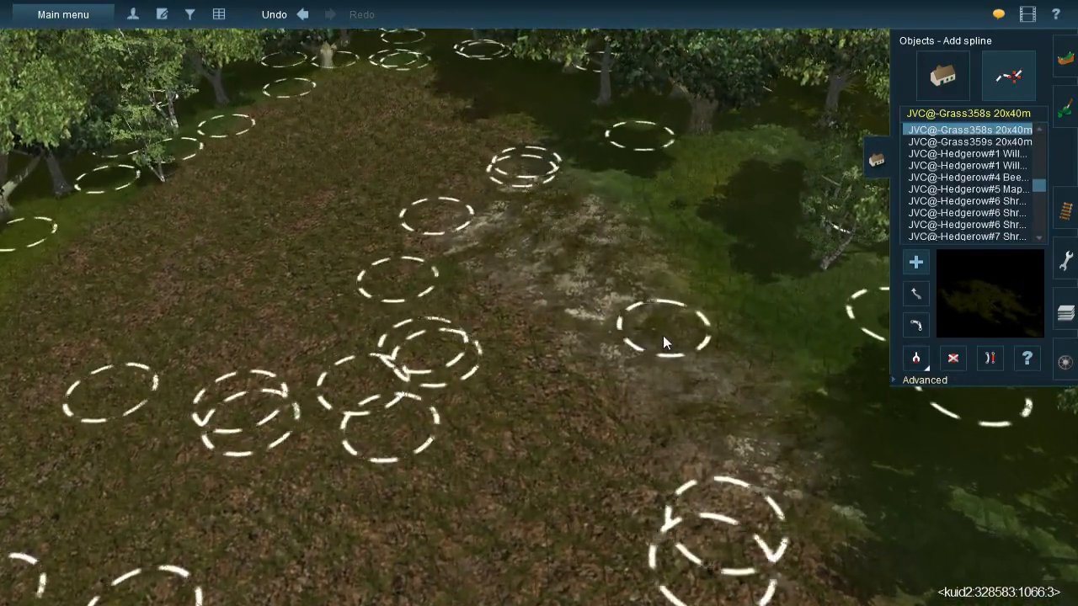
left_click(471, 199)
left_click(606, 381)
left_click(584, 241)
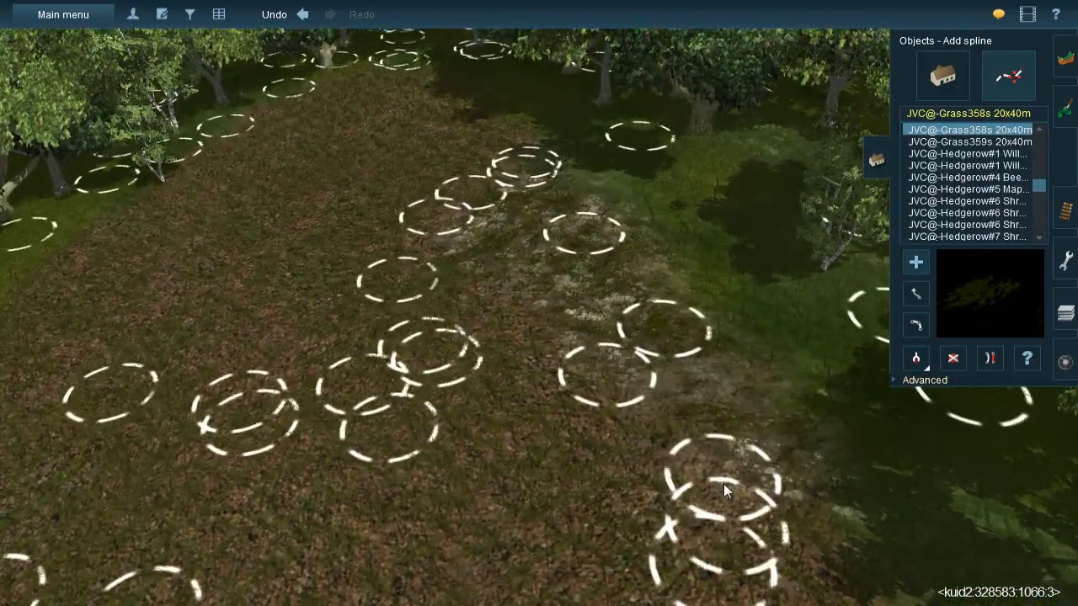
right_click_drag(498, 181, 608, 299)
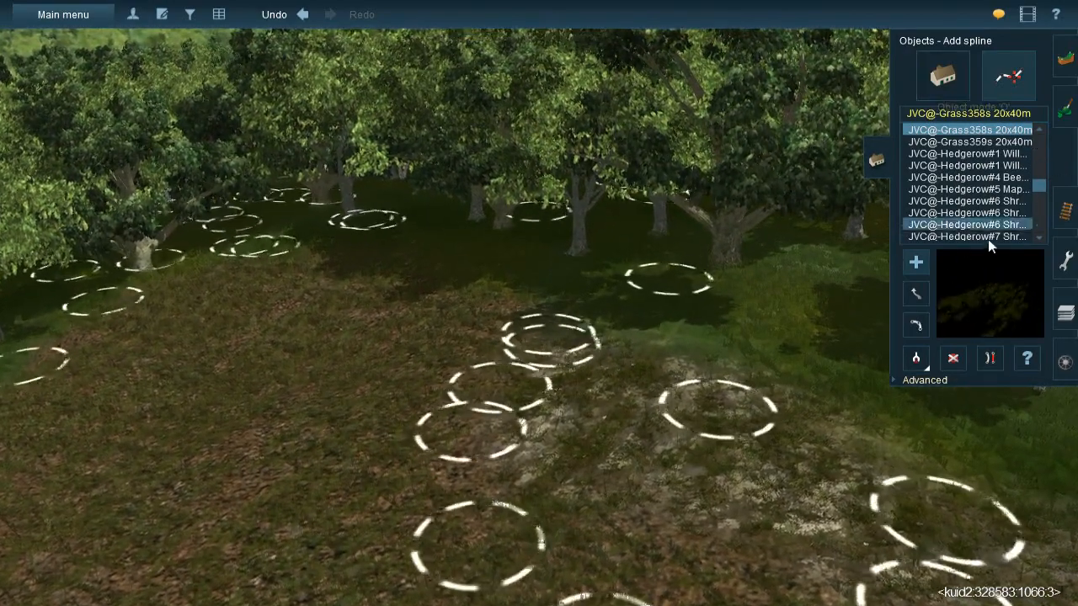
- Paint leaf litter with varied texture rotation along the border between the pale rocky patch and the green ground
left_click(1066, 123)
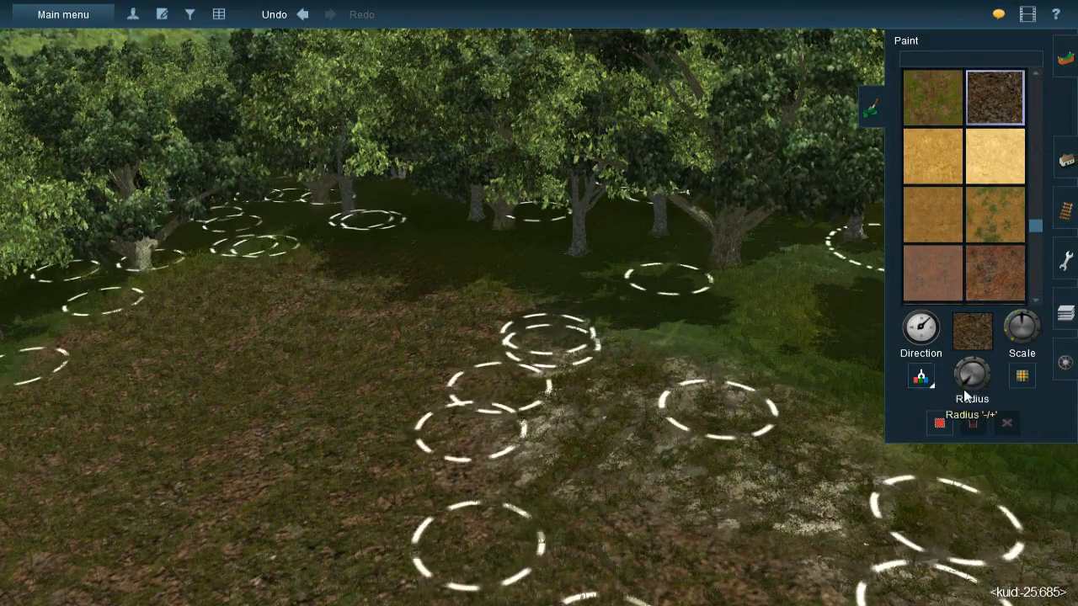
key("Up")
right_click(713, 351)
scroll(535, 312, "up", 2)
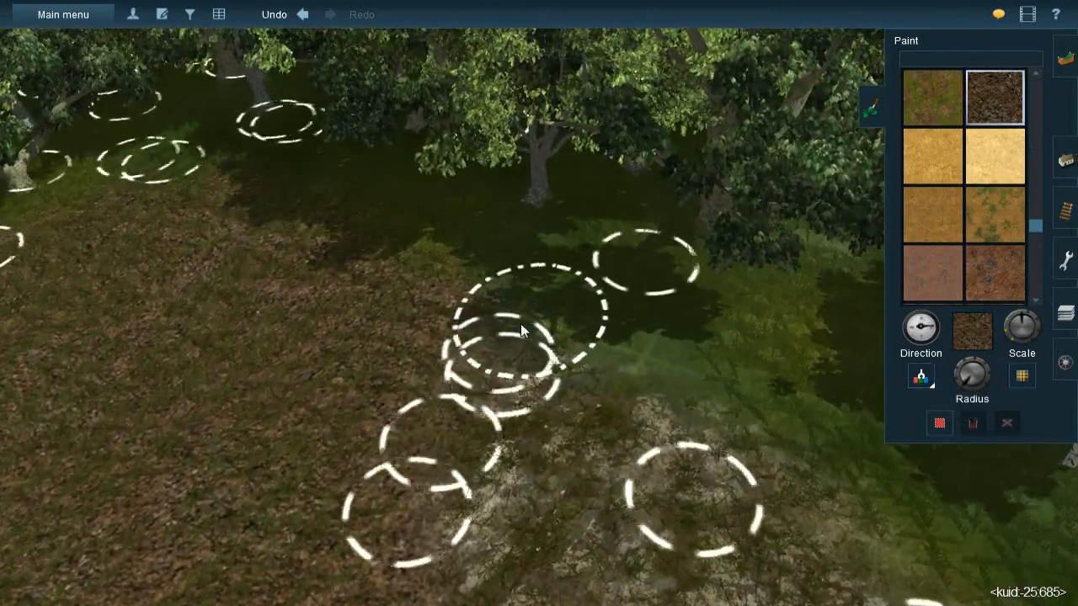
right_click(711, 425)
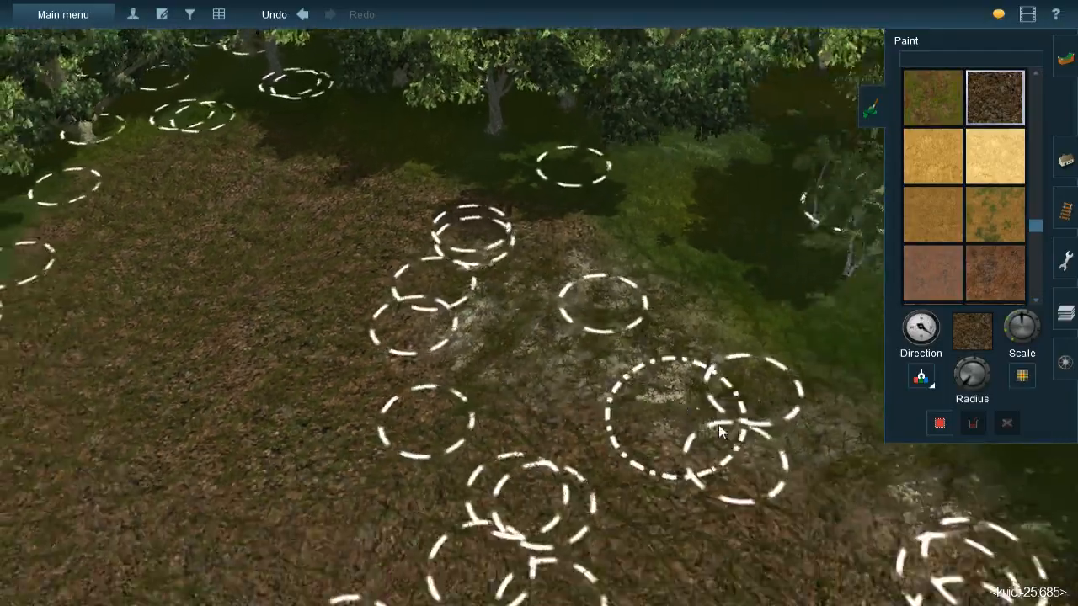
key("Left")
key("Down")
right_click(795, 379)
right_click(588, 250)
- Examine the ground around the brown earth patch and the neighbouring sandy clearing
key("Left")
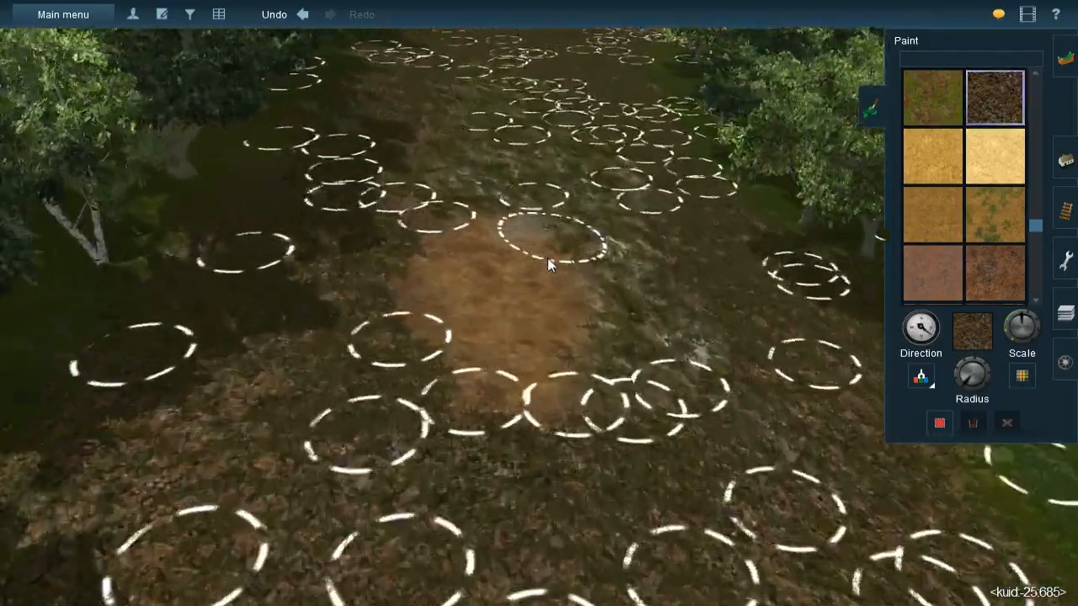
scroll(543, 265, "up", 2)
right_click(539, 275)
key("bracketleft")
left_click_drag(552, 301, 531, 305)
right_click(515, 425)
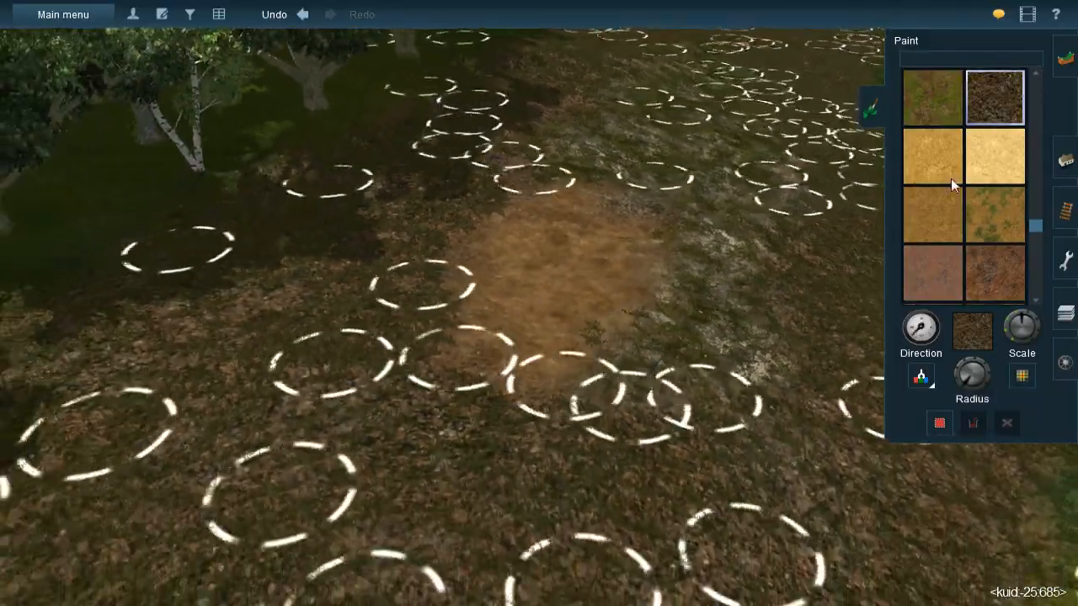
key("Down")
right_click(602, 225)
right_click(566, 187)
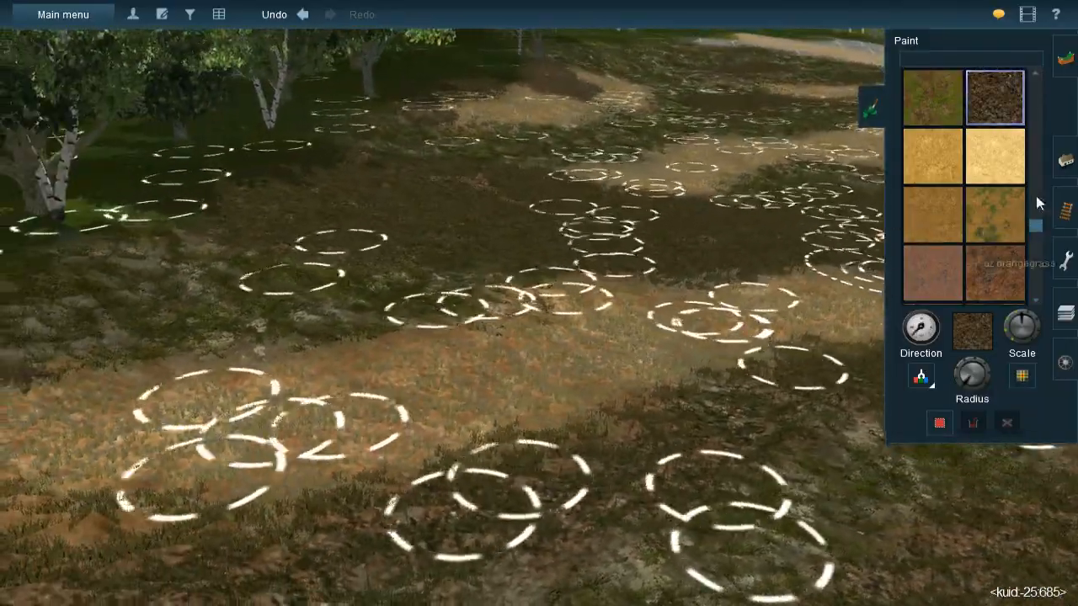
- Pick up the JVC(TBL)Grass spline#1g-m type and lay two parallel splines across the brown earth patch
left_click(1065, 160)
left_click(918, 325)
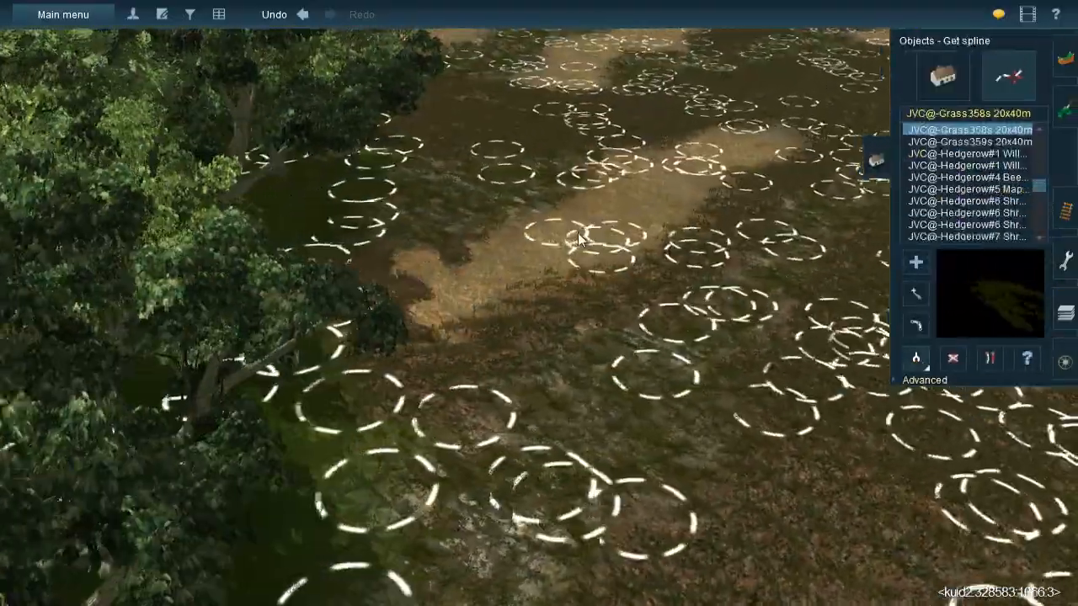
left_click(519, 442)
key("Down")
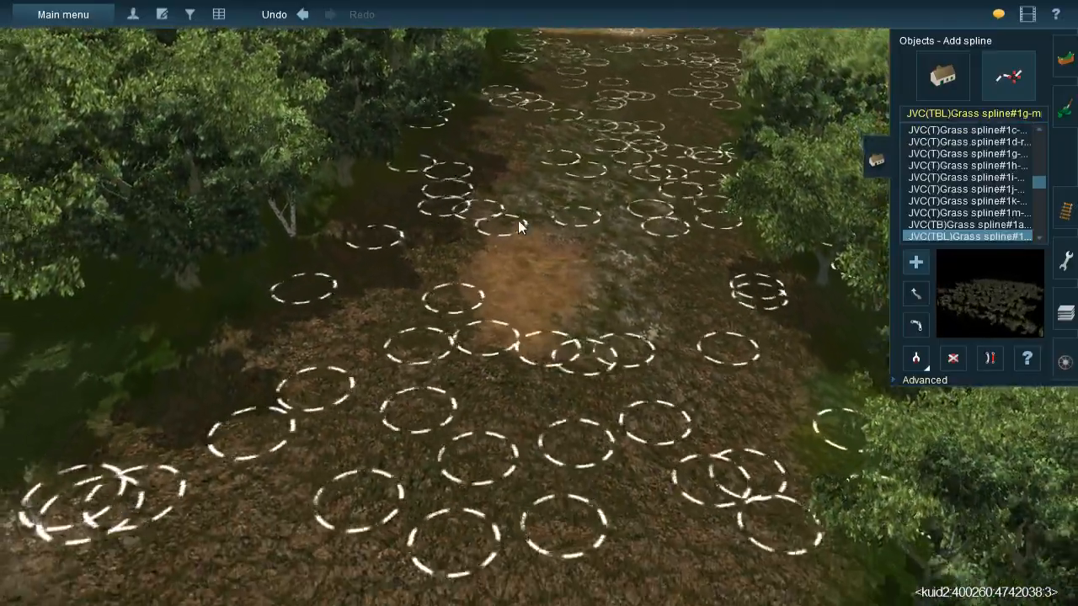
left_click(519, 220)
left_click(499, 354)
left_click(557, 220)
left_click(540, 352)
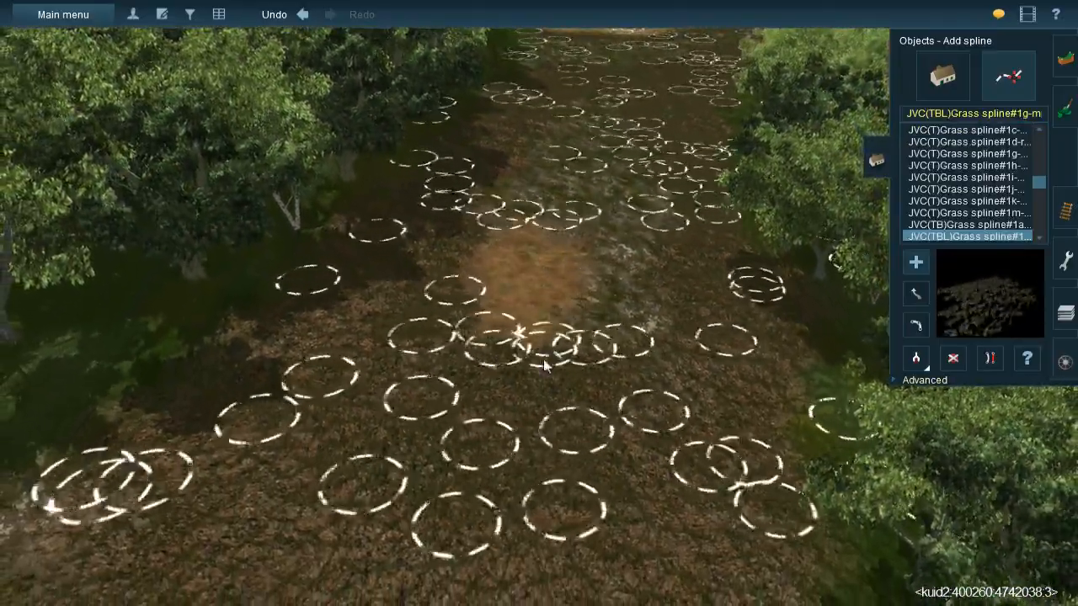
- Switch from spline placement back to ground painting at the mossy clearing between the sandy patches
key("Down")
right_click_drag(531, 301, 339, 212)
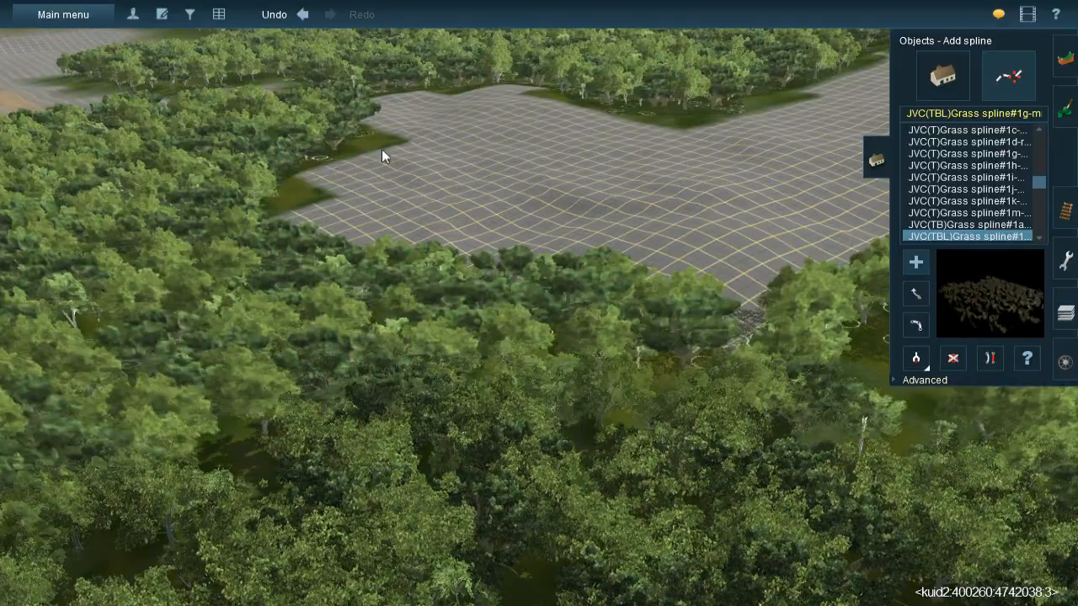
right_click_drag(549, 229, 560, 265)
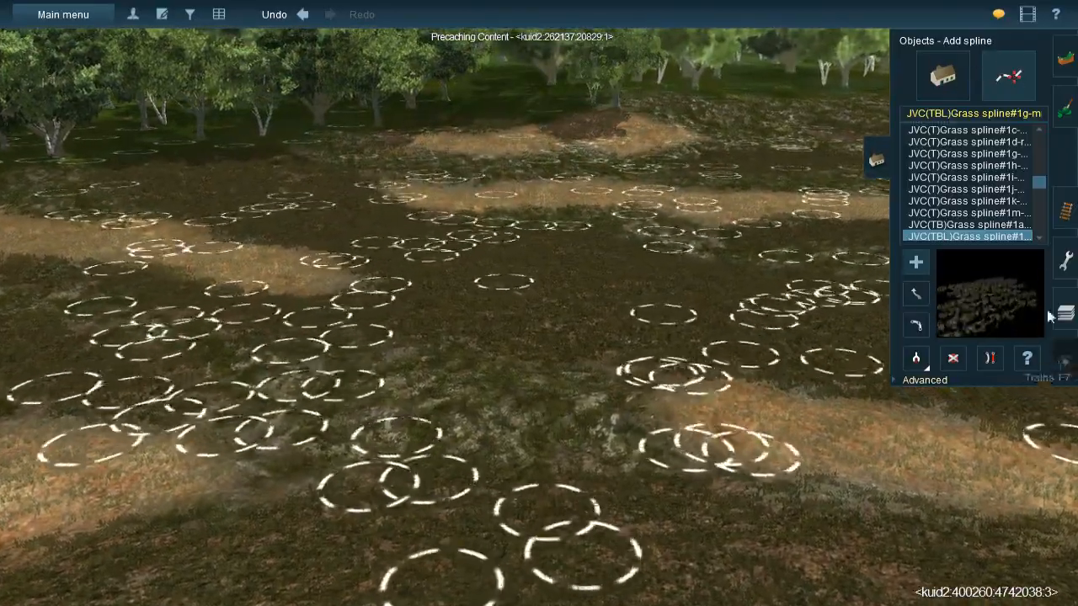
left_click(1060, 119)
left_click(922, 378)
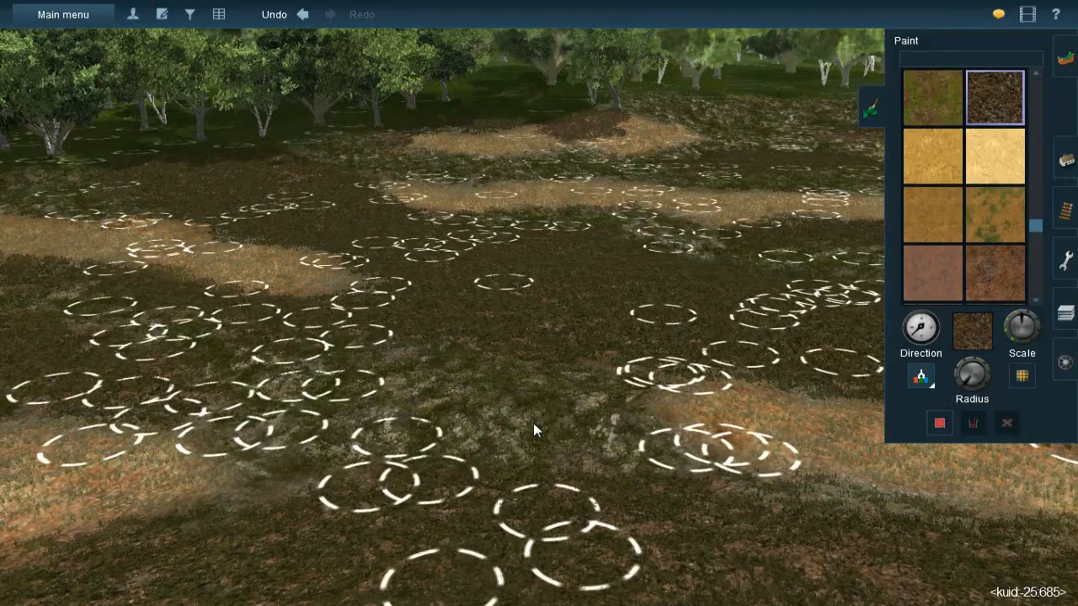
- Sample the CUK-Rock-Cover-3 ground texture from the mossy clearing between the sandy patches
left_click(533, 423)
key("Left")
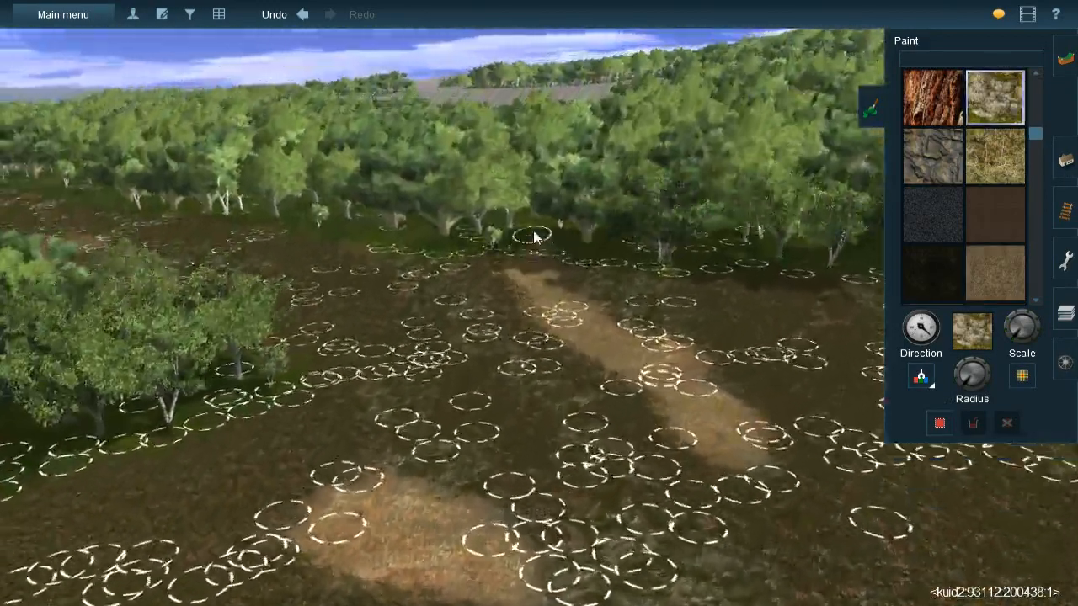
mouse_move(534, 238)
right_mouse_down()
mouse_move(482, 195)
mouse_move(459, 220)
mouse_move(550, 338)
mouse_move(515, 316)
right_mouse_up()
- Examine the unpainted gridded clearings within the surrounding forest for areas that still need ground texture
key("Right")
scroll(511, 312, "down", 3)
key("Left")
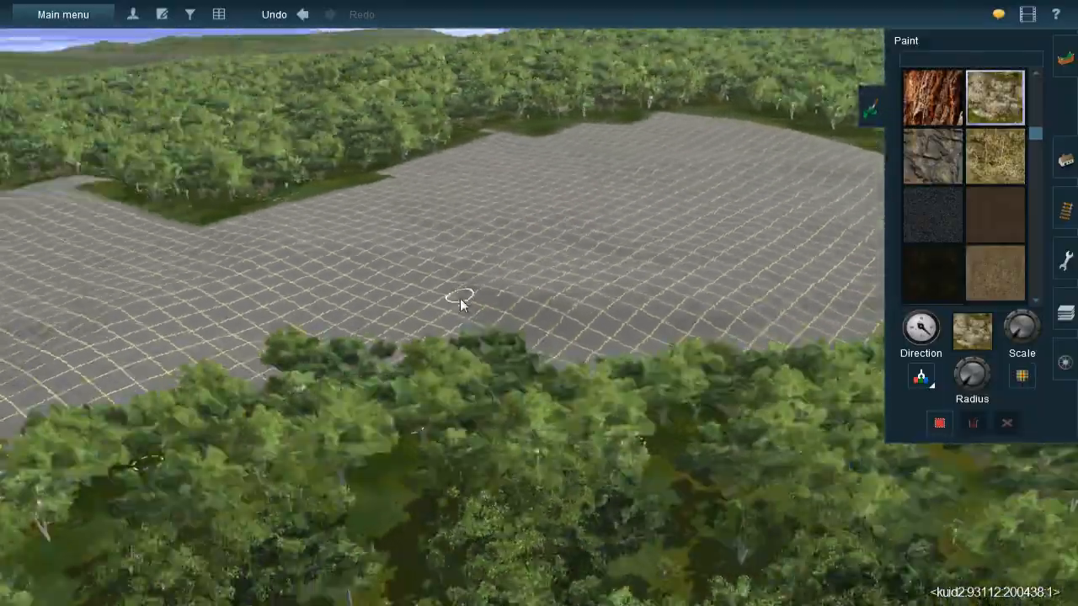
key("Right")
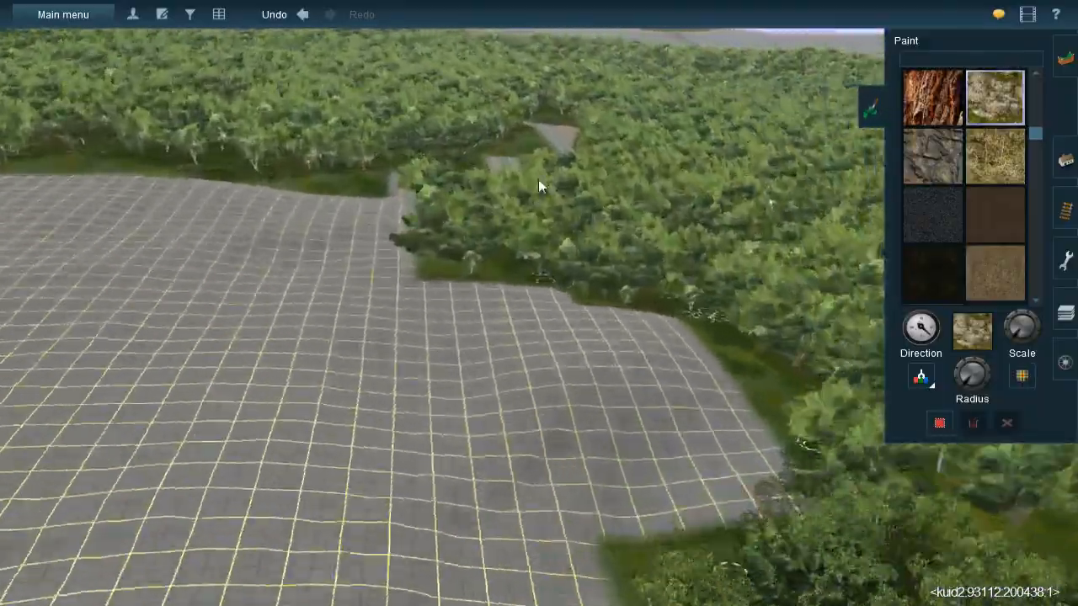
mouse_move(539, 179)
right_mouse_down()
mouse_move(519, 198)
mouse_move(536, 294)
right_mouse_up()
key("Down")
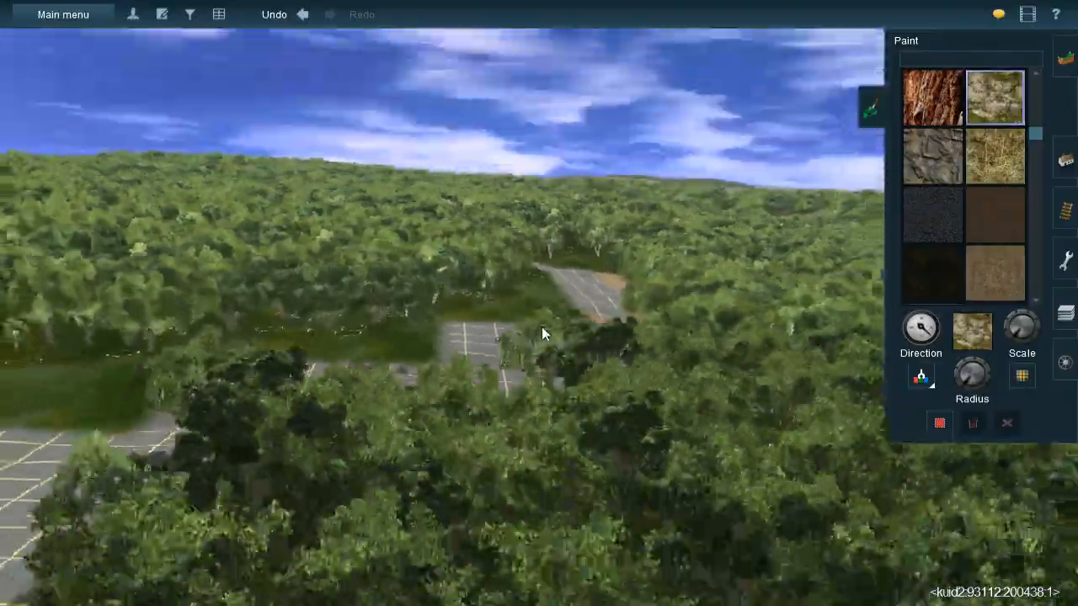
key("Right")
key("Up")
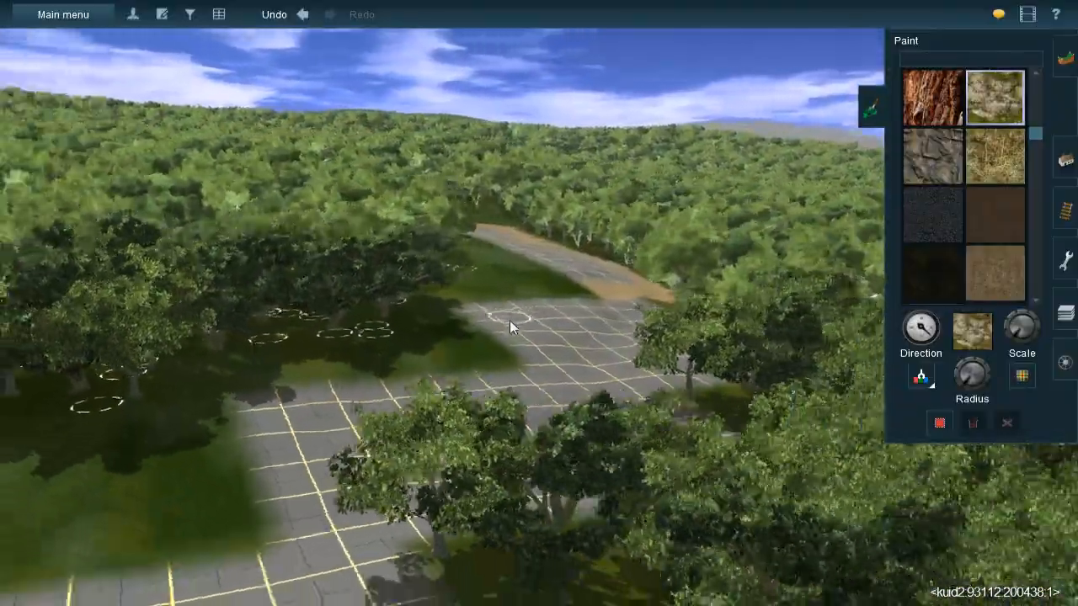
key("Left")
key("Left")
key("Up")
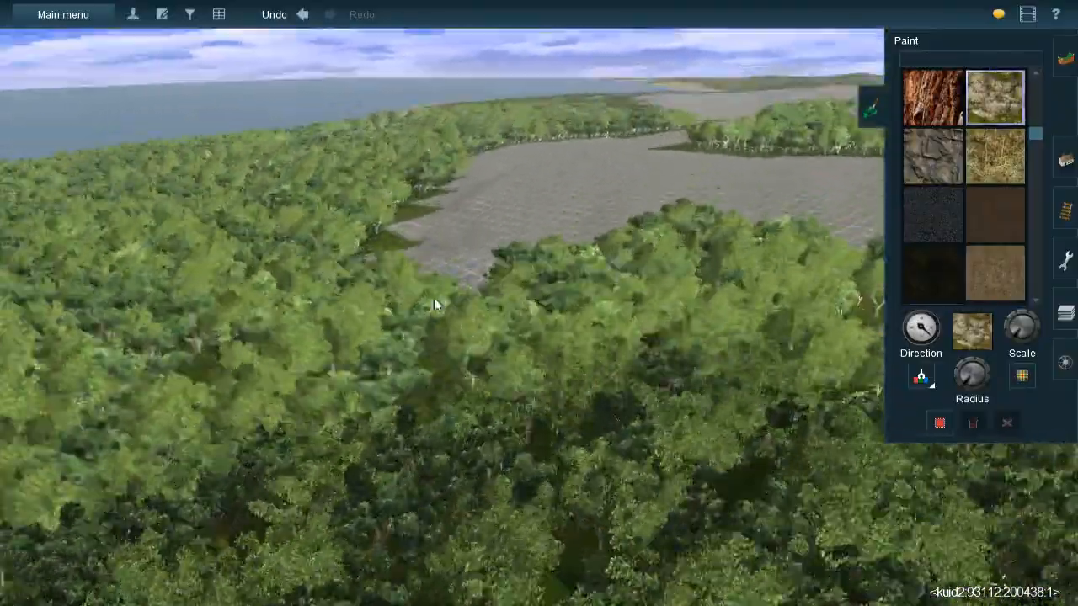
- Look over the painted ground between the road, the sandy patches and the forest edge
mouse_move(355, 355)
right_mouse_down()
mouse_move(555, 392)
mouse_move(587, 334)
mouse_move(517, 299)
right_mouse_up()
scroll(581, 329, "down", 5)
scroll(519, 299, "up", 4)
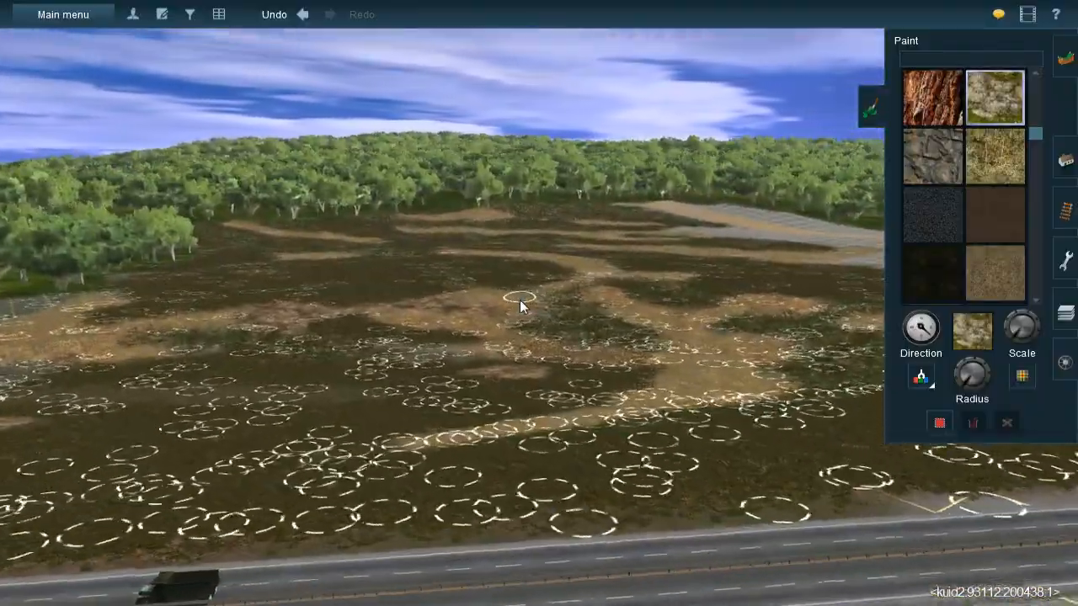
key("Up")
key("Left")
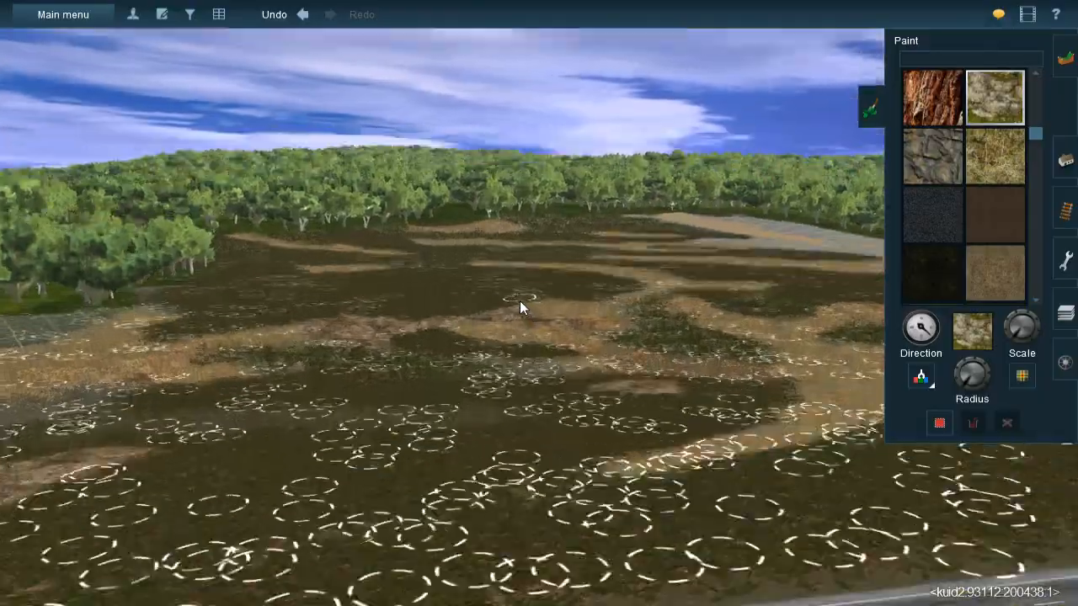
right_click_drag(519, 301, 515, 247)
key("Up")
key("Left")
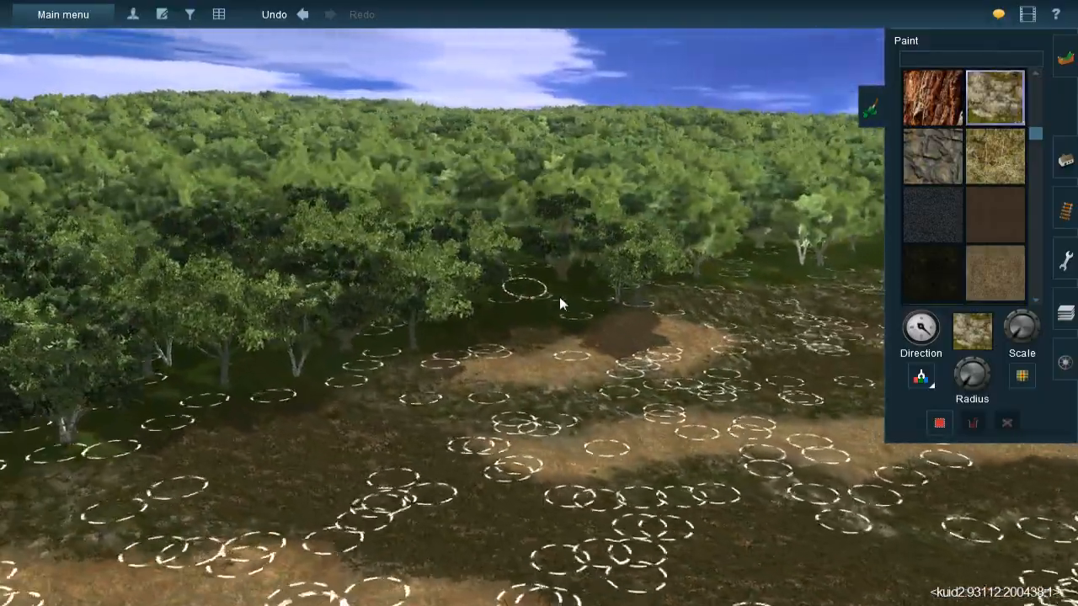
right_click_drag(527, 293, 779, 255)
key("Down")
key("Left")
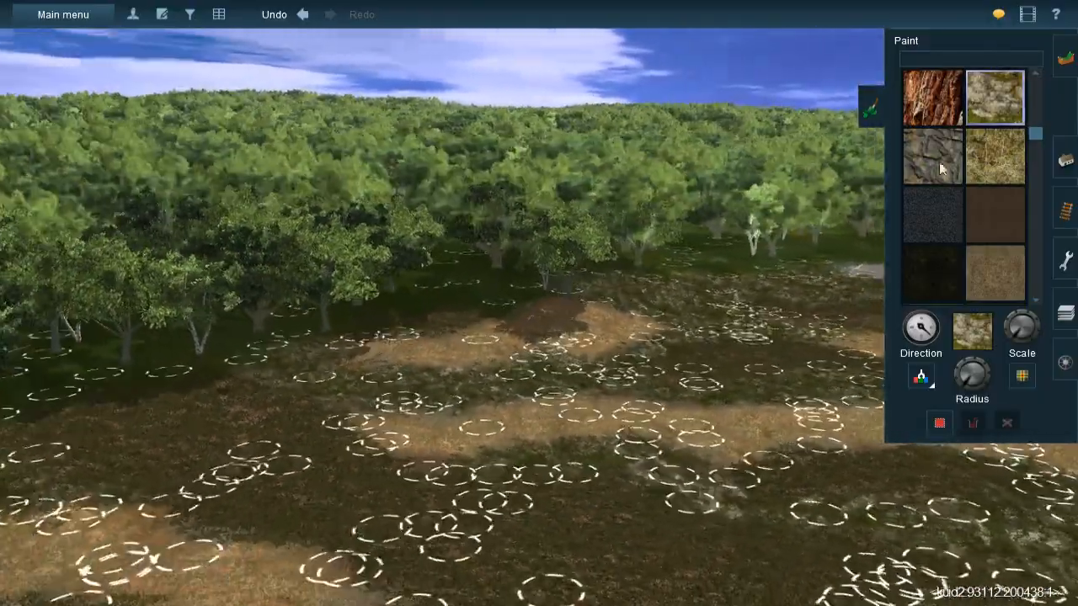
- Switch from ground painting to spline placement and pick up the JVC#(Sh1-setII) Shrub spline type
left_click(1065, 165)
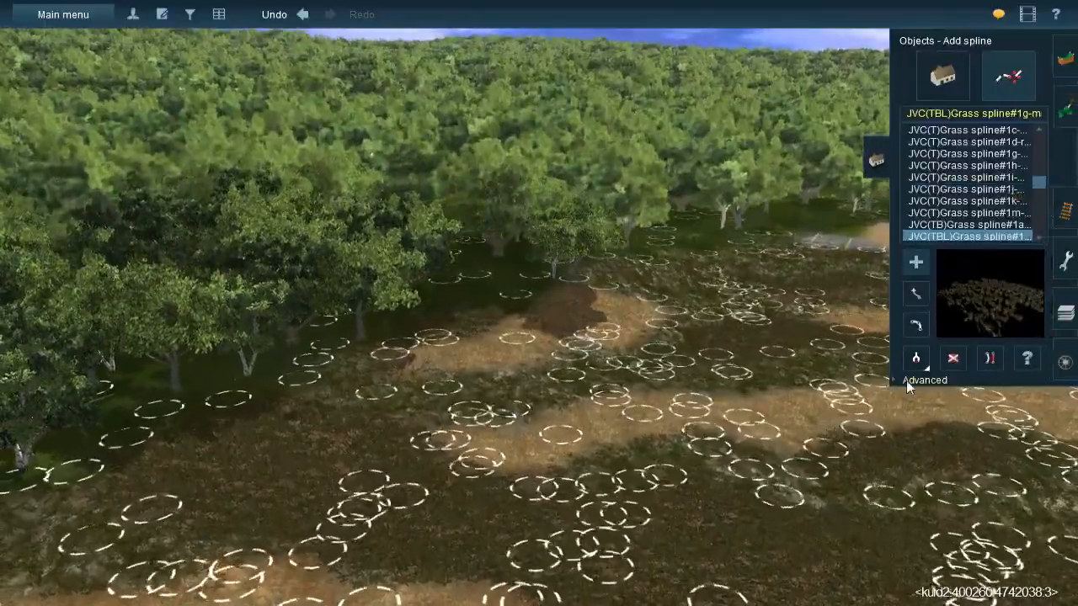
left_click(916, 362)
right_click_drag(479, 205, 524, 292)
left_click(523, 301)
- Examine the route map and the unpainted forest clearing beside the short sandy strip
scroll(524, 292, "down", 8)
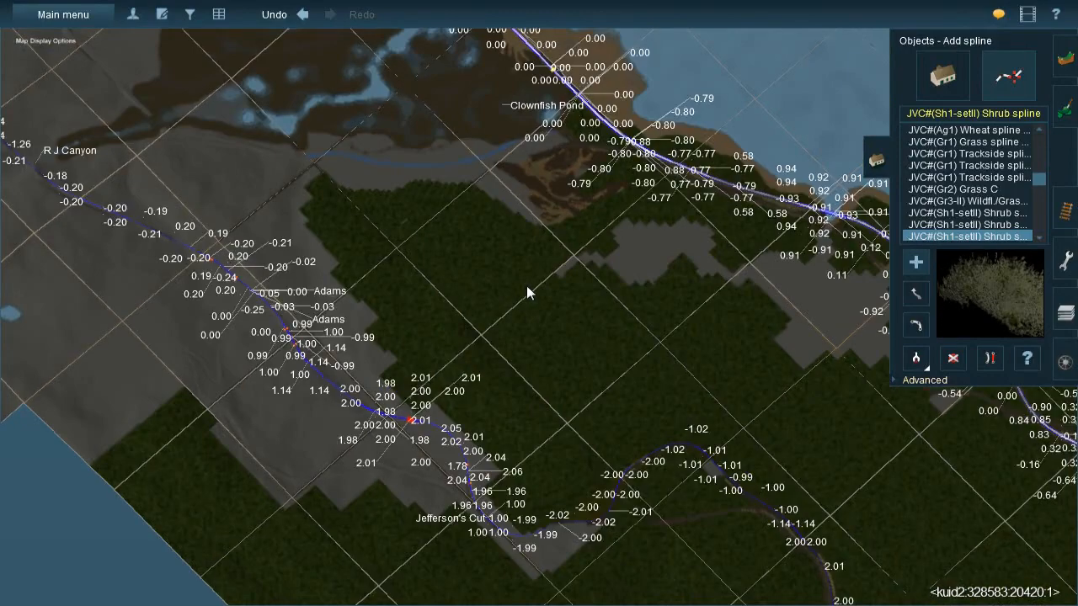
scroll(526, 292, "down", 3)
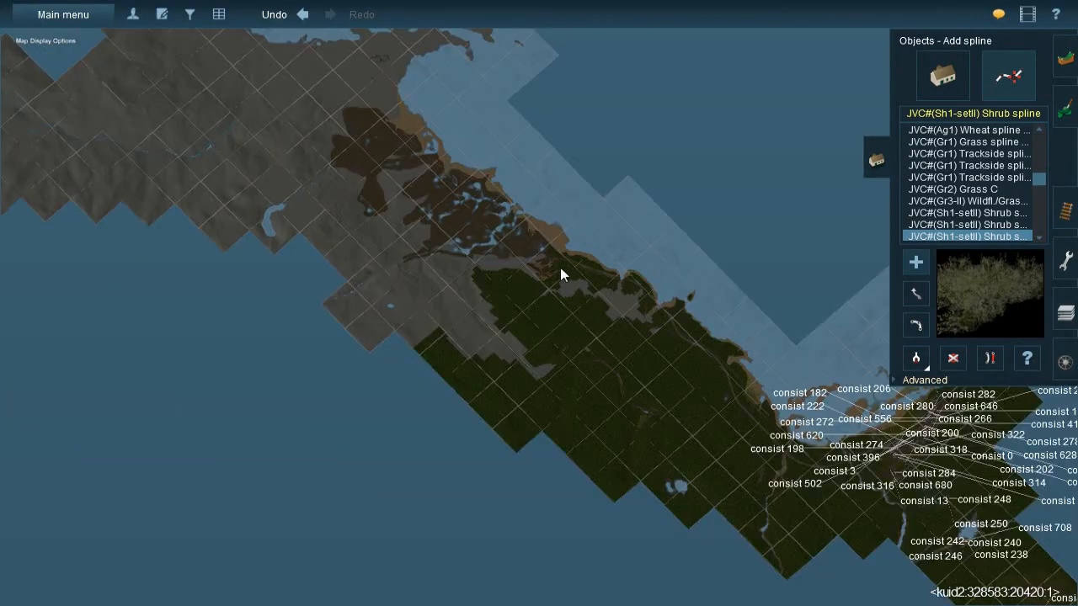
scroll(573, 295, "up", 3)
scroll(573, 288, "up", 5)
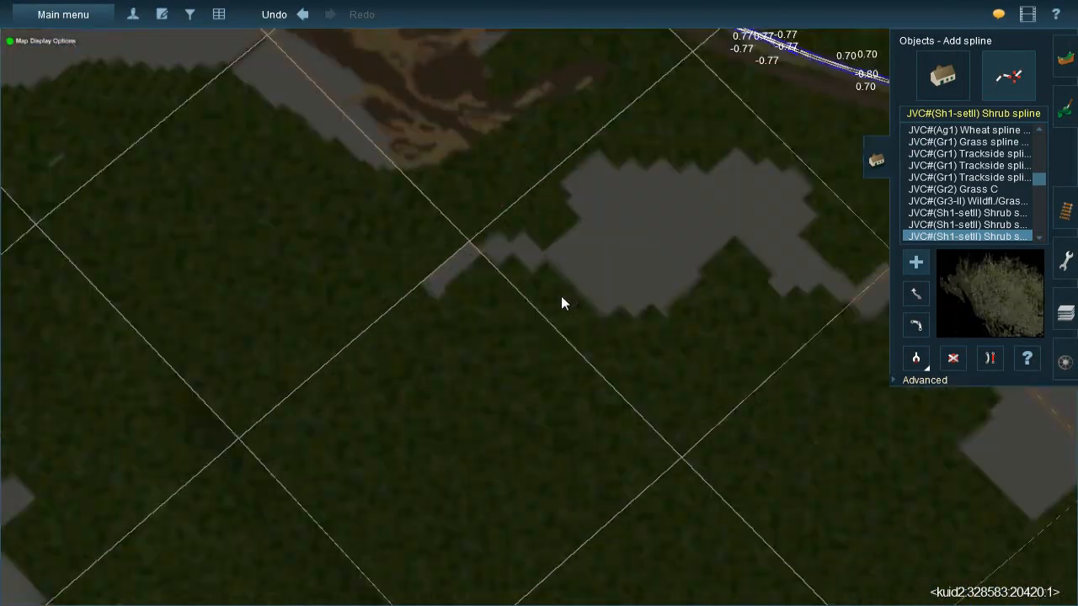
key("Down")
key("Left")
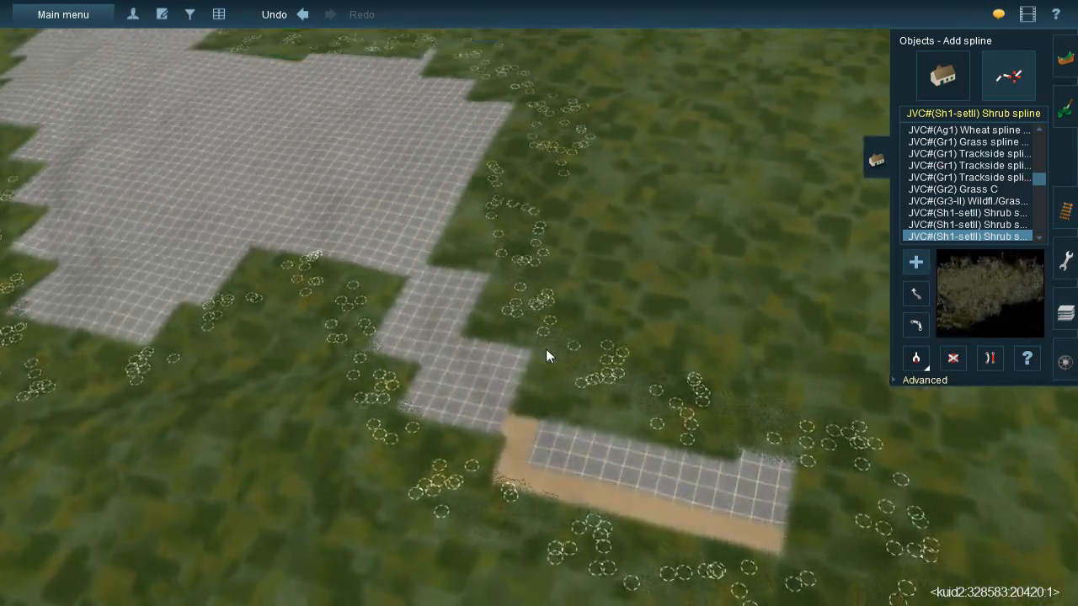
key("Left")
key("Up")
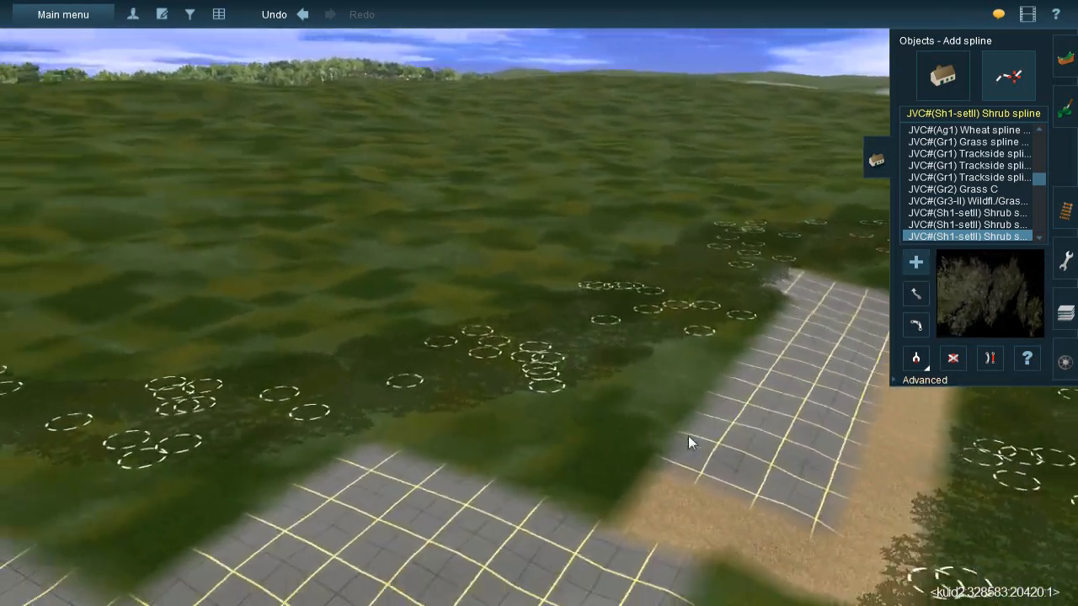
- Survey the terrain around the painted brown earth patches and the neighbouring forest border
right_click(688, 435)
right_click_drag(662, 415, 597, 249)
key("Left")
key("Left")
right_click(476, 261)
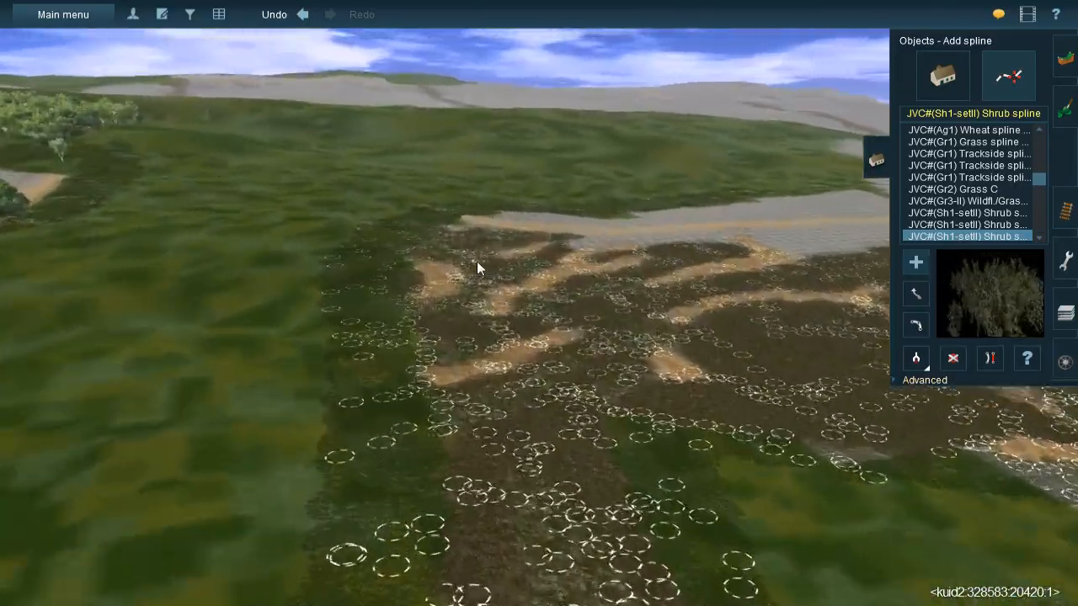
left_click(572, 187)
left_click(490, 259)
left_click(570, 196)
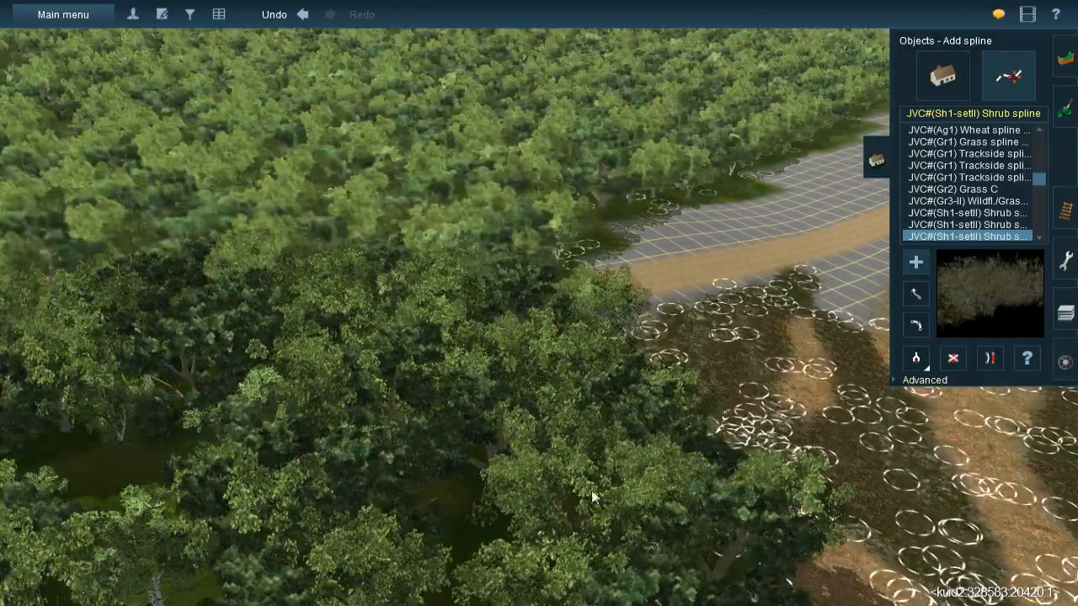
- Lay JVC#(Sh1-setII) Shrub splines beneath the trees along the forest edge beside the brown earth and sandy patches
right_click_drag(532, 449, 476, 261)
right_click_drag(505, 373, 427, 302)
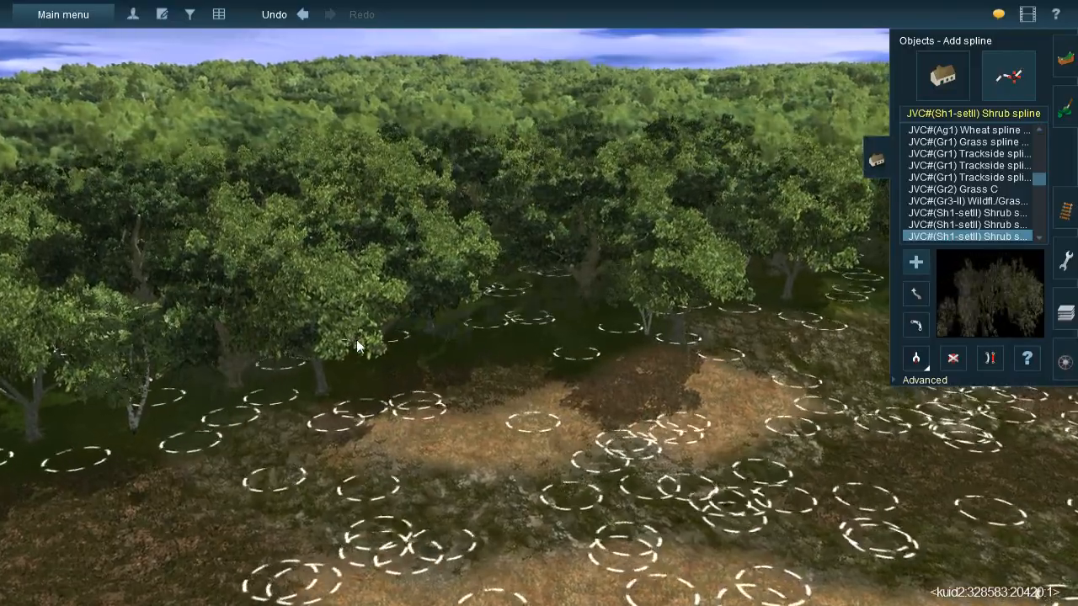
left_click(499, 334)
right_click_drag(575, 351, 573, 228)
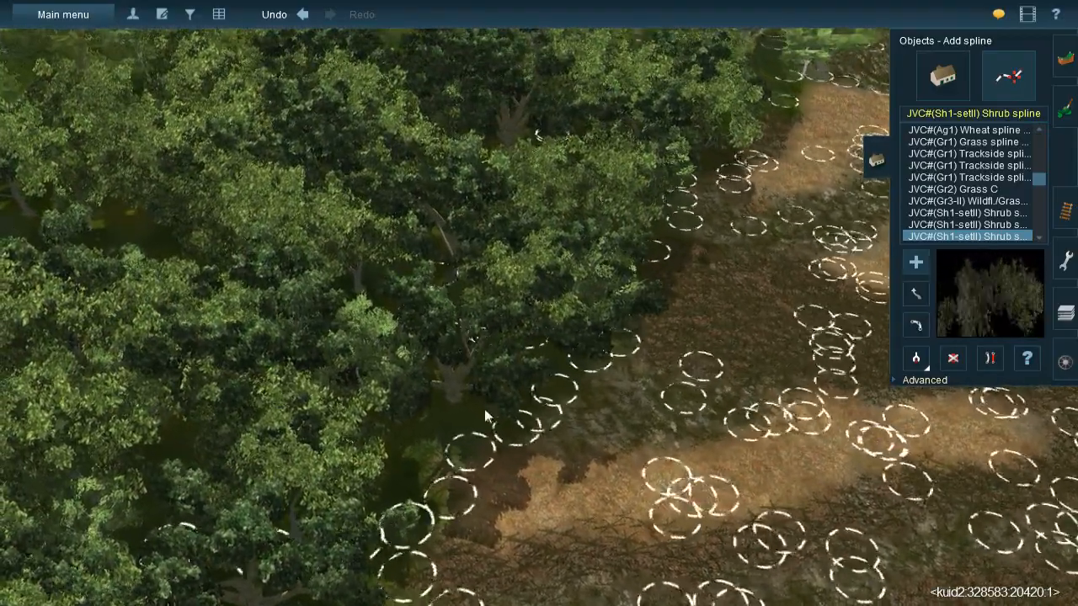
right_click_drag(374, 420, 459, 389)
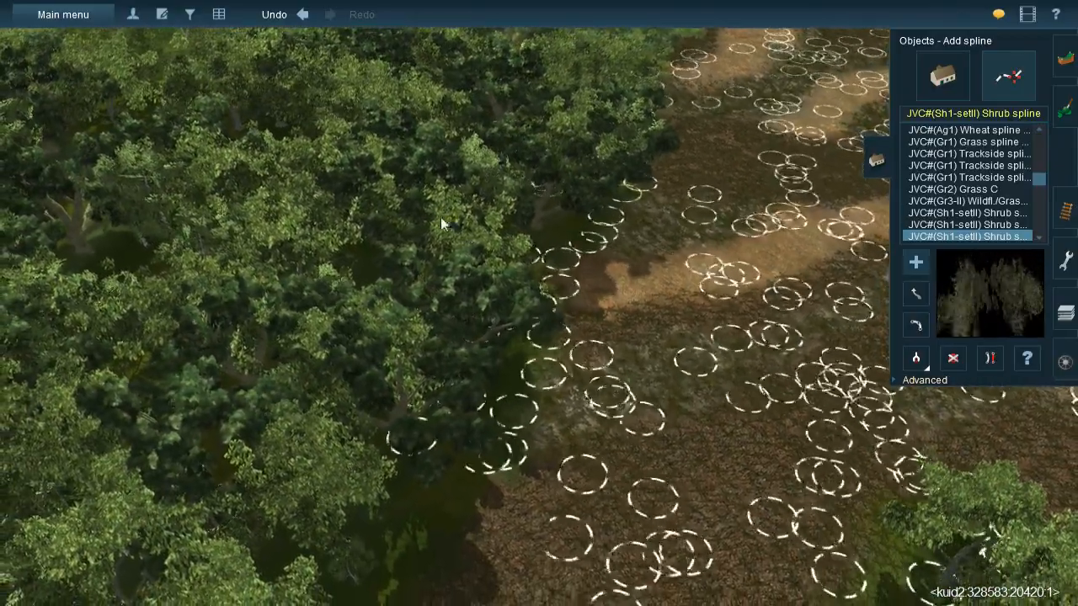
right_click_drag(332, 393, 484, 415)
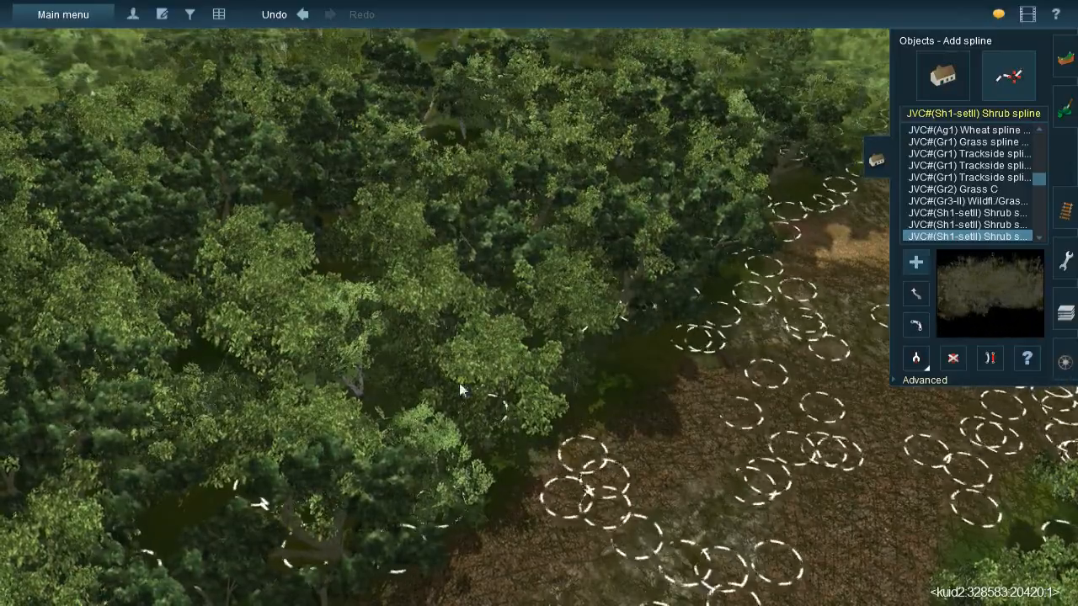
- Lay further shrub splines under the trees bordering the gridded ground beside the sandy track
right_click_drag(344, 510, 609, 245)
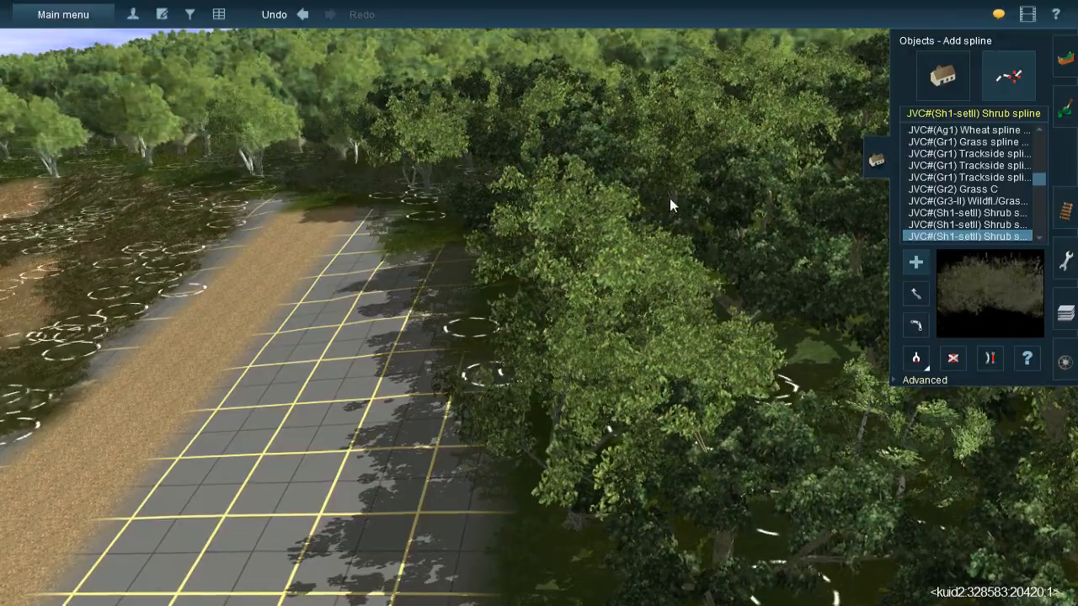
right_click_drag(763, 416, 590, 248)
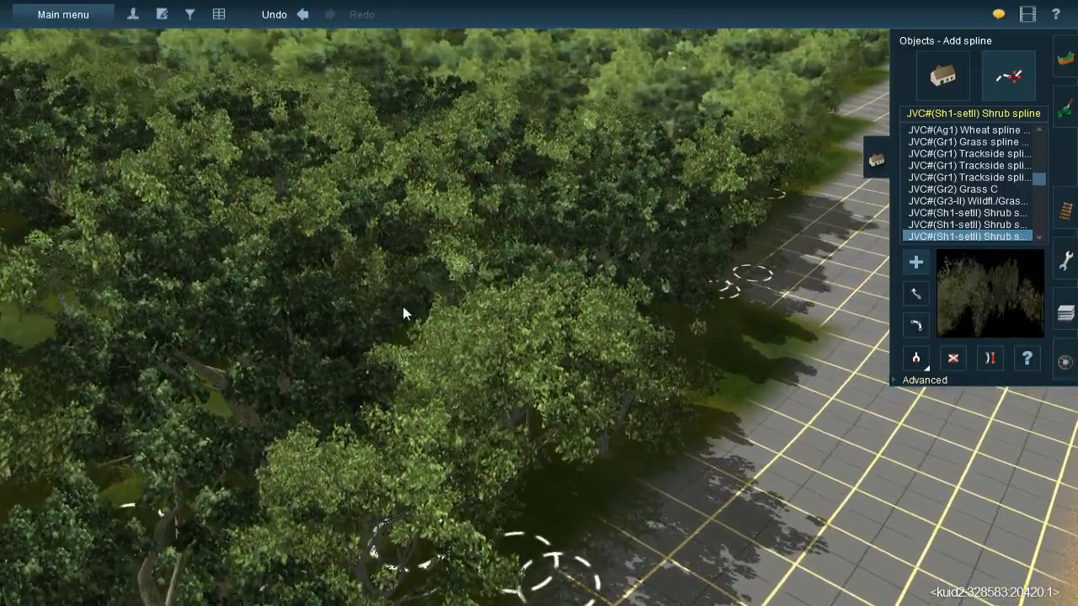
right_click_drag(512, 377, 516, 311)
- Examine the dressed ground from the road across the sandy patches to the forest edge and sandy track
key("Up")
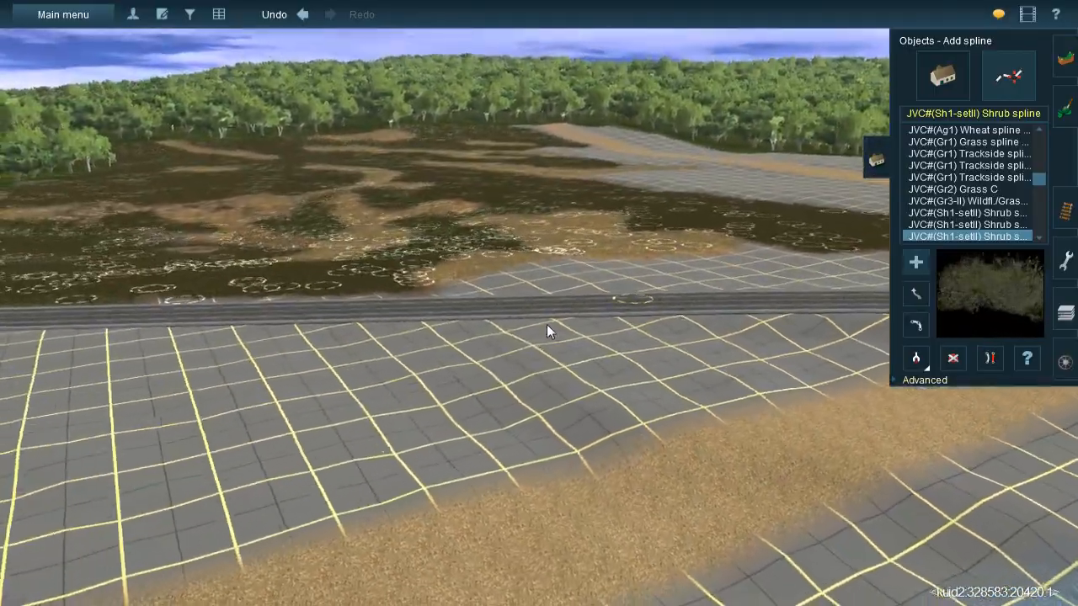
right_click(522, 270)
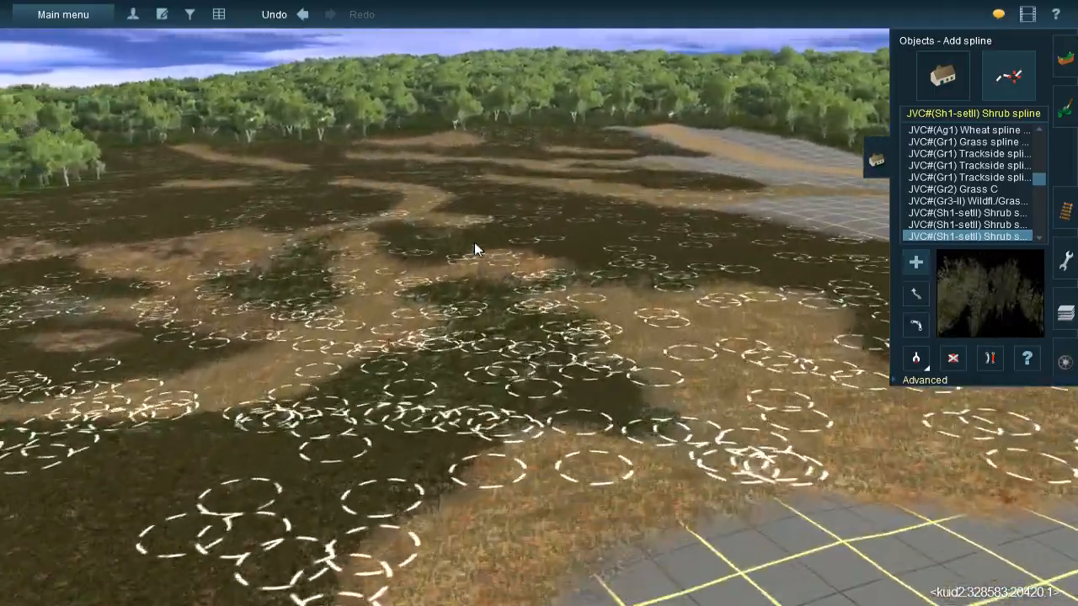
right_click(475, 242)
right_click(506, 263)
right_click(514, 255)
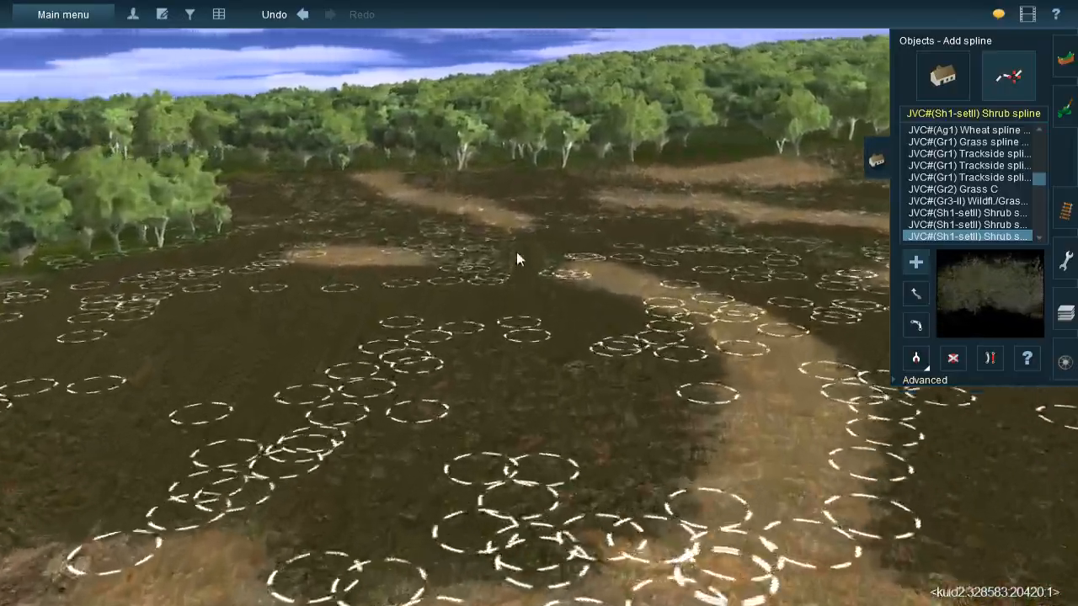
right_click(628, 301)
right_click(547, 268)
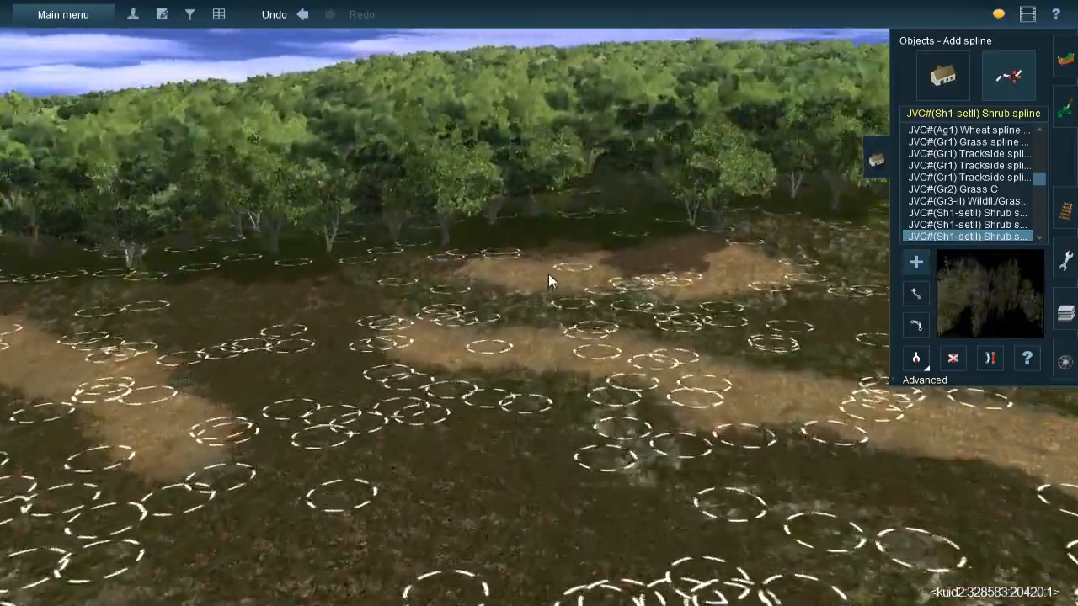
right_click_drag(556, 308, 542, 279)
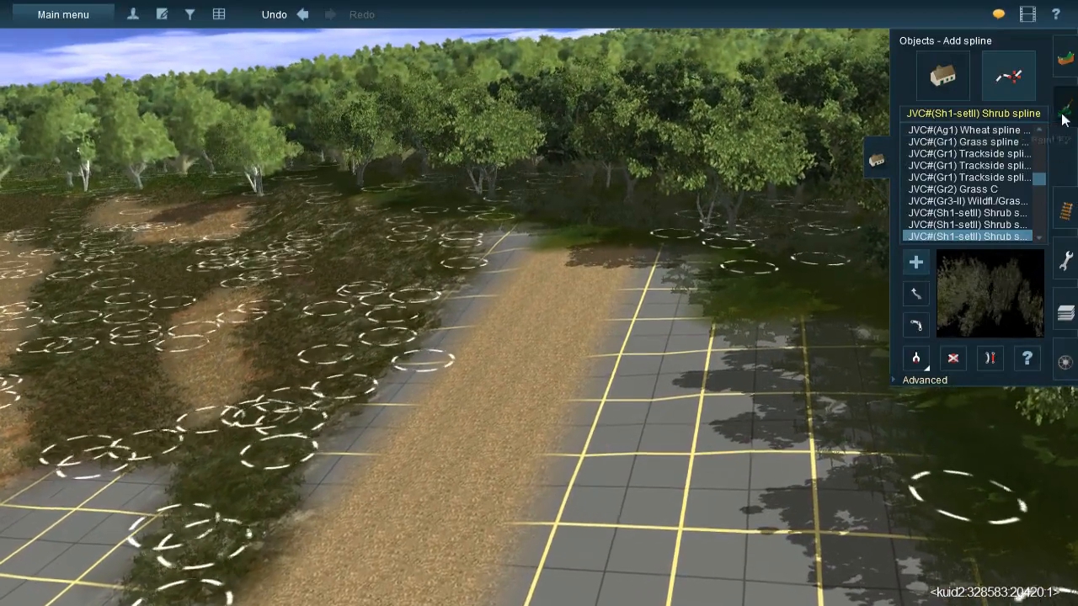
- Return to ground painting and sample the CUK-Rock-Cover-3 texture from the dark ground beside the sandy track
left_click(1063, 120)
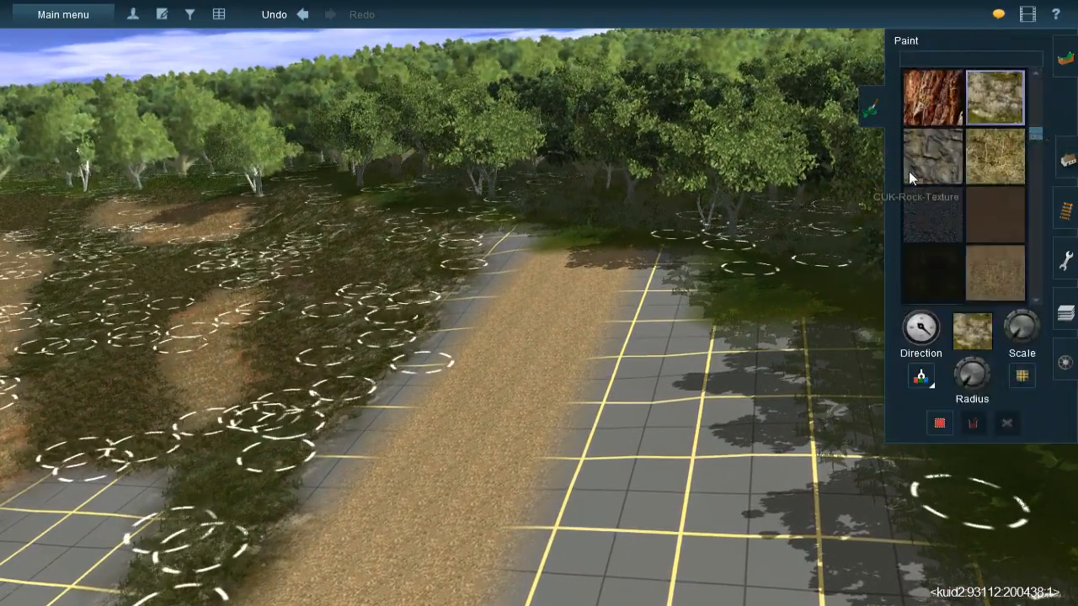
left_click(909, 378)
right_click_drag(446, 334, 491, 296)
key("Right")
right_click(644, 298)
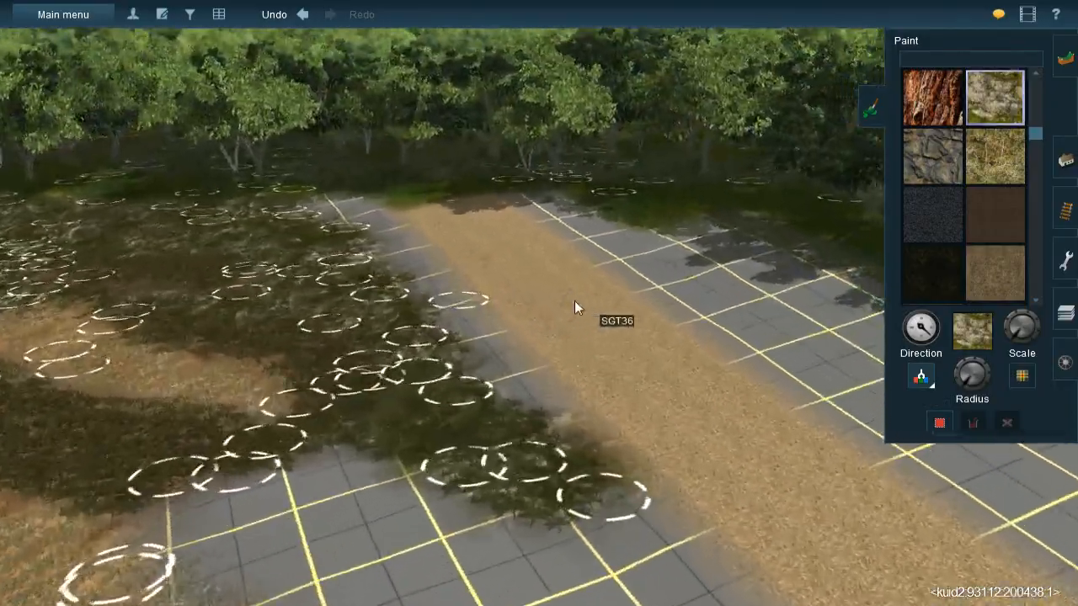
key("Down")
key("Left")
key("Left")
mouse_move(481, 315)
right_mouse_down()
mouse_move(469, 306)
mouse_move(494, 282)
mouse_move(540, 289)
right_mouse_up()
- Enlarge the brush radius and paint a patch of CUK-Rock-Cover-3 on the gridded clearing near the forest edge
key("Left")
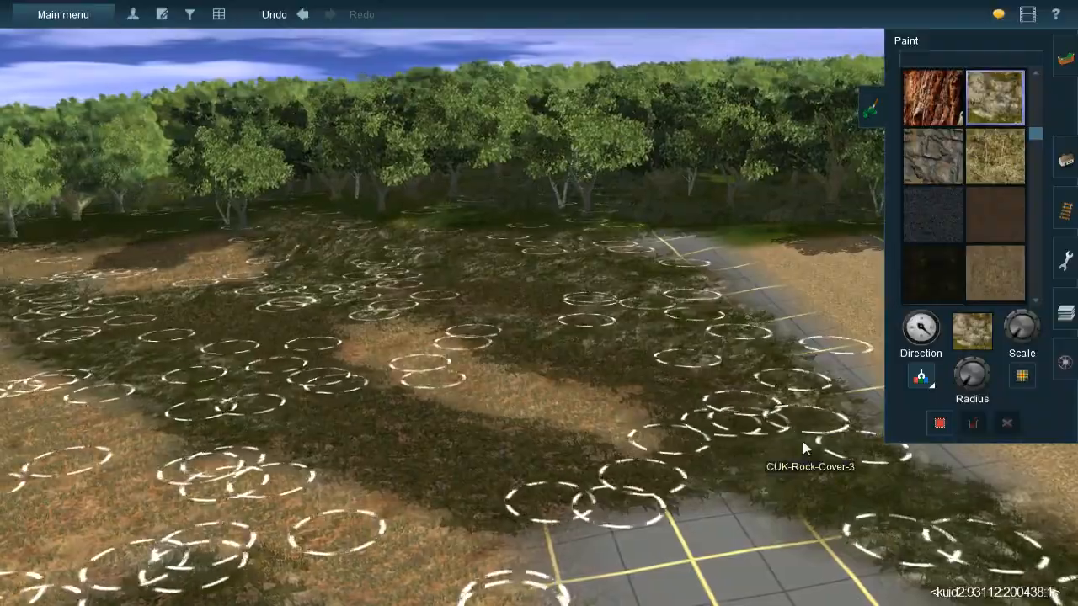
left_click(739, 341)
key("Up")
right_click_drag(378, 228, 355, 314)
key("Left")
key("Down")
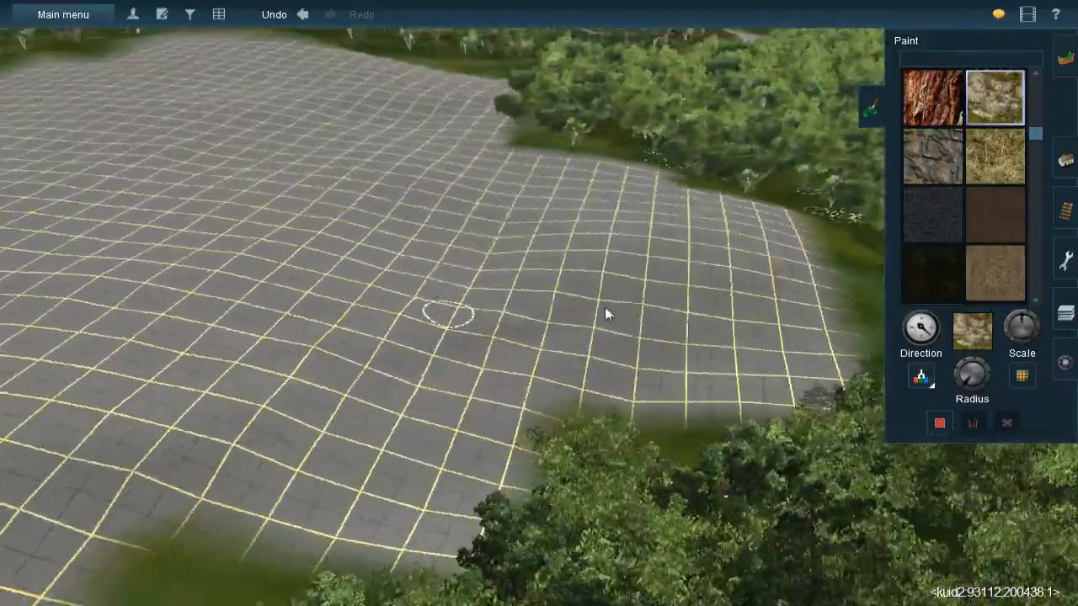
left_click_drag(968, 376, 960, 378)
key("Up")
key("Left")
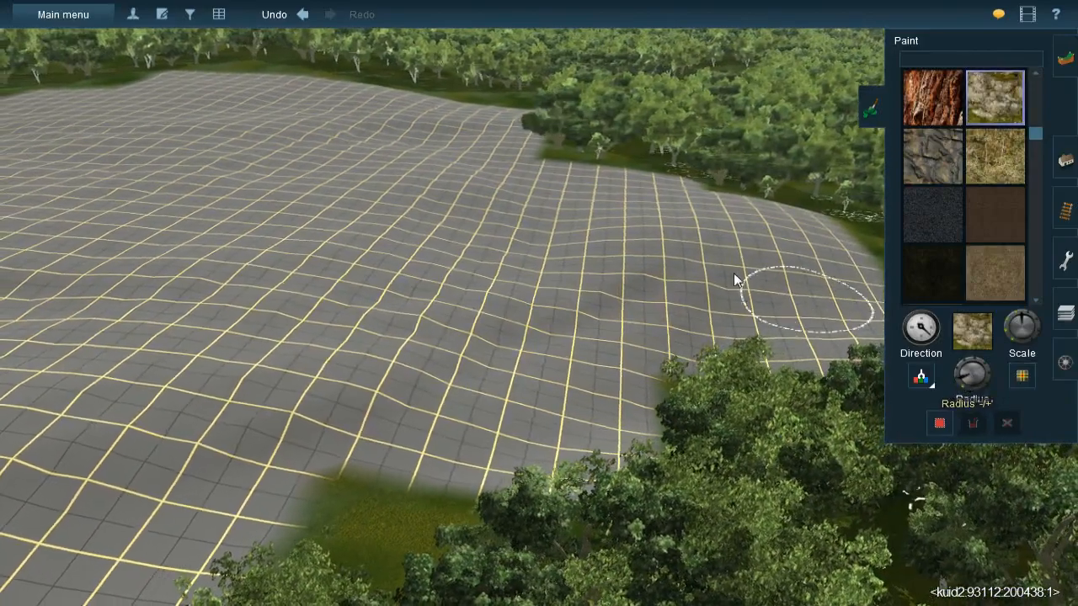
key("Right")
mouse_move(530, 305)
left_mouse_down()
mouse_move(440, 326)
mouse_move(471, 300)
mouse_move(401, 319)
mouse_move(288, 431)
mouse_move(290, 404)
mouse_move(388, 418)
mouse_move(464, 344)
mouse_move(400, 414)
mouse_move(478, 330)
mouse_move(387, 435)
mouse_move(377, 403)
left_mouse_up()
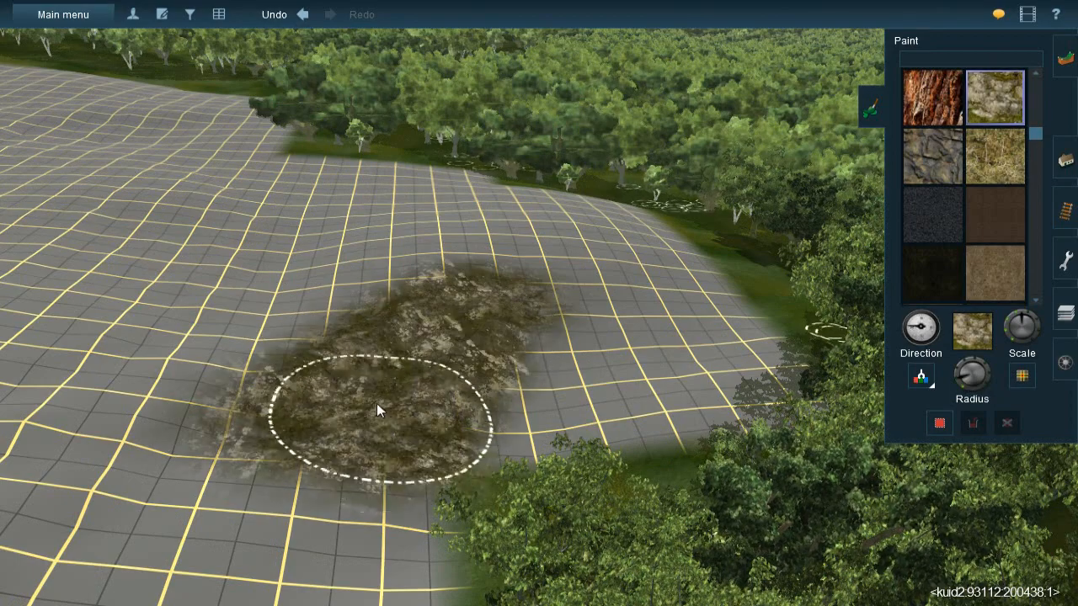
- Paint further CUK-Rock-Cover-3 patches across the gridded clearing, linking them loosely to the first patch
key("Left")
right_click(448, 264)
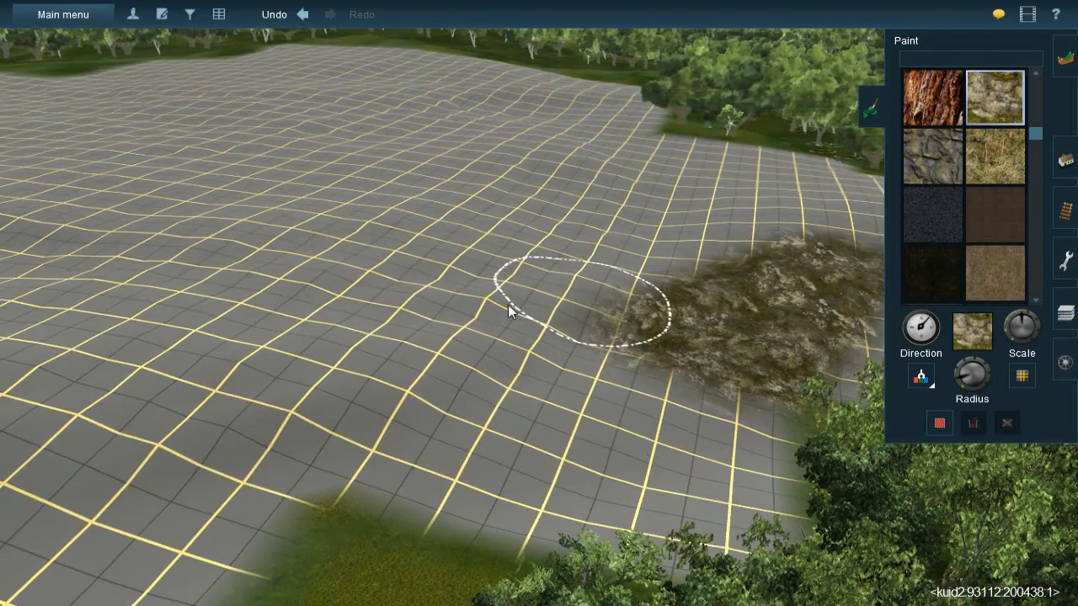
mouse_move(607, 300)
left_mouse_down()
mouse_move(513, 310)
mouse_move(553, 296)
mouse_move(620, 308)
mouse_move(421, 298)
mouse_move(460, 277)
mouse_move(303, 296)
mouse_move(390, 289)
mouse_move(280, 302)
mouse_move(468, 328)
mouse_move(526, 364)
mouse_move(389, 414)
mouse_move(376, 379)
mouse_move(229, 411)
mouse_move(313, 432)
mouse_move(446, 418)
mouse_move(637, 339)
mouse_move(443, 383)
left_mouse_up()
mouse_move(443, 384)
right_mouse_down()
mouse_move(414, 252)
mouse_move(527, 291)
right_mouse_up()
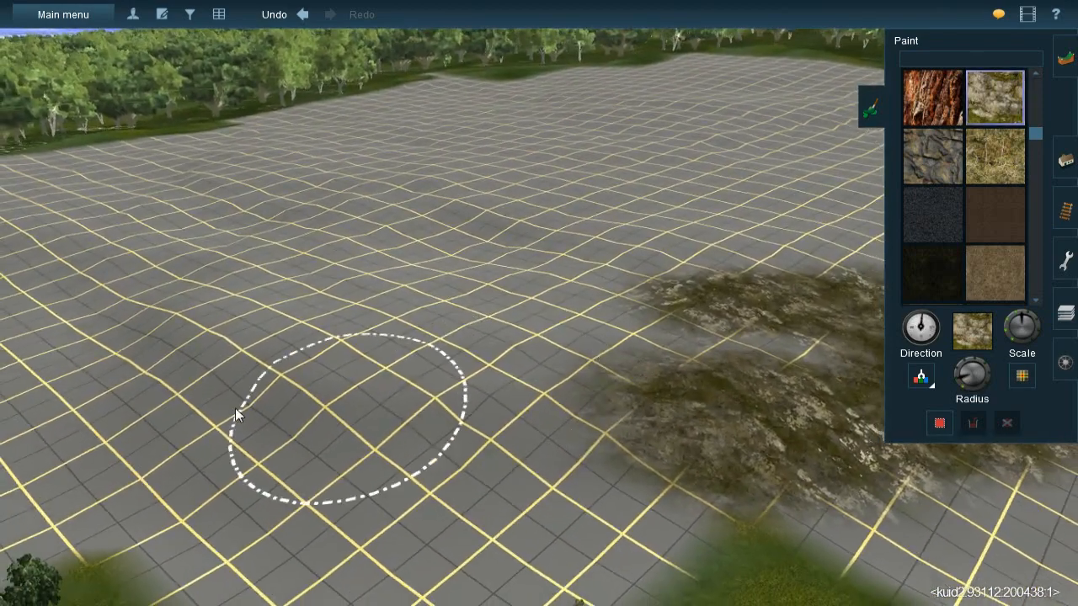
left_click_drag(962, 382, 961, 383)
mouse_move(173, 329)
left_mouse_down()
mouse_move(141, 309)
mouse_move(160, 332)
mouse_move(157, 321)
mouse_move(139, 320)
mouse_move(246, 386)
mouse_move(194, 339)
mouse_move(217, 350)
mouse_move(197, 394)
mouse_move(177, 406)
mouse_move(171, 440)
mouse_move(152, 399)
mouse_move(241, 402)
mouse_move(348, 384)
mouse_move(297, 359)
mouse_move(280, 373)
mouse_move(450, 393)
mouse_move(510, 389)
mouse_move(364, 389)
mouse_move(472, 367)
mouse_move(628, 372)
mouse_move(596, 446)
mouse_move(497, 430)
mouse_move(427, 361)
mouse_move(312, 368)
mouse_move(336, 356)
left_mouse_up()
right_click(614, 394)
mouse_move(614, 393)
right_mouse_down()
mouse_move(626, 308)
mouse_move(616, 310)
mouse_move(781, 287)
mouse_move(709, 197)
mouse_move(592, 109)
mouse_move(738, 303)
mouse_move(597, 259)
mouse_move(549, 269)
right_mouse_up()
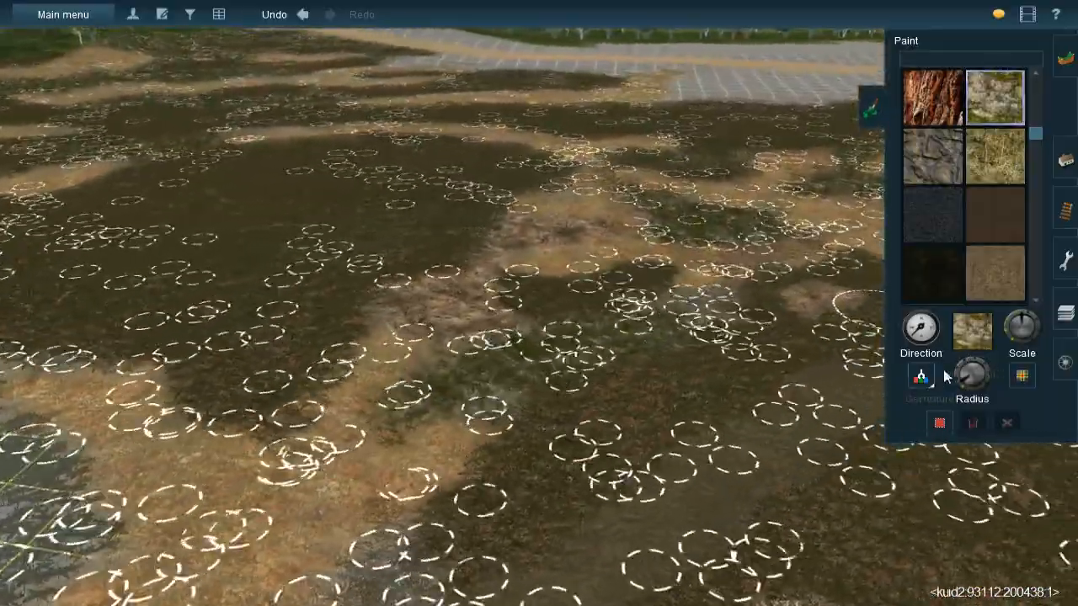
- Sample the brown rough ground texture from the dressed terrain and paint it over parts of the clearing's rock cover
left_click(928, 378)
left_click(439, 312)
mouse_move(441, 320)
right_mouse_down()
mouse_move(458, 410)
mouse_move(573, 337)
mouse_move(526, 295)
mouse_move(594, 240)
mouse_move(547, 295)
mouse_move(566, 324)
mouse_move(517, 350)
mouse_move(527, 357)
mouse_move(542, 313)
mouse_move(535, 288)
mouse_move(497, 282)
mouse_move(525, 278)
mouse_move(618, 331)
mouse_move(491, 207)
mouse_move(515, 176)
mouse_move(469, 163)
mouse_move(460, 190)
mouse_move(503, 164)
mouse_move(614, 252)
mouse_move(544, 260)
mouse_move(594, 268)
mouse_move(598, 312)
mouse_move(550, 272)
mouse_move(573, 294)
mouse_move(536, 322)
mouse_move(501, 291)
mouse_move(373, 325)
mouse_move(387, 301)
mouse_move(531, 342)
mouse_move(423, 346)
mouse_move(490, 305)
mouse_move(607, 308)
right_mouse_up()
mouse_move(666, 273)
left_mouse_down()
mouse_move(554, 301)
mouse_move(576, 280)
mouse_move(380, 332)
mouse_move(533, 333)
mouse_move(645, 300)
mouse_move(501, 381)
mouse_move(627, 281)
mouse_move(637, 313)
mouse_move(699, 313)
mouse_move(589, 371)
mouse_move(405, 382)
mouse_move(549, 266)
left_mouse_up()
right_click(671, 255)
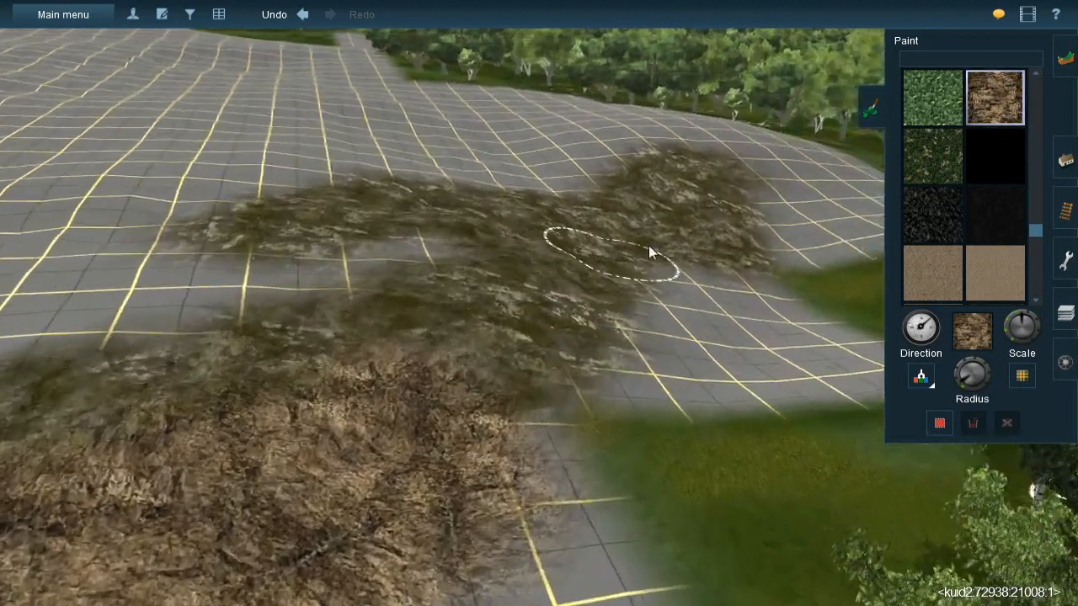
mouse_move(761, 193)
left_mouse_down()
mouse_move(701, 196)
mouse_move(721, 187)
mouse_move(735, 221)
mouse_move(785, 171)
mouse_move(699, 216)
mouse_move(733, 180)
mouse_move(760, 186)
mouse_move(695, 244)
left_mouse_up()
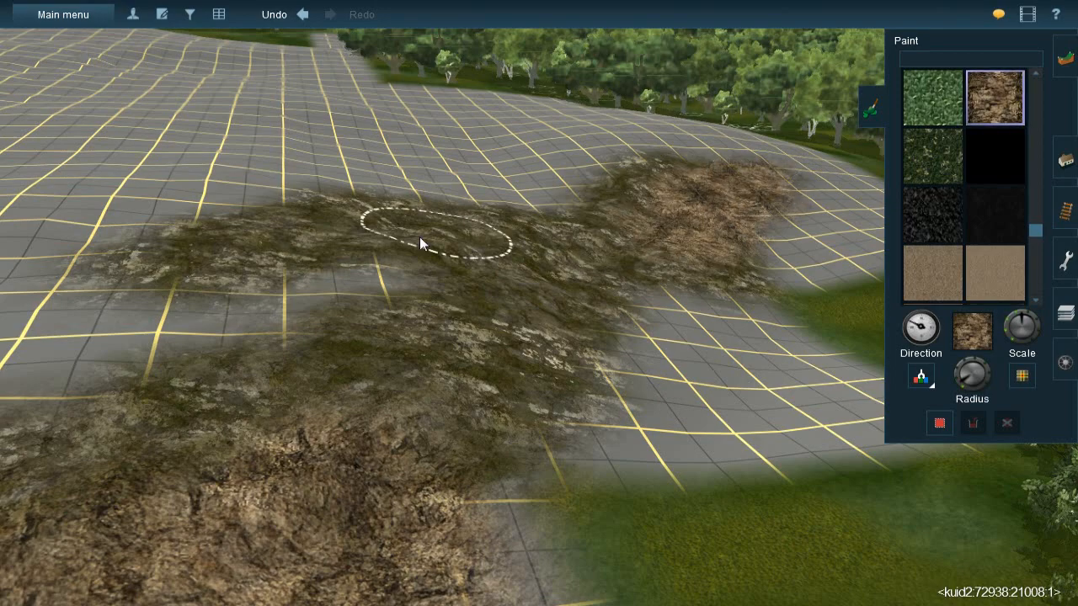
- Brush more of the brown ground texture over the rock cover between the existing brown patches
right_click(351, 236)
mouse_move(455, 183)
right_mouse_down()
mouse_move(618, 226)
mouse_move(539, 218)
mouse_move(550, 275)
mouse_move(580, 267)
right_mouse_up()
mouse_move(739, 225)
left_mouse_down()
mouse_move(725, 205)
mouse_move(640, 198)
left_mouse_up()
mouse_move(525, 209)
left_mouse_down()
mouse_move(396, 195)
mouse_move(436, 193)
mouse_move(298, 251)
mouse_move(224, 216)
mouse_move(484, 228)
left_mouse_up()
mouse_move(603, 224)
left_mouse_down()
mouse_move(554, 226)
mouse_move(644, 227)
mouse_move(503, 211)
mouse_move(400, 221)
mouse_move(352, 240)
mouse_move(365, 233)
left_mouse_up()
- Paint separate strips of the brown ground texture across the bare grid farther into the clearing
mouse_move(364, 233)
right_mouse_down()
mouse_move(506, 330)
mouse_move(443, 292)
mouse_move(467, 284)
mouse_move(605, 304)
mouse_move(553, 272)
mouse_move(555, 244)
mouse_move(604, 265)
mouse_move(635, 422)
mouse_move(514, 337)
mouse_move(595, 319)
mouse_move(459, 317)
mouse_move(419, 294)
mouse_move(509, 306)
mouse_move(478, 269)
mouse_move(580, 331)
mouse_move(696, 351)
right_mouse_up()
mouse_move(696, 358)
left_mouse_down()
mouse_move(567, 293)
mouse_move(632, 312)
mouse_move(598, 313)
left_mouse_up()
mouse_move(519, 244)
left_mouse_down()
mouse_move(513, 256)
mouse_move(554, 288)
mouse_move(557, 313)
mouse_move(697, 378)
left_mouse_up()
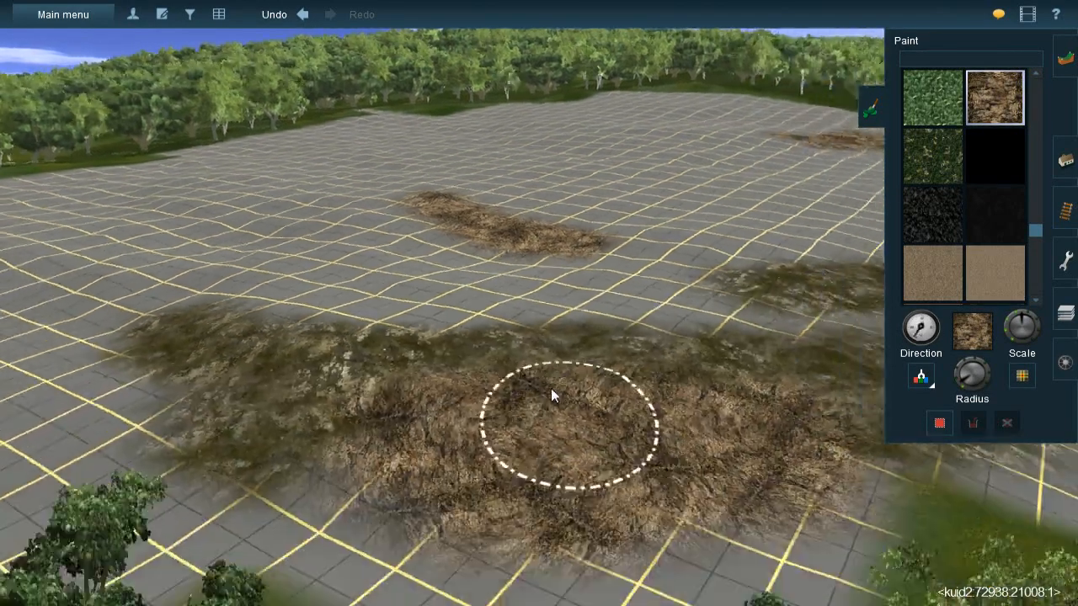
mouse_move(551, 388)
right_mouse_down()
mouse_move(522, 266)
mouse_move(540, 323)
mouse_move(538, 299)
mouse_move(621, 262)
mouse_move(594, 312)
mouse_move(527, 258)
mouse_move(528, 345)
mouse_move(540, 309)
mouse_move(503, 298)
mouse_move(577, 312)
mouse_move(526, 291)
right_mouse_up()
mouse_move(526, 291)
left_mouse_down()
mouse_move(468, 286)
mouse_move(596, 261)
mouse_move(433, 296)
mouse_move(464, 280)
mouse_move(492, 353)
mouse_move(469, 391)
mouse_move(453, 351)
mouse_move(582, 273)
mouse_move(517, 337)
left_mouse_up()
mouse_move(518, 337)
right_mouse_down()
mouse_move(553, 290)
mouse_move(559, 337)
mouse_move(494, 283)
mouse_move(479, 241)
mouse_move(552, 193)
mouse_move(526, 297)
mouse_move(508, 239)
mouse_move(497, 255)
mouse_move(566, 305)
mouse_move(467, 283)
mouse_move(413, 308)
mouse_move(524, 333)
right_mouse_up()
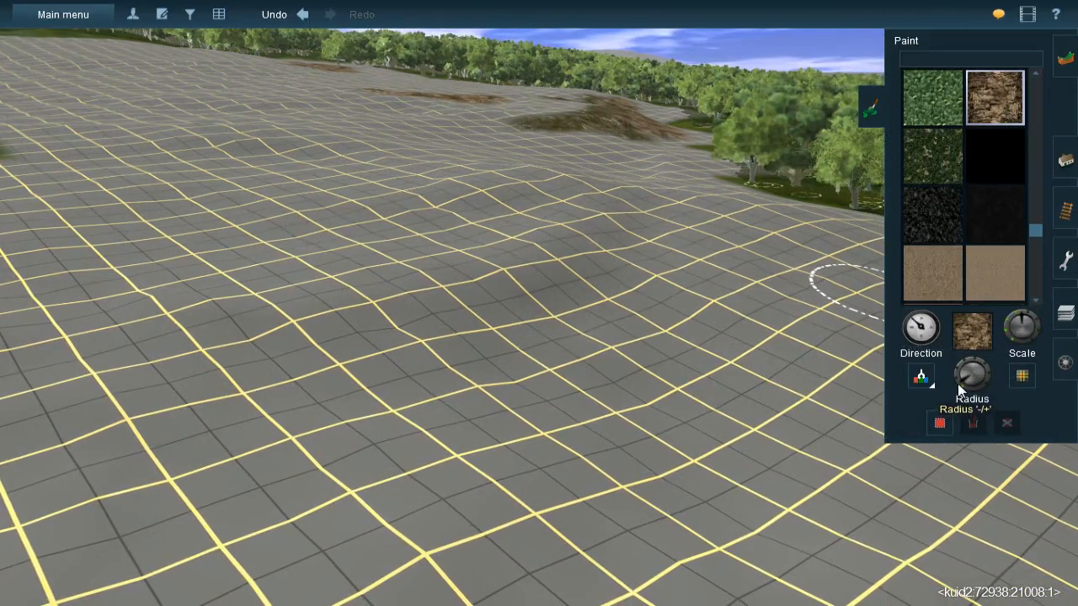
- Paint a brown ground patch on the bare hillocks of the clearing
mouse_move(597, 223)
left_mouse_down()
mouse_move(542, 278)
mouse_move(493, 295)
mouse_move(335, 315)
mouse_move(329, 327)
mouse_move(562, 286)
mouse_move(529, 308)
mouse_move(578, 294)
mouse_move(440, 345)
mouse_move(590, 277)
mouse_move(617, 299)
mouse_move(498, 250)
left_mouse_up()
scroll(506, 247, "up", 3)
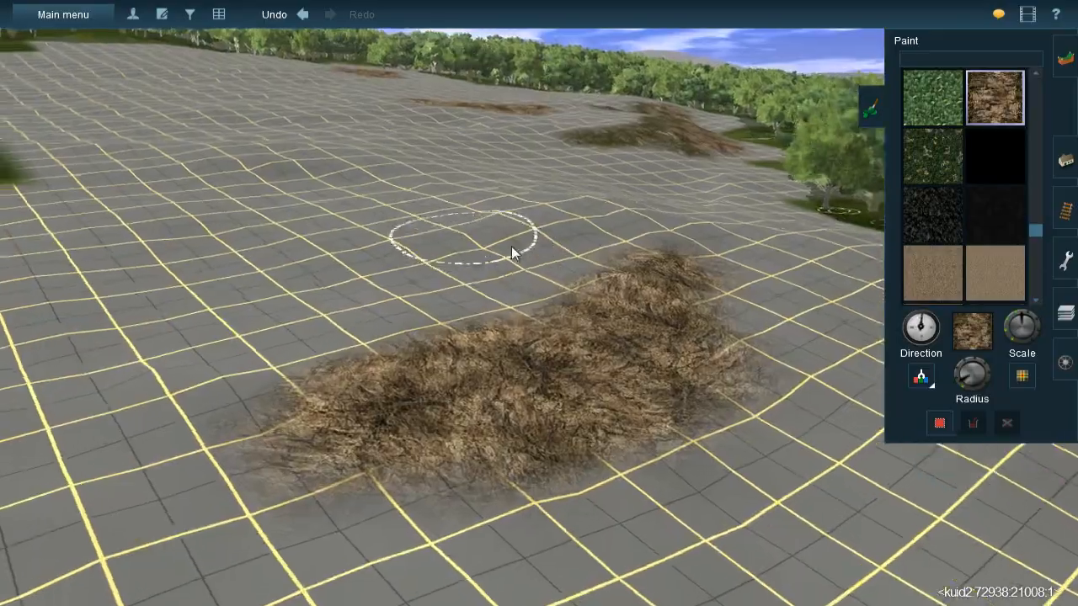
mouse_move(511, 246)
right_mouse_down()
mouse_move(603, 237)
mouse_move(592, 295)
mouse_move(536, 302)
mouse_move(575, 281)
mouse_move(630, 314)
mouse_move(587, 310)
mouse_move(572, 288)
mouse_move(585, 276)
right_mouse_up()
key("Down")
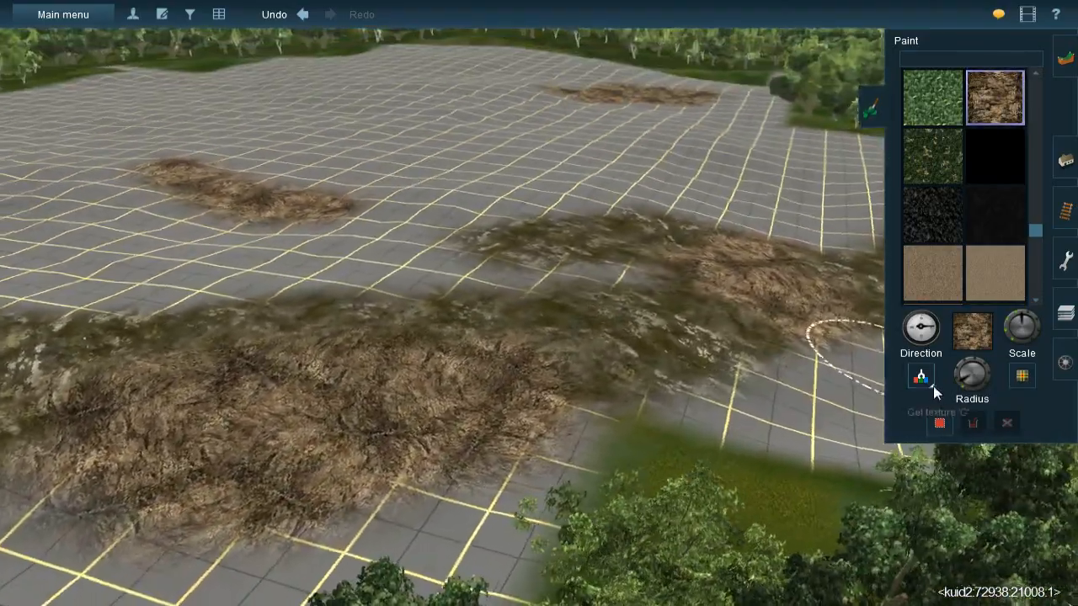
- Resample the rock-cover texture and paint it around the brown patches and strips on the clearing
left_click(931, 385)
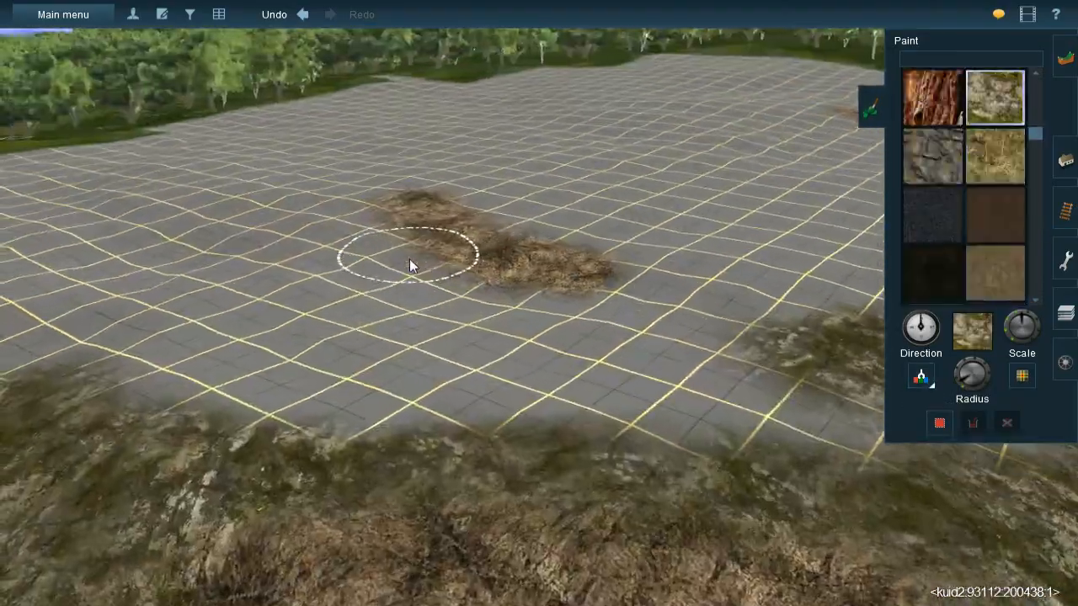
mouse_move(410, 259)
right_mouse_down()
mouse_move(311, 254)
mouse_move(568, 306)
mouse_move(499, 267)
mouse_move(507, 315)
mouse_move(550, 323)
mouse_move(611, 279)
mouse_move(612, 263)
right_mouse_up()
mouse_move(612, 258)
left_mouse_down()
mouse_move(621, 236)
mouse_move(650, 241)
mouse_move(480, 284)
mouse_move(516, 288)
mouse_move(375, 317)
mouse_move(564, 287)
mouse_move(296, 317)
mouse_move(188, 337)
mouse_move(177, 350)
mouse_move(145, 315)
mouse_move(288, 294)
mouse_move(425, 295)
mouse_move(317, 298)
mouse_move(459, 311)
mouse_move(327, 300)
mouse_move(462, 299)
mouse_move(427, 282)
left_mouse_up()
key("Left")
mouse_move(697, 410)
right_mouse_down()
mouse_move(666, 348)
mouse_move(618, 348)
mouse_move(475, 290)
mouse_move(525, 313)
right_mouse_up()
key("[")
mouse_move(487, 328)
left_mouse_down()
mouse_move(347, 264)
mouse_move(469, 312)
mouse_move(669, 362)
mouse_move(619, 355)
mouse_move(364, 265)
mouse_move(395, 257)
mouse_move(301, 266)
mouse_move(292, 248)
mouse_move(343, 255)
mouse_move(290, 252)
left_mouse_up()
mouse_move(595, 355)
right_mouse_down()
mouse_move(612, 346)
mouse_move(602, 321)
mouse_move(572, 316)
mouse_move(544, 292)
mouse_move(527, 318)
mouse_move(546, 316)
right_mouse_up()
mouse_move(592, 281)
left_mouse_down()
mouse_move(471, 330)
mouse_move(509, 328)
mouse_move(306, 352)
mouse_move(394, 345)
mouse_move(361, 345)
mouse_move(534, 270)
mouse_move(678, 286)
mouse_move(665, 302)
mouse_move(518, 295)
mouse_move(595, 304)
left_mouse_up()
- Paint rock cover onto the bare grid beside the grassy strip at the clearing's edge
key("Right")
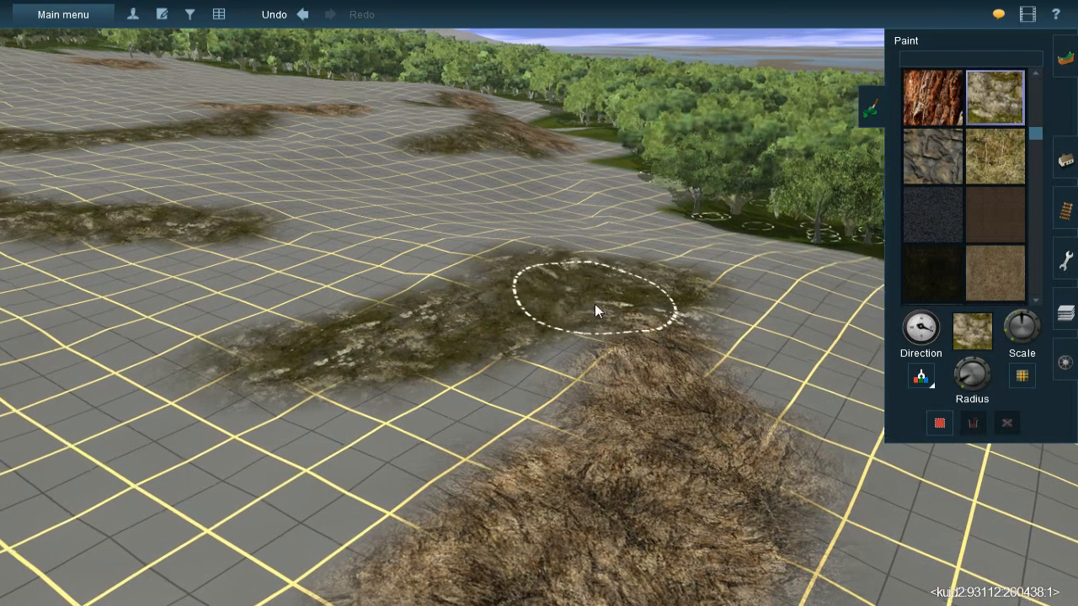
key("Down")
key("Up")
key("Right")
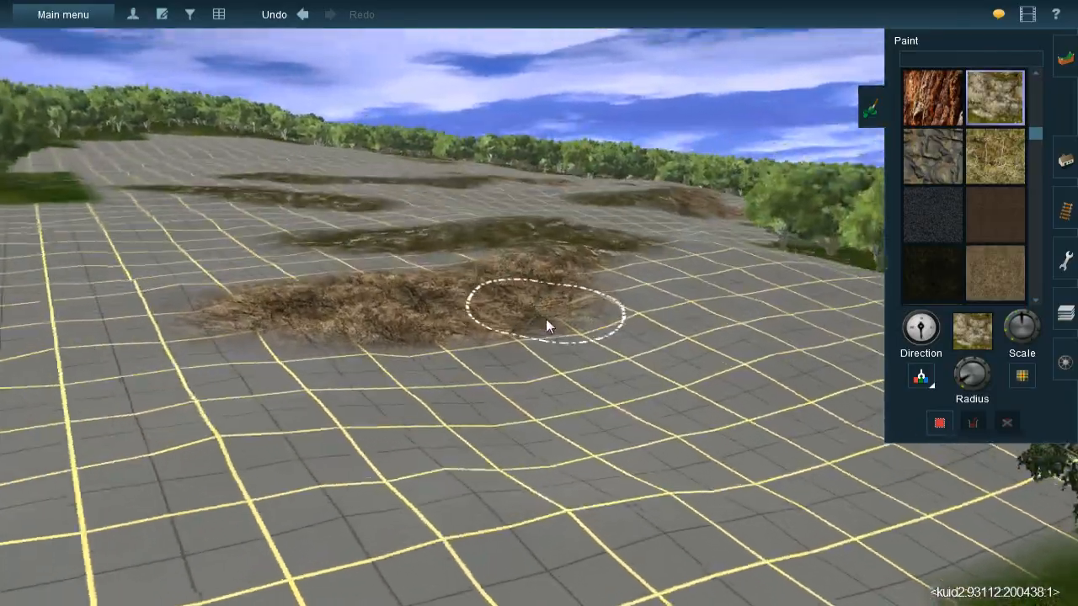
key("Left")
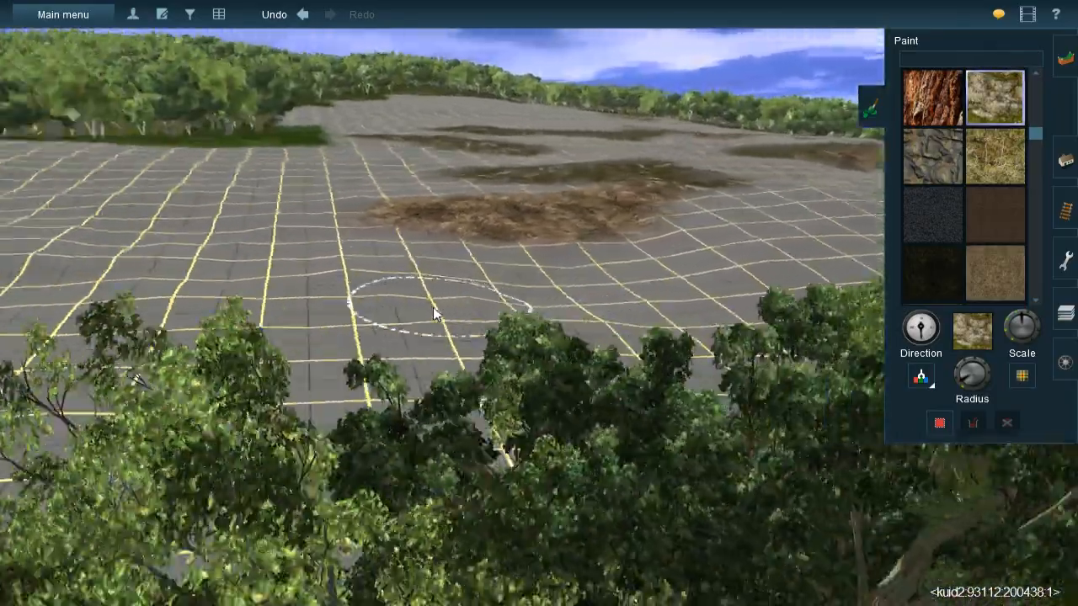
key("Up")
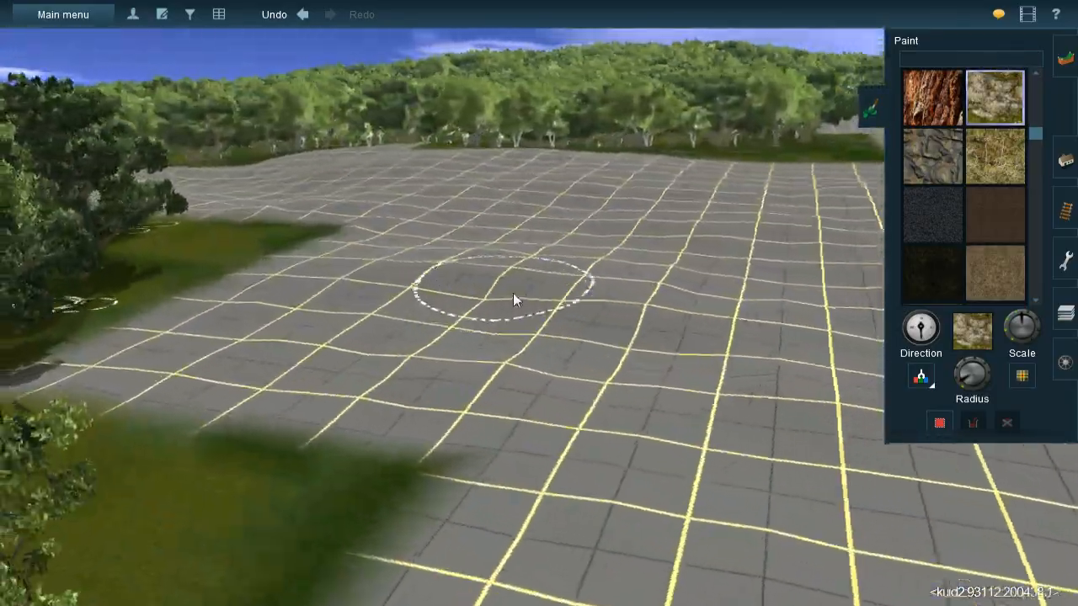
key("Left")
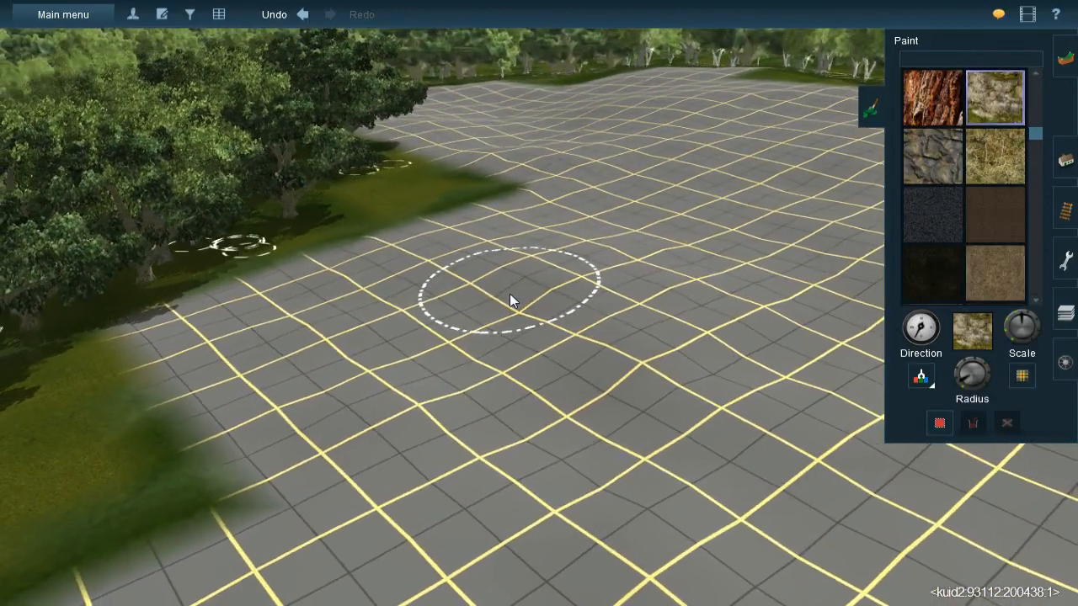
mouse_move(472, 279)
left_mouse_down()
mouse_move(400, 260)
mouse_move(480, 274)
mouse_move(571, 337)
left_mouse_up()
mouse_move(604, 384)
left_mouse_down()
mouse_move(683, 421)
mouse_move(604, 395)
mouse_move(520, 325)
mouse_move(807, 468)
mouse_move(703, 446)
mouse_move(752, 439)
left_mouse_up()
- Extend the rock cover with overlapping strokes across the neighbouring bare grid
key("Left")
mouse_move(516, 208)
right_mouse_down()
mouse_move(516, 268)
mouse_move(466, 260)
mouse_move(449, 293)
mouse_move(537, 316)
mouse_move(560, 280)
mouse_move(660, 218)
mouse_move(590, 251)
mouse_move(588, 195)
mouse_move(568, 205)
mouse_move(563, 279)
right_mouse_up()
left_click_drag(562, 278, 583, 284)
mouse_move(583, 284)
right_mouse_down()
mouse_move(625, 249)
mouse_move(576, 266)
mouse_move(627, 261)
mouse_move(572, 233)
mouse_move(531, 259)
mouse_move(565, 270)
mouse_move(547, 305)
right_mouse_up()
mouse_move(547, 312)
left_mouse_down()
mouse_move(512, 318)
mouse_move(304, 270)
mouse_move(231, 272)
mouse_move(457, 287)
mouse_move(470, 289)
mouse_move(462, 310)
mouse_move(524, 275)
mouse_move(513, 264)
mouse_move(564, 229)
mouse_move(495, 252)
mouse_move(315, 261)
mouse_move(548, 270)
left_mouse_up()
mouse_move(548, 271)
right_mouse_down()
mouse_move(591, 266)
mouse_move(552, 324)
mouse_move(605, 298)
mouse_move(477, 298)
mouse_move(510, 340)
mouse_move(529, 320)
mouse_move(646, 416)
mouse_move(577, 322)
mouse_move(481, 358)
mouse_move(487, 335)
right_mouse_up()
- Surround the brown patches with rock cover and run a rock-cover strip out across the bare grid
key("[")
left_click_drag(463, 326, 549, 327)
mouse_move(635, 309)
left_mouse_down()
mouse_move(645, 303)
mouse_move(616, 311)
mouse_move(671, 294)
mouse_move(594, 322)
left_mouse_up()
key("[")
mouse_move(535, 362)
right_mouse_down()
mouse_move(530, 375)
mouse_move(585, 414)
mouse_move(611, 408)
mouse_move(586, 315)
mouse_move(546, 271)
mouse_move(480, 296)
mouse_move(563, 306)
mouse_move(454, 327)
right_mouse_up()
mouse_move(368, 356)
left_mouse_down()
mouse_move(365, 338)
mouse_move(263, 358)
mouse_move(537, 308)
mouse_move(534, 292)
mouse_move(601, 260)
mouse_move(491, 303)
mouse_move(606, 262)
mouse_move(628, 239)
mouse_move(505, 284)
mouse_move(268, 335)
left_mouse_up()
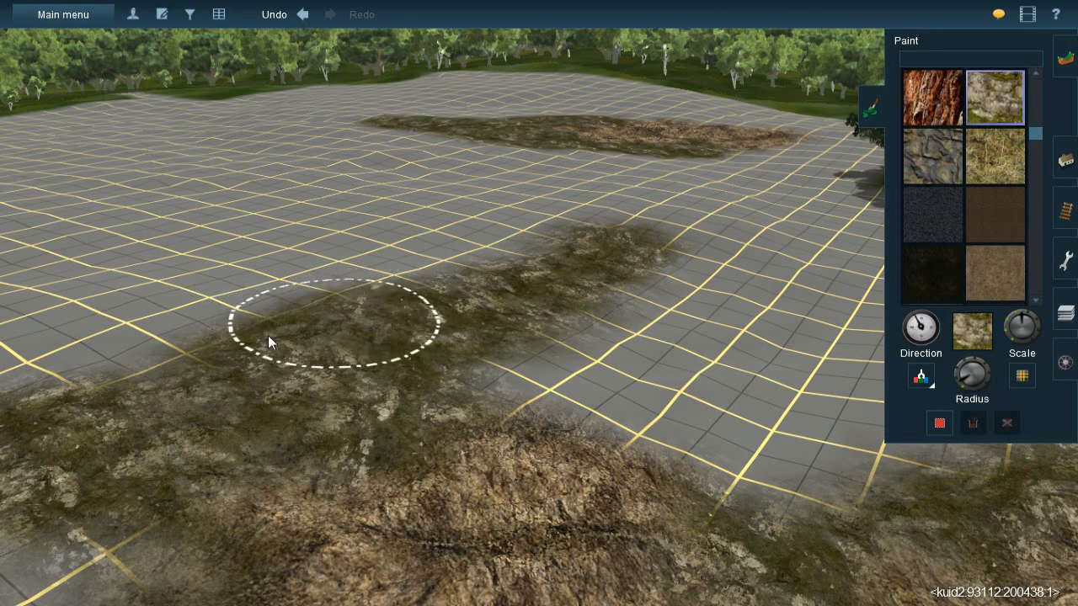
key("Left")
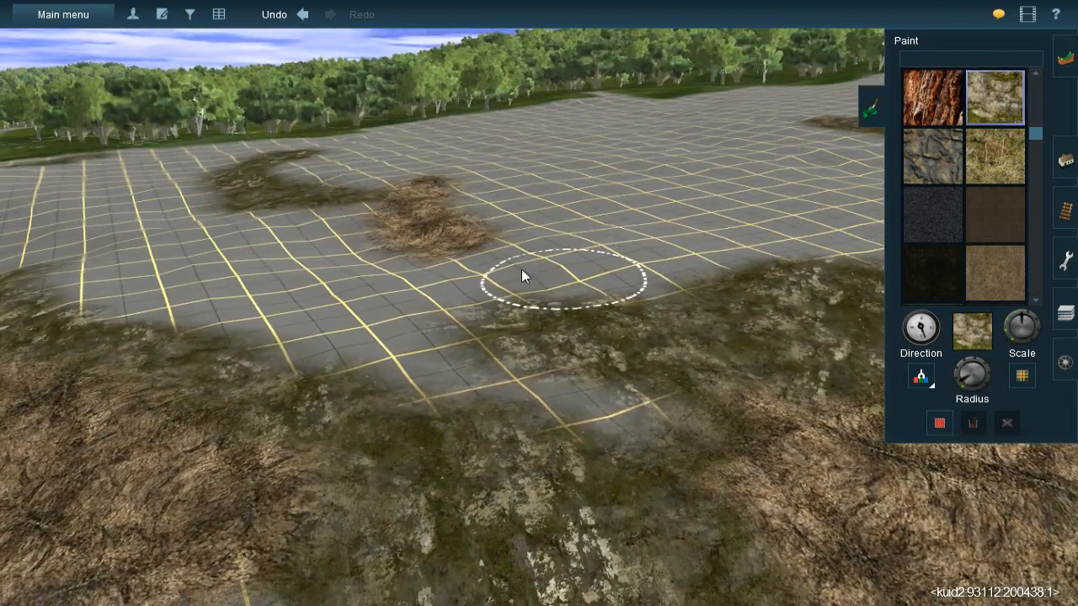
mouse_move(539, 276)
left_mouse_down()
mouse_move(694, 280)
mouse_move(610, 286)
mouse_move(515, 272)
mouse_move(551, 294)
mouse_move(515, 343)
mouse_move(518, 278)
mouse_move(574, 324)
mouse_move(585, 305)
mouse_move(572, 298)
mouse_move(577, 306)
mouse_move(603, 268)
mouse_move(530, 270)
mouse_move(634, 326)
mouse_move(587, 290)
mouse_move(482, 282)
mouse_move(613, 275)
mouse_move(643, 297)
mouse_move(426, 306)
mouse_move(411, 289)
mouse_move(364, 341)
left_mouse_up()
- Go back over the painted clearing to the dressed terrain and sample the orange-brown earth texture
key("Right")
key("Right")
key("Right")
key("Right")
right_click(425, 406)
key("Right")
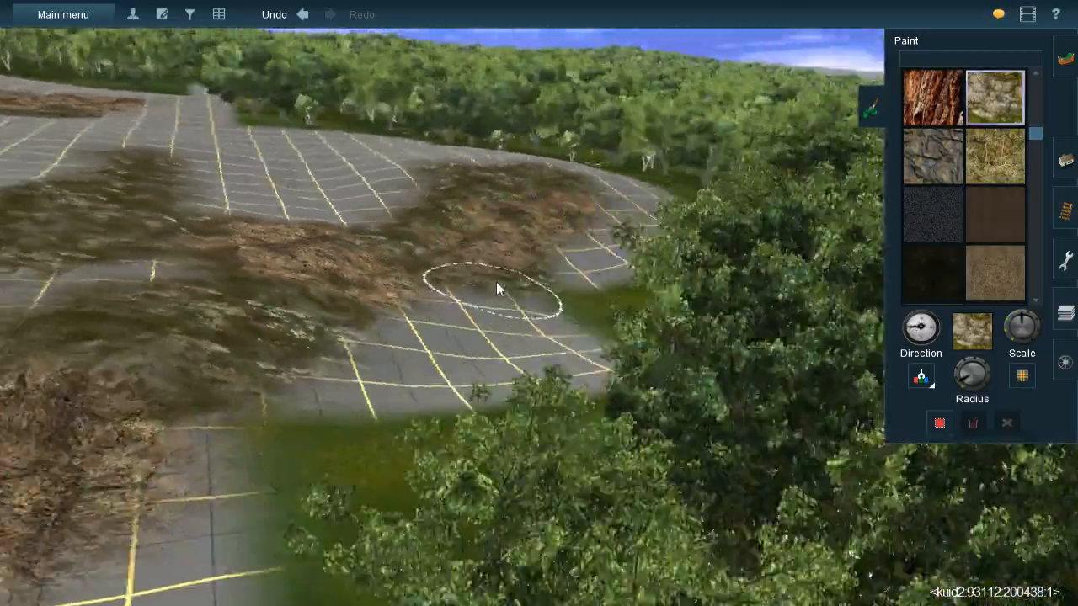
key("Up")
key("Down")
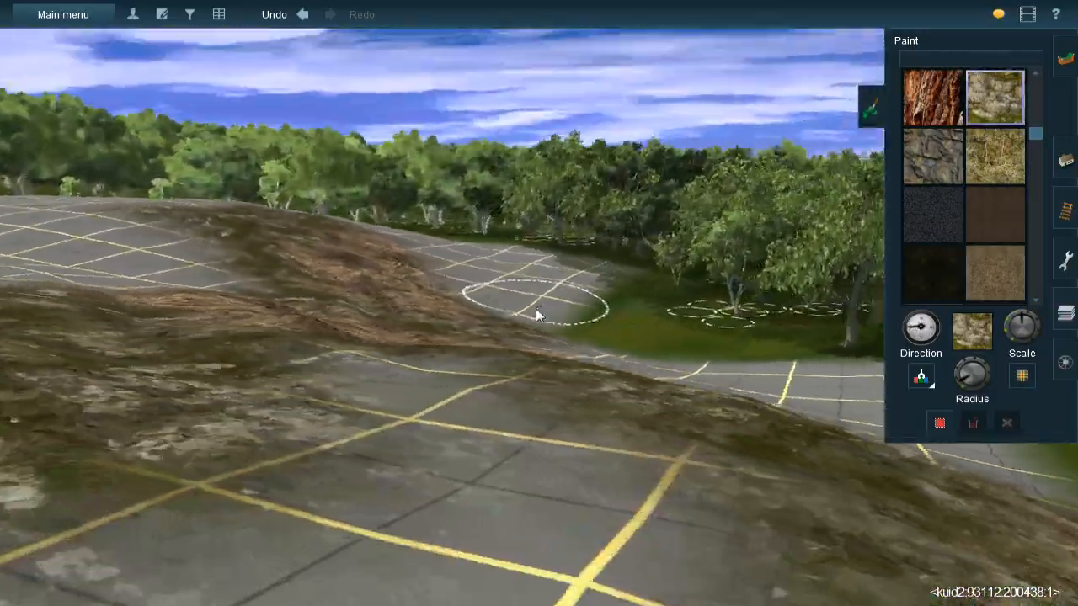
key("Up")
key("Right")
key("Up")
right_click(624, 271)
right_click(761, 245)
right_click(724, 231)
right_click(619, 203)
left_click(516, 211)
- Adjust the brush radius and paint orange-brown earth on the bare grid between the brown patch and the forest edge
right_click(413, 318)
right_click(125, 410)
scroll(400, 332, "up", 3)
key("Left")
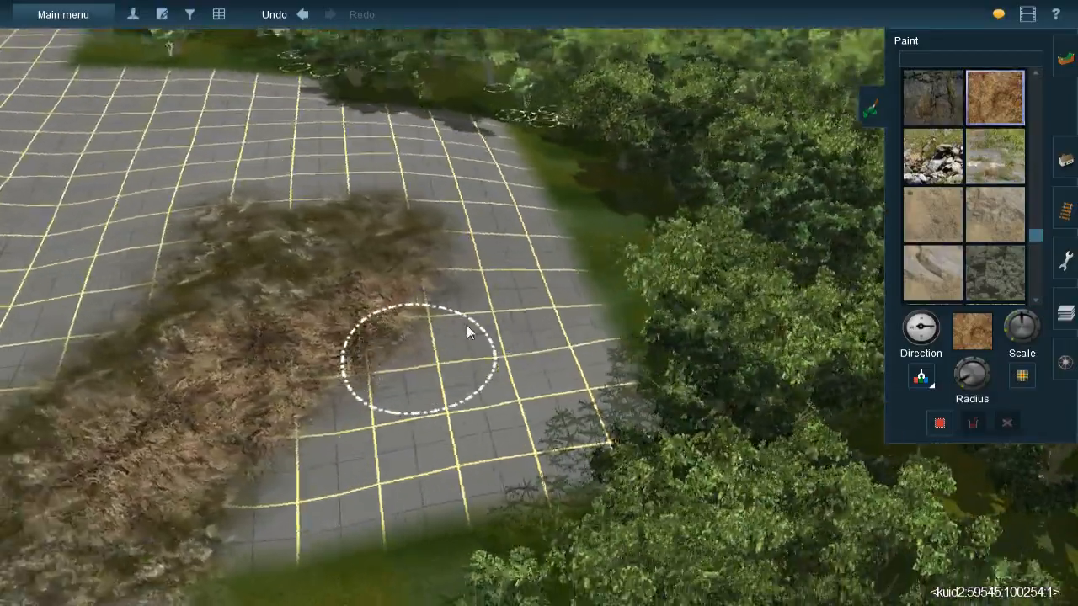
key("Down")
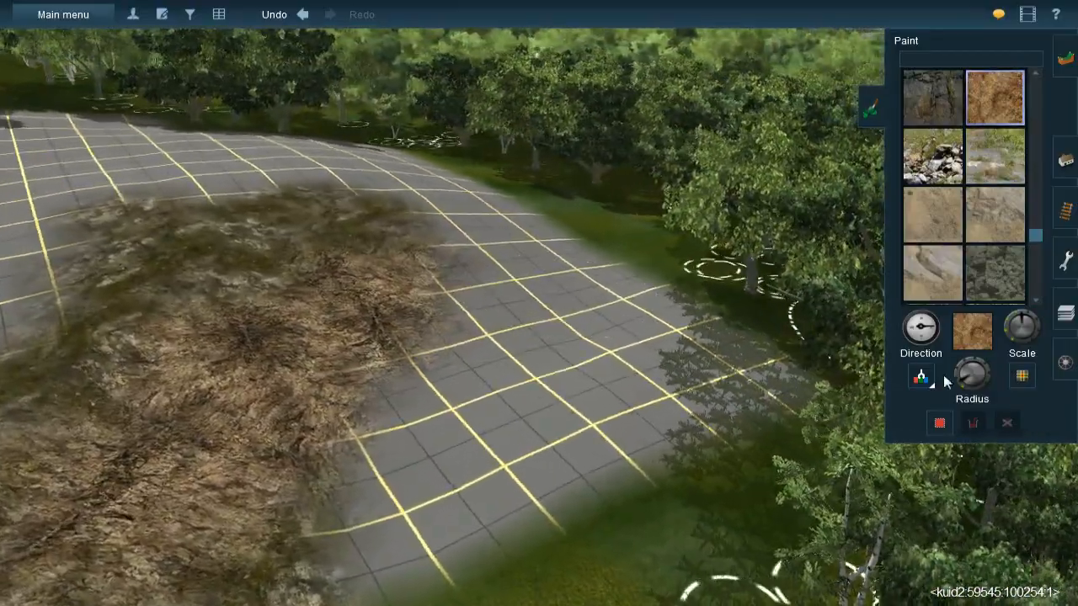
left_click_drag(964, 374, 958, 377)
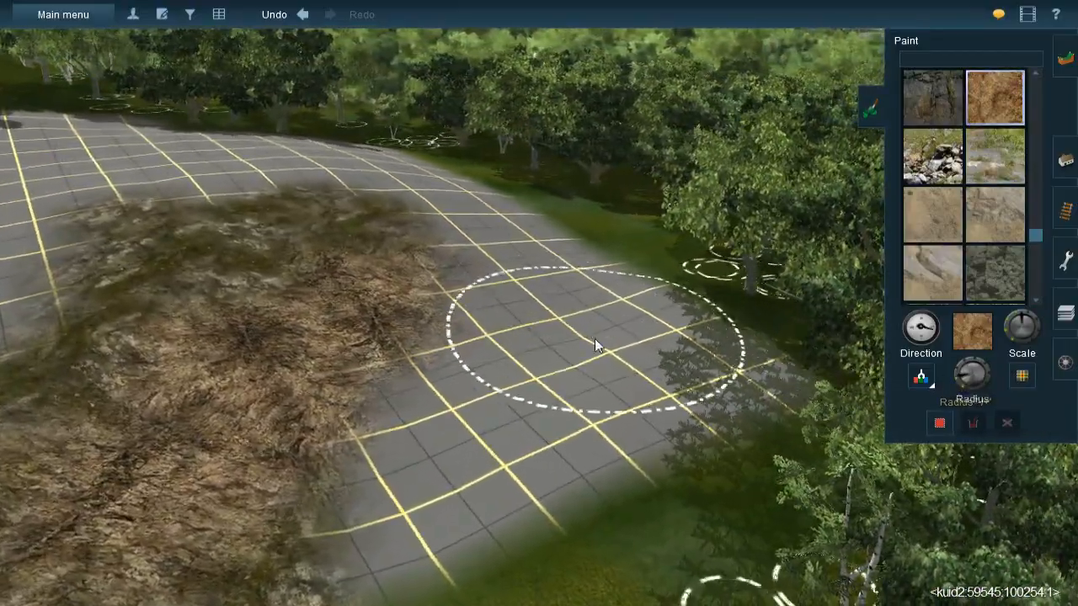
left_click_drag(551, 293, 581, 302)
left_click_drag(960, 377, 961, 385)
mouse_move(493, 400)
left_mouse_down()
mouse_move(582, 351)
mouse_move(581, 403)
mouse_move(615, 312)
mouse_move(548, 247)
left_mouse_up()
- Sample the dark green grass texture under the trees and paint it over the bare grid along the forest edge
left_click(921, 378)
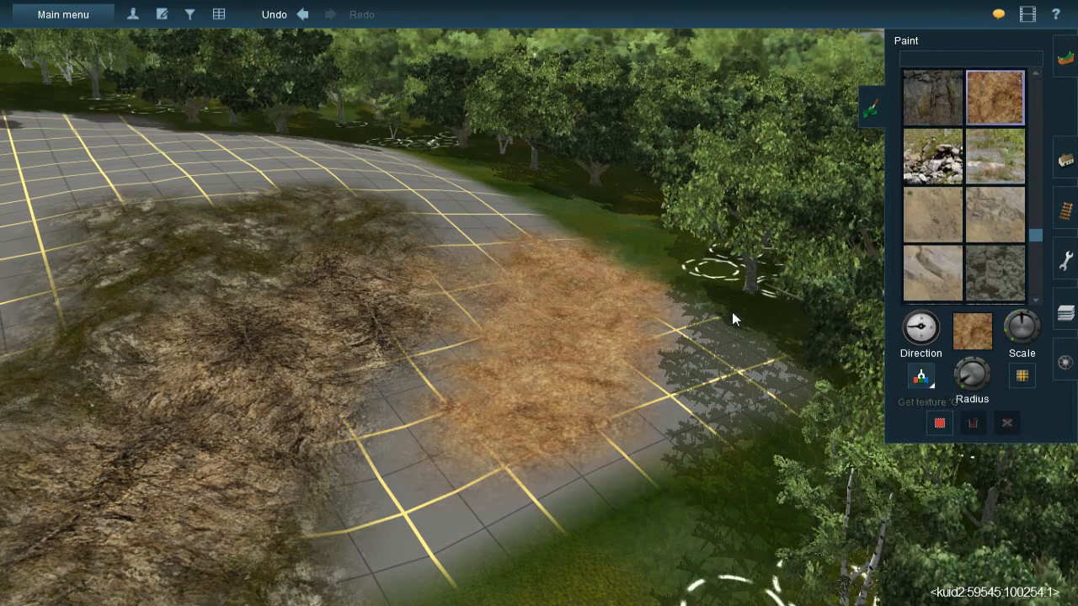
left_click(751, 337)
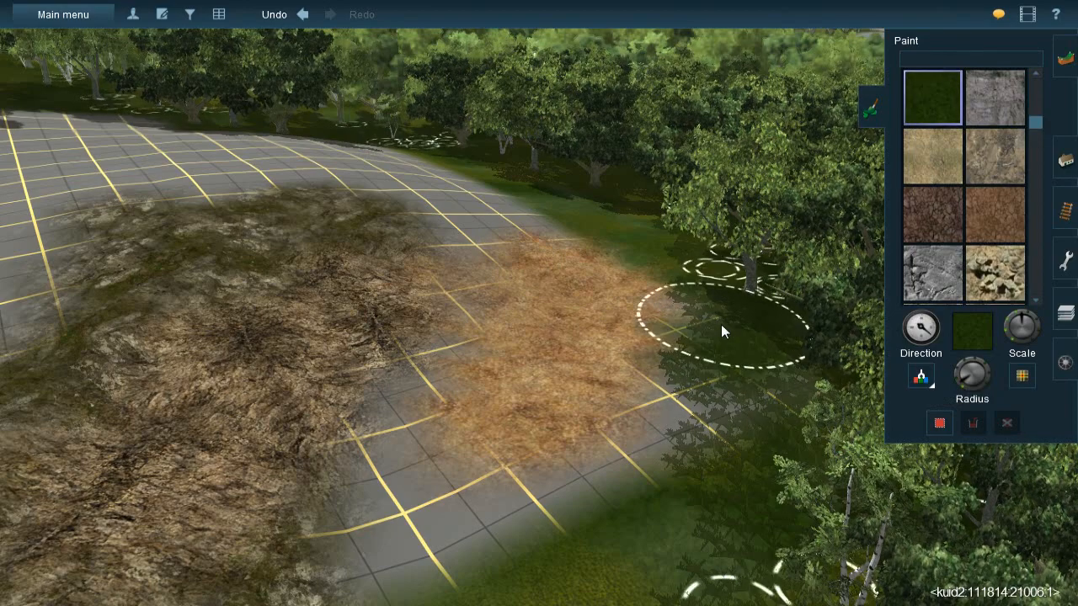
mouse_move(732, 411)
left_mouse_down()
mouse_move(715, 423)
mouse_move(707, 463)
mouse_move(717, 449)
mouse_move(695, 455)
left_mouse_up()
- Resample the orange-brown earth texture and extend the earth patch to the dark grass at the forest edge
right_click(528, 372)
key("Left")
right_click(537, 239)
scroll(547, 296, "down", 3)
key("Left")
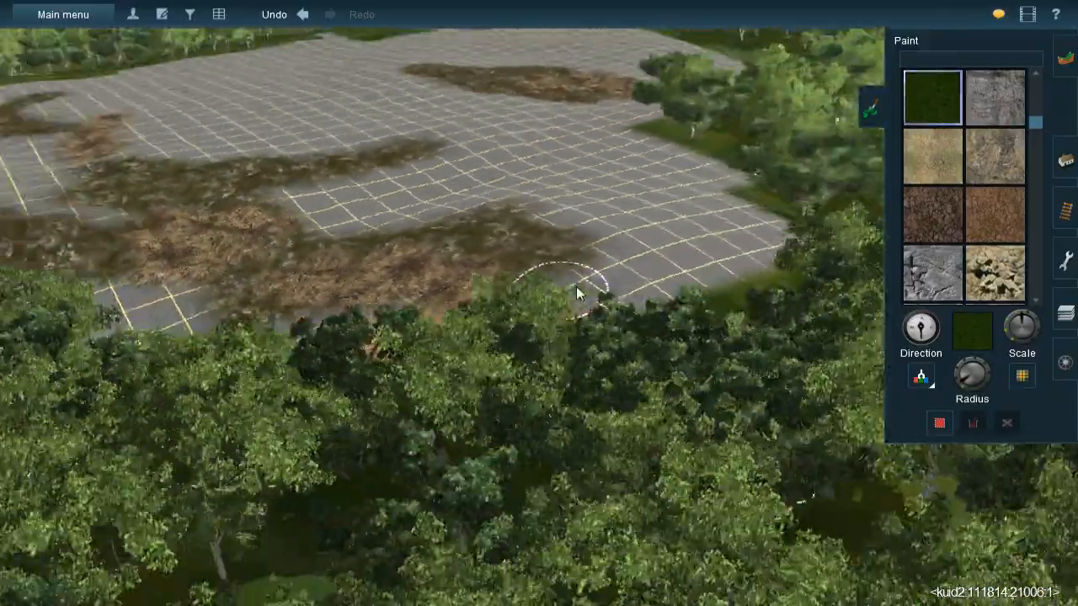
key("Up")
key("Left")
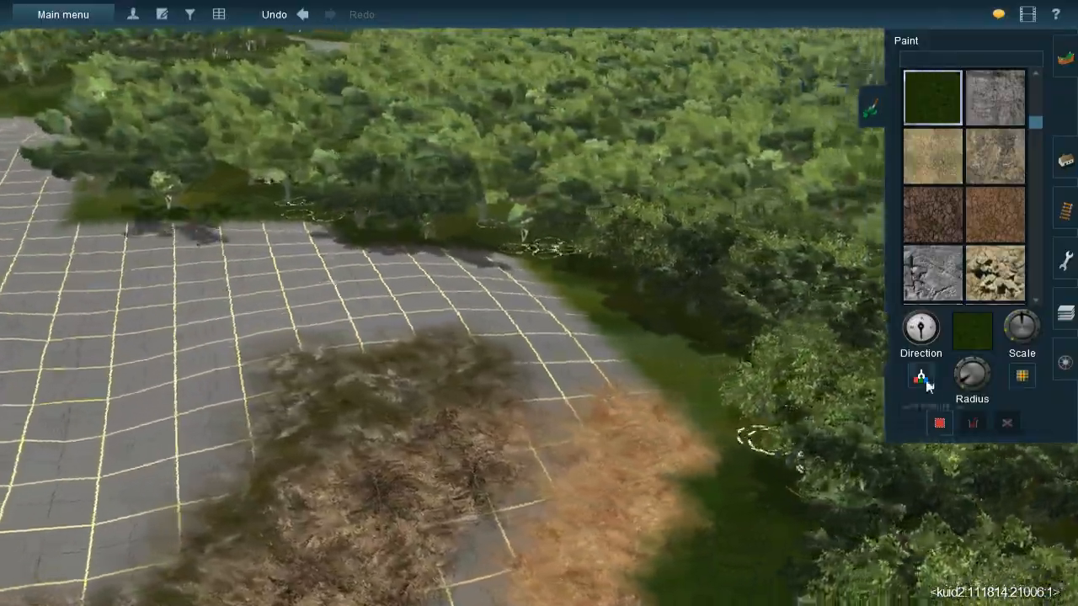
key("Down")
right_click(495, 415)
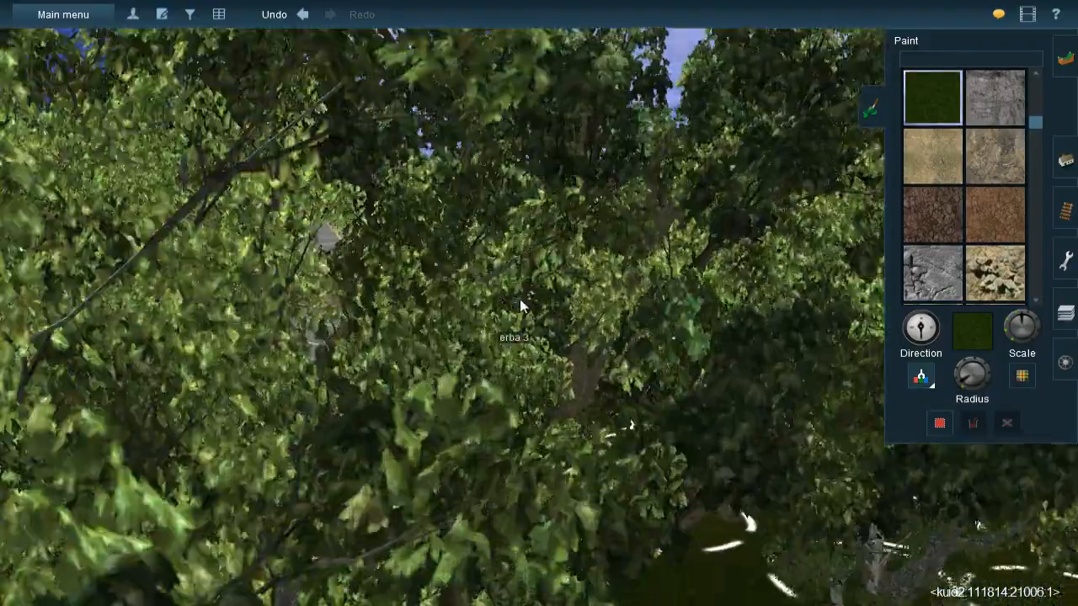
right_click(559, 256)
left_click(654, 356)
key("Left")
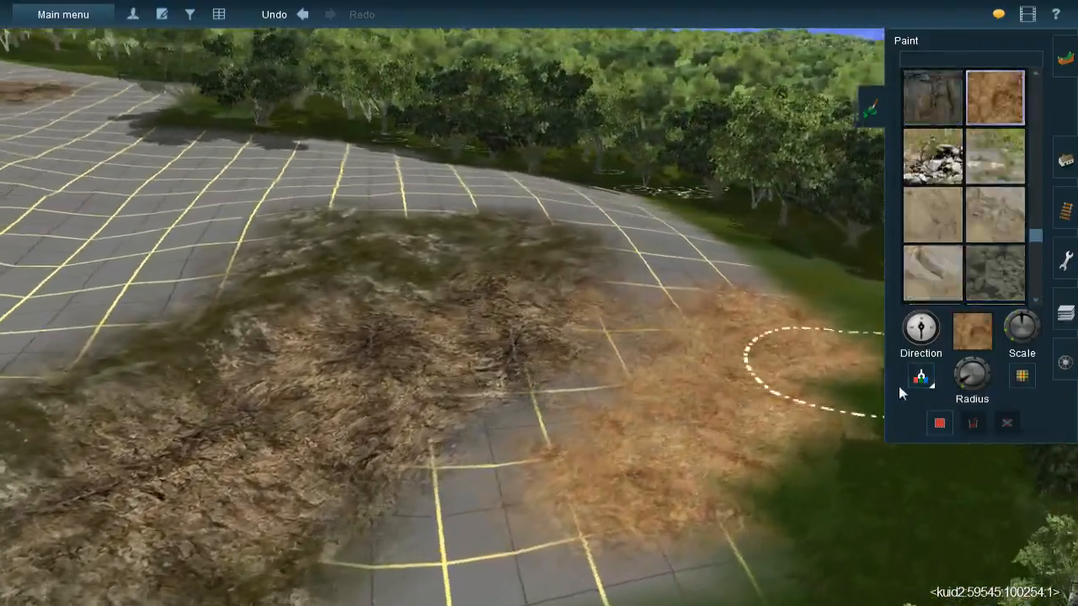
- Sample the rock cover again and paint it over the bare gap between the brown patch and the orange earth
left_click_drag(962, 387, 957, 387)
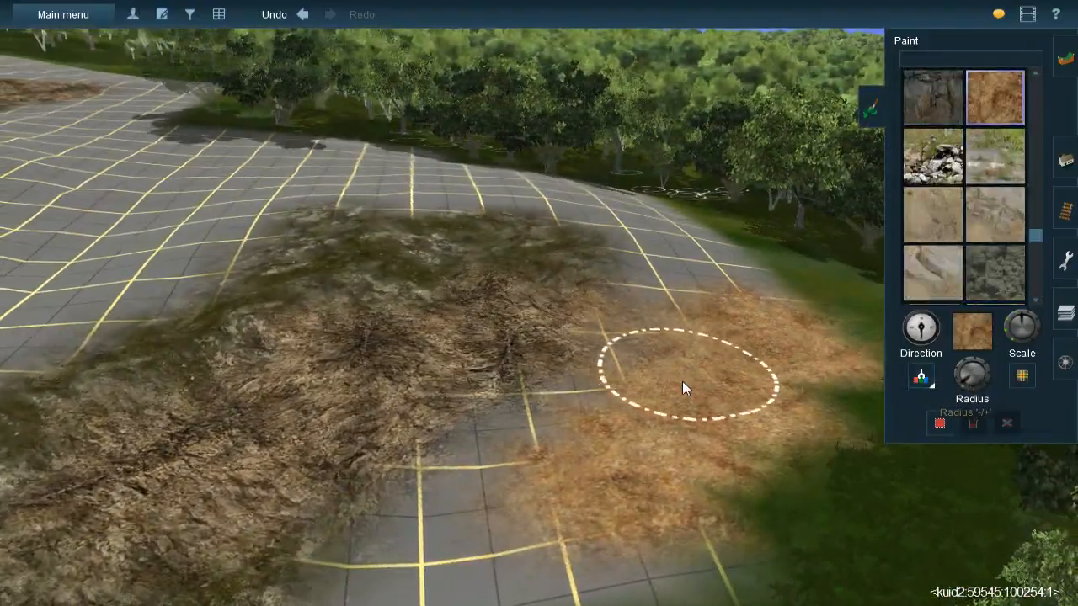
key("Left")
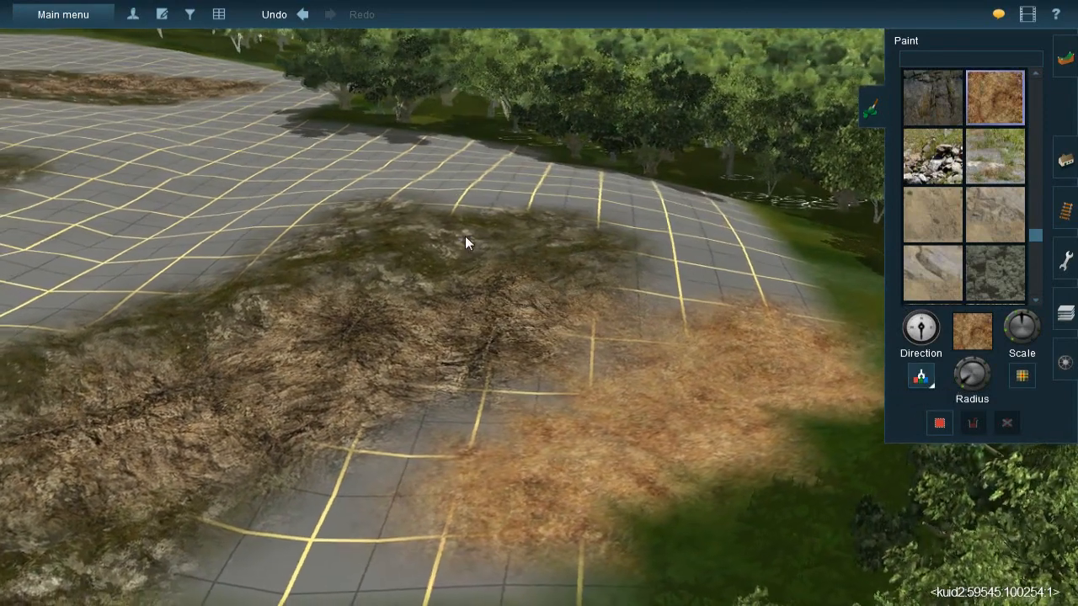
left_click(507, 264)
mouse_move(655, 319)
left_mouse_down()
mouse_move(679, 271)
mouse_move(611, 347)
mouse_move(488, 420)
mouse_move(469, 412)
mouse_move(393, 443)
mouse_move(478, 391)
left_mouse_up()
- Sample the dark brown leaf-litter texture and paint it over the bare gap between the orange earth, rock and grass
key("Down")
key("Left")
key("Up")
key("Left")
scroll(551, 305, "up", 2)
mouse_move(551, 306)
left_mouse_down()
mouse_move(539, 308)
mouse_move(547, 293)
mouse_move(545, 316)
left_mouse_up()
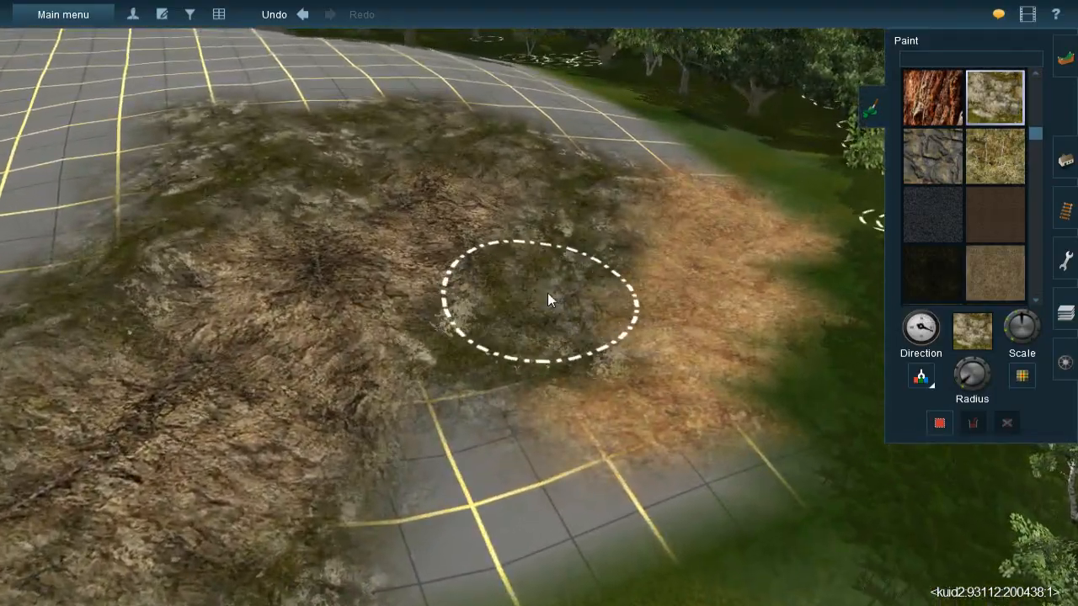
mouse_move(585, 362)
right_mouse_down()
mouse_move(592, 381)
mouse_move(603, 284)
mouse_move(650, 275)
mouse_move(808, 328)
right_mouse_up()
scroll(598, 328, "down", 3)
mouse_move(741, 254)
right_mouse_down()
mouse_move(627, 193)
mouse_move(578, 247)
mouse_move(587, 236)
mouse_move(451, 331)
mouse_move(194, 305)
mouse_move(281, 262)
mouse_move(265, 298)
mouse_move(274, 320)
mouse_move(521, 304)
mouse_move(597, 276)
mouse_move(594, 292)
mouse_move(536, 306)
right_mouse_up()
scroll(589, 282, "up", 5)
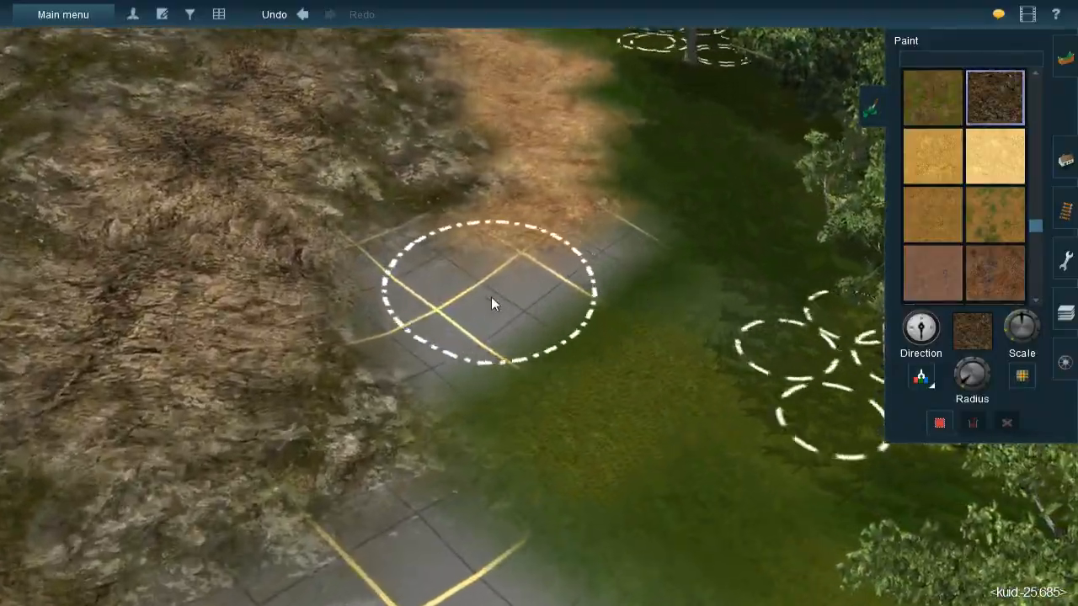
mouse_move(433, 289)
left_mouse_down()
mouse_move(413, 264)
mouse_move(507, 342)
mouse_move(631, 262)
mouse_move(508, 337)
left_mouse_up()
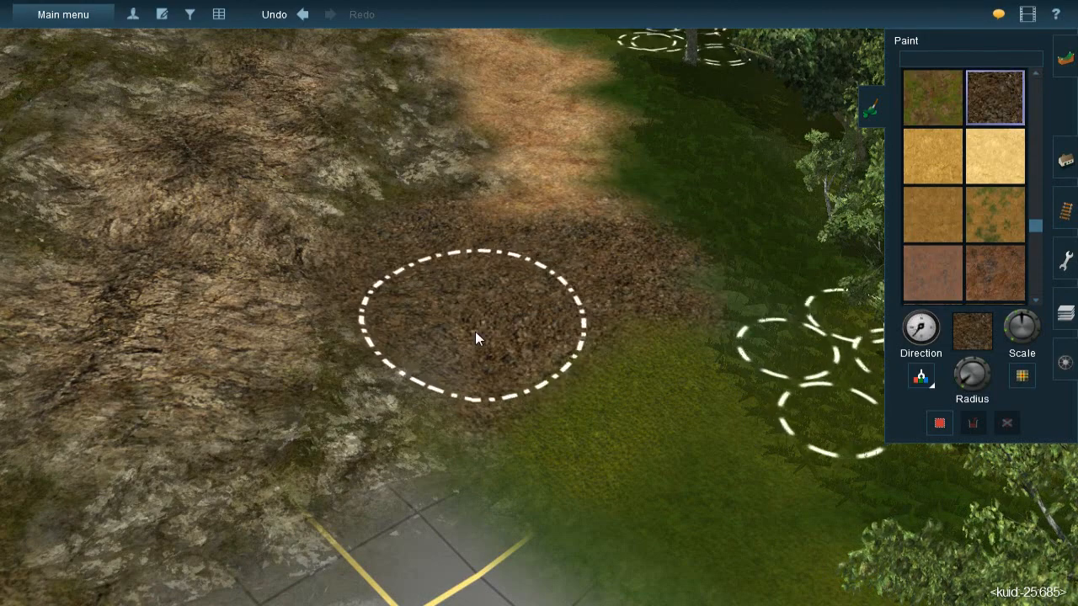
- Extend the leaf litter from the orange earth down over the grass and bare grid beside the trees
mouse_move(565, 370)
right_mouse_down()
mouse_move(532, 372)
mouse_move(586, 309)
right_mouse_up()
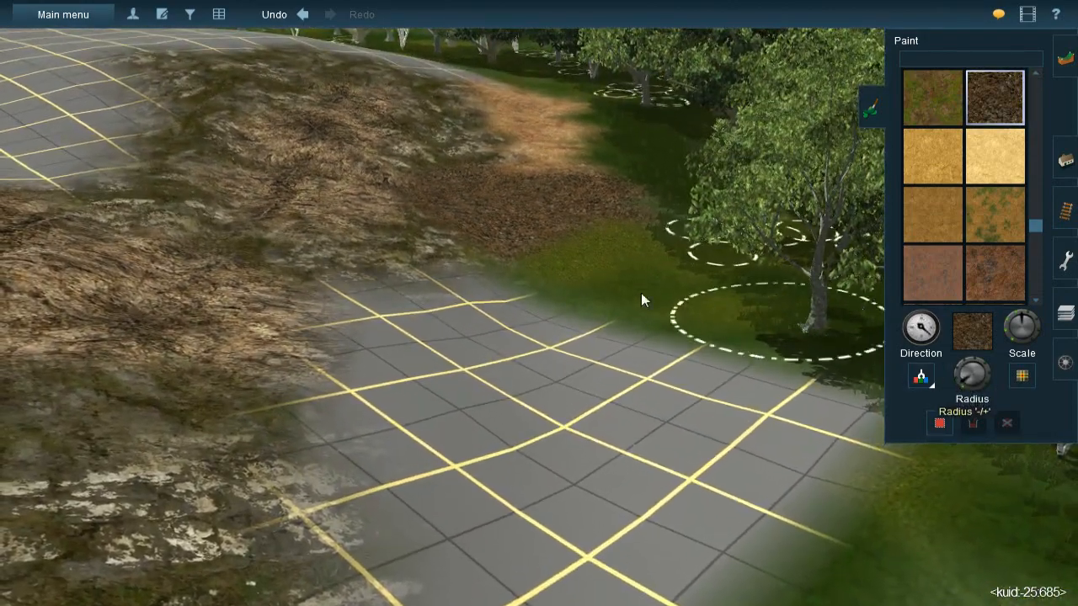
right_click_drag(576, 253, 587, 238)
mouse_move(604, 250)
left_mouse_down()
mouse_move(596, 222)
mouse_move(584, 227)
mouse_move(661, 328)
mouse_move(650, 308)
mouse_move(658, 384)
mouse_move(689, 449)
mouse_move(731, 485)
mouse_move(770, 493)
mouse_move(694, 368)
mouse_move(764, 479)
mouse_move(778, 459)
mouse_move(628, 371)
mouse_move(571, 275)
mouse_move(594, 486)
mouse_move(577, 369)
mouse_move(617, 499)
left_mouse_up()
right_click(645, 532)
- Fill the remaining bare grid between the rock cover and the forest edge with leaf litter
mouse_move(520, 190)
left_mouse_down()
mouse_move(599, 274)
mouse_move(575, 231)
mouse_move(558, 221)
mouse_move(642, 329)
mouse_move(649, 416)
mouse_move(676, 449)
mouse_move(536, 345)
mouse_move(527, 289)
mouse_move(493, 238)
mouse_move(491, 280)
mouse_move(532, 389)
mouse_move(622, 498)
mouse_move(582, 459)
left_mouse_up()
mouse_move(583, 459)
right_mouse_down()
mouse_move(485, 315)
mouse_move(494, 259)
mouse_move(484, 303)
mouse_move(496, 314)
mouse_move(563, 311)
mouse_move(555, 294)
right_mouse_up()
mouse_move(555, 294)
left_mouse_down()
mouse_move(504, 304)
mouse_move(470, 279)
mouse_move(509, 287)
mouse_move(426, 307)
mouse_move(434, 411)
mouse_move(425, 362)
mouse_move(415, 473)
mouse_move(402, 466)
mouse_move(400, 454)
mouse_move(473, 451)
left_mouse_up()
right_click(474, 451)
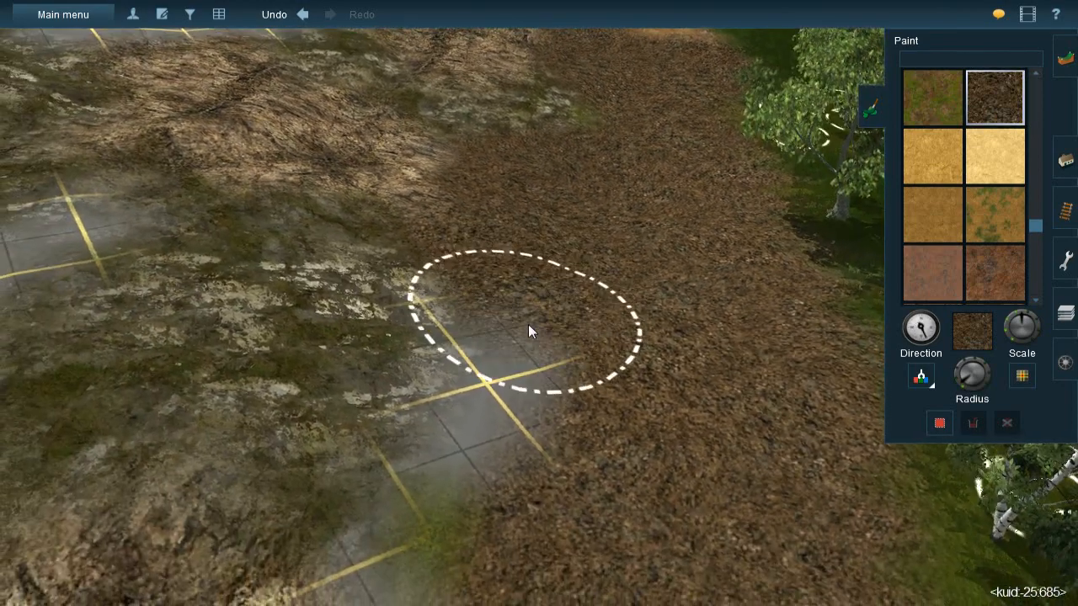
mouse_move(528, 324)
left_mouse_down()
mouse_move(511, 307)
mouse_move(550, 402)
mouse_move(534, 464)
mouse_move(507, 487)
mouse_move(532, 334)
left_mouse_up()
key("Up")
key("Right")
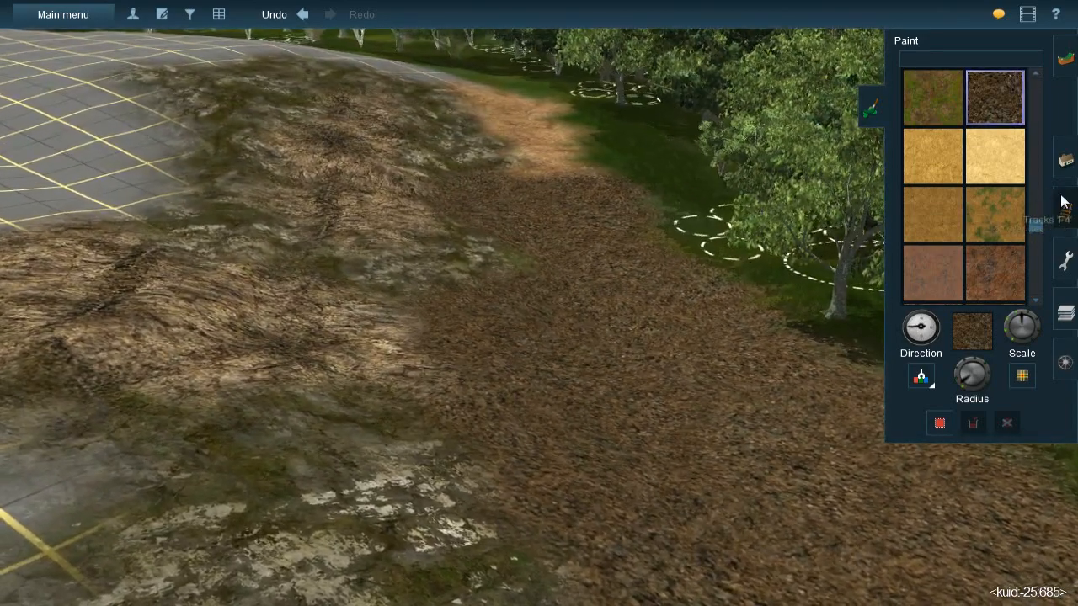
- Sample the JVC(T)Grass spline#1m from the scene and lay strips of it over the leaf litter just below the orange earth
left_click(1062, 203)
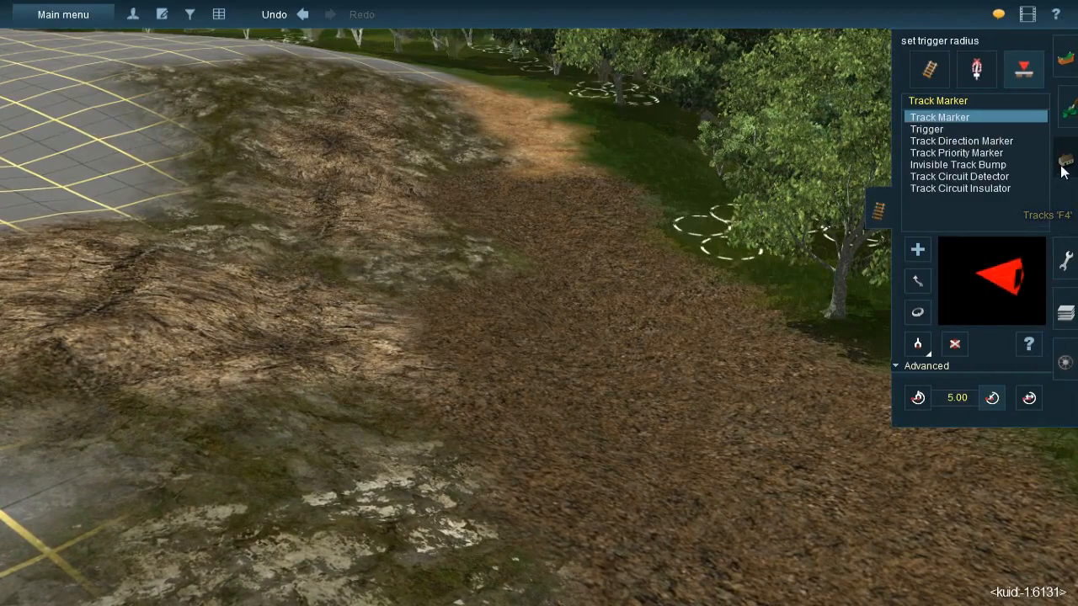
left_click(1063, 164)
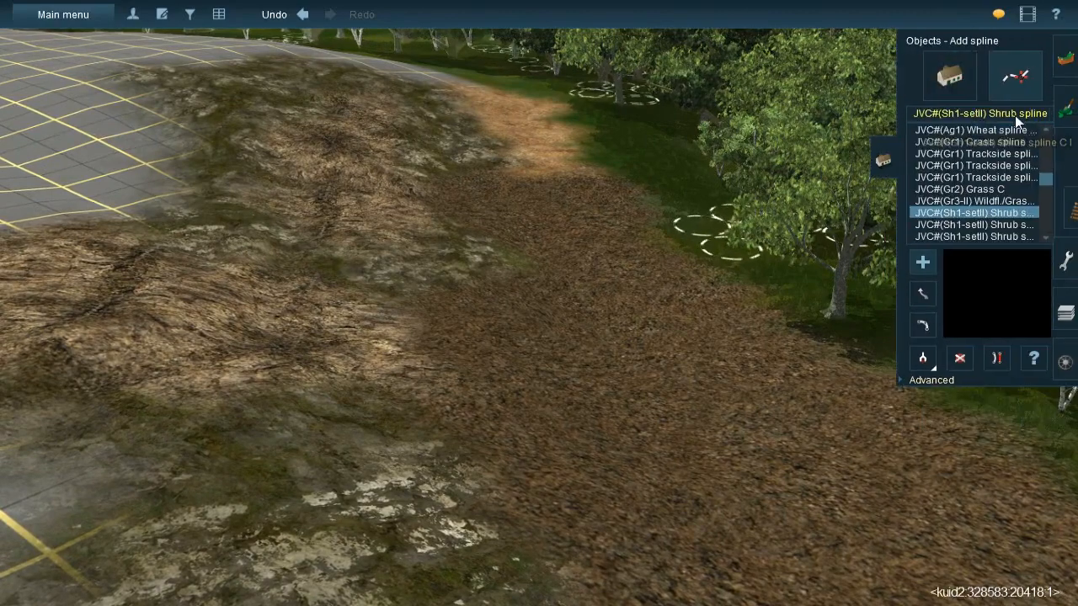
left_click(1063, 311)
left_click(1063, 172)
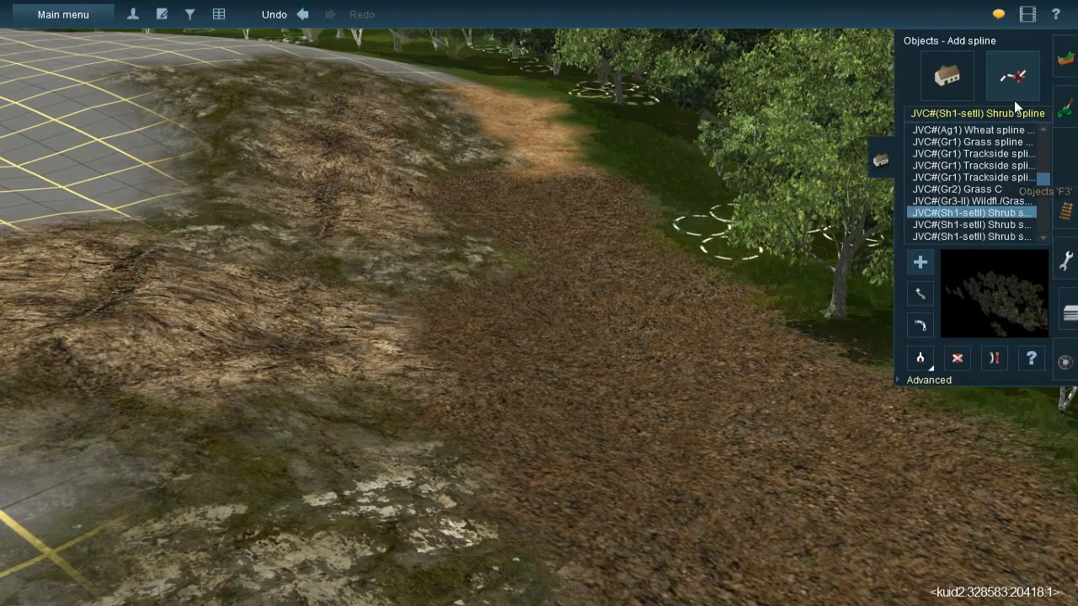
left_click(913, 356)
left_click(686, 172)
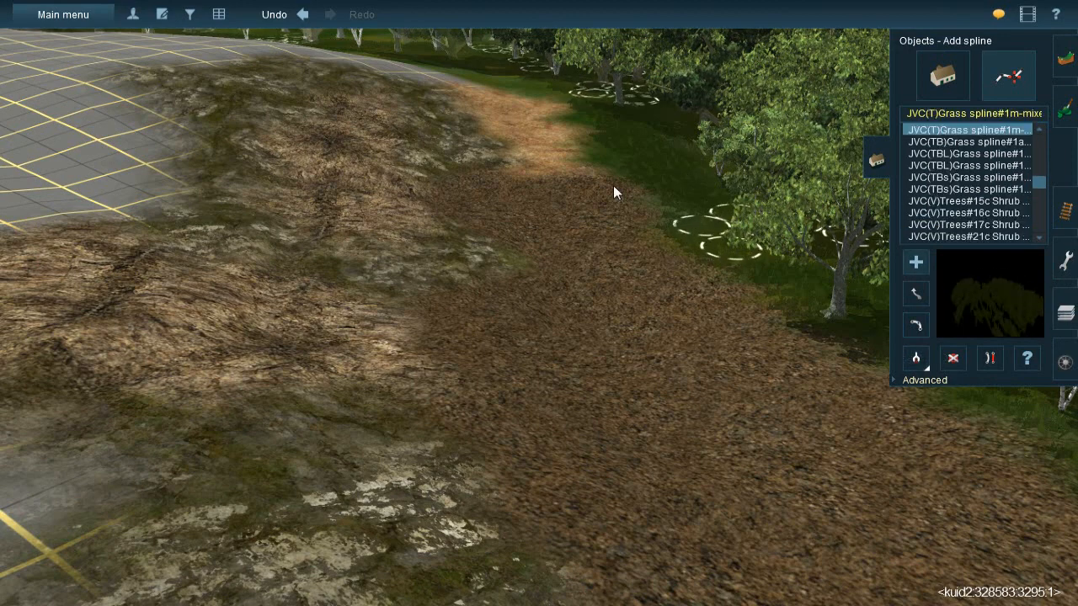
left_click_drag(610, 160, 708, 341)
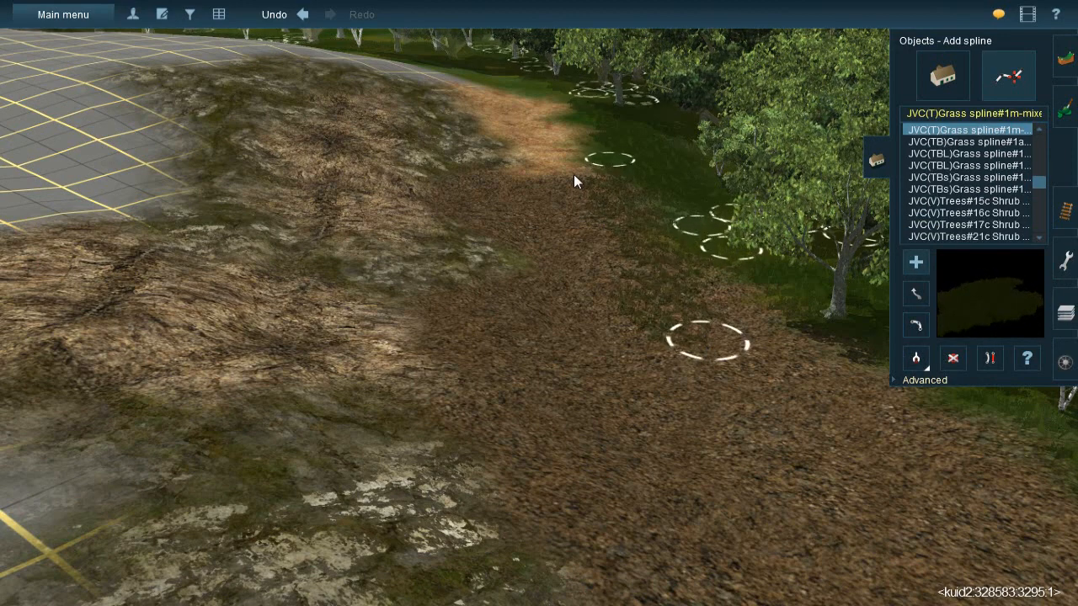
left_click_drag(562, 171, 601, 341)
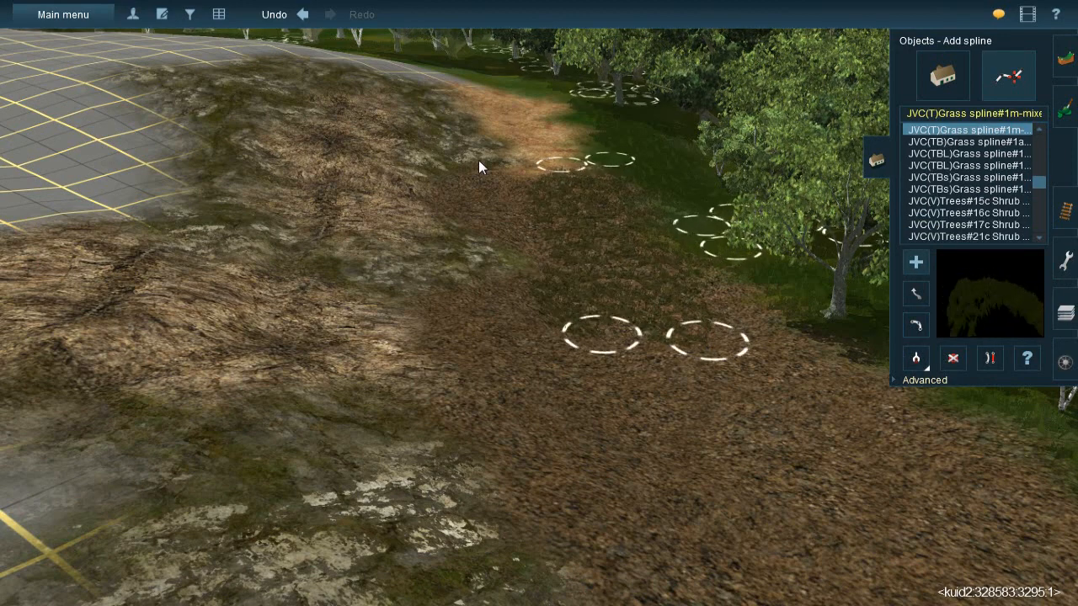
left_click(477, 163)
left_click(468, 230)
left_click(498, 187)
left_click(578, 346)
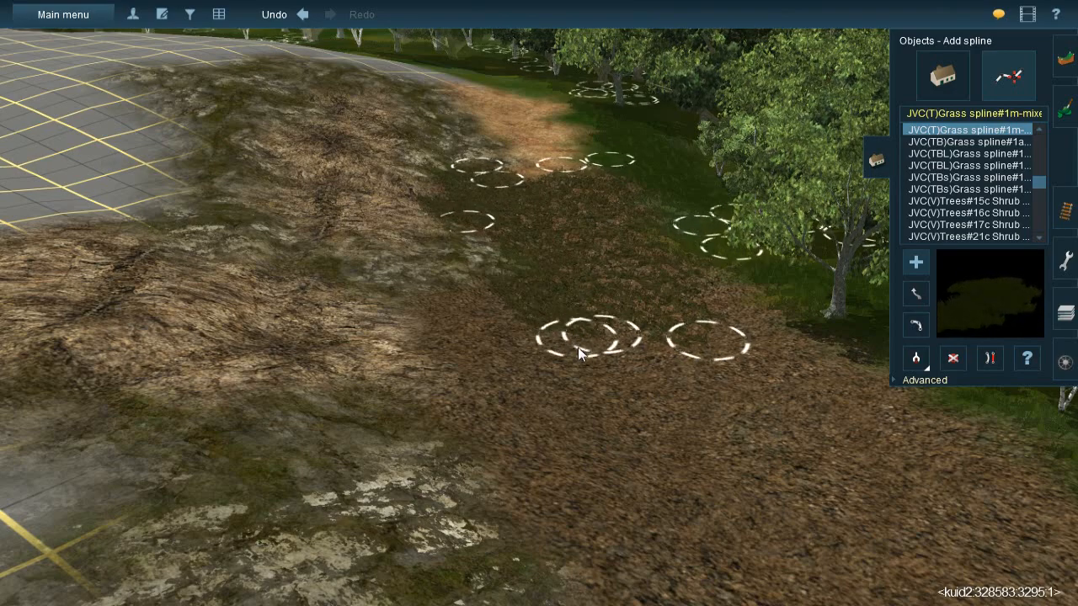
- Continue the grass spline strips down the middle of the leaf litter between the rock cover and the trees
left_click(450, 293)
left_click_drag(512, 485, 543, 492)
right_click_drag(597, 471, 640, 304)
left_click(534, 192)
left_click_drag(595, 357, 633, 380)
left_click(502, 223)
left_click_drag(529, 349, 549, 419)
left_click(445, 217)
left_click_drag(461, 303, 472, 383)
- Cover the leaf litter's rock-side edge and its lower end at the bare grid with more grass spline strips
left_click(407, 223)
left_click(347, 282)
left_click(370, 255)
left_click_drag(378, 305, 403, 387)
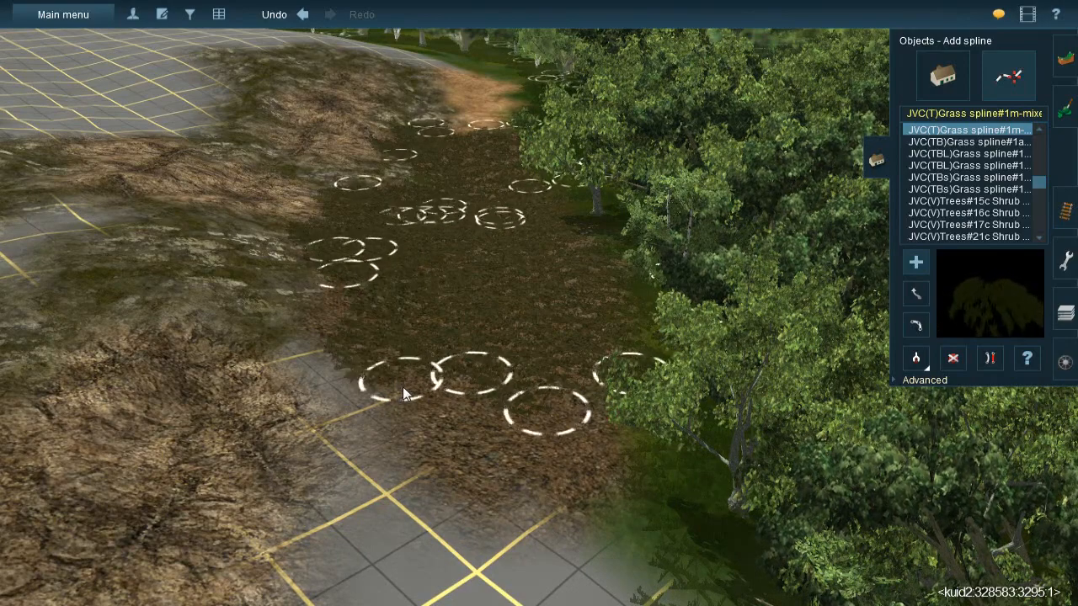
left_click_drag(335, 294, 543, 516)
left_click_drag(602, 352, 548, 524)
right_click(430, 301)
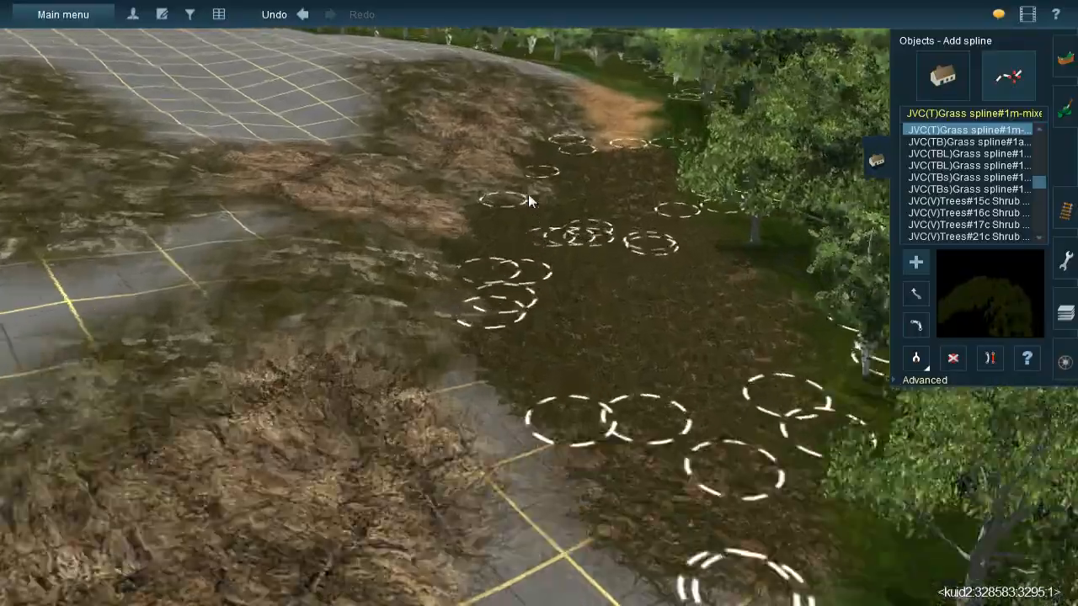
right_click(528, 194)
key("Left")
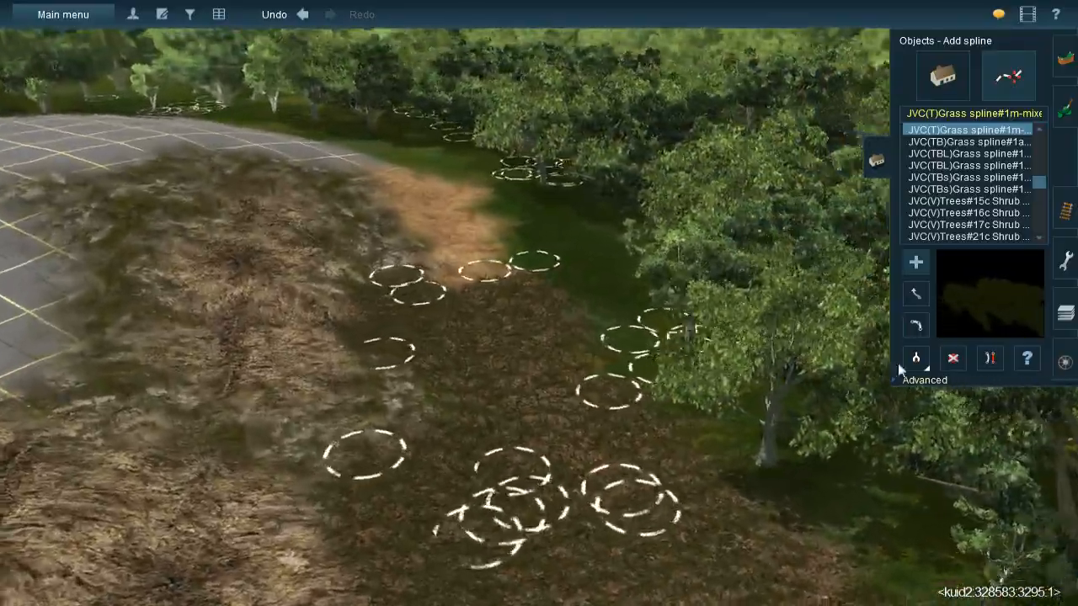
left_click(913, 362)
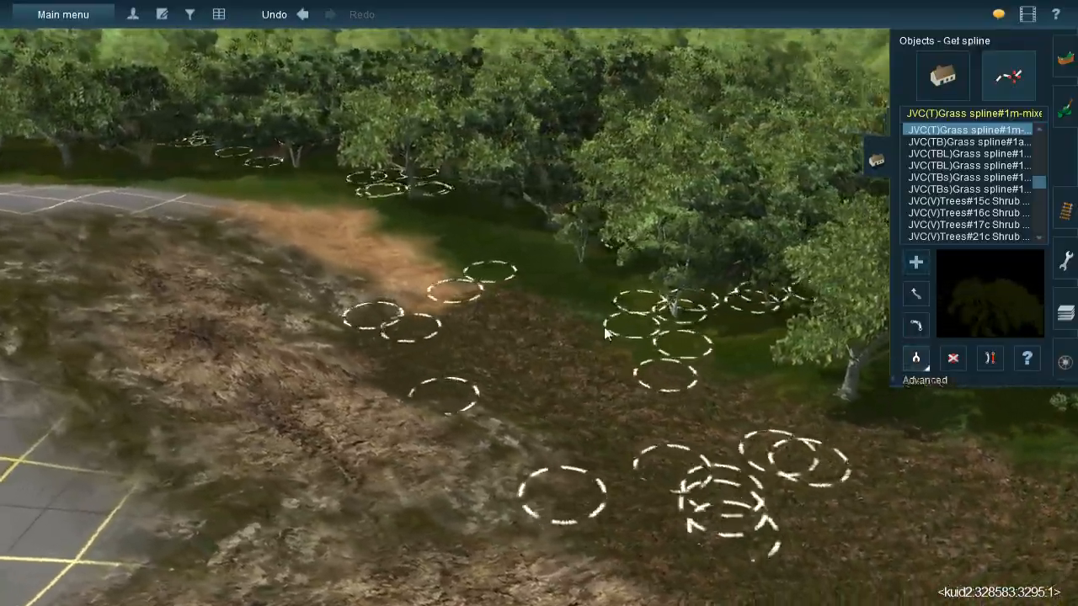
right_click(647, 249)
right_click(578, 168)
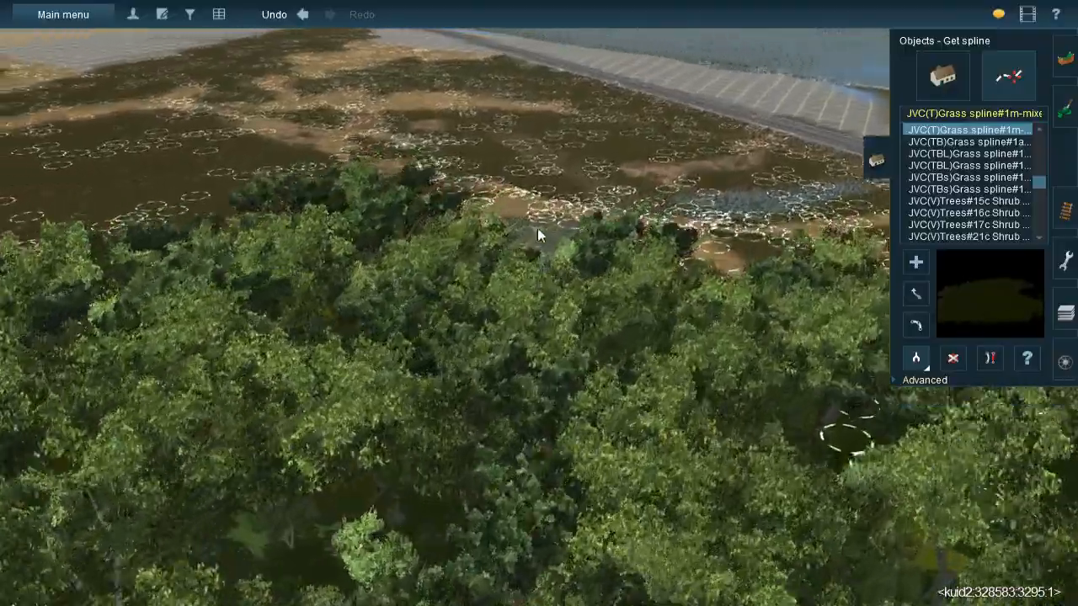
right_click(538, 228)
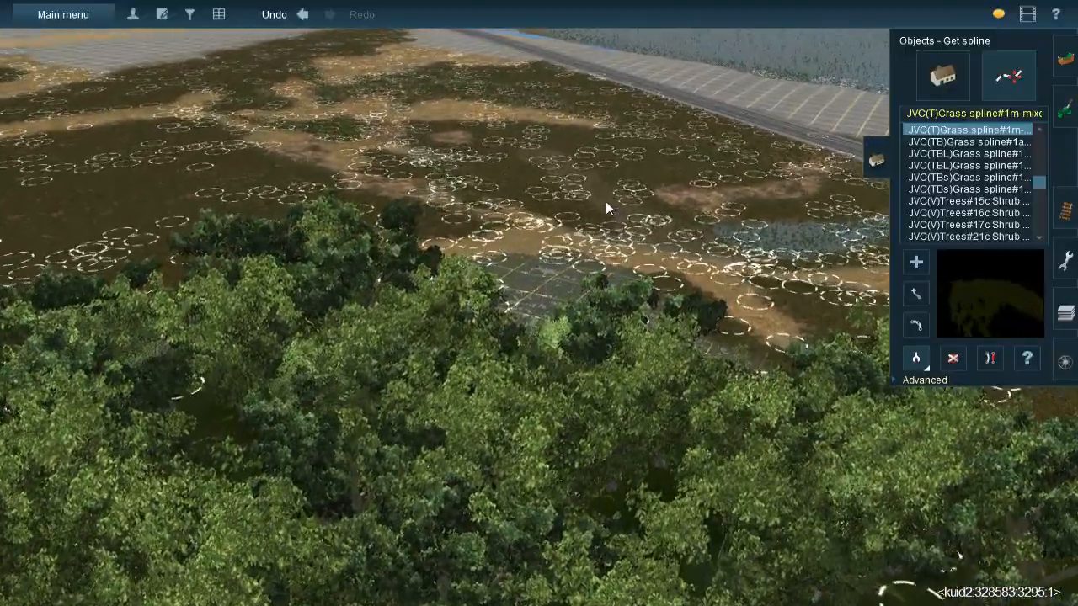
left_click(606, 203)
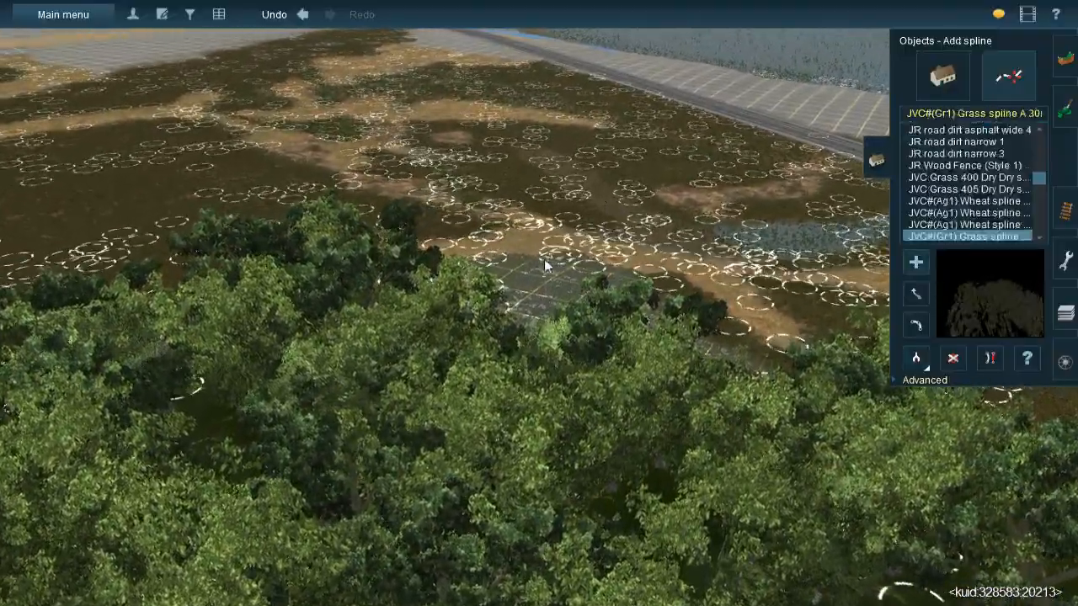
right_click(405, 185)
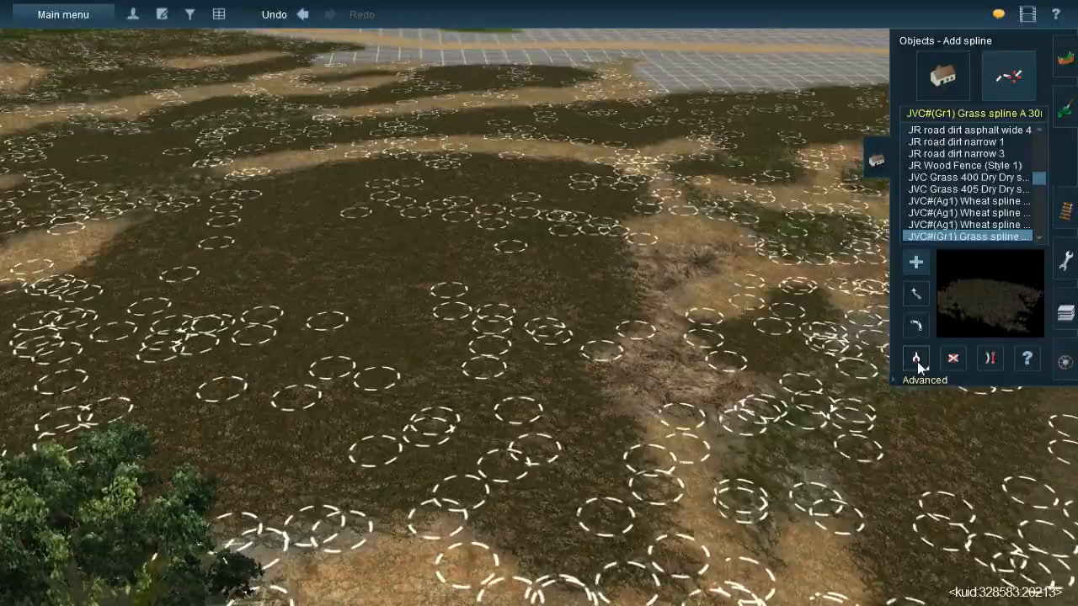
- Sample the JVC(TBL)Grass spline#1g from the existing field and lay two strips lengthwise over the orange earth patch
left_click(916, 359)
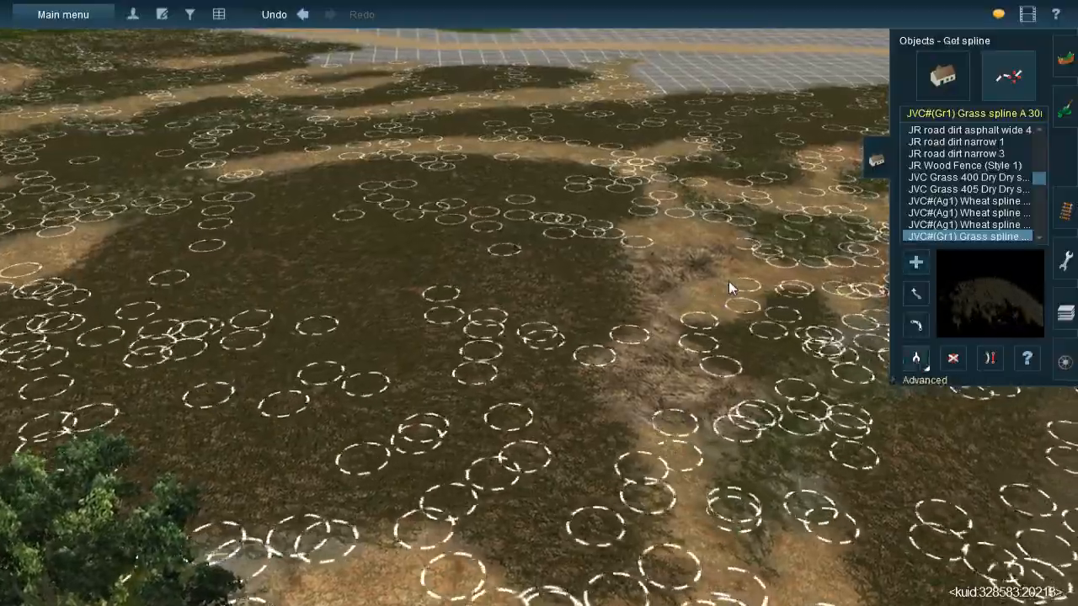
left_click(731, 294)
right_click(296, 339)
right_click(233, 275)
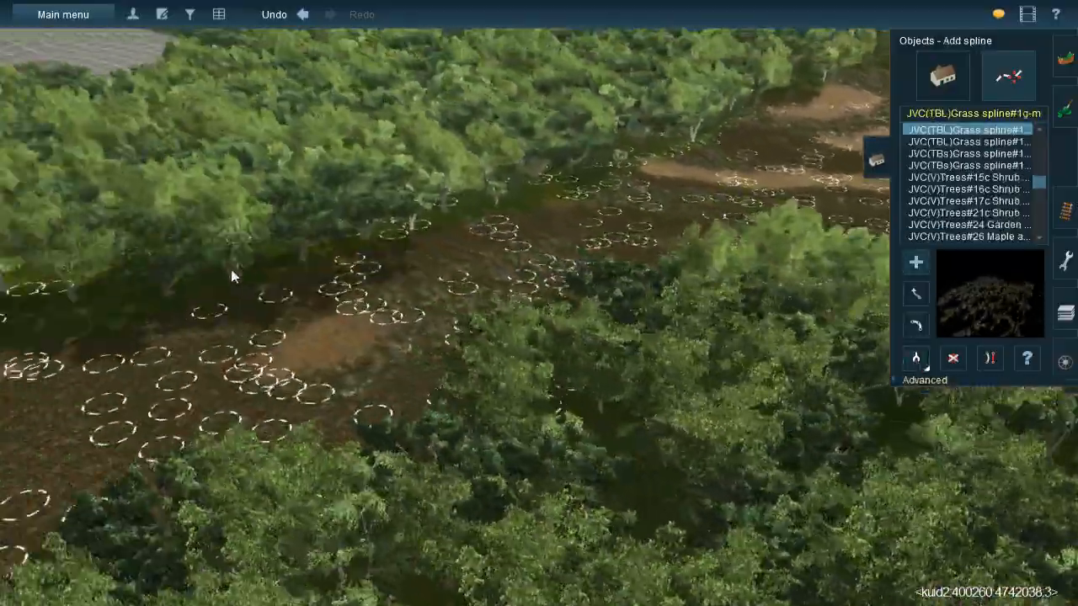
right_click(296, 334)
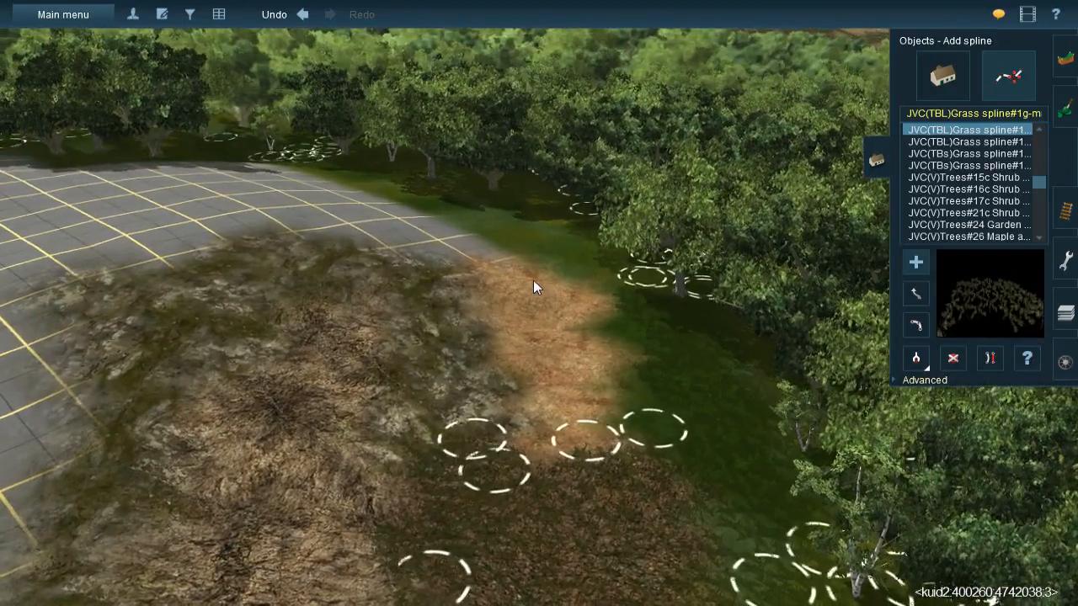
left_click(526, 269)
left_click(622, 403)
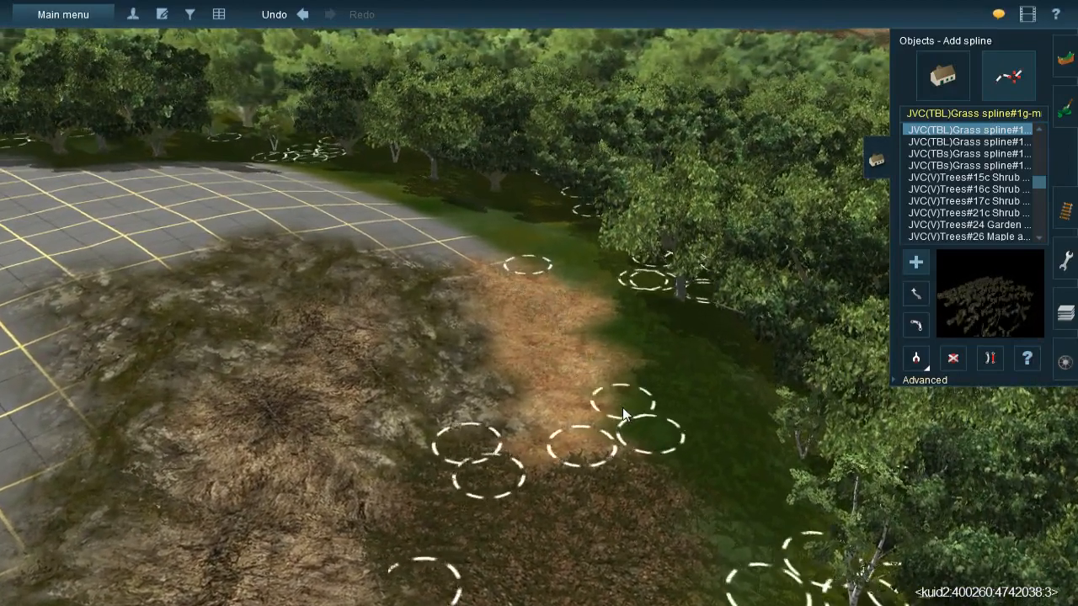
left_click(507, 270)
left_click(566, 472)
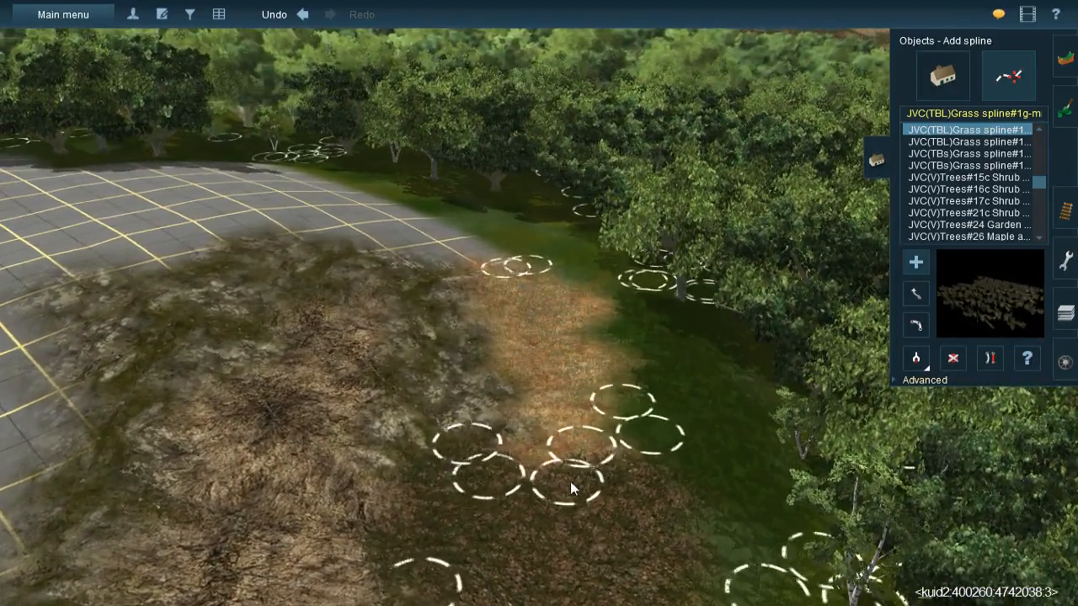
- Sample the JVC(T)Grass spline#1m again and lay a strip along the grass edge beside the orange earth
left_click(917, 359)
left_click(689, 387)
left_click(609, 295)
left_click(665, 475)
right_click_drag(665, 477, 516, 273)
key("Down")
key("Up")
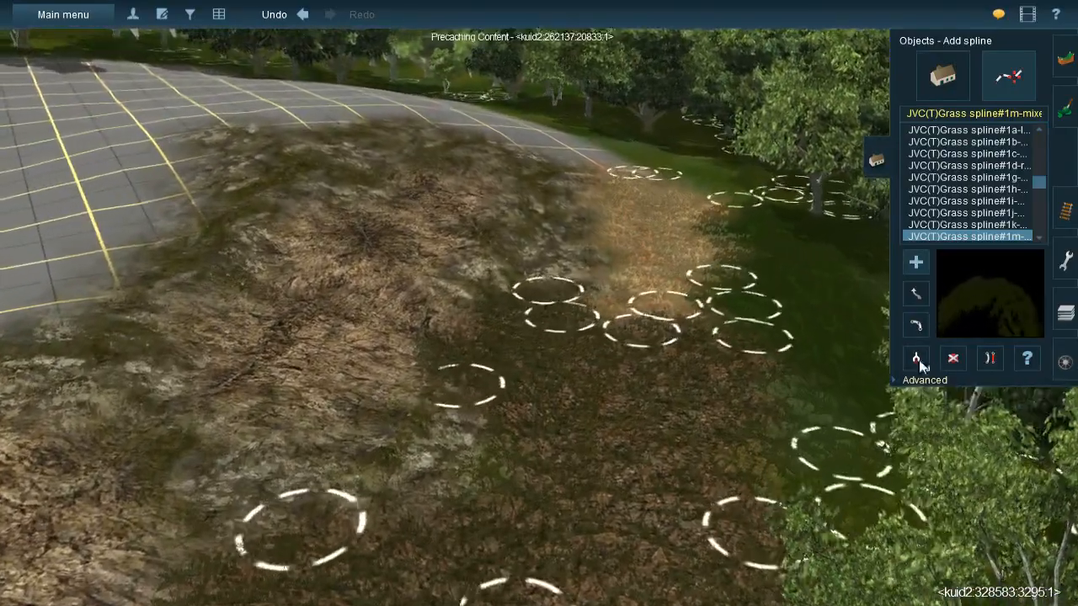
- Sample the JVC@-Grass358s 20x40m spline from the field and lay strips over the rock cover beside the orange earth
left_click(917, 361)
left_click(552, 244)
left_click(915, 352)
right_click_drag(695, 366, 573, 251)
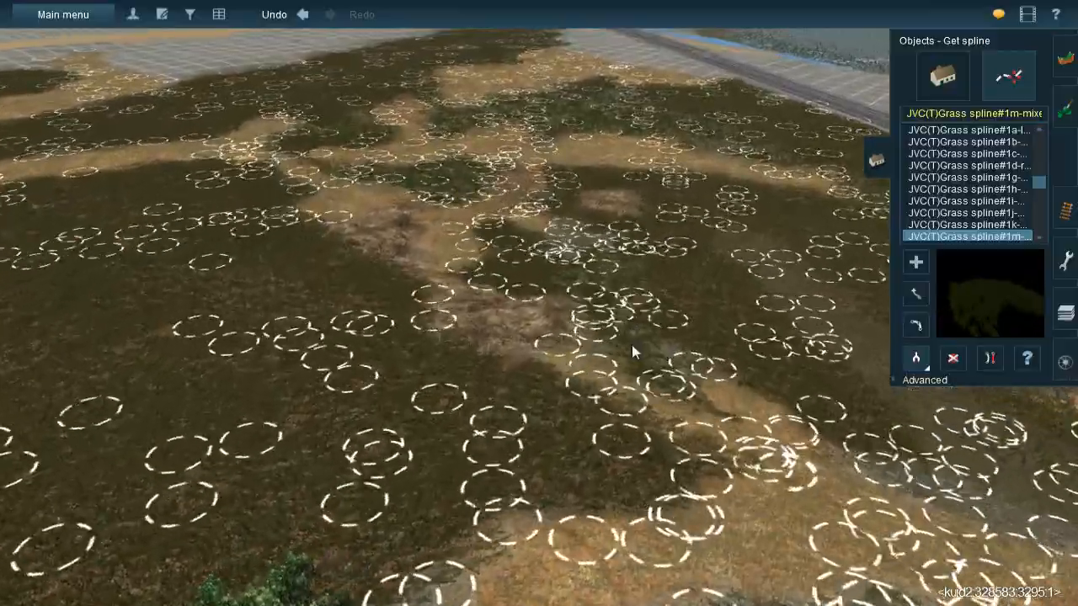
left_click(631, 345)
right_click_drag(589, 358, 552, 160)
left_click_drag(551, 171, 631, 366)
left_click_drag(588, 196, 537, 404)
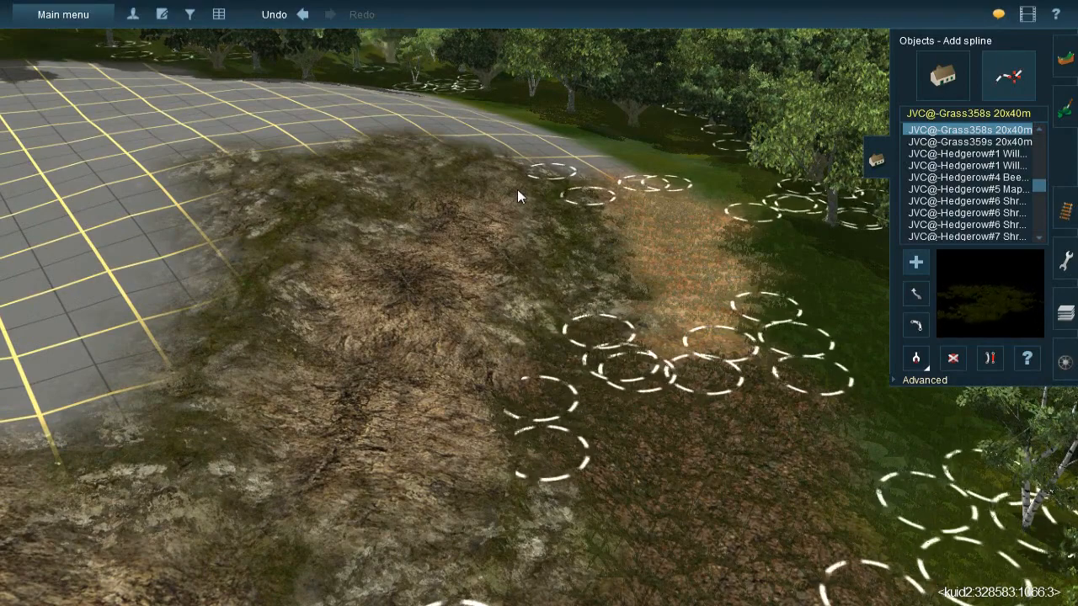
left_click_drag(523, 280, 550, 150)
mouse_move(479, 276)
right_mouse_down()
mouse_move(467, 258)
mouse_move(453, 263)
right_mouse_up()
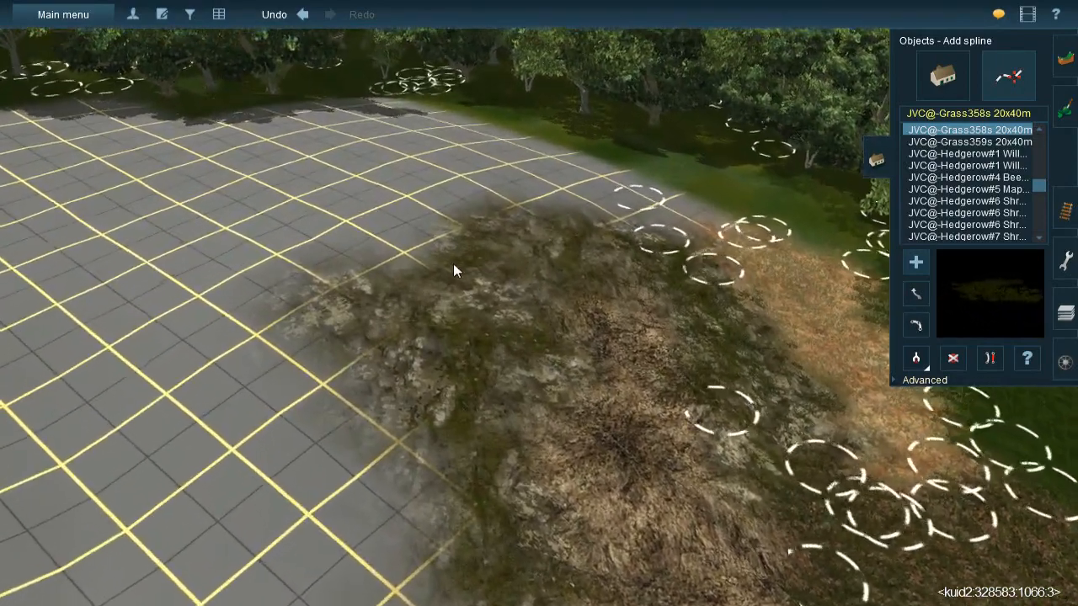
- Lay Grass358s strips around the far end of the rock cover and down its edge along the bare grid
mouse_move(482, 254)
left_mouse_down()
mouse_move(684, 330)
mouse_move(697, 301)
left_mouse_up()
mouse_move(552, 235)
left_mouse_down()
mouse_move(548, 437)
mouse_move(505, 495)
left_mouse_up()
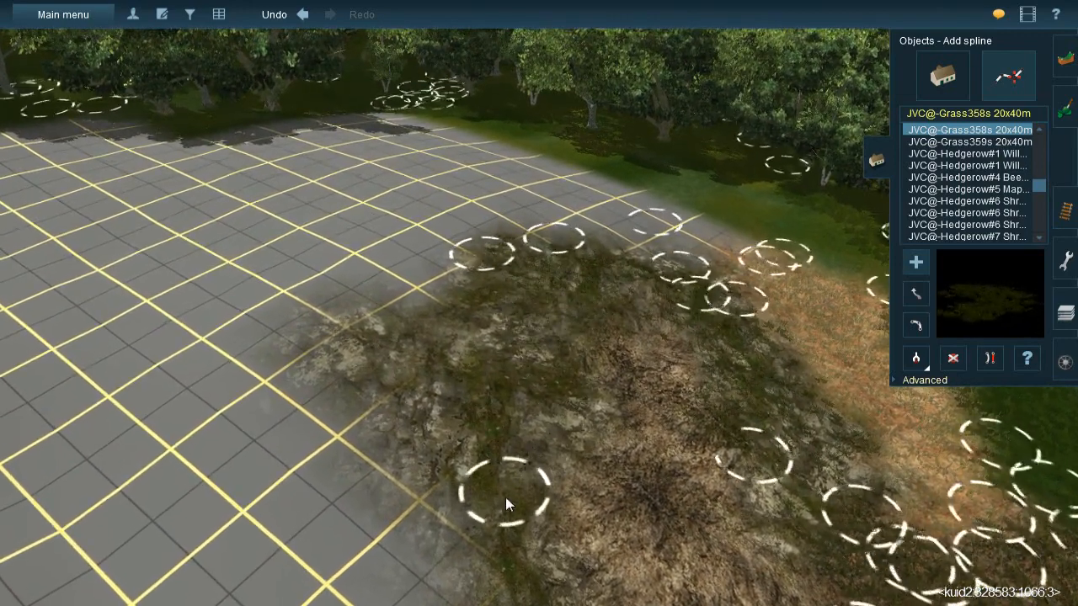
left_click_drag(504, 264, 427, 465)
left_click_drag(383, 318, 511, 557)
key("Down")
left_click_drag(547, 395, 486, 489)
key("Down")
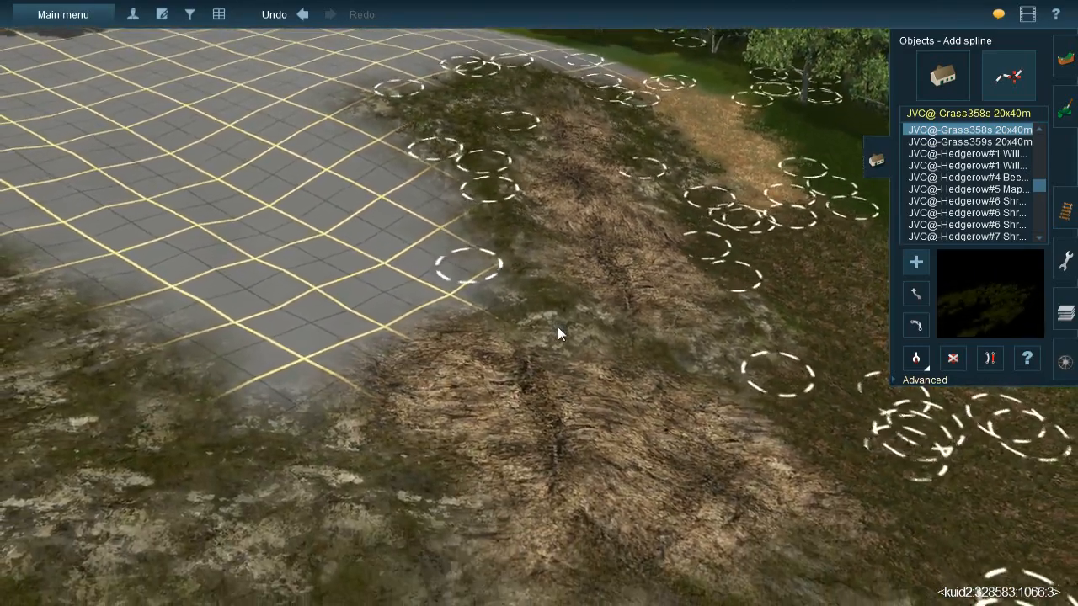
- Lay Grass358s strips over the rock between the brown patches and down along the leaf litter's edge
left_click_drag(557, 326, 517, 165)
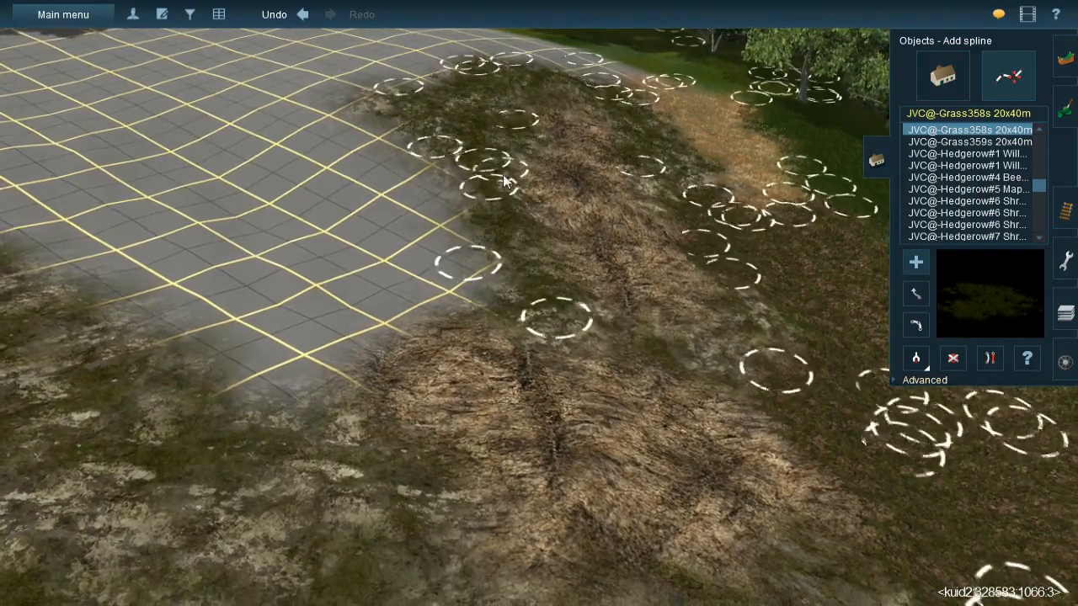
right_click(613, 330)
key("Left")
left_click_drag(476, 271, 604, 452)
left_click_drag(421, 258, 746, 538)
left_click_drag(588, 385, 761, 358)
right_click_drag(760, 358, 412, 258)
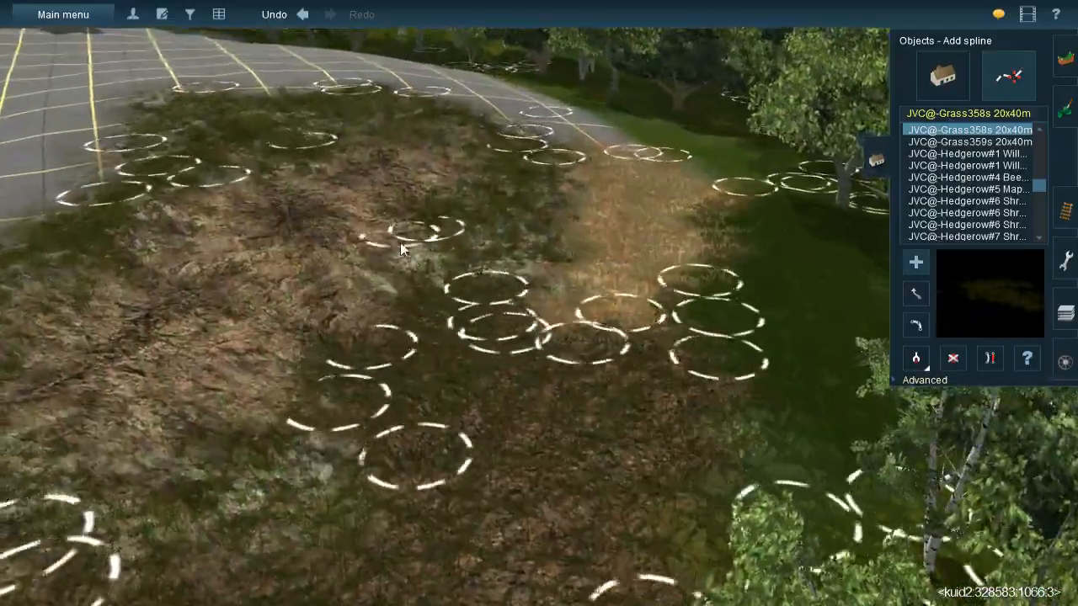
right_click_drag(625, 320, 514, 241)
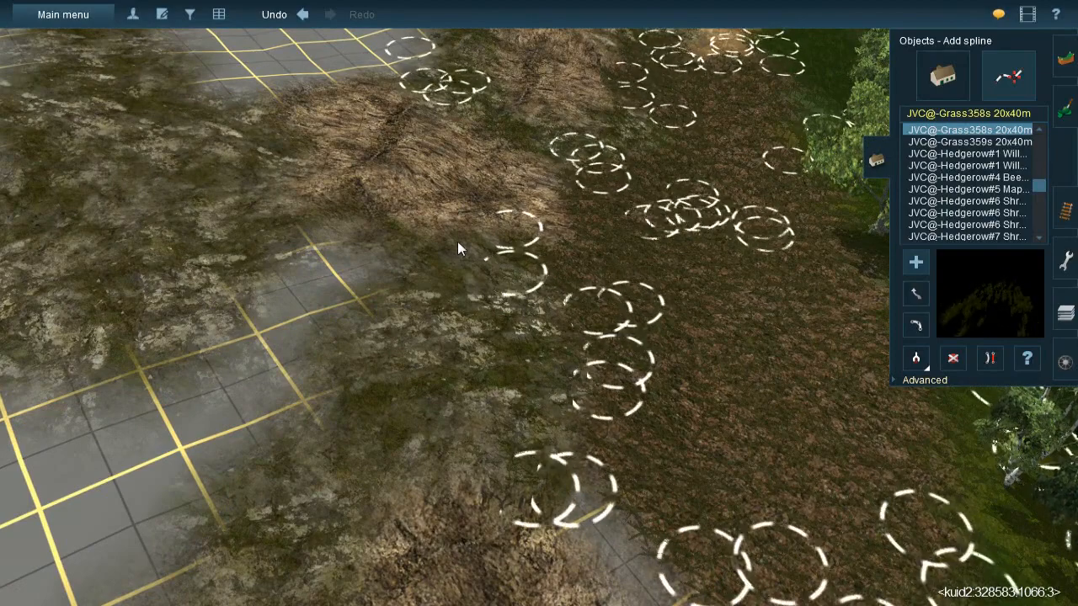
- Lay Grass358s strips over the rock cover above the lower brown patch and down its bare-grid side
right_click(434, 541)
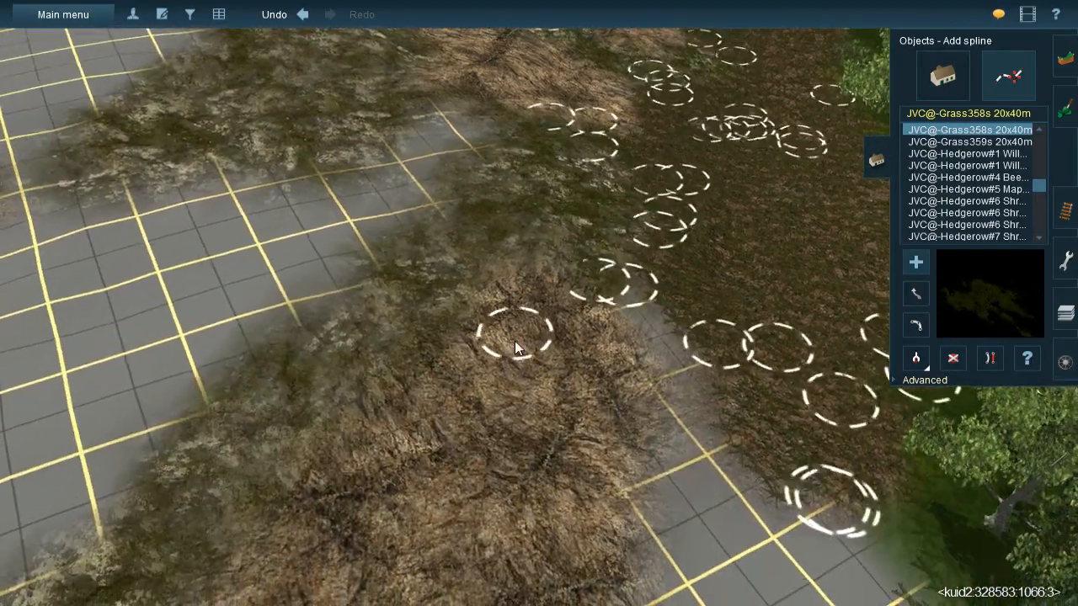
left_click(517, 348)
left_click(490, 153)
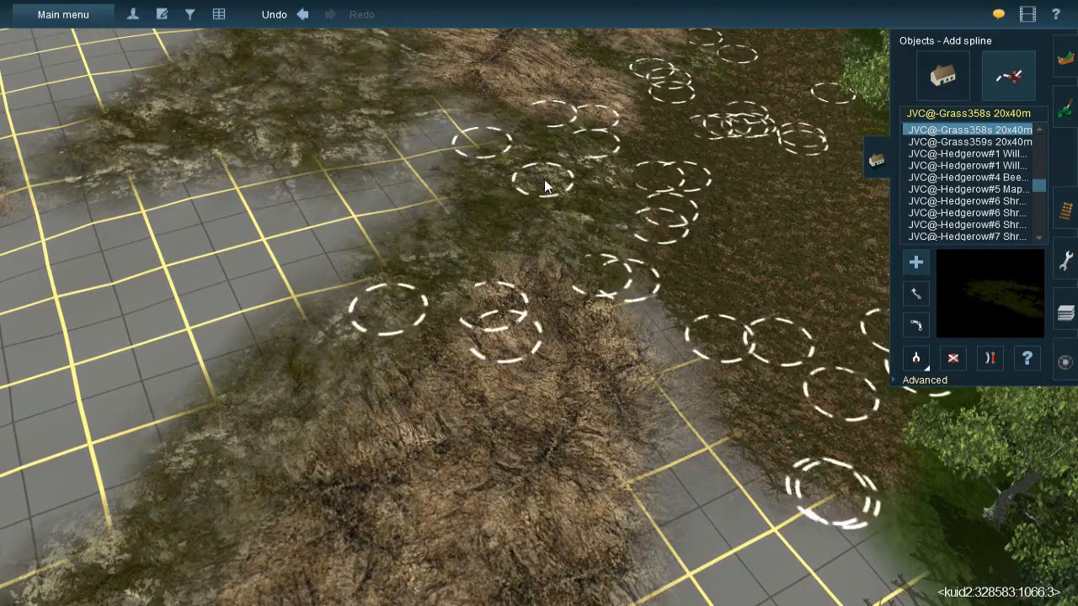
left_click(187, 464)
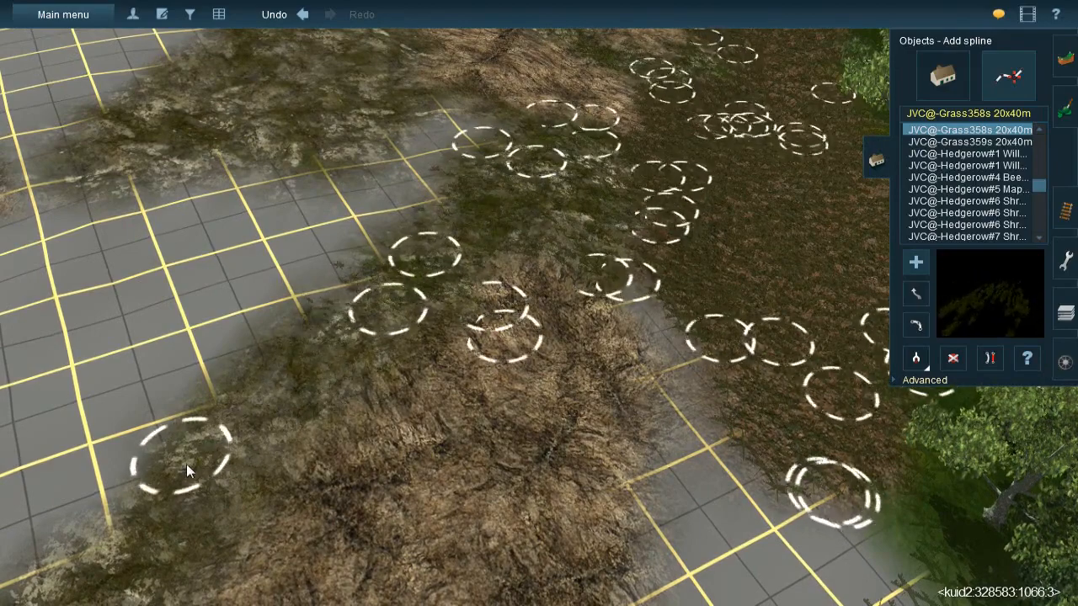
right_click(362, 527)
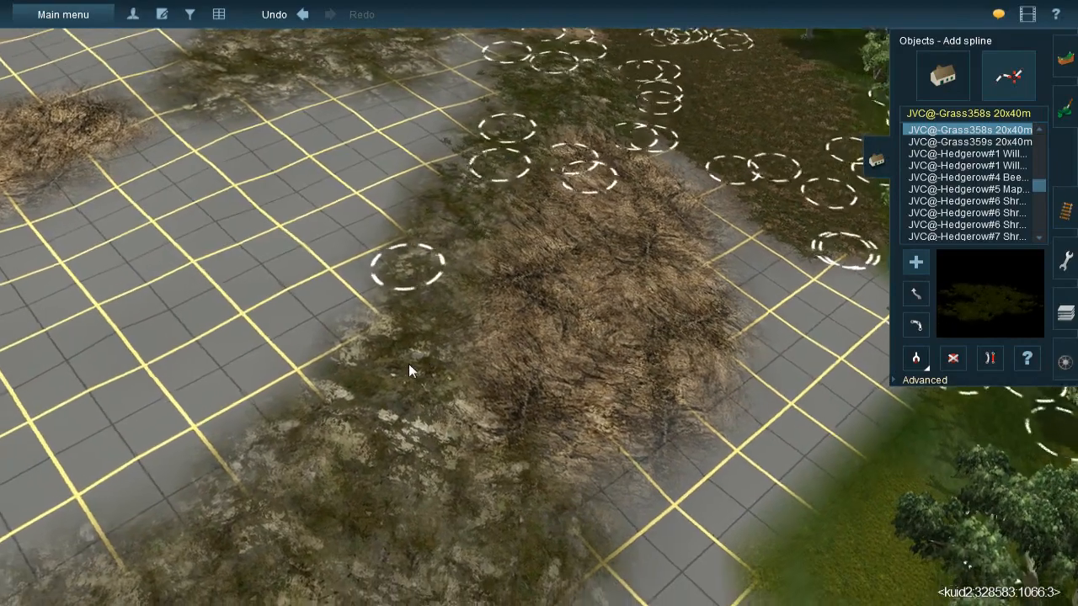
left_click(408, 367)
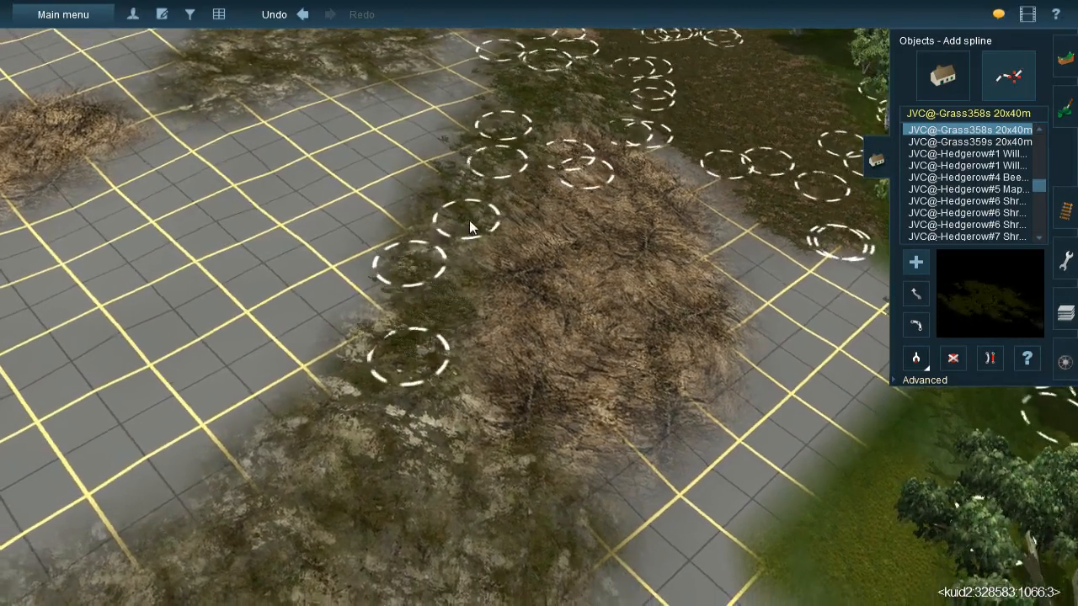
- Cover the rock patch below the lower brown patch with Grass358s strips reaching onto the surrounding bare grid
right_click(537, 556)
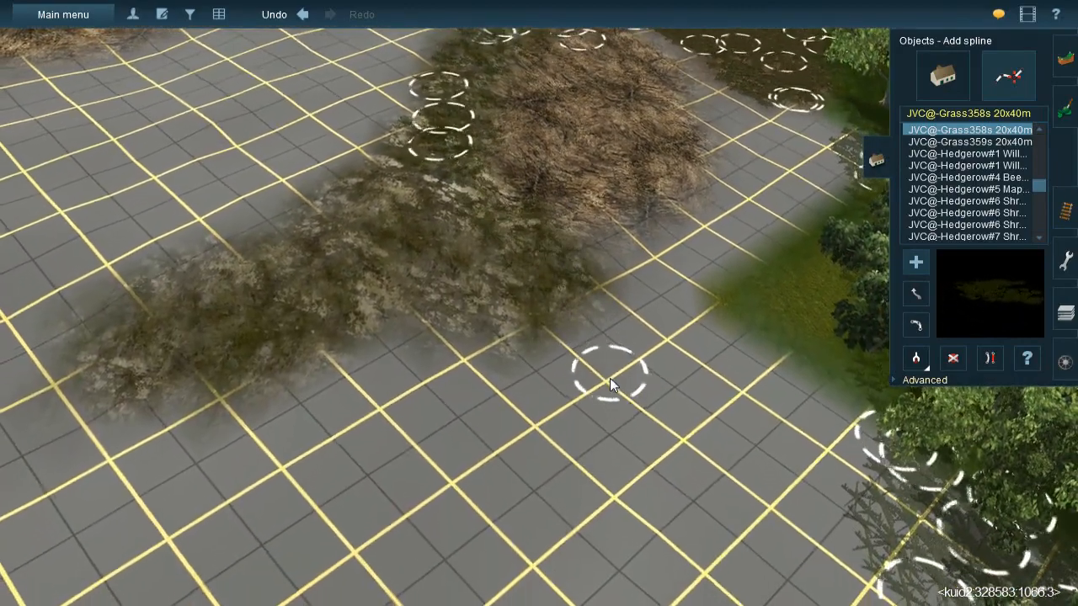
left_click(610, 376)
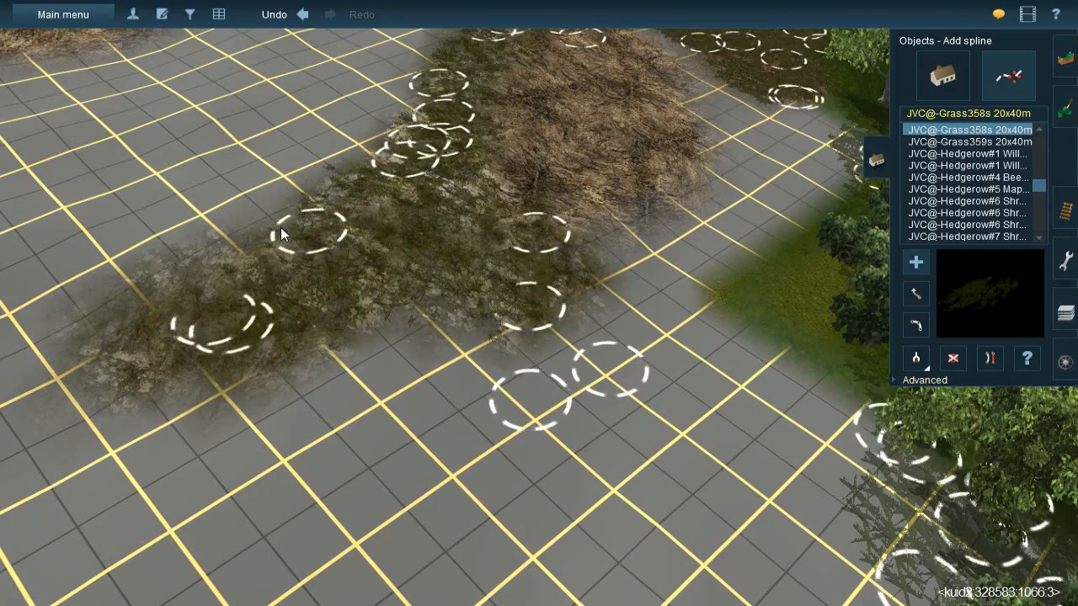
left_click_drag(163, 335, 103, 438)
key("Left")
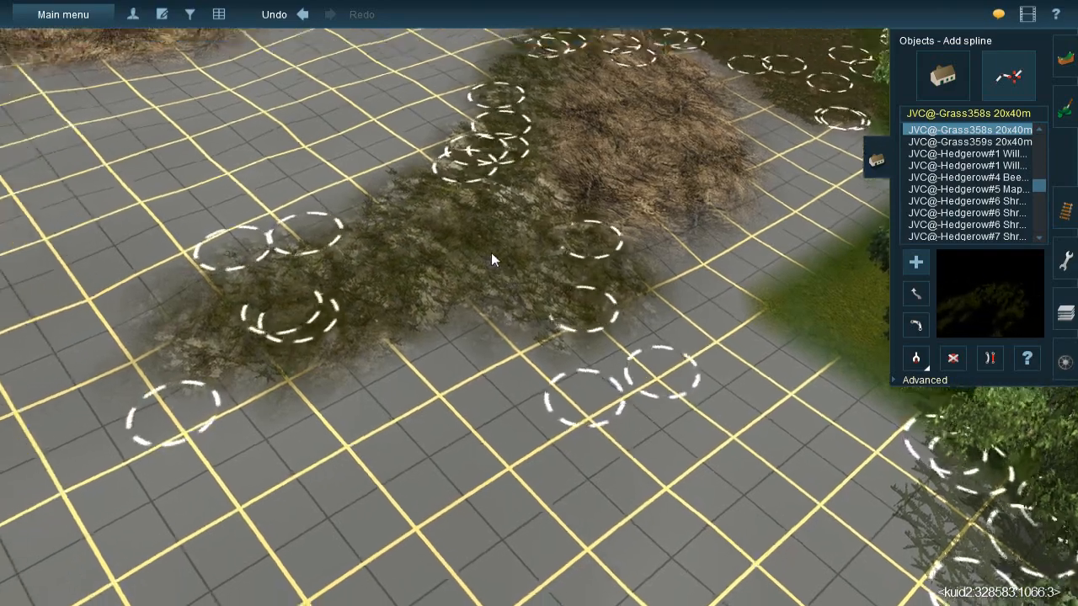
- Lay Grass358s strips over the separate rock cover that runs across the bare grid beside the upper brown patch
key("Down")
right_click_drag(560, 244, 523, 233)
left_click_drag(523, 233, 566, 372)
left_click_drag(482, 232, 532, 397)
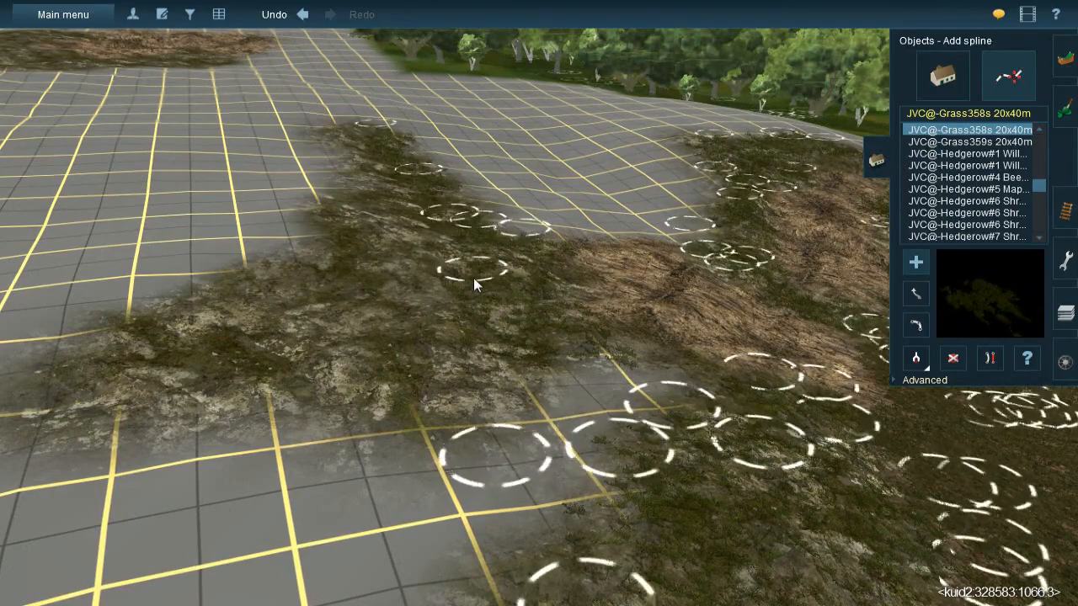
- Lay Grass358s strips along the narrow rock arm that extends from the upper brown patch across the bare grid
right_click_drag(474, 280, 462, 305)
left_click_drag(461, 304, 637, 123)
right_click_drag(599, 266, 435, 371)
mouse_move(385, 410)
left_mouse_down()
mouse_move(406, 407)
mouse_move(617, 258)
mouse_move(628, 235)
left_mouse_up()
right_click_drag(601, 313, 414, 370)
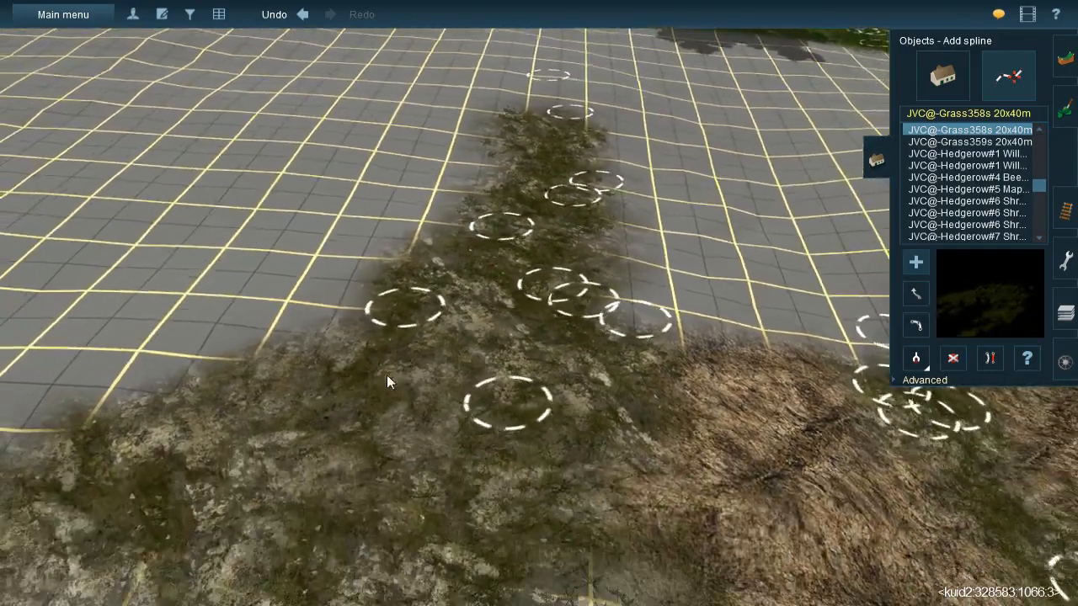
- Lay more Grass358s strips across the wider rock area where the arm joins the upper brown patch
mouse_move(290, 357)
left_mouse_down()
mouse_move(570, 299)
mouse_move(594, 243)
left_mouse_up()
mouse_move(510, 246)
left_mouse_down()
mouse_move(416, 428)
mouse_move(346, 482)
left_mouse_up()
mouse_move(341, 488)
right_mouse_down()
mouse_move(592, 284)
mouse_move(539, 274)
mouse_move(465, 226)
right_mouse_up()
left_click_drag(447, 228, 455, 350)
left_click(376, 519)
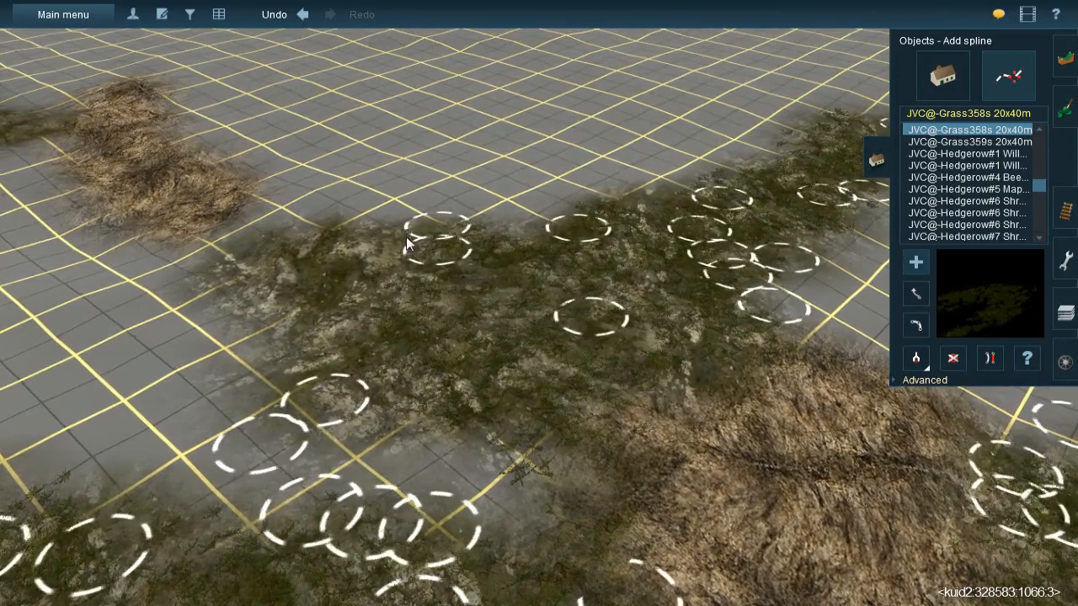
- Cover the rock's outer end towards the detached brown patch with Grass358s strips, including its bare-grid edges
left_click(390, 219)
left_click(259, 537)
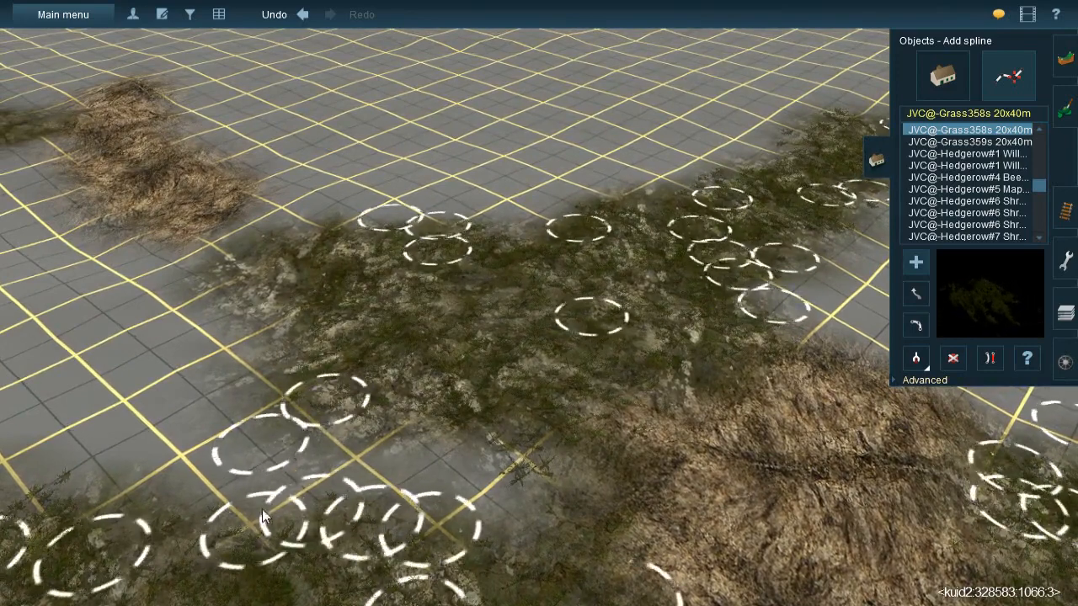
left_click(258, 268)
left_click(397, 375)
left_click(270, 257)
left_click(624, 327)
- Paint the rock texture with an adjusted brush radius along the lower brown patch's side towards the forest grass
right_click_drag(623, 328, 503, 282)
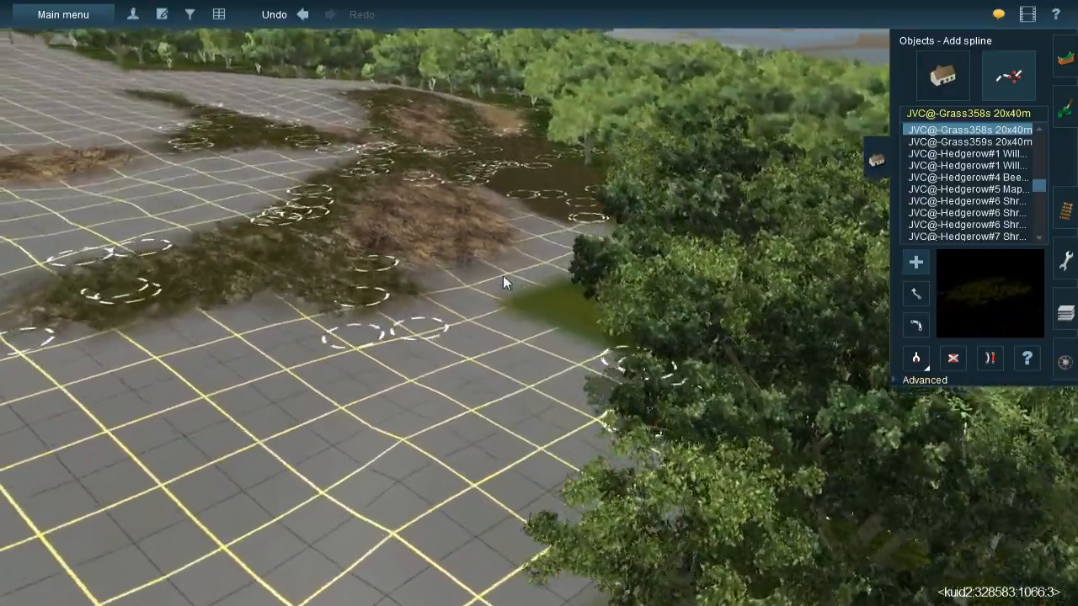
scroll(503, 278, "up", 4)
left_click(1061, 107)
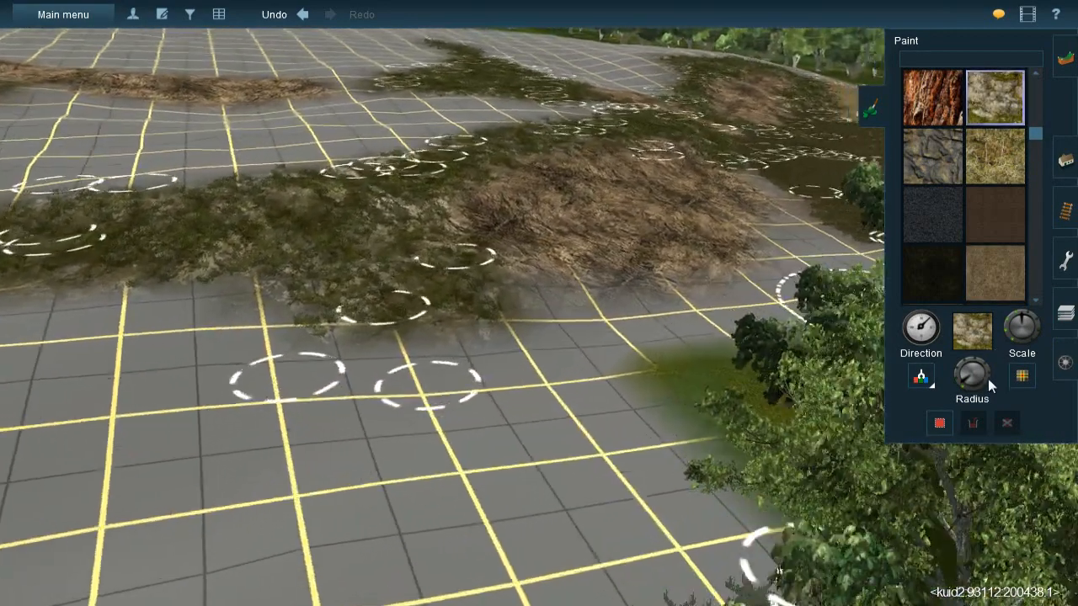
left_click(965, 386)
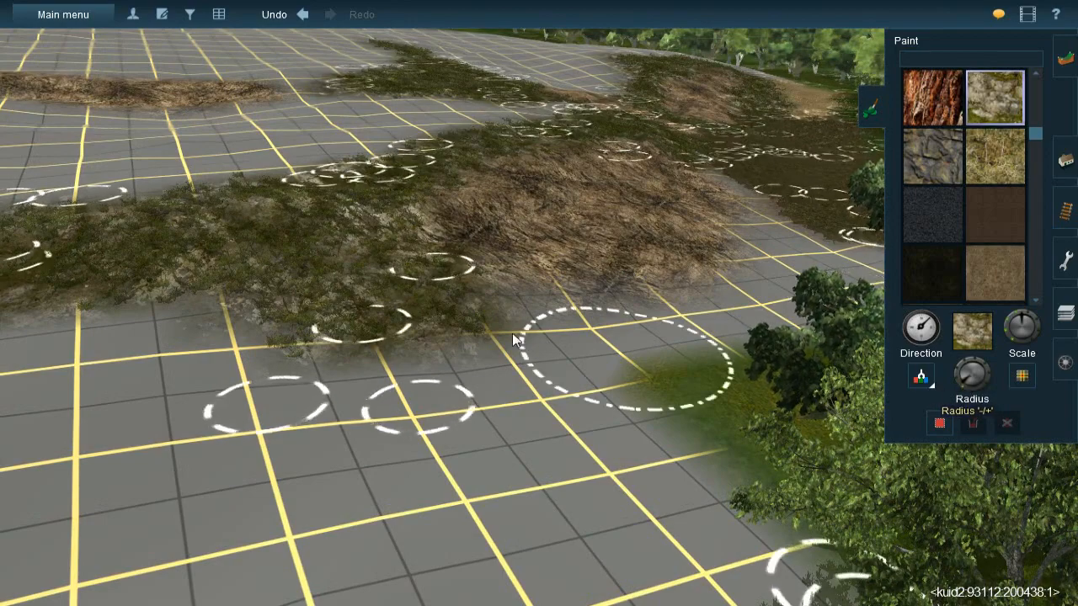
key("Up")
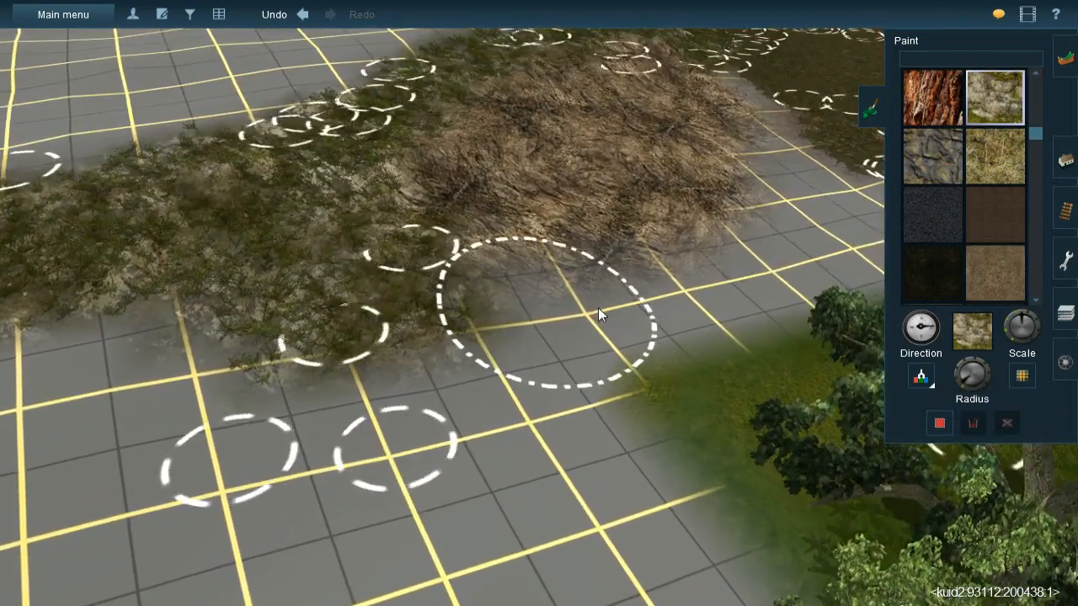
mouse_move(583, 332)
left_mouse_down()
mouse_move(622, 293)
mouse_move(541, 313)
left_mouse_up()
right_click(606, 281)
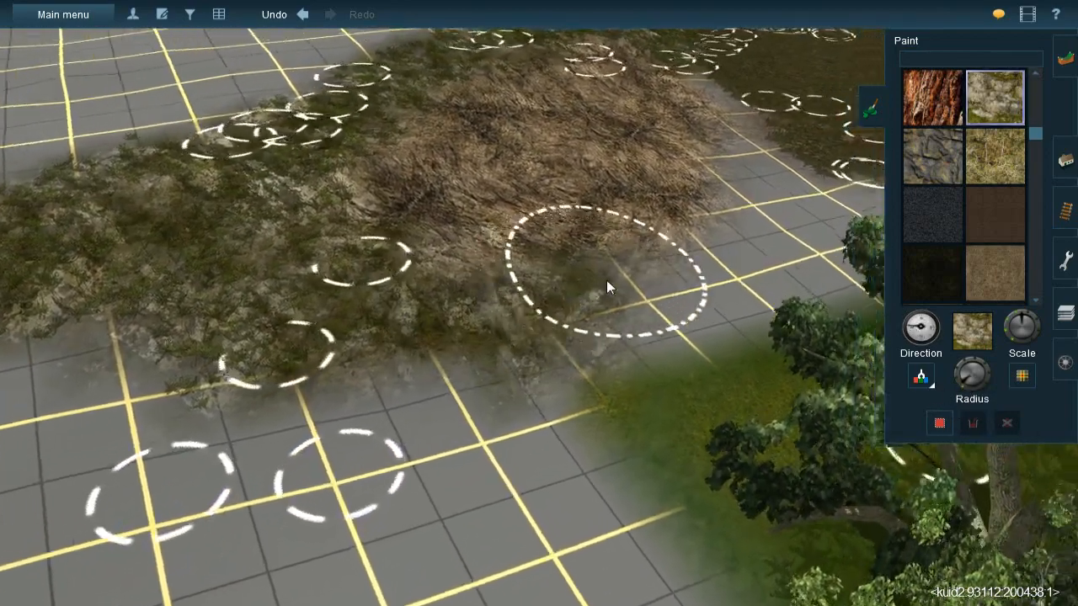
right_click(590, 261)
right_click(604, 266)
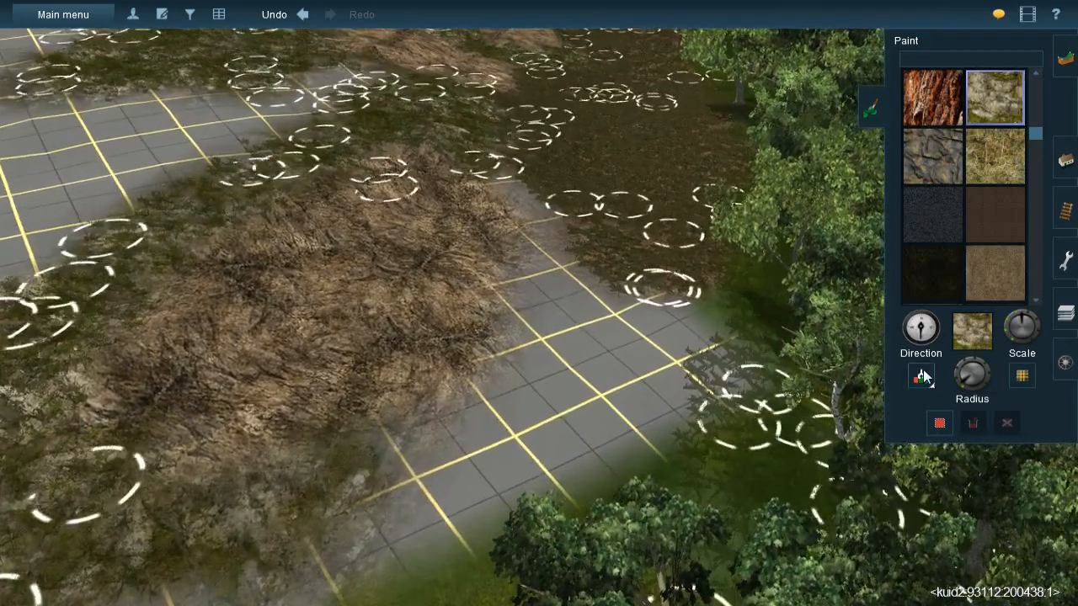
- Sample the leaf litter texture and paint it over the bare grid between the lower brown patch and the forest edge
left_click(923, 377)
left_click(590, 215)
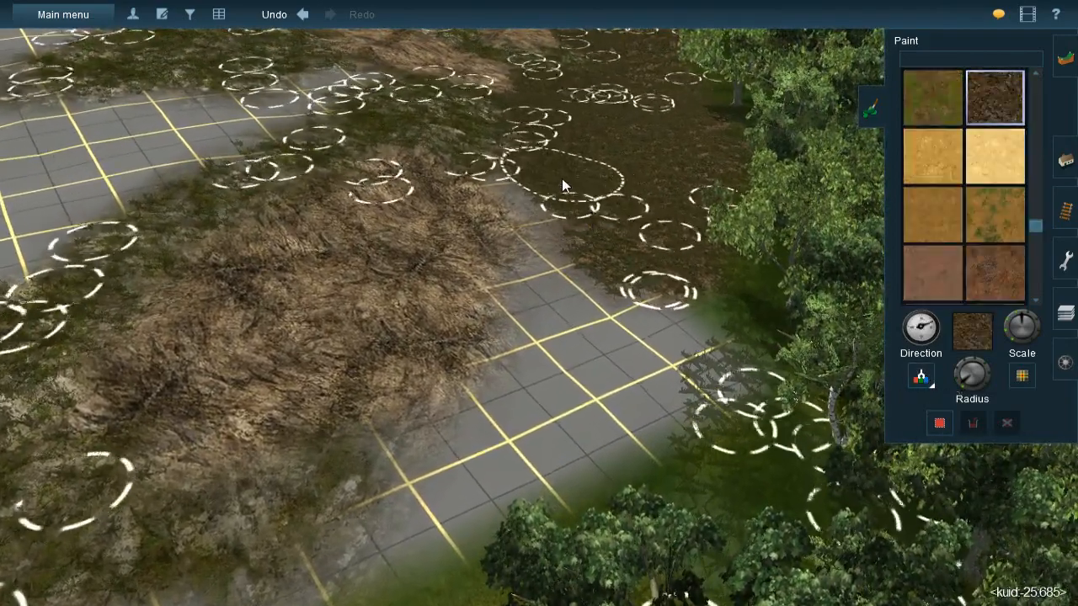
mouse_move(551, 188)
left_mouse_down()
mouse_move(549, 208)
mouse_move(549, 199)
left_mouse_up()
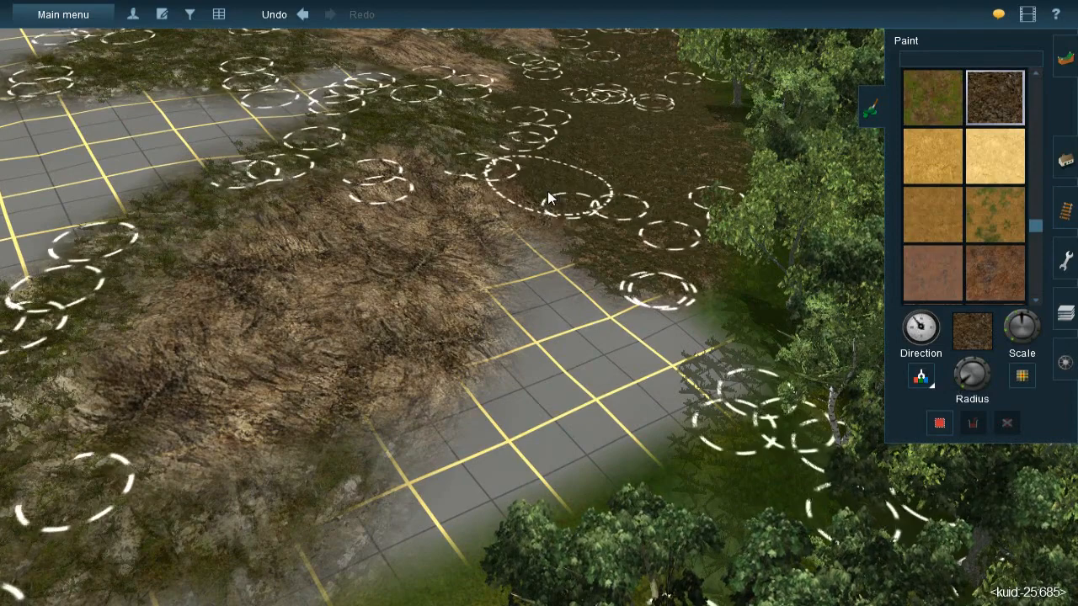
mouse_move(569, 319)
left_mouse_down()
mouse_move(557, 288)
mouse_move(550, 313)
mouse_move(646, 339)
left_mouse_up()
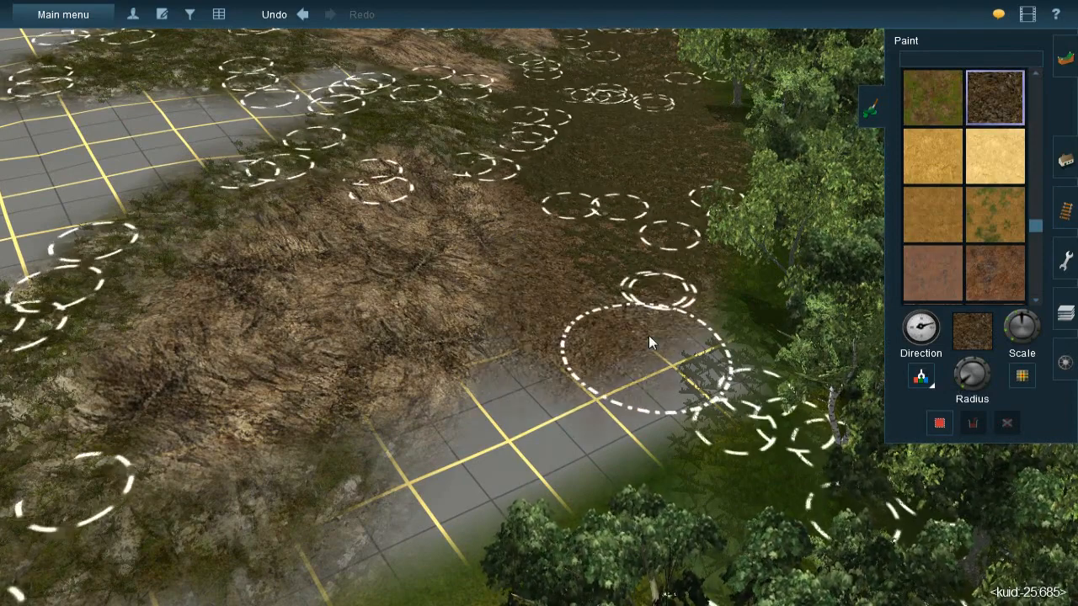
mouse_move(624, 405)
left_mouse_down()
mouse_move(679, 362)
mouse_move(529, 403)
mouse_move(508, 447)
mouse_move(600, 405)
mouse_move(547, 447)
left_mouse_up()
key("Down")
right_click(487, 371)
key("Left")
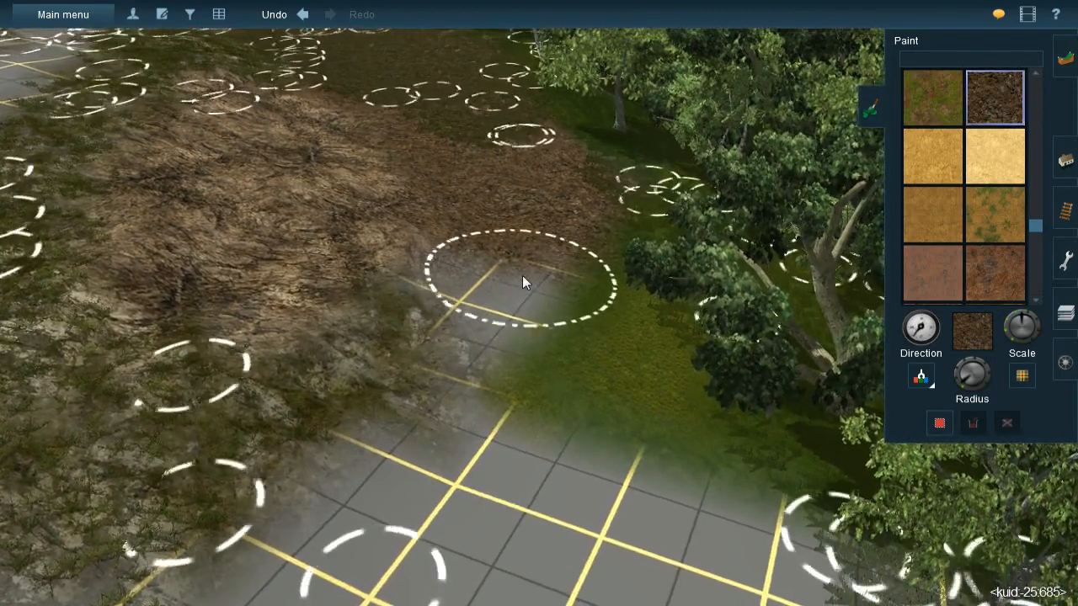
mouse_move(522, 282)
left_mouse_down()
mouse_move(510, 308)
mouse_move(493, 300)
mouse_move(532, 385)
mouse_move(549, 402)
mouse_move(609, 413)
mouse_move(564, 283)
mouse_move(552, 295)
left_mouse_up()
right_click(495, 246)
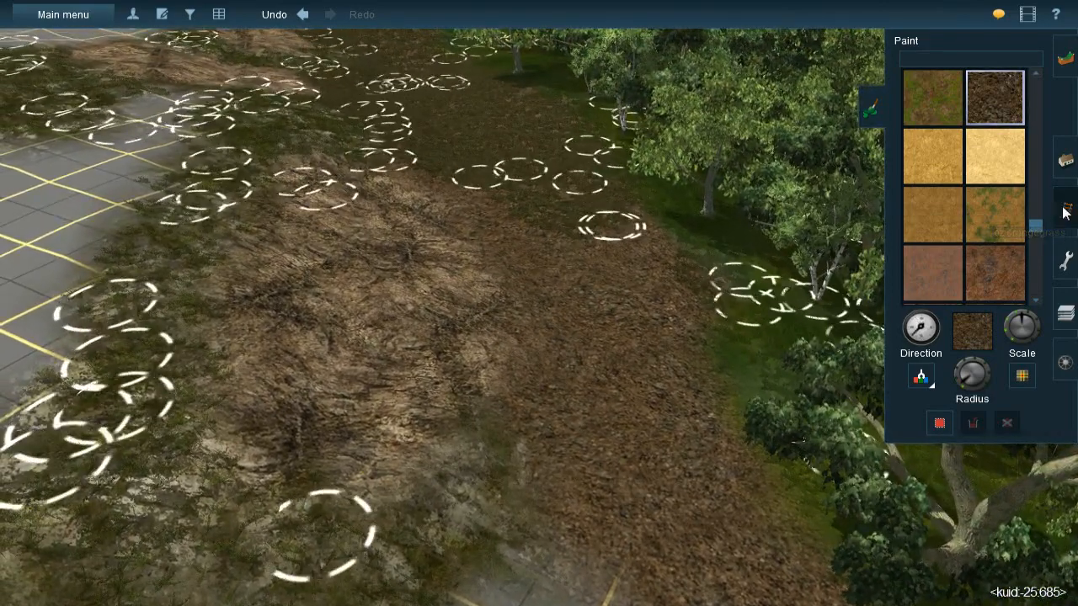
left_click(1065, 211)
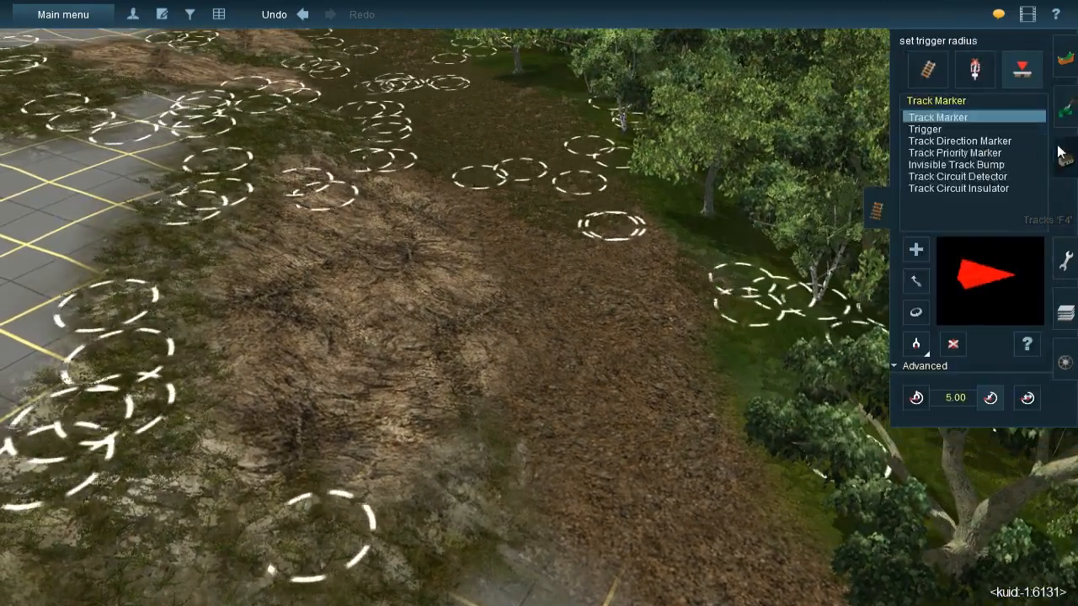
left_click(1072, 172)
left_click(1069, 115)
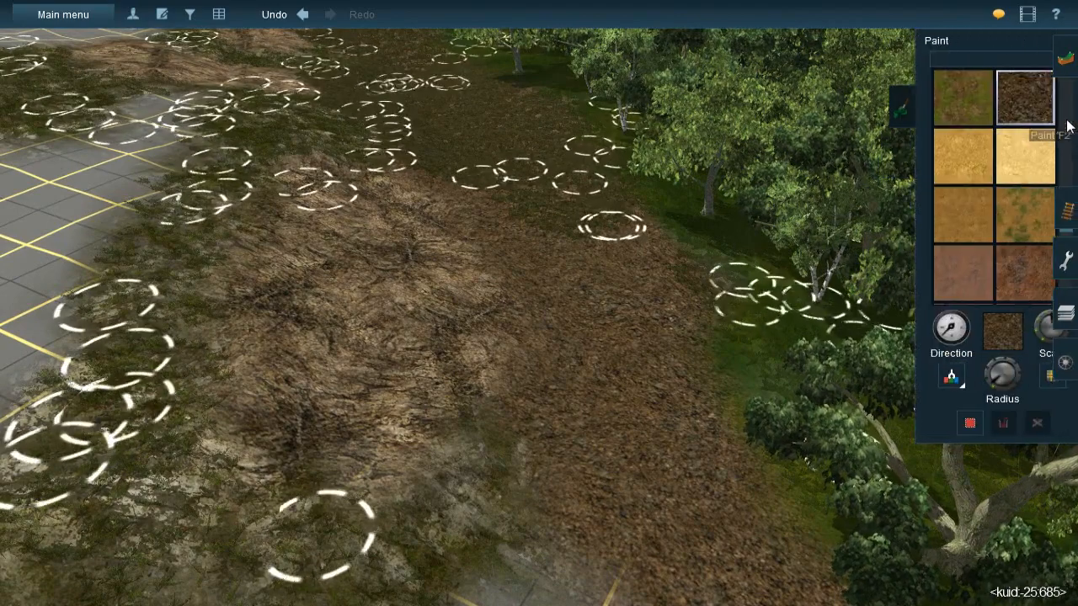
left_click(1069, 155)
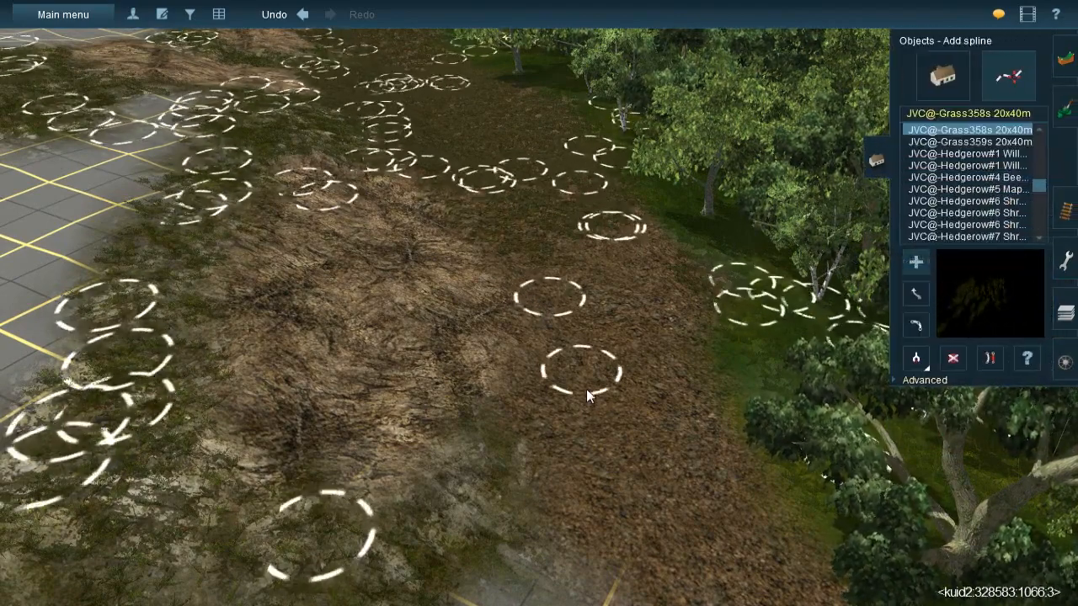
key("ctrl+z")
key("ctrl+z")
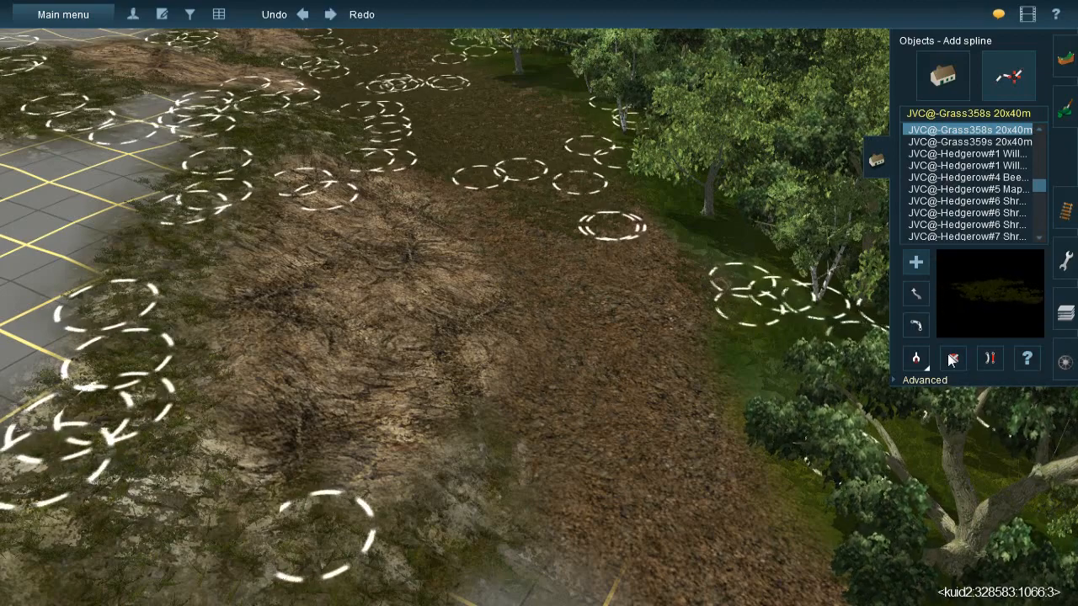
- Pick up the JVC(T)Grass spline#1m from the terrain and lay strips over the new leaf litter beside the lower brown patch
left_click(579, 227)
left_click(715, 401)
left_click(644, 516)
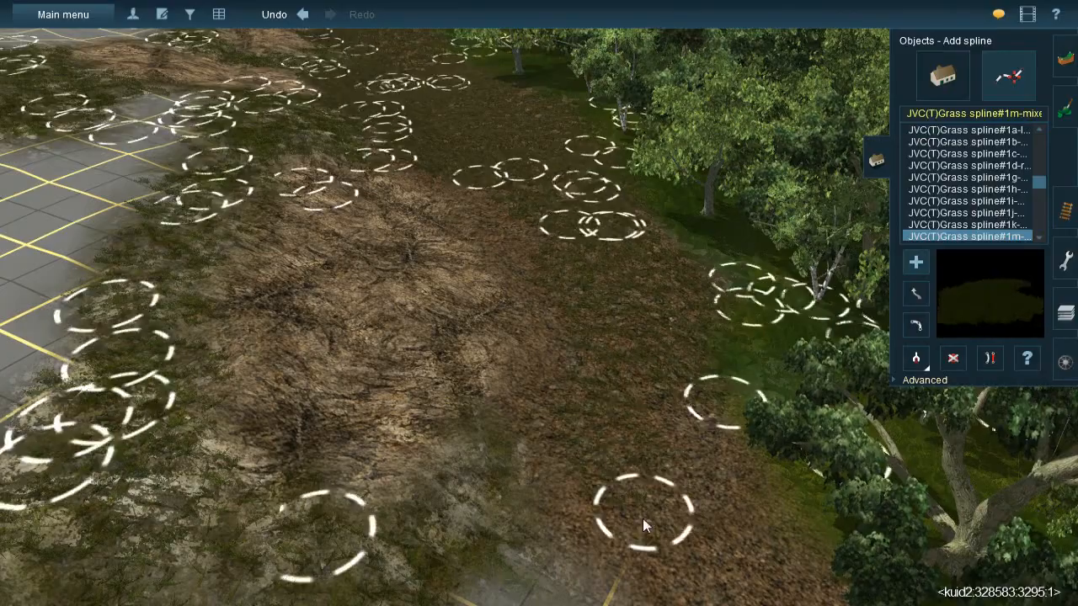
left_click(566, 311)
left_click(541, 266)
left_click_drag(561, 490, 549, 539)
- Continue the Grass spline#1m strips down the leaf litter along the forest edge to the bare grid
right_click(630, 383)
left_click(549, 271)
left_click_drag(672, 404, 702, 459)
left_click(566, 306)
left_click_drag(569, 438, 529, 454)
right_click(529, 454)
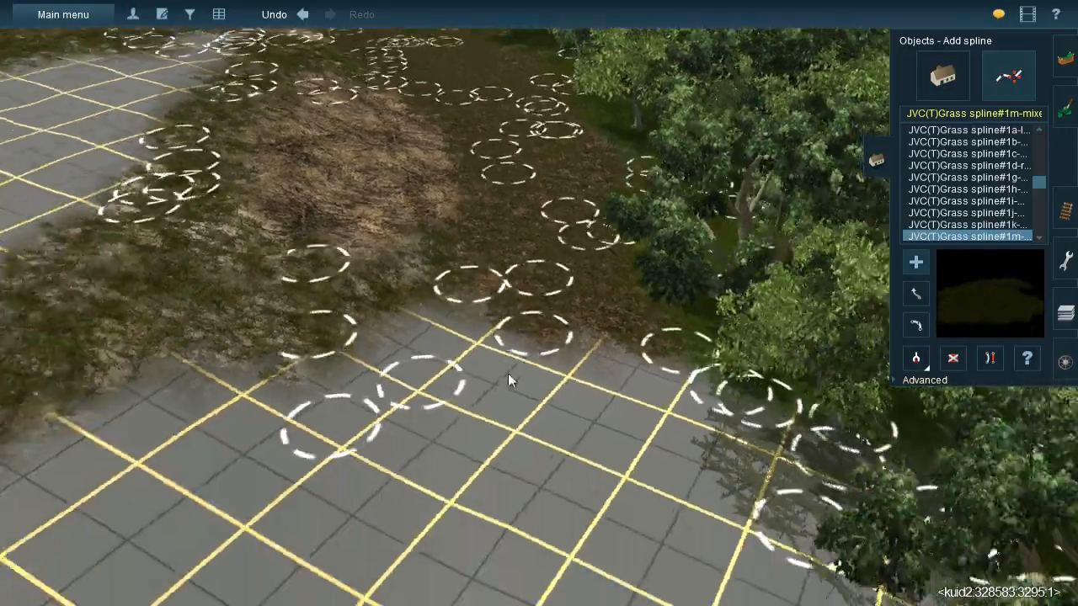
- Pick up the Grass358s spline from the rock cover and lay a strip from there across to the leaf litter
right_click_drag(508, 373, 542, 306)
right_click(504, 281)
key("Up")
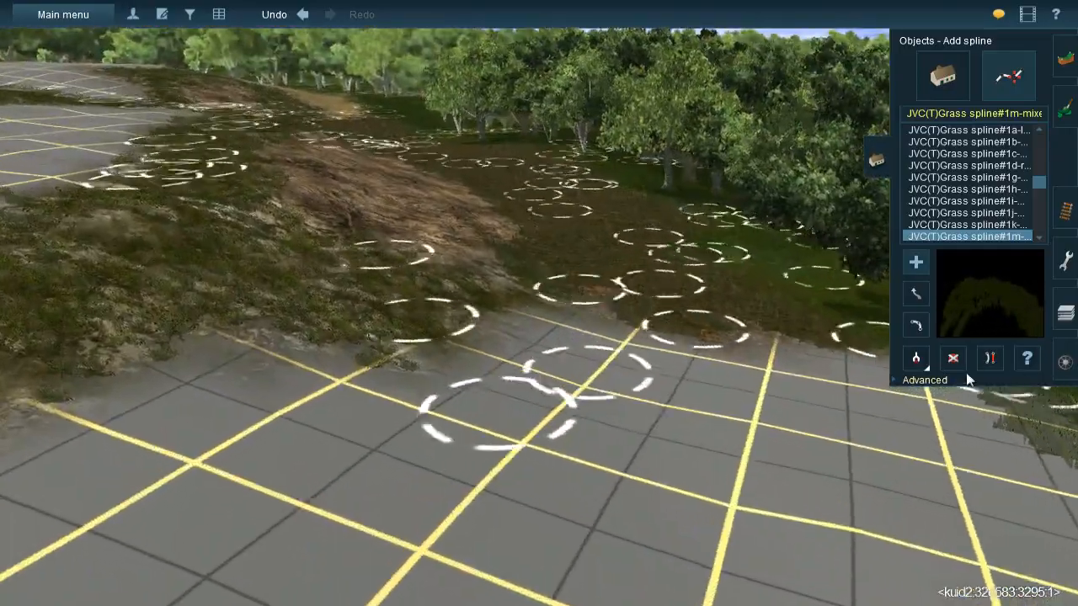
left_click(916, 359)
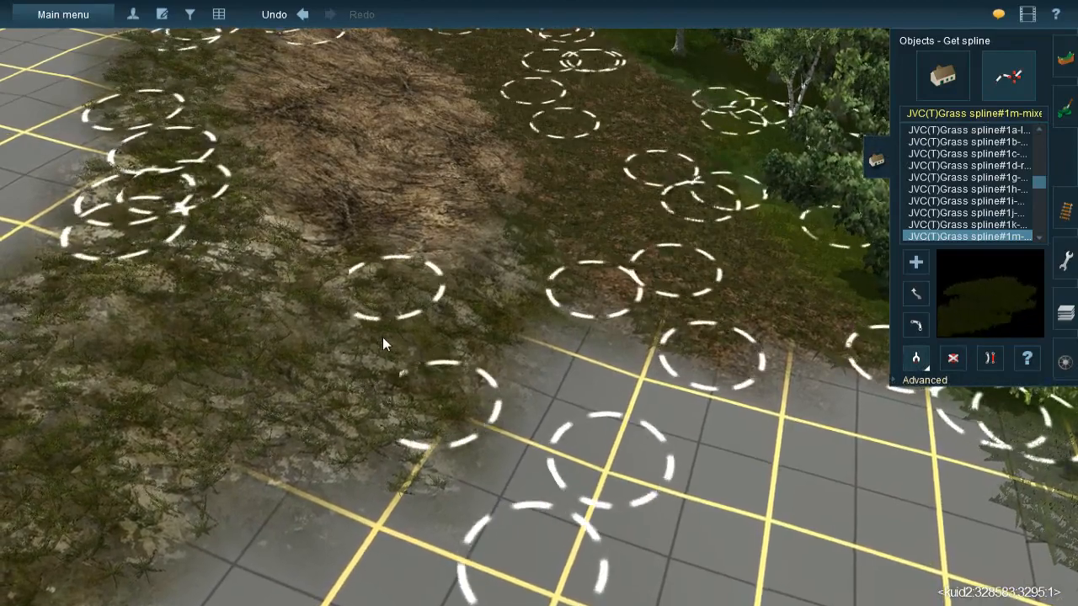
left_click(312, 377)
left_click(338, 362)
left_click(562, 225)
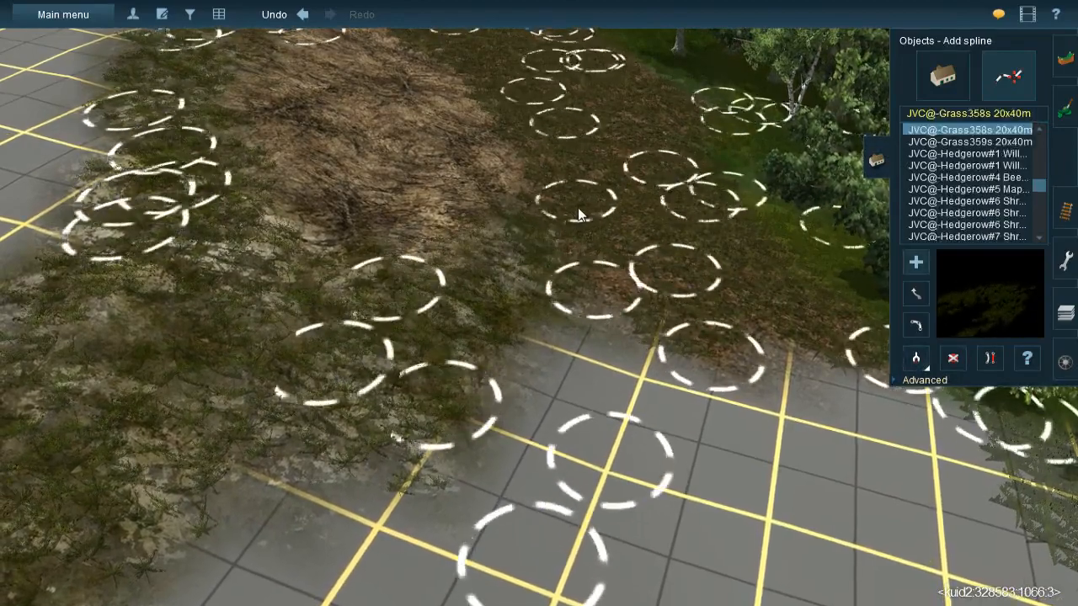
right_click_drag(576, 385, 564, 317)
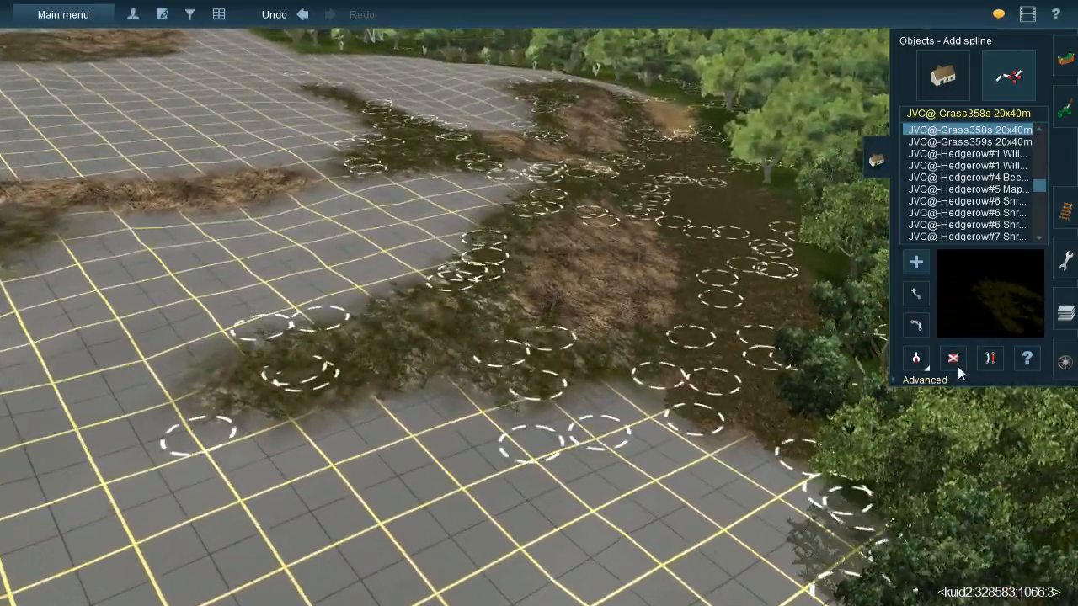
- Paint leaf litter with an adjusted brush radius over the bare-grid corner between the two grass-covered rock areas
left_click(1065, 124)
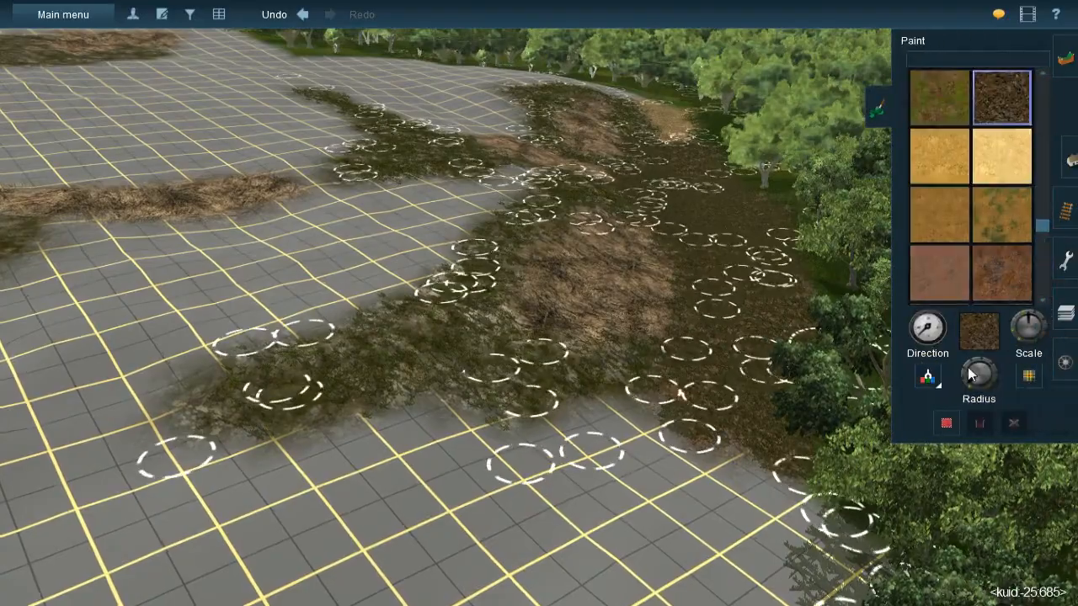
right_click(469, 249)
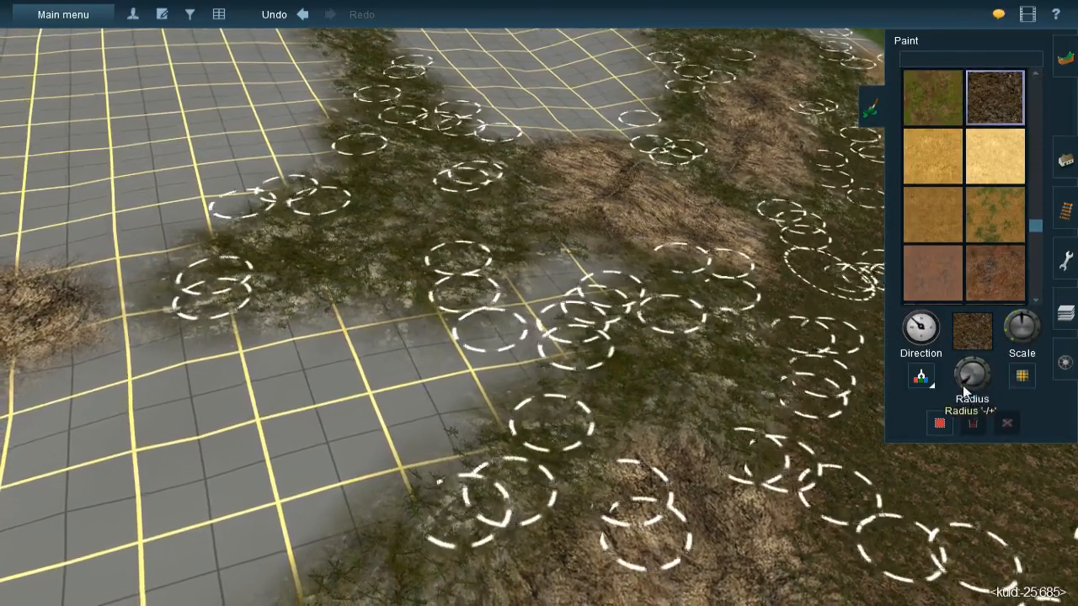
key("bracketleft")
left_click_drag(575, 256, 582, 257)
mouse_move(519, 357)
left_mouse_down()
mouse_move(505, 325)
mouse_move(530, 295)
mouse_move(522, 327)
mouse_move(458, 365)
mouse_move(399, 436)
mouse_move(419, 402)
mouse_move(409, 425)
mouse_move(419, 337)
mouse_move(400, 337)
mouse_move(395, 321)
mouse_move(302, 344)
left_mouse_up()
mouse_move(183, 357)
left_mouse_down()
mouse_move(296, 343)
mouse_move(228, 361)
mouse_move(216, 354)
left_mouse_up()
right_click(241, 354)
right_click_drag(507, 306, 669, 315)
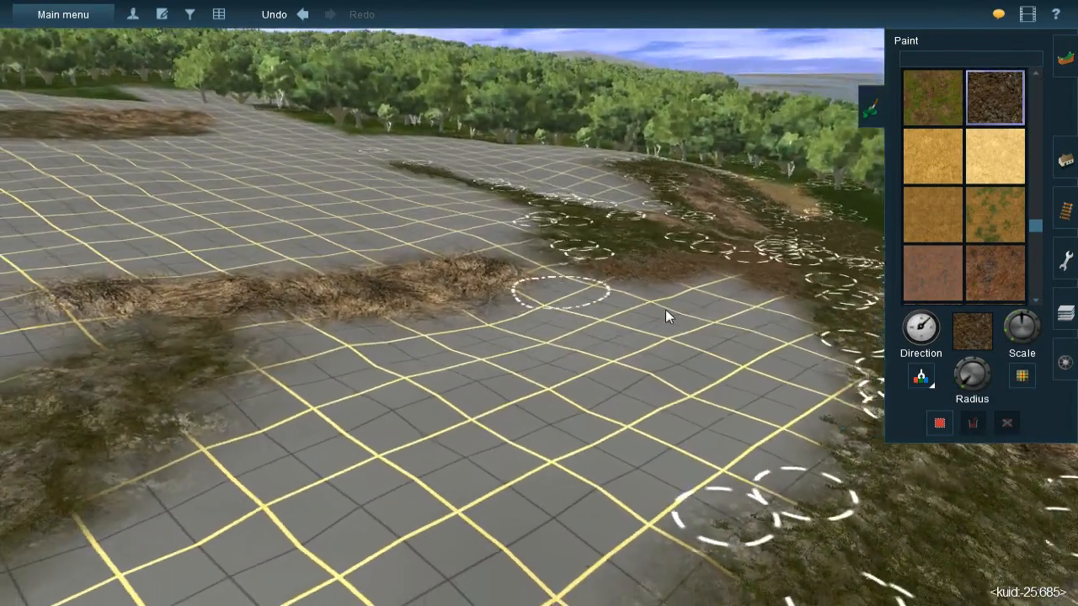
- Extend the leaf litter across the bare grid and along the side of the detached elongated brown patch
left_click_drag(960, 375, 961, 384)
right_click_drag(610, 340, 557, 305)
mouse_move(558, 304)
left_mouse_down()
mouse_move(571, 272)
mouse_move(494, 350)
mouse_move(519, 334)
mouse_move(405, 380)
mouse_move(315, 368)
mouse_move(332, 375)
mouse_move(311, 377)
mouse_move(517, 320)
left_mouse_up()
right_click_drag(566, 308, 574, 353)
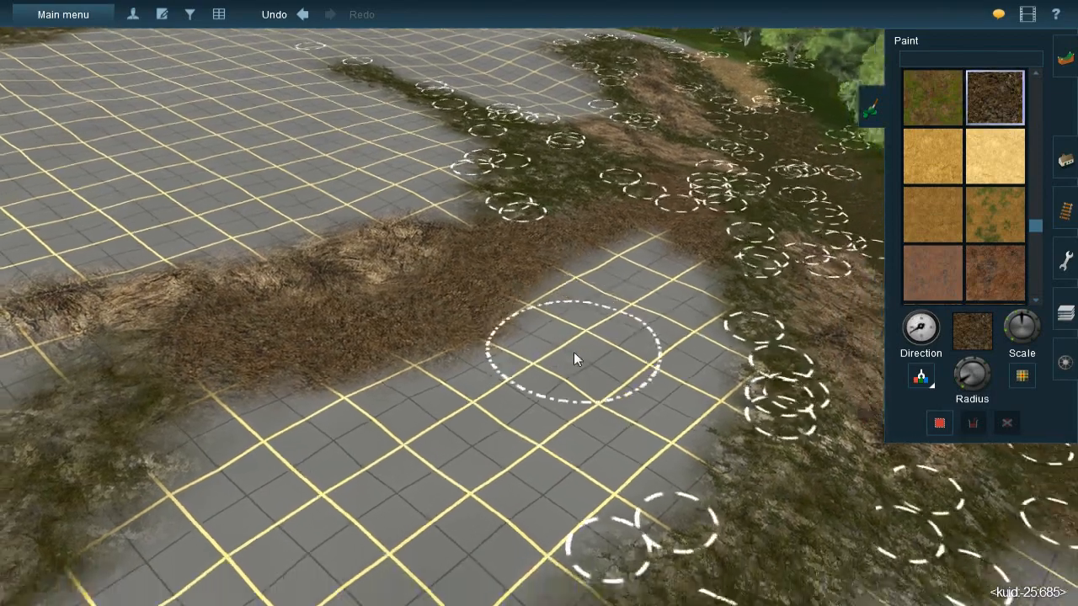
right_click(574, 352)
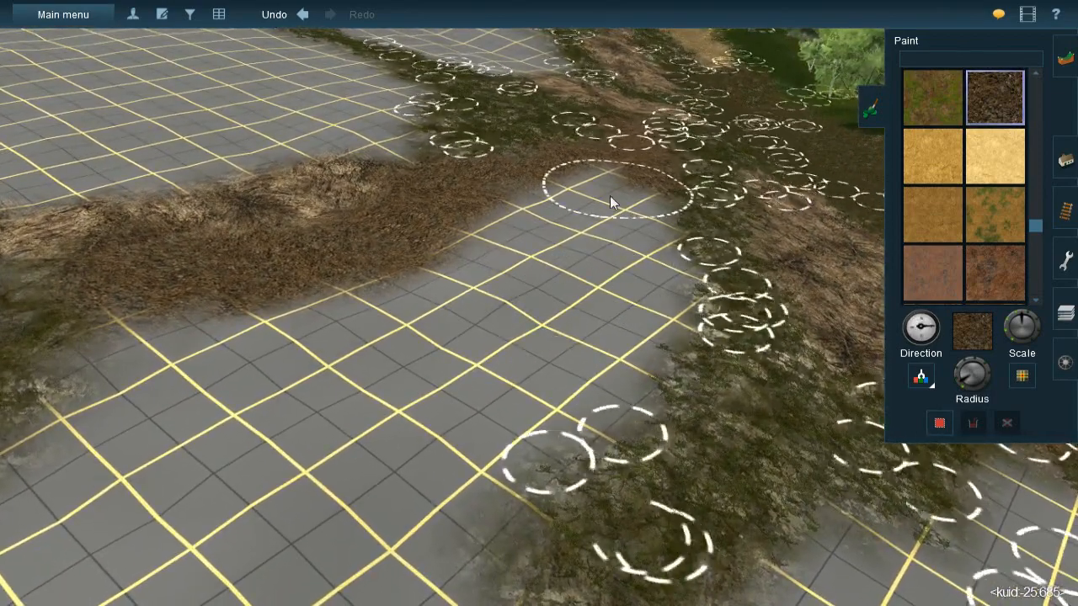
- Widen the leaf litter at the bare-grid corner and paint it down along the grass-covered rock's edge
mouse_move(547, 203)
left_mouse_down()
mouse_move(502, 218)
mouse_move(524, 198)
left_mouse_up()
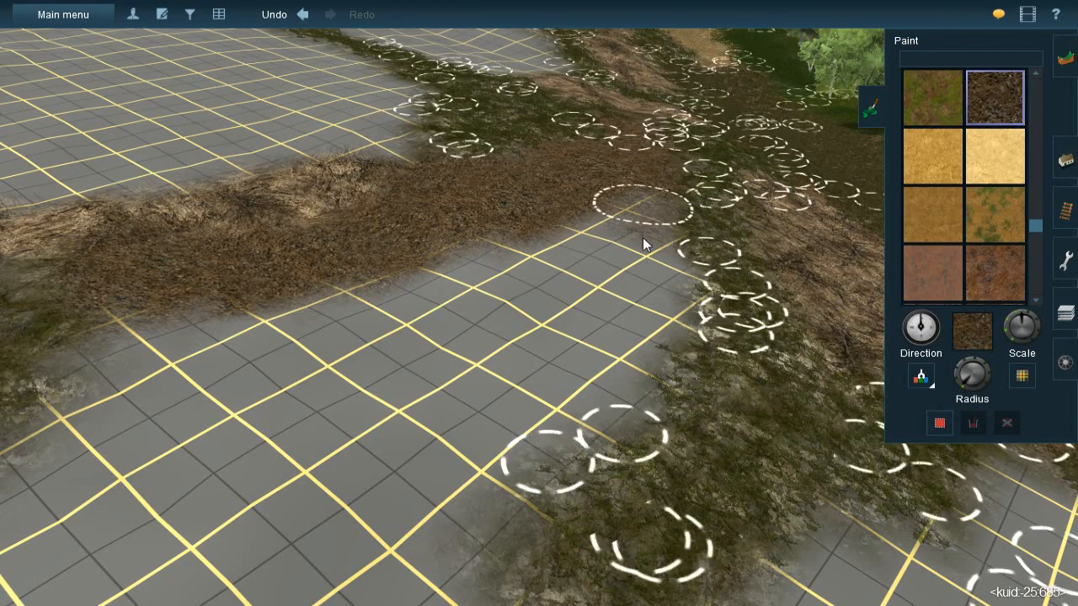
left_click(649, 301)
mouse_move(630, 322)
left_mouse_down()
mouse_move(579, 393)
mouse_move(631, 373)
mouse_move(487, 418)
mouse_move(573, 398)
mouse_move(554, 414)
mouse_move(492, 421)
left_mouse_up()
mouse_move(499, 384)
right_mouse_down()
mouse_move(501, 304)
mouse_move(555, 291)
right_mouse_up()
- Sample the orange-brown earth texture and paint a broad band over the bare grid beside the leaf litter, reaching the far rock
key("Down")
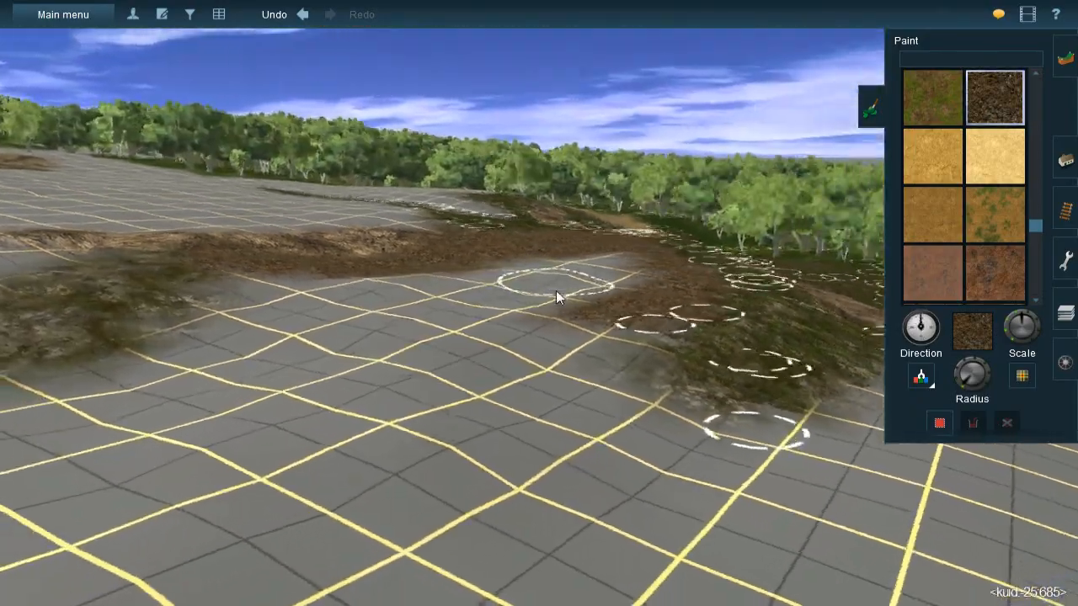
key("Up")
key("Right")
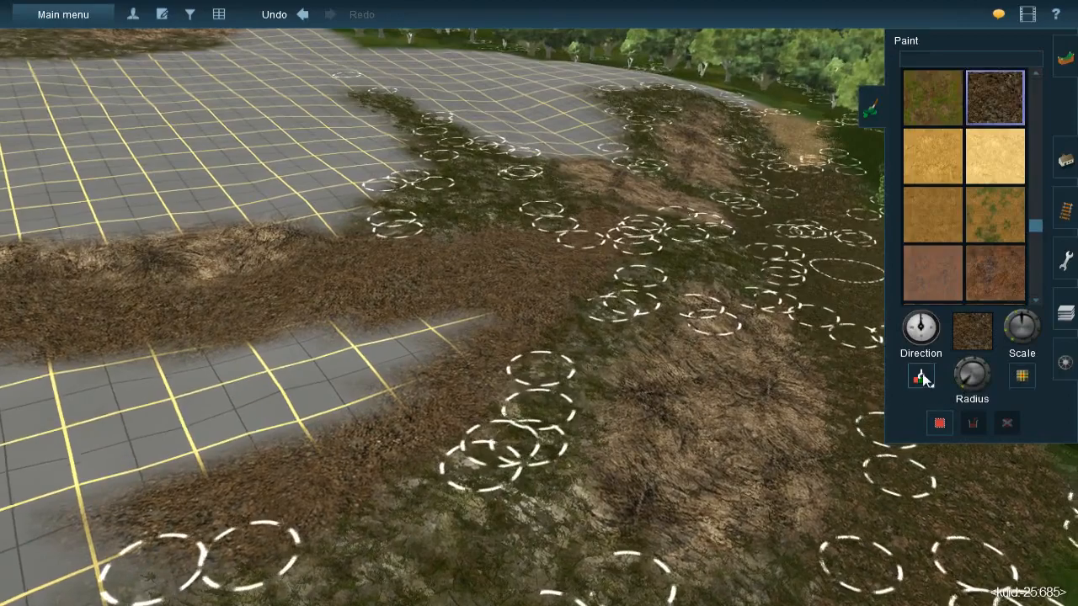
left_click(923, 376)
left_click(797, 145)
key("Left")
key("Left")
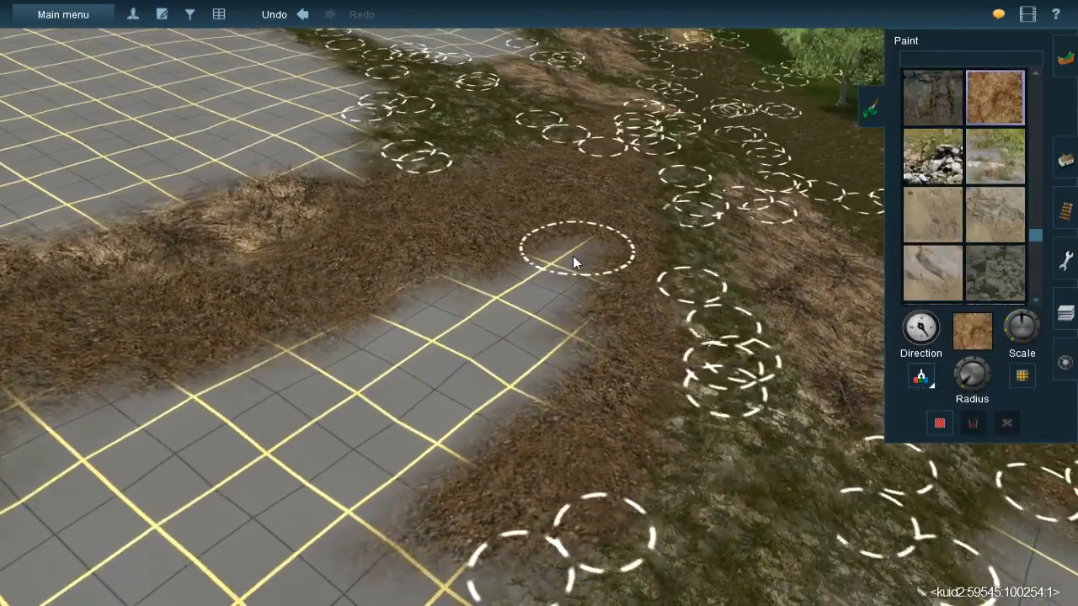
mouse_move(534, 288)
left_mouse_down()
mouse_move(520, 285)
mouse_move(508, 343)
mouse_move(528, 334)
mouse_move(529, 355)
mouse_move(427, 389)
mouse_move(464, 313)
mouse_move(431, 335)
mouse_move(477, 287)
mouse_move(429, 330)
mouse_move(498, 382)
mouse_move(470, 384)
mouse_move(420, 341)
mouse_move(306, 376)
mouse_move(305, 356)
mouse_move(431, 310)
left_mouse_up()
right_click(199, 392)
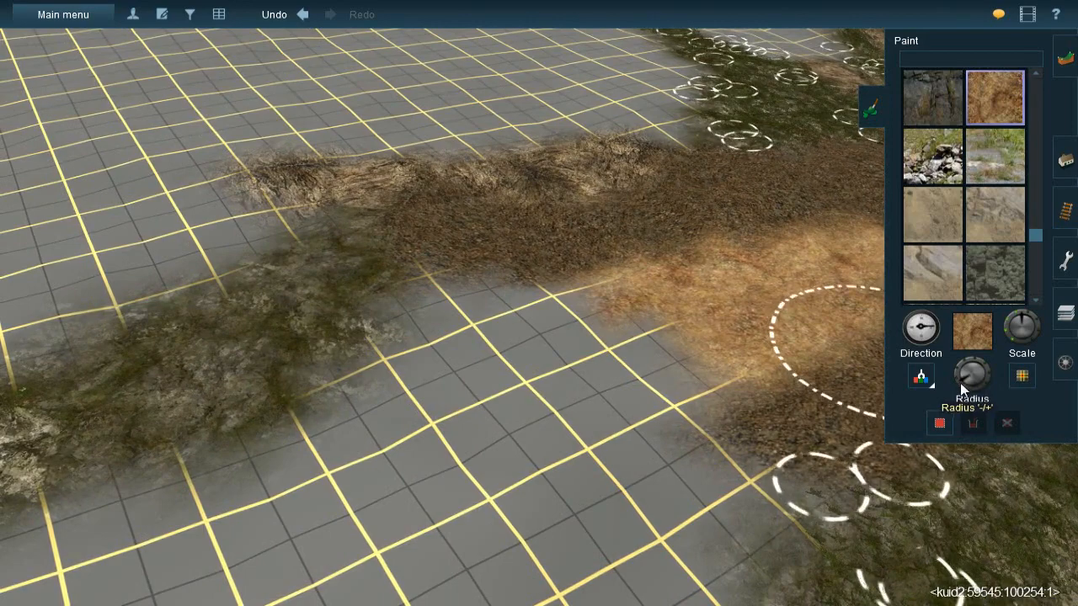
mouse_move(501, 336)
left_mouse_down()
mouse_move(587, 321)
mouse_move(432, 320)
mouse_move(513, 342)
mouse_move(638, 317)
mouse_move(618, 325)
mouse_move(682, 363)
mouse_move(614, 389)
mouse_move(514, 395)
mouse_move(399, 379)
mouse_move(408, 382)
left_mouse_up()
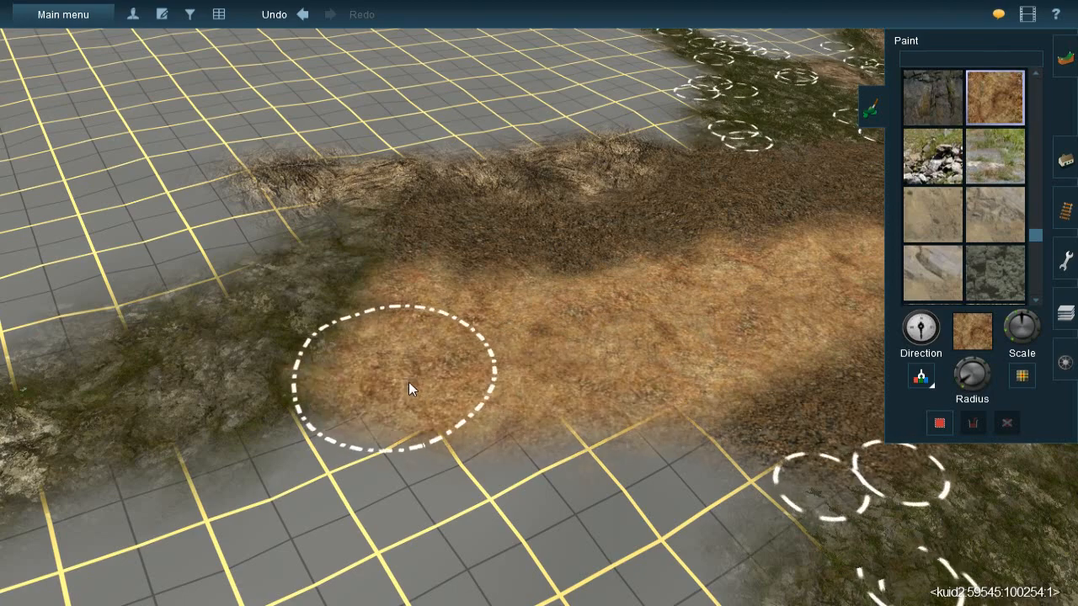
- Sample the grass-covered rock texture and paint it over the bare grid beside the orange-brown earth and leaf litter
key("Down")
key("Left")
key("Left")
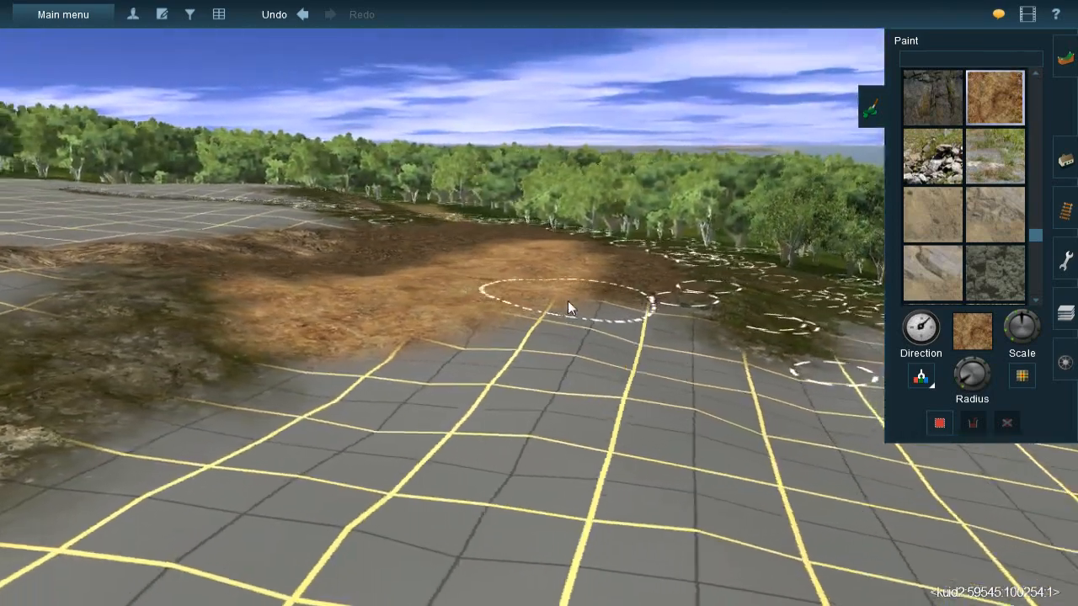
key("Up")
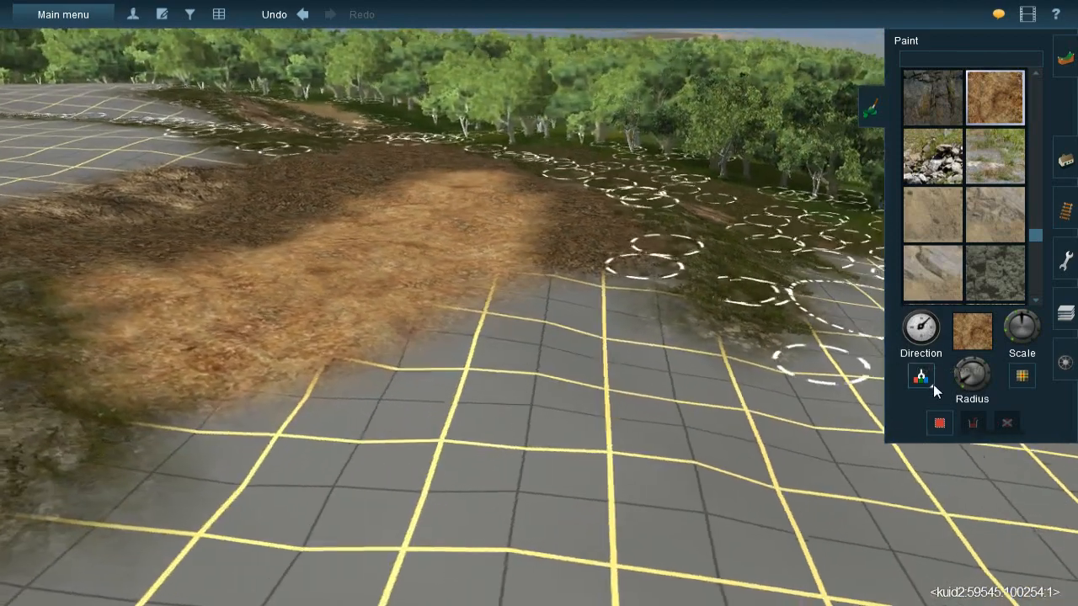
left_click(931, 384)
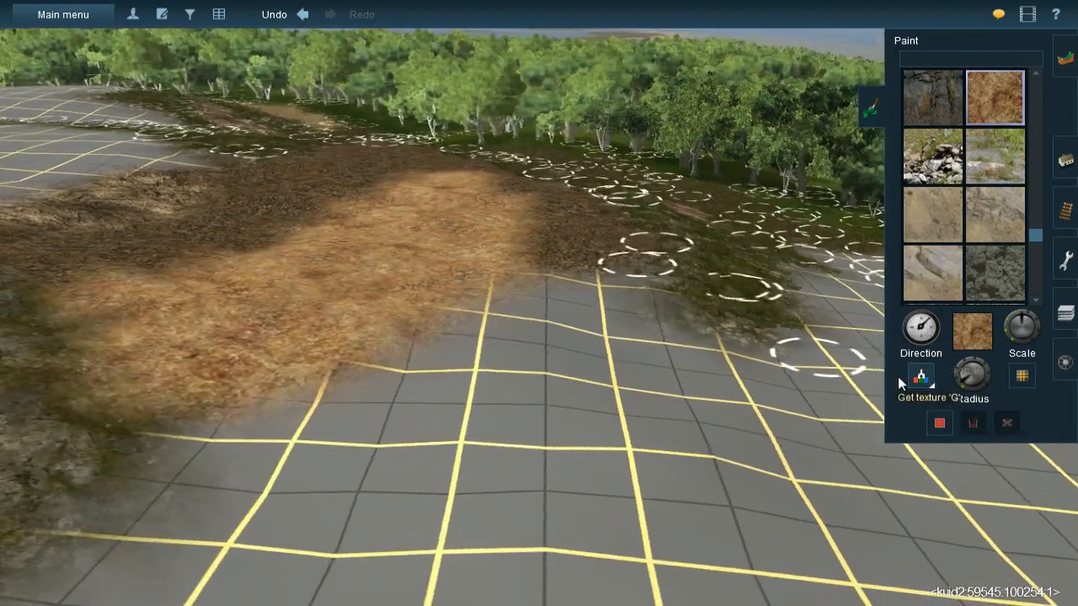
left_click(699, 344)
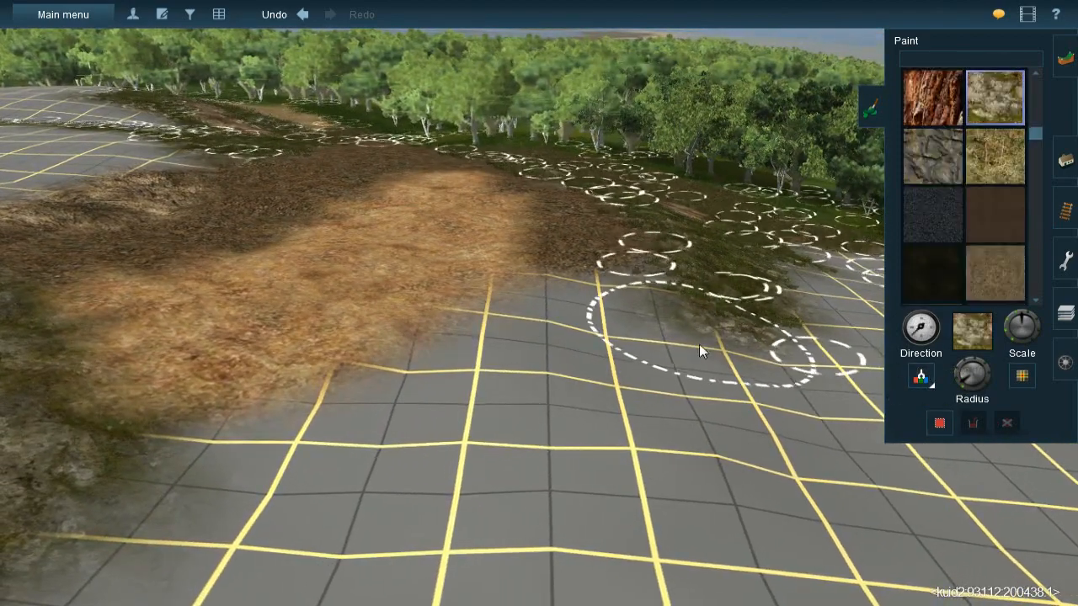
mouse_move(678, 338)
left_mouse_down()
mouse_move(641, 306)
mouse_move(658, 311)
mouse_move(571, 321)
mouse_move(536, 350)
mouse_move(544, 317)
mouse_move(488, 385)
mouse_move(431, 421)
mouse_move(421, 410)
mouse_move(264, 452)
mouse_move(501, 328)
left_mouse_up()
mouse_move(501, 324)
right_mouse_down()
mouse_move(557, 230)
mouse_move(757, 229)
right_mouse_up()
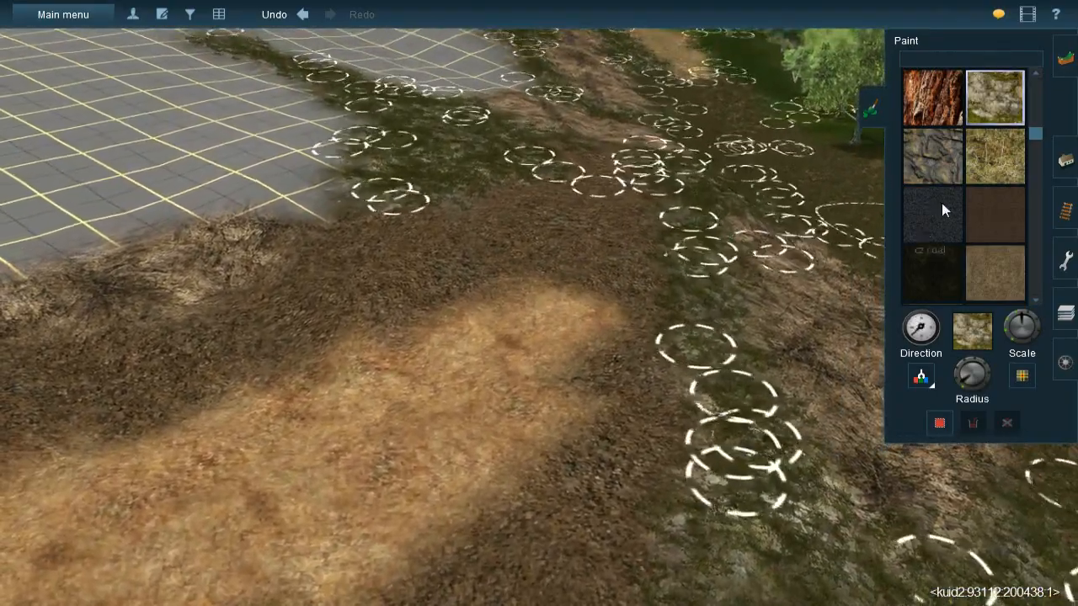
- Sample the JVC(T)Grass spline#1m mix and lay it over the leaf litter around the orange-brown earth's far end
key("Left")
left_click(1065, 161)
left_click(924, 359)
left_click(524, 160)
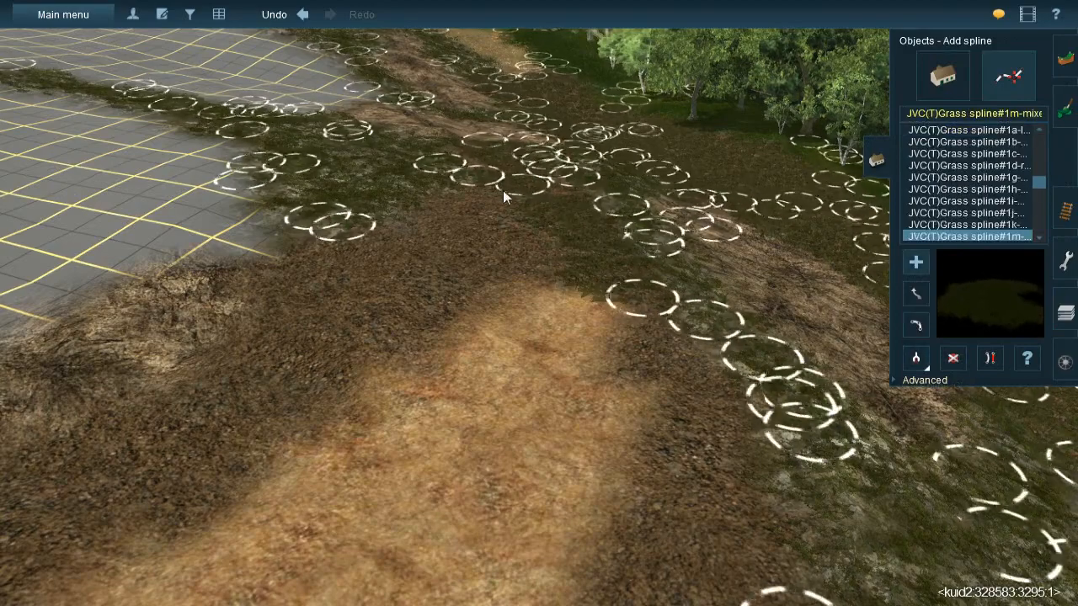
left_click(550, 287)
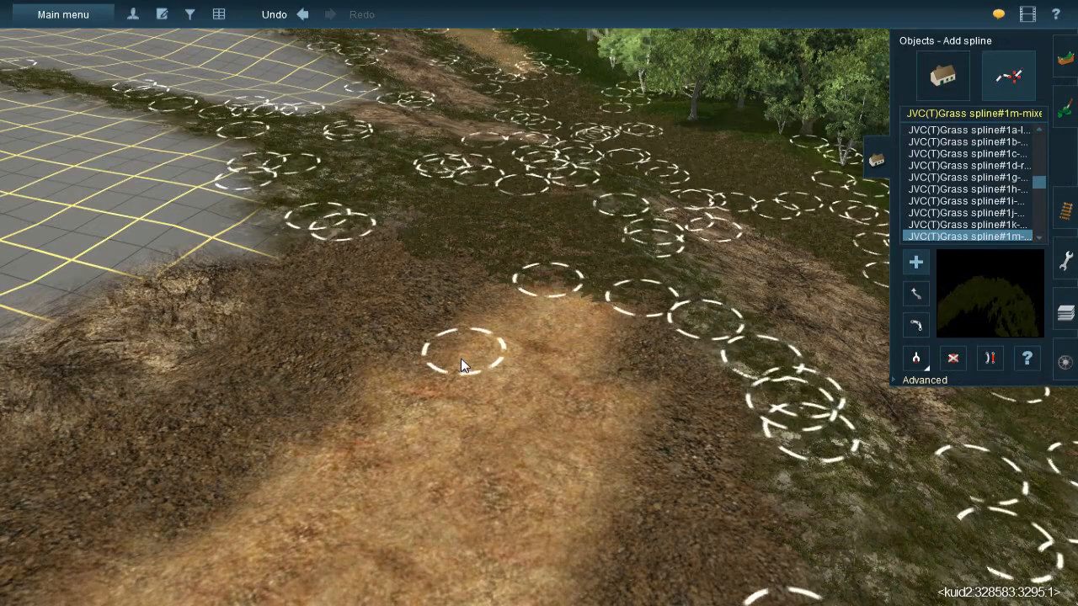
left_click(453, 328)
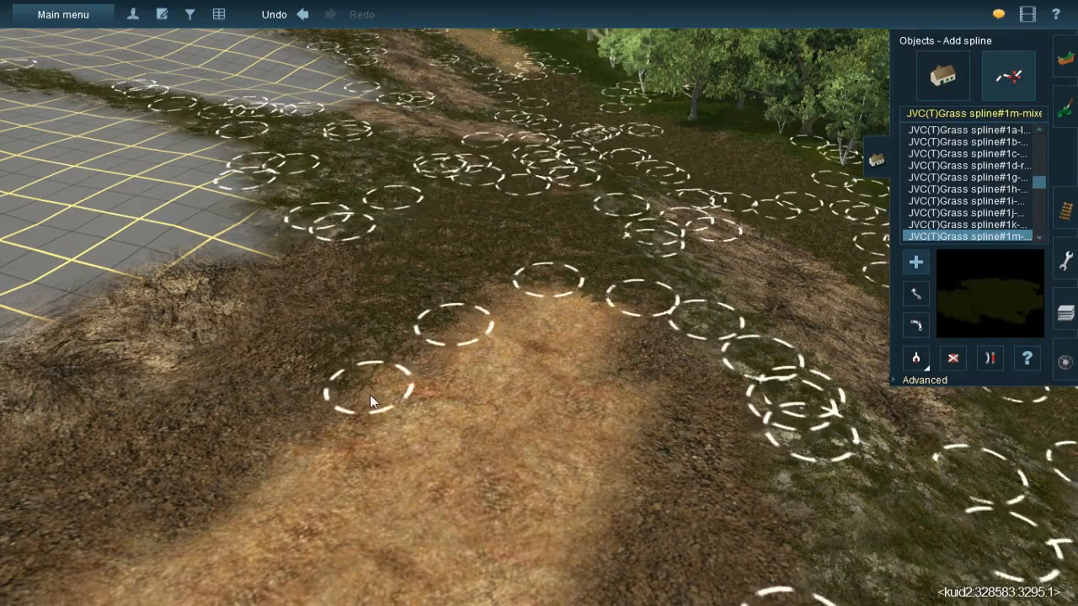
left_click(370, 393)
- Extend the JVC(T)Grass spline#1m mix over the leaf litter strips flanking both sides of the orange-brown earth
key("Left")
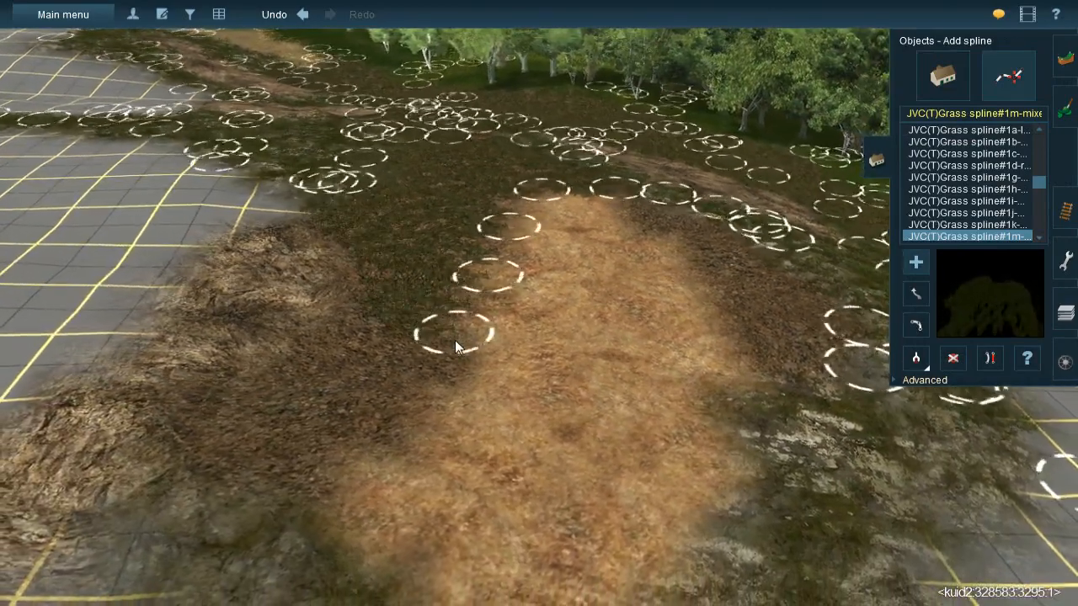
left_click(460, 336)
left_click(364, 251)
left_click(233, 487)
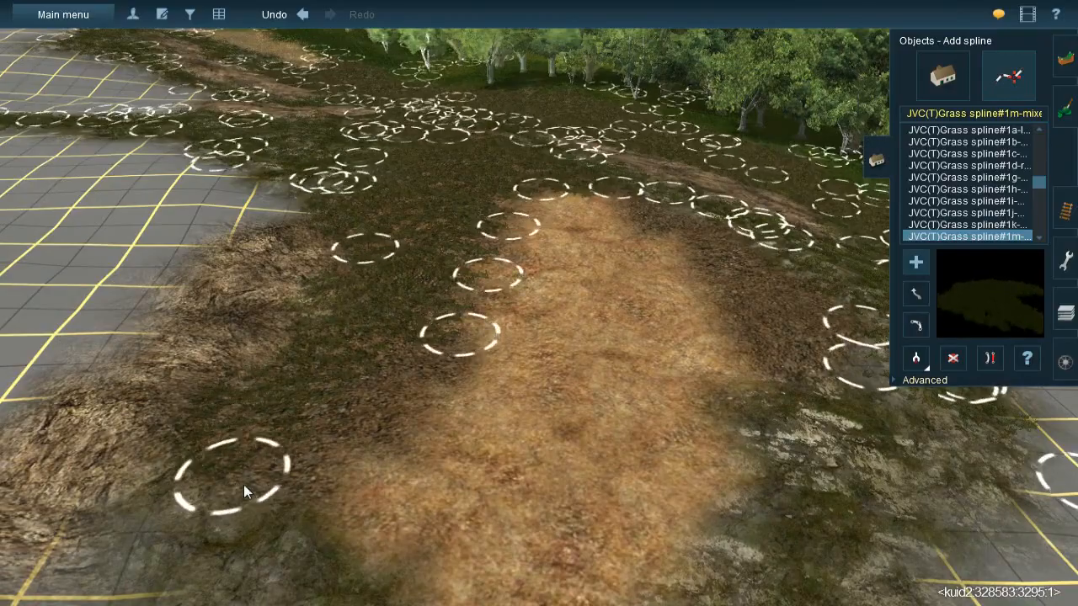
left_click(435, 347)
right_click_drag(556, 313, 472, 237)
left_click(594, 399)
- Sample the JVC(TBL)Grass spline#1g and lay a first stretch over the orange-brown earth
right_click_drag(579, 543, 600, 271)
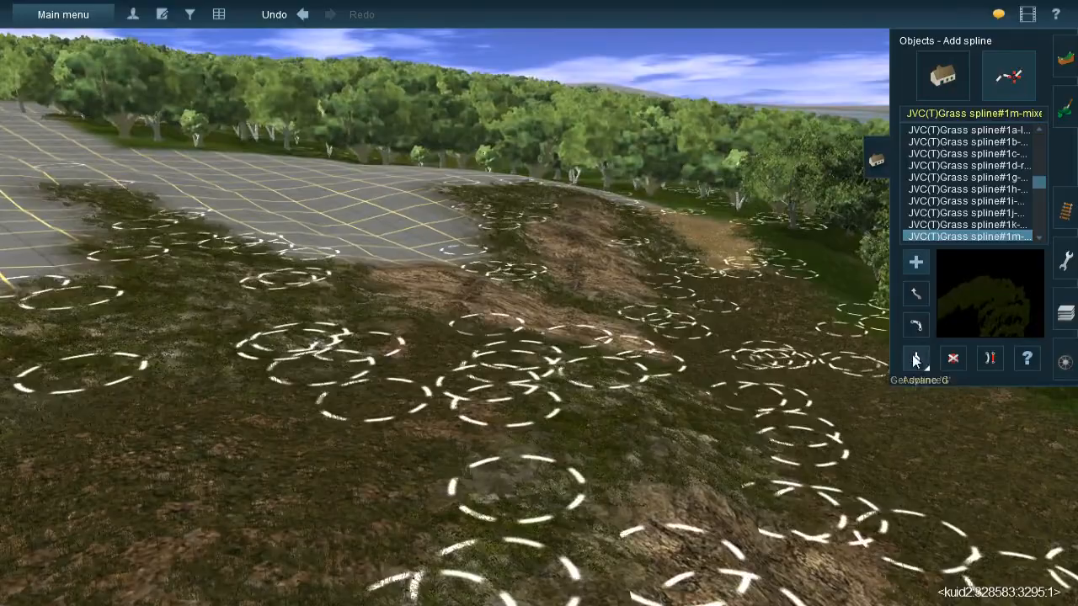
left_click(913, 357)
left_click(729, 255)
right_click(535, 431)
right_click_drag(458, 286, 700, 530)
left_click(526, 294)
right_click(581, 413)
- Lay further JVC(TBL)Grass spline#1g stretches across the rest of the orange-brown earth down to its near end
left_click(559, 443)
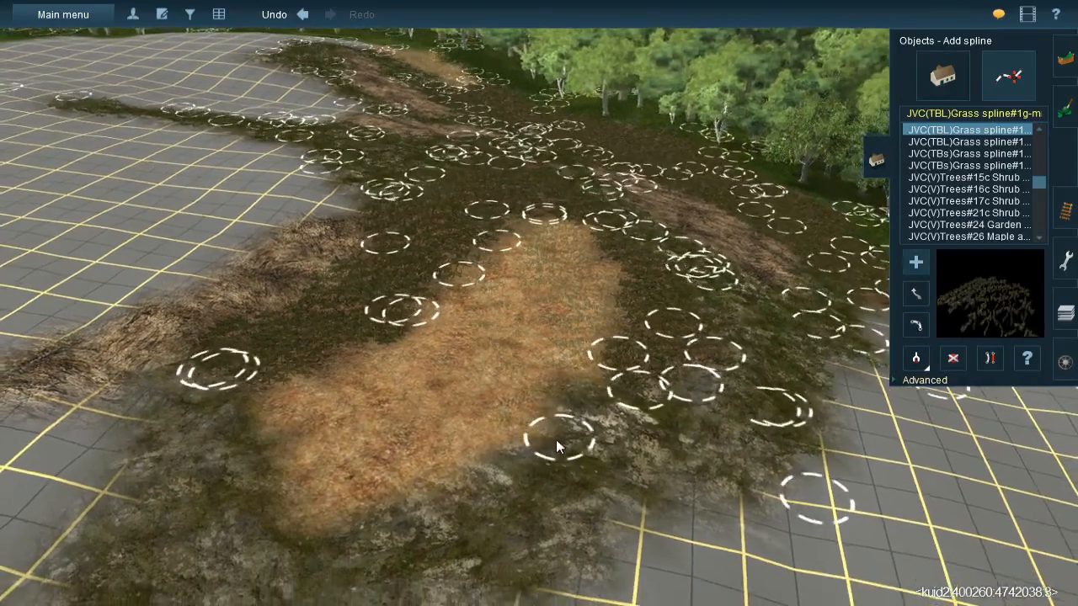
left_click(469, 490)
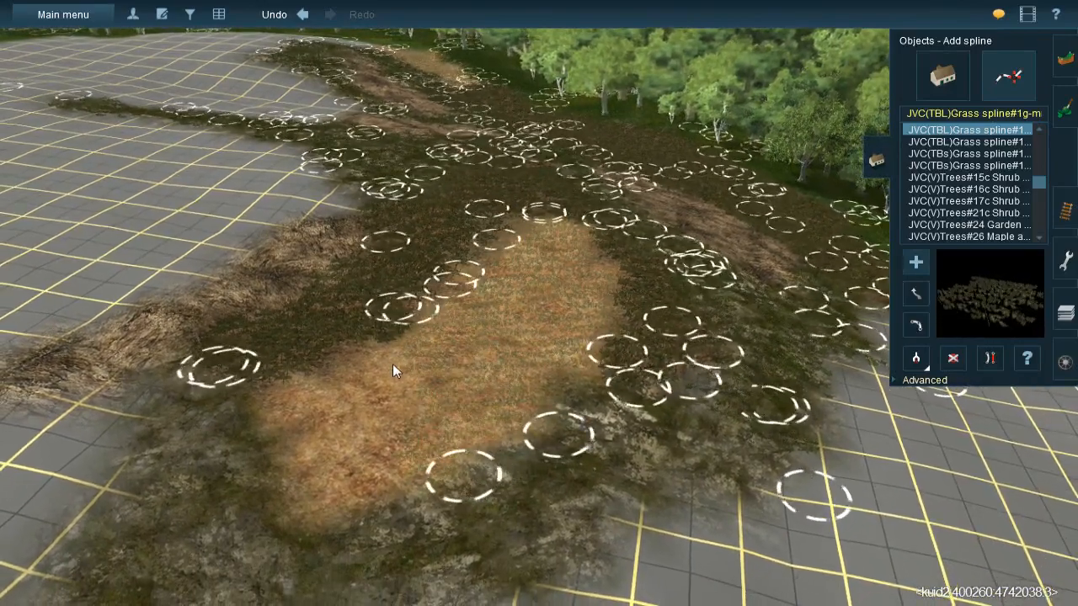
left_click(357, 533)
left_click(273, 378)
left_click(392, 524)
- Sample the JVC@-Grass358s 20x40m spline and lay it along the grass-covered rock bordering the orange-brown earth
right_click_drag(586, 368, 613, 329)
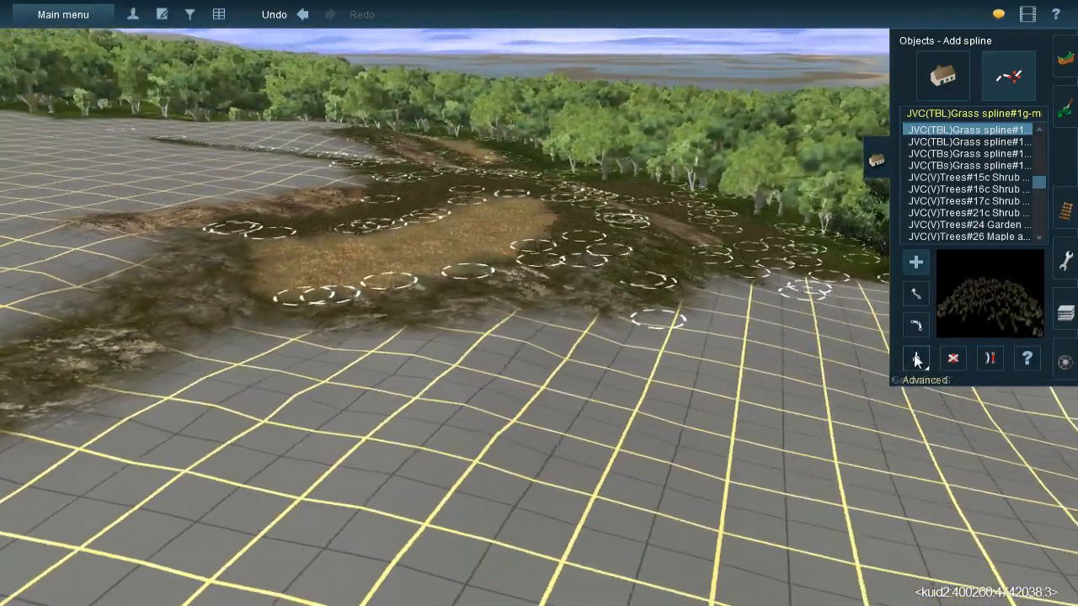
left_click(916, 361)
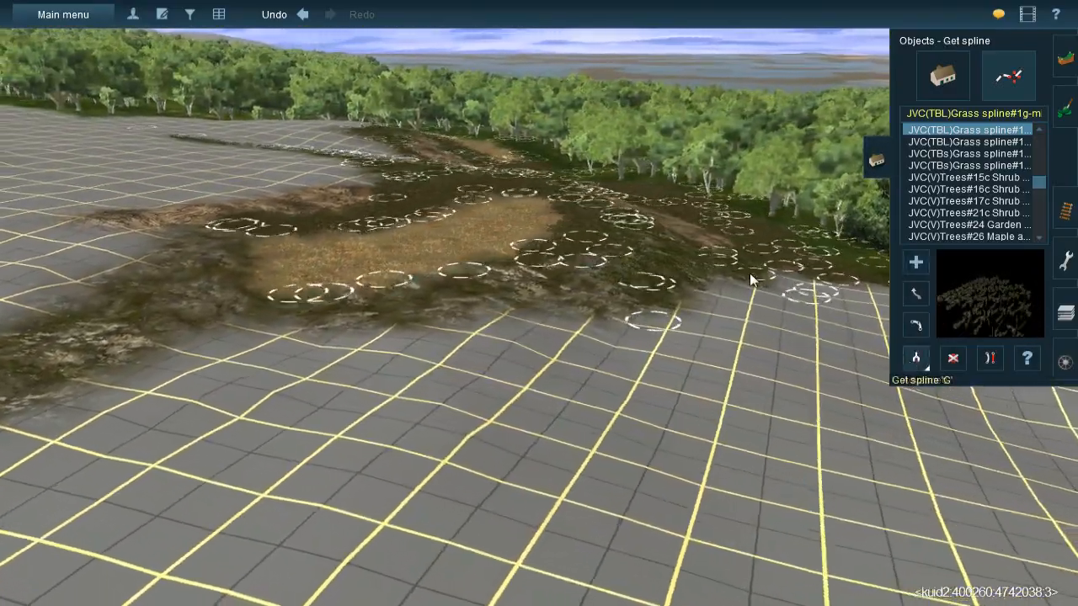
left_click(731, 271)
scroll(505, 323, "up", 3)
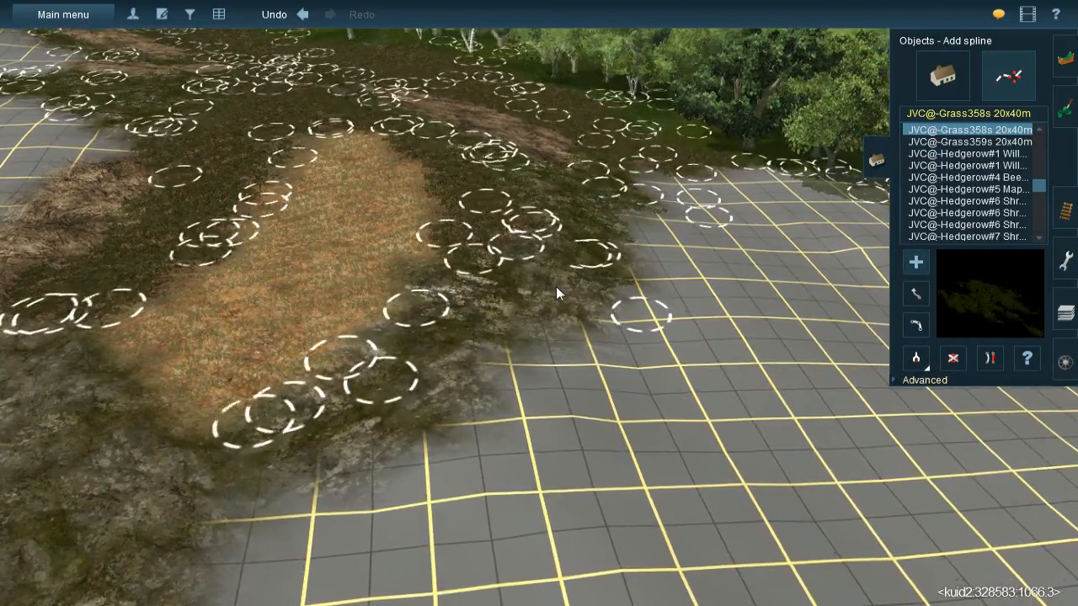
left_click(475, 347)
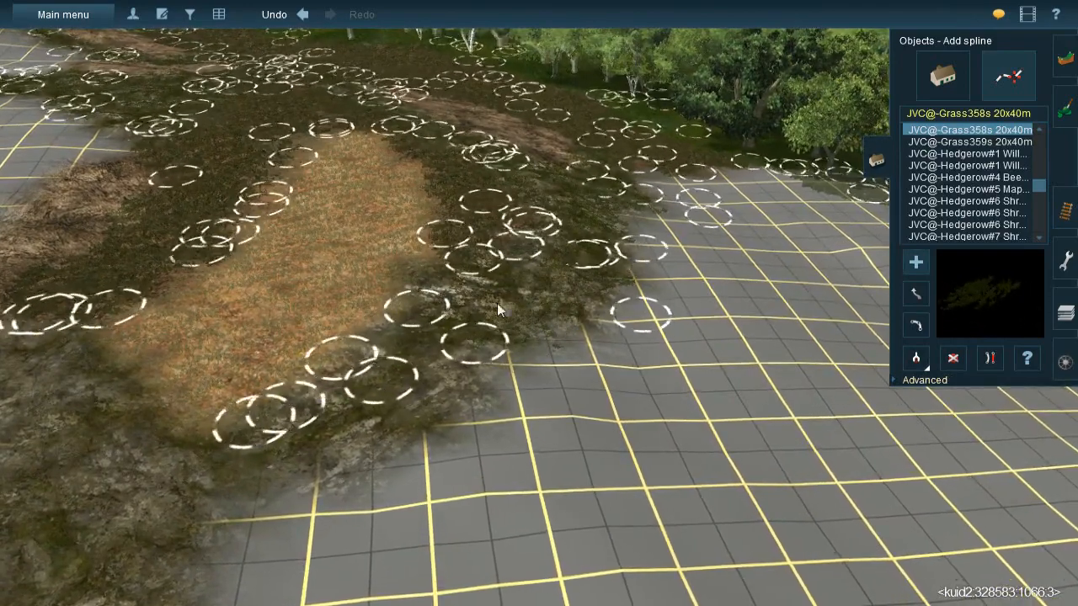
left_click(263, 485)
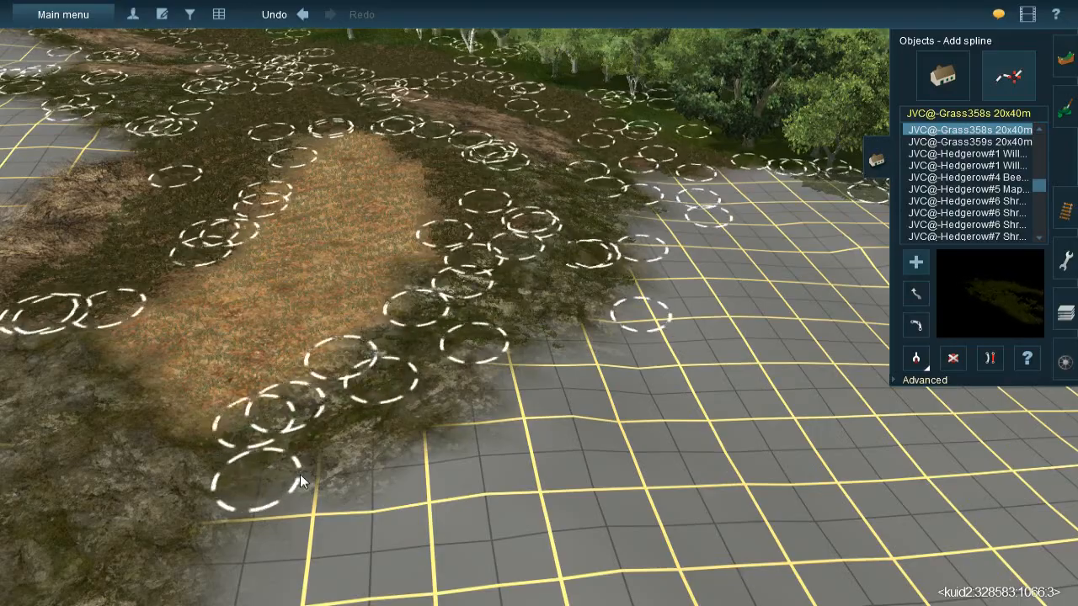
left_click(545, 361)
- Lay JVC@-Grass358s 20x40m splines over the grass-covered rock around the earth's near end and into the narrow strip
right_click_drag(530, 396, 402, 352)
left_click(497, 451)
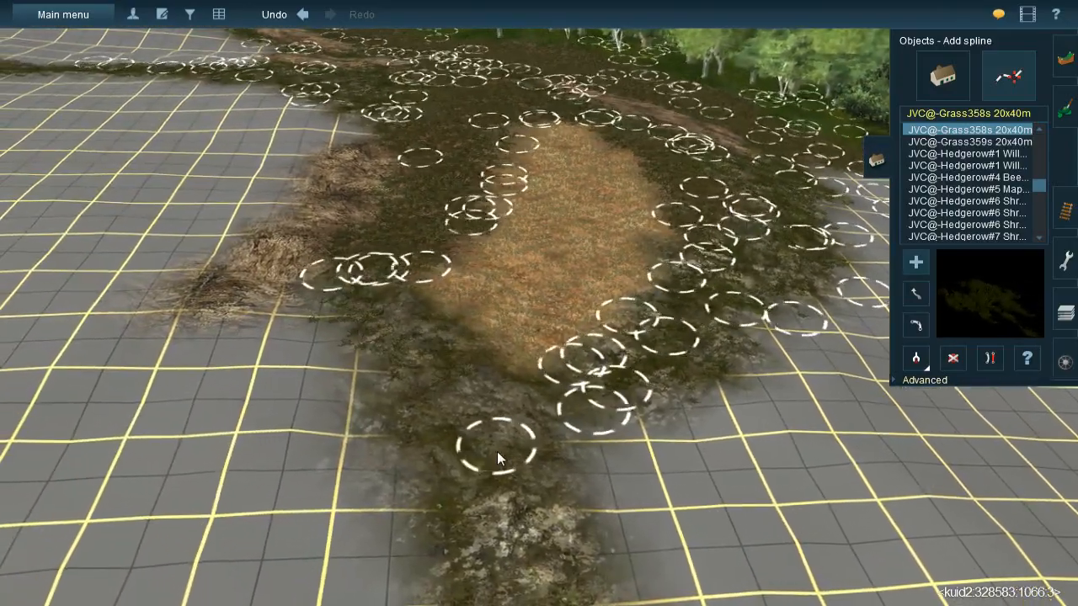
left_click(454, 460)
left_click(402, 242)
left_click(543, 518)
left_click(454, 268)
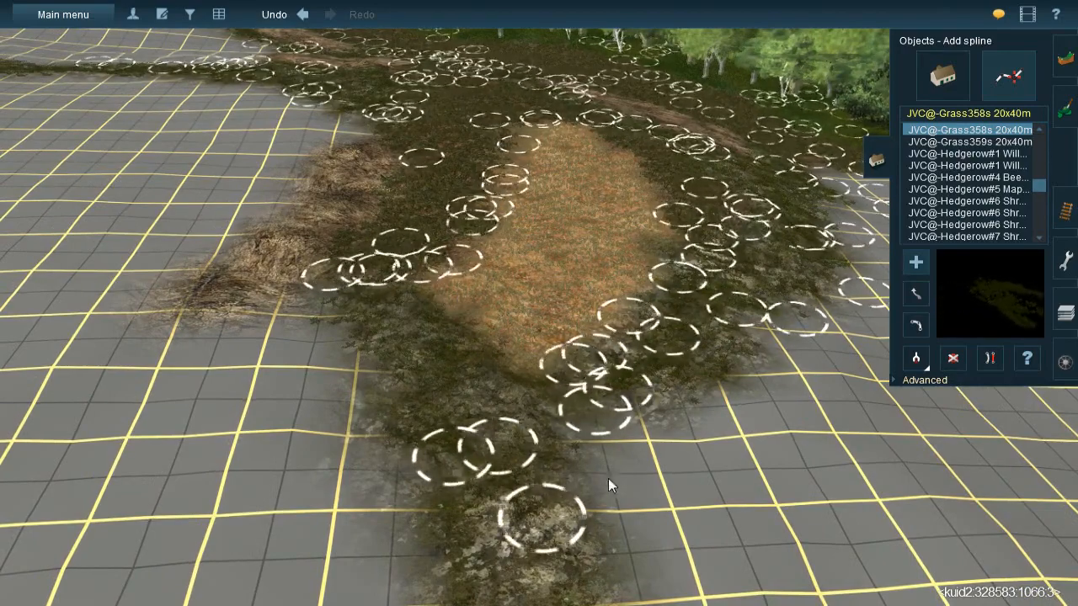
left_click(397, 505)
left_click_drag(396, 505, 312, 571)
- Continue the JVC@-Grass358s 20x40m splines along the narrow grass-covered rock strip crossing the bare grid
right_click(694, 447)
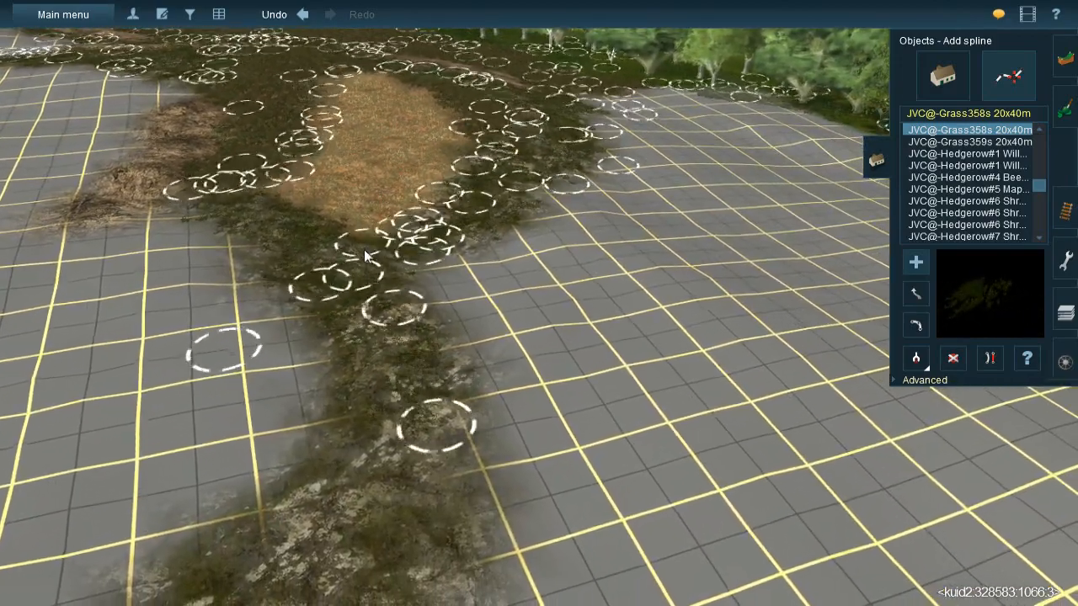
left_click(332, 492)
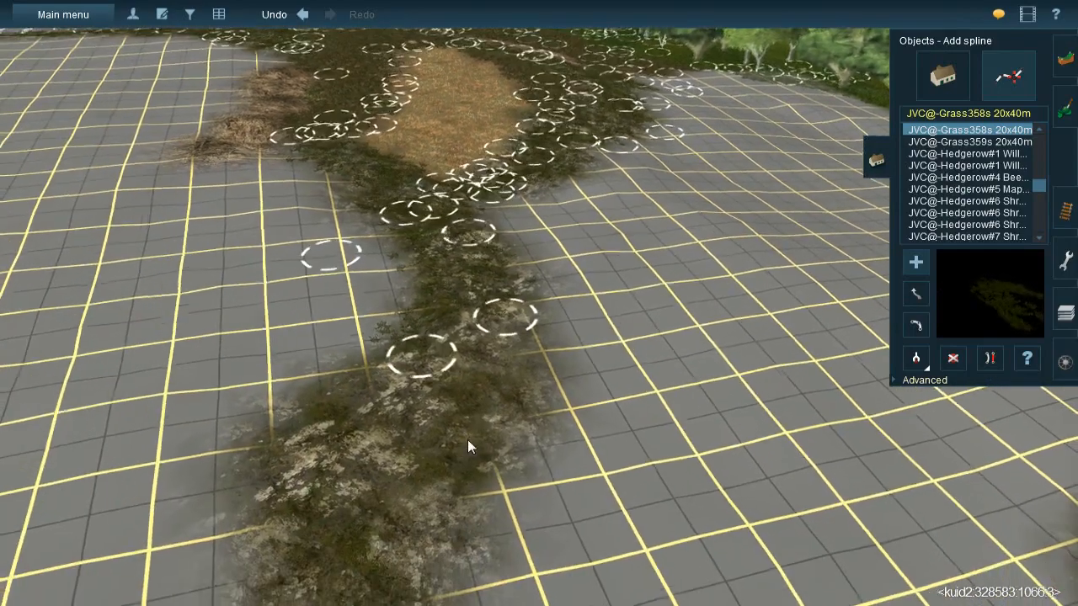
left_click_drag(465, 449, 564, 252)
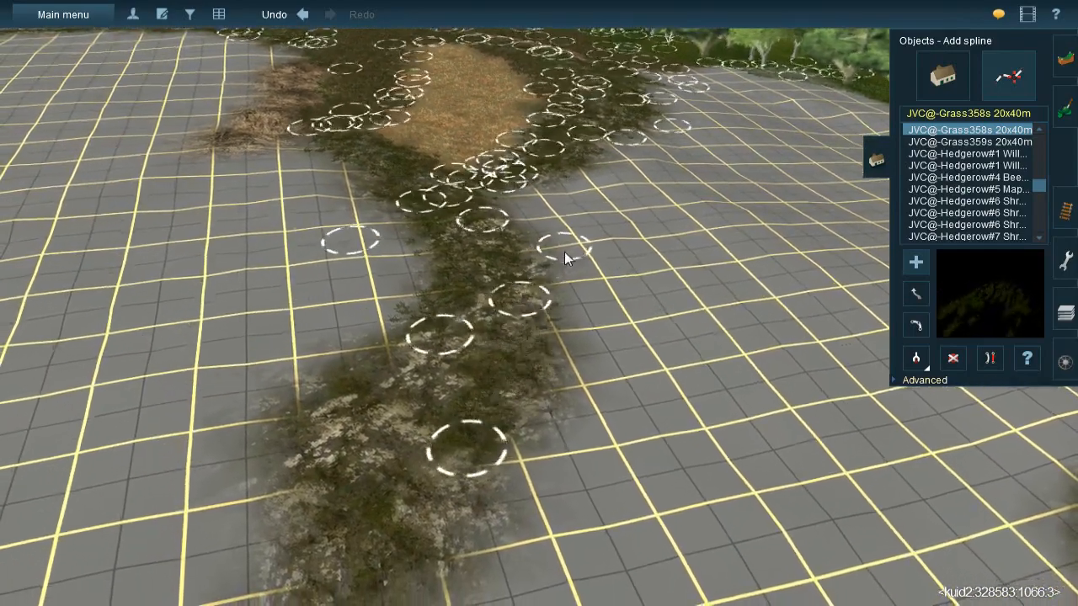
left_click(364, 428)
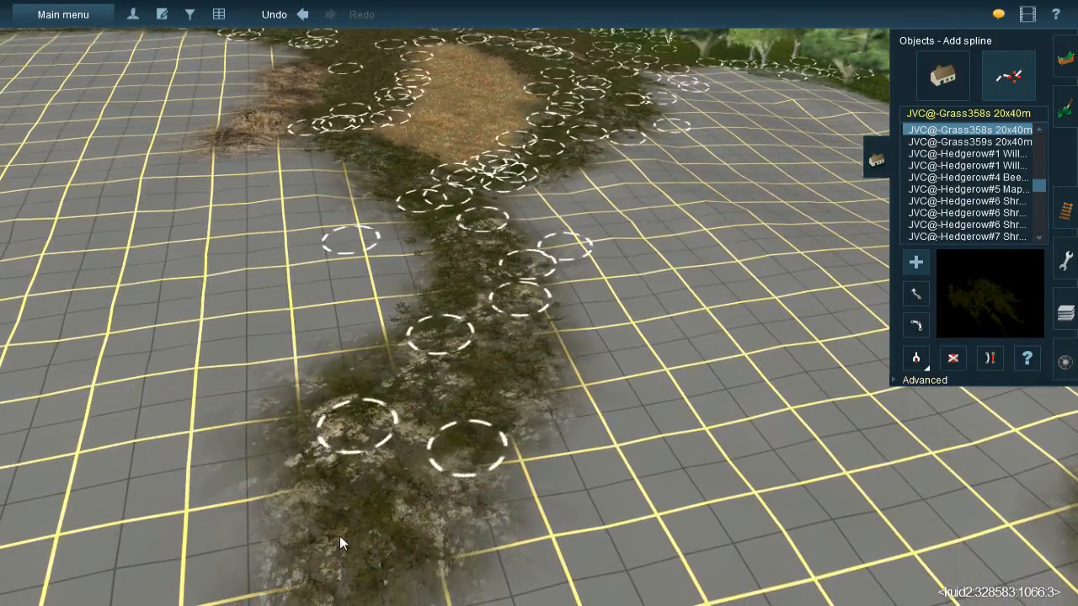
left_click_drag(339, 536, 412, 302)
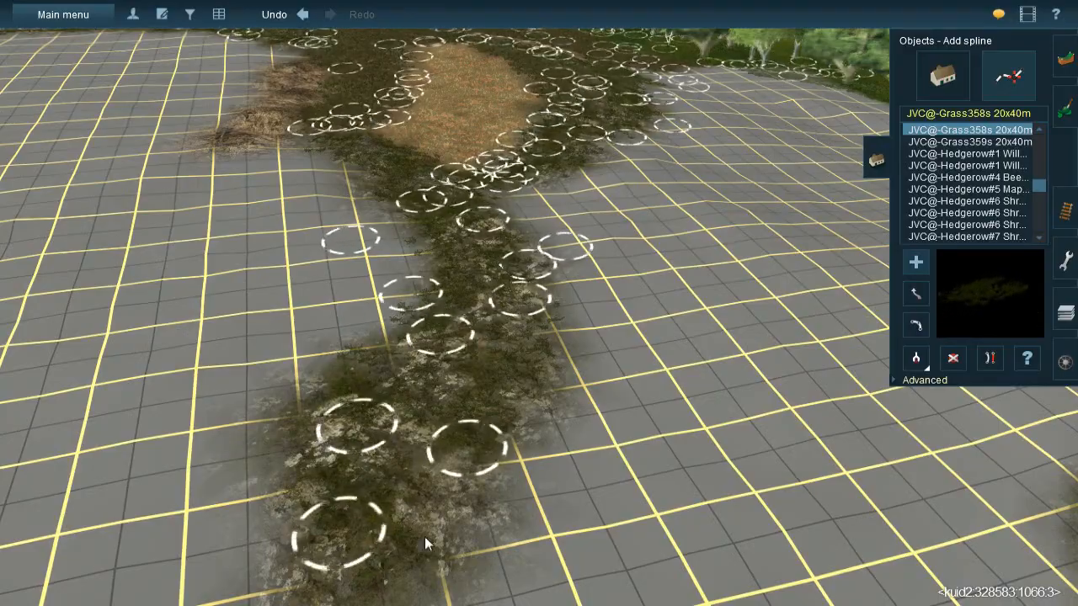
left_click_drag(418, 582, 514, 290)
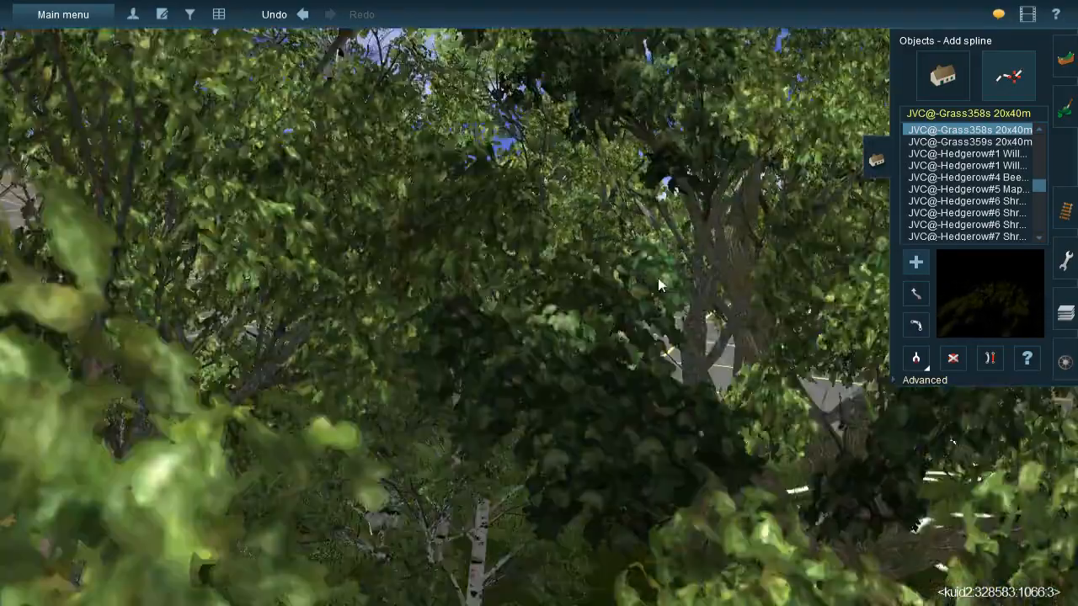
- Paint grass-covered rock over the bare grid in the corner between the narrow strip and the brown rock, varying the texture direction
key("Left")
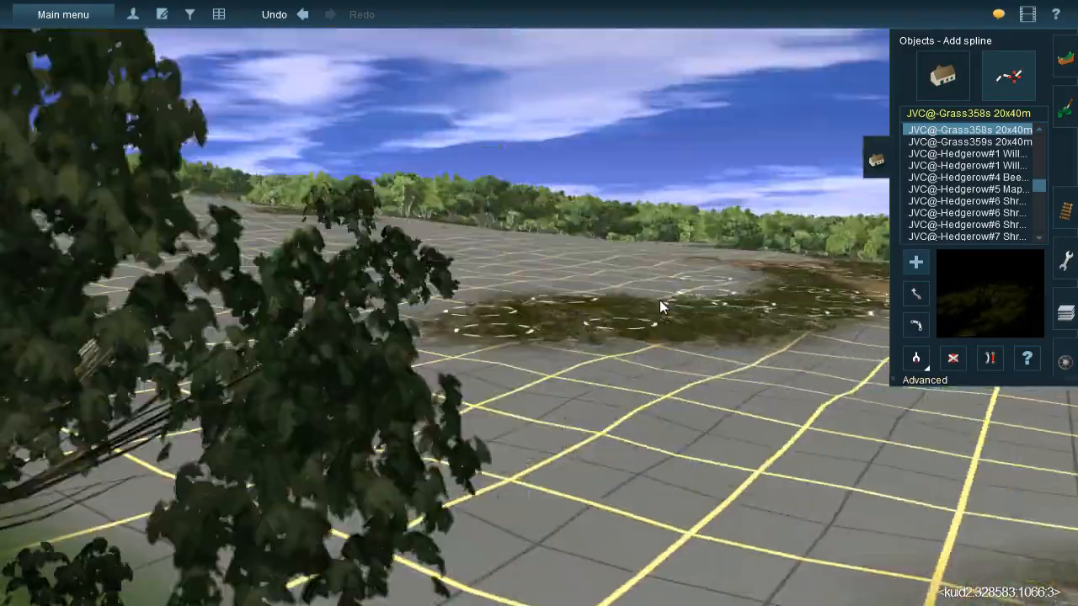
key("Left")
key("Down")
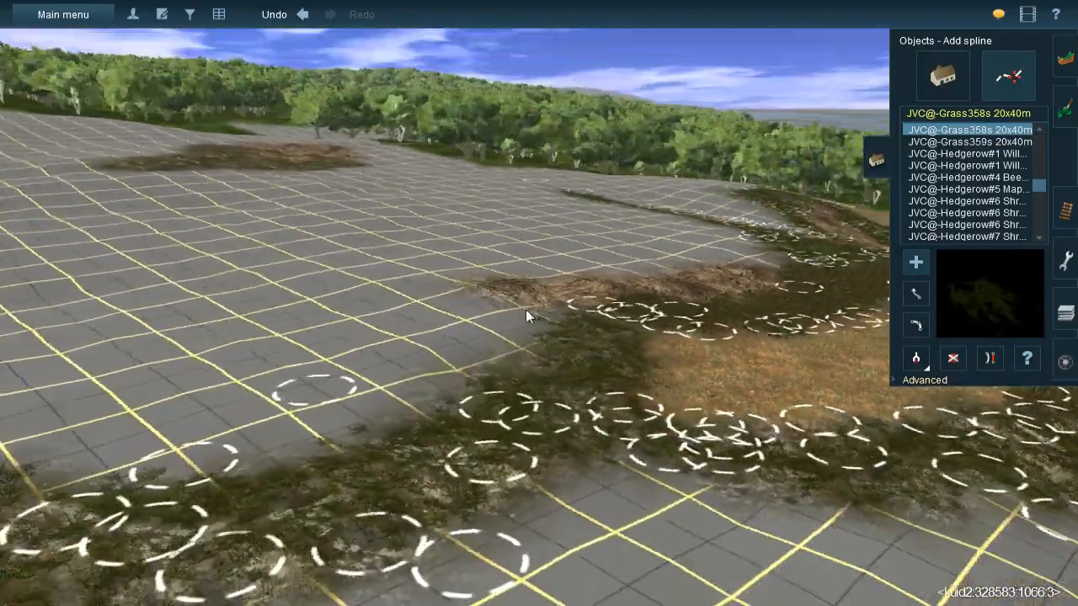
scroll(533, 305, "down", 2)
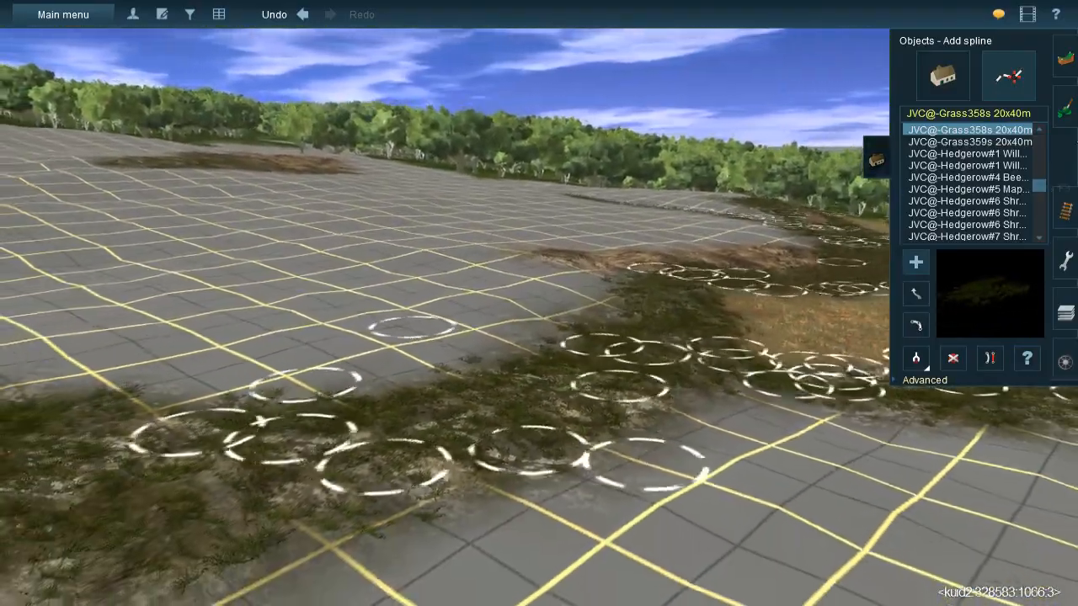
left_click(1063, 120)
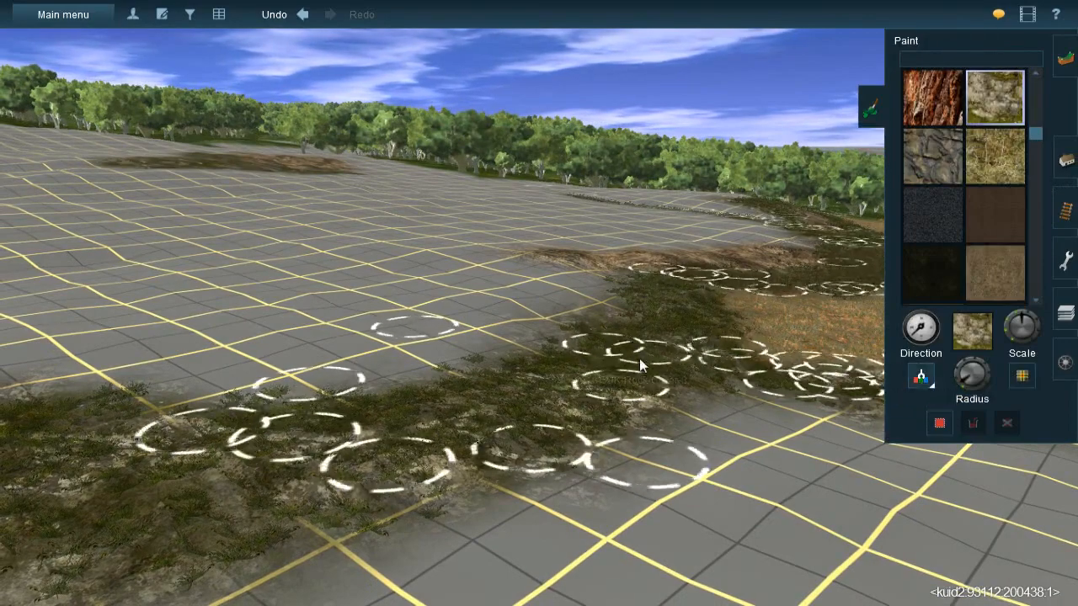
key("Right")
key("Up")
scroll(560, 304, "up", 2)
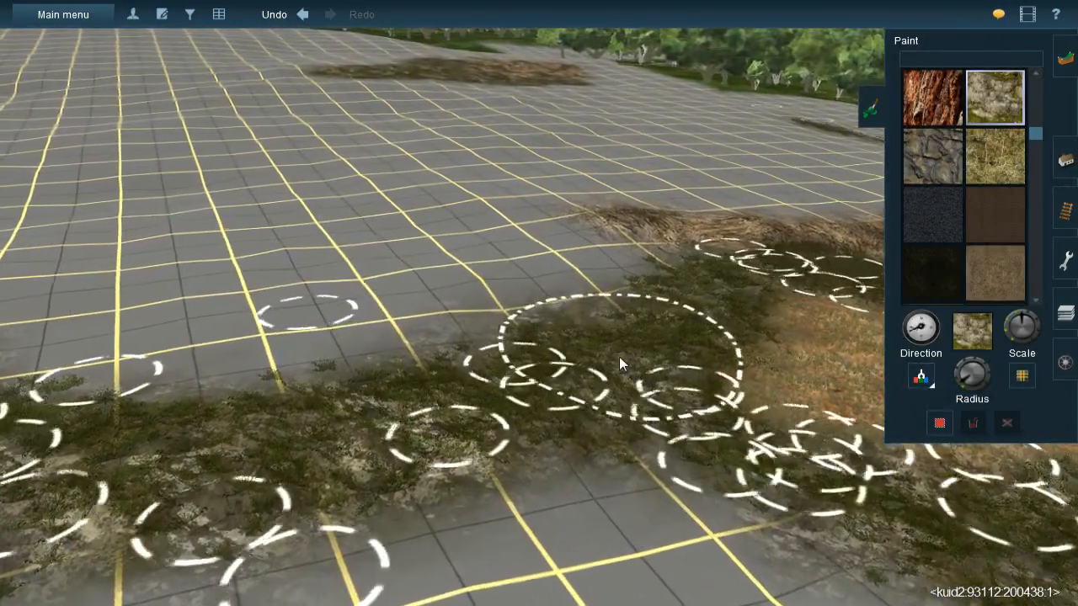
key("bracketleft")
left_click_drag(619, 295, 645, 276)
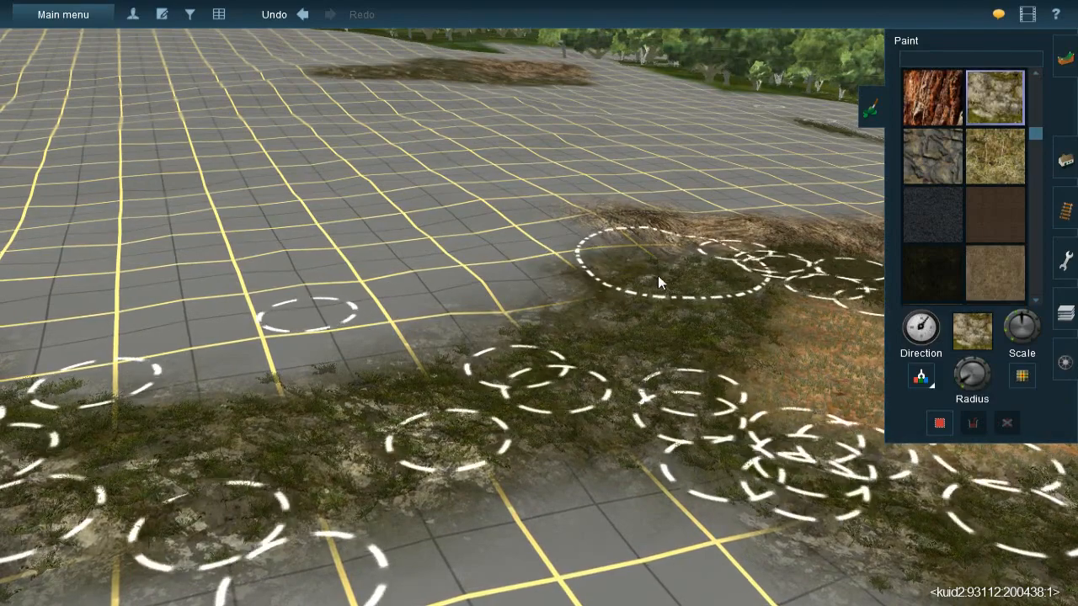
mouse_move(458, 308)
left_mouse_down()
mouse_move(509, 347)
mouse_move(511, 313)
mouse_move(499, 333)
mouse_move(433, 367)
mouse_move(499, 303)
mouse_move(565, 284)
mouse_move(579, 304)
left_mouse_up()
right_click(578, 304)
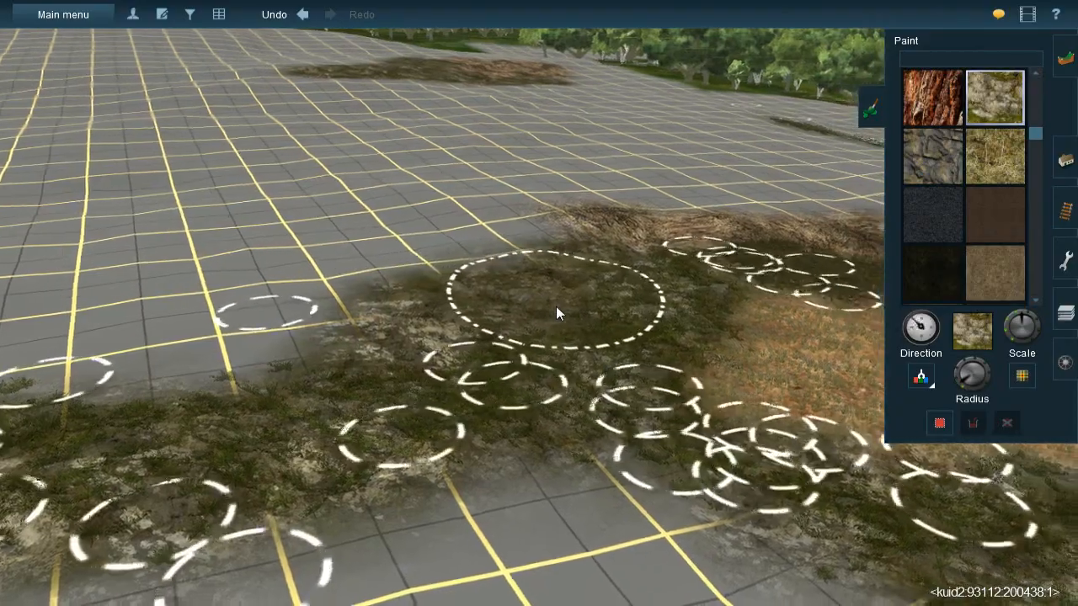
- Dress the widened grass-covered rock corner with several JVC@-Grass358s 20x40m splines between the brown rock and the narrow strip
key("Right")
left_click(1056, 165)
key("Right")
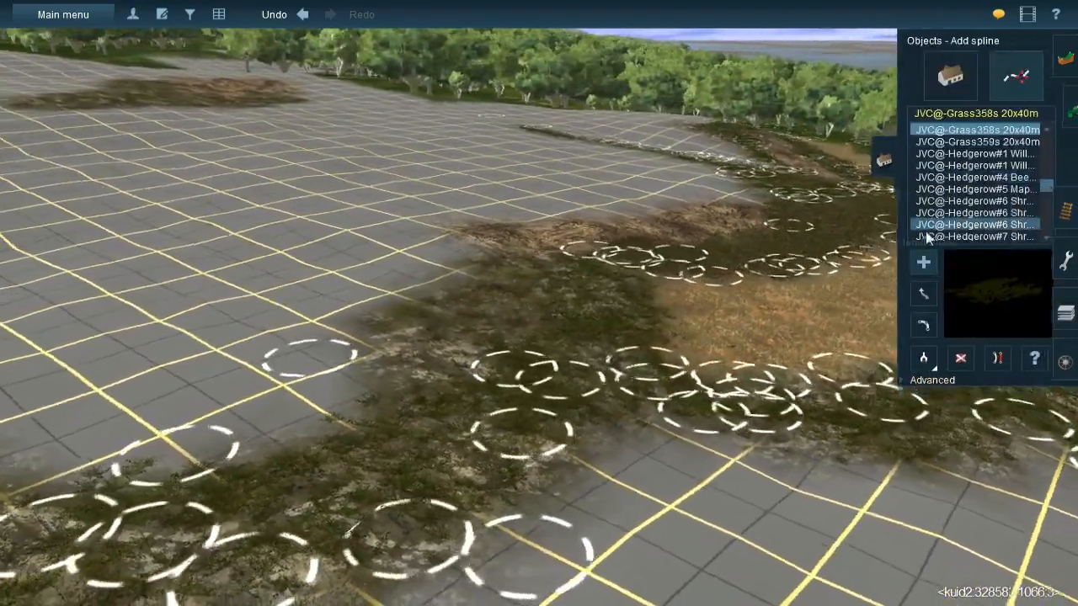
key("Up")
left_click(480, 317)
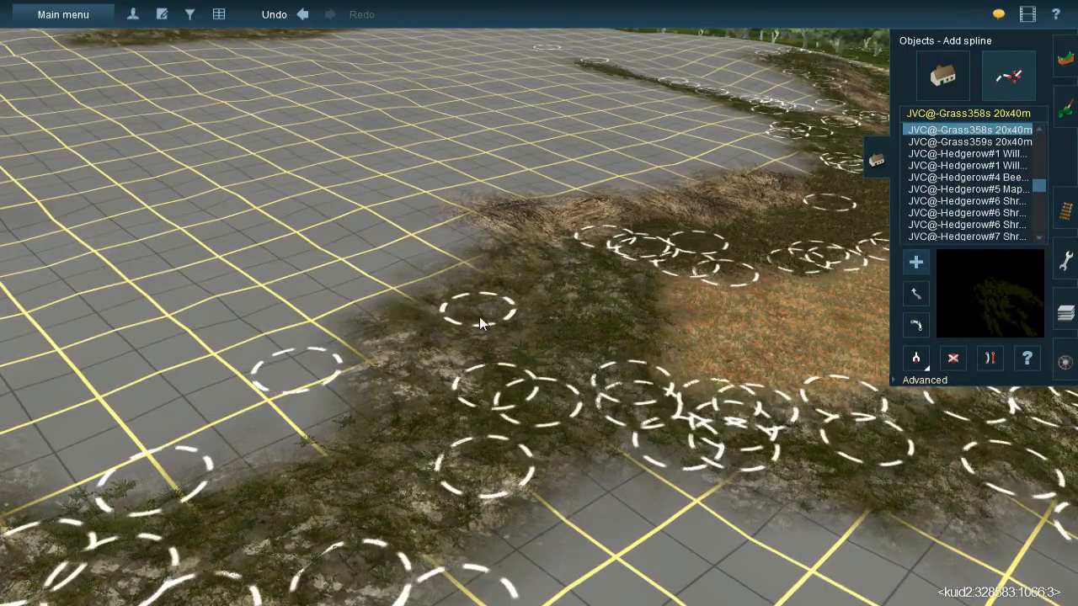
left_click(570, 223)
left_click(363, 346)
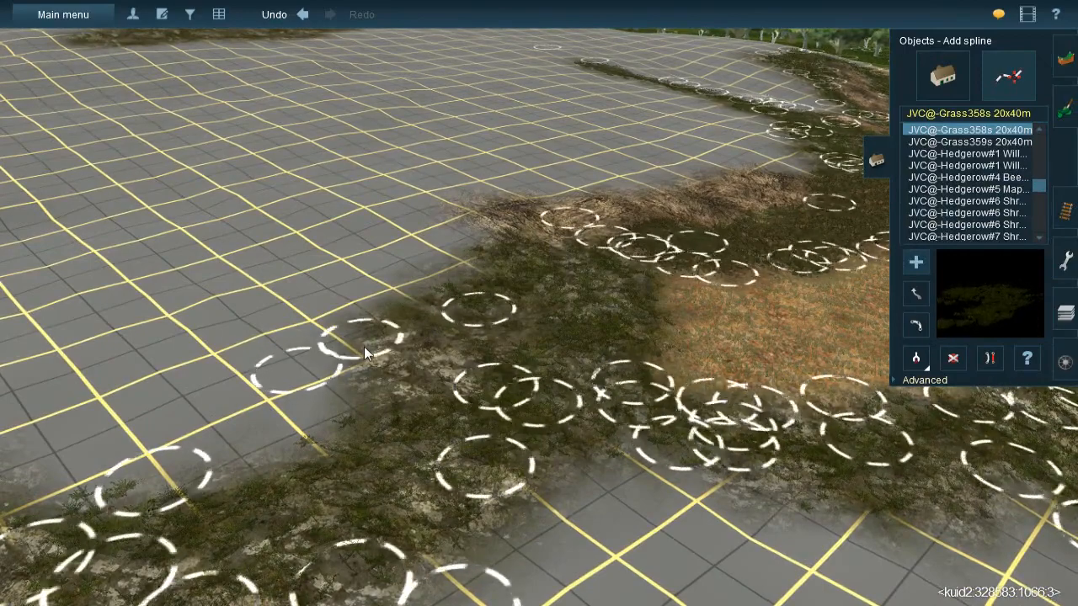
left_click(639, 289)
left_click(446, 299)
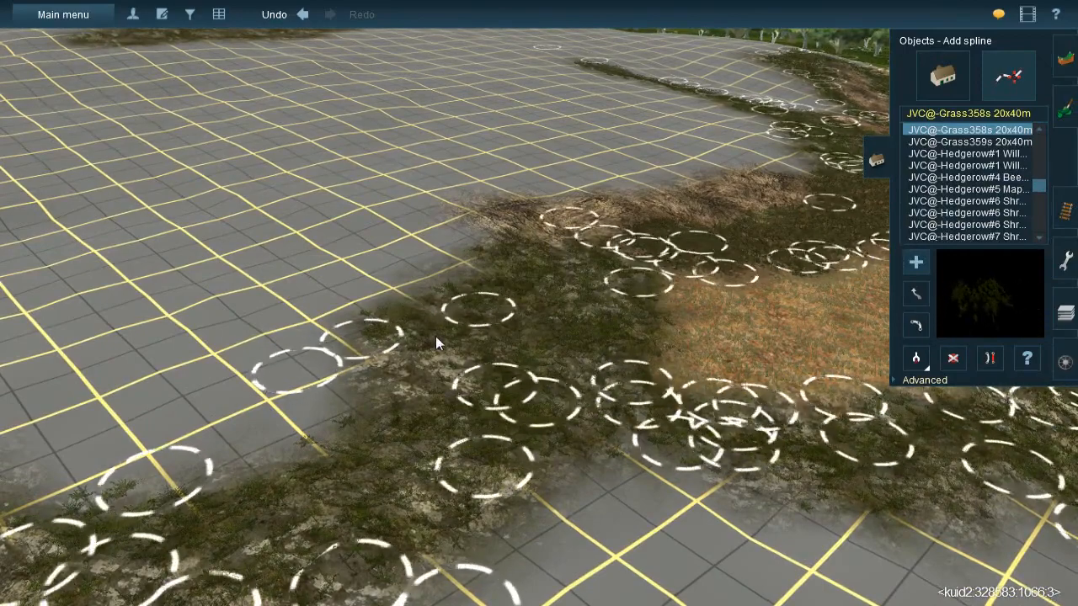
left_click(377, 511)
right_click(378, 512)
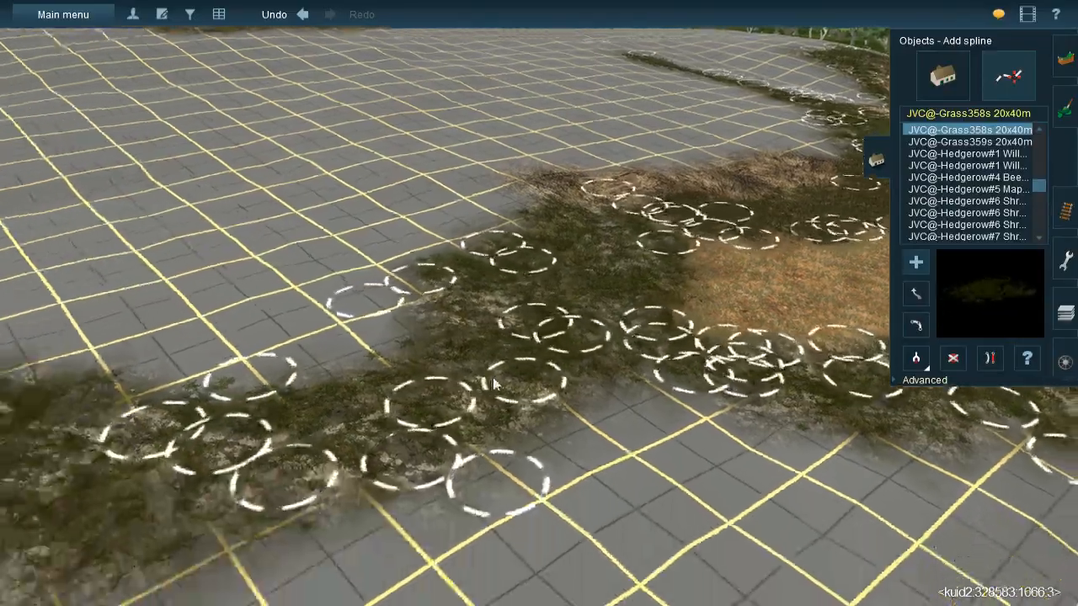
key("Down")
key("Left")
key("Left")
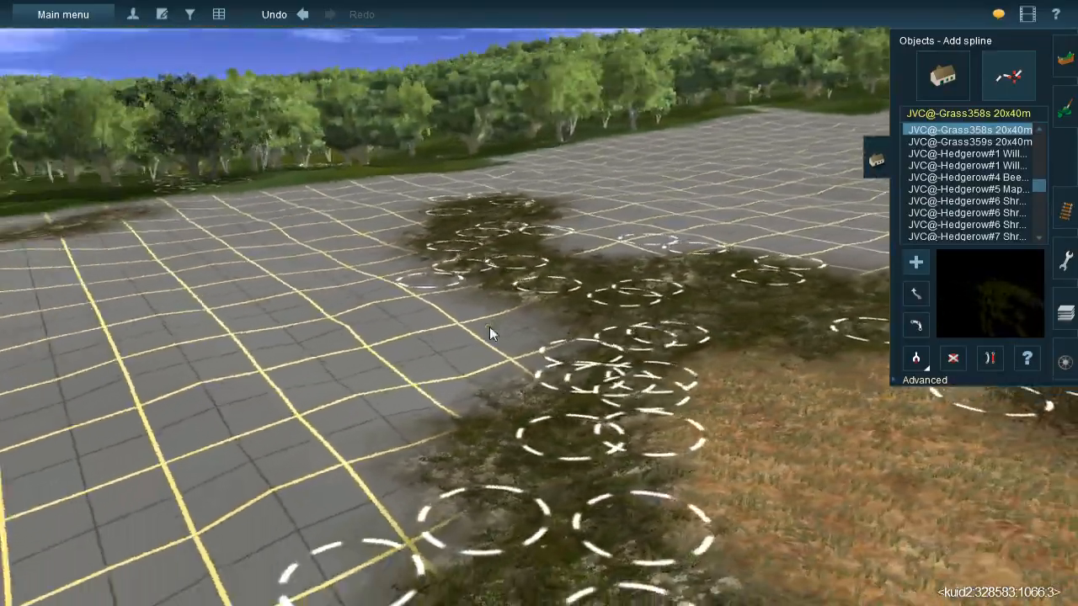
- Sample the dry earth texture and paint a broad strip of it over the bare grid along the grass-covered rock, varying the texture direction
key("Right")
key("Right")
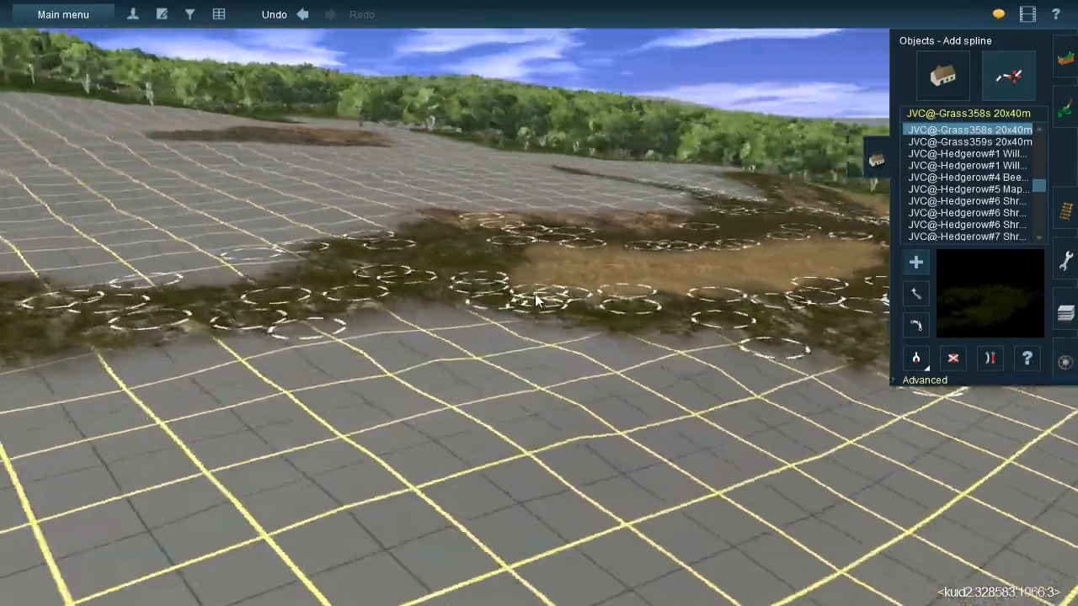
right_click(862, 212)
key("Up")
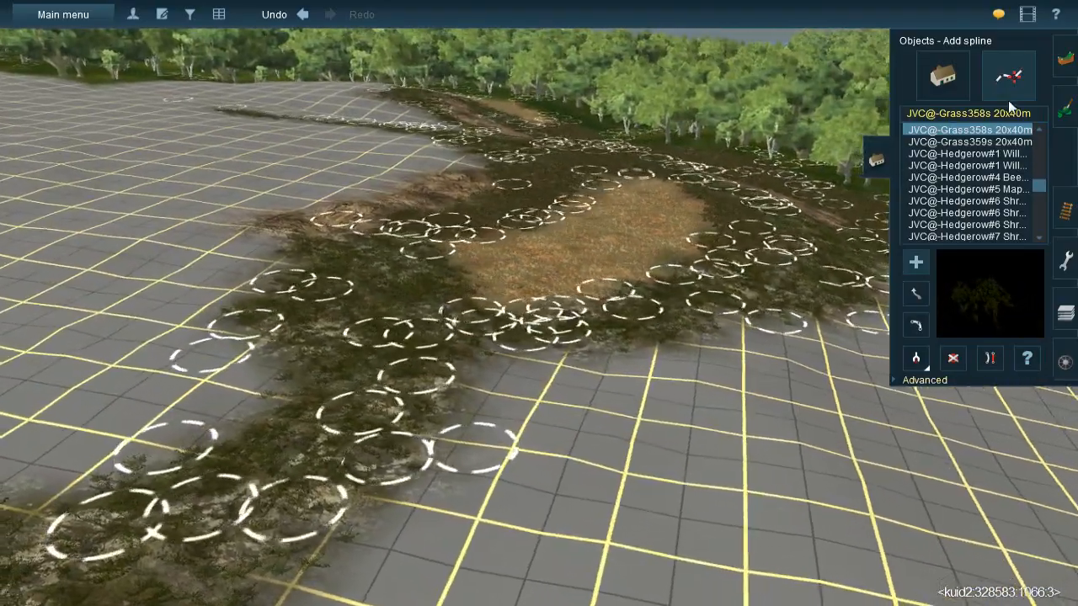
left_click(1065, 110)
left_click(924, 378)
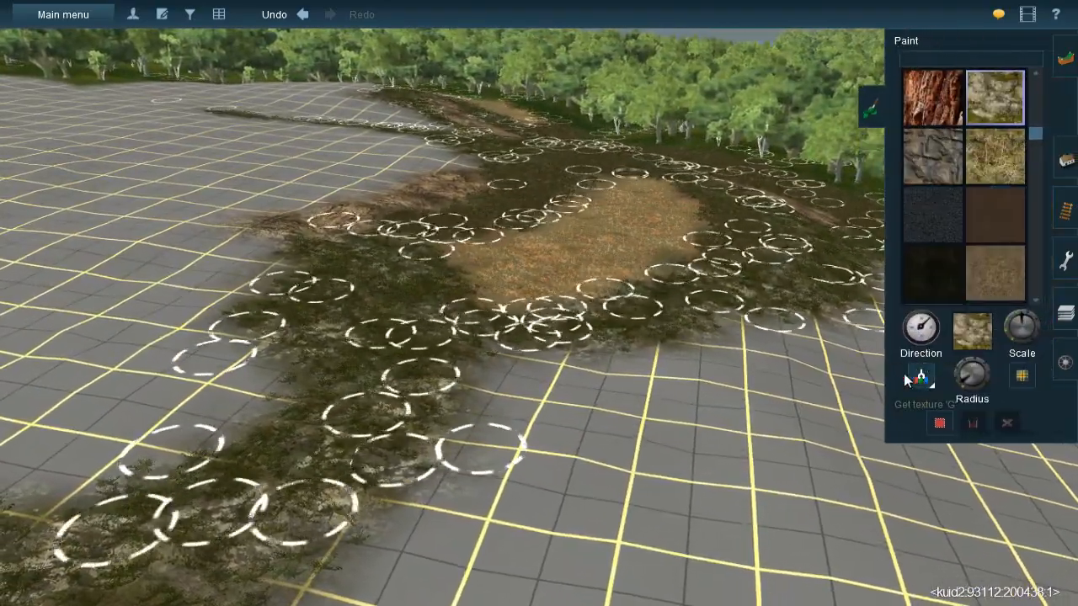
left_click(585, 245)
key("Left")
right_click(518, 361)
key("Left")
key("Right")
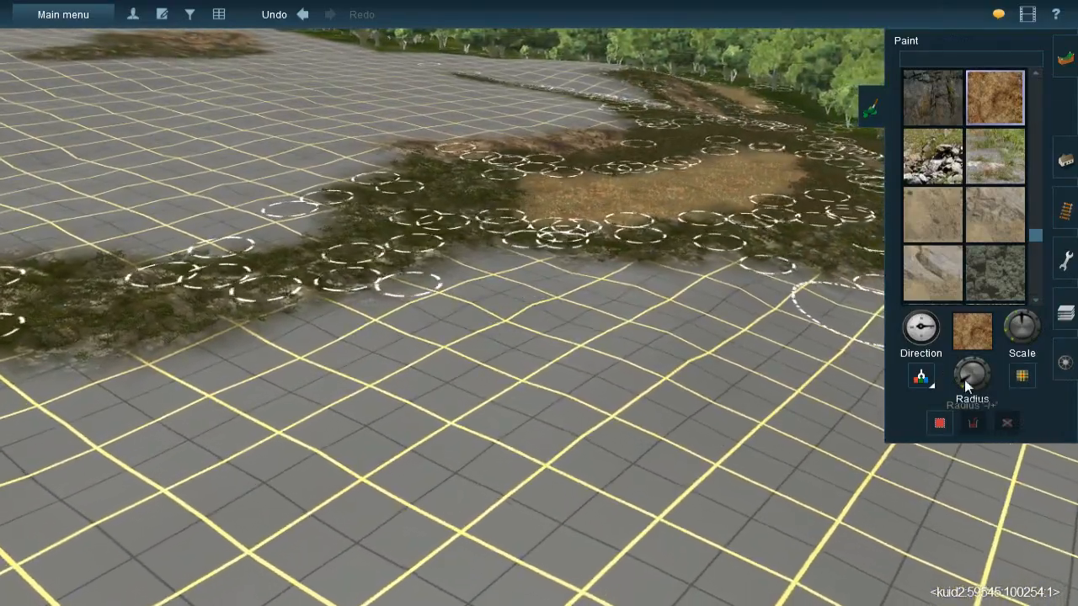
key("Up")
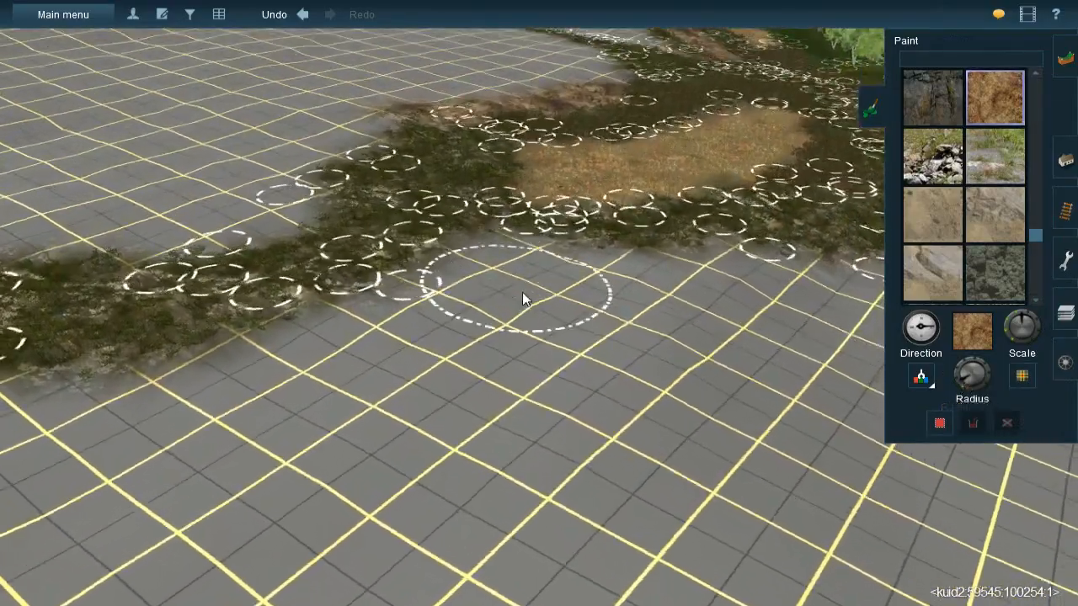
key("bracketright")
mouse_move(526, 275)
left_mouse_down()
mouse_move(519, 263)
mouse_move(528, 284)
mouse_move(519, 313)
left_mouse_up()
mouse_move(401, 348)
left_mouse_down()
mouse_move(371, 342)
mouse_move(203, 424)
mouse_move(234, 417)
mouse_move(138, 443)
mouse_move(156, 423)
mouse_move(259, 406)
mouse_move(688, 265)
mouse_move(704, 281)
mouse_move(766, 261)
mouse_move(814, 273)
left_mouse_up()
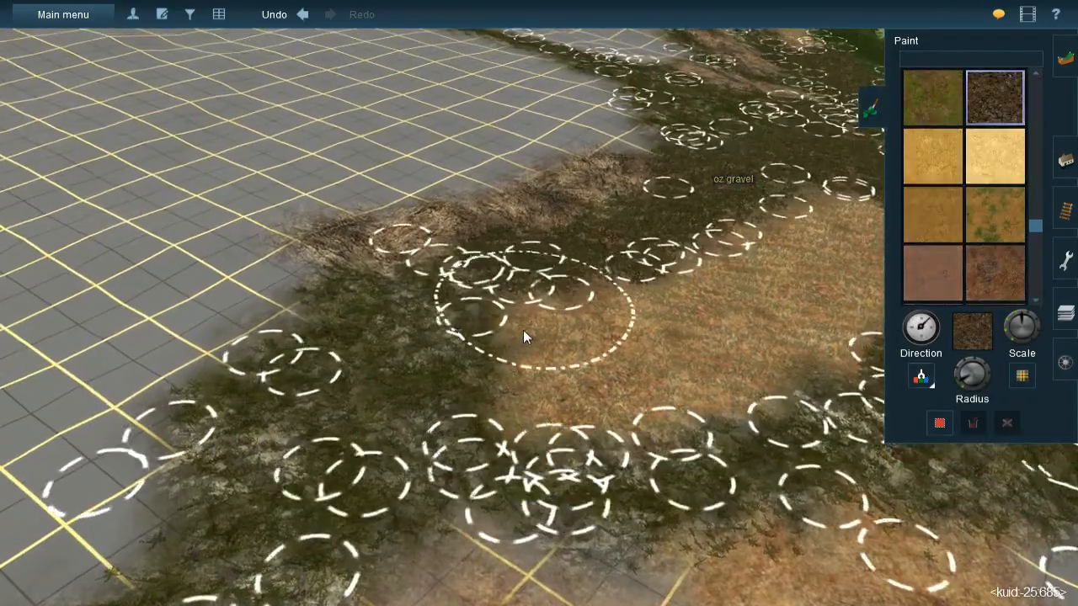
- Sample the dark leaf litter texture and paint it between the grass-covered rock and the new earth strip
right_click(516, 339)
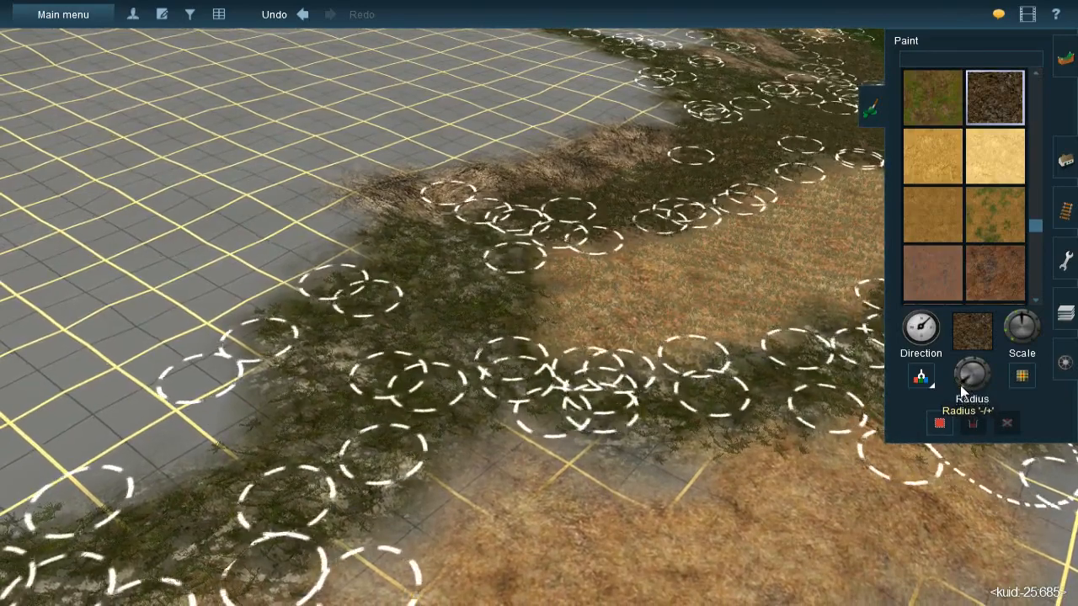
left_click(640, 479)
mouse_move(640, 476)
left_mouse_down()
mouse_move(650, 462)
mouse_move(558, 470)
mouse_move(513, 459)
mouse_move(452, 529)
mouse_move(419, 543)
left_mouse_up()
- Pick the JVC(T)Grass spline#1m-mixed spline and lay it over the leaf litter beside the earth strip
key("Left")
key("Down")
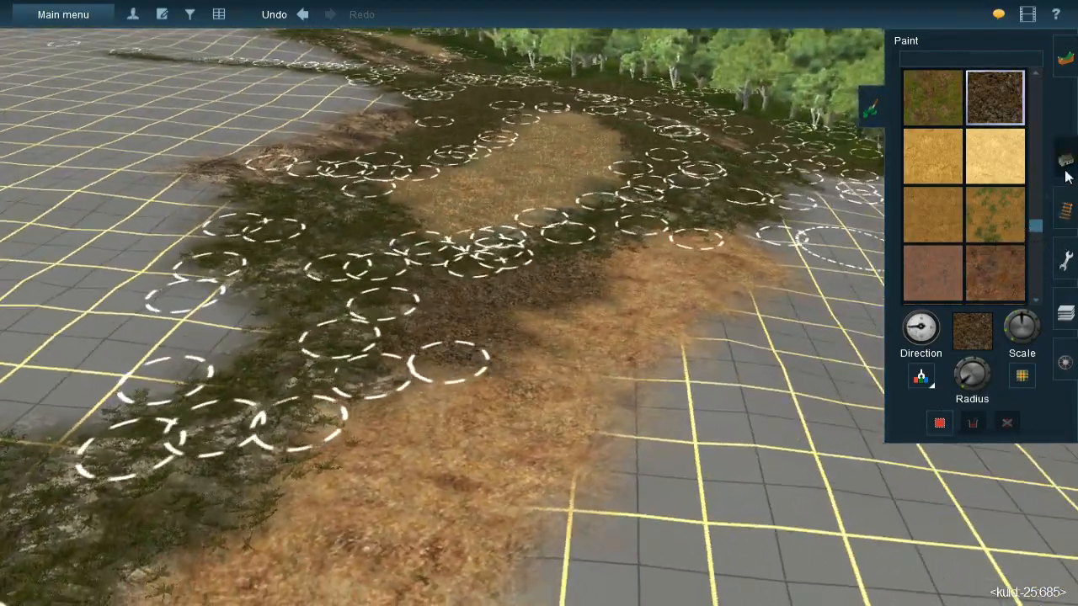
left_click(1062, 208)
left_click(919, 360)
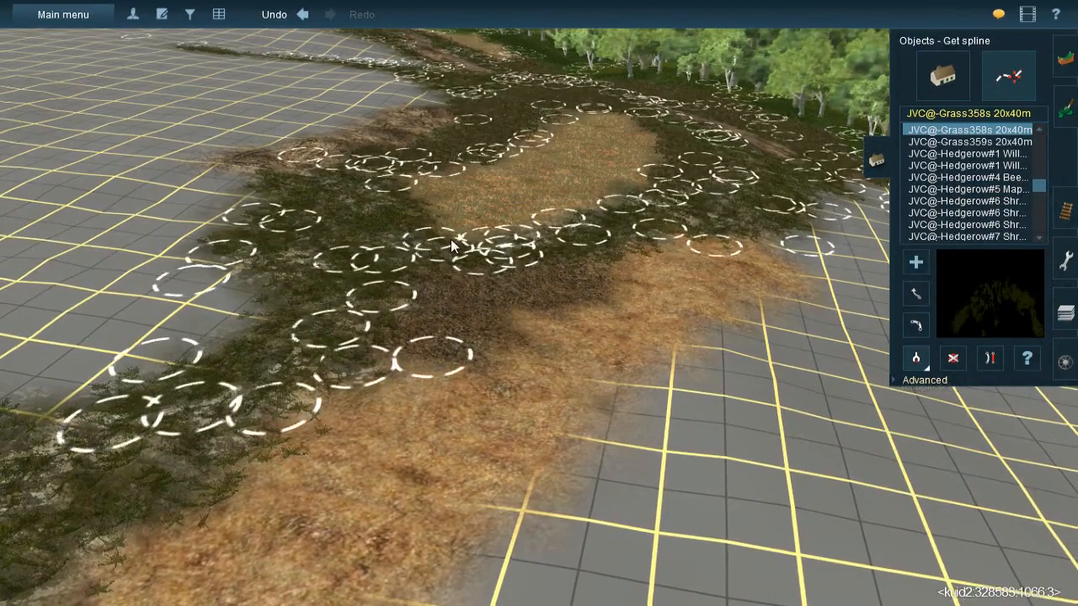
left_click(377, 368)
left_click(376, 362)
left_click_drag(566, 283, 588, 250)
mouse_move(589, 250)
right_mouse_down()
mouse_move(568, 344)
mouse_move(566, 279)
mouse_move(615, 293)
mouse_move(610, 345)
mouse_move(563, 320)
mouse_move(555, 285)
mouse_move(497, 285)
right_mouse_up()
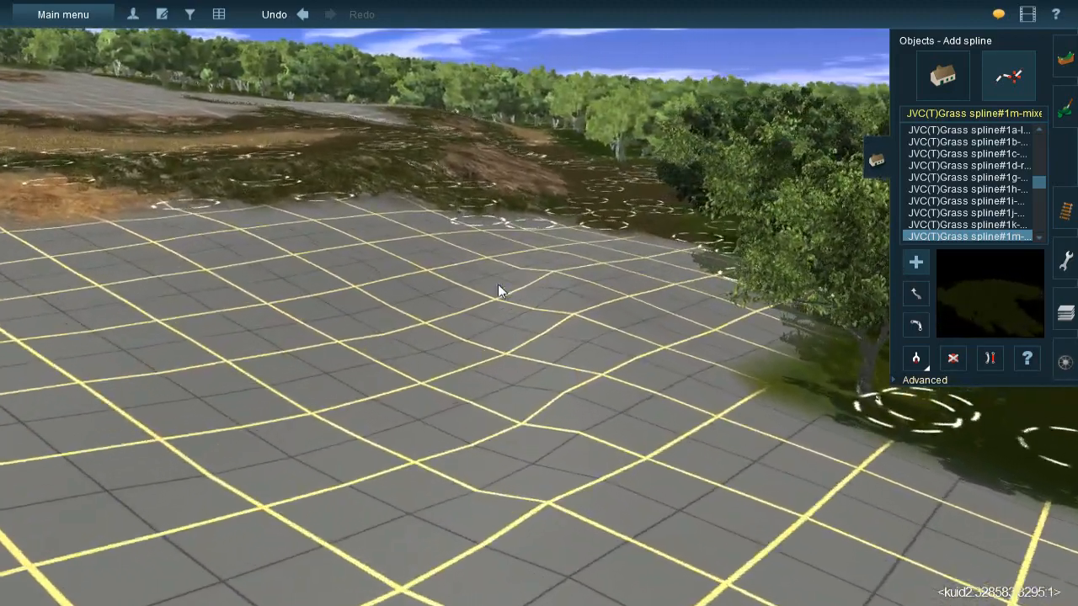
- Sample the grass-covered rock texture and paint an elongated patch of it over the bare grid between the earth strip and the forest
left_click(1063, 110)
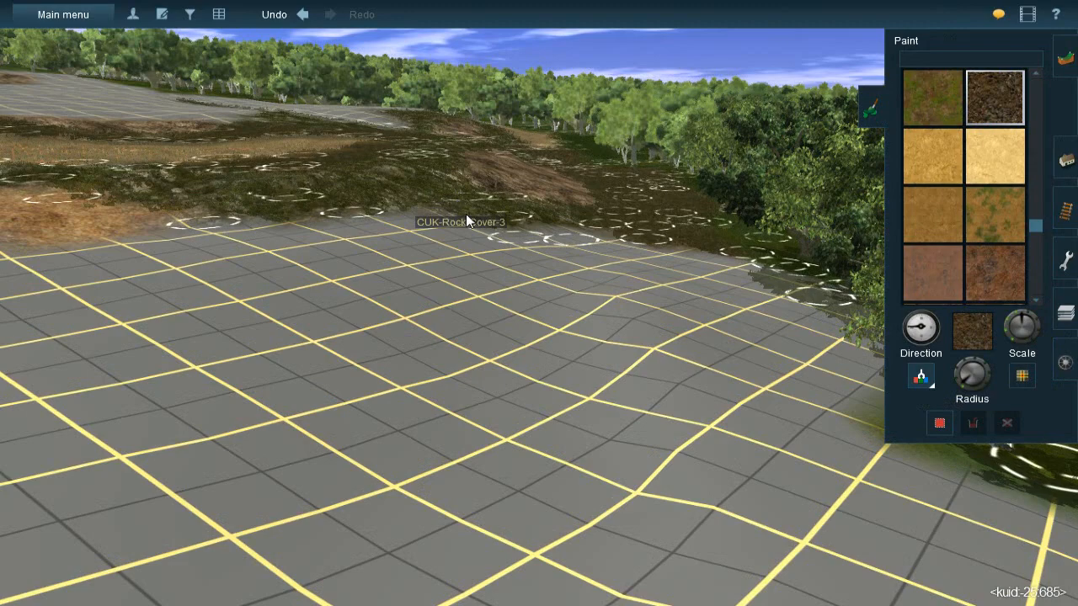
mouse_move(596, 313)
left_mouse_down()
mouse_move(602, 306)
mouse_move(612, 407)
mouse_move(652, 443)
mouse_move(646, 363)
left_mouse_up()
mouse_move(637, 356)
left_mouse_down()
mouse_move(644, 368)
mouse_move(633, 371)
left_mouse_up()
mouse_move(633, 371)
right_mouse_down()
mouse_move(530, 294)
mouse_move(532, 314)
right_mouse_up()
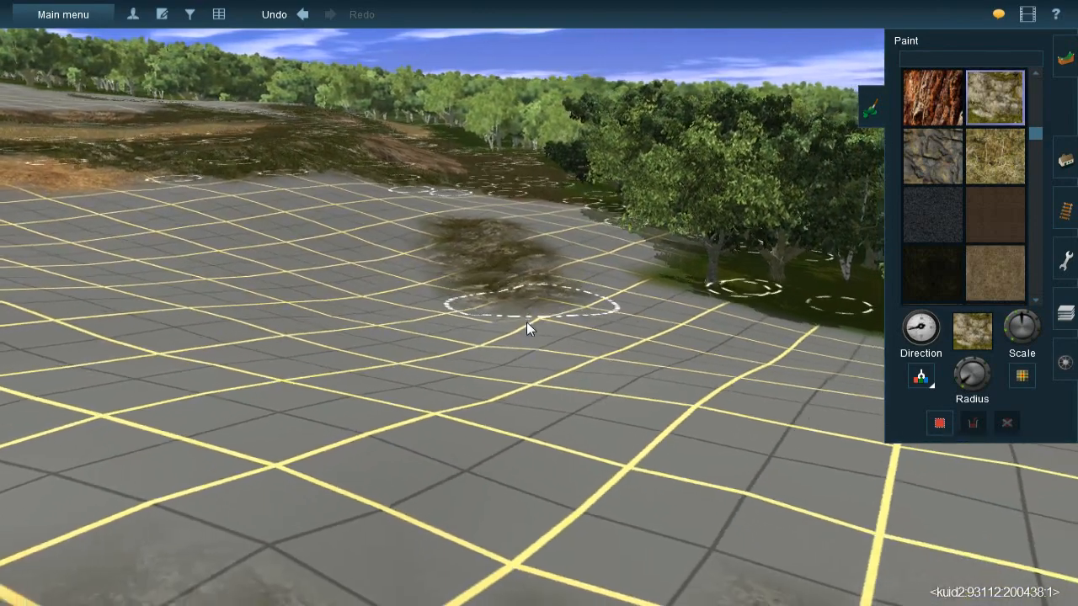
mouse_move(526, 322)
left_mouse_down()
mouse_move(515, 346)
mouse_move(517, 334)
mouse_move(503, 345)
mouse_move(530, 332)
left_mouse_up()
mouse_move(530, 331)
right_mouse_down()
mouse_move(525, 280)
mouse_move(515, 290)
mouse_move(921, 378)
right_mouse_up()
- Sample the leaf litter texture and paint a large patch of it over the bare grid next to the new grass-covered rock
left_click(760, 198)
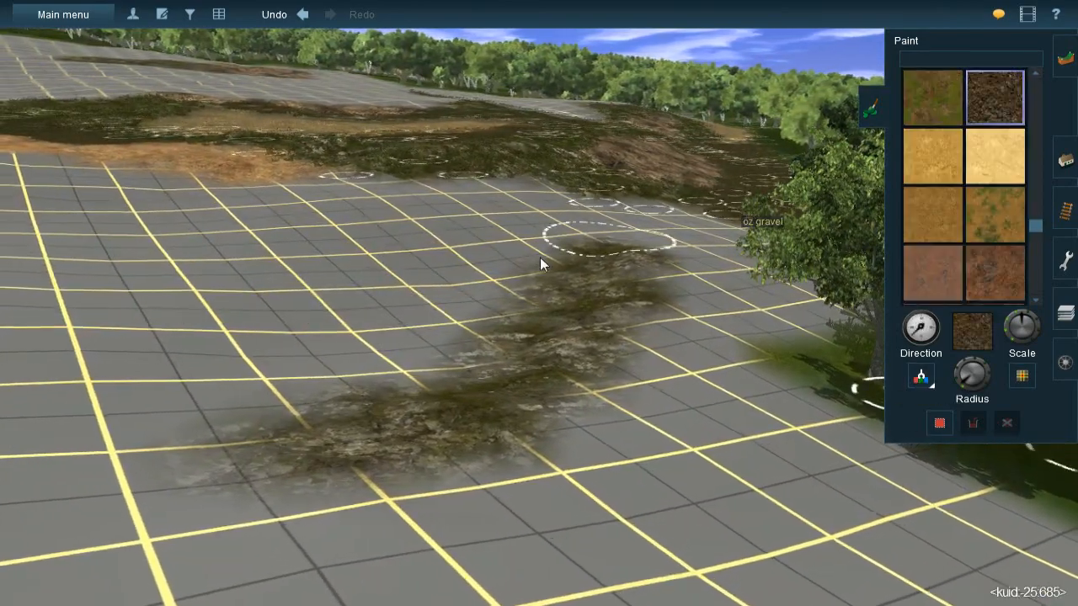
right_click_drag(551, 251, 518, 284)
left_click_drag(977, 386, 957, 379)
right_click_drag(414, 305, 532, 310)
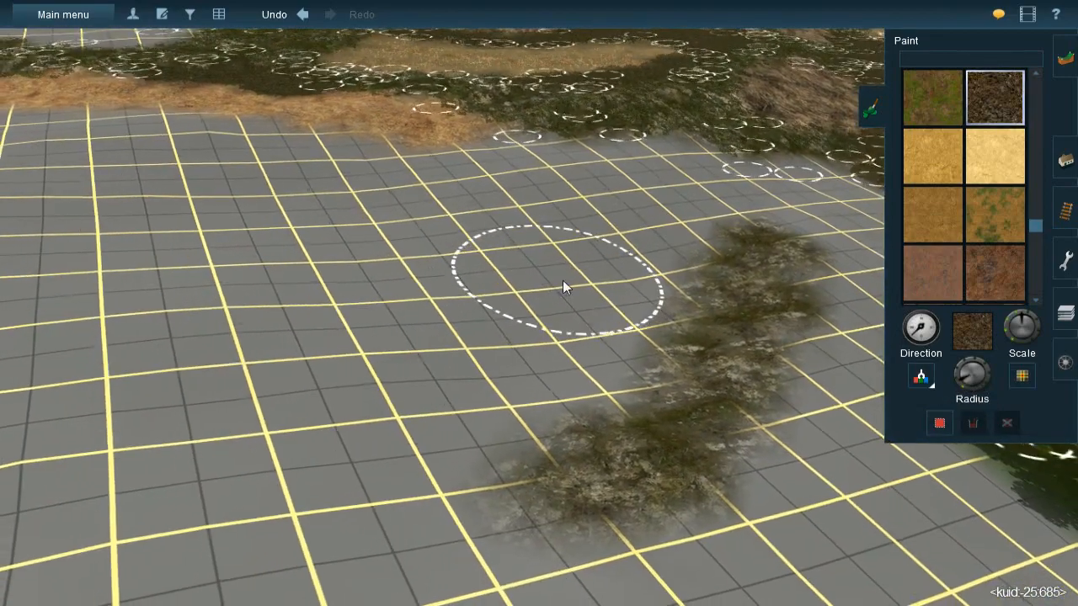
mouse_move(638, 238)
left_mouse_down()
mouse_move(627, 254)
mouse_move(653, 217)
mouse_move(644, 233)
left_mouse_up()
mouse_move(606, 300)
left_mouse_down()
mouse_move(582, 321)
mouse_move(561, 371)
mouse_move(575, 347)
mouse_move(557, 357)
mouse_move(518, 352)
mouse_move(591, 232)
mouse_move(521, 257)
mouse_move(547, 241)
mouse_move(460, 292)
mouse_move(584, 248)
mouse_move(423, 258)
mouse_move(496, 313)
mouse_move(467, 294)
mouse_move(526, 289)
left_mouse_up()
key("Down")
key("Left")
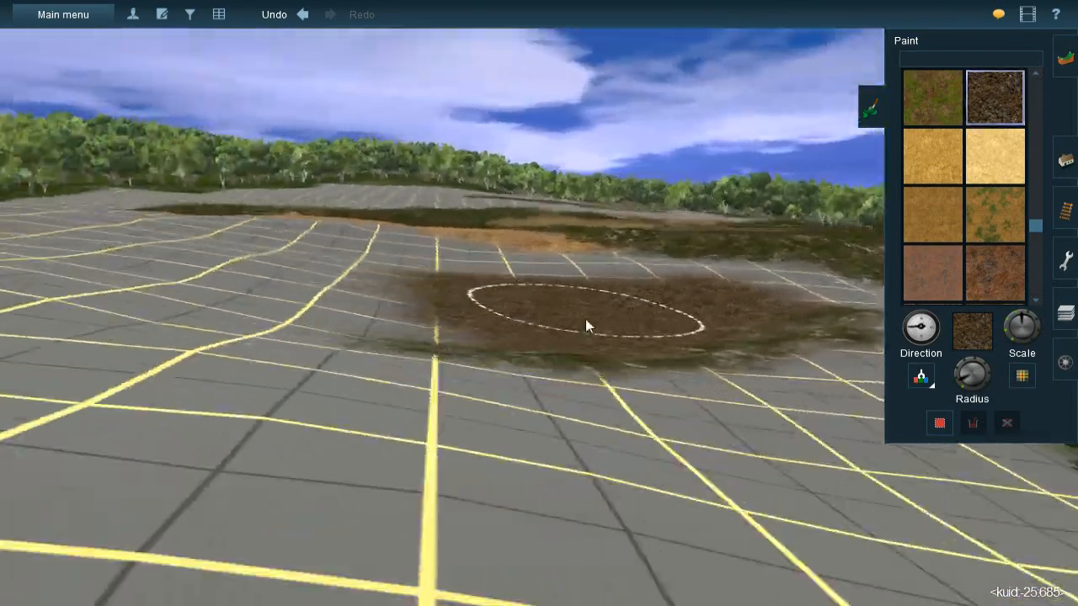
key("Up")
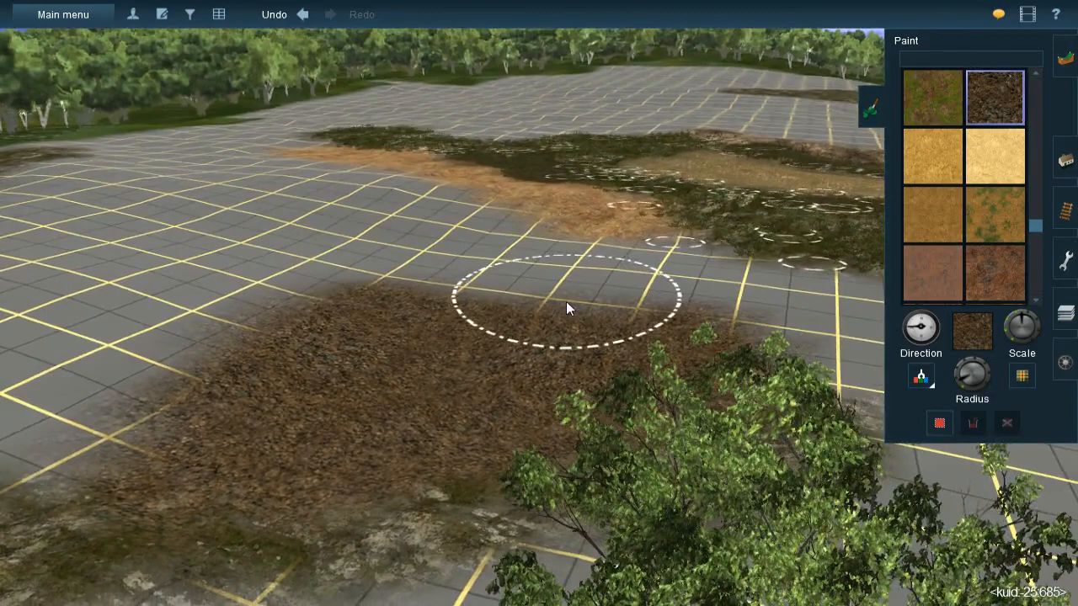
mouse_move(566, 302)
right_mouse_down()
mouse_move(518, 291)
mouse_move(536, 308)
mouse_move(709, 294)
mouse_move(891, 370)
right_mouse_up()
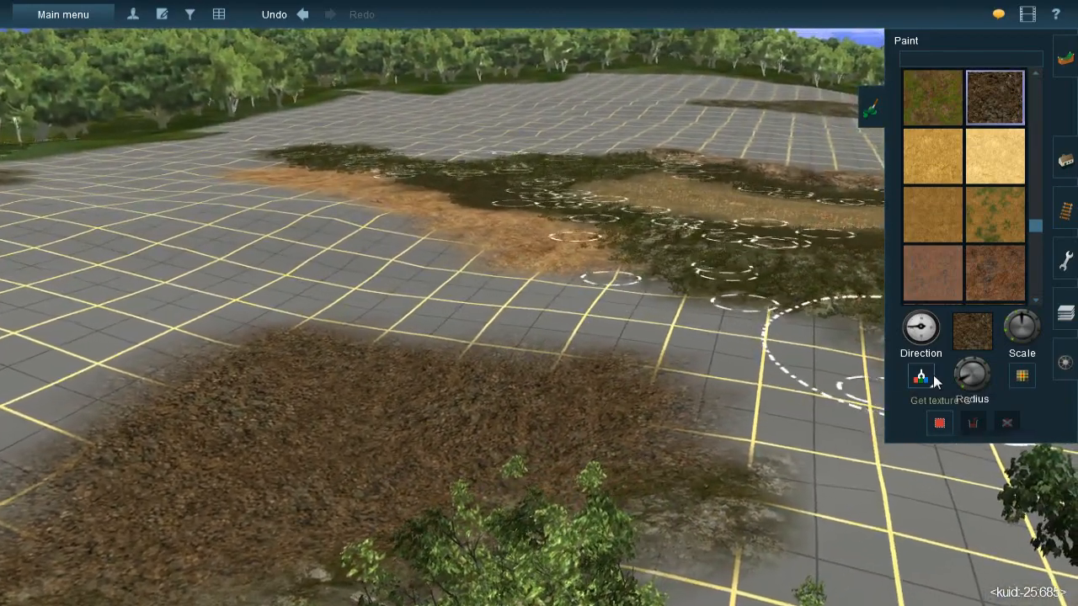
- Sample the grass-covered rock again and paint it with varied direction over the leaf litter patch's edge facing the earth strip
key("g")
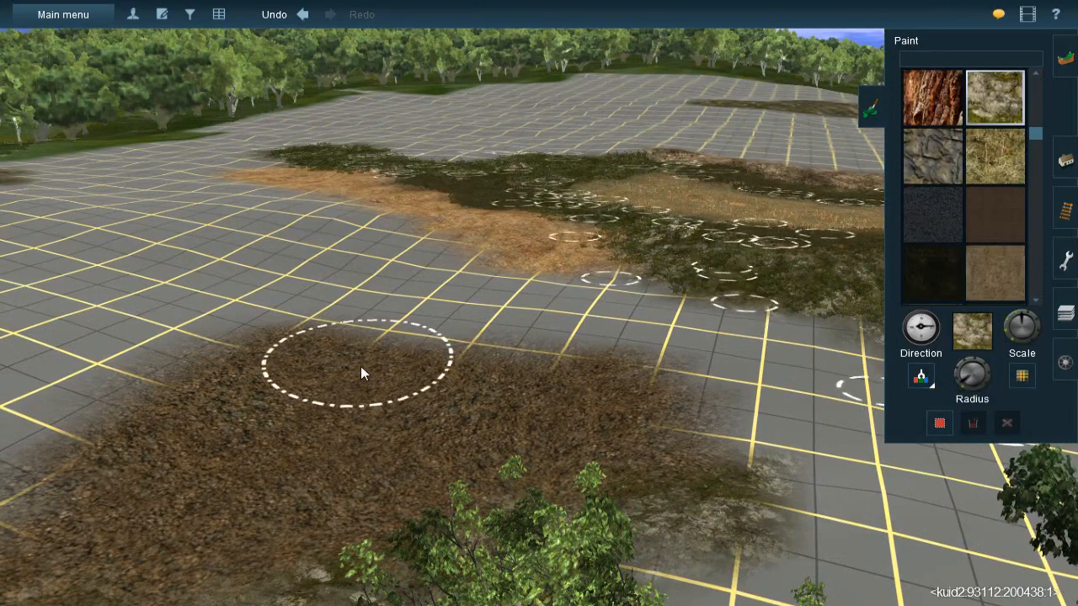
key("bracketright")
mouse_move(393, 365)
left_mouse_down()
mouse_move(597, 389)
mouse_move(545, 391)
mouse_move(404, 370)
mouse_move(618, 388)
left_mouse_up()
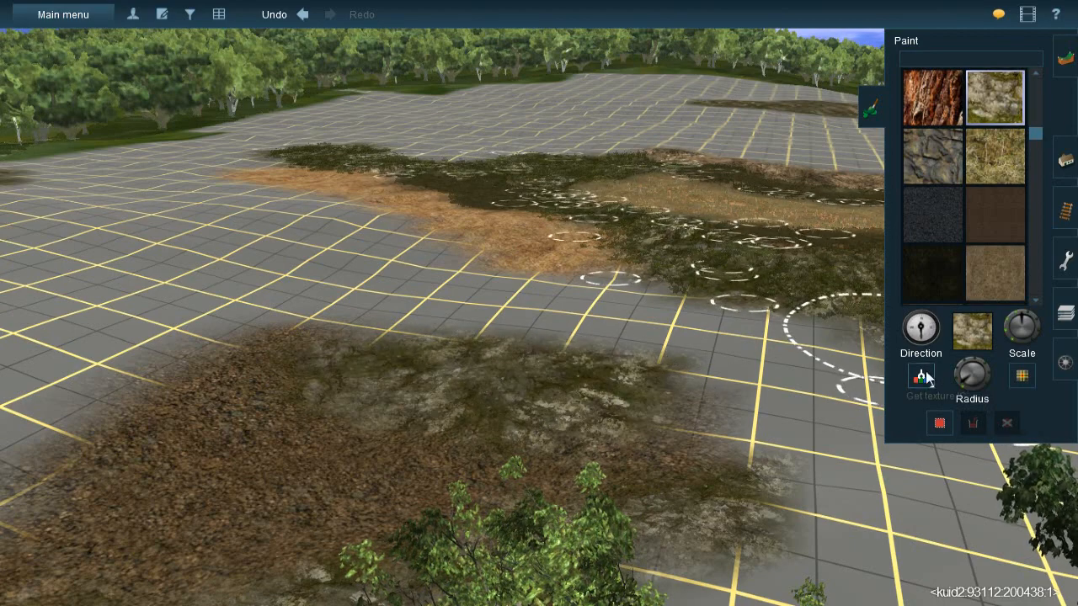
- Paint another large grass-covered rock area over the bare grid directly alongside the earth strip, varying the texture direction
key("Left")
key("Up")
mouse_move(458, 229)
left_mouse_down()
mouse_move(603, 248)
mouse_move(582, 235)
mouse_move(671, 283)
mouse_move(400, 255)
mouse_move(421, 228)
mouse_move(346, 253)
mouse_move(306, 241)
mouse_move(367, 254)
left_mouse_up()
right_click(463, 262)
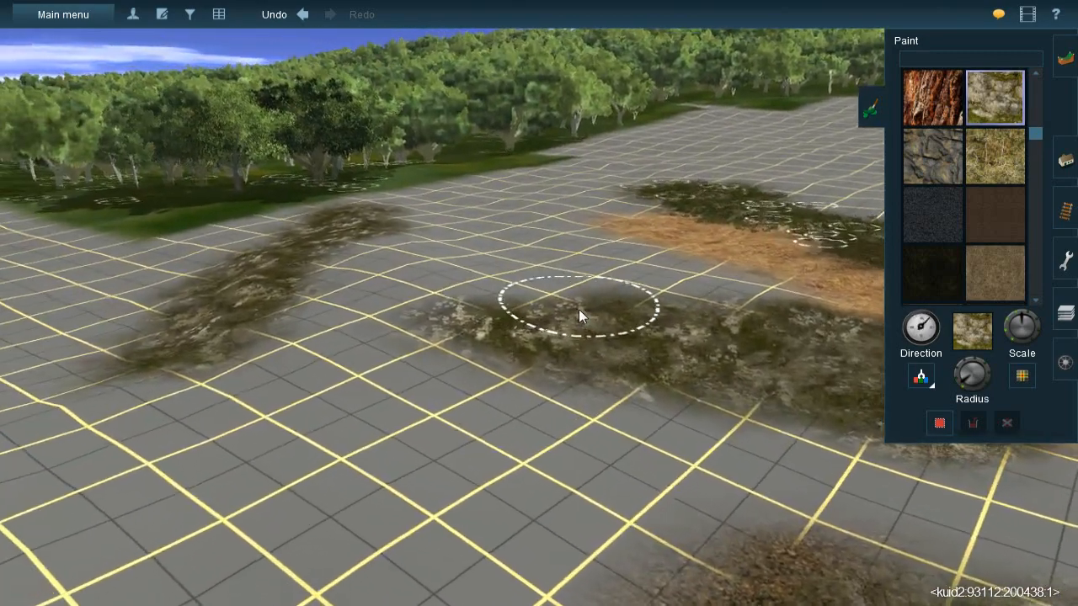
mouse_move(578, 309)
left_mouse_down()
mouse_move(630, 306)
mouse_move(471, 308)
mouse_move(489, 312)
left_mouse_up()
mouse_move(673, 330)
right_mouse_down()
mouse_move(510, 290)
mouse_move(545, 312)
mouse_move(672, 304)
mouse_move(842, 320)
right_mouse_up()
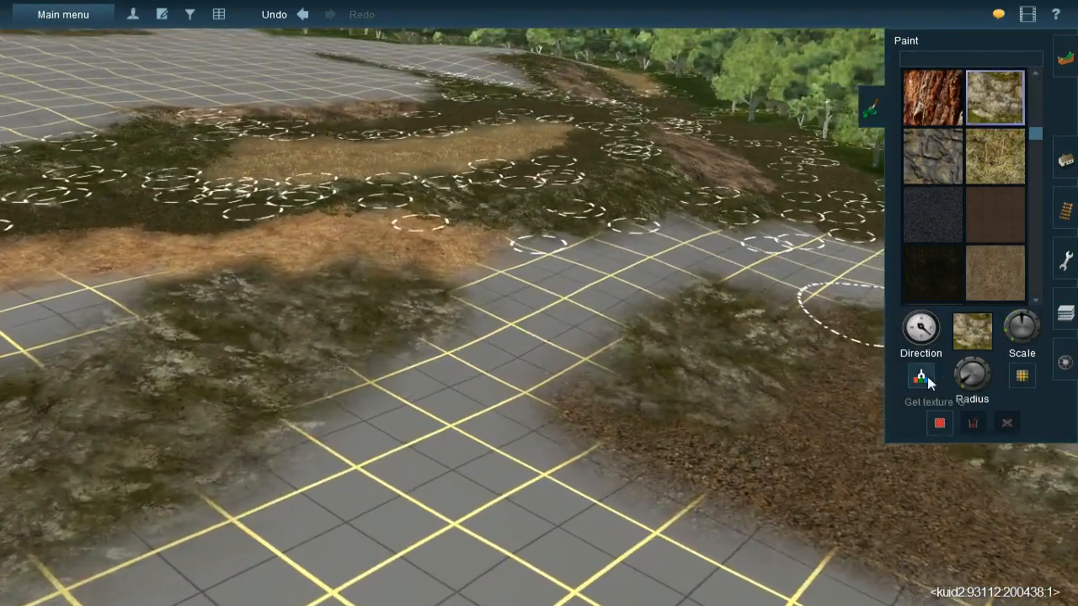
- Sample the leaf litter and paint it over the bare grid between the earth strip's end and the older grass-covered rock
left_click(928, 378)
left_click(857, 478)
mouse_move(645, 335)
right_mouse_down()
mouse_move(516, 272)
mouse_move(594, 308)
mouse_move(553, 297)
mouse_move(575, 292)
mouse_move(576, 273)
right_mouse_up()
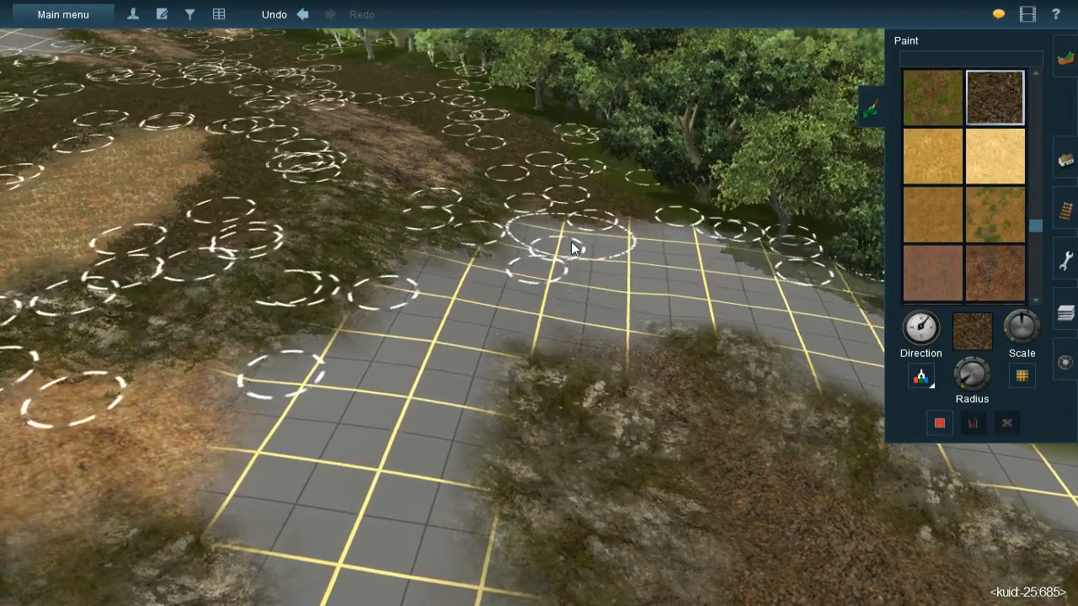
mouse_move(542, 270)
left_mouse_down()
mouse_move(502, 294)
mouse_move(535, 257)
mouse_move(460, 289)
mouse_move(467, 282)
mouse_move(414, 375)
mouse_move(406, 355)
mouse_move(313, 381)
mouse_move(335, 471)
mouse_move(317, 405)
mouse_move(346, 394)
mouse_move(380, 434)
mouse_move(421, 393)
mouse_move(375, 453)
left_mouse_up()
right_click(376, 455)
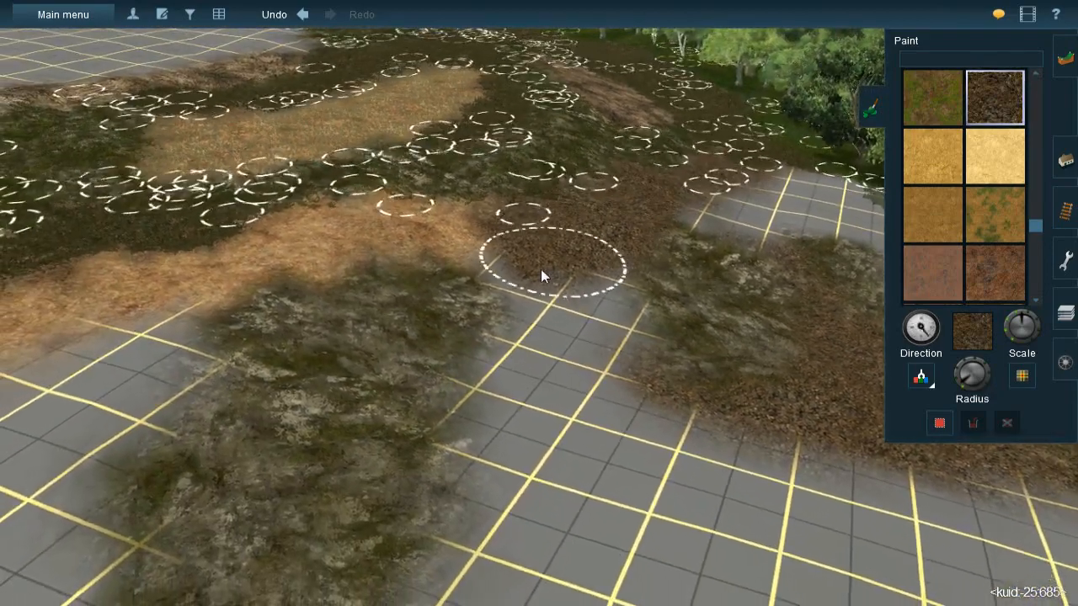
- Fill the remaining grid between the two new grass-covered rock patches with leaf litter and extend it towards the forest edge
mouse_move(541, 269)
left_mouse_down()
mouse_move(559, 292)
mouse_move(581, 283)
mouse_move(582, 266)
mouse_move(588, 337)
mouse_move(522, 268)
mouse_move(539, 291)
mouse_move(550, 362)
mouse_move(540, 406)
mouse_move(515, 414)
mouse_move(534, 427)
mouse_move(592, 408)
mouse_move(704, 455)
mouse_move(667, 436)
mouse_move(712, 428)
left_mouse_up()
mouse_move(711, 428)
right_mouse_down()
mouse_move(629, 251)
mouse_move(551, 246)
right_mouse_up()
key("Right")
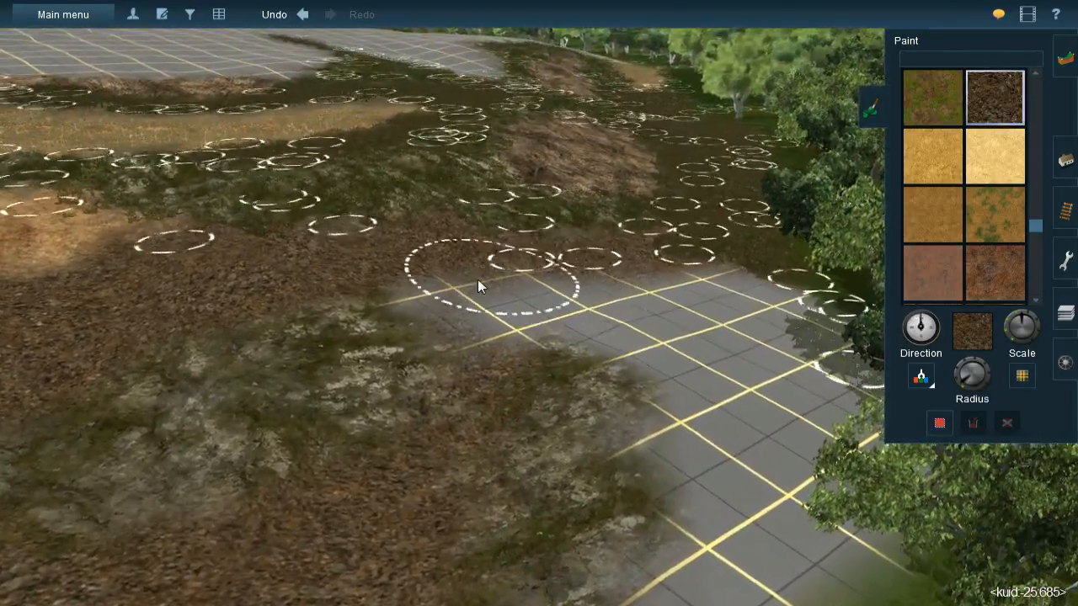
mouse_move(477, 286)
left_mouse_down()
mouse_move(508, 308)
mouse_move(457, 306)
mouse_move(516, 322)
mouse_move(702, 275)
mouse_move(637, 301)
mouse_move(609, 334)
mouse_move(660, 338)
left_mouse_up()
right_click(413, 362)
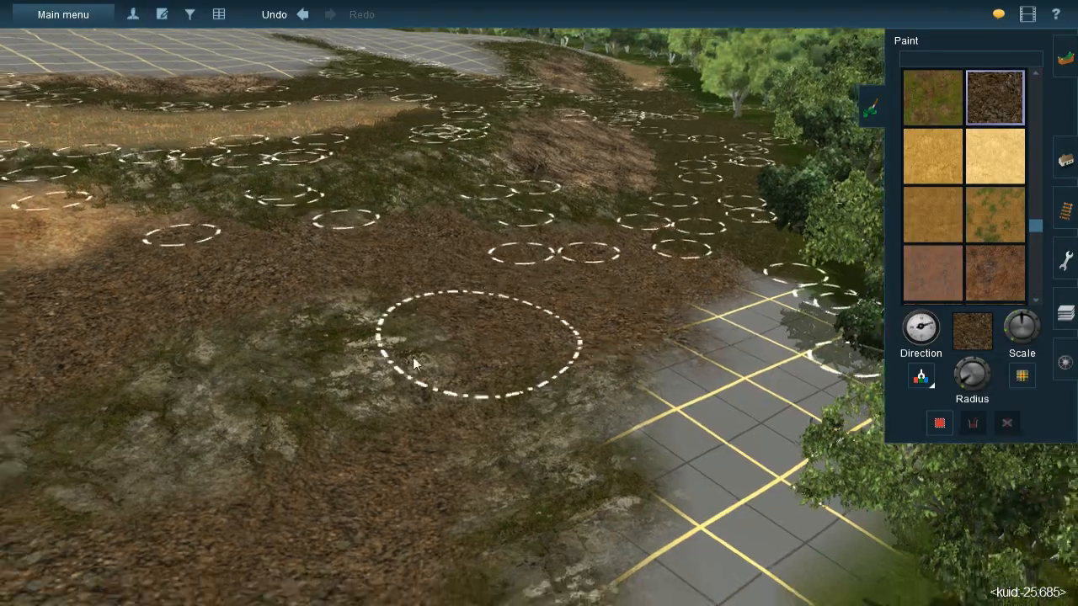
- Lay JVC(T)Grass spline#1m-mixed splines over the leaf litter from the forest side to the edge of the grass-covered rock patch
scroll(453, 305, "down", 3)
scroll(535, 282, "up", 3)
key("Down")
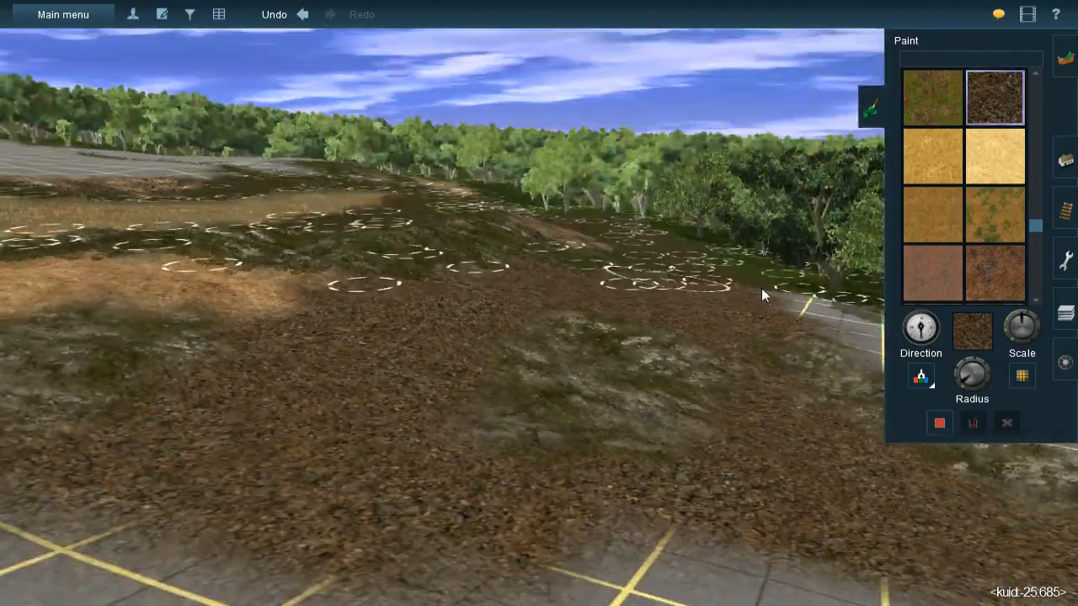
key("Up")
left_click(1065, 162)
key("Up")
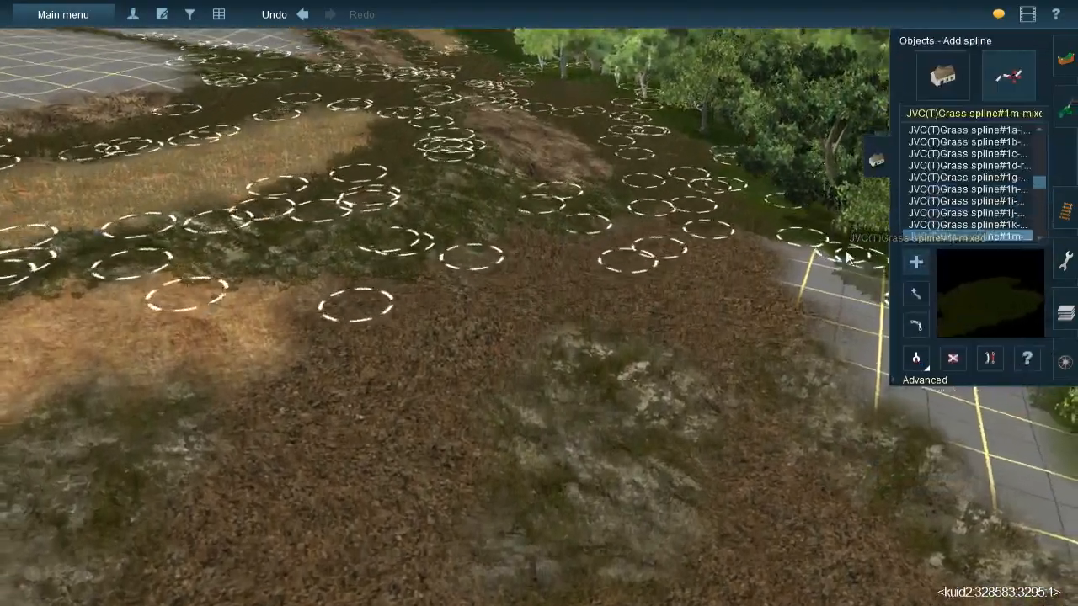
left_click(657, 206)
left_click(563, 283)
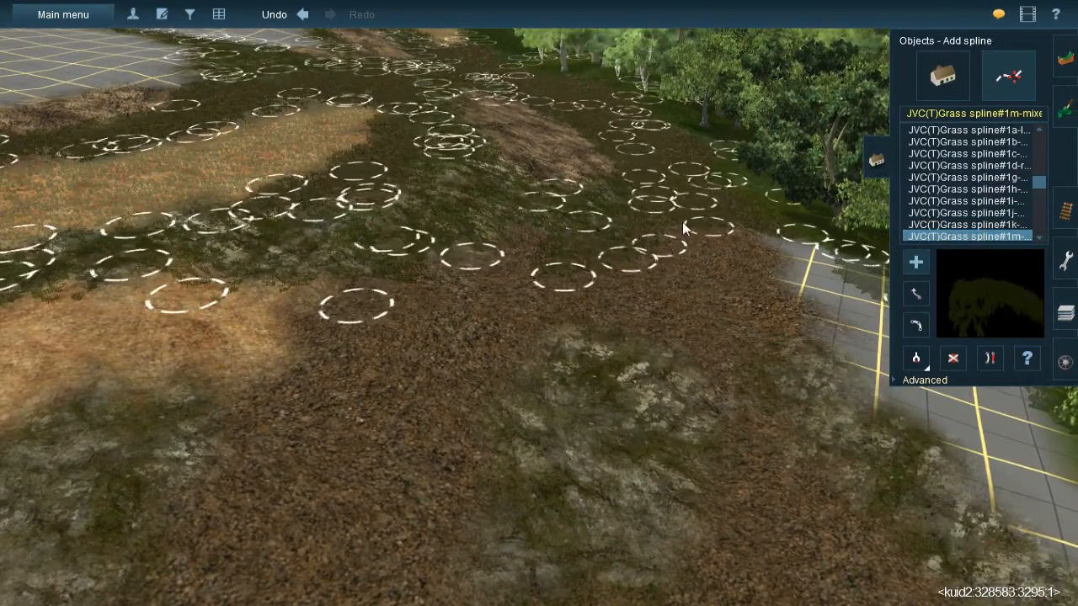
left_click(590, 321)
left_click(526, 227)
left_click(508, 352)
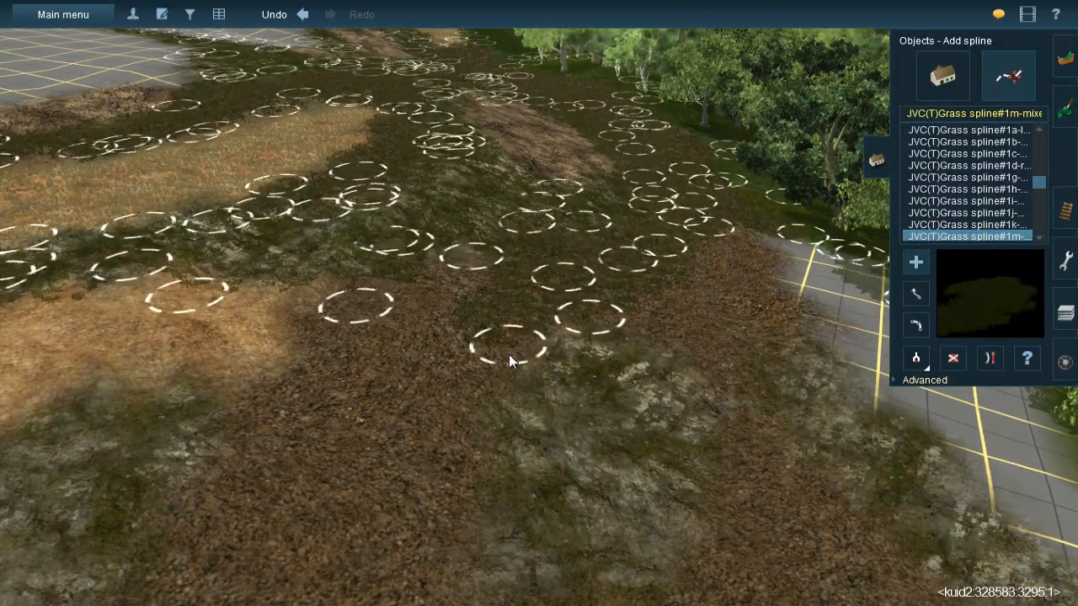
left_click(473, 435)
left_click(481, 441)
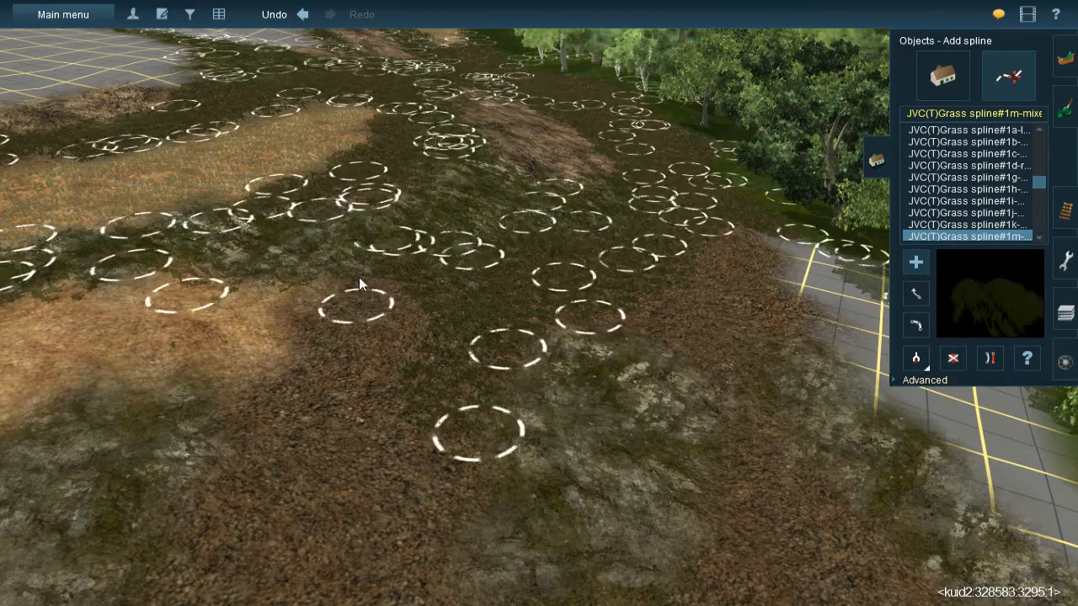
- Continue the JVC(T)Grass spline#1m-mixed splines over the litter between the two rock patches and along its border with the bare grid
left_click(358, 277)
left_click(460, 559)
left_click(335, 315)
right_click(321, 390)
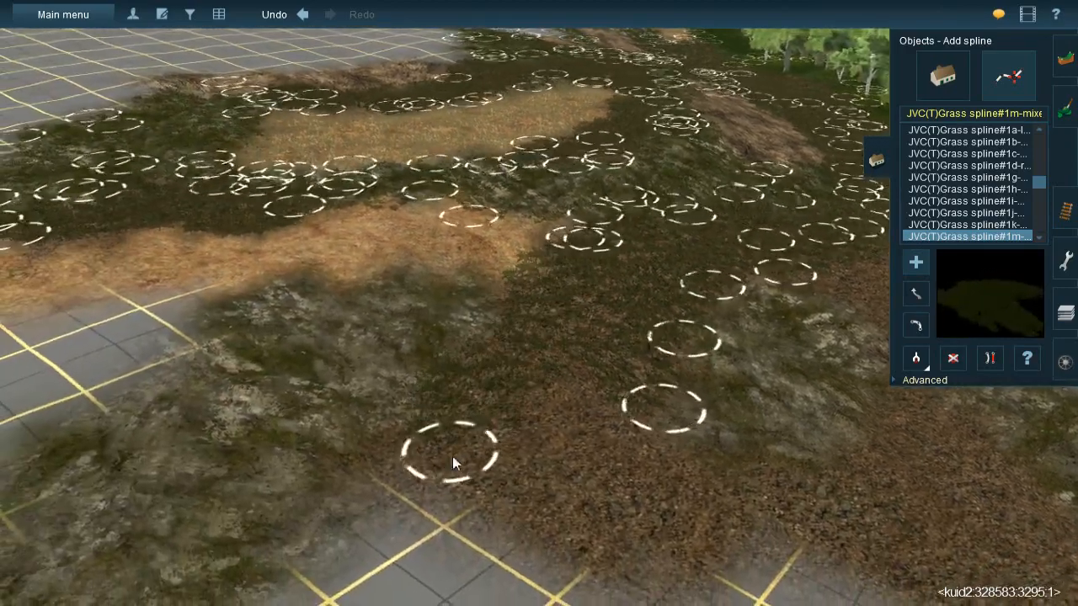
left_click(454, 457)
left_click(595, 321)
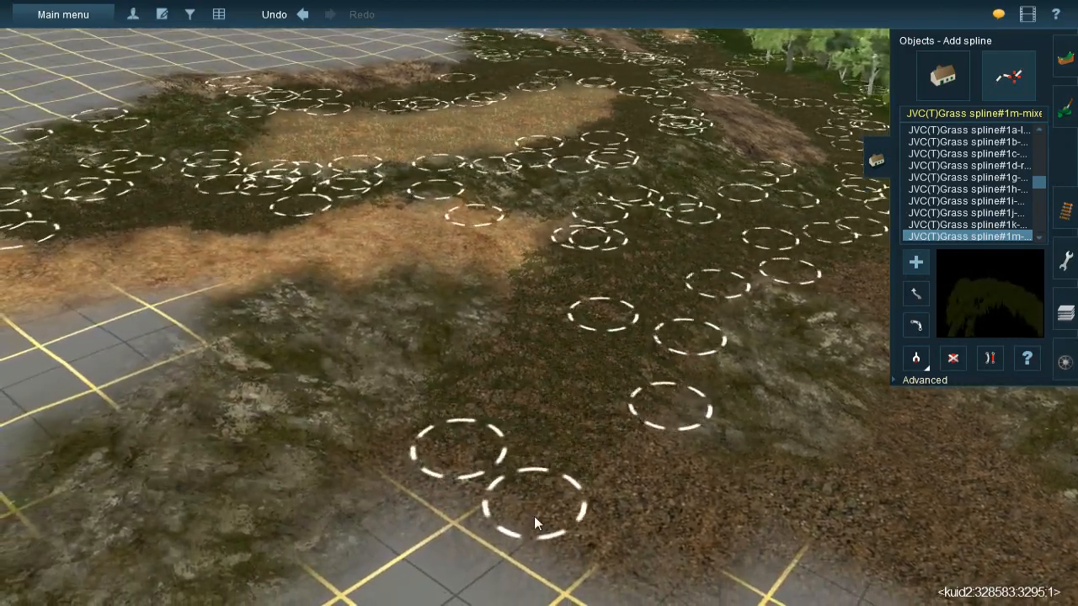
left_click(548, 529)
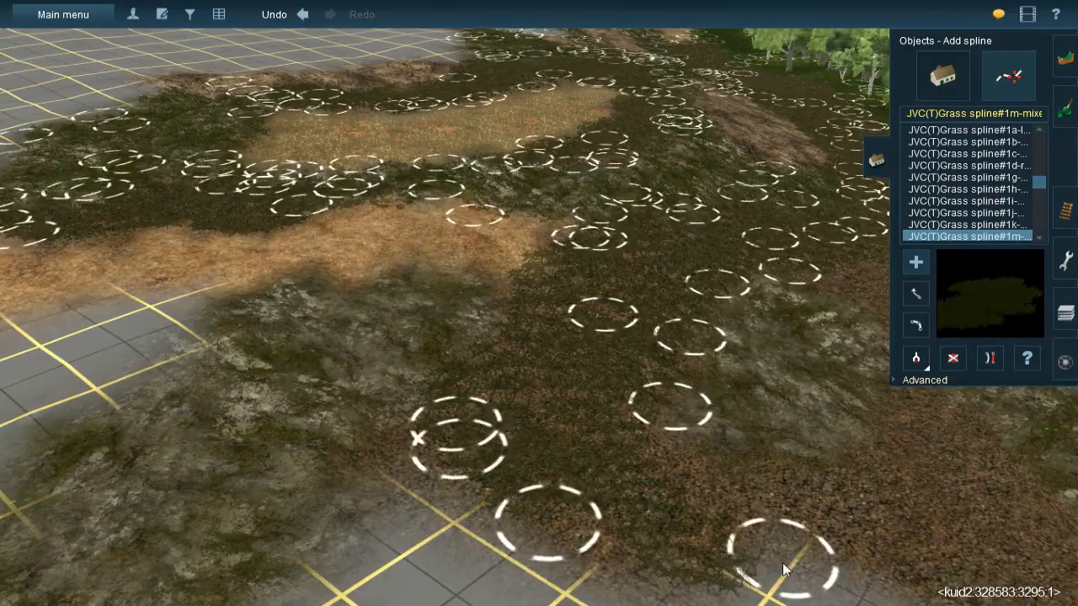
left_click(720, 553)
right_click(779, 413)
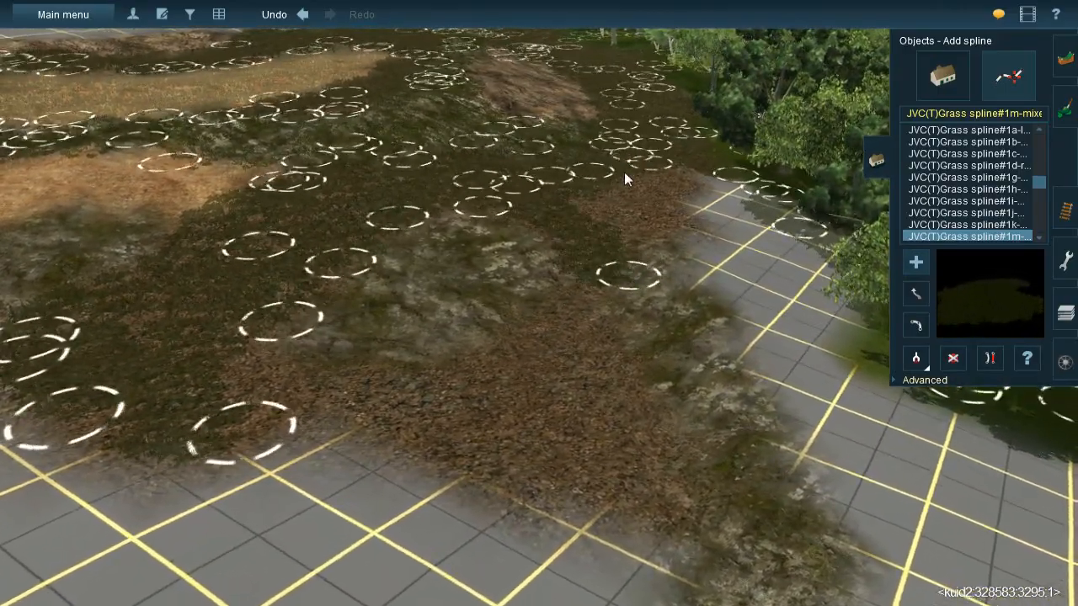
- Cover the leaf litter on the forest side of the grass-covered rock patch with more JVC(T)Grass spline#1m-mixed splines
left_click(624, 172)
left_click(585, 235)
left_click(672, 166)
left_click(643, 266)
left_click(636, 261)
left_click(574, 276)
left_click(653, 539)
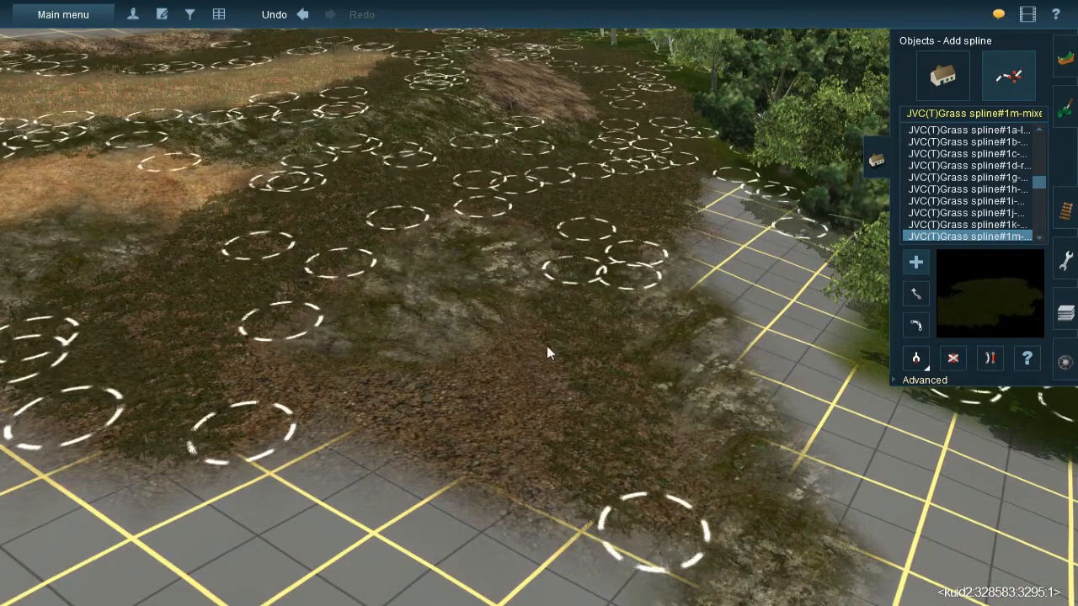
left_click(542, 332)
left_click(504, 486)
right_click(501, 492)
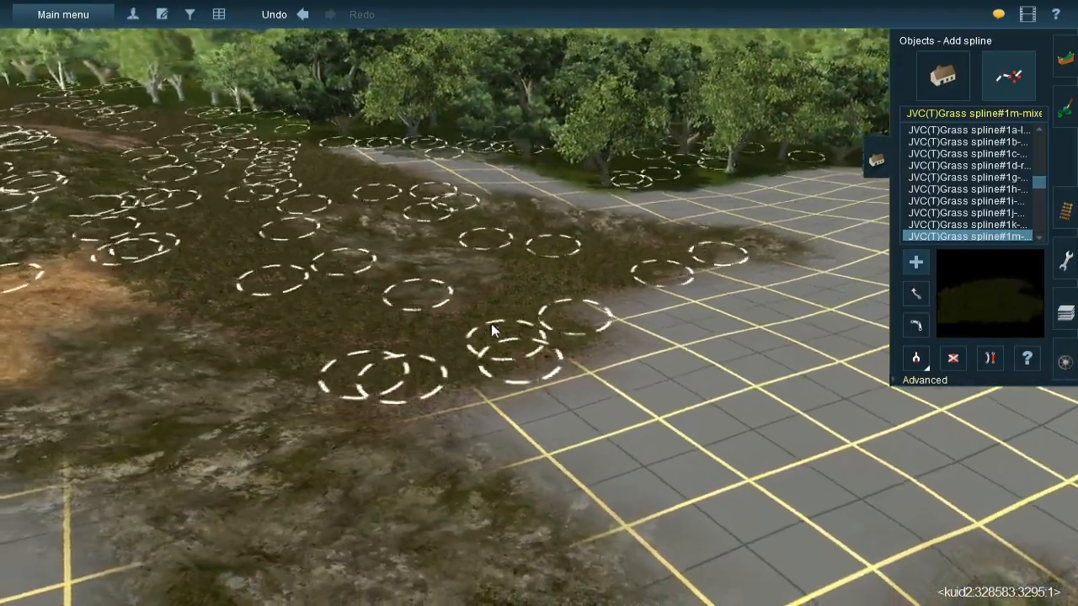
key("Left")
right_click(512, 209)
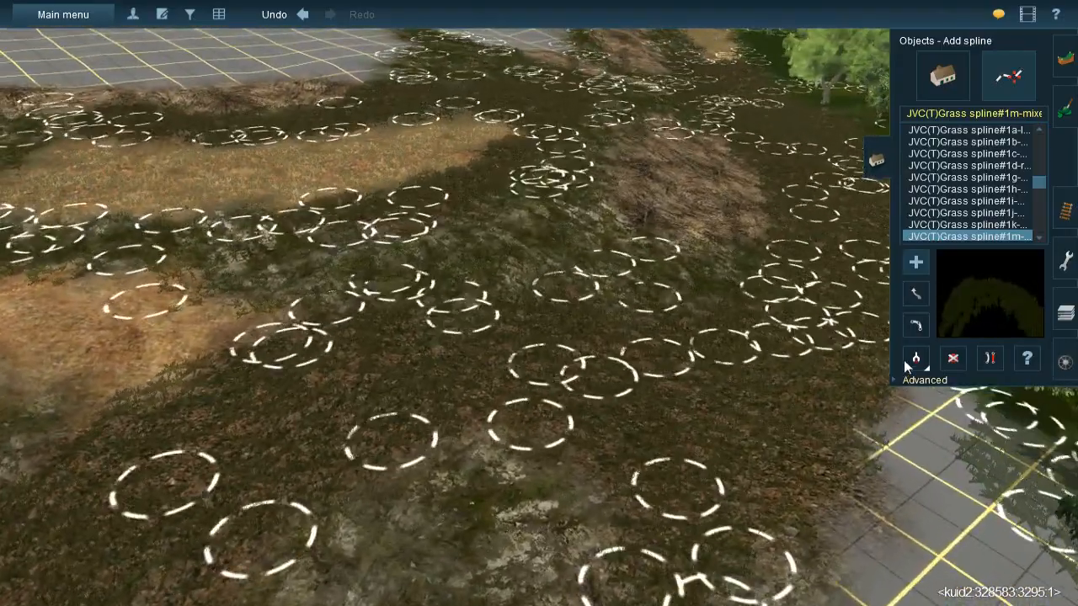
- Pick up the JVC@-Grass358s 20x40m spline from the terrain and lay it across the grass-covered rock patch and surrounding leaf litter
left_click(906, 362)
left_click(524, 249)
right_click(504, 359)
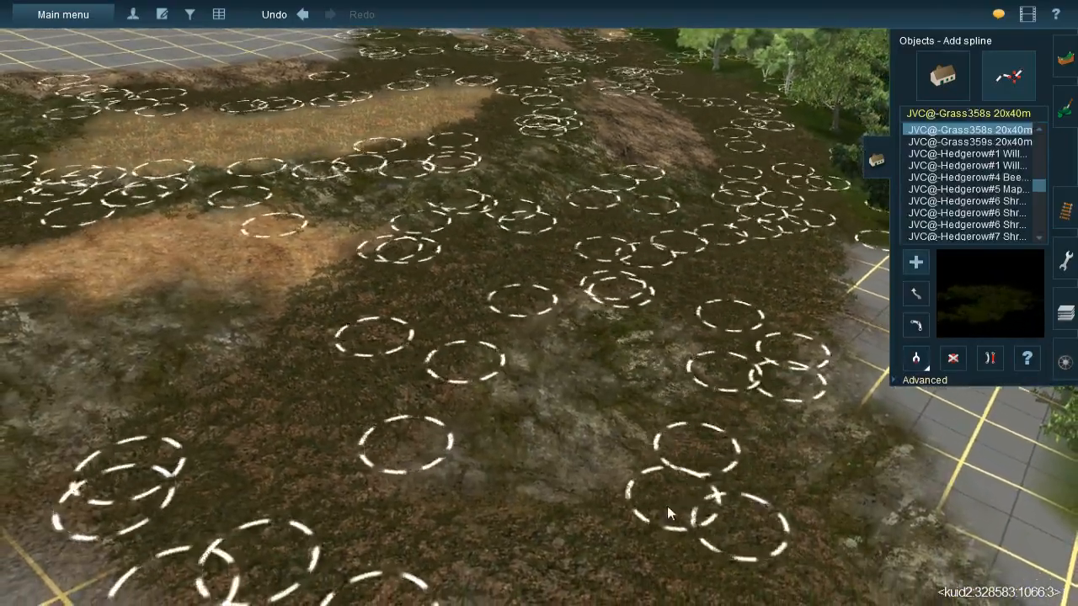
left_click(555, 505)
left_click(736, 282)
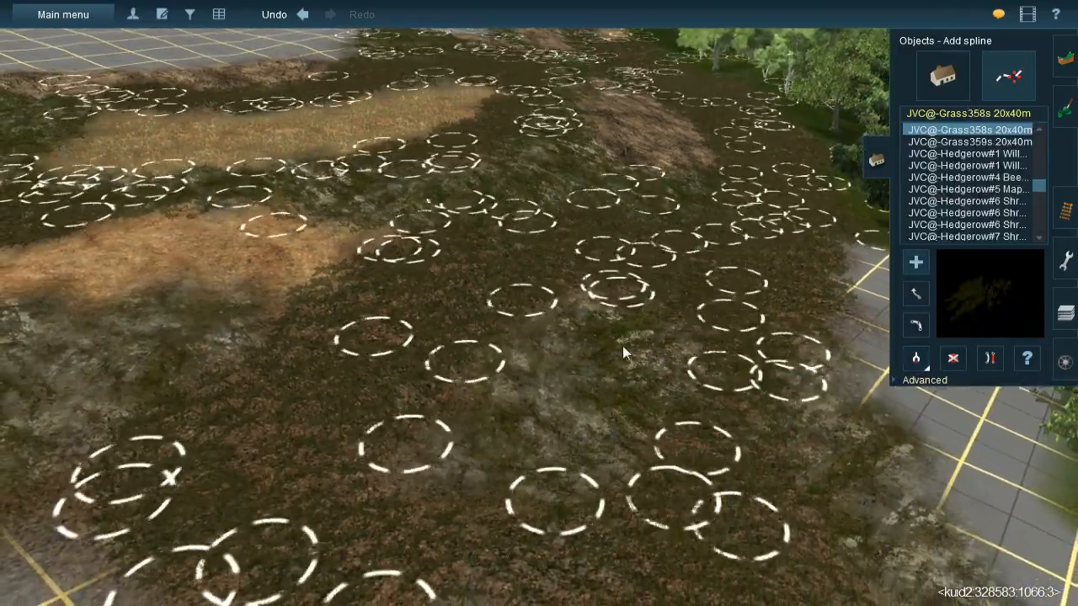
left_click(570, 286)
left_click(524, 502)
left_click(401, 488)
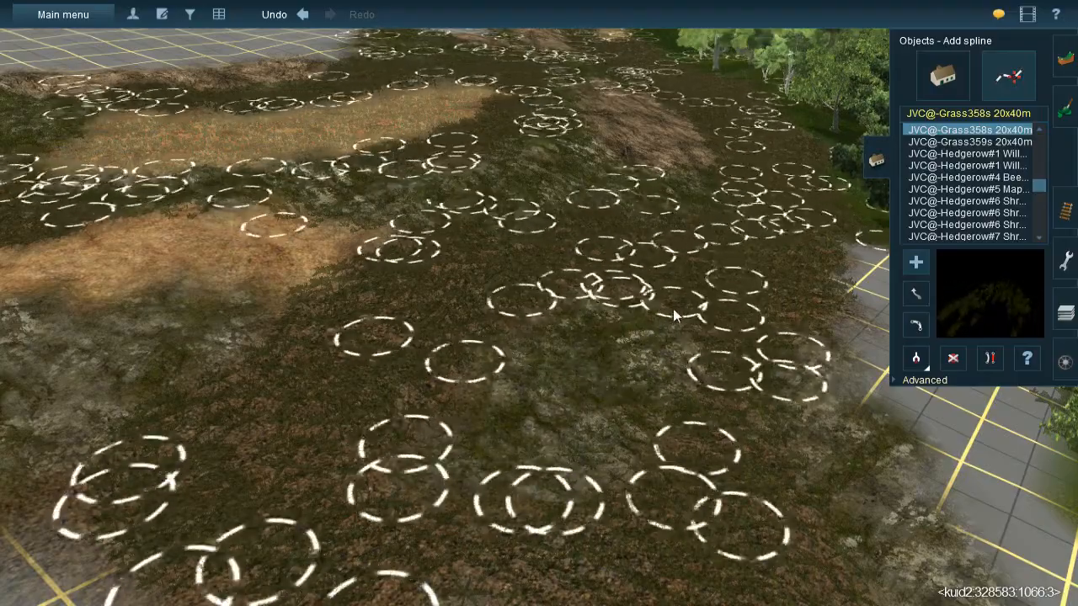
- Continue the JVC@-Grass358s 20x40m splines along the outer edge of the leaf litter, ending on the bare grid facing the forest
right_click(665, 372)
key("Down")
key("Right")
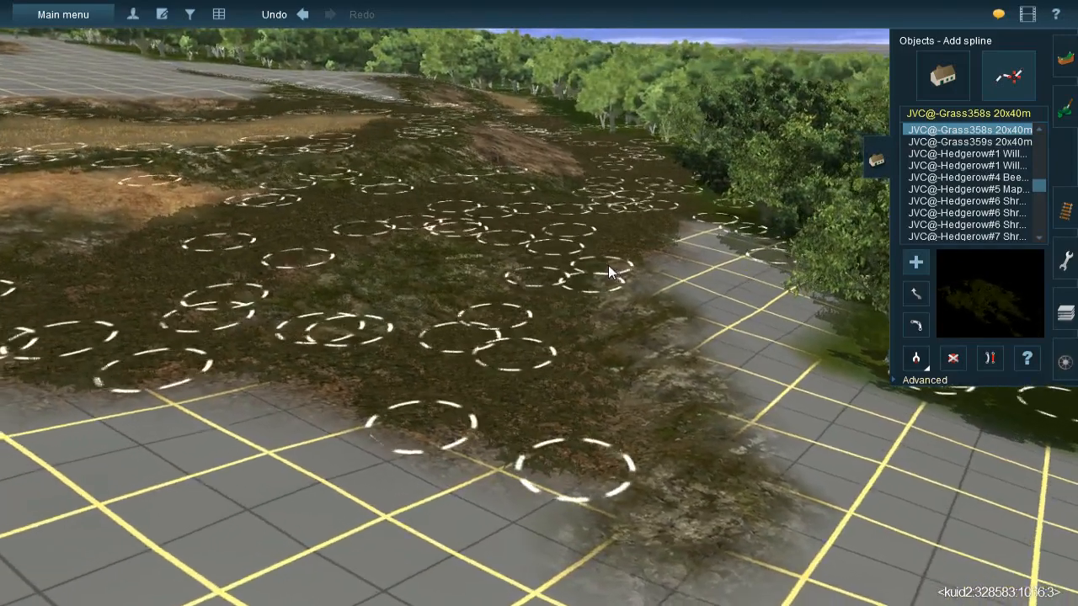
left_click(667, 402)
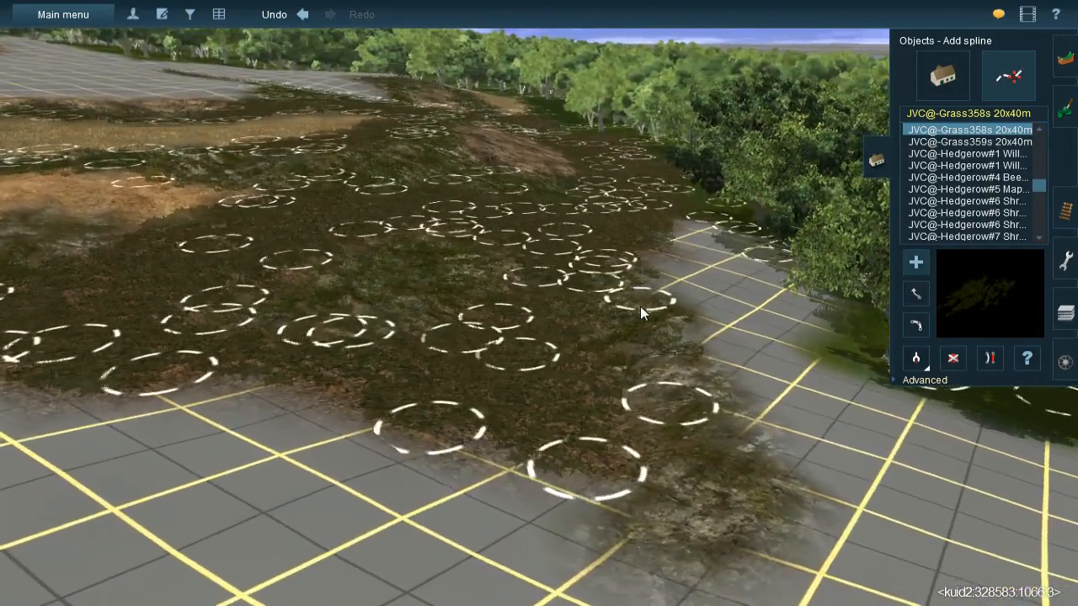
left_click(696, 536)
left_click(698, 529)
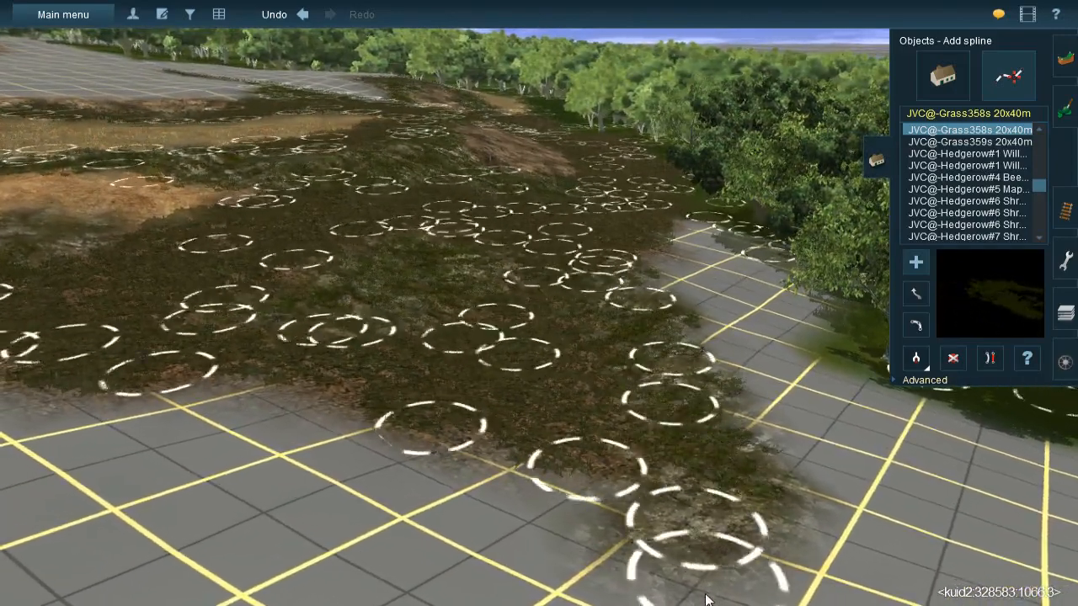
right_click(701, 516)
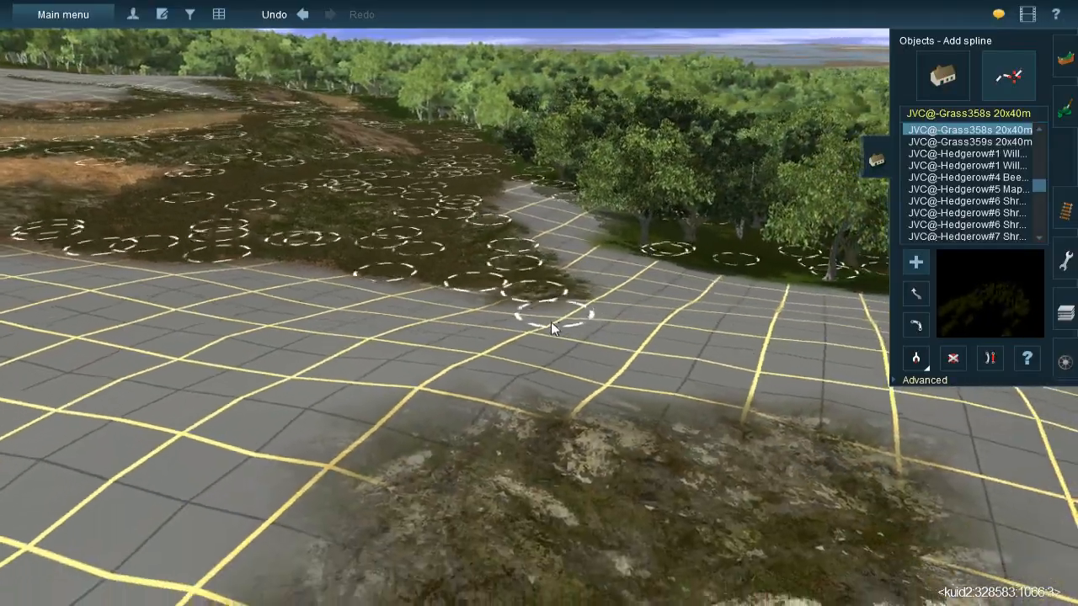
left_click(518, 347)
- Spread more JVC@-Grass358s 20x40m splines over the litter and the grass-covered rock beside the orange earth strip
right_click(561, 253)
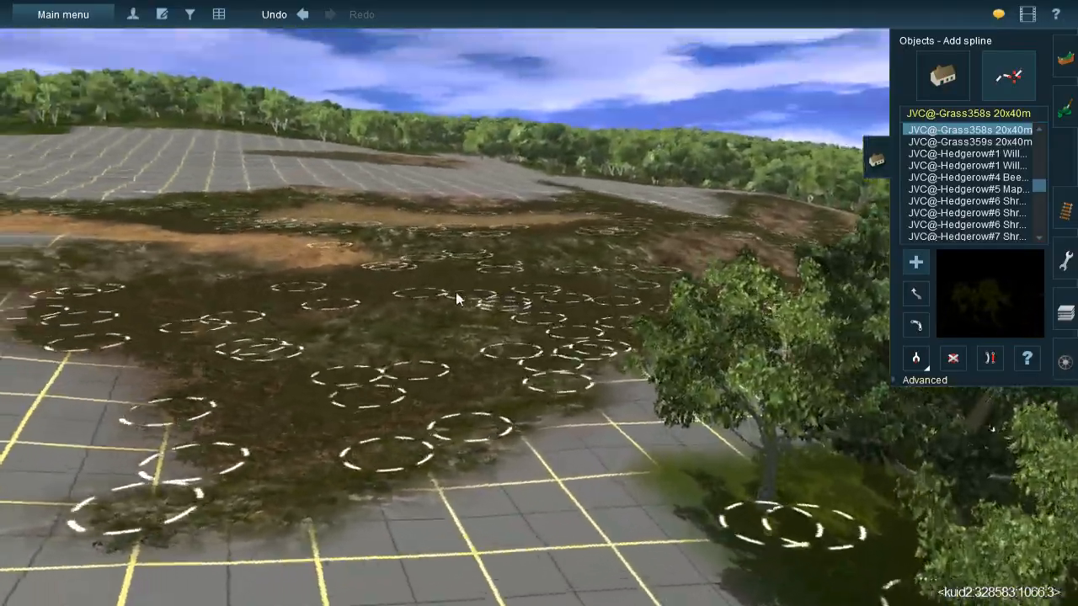
right_click(463, 284)
right_click_drag(467, 277, 604, 373)
left_click_drag(604, 373, 658, 249)
left_click_drag(565, 380, 598, 232)
left_click_drag(535, 402, 534, 250)
left_click_drag(541, 525, 515, 326)
left_click_drag(599, 506, 587, 331)
left_click_drag(620, 478, 635, 324)
right_click_drag(620, 355, 528, 303)
key("Up")
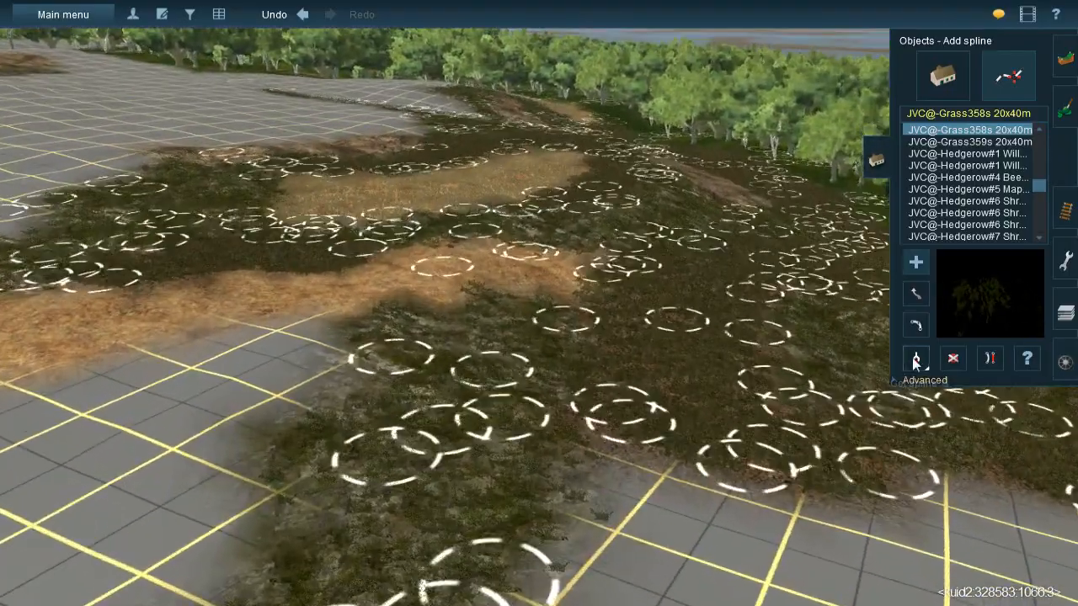
- Pick up the JVC(TBL)Grass spline#1g-m spline from the dry grass patch and lay it along the orange earth strip to its far end
left_click(914, 360)
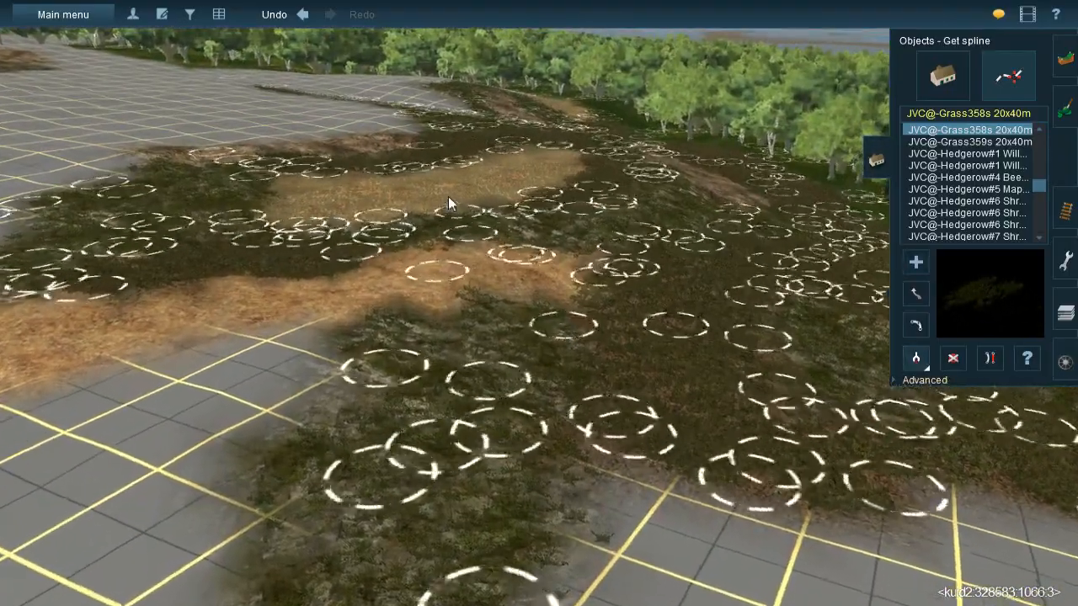
left_click(448, 196)
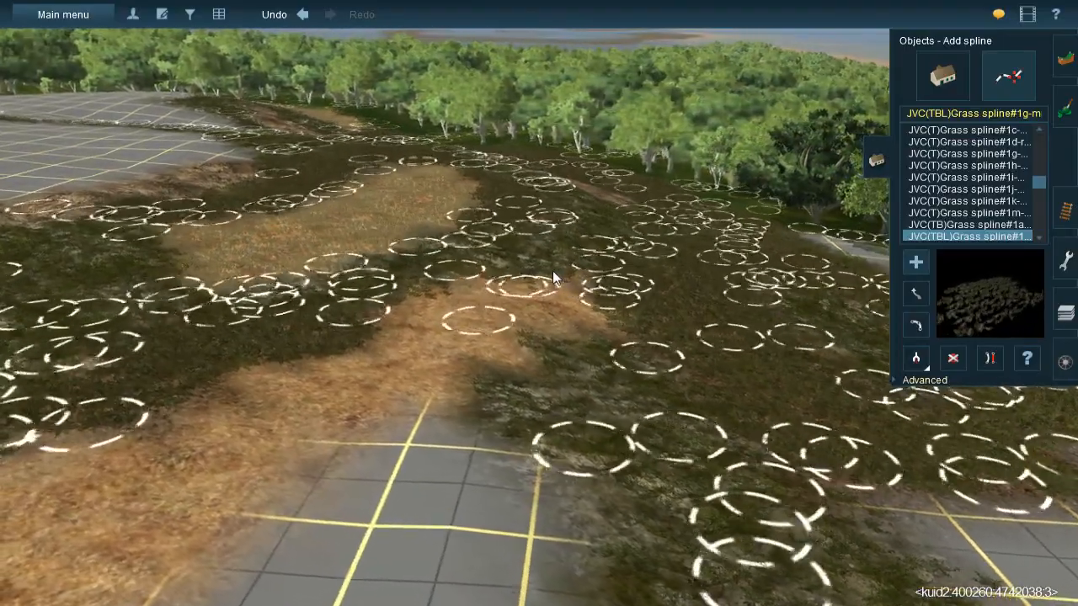
left_click_drag(465, 426, 443, 406)
left_click(304, 404)
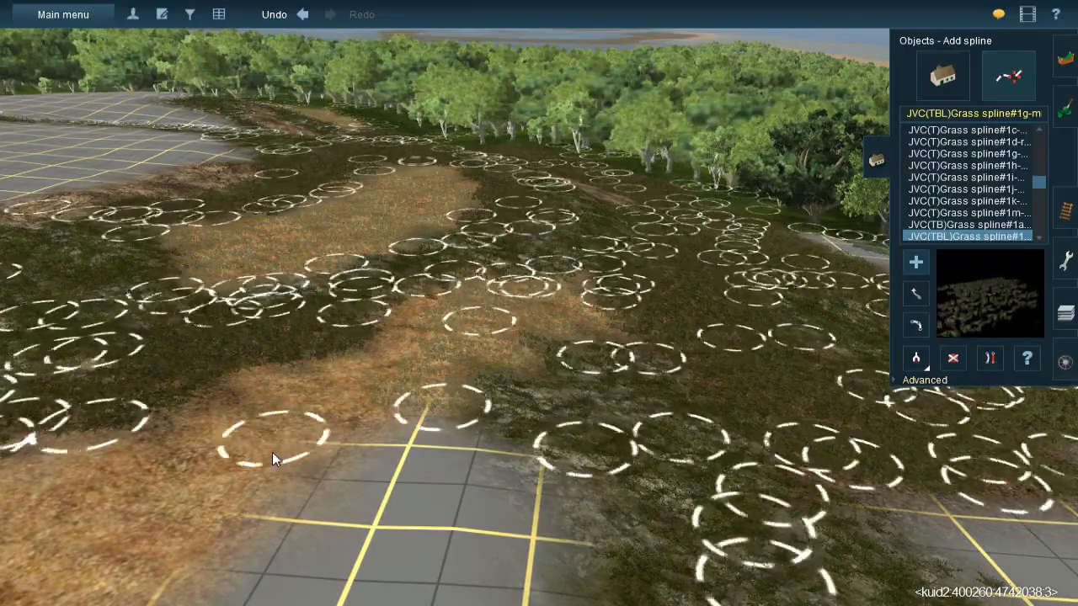
right_click(274, 451)
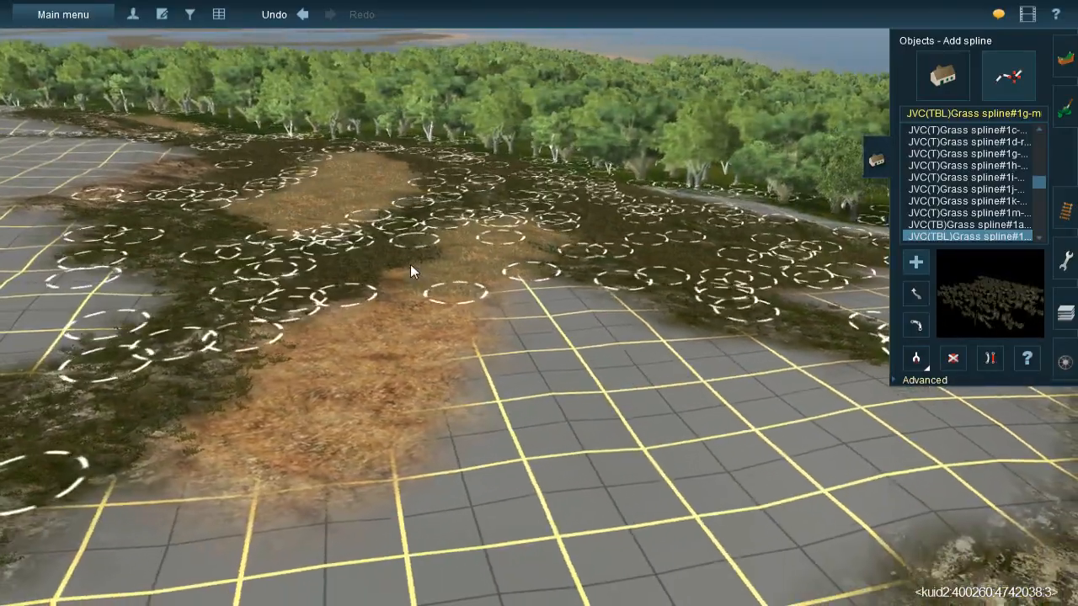
left_click(462, 395)
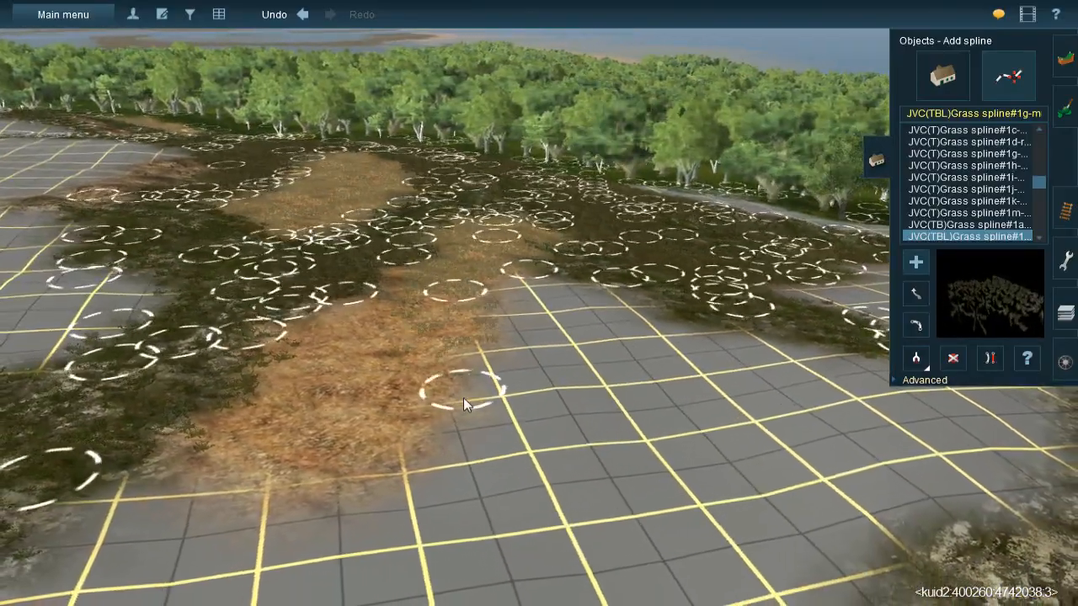
left_click(261, 387)
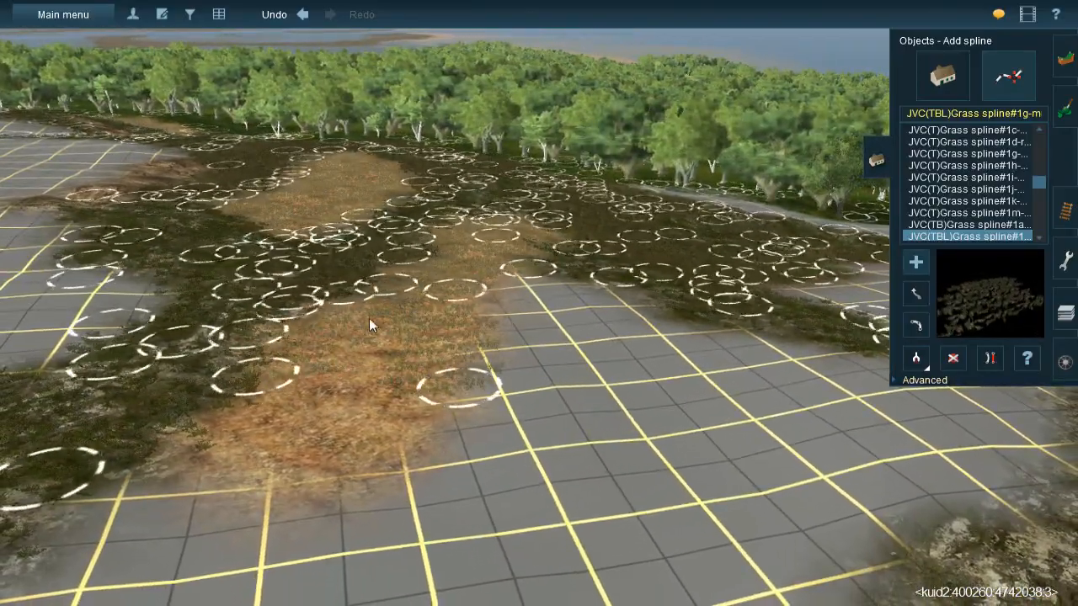
left_click(215, 478)
left_click_drag(310, 478, 302, 515)
- Inspect the dressed terrain from several sides and examine the bare grid between the rock patches and the forest
right_click(565, 371)
right_click(652, 295)
key("Left")
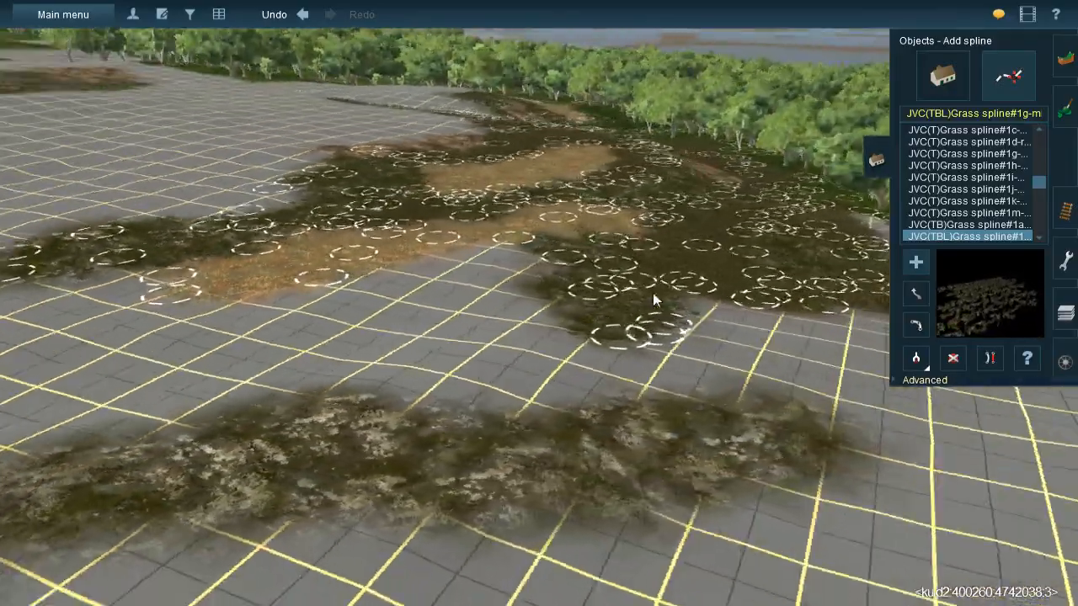
key("Left")
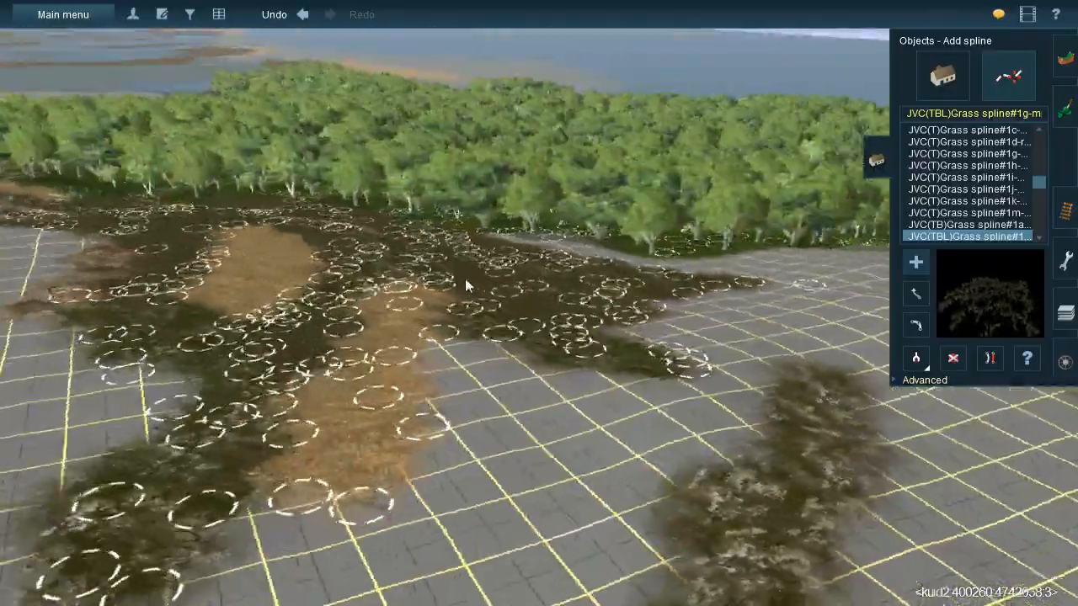
right_click(465, 280)
key("Left")
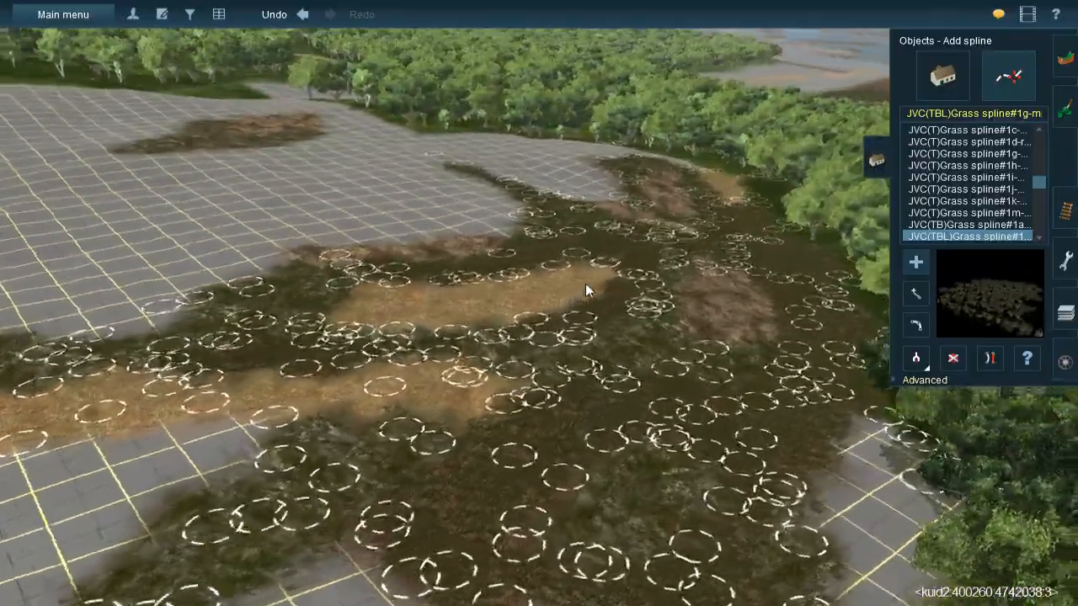
right_click(583, 289)
right_click(575, 265)
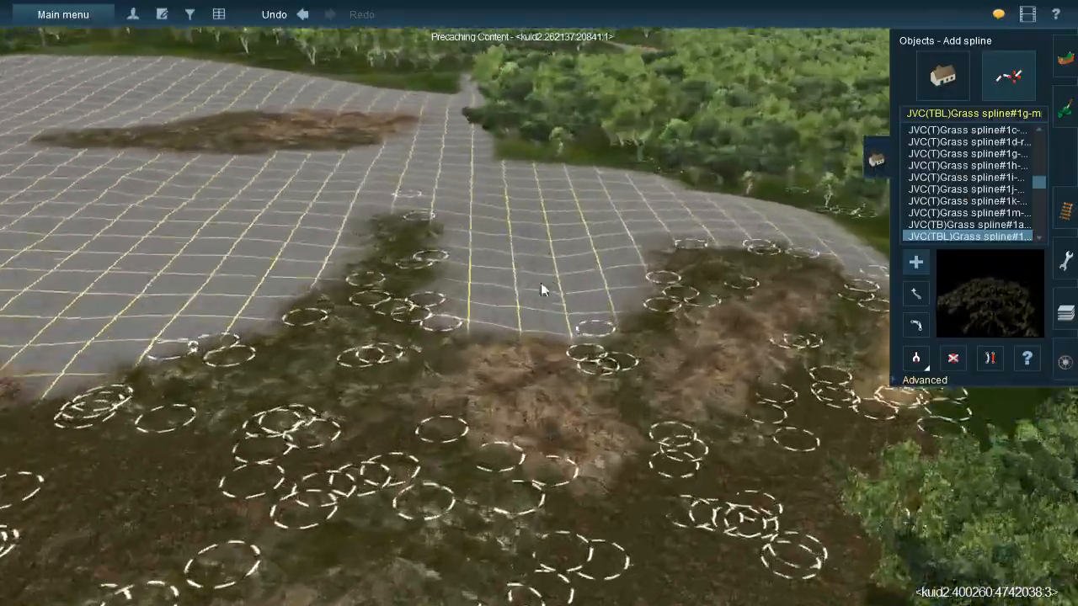
key("Down")
right_click(515, 310)
key("Up")
key("Left")
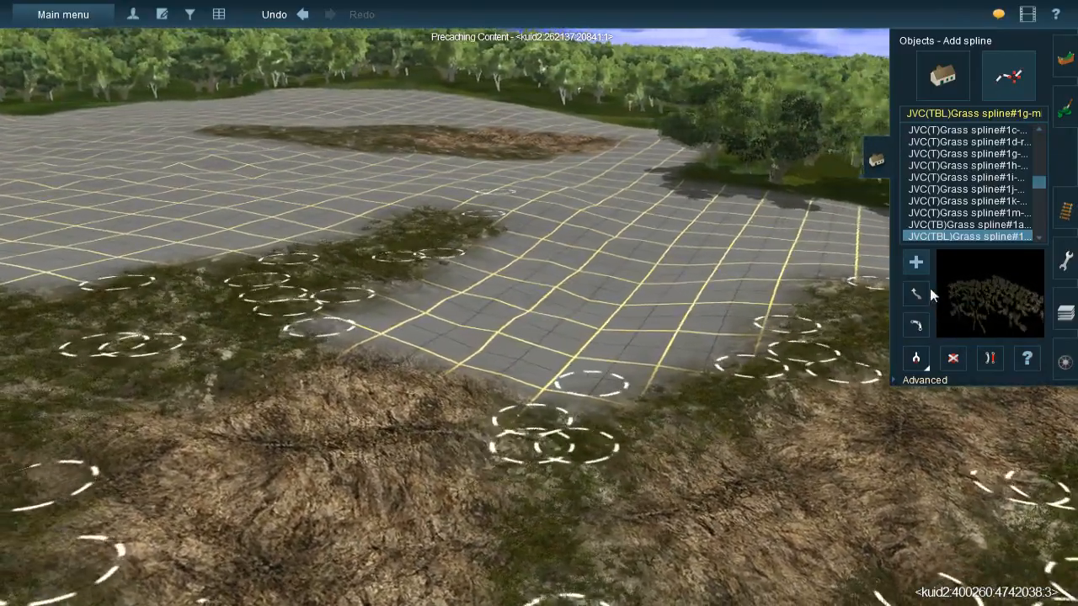
key("Left")
key("Right")
- Return to ground texture painting with the dark leaf litter texture at the bare grid beside the grass-covered rock strip
left_click(1067, 119)
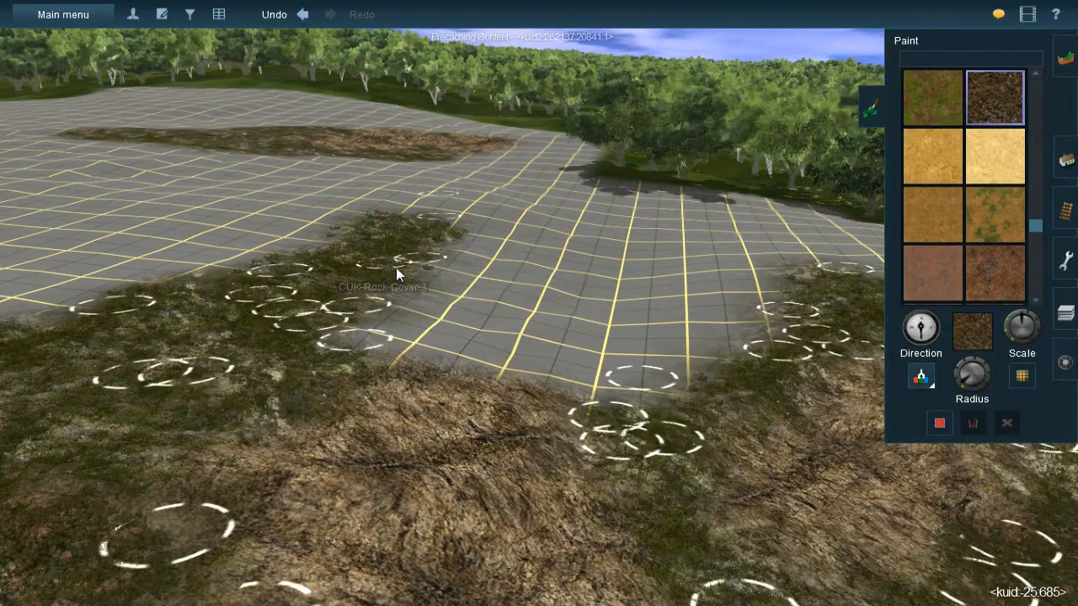
right_click(475, 233)
key("Left")
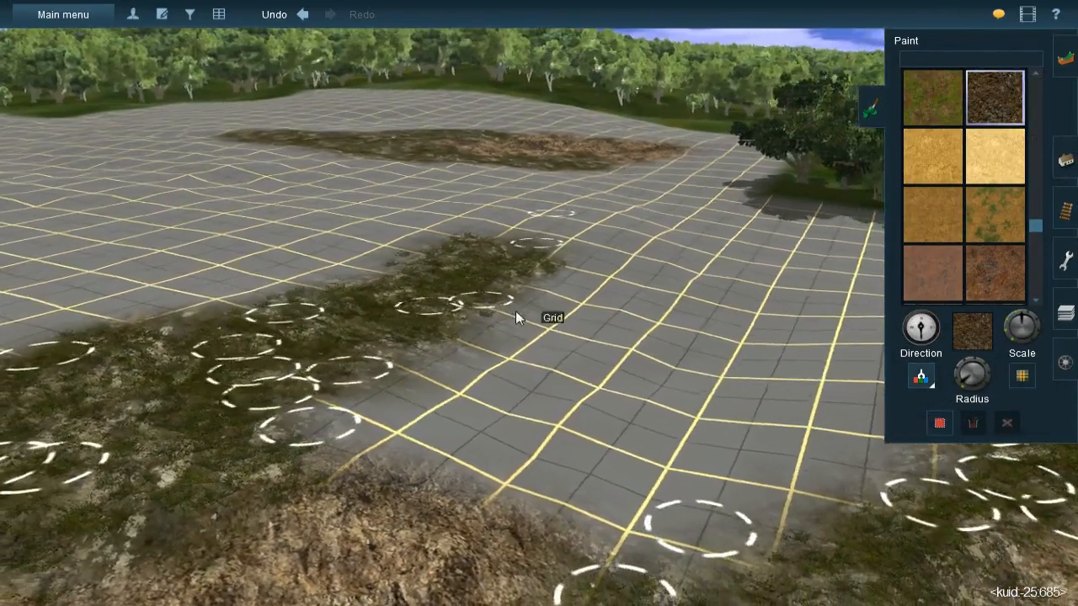
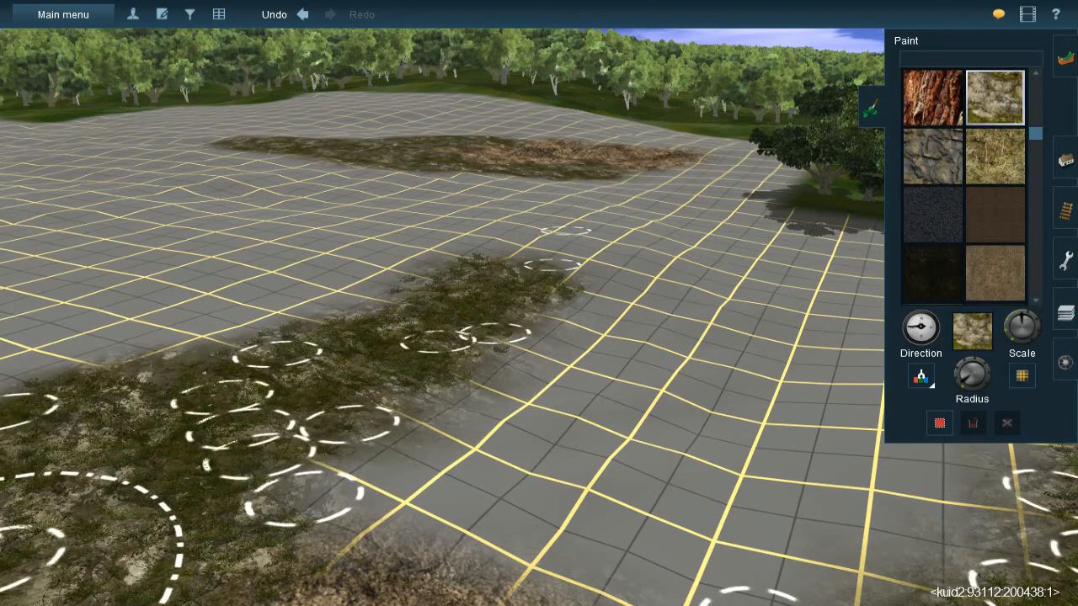
- Paint the CUK-Rock-Cover-3 texture in a curve over the bare grid beyond the end of the grass-covered rock strip
right_click(574, 337)
right_click(547, 276)
right_click(486, 236)
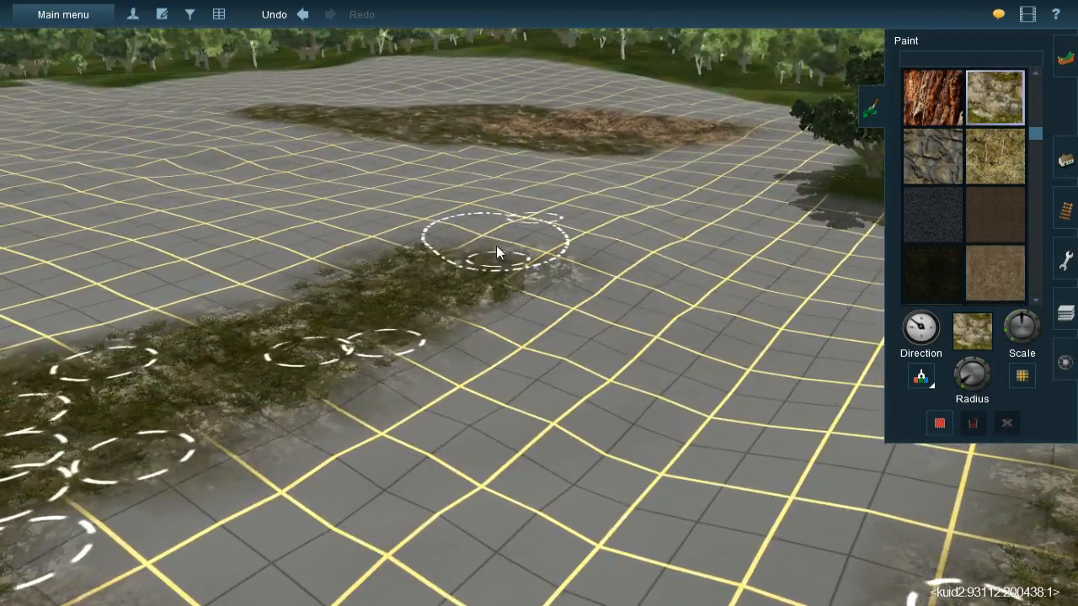
mouse_move(496, 245)
left_mouse_down()
mouse_move(453, 255)
mouse_move(607, 265)
mouse_move(561, 231)
mouse_move(620, 249)
mouse_move(524, 322)
mouse_move(562, 387)
mouse_move(607, 391)
mouse_move(551, 415)
mouse_move(621, 423)
mouse_move(544, 446)
mouse_move(472, 417)
mouse_move(347, 421)
mouse_move(378, 413)
mouse_move(385, 389)
mouse_move(448, 381)
mouse_move(493, 396)
left_mouse_up()
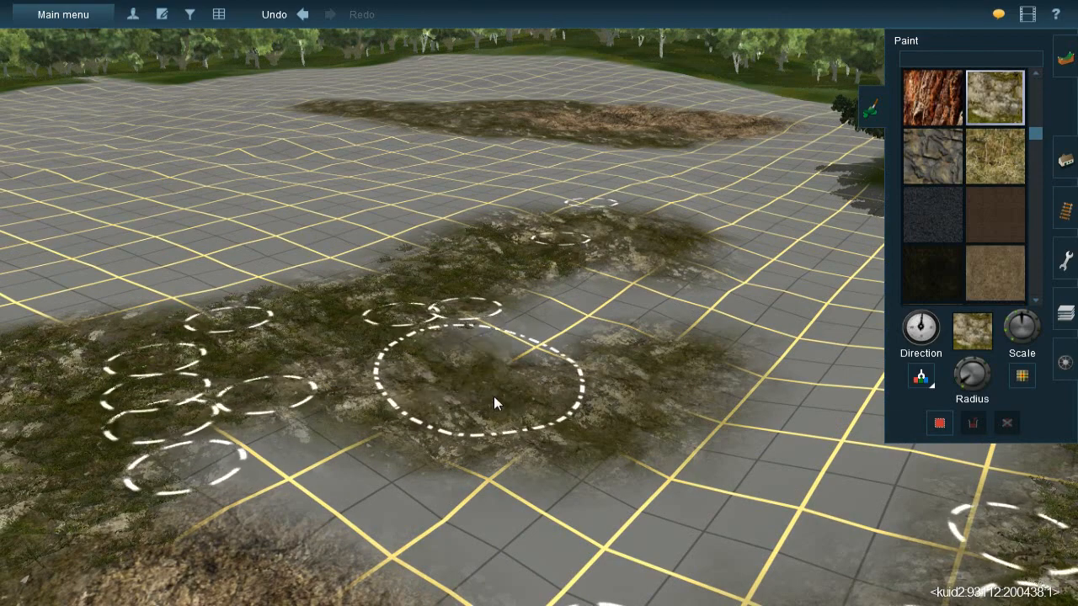
- Pick up the dark brown oz gravel litter texture and paint it over the bare grid enclosed between the rock patches
right_click(494, 395)
right_click(469, 279)
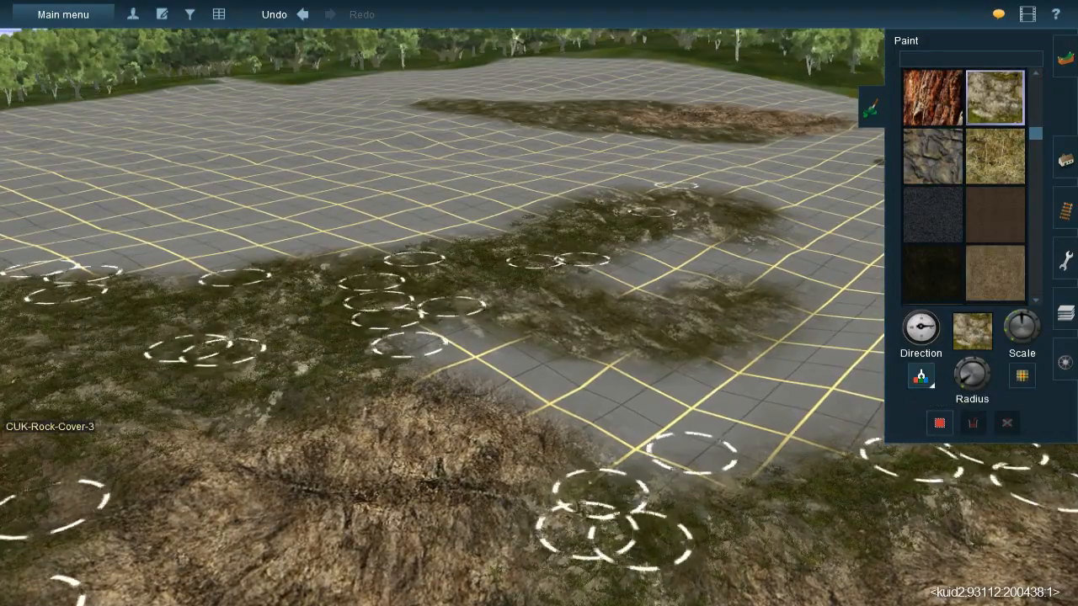
right_click(562, 437)
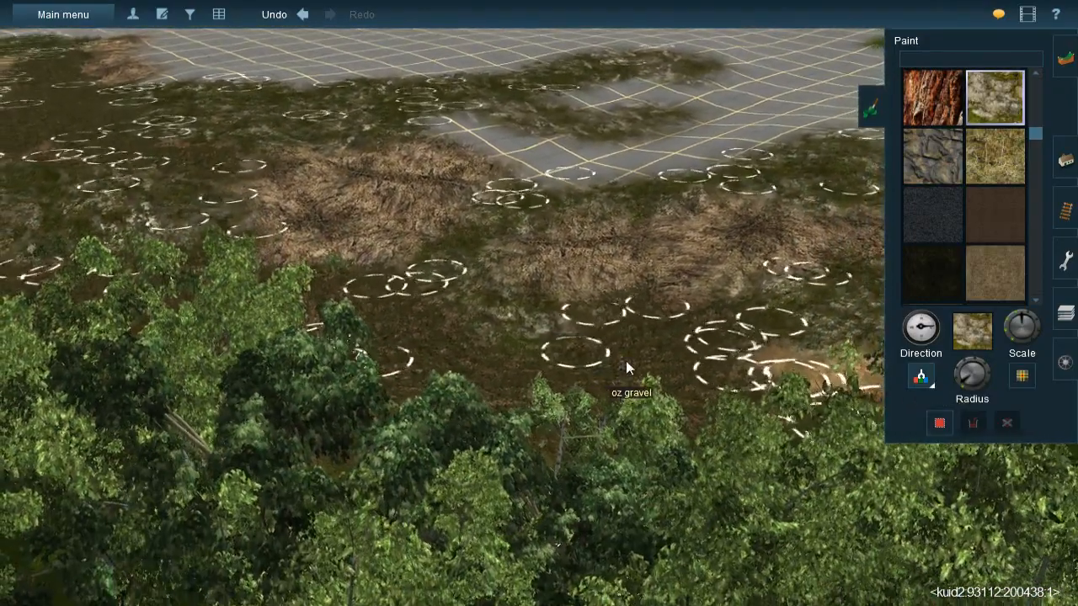
left_click(584, 222, "ctrl")
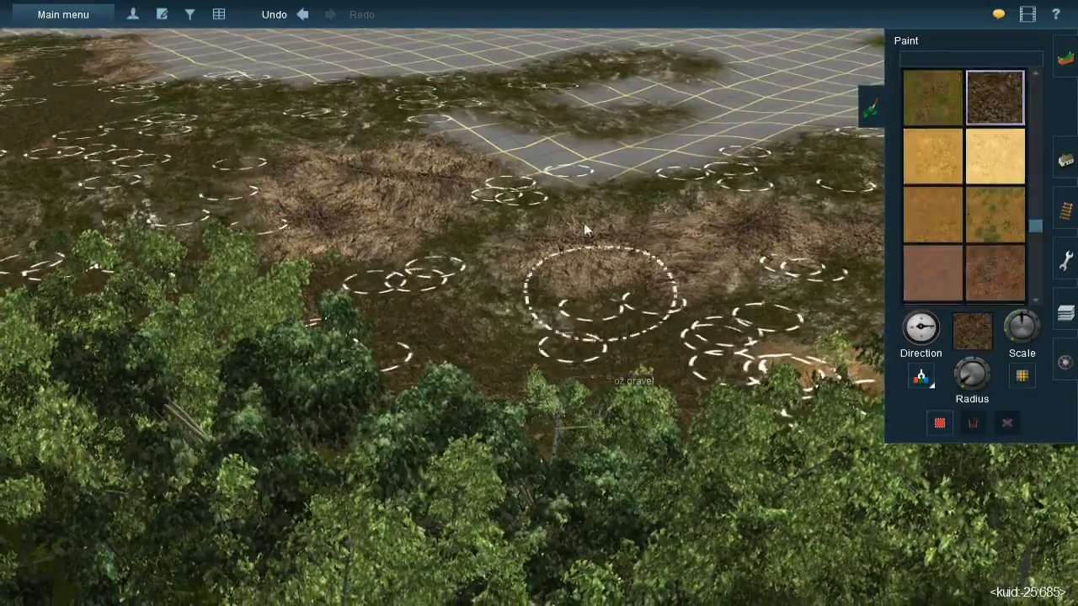
scroll(583, 222, "up", 5)
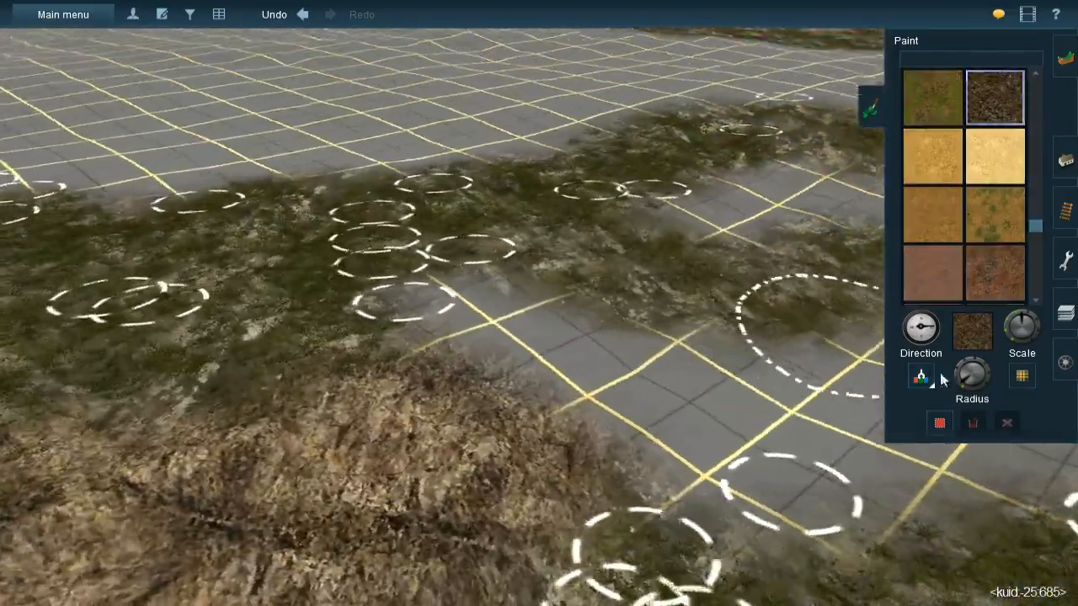
key("Left")
key("Right")
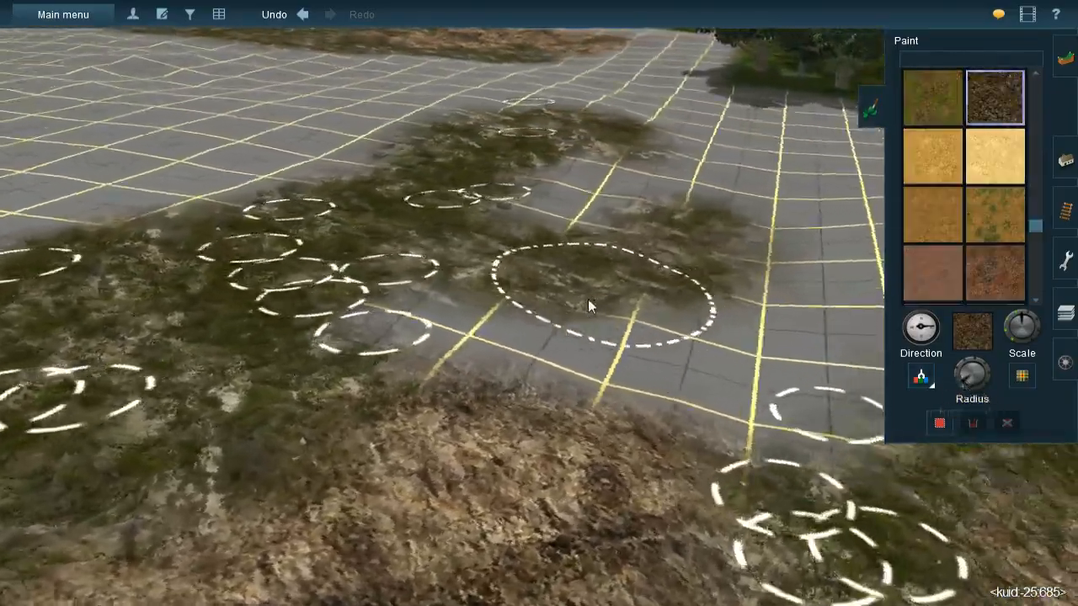
key("Up")
key("Right")
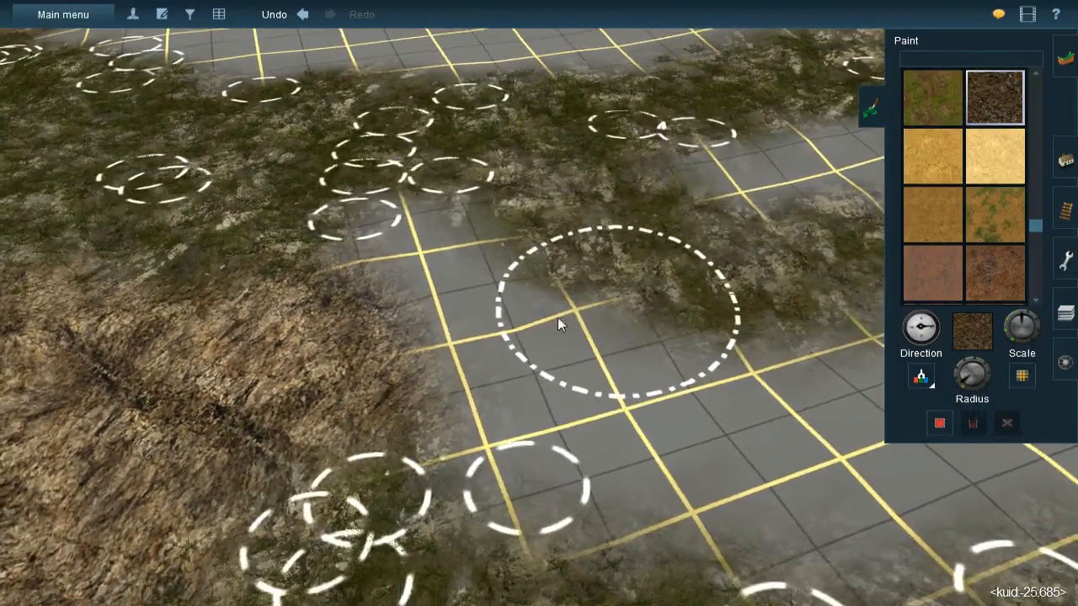
mouse_move(448, 254)
left_mouse_down()
mouse_move(565, 417)
mouse_move(583, 377)
mouse_move(421, 210)
mouse_move(547, 416)
mouse_move(517, 463)
mouse_move(498, 452)
mouse_move(493, 472)
mouse_move(733, 477)
mouse_move(782, 435)
mouse_move(738, 413)
mouse_move(776, 412)
left_mouse_up()
mouse_move(777, 405)
right_mouse_down()
mouse_move(670, 310)
mouse_move(530, 315)
right_mouse_up()
mouse_move(519, 286)
left_mouse_down()
mouse_move(553, 268)
mouse_move(460, 278)
mouse_move(528, 244)
mouse_move(563, 262)
mouse_move(549, 325)
mouse_move(468, 337)
mouse_move(412, 360)
left_mouse_up()
right_click(415, 362)
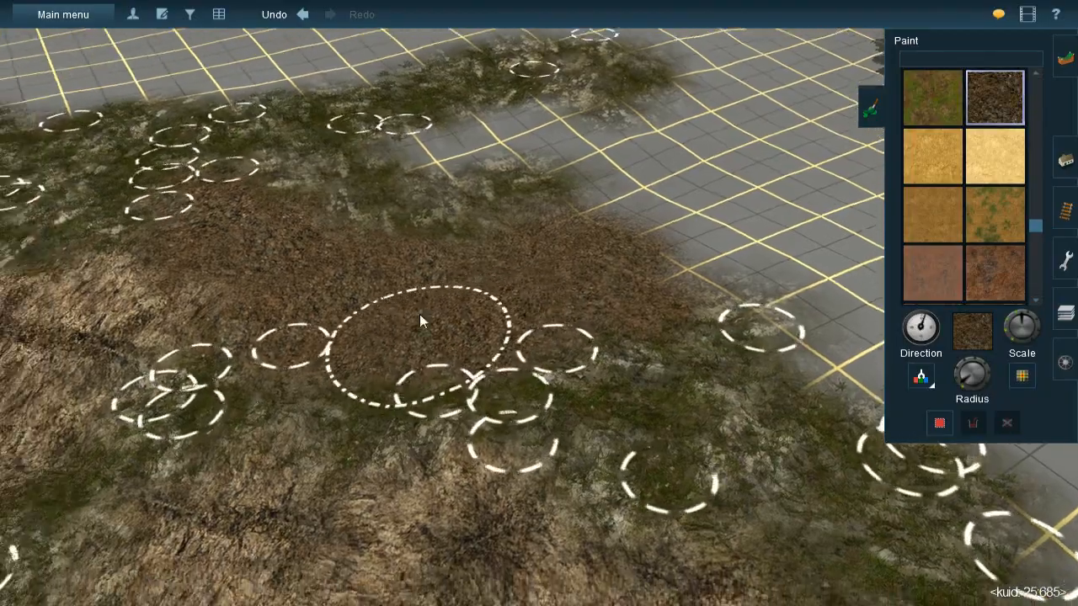
- Pick up the JVC(T)Grass spline#1m spline from the dressed ground and lay a first stretch across the new litter patch
key("Down")
key("Left")
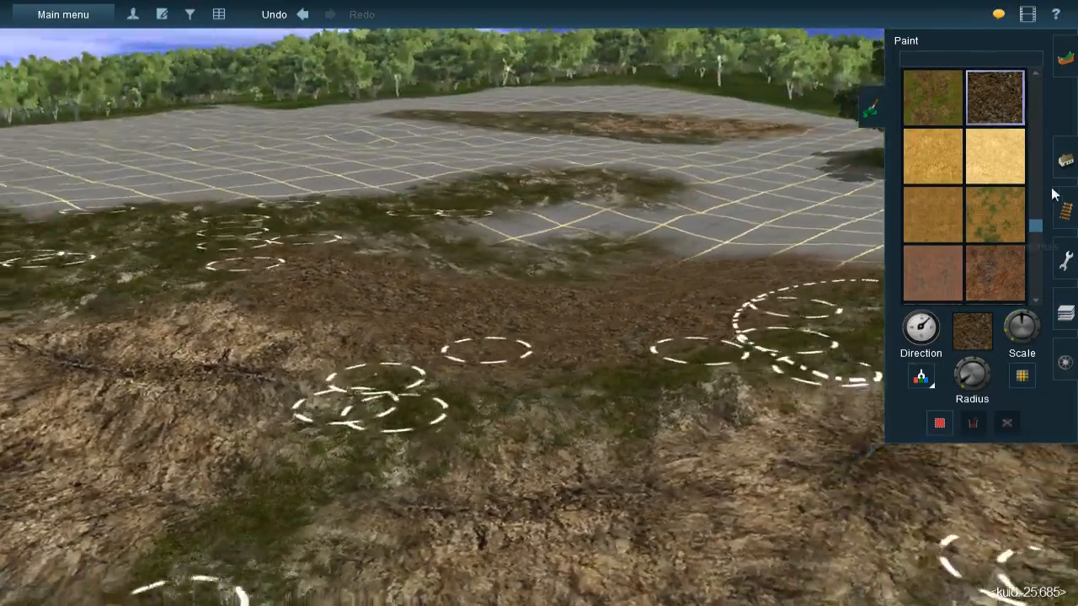
key("Left")
left_click(1065, 168)
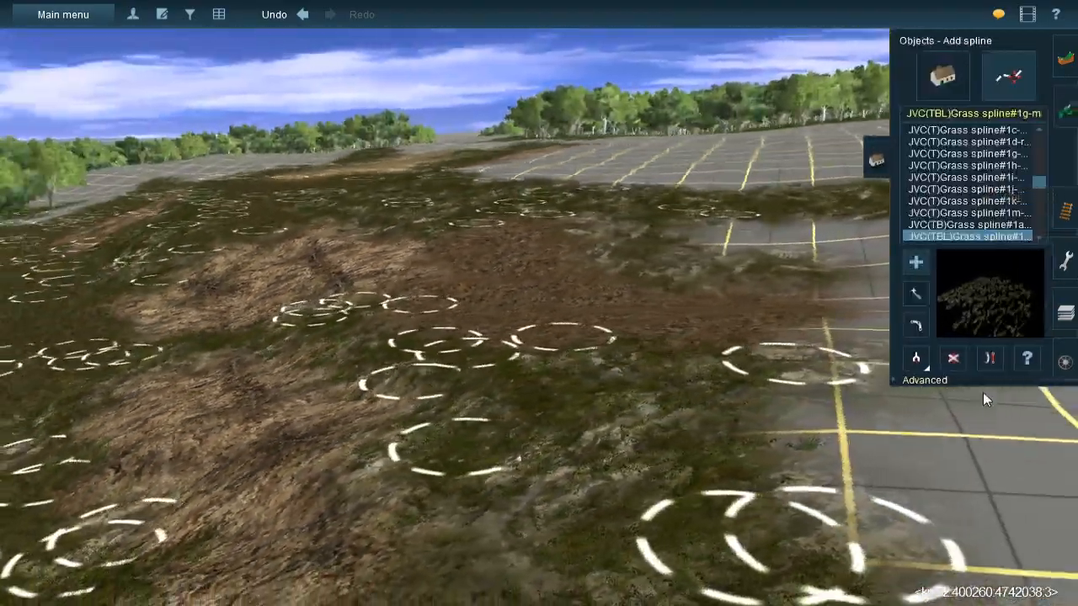
left_click(915, 355)
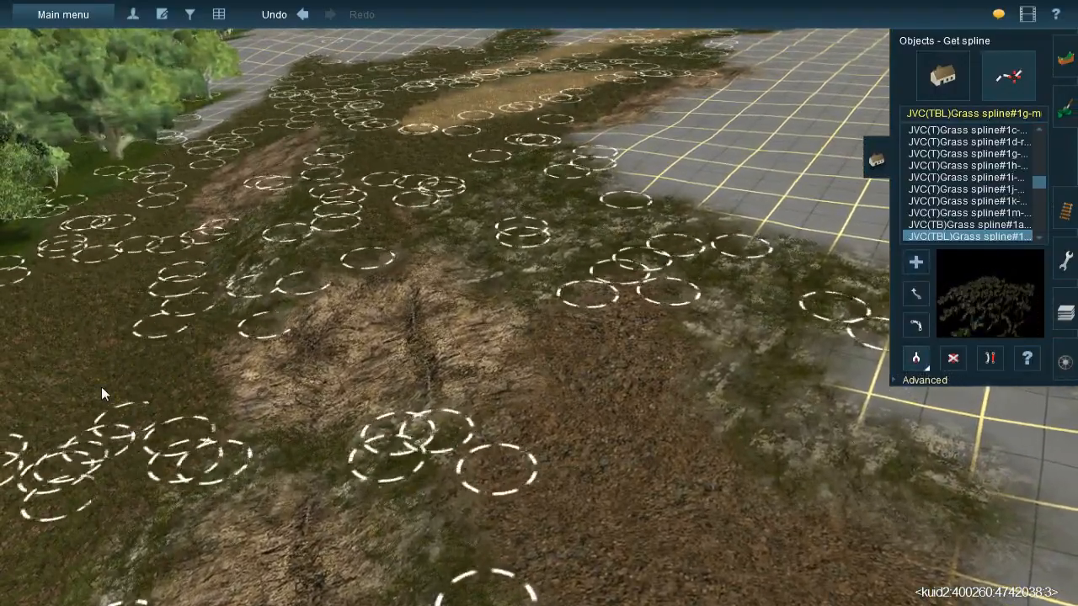
left_click(101, 388)
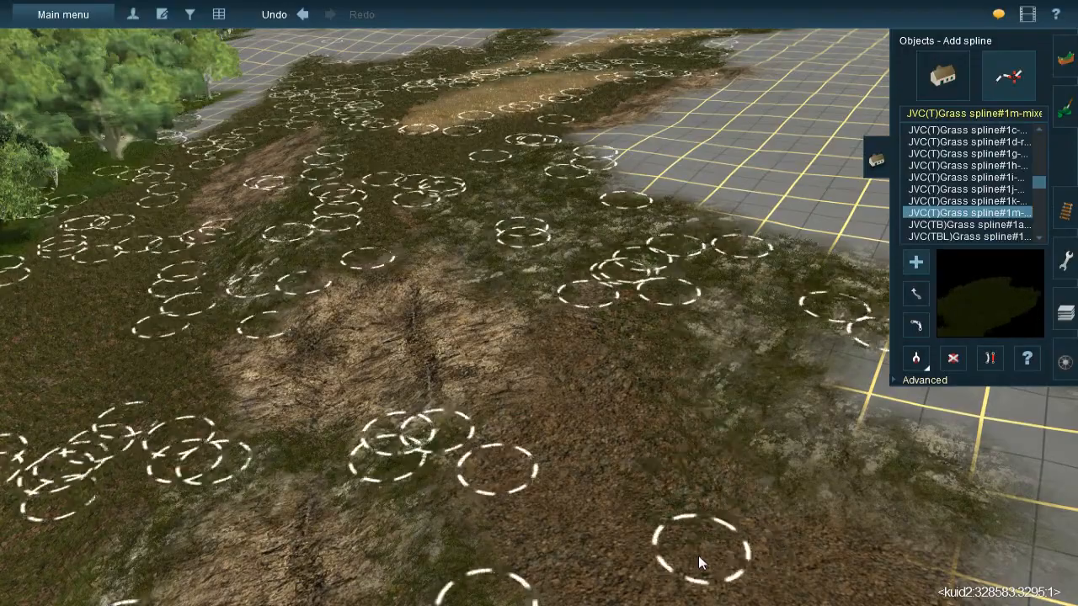
left_click(515, 504)
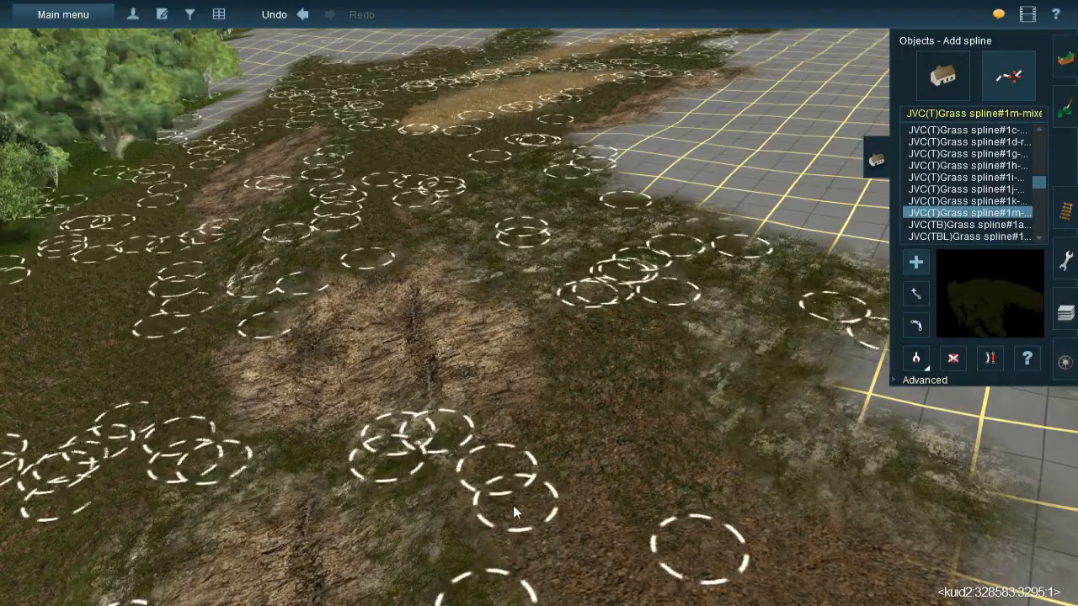
- Add more JVC(T)Grass spline#1m stretches along the litter patch's outer edge and up towards the grass-covered rock
right_click(581, 543)
key("Left")
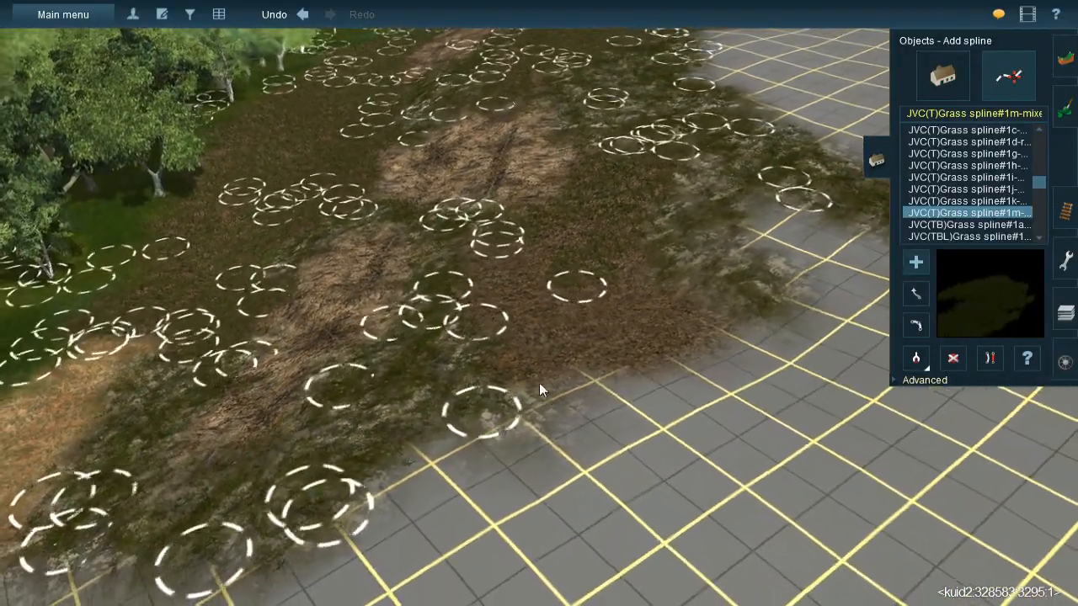
left_click(543, 394)
left_click(618, 358)
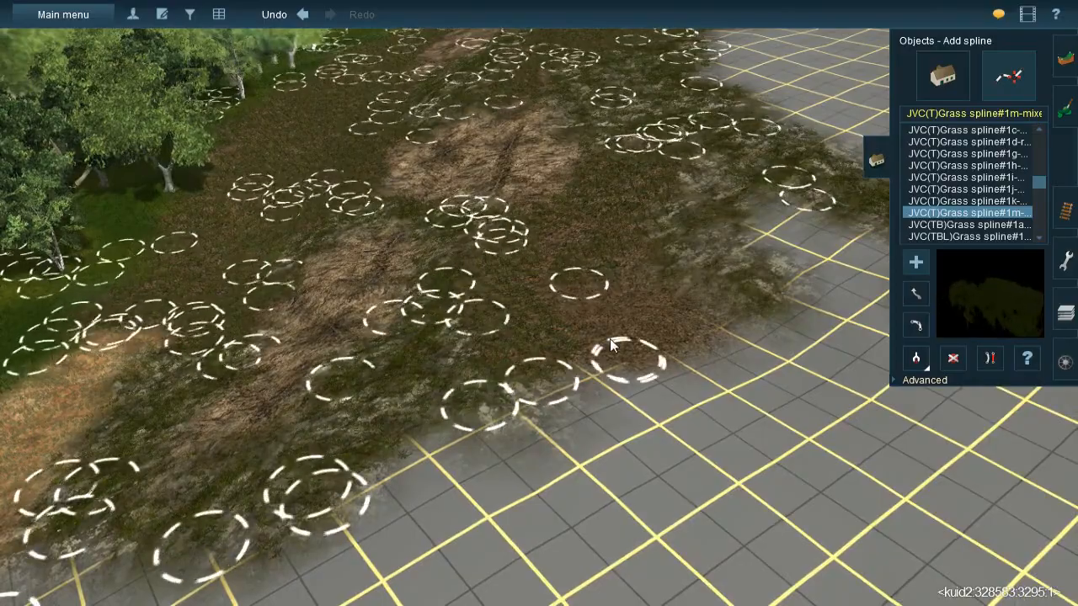
left_click(547, 205)
left_click(708, 346)
left_click(596, 236)
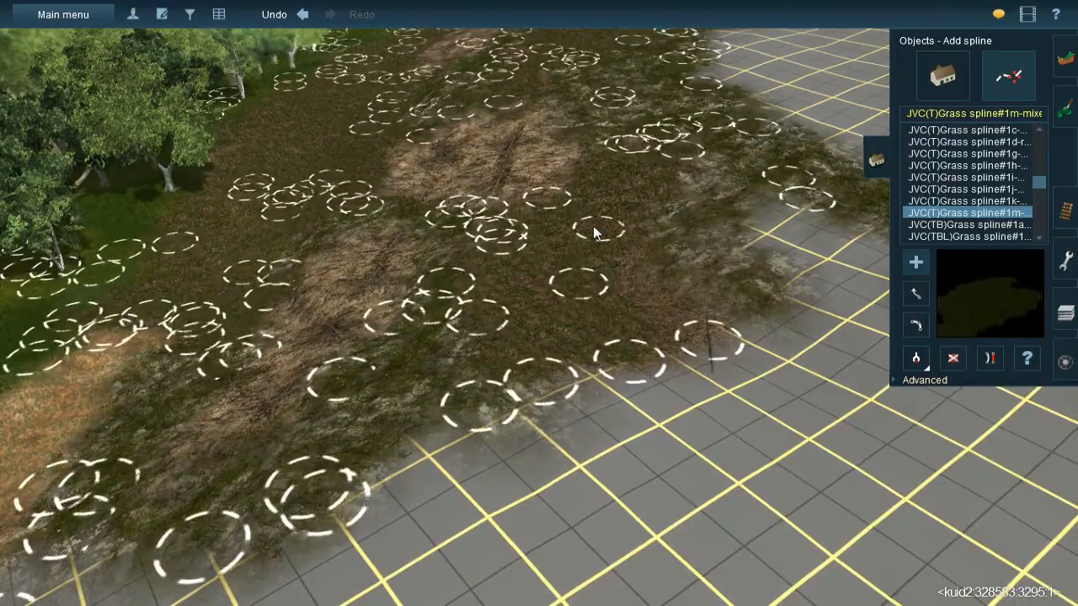
- Pick up the JVC@-Grass358s 20x40m spline and spread it over the litter patch and the grass-covered rock beside it
right_click(576, 325)
key("Left")
key("Down")
key("Left")
right_click(512, 273)
key("Right")
key("Up")
left_click(927, 359)
left_click(438, 286)
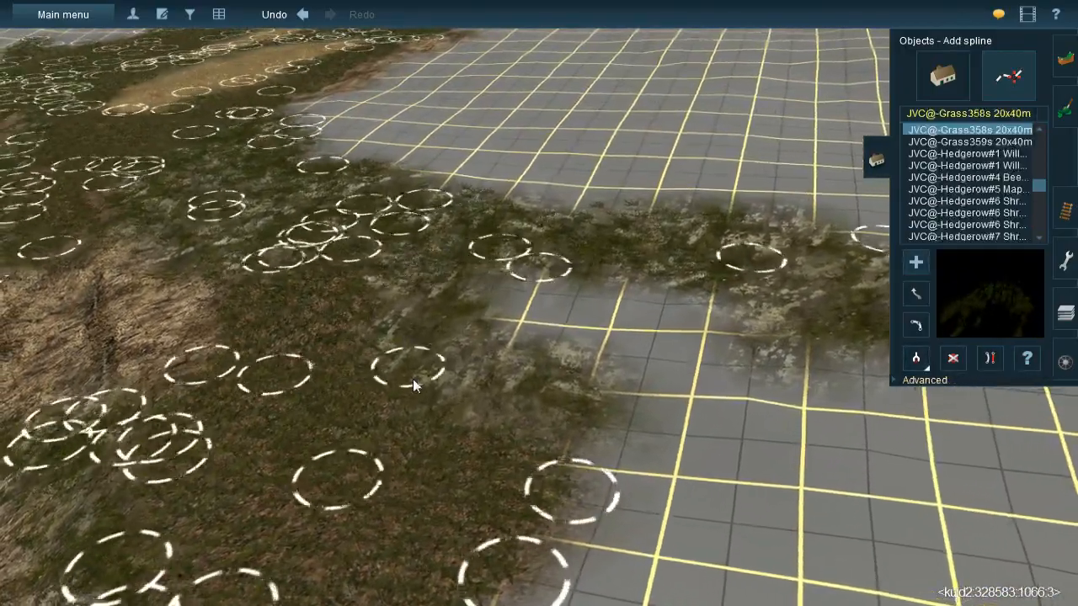
left_click(417, 433)
left_click(426, 247)
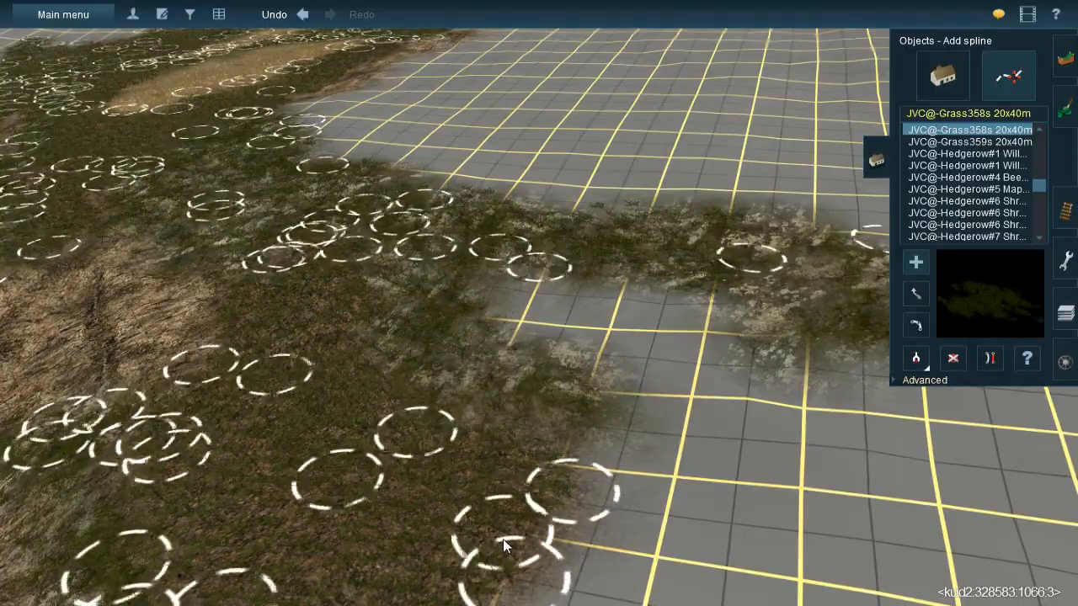
left_click(372, 358)
left_click(710, 443)
right_click_drag(692, 431, 522, 310)
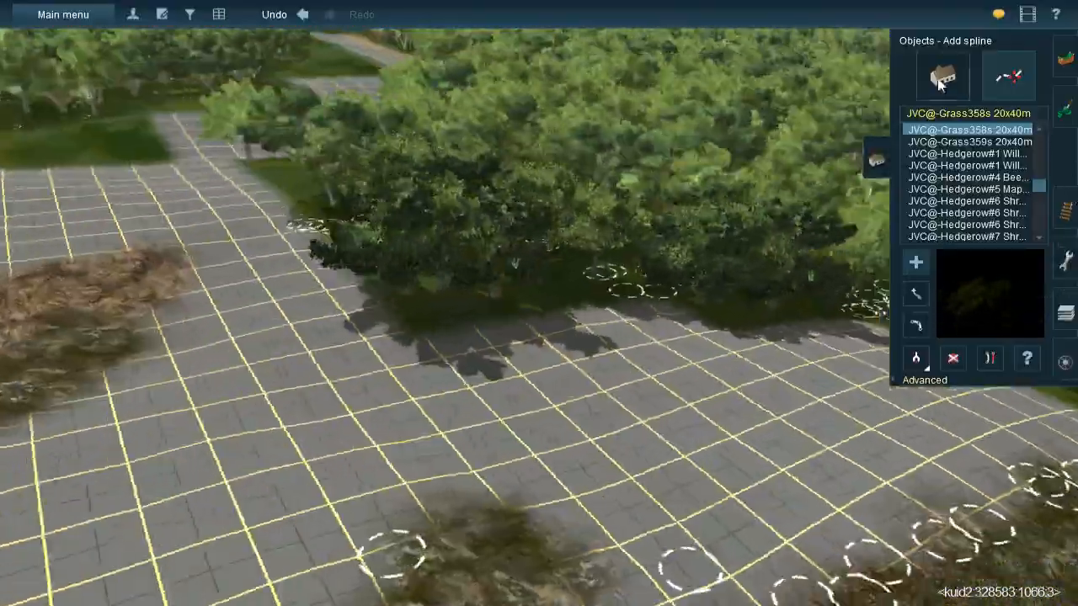
- Try to move a tree at the forest edge beside the bare grid
left_click(940, 78)
left_click(953, 358)
right_click_drag(600, 297, 544, 305)
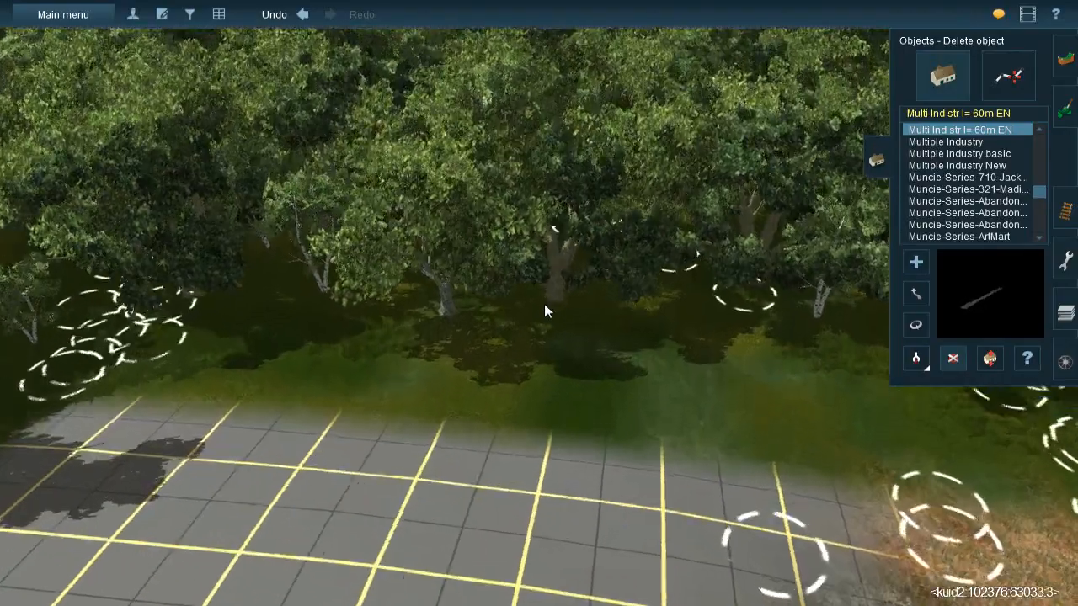
left_click(916, 293)
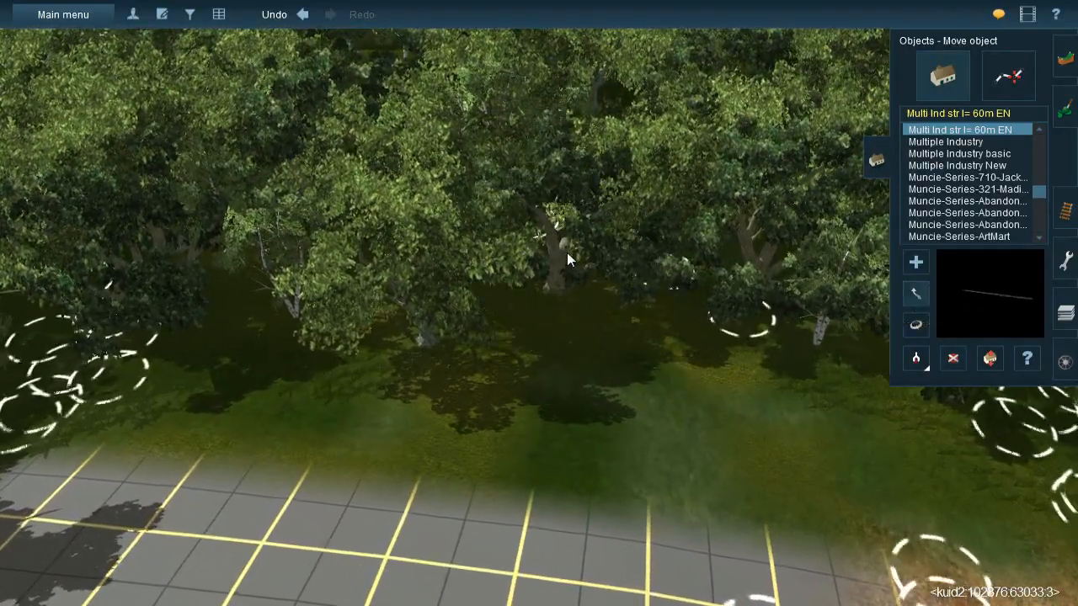
key("Left")
key("Left")
right_click_drag(308, 331, 528, 287)
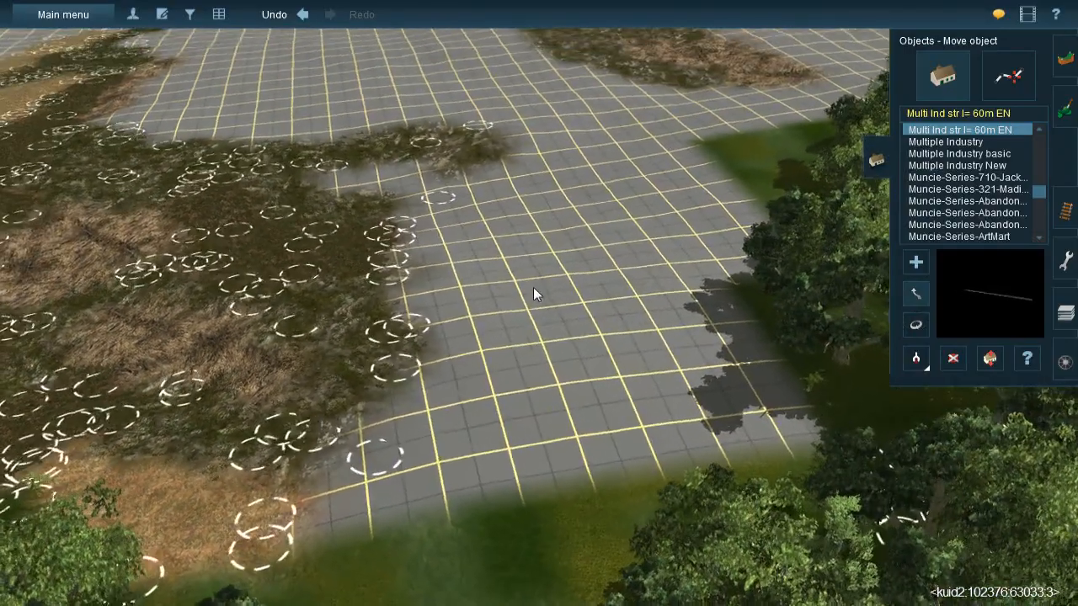
- Return to ground painting with the dark litter texture, enlarge the brush radius and paint the bare grid along the dressed patch
left_click(1065, 111)
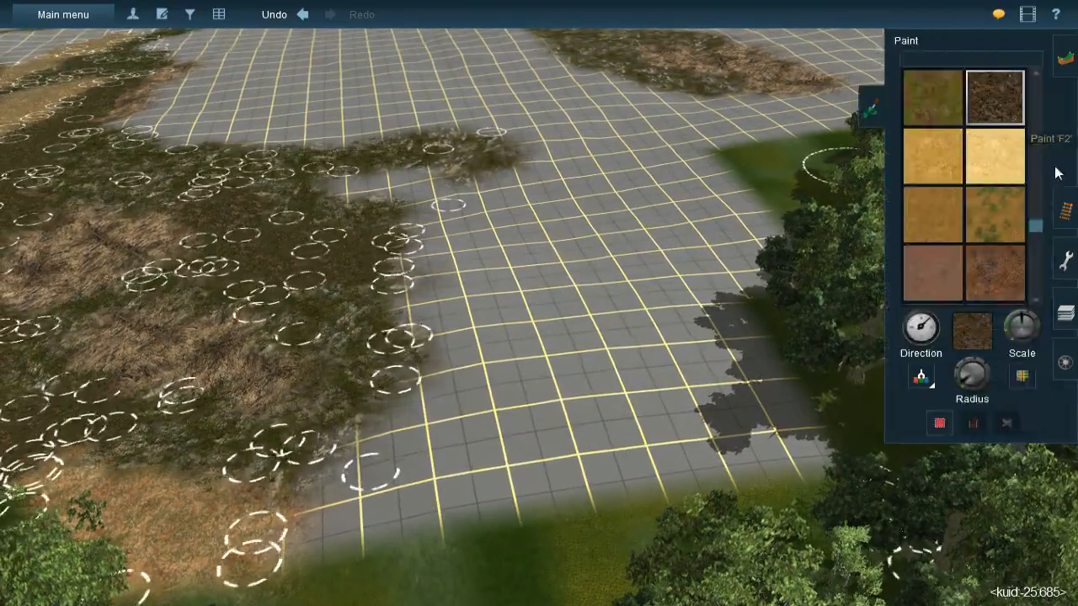
left_click(921, 376)
left_click(343, 260)
left_click_drag(969, 377, 959, 376)
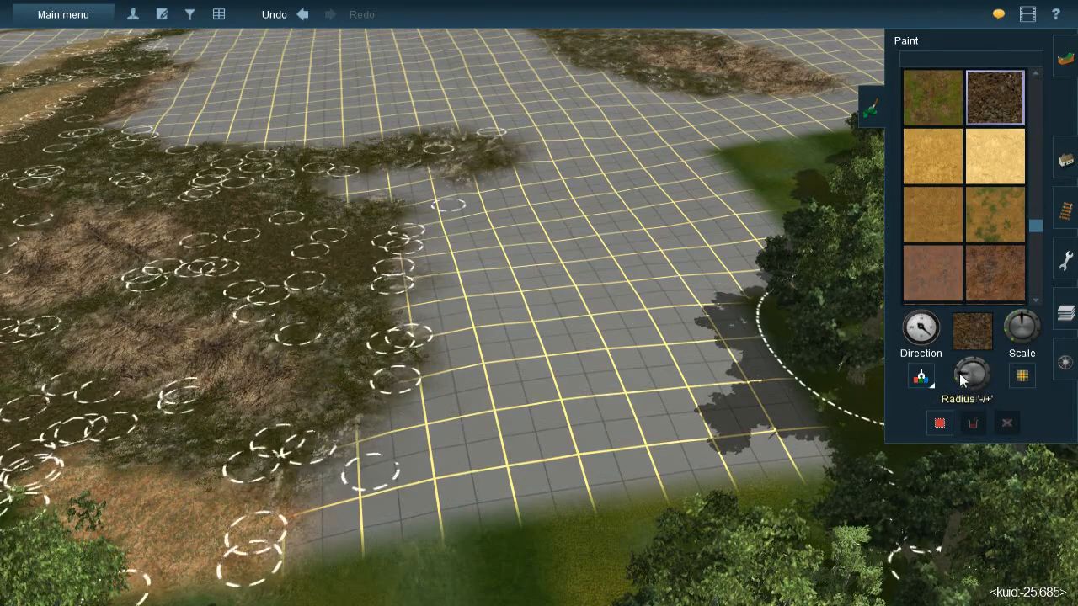
key("Up")
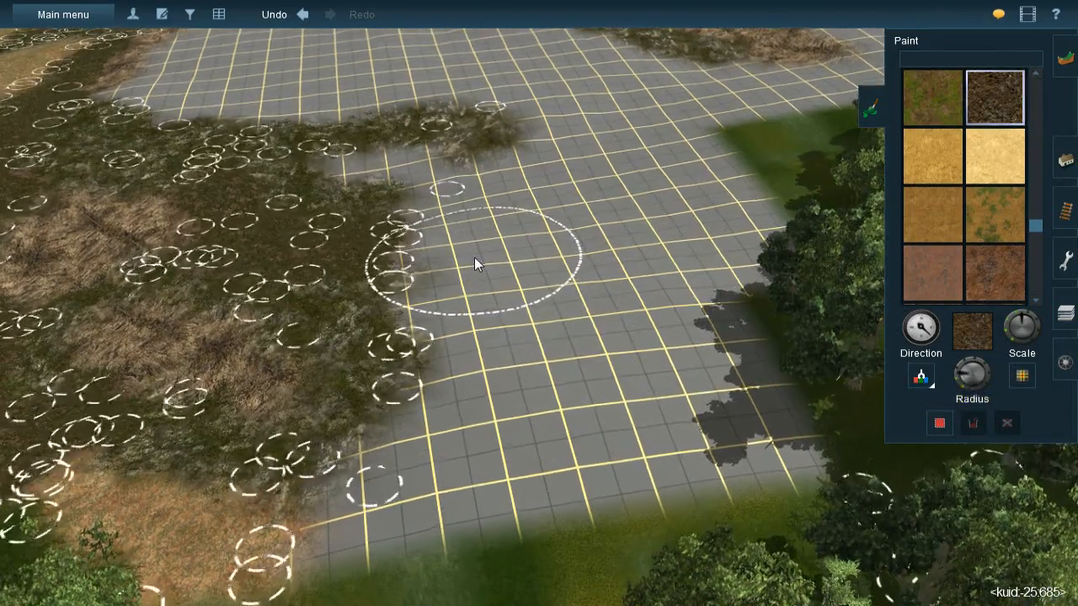
mouse_move(476, 260)
left_mouse_down()
mouse_move(517, 276)
mouse_move(495, 282)
mouse_move(510, 286)
mouse_move(482, 282)
mouse_move(492, 277)
mouse_move(465, 241)
mouse_move(434, 229)
mouse_move(534, 318)
mouse_move(509, 308)
mouse_move(543, 378)
mouse_move(539, 435)
mouse_move(527, 414)
mouse_move(510, 447)
mouse_move(528, 455)
left_mouse_up()
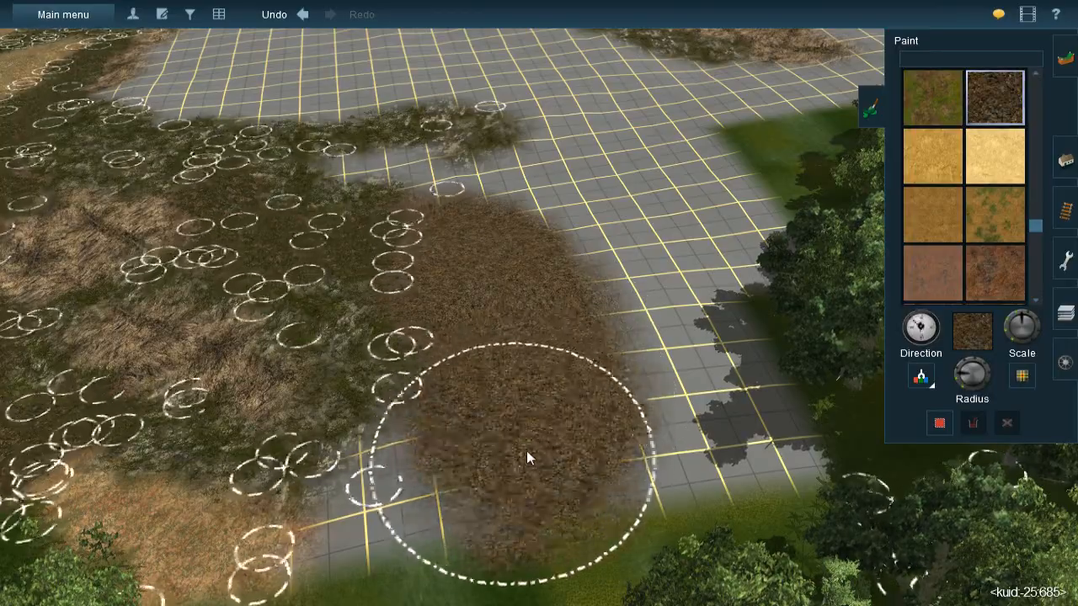
- Fill the bare grid between the new litter, the orange earth strip and the forest edge with the dark litter texture
right_click(528, 453)
key("Left")
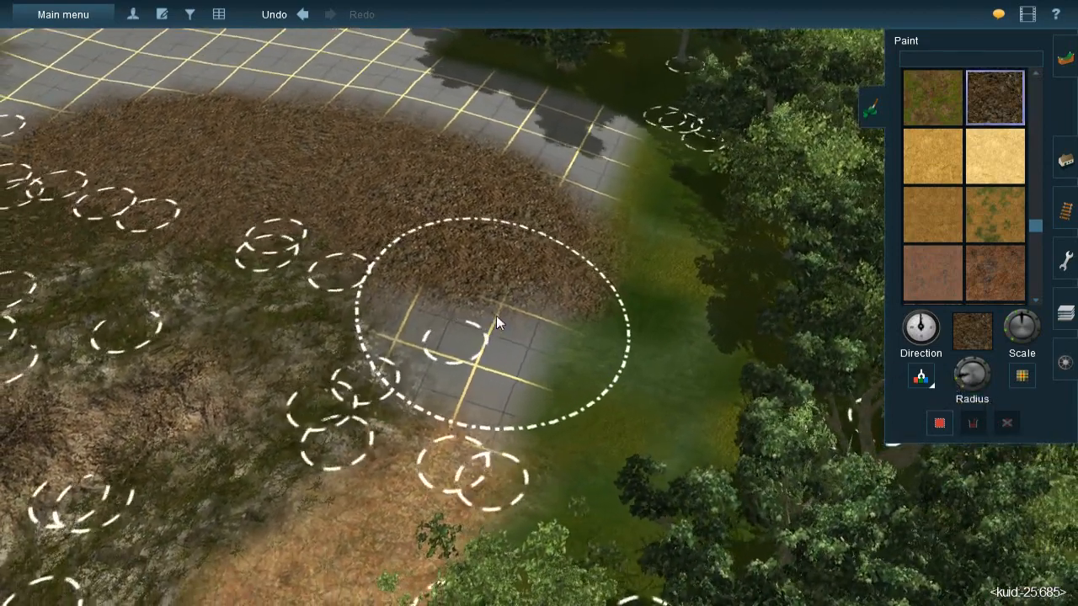
mouse_move(496, 316)
left_mouse_down()
mouse_move(548, 347)
mouse_move(555, 377)
mouse_move(509, 350)
mouse_move(552, 371)
left_mouse_up()
mouse_move(616, 380)
right_mouse_down()
mouse_move(533, 300)
mouse_move(576, 306)
mouse_move(532, 313)
mouse_move(517, 300)
right_mouse_up()
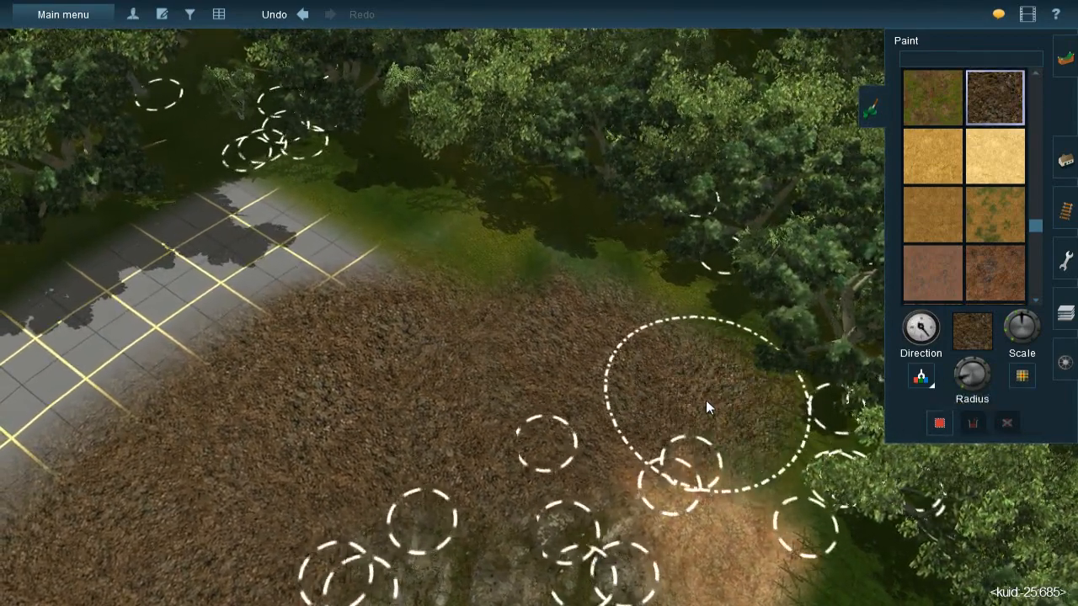
mouse_move(433, 253)
left_mouse_down()
mouse_move(319, 249)
mouse_move(324, 226)
mouse_move(360, 218)
mouse_move(264, 215)
mouse_move(140, 292)
mouse_move(278, 292)
mouse_move(185, 314)
mouse_move(335, 293)
left_mouse_up()
- Enlarge the brush radius slightly and extend the dark litter over the bare grid towards the small grass-covered rock patch
key("Left")
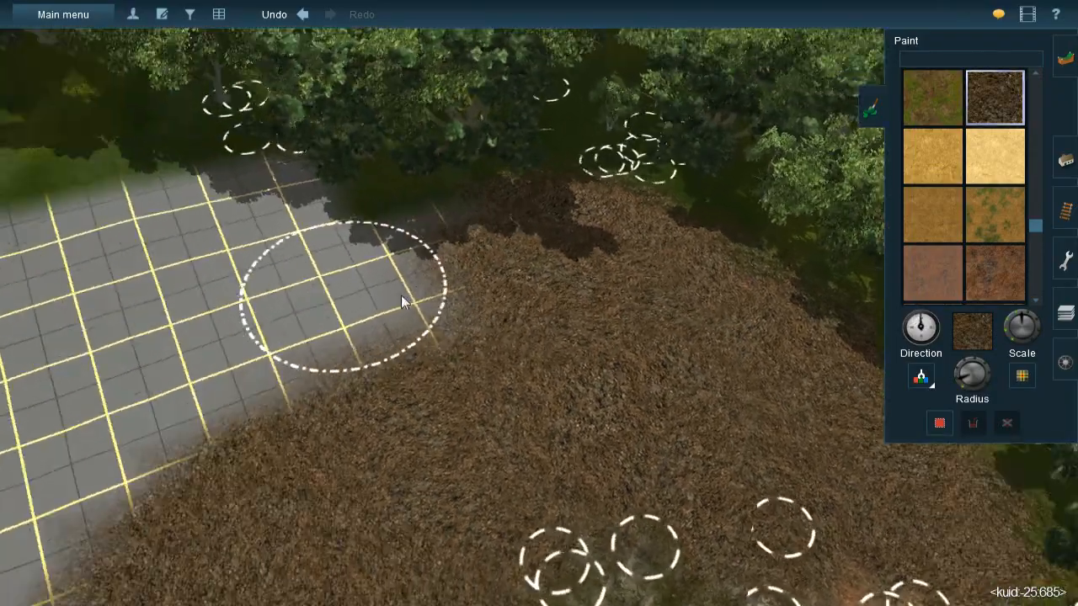
key("Down")
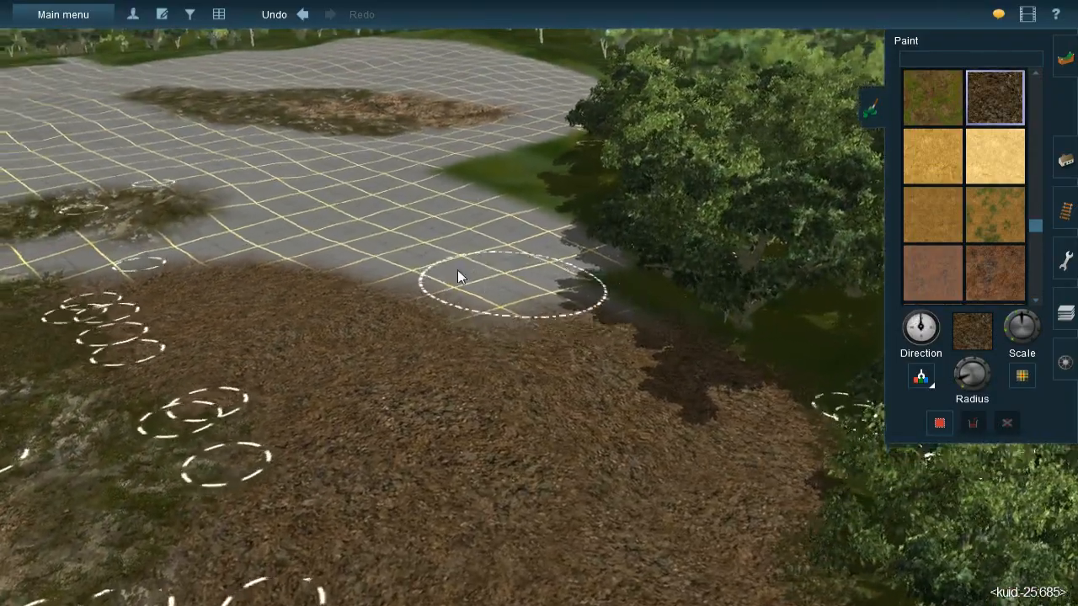
right_click(459, 272)
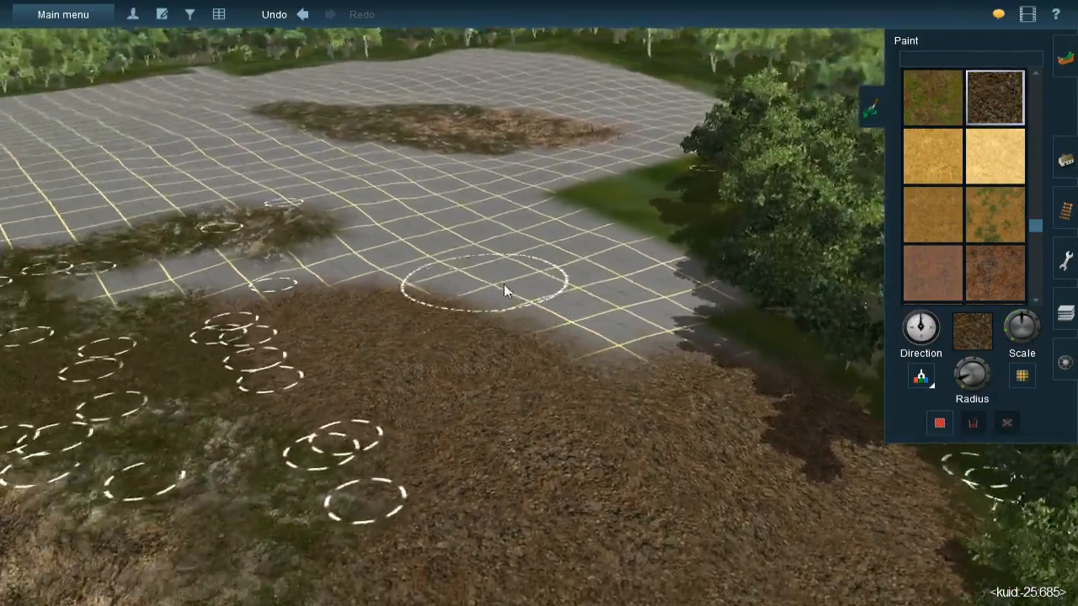
key("Up")
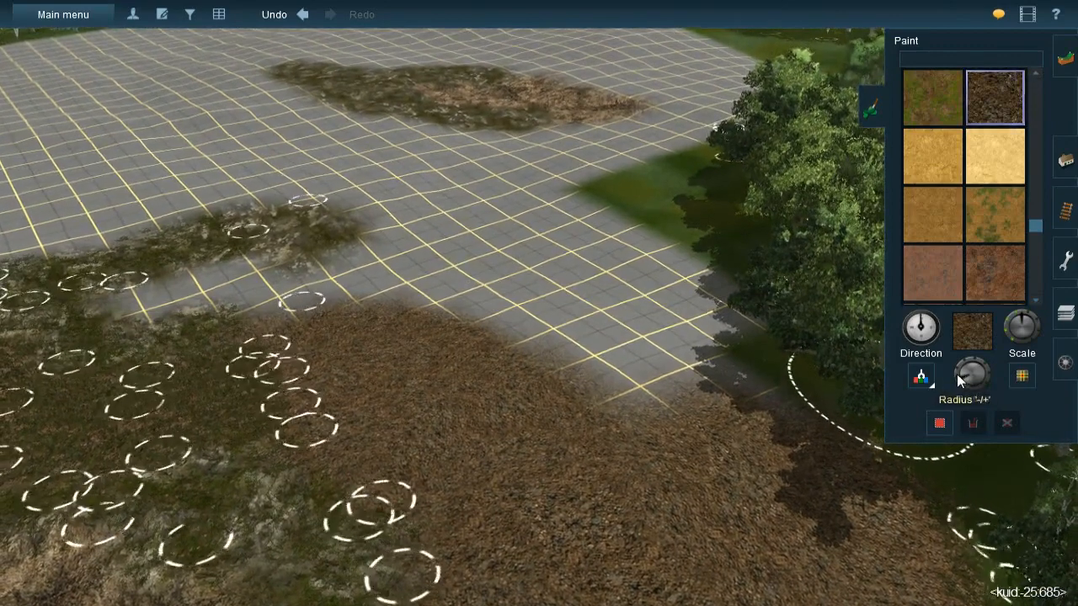
left_click_drag(957, 373, 960, 376)
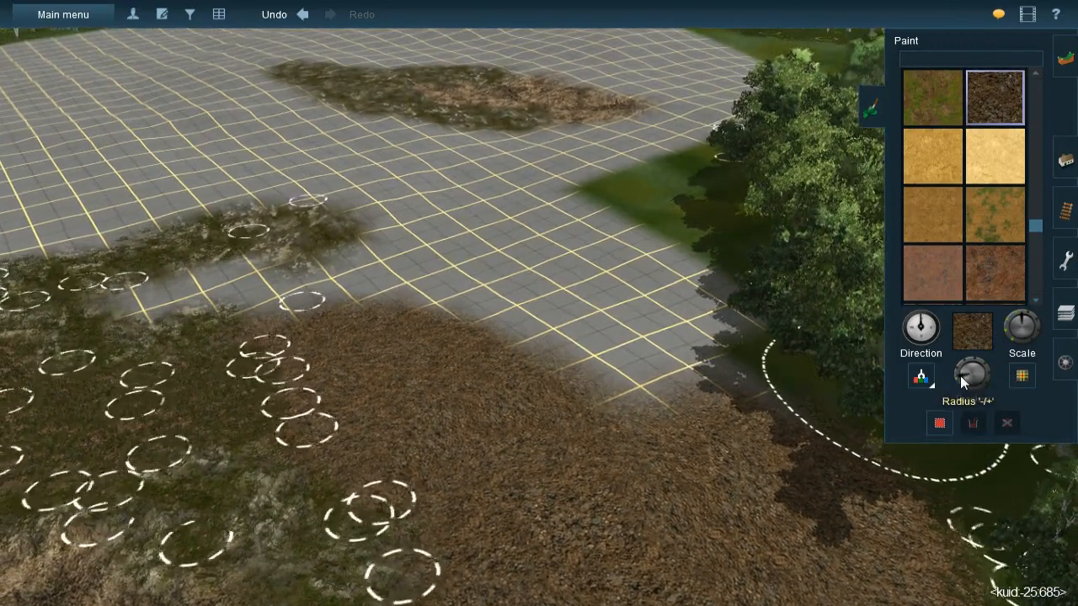
key("bracketright")
mouse_move(499, 255)
left_mouse_down()
mouse_move(606, 299)
mouse_move(727, 407)
mouse_move(524, 325)
mouse_move(628, 393)
mouse_move(486, 308)
mouse_move(416, 304)
mouse_move(444, 294)
mouse_move(406, 319)
mouse_move(468, 299)
left_mouse_up()
key("Left")
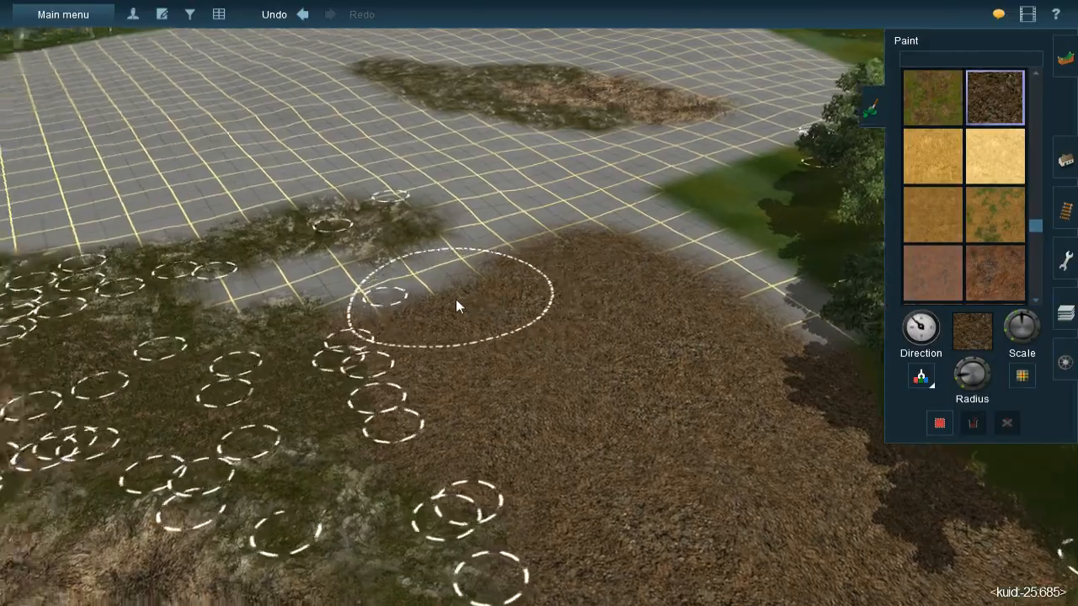
key("Down")
key("Right")
key("Left")
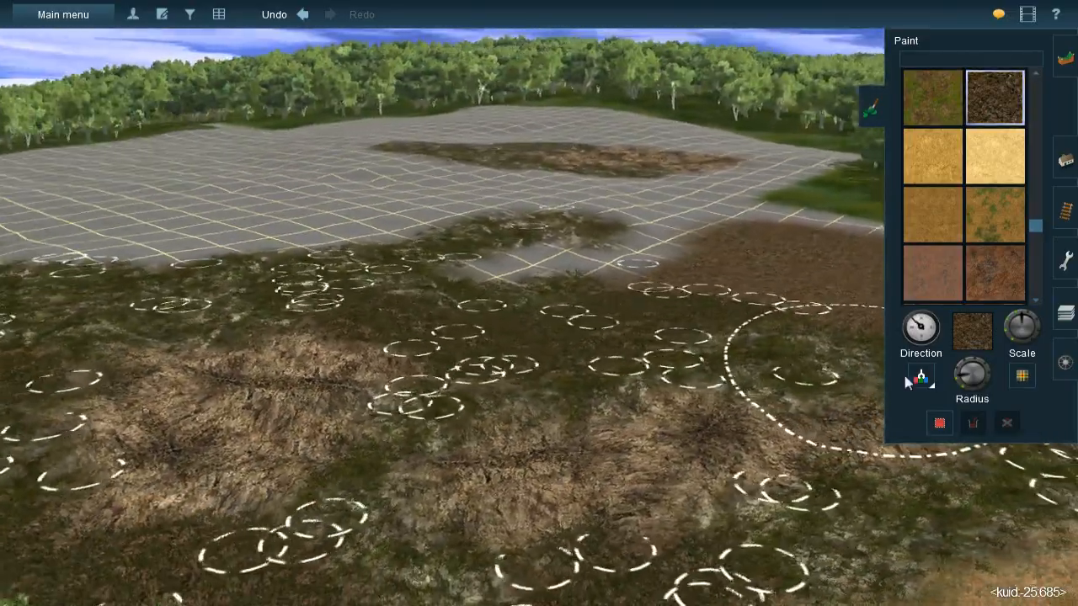
- Pick up the orange earth texture from the painted strip at the forest edge for ground painting
key("Left")
left_click(926, 384)
key("Up")
key("Right")
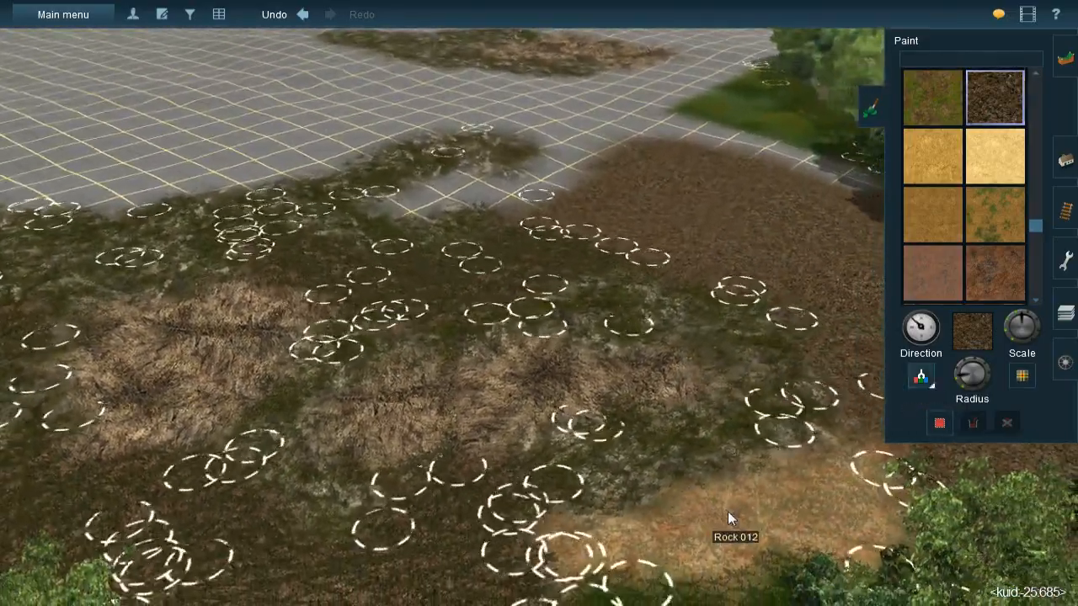
left_click(731, 518)
right_click(498, 228)
key("Right")
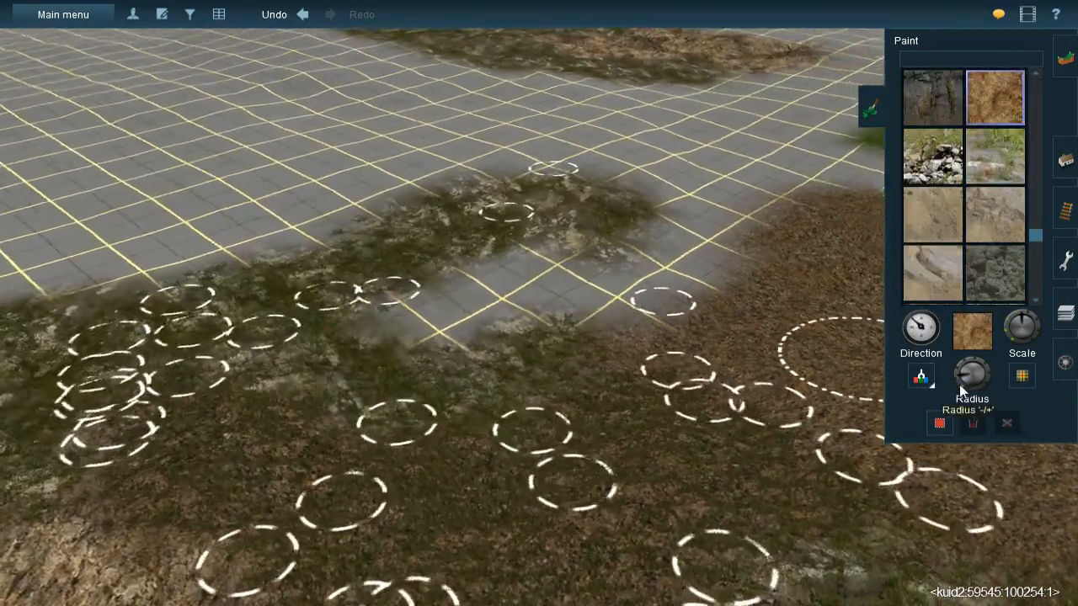
- Reduce the brush radius and paint the bare grid between the dark litter and the small grass-covered rock patch with orange earth
left_click(960, 385)
key("Left")
key("Up")
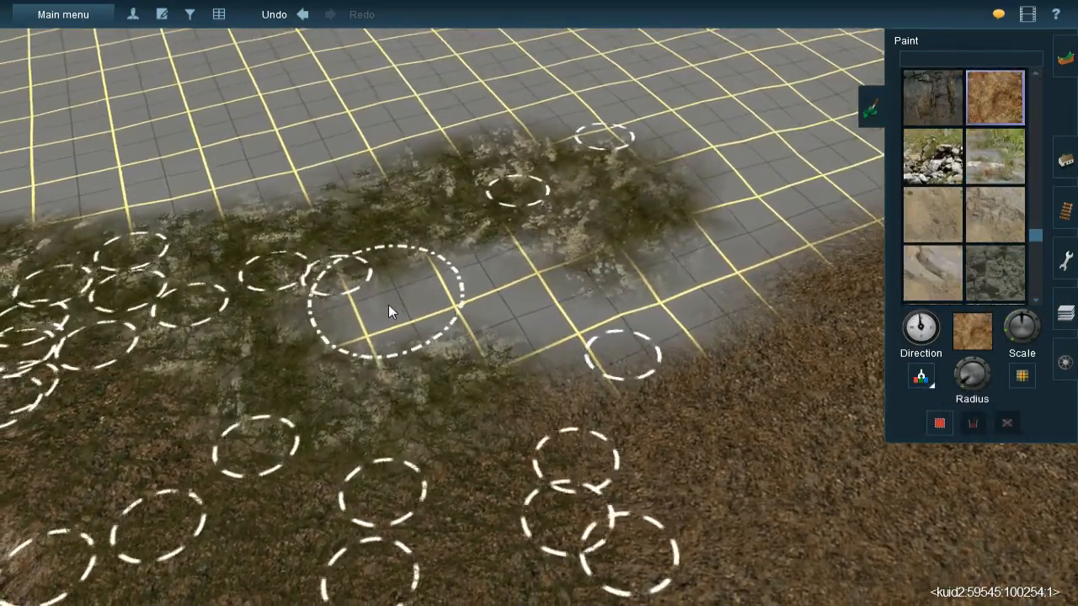
mouse_move(389, 308)
left_mouse_down()
mouse_move(429, 296)
mouse_move(364, 311)
mouse_move(520, 284)
mouse_move(523, 272)
mouse_move(507, 280)
mouse_move(549, 329)
mouse_move(630, 339)
left_mouse_up()
mouse_move(700, 302)
left_mouse_down()
mouse_move(576, 306)
mouse_move(729, 266)
mouse_move(768, 224)
mouse_move(761, 248)
mouse_move(785, 192)
mouse_move(768, 210)
mouse_move(751, 195)
mouse_move(748, 204)
left_mouse_up()
mouse_move(748, 204)
right_mouse_down()
mouse_move(497, 314)
mouse_move(537, 325)
right_mouse_up()
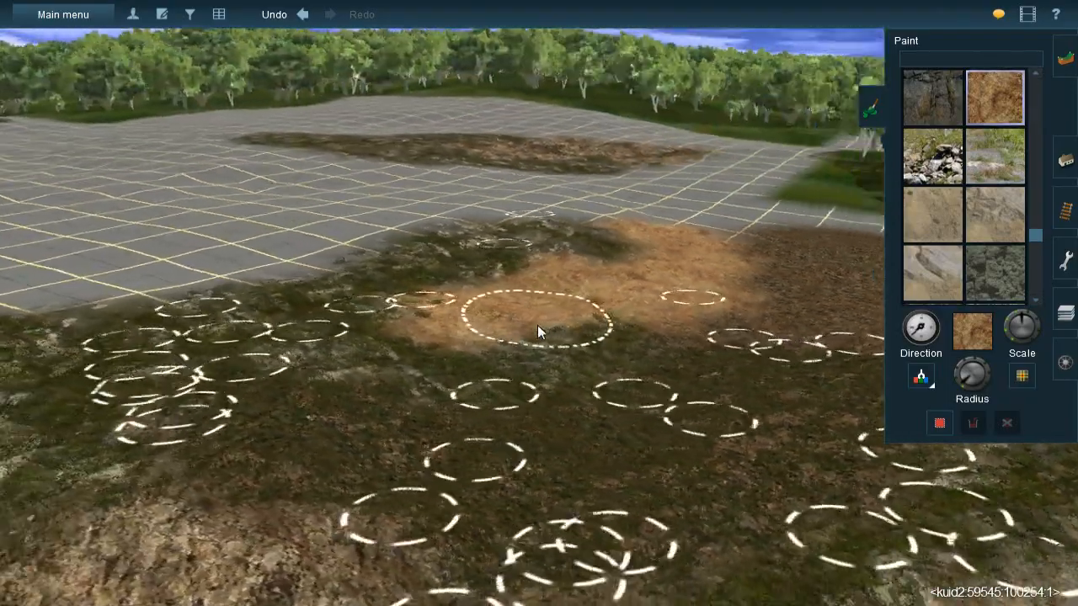
- Extend the orange earth onto the bare grid beyond the small rock patch, towards the distant rock patch
right_click(576, 227)
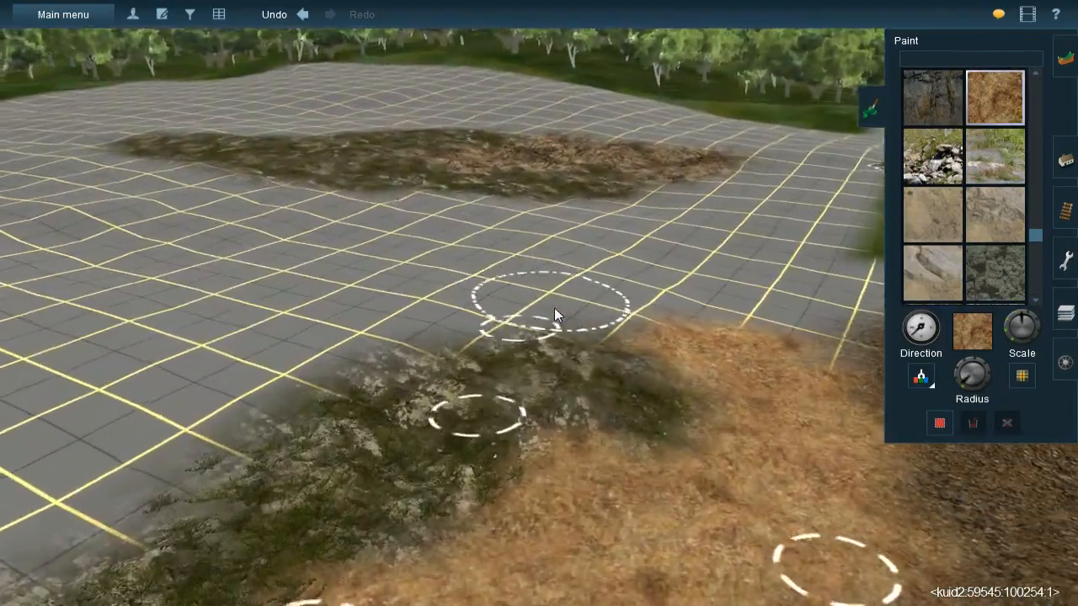
key("Right")
key("Up")
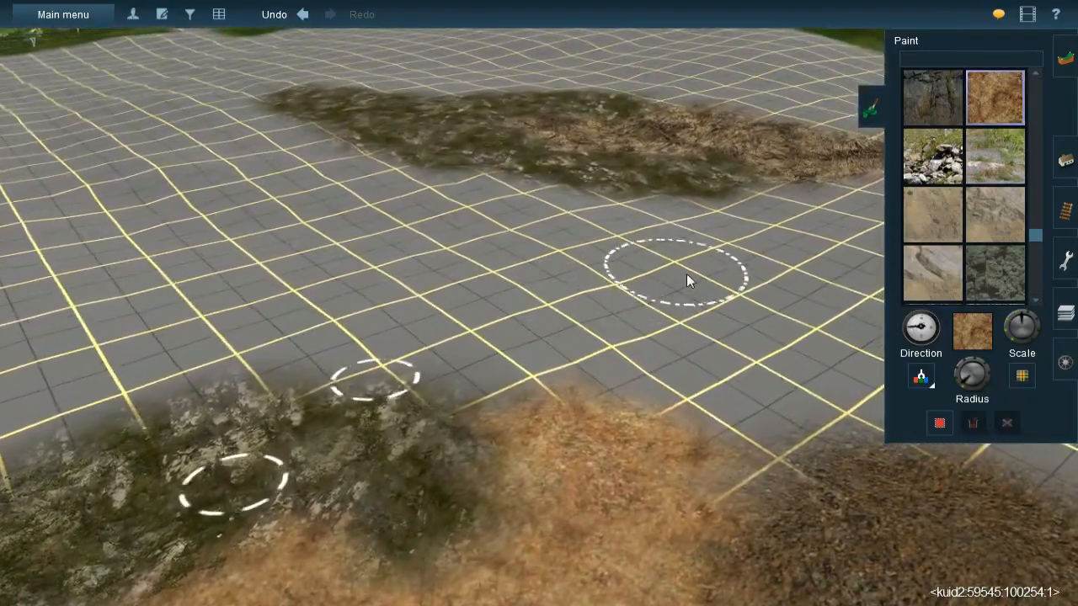
mouse_move(640, 271)
left_mouse_down()
mouse_move(659, 269)
mouse_move(621, 282)
left_mouse_up()
mouse_move(632, 359)
left_mouse_down()
mouse_move(679, 306)
mouse_move(625, 379)
mouse_move(640, 409)
mouse_move(693, 307)
mouse_move(658, 360)
mouse_move(729, 279)
mouse_move(749, 273)
mouse_move(729, 259)
mouse_move(778, 280)
mouse_move(652, 258)
mouse_move(554, 300)
mouse_move(563, 347)
mouse_move(540, 388)
mouse_move(515, 388)
left_mouse_up()
scroll(508, 347, "down", 5)
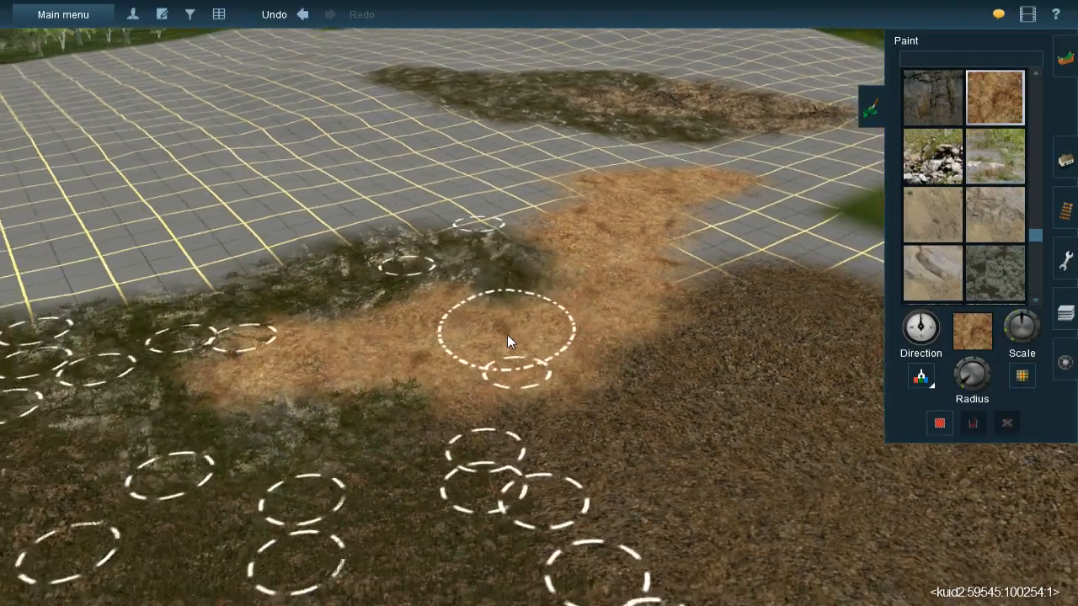
- Switch from ground painting to adding splines, with JVC@-Grass358s 20x40m picked up from the dressed ground
right_click(468, 204)
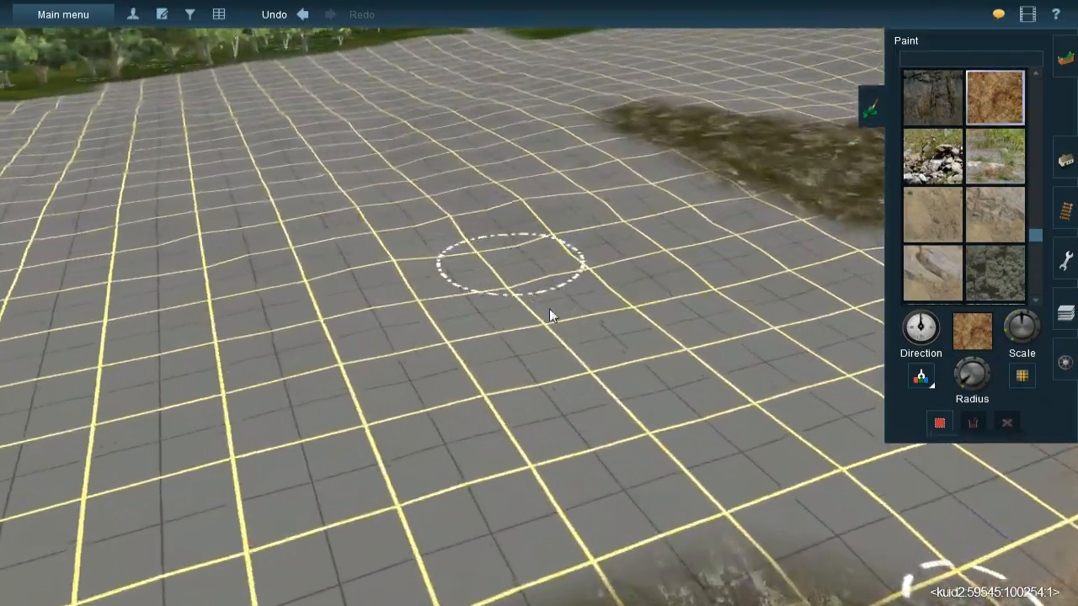
right_click(665, 412)
right_click(648, 404)
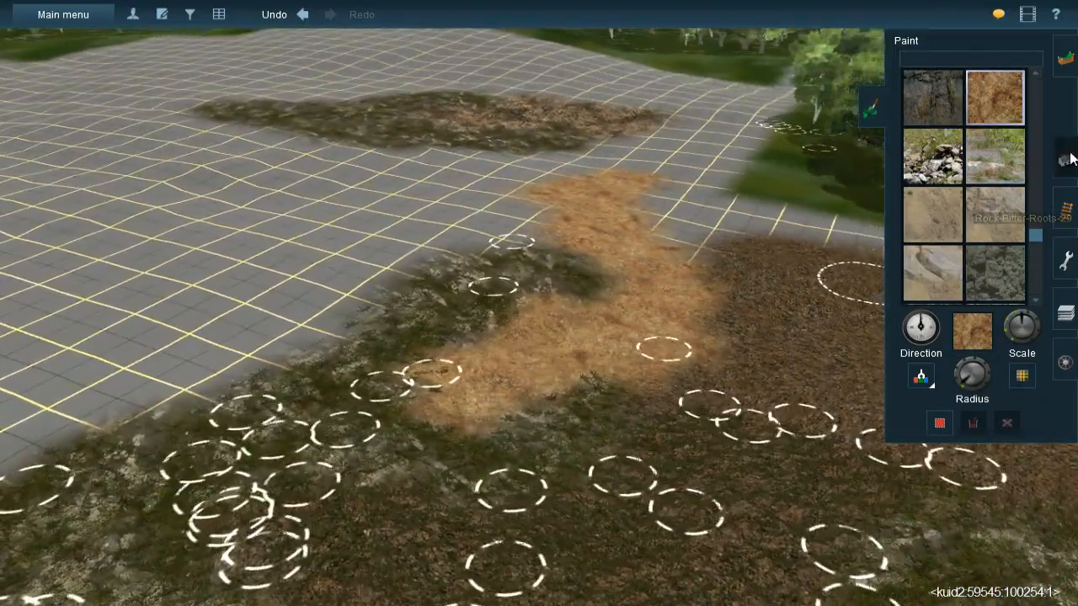
left_click(1069, 159)
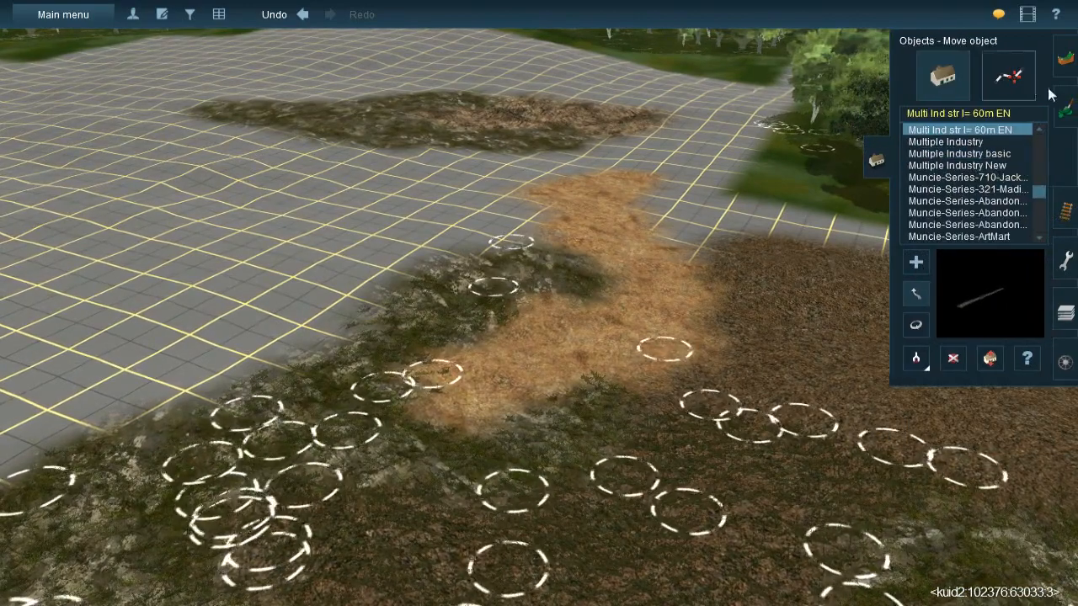
left_click(1065, 109)
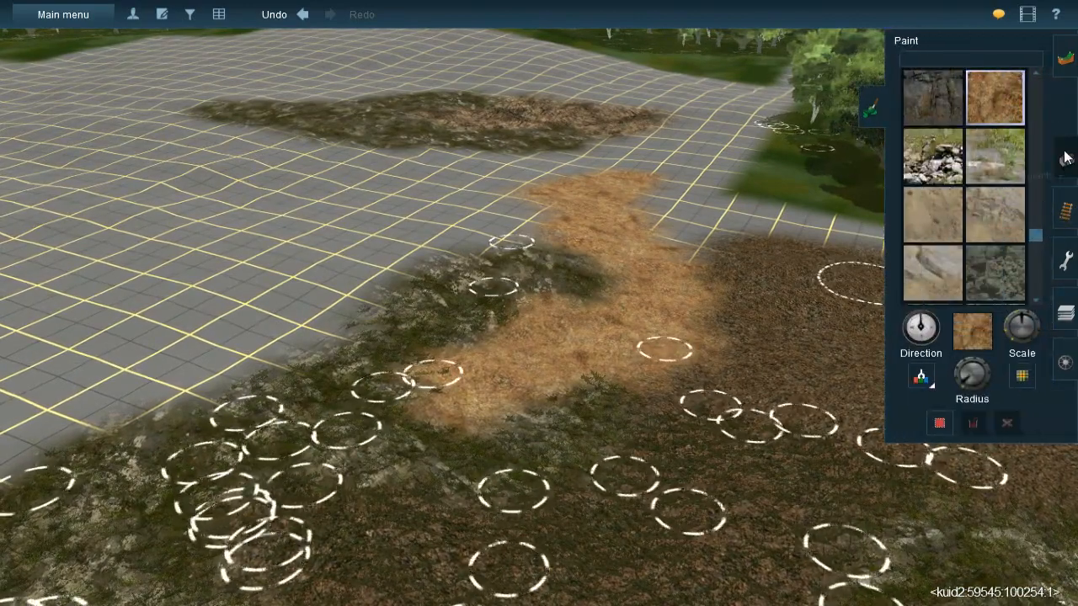
left_click(1066, 160)
left_click(1014, 76)
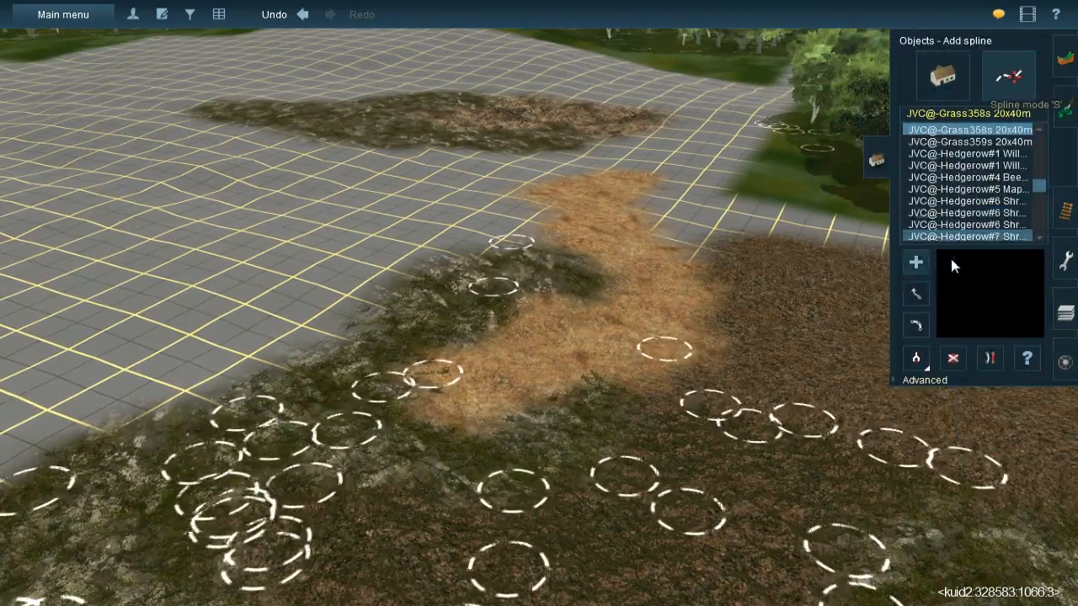
left_click(916, 358)
left_click(554, 450)
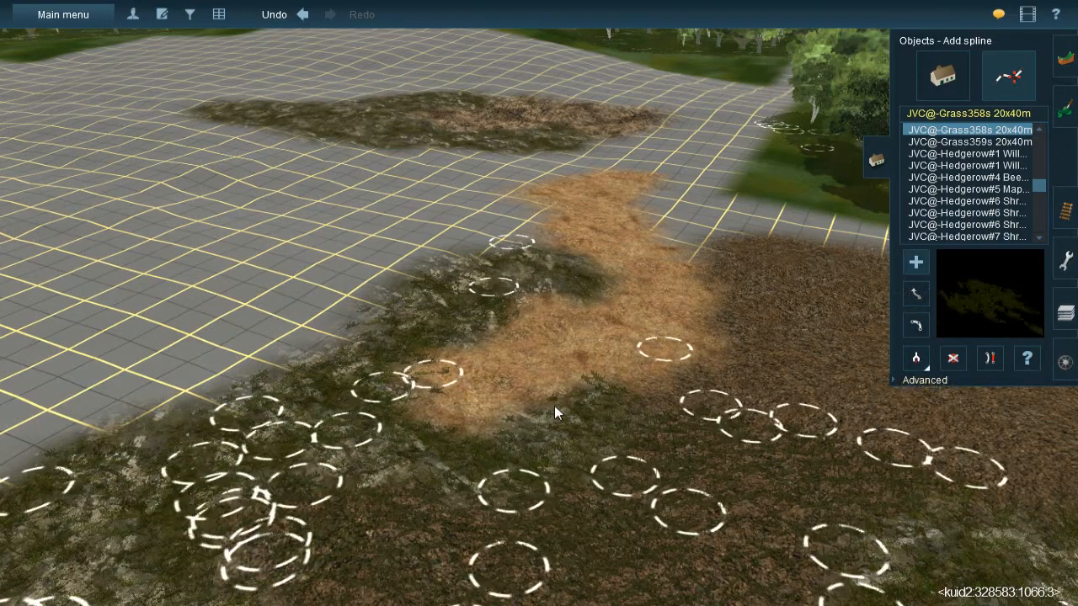
- Lay JVC@-Grass358s 20x40m splines along and across the small rock patch, reaching onto the new orange earth
scroll(505, 303, "up", 5)
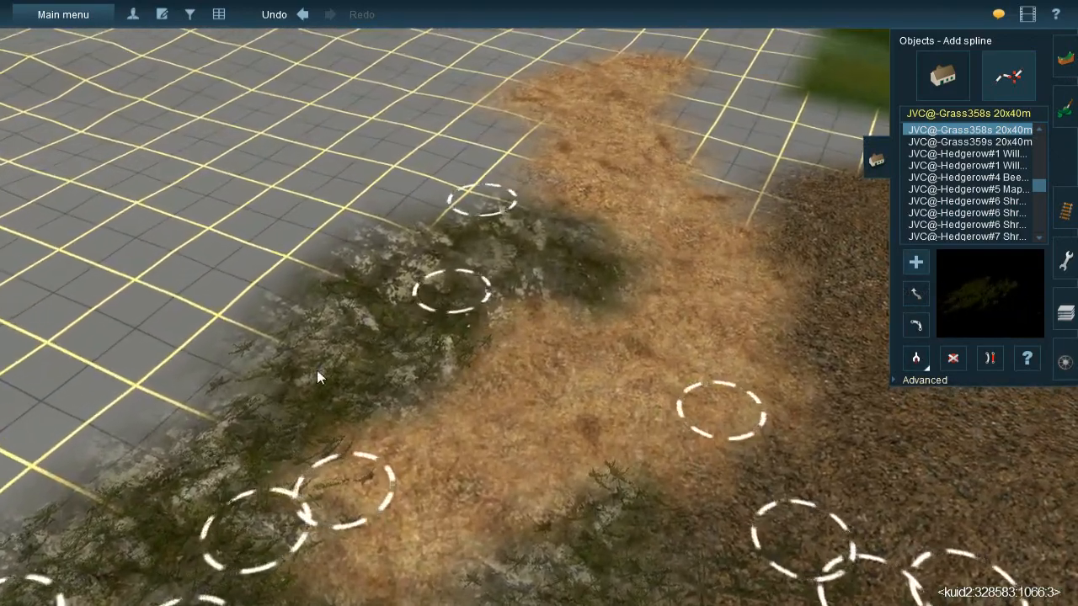
left_click(317, 369)
left_click(566, 180)
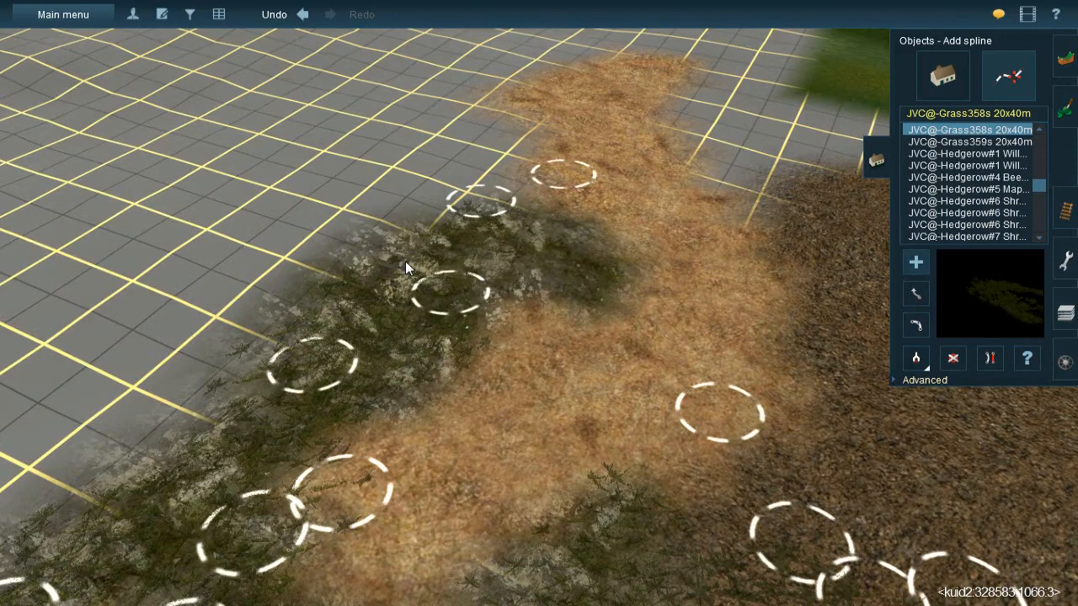
left_click(627, 298)
left_click(411, 223)
left_click_drag(392, 225, 349, 268)
left_click(594, 233)
left_click(336, 253)
- Pick up the JVC(T)Grass spline#1m spline from the dressed ground beside the dark litter for placing
right_click(600, 324)
key("Down")
key("Left")
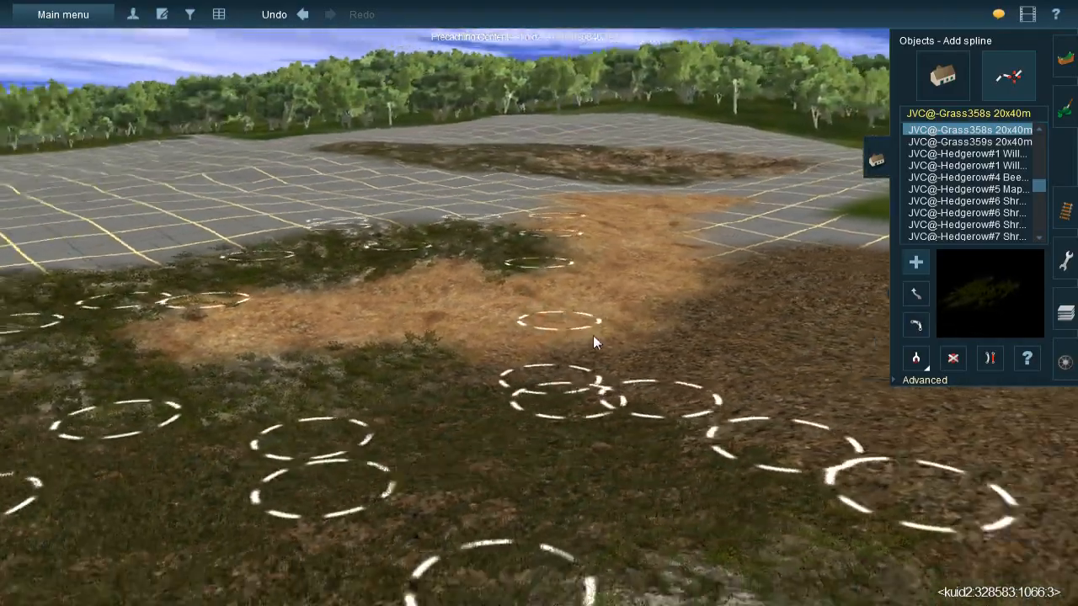
right_click(594, 336)
key("Up")
key("Right")
left_click(917, 359)
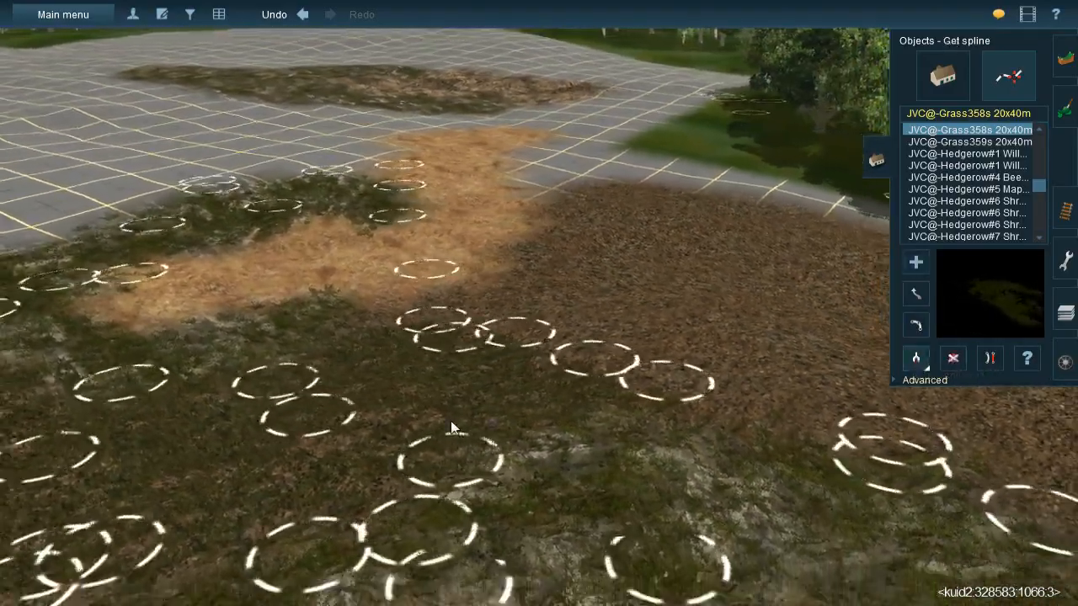
right_click(451, 421)
right_click(452, 316)
left_click(692, 304)
right_click(694, 306)
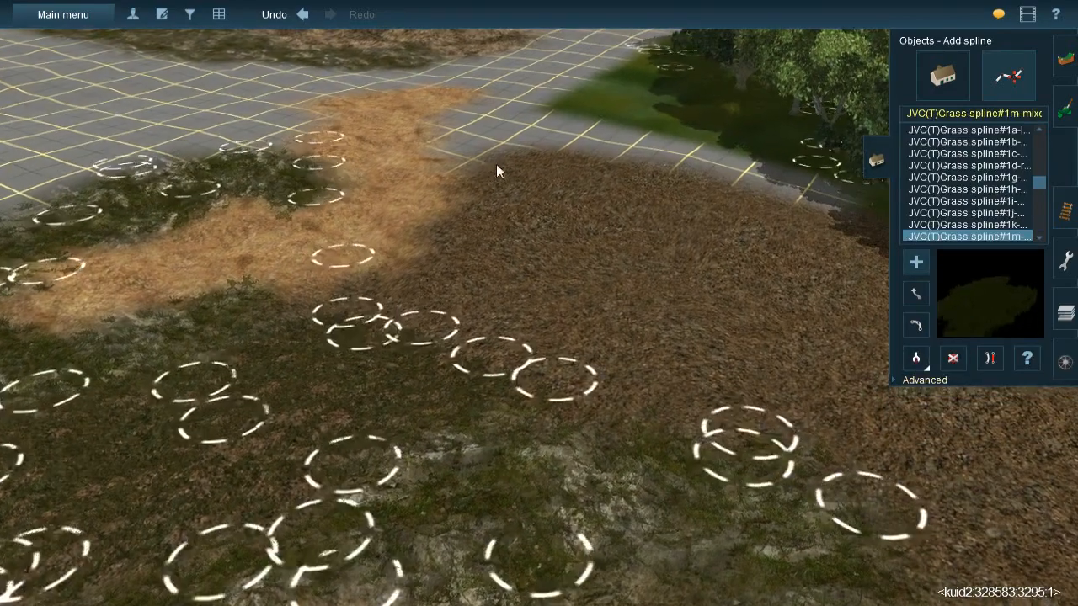
- Lay the first mixed grass splines over the dark litter alongside the orange earth, joining them to the dressed ground
left_click(496, 163)
left_click(448, 326)
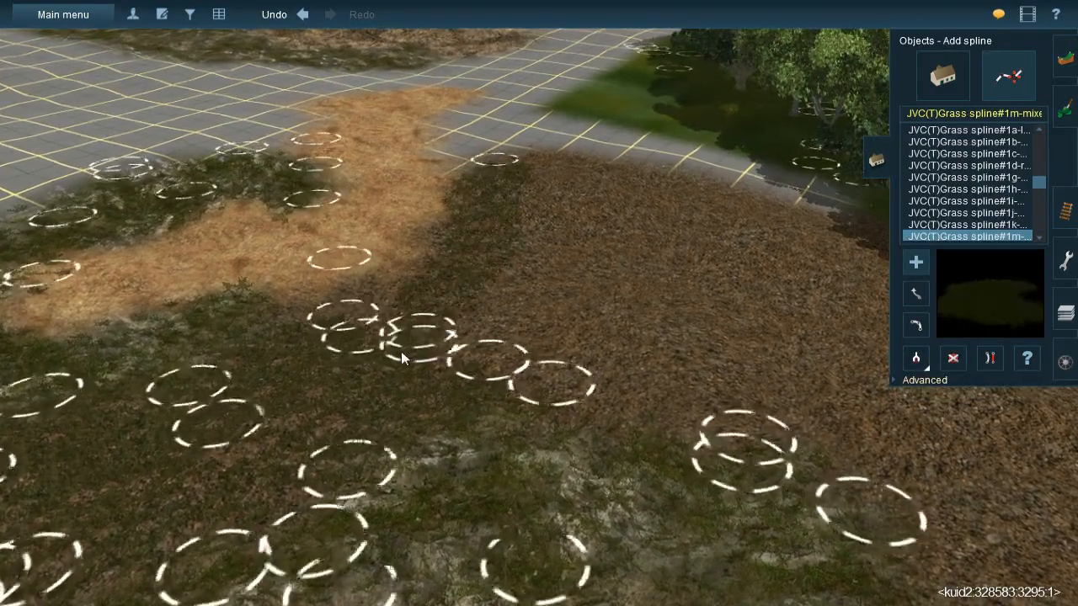
left_click(529, 150)
left_click(518, 216)
left_click(549, 278)
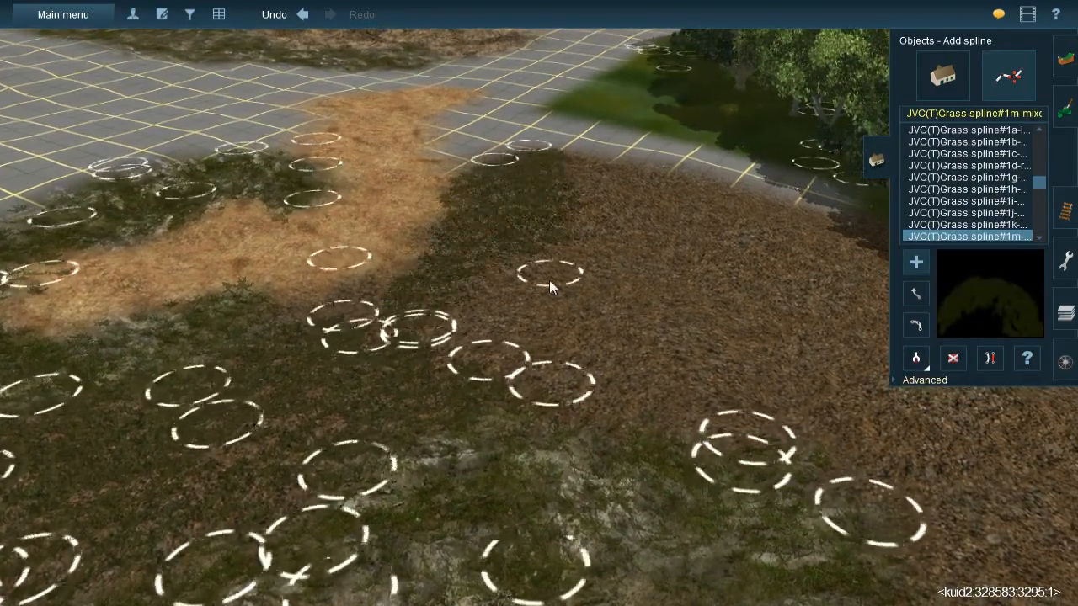
left_click(451, 378)
left_click(288, 350)
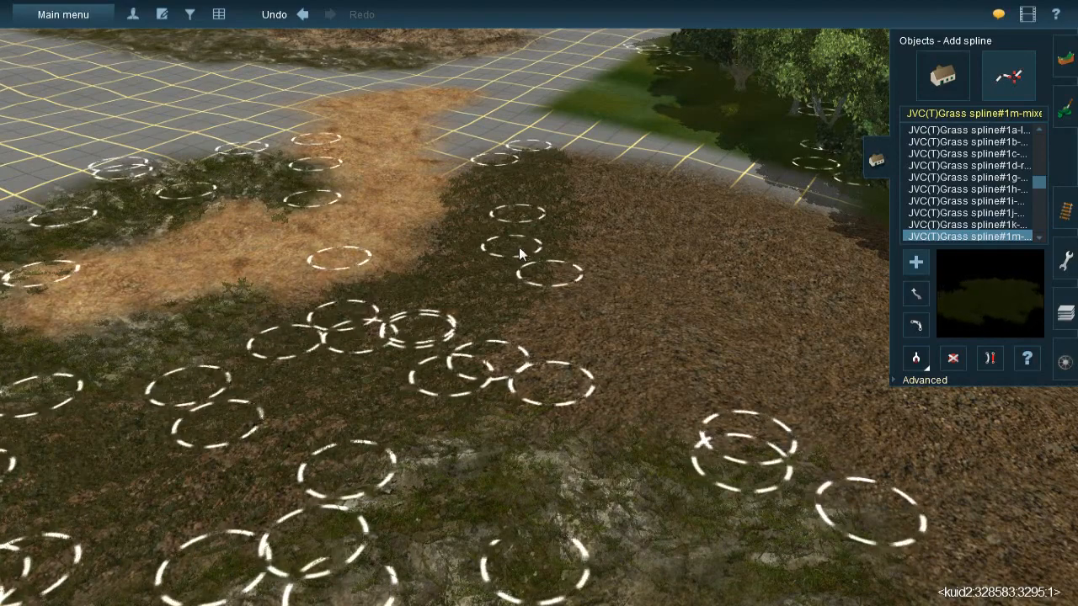
- Add further mixed grass splines next to the first ones, from the litter's far edge down to the dressed ground
left_click(511, 239)
left_click(579, 160)
left_click(597, 226)
left_click(616, 269)
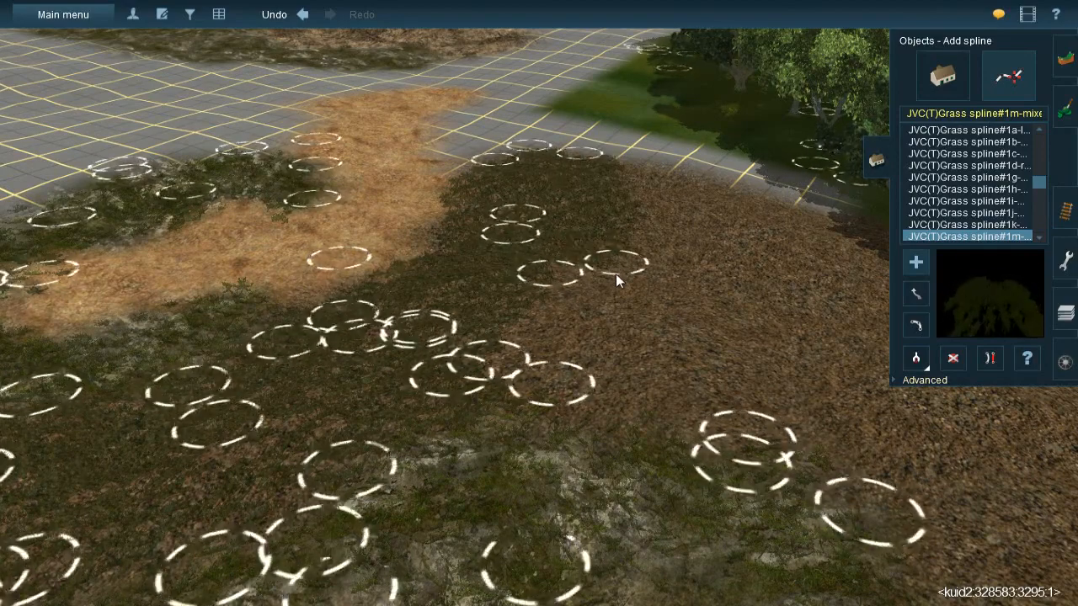
left_click(507, 412)
- Run two mixed grass splines from the far tip of the litter down to the tree shadows at the forest edge
right_click(724, 248)
key("Right")
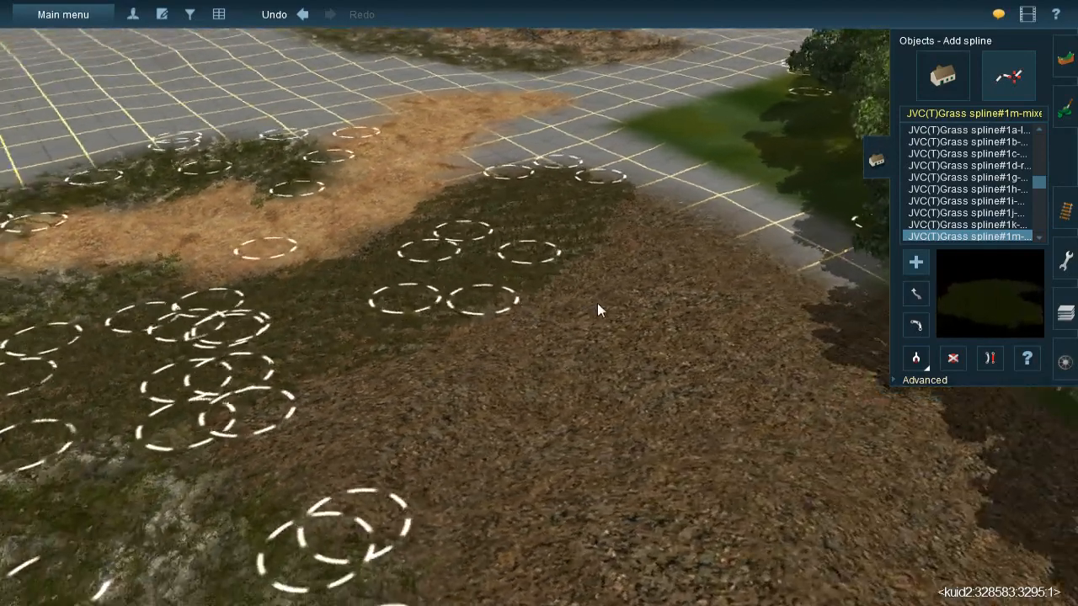
left_click(585, 209)
left_click(769, 399)
left_click_drag(770, 399, 788, 374)
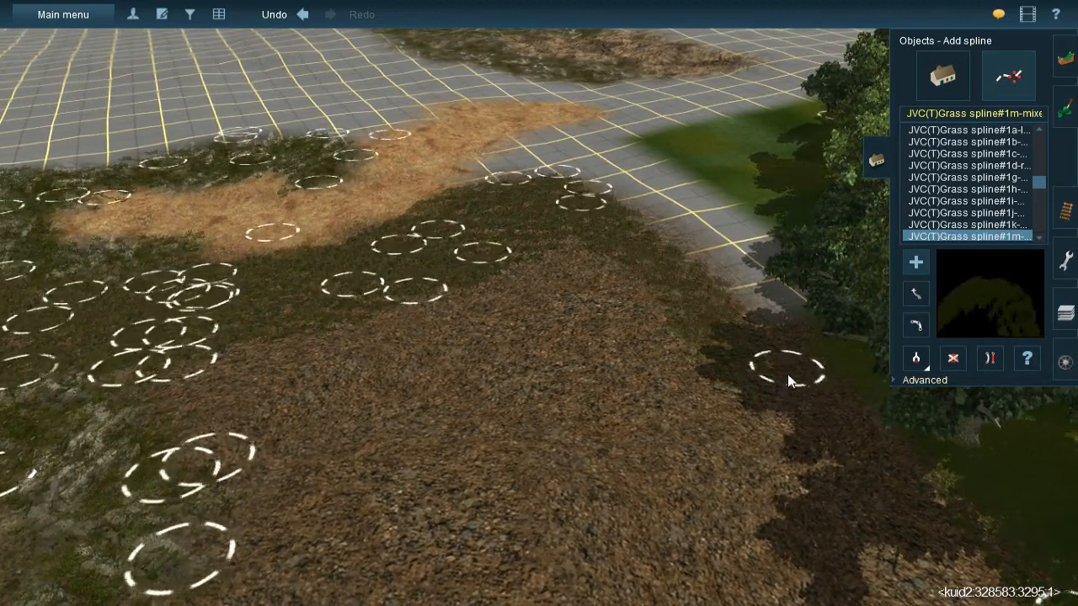
left_click(549, 227)
left_click_drag(691, 377, 728, 417)
- Lay three more mixed grass splines side by side across the middle of the litter, towards the dressed rock bank
left_click(528, 260)
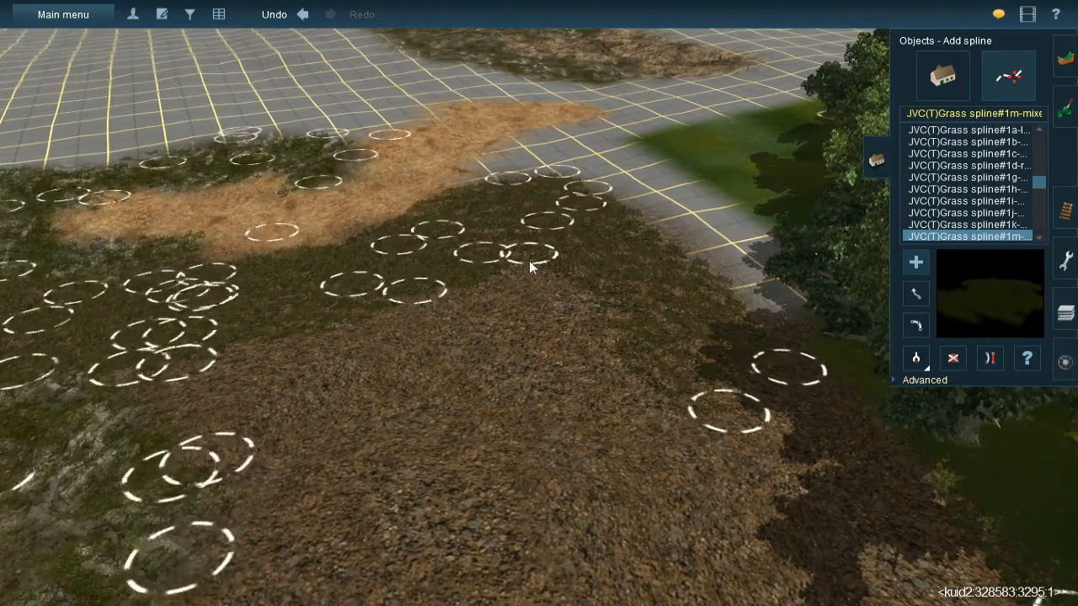
left_click(652, 448)
left_click(481, 270)
left_click(553, 458)
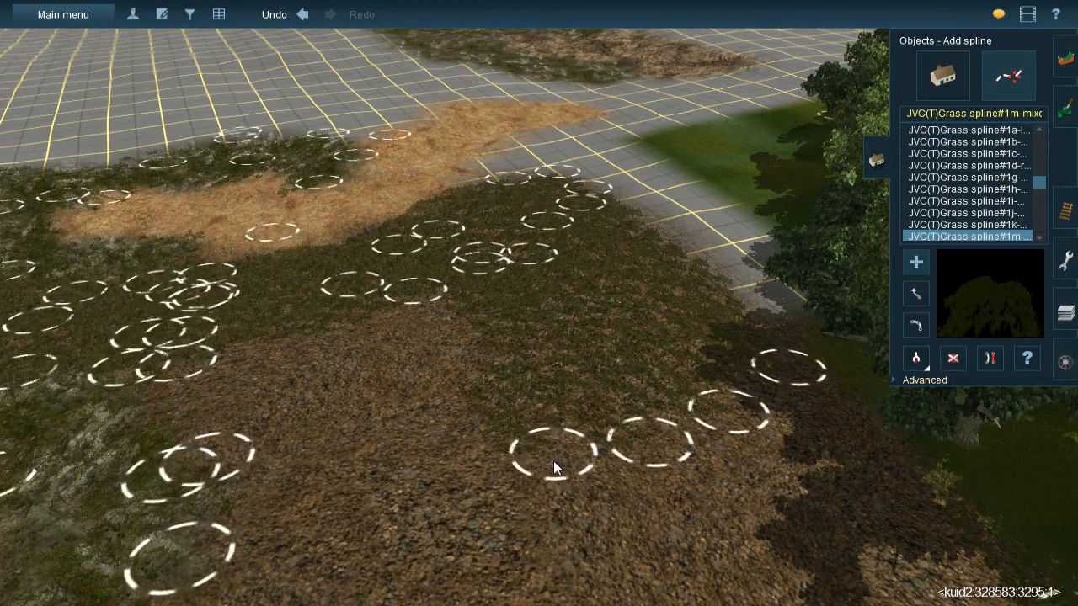
left_click(435, 293)
left_click(443, 496)
- Cover the litter beside the dressed rock bank with more mixed grass splines, down towards the orange earth strip
right_click(445, 497)
left_click(442, 234)
left_click(408, 446)
left_click(420, 365)
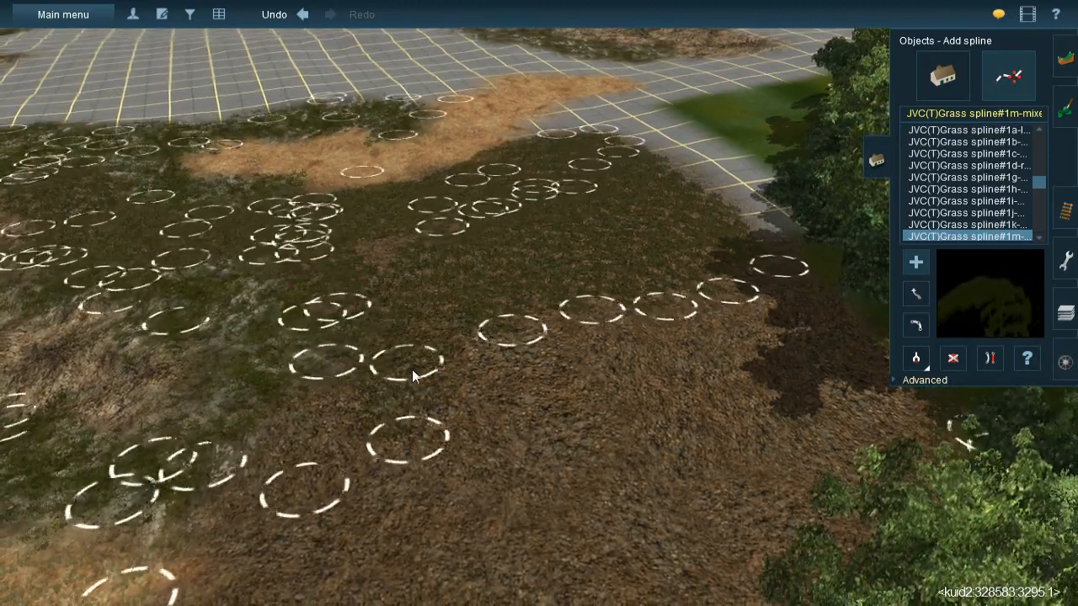
left_click(375, 229)
left_click(527, 436)
- Lay mixed grass splines along the shaded litter edge beneath the forest trees
right_click(576, 347)
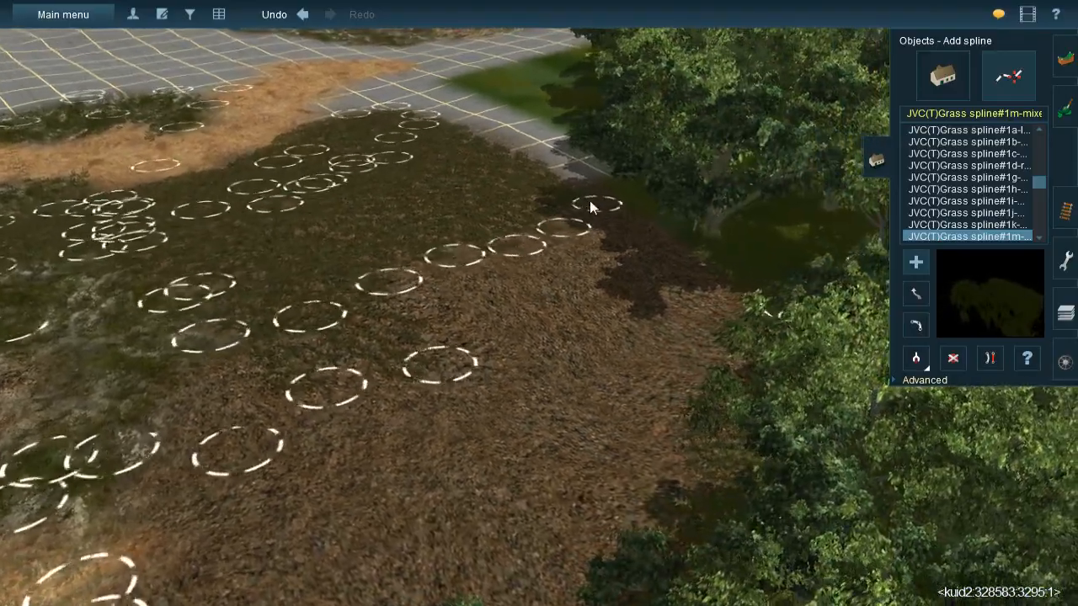
left_click(590, 204)
left_click(743, 338)
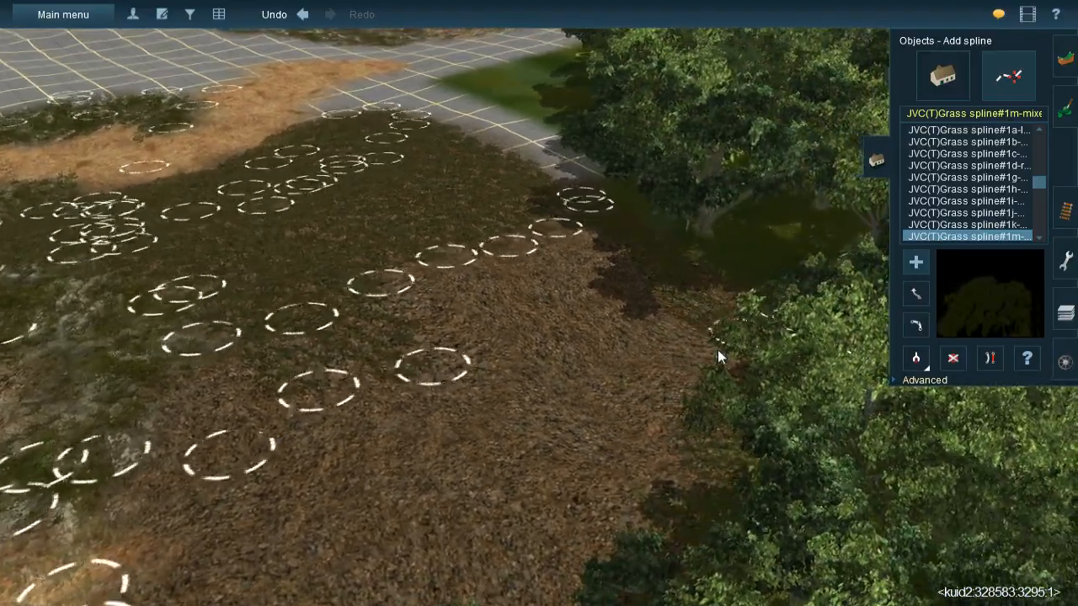
right_click(583, 341)
key("Right")
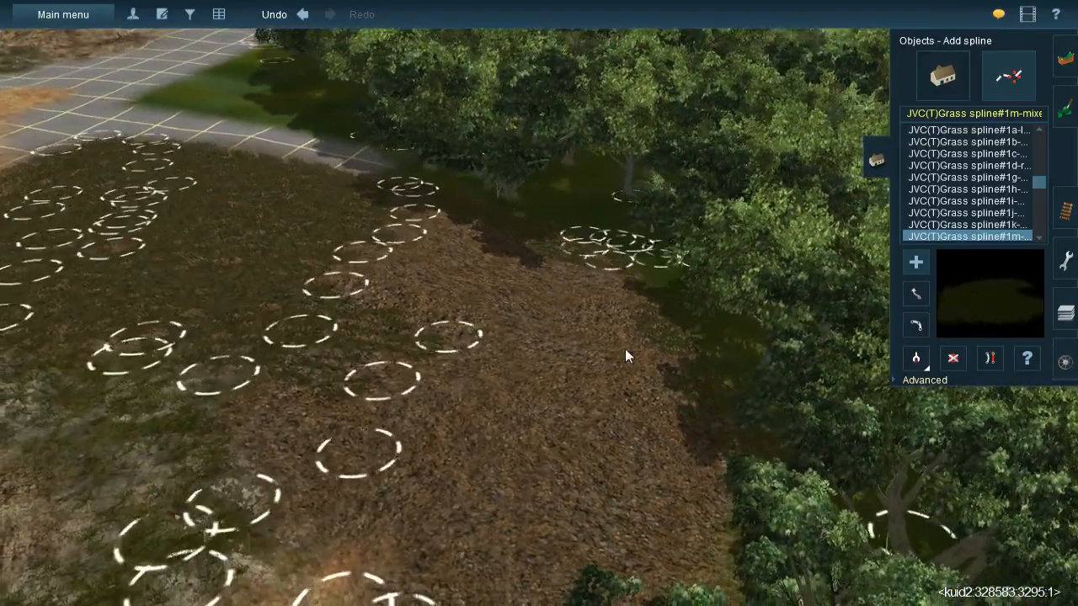
left_click(641, 388)
left_click(552, 253)
- Place mixed grass splines side by side from the forest-edge row back across the bare litter towards the rock bank
left_click(565, 408)
left_click(511, 243)
left_click(502, 371)
left_click(469, 218)
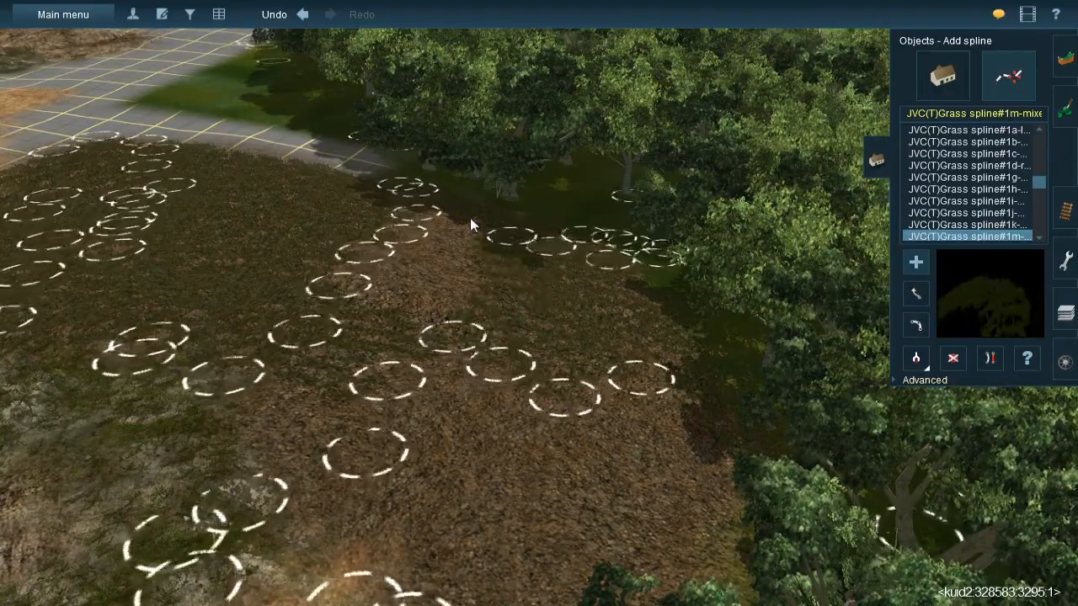
left_click(428, 364)
left_click(362, 318)
- Fill the near corner of the litter with mixed grass splines down to the orange earth strip and the overhanging trees
right_click(395, 379)
key("Up")
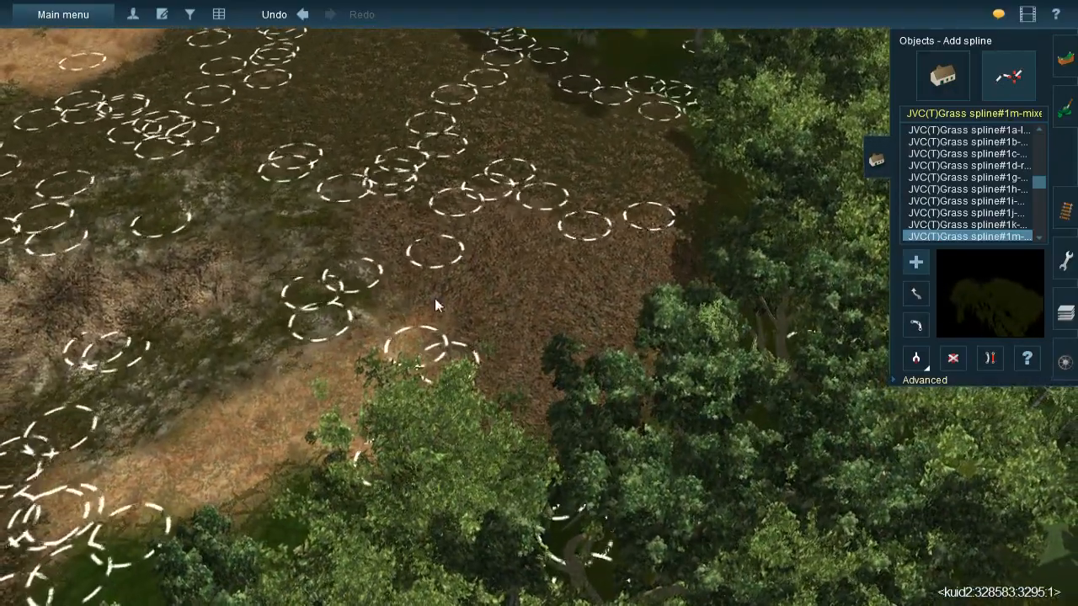
left_click(412, 321)
left_click(472, 190)
left_click(465, 329)
left_click(528, 191)
left_click(521, 343)
left_click(495, 388)
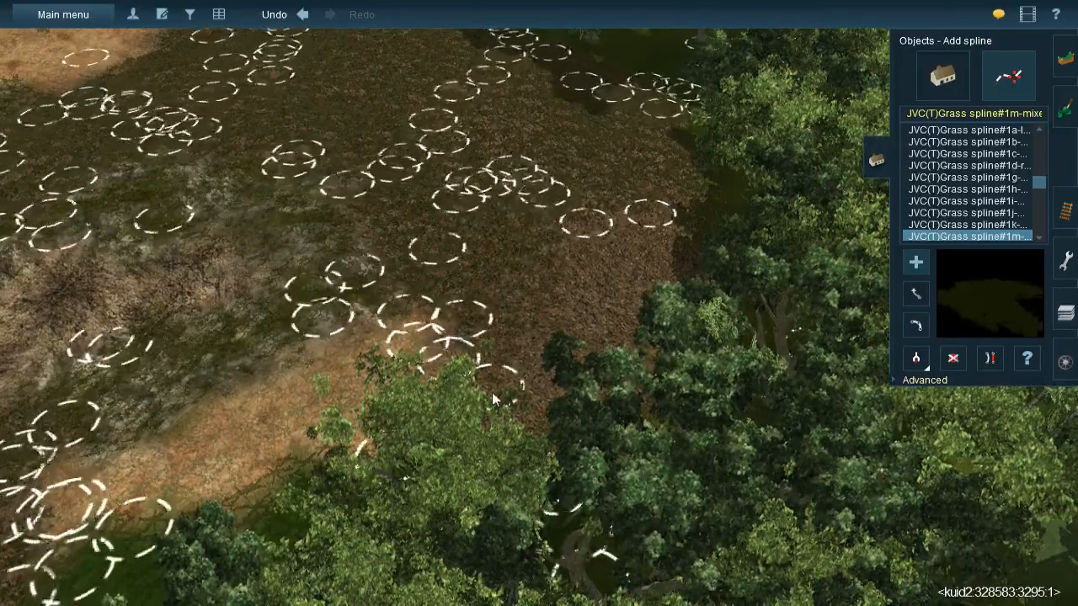
- Cover the remaining bare litter between the orange earth strip and the forest trees with mixed grass splines
key("Left")
key("Down")
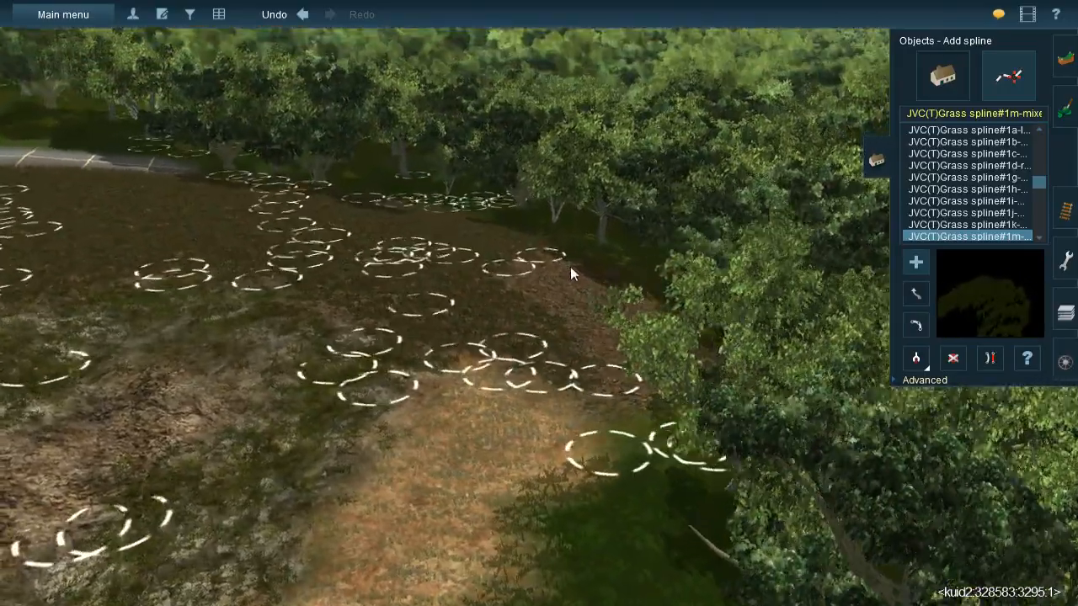
key("Up")
left_click(528, 216)
left_click(678, 330)
left_click(647, 302)
left_click(628, 526)
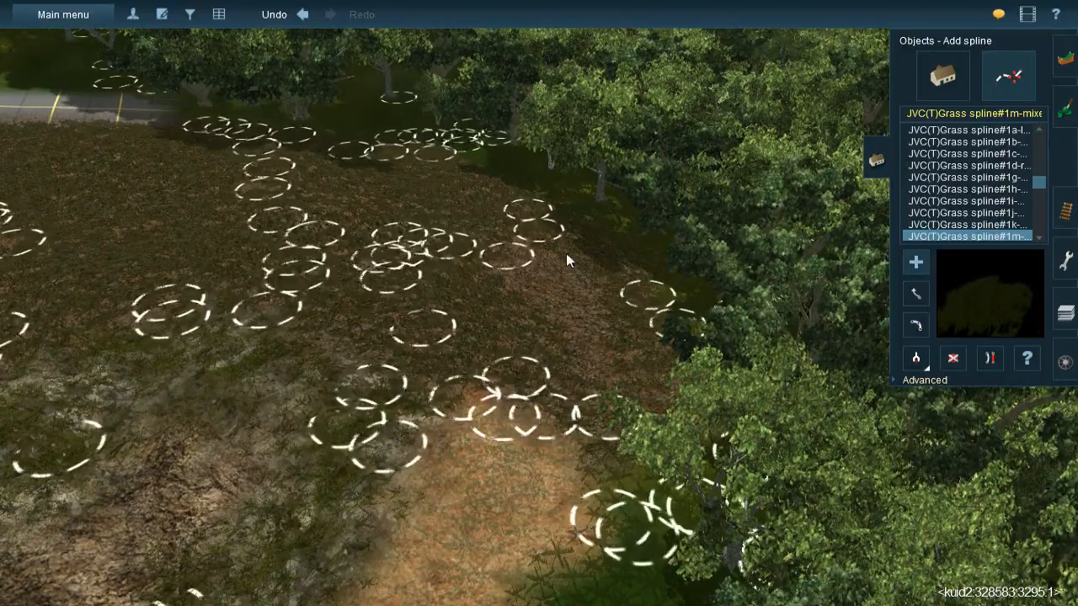
left_click(512, 240)
left_click(632, 385)
key("Down")
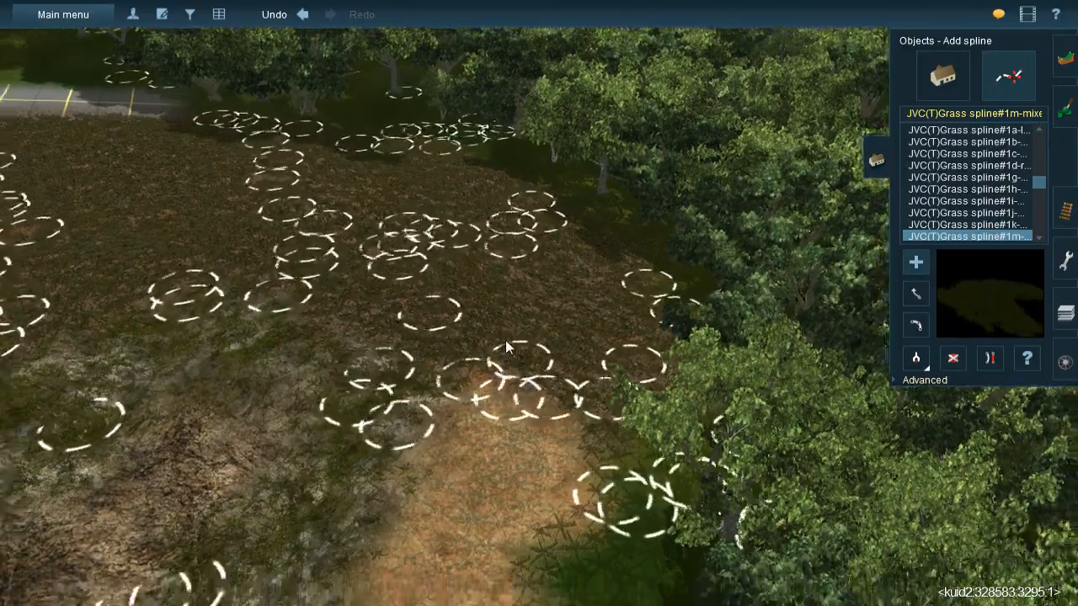
key("Right")
key("Up")
key("Left")
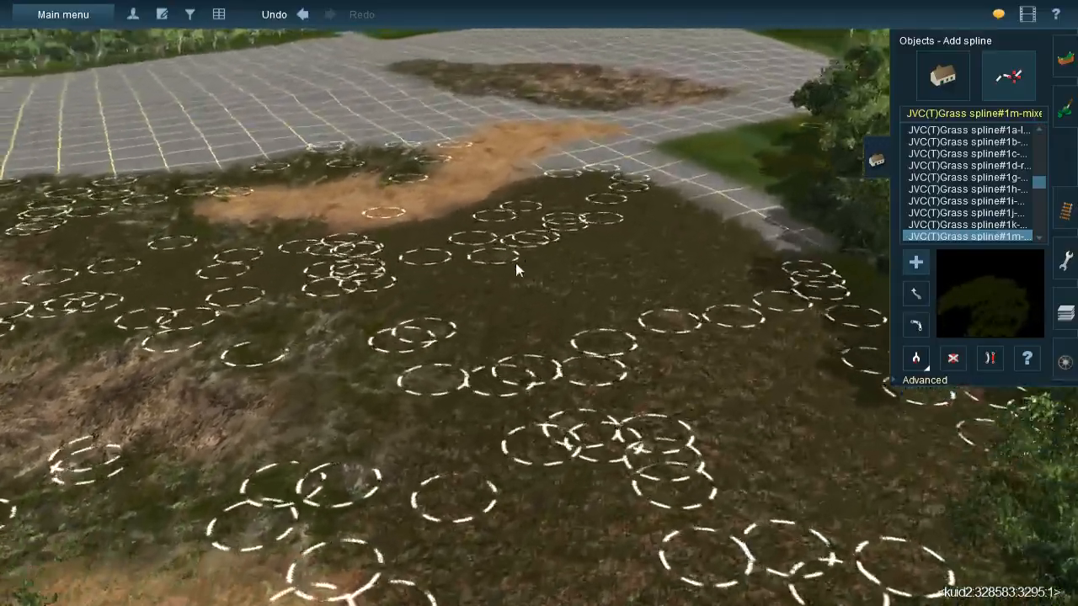
- Pick up the JVC(TBL)Grass spline#1g-m from a placed spline and cover the wide near part of the orange earth strip with it
key("Right")
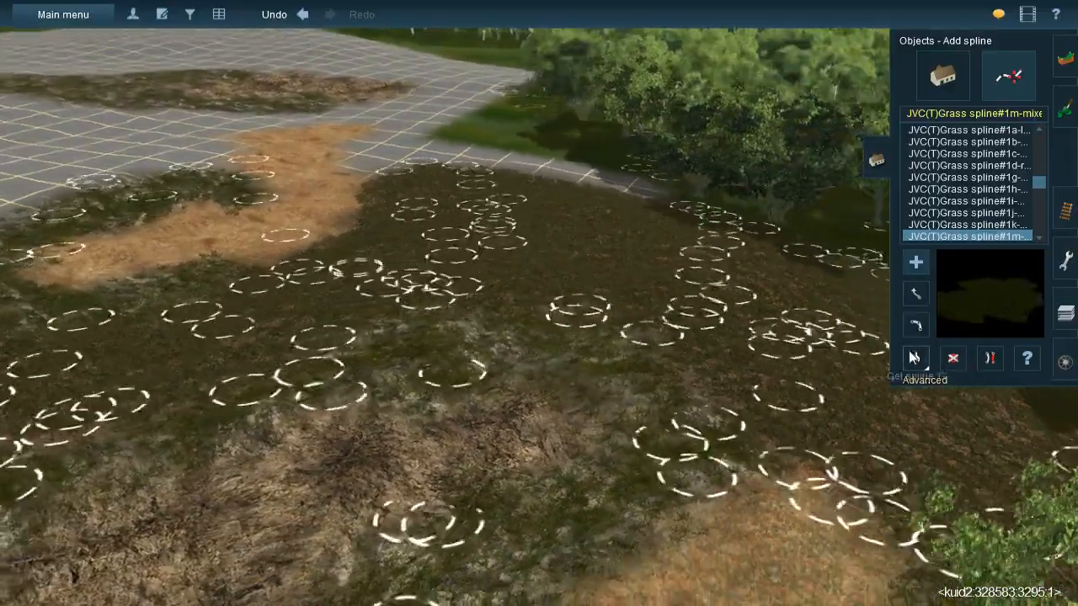
left_click(913, 358)
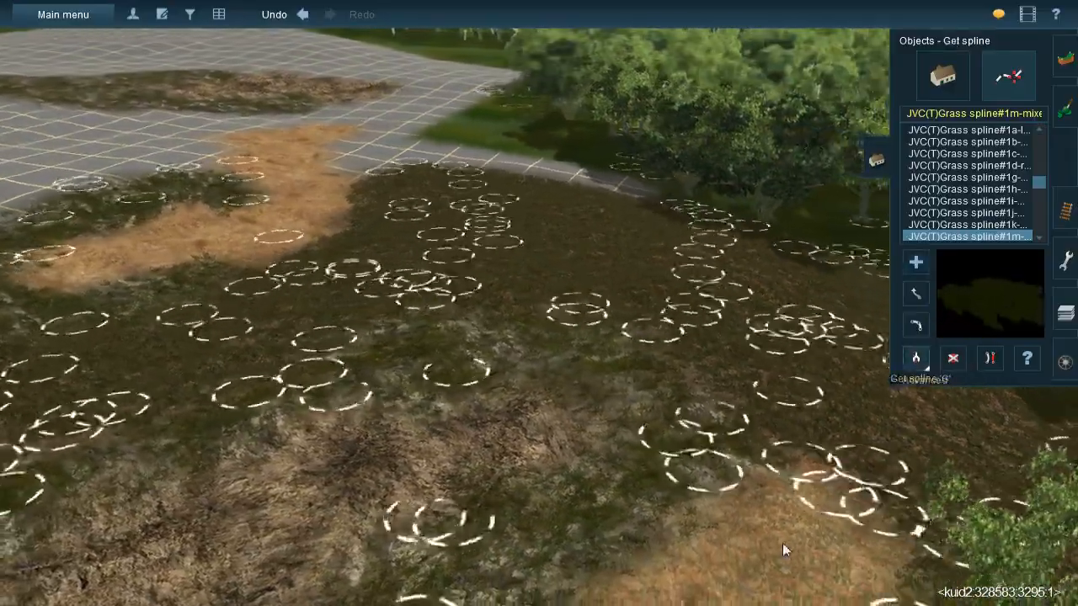
left_click(478, 411)
right_click(425, 259)
key("Up")
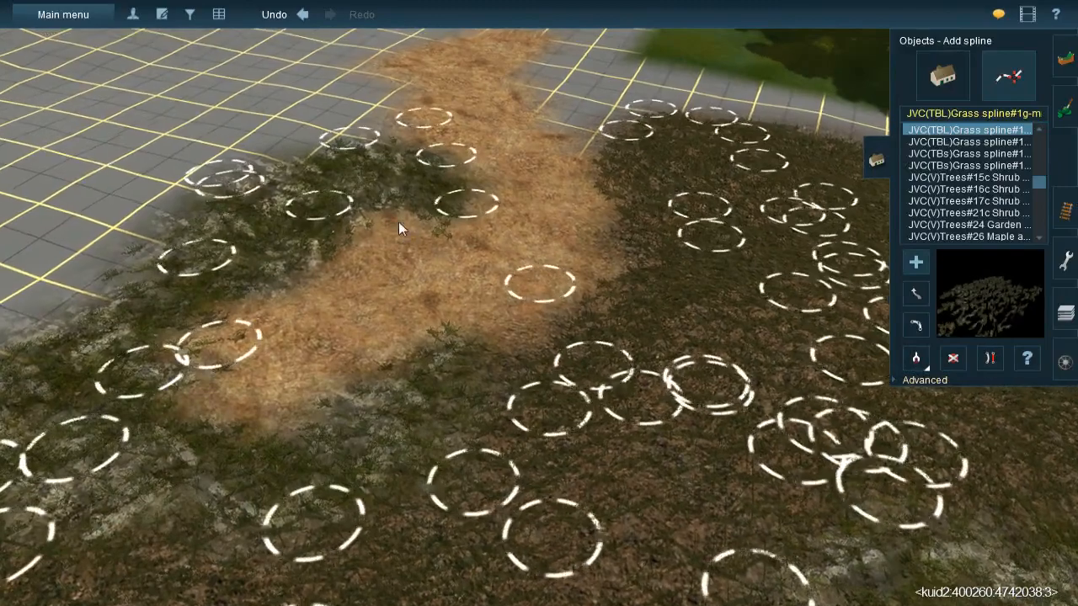
left_click(392, 211)
left_click(404, 399)
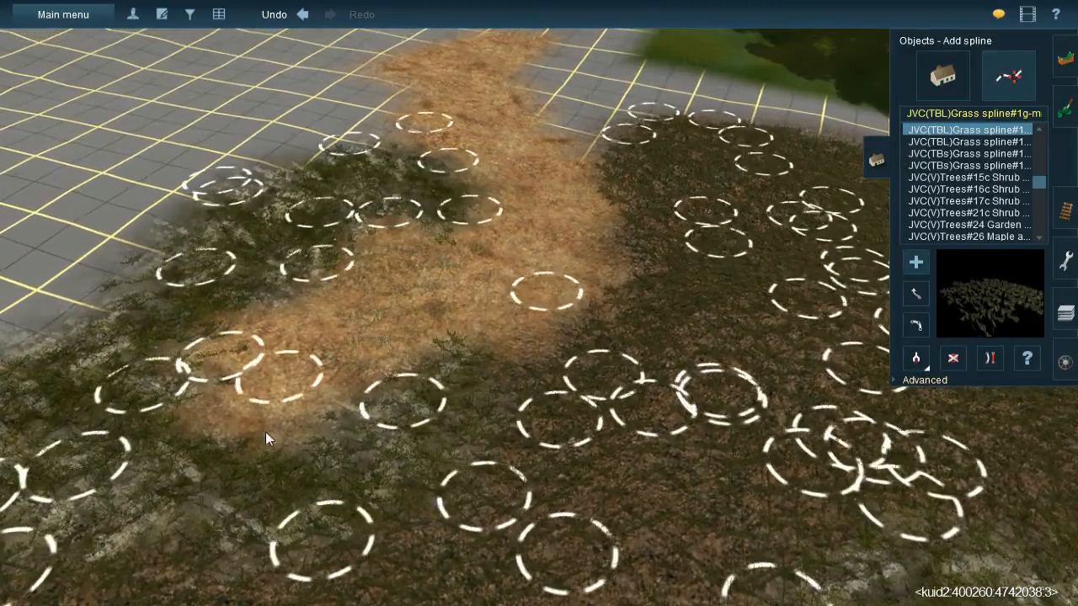
left_click(264, 467)
left_click(316, 263)
left_click(477, 208)
left_click(558, 381)
right_click(558, 381)
- Lay JVC(TBL)Grass spline#1g-m splines along the narrower part of the orange earth strip running out onto the bare grid
key("Down")
key("Up")
right_click(606, 252)
left_click(466, 135)
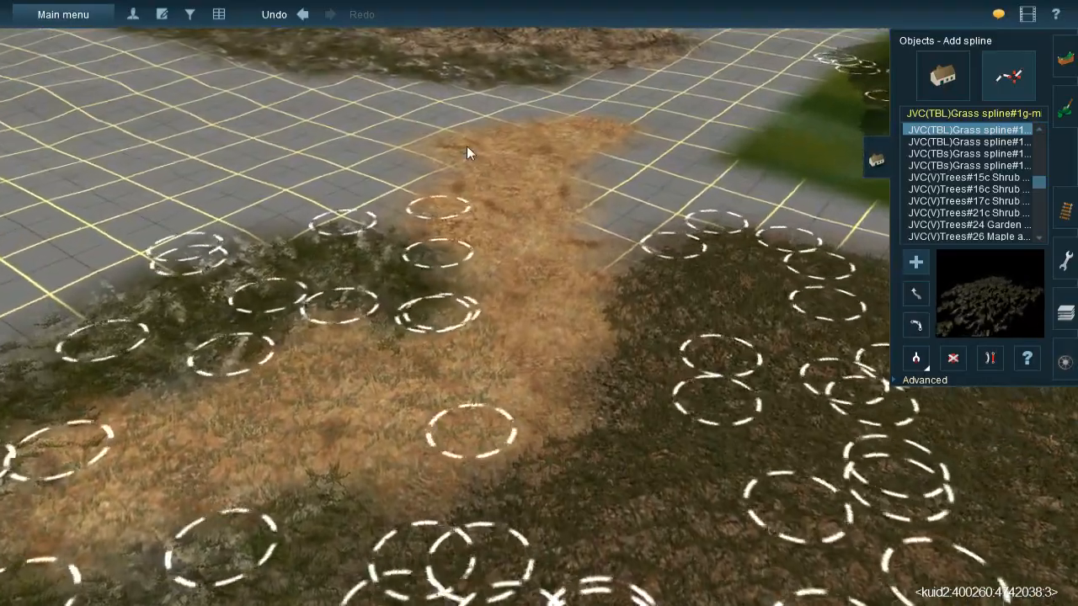
left_click(478, 278)
left_click(517, 133)
left_click(540, 258)
left_click(534, 213)
left_click_drag(581, 381, 595, 443)
left_click(504, 262)
left_click(530, 506)
- Finish the far tip of the orange earth strip with JVC(TBL)Grass spline#1g-m splines
right_click(586, 275)
key("Right")
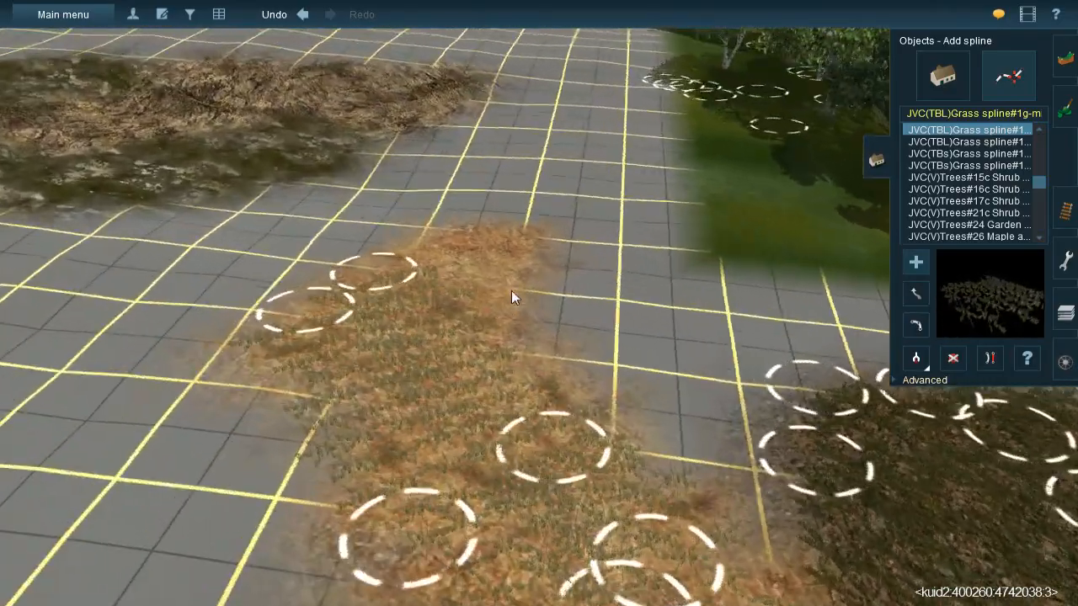
left_click(565, 266)
left_click_drag(406, 380, 362, 423)
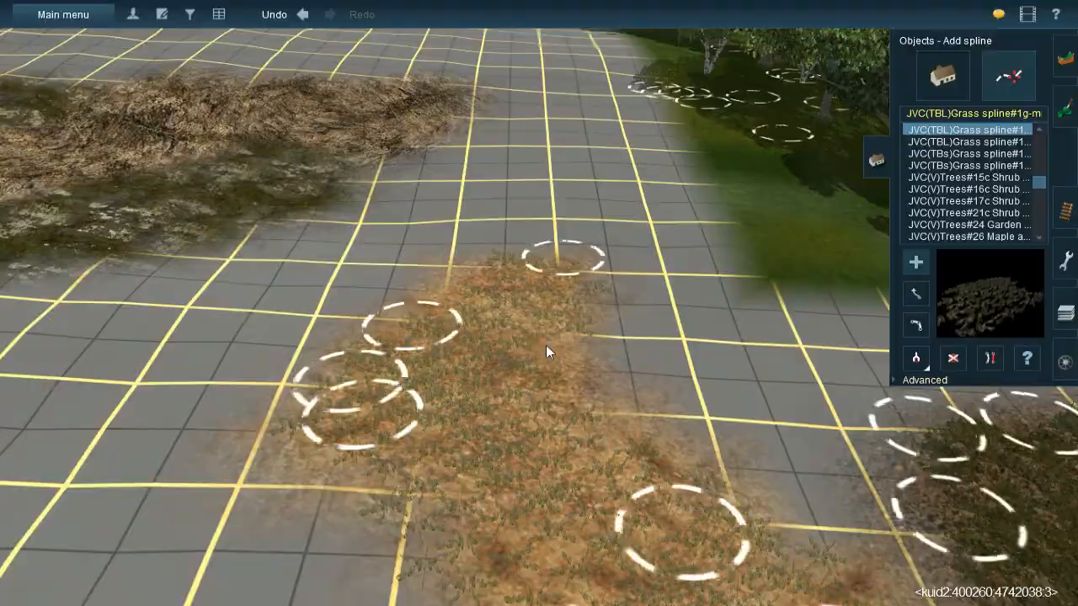
- Look over the grassed ground and the untextured grid beside it from several viewpoints
right_click(545, 344)
key("Right")
key("Down")
key("Right")
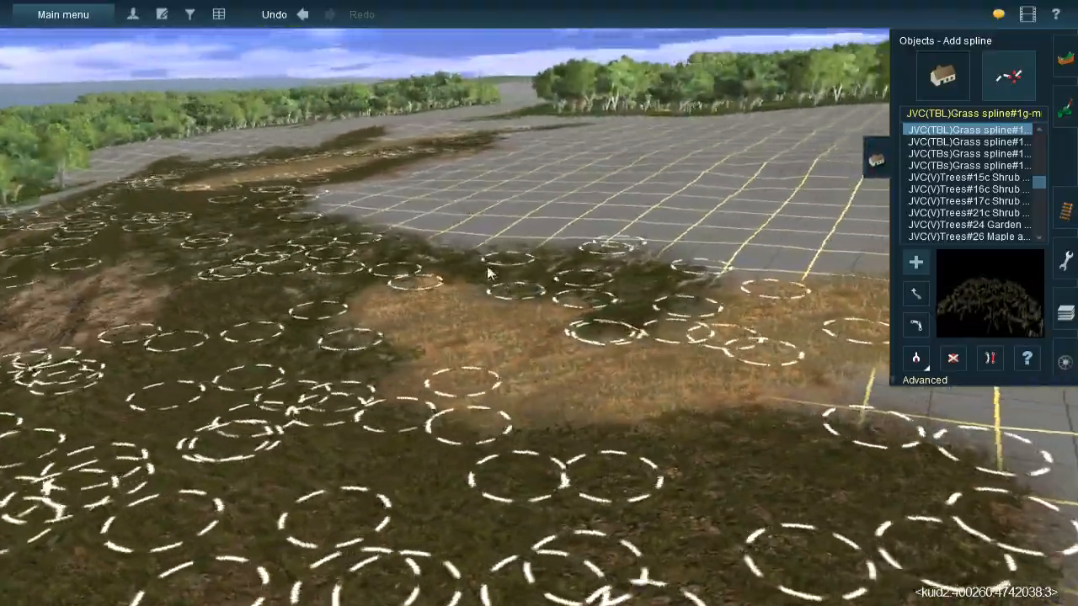
right_click(428, 299)
scroll(534, 315, "down", 3)
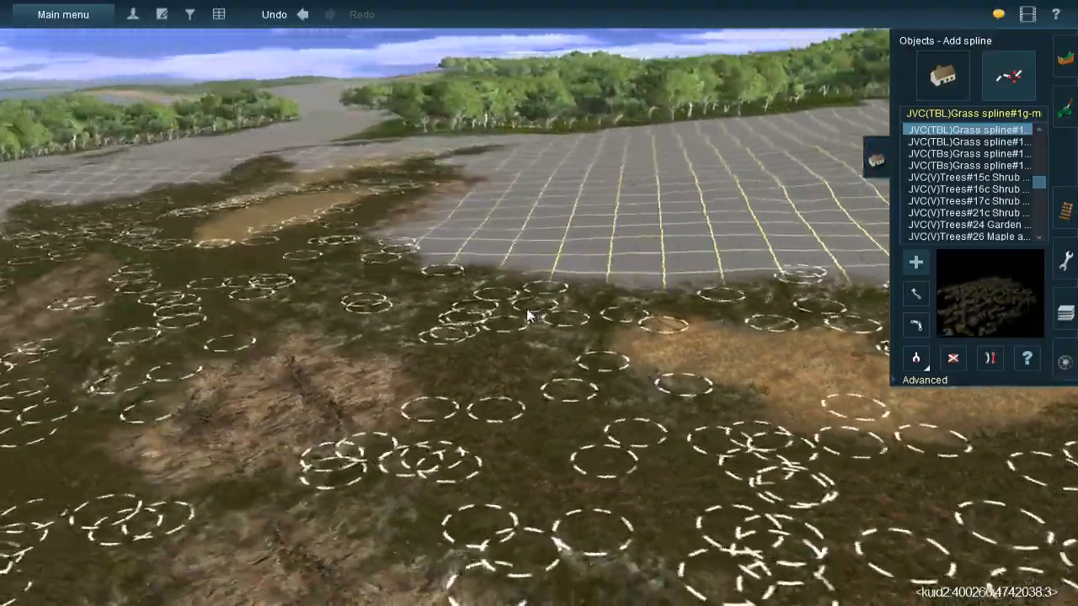
key("Left")
scroll(505, 317, "down", 3)
scroll(515, 299, "up", 3)
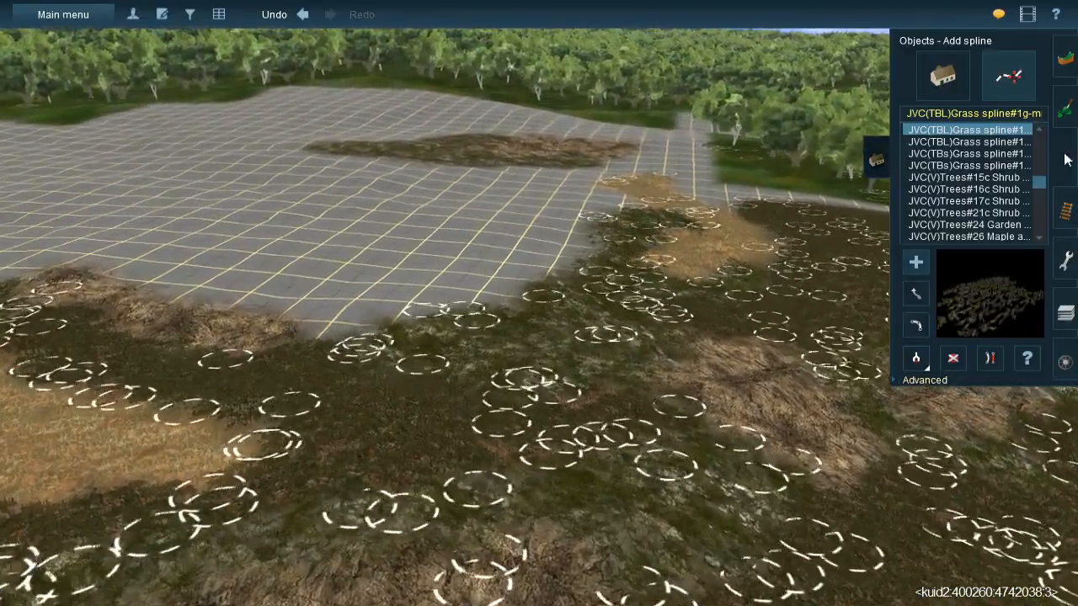
- Paint a dark leaf-litter band with an enlarged brush along the bare grid edge beside the grassed ground
key("F2")
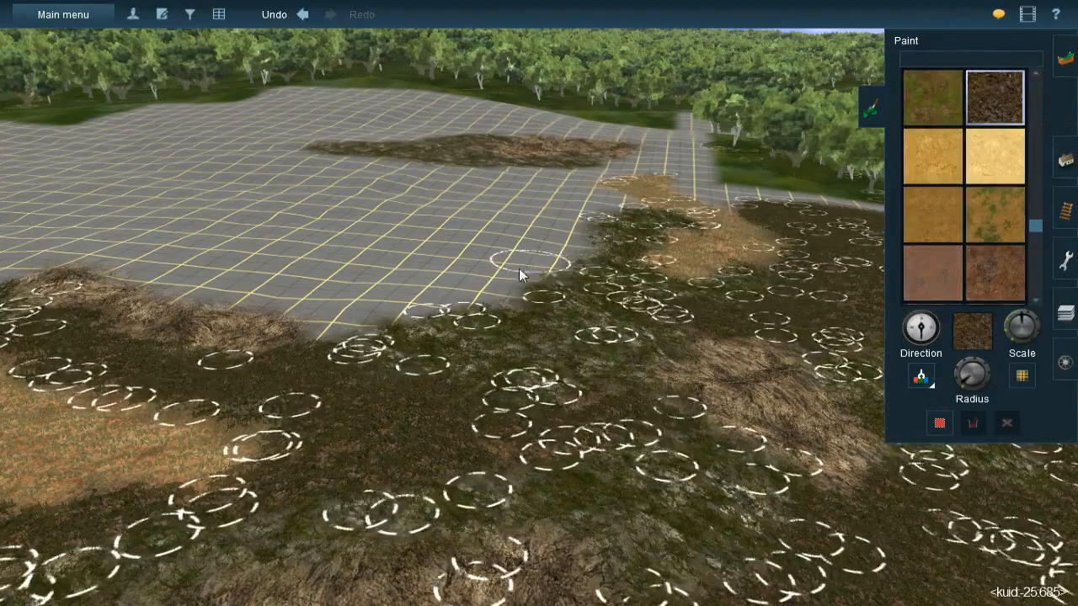
right_click(518, 268)
key("Up")
left_click_drag(962, 380, 957, 387)
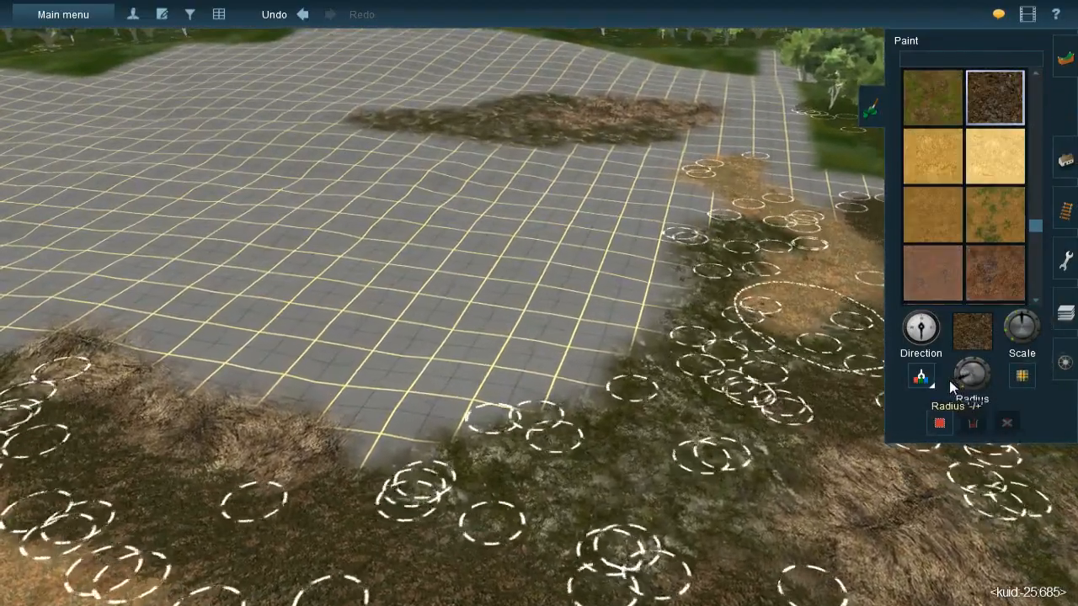
key("Down")
scroll(547, 263, "up", 3)
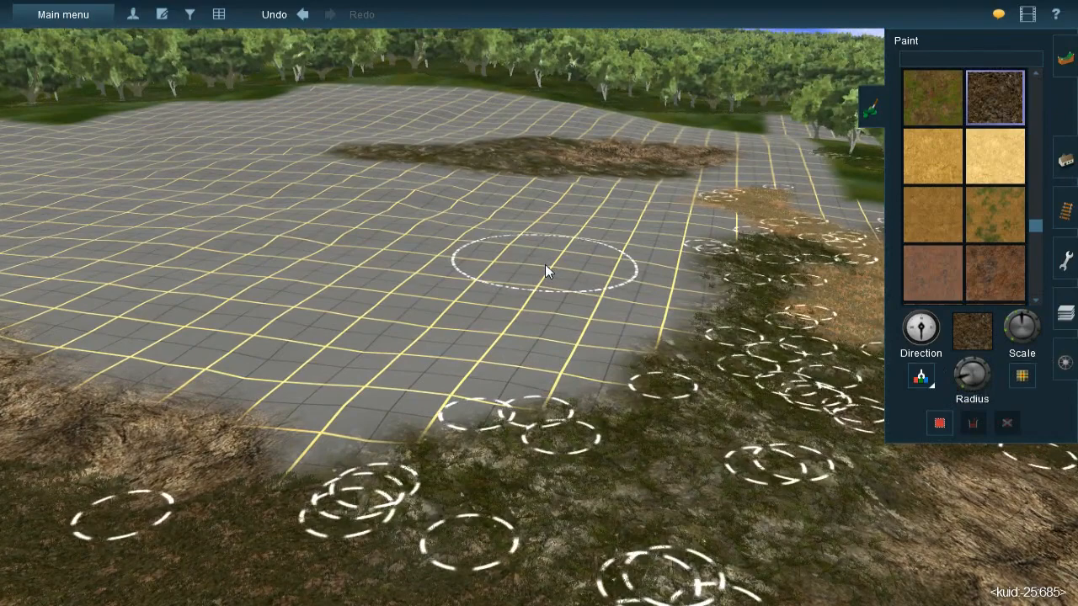
scroll(544, 264, "up", 2)
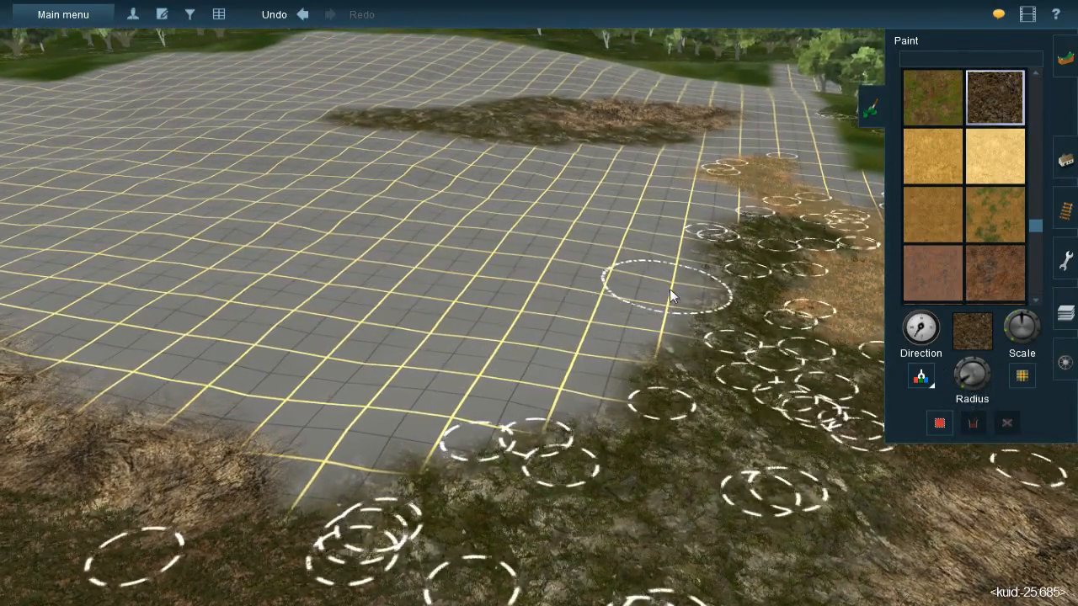
mouse_move(676, 278)
left_mouse_down()
mouse_move(571, 349)
mouse_move(654, 333)
mouse_move(565, 351)
mouse_move(543, 381)
mouse_move(546, 397)
mouse_move(396, 405)
mouse_move(317, 441)
mouse_move(368, 426)
mouse_move(337, 432)
mouse_move(349, 426)
mouse_move(336, 448)
mouse_move(433, 394)
mouse_move(472, 409)
mouse_move(423, 423)
mouse_move(426, 403)
mouse_move(336, 452)
mouse_move(322, 415)
mouse_move(284, 391)
mouse_move(265, 398)
mouse_move(286, 381)
mouse_move(507, 368)
mouse_move(477, 382)
mouse_move(467, 355)
mouse_move(632, 314)
mouse_move(574, 333)
mouse_move(594, 325)
left_mouse_up()
right_click(599, 321)
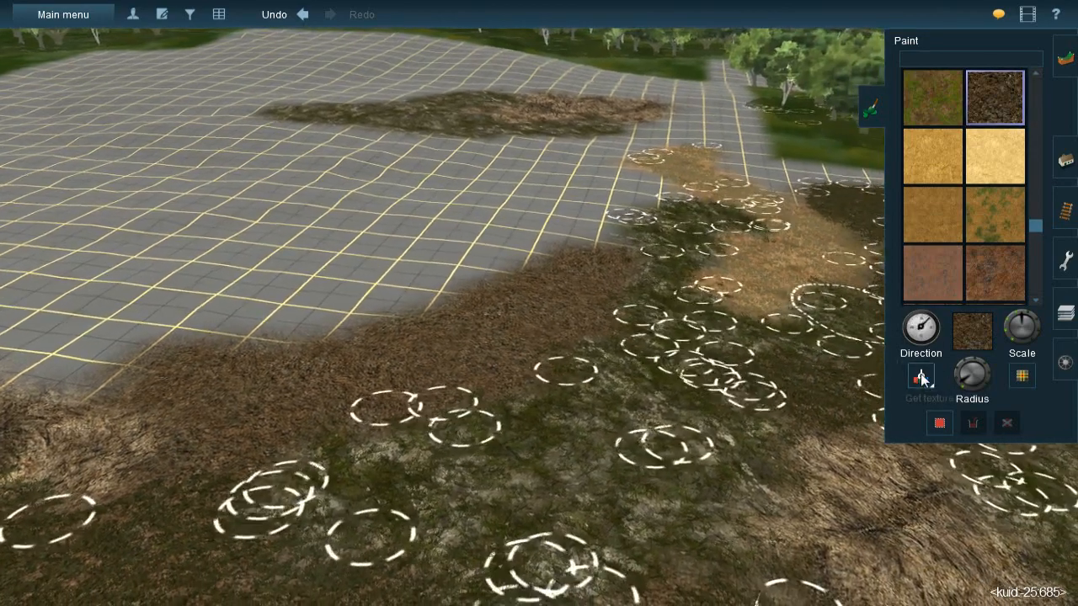
- Sample the orange earth texture and paint a strip of it along the outer edge of the dark litter band
left_click(922, 380)
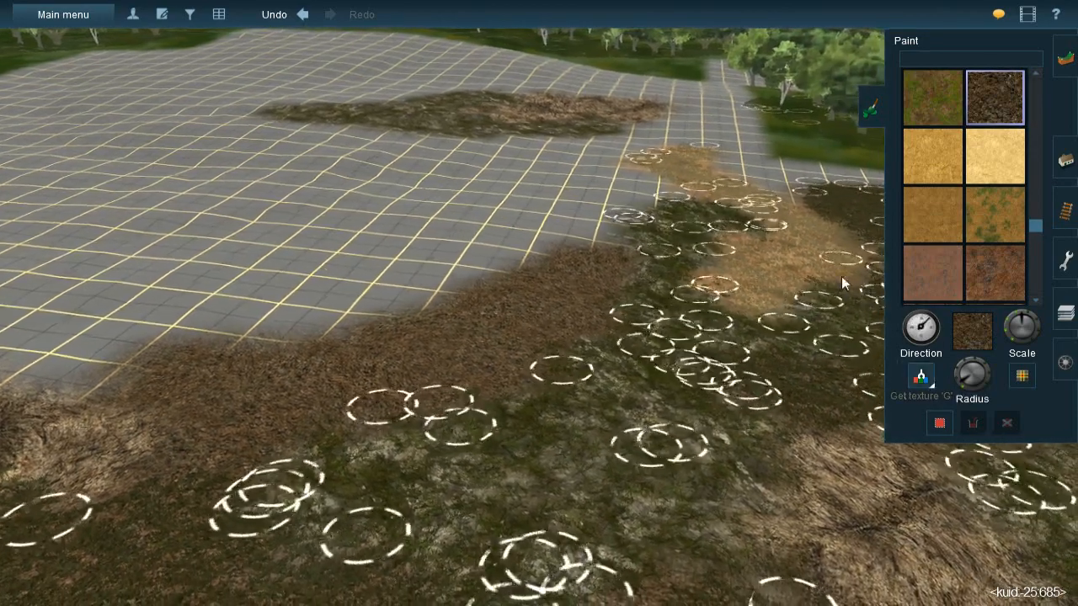
left_click(841, 277)
mouse_move(580, 235)
left_mouse_down()
mouse_move(482, 257)
mouse_move(352, 316)
mouse_move(368, 317)
mouse_move(235, 341)
mouse_move(257, 336)
left_mouse_up()
key("w")
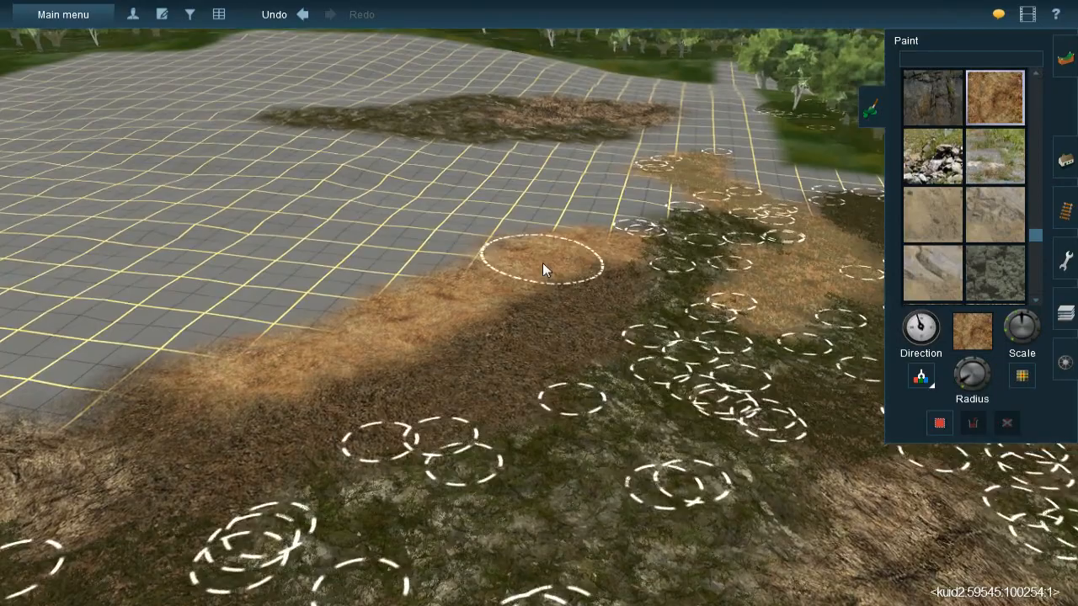
- Paint two converging orange earth strips on the bare grid running back from the isolated rock and grass patch
key("Left")
key("Down")
key("Up")
key("Left")
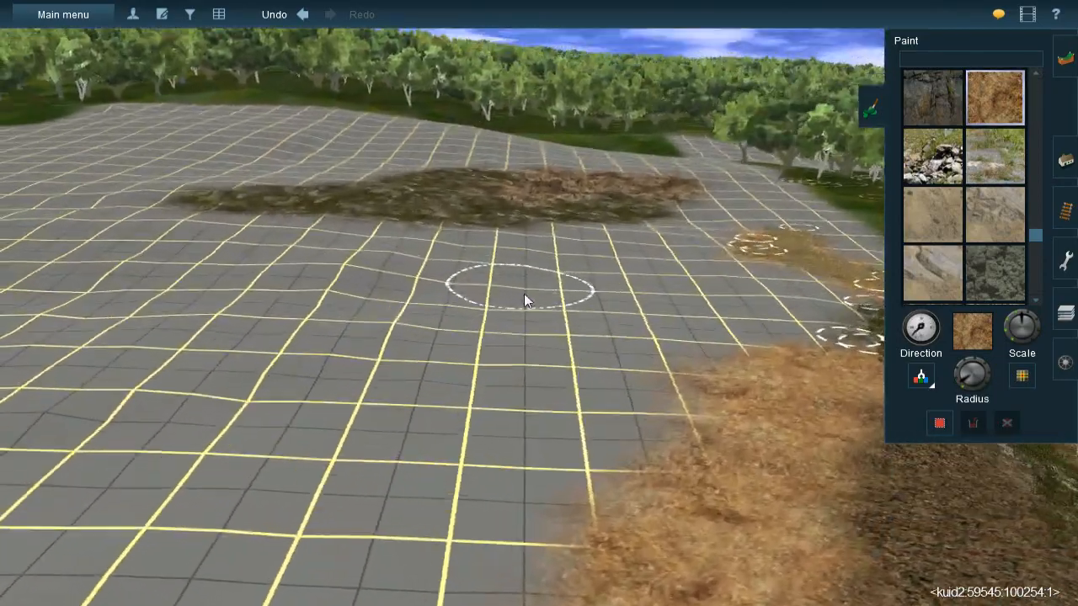
key("Right")
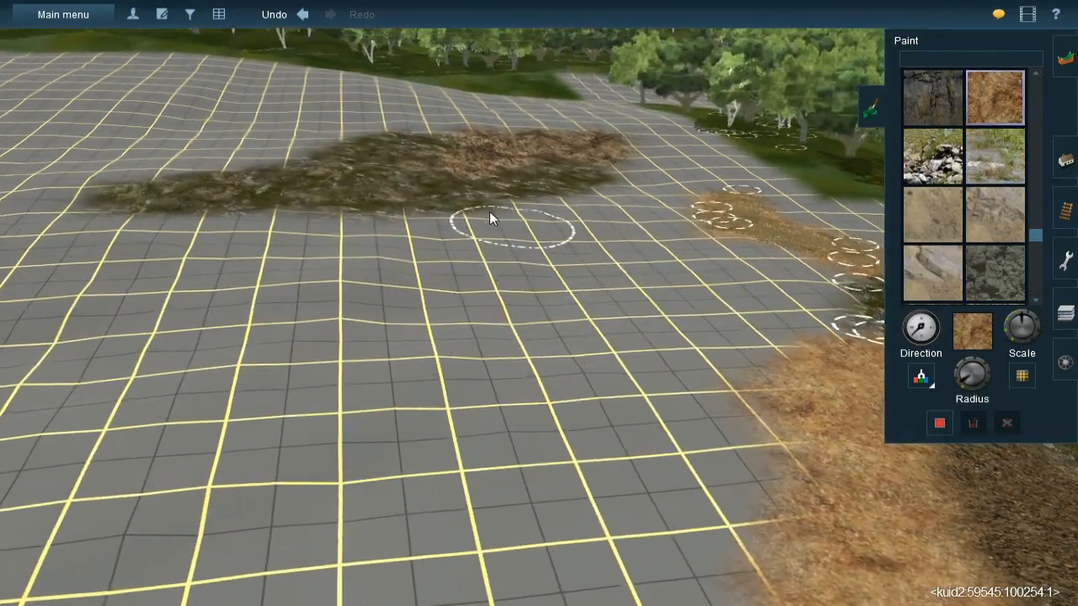
key("bracketleft")
mouse_move(470, 234)
left_mouse_down()
mouse_move(419, 234)
mouse_move(432, 224)
mouse_move(412, 249)
left_mouse_up()
mouse_move(381, 287)
left_mouse_down()
mouse_move(377, 259)
mouse_move(339, 322)
mouse_move(359, 276)
mouse_move(291, 358)
mouse_move(350, 329)
mouse_move(228, 422)
mouse_move(281, 410)
mouse_move(191, 501)
mouse_move(470, 336)
mouse_move(478, 349)
mouse_move(578, 277)
mouse_move(548, 294)
mouse_move(619, 214)
mouse_move(385, 377)
mouse_move(384, 395)
mouse_move(329, 418)
left_mouse_up()
right_click(574, 324)
right_click_drag(575, 325, 686, 312)
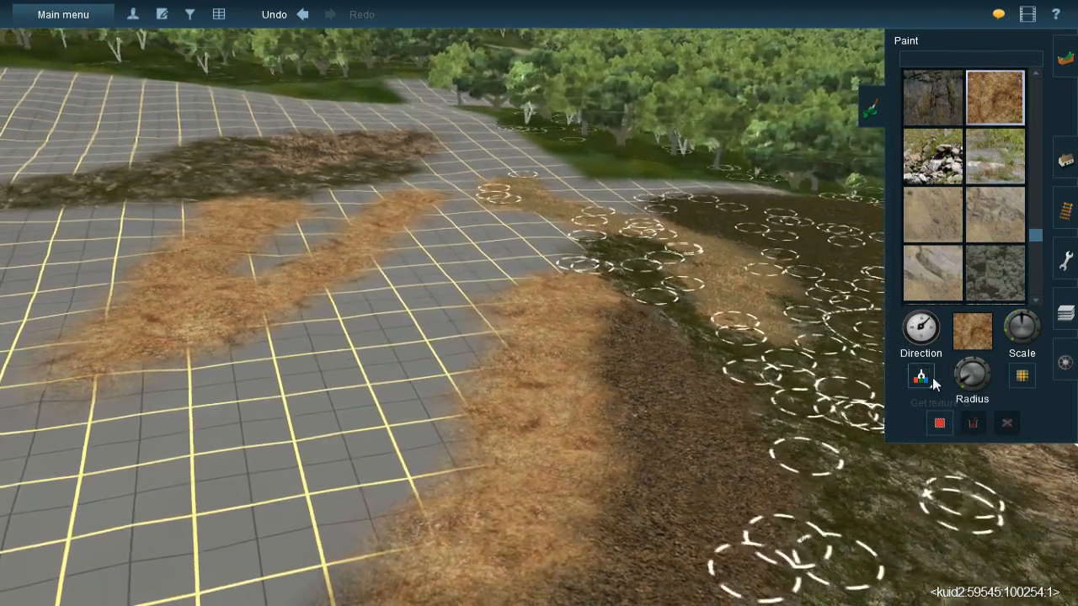
- Sample the dark leaf-litter texture and paint it between the two orange strips and along the rock and grass patch
left_click(931, 381)
left_click(685, 486)
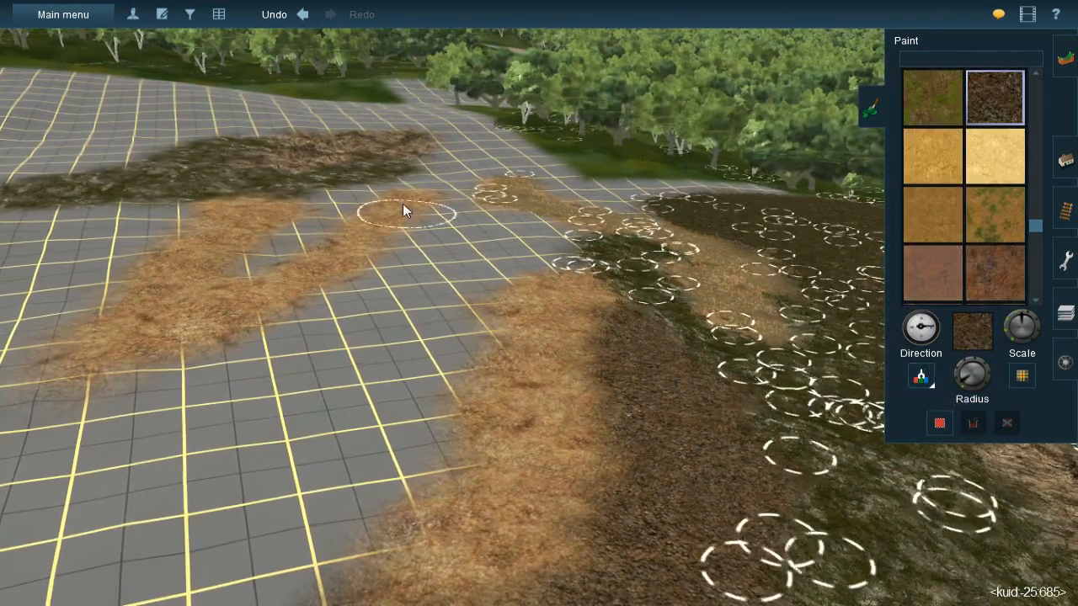
right_click(402, 203)
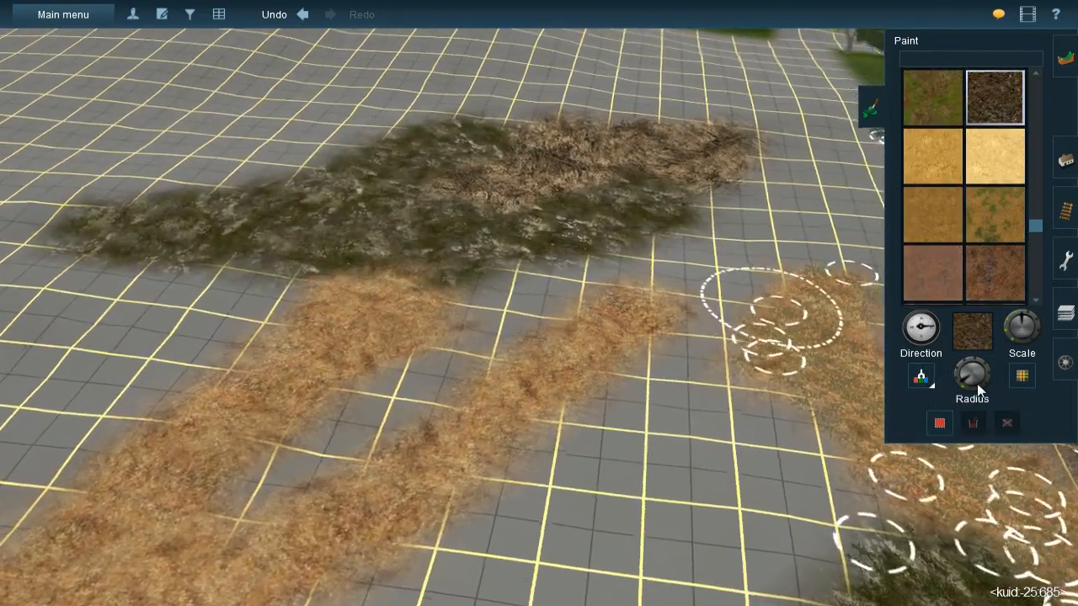
left_click(958, 385)
mouse_move(671, 299)
left_mouse_down()
mouse_move(669, 269)
mouse_move(696, 257)
mouse_move(507, 293)
mouse_move(567, 289)
mouse_move(505, 347)
mouse_move(514, 315)
mouse_move(456, 344)
mouse_move(480, 357)
mouse_move(265, 493)
mouse_move(301, 486)
left_mouse_up()
mouse_move(574, 384)
right_mouse_down()
mouse_move(593, 322)
mouse_move(572, 230)
right_mouse_up()
mouse_move(546, 255)
left_mouse_down()
mouse_move(607, 217)
mouse_move(527, 222)
mouse_move(596, 175)
mouse_move(579, 189)
mouse_move(588, 157)
mouse_move(596, 206)
left_mouse_up()
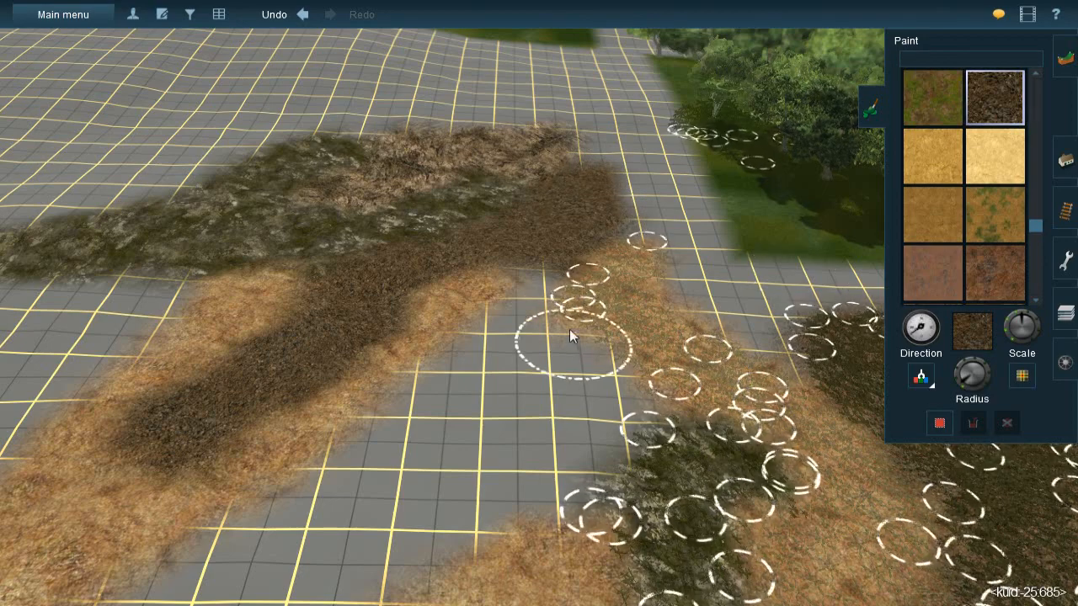
left_click_drag(517, 332, 522, 343)
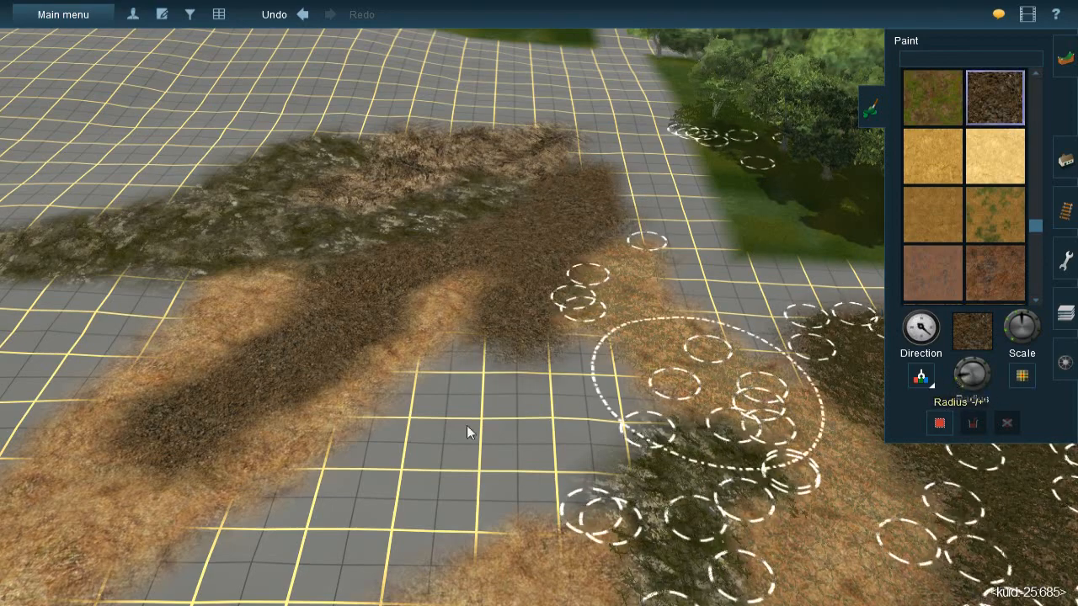
- Fill the bare grid between the new orange earth strips and the earlier orange band with dark leaf litter, adjusting the brush radius
mouse_move(526, 377)
left_mouse_down()
mouse_move(560, 405)
mouse_move(517, 429)
mouse_move(472, 435)
mouse_move(578, 440)
mouse_move(585, 456)
left_mouse_up()
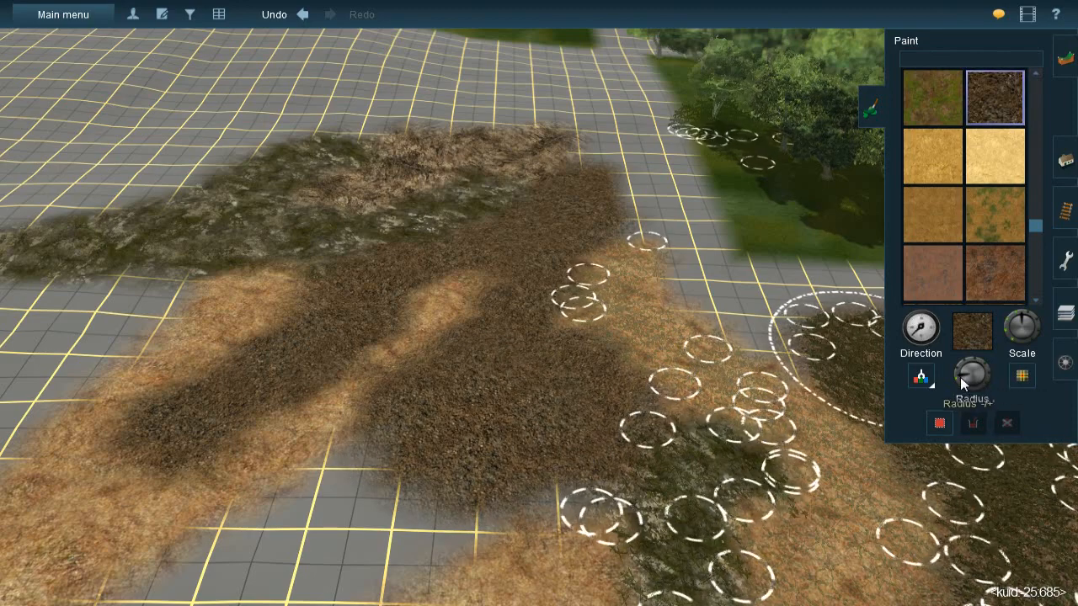
mouse_move(542, 469)
left_mouse_down()
mouse_move(529, 481)
mouse_move(548, 487)
mouse_move(522, 485)
left_mouse_up()
mouse_move(522, 485)
right_mouse_down()
mouse_move(528, 334)
mouse_move(481, 295)
right_mouse_up()
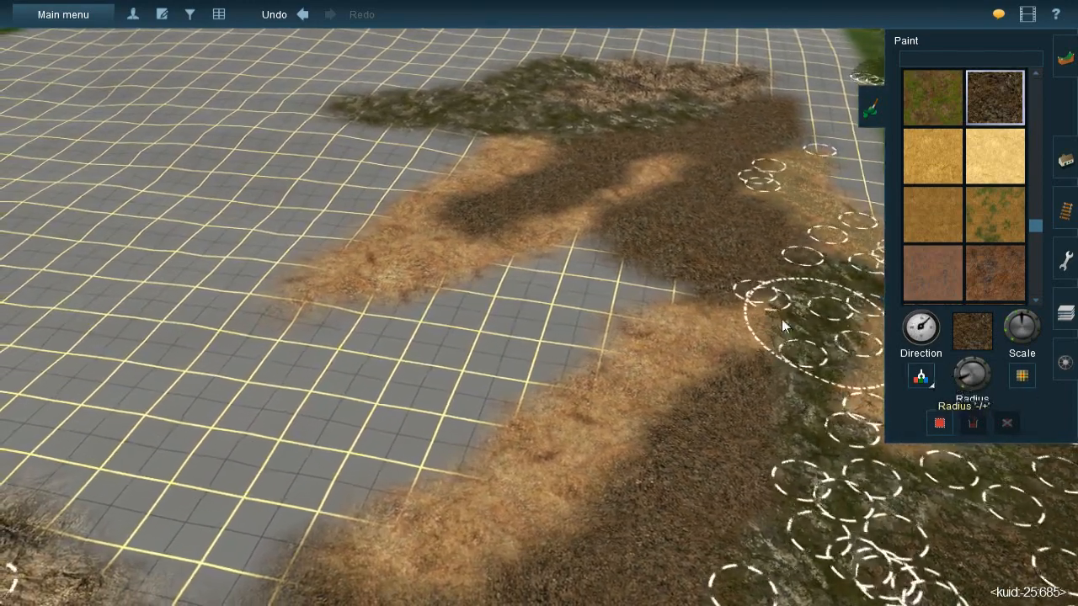
mouse_move(631, 272)
left_mouse_down()
mouse_move(558, 308)
mouse_move(623, 260)
mouse_move(450, 335)
mouse_move(523, 283)
mouse_move(537, 284)
mouse_move(363, 361)
mouse_move(382, 362)
mouse_move(402, 428)
mouse_move(534, 334)
mouse_move(548, 344)
mouse_move(418, 404)
mouse_move(403, 436)
left_mouse_up()
right_click(662, 379)
mouse_move(661, 374)
right_mouse_down()
mouse_move(623, 297)
mouse_move(517, 255)
mouse_move(505, 308)
mouse_move(503, 299)
right_mouse_up()
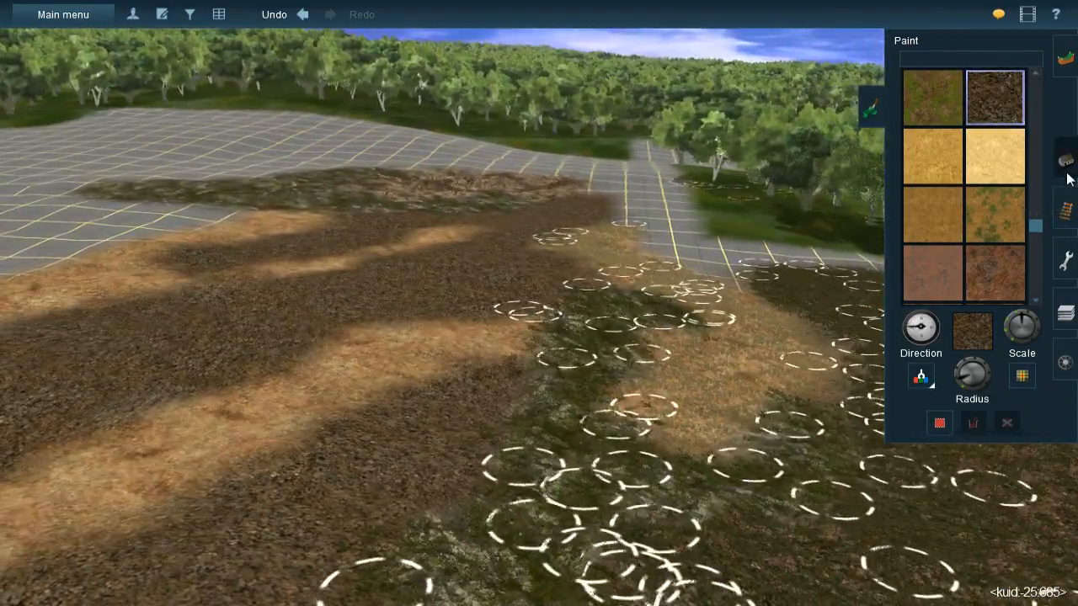
- Lay JVC(TBL)Grass spline#1g-m splines along the orange earth band between the two dark litter areas
left_click(1070, 194)
right_click_drag(573, 307, 499, 229)
left_click_drag(489, 243, 497, 333)
left_click_drag(423, 270, 556, 389)
mouse_move(482, 317)
left_mouse_down()
mouse_move(483, 445)
mouse_move(498, 463)
left_mouse_up()
left_click_drag(538, 346, 596, 559)
right_click(597, 558)
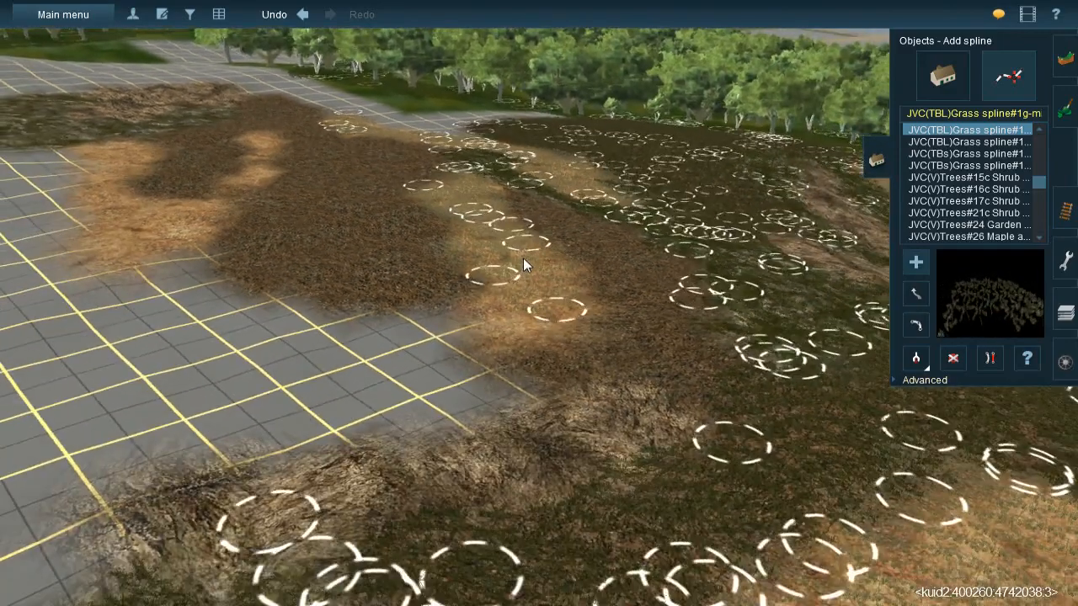
key("Left")
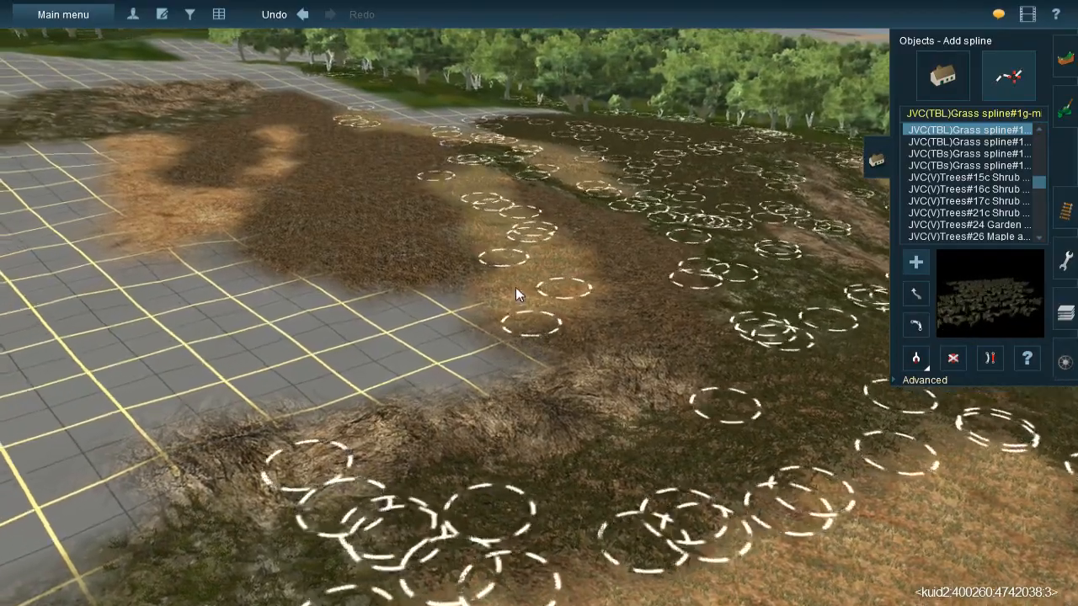
right_click(557, 251)
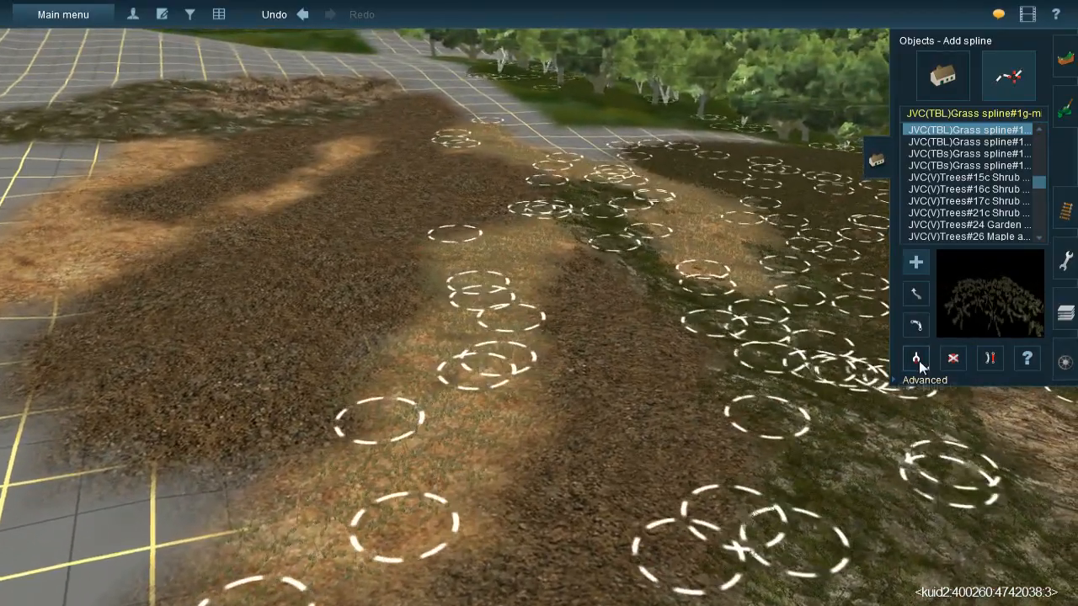
- Place JVC(T)Grass spline#1m mixed grass splines along the dark litter band down to the rocky bank at the grid edge
key("Up")
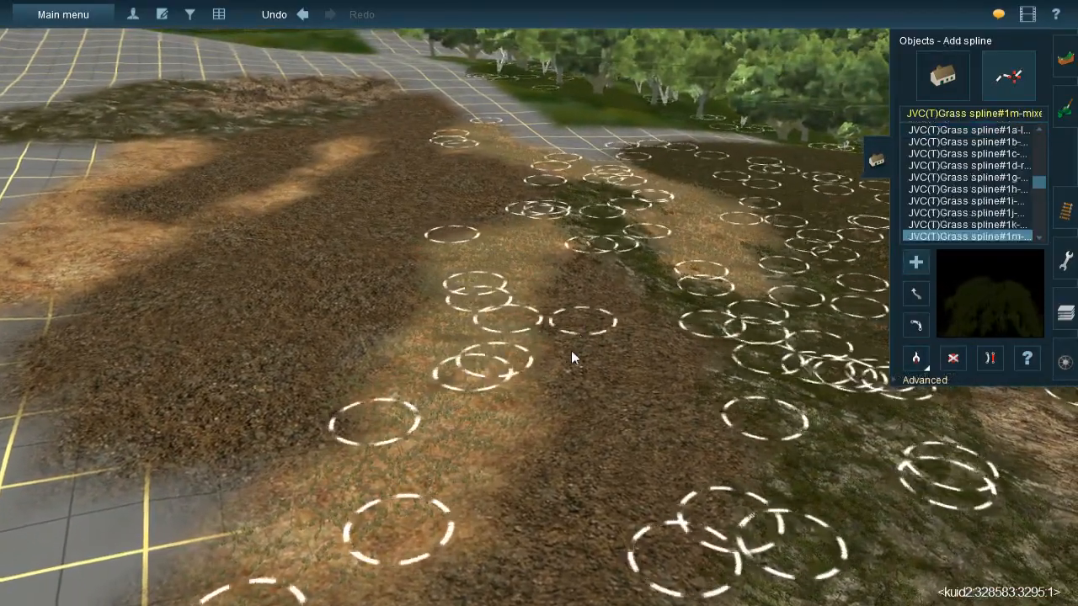
left_click(560, 409)
left_click(744, 524)
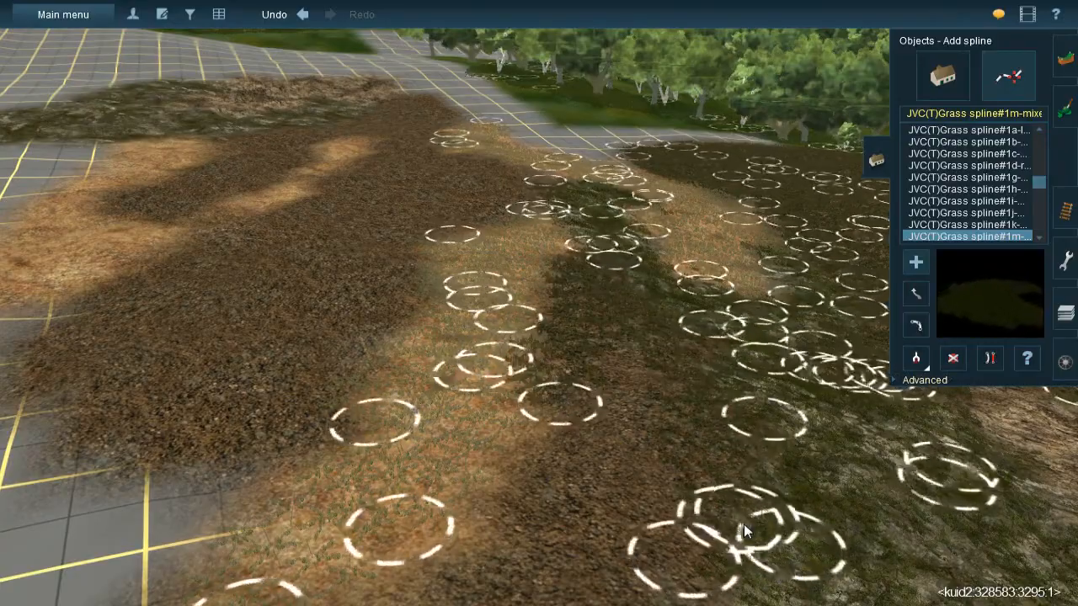
right_click(745, 524)
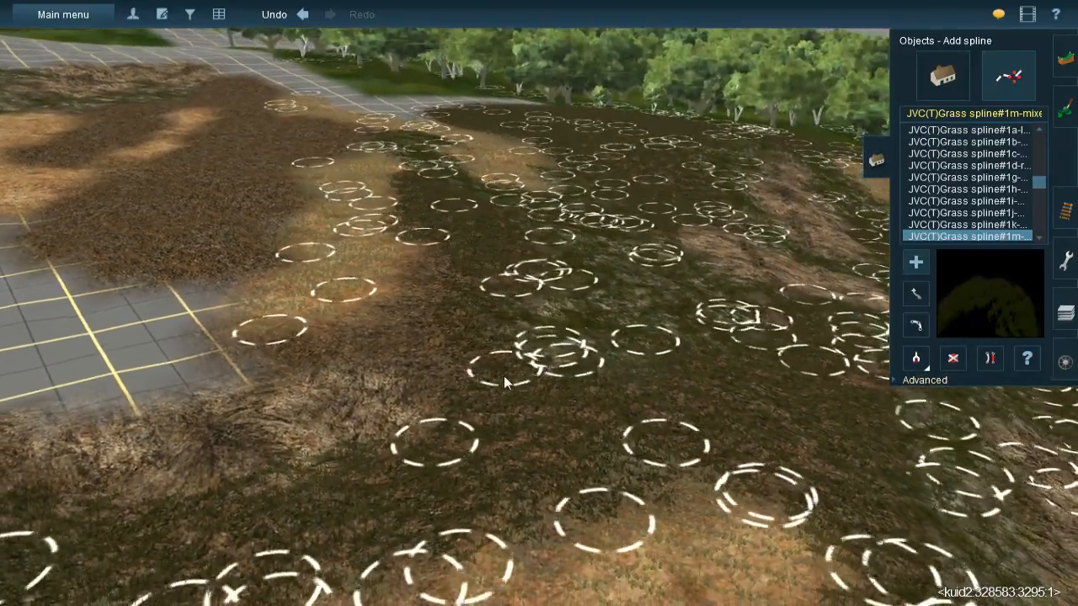
left_click(432, 406)
key("Left")
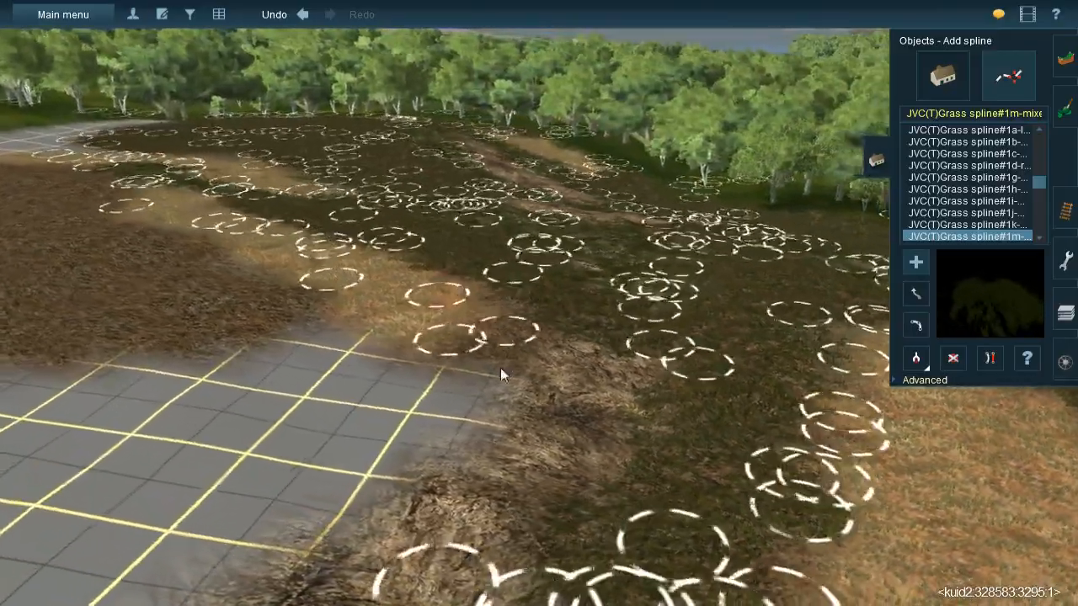
left_click(483, 376)
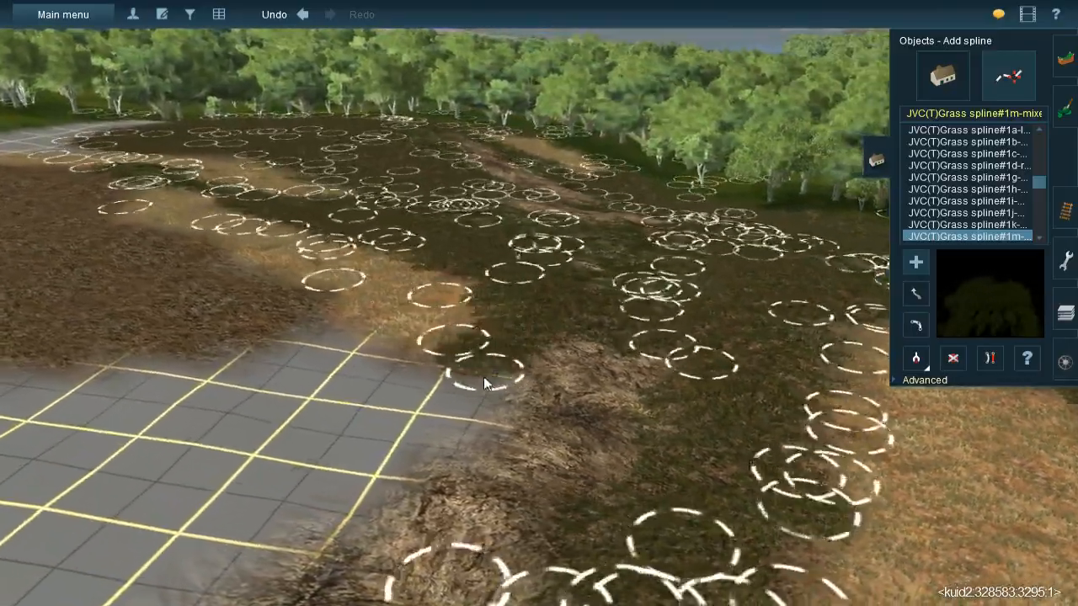
- Place JVC(T)Grass spline#1m mixed grass splines where the dark litter meets the orange earth band
key("Right")
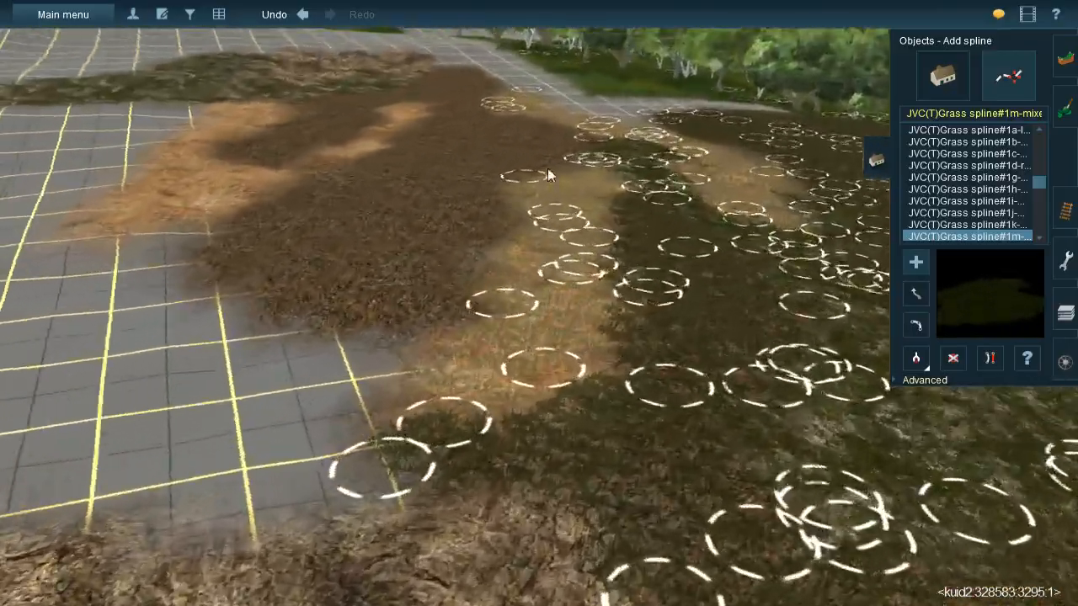
right_click(548, 170)
key("Up")
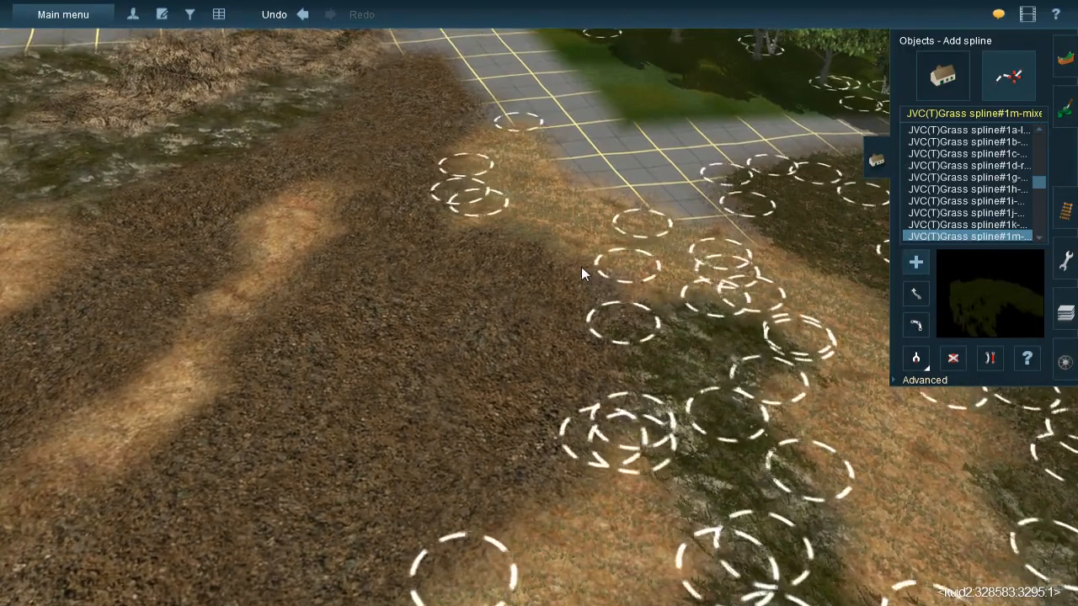
left_click(584, 476)
left_click(563, 507)
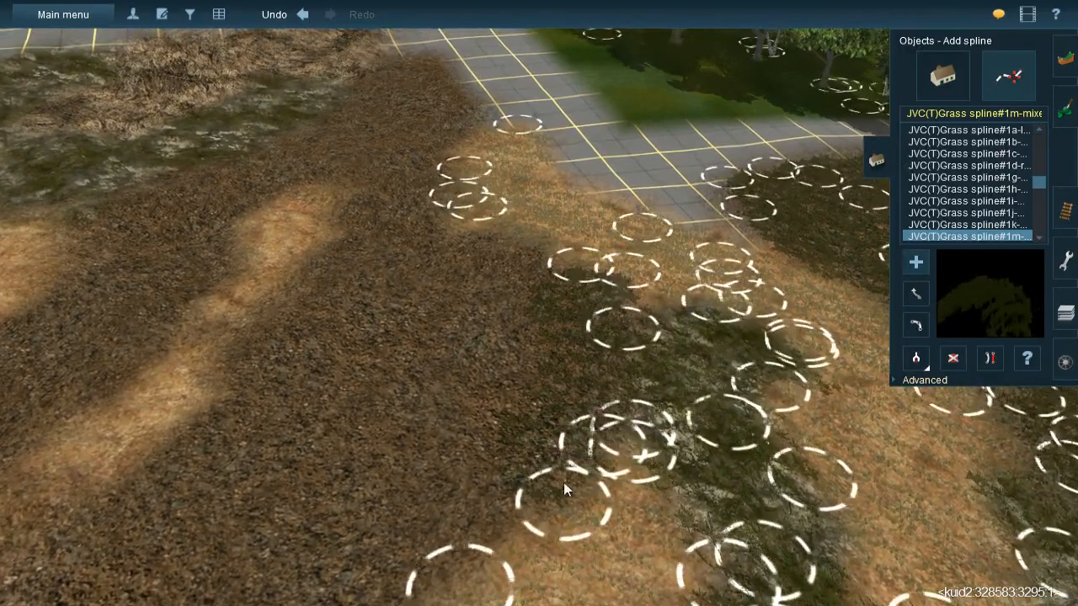
left_click(519, 239)
left_click(453, 575)
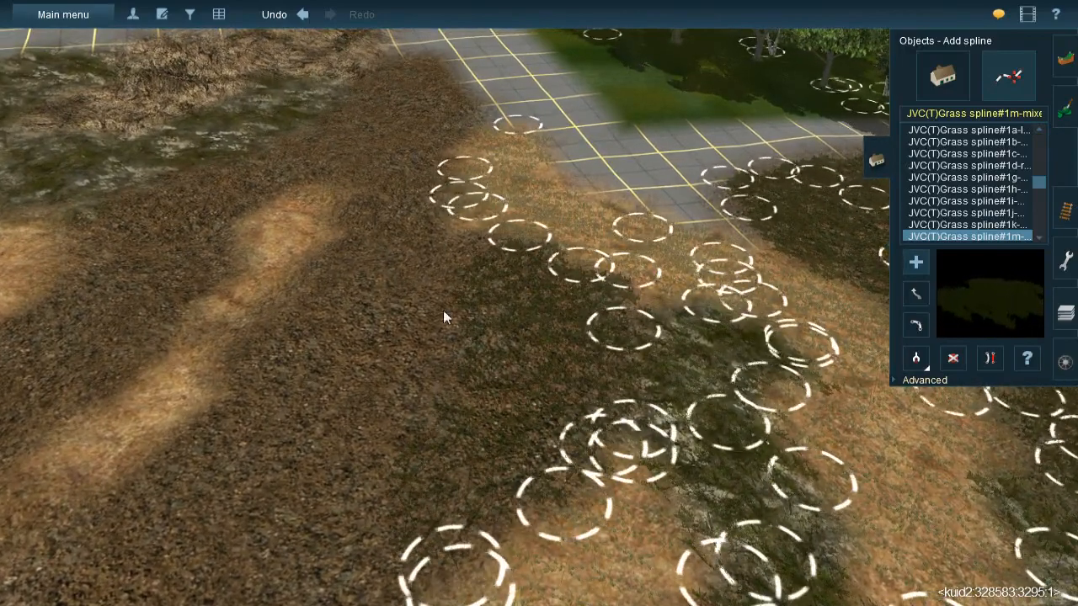
- Cover the dark litter between the orange earth band and the short orange strip with JVC(T)Grass spline#1m mixed grass splines
left_click(459, 326)
left_click(397, 142)
left_click(372, 187)
left_click(307, 392)
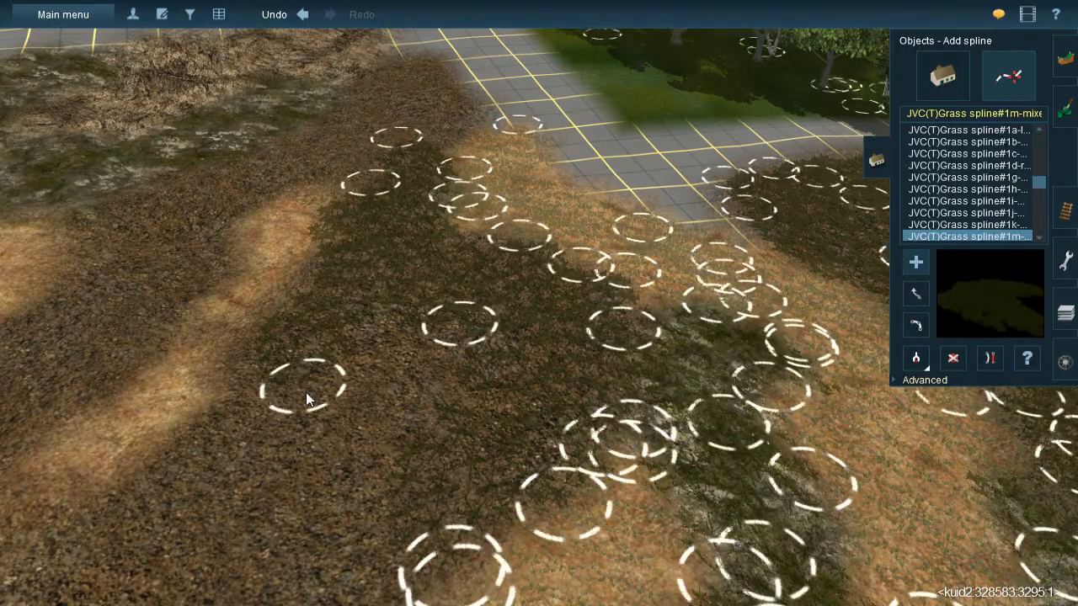
left_click(412, 274)
right_click(448, 449)
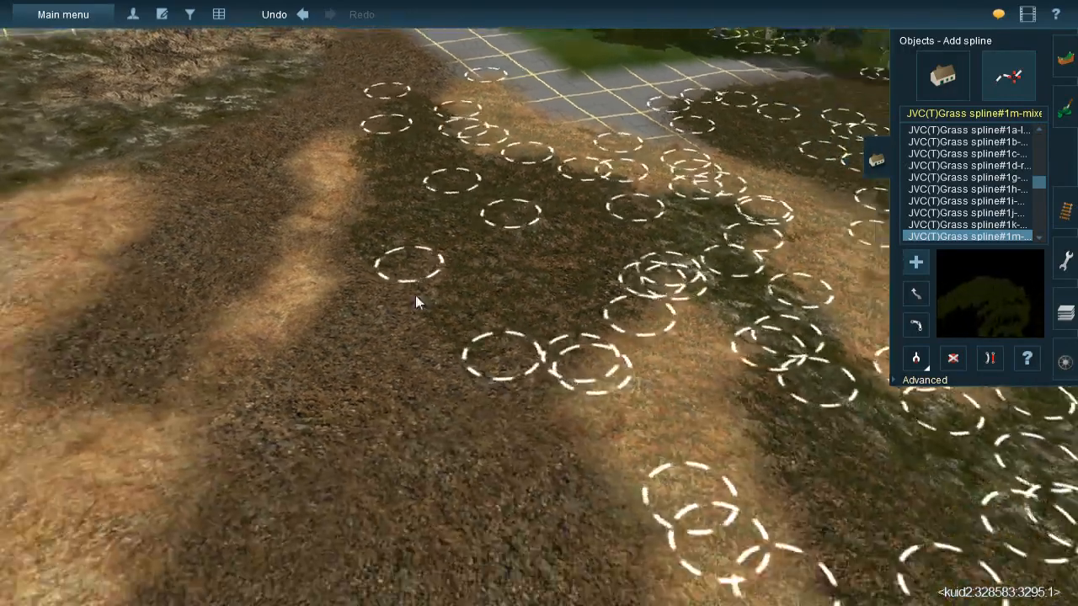
left_click(393, 199)
left_click(378, 373)
left_click(449, 202)
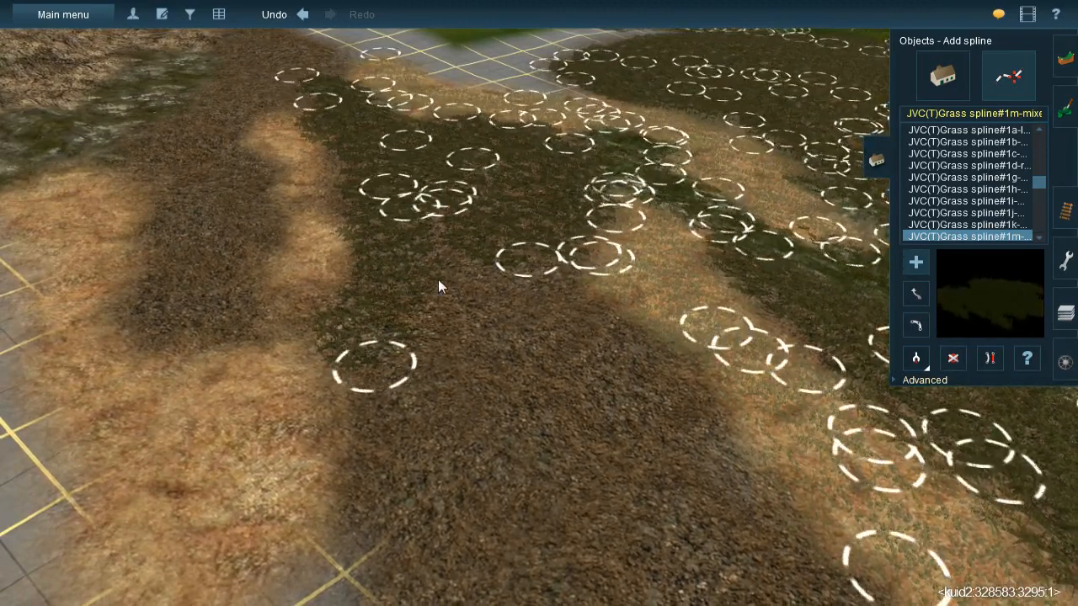
- Extend the mixed grass splines across the wide dark litter area down to the bare grid edge
left_click(418, 562)
left_click(506, 262)
right_click(524, 455)
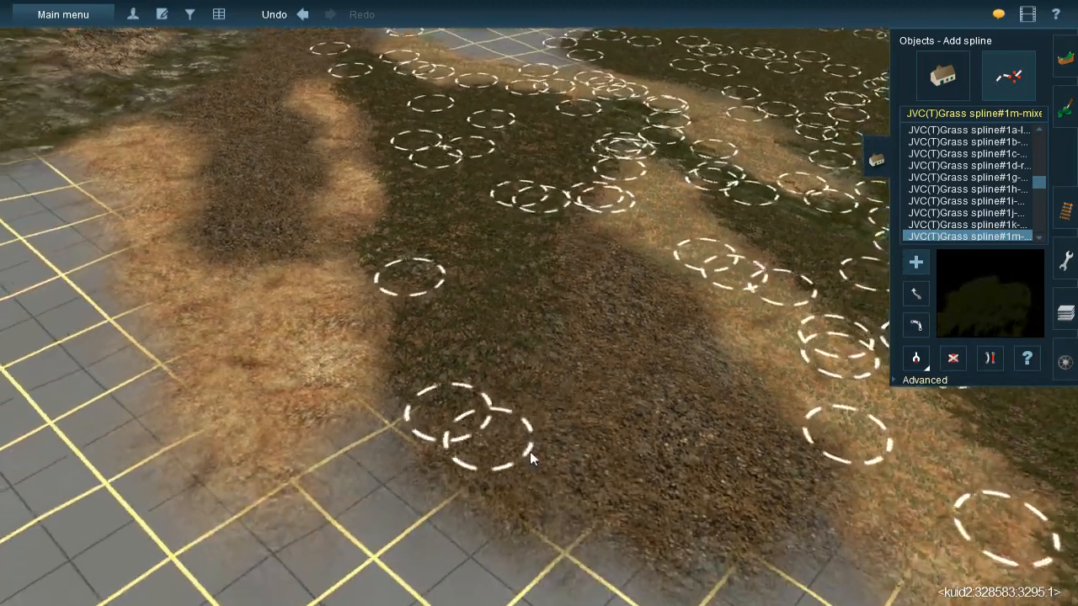
left_click(522, 462)
left_click(539, 183)
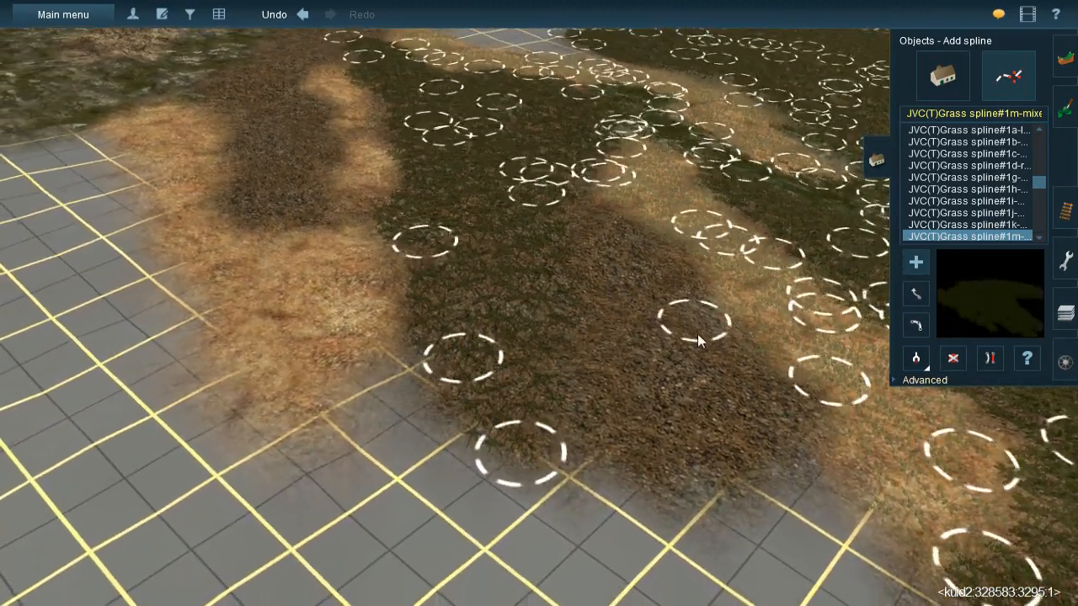
left_click(805, 482)
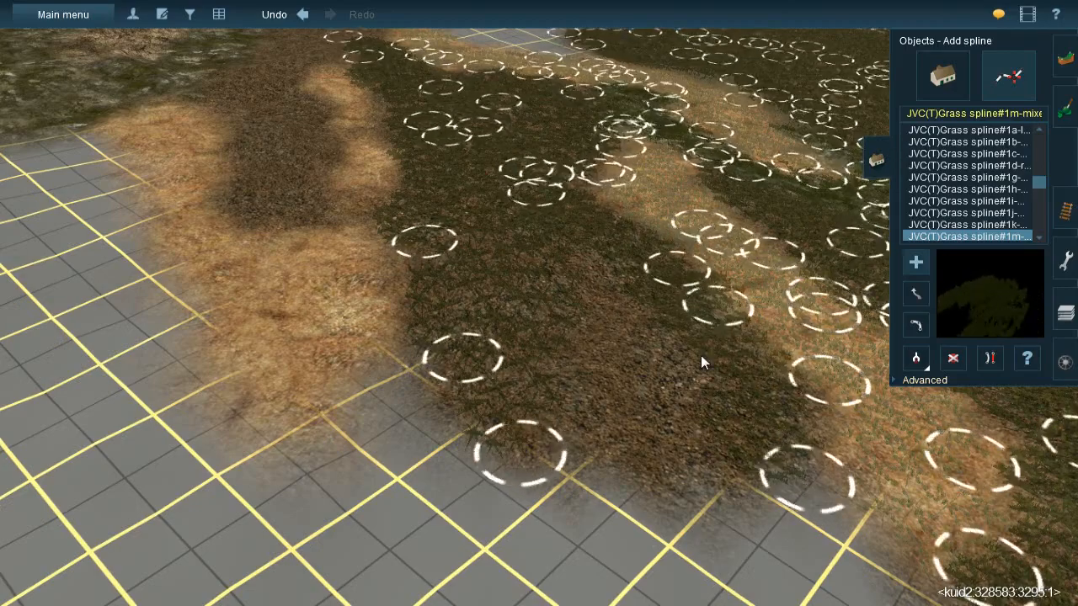
left_click(574, 215)
left_click(689, 496)
- Place mixed grass splines along the narrow dark litter beside the rocky bank at the far grid edge
right_click_drag(463, 269, 534, 174)
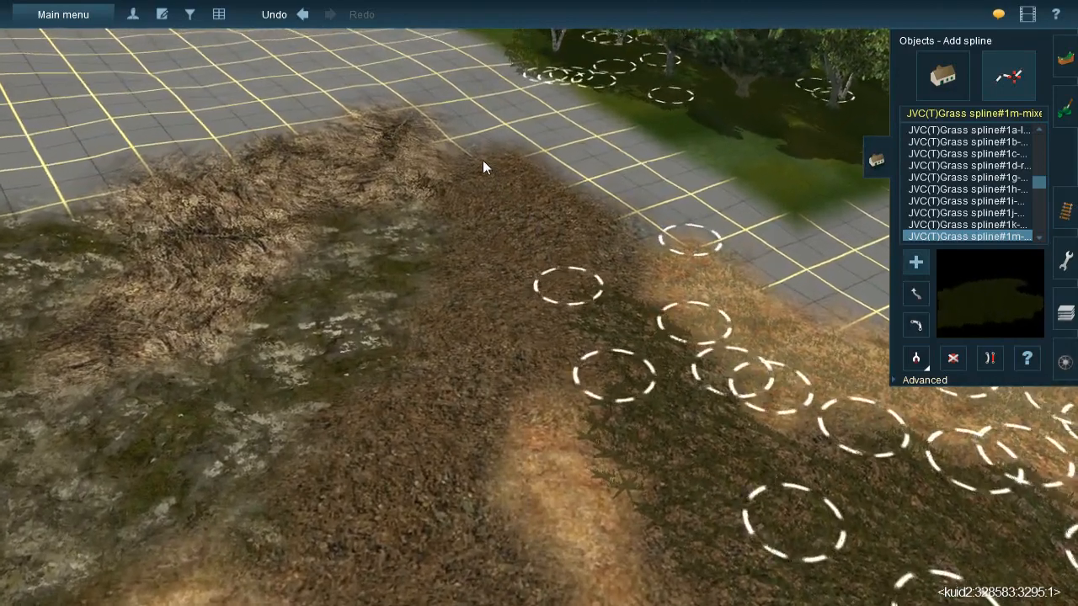
left_click(482, 160)
left_click(646, 296)
left_click(474, 178)
left_click(590, 411)
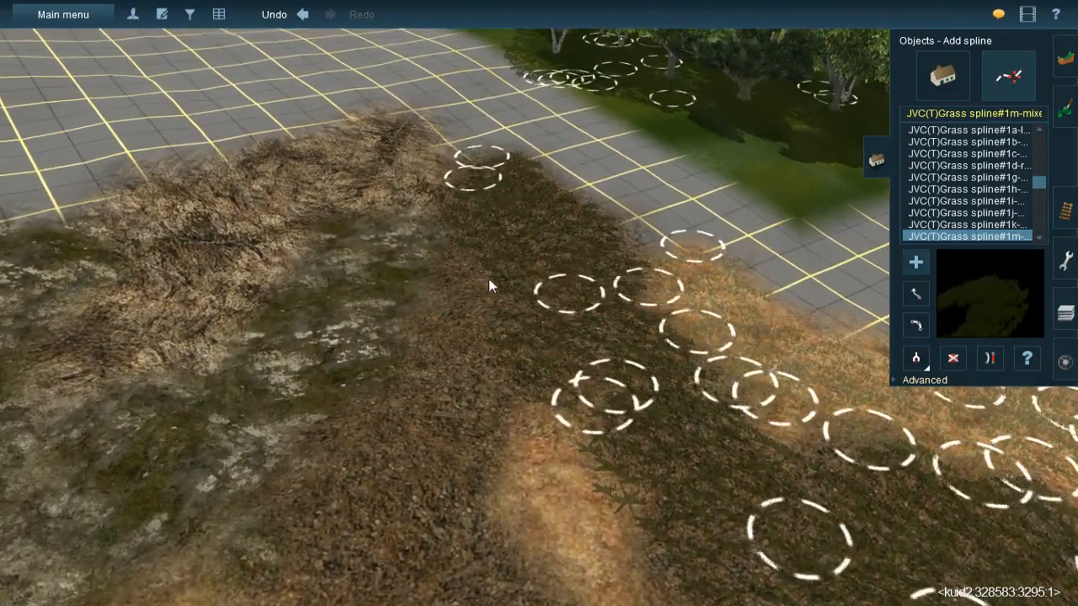
left_click(477, 246)
left_click(415, 432)
right_click_drag(507, 364, 517, 346)
left_click(482, 409)
left_click(506, 224)
- Fill the dark litter between the two orange strips with JVC(T)Grass spline#1m mixed grass splines
left_click(385, 280)
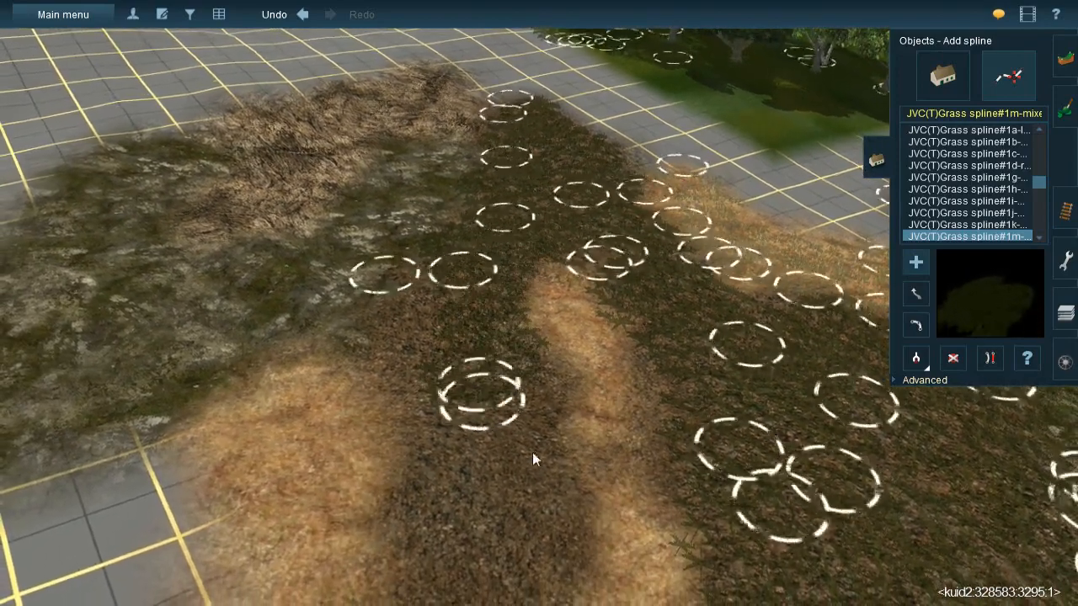
left_click(580, 445)
right_click(535, 398)
left_click(431, 194)
left_click(512, 316)
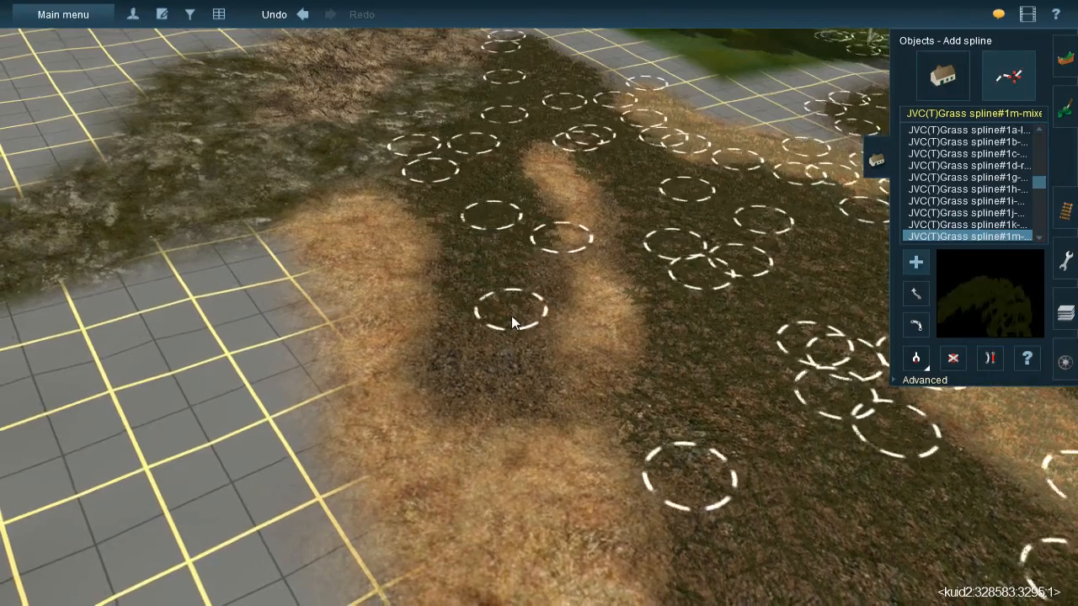
left_click(530, 245)
left_click(523, 438)
left_click(462, 416)
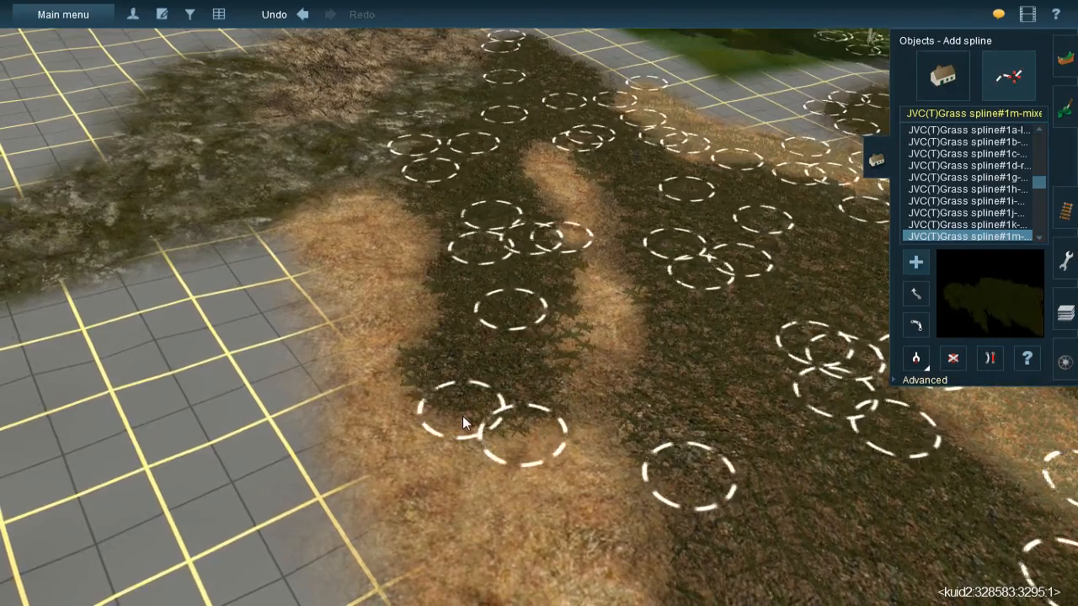
- Sample the JVC(TBL)Grass spline#1g-m spline from the orange earth band and lay it along the short orange strip
right_click(592, 360)
key("Right")
key("Down")
left_click(918, 363)
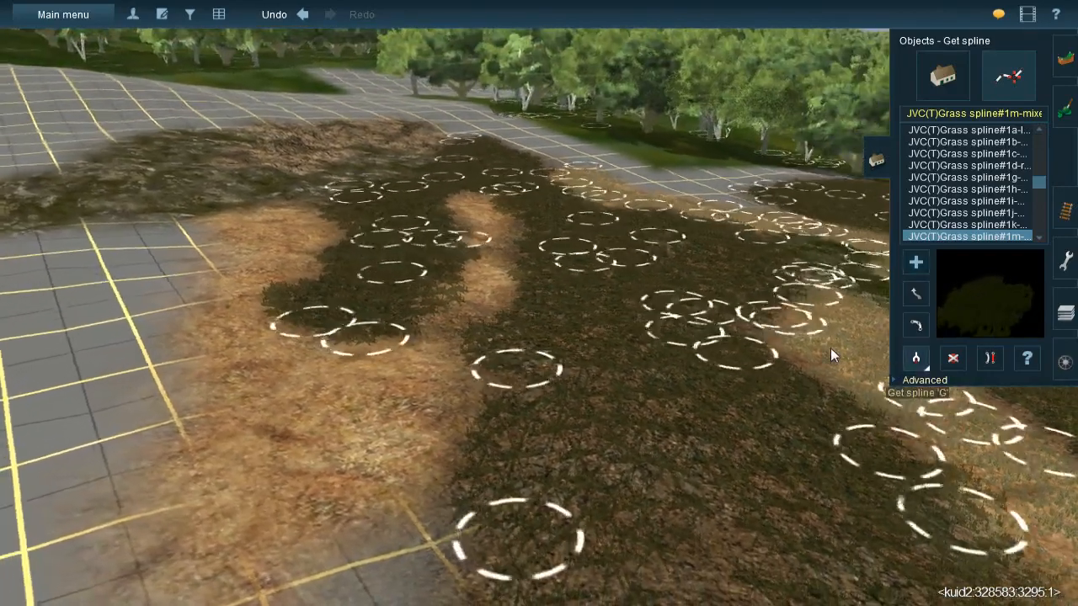
left_click(477, 282)
key("Up")
right_click(478, 282)
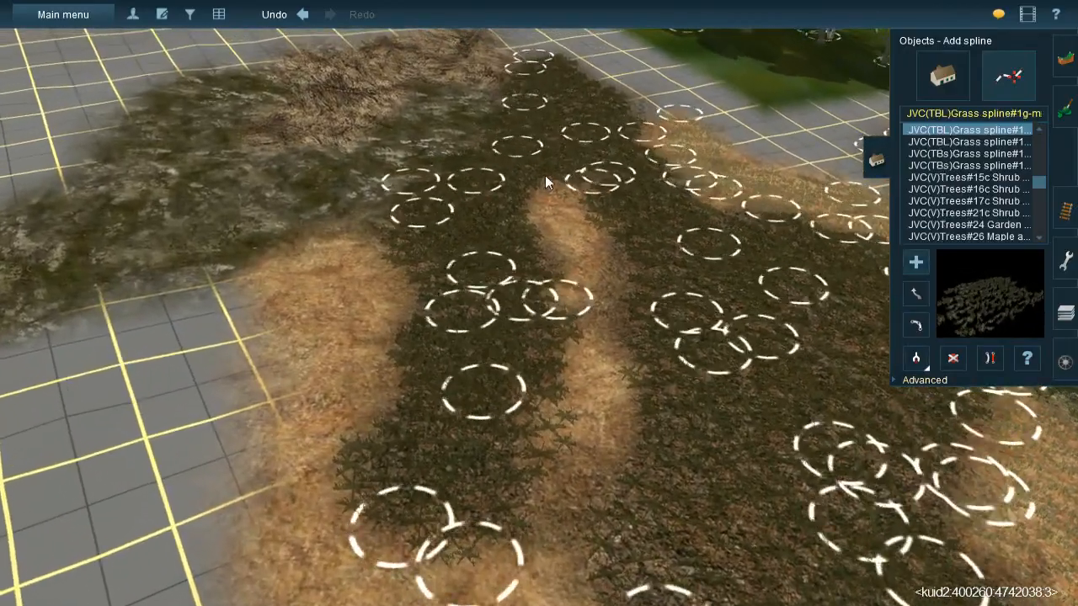
left_click(546, 177)
left_click(633, 358)
left_click(598, 293)
left_click(571, 539)
right_click(571, 539)
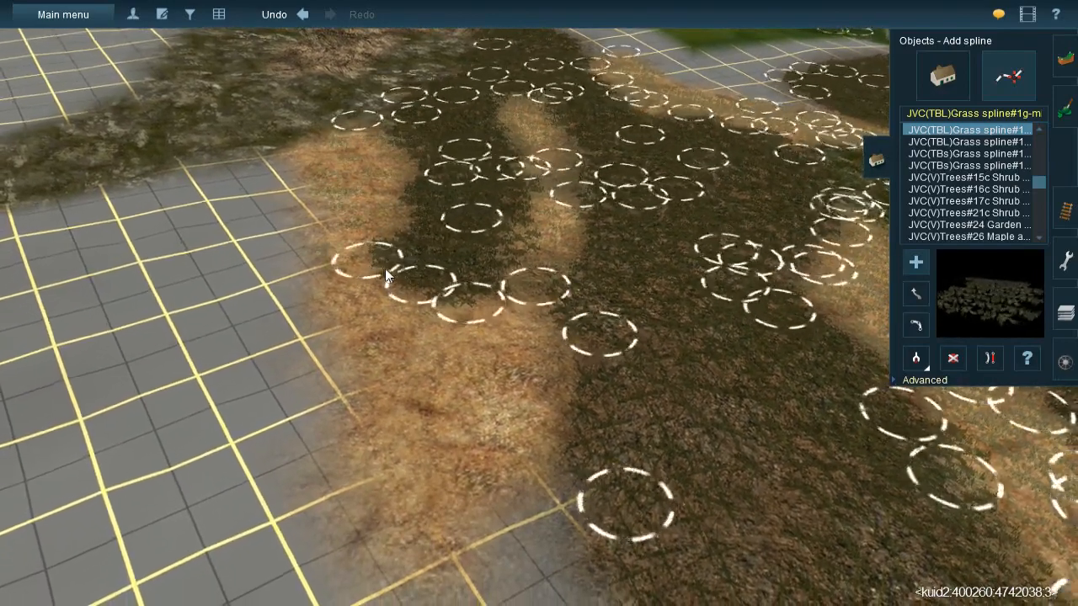
- Lay JVC(TBL)Grass spline#1g-m splines along the outer orange strip beside the bare grid
left_click(348, 233)
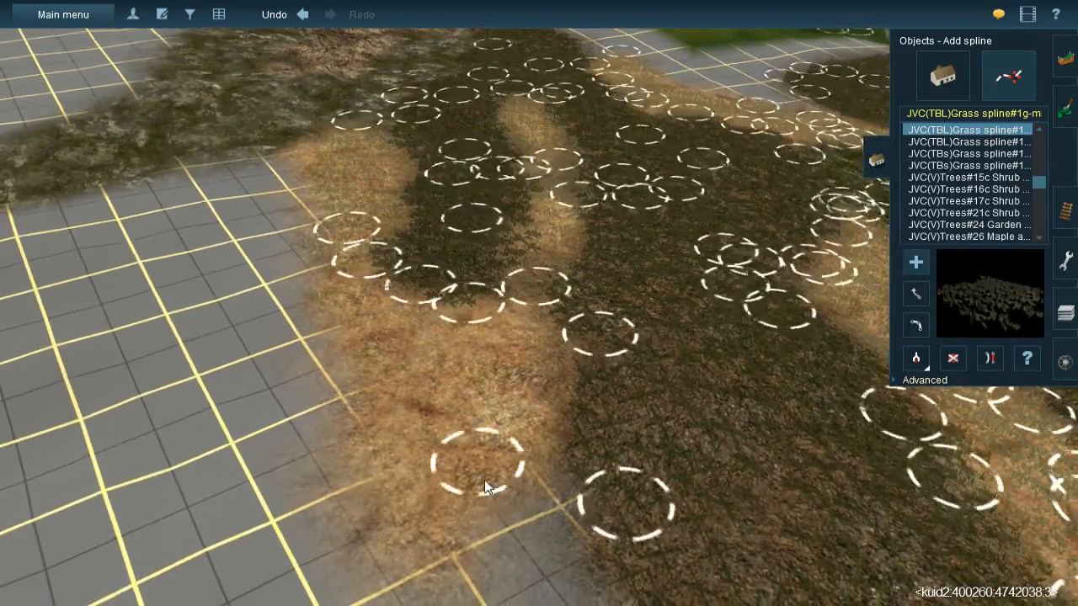
left_click(487, 487)
left_click(532, 275)
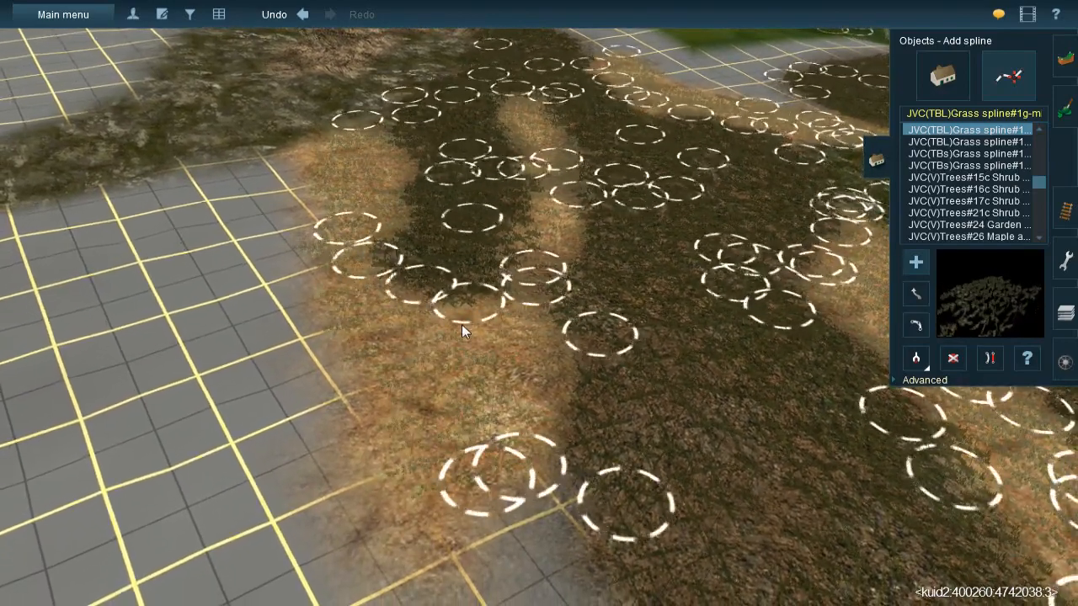
left_click(403, 551)
right_click(403, 552)
- Survey the textured hillside from above and examine the bare grid gap beside the forest
key("Down")
right_click_drag(577, 320, 564, 298)
key("Down")
key("Up")
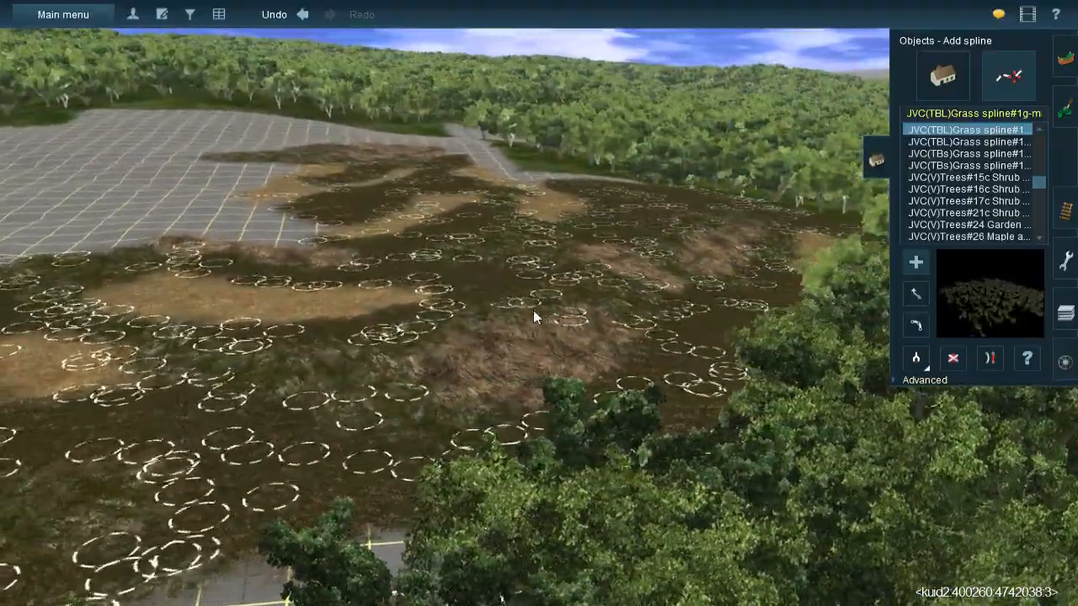
key("Left")
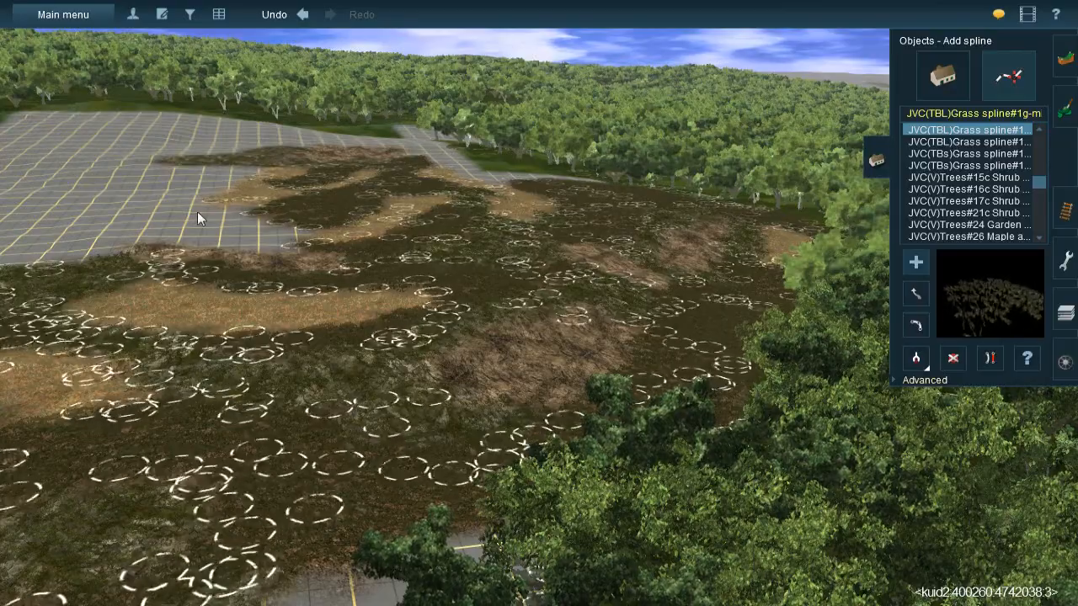
right_click(351, 325)
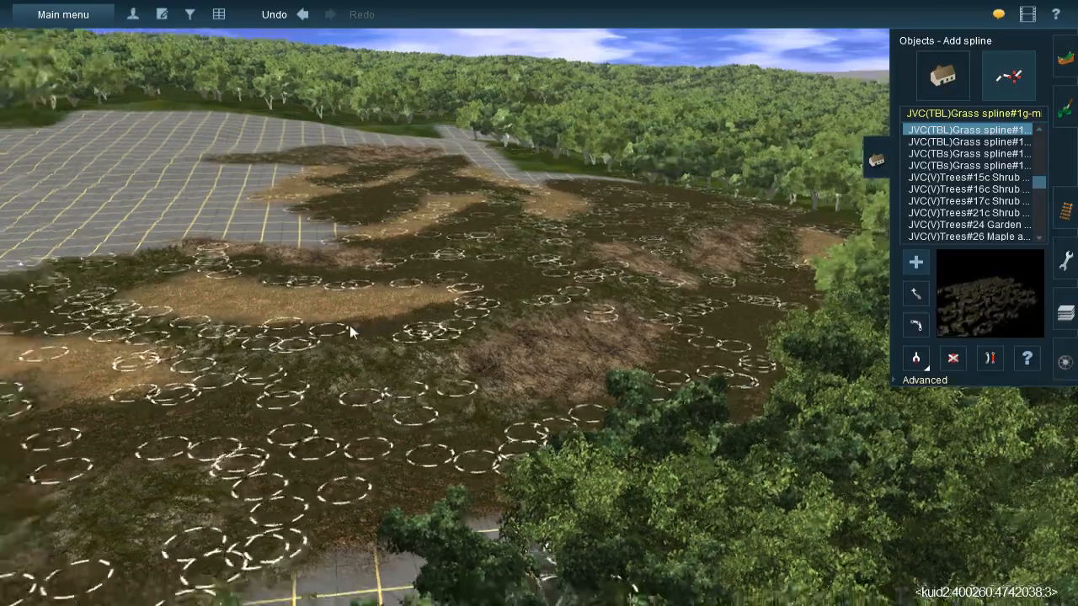
right_click(566, 257)
right_click_drag(582, 255, 522, 284)
scroll(522, 284, "up", 3)
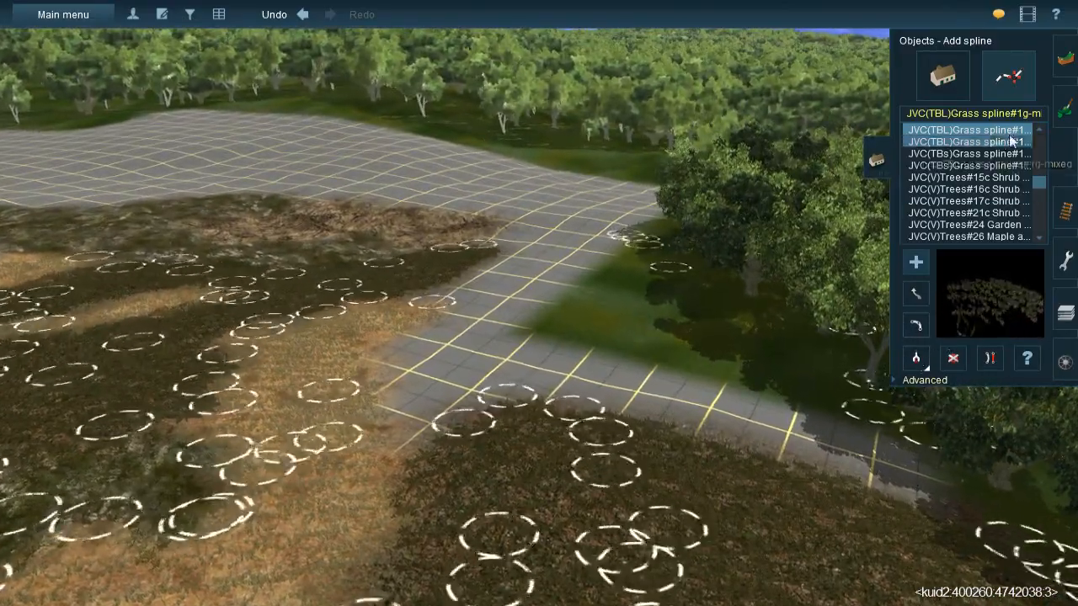
- Paint dark leaf litter over the bare grid gap between the grassed hillside and the forest edge
left_click(1065, 110)
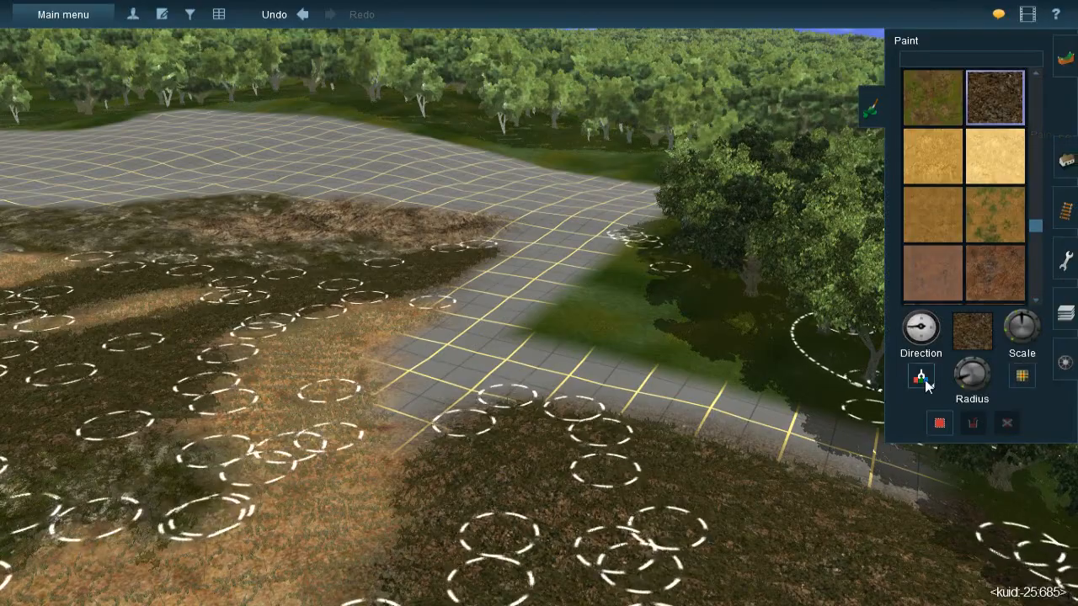
right_click(674, 368)
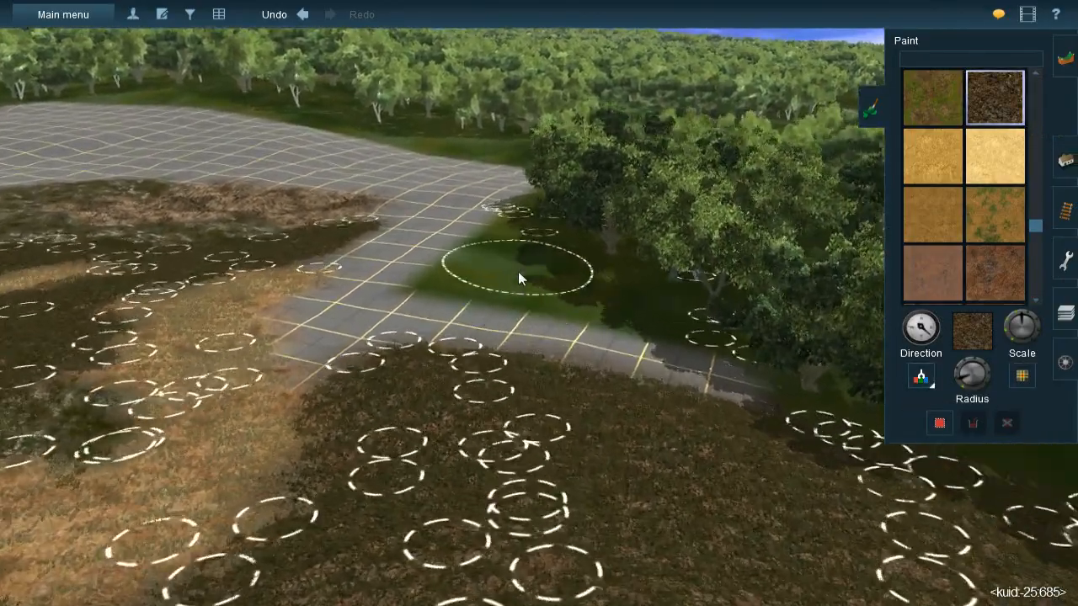
right_click(518, 275)
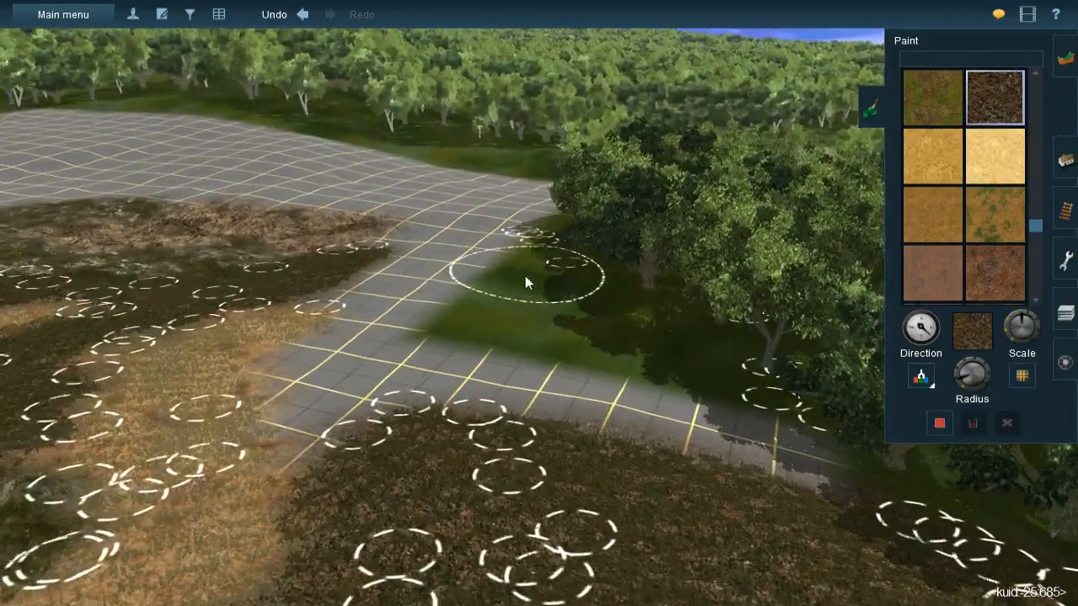
right_click(508, 335)
mouse_move(535, 310)
right_mouse_down()
mouse_move(552, 280)
mouse_move(536, 284)
mouse_move(534, 313)
right_mouse_up()
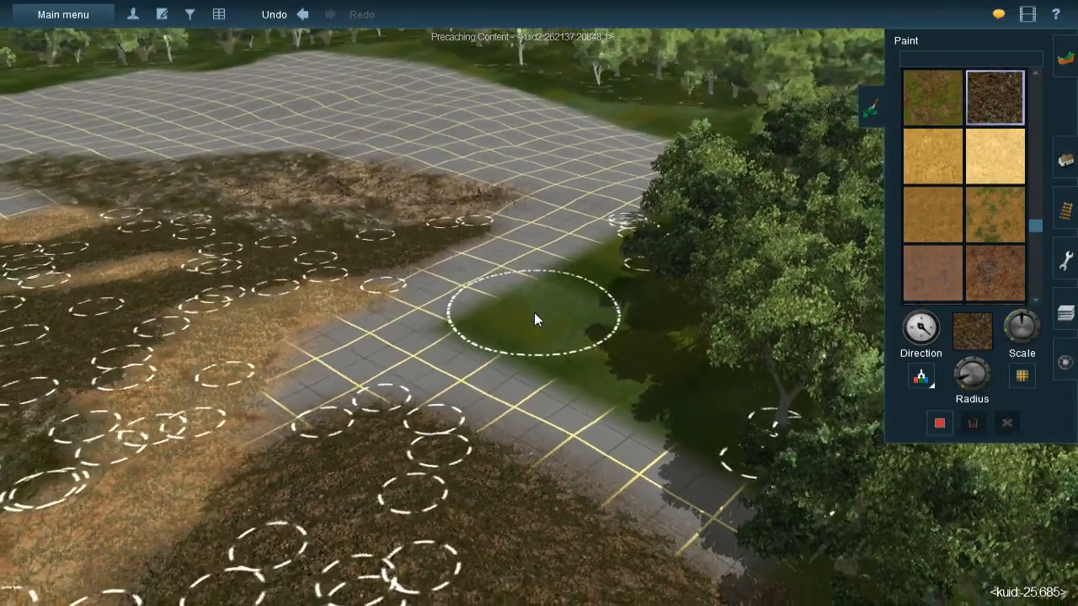
mouse_move(555, 275)
left_mouse_down()
mouse_move(555, 257)
mouse_move(520, 236)
mouse_move(555, 242)
mouse_move(593, 347)
mouse_move(593, 459)
mouse_move(646, 527)
mouse_move(654, 511)
mouse_move(669, 521)
left_mouse_up()
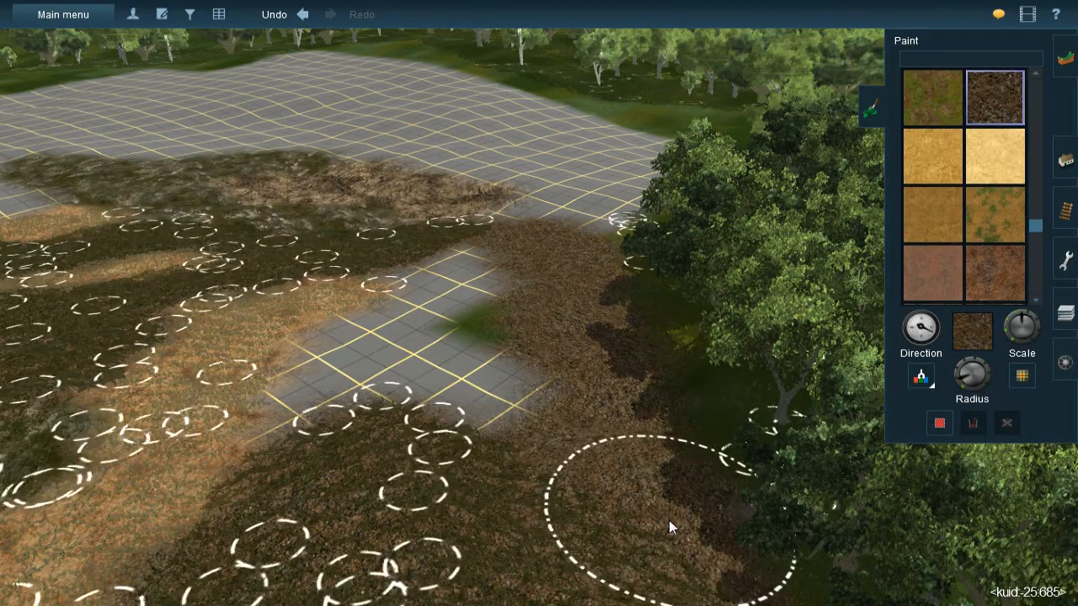
mouse_move(482, 341)
left_mouse_down()
mouse_move(473, 267)
mouse_move(439, 260)
mouse_move(463, 270)
mouse_move(475, 308)
mouse_move(440, 337)
mouse_move(429, 327)
mouse_move(407, 345)
mouse_move(430, 322)
mouse_move(361, 368)
mouse_move(379, 368)
mouse_move(350, 404)
mouse_move(351, 387)
mouse_move(360, 443)
left_mouse_up()
right_click(468, 402)
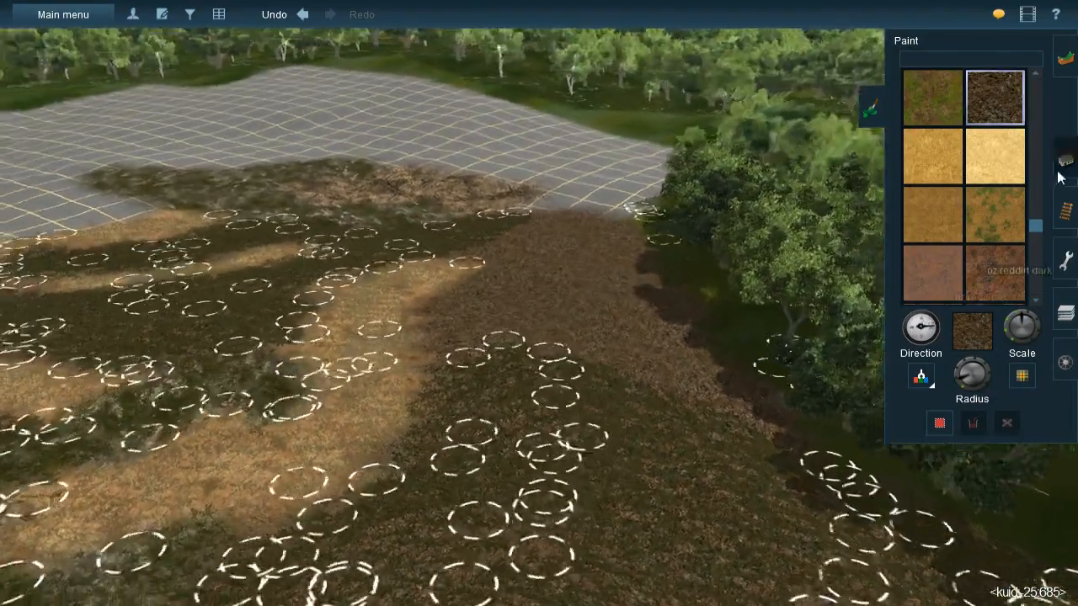
- Sample the JVC(T)Grass spline#1m mixed spline and place it down the middle of the newly painted leaf litter
left_click(1060, 171)
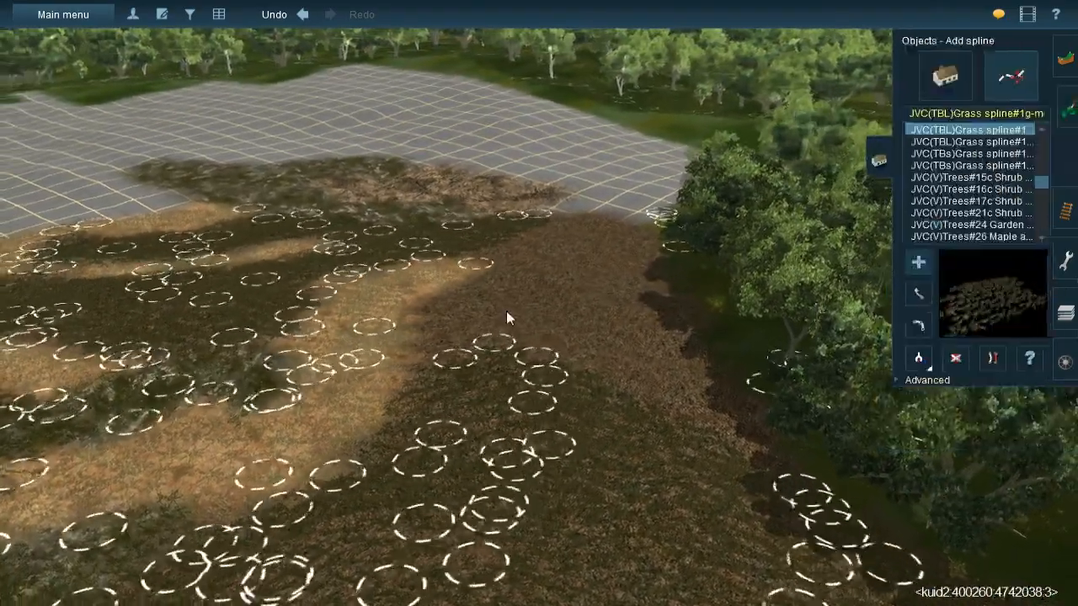
right_click(506, 312)
left_click(919, 354)
left_click(510, 215)
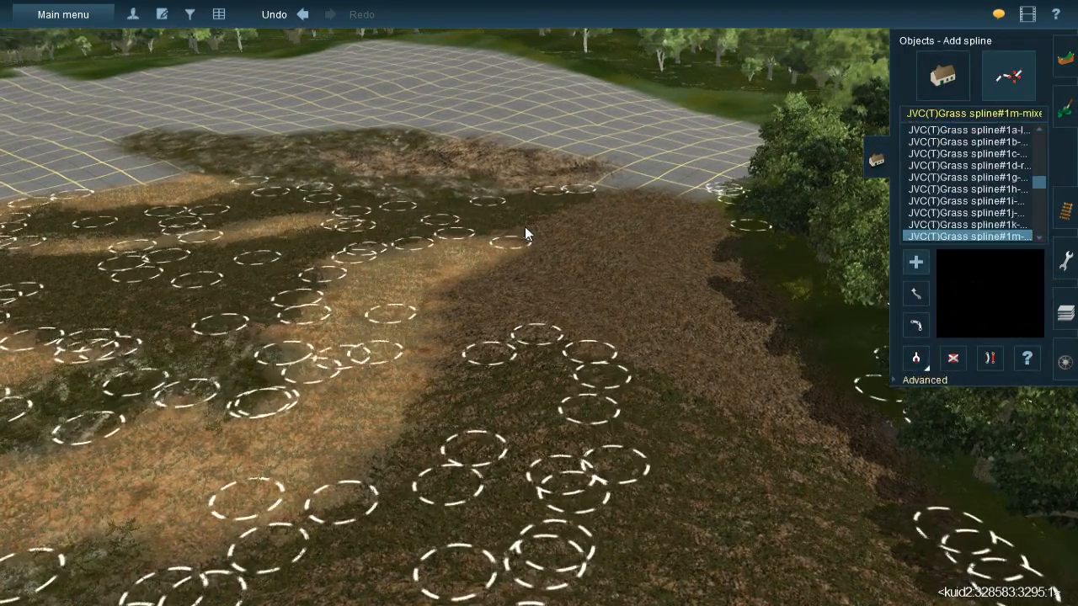
left_click(584, 298)
left_click(554, 198)
left_click(624, 312)
left_click(604, 283)
left_click(592, 370)
left_click(540, 250)
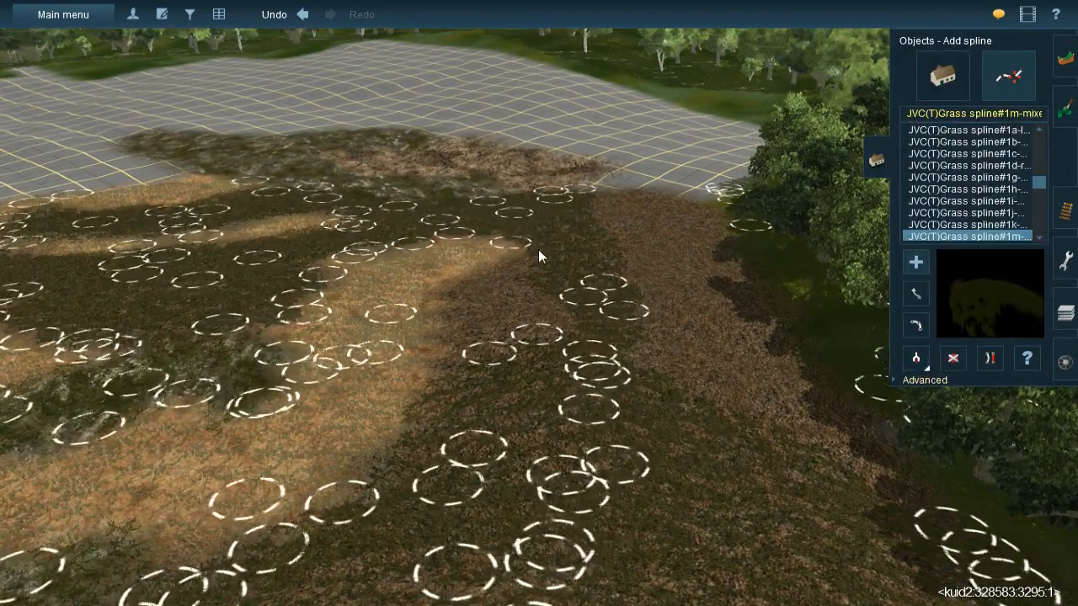
- Fill the new litter beside the tip of the orange earth band with mixed grass splines
left_click(438, 290)
left_click(452, 382)
left_click(450, 278)
left_click(493, 257)
left_click(517, 381)
left_click(527, 272)
left_click(577, 370)
- Lay mixed grass splines through the new litter from the far grid edge towards the forest side
left_click(593, 187)
left_click(645, 249)
left_click(656, 275)
left_click(689, 410)
left_click(638, 185)
left_click(729, 293)
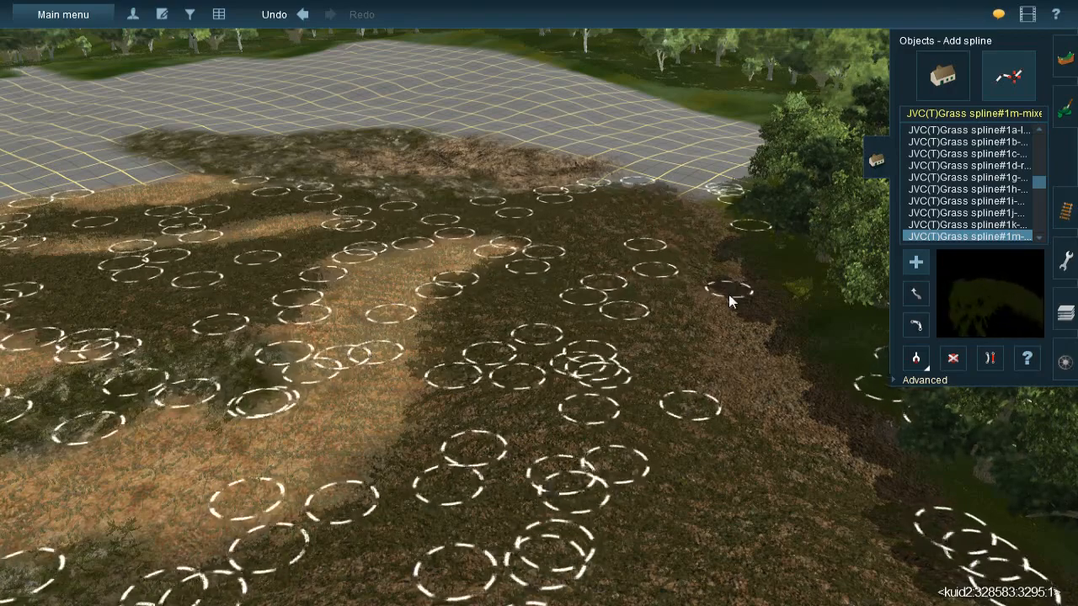
- Place mixed grass splines along the forest edge of the new litter and in its remaining bare patches
left_click(707, 205)
left_click(754, 297)
left_click(741, 264)
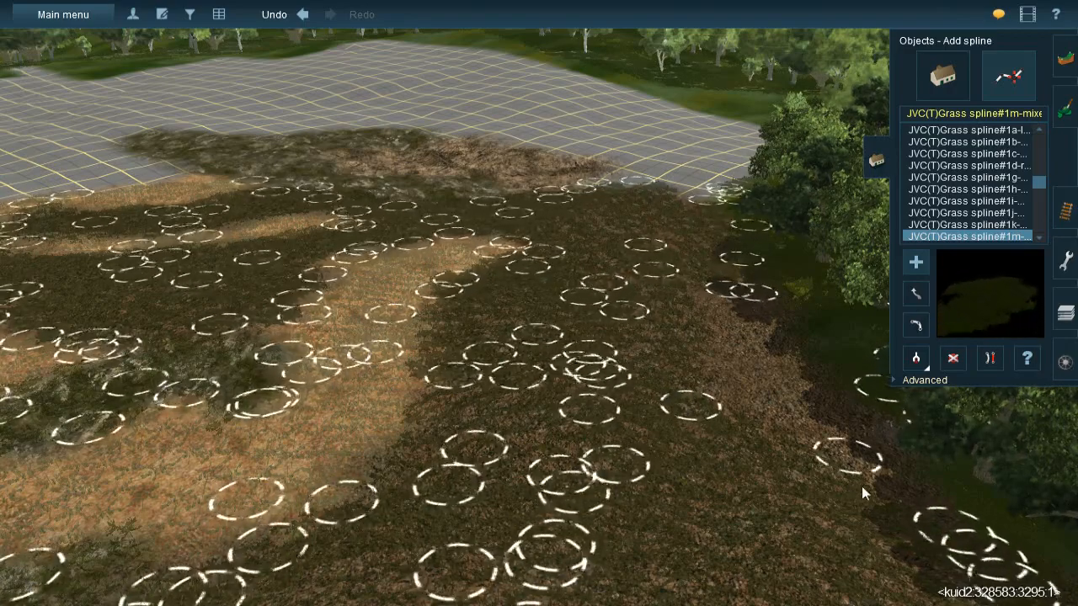
left_click(886, 509)
left_click(709, 275)
left_click(762, 437)
left_click(749, 358)
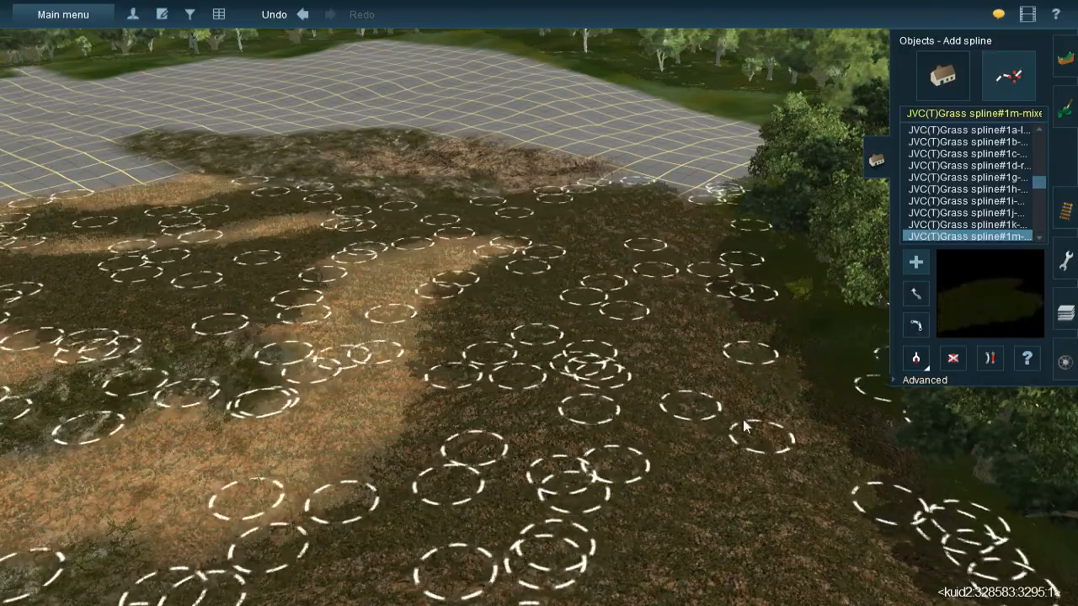
key("Down")
key("Left")
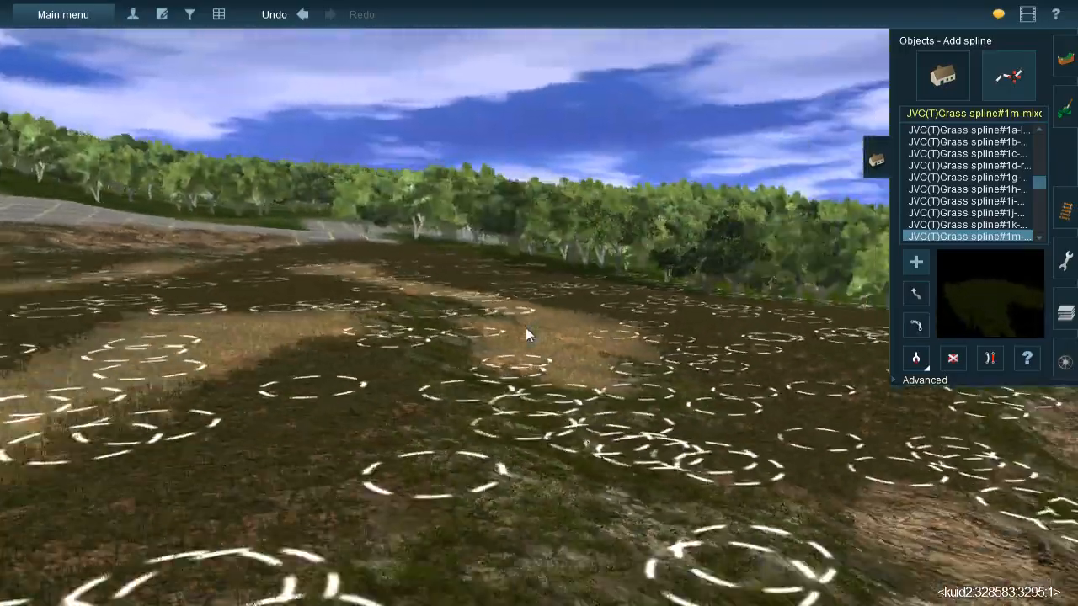
right_click_drag(526, 328, 525, 286)
scroll(543, 325, "down", 5)
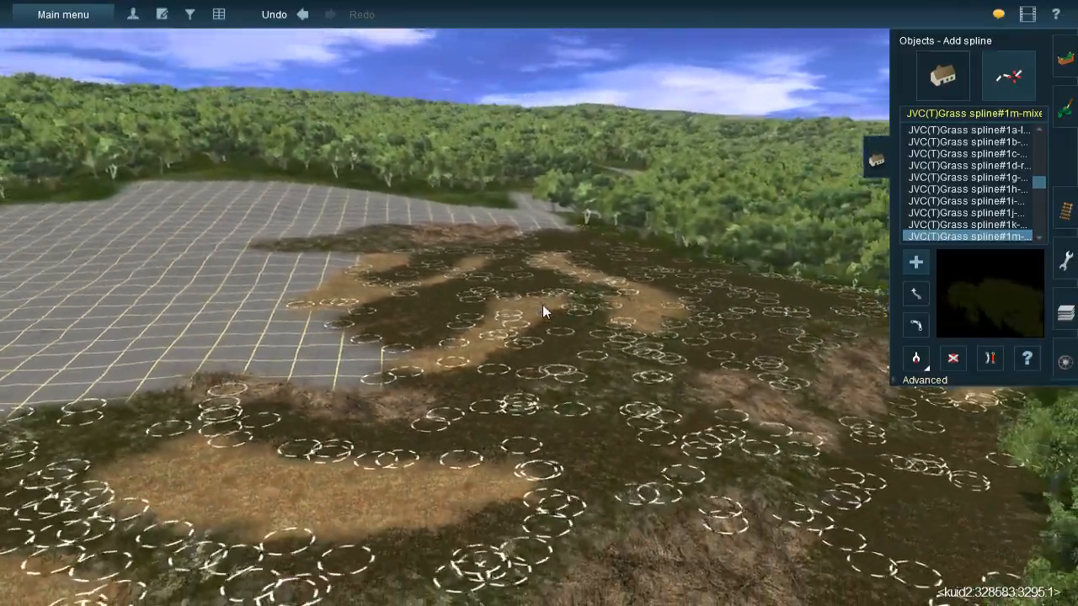
- Survey the textured clearing from above and check the route map along the coast for terrain that still has bare grid
mouse_move(543, 305)
right_mouse_down()
mouse_move(540, 322)
mouse_move(529, 303)
mouse_move(539, 239)
mouse_move(550, 250)
mouse_move(521, 279)
mouse_move(484, 286)
mouse_move(628, 332)
mouse_move(633, 272)
mouse_move(514, 312)
mouse_move(512, 336)
mouse_move(518, 327)
mouse_move(546, 350)
mouse_move(519, 243)
mouse_move(524, 296)
right_mouse_up()
key("Up")
key("Left")
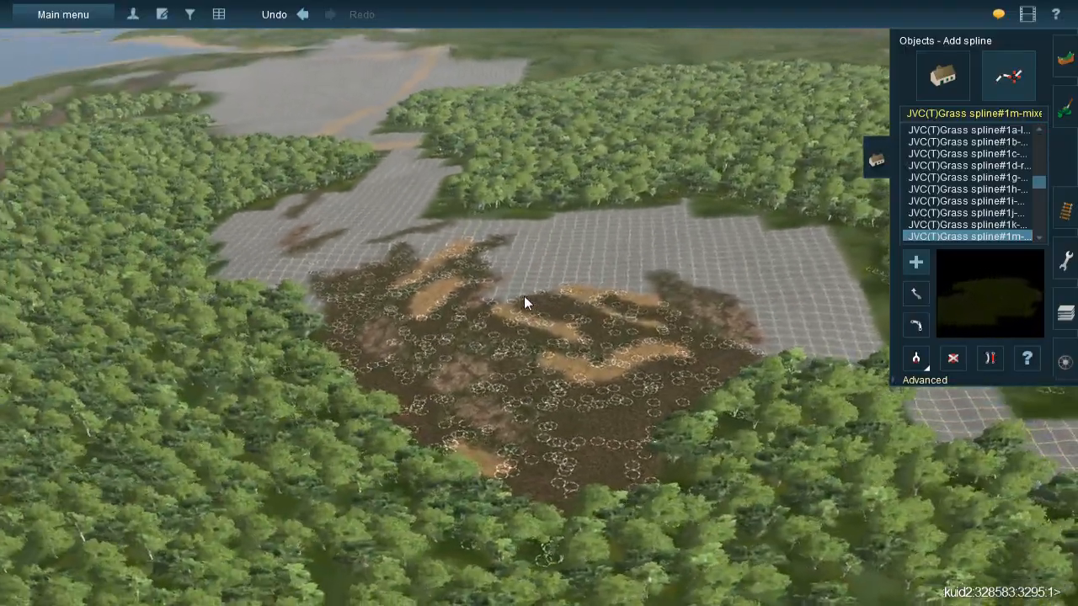
scroll(512, 262, "down", 10)
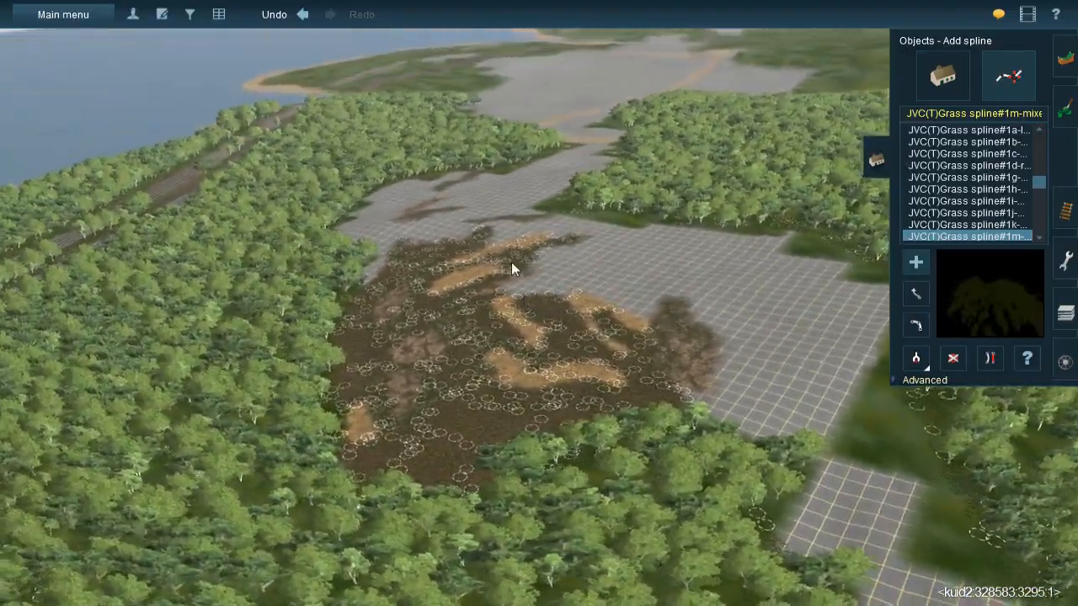
scroll(515, 281, "down", 4)
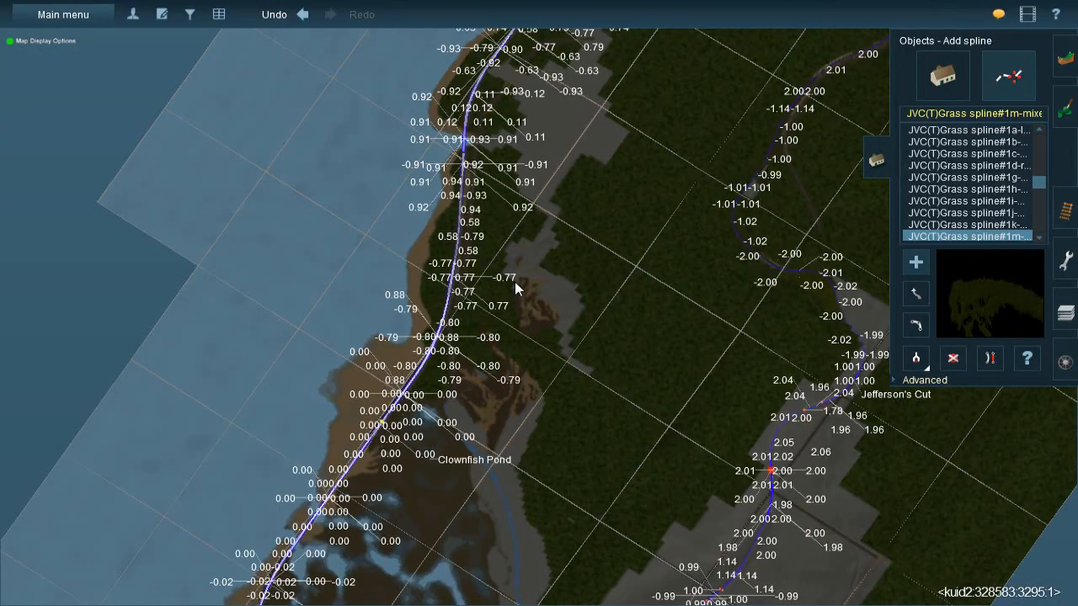
scroll(515, 281, "down", 2)
scroll(515, 281, "up", 2)
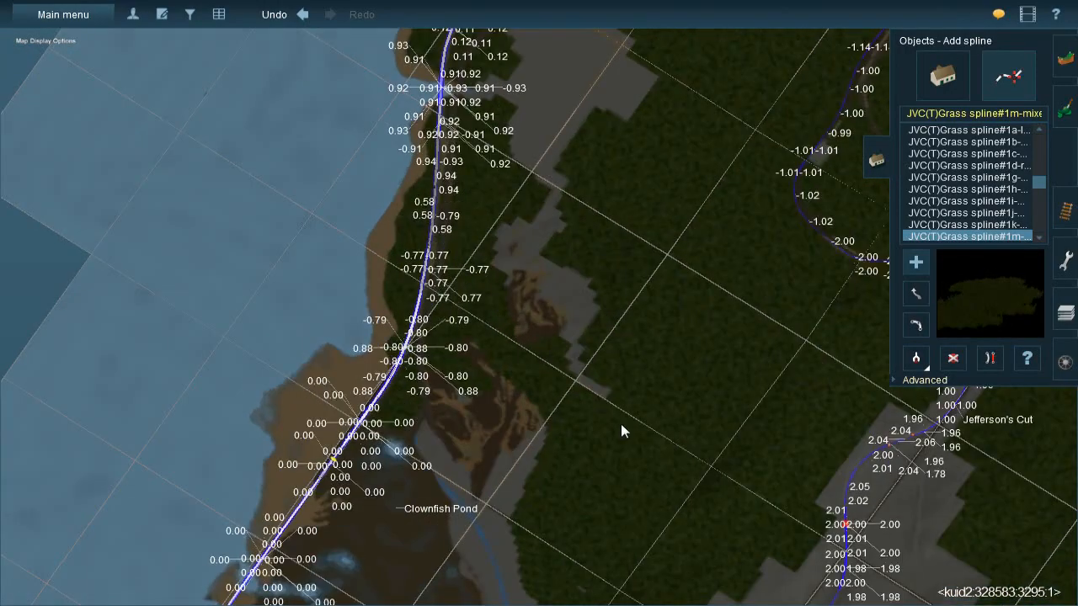
right_click(546, 83)
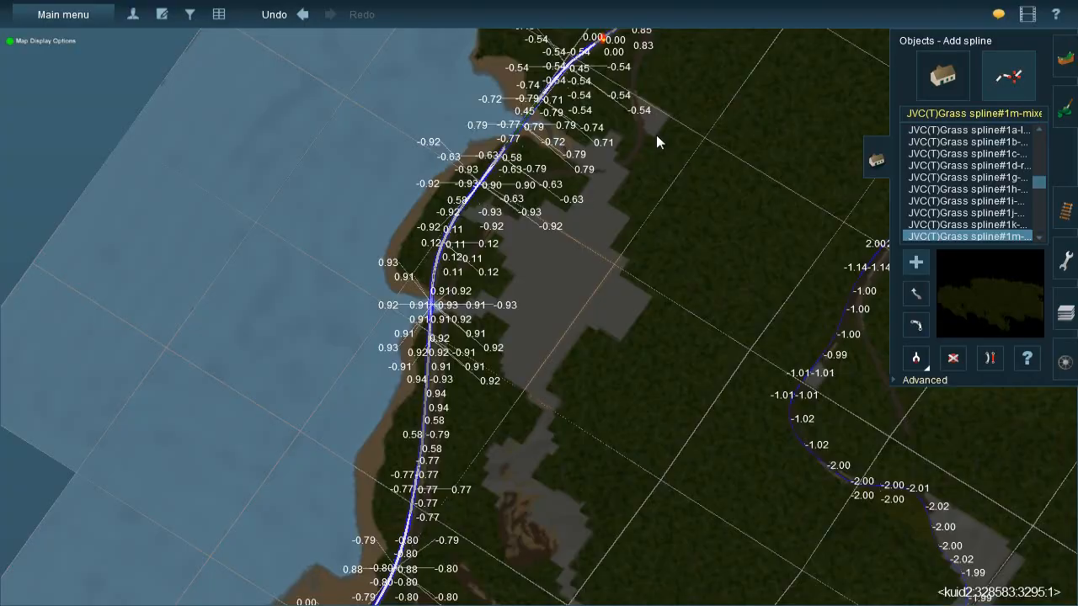
right_click(544, 554)
scroll(553, 280, "up", 4)
key("ctrl+m")
scroll(550, 267, "up", 3)
mouse_move(542, 306)
right_mouse_down()
mouse_move(599, 313)
mouse_move(548, 266)
mouse_move(522, 306)
mouse_move(539, 297)
right_mouse_up()
scroll(521, 303, "up", 2)
key("Left")
key("Up")
key("Right")
- Sample the mossy CUK-Rock-Cover-3 ground texture and paint patches of it across the bare grid towards the forest
left_click(1058, 123)
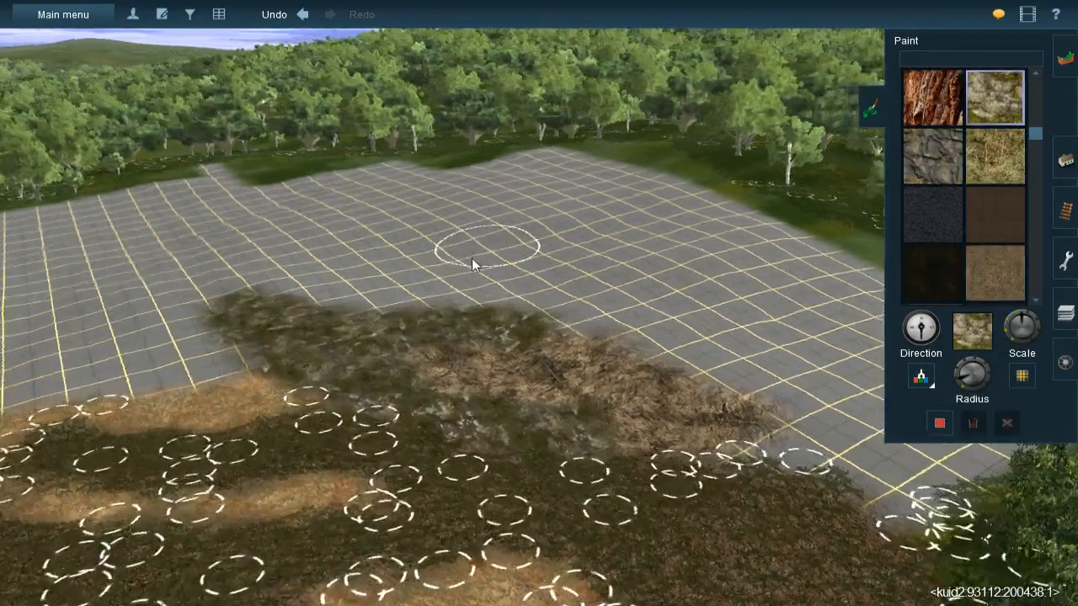
right_click(471, 261)
key("Left")
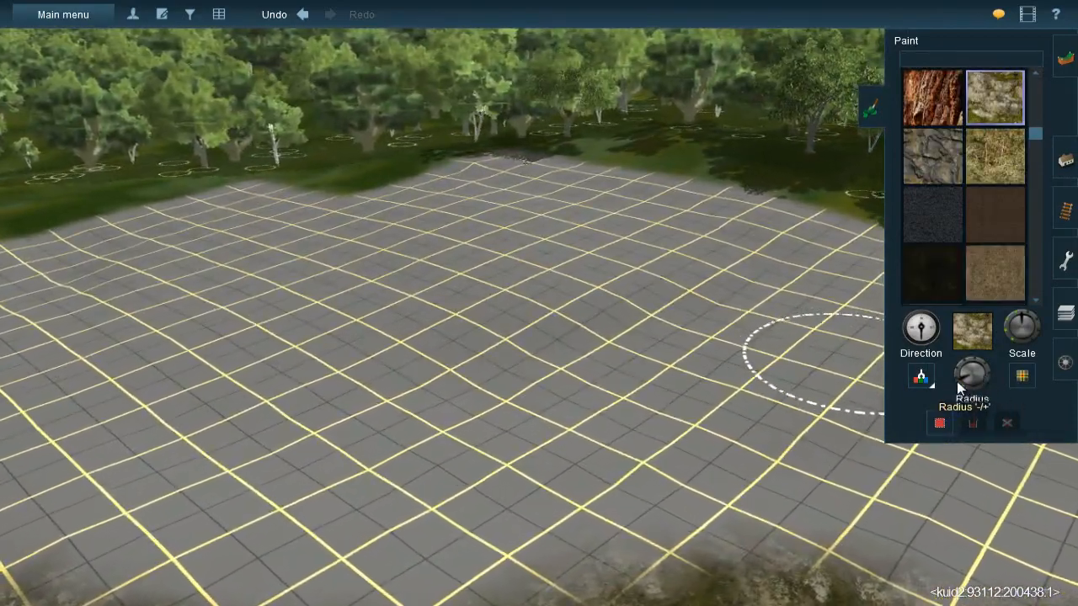
mouse_move(746, 248)
left_mouse_down()
mouse_move(764, 244)
mouse_move(626, 306)
mouse_move(683, 293)
mouse_move(547, 326)
mouse_move(586, 352)
mouse_move(529, 352)
mouse_move(580, 330)
mouse_move(377, 352)
mouse_move(509, 359)
mouse_move(451, 358)
mouse_move(472, 344)
mouse_move(379, 355)
left_mouse_up()
key("Left")
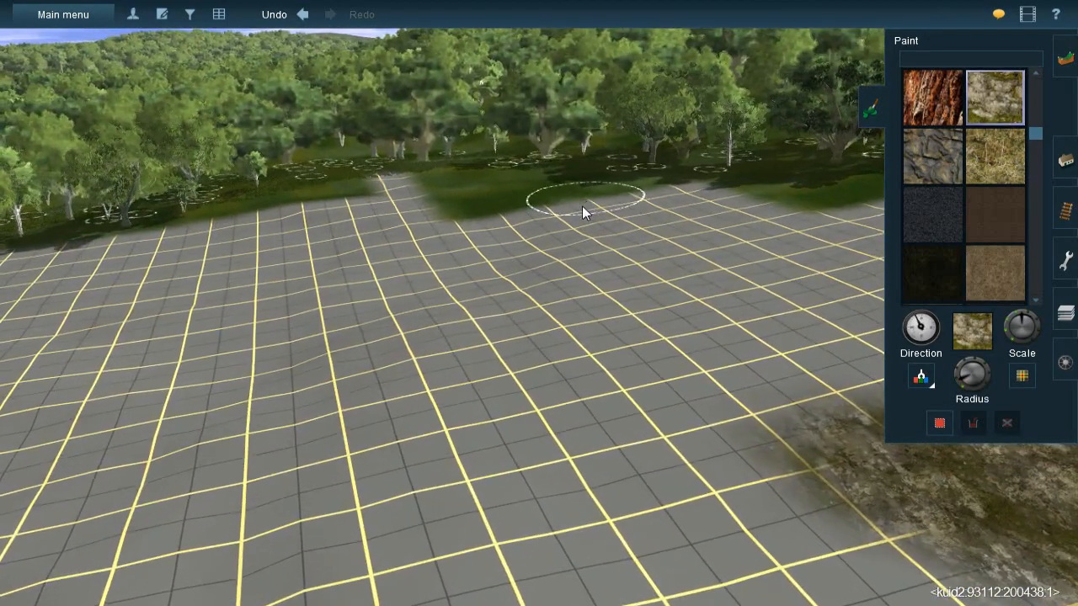
mouse_move(581, 205)
left_mouse_down()
mouse_move(572, 231)
mouse_move(596, 233)
mouse_move(507, 293)
mouse_move(525, 294)
mouse_move(541, 344)
mouse_move(594, 394)
left_mouse_up()
mouse_move(389, 191)
left_mouse_down()
mouse_move(286, 214)
mouse_move(324, 231)
mouse_move(373, 231)
mouse_move(374, 255)
mouse_move(293, 312)
mouse_move(279, 352)
mouse_move(312, 394)
mouse_move(312, 375)
mouse_move(376, 474)
mouse_move(312, 373)
mouse_move(392, 330)
left_mouse_up()
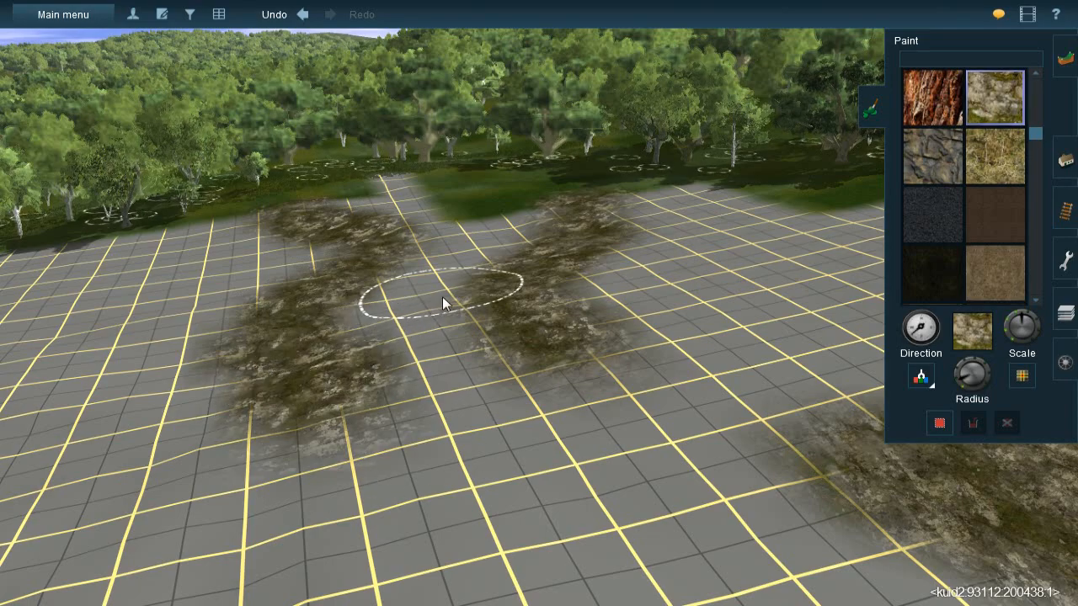
- Paint more mossy rock bands across the open grid between the forest-side patches and the orange earth
key("Right")
key("Right")
key("Up")
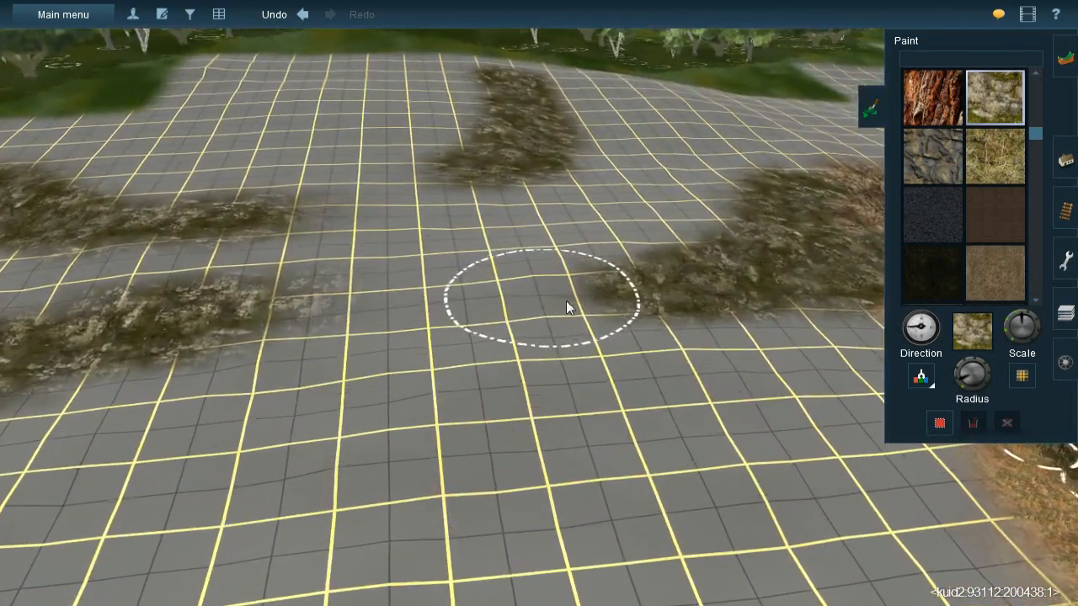
mouse_move(566, 301)
left_mouse_down()
mouse_move(537, 306)
mouse_move(580, 276)
mouse_move(411, 313)
mouse_move(244, 322)
mouse_move(342, 301)
mouse_move(243, 326)
mouse_move(418, 313)
left_mouse_up()
mouse_move(650, 263)
right_mouse_down()
mouse_move(585, 252)
mouse_move(552, 260)
mouse_move(562, 279)
right_mouse_up()
- Adjust the brush radius and paint a shorter mossy rock band between the long band and the brown rock mound
key("Down")
key("Left")
key("Left")
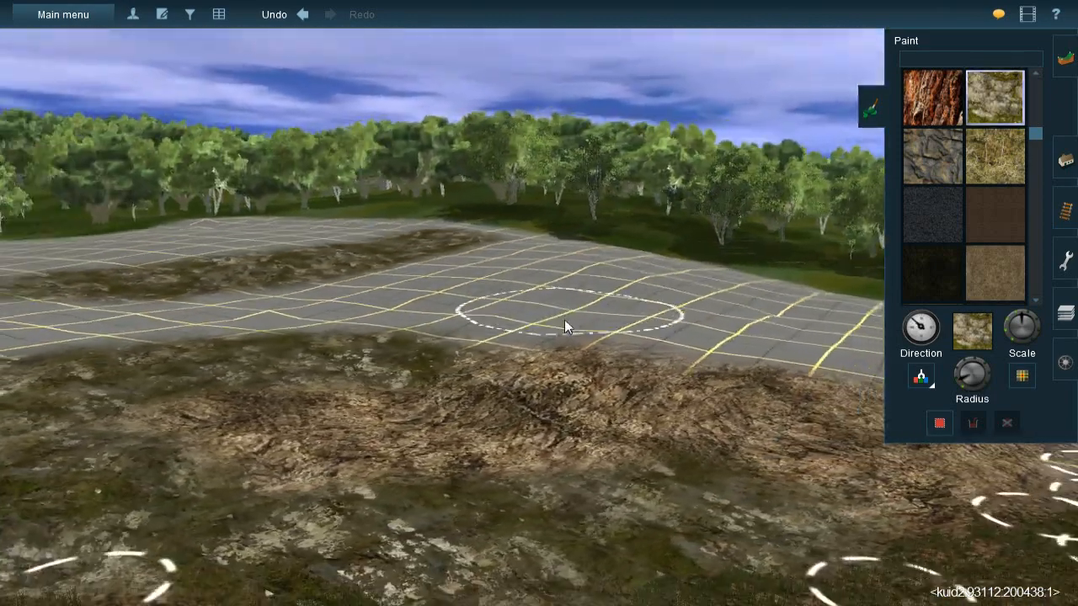
key("Up")
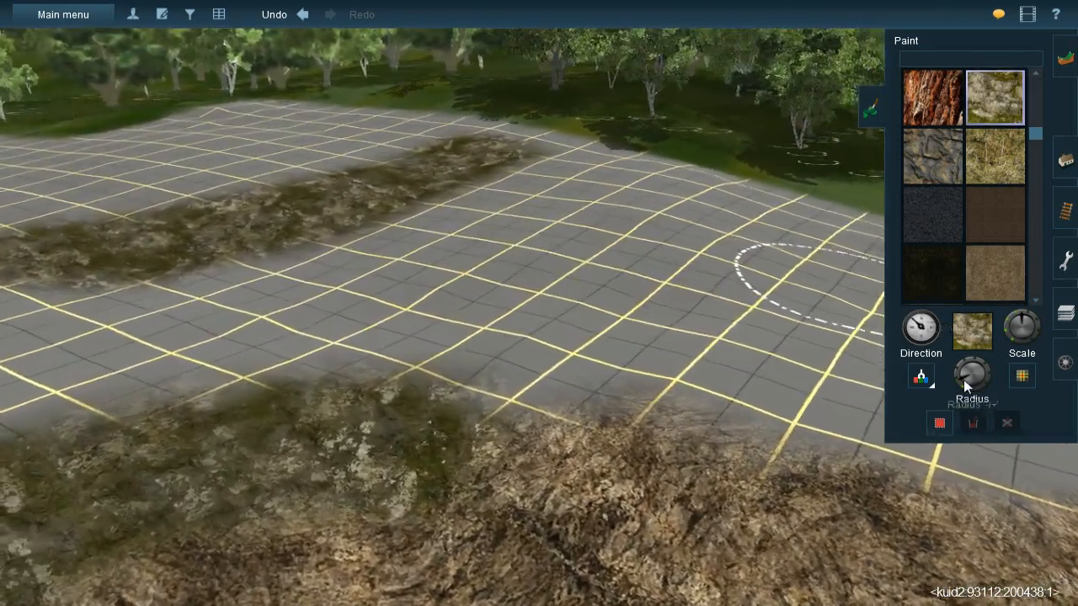
left_click_drag(962, 381, 962, 387)
mouse_move(341, 286)
left_mouse_down()
mouse_move(339, 303)
mouse_move(270, 332)
mouse_move(172, 334)
mouse_move(312, 313)
mouse_move(400, 274)
mouse_move(620, 248)
mouse_move(378, 292)
left_mouse_up()
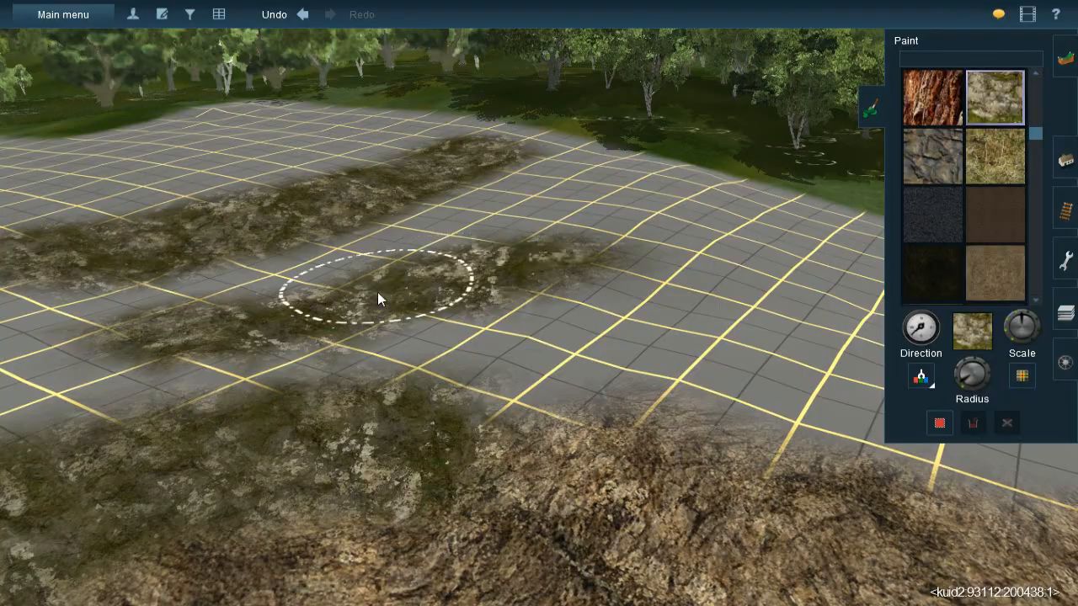
- Paint mossy rock onto the bare grid on the open side of the brown rock mound
right_click(654, 266)
key("Down")
key("Left")
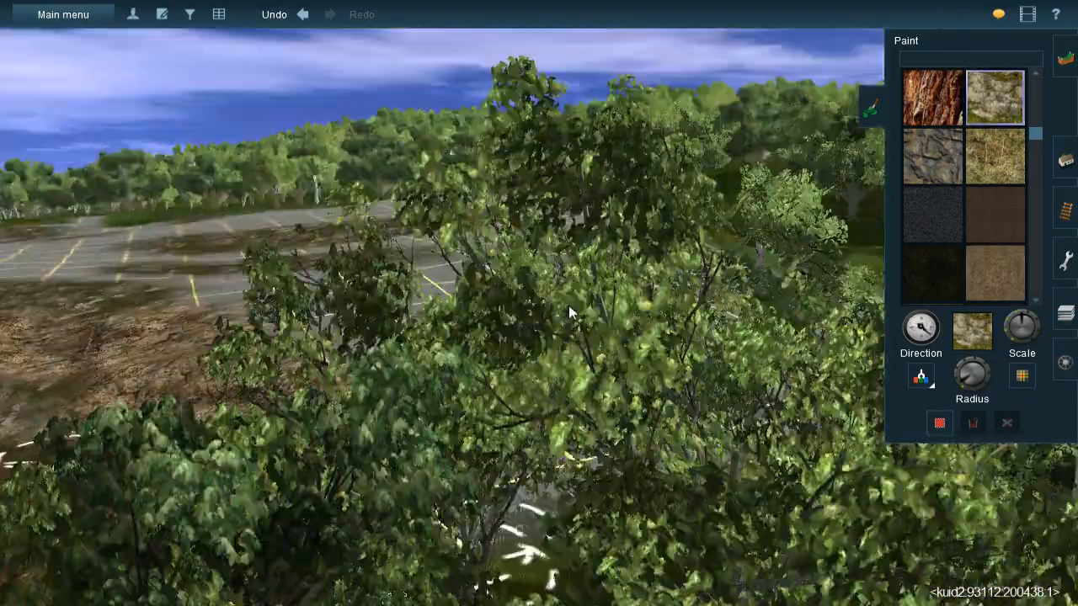
key("Up")
right_click(515, 291)
key("Up")
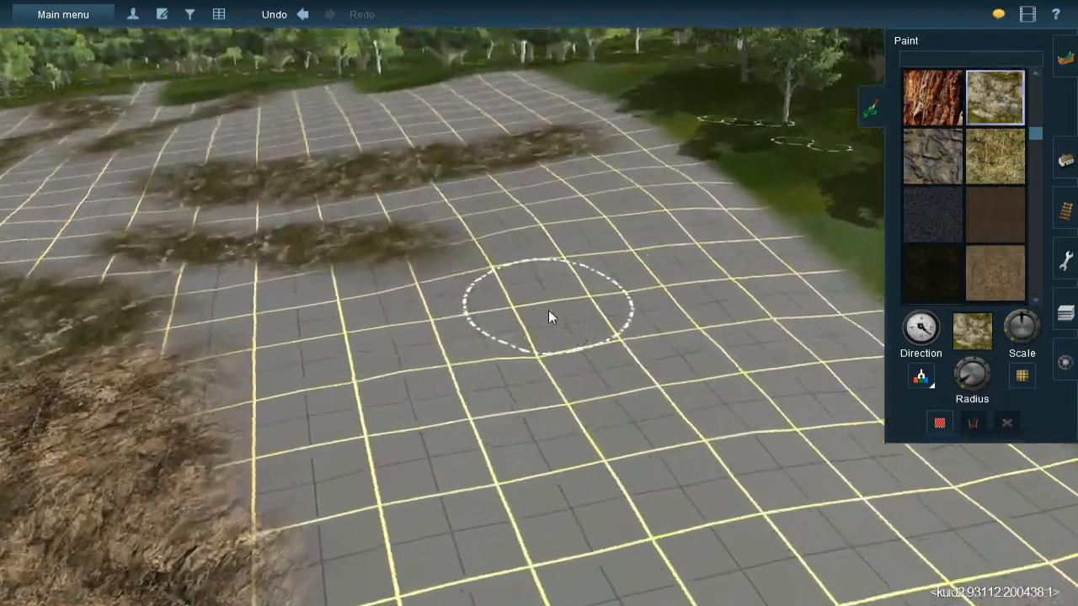
key("bracketleft")
mouse_move(529, 331)
left_mouse_down()
mouse_move(601, 288)
mouse_move(499, 329)
mouse_move(617, 279)
mouse_move(601, 281)
mouse_move(697, 202)
mouse_move(619, 253)
mouse_move(590, 232)
mouse_move(728, 197)
mouse_move(702, 190)
mouse_move(534, 275)
mouse_move(393, 320)
mouse_move(424, 319)
left_mouse_up()
- Join the mossy rock beside the brown mound to the patches reaching towards the far forest edge
key("Right")
key("Down")
key("Right")
key("Up")
left_click_drag(475, 253, 461, 228)
key("Right")
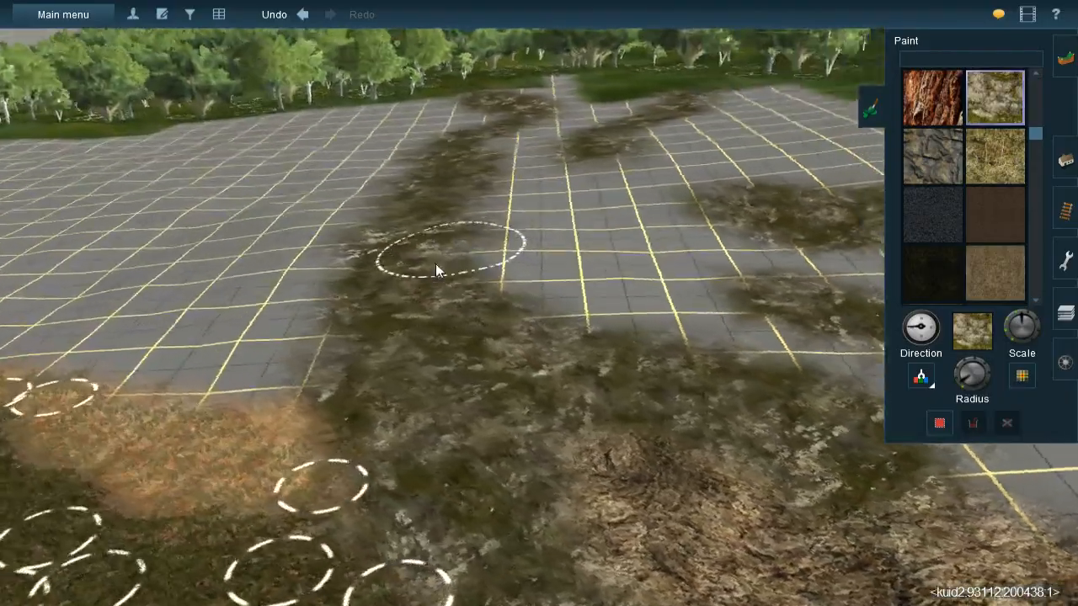
- Paint a mossy rock branch off the long band, curving towards the spline-dressed orange earth
key("Down")
key("Right")
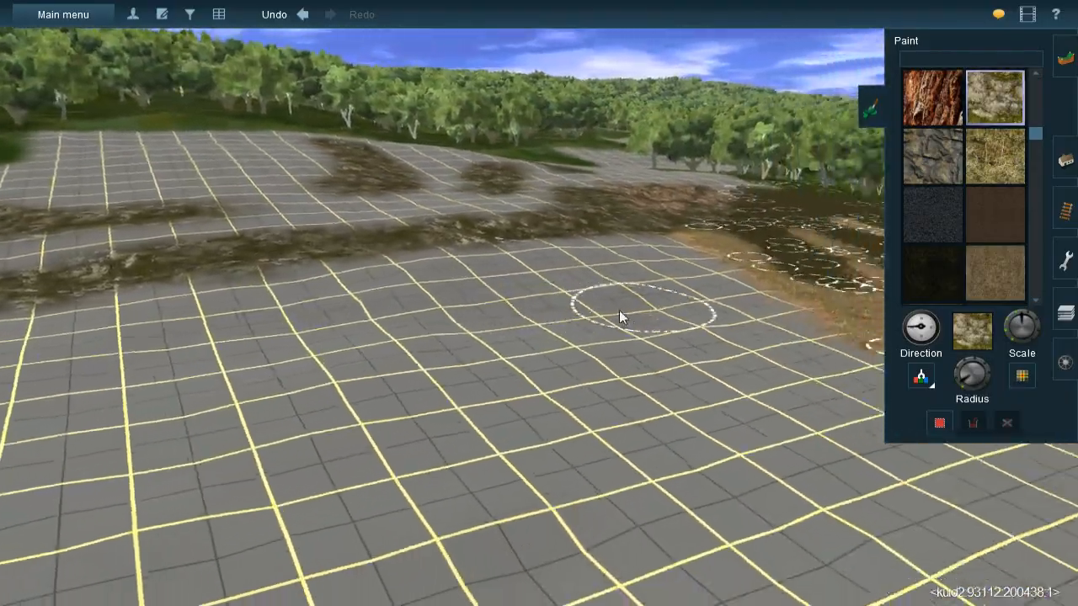
key("Up")
key("Left")
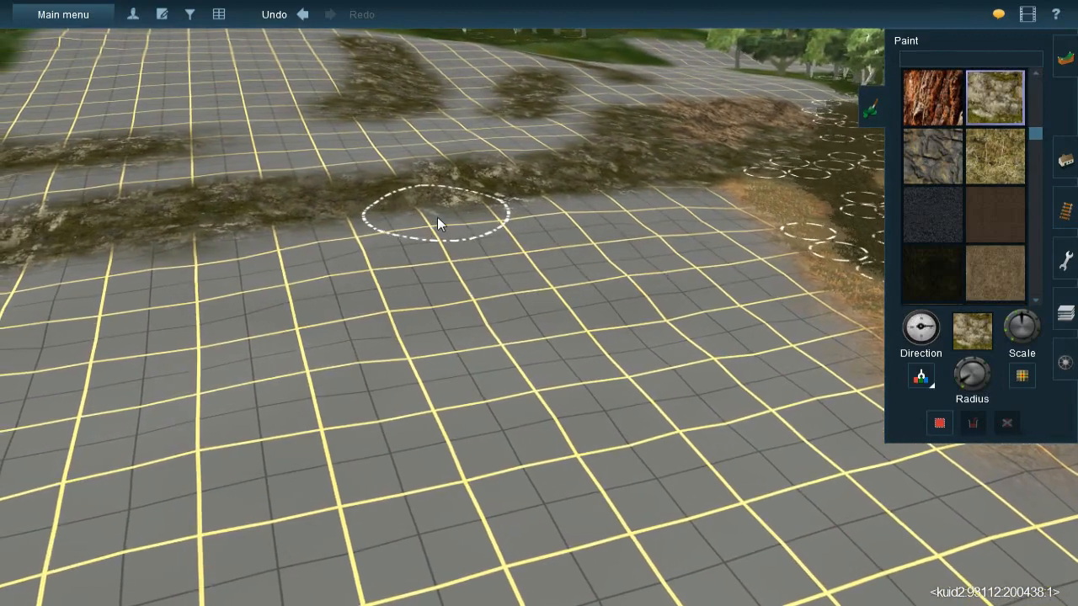
mouse_move(421, 221)
left_mouse_down()
mouse_move(303, 317)
mouse_move(332, 289)
mouse_move(351, 303)
mouse_move(539, 306)
left_mouse_up()
mouse_move(641, 299)
left_mouse_down()
mouse_move(541, 294)
mouse_move(762, 278)
mouse_move(762, 260)
left_mouse_up()
mouse_move(589, 336)
right_mouse_down()
mouse_move(414, 329)
mouse_move(637, 317)
mouse_move(522, 307)
right_mouse_up()
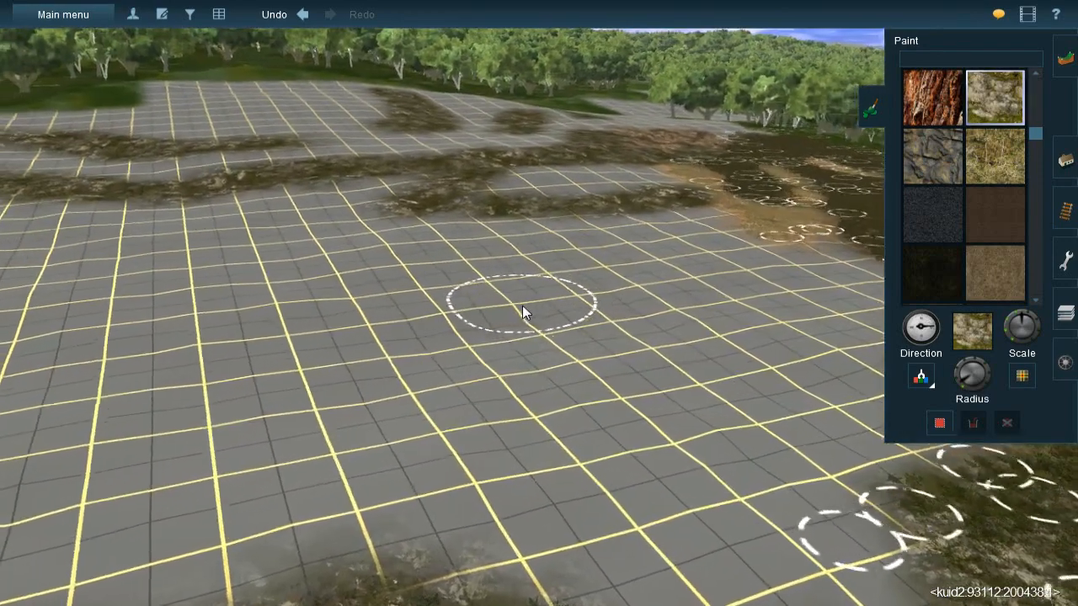
- Paint a mossy rock band across the middle of the bare grid and link it diagonally to the long band
mouse_move(552, 314)
left_mouse_down()
mouse_move(411, 327)
mouse_move(587, 299)
left_mouse_up()
mouse_move(660, 282)
left_mouse_down()
mouse_move(469, 305)
mouse_move(252, 300)
mouse_move(300, 295)
left_mouse_up()
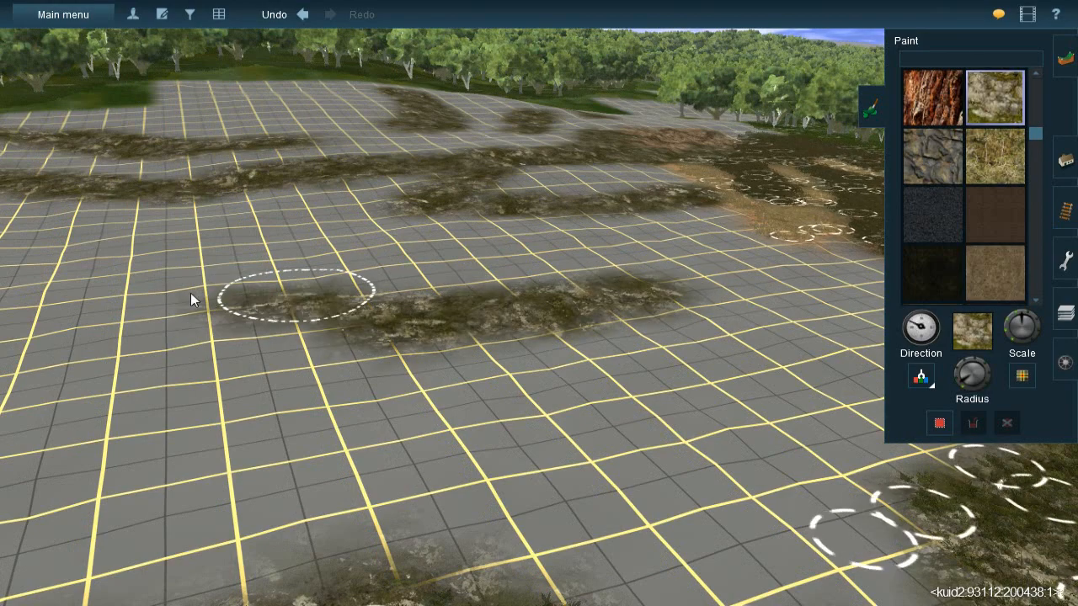
right_click(204, 301)
key("Left")
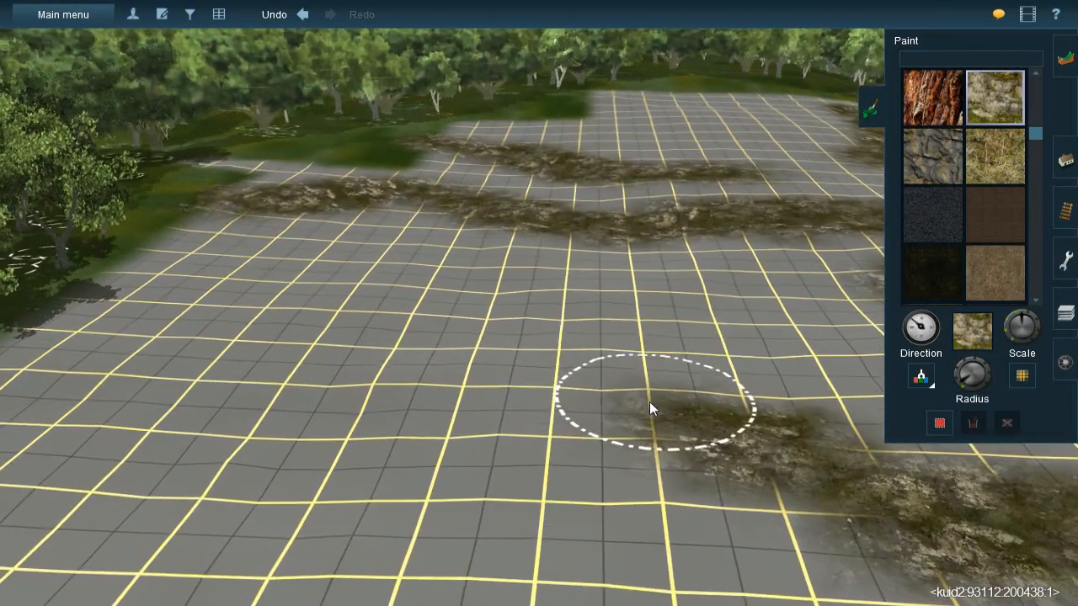
mouse_move(589, 356)
left_mouse_down()
mouse_move(611, 367)
mouse_move(499, 246)
mouse_move(546, 306)
left_mouse_up()
right_click(770, 343)
key("Left")
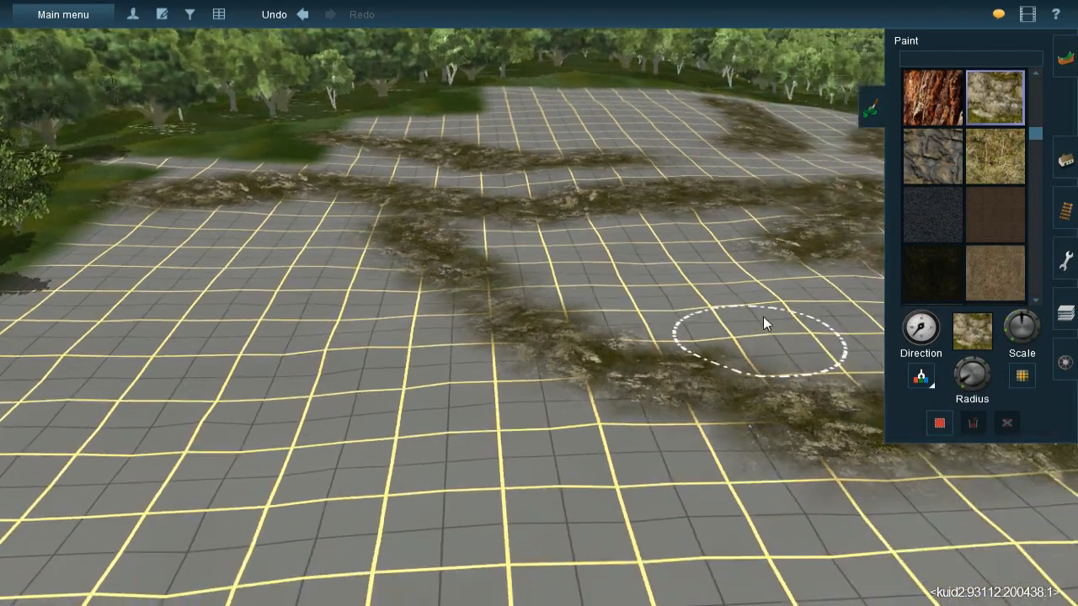
- Extend mossy rock from the spline-dressed rock tip across the bare grid towards the tree line
key("Down")
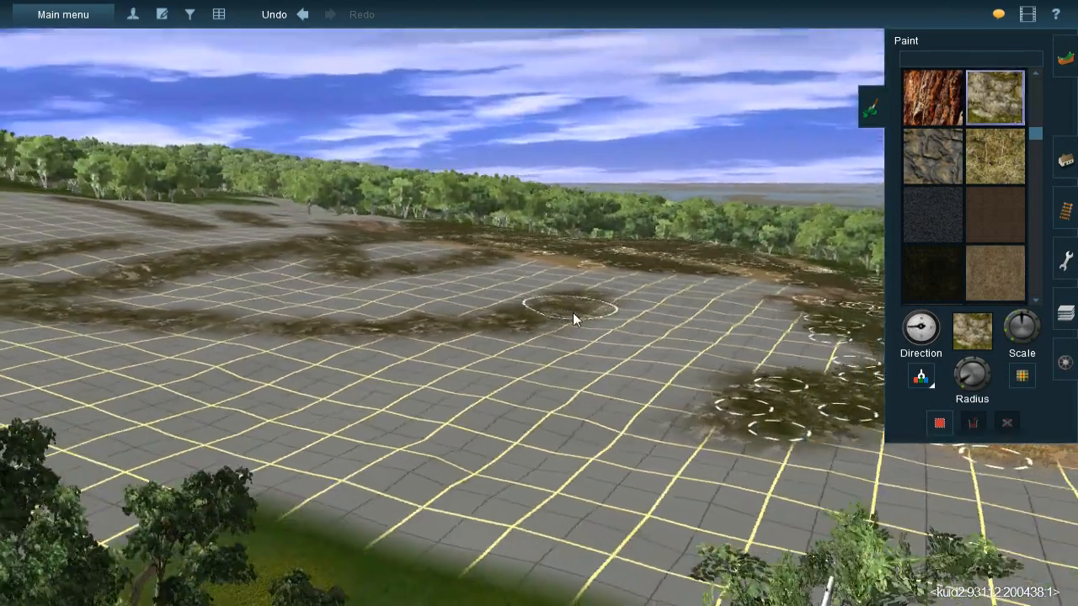
key("Left")
right_click(470, 338)
key("Up")
key("Left")
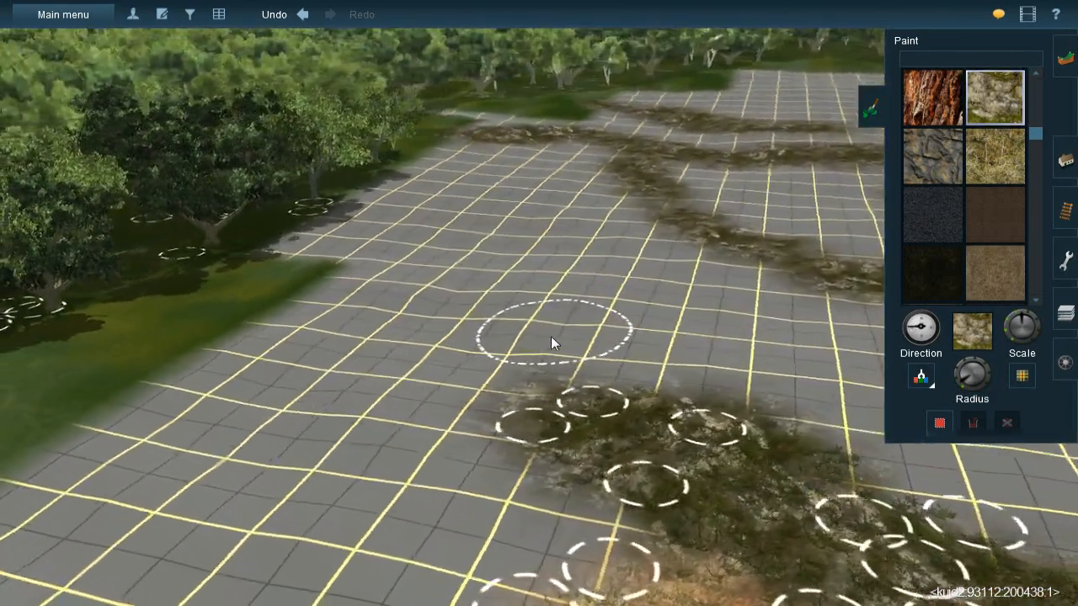
mouse_move(542, 362)
left_mouse_down()
mouse_move(497, 319)
mouse_move(515, 307)
mouse_move(447, 278)
mouse_move(443, 302)
mouse_move(365, 290)
mouse_move(498, 310)
left_mouse_up()
right_click(516, 248)
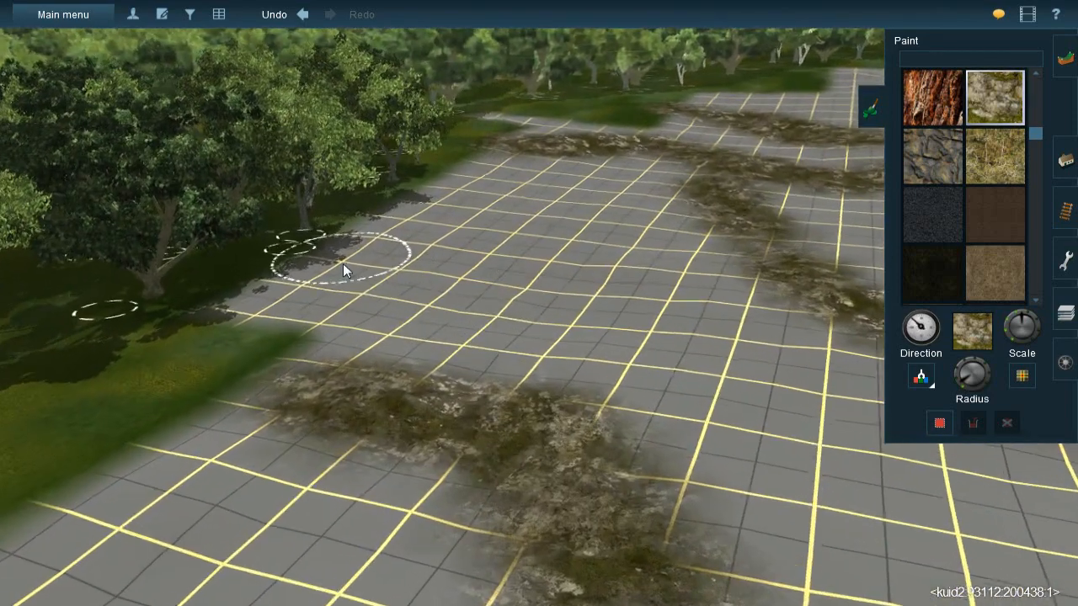
- Paint another mossy rock band from the forest edge into the grid, between the two existing bands
mouse_move(459, 294)
left_mouse_down()
mouse_move(330, 268)
mouse_move(424, 294)
mouse_move(571, 281)
mouse_move(559, 288)
mouse_move(643, 267)
mouse_move(627, 274)
left_mouse_up()
right_click(642, 395)
mouse_move(642, 394)
right_mouse_down()
mouse_move(486, 280)
mouse_move(543, 337)
mouse_move(560, 304)
mouse_move(477, 272)
right_mouse_up()
right_click(477, 271)
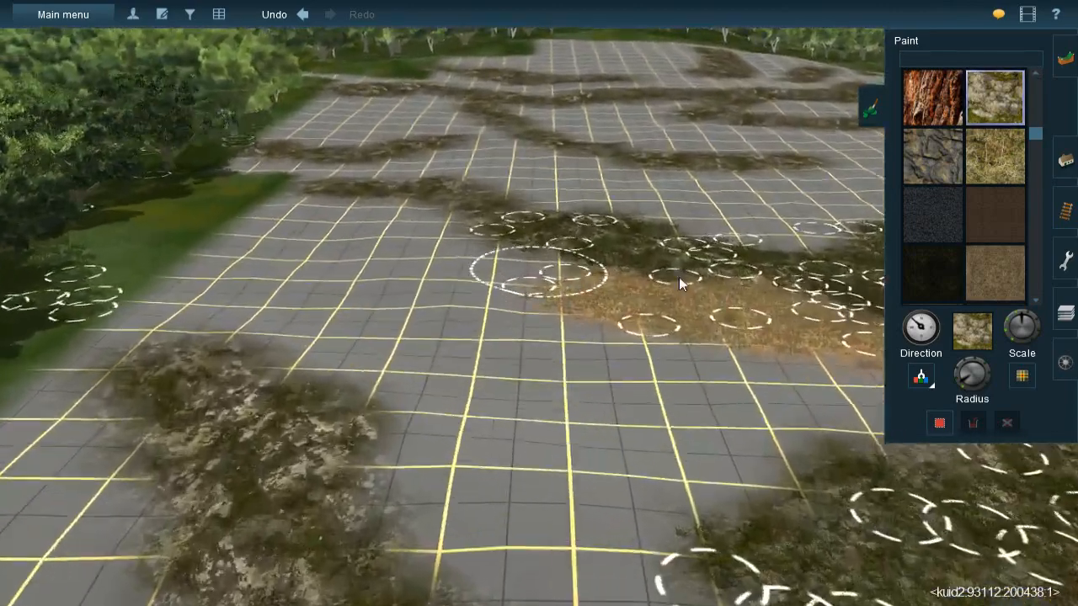
- Sample the orange earth texture and paint branching patches of it between the forest edge and the existing orange earth
left_click(927, 378)
left_click(714, 346)
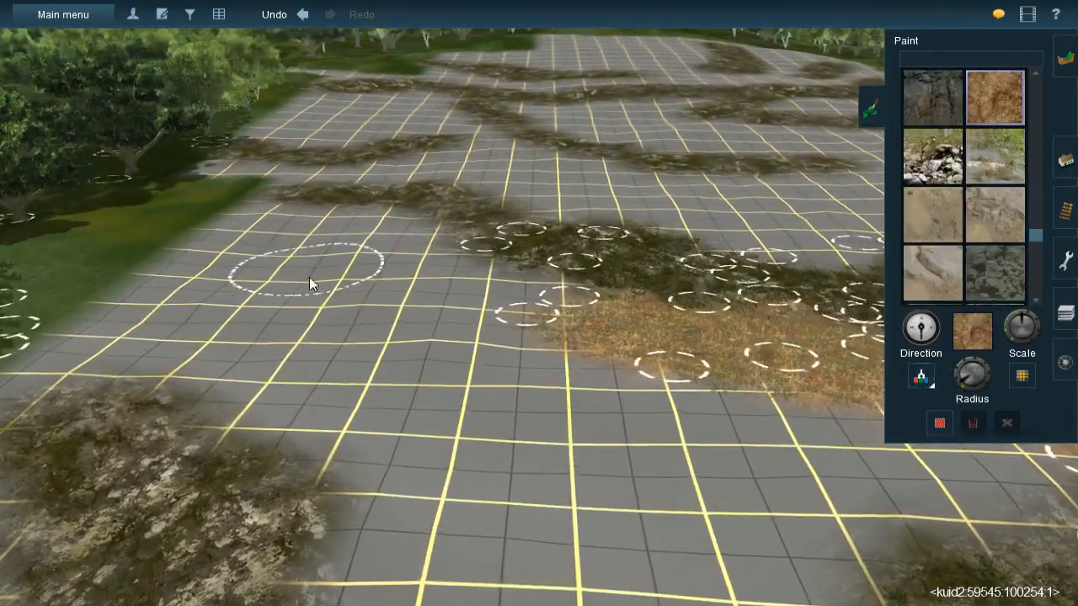
mouse_move(323, 243)
left_mouse_down()
mouse_move(338, 247)
mouse_move(327, 253)
left_mouse_up()
mouse_move(264, 315)
left_mouse_down()
mouse_move(236, 310)
mouse_move(306, 309)
mouse_move(434, 375)
mouse_move(474, 409)
mouse_move(388, 345)
mouse_move(459, 378)
mouse_move(447, 366)
mouse_move(304, 341)
mouse_move(105, 319)
mouse_move(117, 311)
mouse_move(353, 341)
mouse_move(358, 312)
left_mouse_up()
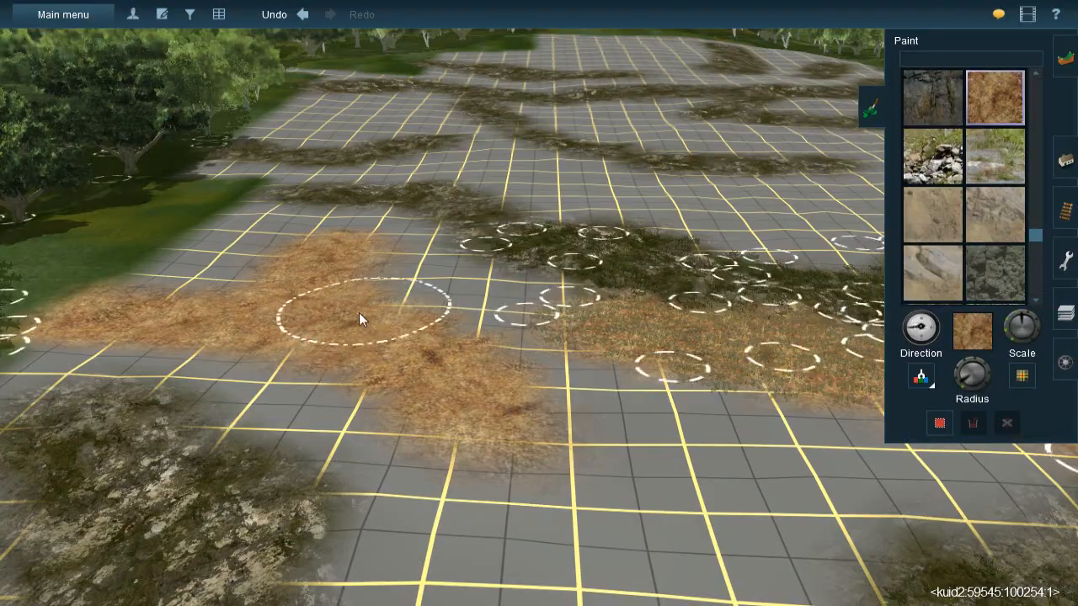
- Rotate the texture direction and paint orange earth over the bare grid between the next two mossy rock patches
right_click(350, 298)
key("Left")
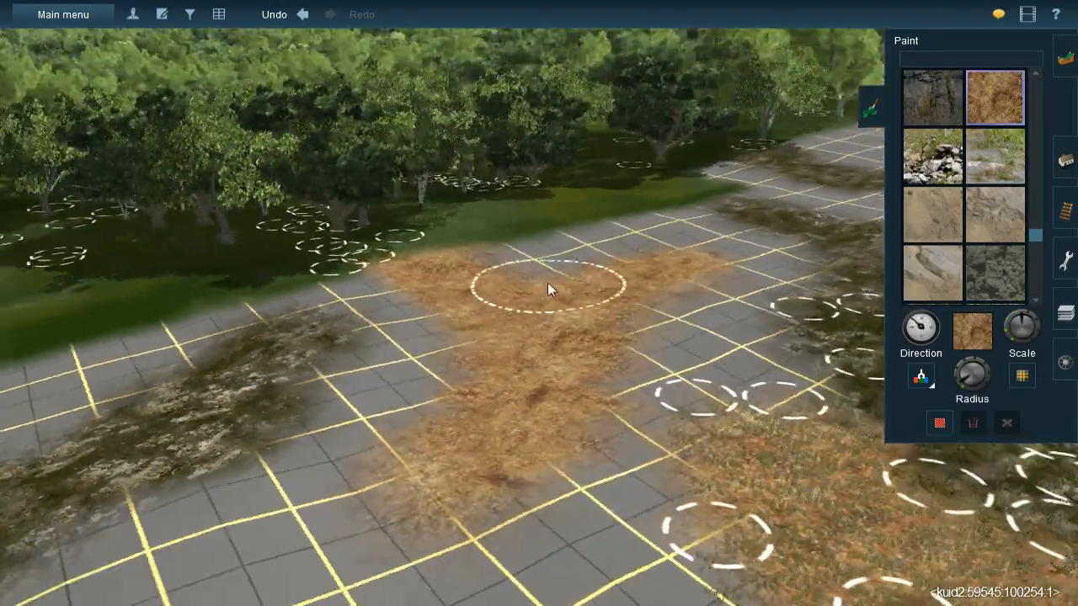
key("Right")
right_click(451, 339)
right_click(558, 368)
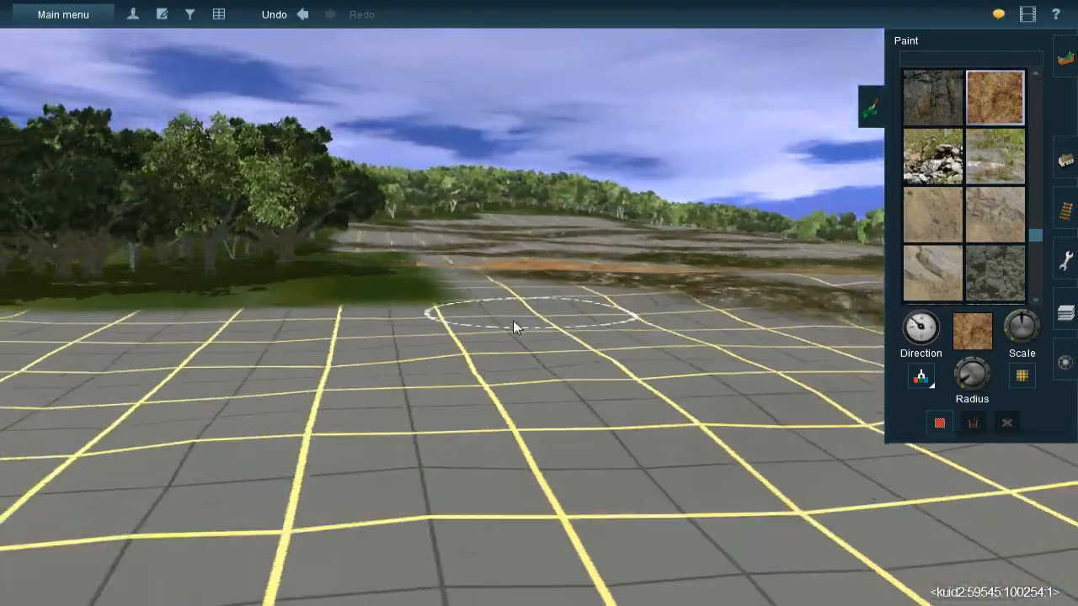
key("Right")
key("Up")
key("Left")
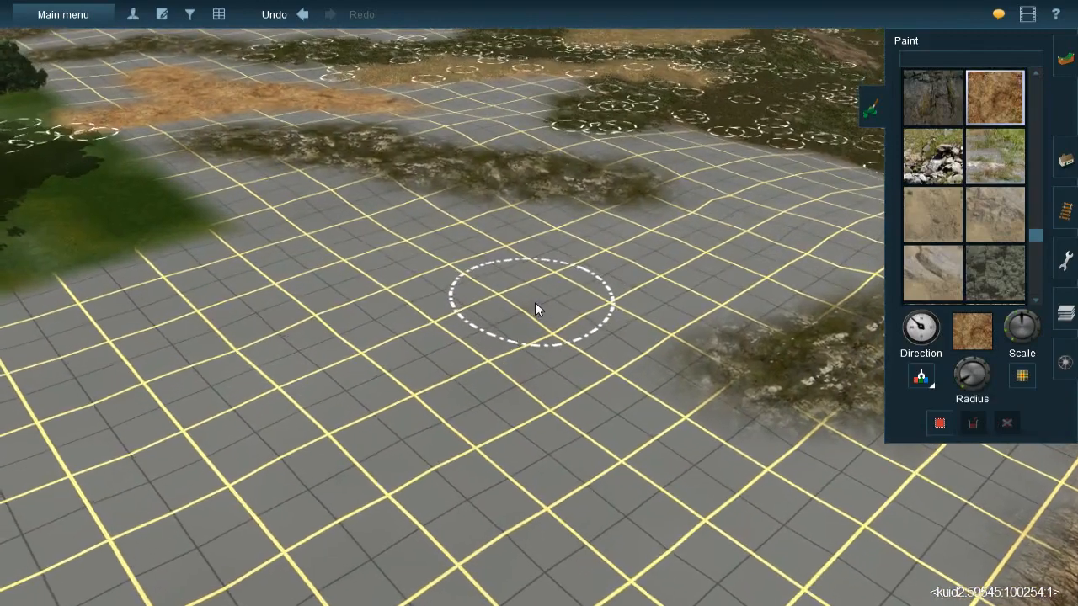
key("bracketright")
mouse_move(547, 304)
left_mouse_down()
mouse_move(436, 319)
mouse_move(555, 303)
mouse_move(652, 264)
mouse_move(539, 305)
mouse_move(561, 318)
mouse_move(418, 331)
mouse_move(434, 303)
mouse_move(442, 310)
mouse_move(347, 294)
mouse_move(140, 312)
mouse_move(329, 305)
left_mouse_up()
mouse_move(411, 198)
left_mouse_down()
mouse_move(358, 202)
mouse_move(377, 192)
mouse_move(287, 176)
left_mouse_up()
- Widen the orange earth alongside the mossy rock patch and spread it towards the spline-dressed litter
mouse_move(522, 257)
right_mouse_down()
mouse_move(565, 282)
mouse_move(617, 284)
mouse_move(608, 323)
right_mouse_up()
mouse_move(483, 256)
left_mouse_down()
mouse_move(529, 271)
mouse_move(519, 255)
mouse_move(537, 218)
mouse_move(585, 243)
mouse_move(600, 228)
mouse_move(626, 236)
mouse_move(605, 266)
mouse_move(634, 281)
mouse_move(702, 304)
mouse_move(727, 290)
mouse_move(665, 315)
left_mouse_up()
mouse_move(665, 316)
right_mouse_down()
mouse_move(621, 326)
mouse_move(554, 294)
right_mouse_up()
key("Left")
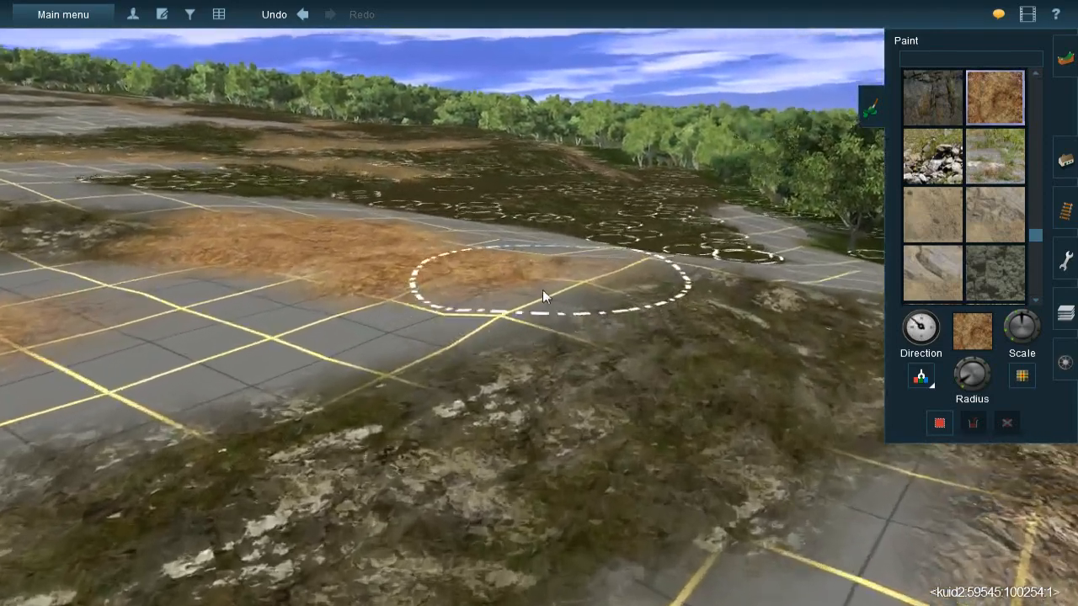
key("Up")
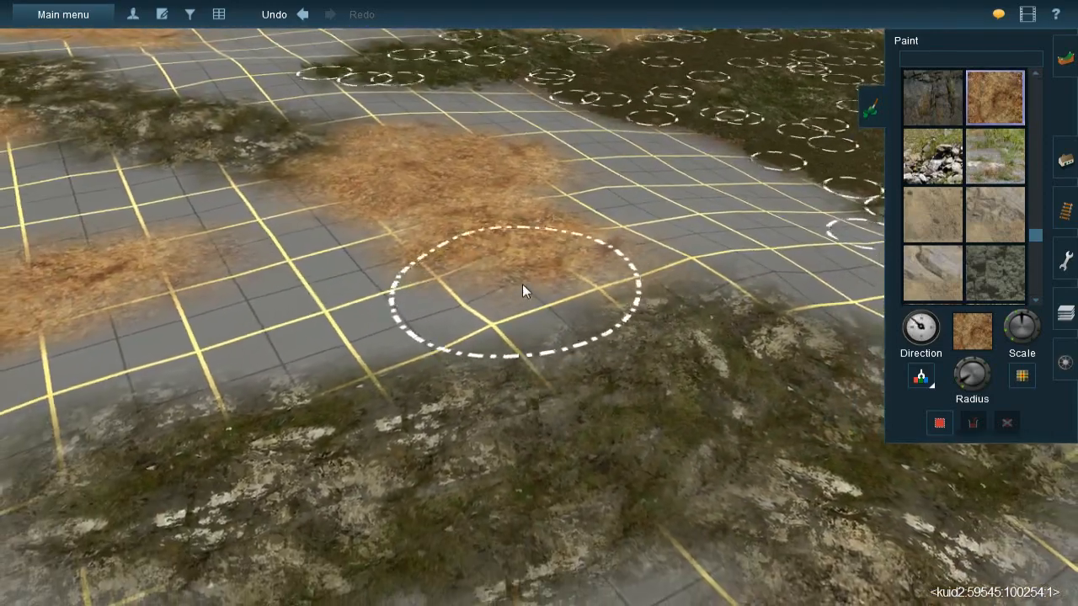
mouse_move(522, 287)
left_mouse_down()
mouse_move(463, 297)
mouse_move(401, 340)
mouse_move(494, 308)
mouse_move(397, 337)
mouse_move(562, 271)
mouse_move(718, 255)
mouse_move(617, 247)
left_mouse_up()
mouse_move(628, 266)
right_mouse_down()
mouse_move(583, 289)
mouse_move(615, 312)
mouse_move(536, 325)
mouse_move(474, 309)
mouse_move(496, 293)
mouse_move(544, 296)
right_mouse_up()
- Rotate the texture direction and extend the orange earth past the end of the mossy rock
key("Right")
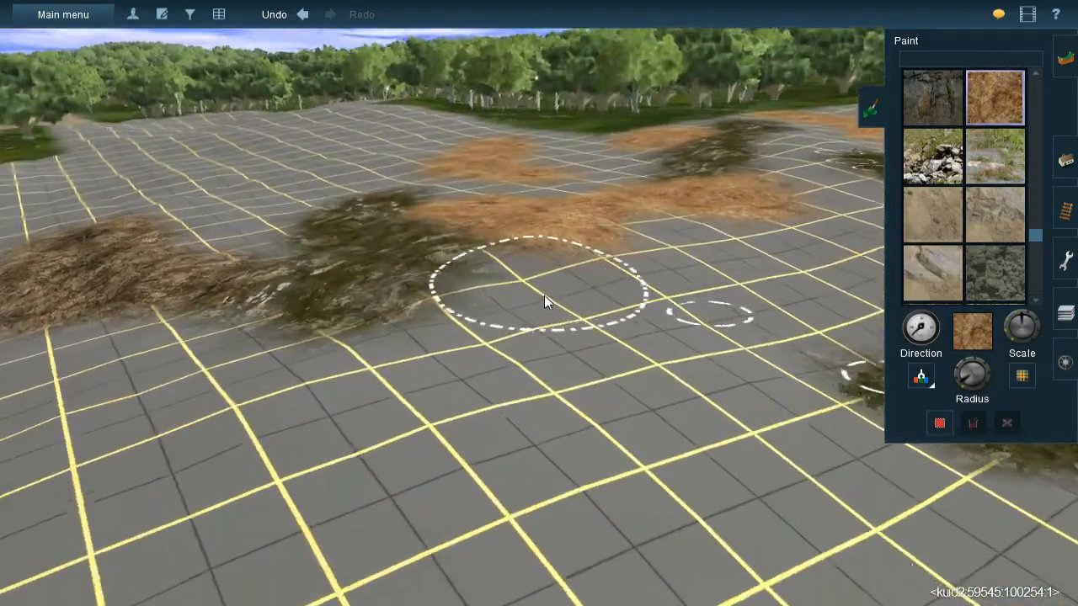
key("bracketleft")
mouse_move(549, 296)
left_mouse_down()
mouse_move(527, 270)
mouse_move(484, 342)
mouse_move(571, 341)
left_mouse_up()
right_click(468, 350)
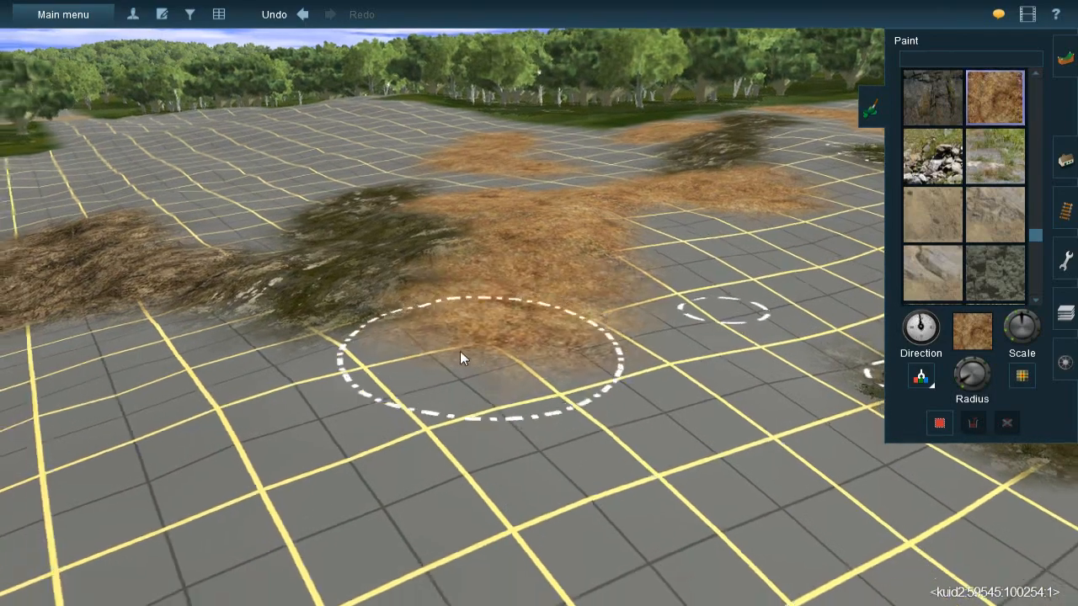
right_click_drag(568, 304, 371, 413)
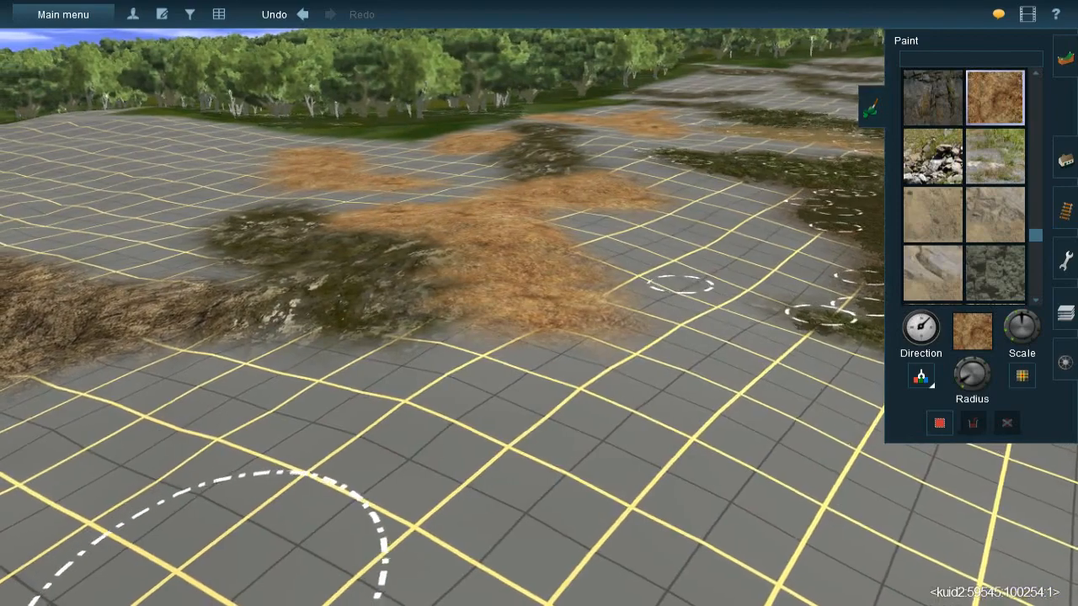
- Sample the brown leaf litter texture and fill the bare strip between the new orange earth and the spline-dressed litter
right_click(812, 210)
key("Right")
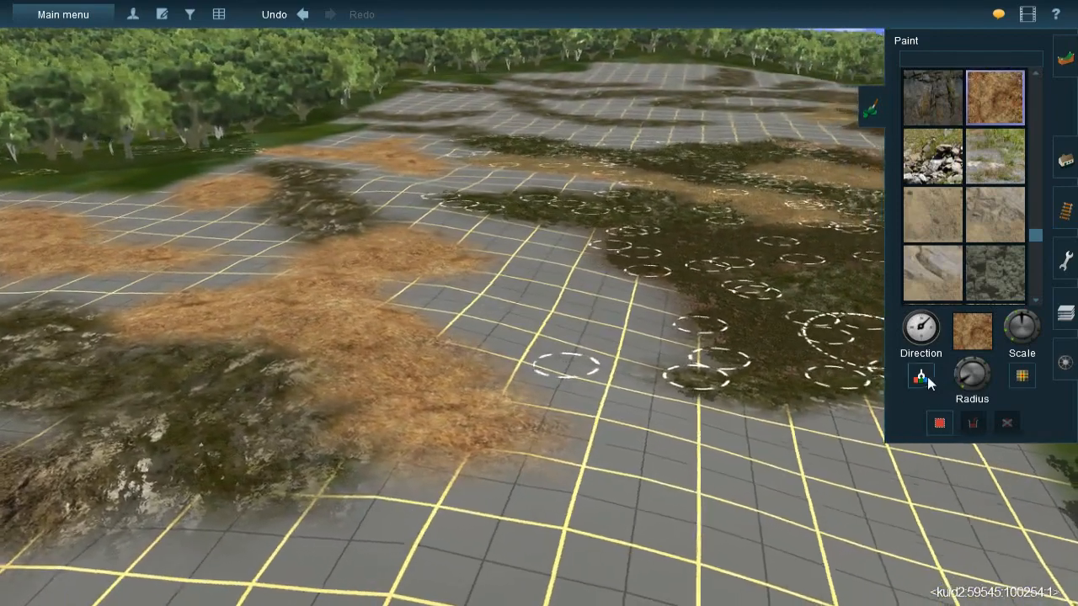
left_click(927, 379)
left_click(717, 310)
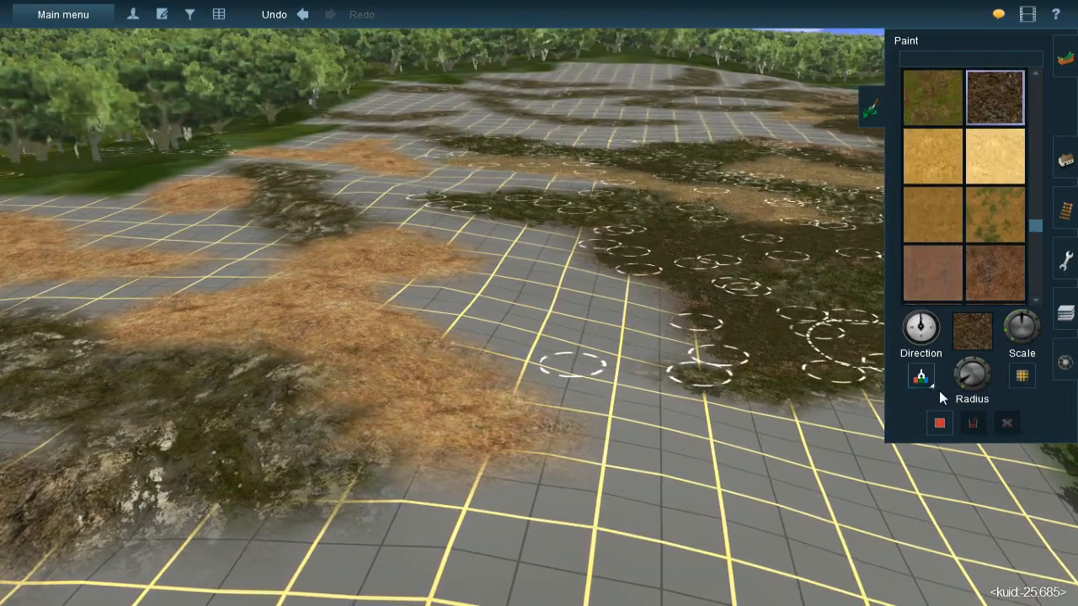
key("Right")
right_click_drag(563, 274, 497, 209)
mouse_move(477, 192)
left_mouse_down()
mouse_move(607, 216)
mouse_move(571, 226)
mouse_move(497, 217)
mouse_move(495, 239)
mouse_move(482, 204)
mouse_move(505, 284)
mouse_move(469, 341)
mouse_move(379, 361)
mouse_move(357, 353)
mouse_move(375, 339)
mouse_move(327, 344)
mouse_move(376, 499)
mouse_move(501, 436)
mouse_move(529, 465)
mouse_move(573, 443)
mouse_move(632, 339)
mouse_move(608, 302)
mouse_move(580, 295)
mouse_move(527, 371)
mouse_move(507, 365)
mouse_move(512, 292)
mouse_move(486, 358)
mouse_move(509, 330)
mouse_move(533, 343)
mouse_move(547, 406)
mouse_move(583, 439)
mouse_move(467, 378)
mouse_move(479, 386)
left_mouse_up()
- Extend the brown leaf litter over the bare strip between the spline-dressed litter and the nearby trees
key("Down")
key("Left")
key("Down")
key("Right")
right_click(591, 293)
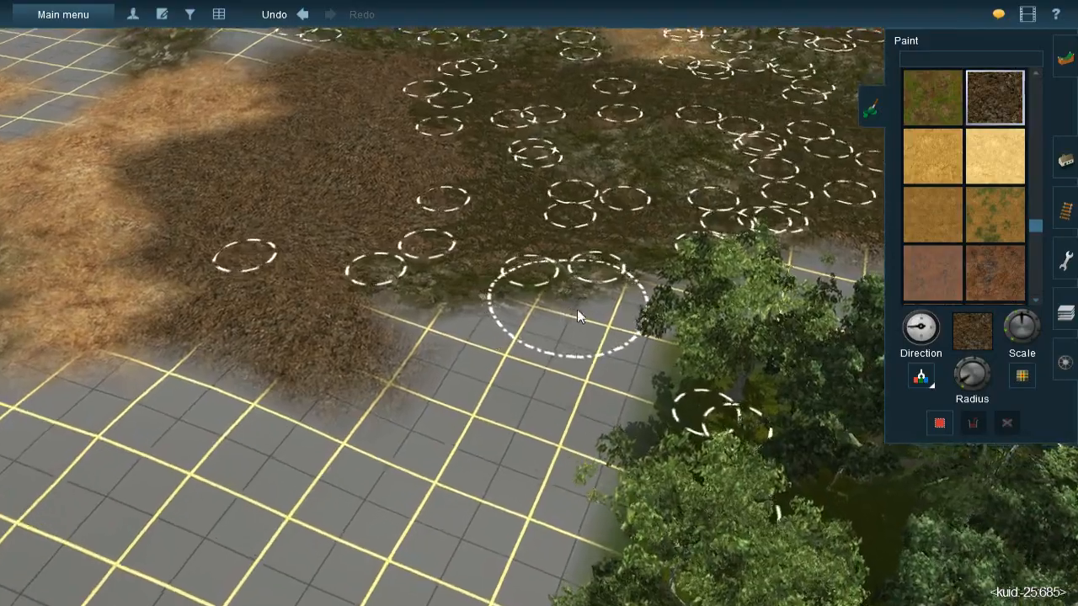
key("Left")
key("Down")
right_click(551, 279)
key("Left")
key("Up")
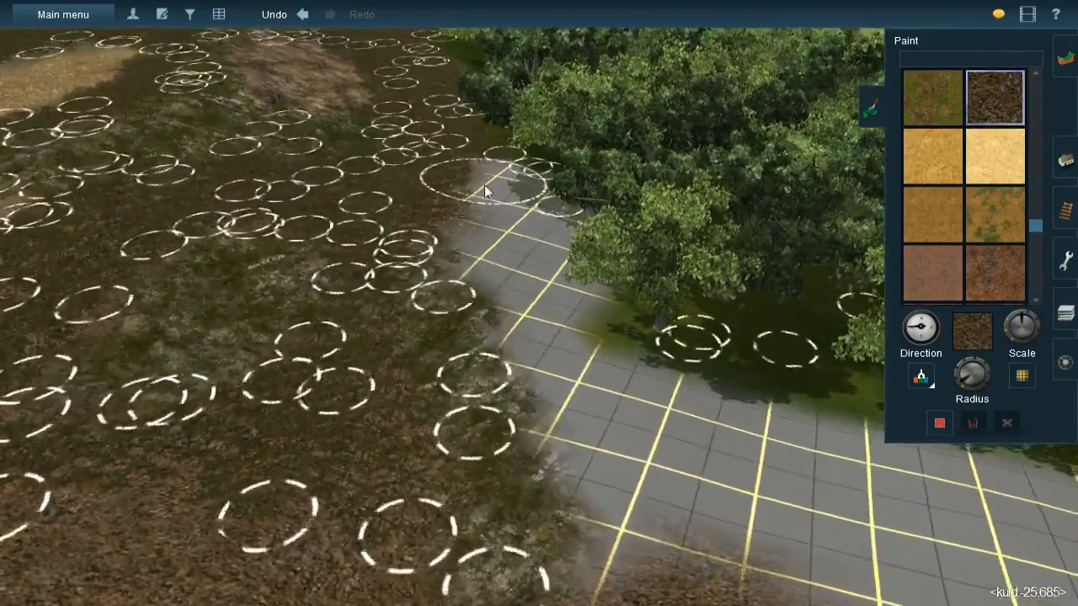
mouse_move(493, 188)
left_mouse_down()
mouse_move(488, 176)
mouse_move(505, 182)
mouse_move(485, 177)
mouse_move(532, 211)
mouse_move(524, 190)
mouse_move(545, 256)
mouse_move(568, 286)
mouse_move(559, 230)
mouse_move(478, 194)
mouse_move(494, 257)
mouse_move(483, 245)
mouse_move(554, 312)
mouse_move(582, 375)
mouse_move(617, 410)
mouse_move(678, 510)
mouse_move(619, 442)
mouse_move(691, 539)
mouse_move(673, 539)
mouse_move(602, 382)
mouse_move(676, 552)
mouse_move(617, 430)
left_mouse_up()
right_click(617, 429)
- Sample the green forest floor texture and fill the bare gaps beneath the trees at the edge of the leaf litter
key("Right")
right_click(483, 229)
key("Right")
right_click(486, 303)
right_click(476, 331)
key("Left")
key("Left")
left_click(928, 379)
key("Down")
left_click(548, 238)
key("Up")
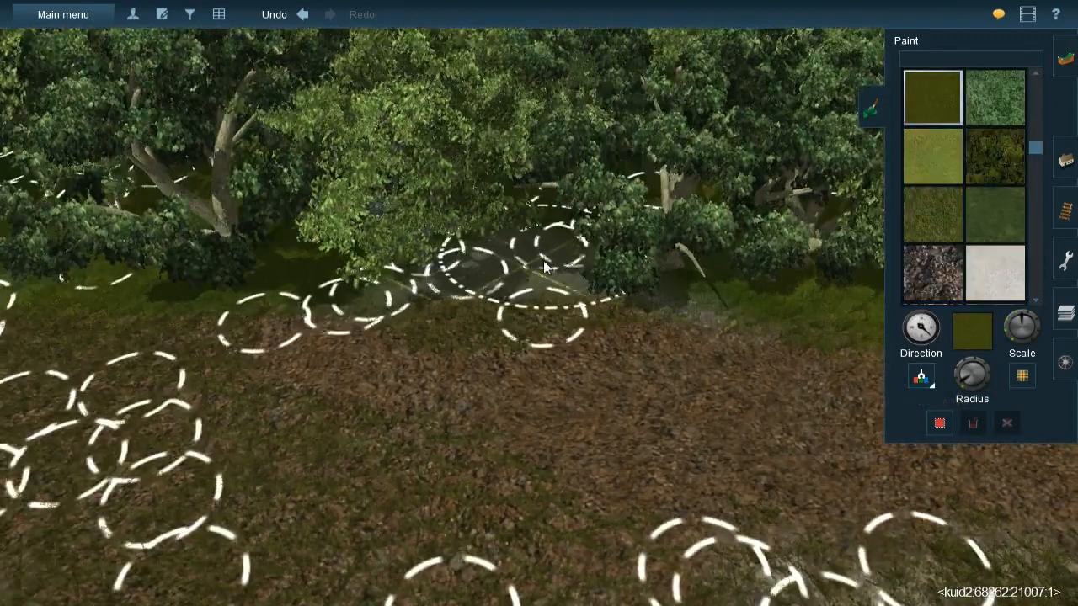
key("bracketleft")
left_click_drag(536, 260, 496, 260)
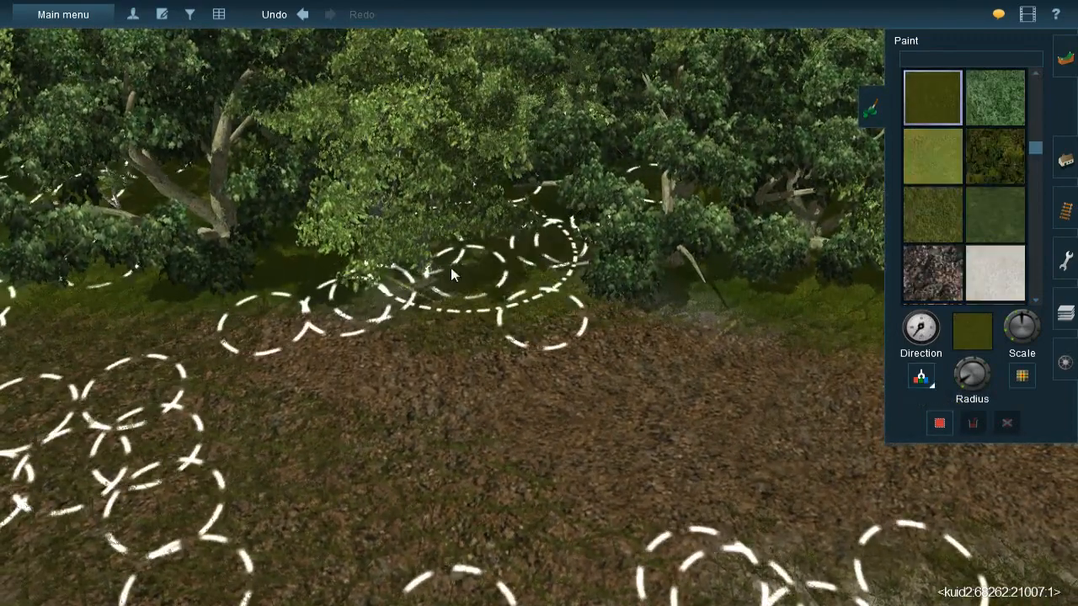
key("bracketleft")
mouse_move(679, 274)
left_mouse_down()
mouse_move(705, 278)
mouse_move(661, 311)
left_mouse_up()
- Sample the brown leaf litter texture again and spread it over the bare grid beside the orange earth and mossy rock
right_click(657, 314)
key("Right")
key("Down")
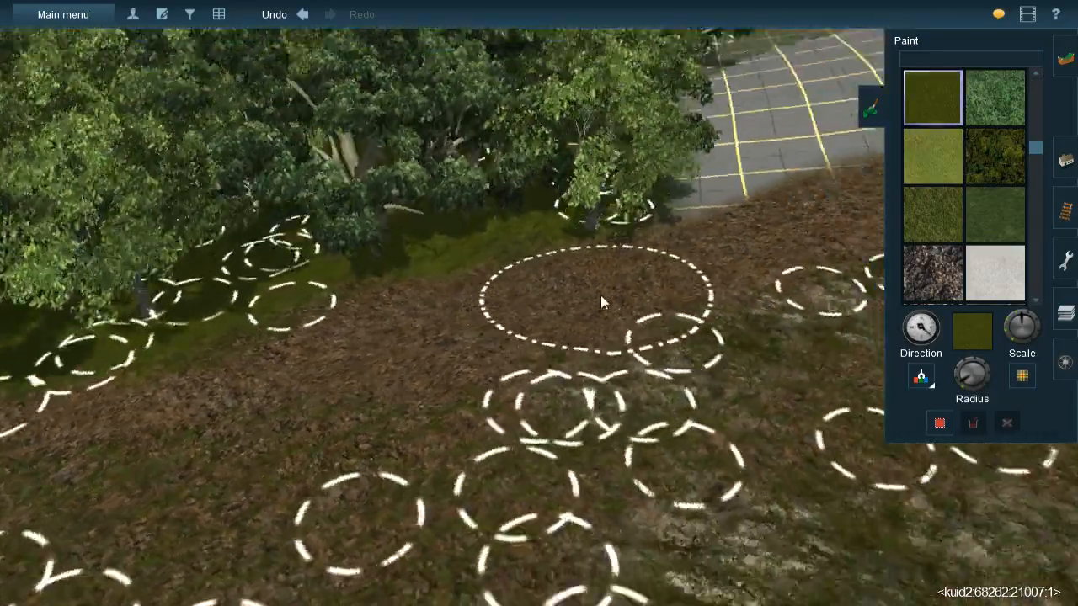
right_click(613, 246)
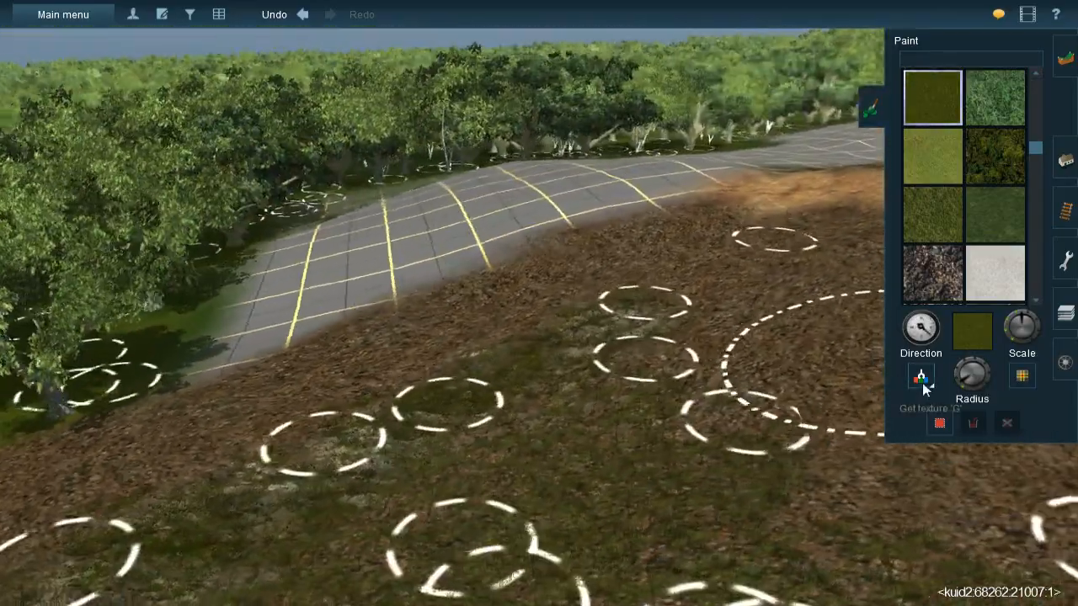
left_click(921, 379)
left_click(568, 273)
key("Up")
right_click(572, 252)
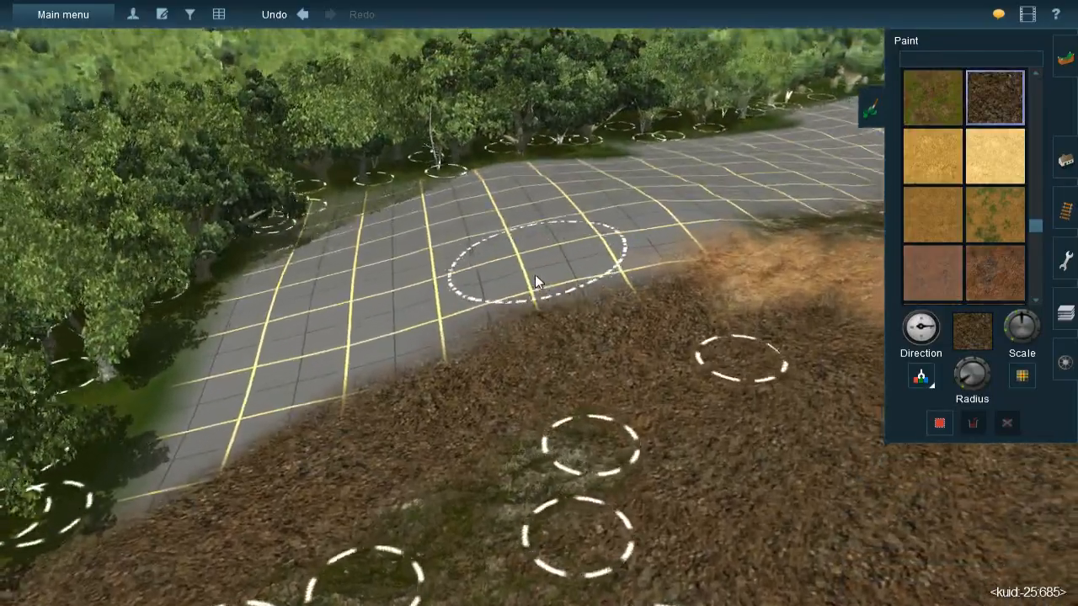
key("Left")
key("Left")
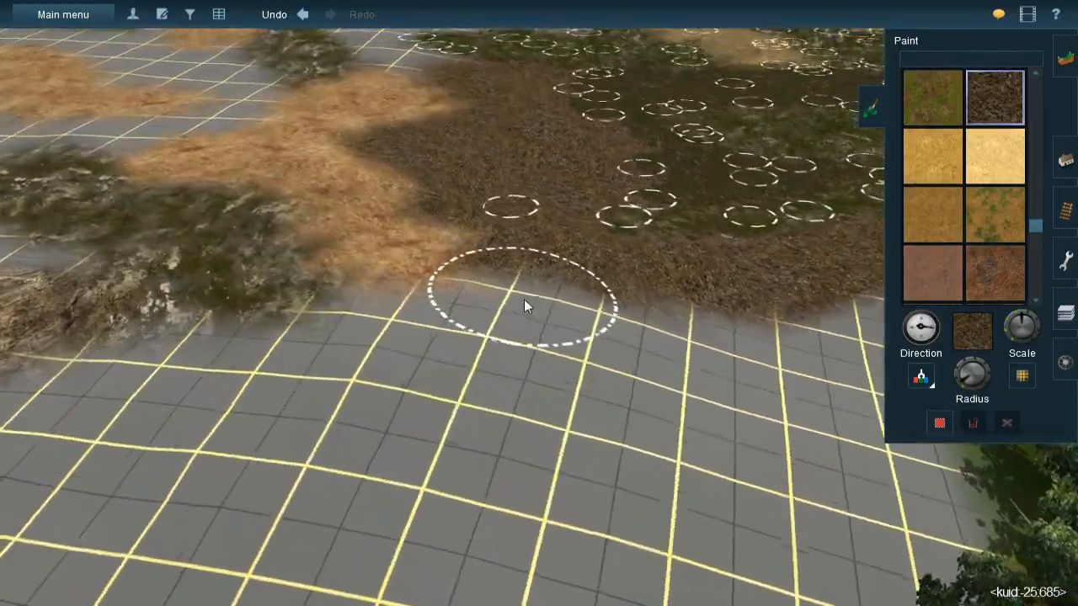
mouse_move(500, 309)
left_mouse_down()
mouse_move(534, 283)
mouse_move(551, 329)
mouse_move(626, 298)
mouse_move(473, 439)
mouse_move(330, 365)
mouse_move(332, 340)
mouse_move(374, 324)
mouse_move(202, 387)
mouse_move(182, 372)
mouse_move(40, 398)
mouse_move(191, 431)
mouse_move(312, 398)
mouse_move(338, 431)
mouse_move(456, 416)
mouse_move(319, 477)
mouse_move(202, 469)
mouse_move(308, 499)
mouse_move(161, 484)
mouse_move(194, 452)
left_mouse_up()
key("Left")
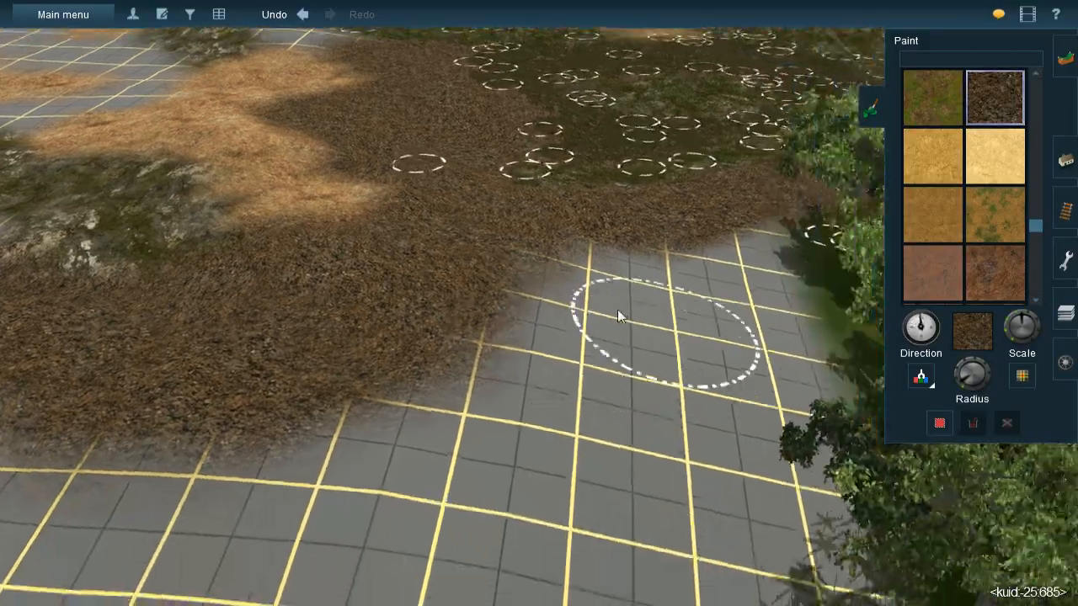
key("Down")
key("w")
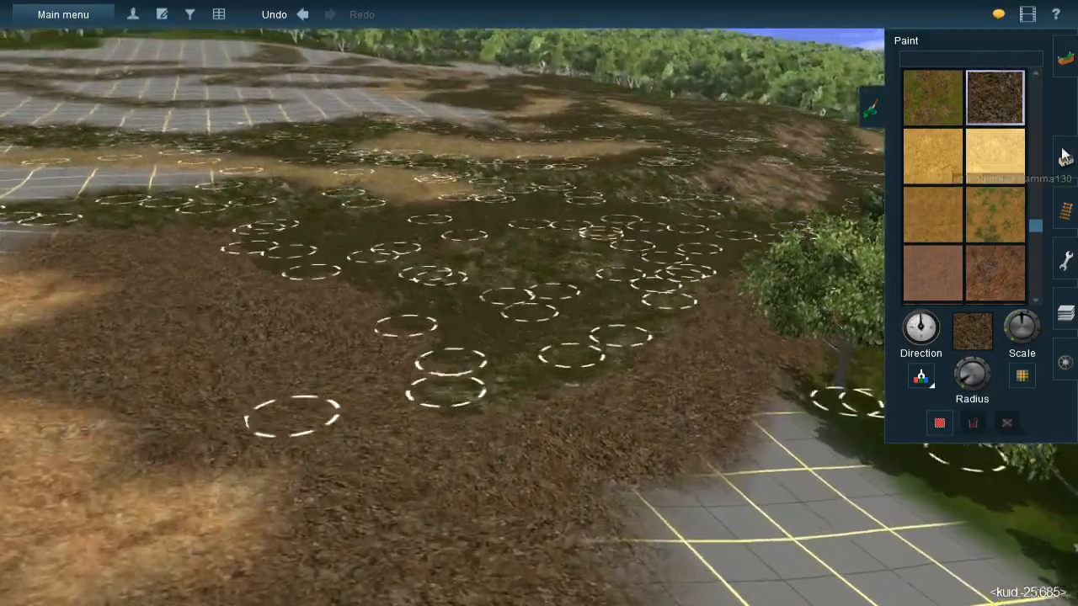
- Lay several JVC(T)Grass spline#1m splines over the new leaf litter between the dressed area and the orange earth
left_click(1065, 160)
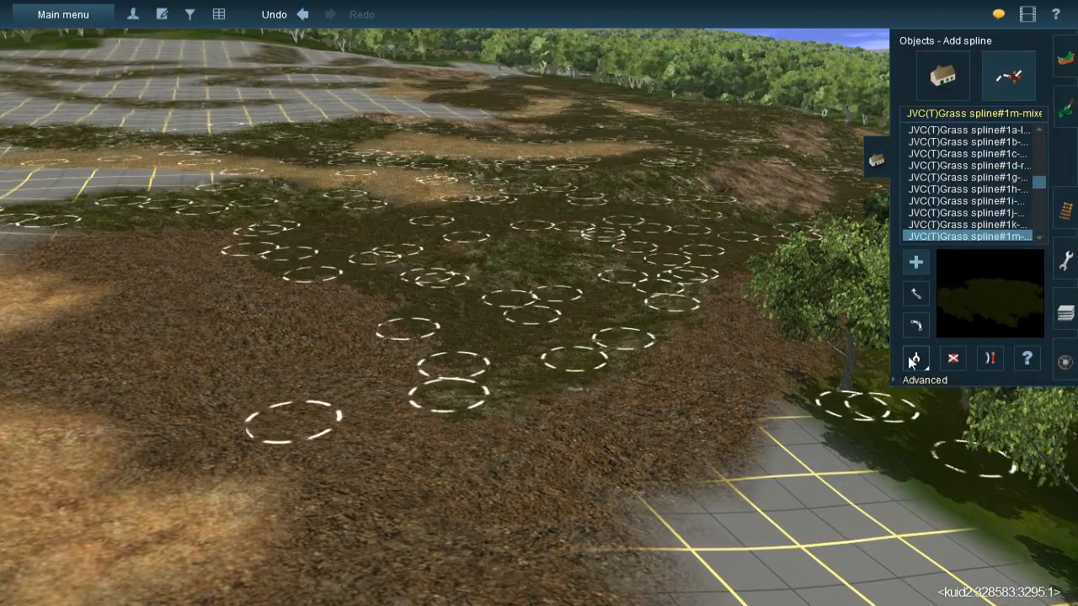
right_click(385, 324)
key("Left")
key("Up")
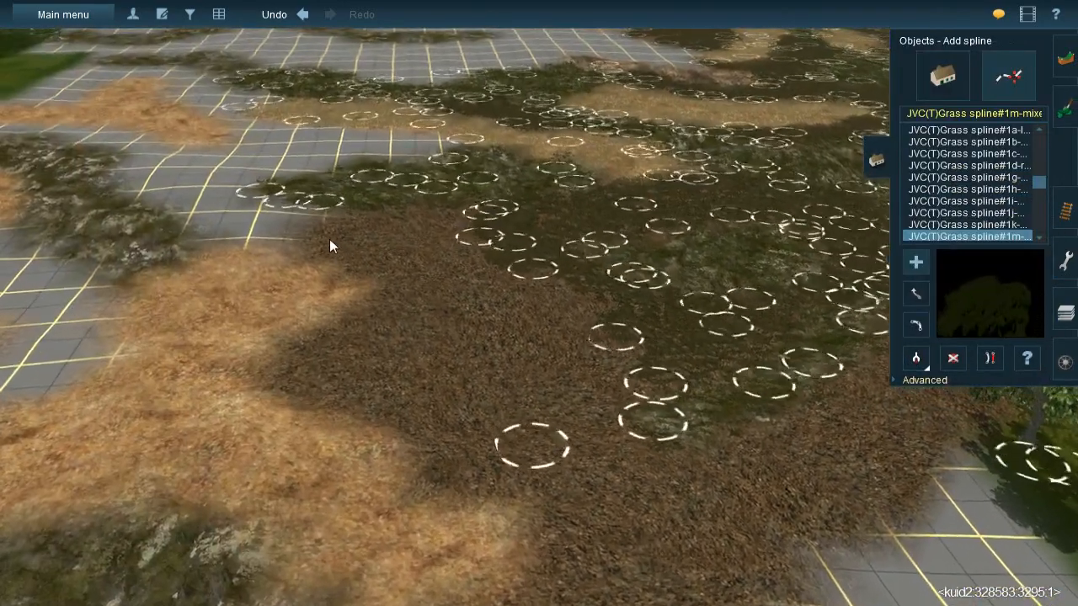
left_click(309, 229)
left_click(467, 290)
left_click(377, 205)
left_click(402, 255)
left_click(423, 205)
left_click(497, 316)
left_click(469, 204)
left_click(580, 394)
left_click(560, 276)
left_click(643, 417)
- Fill the litter along the edge of the orange earth with more of the same grass splines
left_click(421, 282)
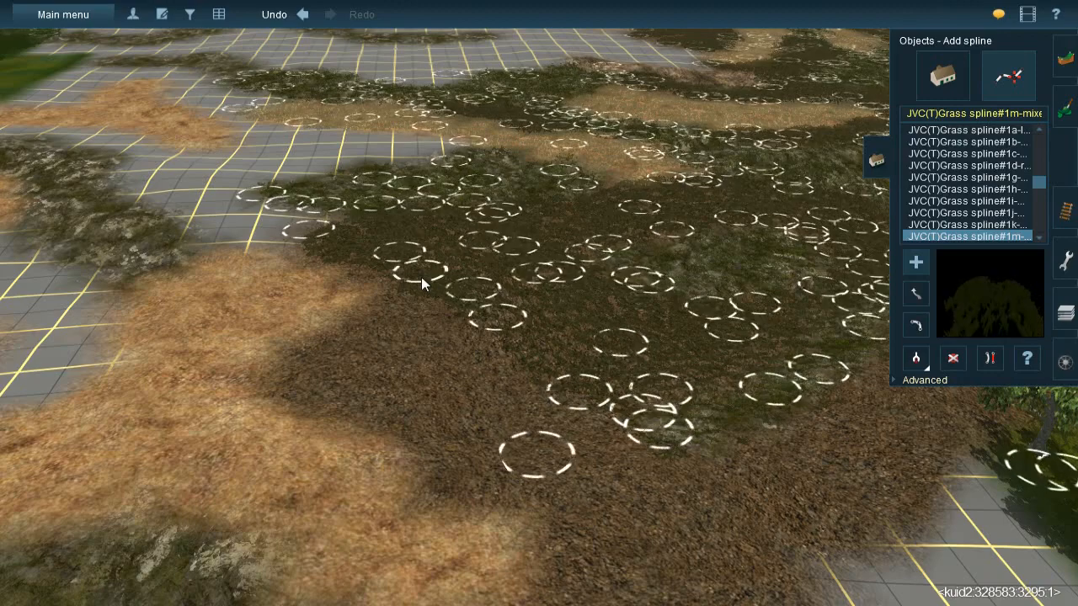
left_click(262, 403)
left_click(334, 411)
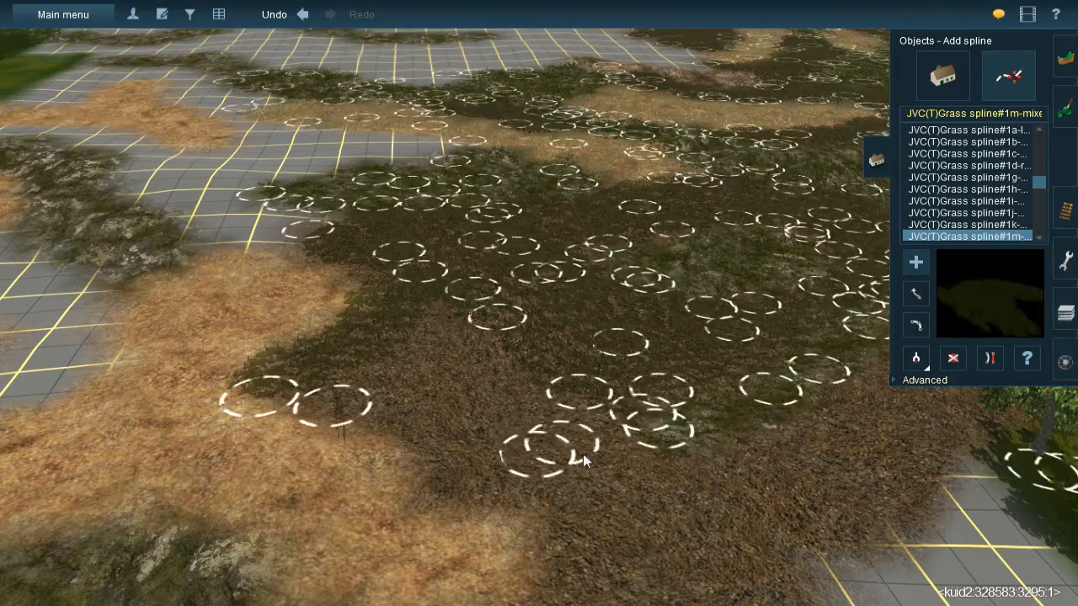
left_click(640, 471)
left_click(421, 297)
left_click(455, 368)
left_click(623, 459)
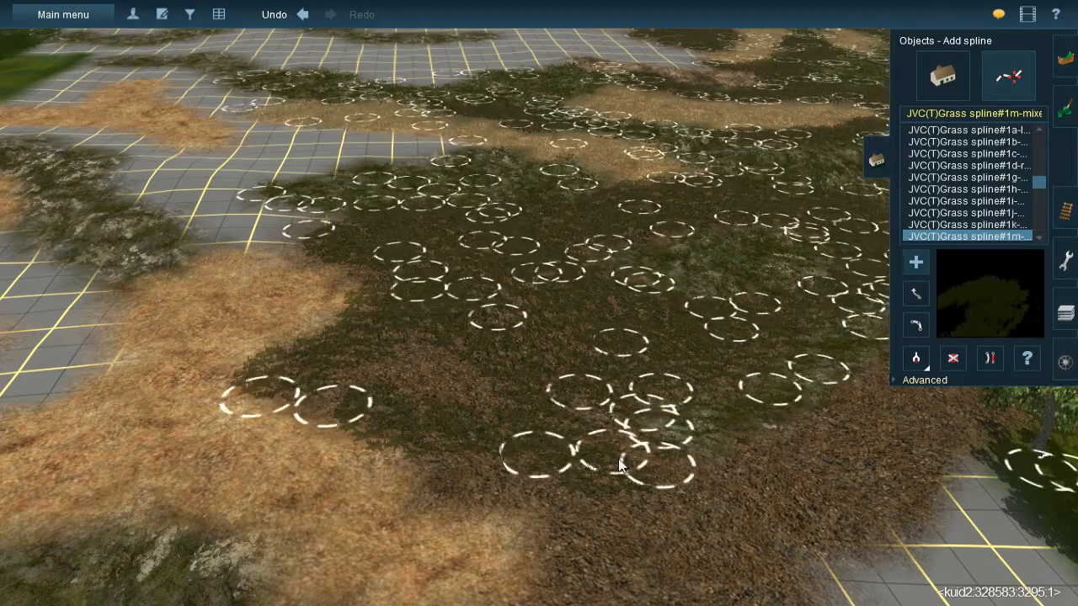
left_click(391, 335)
left_click(508, 424)
left_click(320, 368)
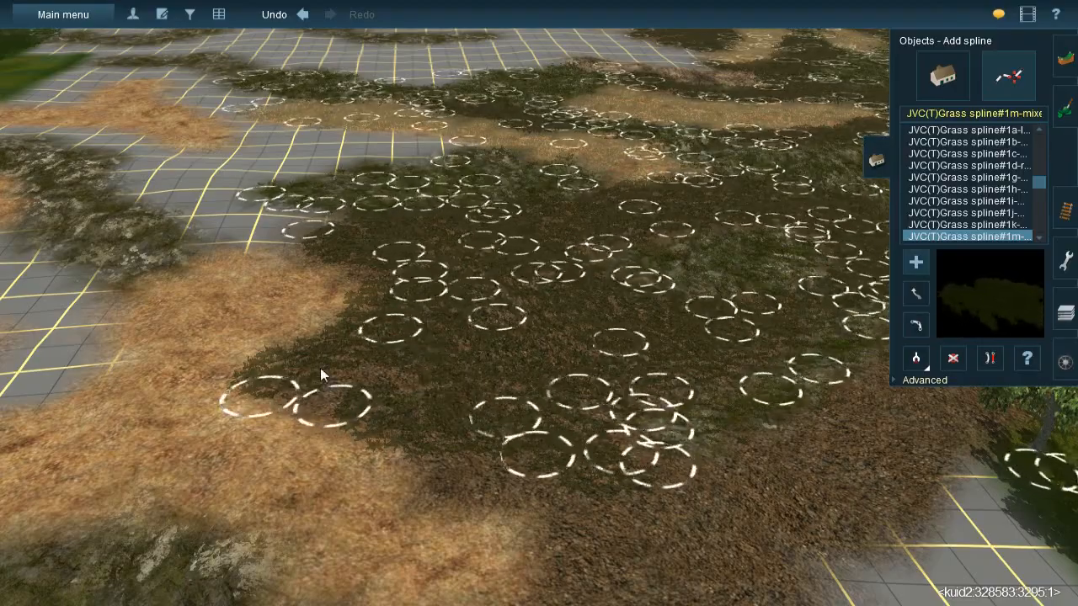
left_click(557, 500)
- Lay grass splines along the strip of leaf litter between the dressed area and the trees
right_click(564, 499)
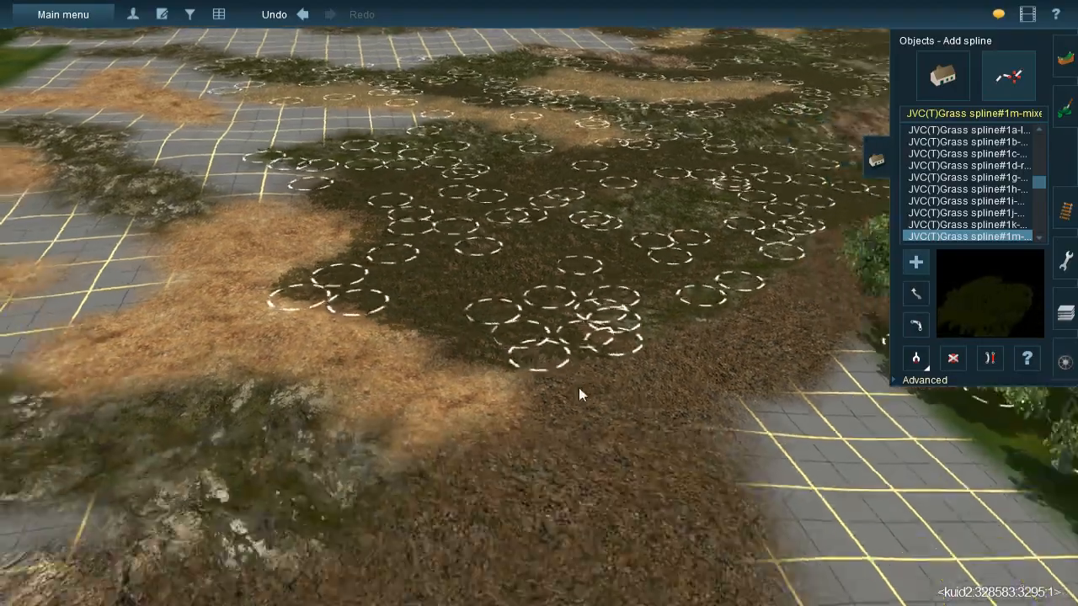
key("Right")
right_click(541, 248)
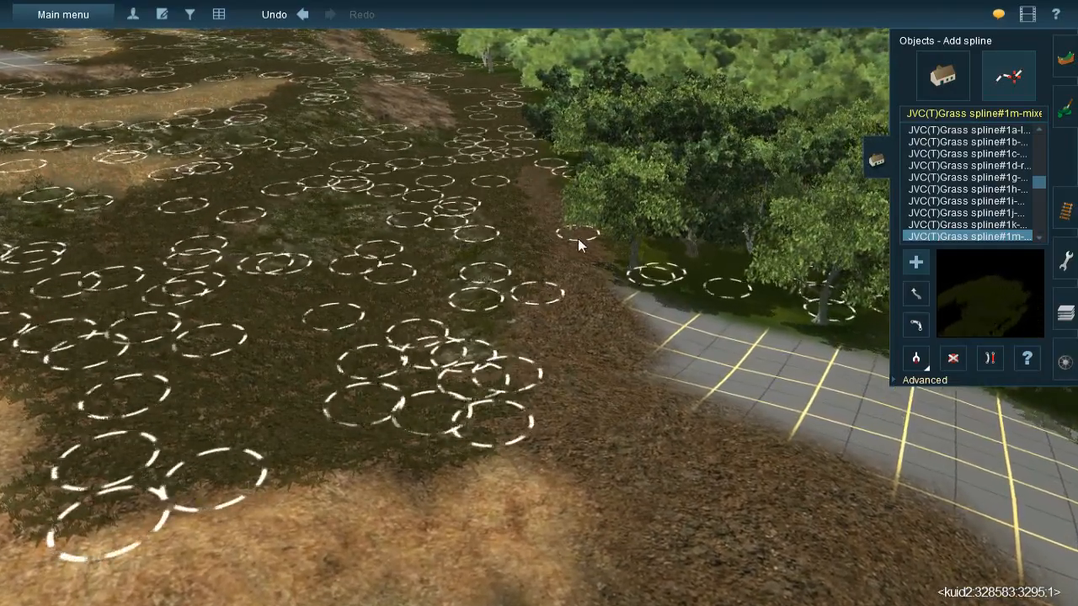
left_click(605, 272)
left_click(532, 202)
left_click(632, 381)
left_click(540, 295)
left_click(508, 419)
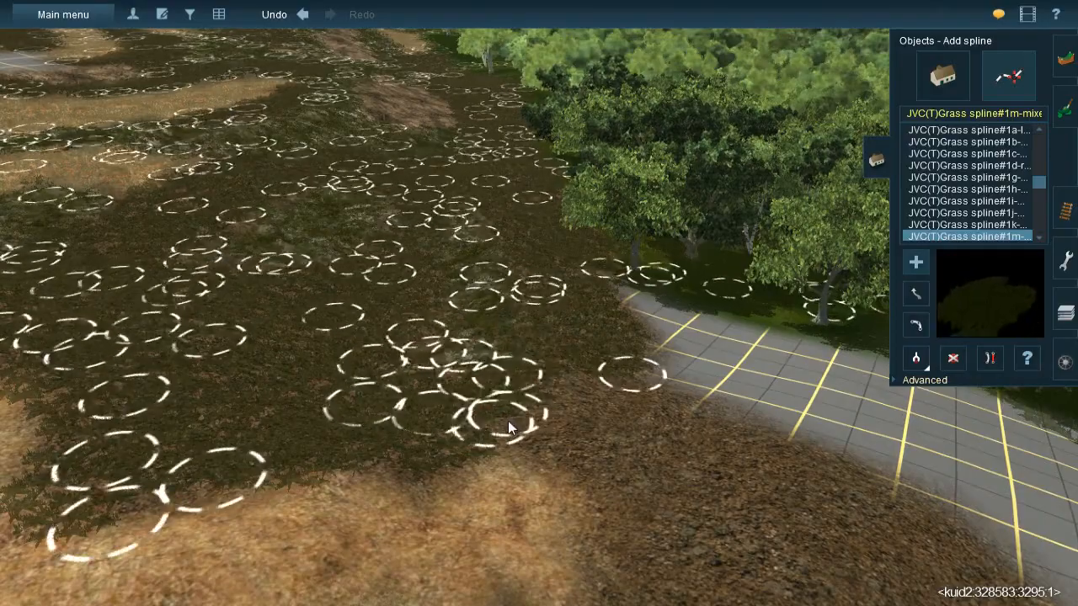
left_click(582, 360)
left_click(537, 472)
- Cover the broad tongue of leaf litter beyond the orange earth and mossy rock with grass splines
right_click(614, 463)
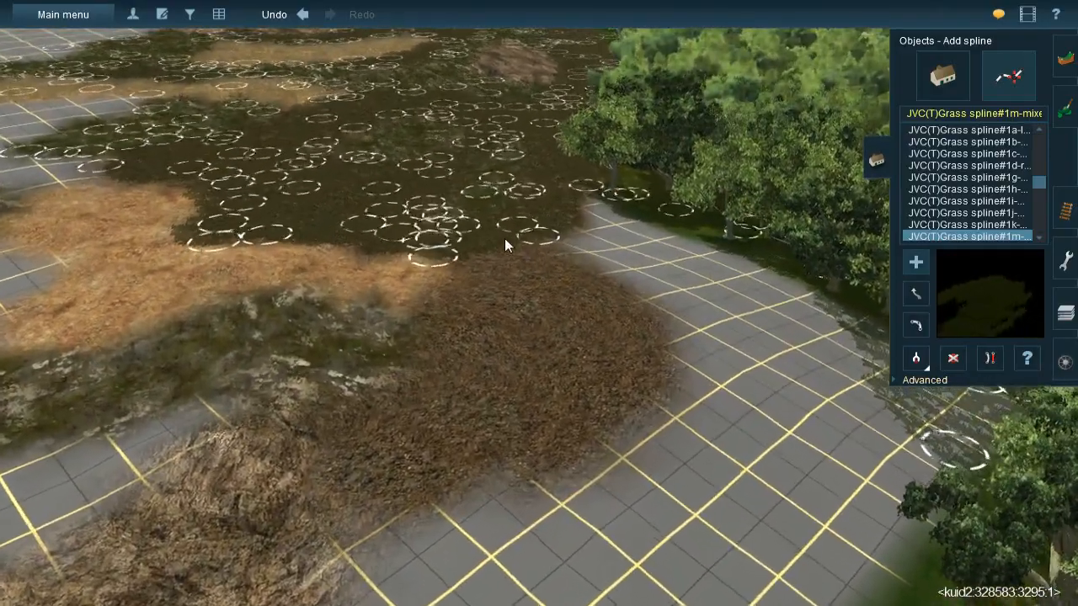
left_click(652, 348)
left_click(615, 451)
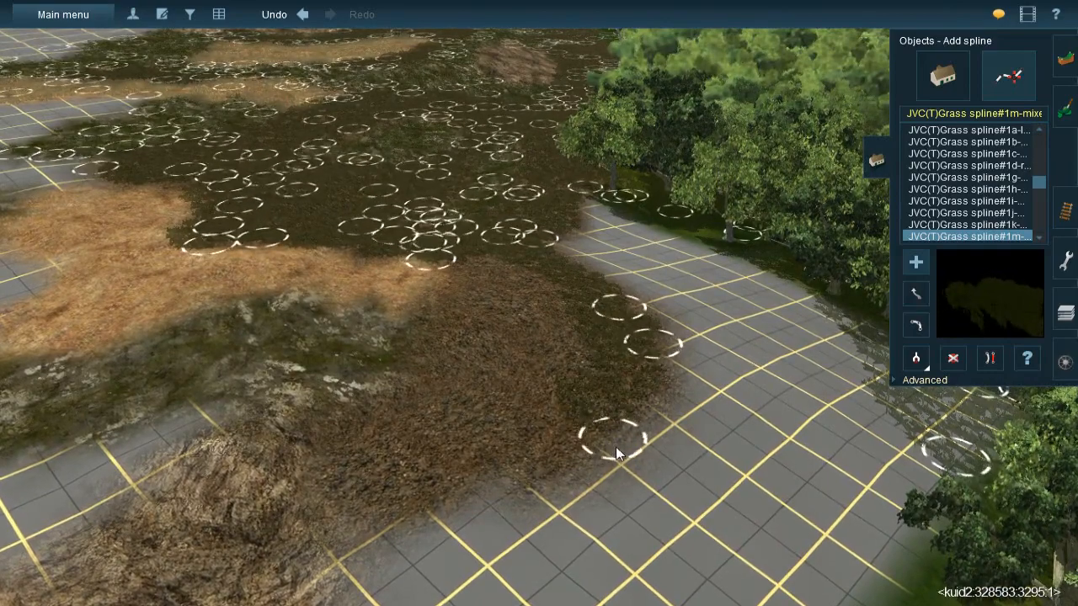
left_click(423, 381)
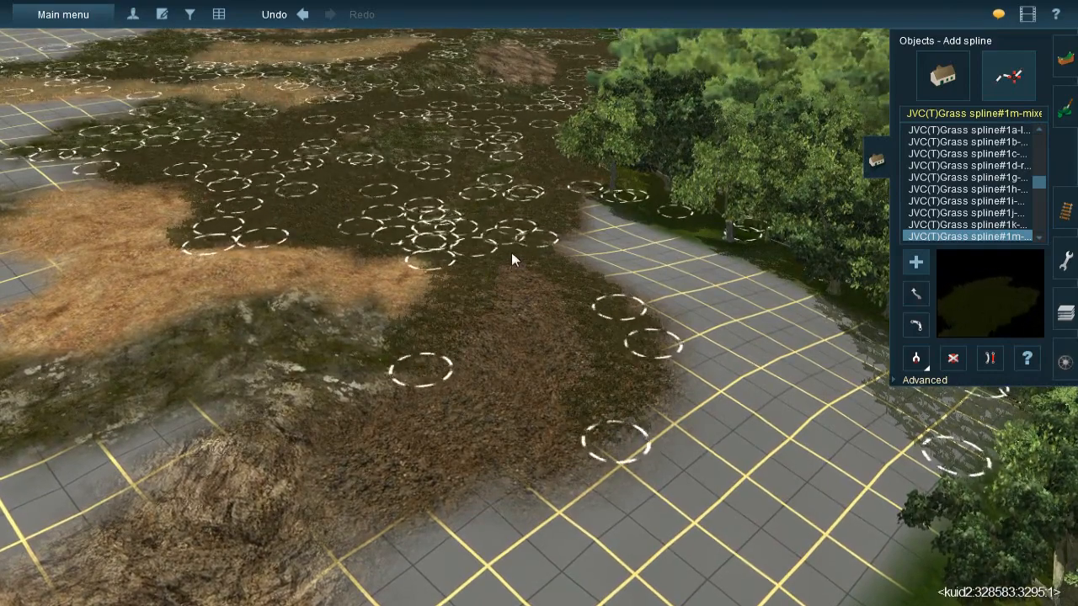
left_click(456, 448)
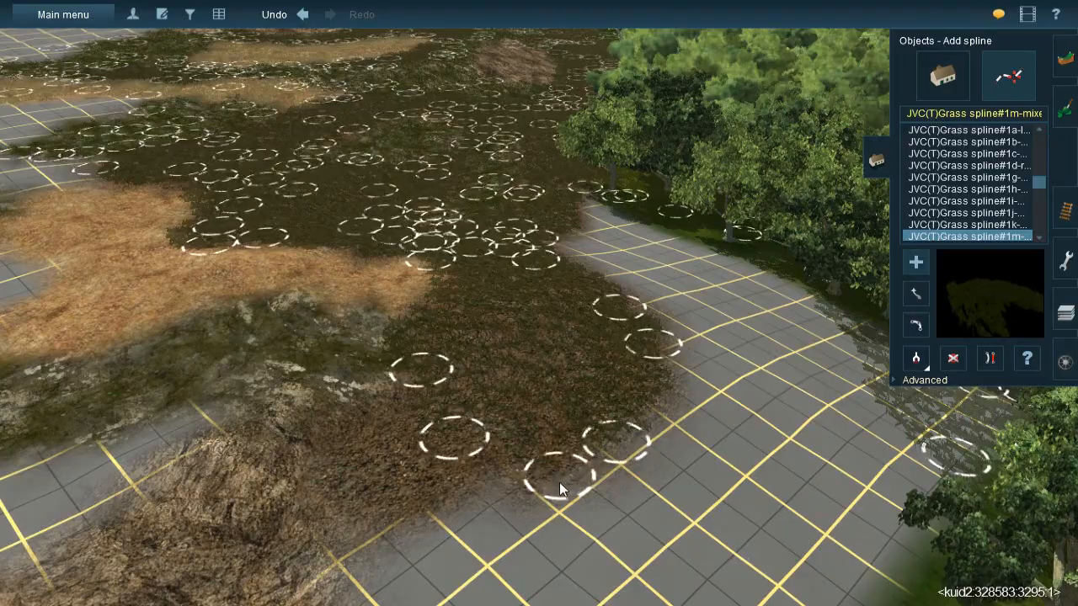
left_click(558, 482)
- Add a grass spline where the leaf litter meets the straw-coloured ground beside the mossy rock
right_click(546, 395)
key("Left")
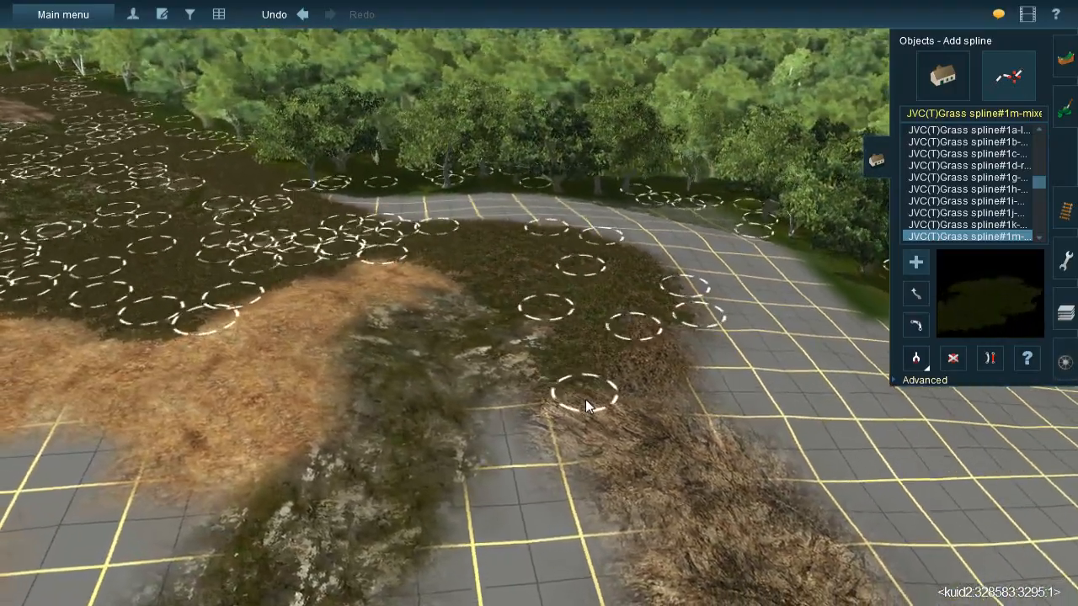
left_click(584, 399)
left_click(648, 406)
right_click_drag(609, 347, 593, 279)
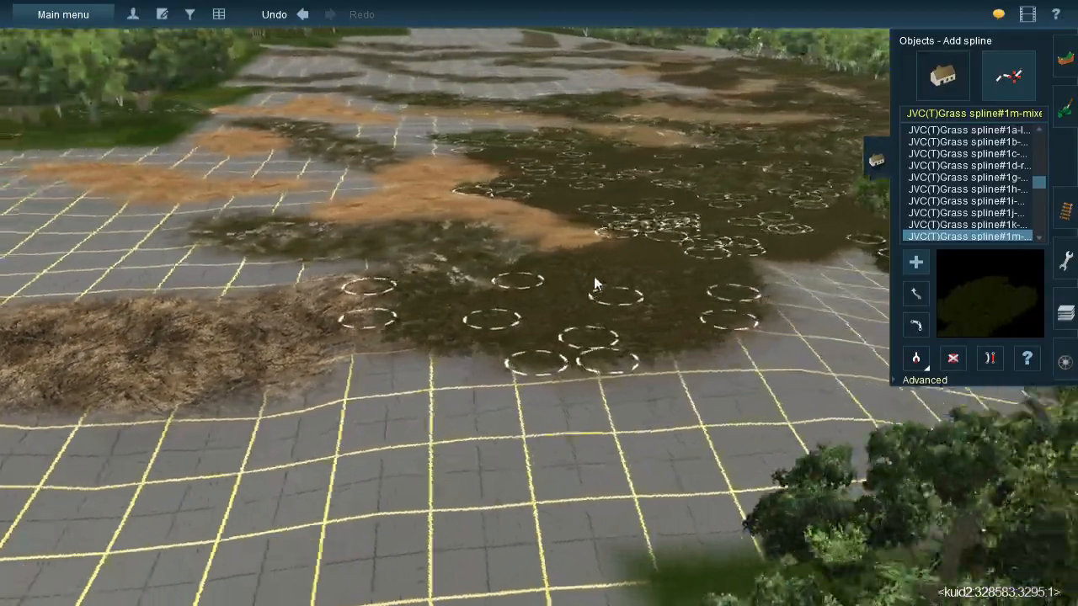
key("Up")
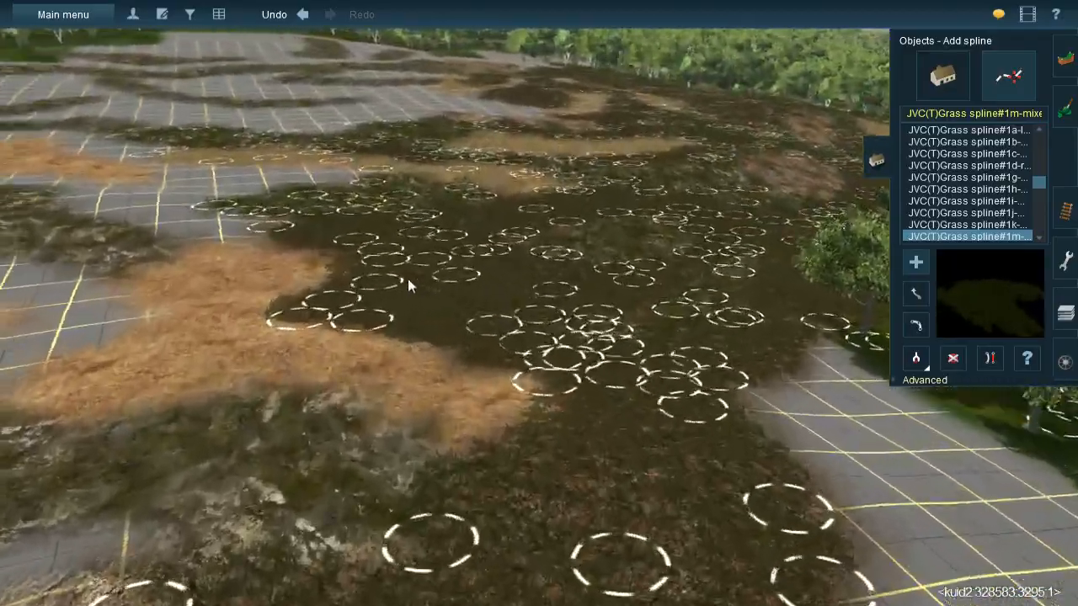
key("Down")
right_click_drag(407, 279, 834, 243)
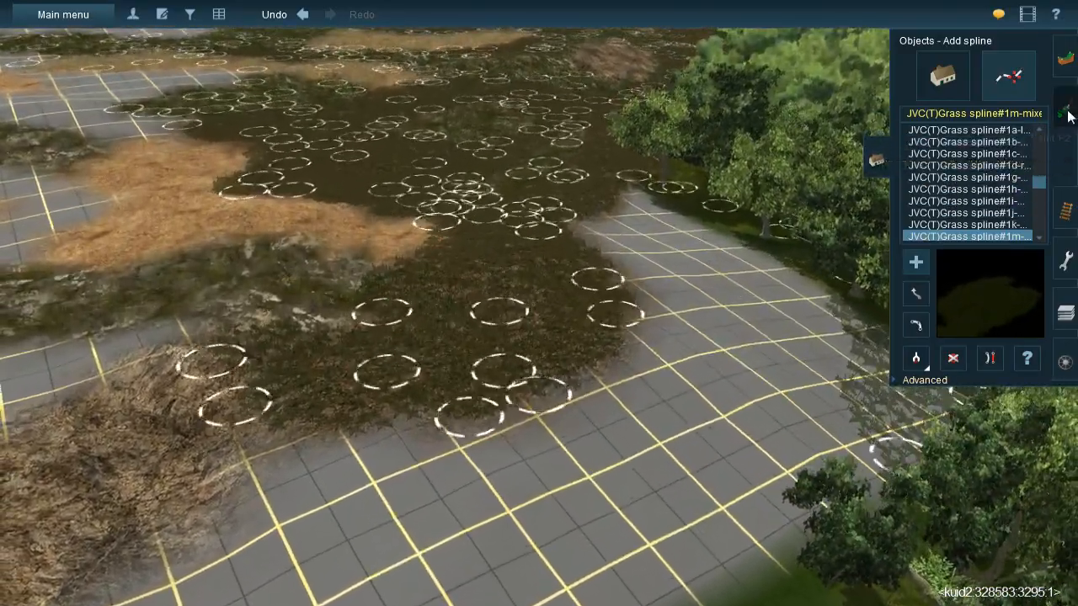
- Sample the orange earth texture and paint it over the bare grid between the spline-dressed litter and the trees
left_click(1067, 111)
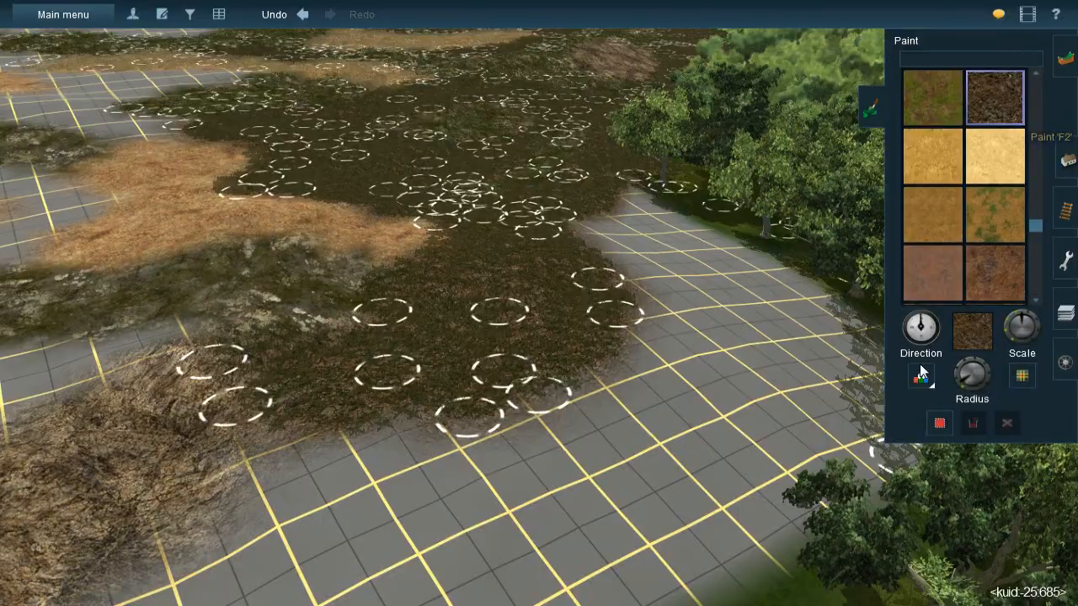
right_click(466, 121)
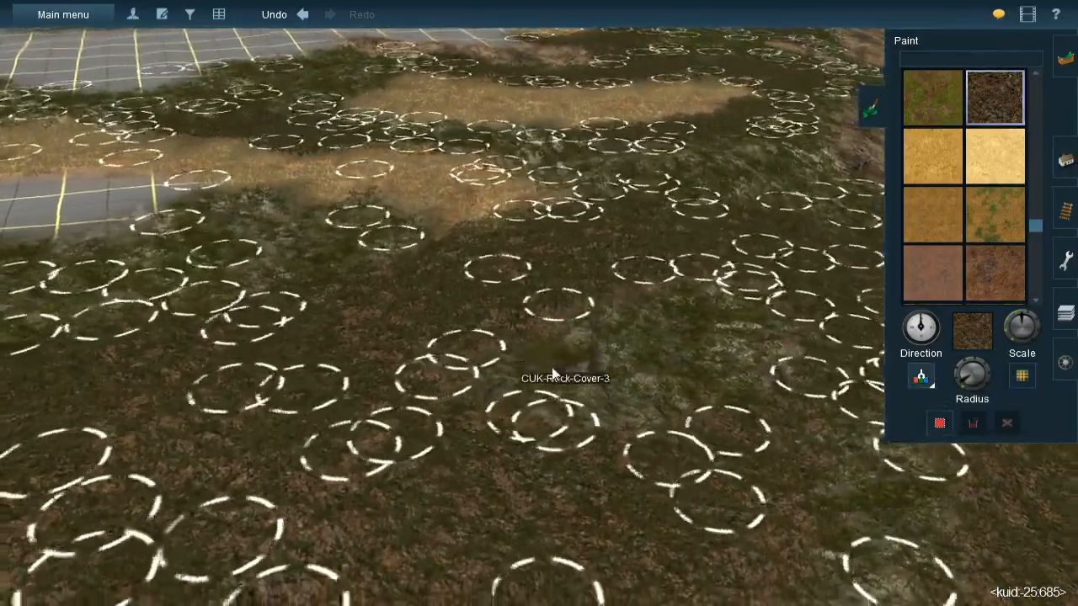
right_click(552, 375)
scroll(539, 381, "down", 3)
right_click(533, 387)
scroll(561, 388, "down", 3)
right_click(601, 330)
mouse_move(540, 288)
right_mouse_down()
mouse_move(569, 349)
mouse_move(536, 260)
right_mouse_up()
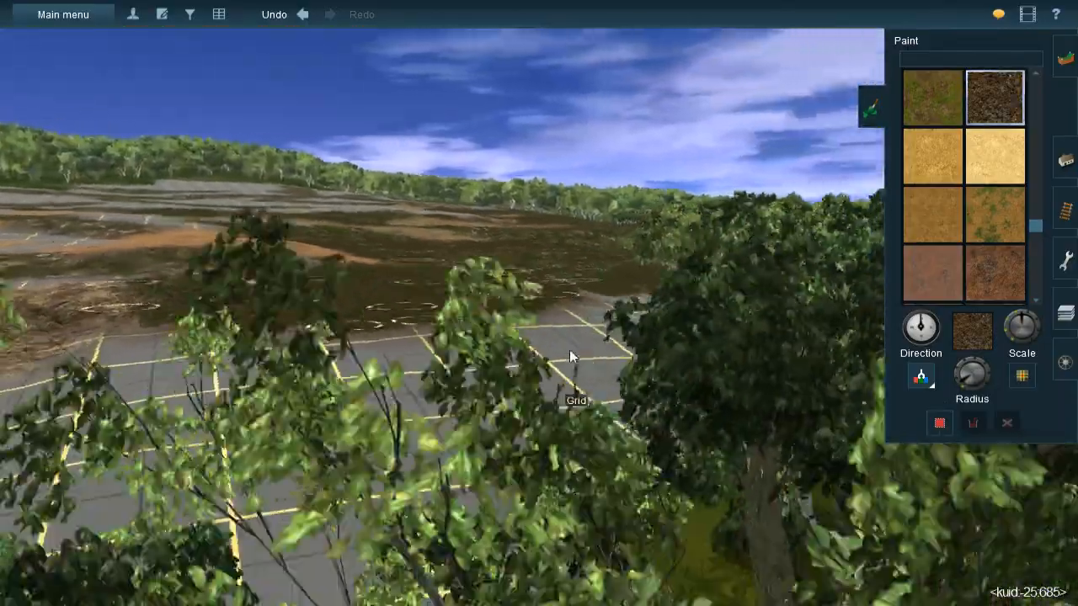
right_click(536, 259)
left_click(273, 273)
mouse_move(551, 394)
right_mouse_down()
mouse_move(600, 310)
mouse_move(667, 272)
right_mouse_up()
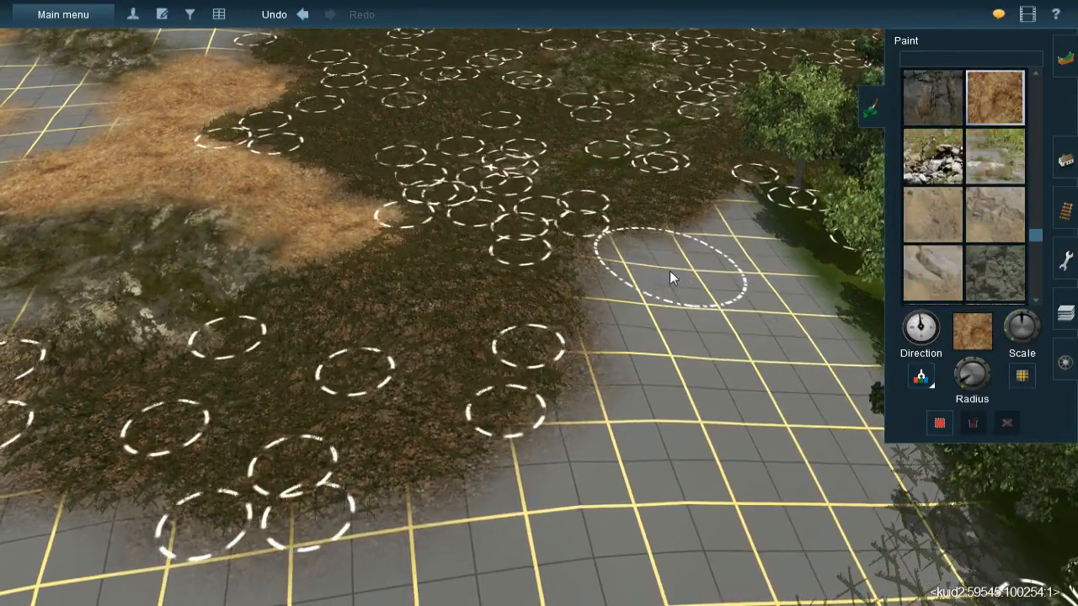
left_click(657, 265)
mouse_move(651, 322)
left_mouse_down()
mouse_move(685, 396)
mouse_move(646, 321)
mouse_move(648, 407)
mouse_move(698, 329)
mouse_move(695, 312)
mouse_move(694, 415)
mouse_move(632, 491)
mouse_move(605, 438)
mouse_move(569, 507)
mouse_move(584, 451)
mouse_move(577, 477)
left_mouse_up()
- Continue the orange earth around the end of the spline-dressed litter to the straw-coloured ground
right_click(576, 477)
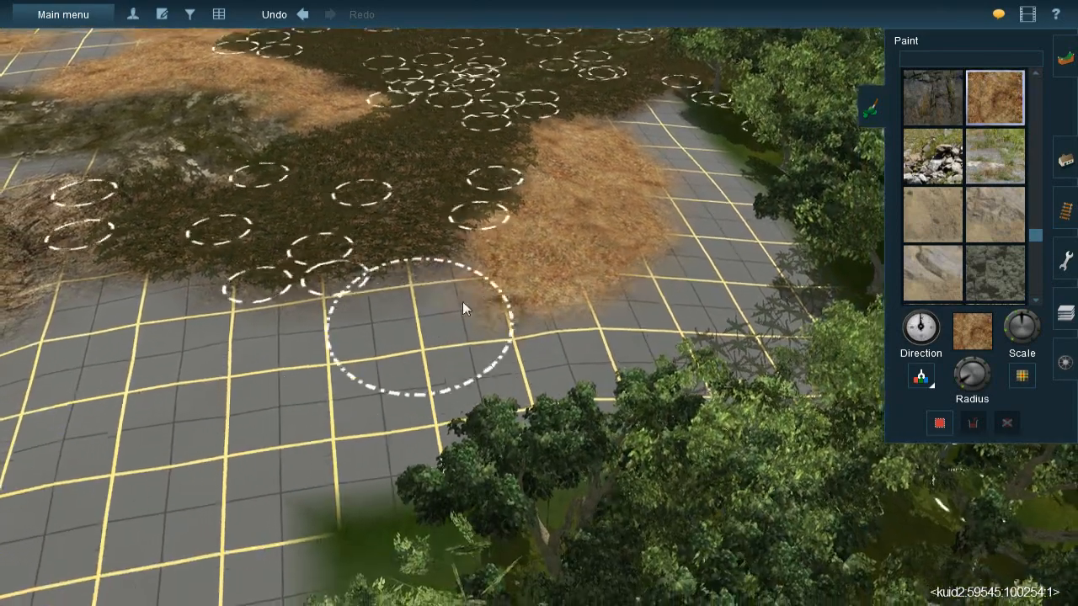
mouse_move(462, 302)
left_mouse_down()
mouse_move(378, 339)
mouse_move(542, 301)
mouse_move(421, 336)
mouse_move(262, 356)
mouse_move(279, 349)
mouse_move(171, 353)
mouse_move(181, 320)
left_mouse_up()
right_click(180, 318)
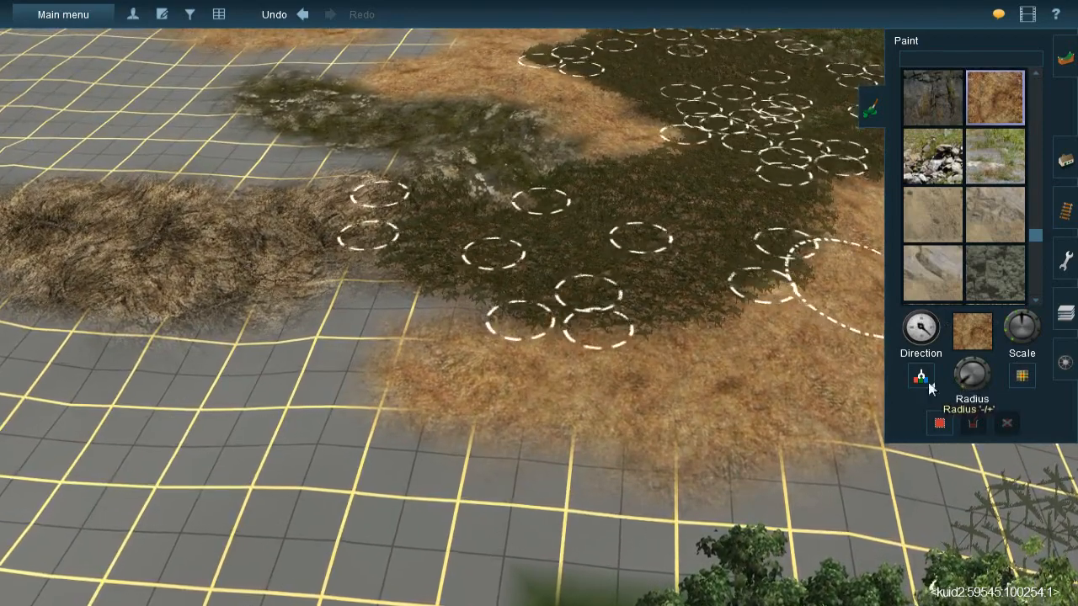
left_click_drag(343, 299, 421, 321)
right_click(627, 284)
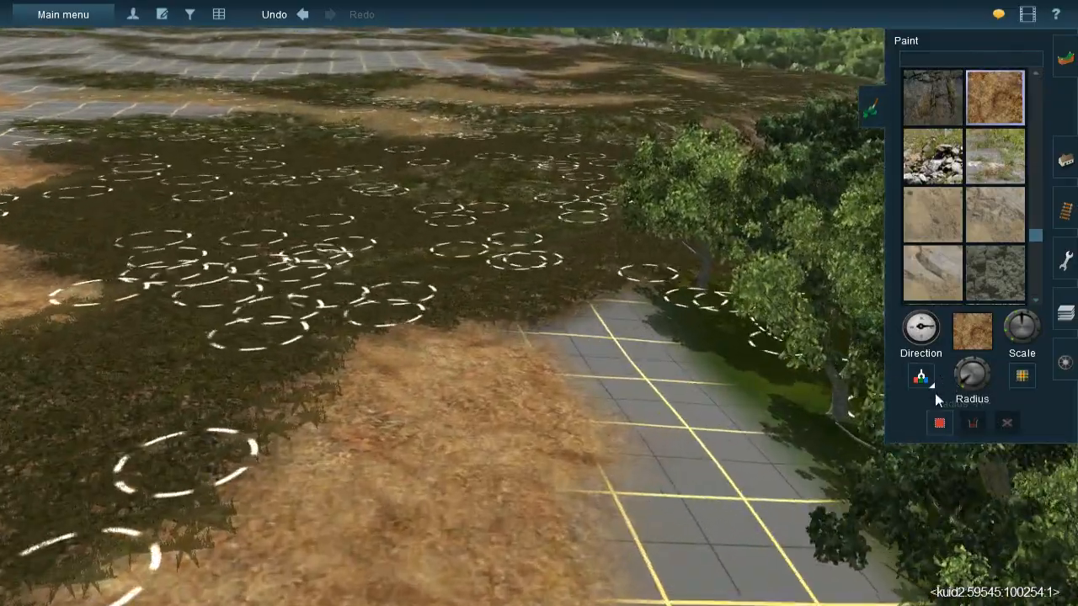
- Sample the leaf litter texture and paint it over the bare grid between the orange earth and the trees
left_click(923, 379)
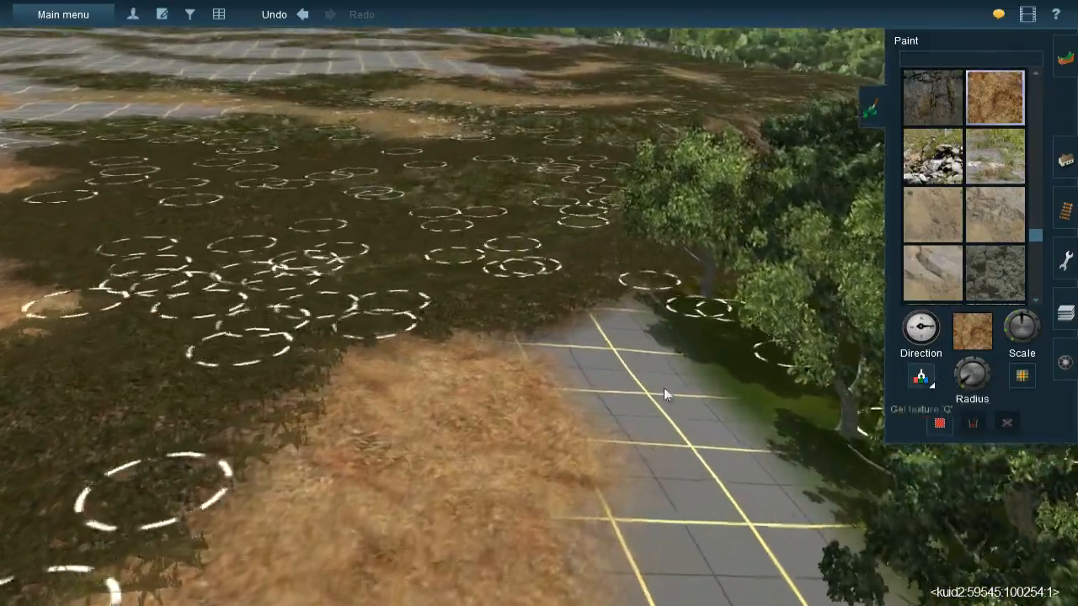
left_click(575, 308)
right_click(610, 324)
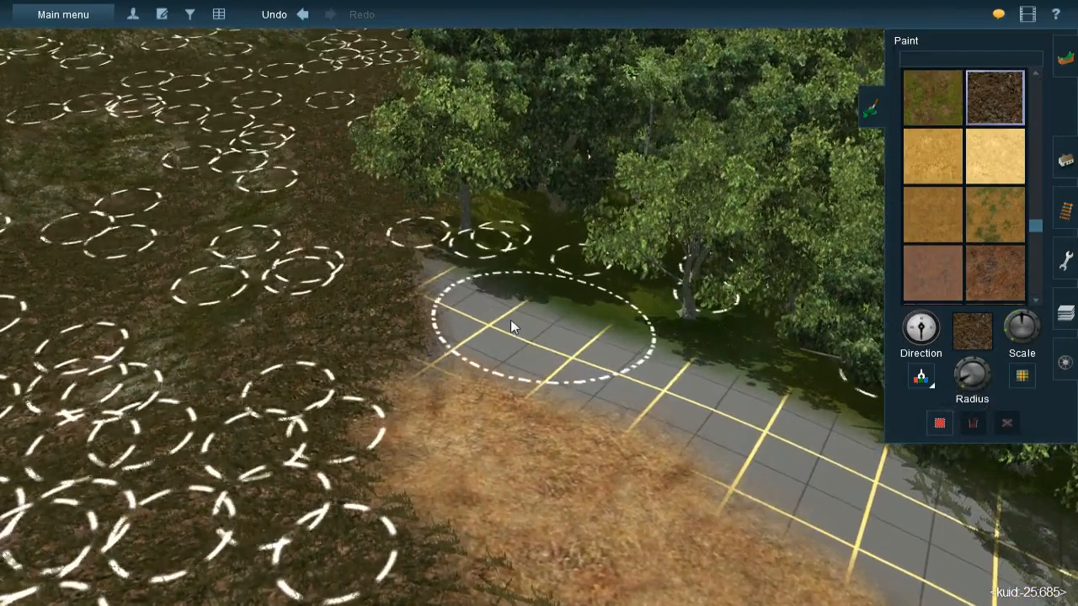
left_click_drag(436, 313, 427, 301)
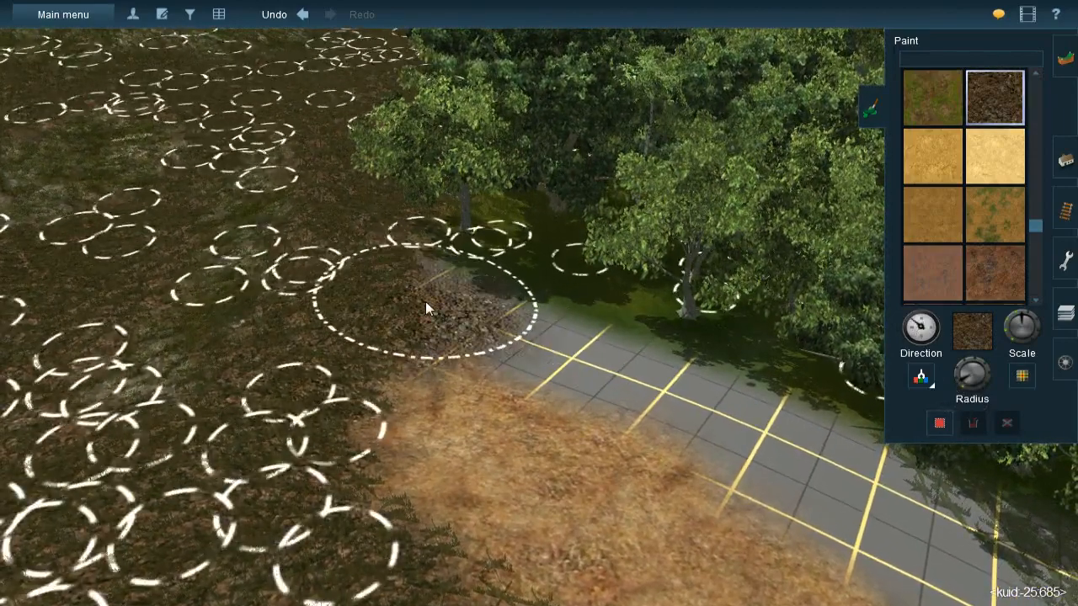
mouse_move(695, 354)
left_mouse_down()
mouse_move(430, 328)
mouse_move(649, 384)
mouse_move(770, 429)
mouse_move(854, 479)
mouse_move(739, 382)
mouse_move(829, 444)
mouse_move(662, 349)
left_mouse_up()
right_click_drag(662, 349, 635, 373)
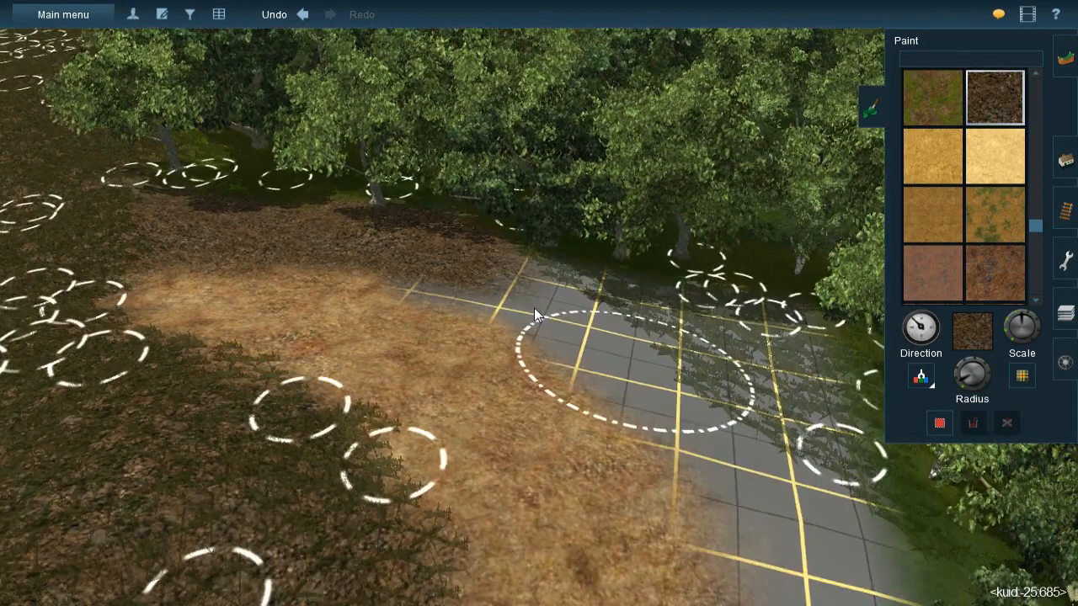
mouse_move(443, 234)
left_mouse_down()
mouse_move(403, 244)
mouse_move(506, 254)
mouse_move(644, 299)
mouse_move(636, 290)
mouse_move(688, 289)
mouse_move(504, 246)
mouse_move(483, 253)
mouse_move(557, 306)
mouse_move(697, 377)
mouse_move(710, 286)
mouse_move(709, 306)
mouse_move(700, 285)
mouse_move(689, 352)
mouse_move(632, 369)
mouse_move(588, 327)
left_mouse_up()
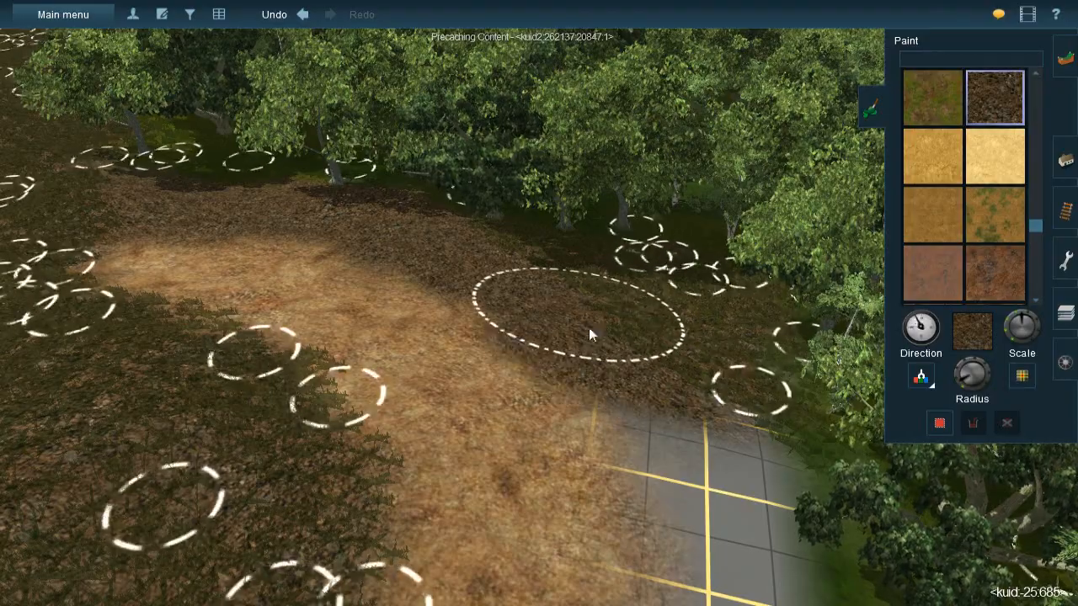
- Continue the leaf litter along the forest edge around the outer side of the orange earth
left_click_drag(699, 453, 713, 432)
right_click(700, 423)
key("Left")
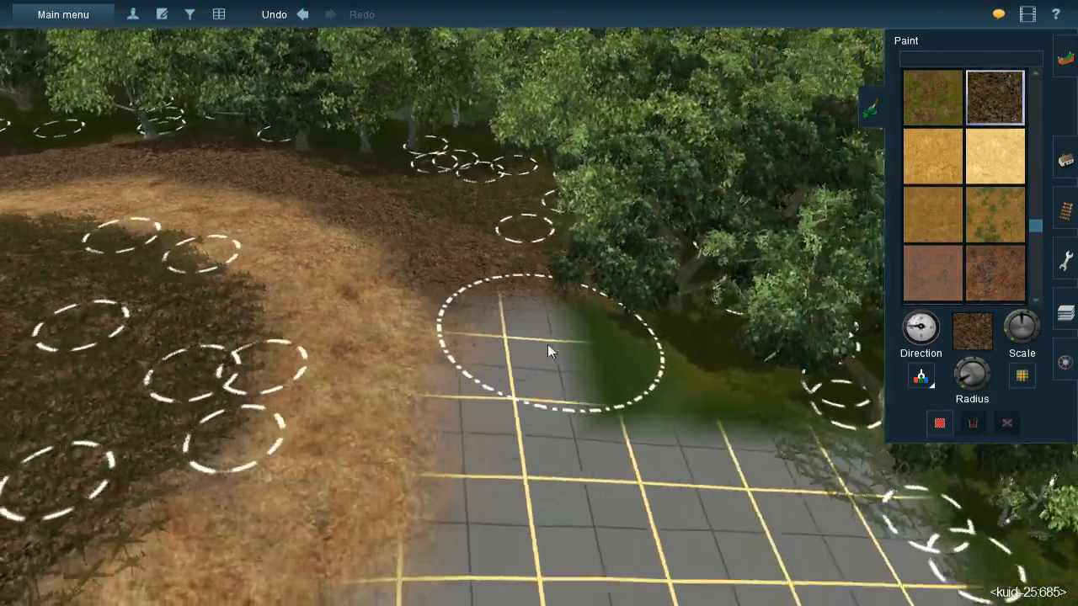
key("Right")
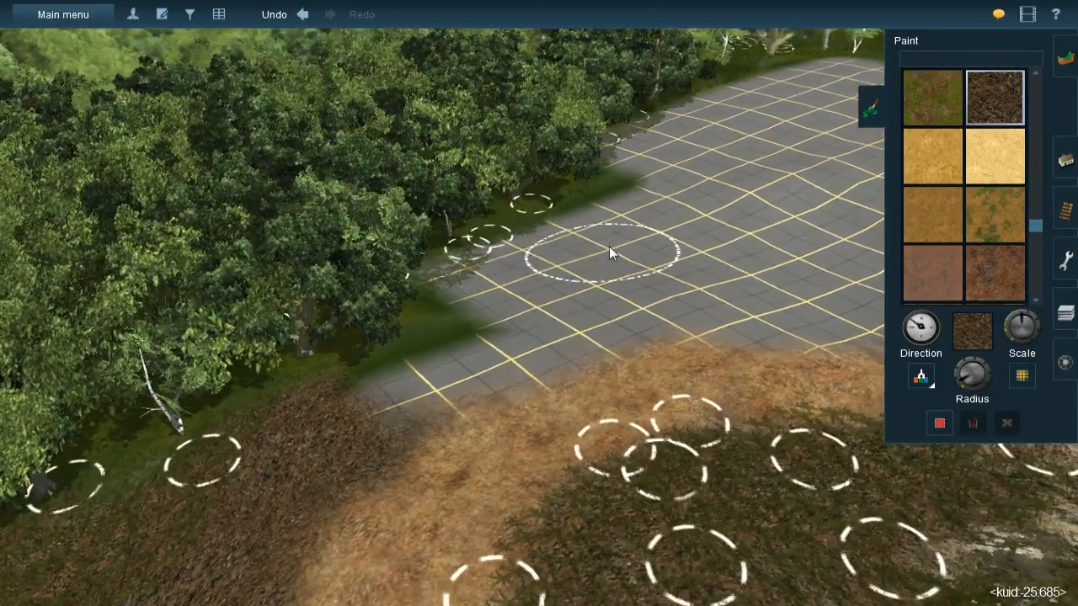
mouse_move(609, 248)
left_mouse_down()
mouse_move(621, 205)
mouse_move(556, 263)
mouse_move(513, 268)
mouse_move(508, 252)
mouse_move(448, 287)
mouse_move(461, 284)
mouse_move(407, 385)
mouse_move(551, 329)
mouse_move(496, 351)
mouse_move(567, 305)
mouse_move(555, 286)
mouse_move(507, 344)
mouse_move(521, 340)
mouse_move(498, 342)
left_mouse_up()
scroll(522, 366, "down", 4)
key("Left")
scroll(519, 280, "up", 4)
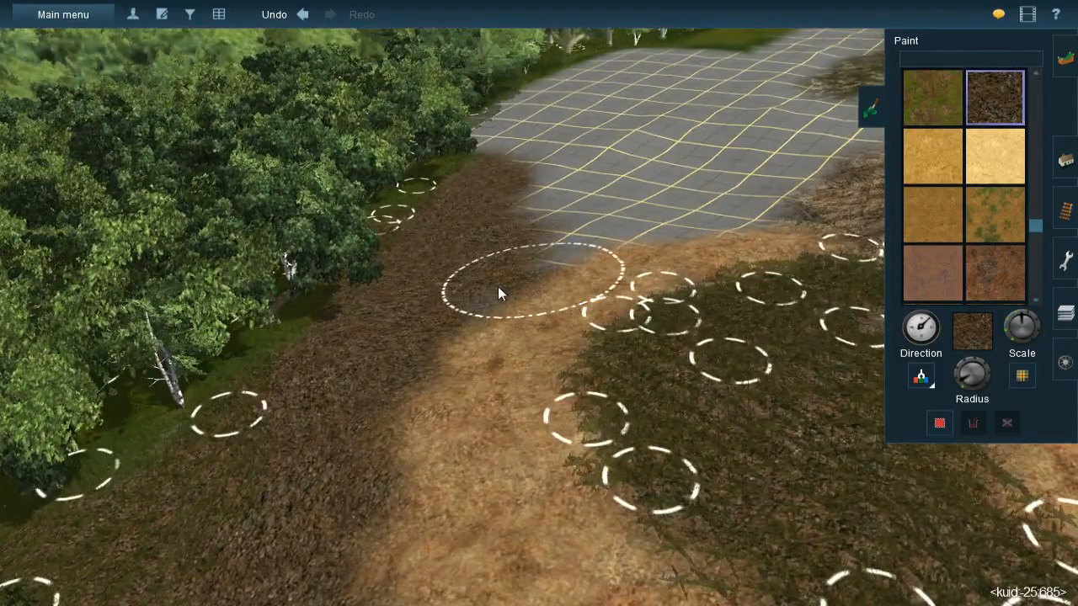
left_click_drag(461, 285, 449, 302)
key("bracketright")
- Sample the mossy rock texture and paint it over the bare grid from the isolated rock patch to the straw-coloured ground
right_click(582, 278)
key("Left")
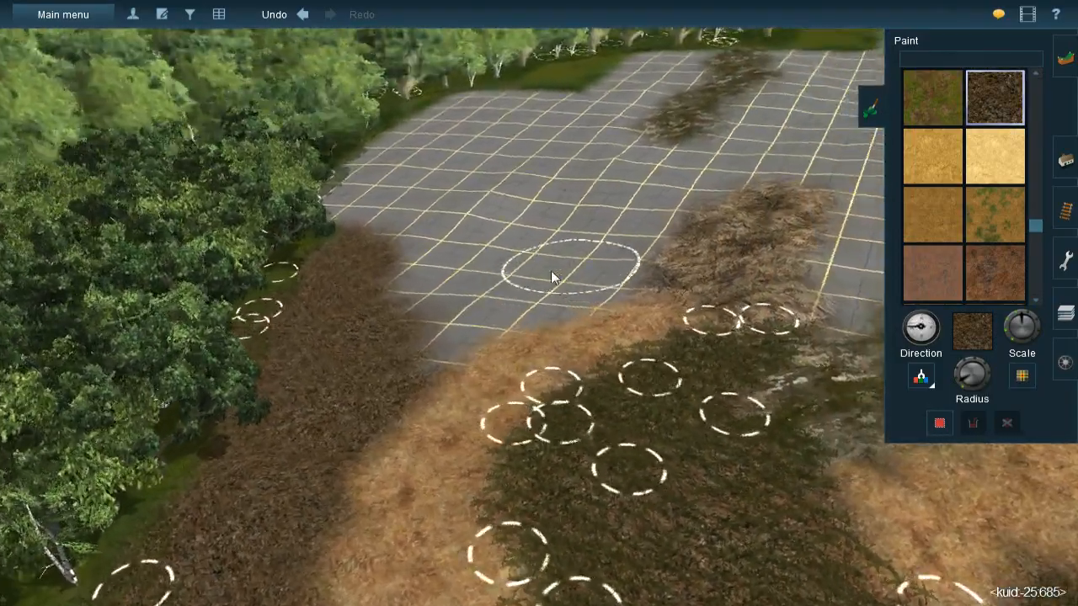
right_click(439, 251)
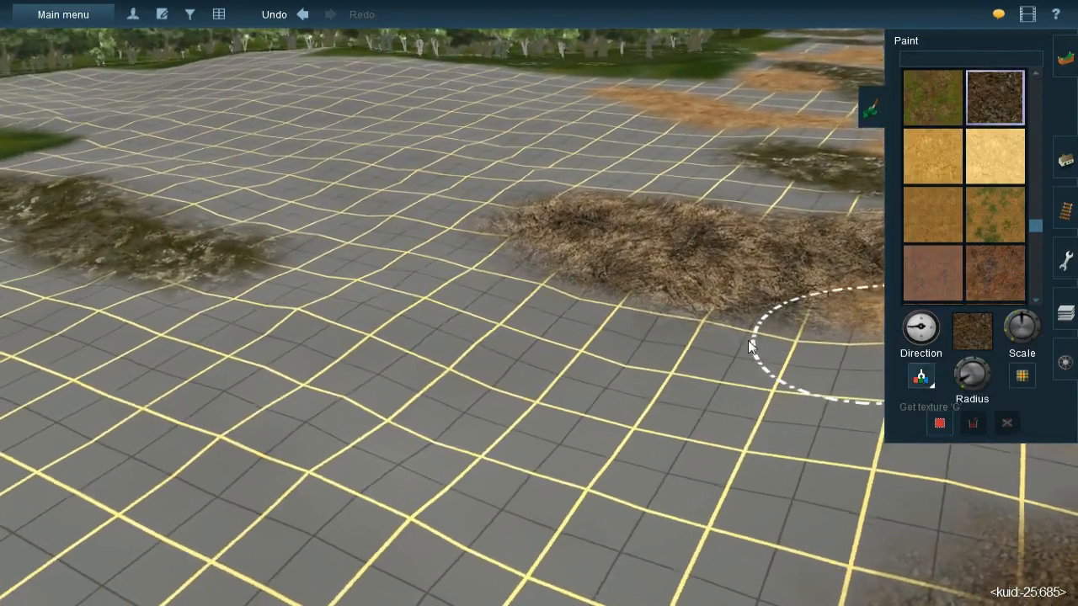
left_click(921, 377)
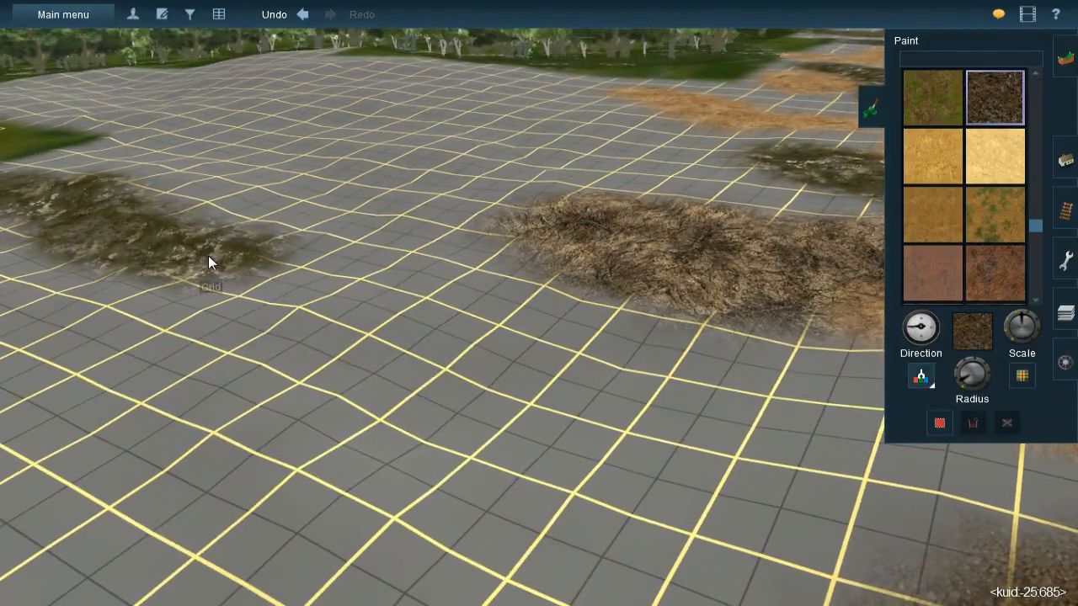
left_click(208, 255)
left_click(959, 387)
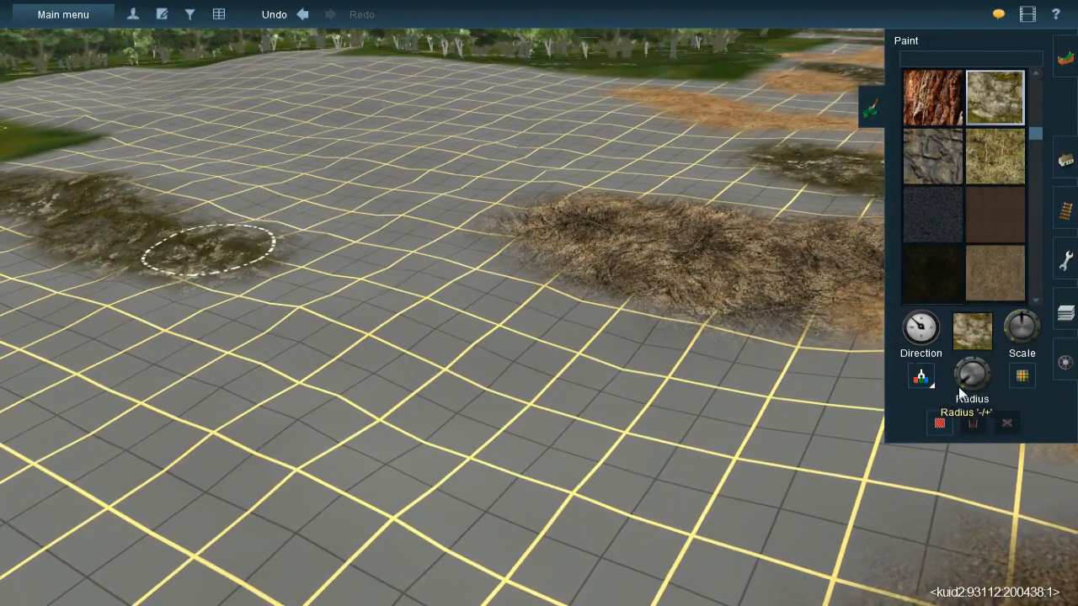
mouse_move(495, 305)
left_mouse_down()
mouse_move(519, 319)
mouse_move(560, 301)
mouse_move(577, 329)
mouse_move(657, 324)
mouse_move(618, 337)
mouse_move(505, 319)
mouse_move(471, 324)
left_mouse_up()
mouse_move(390, 326)
left_mouse_down()
mouse_move(345, 308)
mouse_move(404, 296)
mouse_move(318, 301)
mouse_move(351, 330)
mouse_move(297, 356)
mouse_move(235, 331)
mouse_move(370, 368)
mouse_move(221, 354)
mouse_move(794, 336)
mouse_move(773, 361)
left_mouse_up()
mouse_move(752, 361)
right_mouse_down()
mouse_move(463, 284)
mouse_move(513, 283)
mouse_move(545, 325)
mouse_move(517, 269)
mouse_move(518, 294)
right_mouse_up()
mouse_move(517, 294)
left_mouse_down()
mouse_move(527, 307)
mouse_move(548, 291)
mouse_move(632, 317)
mouse_move(643, 339)
mouse_move(613, 306)
mouse_move(547, 280)
mouse_move(594, 293)
mouse_move(543, 272)
left_mouse_up()
mouse_move(457, 222)
left_mouse_down()
mouse_move(472, 237)
mouse_move(411, 216)
mouse_move(439, 220)
mouse_move(371, 216)
mouse_move(245, 255)
left_mouse_up()
- Sample the orange earth (Rock 012) and widen its band over the bare grid between the mossy rock and the forest-edge leaf litter
right_click(472, 309)
key("Right")
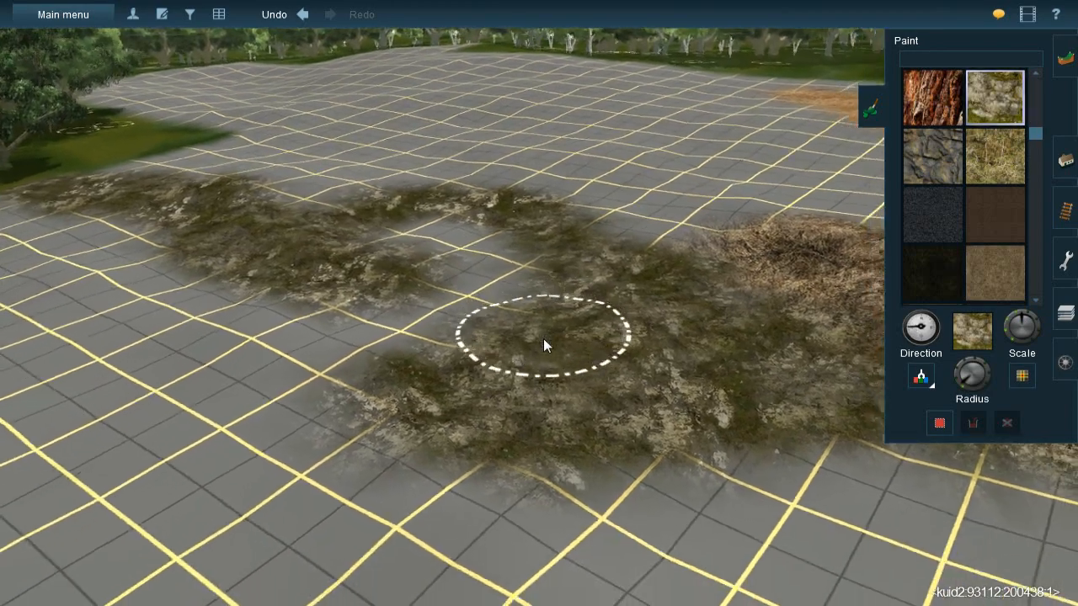
key("Right")
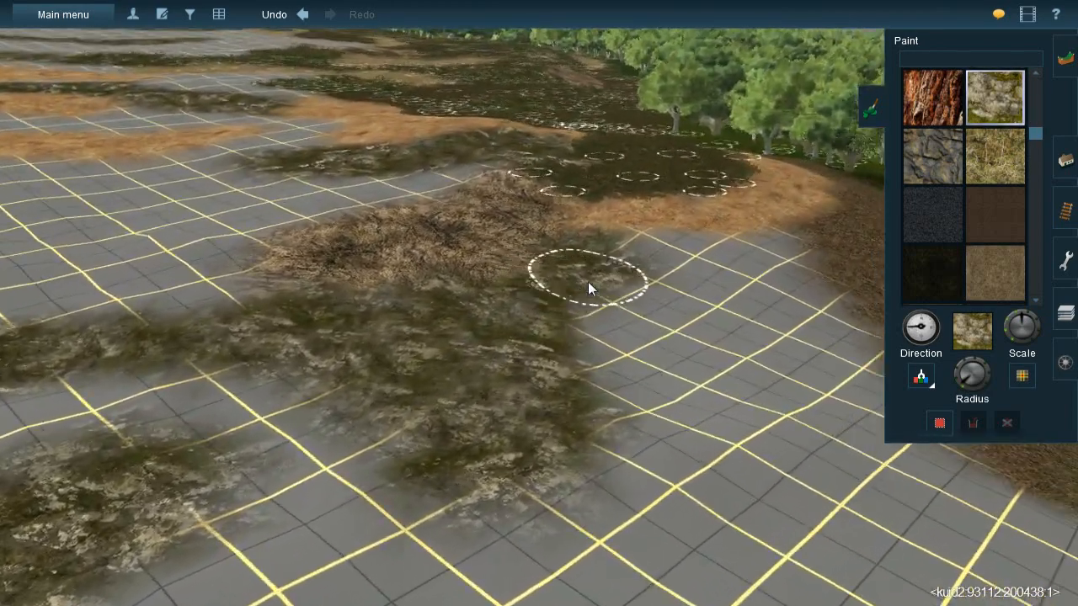
key("Up")
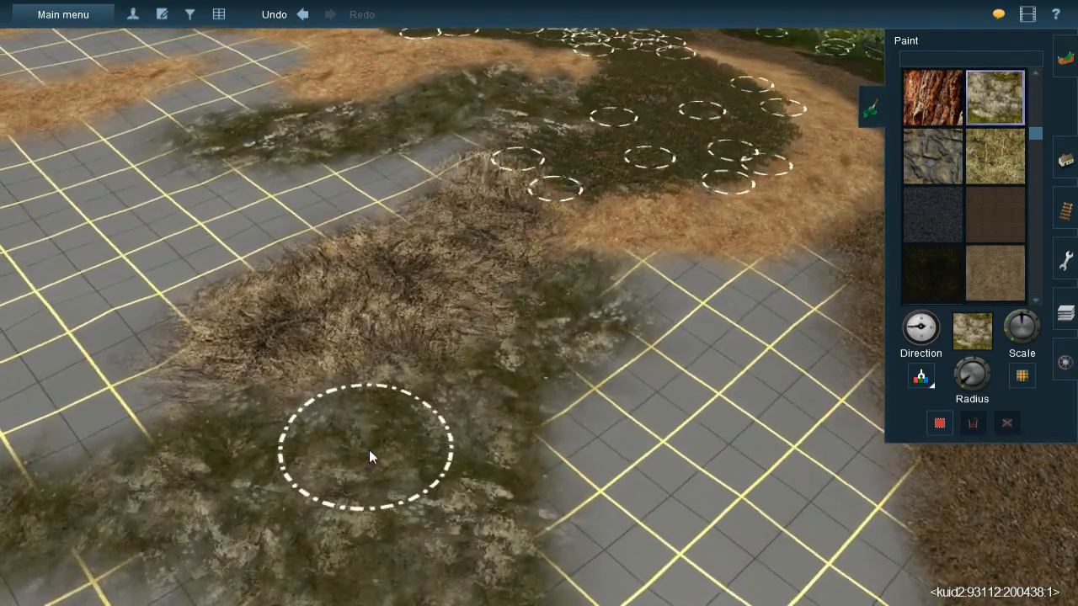
right_click(328, 448)
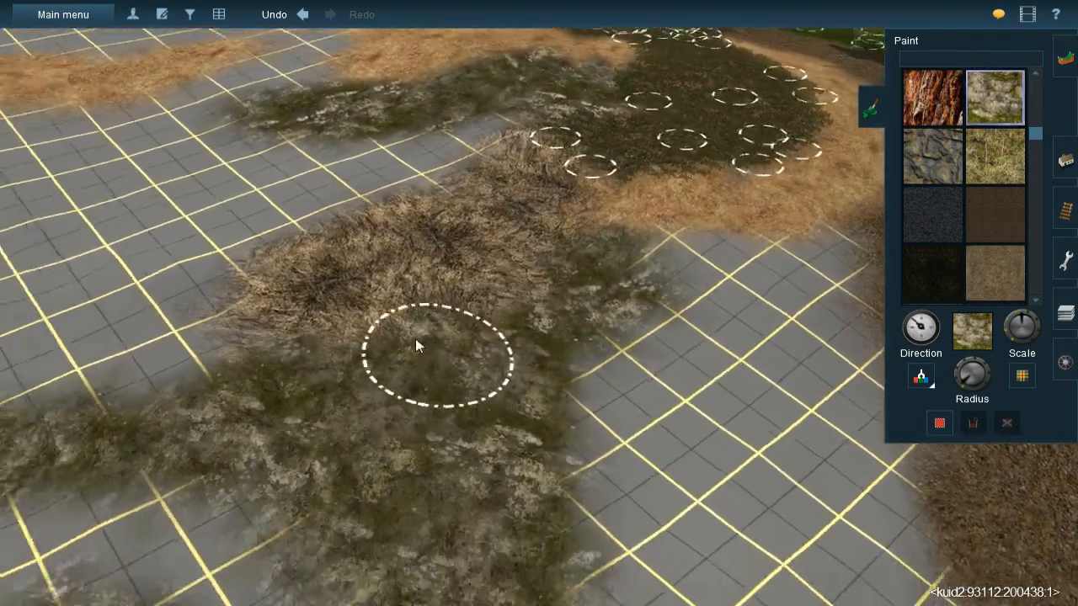
scroll(419, 345, "down", 3)
key("Down")
key("Up")
key("Right")
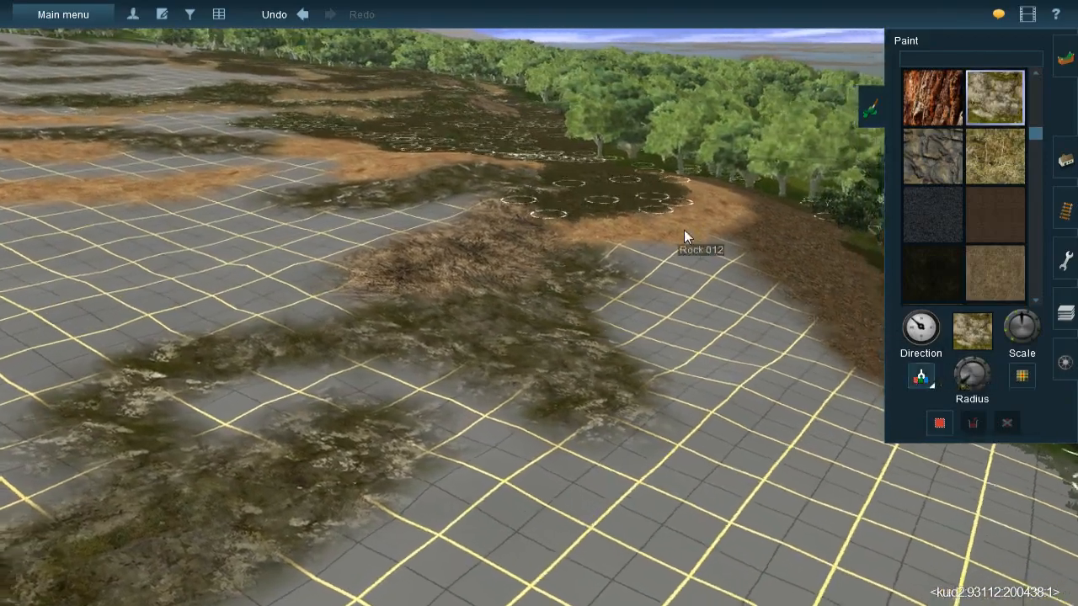
left_click(684, 233)
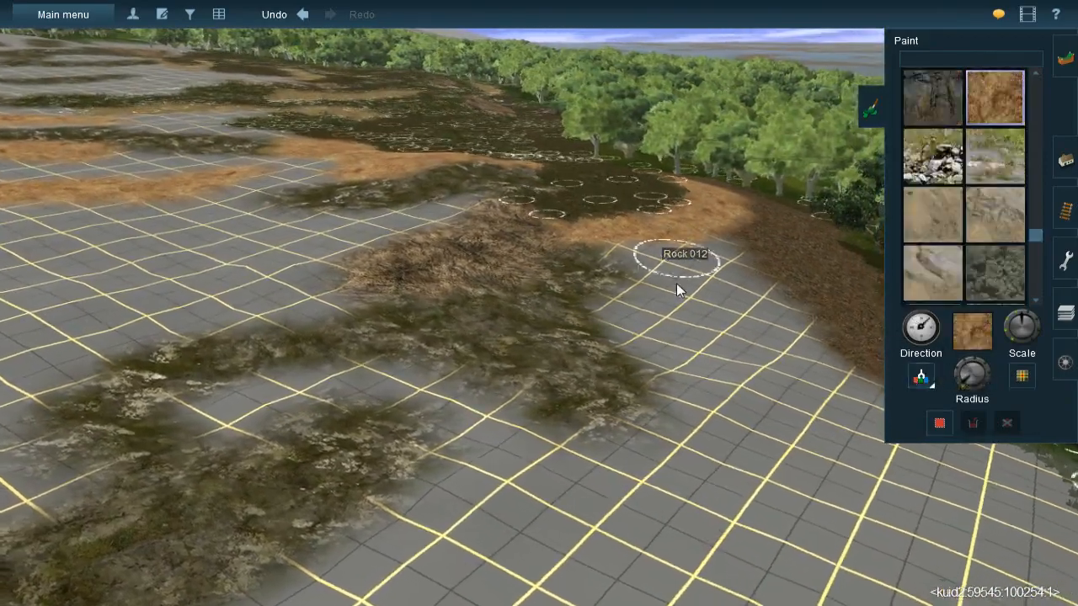
right_click(676, 282)
scroll(623, 275, "up", 3)
key("Left")
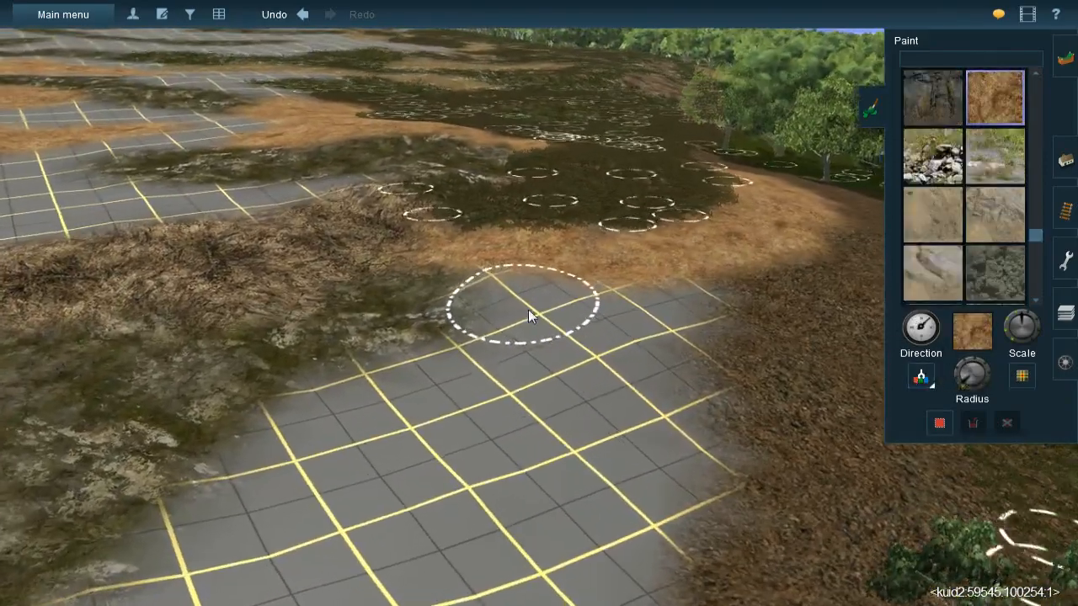
key("bracketright")
mouse_move(531, 292)
left_mouse_down()
mouse_move(546, 304)
mouse_move(549, 294)
mouse_move(518, 285)
mouse_move(549, 311)
mouse_move(635, 332)
mouse_move(698, 305)
mouse_move(634, 292)
mouse_move(613, 301)
left_mouse_up()
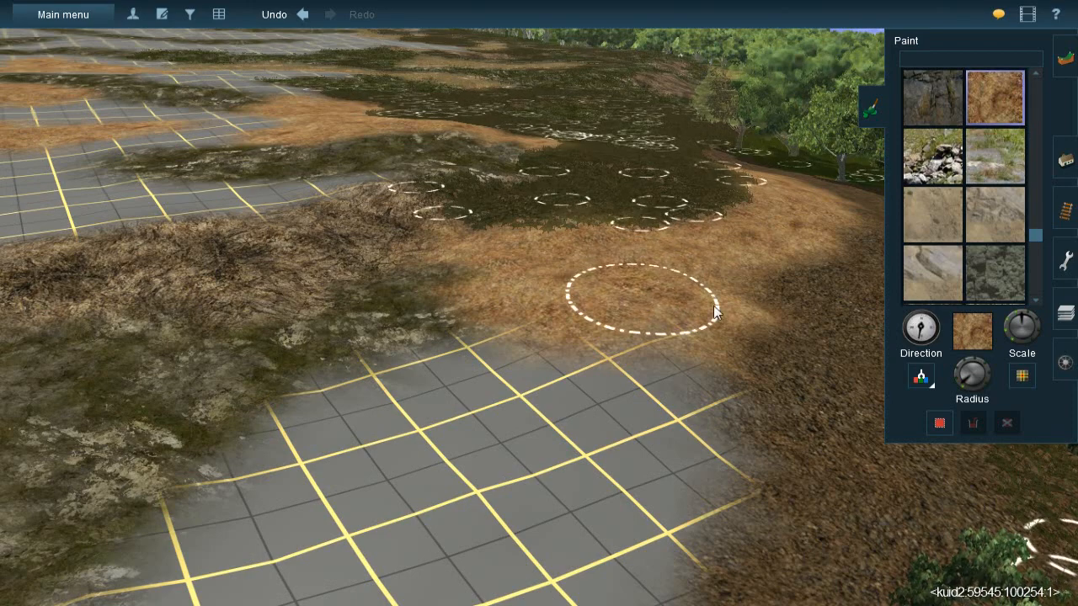
- Sample the leaf litter, extend the spline-dressed patch into the orange earth, and spread the forest-edge litter over the grid towards the mossy rock
left_click(608, 186)
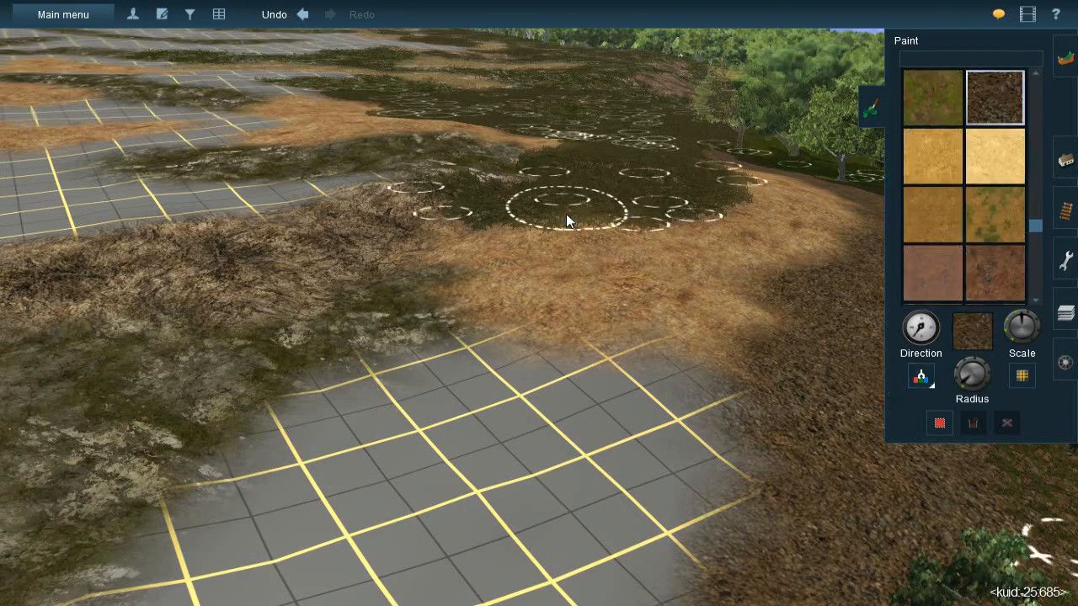
mouse_move(645, 212)
left_mouse_down()
mouse_move(609, 233)
mouse_move(633, 224)
mouse_move(566, 219)
left_mouse_up()
key("Right")
key("Down")
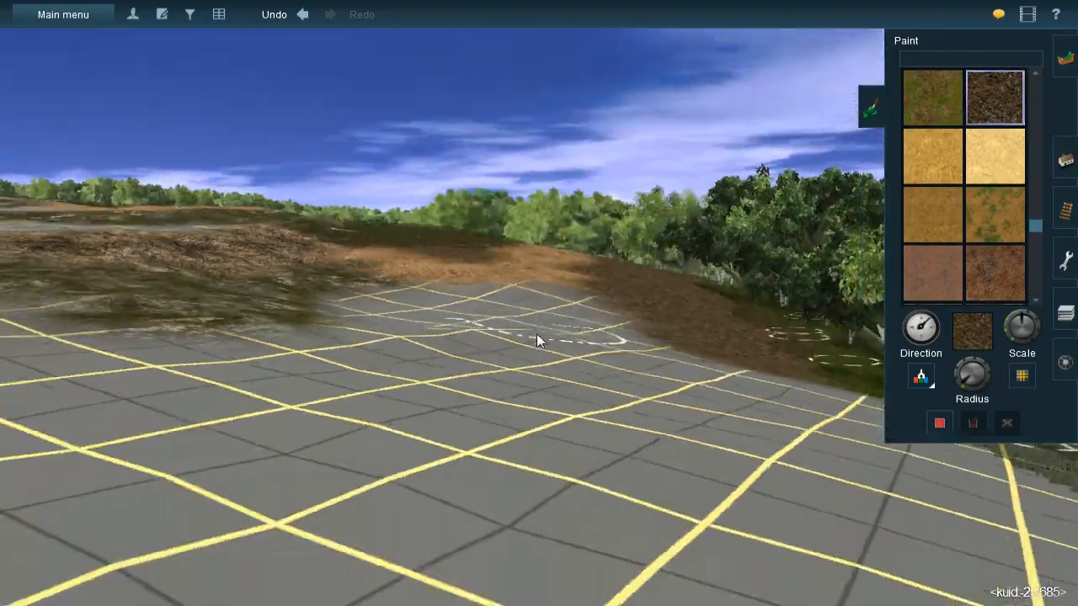
key("Up")
key("Right")
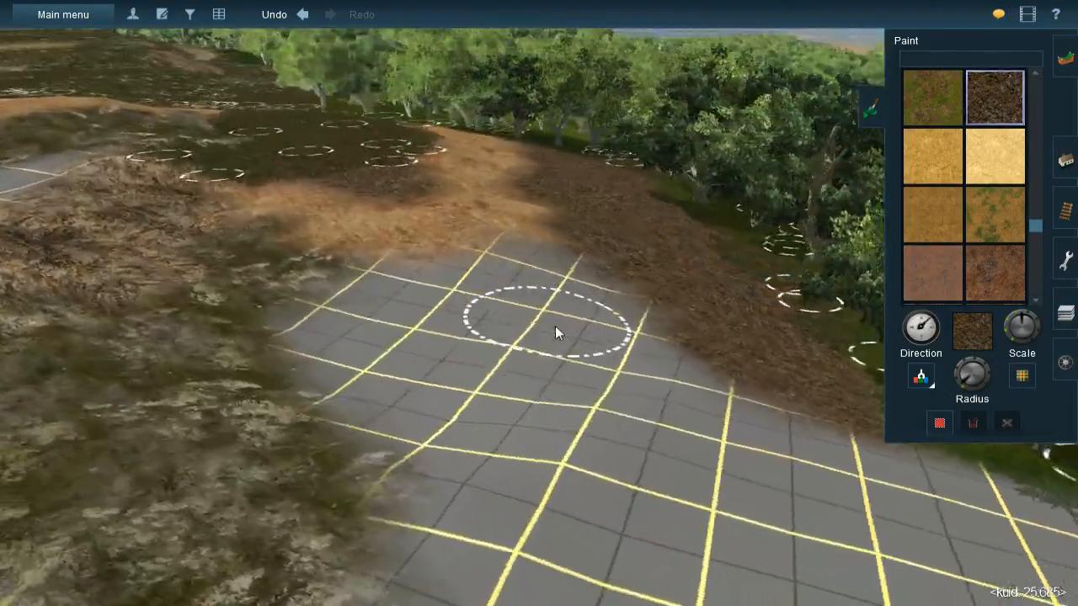
mouse_move(587, 345)
left_mouse_down()
mouse_move(604, 308)
mouse_move(623, 352)
mouse_move(680, 344)
mouse_move(671, 345)
mouse_move(741, 367)
mouse_move(520, 354)
mouse_move(560, 321)
mouse_move(483, 325)
mouse_move(493, 315)
mouse_move(425, 320)
mouse_move(482, 385)
mouse_move(592, 362)
mouse_move(400, 355)
mouse_move(452, 339)
mouse_move(447, 385)
mouse_move(503, 412)
mouse_move(588, 372)
mouse_move(571, 315)
mouse_move(578, 285)
mouse_move(569, 300)
left_mouse_up()
- Sample the orange earth and fill the bare strips separating the new leaf litter bulge from the existing earth and the mossy rock
key("Left")
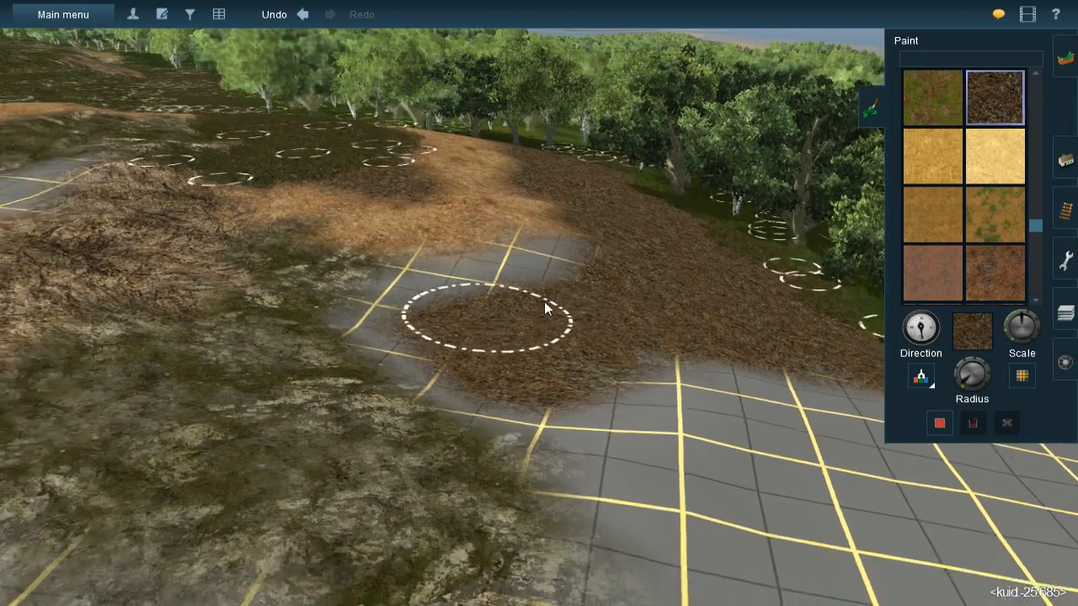
key("Down")
scroll(532, 292, "up", 3)
key("Up")
key("Left")
key("Up")
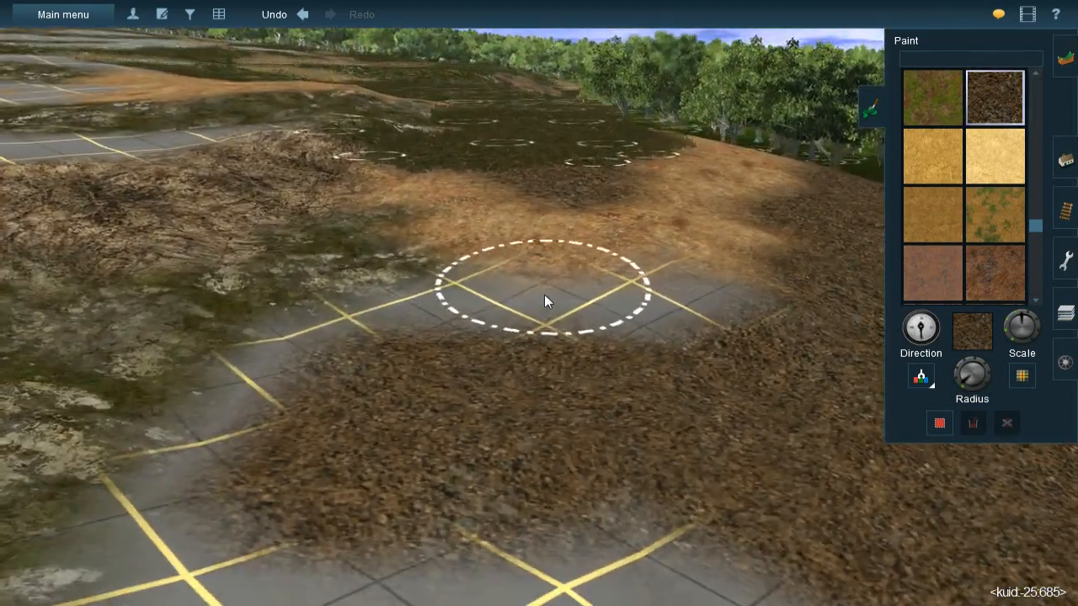
key("Left")
left_click(930, 379)
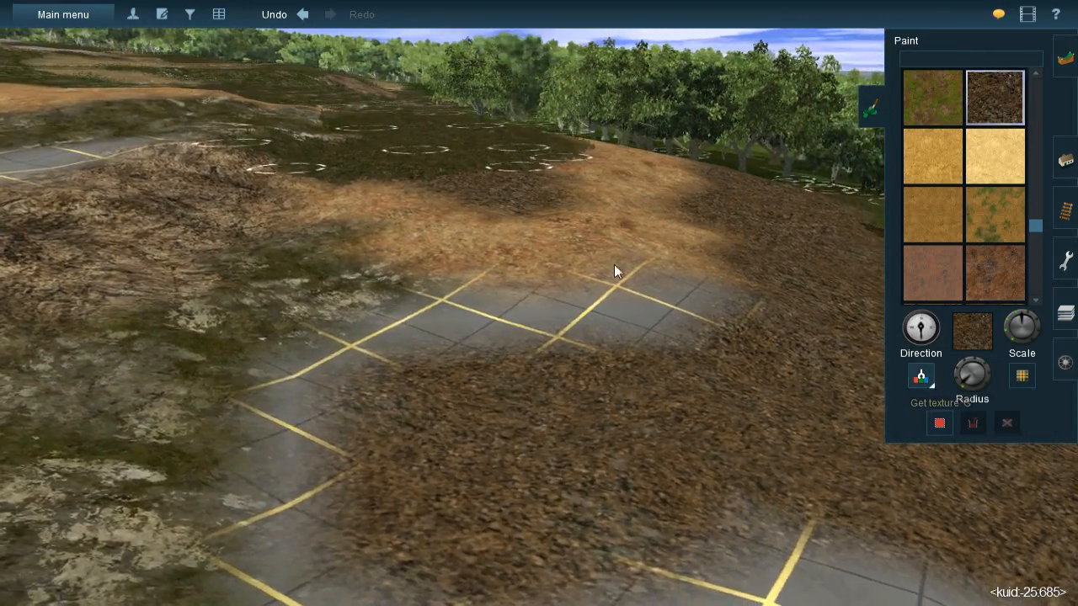
left_click(618, 266)
mouse_move(661, 285)
left_mouse_down()
mouse_move(483, 312)
mouse_move(712, 323)
left_mouse_up()
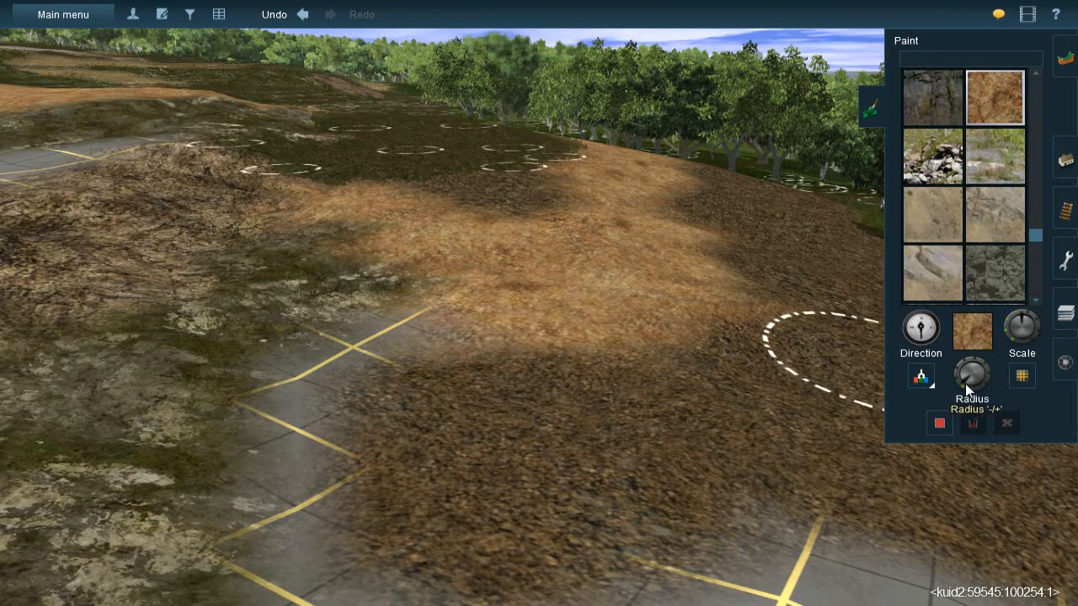
mouse_move(359, 352)
left_mouse_down()
mouse_move(304, 394)
mouse_move(290, 472)
mouse_move(327, 517)
left_mouse_up()
- Continue the orange earth around the end of the leaf litter bulge, along the edge of the mossy rock
key("Left")
key("Up")
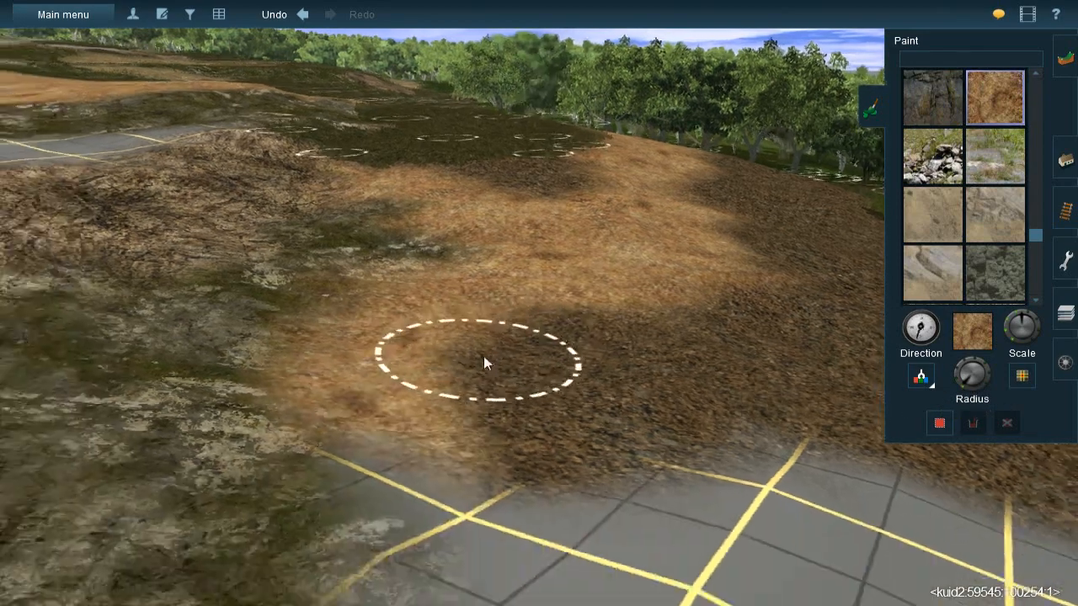
key("Left")
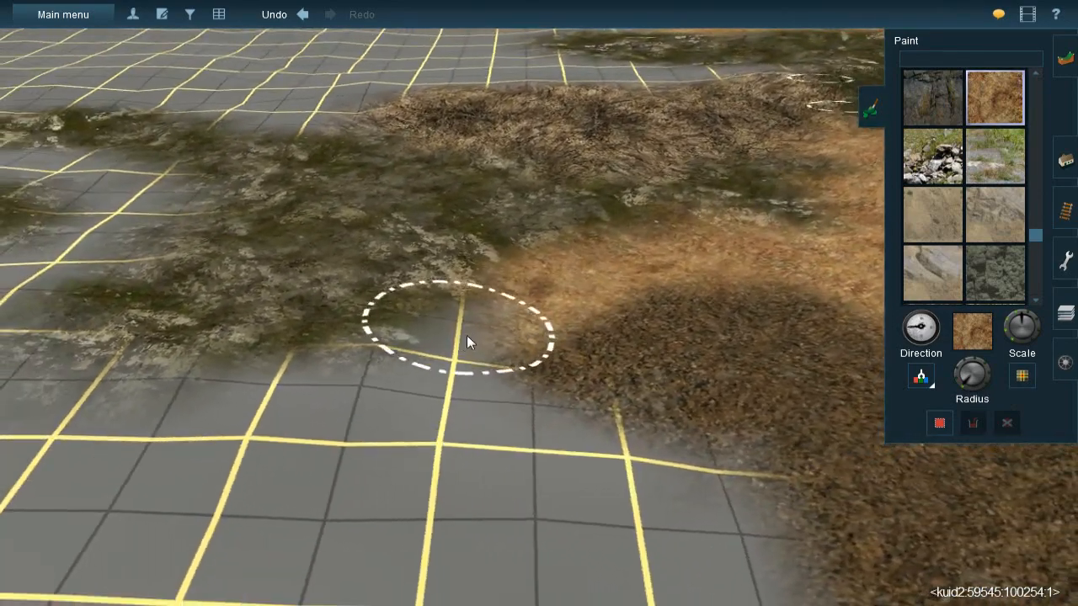
mouse_move(486, 349)
left_mouse_down()
mouse_move(455, 323)
mouse_move(419, 330)
left_mouse_up()
mouse_move(557, 452)
left_mouse_down()
mouse_move(604, 470)
mouse_move(388, 396)
mouse_move(409, 419)
mouse_move(593, 464)
left_mouse_up()
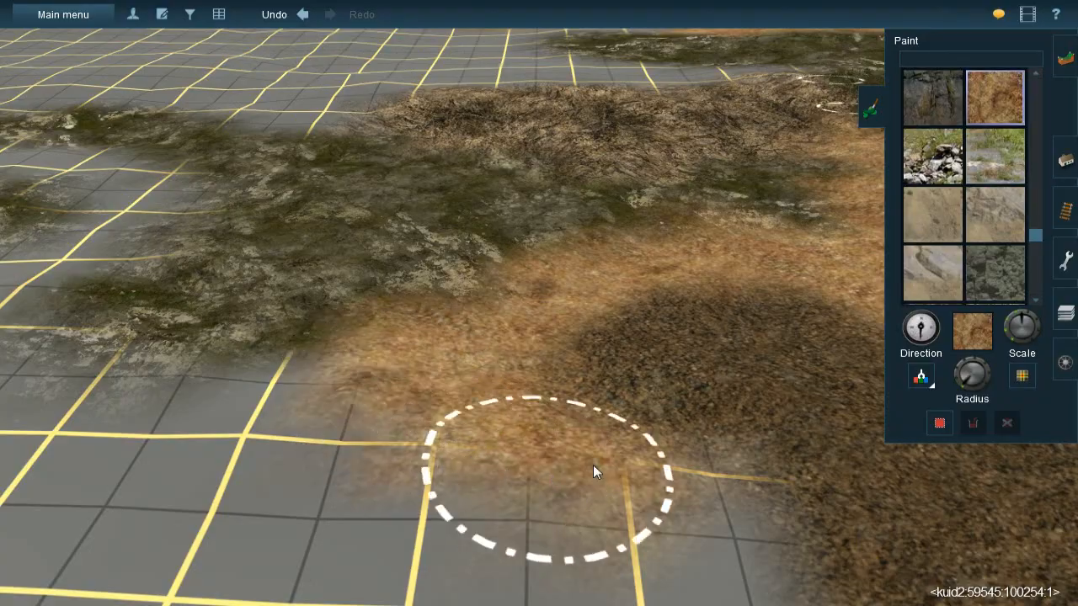
- Add a JVC(T)Grass spline#1m across the leaf litter patch that juts into the orange earth
key("Right")
key("Left")
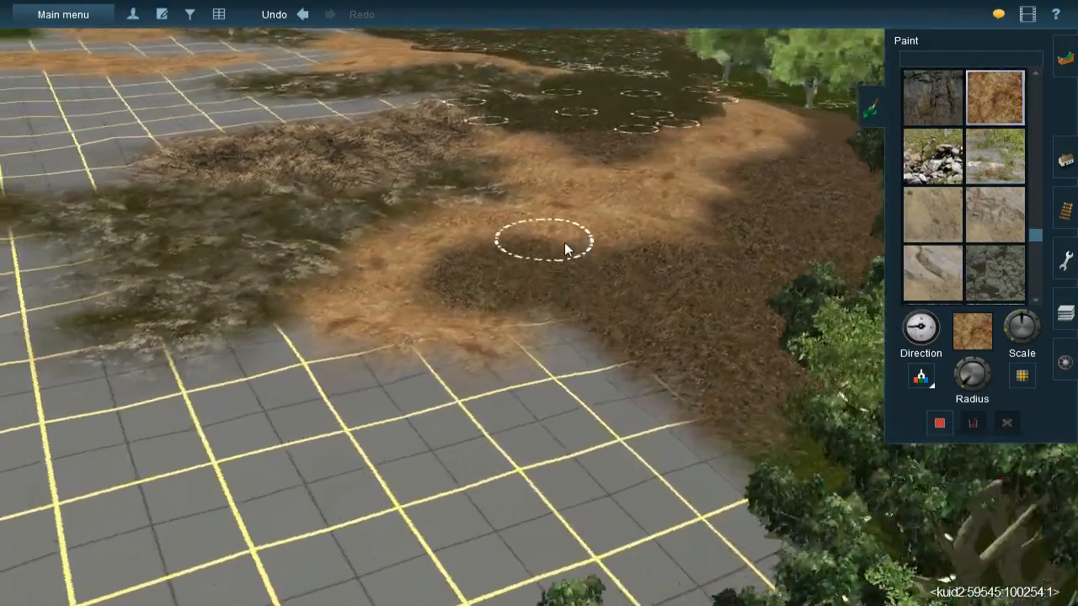
right_click(566, 244)
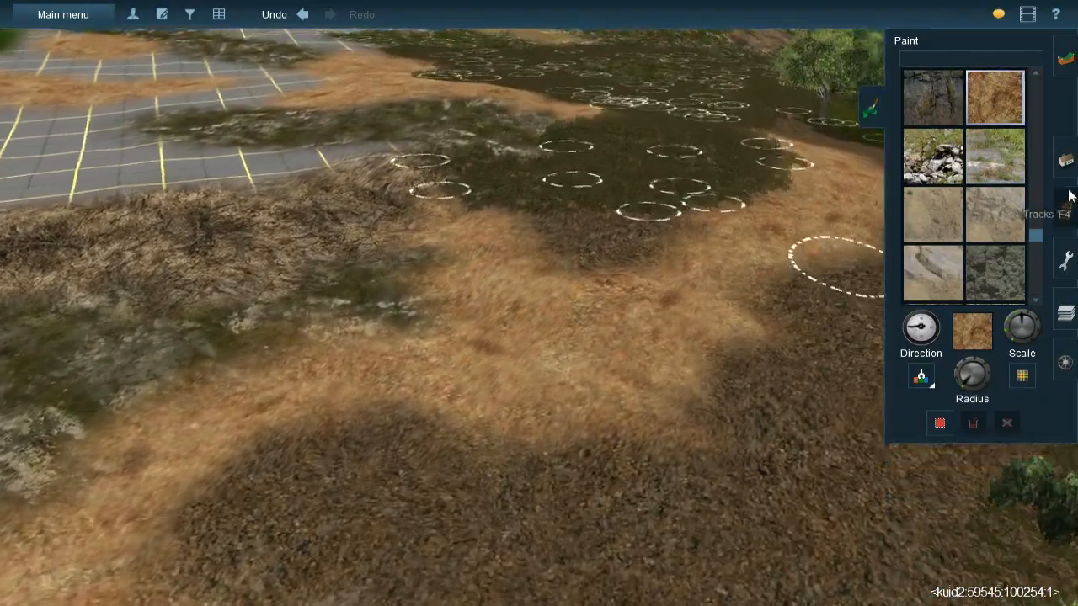
left_click(1065, 211)
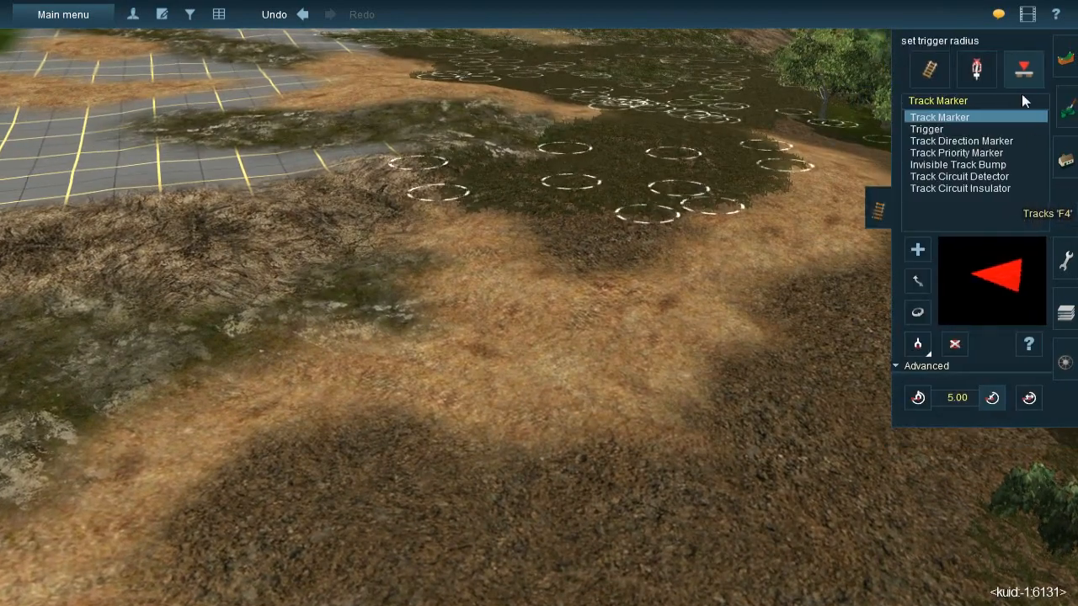
left_click(1066, 160)
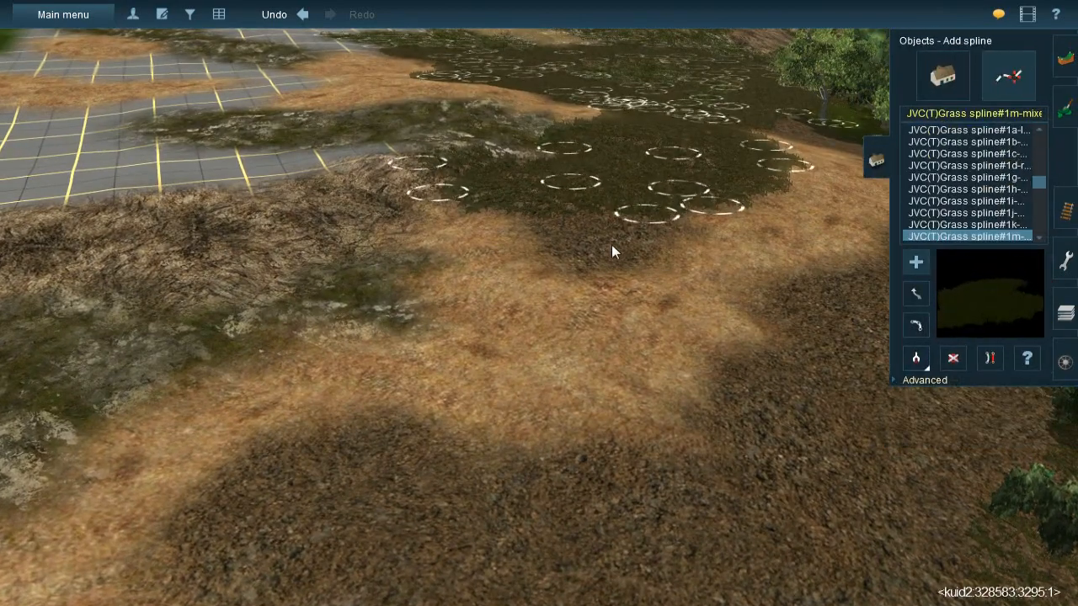
left_click(540, 193)
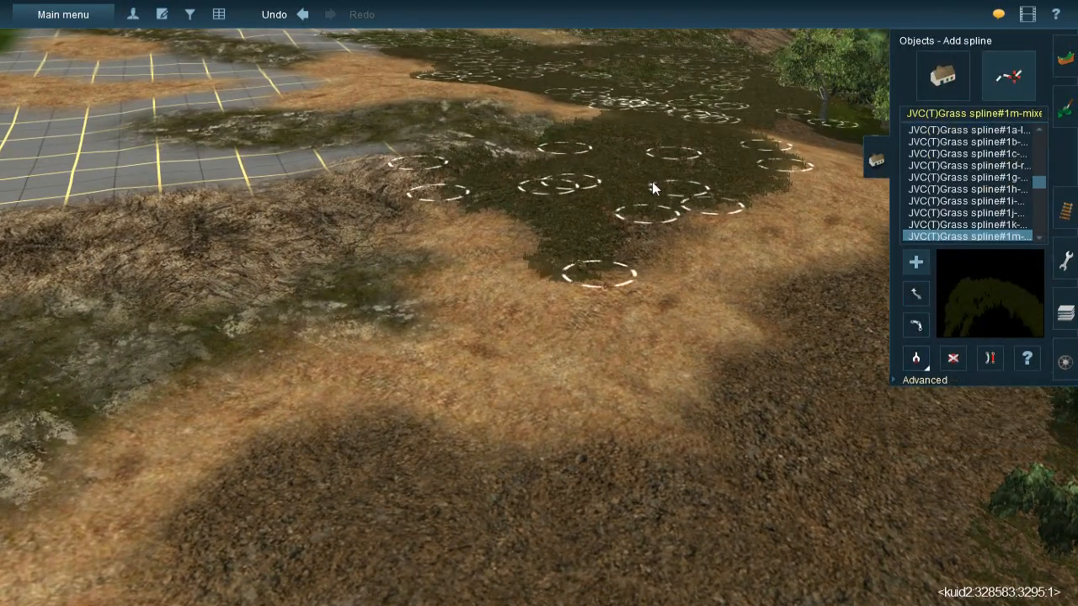
- Add JVC(T)Grass spline#1m to the far end of the leaf litter strip between the orange earth and the forest
left_click(686, 202)
right_click_drag(651, 254, 595, 232)
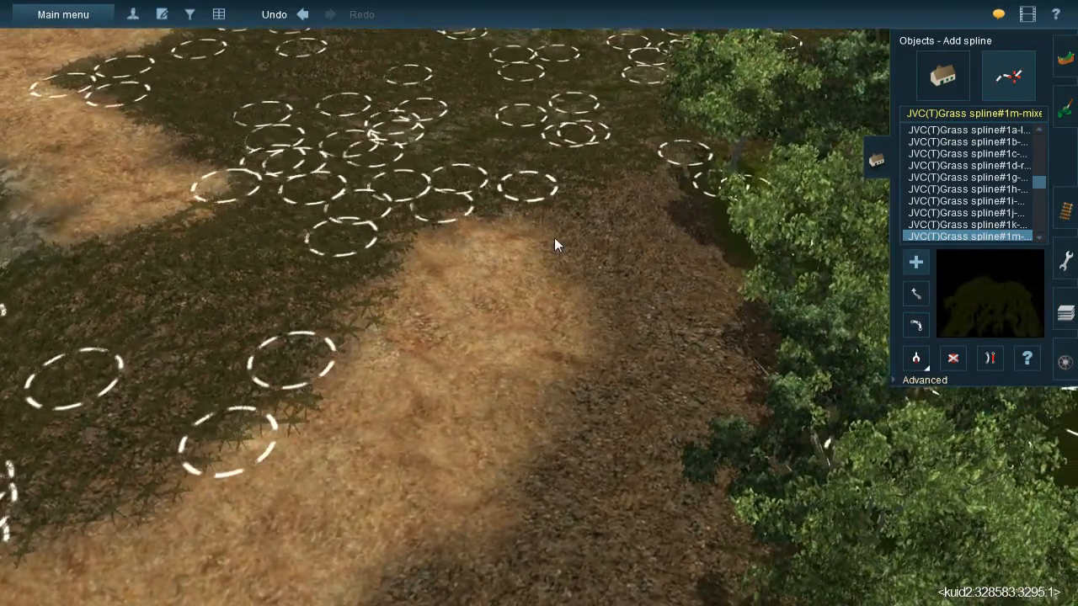
left_click(666, 371)
left_click(619, 169)
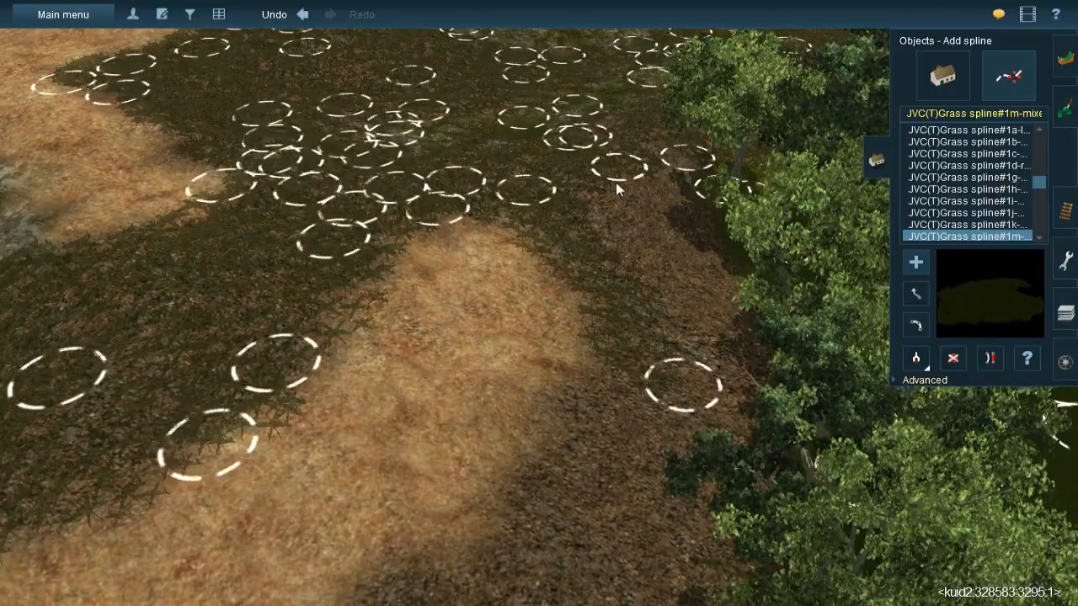
left_click(633, 299)
left_click(670, 148)
left_click(716, 383)
- Continue the grass splines diagonally across the leaf litter strip, following the curve of the orange earth beside the trees
right_click_drag(704, 389, 517, 198)
left_click_drag(511, 193, 658, 320)
left_click_drag(508, 224, 691, 471)
left_click_drag(476, 251, 601, 515)
right_click_drag(601, 517, 585, 295)
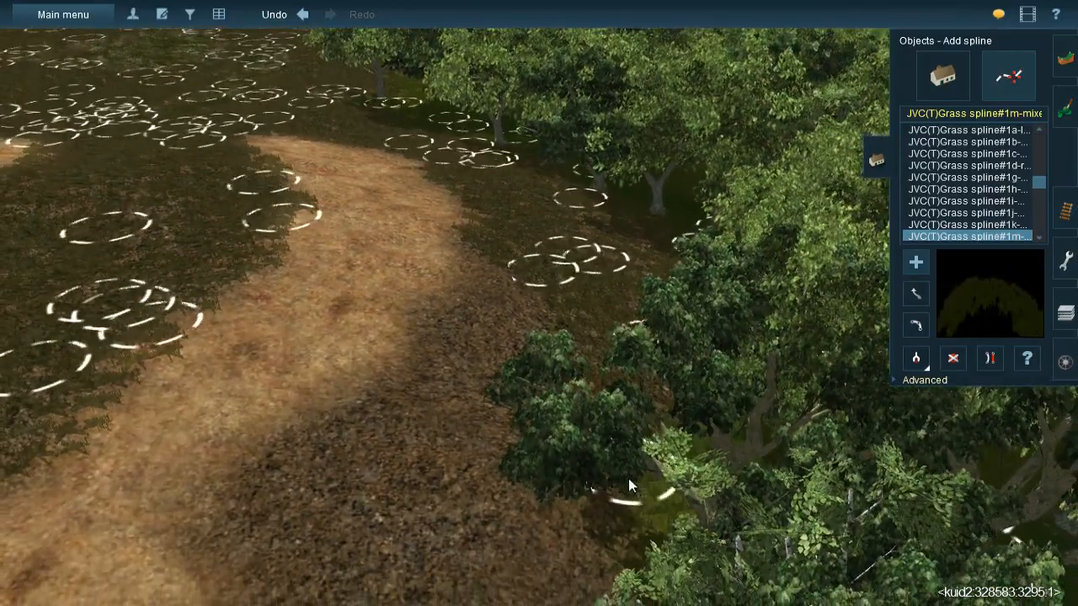
right_click_drag(629, 478, 383, 166)
left_click_drag(375, 238, 372, 319)
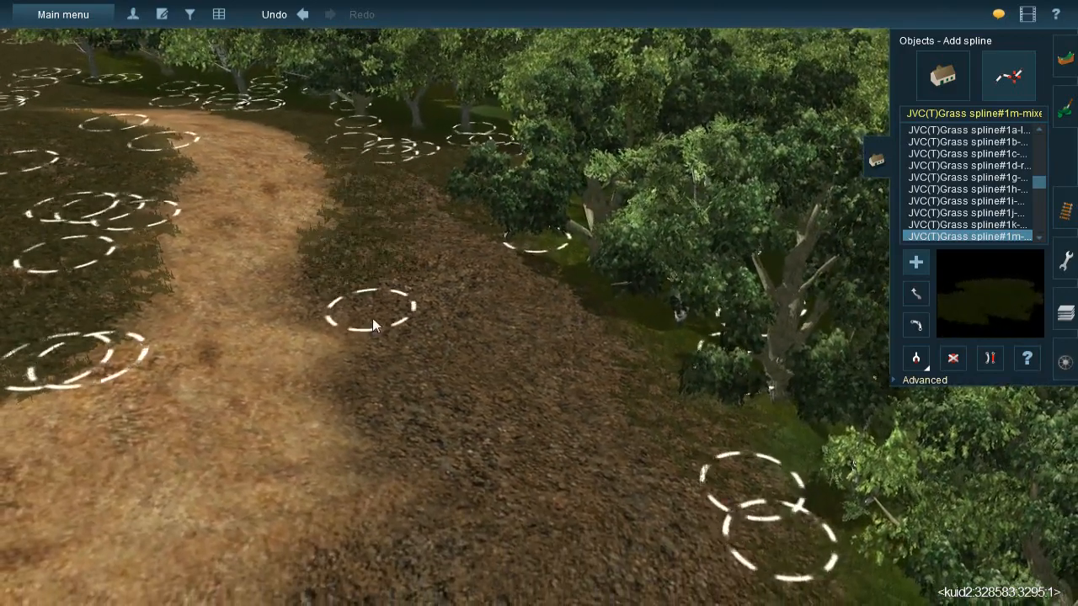
- Lay further grass splines across the middle of the leaf litter strip, from the orange earth's edge to the forest trees
mouse_move(419, 165)
left_mouse_down()
mouse_move(453, 365)
mouse_move(432, 416)
left_mouse_up()
mouse_move(470, 229)
left_mouse_down()
mouse_move(716, 527)
mouse_move(680, 491)
left_mouse_up()
left_click_drag(303, 270, 554, 551)
left_click_drag(462, 275, 601, 532)
right_click(600, 534)
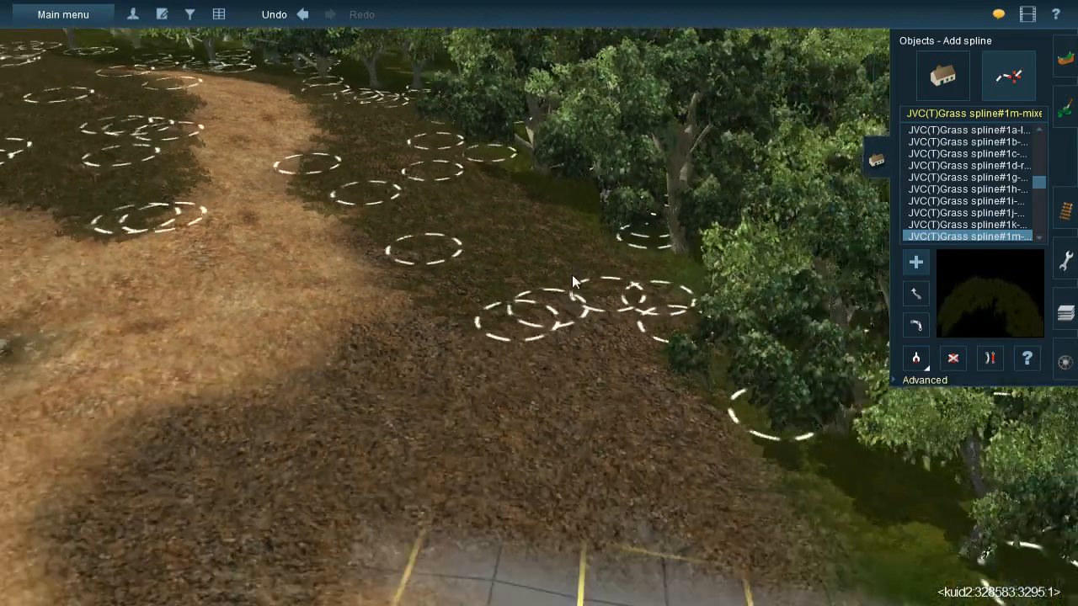
- Cover the remaining leaf litter by the bare grid with grass splines, including its rounded end against the orange earth
left_click_drag(574, 224, 726, 469)
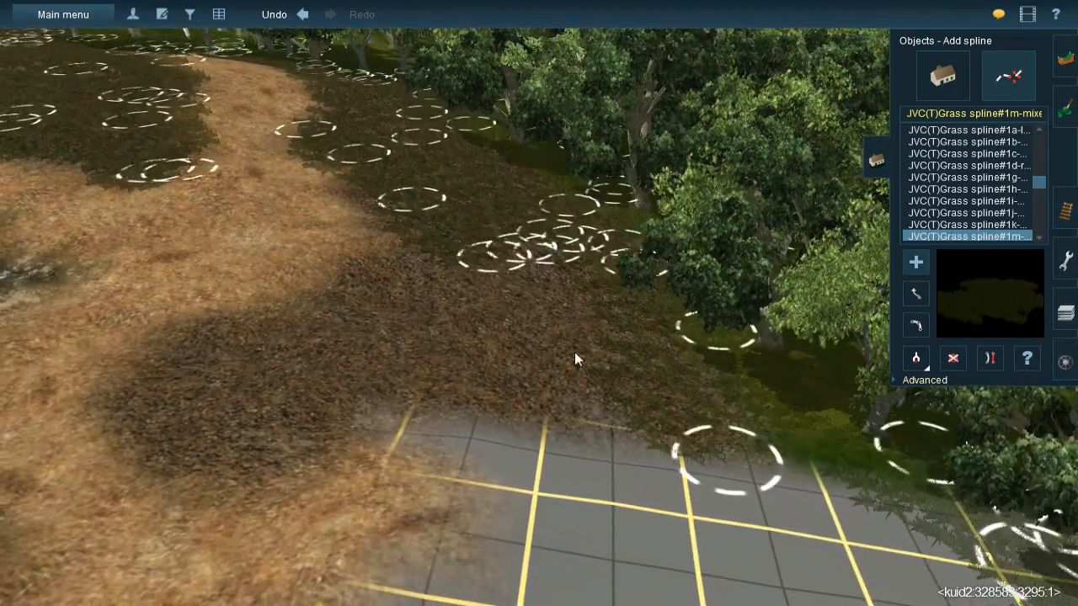
left_click_drag(549, 241, 568, 426)
left_click_drag(476, 243, 469, 402)
mouse_move(397, 253)
left_mouse_down()
mouse_move(397, 375)
mouse_move(385, 407)
left_mouse_up()
mouse_move(356, 283)
left_mouse_down()
mouse_move(214, 477)
mouse_move(244, 474)
left_mouse_up()
right_click(247, 476)
key("Left")
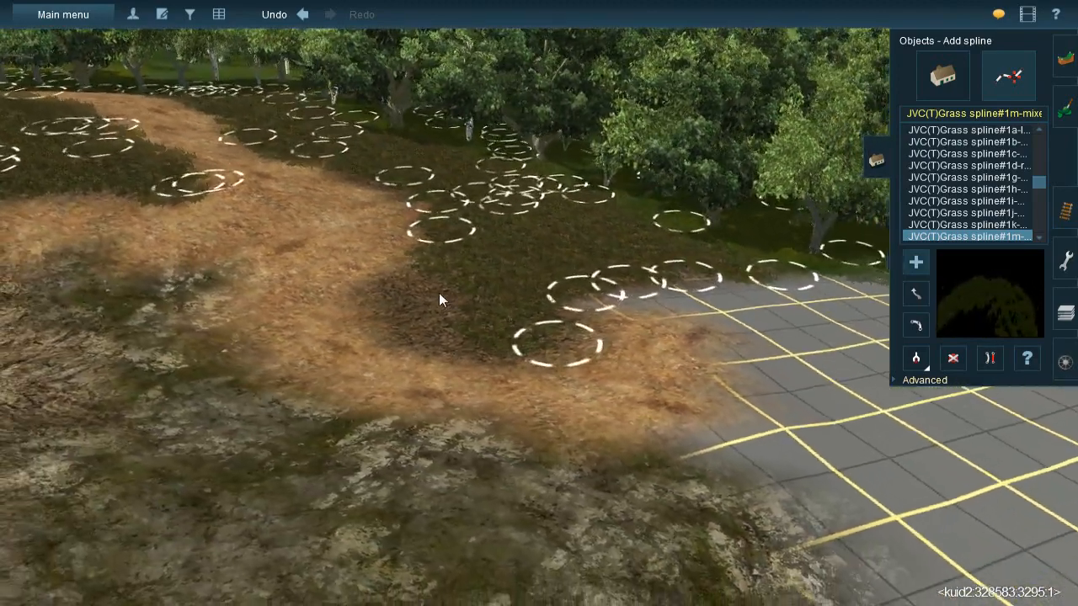
left_click_drag(491, 352, 440, 251)
right_click(603, 336)
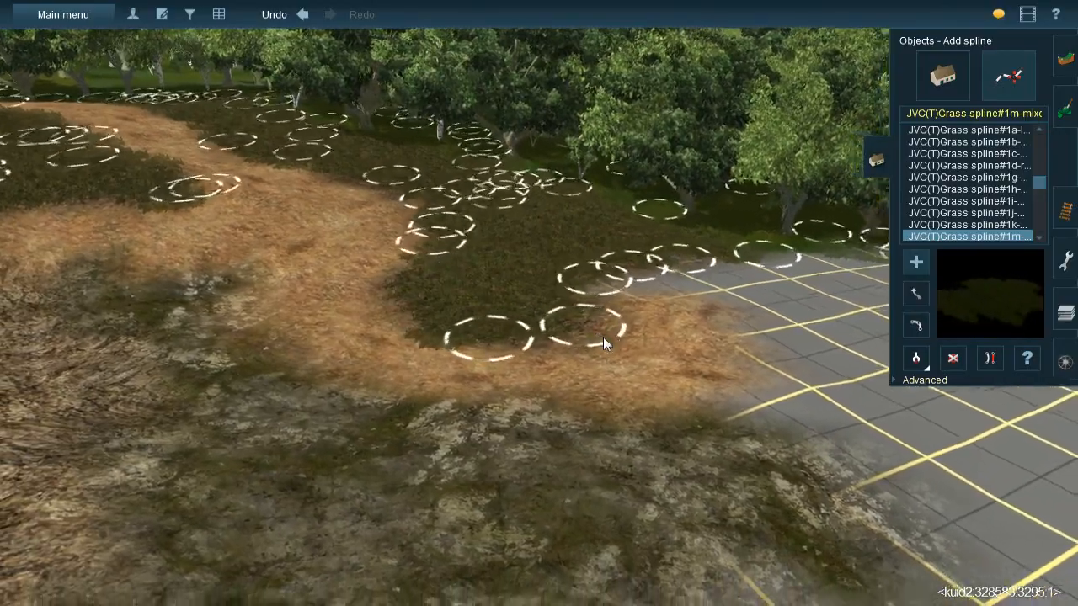
- Sample the leaf litter texture and paint it into the grid gap between the mossy rock and the dry grass
key("Left")
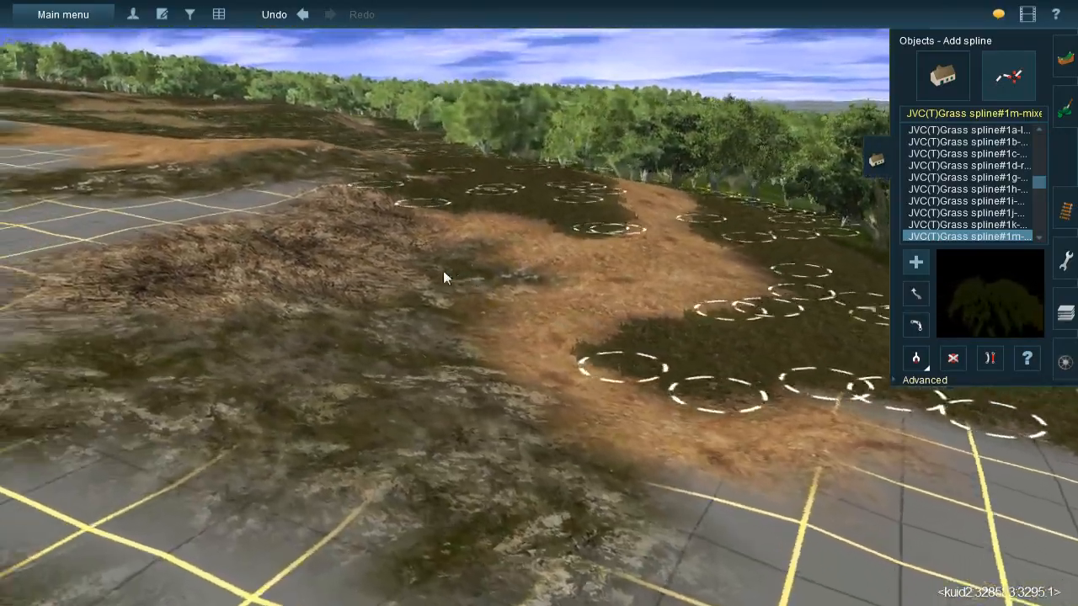
right_click(443, 272)
key("Up")
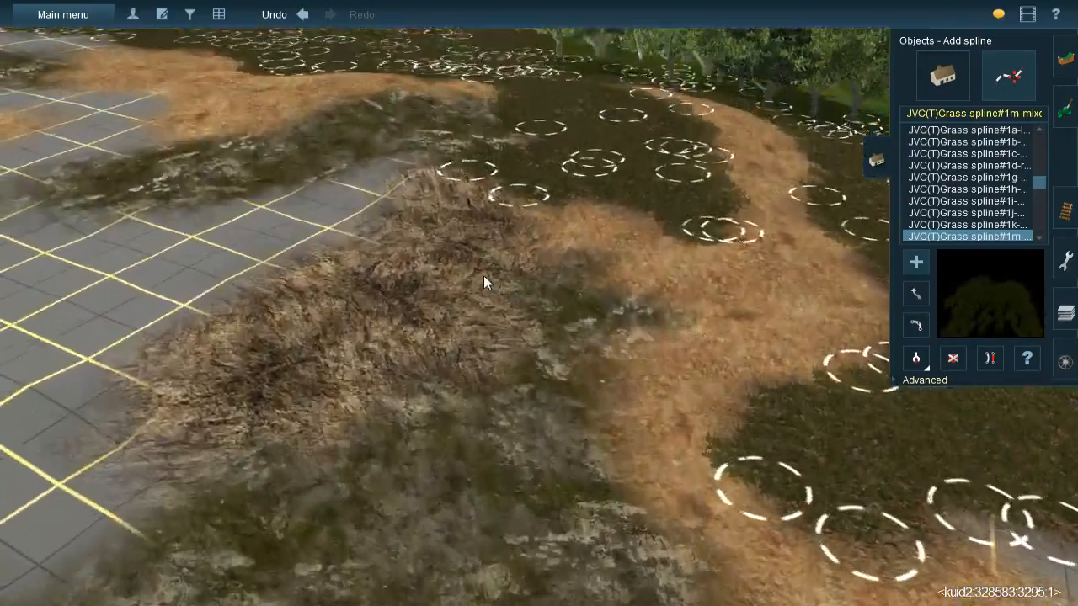
key("Down")
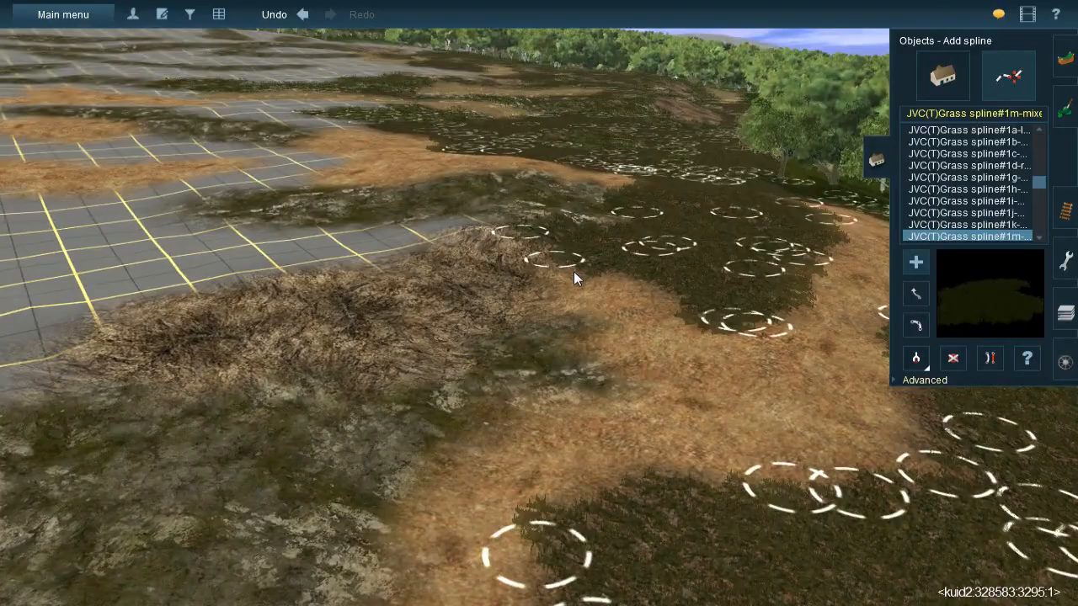
right_click(574, 282)
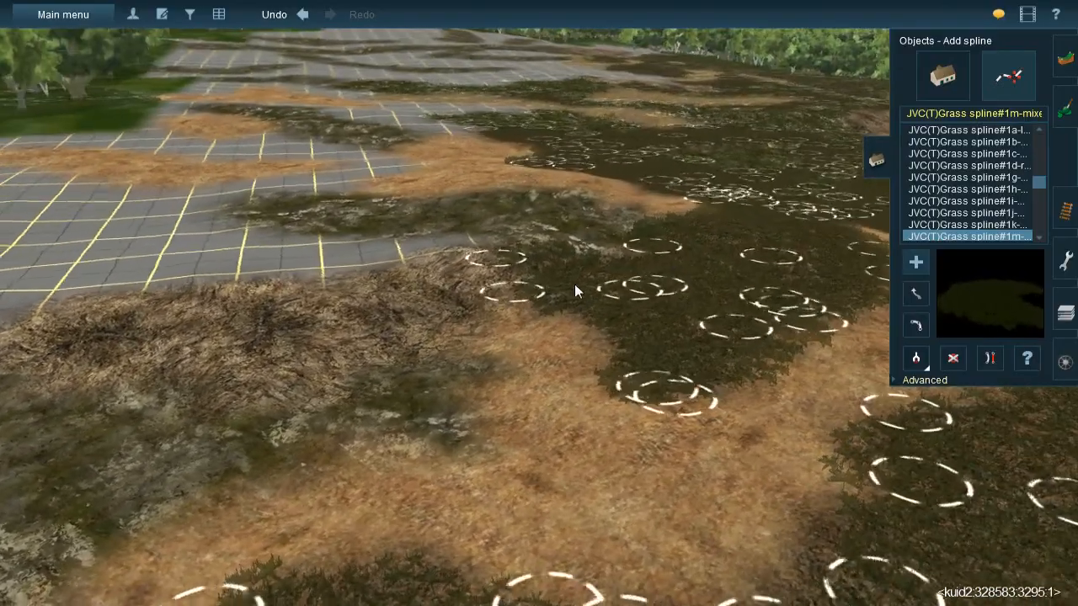
key("Left")
left_click(1069, 112)
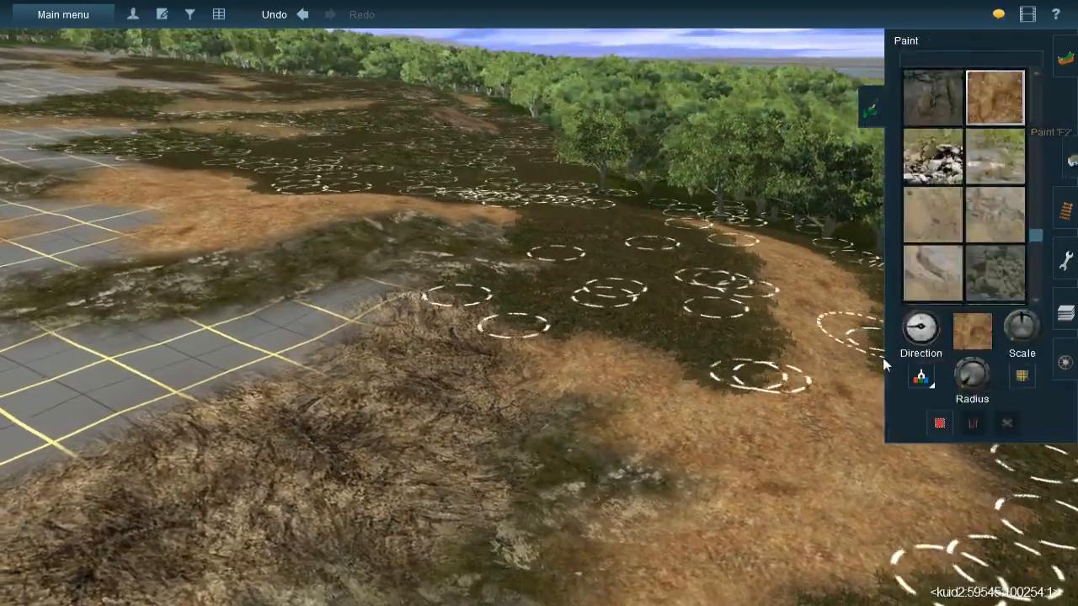
scroll(518, 326, "up", 5)
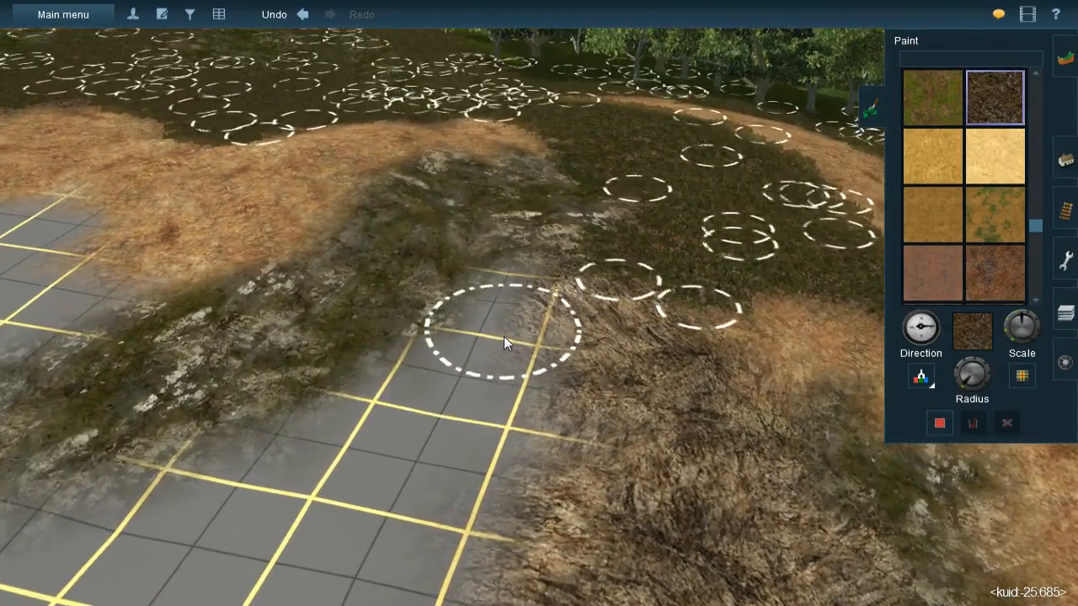
mouse_move(511, 303)
left_mouse_down()
mouse_move(500, 350)
mouse_move(505, 290)
left_mouse_up()
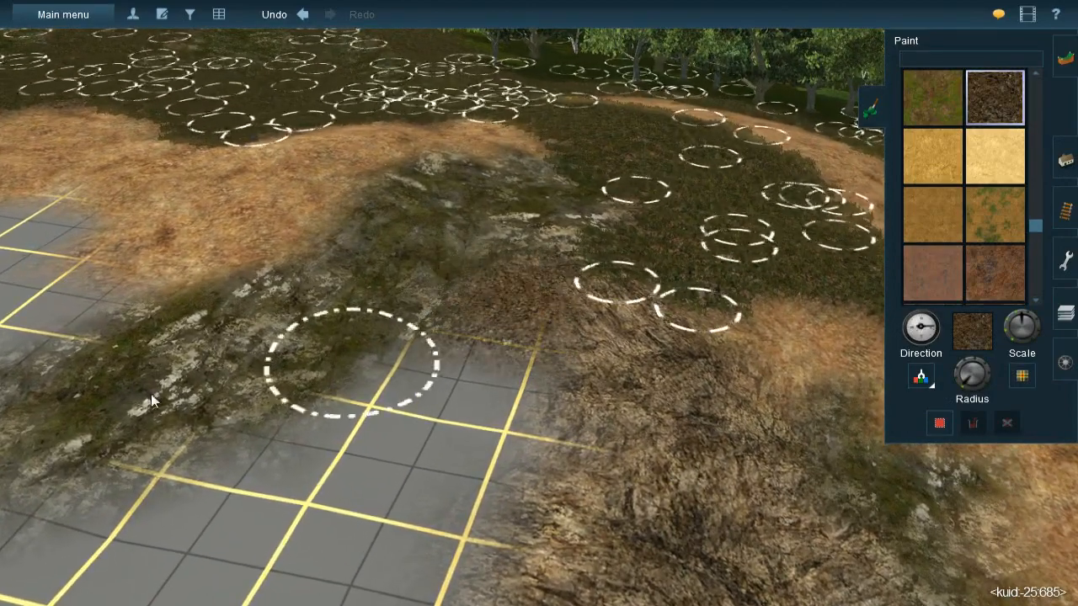
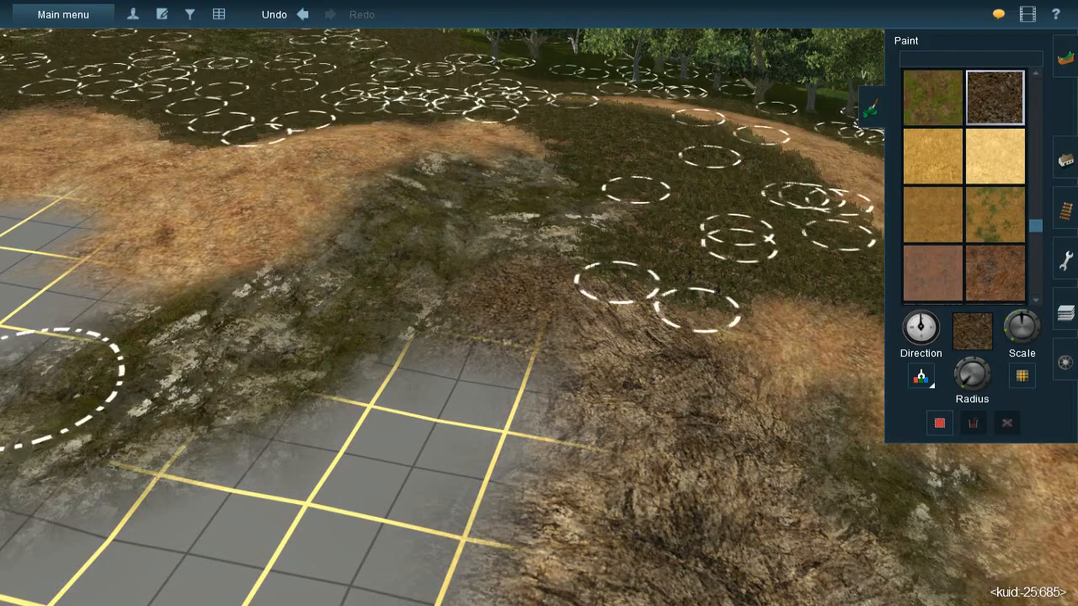
- Paint dark brown gravel over the bare grid between the mossy rock patch and the dry straw slope
right_click(529, 388)
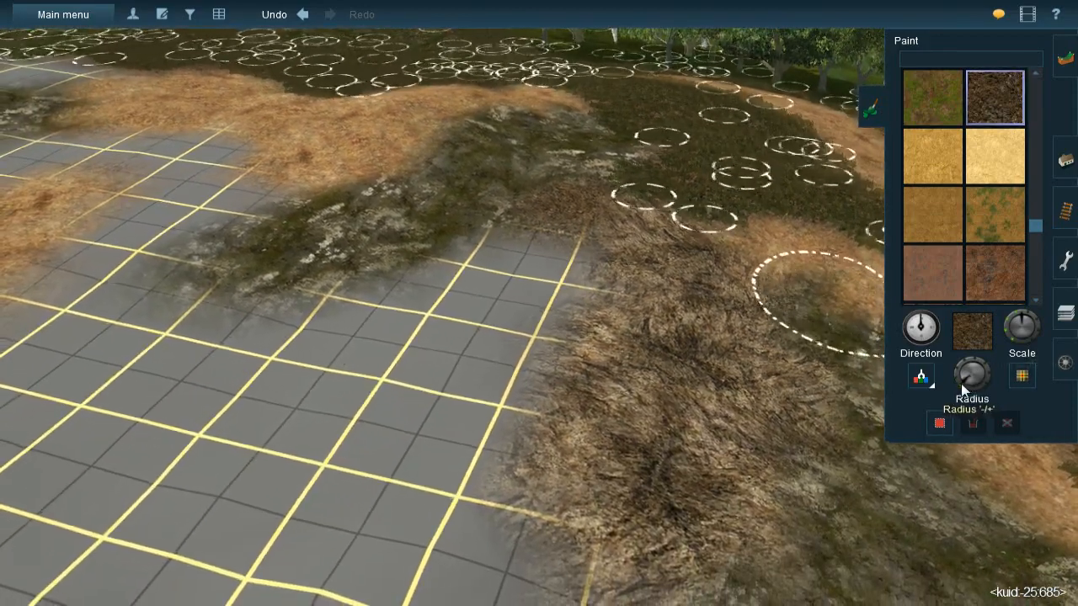
mouse_move(519, 263)
left_mouse_down()
mouse_move(512, 292)
mouse_move(543, 290)
mouse_move(524, 284)
mouse_move(421, 431)
mouse_move(381, 423)
mouse_move(364, 335)
mouse_move(399, 312)
mouse_move(295, 357)
mouse_move(380, 419)
left_mouse_up()
mouse_move(657, 455)
right_mouse_down()
mouse_move(610, 355)
mouse_move(477, 280)
mouse_move(498, 267)
mouse_move(498, 283)
right_mouse_up()
key("Left")
key("bracketright")
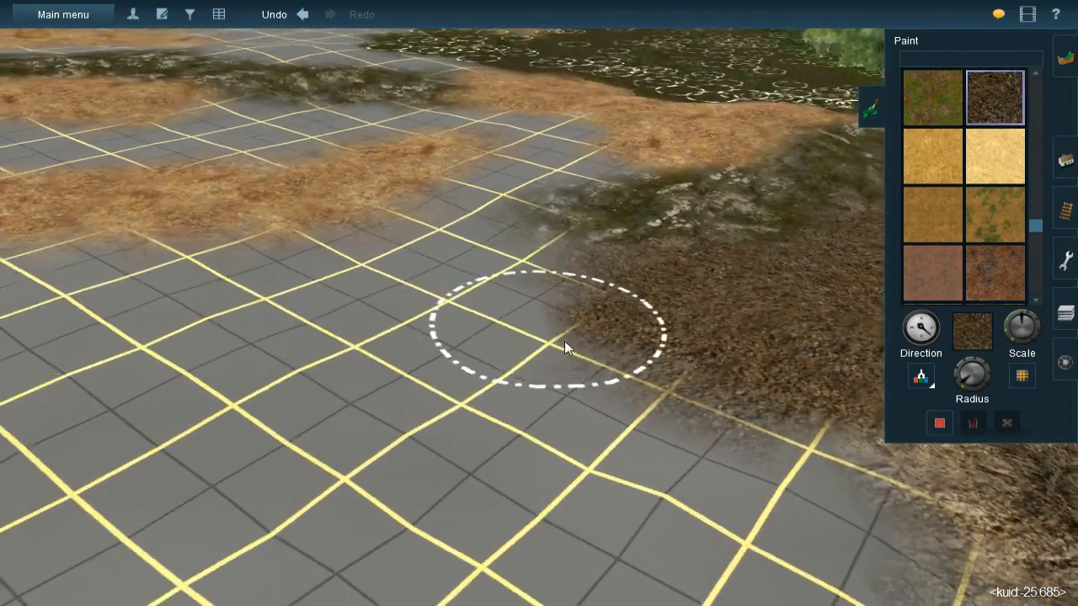
- Extend the dark brown gravel across the bare grid around the orange dry-grass patches and mossy rock
mouse_move(479, 281)
left_mouse_down()
mouse_move(536, 313)
mouse_move(447, 258)
mouse_move(412, 253)
mouse_move(510, 274)
mouse_move(505, 265)
mouse_move(522, 258)
mouse_move(428, 255)
mouse_move(323, 288)
mouse_move(243, 268)
mouse_move(453, 347)
mouse_move(807, 412)
mouse_move(557, 408)
mouse_move(432, 335)
mouse_move(403, 342)
mouse_move(392, 331)
left_mouse_up()
key("Right")
scroll(569, 297, "down", 3)
mouse_move(570, 297)
left_mouse_down()
mouse_move(556, 308)
mouse_move(565, 294)
mouse_move(532, 272)
mouse_move(509, 301)
left_mouse_up()
mouse_move(509, 296)
right_mouse_down()
mouse_move(456, 311)
mouse_move(507, 237)
mouse_move(467, 261)
mouse_move(463, 291)
mouse_move(451, 288)
right_mouse_up()
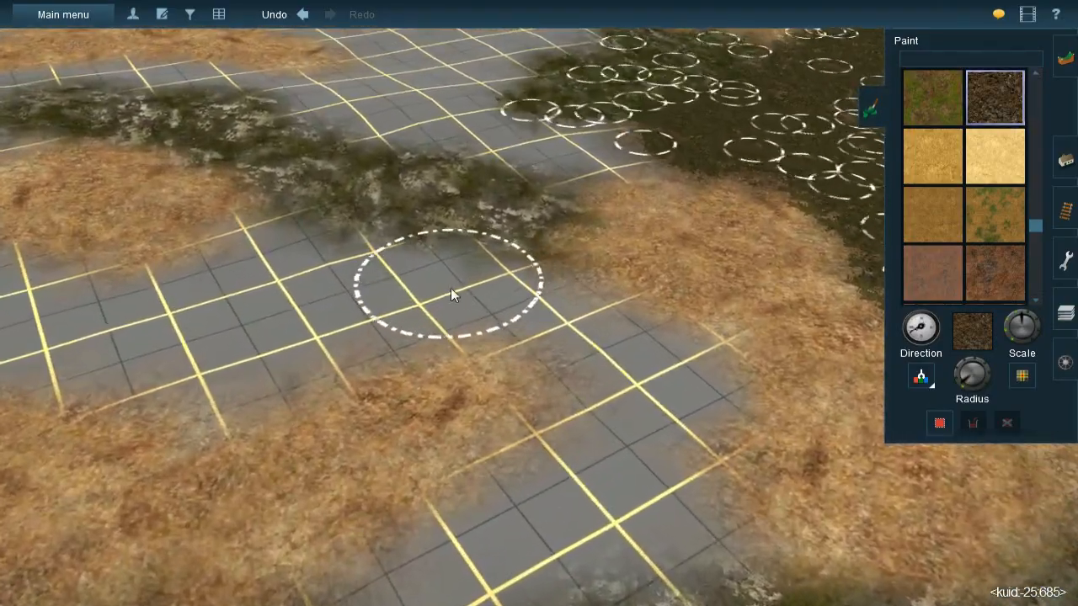
mouse_move(451, 288)
left_mouse_down()
mouse_move(488, 304)
mouse_move(488, 290)
mouse_move(605, 342)
mouse_move(672, 350)
mouse_move(662, 371)
mouse_move(653, 367)
mouse_move(636, 472)
mouse_move(600, 485)
left_mouse_up()
mouse_move(600, 486)
right_mouse_down()
mouse_move(585, 320)
mouse_move(562, 302)
mouse_move(568, 293)
right_mouse_up()
mouse_move(569, 293)
left_mouse_down()
mouse_move(489, 292)
mouse_move(461, 310)
mouse_move(420, 371)
mouse_move(390, 374)
mouse_move(397, 368)
left_mouse_up()
mouse_move(397, 369)
right_mouse_down()
mouse_move(448, 250)
mouse_move(502, 228)
mouse_move(491, 210)
mouse_move(414, 193)
right_mouse_up()
mouse_move(414, 193)
left_mouse_down()
mouse_move(393, 220)
mouse_move(344, 247)
mouse_move(287, 253)
mouse_move(304, 248)
mouse_move(258, 233)
mouse_move(337, 248)
mouse_move(162, 221)
mouse_move(115, 197)
mouse_move(91, 235)
mouse_move(33, 234)
mouse_move(18, 248)
mouse_move(180, 236)
mouse_move(176, 245)
mouse_move(415, 270)
mouse_move(532, 243)
left_mouse_up()
mouse_move(541, 330)
right_mouse_down()
mouse_move(587, 268)
mouse_move(568, 309)
mouse_move(567, 294)
right_mouse_up()
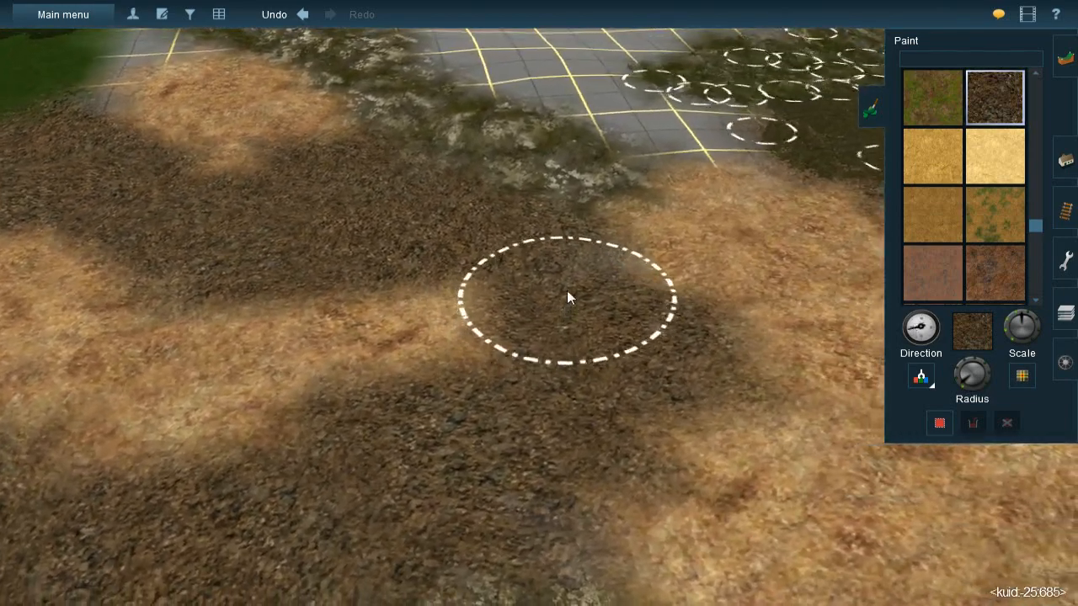
mouse_move(548, 270)
left_mouse_down()
mouse_move(538, 261)
mouse_move(544, 332)
left_mouse_up()
mouse_move(544, 333)
right_mouse_down()
mouse_move(487, 398)
mouse_move(503, 339)
mouse_move(531, 315)
mouse_move(530, 291)
mouse_move(548, 313)
mouse_move(535, 283)
mouse_move(419, 307)
mouse_move(911, 355)
mouse_move(928, 382)
mouse_move(499, 409)
mouse_move(533, 312)
right_mouse_up()
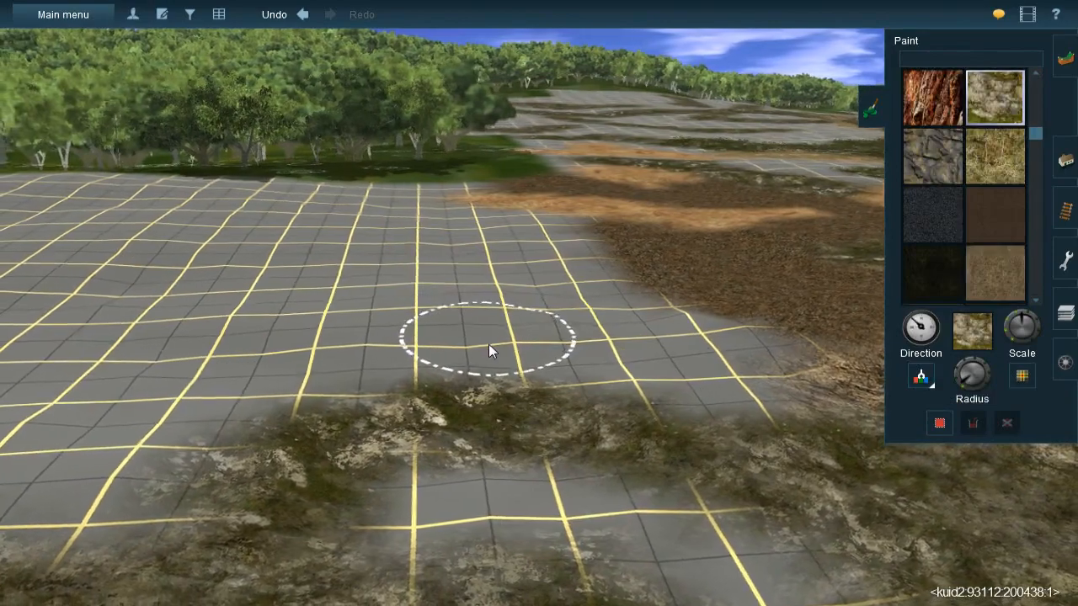
- Paint mossy rock texture onto the bare grid beside the dark brown gravel
mouse_move(485, 346)
right_mouse_down()
mouse_move(485, 296)
mouse_move(533, 296)
mouse_move(579, 321)
right_mouse_up()
mouse_move(562, 287)
left_mouse_down()
mouse_move(452, 237)
mouse_move(497, 227)
mouse_move(577, 364)
mouse_move(530, 326)
mouse_move(503, 274)
mouse_move(506, 293)
left_mouse_up()
mouse_move(644, 367)
right_mouse_down()
mouse_move(607, 303)
mouse_move(522, 298)
mouse_move(444, 315)
right_mouse_up()
mouse_move(413, 334)
left_mouse_down()
mouse_move(412, 348)
mouse_move(505, 332)
mouse_move(578, 282)
mouse_move(503, 283)
mouse_move(532, 294)
mouse_move(469, 308)
left_mouse_up()
mouse_move(506, 316)
right_mouse_down()
mouse_move(581, 333)
mouse_move(519, 291)
mouse_move(518, 316)
mouse_move(540, 301)
mouse_move(531, 234)
mouse_move(523, 243)
right_mouse_up()
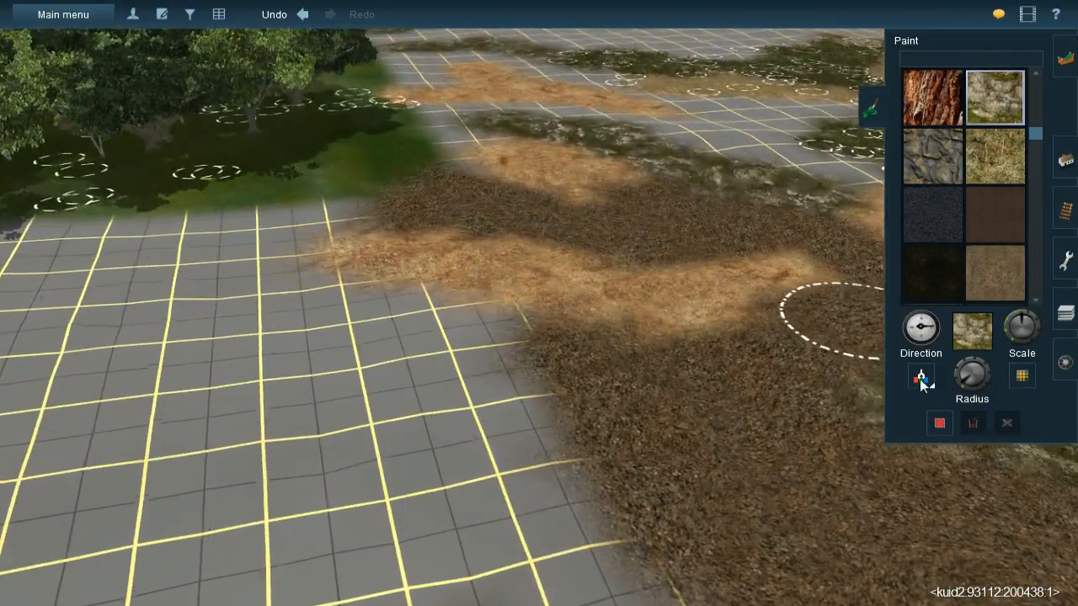
- Sample the orange dry-grass texture from the terrain and paint it over the neighbouring bare ground
left_click(920, 378)
left_click(520, 284)
mouse_move(524, 281)
right_mouse_down()
mouse_move(575, 255)
mouse_move(617, 280)
mouse_move(607, 294)
mouse_move(524, 280)
mouse_move(542, 293)
mouse_move(548, 328)
mouse_move(577, 318)
mouse_move(536, 219)
mouse_move(495, 368)
mouse_move(567, 502)
mouse_move(656, 441)
mouse_move(577, 344)
mouse_move(356, 315)
mouse_move(484, 332)
mouse_move(463, 294)
mouse_move(498, 309)
mouse_move(516, 277)
mouse_move(535, 305)
right_mouse_up()
mouse_move(446, 243)
left_mouse_down()
mouse_move(465, 267)
mouse_move(424, 248)
mouse_move(499, 283)
mouse_move(473, 284)
mouse_move(571, 290)
mouse_move(508, 296)
mouse_move(650, 294)
left_mouse_up()
- Paint a winding orange dry-grass strip across the bare grid between the mossy bands on the upper hillside
right_click(578, 443)
key("Left")
key("Down")
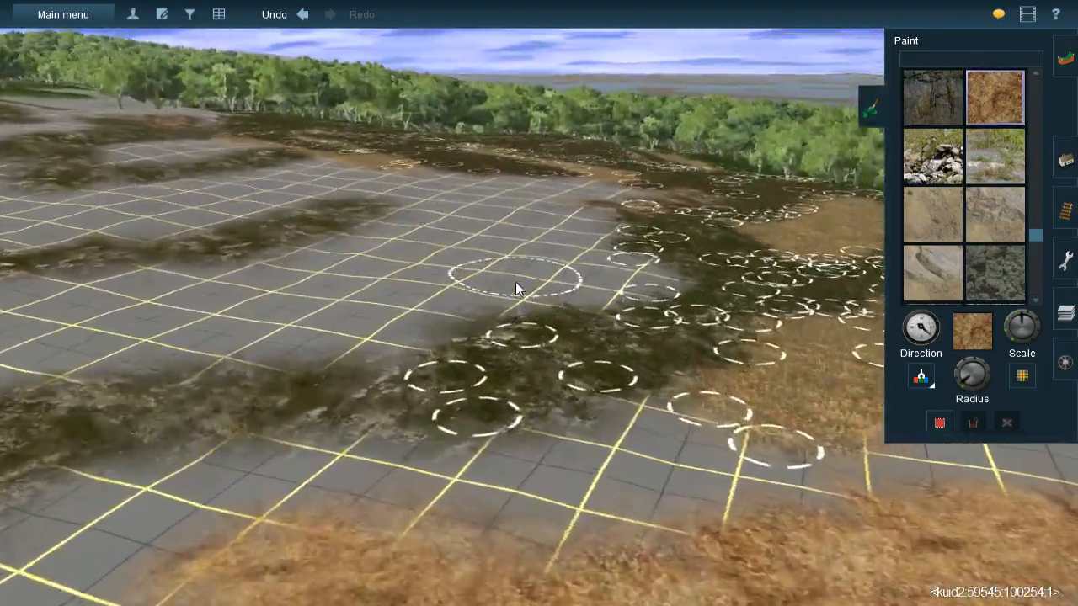
right_click(529, 282)
key("Up")
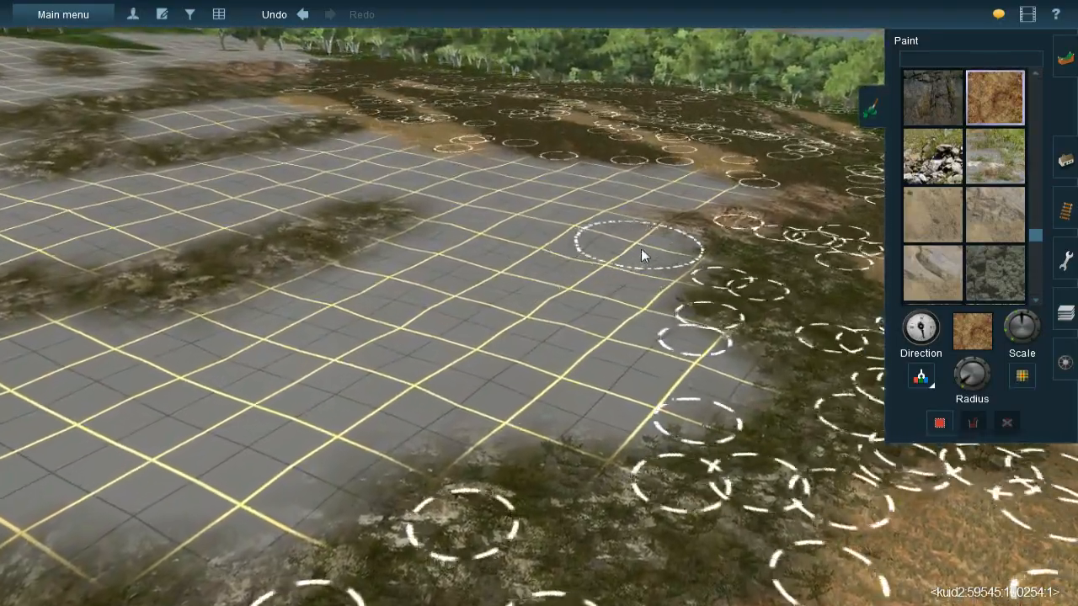
mouse_move(627, 236)
left_mouse_down()
mouse_move(655, 242)
mouse_move(607, 230)
mouse_move(508, 253)
mouse_move(548, 240)
mouse_move(493, 245)
mouse_move(572, 227)
mouse_move(427, 231)
mouse_move(442, 230)
mouse_move(399, 272)
mouse_move(468, 257)
mouse_move(409, 282)
mouse_move(499, 275)
mouse_move(447, 278)
mouse_move(471, 268)
mouse_move(498, 262)
mouse_move(396, 310)
mouse_move(381, 307)
mouse_move(360, 328)
mouse_move(340, 314)
mouse_move(378, 365)
mouse_move(440, 360)
mouse_move(352, 435)
mouse_move(405, 424)
mouse_move(249, 480)
mouse_move(222, 507)
mouse_move(205, 504)
mouse_move(276, 433)
left_mouse_up()
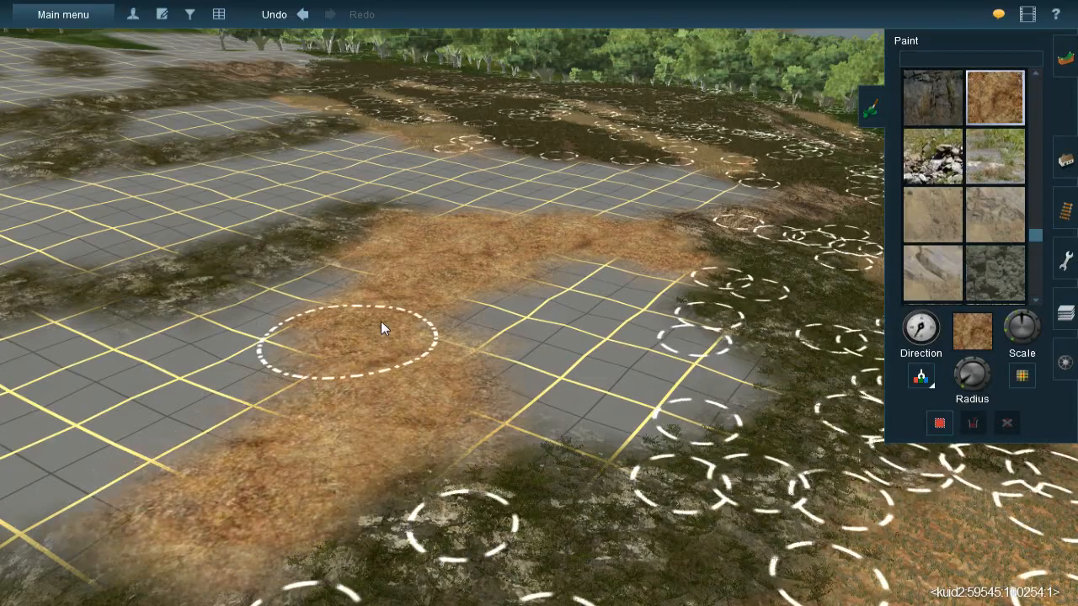
- Add more orange dry-grass strips over the bare grid, linking the existing orange patch to the straw-coloured meadow
key("Up")
key("Left")
key("Left")
mouse_move(538, 264)
right_mouse_down()
mouse_move(570, 291)
mouse_move(560, 245)
mouse_move(492, 292)
mouse_move(516, 295)
right_mouse_up()
key("Left")
key("bracketleft")
mouse_move(350, 254)
left_mouse_down()
mouse_move(347, 236)
mouse_move(413, 251)
mouse_move(439, 276)
mouse_move(384, 258)
mouse_move(421, 286)
mouse_move(421, 267)
mouse_move(507, 368)
mouse_move(445, 282)
mouse_move(515, 360)
mouse_move(519, 417)
mouse_move(496, 358)
mouse_move(555, 423)
mouse_move(606, 445)
mouse_move(619, 496)
left_mouse_up()
right_click(619, 496)
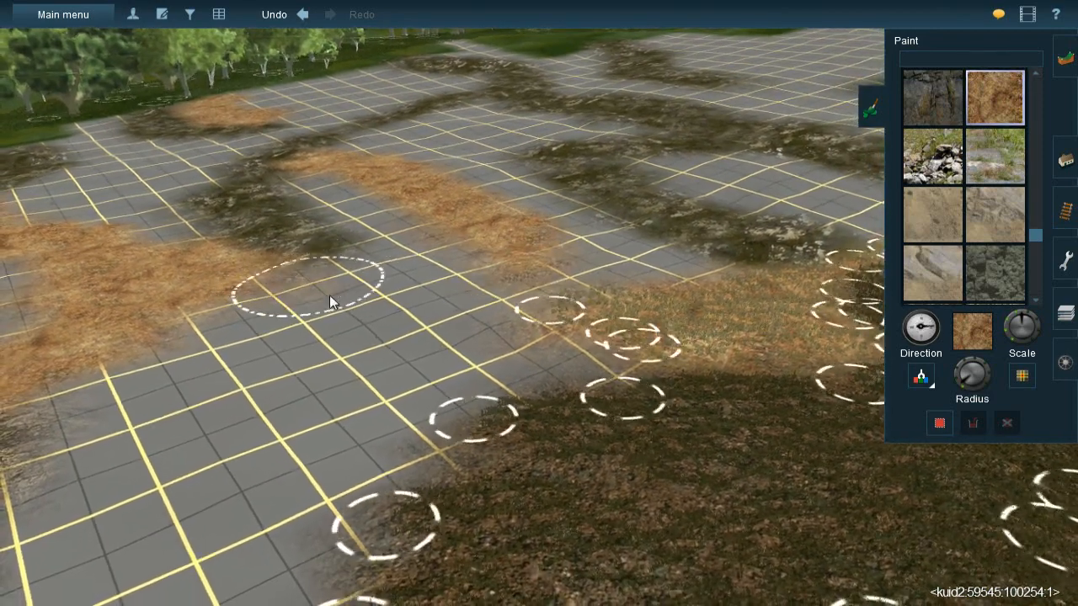
mouse_move(424, 325)
left_mouse_down()
mouse_move(403, 309)
mouse_move(504, 329)
mouse_move(295, 305)
left_mouse_up()
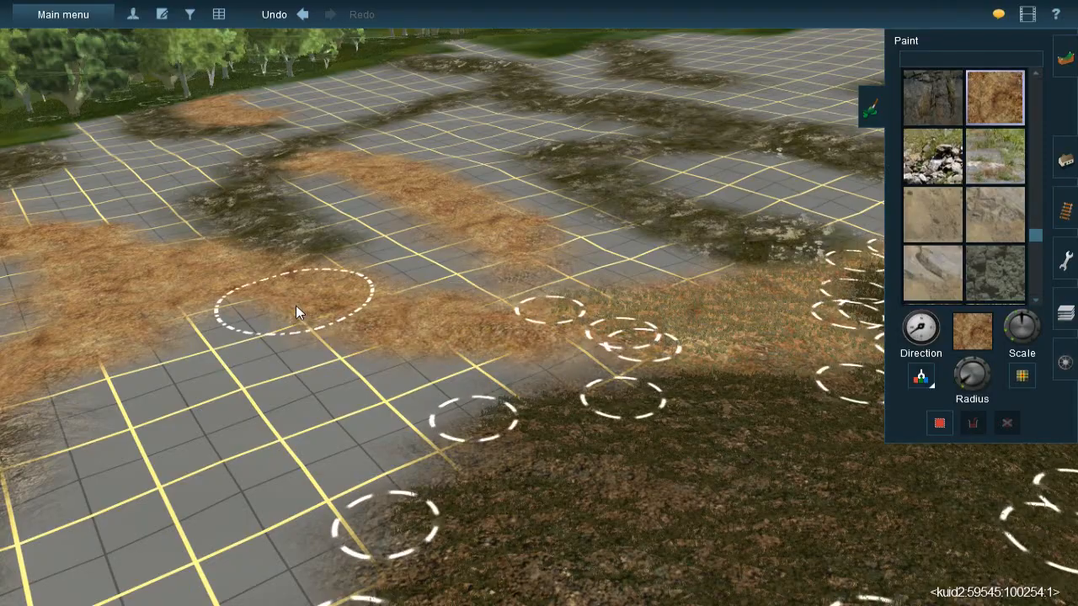
- Paint an orange dry-grass band across the bare grid enclosed by the mossy strips farther up the hill
right_click(517, 321)
key("Left")
right_click(455, 221)
right_click(563, 262)
key("Left")
key("Up")
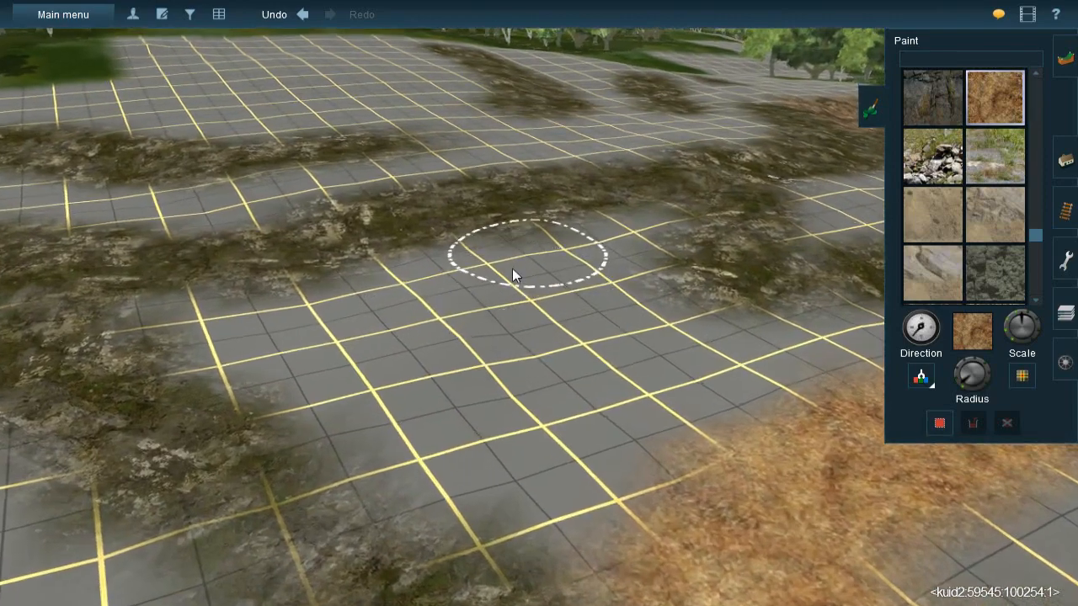
mouse_move(558, 241)
left_mouse_down()
mouse_move(582, 231)
mouse_move(456, 314)
mouse_move(520, 284)
mouse_move(489, 366)
mouse_move(466, 365)
mouse_move(475, 317)
mouse_move(412, 383)
mouse_move(426, 344)
mouse_move(553, 278)
mouse_move(632, 252)
mouse_move(664, 230)
mouse_move(654, 219)
left_mouse_up()
key("Left")
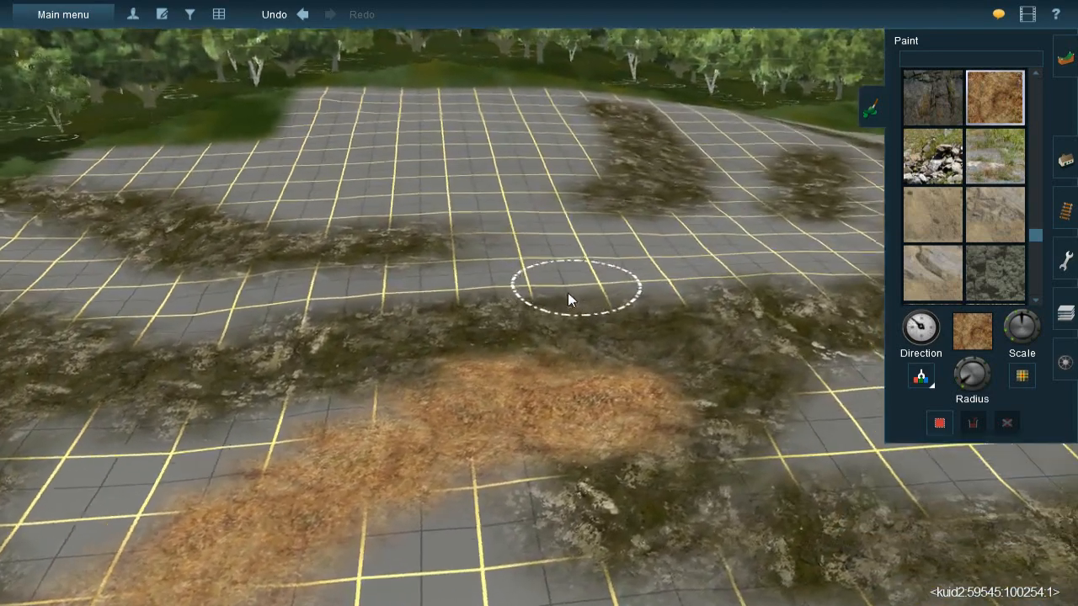
- Sample the dark brown gravel texture from the already painted ground as the active paint
key("Down")
right_click(528, 359)
right_click(360, 397)
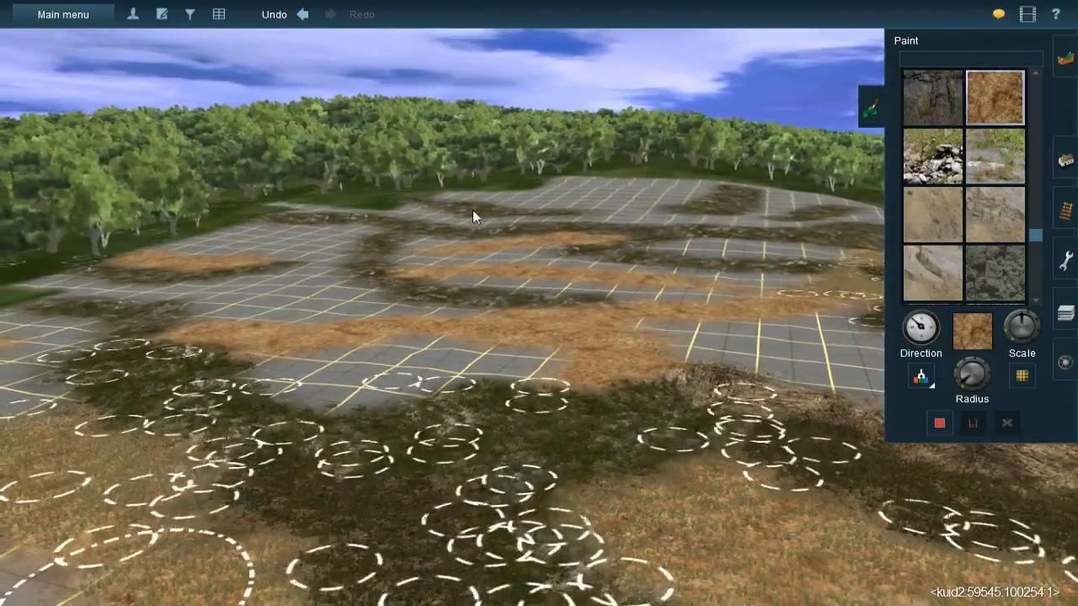
right_click(665, 350)
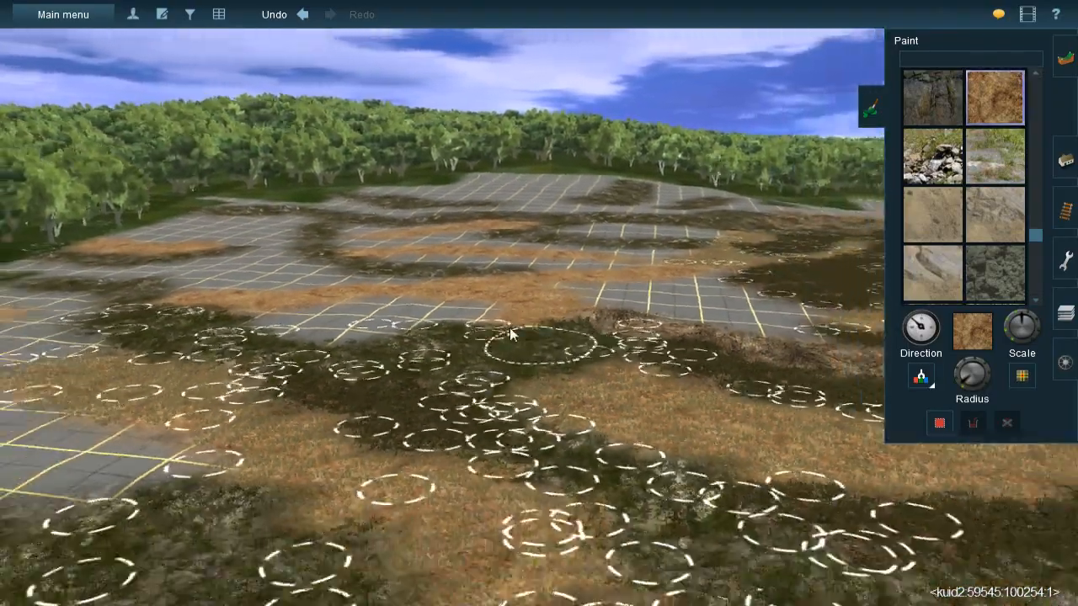
key("Left")
right_click(459, 349)
key("Left")
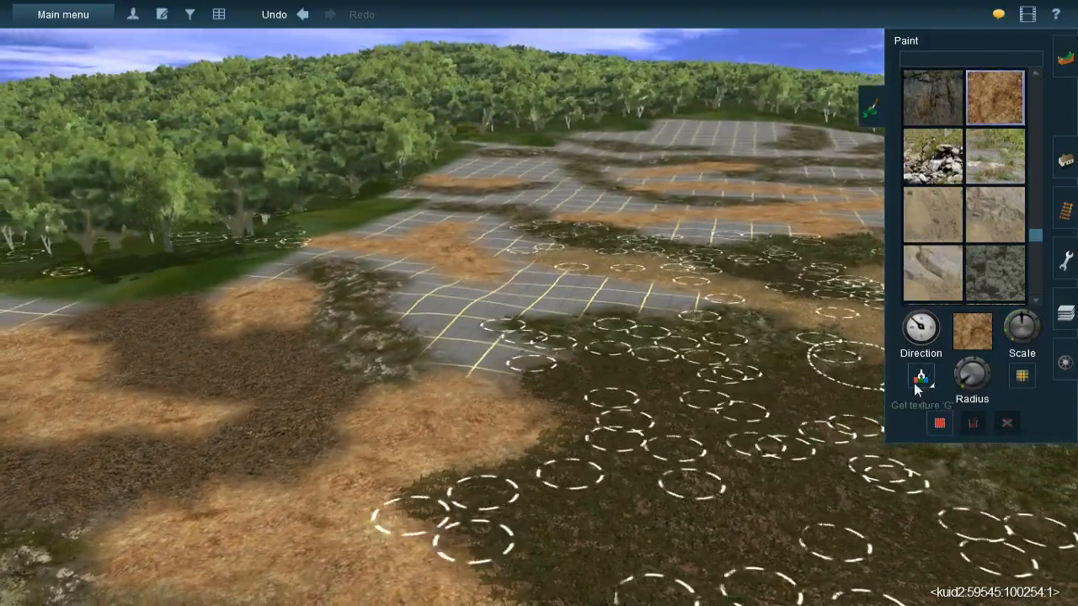
left_click(915, 383)
left_click(758, 489)
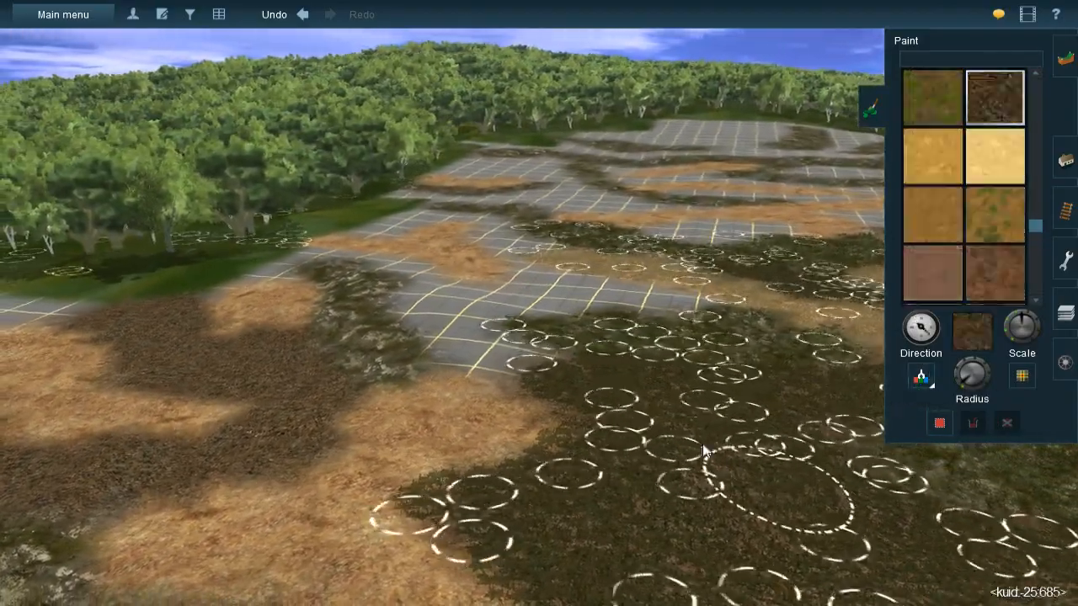
- Paint dark brown gravel over the bare grid between the orange patch, the mossy slope and the straw-coloured meadow
key("Left")
key("Left")
key("Up")
scroll(537, 303, "up", 3)
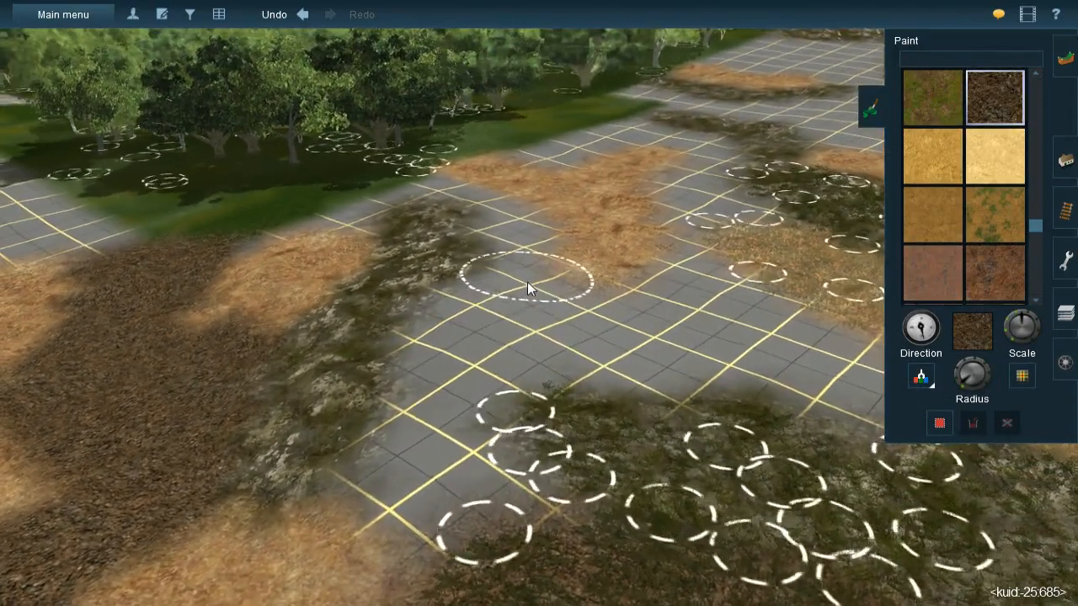
mouse_move(527, 284)
left_mouse_down()
mouse_move(479, 308)
mouse_move(459, 336)
mouse_move(479, 306)
mouse_move(471, 354)
mouse_move(499, 379)
mouse_move(639, 362)
mouse_move(676, 378)
mouse_move(579, 320)
mouse_move(536, 337)
mouse_move(691, 294)
mouse_move(679, 282)
mouse_move(735, 295)
mouse_move(774, 333)
mouse_move(724, 334)
mouse_move(676, 318)
mouse_move(810, 395)
mouse_move(790, 360)
mouse_move(830, 364)
left_mouse_up()
mouse_move(829, 363)
right_mouse_down()
mouse_move(678, 281)
mouse_move(425, 308)
right_mouse_up()
mouse_move(425, 286)
left_mouse_down()
mouse_move(470, 274)
mouse_move(509, 285)
mouse_move(418, 306)
left_mouse_up()
mouse_move(147, 316)
right_mouse_down()
mouse_move(316, 329)
mouse_move(469, 295)
right_mouse_up()
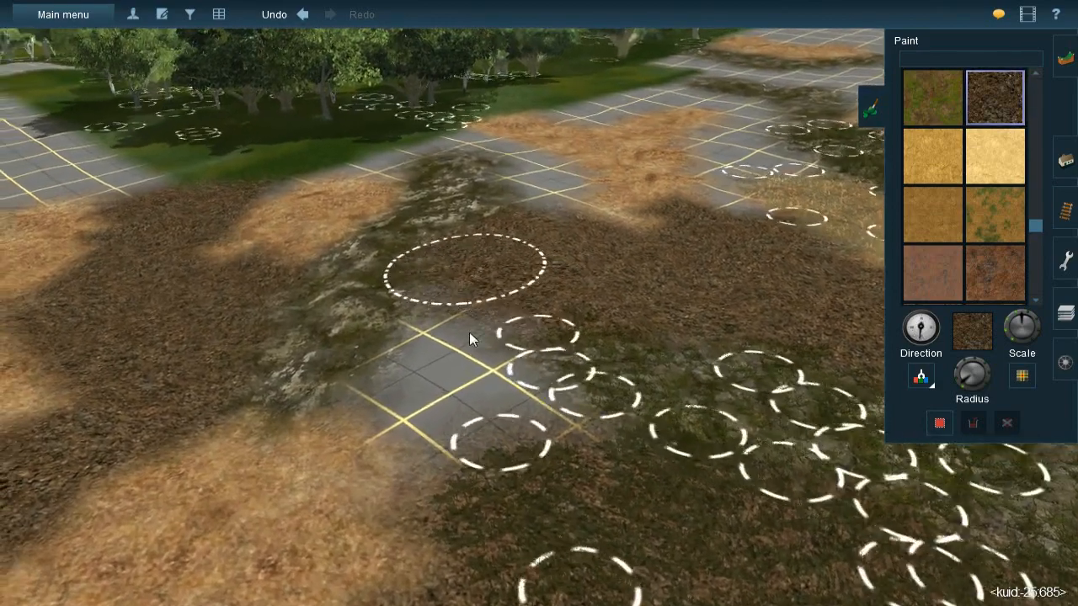
- Fill the remaining bare grid around the mossy rock patch and along the green forest edge with dark brown gravel
mouse_move(470, 352)
left_mouse_down()
mouse_move(454, 356)
mouse_move(438, 389)
mouse_move(433, 375)
mouse_move(426, 407)
mouse_move(544, 449)
left_mouse_up()
mouse_move(513, 447)
left_mouse_down()
mouse_move(482, 433)
mouse_move(492, 451)
mouse_move(483, 465)
mouse_move(463, 459)
left_mouse_up()
mouse_move(404, 354)
right_mouse_down()
mouse_move(390, 330)
mouse_move(504, 179)
mouse_move(592, 296)
mouse_move(592, 319)
mouse_move(609, 285)
mouse_move(521, 282)
right_mouse_up()
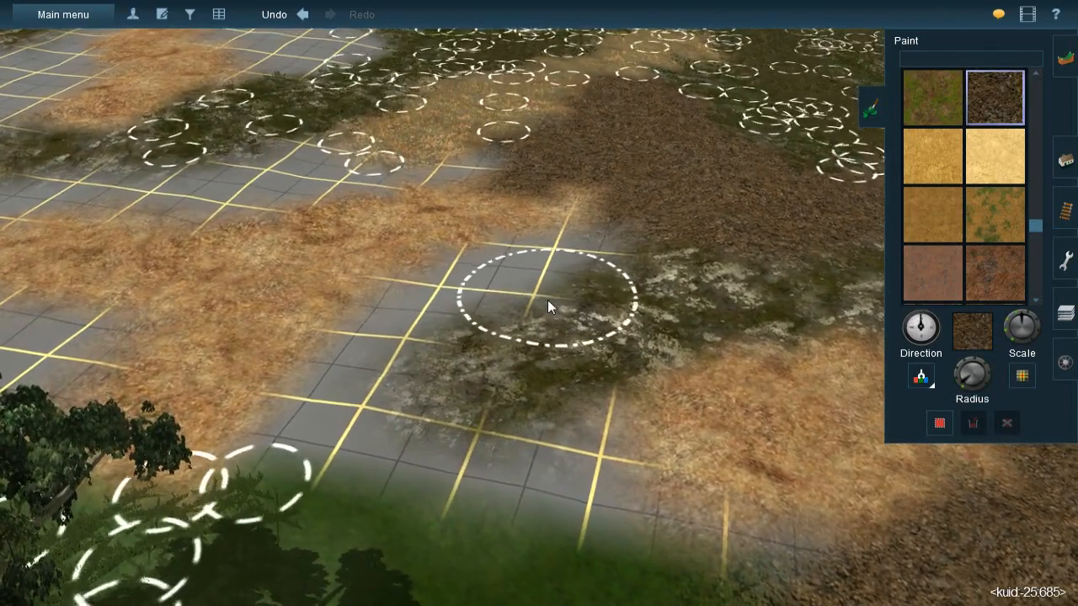
mouse_move(527, 264)
left_mouse_down()
mouse_move(611, 199)
mouse_move(524, 286)
mouse_move(460, 277)
mouse_move(438, 290)
mouse_move(368, 361)
mouse_move(341, 372)
mouse_move(311, 426)
mouse_move(396, 480)
mouse_move(591, 521)
mouse_move(601, 457)
mouse_move(619, 486)
mouse_move(705, 550)
mouse_move(755, 555)
mouse_move(738, 506)
left_mouse_up()
- Adjust the brush radius and paint dark brown gravel over the green grass in front of the trees
right_click(737, 506)
key("Left")
key("Down")
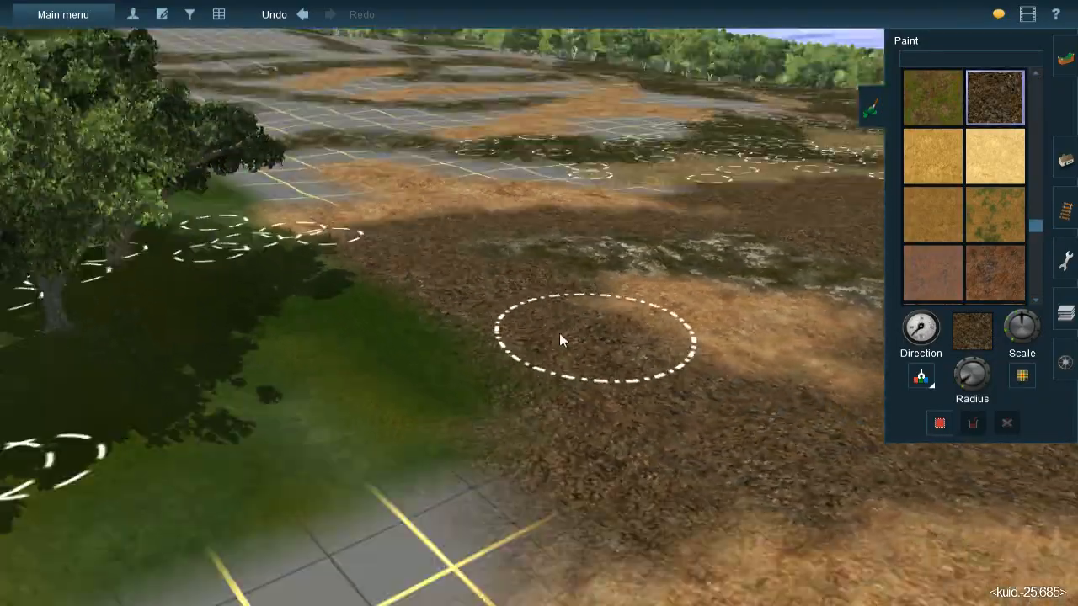
key("Up")
key("Left")
key("Down")
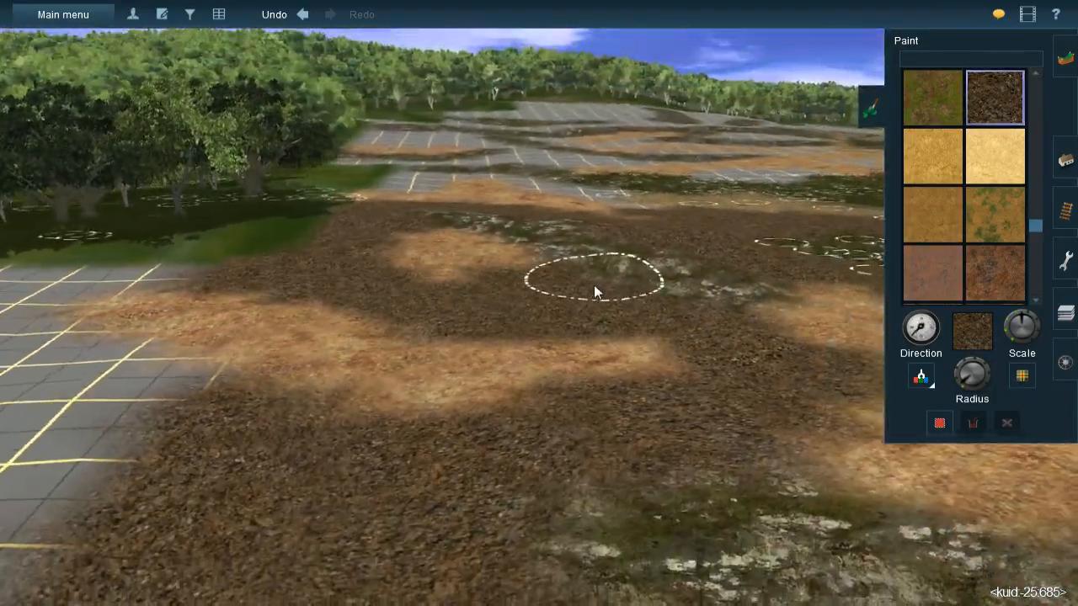
key("Up")
key("Left")
key("Down")
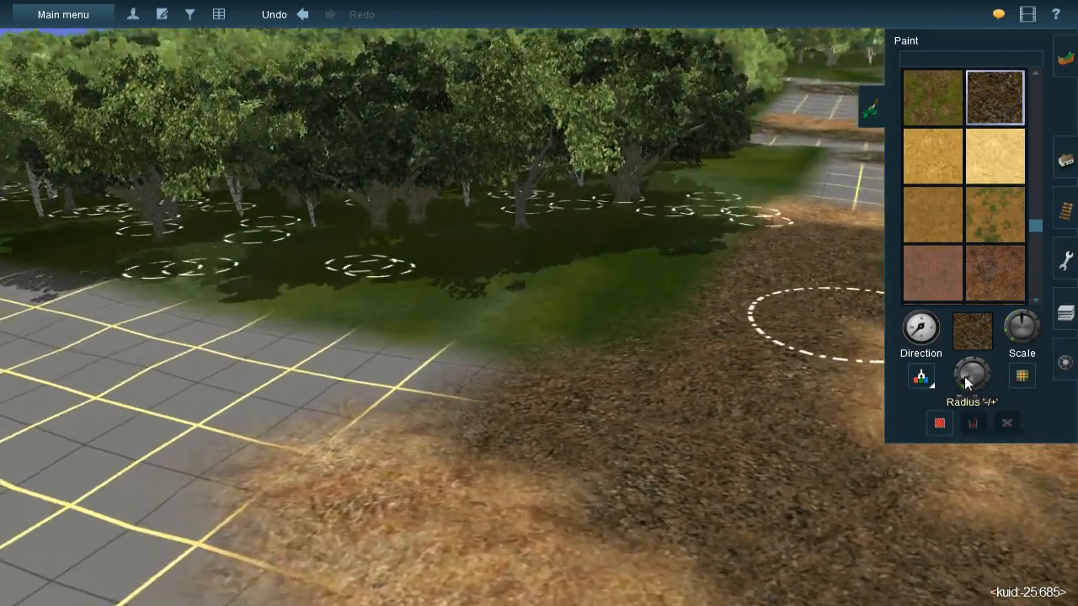
key("Up")
left_click_drag(964, 376, 964, 378)
mouse_move(697, 273)
left_mouse_down()
mouse_move(719, 282)
mouse_move(640, 283)
left_mouse_up()
mouse_move(509, 288)
left_mouse_down()
mouse_move(383, 330)
mouse_move(223, 333)
mouse_move(439, 364)
mouse_move(303, 407)
mouse_move(452, 363)
mouse_move(642, 337)
left_mouse_up()
- Examine the painted hillside from several angles for ground that is still bare
scroll(705, 373, "down", 3)
key("Down")
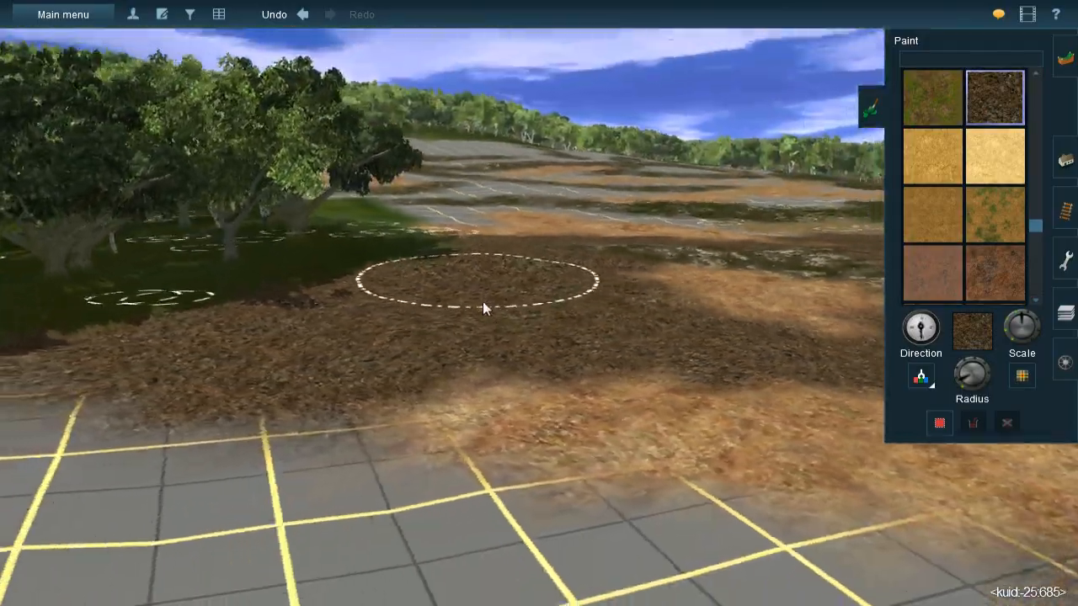
key("Up")
left_click(623, 348)
key("Left")
key("Left")
right_click(570, 359)
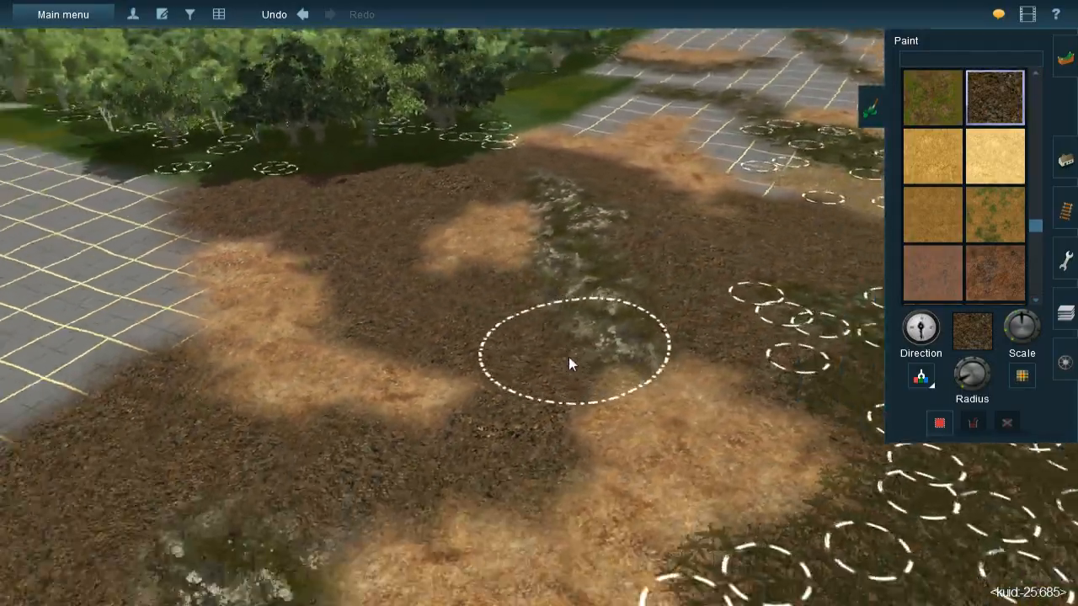
key("Down")
key("Up")
key("Left")
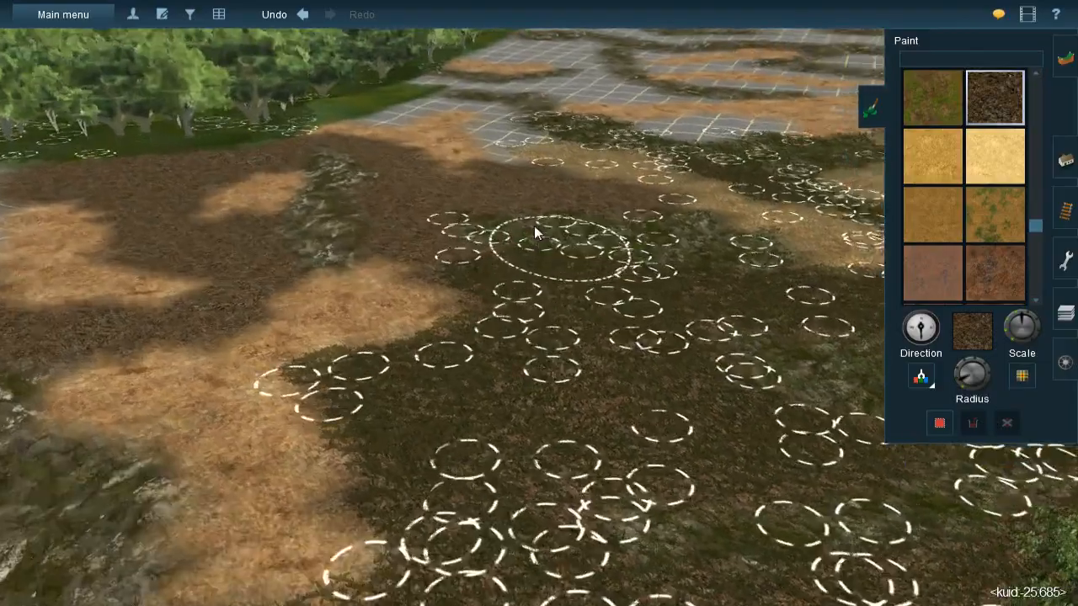
right_click(515, 242)
scroll(548, 282, "up", 3)
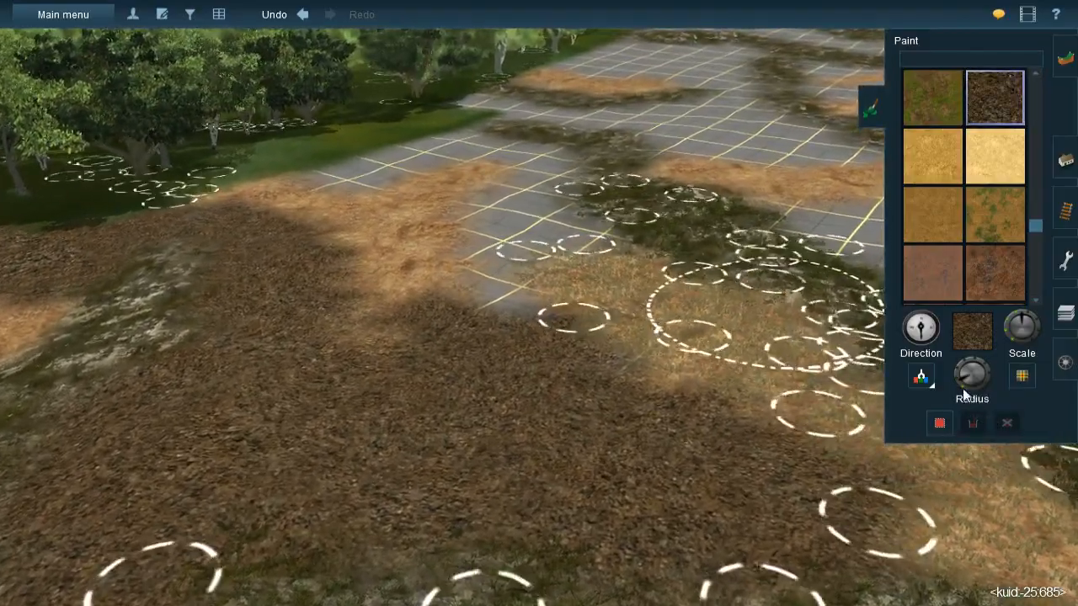
- Reduce the brush radius and paint dark brown gravel over the bare gap between the orange patch and the straw meadow
left_click_drag(963, 388, 959, 385)
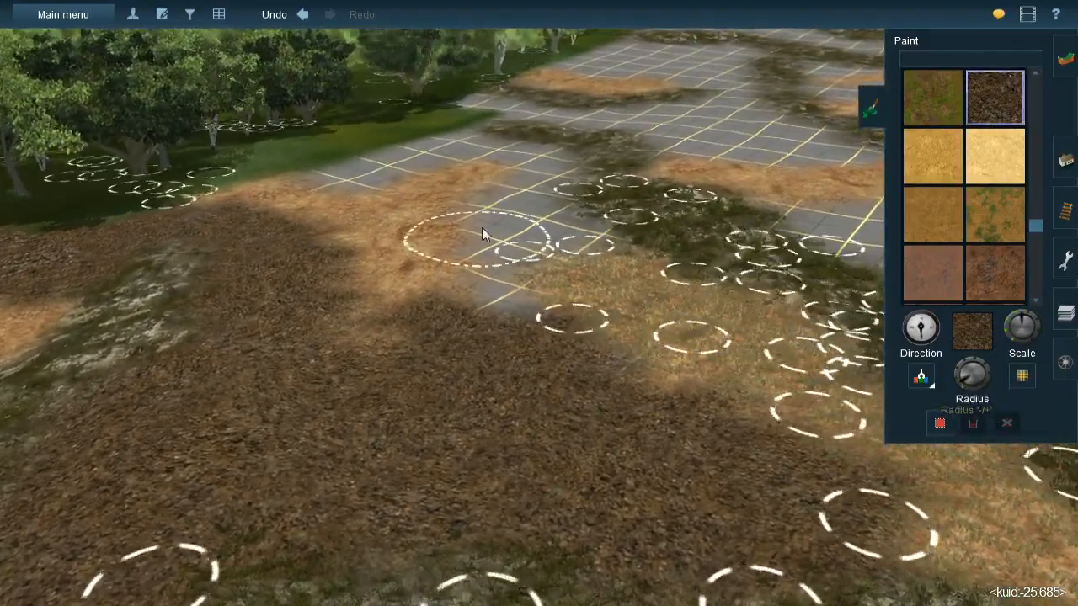
right_click(484, 239)
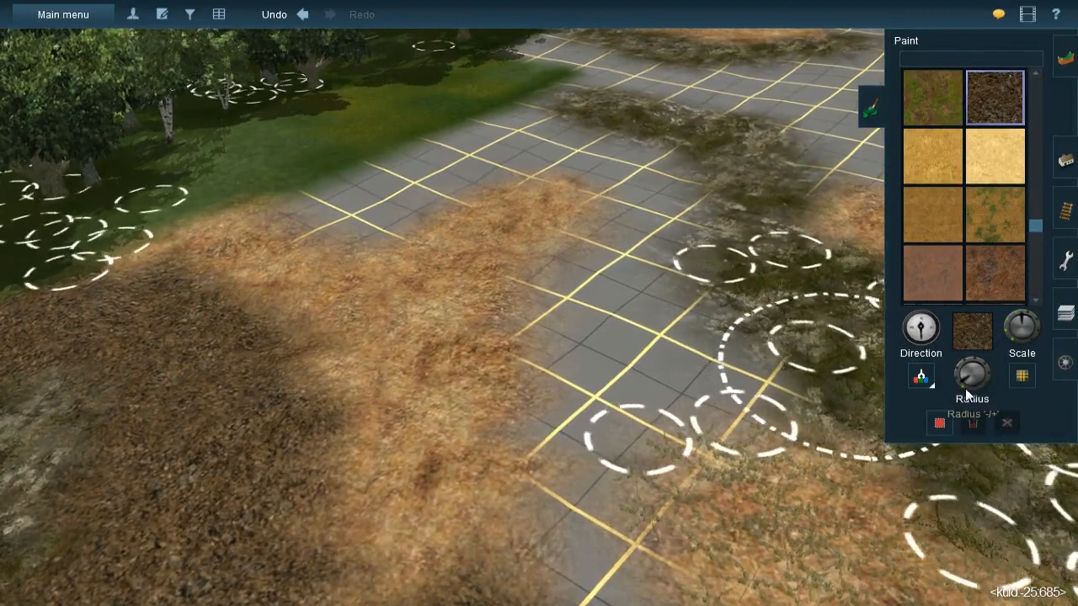
left_click_drag(964, 384, 945, 384)
mouse_move(593, 301)
left_mouse_down()
mouse_move(578, 331)
mouse_move(604, 243)
mouse_move(548, 308)
mouse_move(568, 350)
mouse_move(668, 357)
mouse_move(674, 293)
mouse_move(647, 260)
mouse_move(674, 218)
mouse_move(667, 172)
mouse_move(643, 167)
mouse_move(622, 192)
mouse_move(639, 320)
mouse_move(731, 389)
mouse_move(623, 404)
mouse_move(579, 386)
mouse_move(575, 402)
mouse_move(596, 443)
mouse_move(644, 443)
mouse_move(691, 425)
mouse_move(697, 434)
left_mouse_up()
right_click(640, 468)
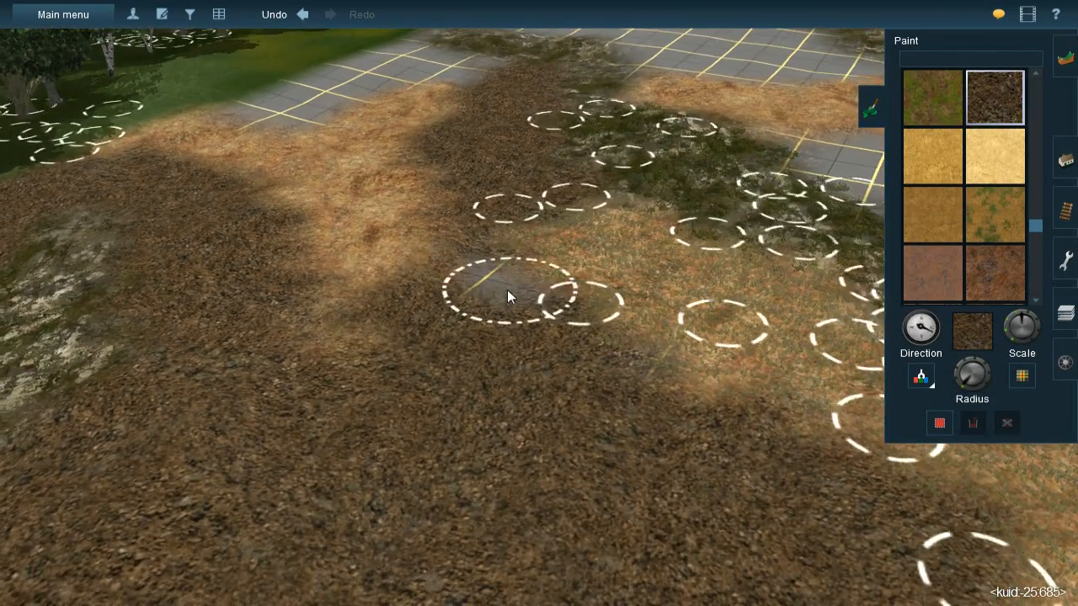
mouse_move(508, 291)
left_mouse_down()
mouse_move(493, 276)
mouse_move(596, 386)
mouse_move(613, 373)
left_mouse_up()
- Enlarge the brush radius and paint dark brown gravel over the green verge and adjoining bare grid below the trees
right_click(485, 362)
scroll(485, 363, "down", 3)
key("Down")
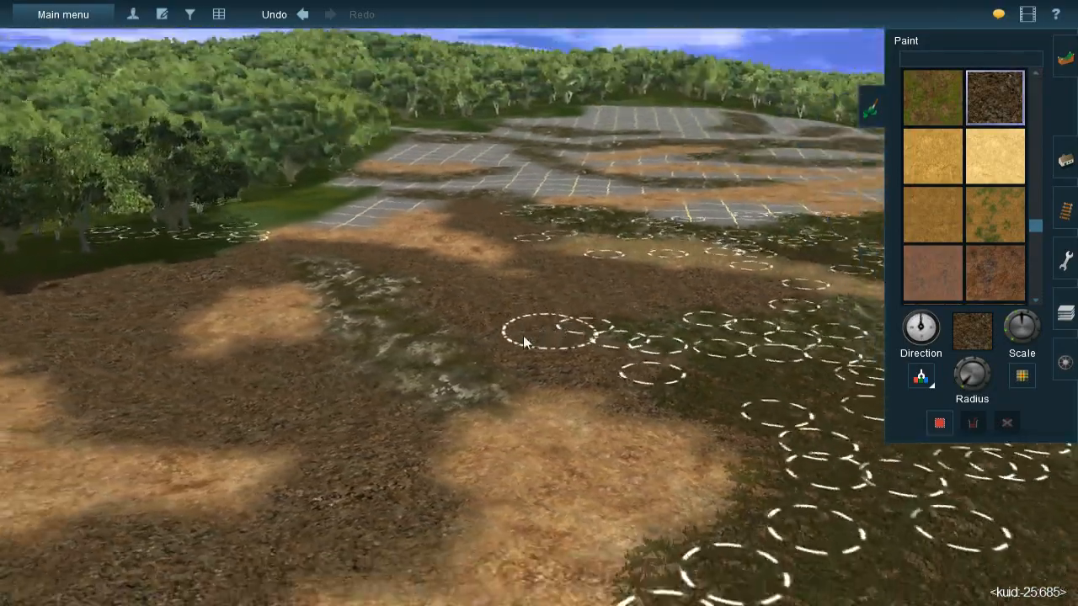
right_click(510, 331)
key("Left")
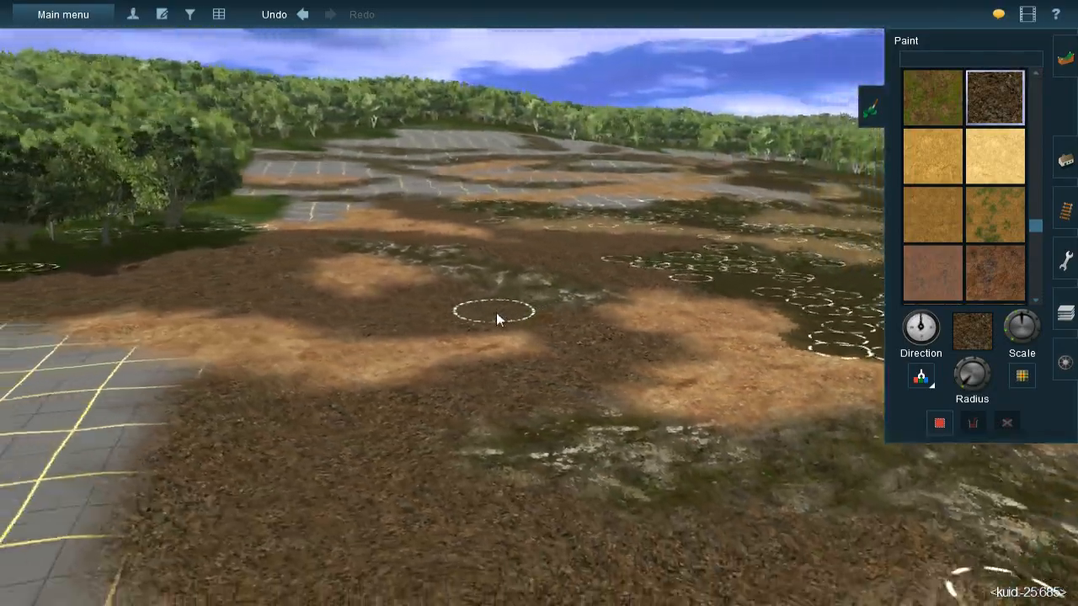
right_click(343, 325)
key("Up")
mouse_move(603, 289)
right_mouse_down()
mouse_move(647, 253)
mouse_move(514, 219)
right_mouse_up()
key("Down")
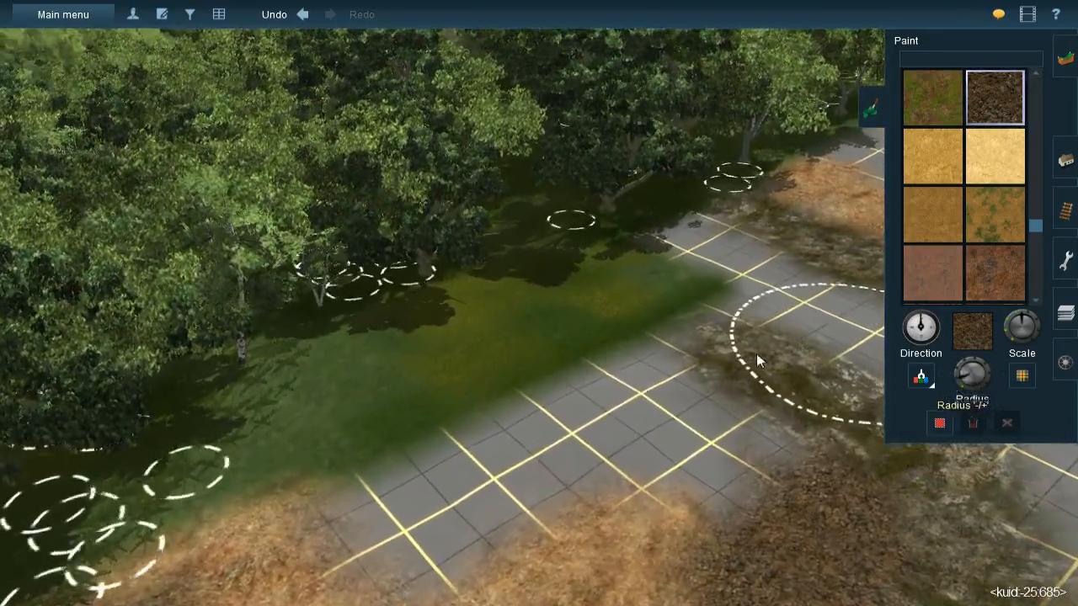
mouse_move(525, 342)
left_mouse_down()
mouse_move(484, 320)
mouse_move(413, 348)
mouse_move(403, 408)
mouse_move(364, 455)
mouse_move(410, 481)
mouse_move(454, 451)
mouse_move(604, 399)
mouse_move(577, 416)
mouse_move(681, 424)
left_mouse_up()
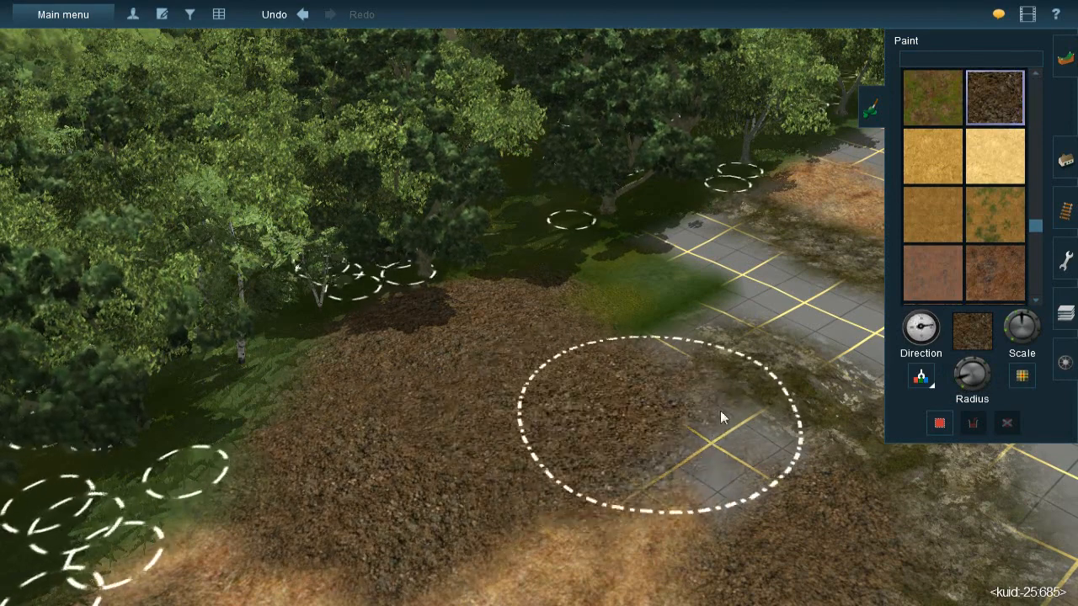
- Continue the dark brown gravel along the forest edge up to the mossy rock below the farther orange patch
mouse_move(739, 462)
left_mouse_down()
mouse_move(729, 471)
mouse_move(710, 441)
mouse_move(727, 449)
mouse_move(710, 446)
left_mouse_up()
mouse_move(709, 447)
right_mouse_down()
mouse_move(618, 482)
mouse_move(464, 276)
mouse_move(590, 192)
mouse_move(514, 280)
mouse_move(536, 247)
right_mouse_up()
mouse_move(529, 249)
left_mouse_down()
mouse_move(488, 282)
mouse_move(472, 337)
mouse_move(490, 370)
mouse_move(554, 305)
mouse_move(600, 295)
mouse_move(580, 259)
mouse_move(536, 241)
mouse_move(648, 298)
mouse_move(685, 300)
mouse_move(594, 309)
left_mouse_up()
- Paint a strip of dark brown gravel across the bare grid between the mossy bands, joining the gravel area below
right_click(572, 493)
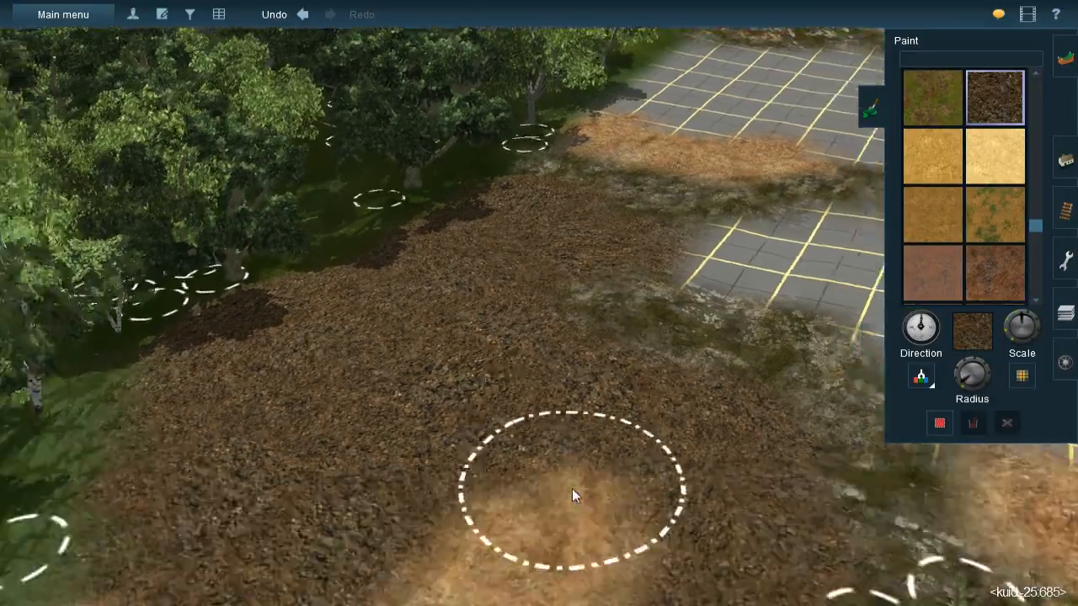
key("Down")
key("Left")
mouse_move(546, 415)
right_mouse_down()
mouse_move(564, 205)
mouse_move(520, 207)
mouse_move(501, 255)
mouse_move(520, 313)
right_mouse_up()
key("Up")
key("Right")
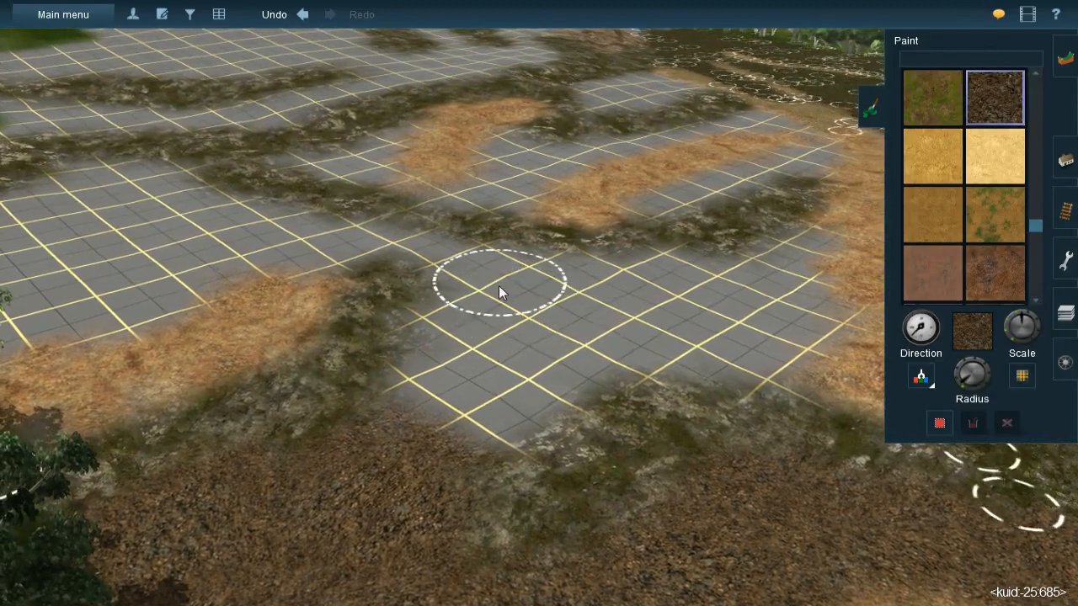
mouse_move(487, 277)
left_mouse_down()
mouse_move(481, 264)
mouse_move(482, 315)
mouse_move(453, 368)
mouse_move(445, 332)
mouse_move(447, 404)
mouse_move(451, 363)
mouse_move(467, 421)
mouse_move(566, 390)
mouse_move(479, 438)
left_mouse_up()
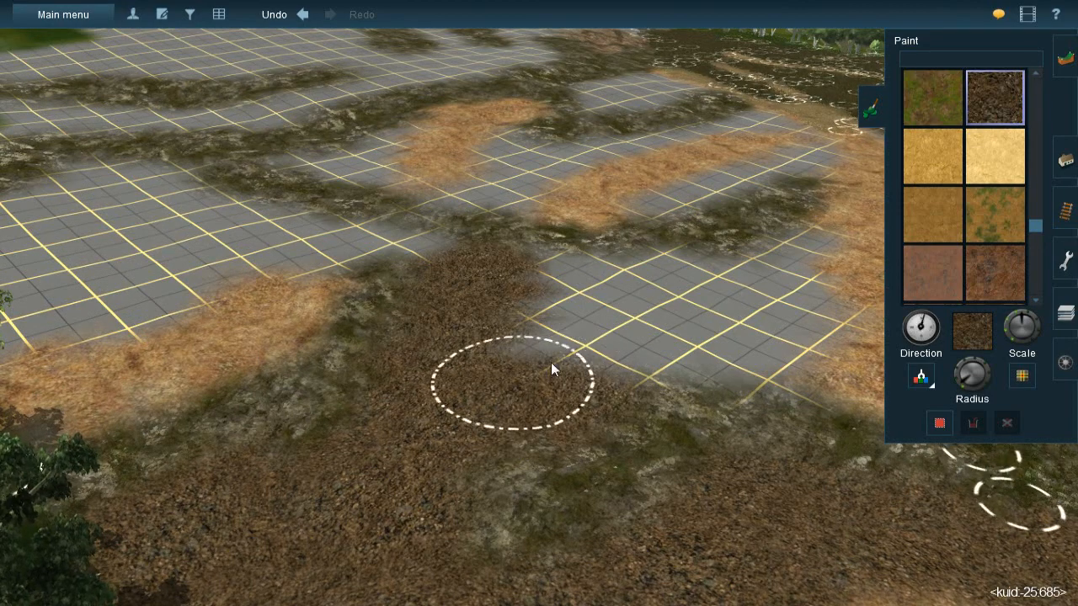
- Paint dark brown gravel over the bare grid between the gravel strip, the mossy bands and the orange strip
mouse_move(573, 350)
left_mouse_down()
mouse_move(556, 282)
mouse_move(587, 278)
mouse_move(534, 279)
mouse_move(677, 278)
mouse_move(671, 269)
mouse_move(681, 267)
mouse_move(670, 331)
mouse_move(607, 347)
mouse_move(617, 345)
mouse_move(567, 320)
mouse_move(656, 309)
left_mouse_up()
mouse_move(656, 309)
right_mouse_down()
mouse_move(585, 283)
mouse_move(641, 287)
mouse_move(598, 269)
mouse_move(565, 288)
right_mouse_up()
mouse_move(565, 288)
left_mouse_down()
mouse_move(584, 273)
mouse_move(563, 272)
mouse_move(602, 308)
mouse_move(598, 322)
mouse_move(541, 344)
mouse_move(531, 315)
mouse_move(524, 368)
mouse_move(497, 385)
mouse_move(536, 371)
mouse_move(564, 343)
mouse_move(534, 387)
left_mouse_up()
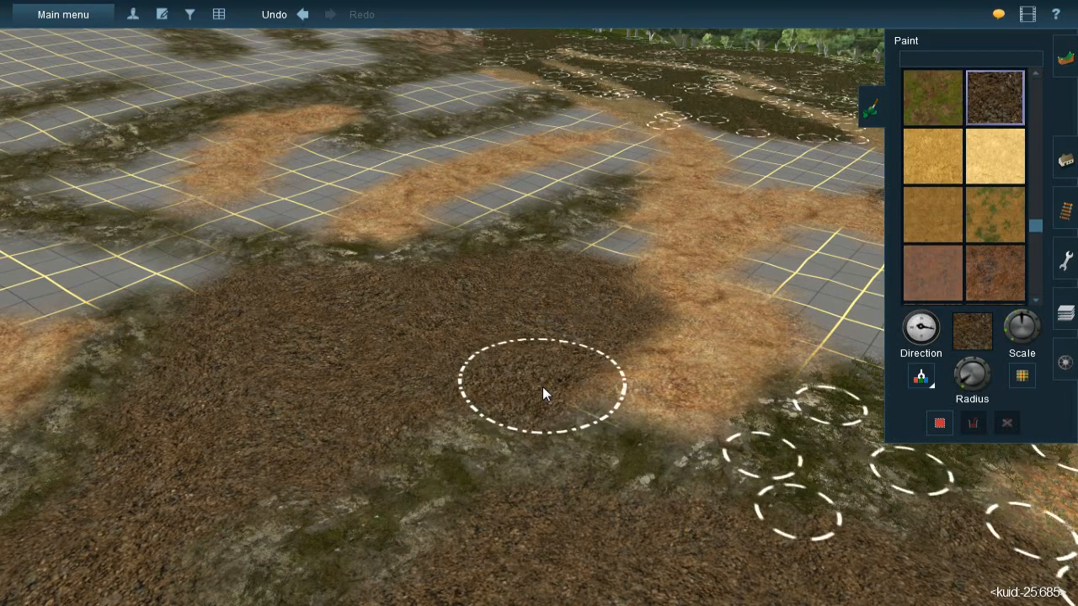
- Adjust the brush radius and fill the leftover bare corner between the mossy band and the orange strip with dark brown gravel
scroll(555, 362, "down", 3)
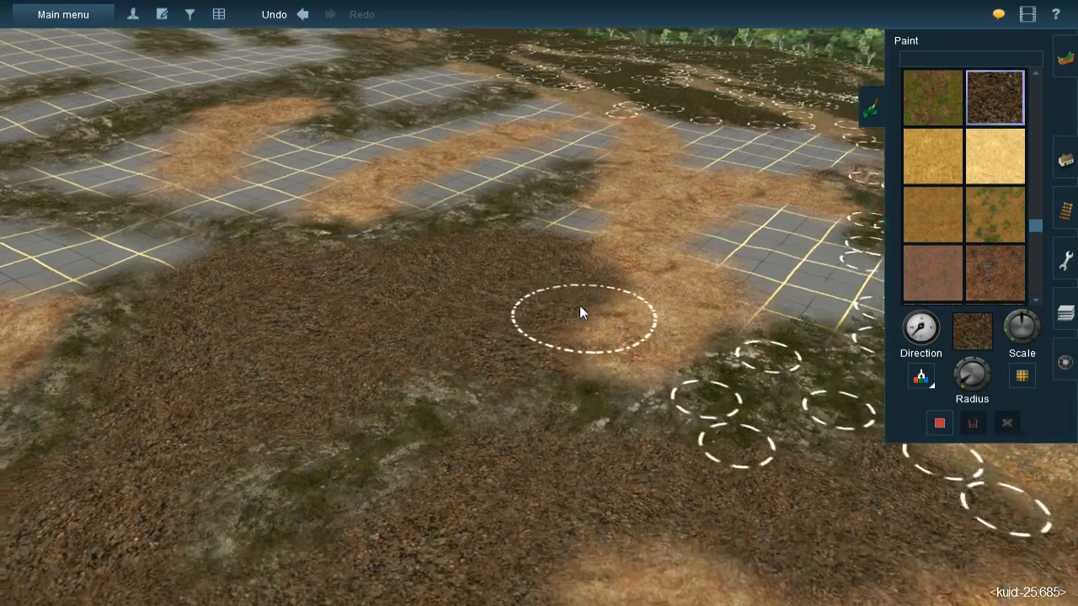
right_click(537, 251)
scroll(556, 261, "up", 3)
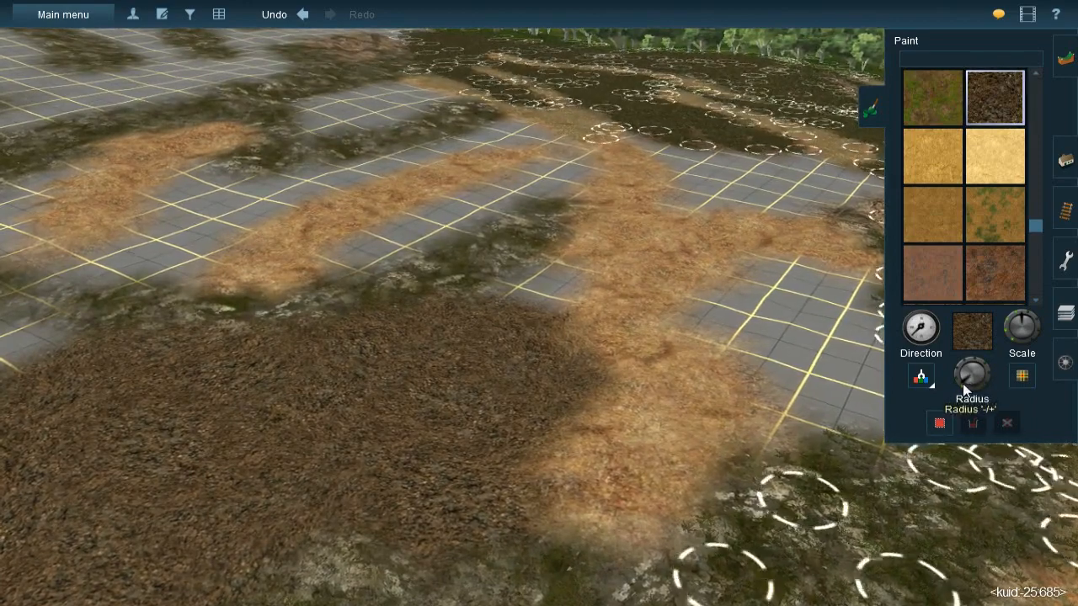
scroll(556, 300, "up", 2)
mouse_move(487, 329)
left_mouse_down()
mouse_move(556, 272)
mouse_move(561, 380)
left_mouse_up()
right_click_drag(560, 375, 541, 283)
right_click(528, 235)
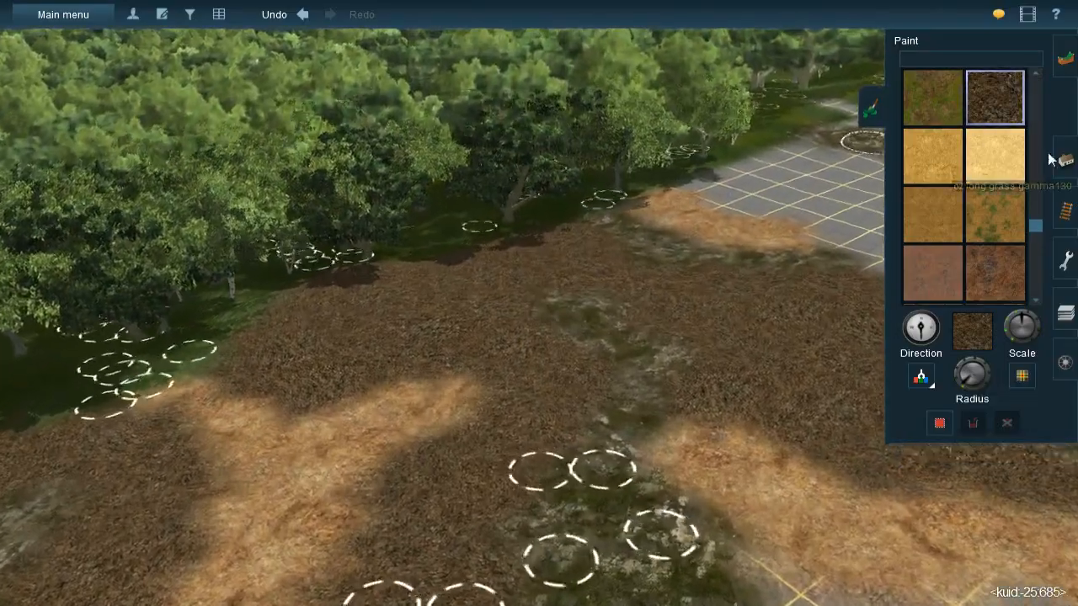
- Switch to adding splines and lay strips of JVC(T)Grass spline#1m across the far part of the dark gravel near the forest
left_click(1060, 160)
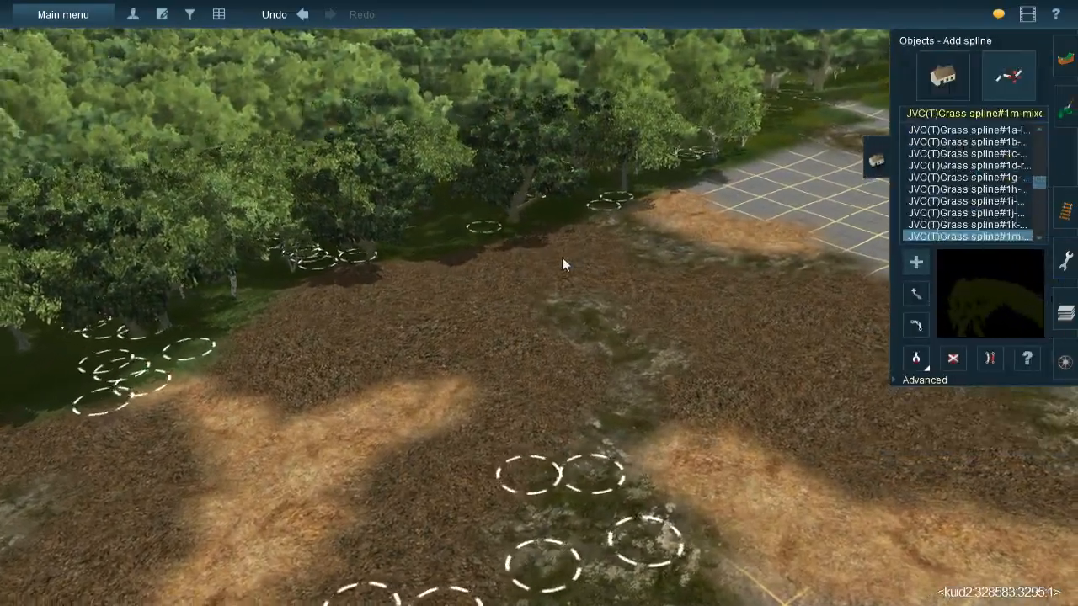
right_click(564, 259)
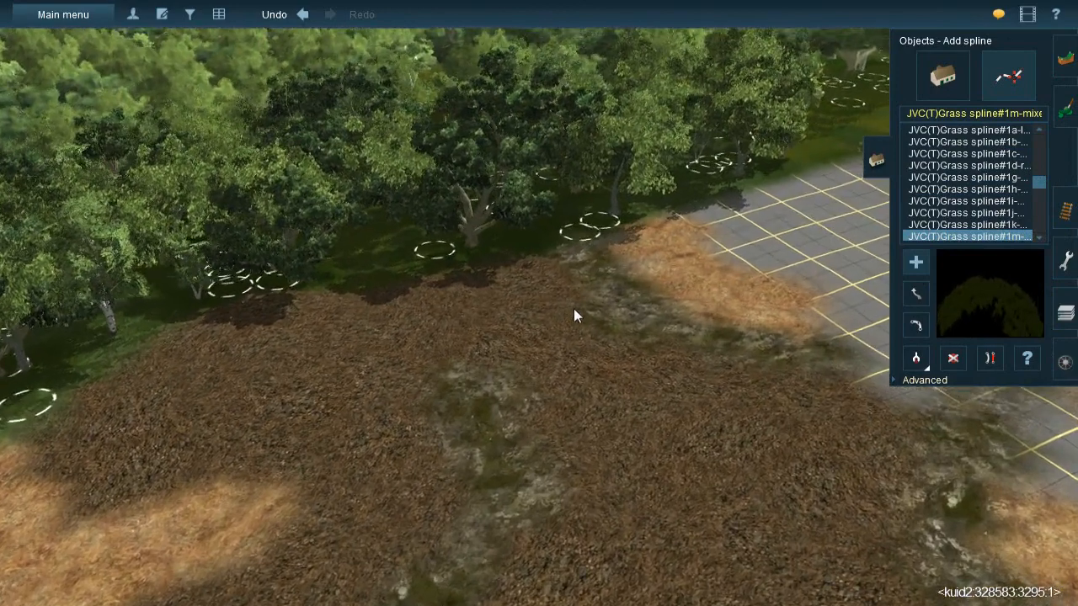
left_click_drag(488, 238, 559, 405)
left_click_drag(439, 257, 512, 415)
mouse_move(494, 360)
left_mouse_down()
mouse_move(539, 484)
mouse_move(546, 566)
left_mouse_up()
left_click_drag(561, 334, 634, 562)
mouse_move(635, 339)
left_mouse_down()
mouse_move(707, 567)
mouse_move(697, 566)
left_mouse_up()
left_click_drag(712, 368, 747, 564)
right_click(747, 563)
- Lay further JVC(T)Grass spline#1m strips over the rest of that gravel patch, up to its orange and mossy edges
left_click_drag(544, 288, 540, 330)
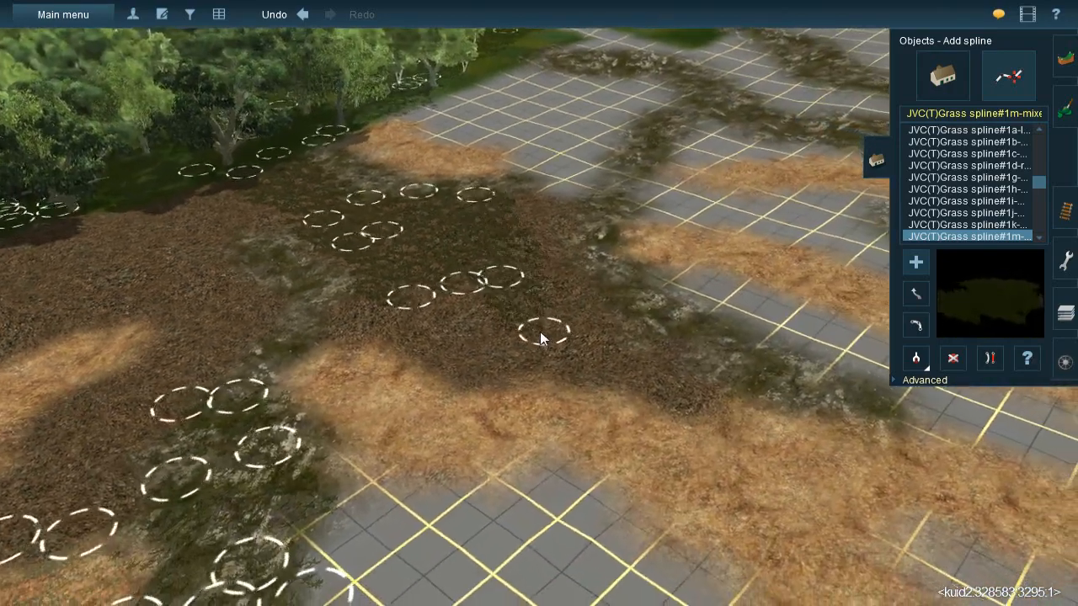
left_click_drag(518, 187, 577, 351)
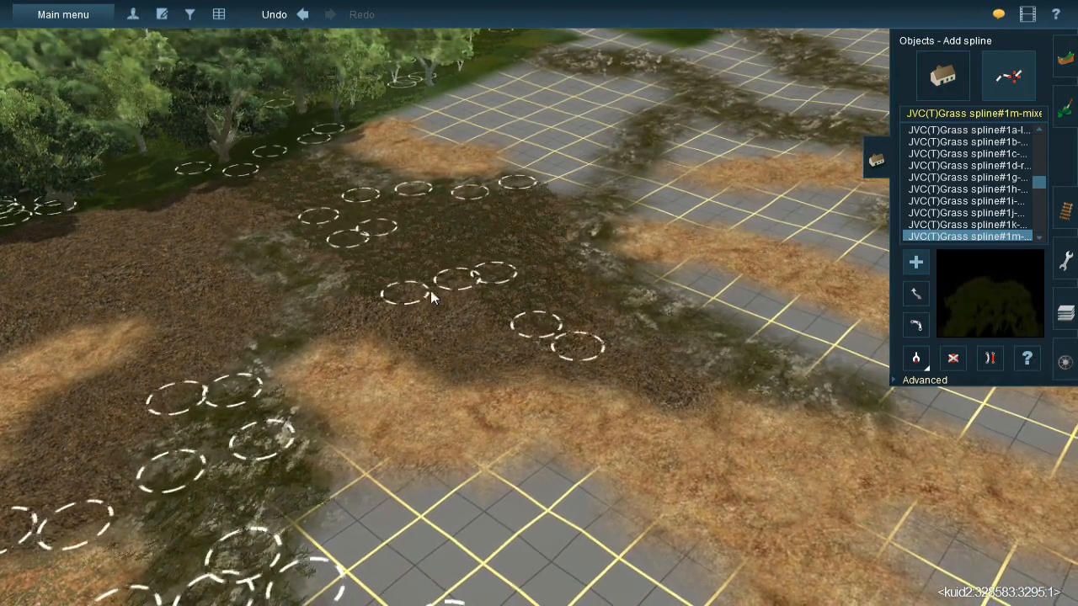
left_click_drag(319, 306, 509, 300)
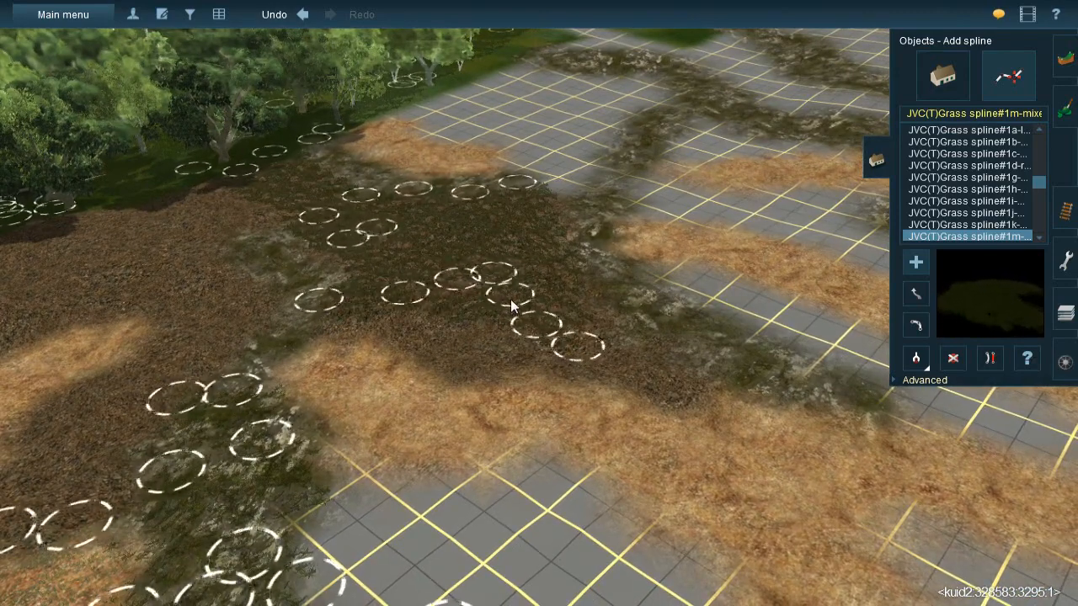
left_click_drag(329, 309, 505, 378)
left_click_drag(406, 294, 555, 372)
left_click_drag(503, 339, 714, 401)
left_click_drag(599, 346, 529, 229)
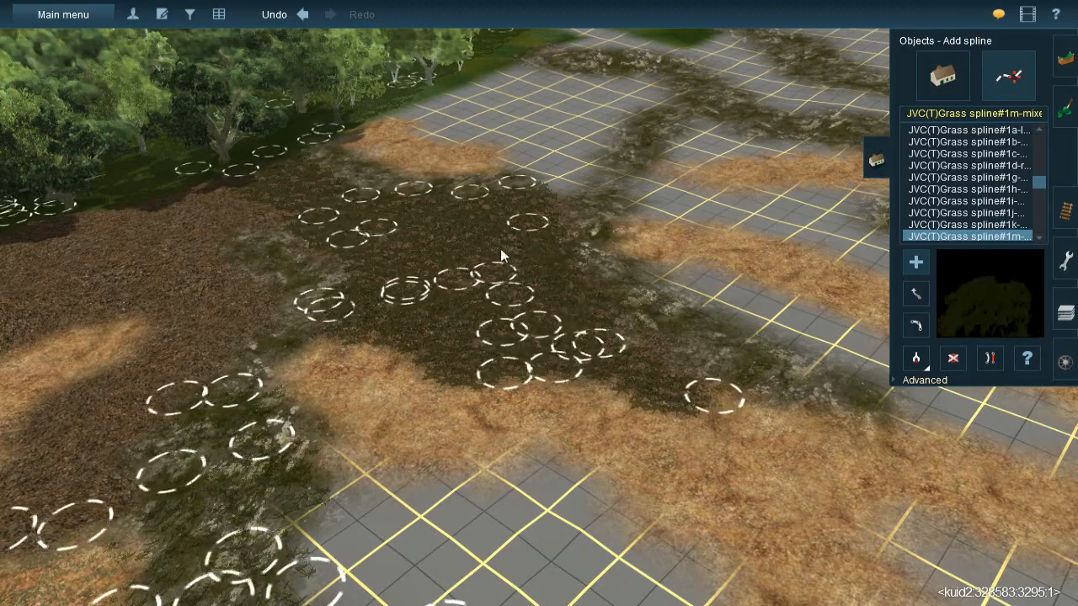
- Extend the grass splines over the gravel between the Y-shaped orange patch and the mossy ground above the straw meadow
right_click(472, 291)
key("Left")
left_click_drag(330, 205, 373, 273)
left_click_drag(292, 223, 360, 387)
left_click_drag(371, 307, 391, 502)
left_click_drag(431, 329, 452, 467)
right_click(478, 481)
left_click_drag(444, 253, 527, 342)
left_click_drag(423, 265, 453, 365)
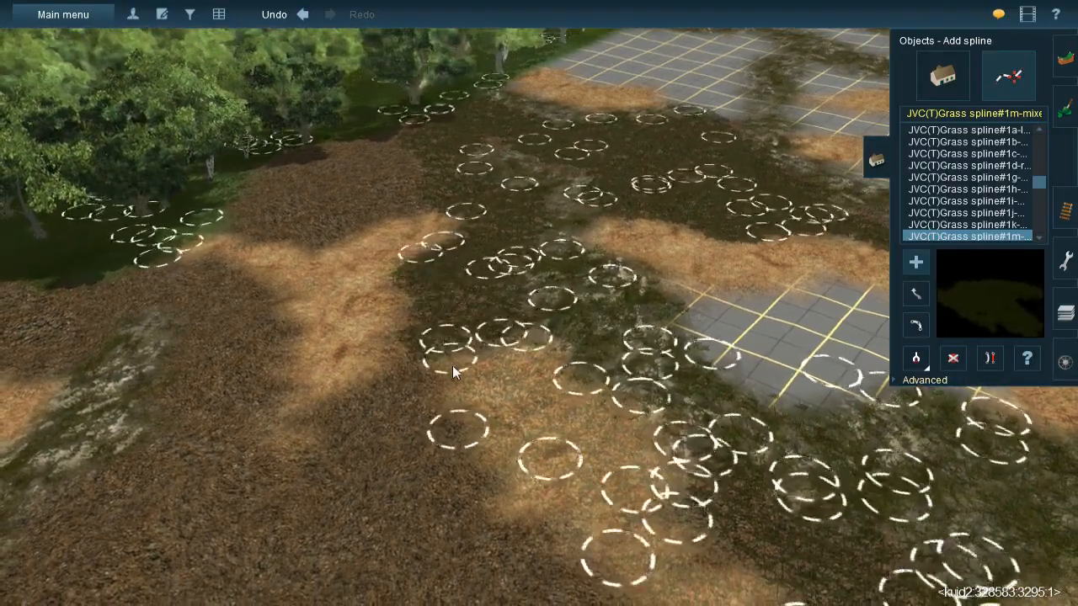
- Cover the gravel beside the straw meadow with grass splines, from the orange patch's tip to the mossy ground below
right_click(461, 384)
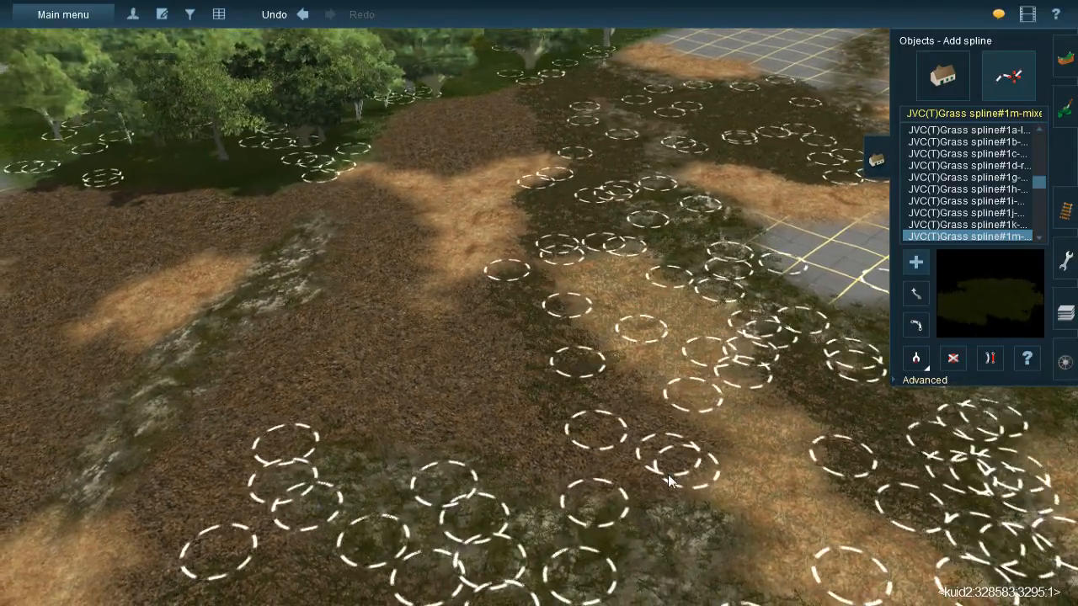
left_click_drag(668, 475, 705, 478)
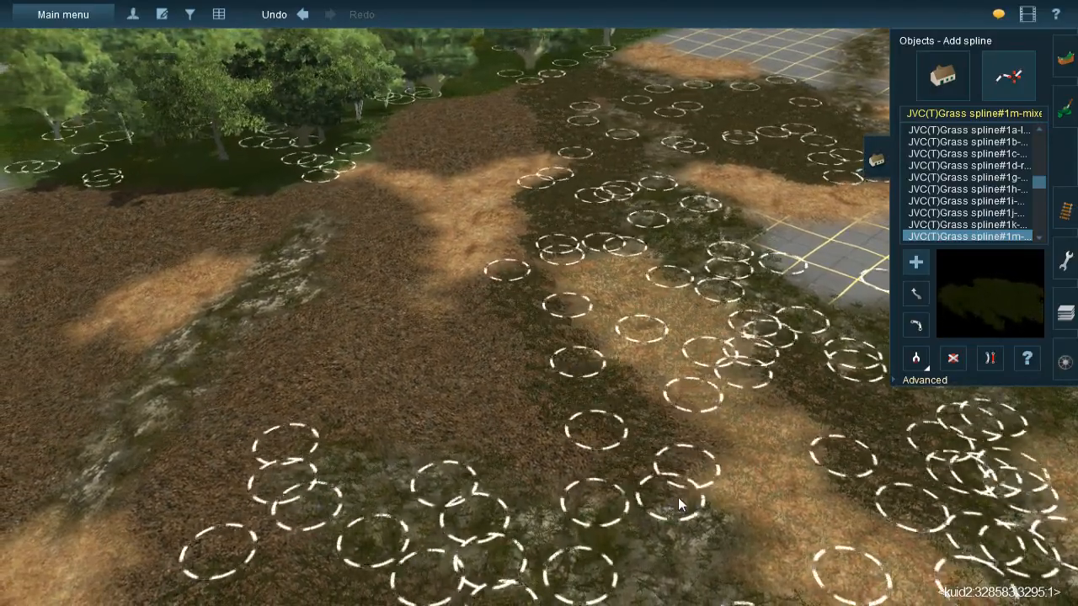
left_click_drag(489, 384, 656, 493)
left_click_drag(469, 285, 521, 432)
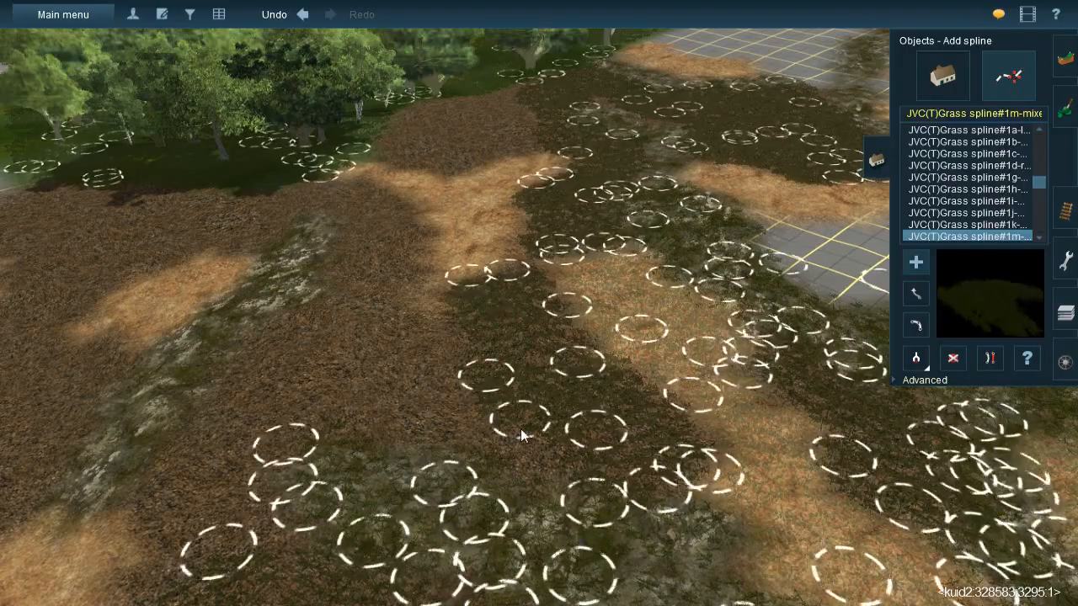
left_click_drag(421, 314, 439, 452)
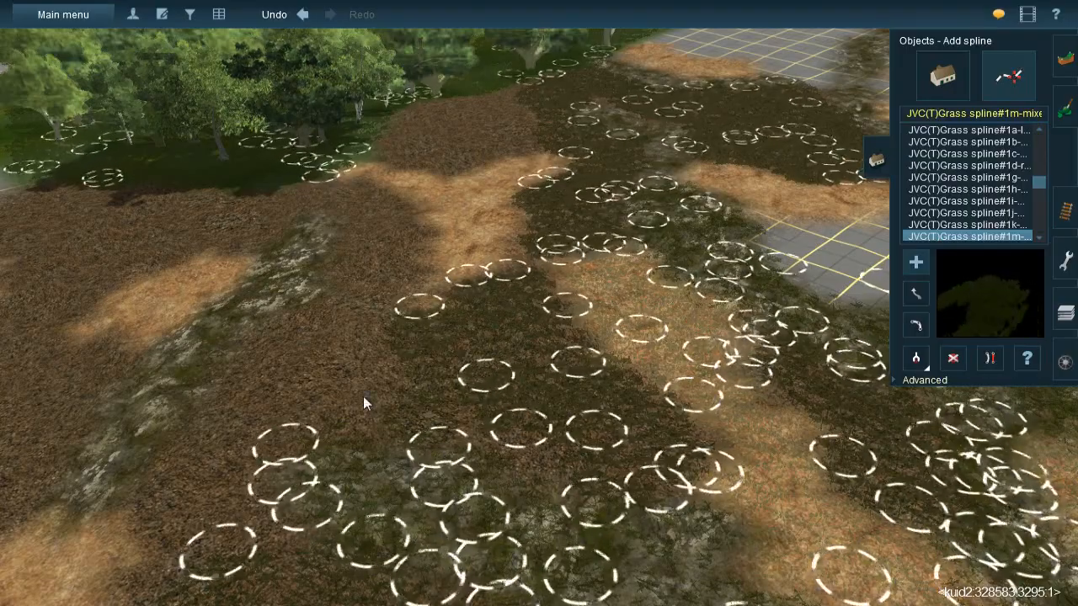
left_click_drag(354, 399, 614, 483)
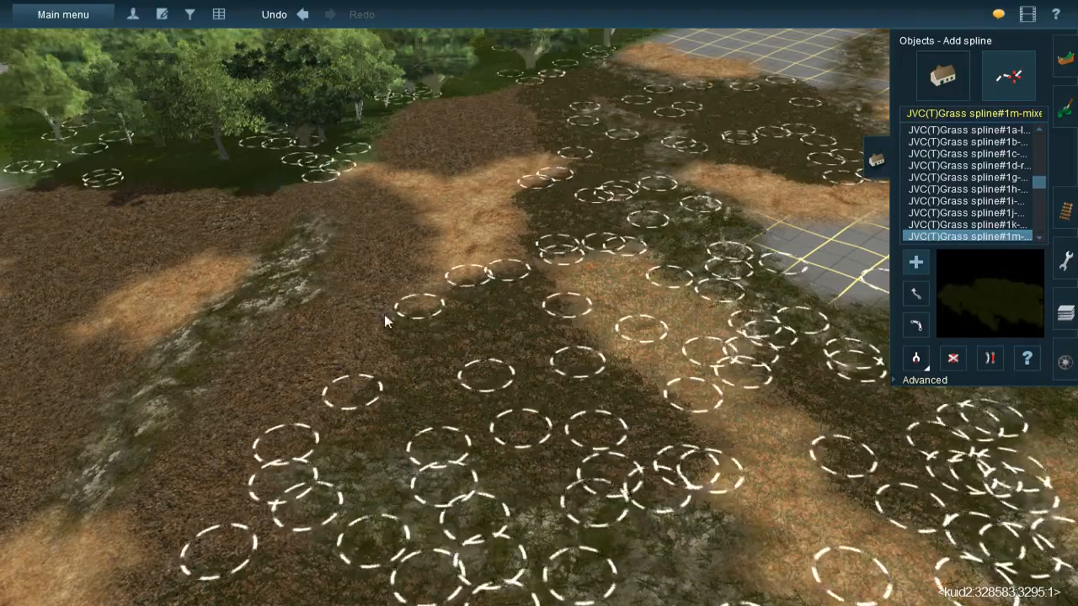
- Fill the gravel between the Y-shaped orange patch and the mossy rock ridge with lengthwise grass splines
right_click(319, 271)
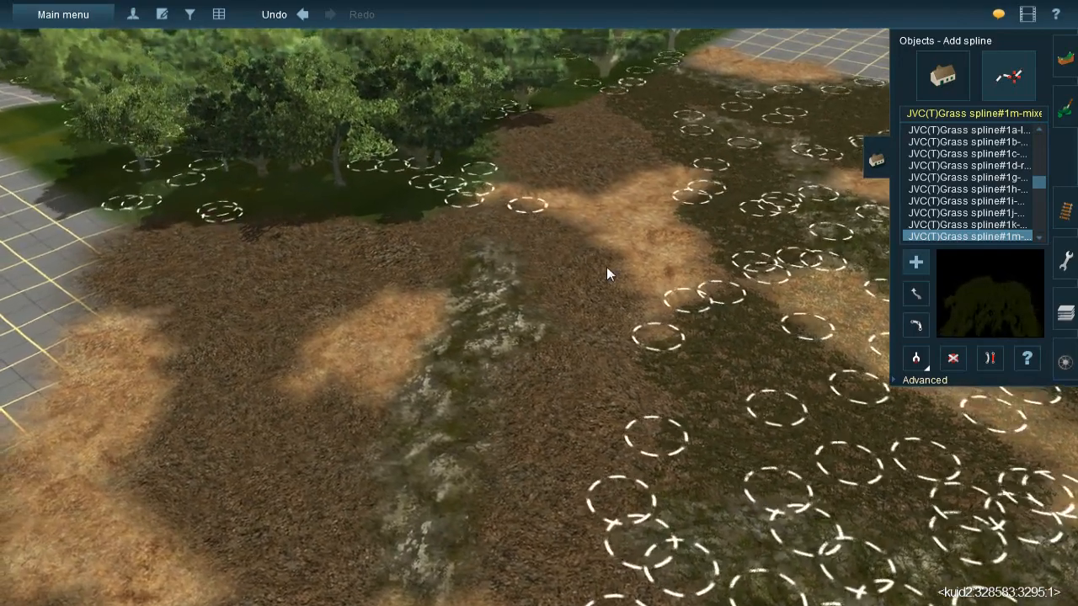
left_click_drag(607, 267, 645, 331)
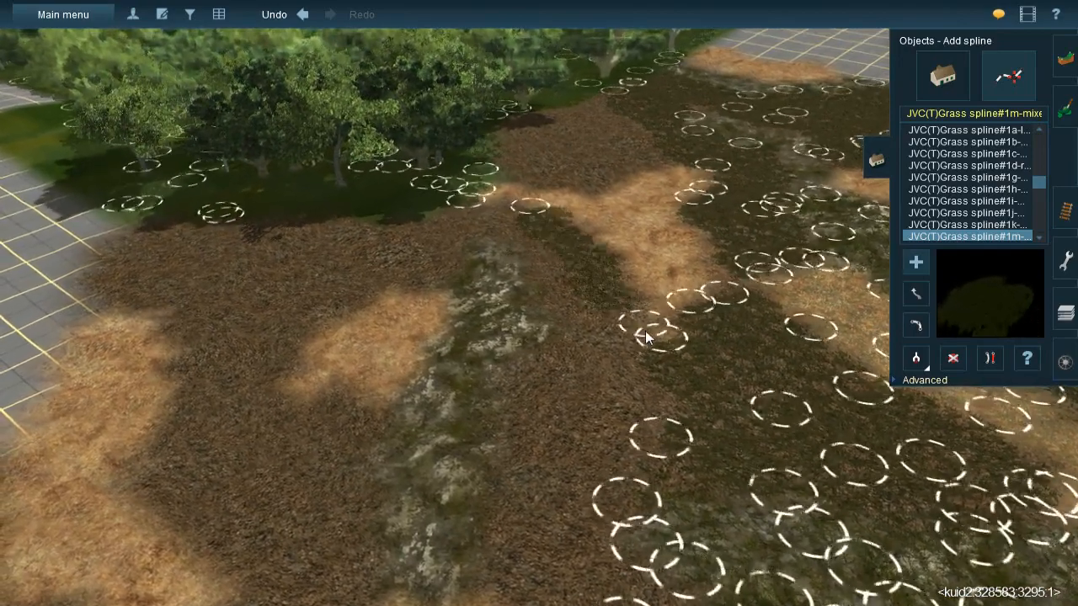
left_click_drag(613, 243, 632, 486)
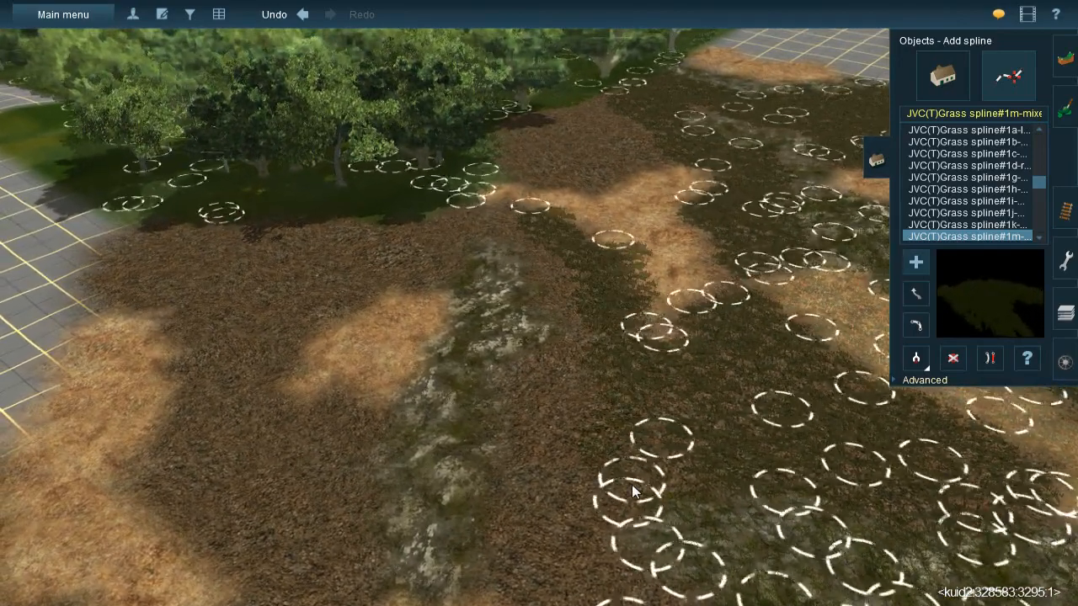
left_click_drag(532, 233, 572, 331)
left_click_drag(574, 253, 526, 476)
left_click(509, 544)
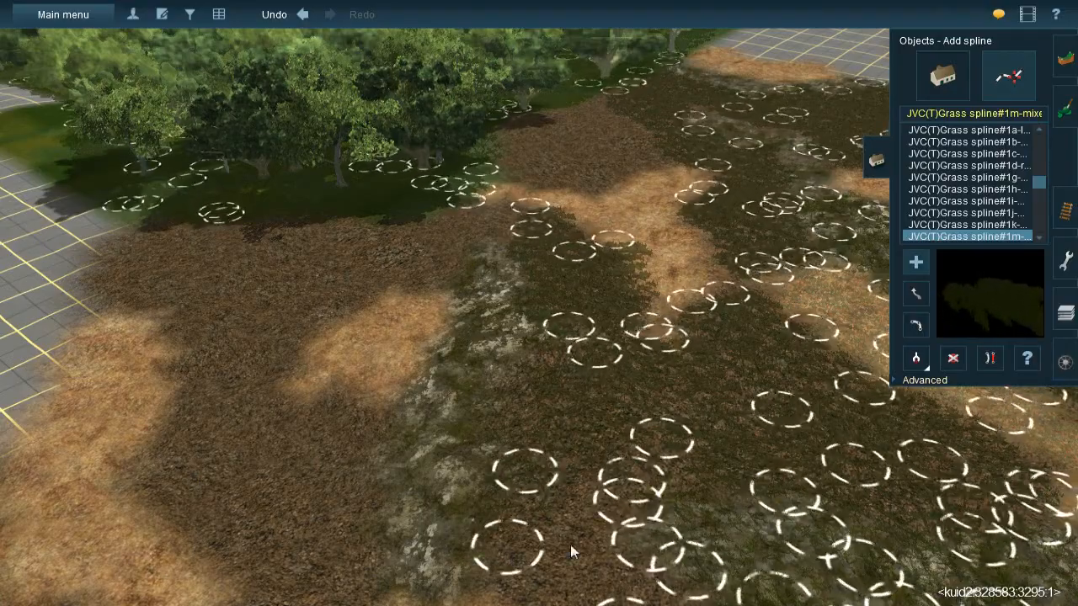
right_click(571, 547)
- Lay grass splines from the end of the rock ridge down the gravel gap between the orange patches
left_click(497, 281)
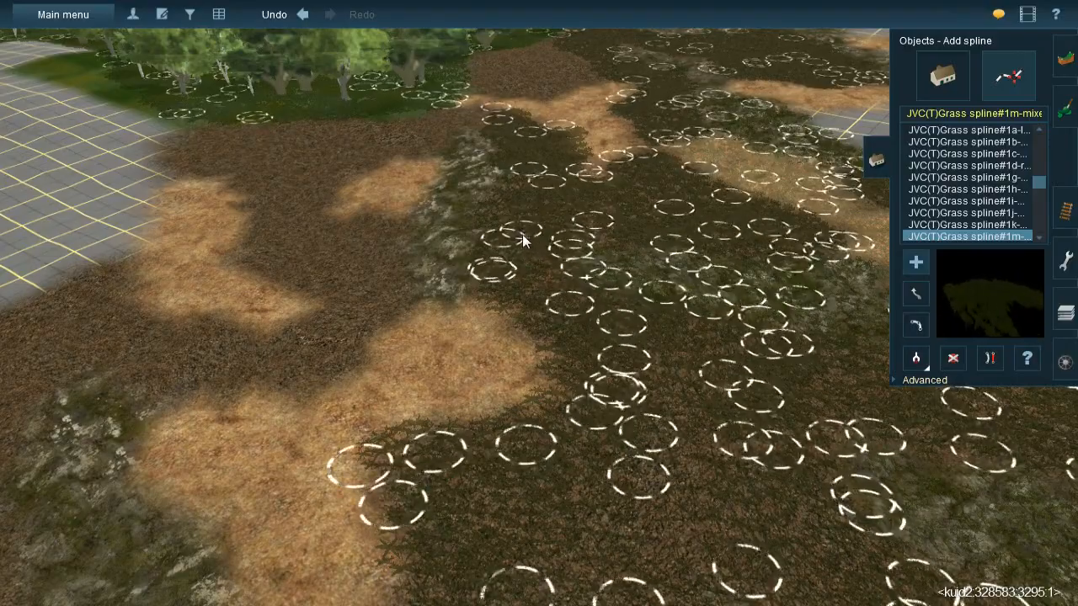
key("Down")
key("Left")
key("Left")
key("Down")
key("Up")
left_click(519, 304)
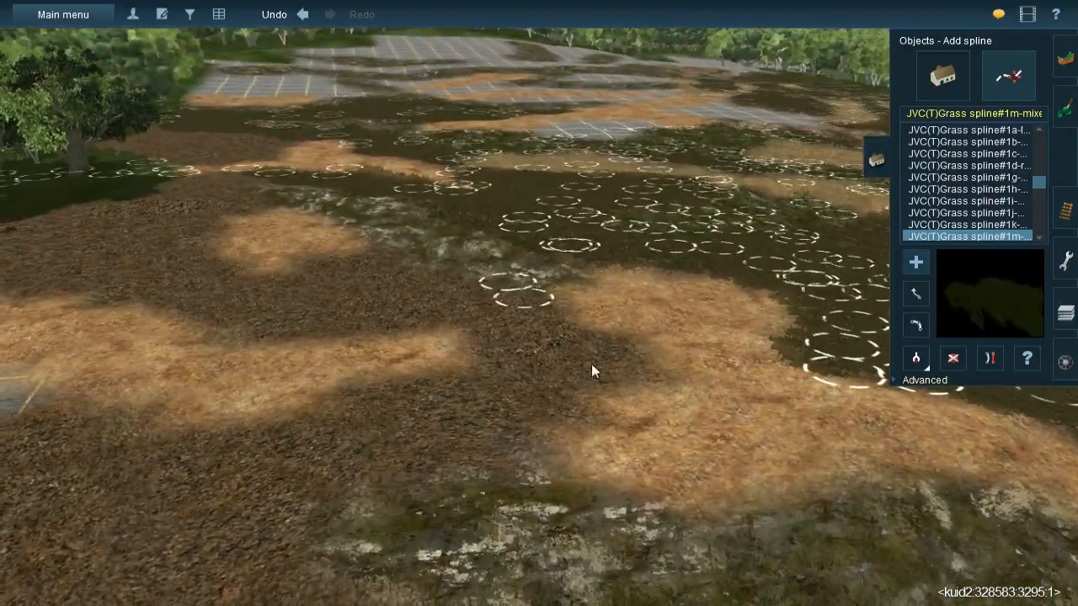
left_click(648, 397)
left_click(503, 301)
left_click(561, 455)
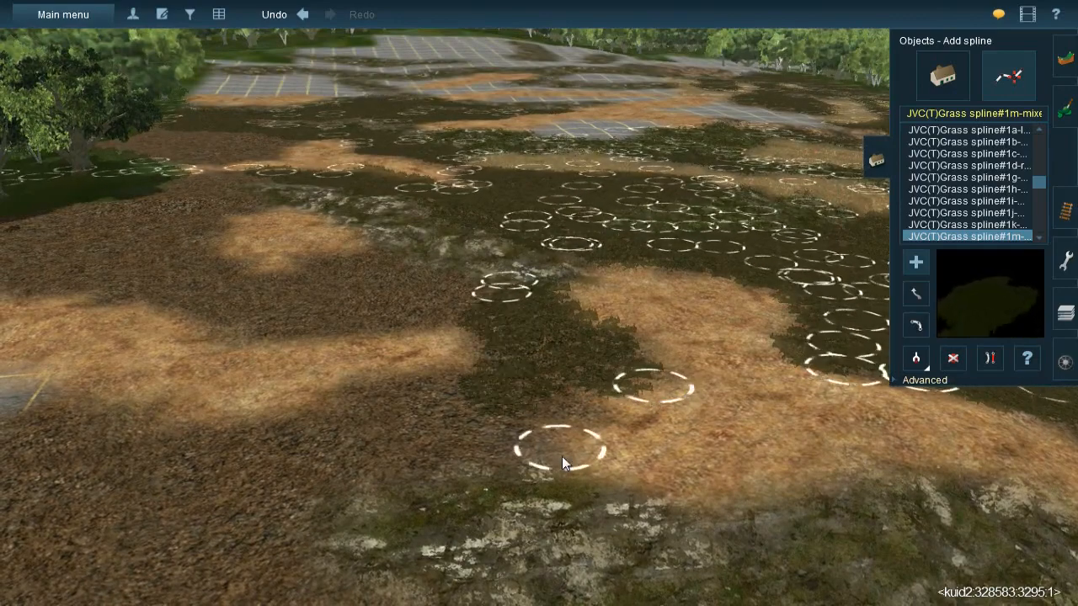
- Continue the grass splines over the gravel between the orange strip and the mossy rock, down to the bare grid edge
right_click(543, 422)
key("Left")
key("Down")
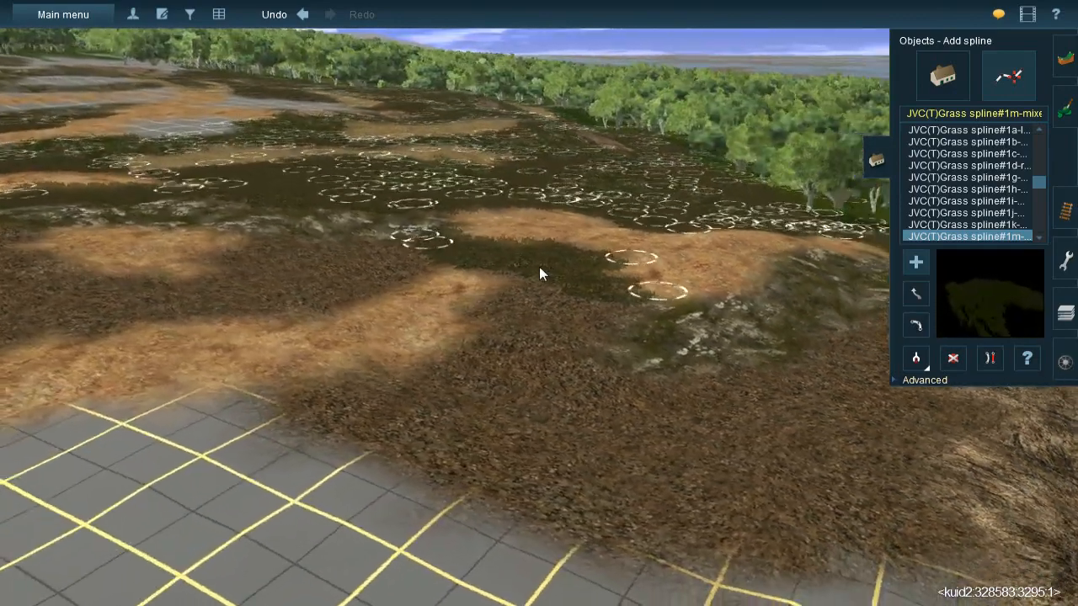
left_click(541, 268)
left_click(485, 347)
left_click(575, 287)
left_click(555, 340)
left_click(541, 443)
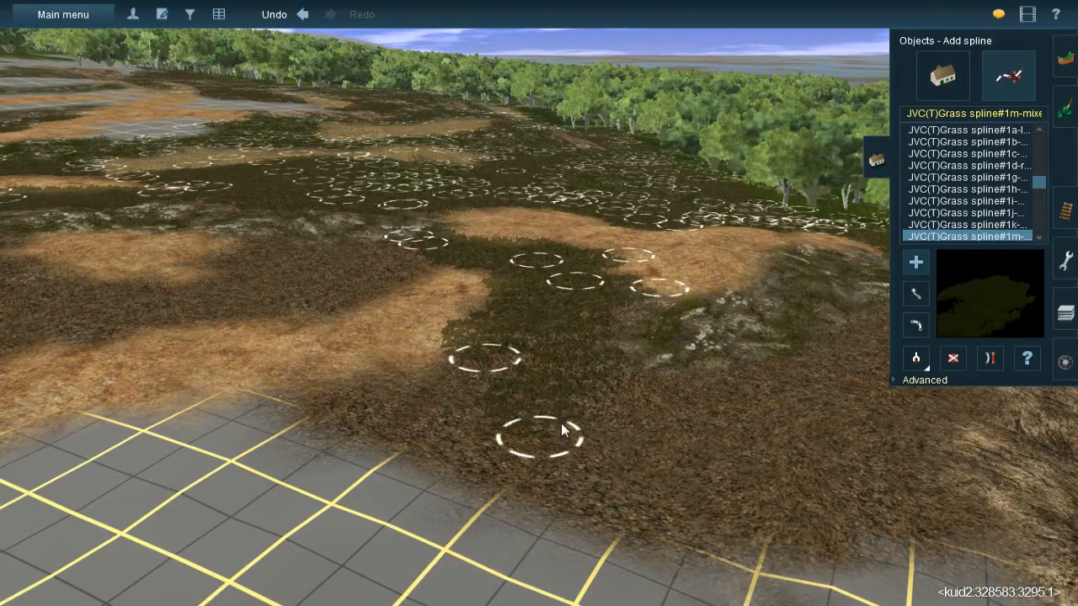
left_click(629, 485)
left_click(594, 285)
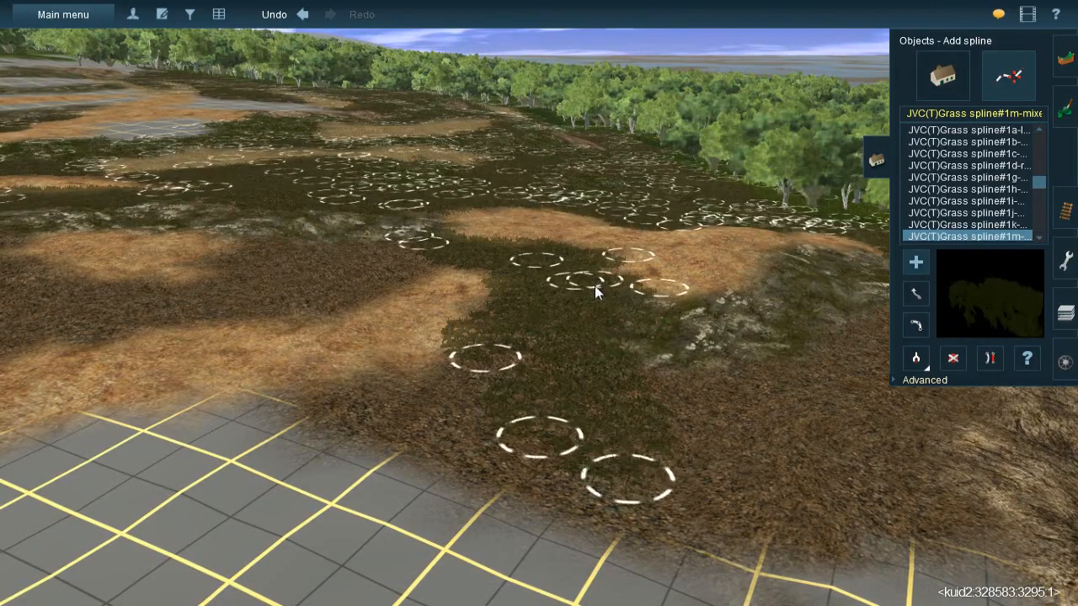
left_click(340, 378)
left_click(692, 497)
left_click_drag(692, 497, 726, 512)
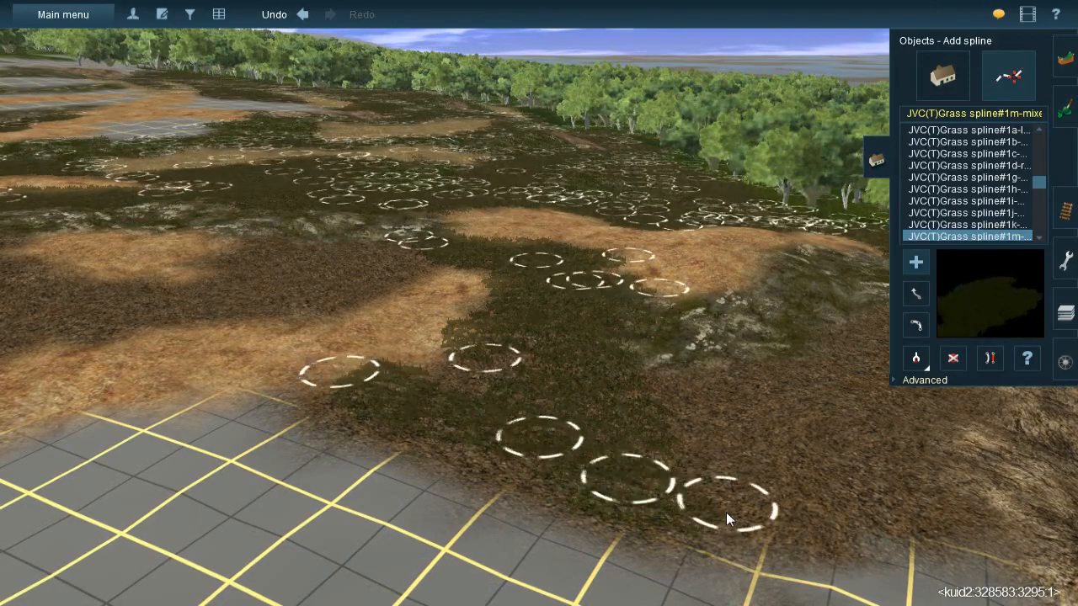
- Place grass splines on the gravel between the mossy rock and the dry straw clump
right_click(733, 359)
key("Left")
key("Up")
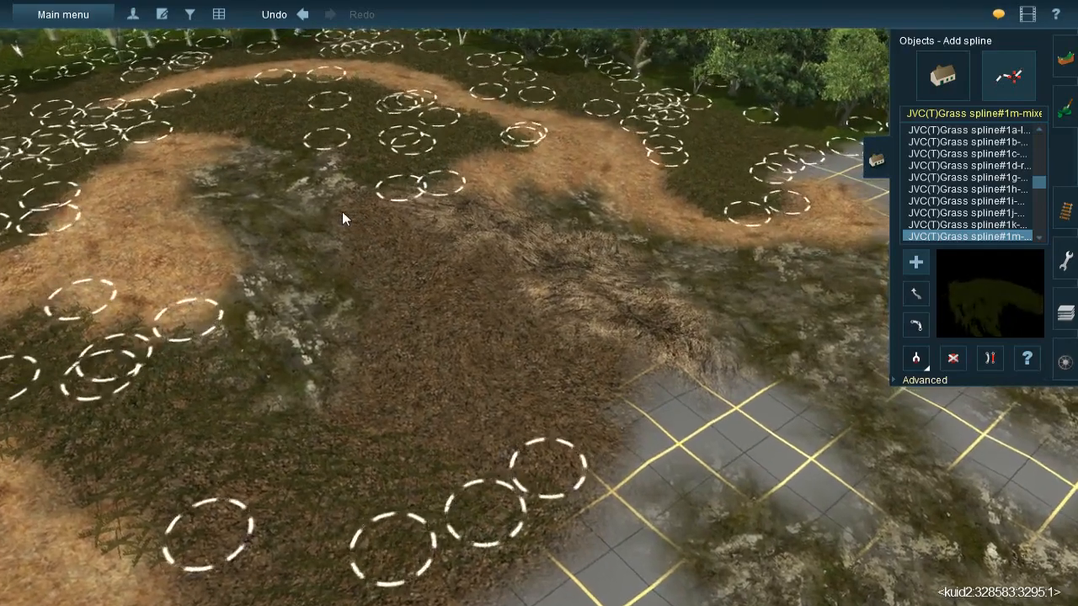
left_click(445, 396)
left_click(401, 240)
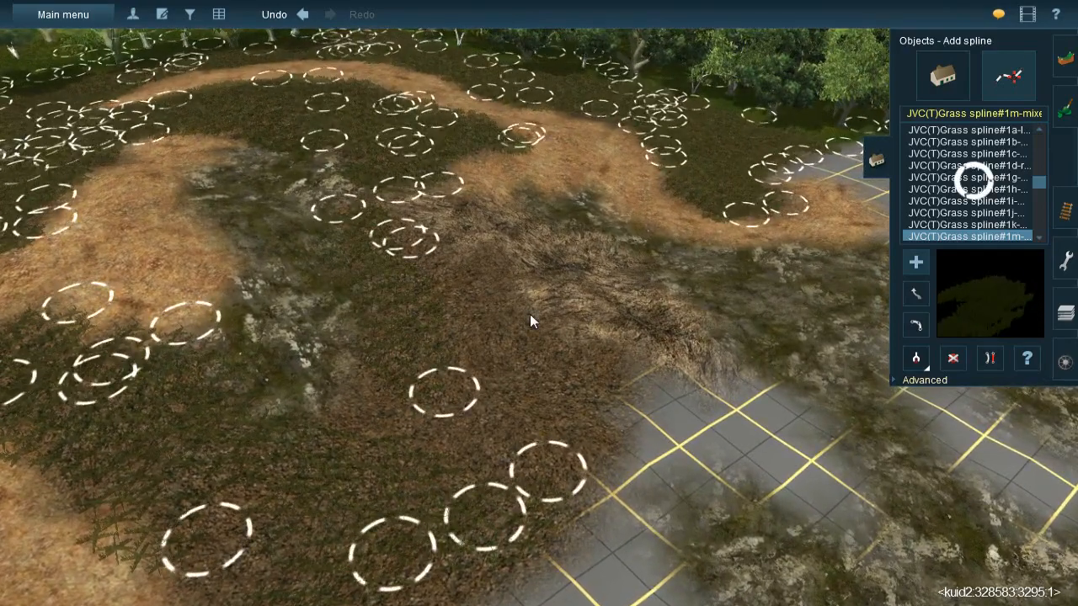
left_click(524, 312)
- Run more grass splines from beside the straw clump across the remaining gravel to the bare grid boundary
left_click(475, 281)
left_click(643, 447)
left_click(442, 291)
left_click(570, 525)
left_click(391, 312)
left_click(392, 493)
left_click(450, 299)
left_click(458, 517)
right_click(493, 483)
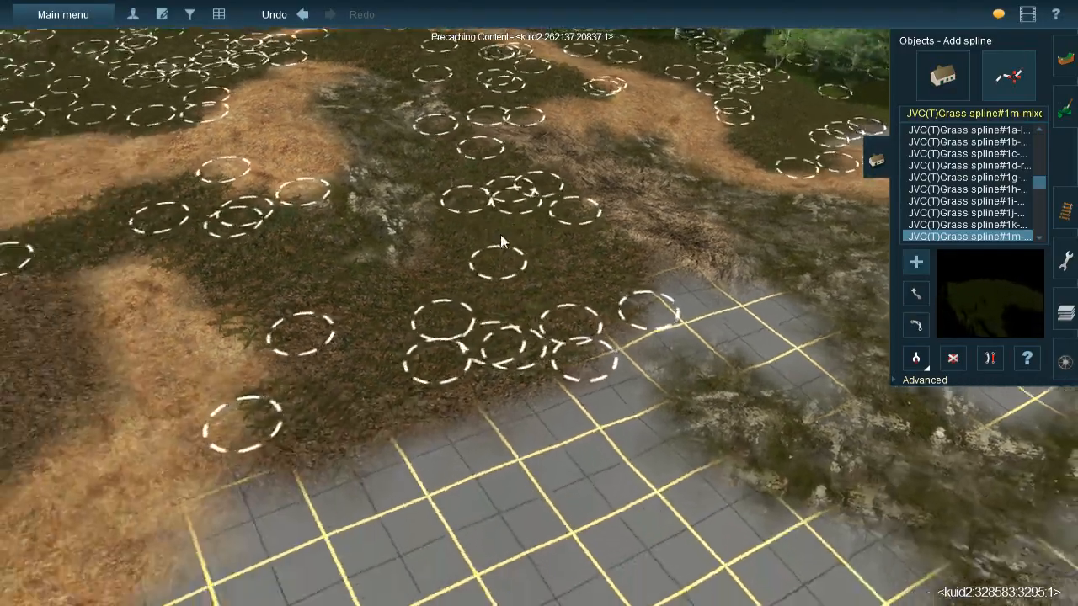
- Lay grass splines across the gravel between the rock ridge, the small orange patch and the long orange strip
key("Down")
key("Right")
key("Up")
right_click(545, 239)
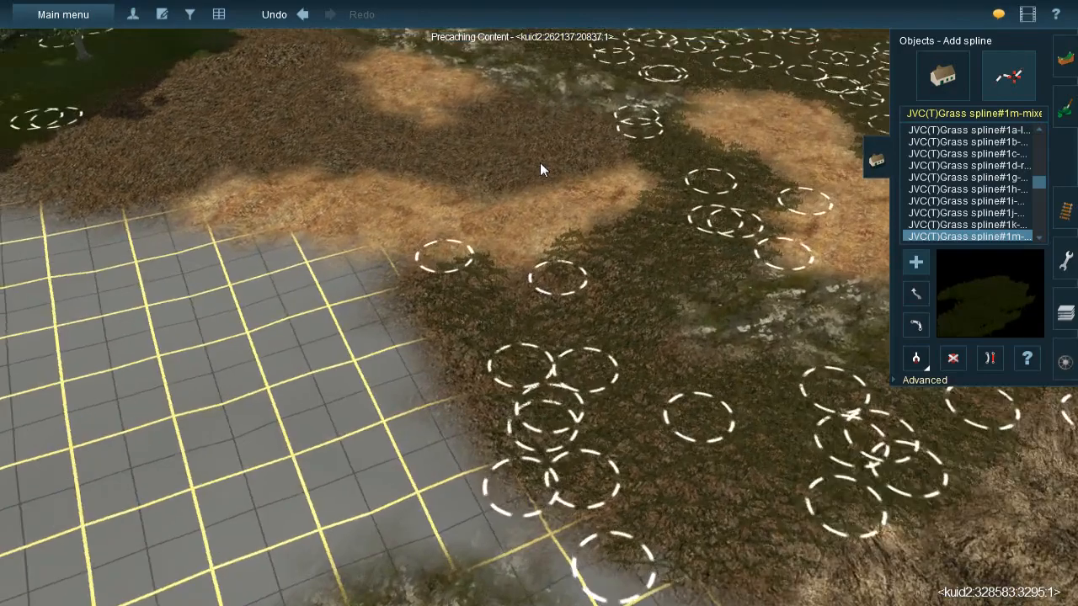
right_click(540, 163)
key("Right")
key("Left")
left_click(478, 242)
left_click_drag(447, 419, 409, 440)
left_click(536, 440)
left_click(509, 444)
left_click(612, 242)
left_click(603, 408)
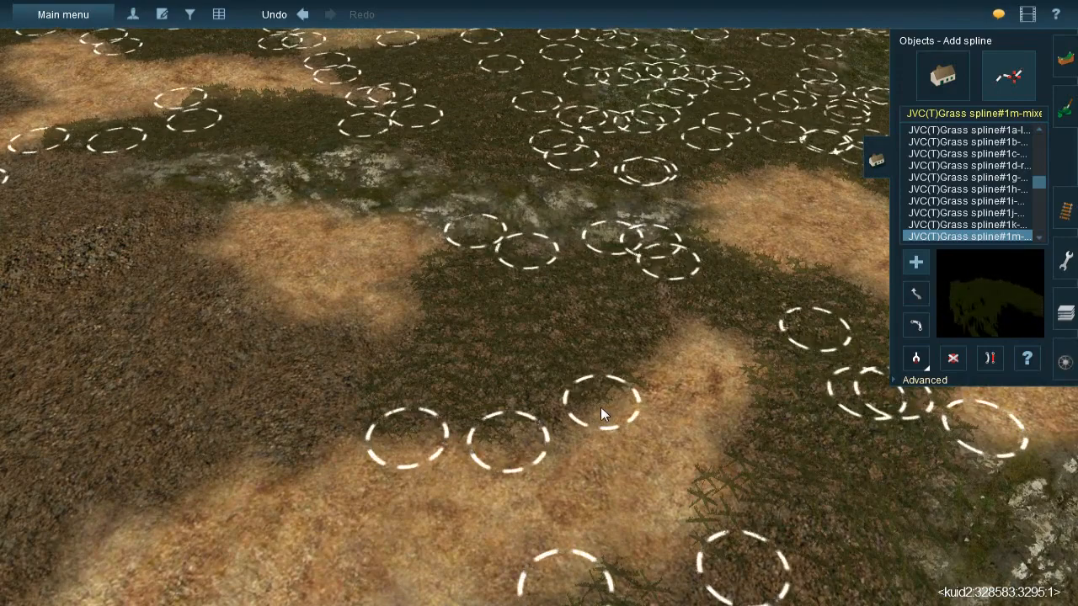
- Cover the gravel between the small orange patch and the forest edge with grass splines
right_click(467, 357)
key("Right")
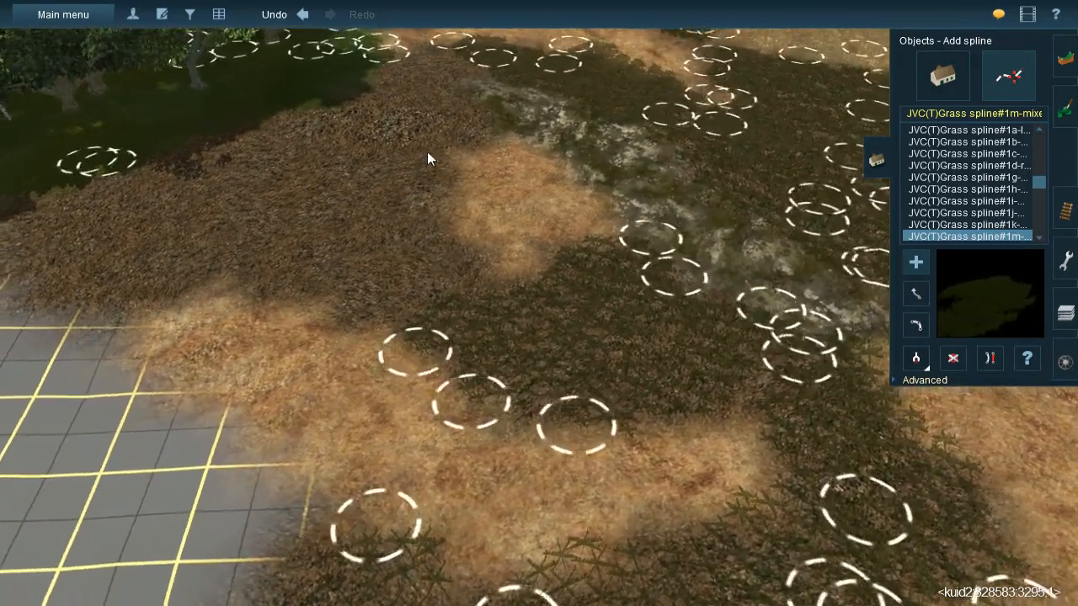
left_click(427, 150)
left_click(379, 341)
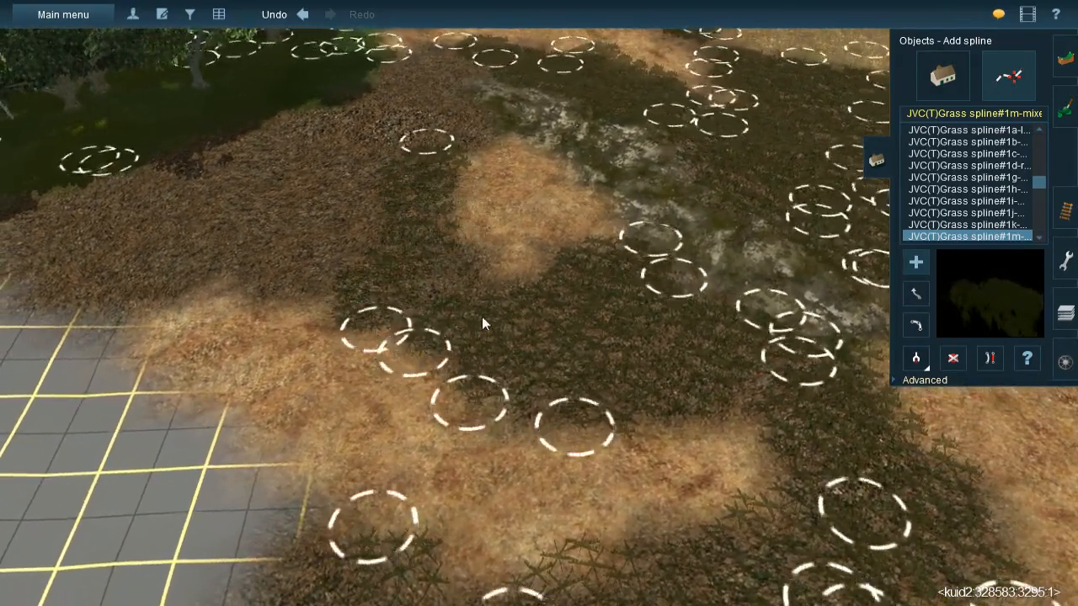
left_click(485, 320)
left_click(253, 168)
left_click(256, 110)
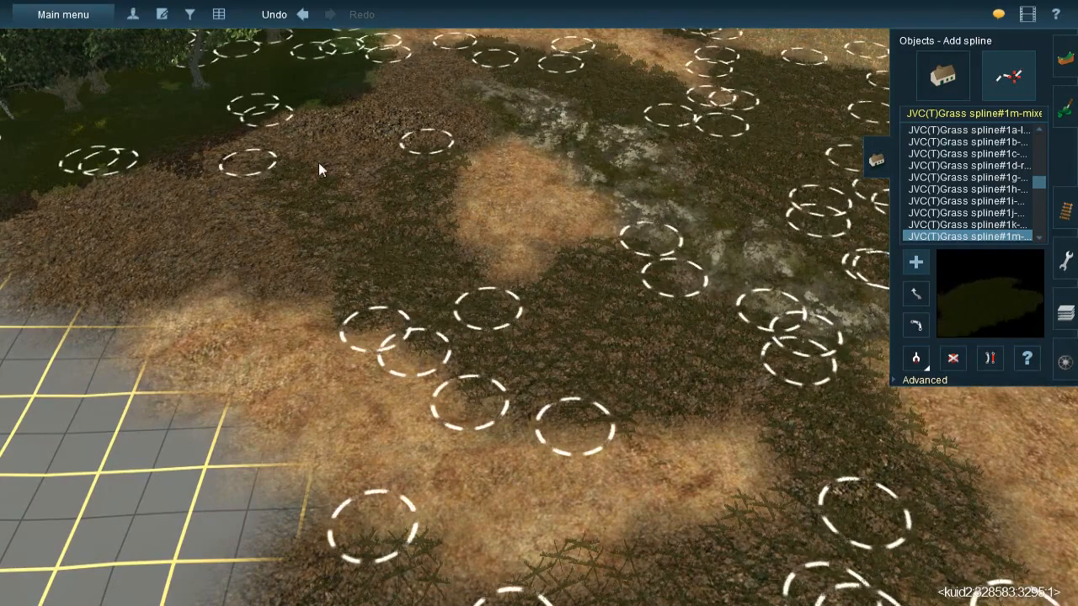
left_click(401, 248)
left_click(326, 96)
left_click(425, 207)
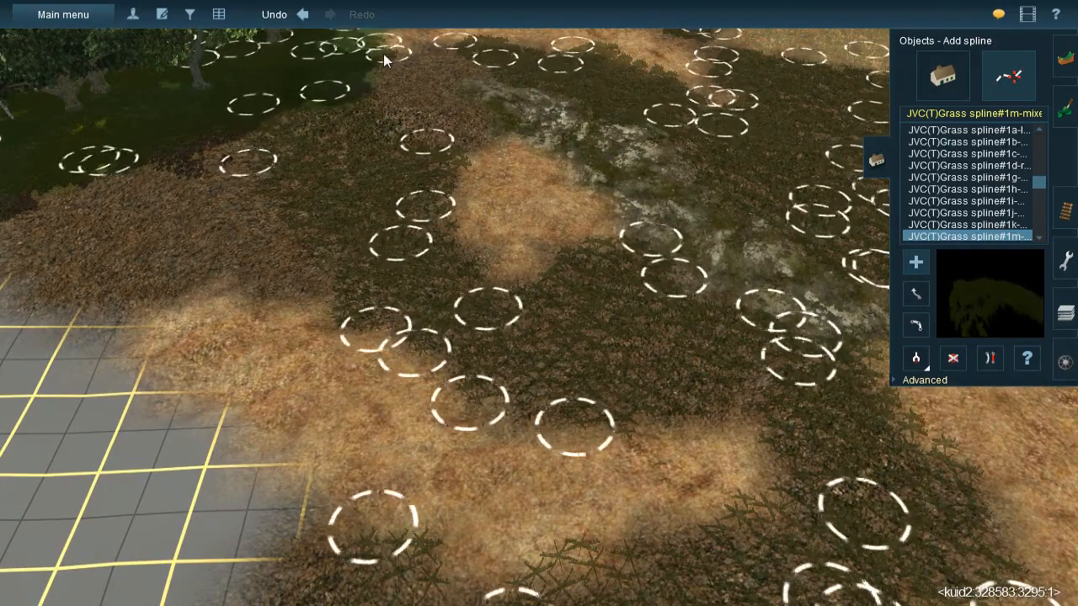
left_click(383, 53)
left_click(424, 163)
- Add a grass spline from the small orange patch's upper end to the forest edge beside the rock ridge
right_click(427, 154)
key("Left")
left_click(564, 369)
left_click(558, 180)
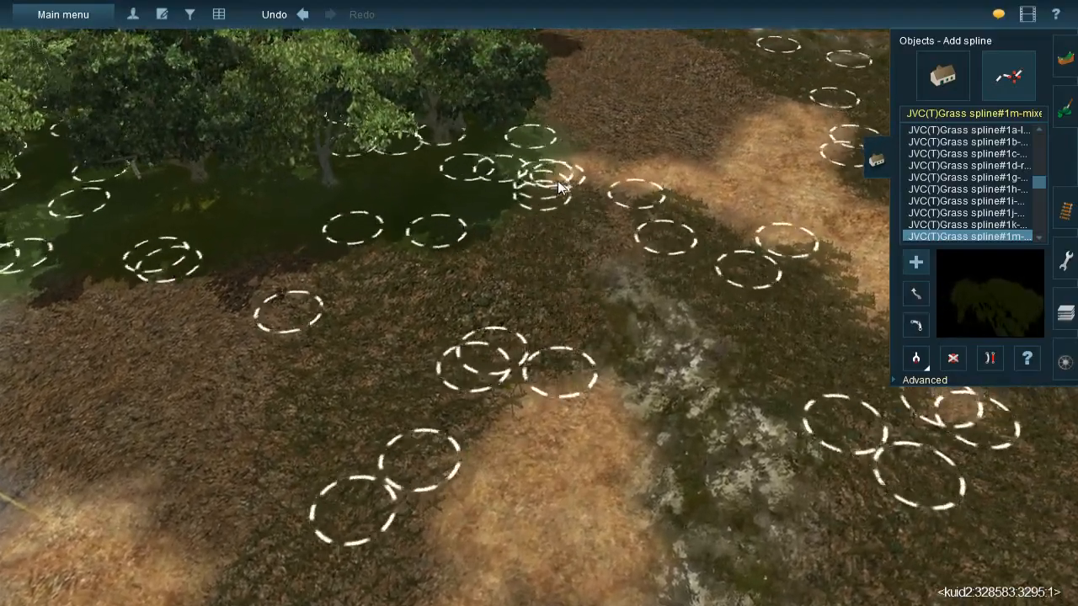
- Add a short grass spline across the gravel between the forest corner and the straw patch near the rock ridge
left_click(535, 215)
left_click(716, 245)
right_click(566, 301)
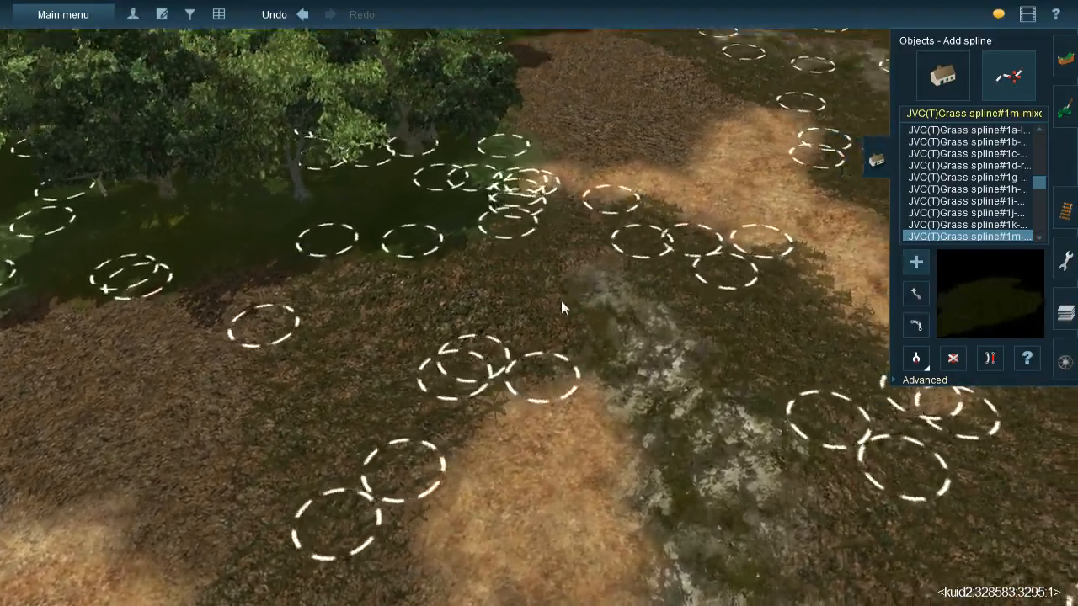
- Lay grass splines along the forest side of the gravel patch behind the straw strip
key("Down")
right_click(538, 246)
key("Up")
key("Left")
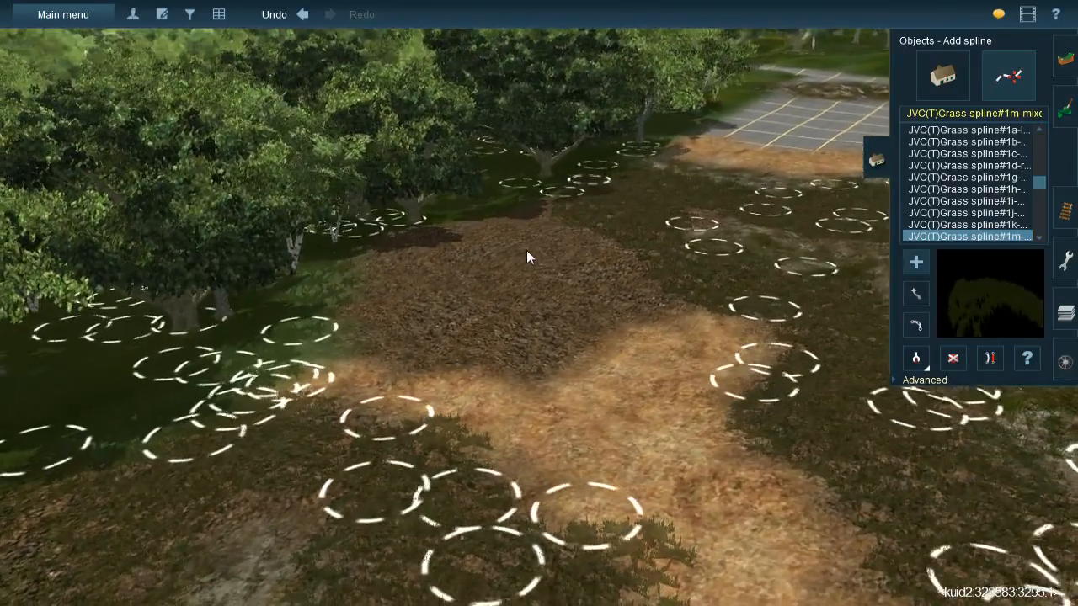
left_click(388, 242)
left_click(344, 373)
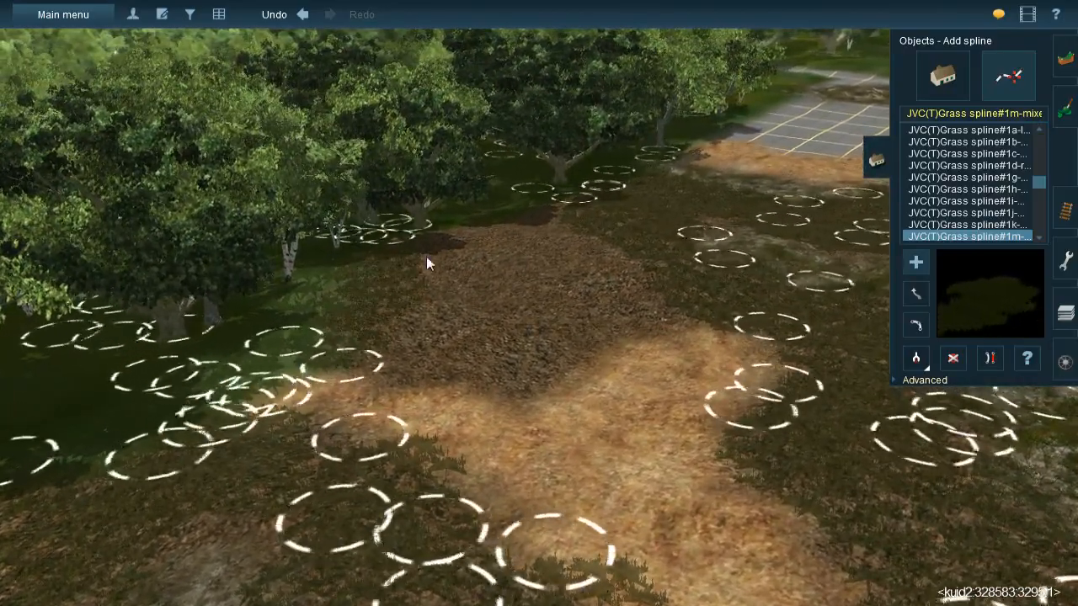
left_click(445, 227)
left_click(443, 399)
- Fill the rest of the gravel patch behind the straw strip with further grass splines
left_click(504, 219)
left_click(541, 415)
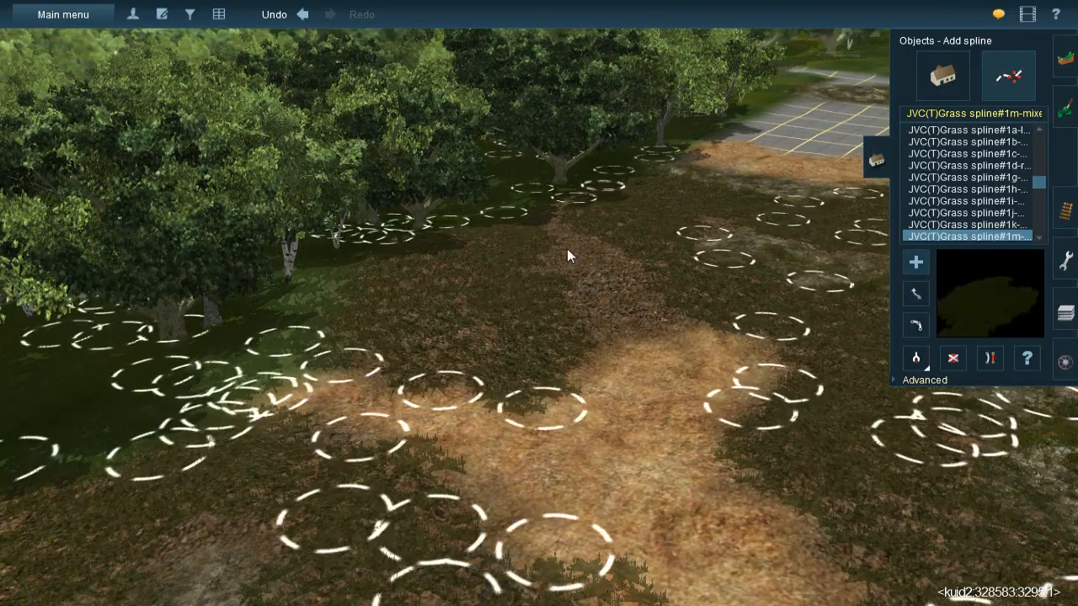
left_click(558, 203)
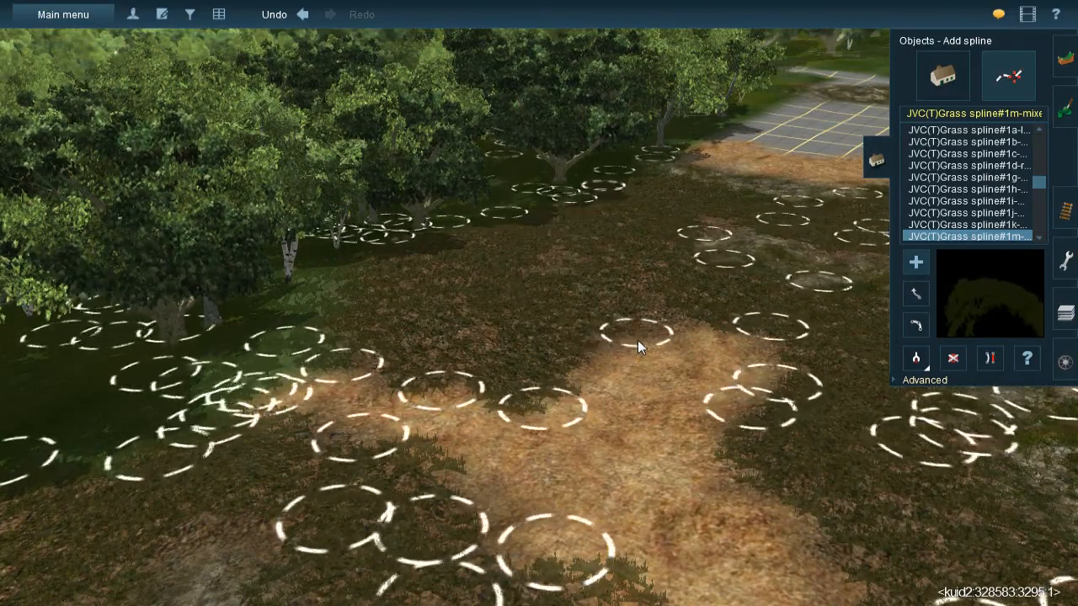
left_click(576, 331)
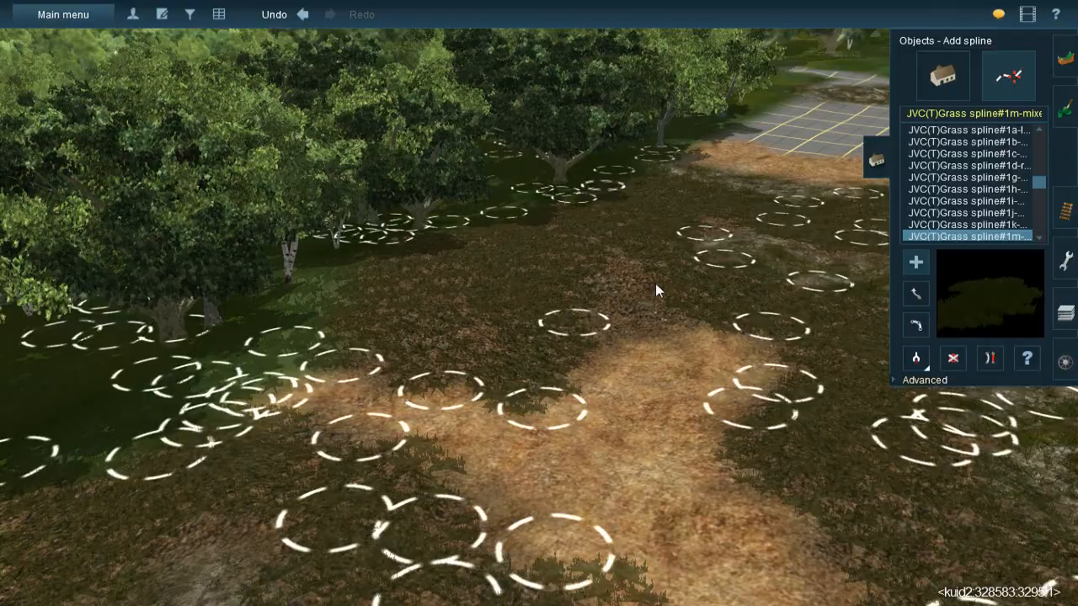
left_click(589, 333)
left_click(710, 214)
- Cover the gravel between the forest edge, the straw patch and the bare grid with parallel grass splines
right_click_drag(692, 295, 430, 302)
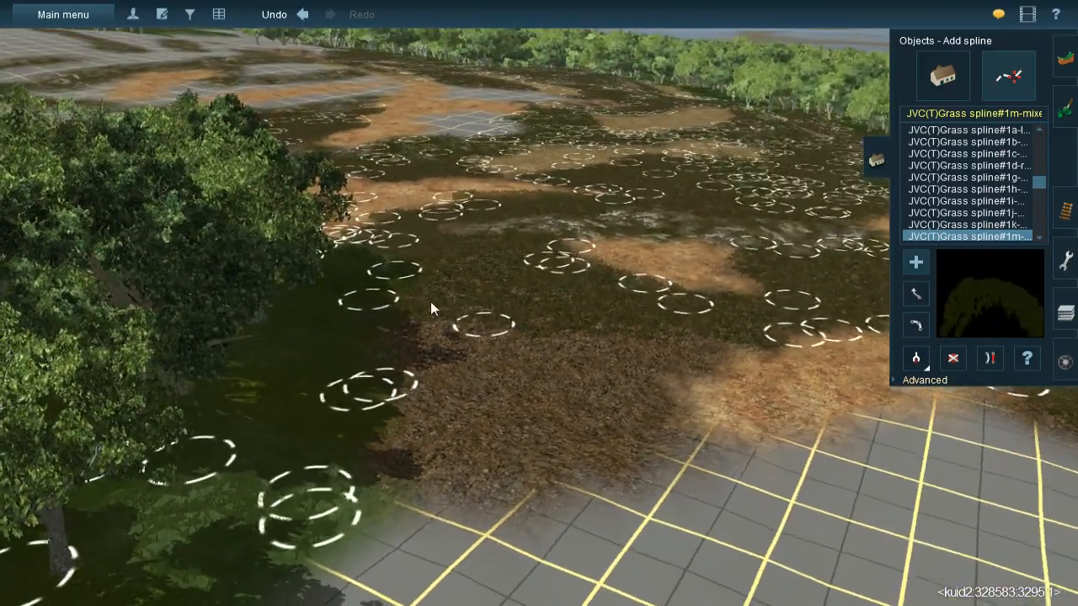
left_click(430, 301)
left_click(420, 489)
left_click(503, 317)
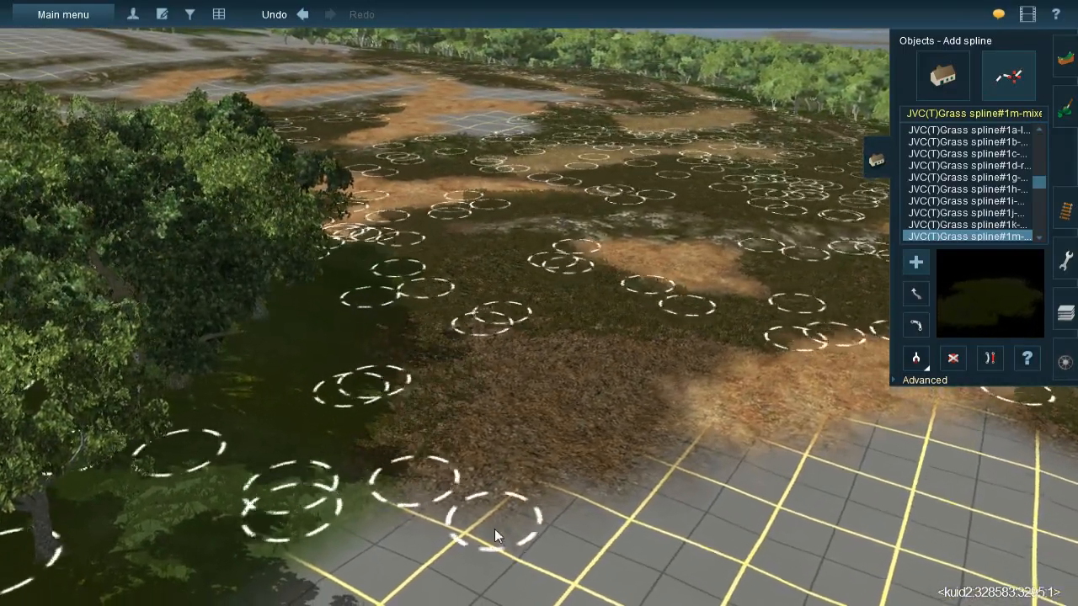
left_click(505, 510)
left_click(576, 312)
left_click(604, 489)
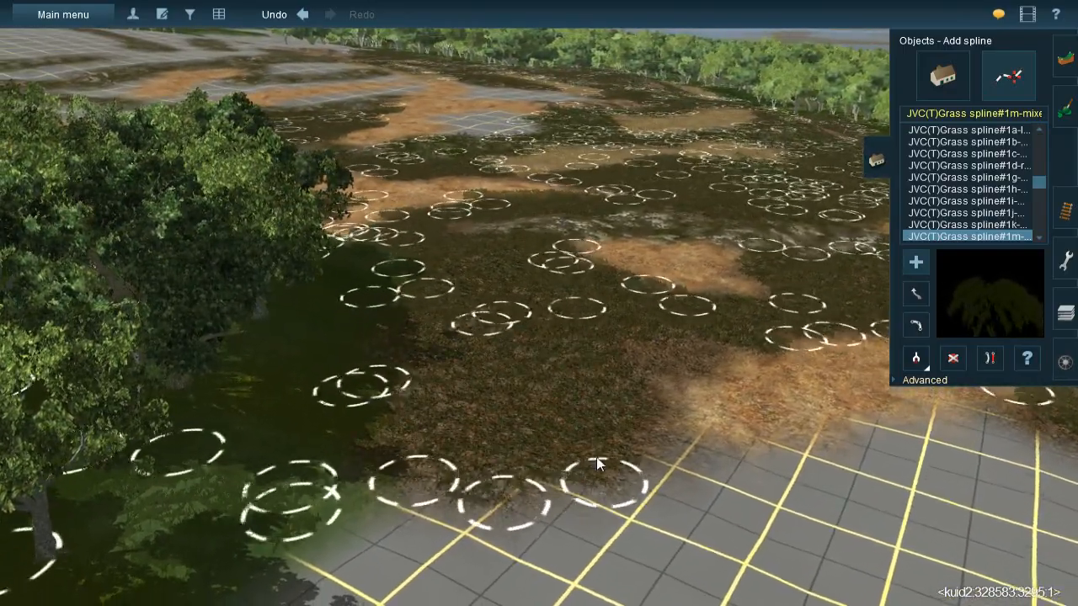
left_click(593, 451)
left_click(682, 340)
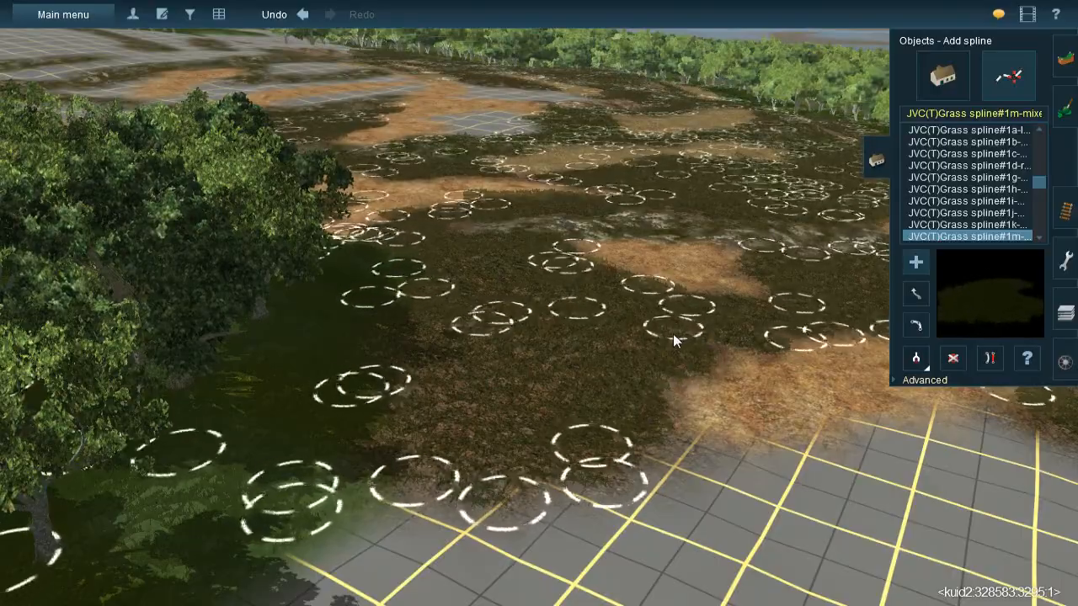
- Pick up the JVC@-Grass358s 20x40m spline asset from one already placed on the hillside
right_click(673, 334)
key("Left")
right_click(608, 255)
key("Left")
right_click(630, 228)
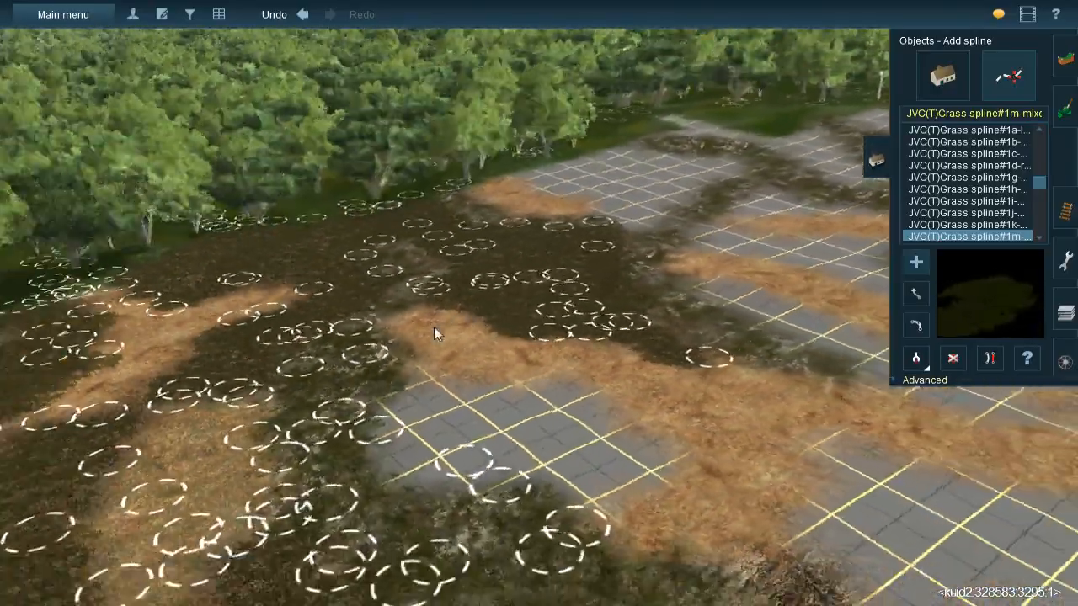
key("Left")
right_click(430, 321)
right_click(424, 321)
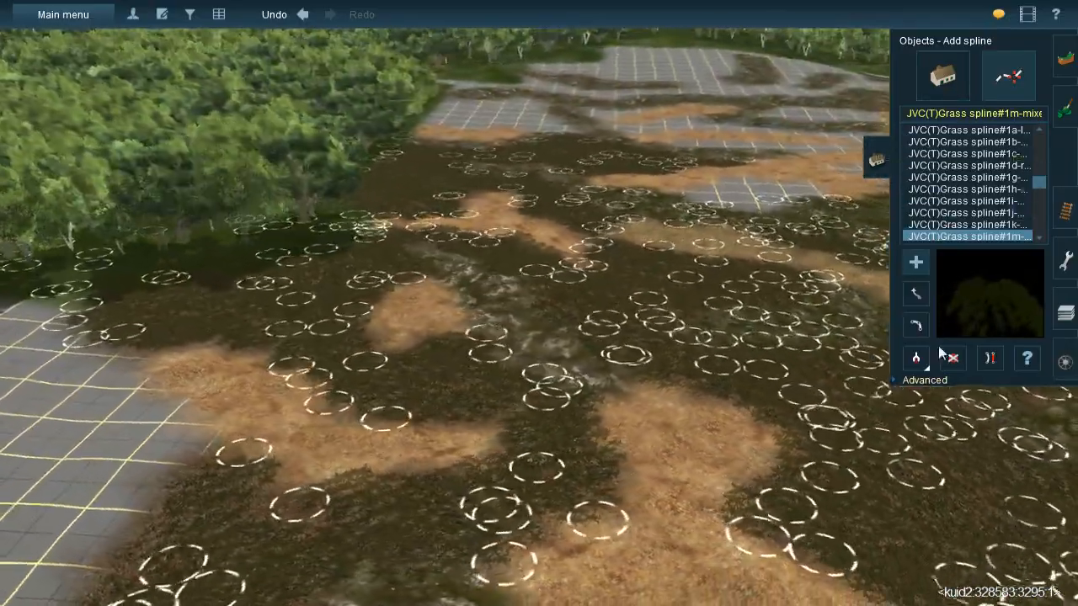
left_click(917, 356)
left_click(584, 372)
right_click(585, 372)
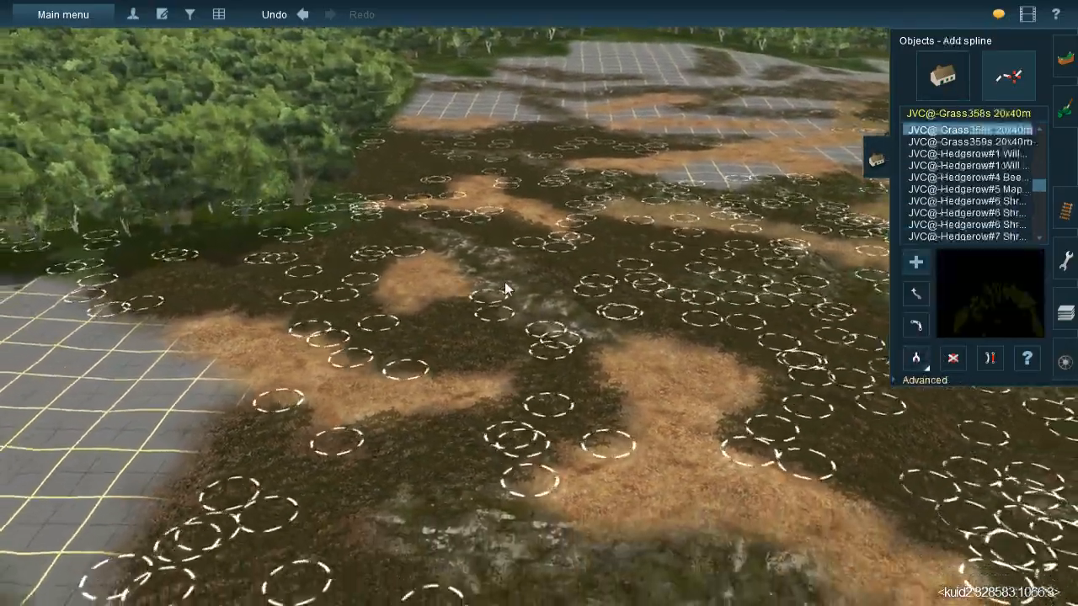
- Lay JVC@-Grass358s 20x40m splines over the mossy rock ridge between the straw patches
scroll(505, 285, "up", 3)
key("Left")
right_click(540, 235)
key("Down")
left_click(496, 277)
left_click(573, 394)
left_click(535, 296)
left_click(574, 470)
left_click(493, 318)
left_click(487, 488)
left_click(579, 354)
left_click(548, 436)
- Add more JVC@-Grass358s splines along the rock ridge down to the edge of the large straw patch
left_click(387, 537)
right_click(579, 510)
left_click(470, 290)
left_click(478, 420)
left_click(512, 300)
left_click(586, 474)
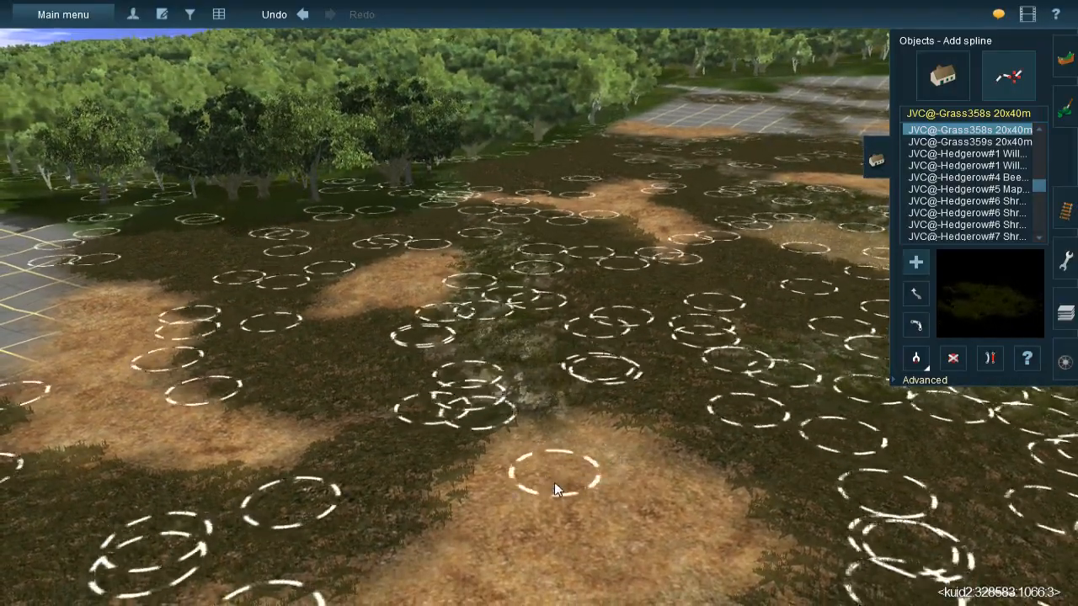
left_click(450, 335)
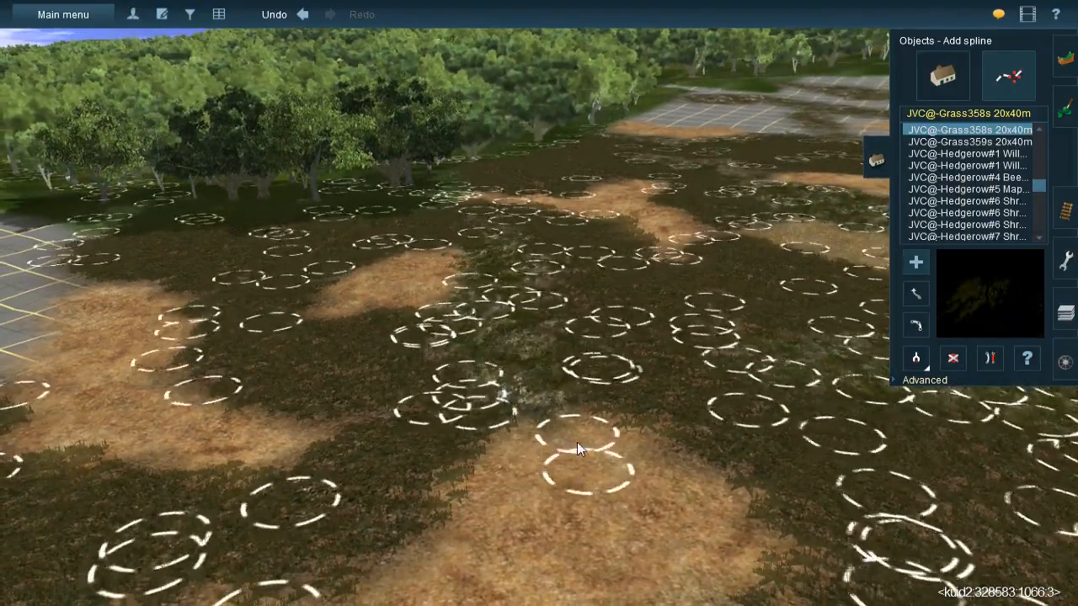
left_click(580, 470)
- Place two JVC@-Grass358s splines across the mossy ground between the large straw patch and the dead-grass clump
right_click_drag(558, 458, 527, 287)
left_click(516, 279)
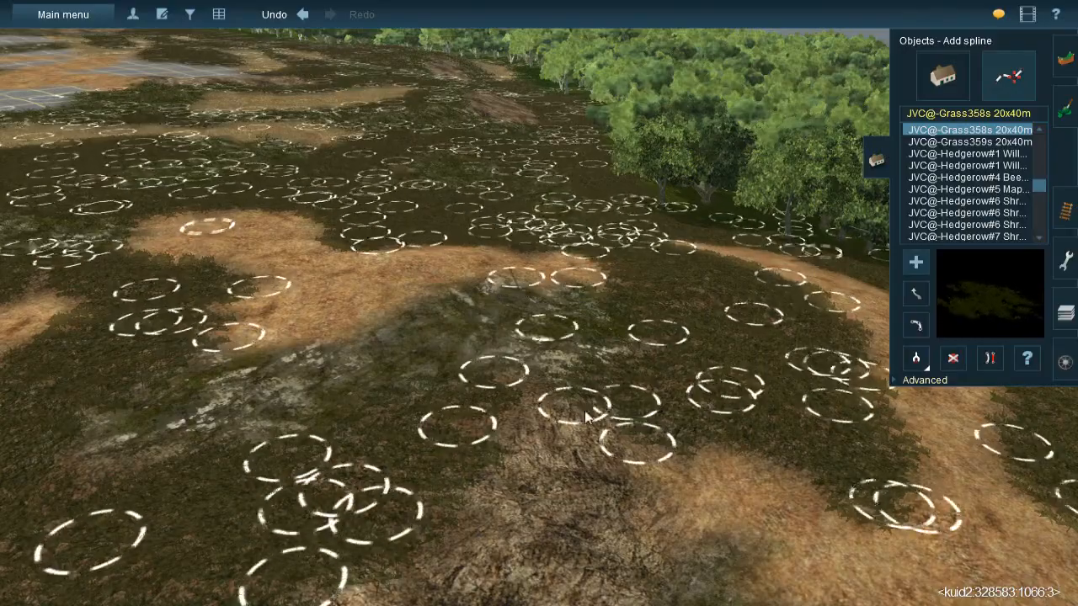
left_click(554, 435)
left_click(485, 279)
left_click(474, 419)
right_click_drag(474, 419, 487, 254)
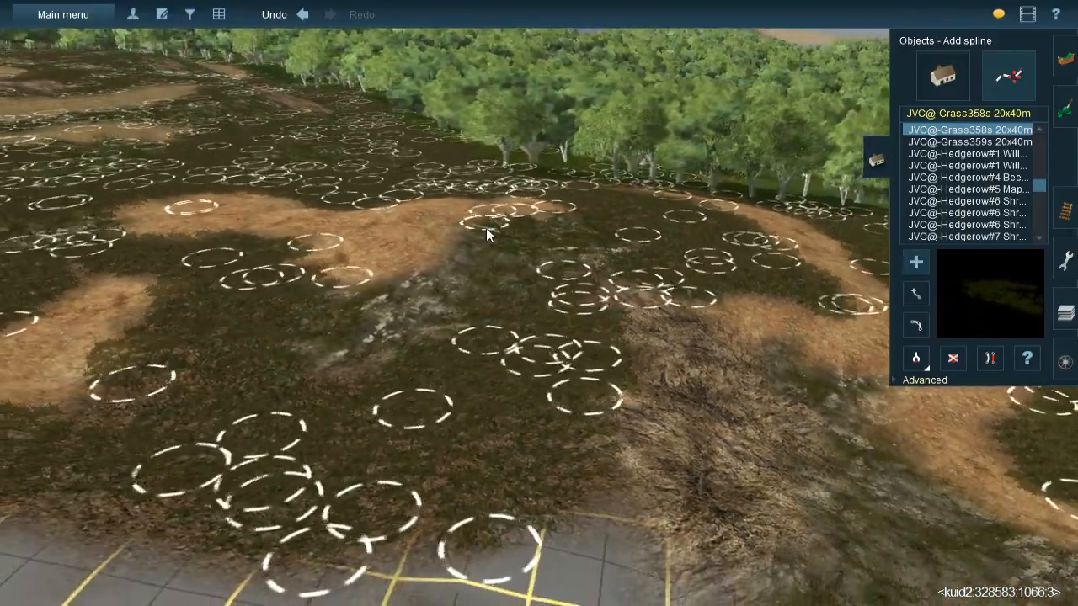
- Cover the remaining mossy rock between the straw patches and the grid boundary with JVC@-Grass358s splines
left_click(485, 225)
left_click(447, 344)
left_click(302, 313)
left_click(508, 286)
left_click(463, 312)
left_click(576, 233)
left_click(476, 253)
left_click(446, 268)
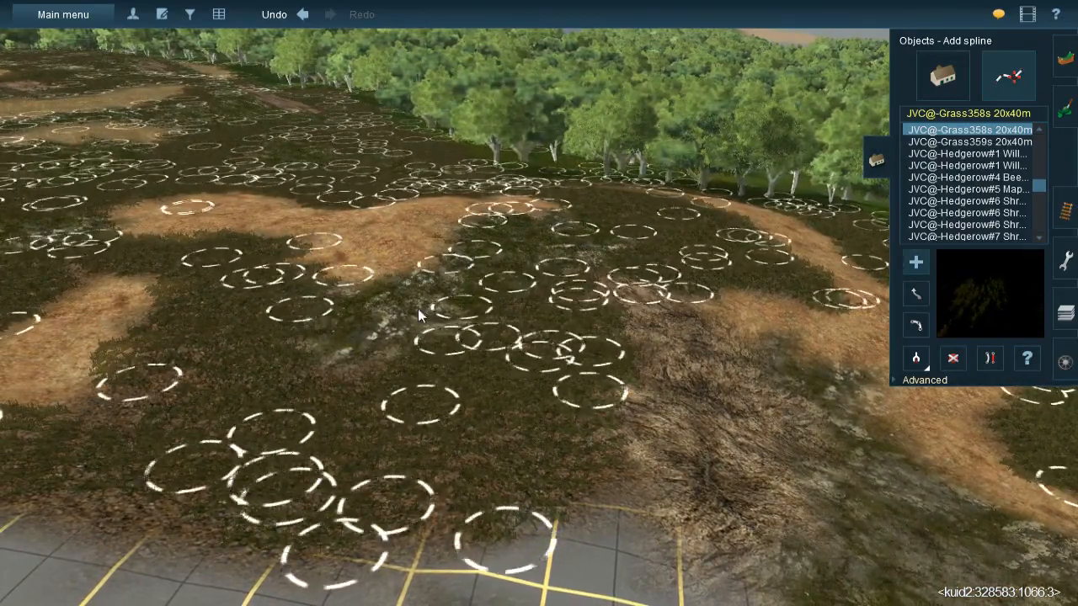
left_click(327, 396)
left_click(276, 316)
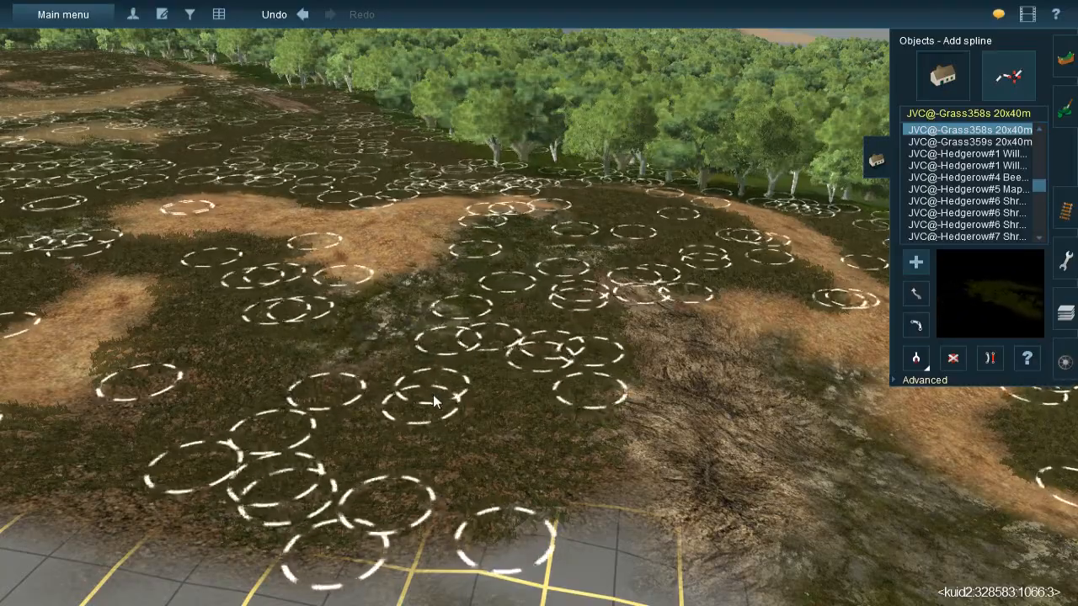
- Lay JVC@-Grass358s splines on the mossy strip between the dead-grass clump and the winding straw band
key("Down")
key("Up")
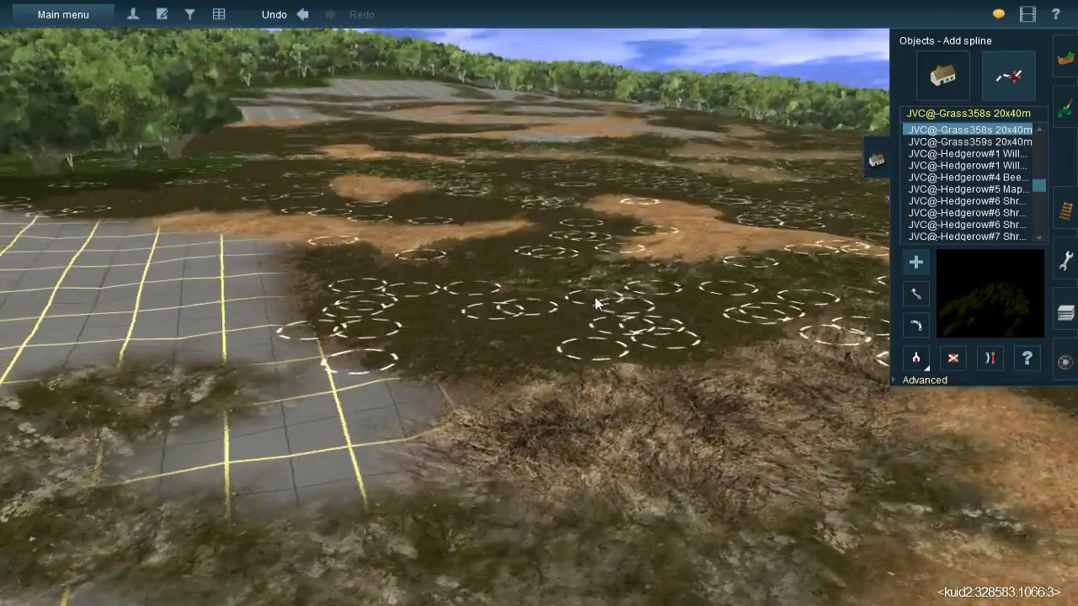
key("Left")
key("Up")
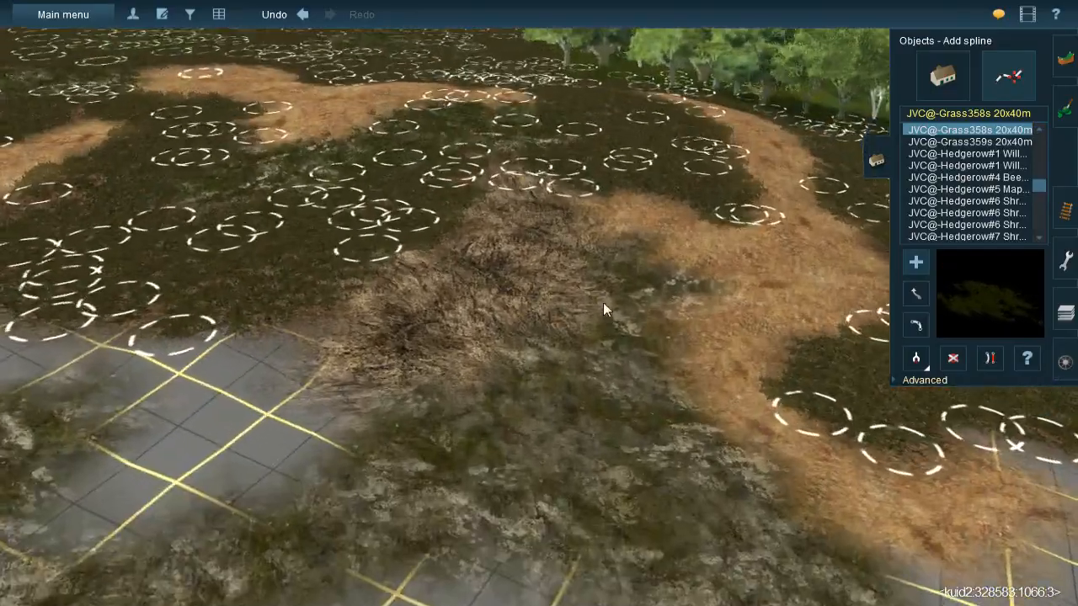
left_click(633, 258)
left_click(719, 384)
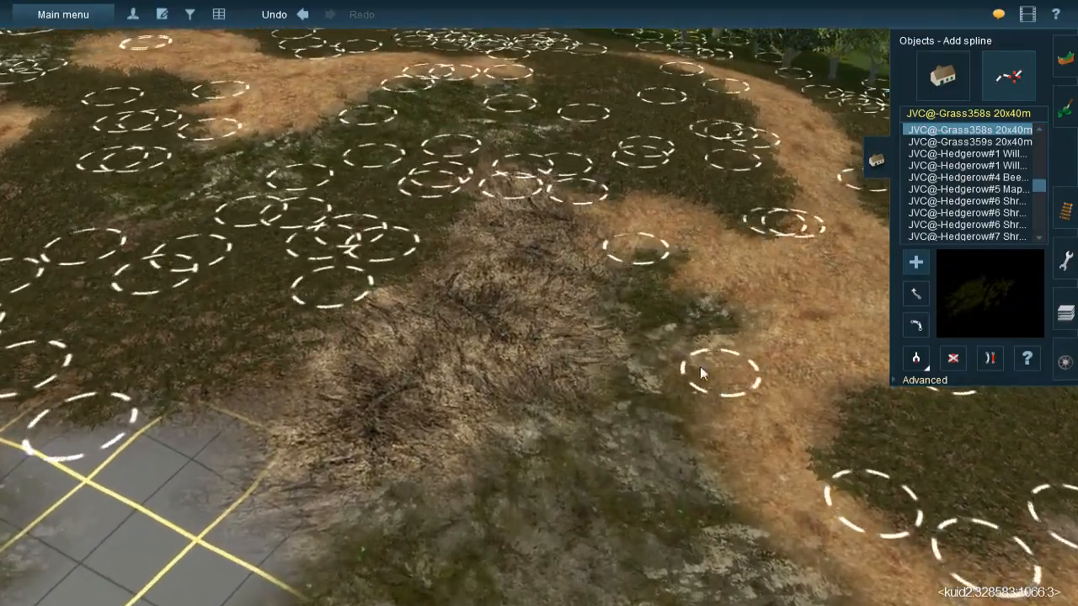
left_click(590, 438)
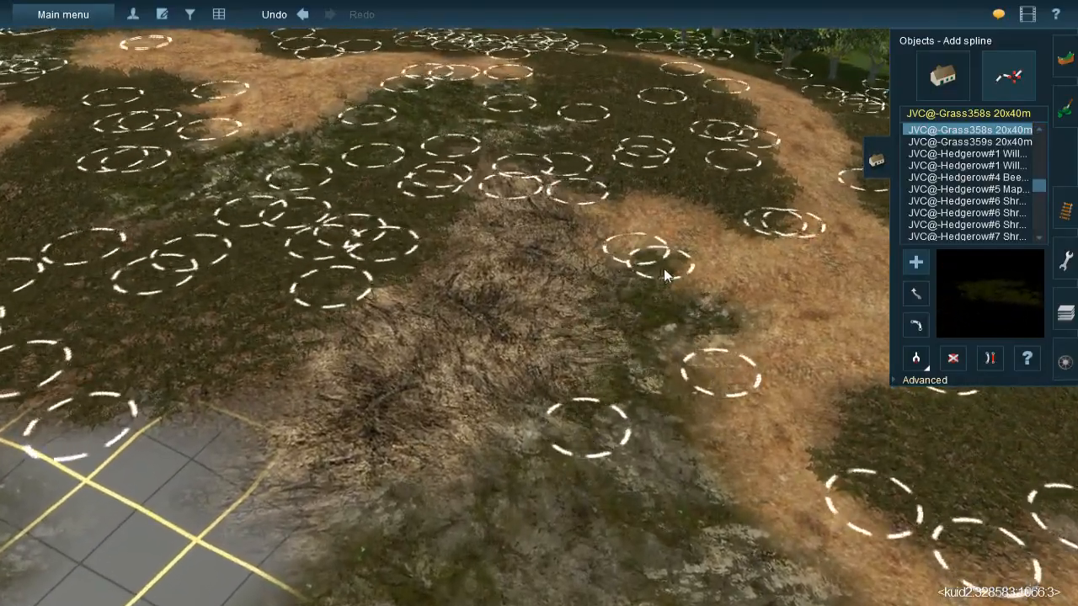
- Survey the dressed hillside and locate the grid areas that still need ground texture
right_click(678, 432)
key("Down")
right_click(537, 253)
key("Up")
key("Left")
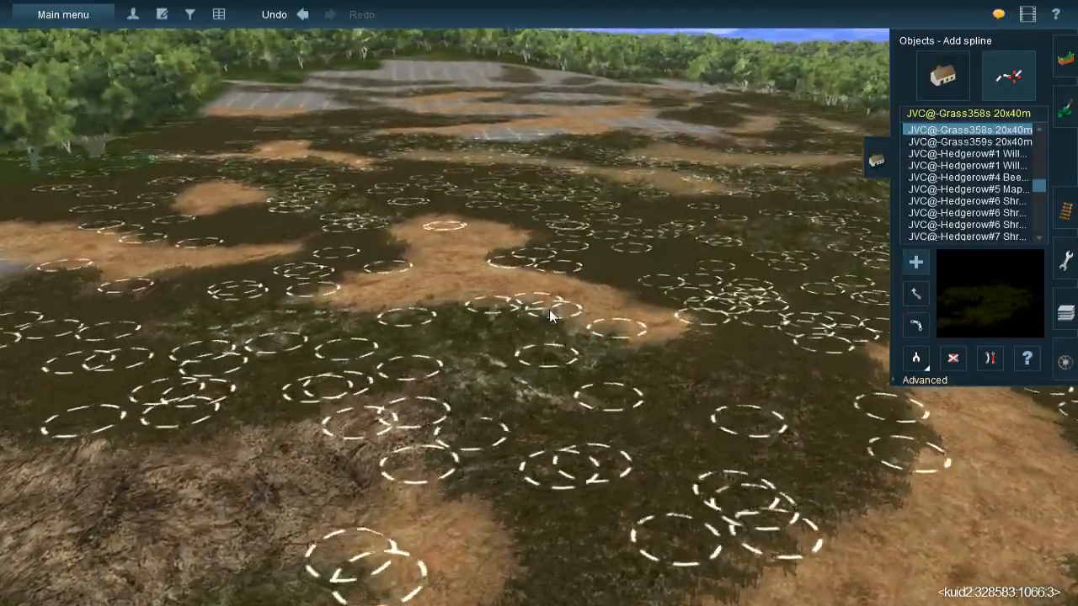
scroll(556, 299, "down", 3)
right_click(569, 260)
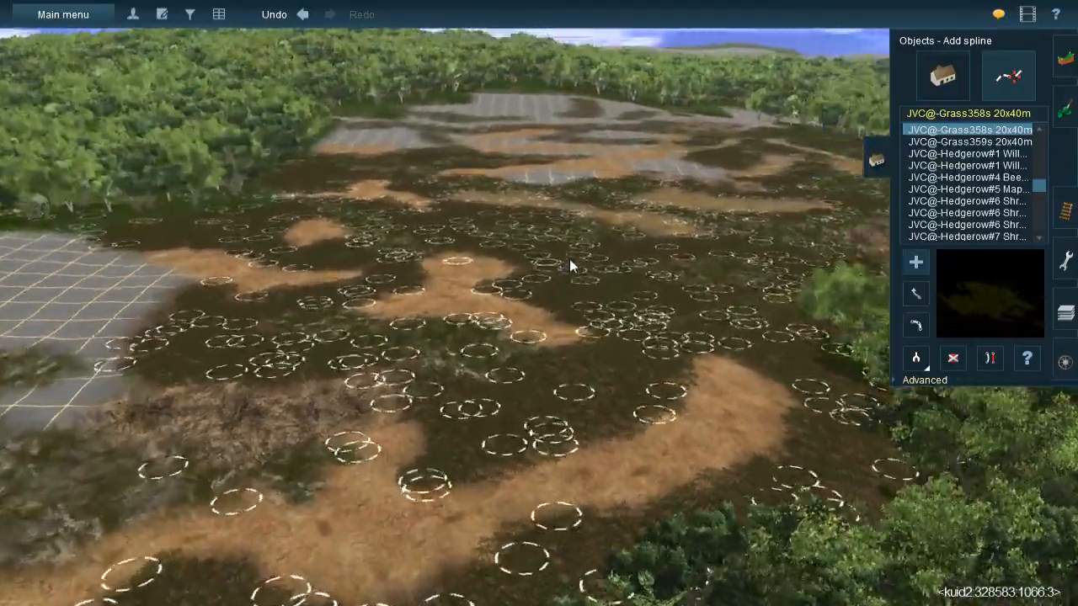
scroll(539, 252, "up", 3)
right_click(515, 244)
key("Left")
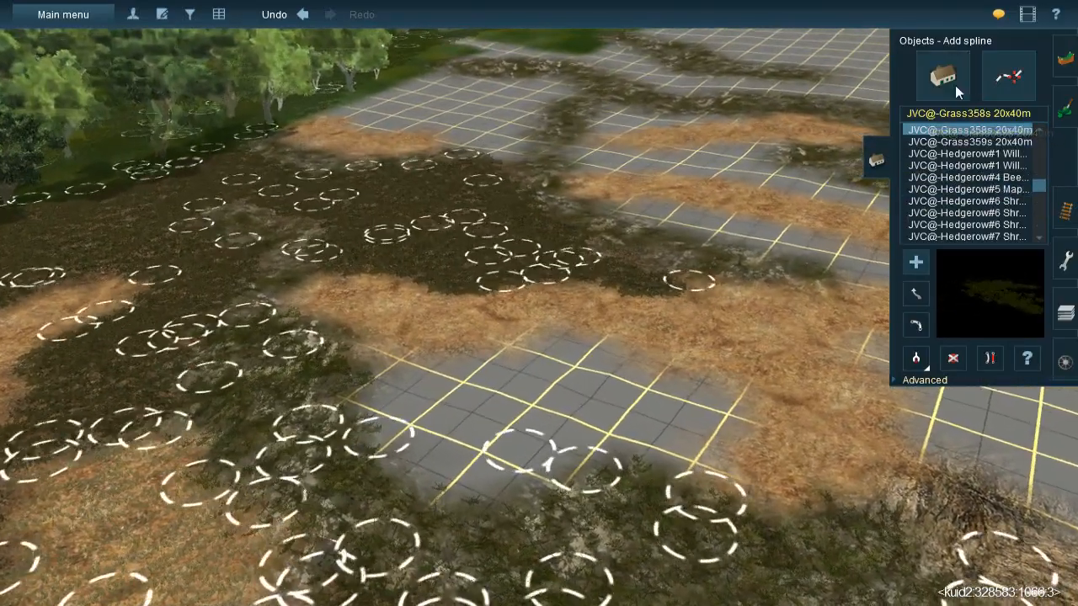
- Switch to ground painting and fill the bare grid pocket enclosed by straw and mossy rock with dark brown gravel
left_click(955, 85)
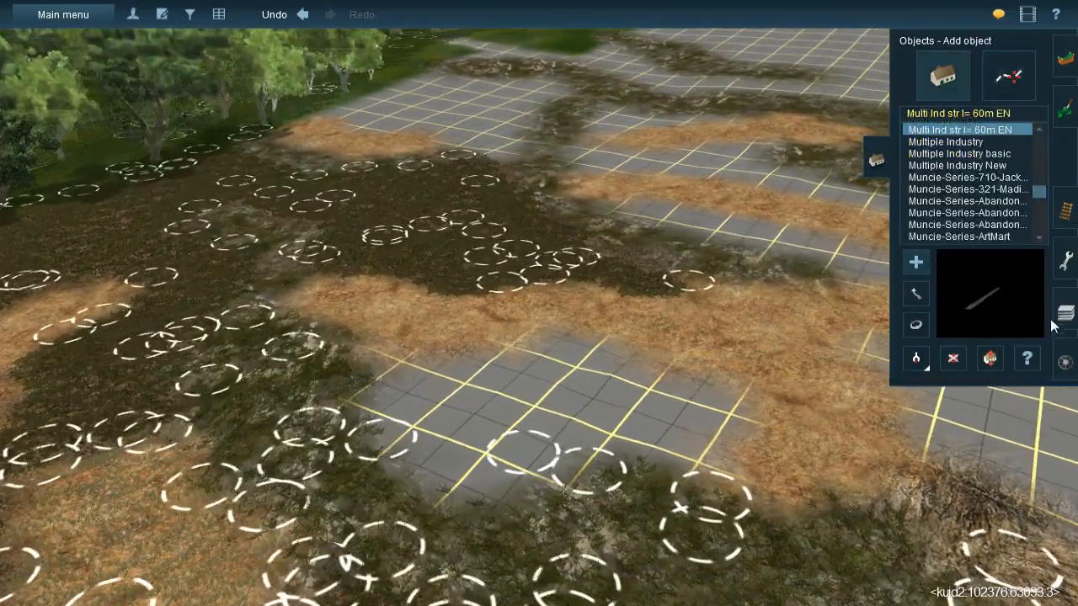
left_click(1065, 211)
left_click(1059, 152)
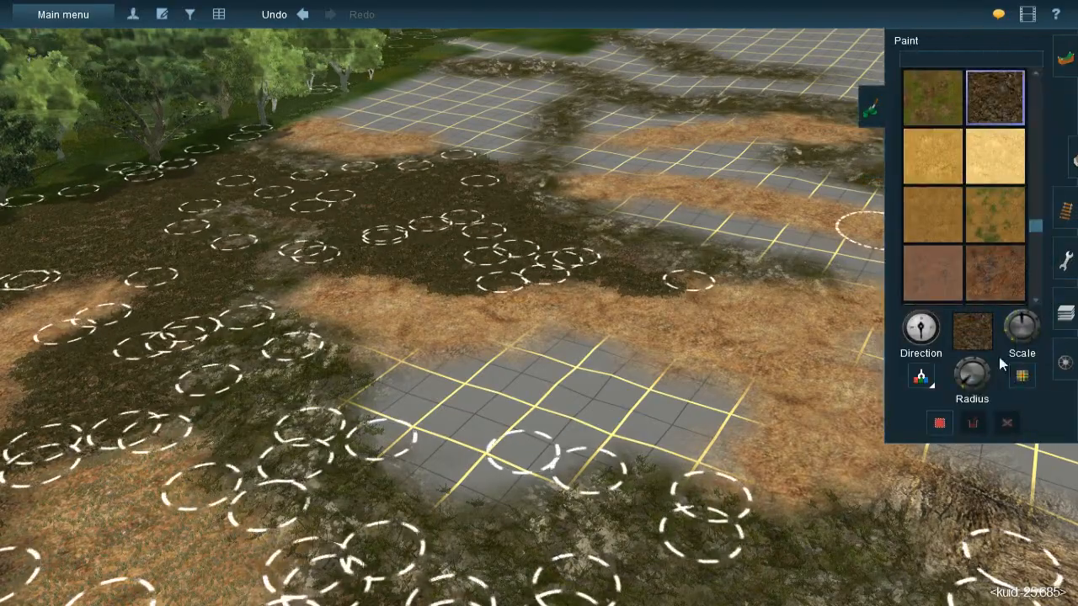
left_click(916, 378)
right_click(541, 365)
key("Right")
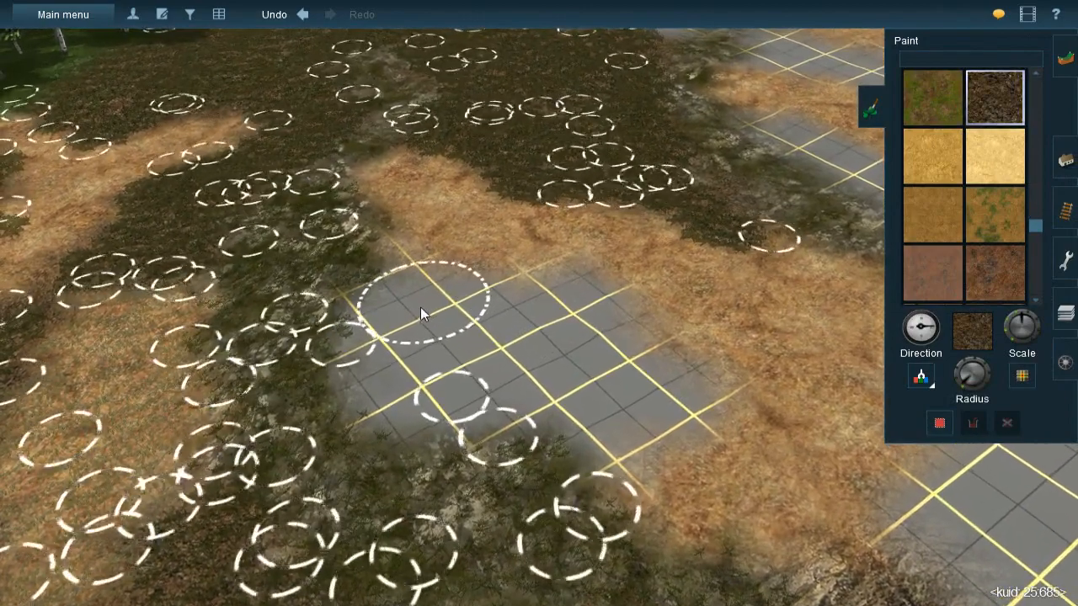
mouse_move(405, 284)
left_mouse_down()
mouse_move(397, 266)
mouse_move(404, 303)
mouse_move(383, 303)
mouse_move(421, 412)
mouse_move(377, 359)
mouse_move(392, 390)
mouse_move(548, 394)
mouse_move(504, 402)
mouse_move(607, 444)
mouse_move(542, 413)
mouse_move(626, 433)
mouse_move(673, 404)
mouse_move(650, 379)
mouse_move(677, 384)
mouse_move(608, 332)
mouse_move(570, 285)
mouse_move(572, 305)
mouse_move(478, 283)
mouse_move(445, 318)
mouse_move(484, 346)
mouse_move(469, 332)
mouse_move(571, 356)
mouse_move(594, 345)
left_mouse_up()
scroll(607, 252, "down", 5)
mouse_move(595, 345)
right_mouse_down()
mouse_move(606, 239)
mouse_move(511, 209)
mouse_move(540, 238)
right_mouse_up()
- Paint dark gravel over the bare grid between the forest edge, the small straw patch and the mossy rock, varying the texture direction
scroll(540, 239, "up", 4)
scroll(957, 297, "up", 1)
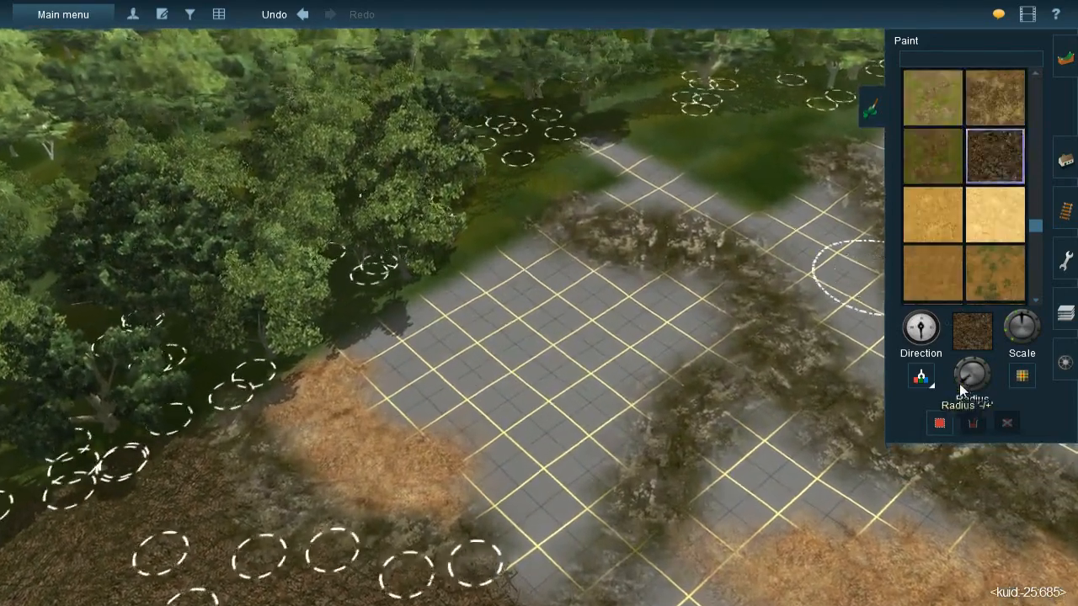
key("bracketleft")
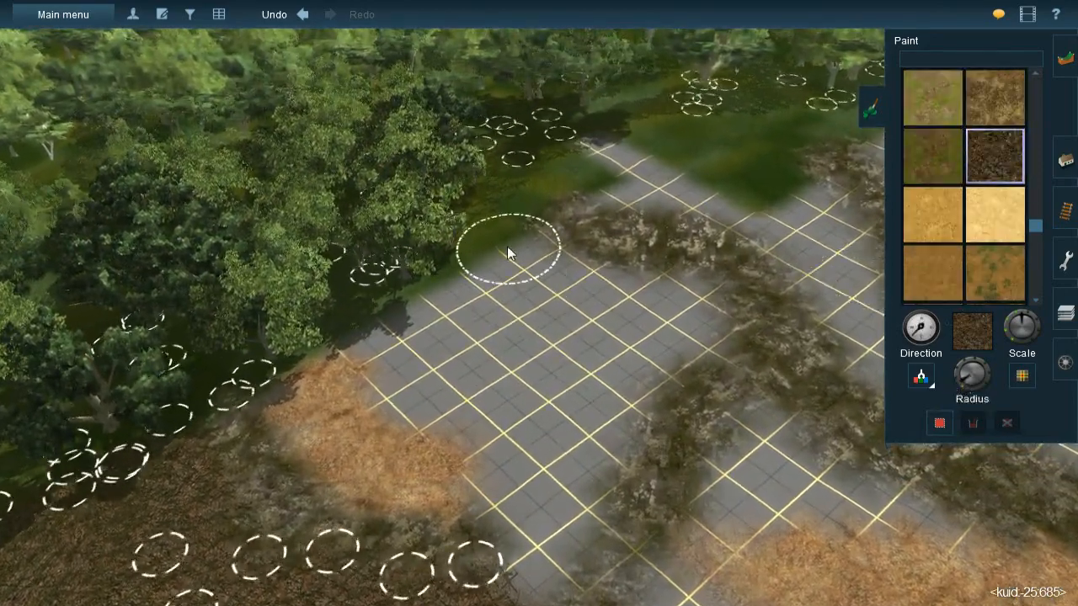
left_click(504, 242)
key("bracketleft")
mouse_move(521, 249)
left_mouse_down()
mouse_move(577, 298)
mouse_move(662, 313)
mouse_move(623, 305)
mouse_move(699, 303)
mouse_move(684, 345)
mouse_move(584, 365)
mouse_move(611, 392)
mouse_move(557, 413)
mouse_move(525, 315)
mouse_move(549, 350)
mouse_move(473, 289)
mouse_move(424, 335)
mouse_move(416, 320)
mouse_move(382, 346)
mouse_move(468, 408)
mouse_move(426, 391)
mouse_move(461, 368)
mouse_move(527, 397)
mouse_move(526, 535)
mouse_move(515, 471)
mouse_move(559, 457)
mouse_move(614, 394)
mouse_move(567, 465)
left_mouse_up()
mouse_move(566, 465)
right_mouse_down()
mouse_move(528, 251)
mouse_move(548, 368)
mouse_move(539, 383)
right_mouse_up()
mouse_move(539, 383)
left_mouse_down()
mouse_move(524, 411)
mouse_move(556, 387)
left_mouse_up()
- Adjust the brush radius and paint gravel on the bare grid between the mossy rock and the upper straw band
right_click_drag(724, 371, 646, 301)
right_click(543, 226)
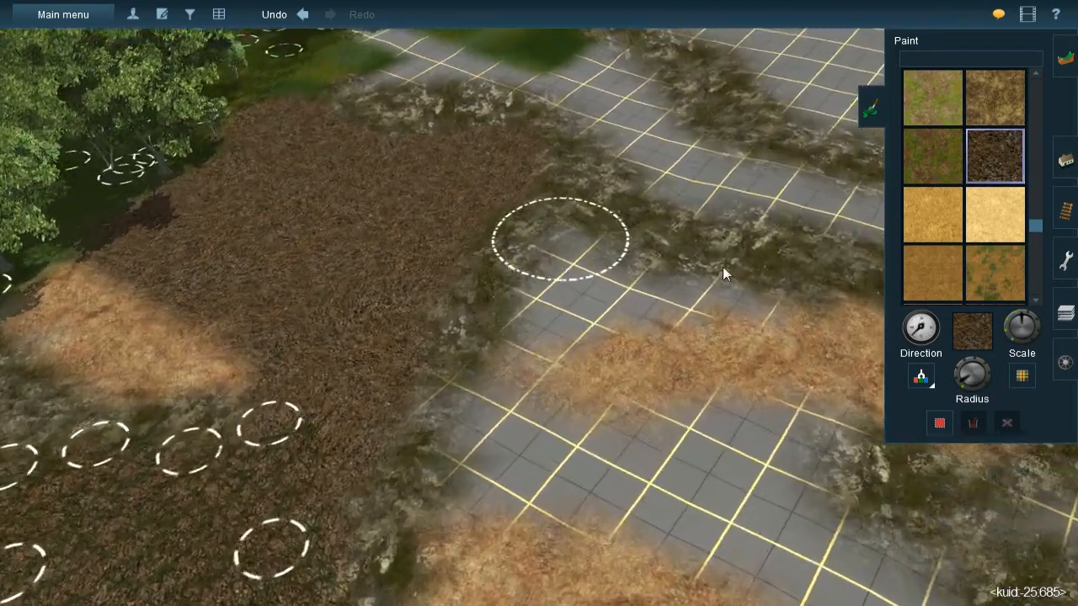
left_click_drag(963, 389, 959, 387)
mouse_move(585, 344)
left_mouse_down()
mouse_move(563, 317)
mouse_move(562, 365)
mouse_move(533, 414)
mouse_move(547, 424)
mouse_move(620, 383)
mouse_move(691, 375)
mouse_move(678, 385)
mouse_move(784, 390)
mouse_move(776, 383)
left_mouse_up()
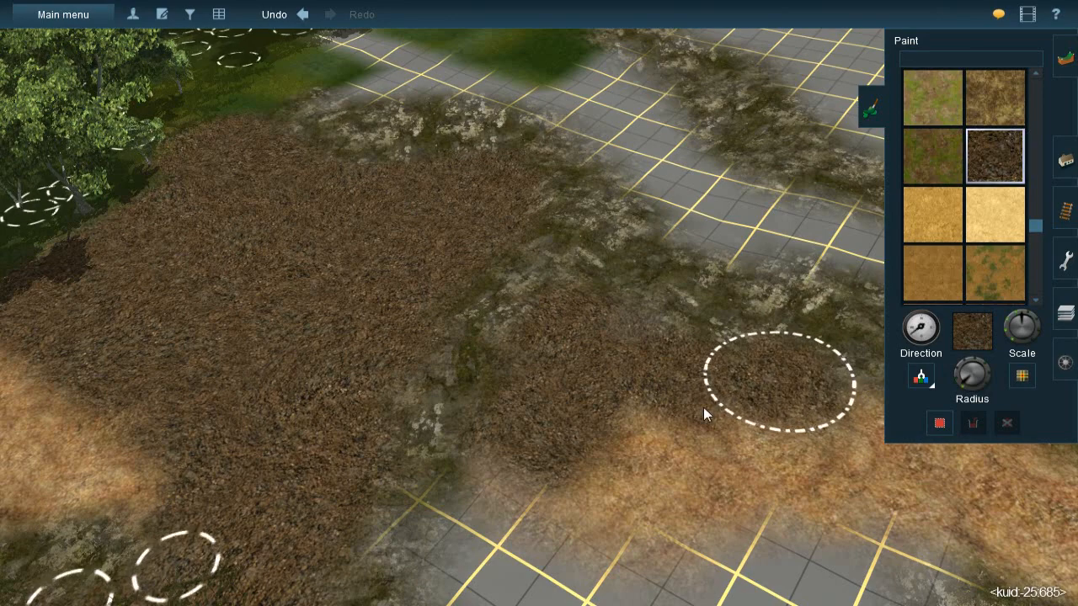
- Paint the bare strip between the two straw bands with the dark gravel texture
right_click(669, 429)
mouse_move(359, 354)
left_mouse_down()
mouse_move(386, 351)
mouse_move(386, 335)
mouse_move(414, 400)
mouse_move(405, 406)
left_mouse_up()
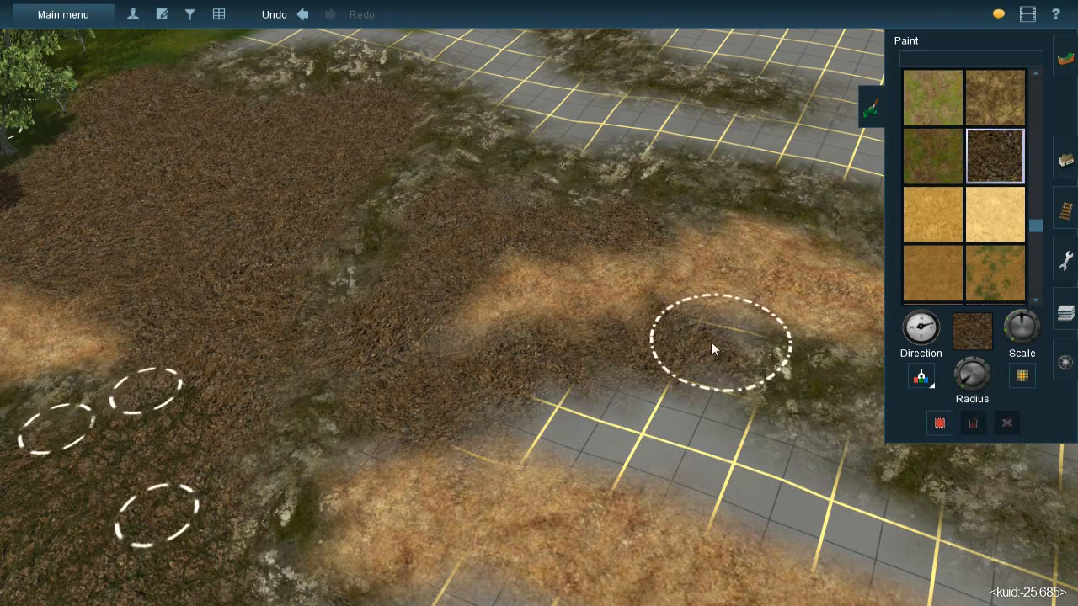
left_click_drag(597, 442, 625, 408)
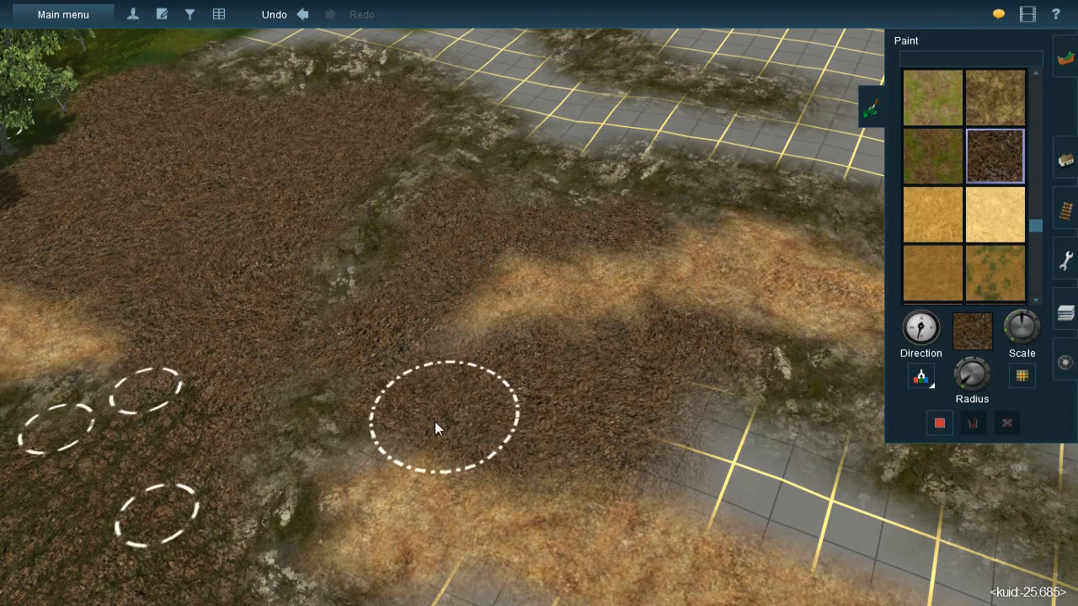
mouse_move(393, 421)
left_mouse_down()
mouse_move(378, 422)
mouse_move(683, 381)
left_mouse_up()
mouse_move(708, 430)
left_mouse_down()
mouse_move(749, 444)
mouse_move(722, 464)
mouse_move(789, 474)
left_mouse_up()
- Paint dark gravel down the narrow bare strip between the mossy rock and the straw band, varying the texture direction
scroll(571, 360, "down", 6)
mouse_move(576, 362)
right_mouse_down()
mouse_move(572, 318)
mouse_move(534, 313)
mouse_move(552, 289)
mouse_move(497, 294)
mouse_move(554, 300)
right_mouse_up()
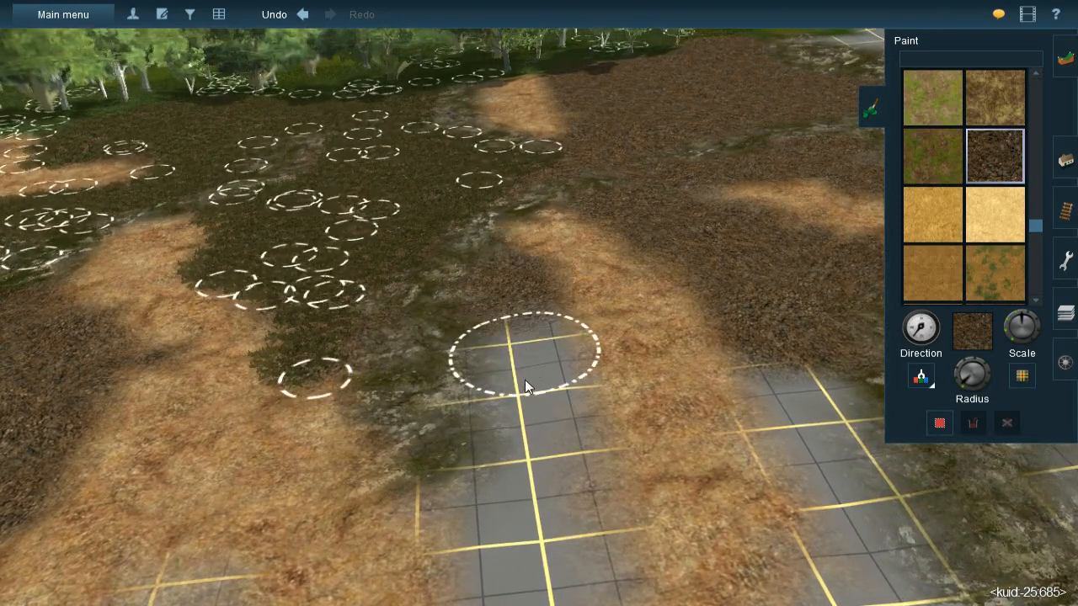
mouse_move(532, 475)
left_mouse_down()
mouse_move(523, 536)
mouse_move(485, 505)
mouse_move(560, 465)
mouse_move(543, 505)
left_mouse_up()
right_click(544, 506)
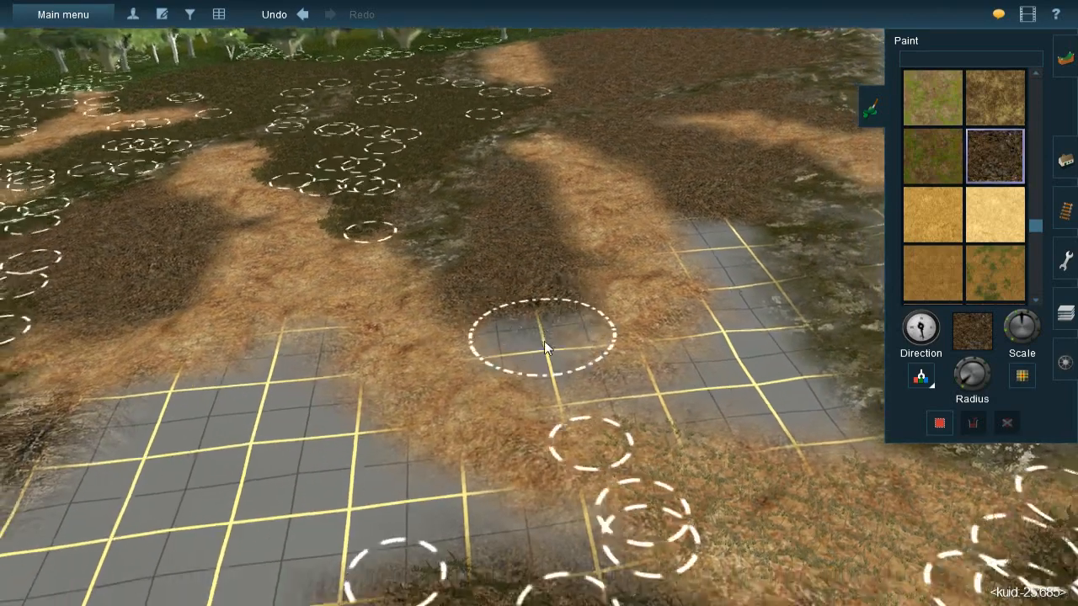
mouse_move(544, 326)
left_mouse_down()
mouse_move(565, 373)
mouse_move(640, 372)
left_mouse_up()
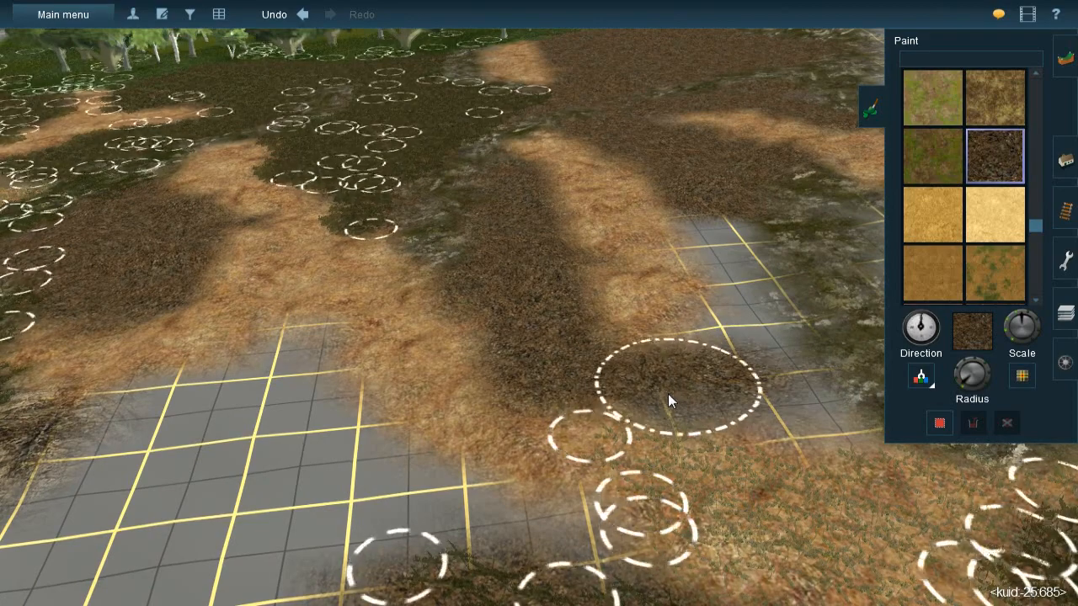
- Fill the bare grid patch between the tip of the straw tongue and the neighbouring mossy rock with dark gravel
left_click_drag(797, 407, 778, 381)
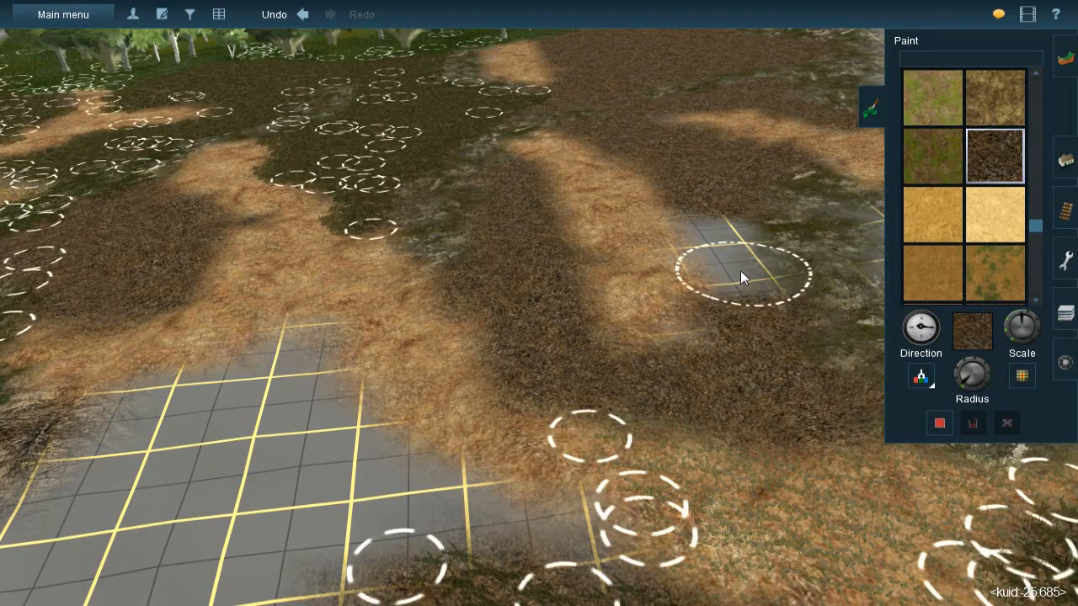
mouse_move(724, 257)
left_mouse_down()
mouse_move(715, 228)
mouse_move(716, 268)
left_mouse_up()
left_click_drag(716, 349, 712, 349)
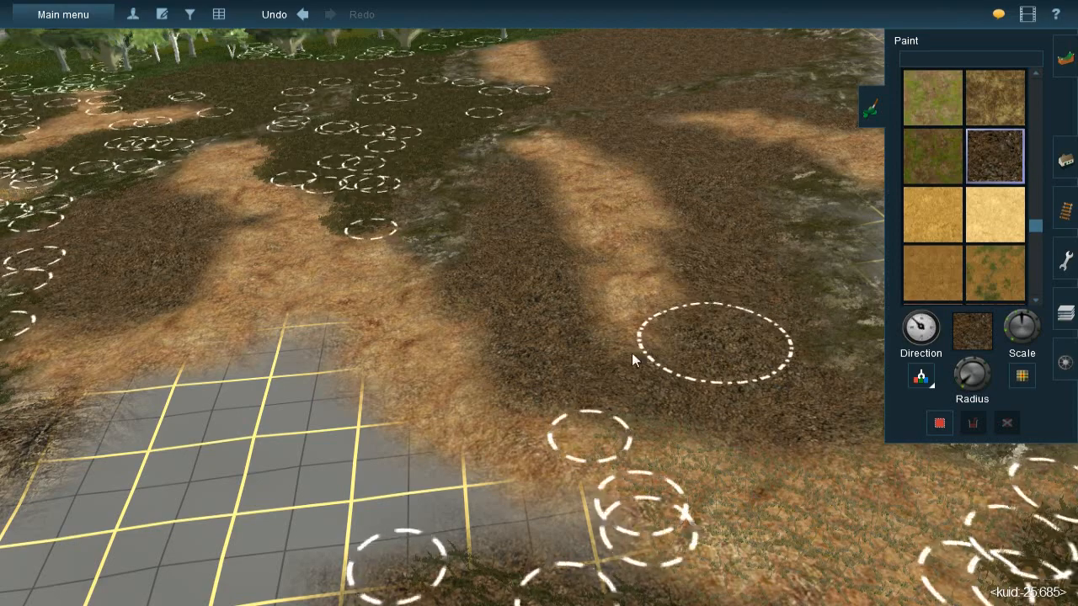
- Adjust the brush radius and paint dark gravel over the bare pocket between the existing grass splines, the straw and the rocky ledge
right_click(428, 362)
key("Left")
key("Left")
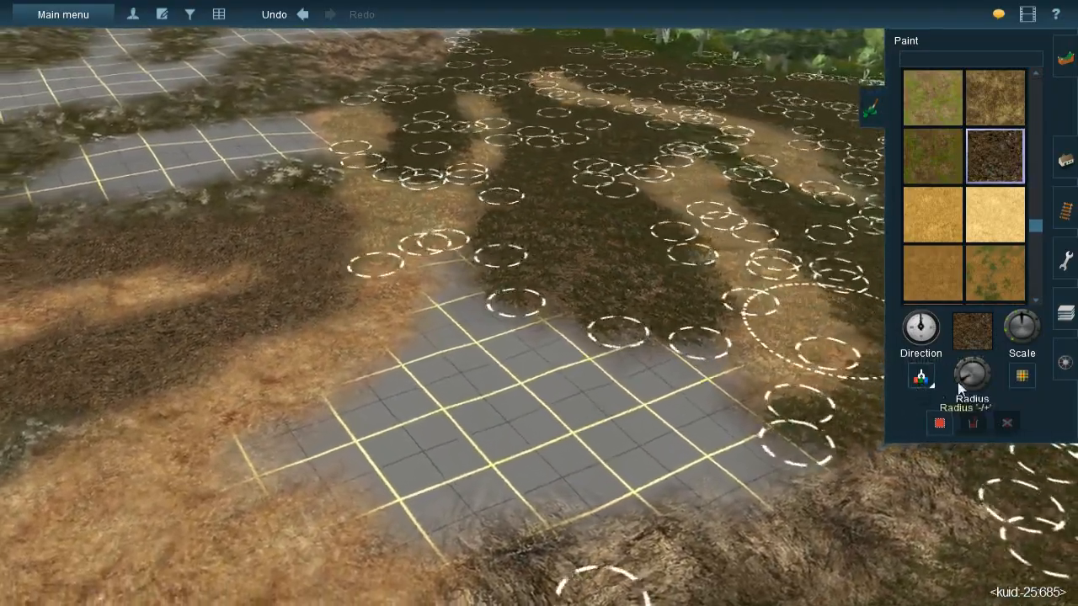
mouse_move(521, 289)
left_mouse_down()
mouse_move(484, 325)
mouse_move(516, 309)
mouse_move(506, 277)
left_mouse_up()
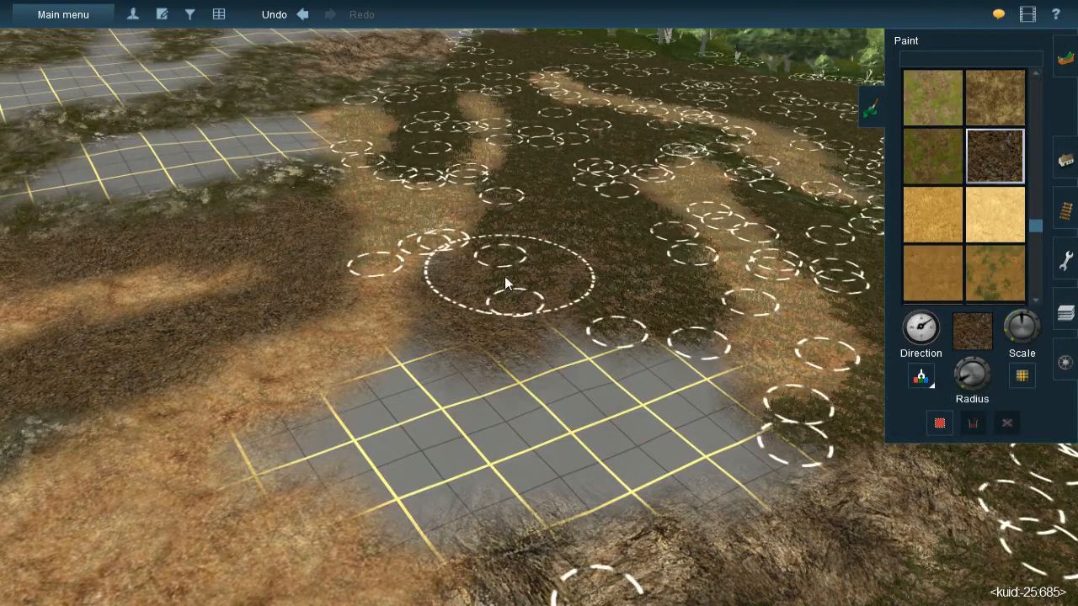
mouse_move(664, 401)
left_mouse_down()
mouse_move(688, 436)
mouse_move(726, 422)
mouse_move(702, 397)
mouse_move(639, 377)
left_mouse_up()
mouse_move(582, 410)
left_mouse_down()
mouse_move(583, 438)
mouse_move(543, 451)
mouse_move(563, 451)
mouse_move(460, 451)
left_mouse_up()
left_click_drag(472, 376, 412, 413)
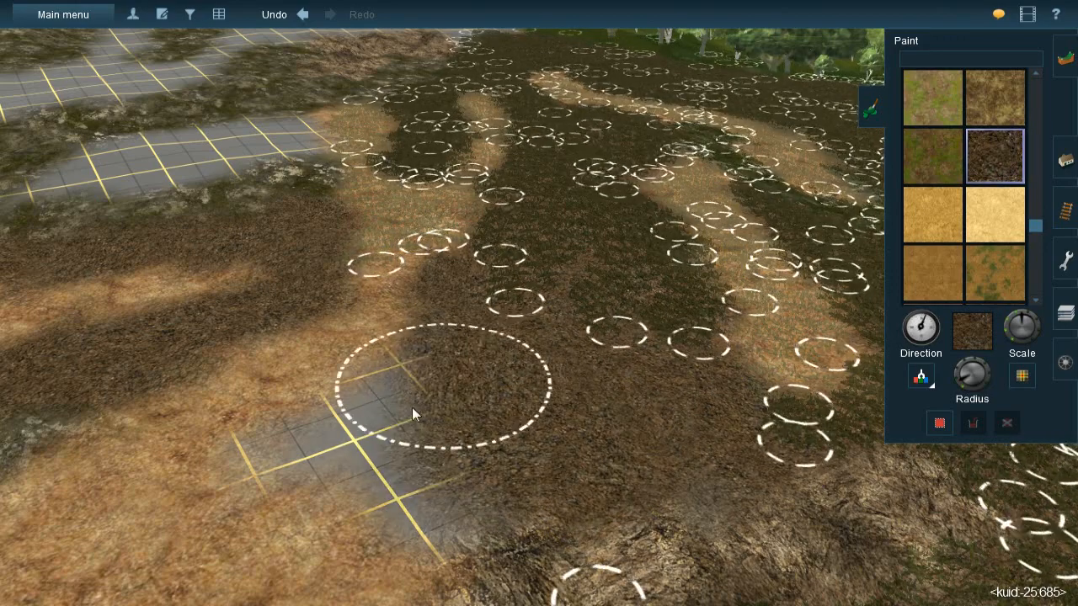
mouse_move(373, 445)
left_mouse_down()
mouse_move(329, 496)
mouse_move(354, 444)
left_mouse_up()
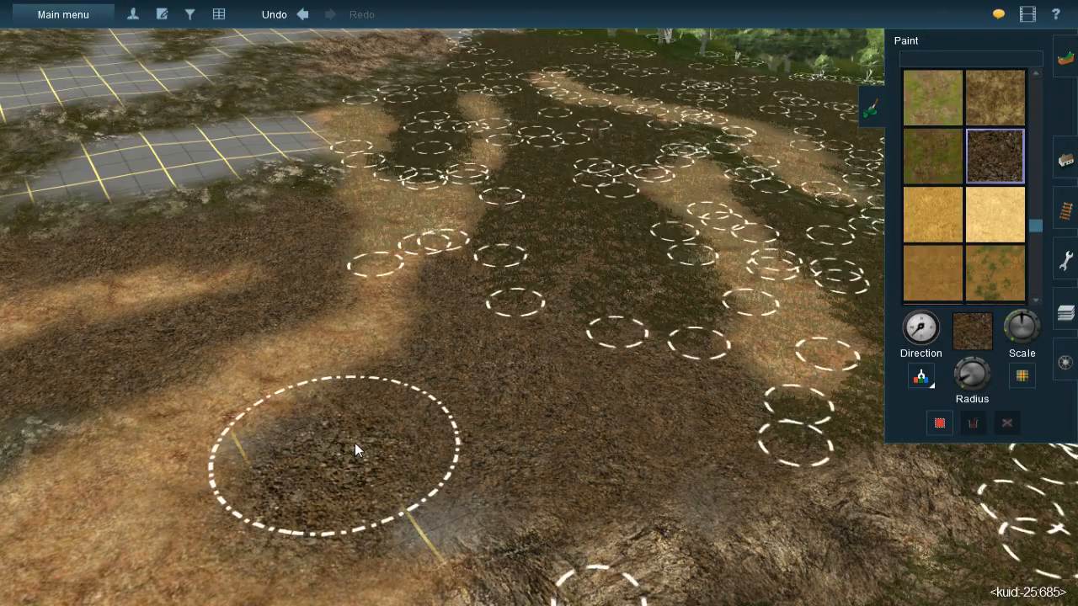
mouse_move(419, 485)
left_mouse_down()
mouse_move(435, 473)
mouse_move(323, 455)
left_mouse_up()
- Adjust the brush radius and paint gravel over the faint grey area along the upper edge of the rocky ledge
right_click(488, 404)
scroll(505, 389, "down", 3)
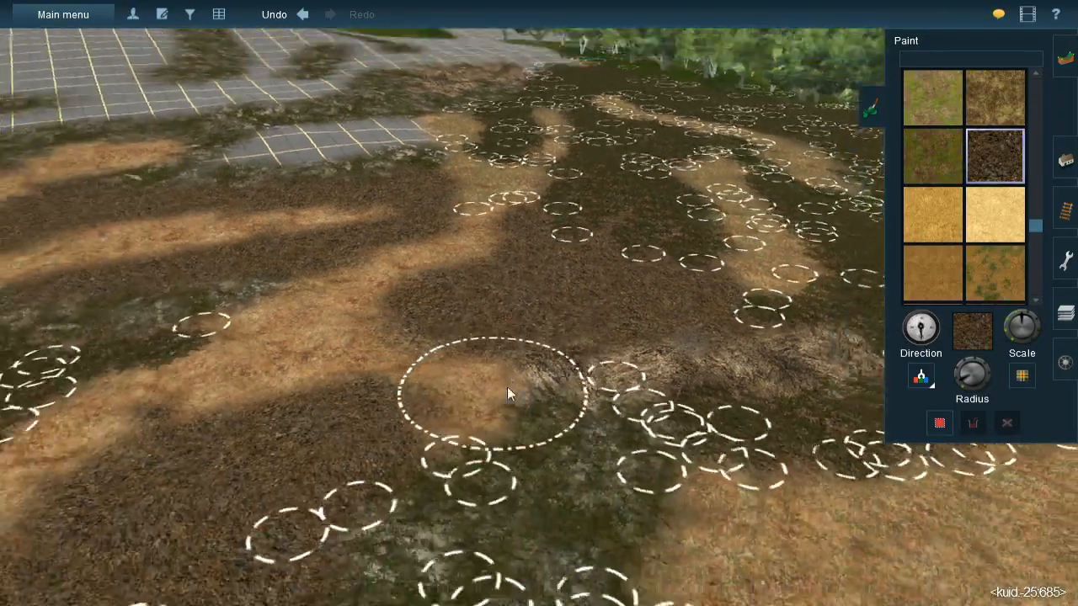
key("Down")
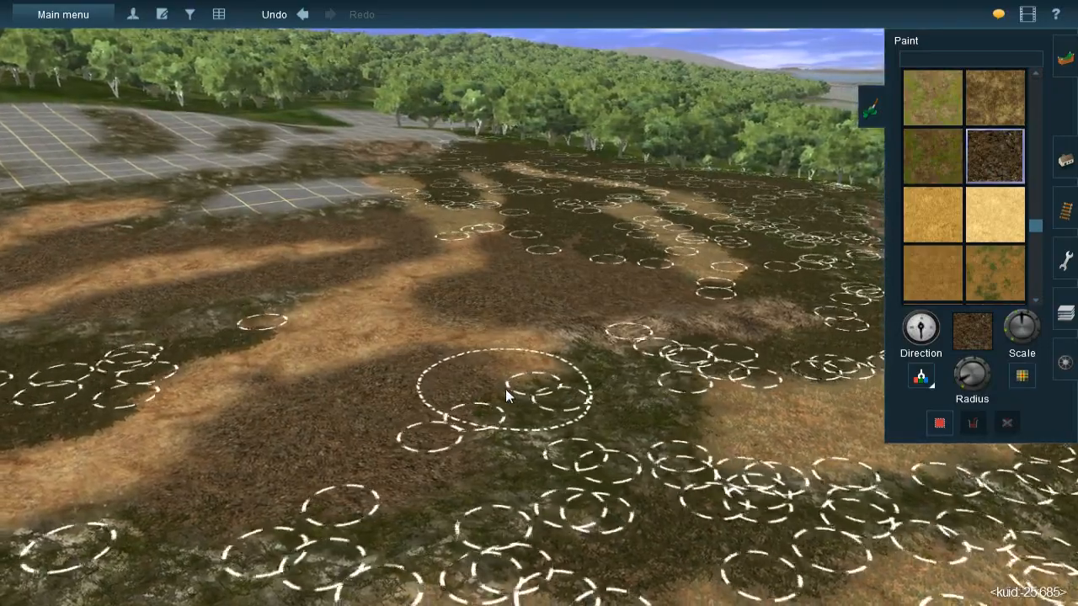
key("Up")
key("Left")
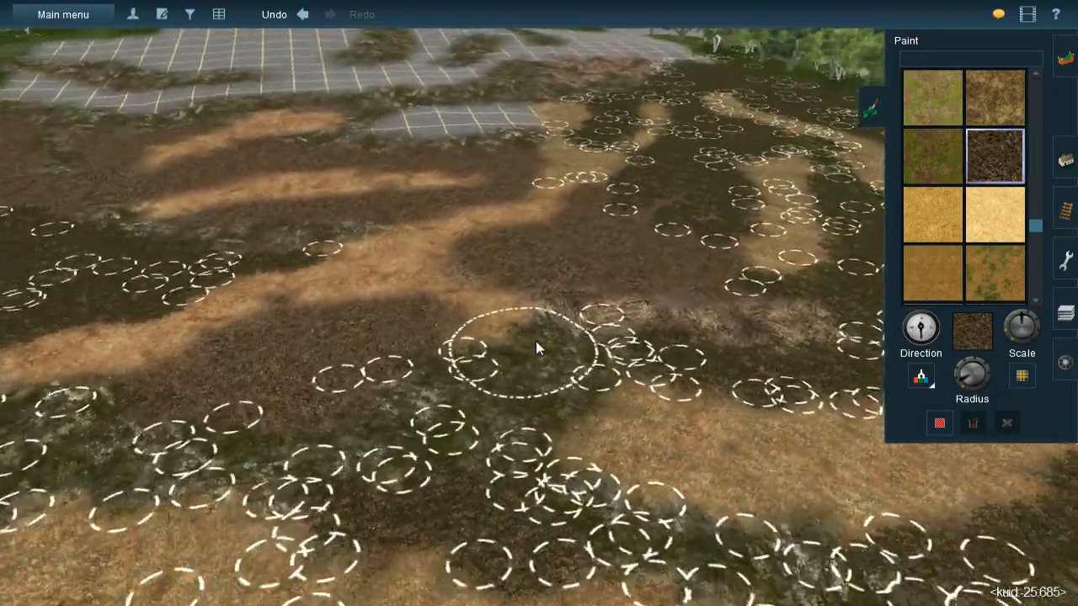
right_click(626, 291)
scroll(576, 291, "up", 3)
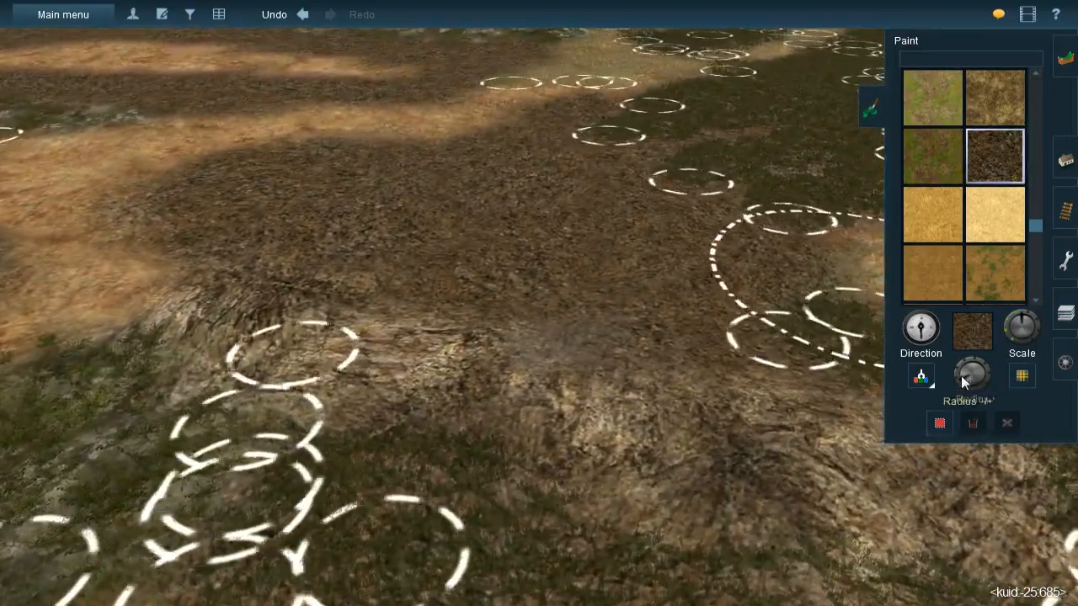
key("bracketleft")
mouse_move(588, 290)
left_mouse_down()
mouse_move(569, 300)
mouse_move(516, 275)
left_mouse_up()
- Switch from ground painting to spline placement and undo the JVC@-Grass358s 20x40m trial spline on the fresh gravel
right_click(516, 275)
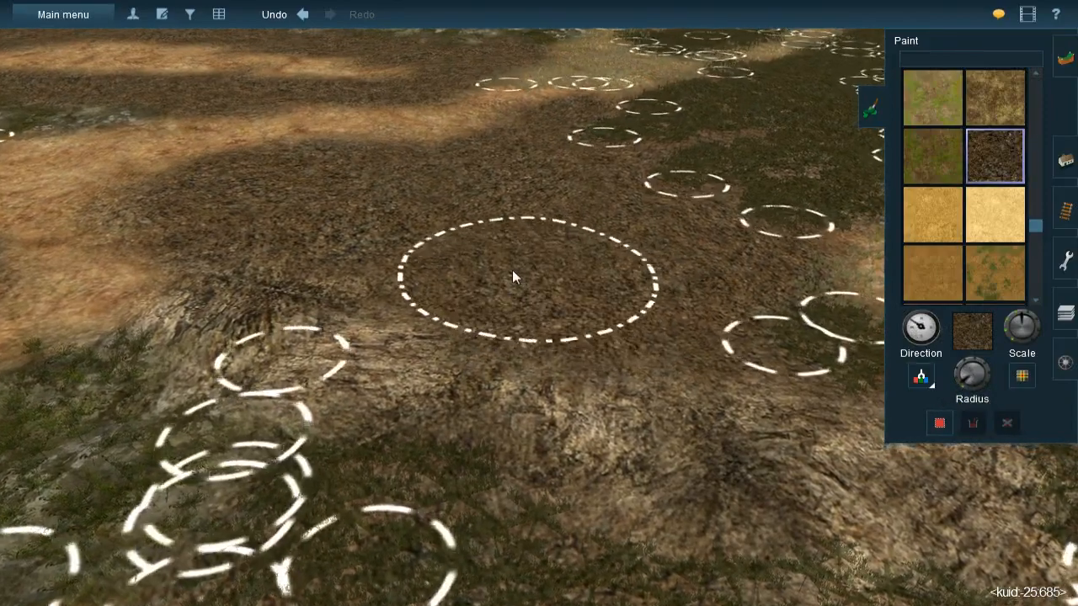
scroll(514, 261, "down", 3)
key("Left")
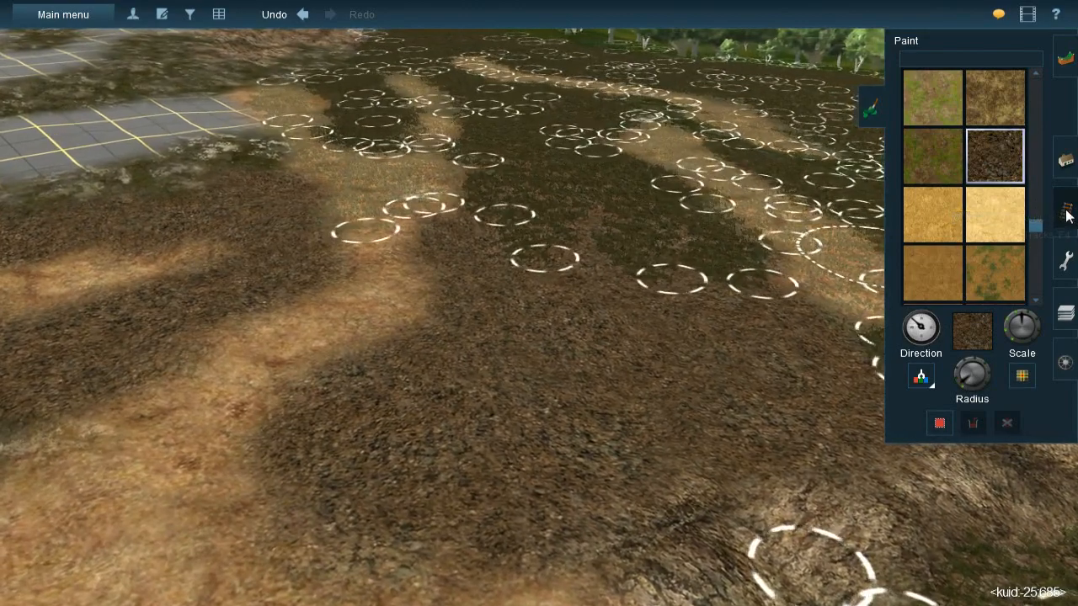
left_click(1066, 210)
left_click(1046, 163)
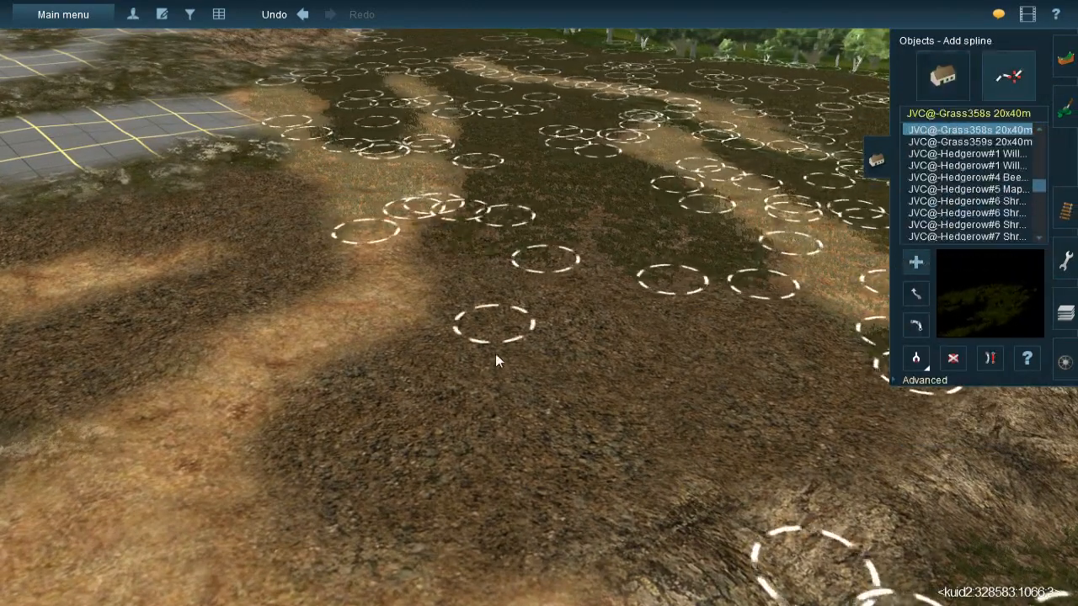
key("ctrl+z")
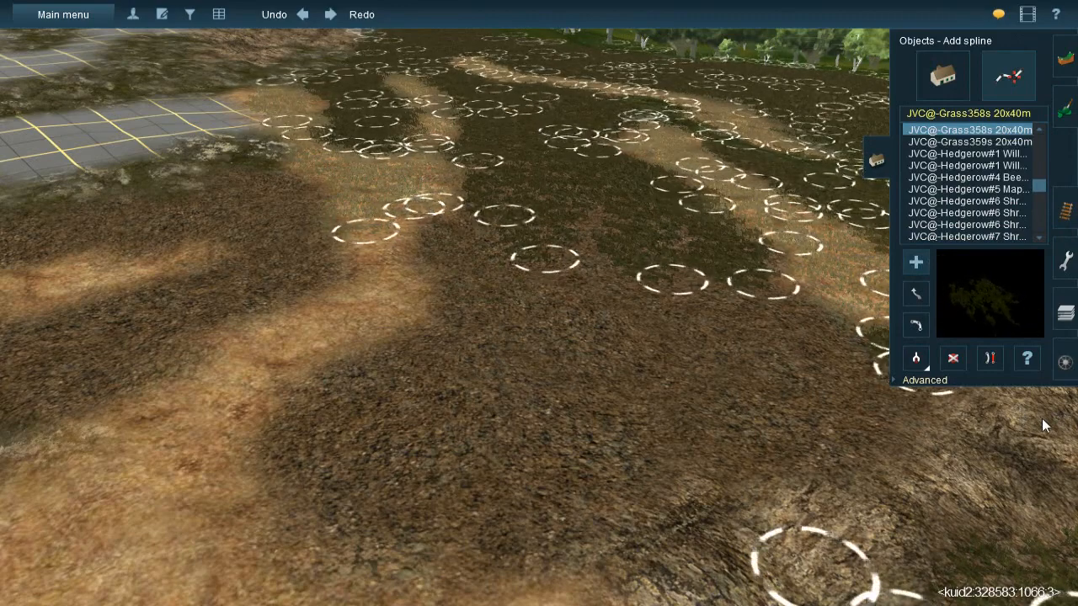
- Lay JVC(T)Grass spline#1m splines across the newly painted gravel between the straw band and the rocky ledge
left_click(578, 204)
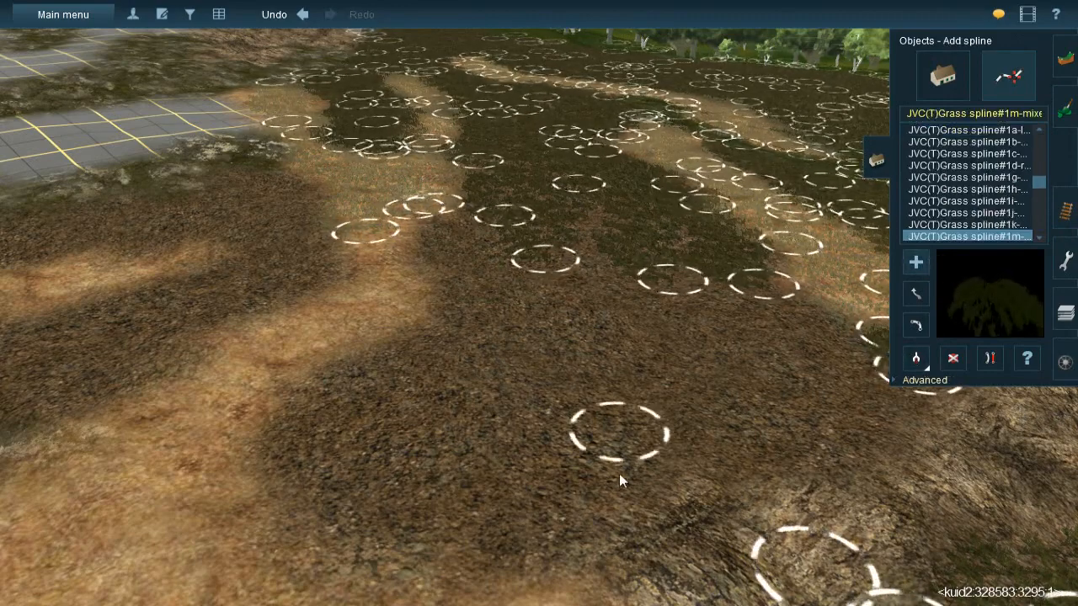
left_click_drag(618, 455, 626, 498)
left_click_drag(461, 221, 541, 455)
mouse_move(265, 455)
left_mouse_down()
mouse_move(499, 397)
mouse_move(541, 282)
left_mouse_up()
left_click_drag(664, 254, 728, 485)
left_click_drag(746, 271, 796, 471)
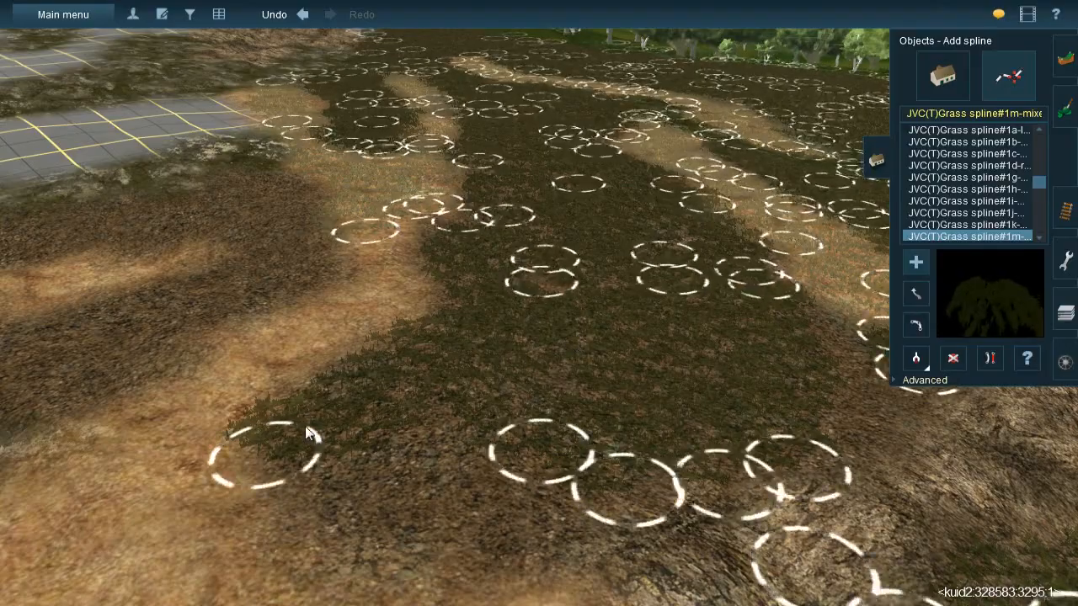
left_click_drag(616, 536, 245, 395)
- Lay grass splines on the gravel between the mossy rock by the bare grid pocket and the adjacent straw band
right_click(554, 417)
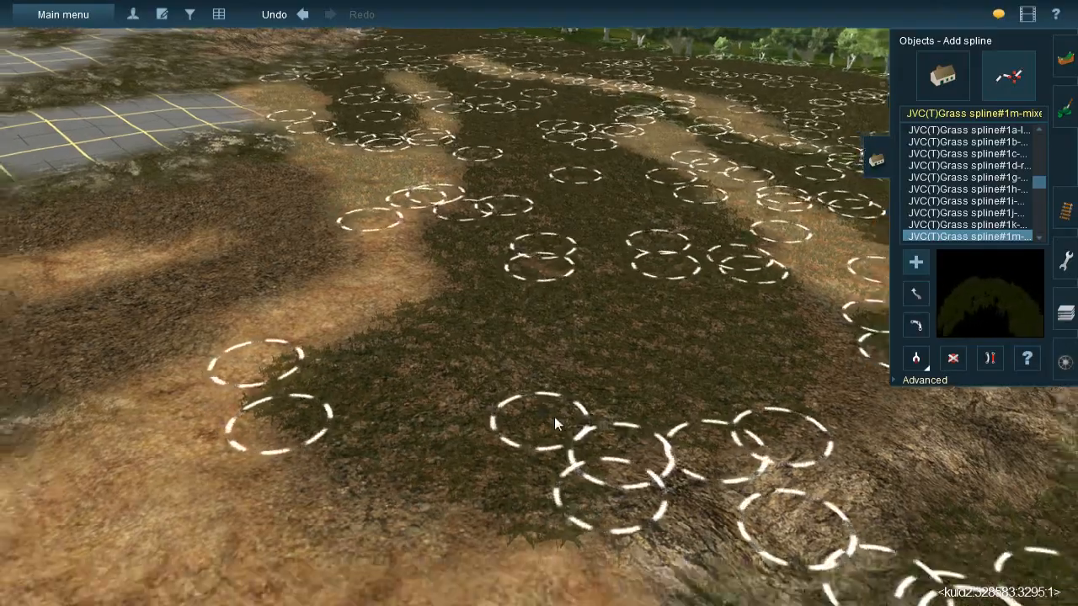
right_click(640, 277)
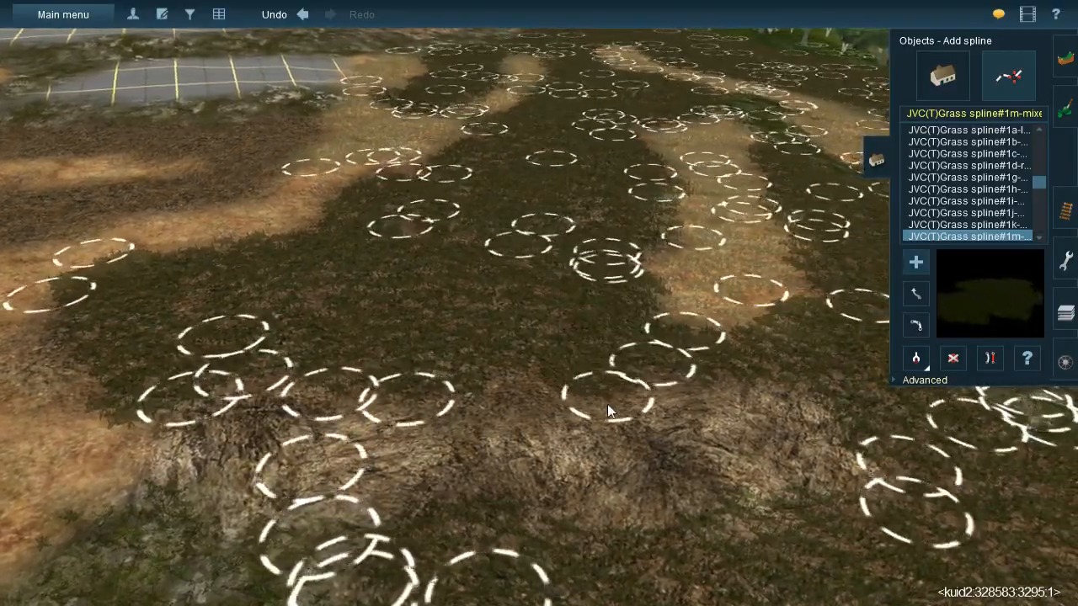
scroll(506, 313, "down", 3)
right_click(436, 301)
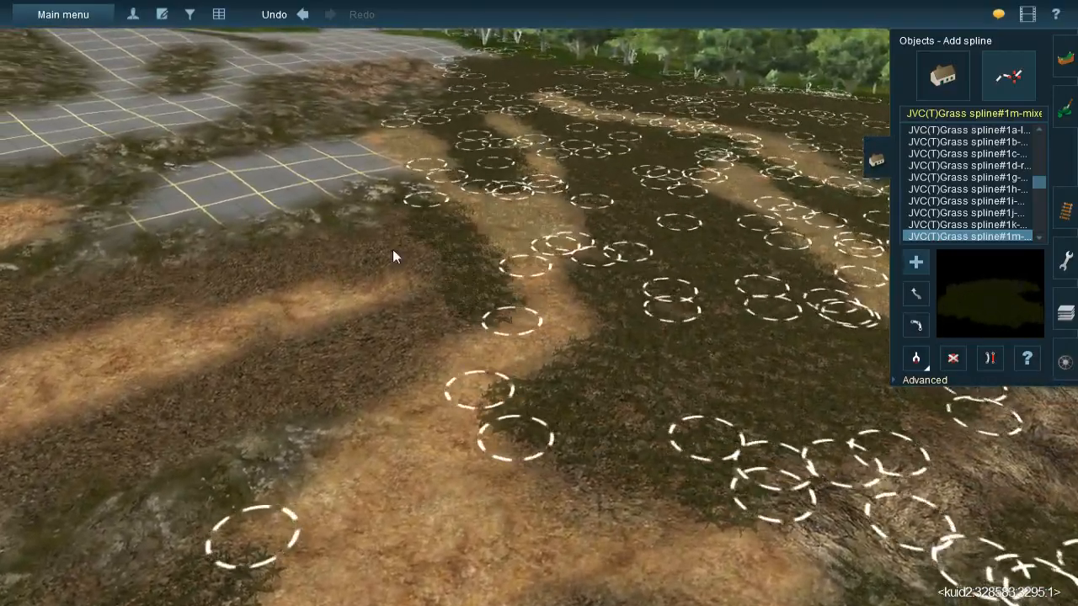
left_click(272, 253)
left_click(439, 219)
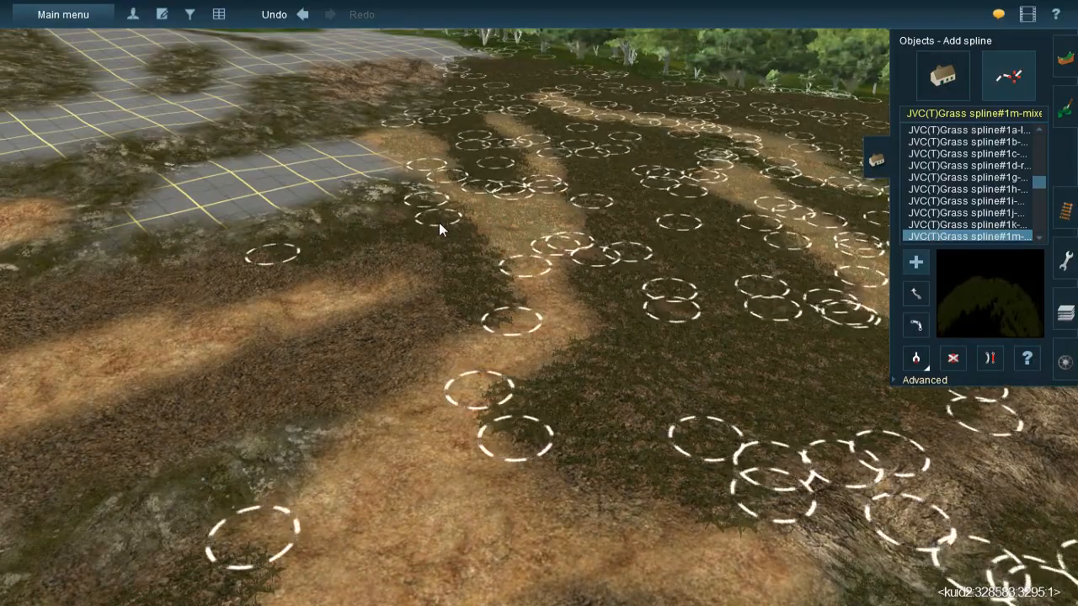
right_click_drag(438, 270, 638, 342)
left_click(497, 385)
- Extend the grass splines along the gravel strip separating the two straw patches
left_click(586, 278)
left_click_drag(585, 278, 592, 282)
left_click_drag(476, 349, 397, 553)
left_click(396, 553)
right_click_drag(520, 425, 502, 284)
left_click_drag(501, 286, 447, 453)
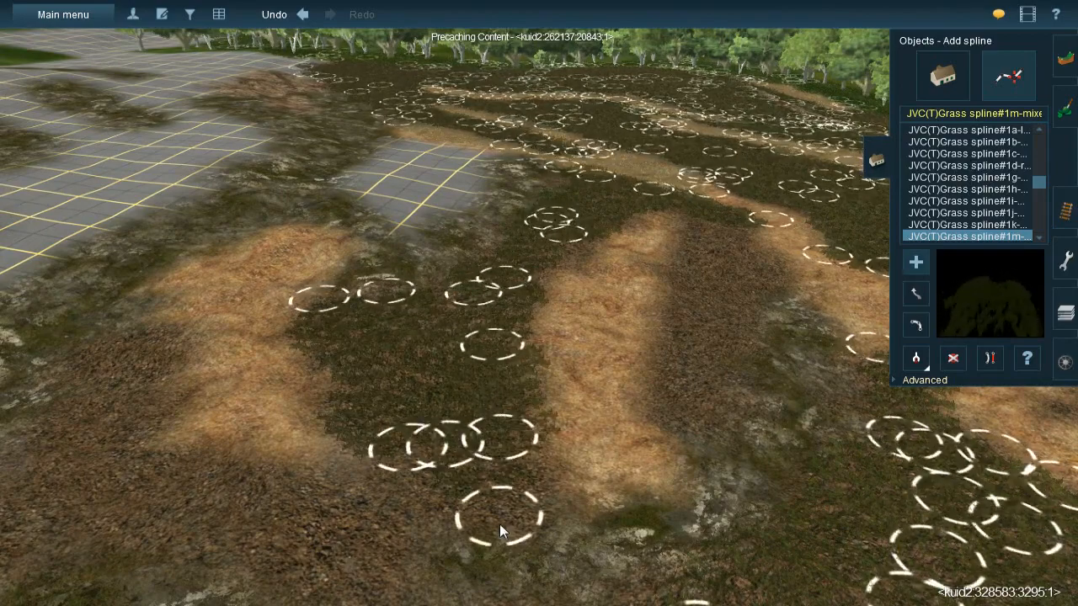
- Continue the grass splines over the open gravel beyond the ends of the two straw patches
left_click_drag(512, 558, 501, 558)
right_click_drag(379, 379, 654, 368)
left_click_drag(614, 438, 605, 434)
right_click_drag(502, 396, 588, 305)
left_click(589, 270)
left_click_drag(644, 428, 635, 404)
- Add grass splines on the gravel around the outer straw patch, up to the mossy rock bordering the bare grid
left_click_drag(539, 380, 519, 384)
right_click_drag(519, 384, 562, 285)
left_click(562, 281)
left_click_drag(561, 339, 588, 373)
right_click_drag(549, 326, 500, 250)
left_click(512, 283)
left_click(549, 209)
- Start covering the large gravel area beside the mossy rock and the small straw patch with grass splines
left_click(550, 303)
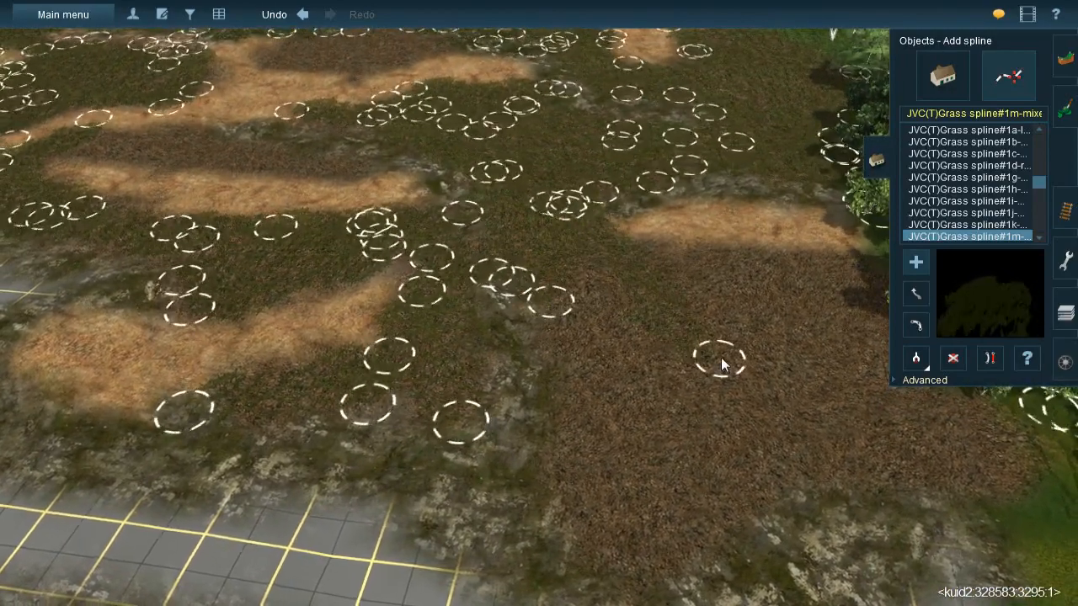
left_click(580, 244)
left_click(713, 431)
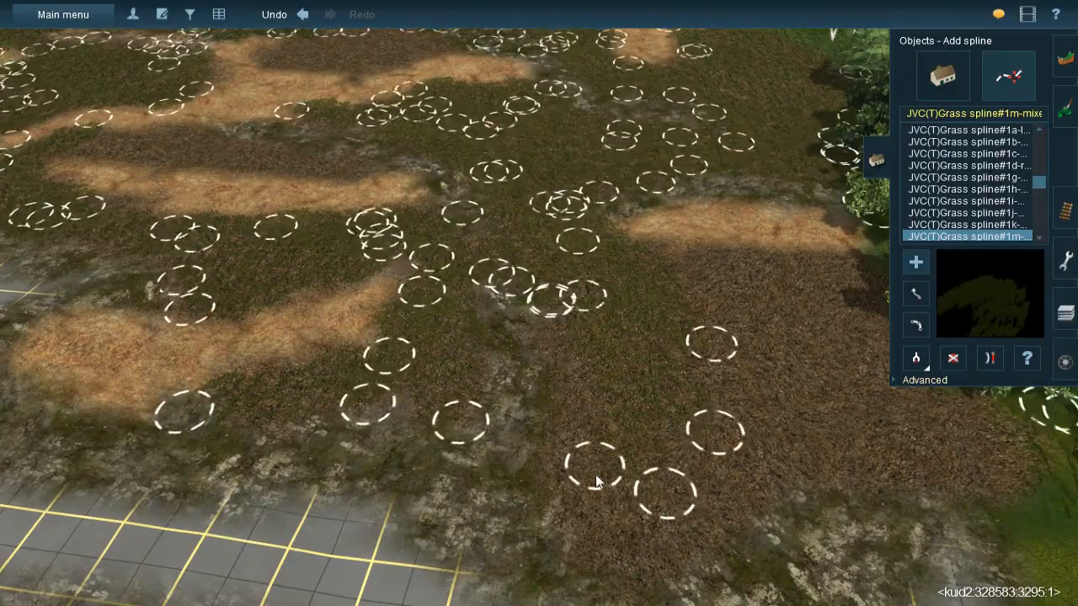
right_click_drag(605, 515, 387, 259)
left_click(394, 241)
- Lay a series of side-by-side grass splines across the large gravel area along the forest edge
left_click(475, 367)
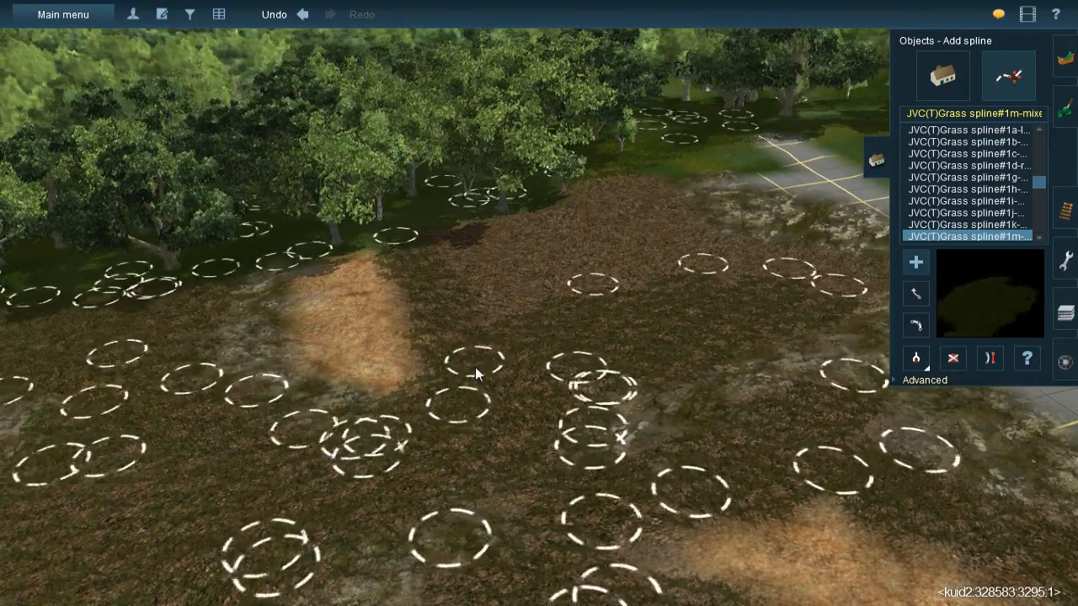
left_click(491, 219)
left_click(576, 325)
left_click(546, 202)
left_click(625, 309)
left_click(580, 185)
left_click(678, 311)
left_click(629, 170)
left_click(696, 272)
left_click(711, 292)
- Fill the remaining gravel in the corner between the forest and the upper mossy rock with grass splines
right_click_drag(711, 292, 418, 374)
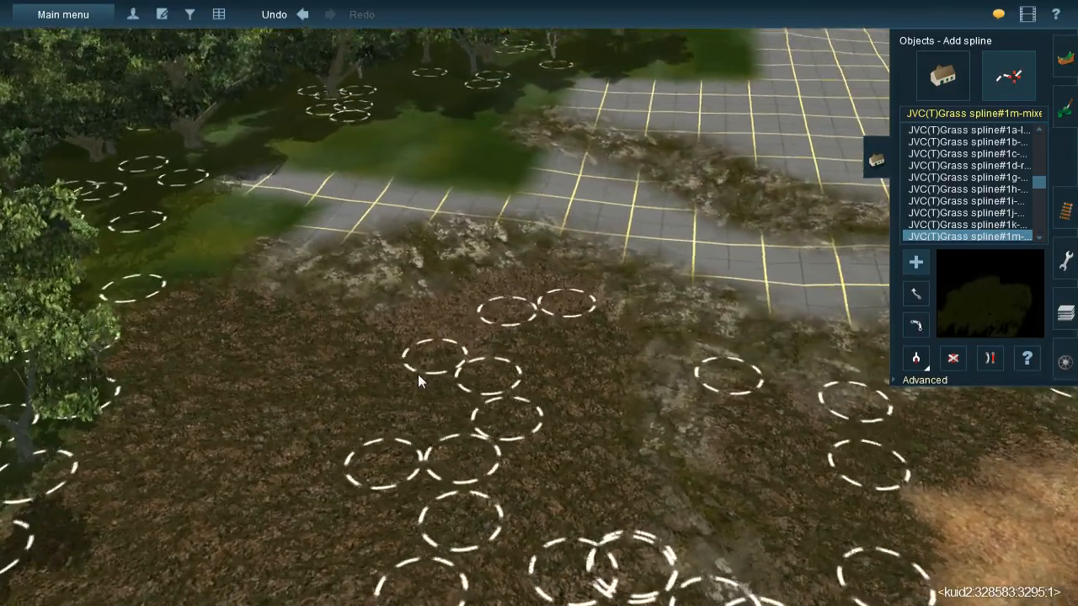
left_click(360, 354)
left_click(545, 278)
left_click_drag(576, 282, 584, 274)
right_click_drag(549, 352, 521, 241)
- Cover the gravel wedge between the forked straw band and the lower mossy rock with grass splines
scroll(581, 351, "down", 5)
left_click(521, 240)
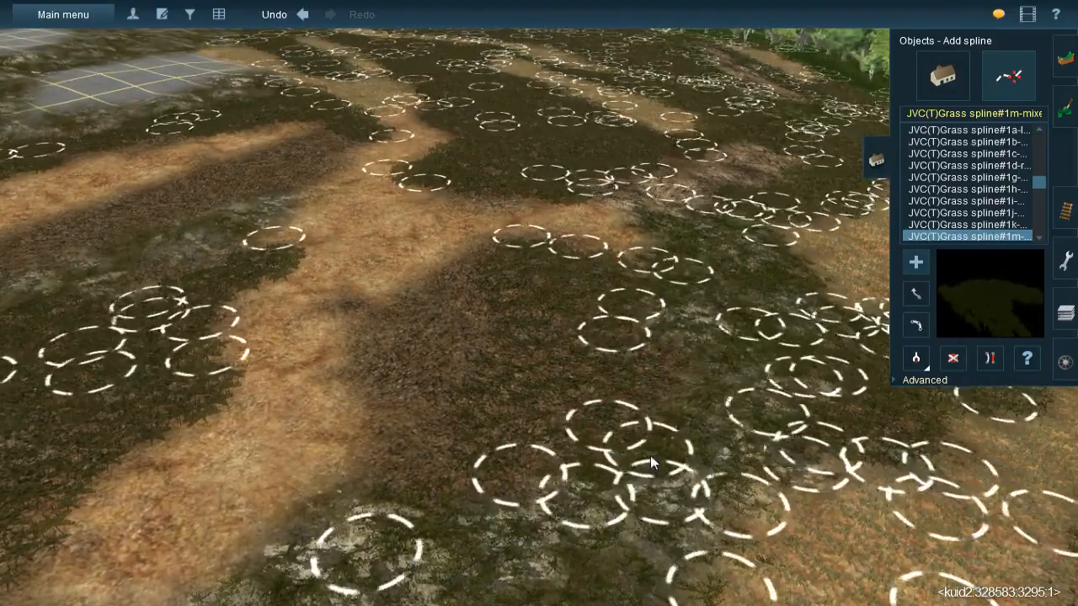
left_click(385, 307)
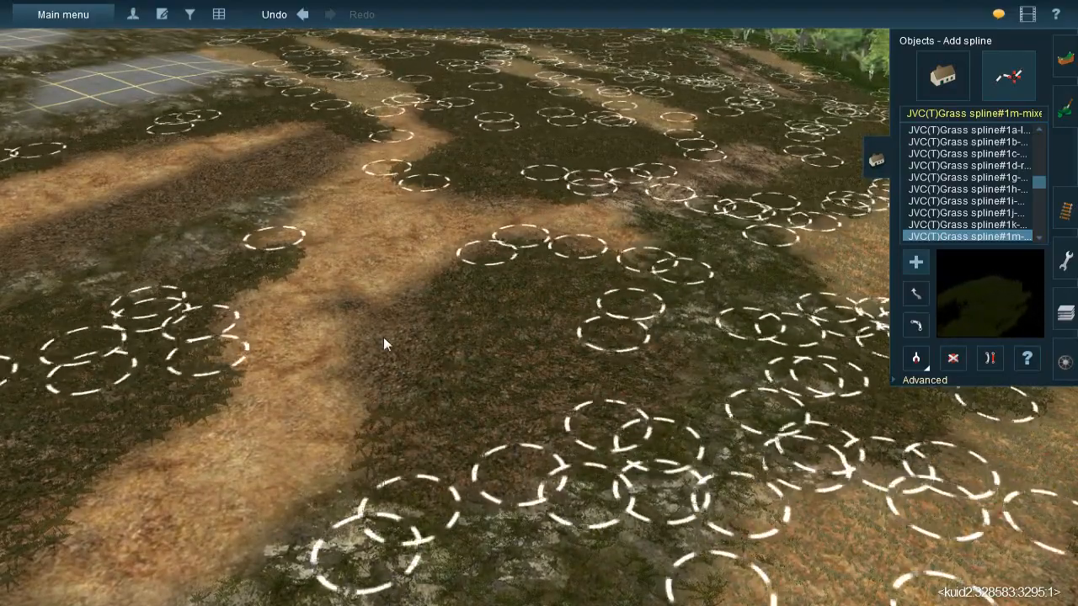
key("Left")
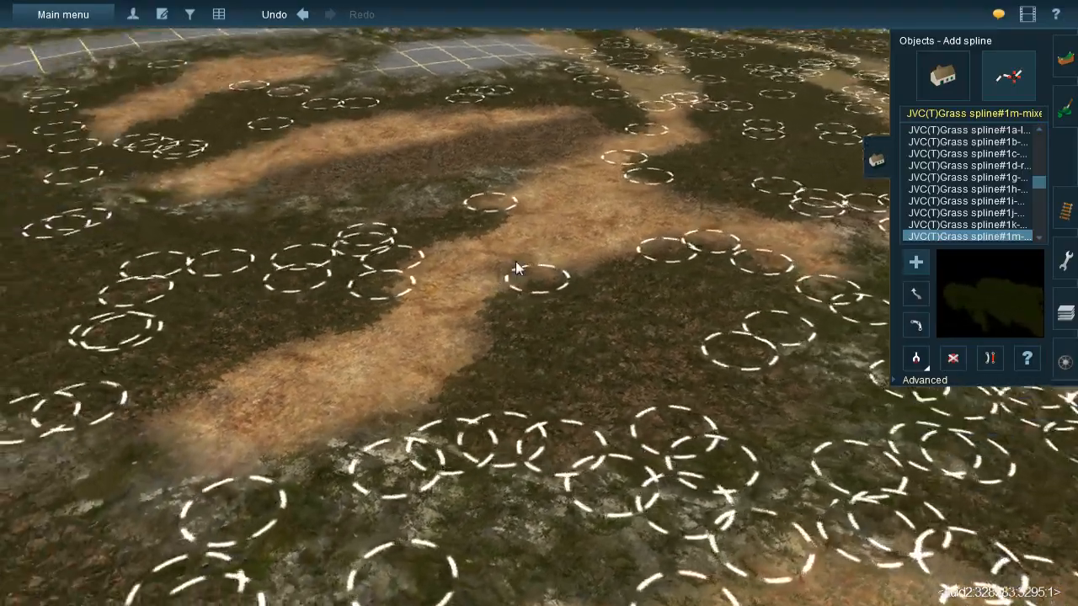
- Lay two grass splines down the narrow gravel strip between the mossy rock and the straw tongue
key("w")
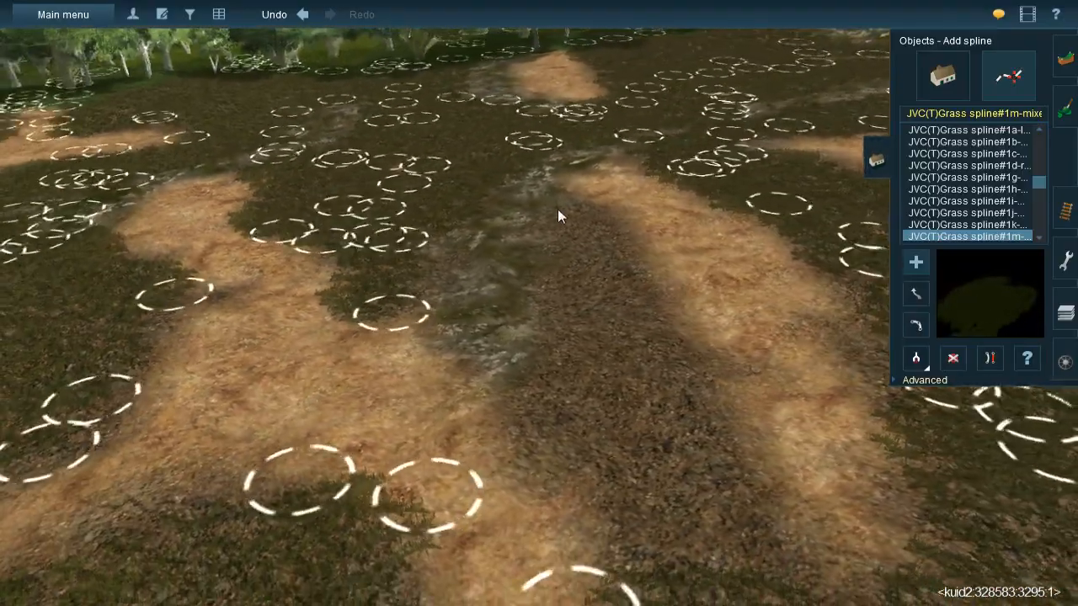
left_click(557, 209)
left_click(575, 442)
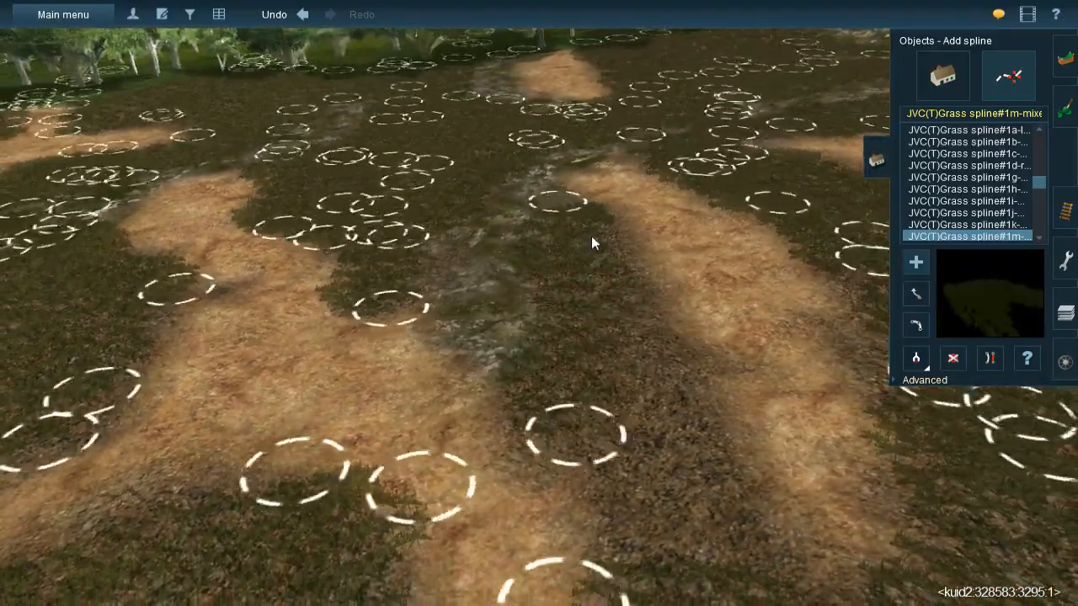
left_click(592, 237)
left_click(721, 566)
right_click(721, 566)
key("Left")
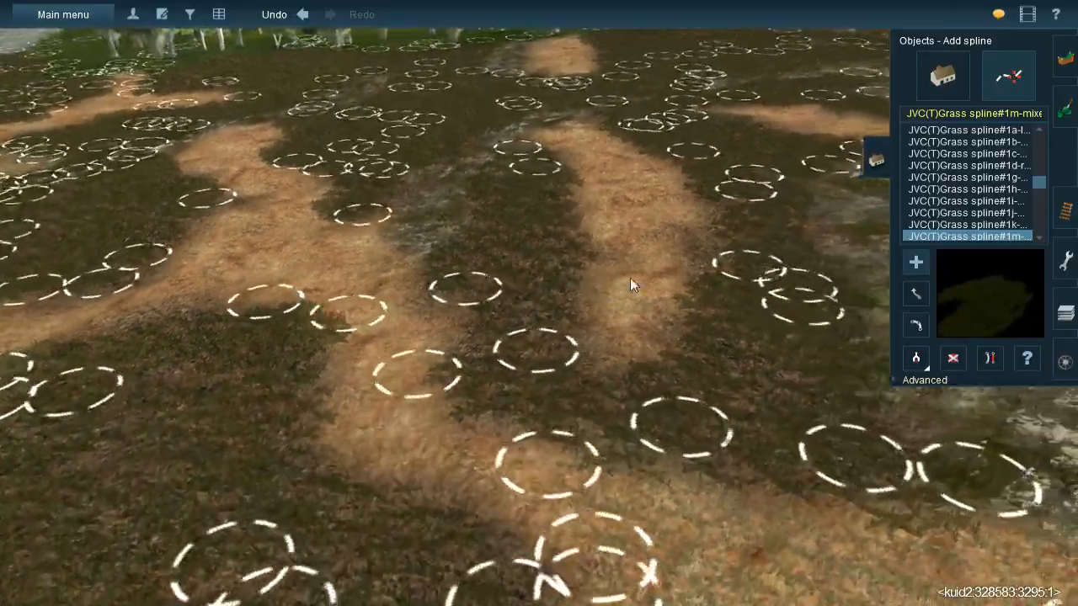
scroll(610, 282, "down", 3)
key("Left")
scroll(549, 341, "down", 3)
key("Left")
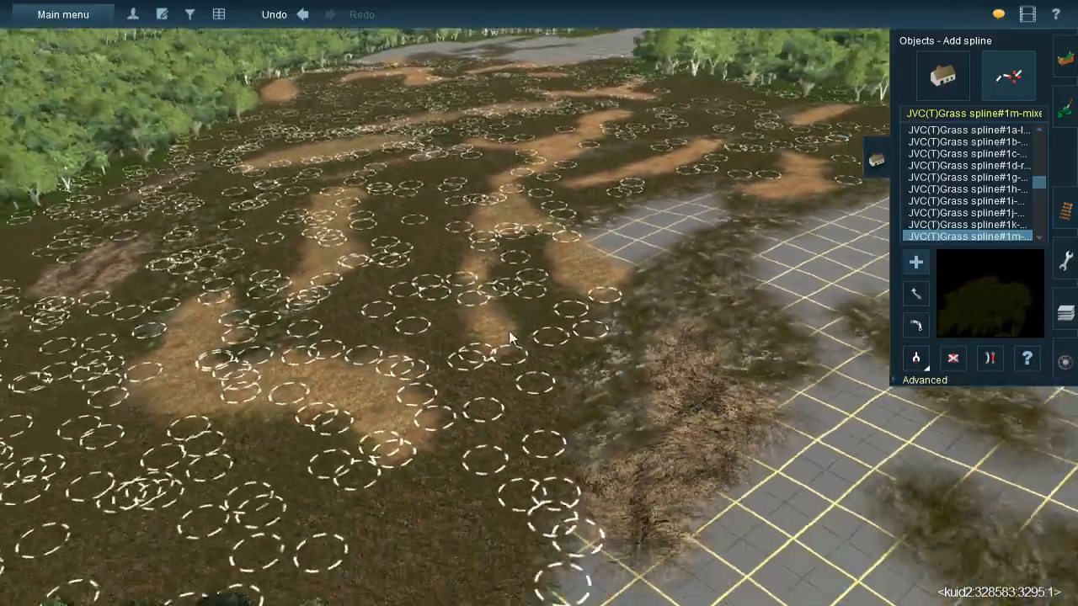
- Paint the small bare grid patch enclosed by the mossy rock and the straw bands with the dark gravel texture
key("Left")
right_click(509, 331)
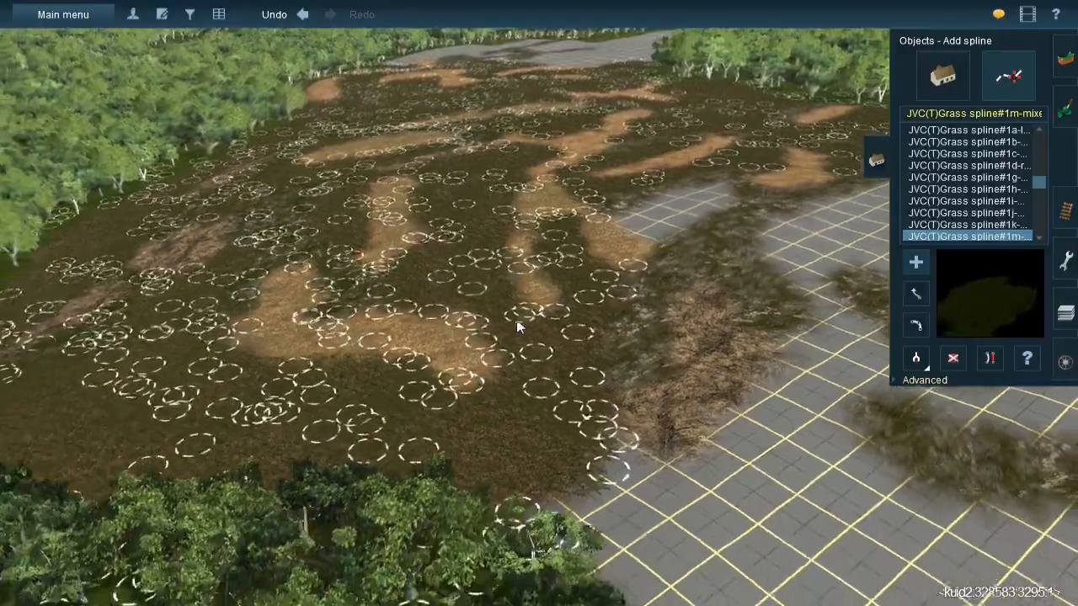
key("Left")
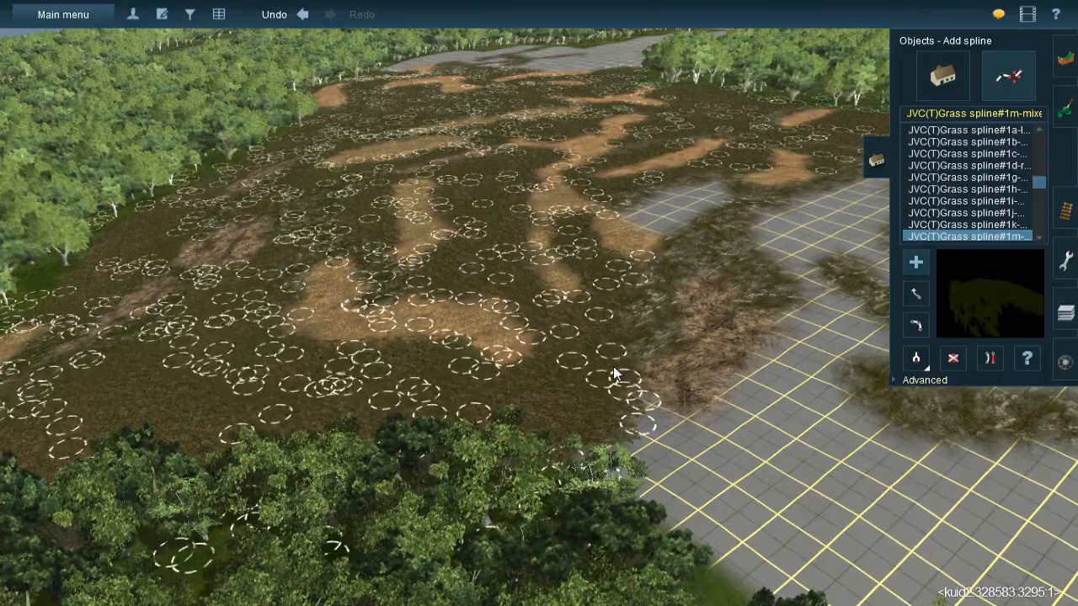
right_click_drag(581, 261, 531, 278)
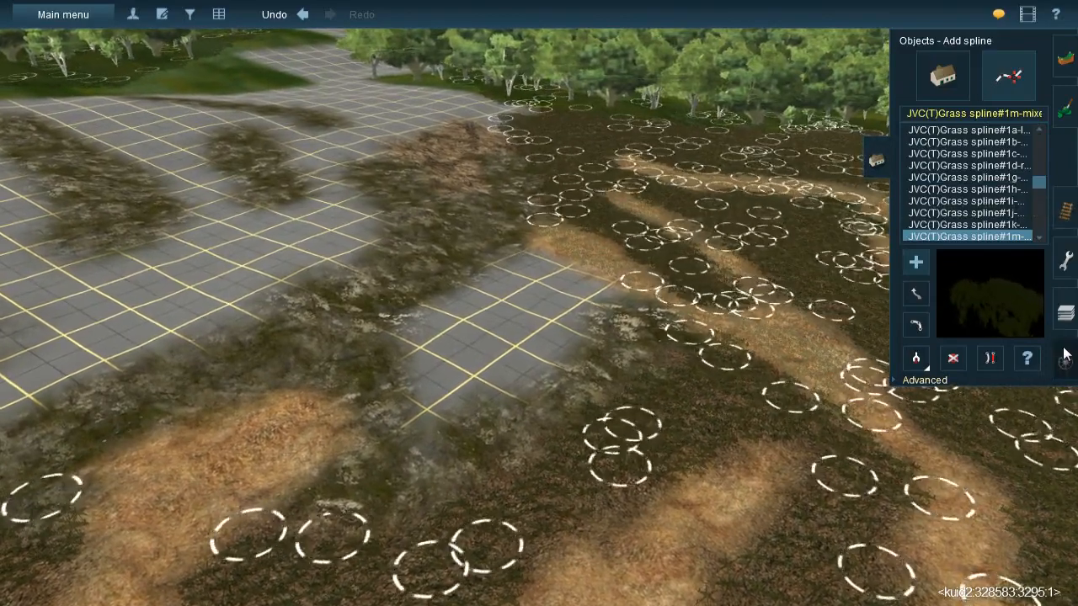
left_click(1063, 211)
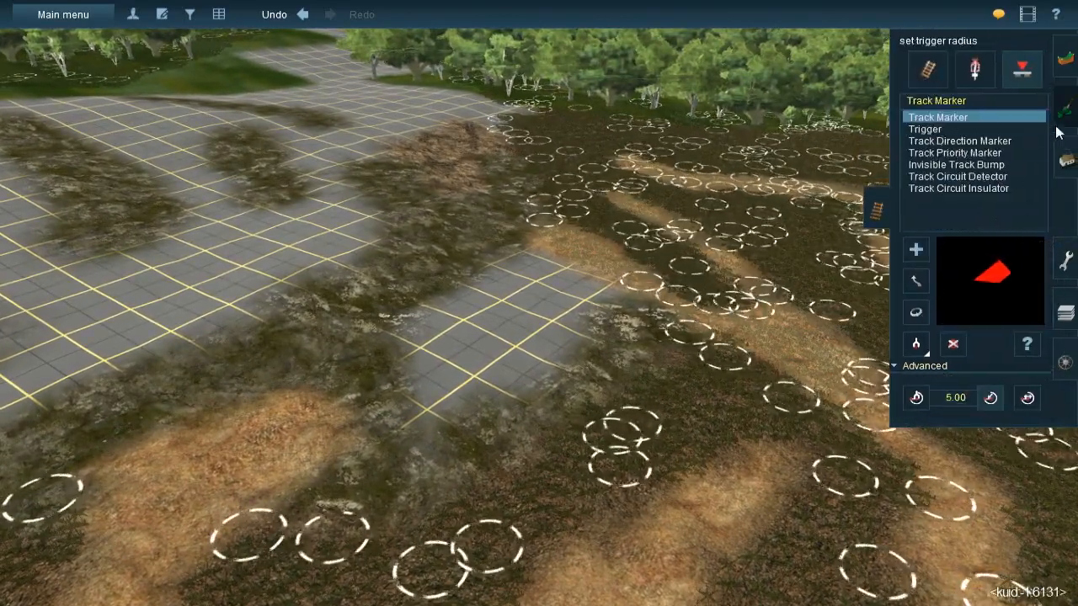
left_click(1061, 112)
mouse_move(574, 305)
right_mouse_down()
mouse_move(513, 297)
mouse_move(521, 274)
mouse_move(568, 266)
right_mouse_up()
mouse_move(561, 250)
left_mouse_down()
mouse_move(548, 236)
mouse_move(493, 281)
mouse_move(405, 316)
mouse_move(419, 294)
mouse_move(373, 326)
mouse_move(391, 384)
mouse_move(360, 353)
mouse_move(387, 392)
mouse_move(457, 411)
mouse_move(584, 284)
mouse_move(616, 289)
mouse_move(621, 303)
mouse_move(591, 282)
mouse_move(300, 463)
mouse_move(326, 451)
left_mouse_up()
mouse_move(327, 451)
right_mouse_down()
mouse_move(420, 254)
mouse_move(544, 271)
mouse_move(525, 260)
mouse_move(545, 379)
mouse_move(557, 306)
right_mouse_up()
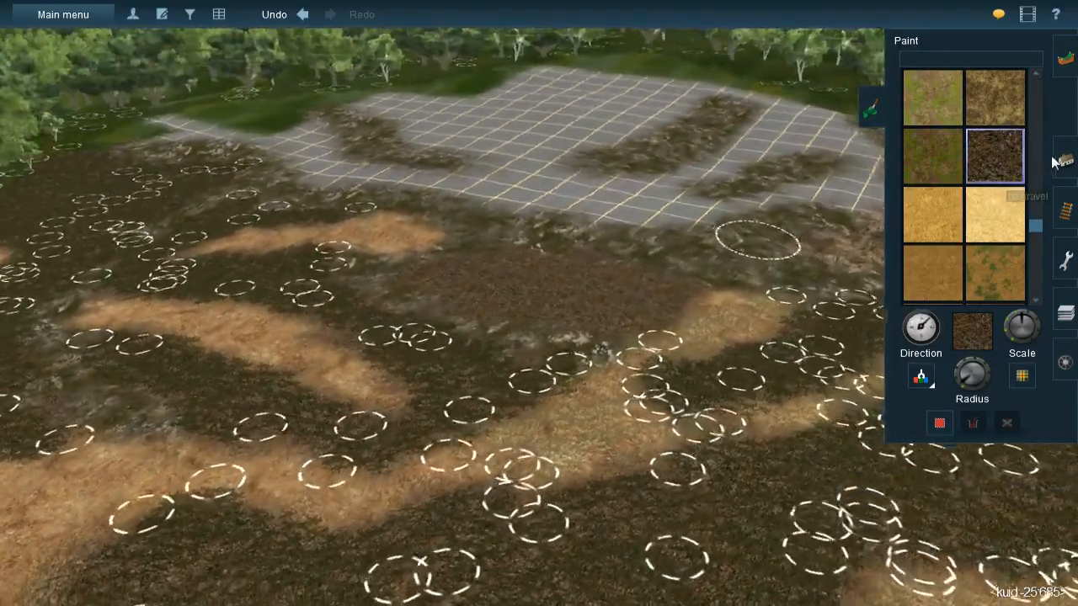
- Lay JVC(T) 1m mixed grass splines around the edges of the newly painted gravel patch beside the mossy rock
left_click(1064, 160)
key("Left")
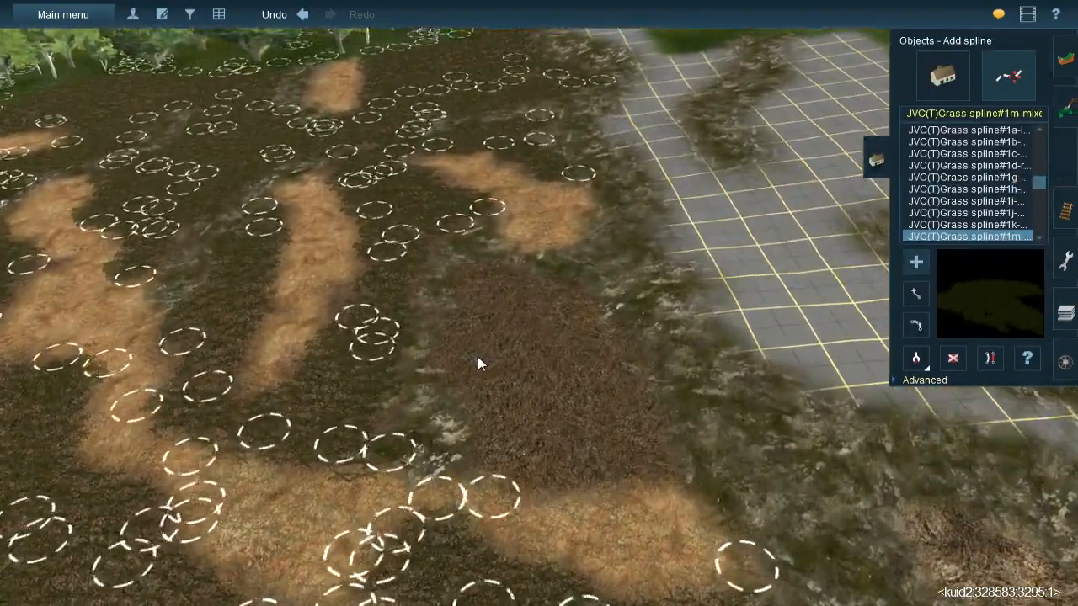
right_click(478, 356)
left_click(544, 216)
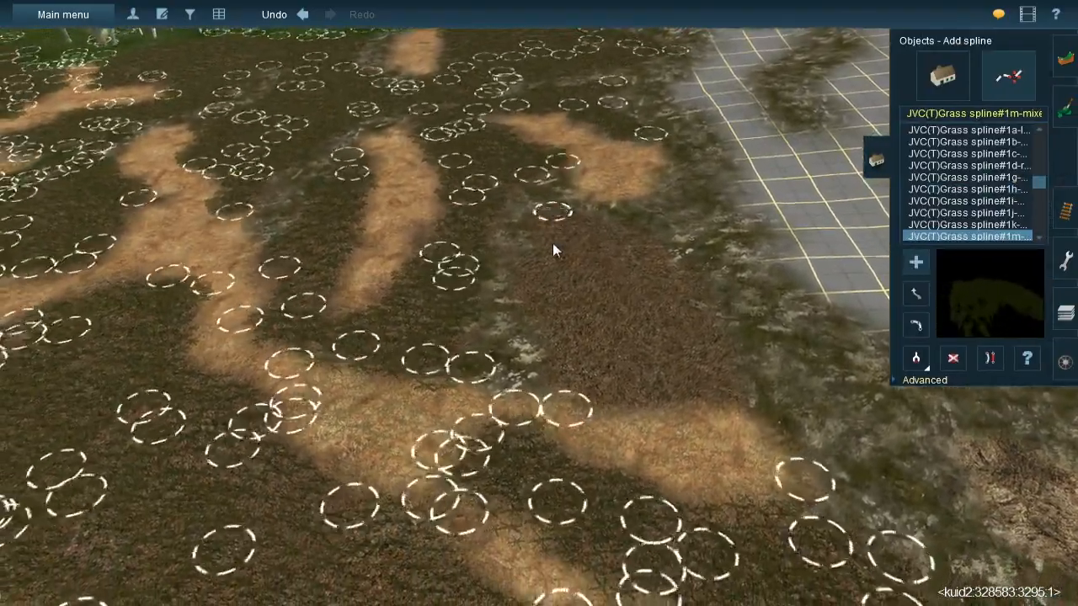
left_click(533, 313)
left_click(584, 210)
left_click(658, 281)
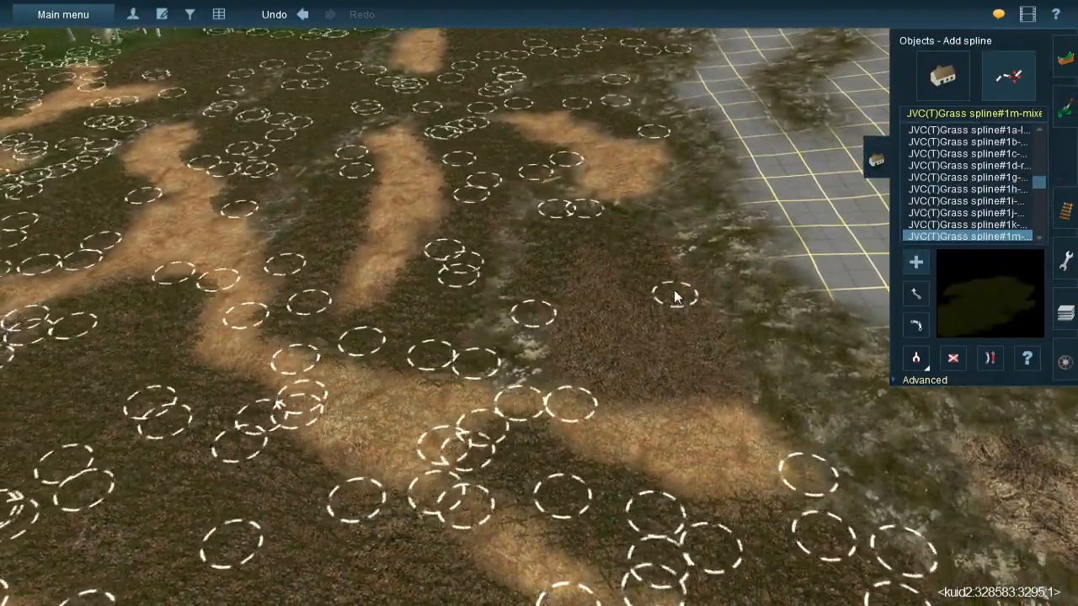
left_click(727, 407)
- Fill the middle of the new gravel patch with lengthwise grass splines
left_click(587, 235)
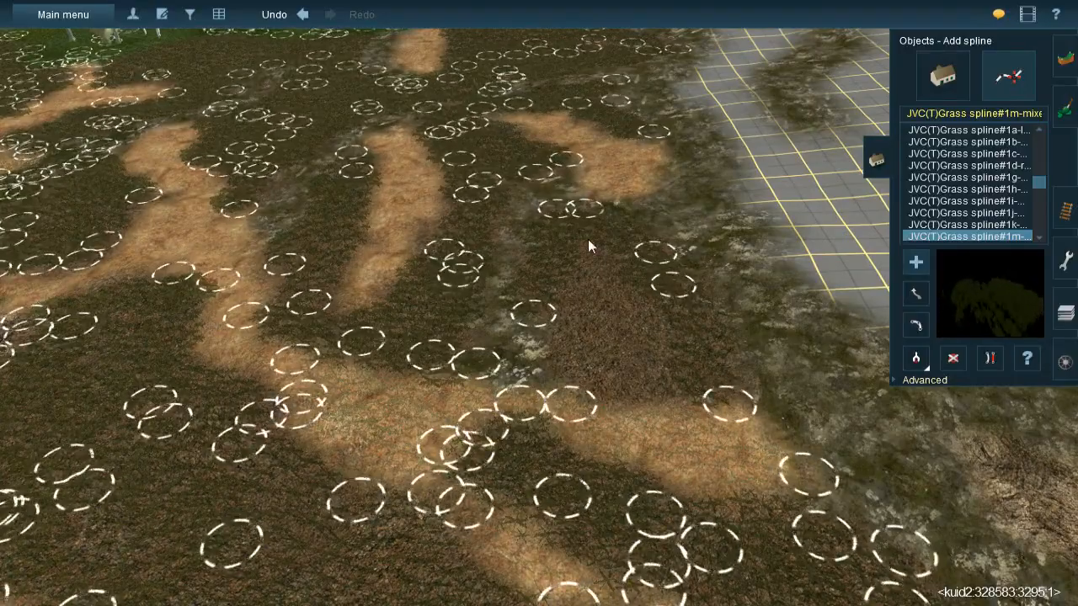
left_click(666, 396)
left_click(569, 268)
left_click(583, 378)
left_click(614, 392)
left_click(632, 258)
right_click_drag(608, 247, 572, 251)
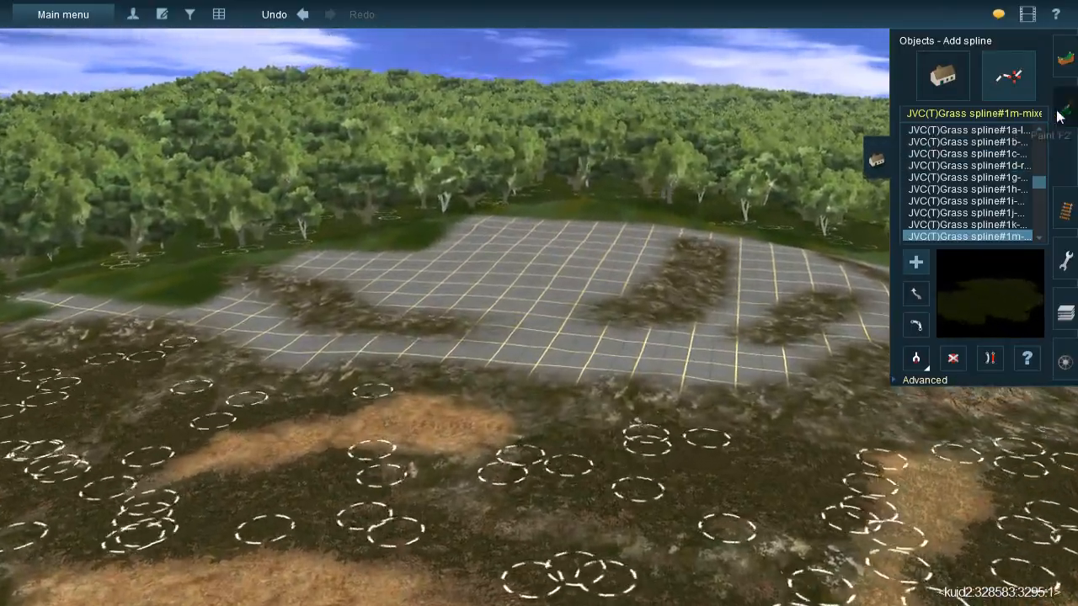
- Paint a small dark gravel patch on the bare grid at the far forest edge
left_click(1065, 106)
key("Up")
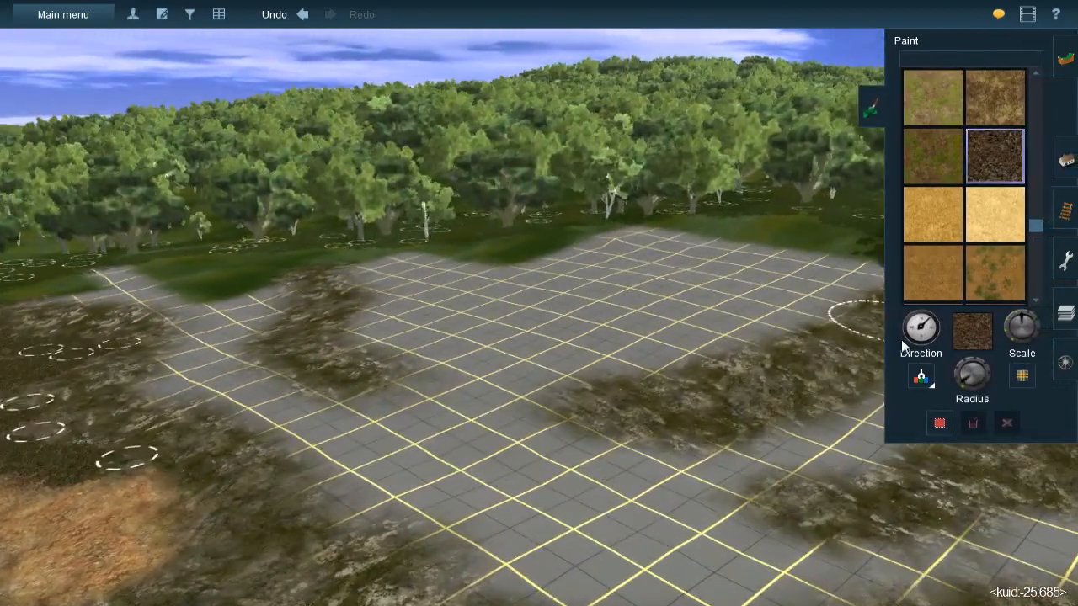
key("Up")
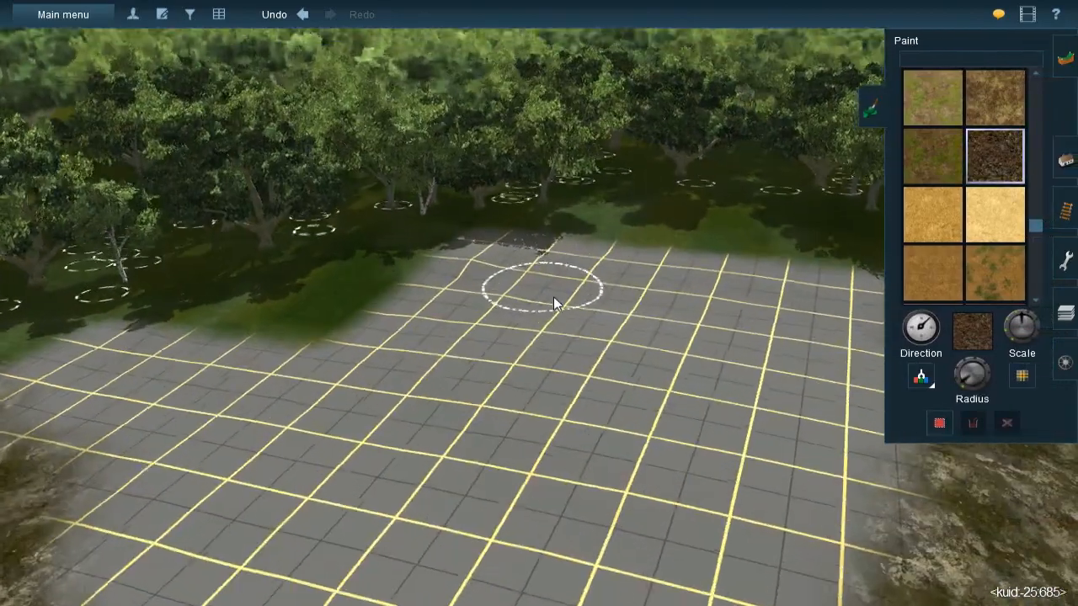
key("bracketright")
mouse_move(508, 283)
left_mouse_down()
mouse_move(460, 260)
mouse_move(522, 275)
mouse_move(553, 312)
left_mouse_up()
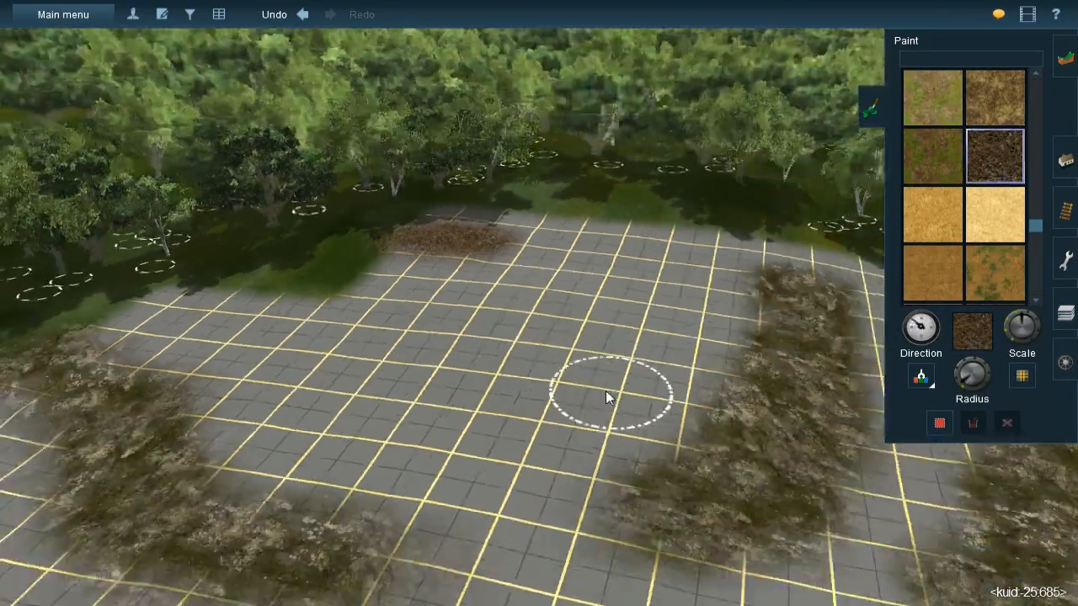
key("Down")
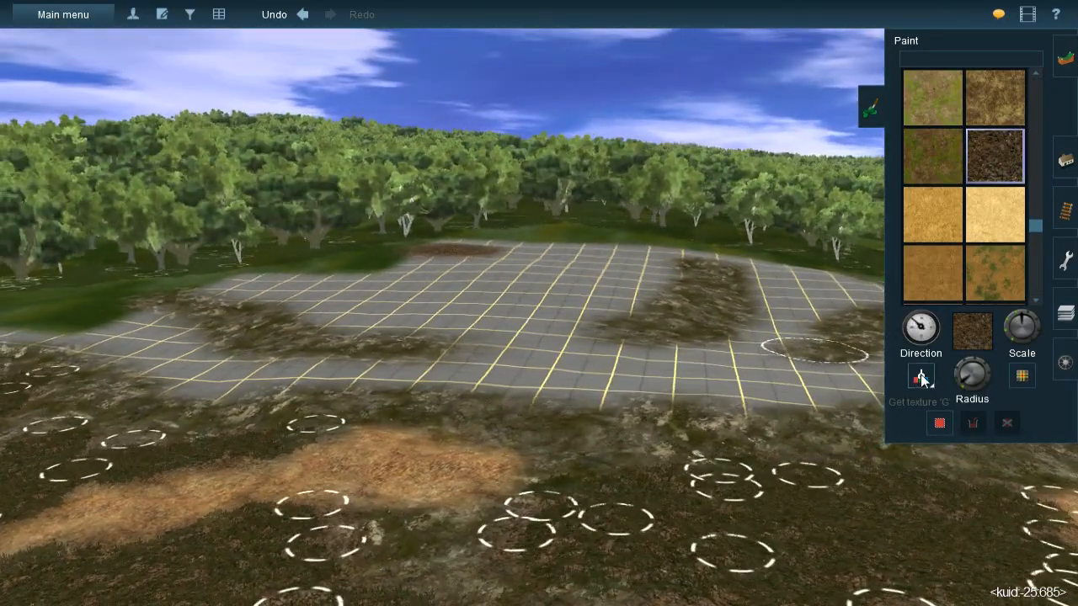
- Sample the orange straw texture from the ground and paint a straw patch along the far forest edge
left_click(920, 374)
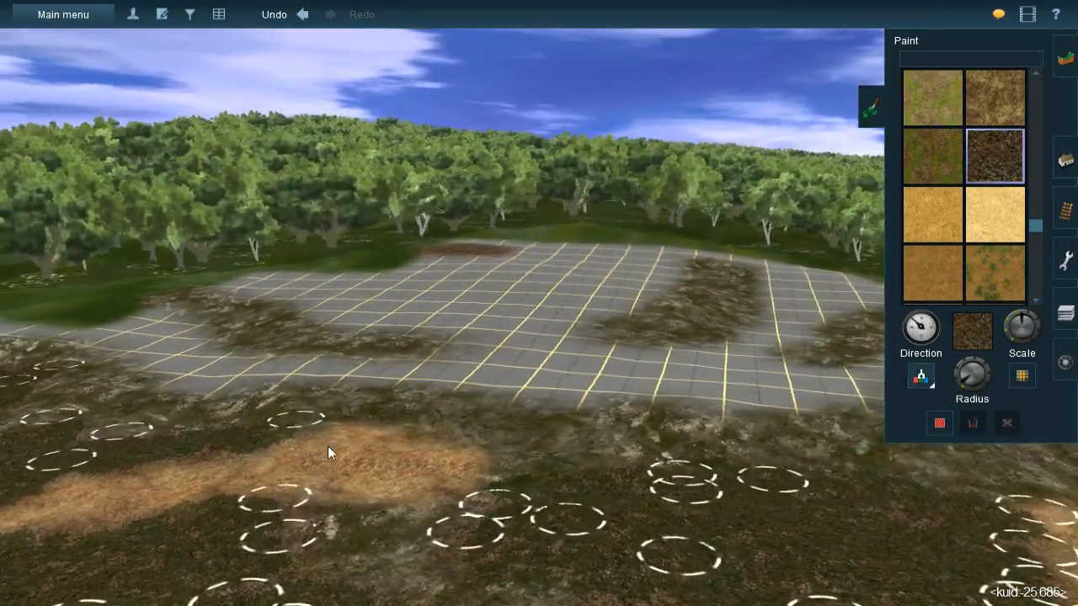
left_click(359, 473)
key("Up")
scroll(538, 256, "up", 5)
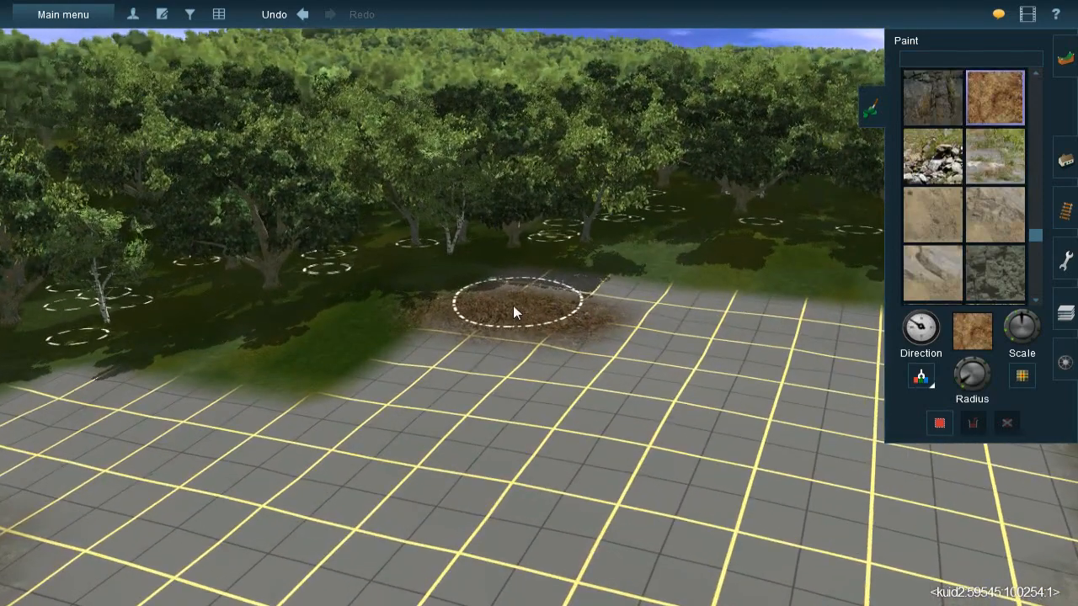
key("bracketright")
mouse_move(513, 306)
left_mouse_down()
mouse_move(373, 312)
mouse_move(574, 327)
mouse_move(558, 322)
mouse_move(568, 303)
mouse_move(306, 320)
mouse_move(653, 315)
mouse_move(672, 324)
mouse_move(630, 333)
left_mouse_up()
- Paint a straw patch on the bare grid between the two mossy rock bands near the forest edge
right_click(692, 379)
scroll(571, 326, "down", 5)
key("Right")
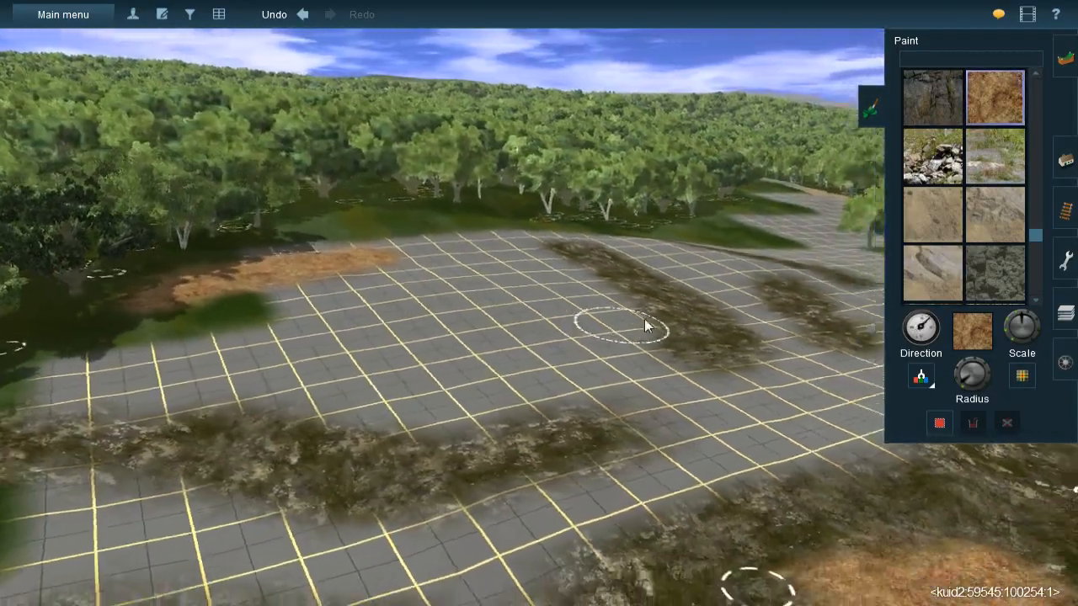
right_click(645, 322)
key("Left")
scroll(551, 281, "up", 3)
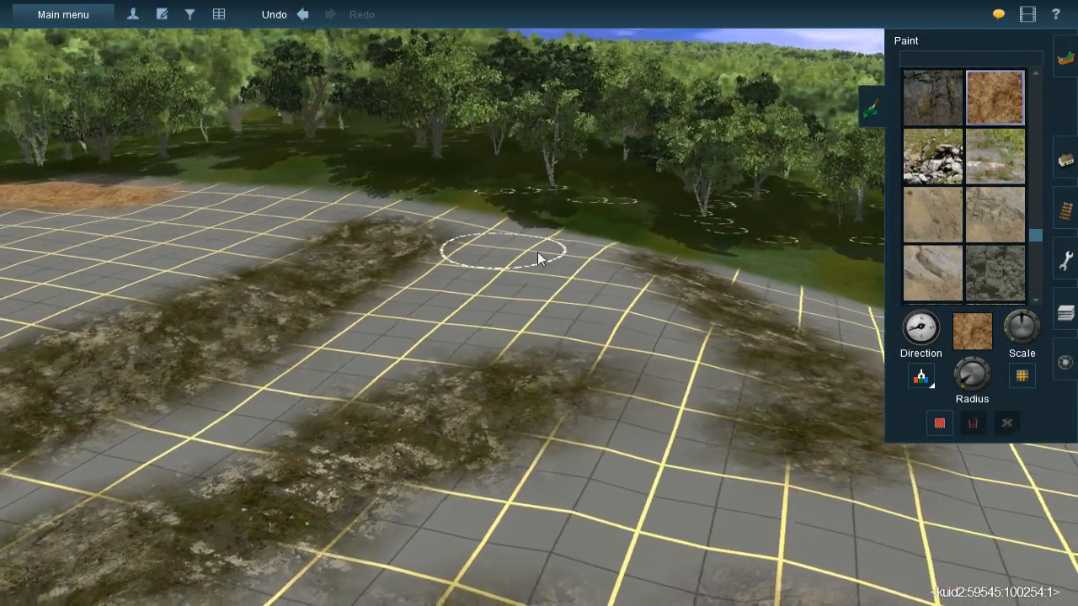
mouse_move(567, 245)
left_mouse_down()
mouse_move(461, 252)
mouse_move(454, 264)
mouse_move(547, 243)
mouse_move(388, 294)
mouse_move(424, 289)
mouse_move(392, 304)
mouse_move(455, 276)
mouse_move(595, 250)
left_mouse_up()
mouse_move(548, 355)
right_mouse_down()
mouse_move(521, 374)
mouse_move(545, 298)
right_mouse_up()
- Paint another straw patch across the bare grid gap between the neighbouring mossy rock bands on the outer slope
key("Right")
key("Right")
key("Up")
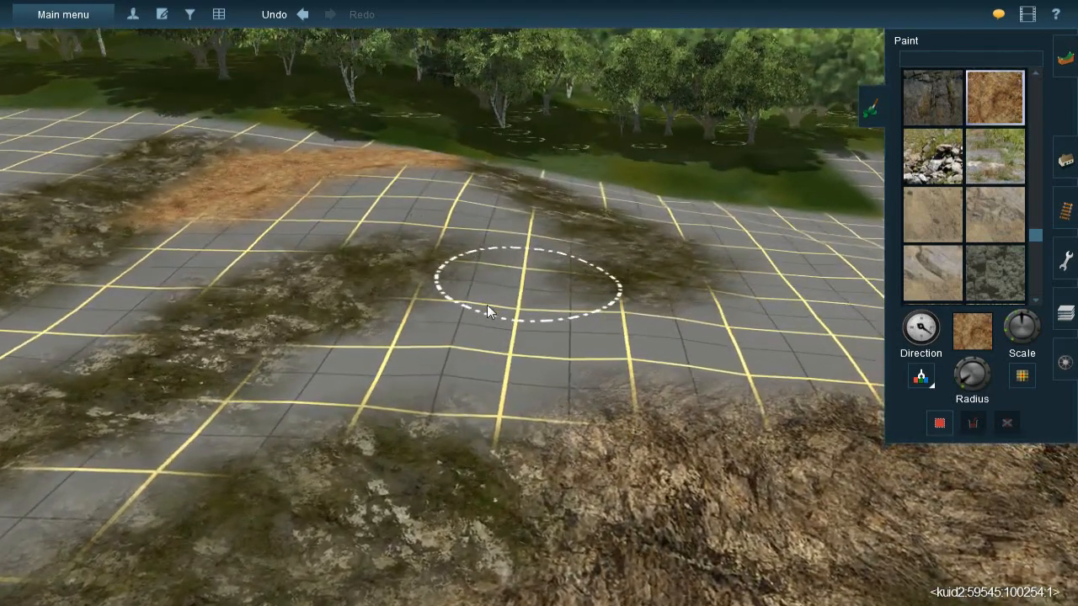
mouse_move(487, 305)
left_mouse_down()
mouse_move(508, 271)
mouse_move(416, 357)
mouse_move(341, 379)
mouse_move(486, 327)
mouse_move(572, 307)
mouse_move(573, 331)
mouse_move(578, 319)
left_mouse_up()
mouse_move(530, 357)
right_mouse_down()
mouse_move(516, 360)
mouse_move(526, 352)
mouse_move(509, 301)
mouse_move(565, 267)
mouse_move(585, 304)
mouse_move(483, 319)
right_mouse_up()
mouse_move(484, 319)
left_mouse_down()
mouse_move(539, 360)
mouse_move(561, 302)
mouse_move(568, 314)
mouse_move(552, 265)
mouse_move(562, 261)
mouse_move(523, 252)
mouse_move(452, 266)
mouse_move(561, 421)
mouse_move(587, 451)
mouse_move(616, 459)
mouse_move(586, 413)
mouse_move(480, 341)
left_mouse_up()
mouse_move(447, 320)
right_mouse_down()
mouse_move(435, 312)
mouse_move(520, 278)
mouse_move(446, 278)
mouse_move(419, 302)
mouse_move(517, 301)
right_mouse_up()
- Paint a broad straw patch on the bare grid strip between the long mossy rock bands
key("Left")
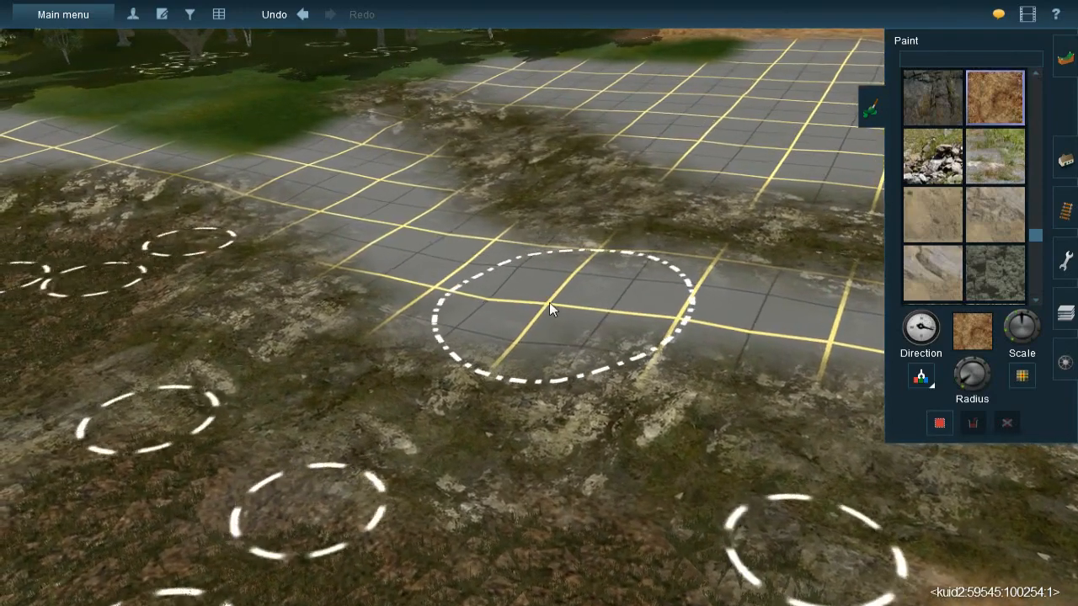
mouse_move(523, 277)
left_mouse_down()
mouse_move(573, 308)
mouse_move(505, 250)
mouse_move(543, 246)
mouse_move(672, 295)
mouse_move(672, 270)
mouse_move(660, 278)
left_mouse_up()
right_click_drag(480, 252, 509, 262)
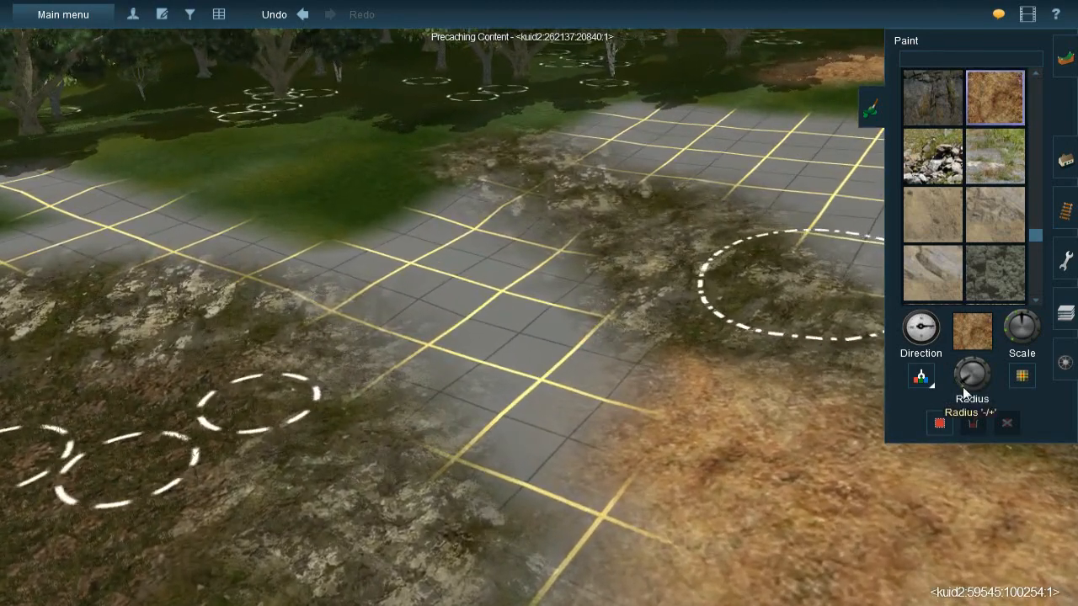
- Reduce the brush radius and paint a narrow straw band along the mossy rock up to the green forest corner
left_click_drag(962, 386, 966, 388)
key("]")
mouse_move(461, 216)
left_mouse_down()
mouse_move(486, 194)
mouse_move(448, 173)
mouse_move(484, 237)
mouse_move(527, 240)
mouse_move(560, 319)
mouse_move(520, 241)
mouse_move(445, 214)
mouse_move(424, 192)
mouse_move(429, 169)
mouse_move(539, 259)
left_mouse_up()
right_click(539, 258)
- Sample the dark gravel texture, enlarge the brush radius and paint gravel over the green ground and grid at the forest corner
key("Left")
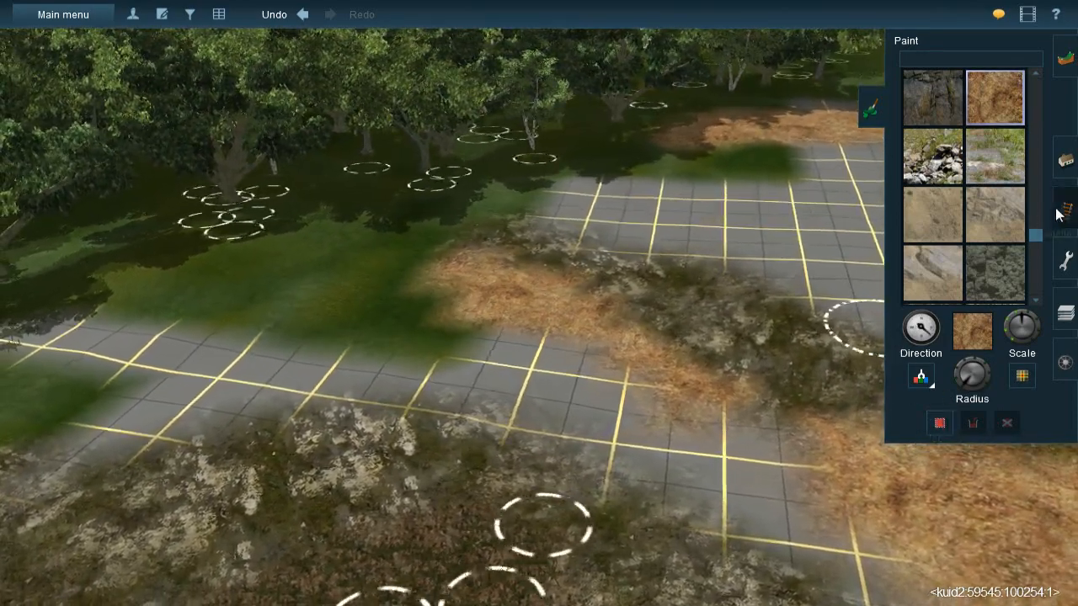
right_click(505, 349)
key("Left")
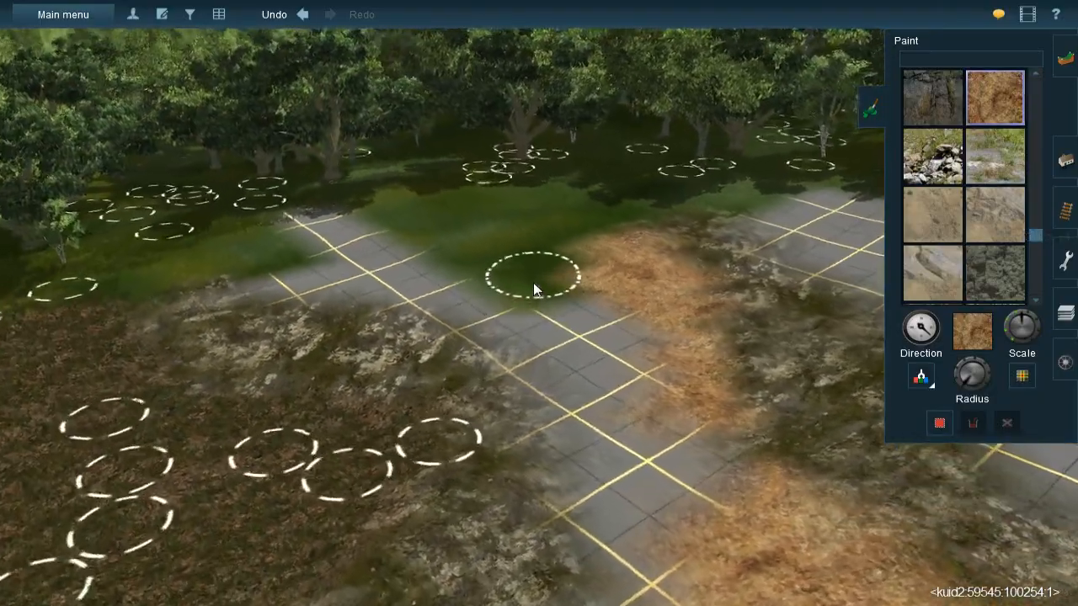
right_click(532, 287)
key("Right")
right_click(525, 344)
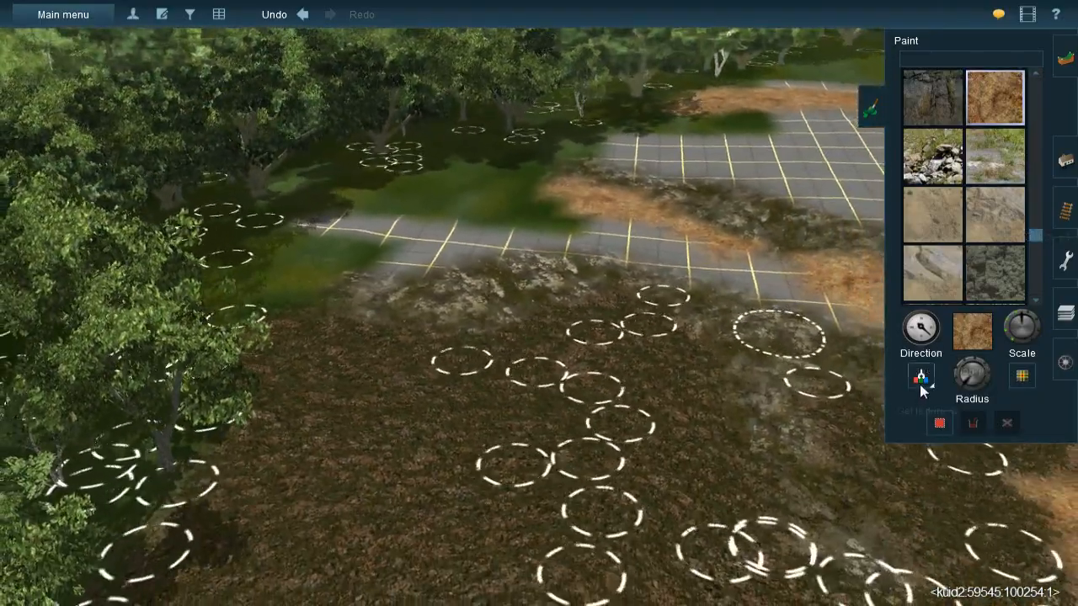
left_click(921, 386)
left_click(522, 424)
key("Left")
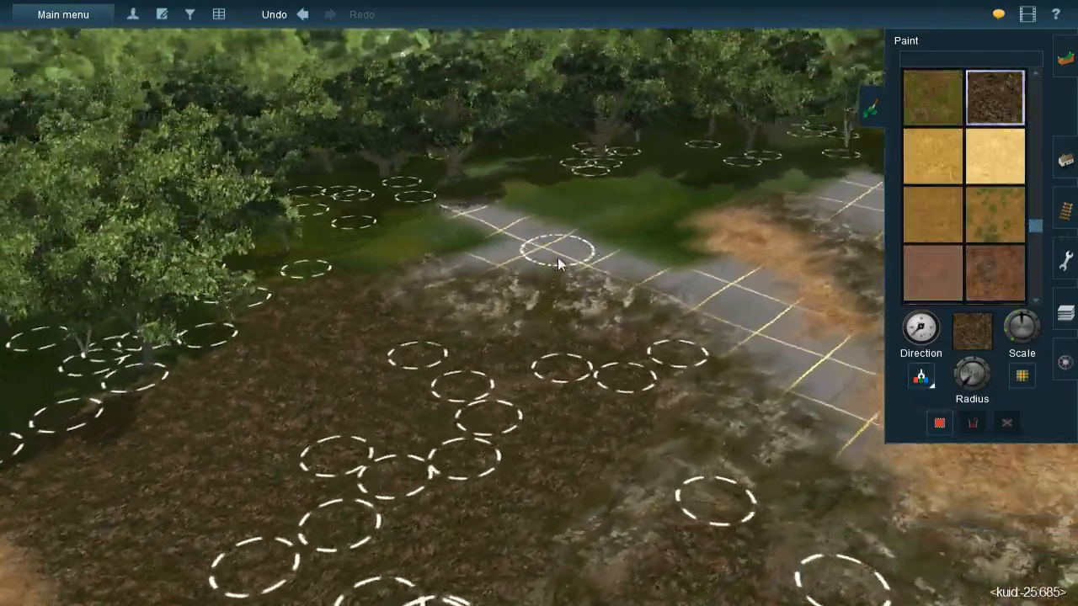
right_click(558, 260)
key("Right")
left_click(958, 381)
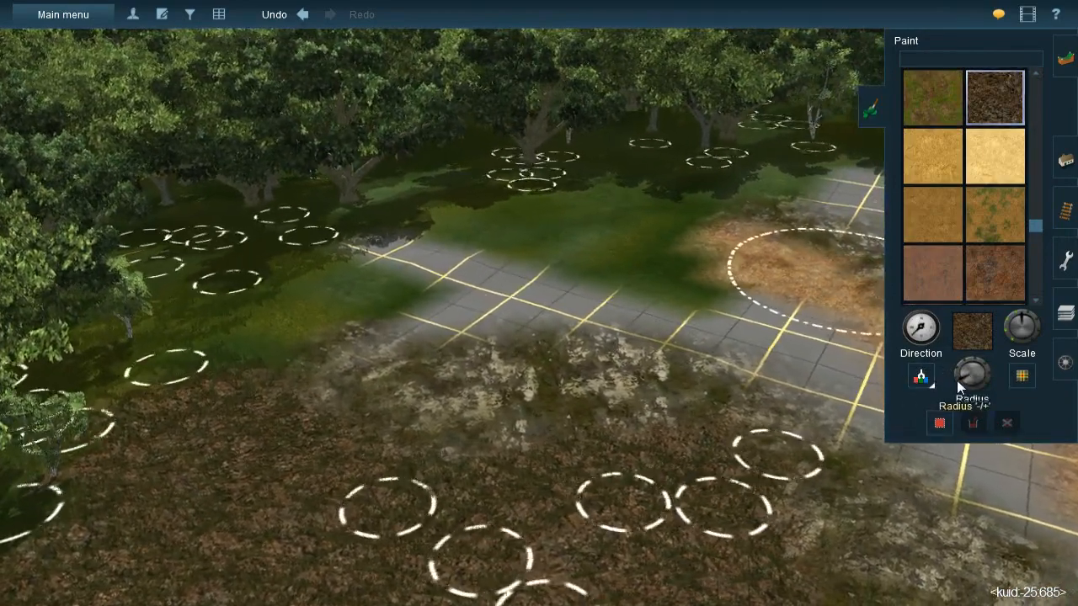
right_click(538, 235)
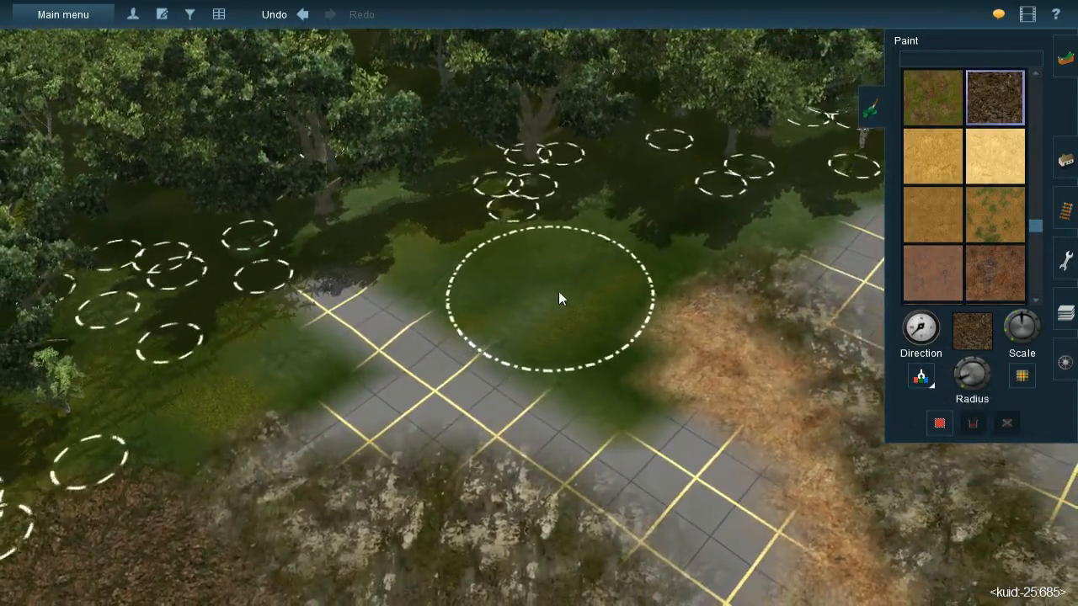
mouse_move(560, 291)
left_mouse_down()
mouse_move(590, 267)
mouse_move(456, 293)
mouse_move(455, 276)
mouse_move(413, 309)
mouse_move(383, 358)
mouse_move(392, 378)
mouse_move(282, 399)
mouse_move(376, 334)
mouse_move(352, 325)
mouse_move(330, 329)
mouse_move(494, 382)
mouse_move(604, 390)
mouse_move(565, 390)
mouse_move(611, 415)
left_mouse_up()
right_click(627, 442)
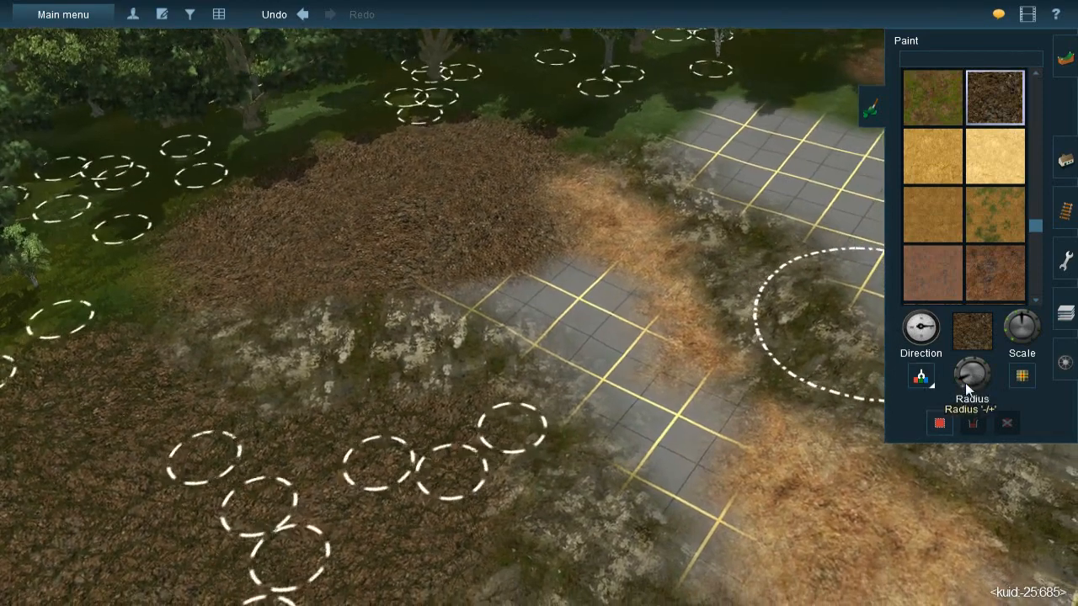
- Reduce the brush radius and paint gravel down the bare grid strip between the mossy rock and the straw band
left_click_drag(965, 382, 963, 385)
mouse_move(499, 317)
left_mouse_down()
mouse_move(462, 276)
mouse_move(585, 330)
mouse_move(566, 295)
mouse_move(582, 287)
mouse_move(567, 284)
mouse_move(611, 365)
mouse_move(602, 308)
mouse_move(608, 372)
mouse_move(630, 405)
mouse_move(681, 407)
mouse_move(677, 424)
mouse_move(644, 430)
mouse_move(690, 517)
left_mouse_up()
right_click(207, 263)
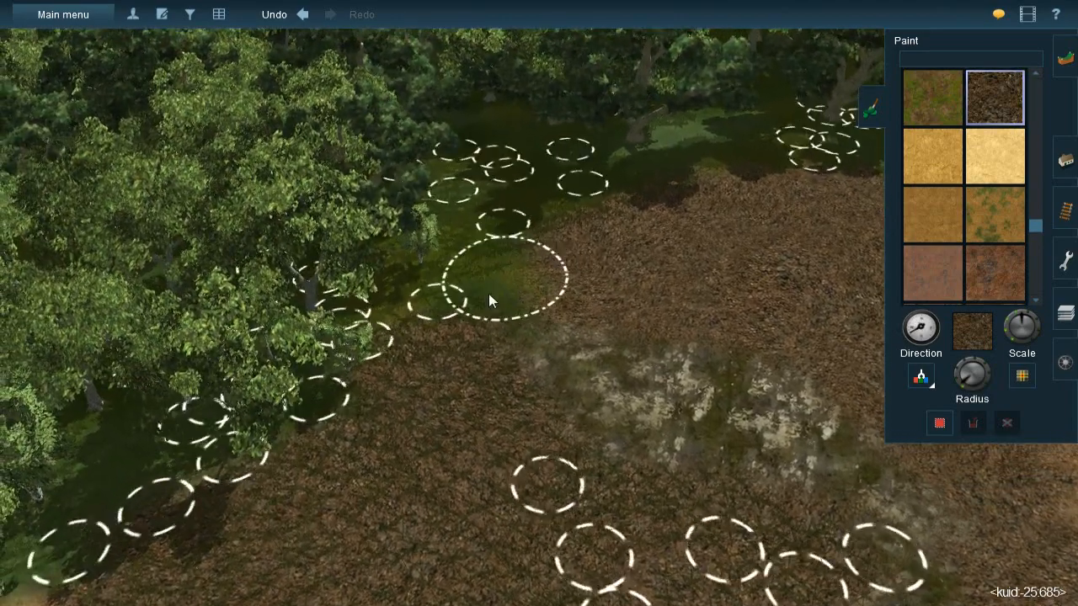
- Paint gravel over the fringe of the mossy rock beside the forest to shrink it into the surrounding ground
left_click_drag(488, 293, 518, 280)
mouse_move(627, 236)
right_mouse_down()
mouse_move(698, 280)
mouse_move(592, 296)
right_mouse_up()
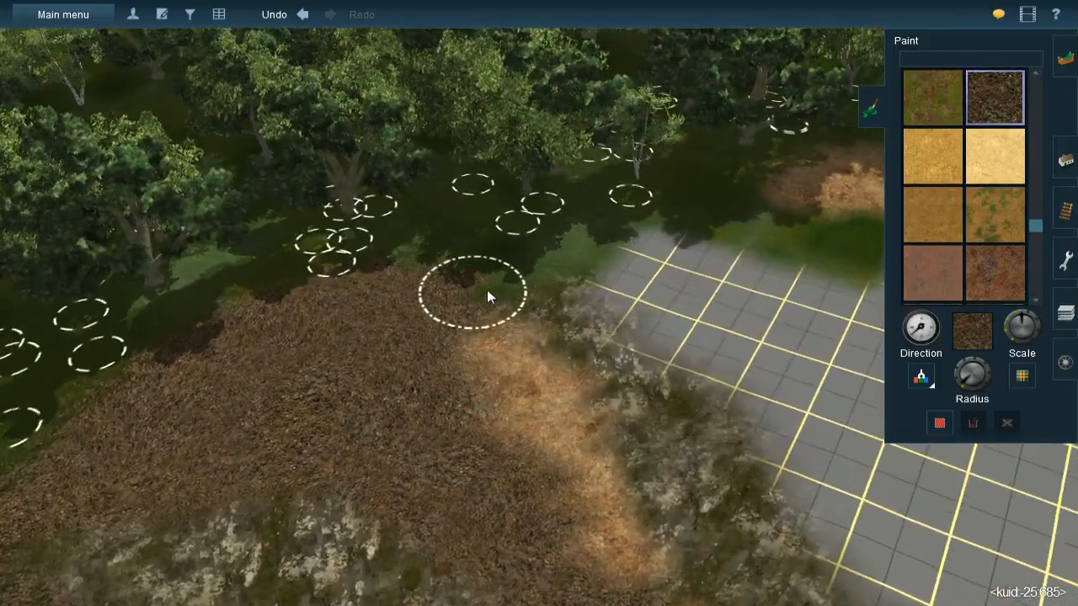
mouse_move(487, 290)
left_mouse_down()
mouse_move(612, 239)
mouse_move(618, 253)
left_mouse_up()
right_click_drag(627, 328, 565, 296)
scroll(581, 387, "down", 3)
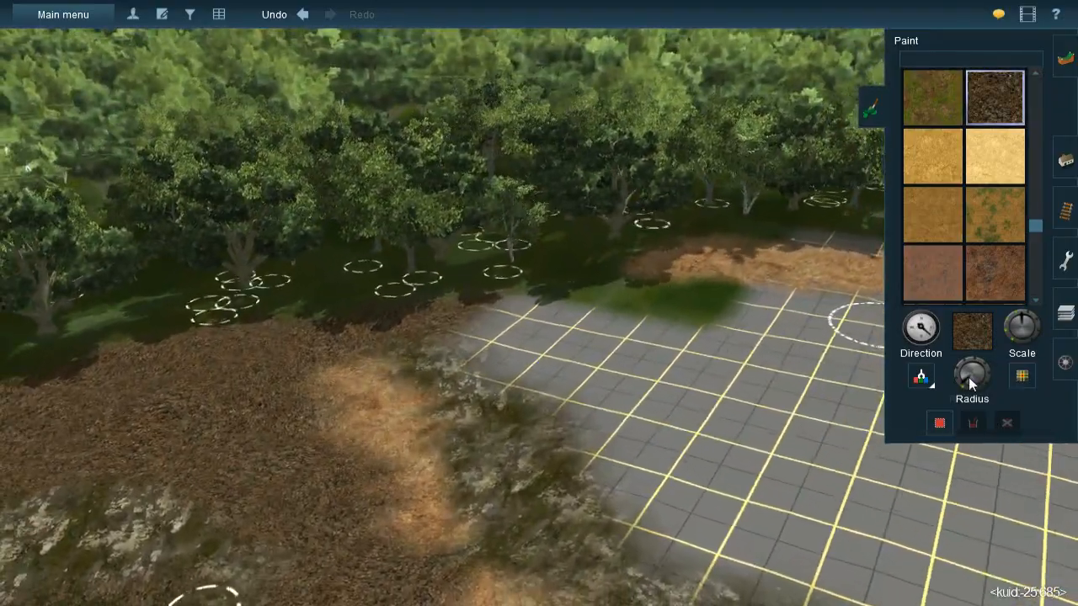
- Enlarge the brush radius and paint gravel over the bare grid from the forest edge down along the mossy rock
left_click(956, 380)
right_click_drag(574, 372, 516, 301)
mouse_move(532, 289)
left_mouse_down()
mouse_move(583, 326)
mouse_move(715, 343)
mouse_move(675, 349)
mouse_move(687, 345)
mouse_move(563, 322)
left_mouse_up()
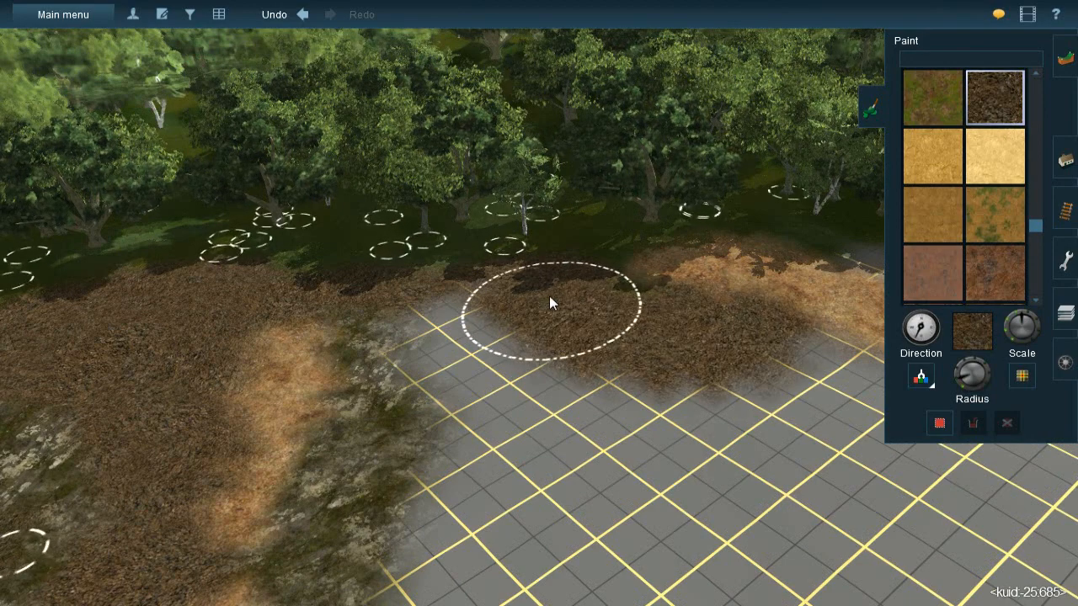
mouse_move(462, 317)
left_mouse_down()
mouse_move(481, 358)
mouse_move(462, 347)
mouse_move(511, 376)
mouse_move(533, 437)
mouse_move(534, 494)
mouse_move(536, 412)
mouse_move(638, 392)
mouse_move(654, 456)
mouse_move(714, 448)
mouse_move(673, 433)
left_mouse_up()
mouse_move(623, 425)
right_mouse_down()
mouse_move(556, 410)
mouse_move(521, 280)
mouse_move(506, 279)
right_mouse_up()
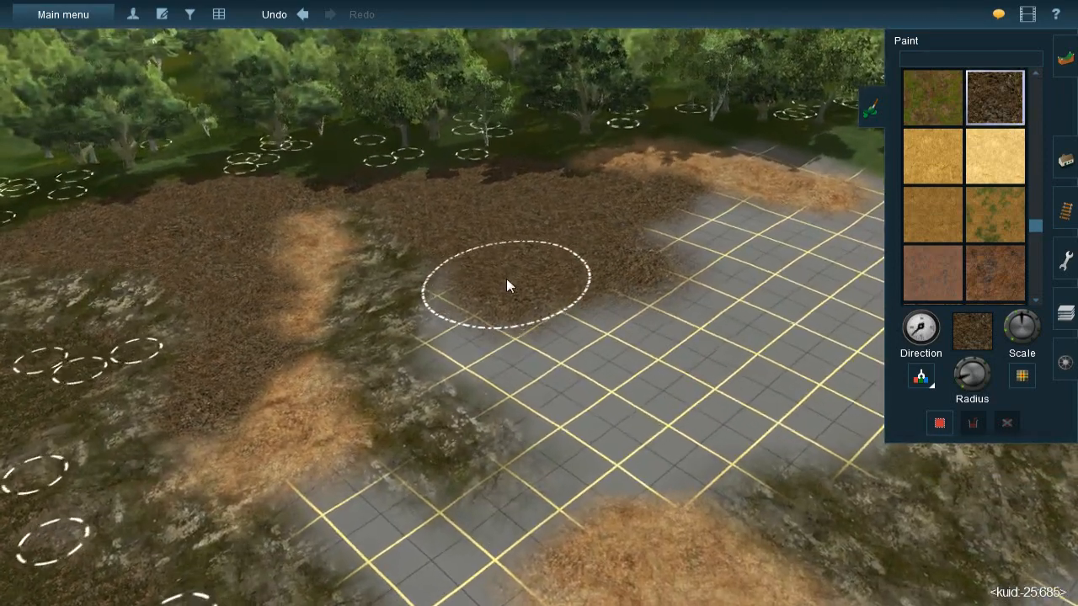
mouse_move(512, 292)
left_mouse_down()
mouse_move(497, 322)
mouse_move(503, 365)
mouse_move(539, 397)
mouse_move(556, 373)
mouse_move(495, 362)
mouse_move(496, 344)
mouse_move(556, 315)
mouse_move(616, 344)
mouse_move(634, 414)
mouse_move(621, 436)
mouse_move(581, 453)
mouse_move(710, 421)
mouse_move(697, 437)
mouse_move(697, 425)
mouse_move(558, 430)
left_mouse_up()
mouse_move(558, 431)
middle_mouse_down()
mouse_move(509, 309)
mouse_move(877, 344)
middle_mouse_up()
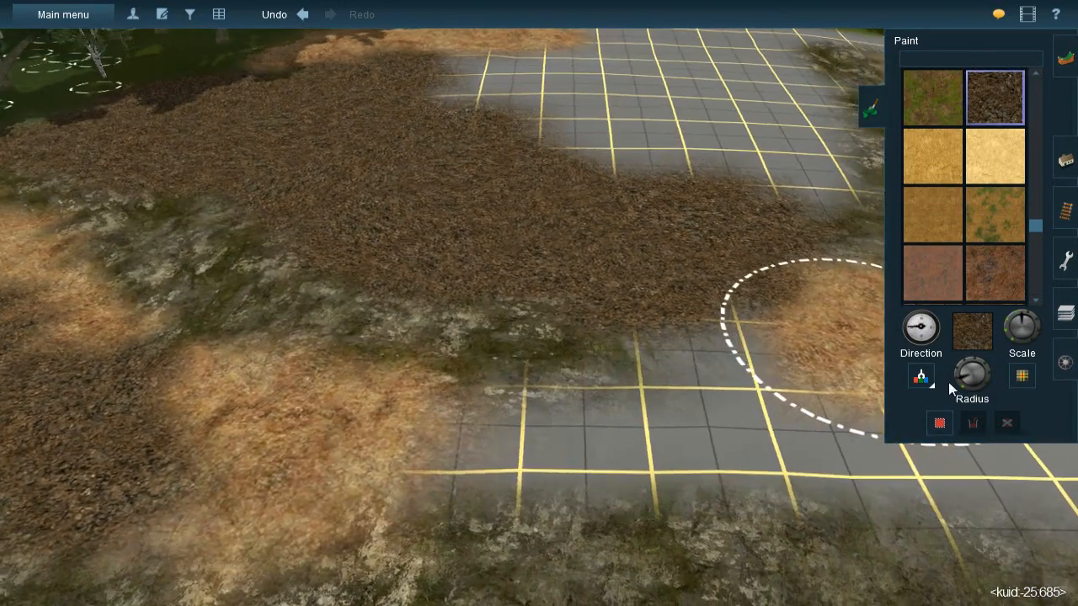
- Reduce the brush radius and fill the bare grid strip between the broad straw patch and the mossy rock with gravel
left_click_drag(952, 382, 964, 387)
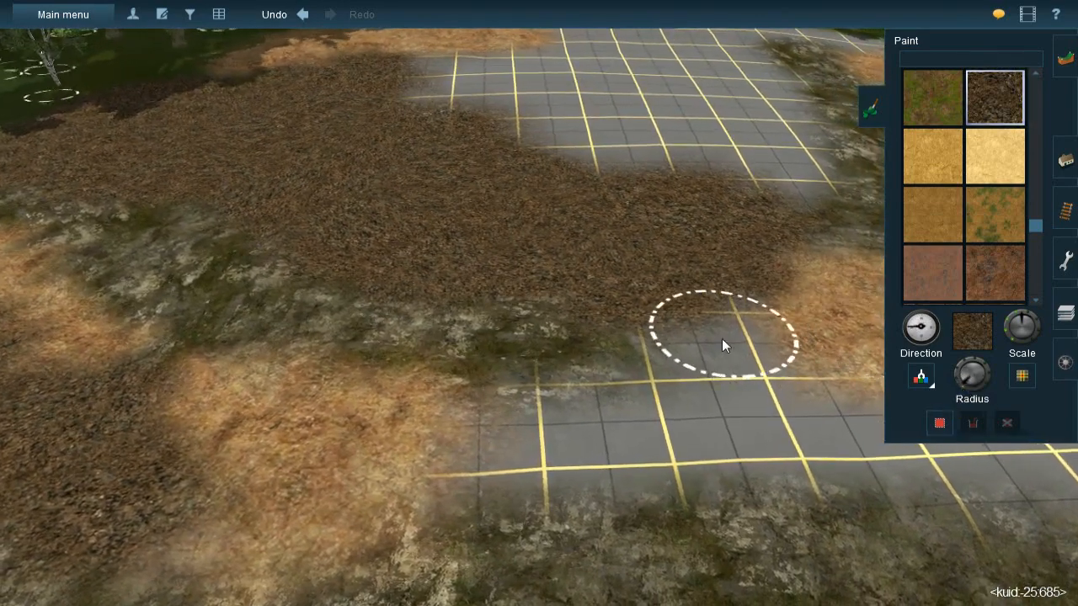
mouse_move(686, 329)
left_mouse_down()
mouse_move(664, 331)
mouse_move(673, 388)
mouse_move(658, 418)
mouse_move(539, 450)
mouse_move(590, 418)
mouse_move(495, 428)
mouse_move(532, 428)
mouse_move(470, 455)
mouse_move(580, 414)
mouse_move(558, 440)
mouse_move(710, 413)
mouse_move(684, 435)
mouse_move(770, 421)
mouse_move(762, 426)
mouse_move(787, 410)
mouse_move(805, 426)
left_mouse_up()
mouse_move(800, 419)
right_mouse_down()
mouse_move(600, 284)
mouse_move(555, 268)
right_mouse_up()
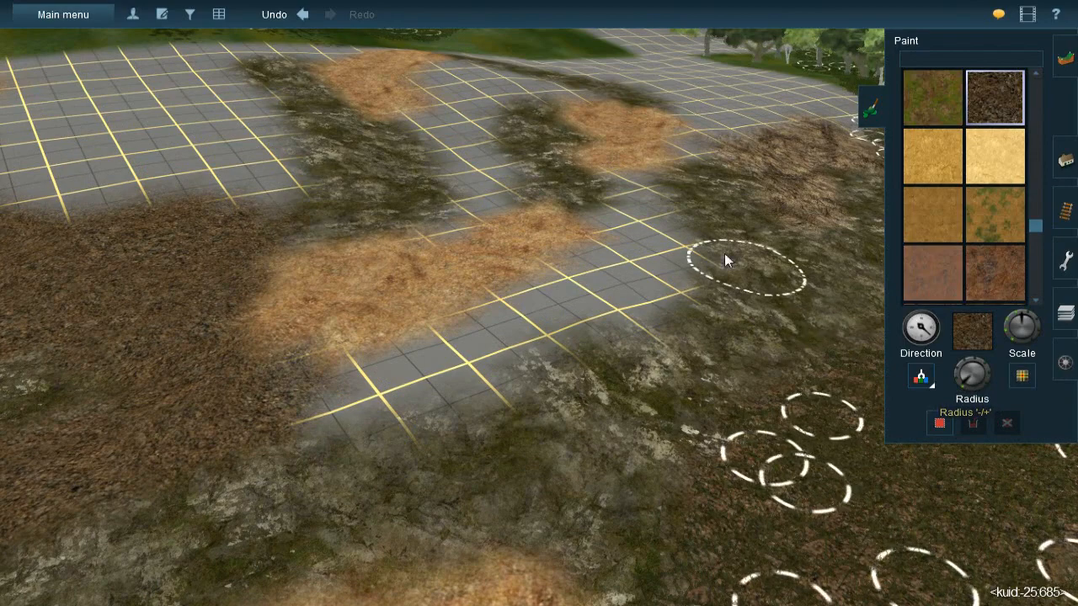
mouse_move(638, 189)
left_mouse_down()
mouse_move(648, 221)
mouse_move(631, 231)
mouse_move(659, 235)
mouse_move(656, 267)
mouse_move(666, 242)
mouse_move(634, 299)
mouse_move(601, 314)
mouse_move(614, 313)
mouse_move(625, 217)
mouse_move(590, 274)
mouse_move(497, 343)
mouse_move(538, 311)
mouse_move(528, 291)
mouse_move(609, 267)
mouse_move(563, 329)
mouse_move(426, 401)
mouse_move(426, 368)
mouse_move(348, 409)
mouse_move(288, 384)
mouse_move(303, 392)
mouse_move(421, 303)
left_mouse_up()
mouse_move(421, 304)
right_mouse_down()
mouse_move(516, 228)
mouse_move(555, 360)
mouse_move(520, 436)
mouse_move(565, 389)
right_mouse_up()
mouse_move(565, 390)
left_mouse_down()
mouse_move(587, 370)
mouse_move(533, 441)
mouse_move(544, 413)
mouse_move(607, 351)
mouse_move(570, 258)
mouse_move(574, 204)
mouse_move(543, 220)
mouse_move(517, 214)
mouse_move(549, 254)
mouse_move(566, 320)
mouse_move(582, 304)
left_mouse_up()
- Paint gravel over the bare grid pocket between the curved straw band and the outer mossy rock
right_click(574, 177)
key("Left")
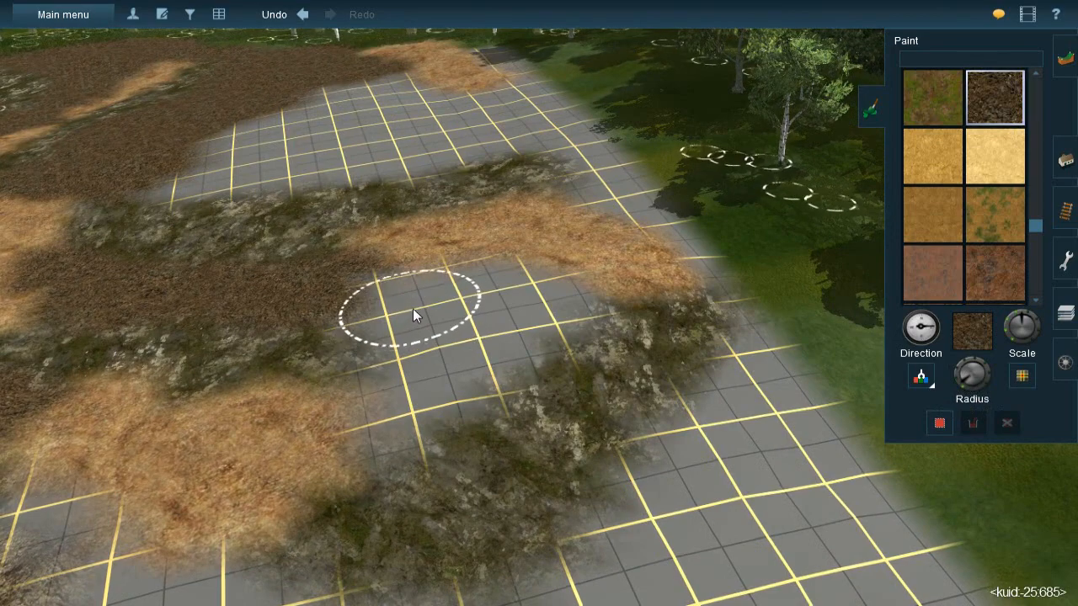
mouse_move(400, 303)
left_mouse_down()
mouse_move(370, 300)
mouse_move(455, 284)
mouse_move(502, 285)
mouse_move(544, 306)
mouse_move(503, 340)
mouse_move(531, 318)
mouse_move(519, 334)
mouse_move(428, 345)
mouse_move(389, 406)
mouse_move(404, 402)
mouse_move(401, 411)
mouse_move(479, 356)
mouse_move(449, 373)
left_mouse_up()
mouse_move(449, 373)
right_mouse_down()
mouse_move(466, 226)
mouse_move(550, 259)
right_mouse_up()
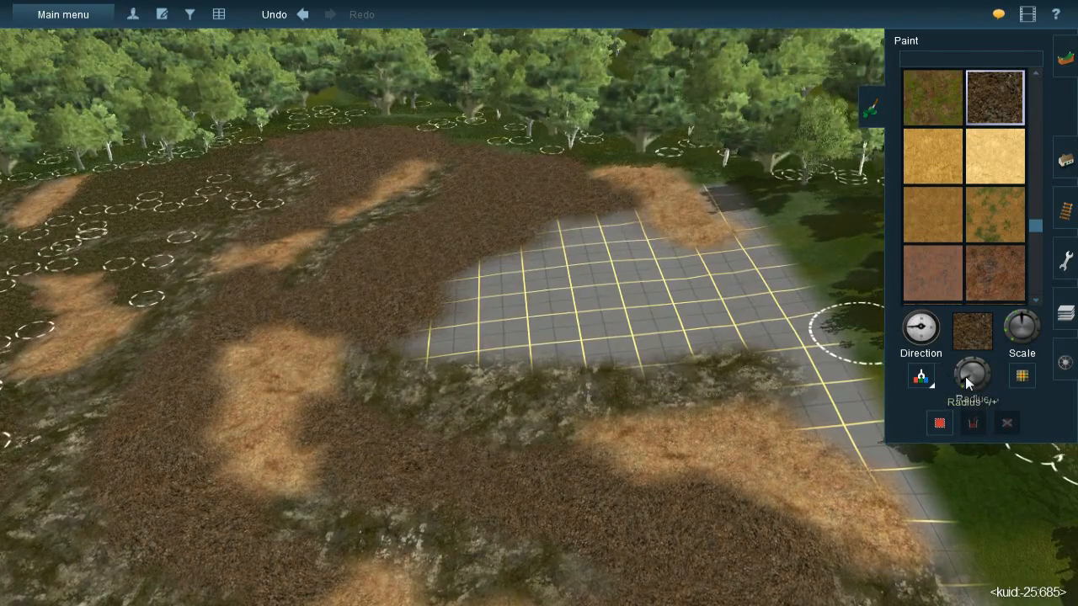
- Extend the gravel into the bare grid, then sample the straw texture and paint a curved straw band along the gravel's edge
right_click_drag(452, 335, 543, 275)
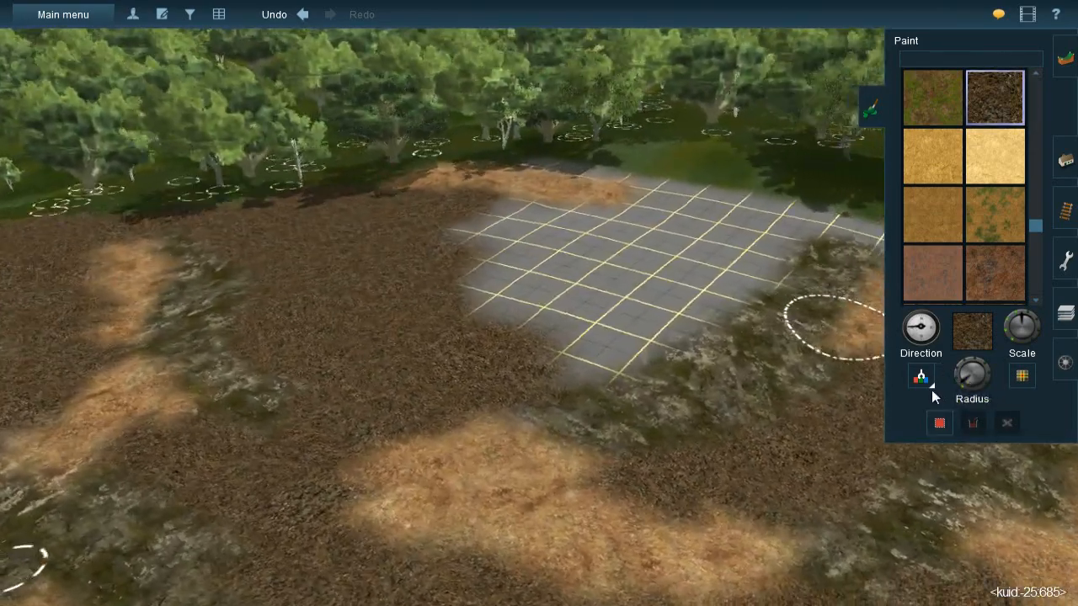
left_click(930, 386)
left_click(578, 199)
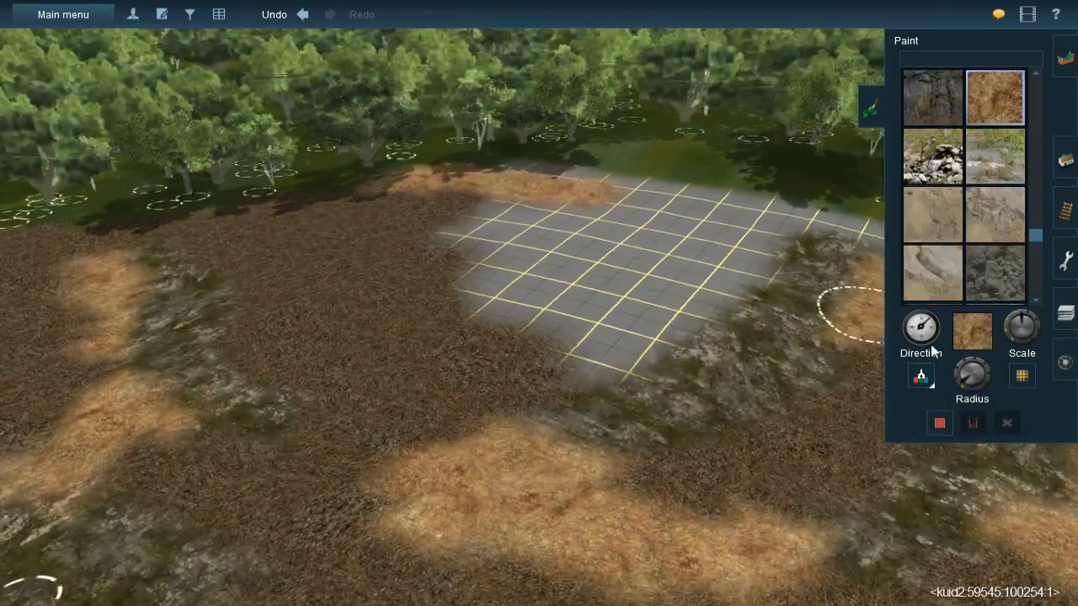
scroll(550, 321, "up", 3)
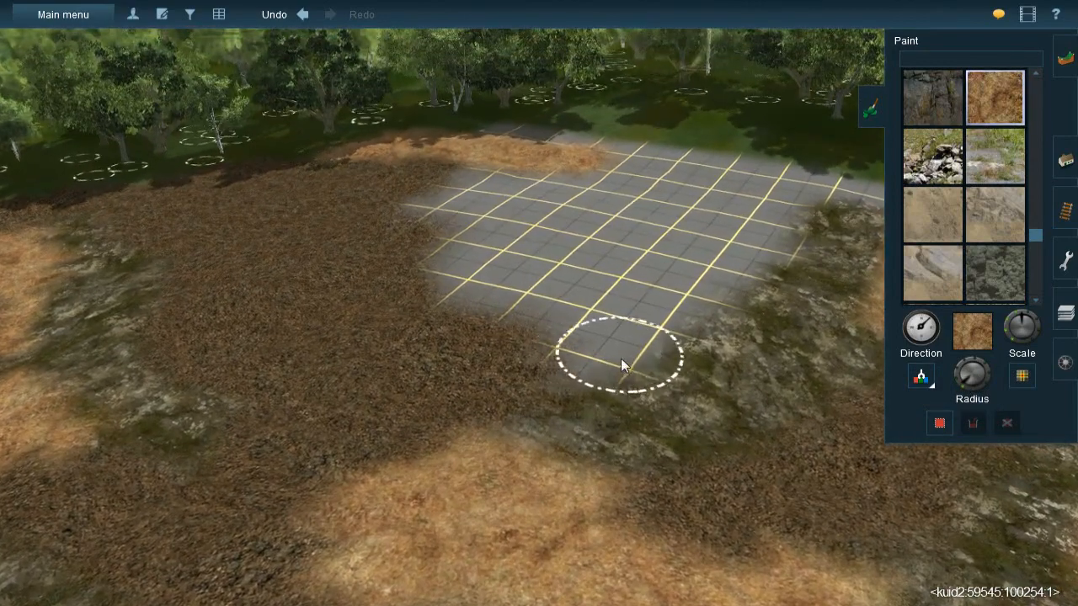
mouse_move(570, 351)
left_mouse_down()
mouse_move(605, 350)
mouse_move(475, 296)
mouse_move(453, 237)
left_mouse_up()
right_click(454, 238)
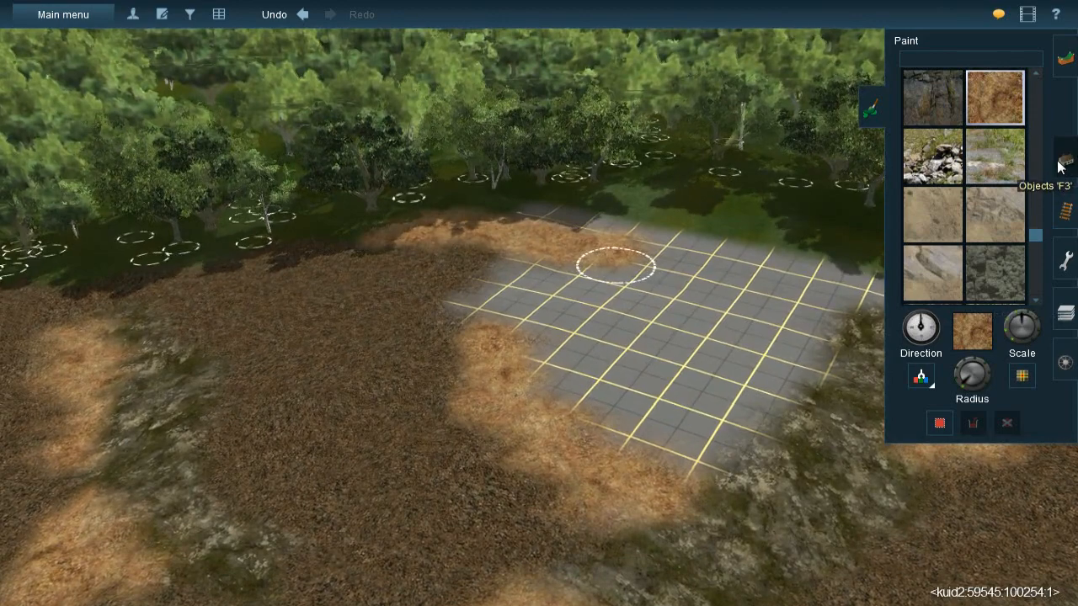
left_click(1060, 164)
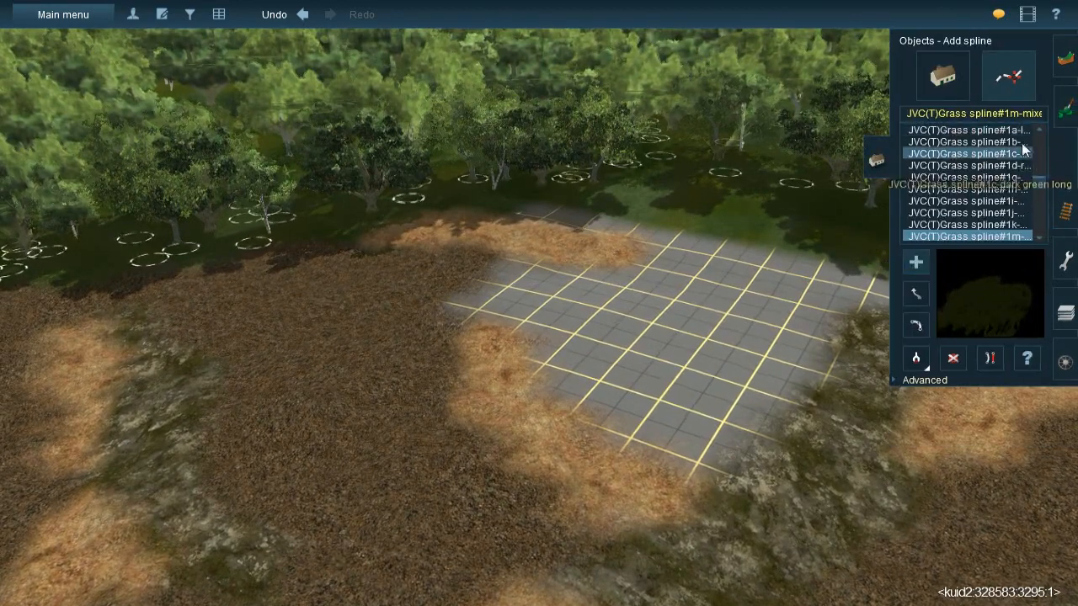
left_click(1064, 107)
left_click(1064, 200)
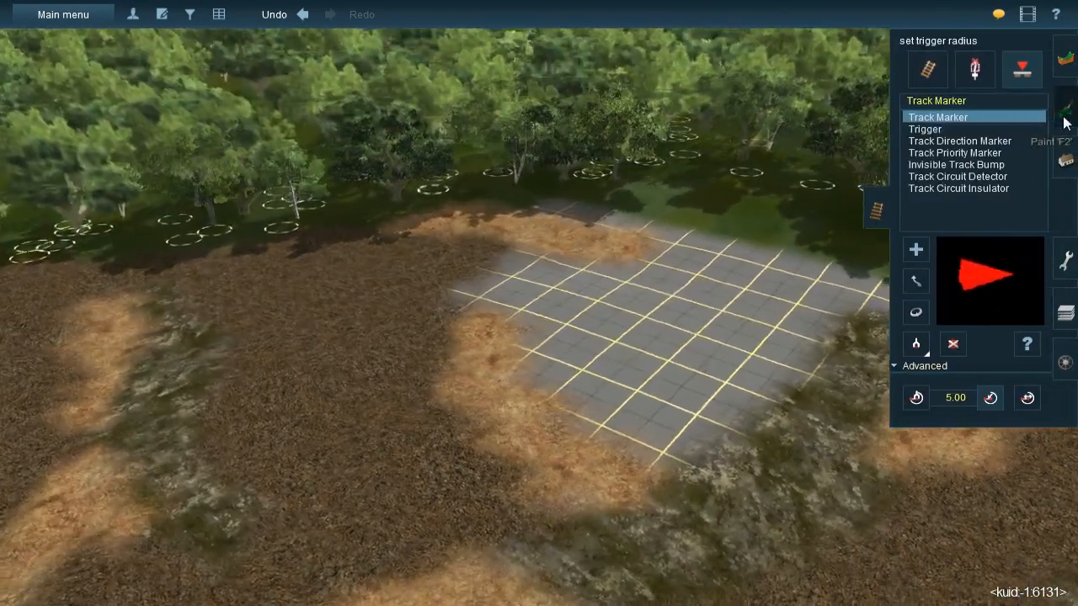
left_click(1066, 107)
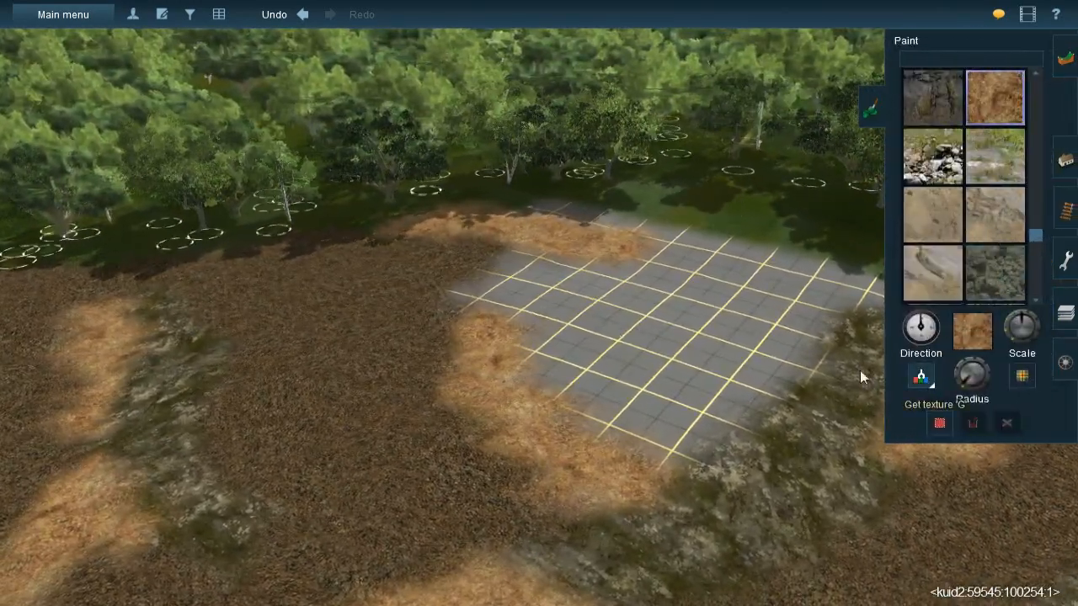
- Sample the gravel texture, adjust the brush radius and fill the bare grid enclosed by the curved straw band and the mossy rock
left_click(412, 331)
key("Left")
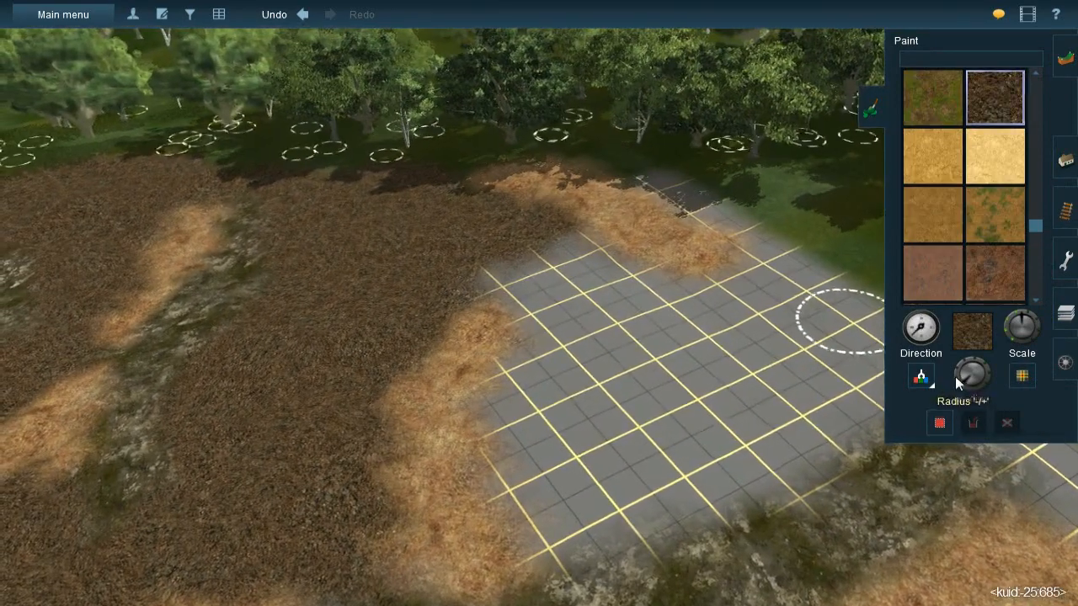
left_click(956, 377)
left_click_drag(957, 377, 960, 381)
mouse_move(552, 288)
left_mouse_down()
mouse_move(556, 269)
mouse_move(536, 266)
mouse_move(570, 263)
mouse_move(640, 295)
mouse_move(590, 310)
mouse_move(588, 337)
left_mouse_up()
mouse_move(587, 402)
left_mouse_down()
mouse_move(585, 368)
mouse_move(558, 399)
mouse_move(556, 436)
mouse_move(572, 370)
mouse_move(581, 503)
mouse_move(715, 447)
mouse_move(765, 446)
mouse_move(753, 445)
mouse_move(765, 426)
mouse_move(765, 378)
mouse_move(697, 379)
mouse_move(680, 341)
mouse_move(766, 309)
mouse_move(736, 342)
left_mouse_up()
mouse_move(703, 396)
right_mouse_down()
mouse_move(618, 447)
mouse_move(610, 354)
mouse_move(680, 282)
mouse_move(684, 249)
mouse_move(539, 248)
mouse_move(548, 239)
mouse_move(562, 286)
mouse_move(557, 253)
right_mouse_up()
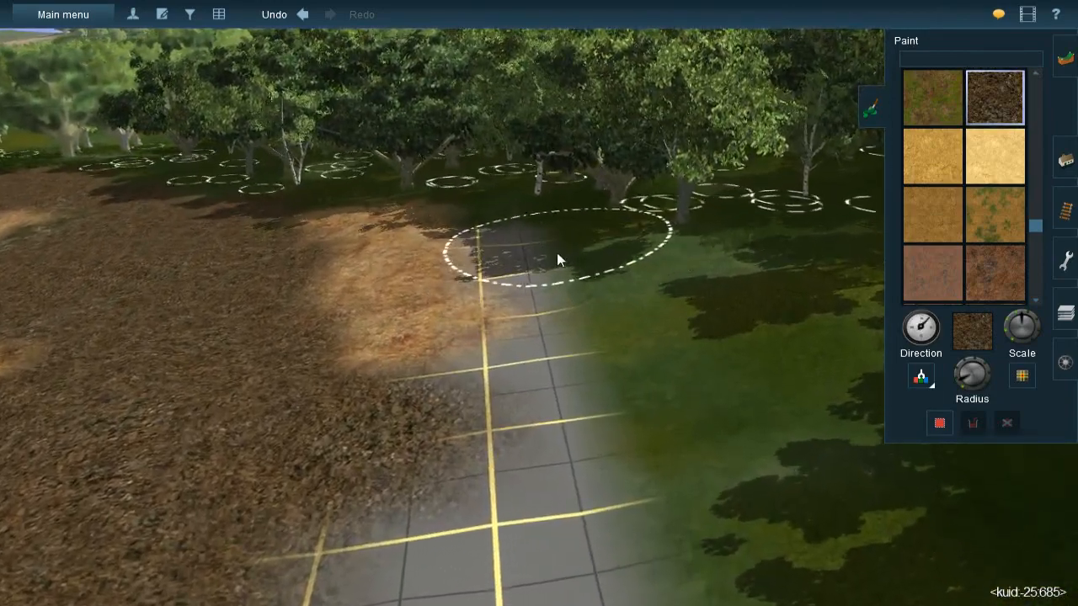
- Paint gravel over the bare strip along the forest edge, from the uppermost straw patch down to the straw beyond the mossy rock
mouse_move(589, 275)
left_mouse_down()
mouse_move(556, 241)
mouse_move(568, 272)
mouse_move(546, 241)
mouse_move(628, 358)
mouse_move(587, 430)
mouse_move(570, 372)
mouse_move(506, 420)
mouse_move(482, 407)
mouse_move(493, 422)
left_mouse_up()
mouse_move(494, 421)
right_mouse_down()
mouse_move(592, 321)
mouse_move(540, 274)
right_mouse_up()
mouse_move(565, 260)
left_mouse_down()
mouse_move(590, 280)
mouse_move(592, 252)
mouse_move(517, 240)
mouse_move(539, 379)
mouse_move(535, 444)
mouse_move(554, 419)
mouse_move(544, 478)
mouse_move(472, 411)
mouse_move(392, 420)
mouse_move(343, 401)
mouse_move(295, 411)
mouse_move(274, 446)
mouse_move(437, 435)
mouse_move(477, 451)
mouse_move(452, 448)
left_mouse_up()
right_click(500, 407)
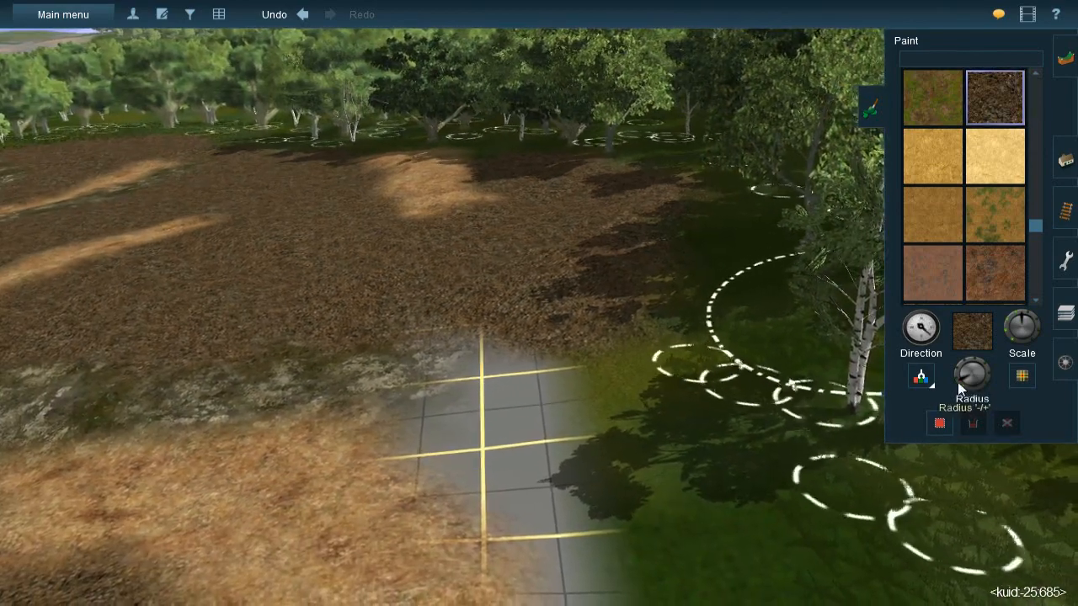
left_click_drag(957, 383, 961, 387)
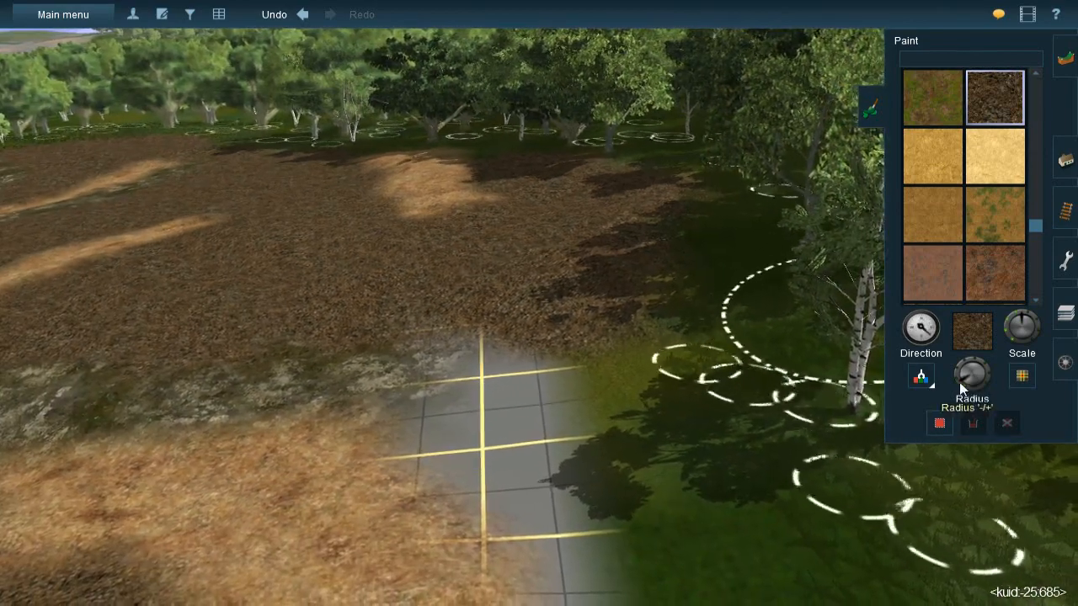
mouse_move(540, 404)
left_mouse_down()
mouse_move(530, 431)
mouse_move(505, 424)
mouse_move(572, 416)
mouse_move(598, 481)
mouse_move(613, 478)
left_mouse_up()
right_click_drag(613, 473, 507, 234)
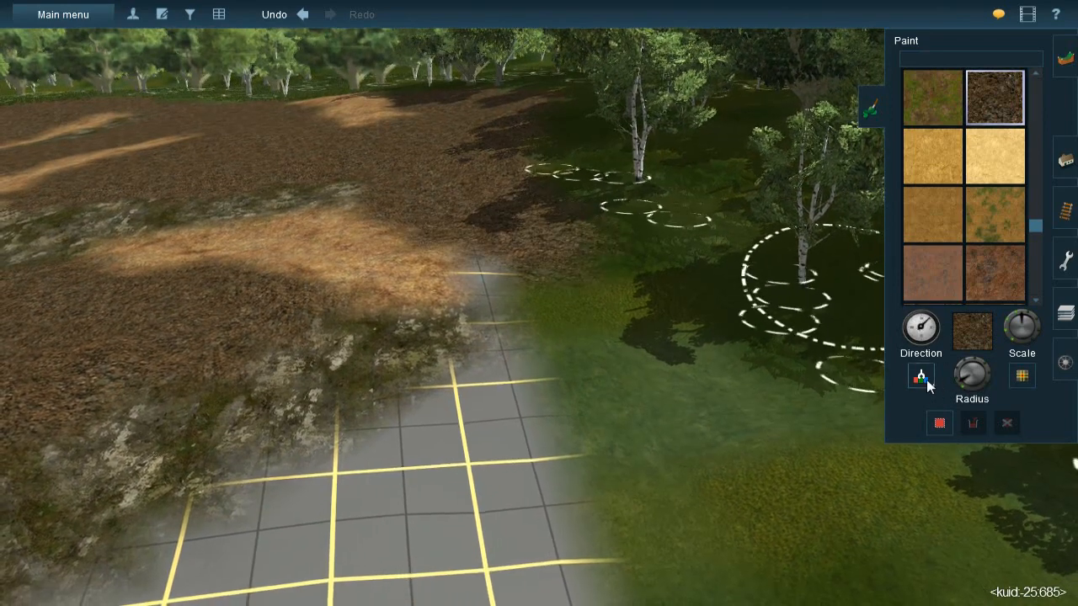
- Sample the mossy rock texture and paint it across the bare strip beside the straw patch, reaching the ground under the birches
left_click(380, 376)
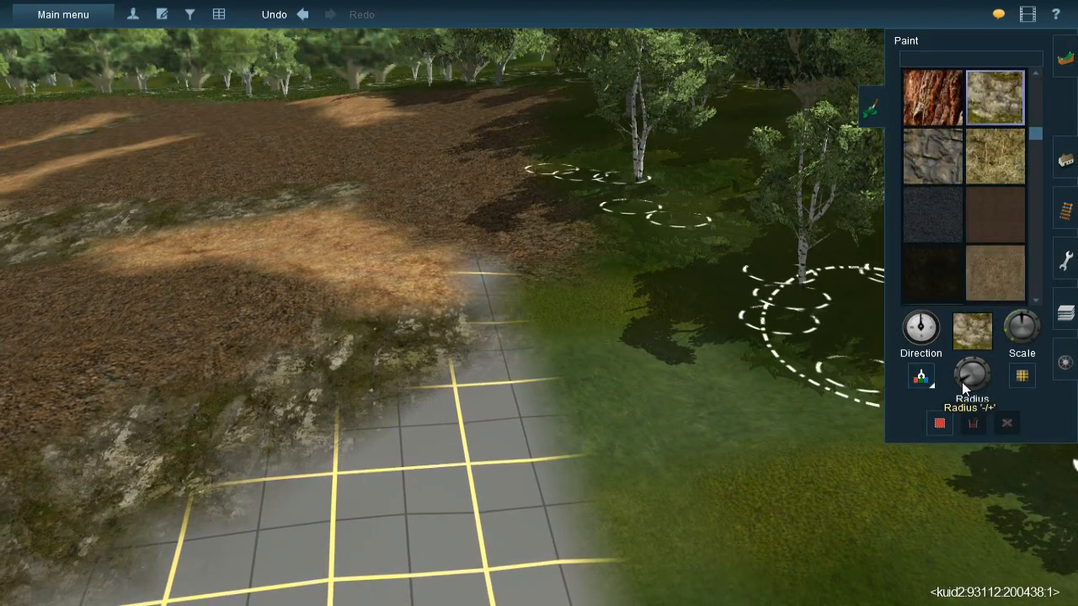
mouse_move(484, 327)
left_mouse_down()
mouse_move(561, 296)
mouse_move(683, 310)
left_mouse_up()
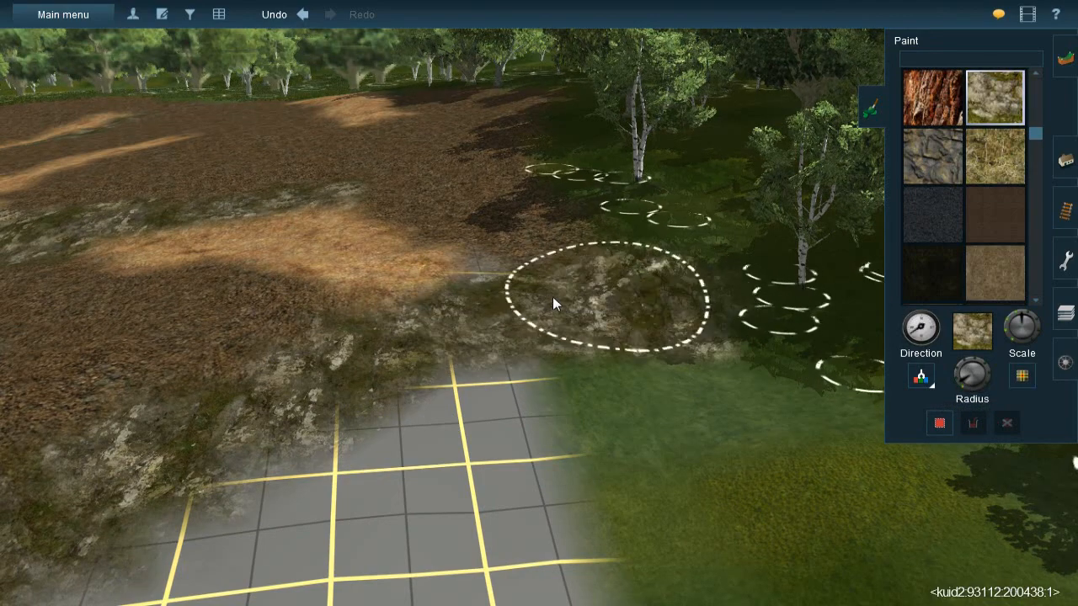
key("Down")
key("Up")
key("Right")
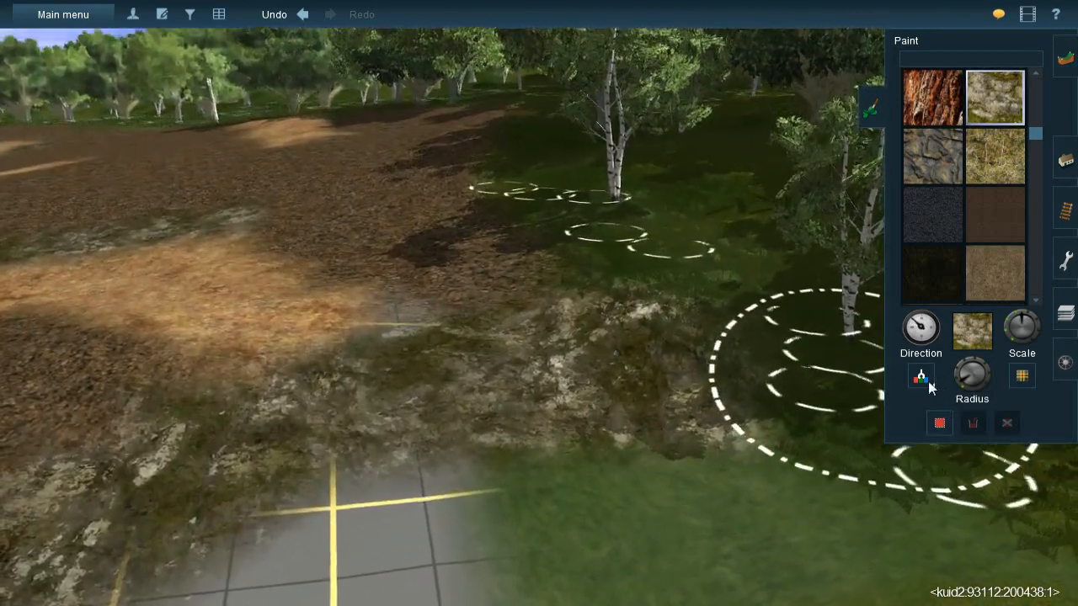
- Sample the dark green forest-floor texture and paint it over the mossy rock's upper fringe beside the birches
left_click(928, 381)
left_click(814, 291)
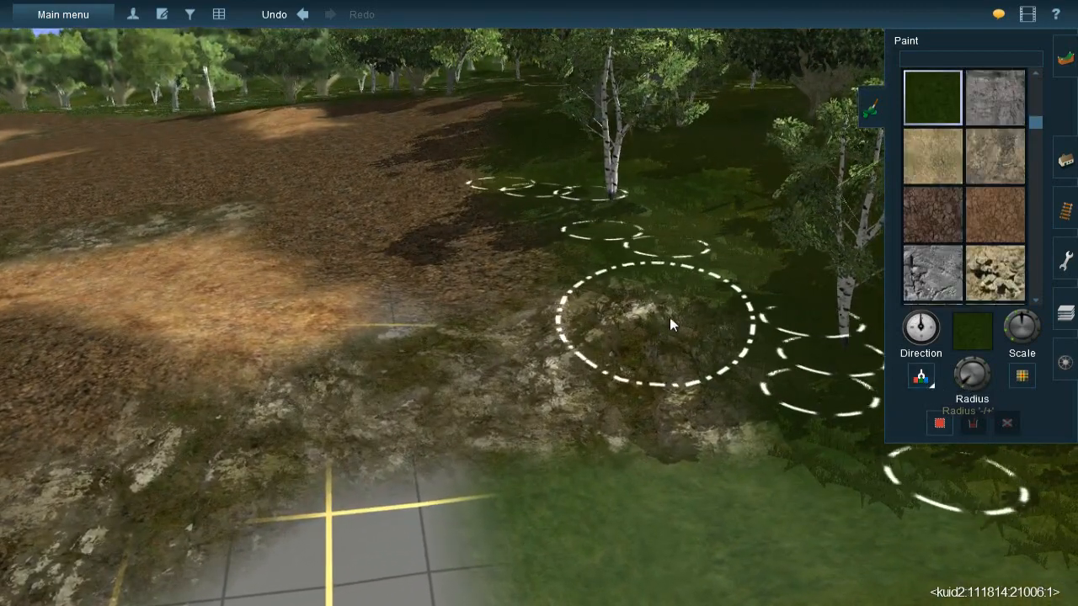
key("bracketleft")
left_click_drag(671, 294, 716, 314)
key("Left")
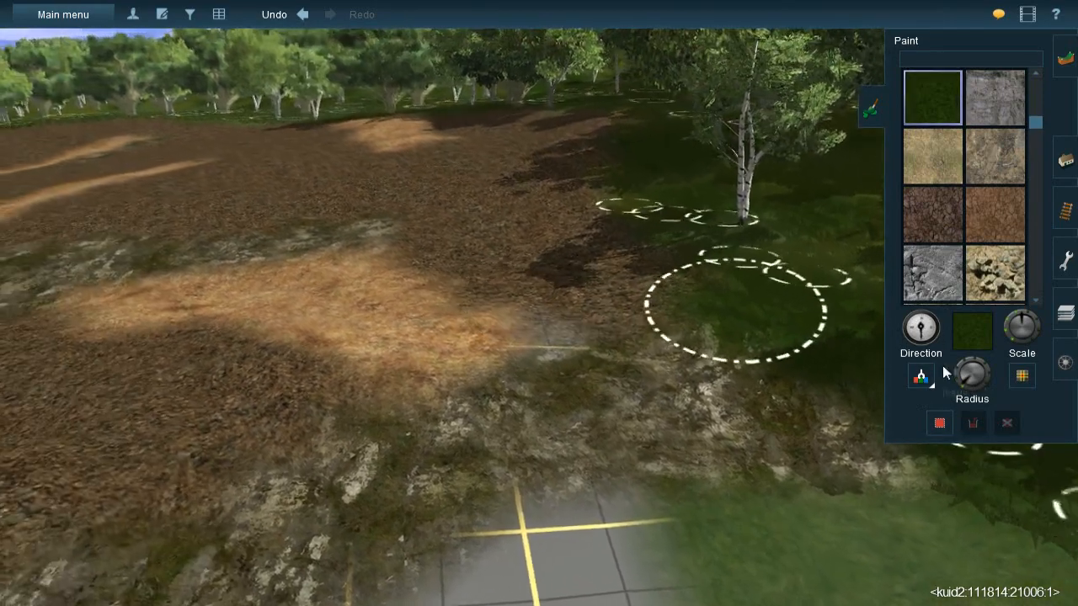
- Sample the gravel texture again and cover the small bare spot between the straw patch's tip and the mossy rock
left_click(923, 377)
left_click(598, 297)
key("bracketleft")
key("bracketleft")
left_click_drag(588, 330, 573, 332)
key("Down")
- Paint rotated gravel over the bare grid along the outer edge of the straw patch, between the rough brown soil and mossy rock
key("Down")
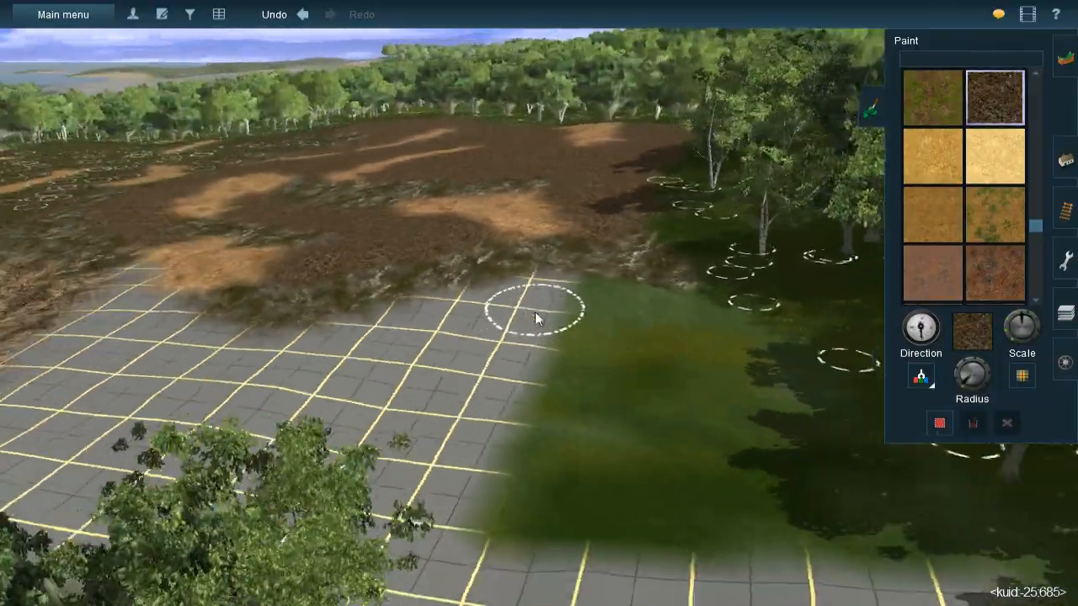
key("Right")
key("Down")
key("Right")
key("Up")
key("Left")
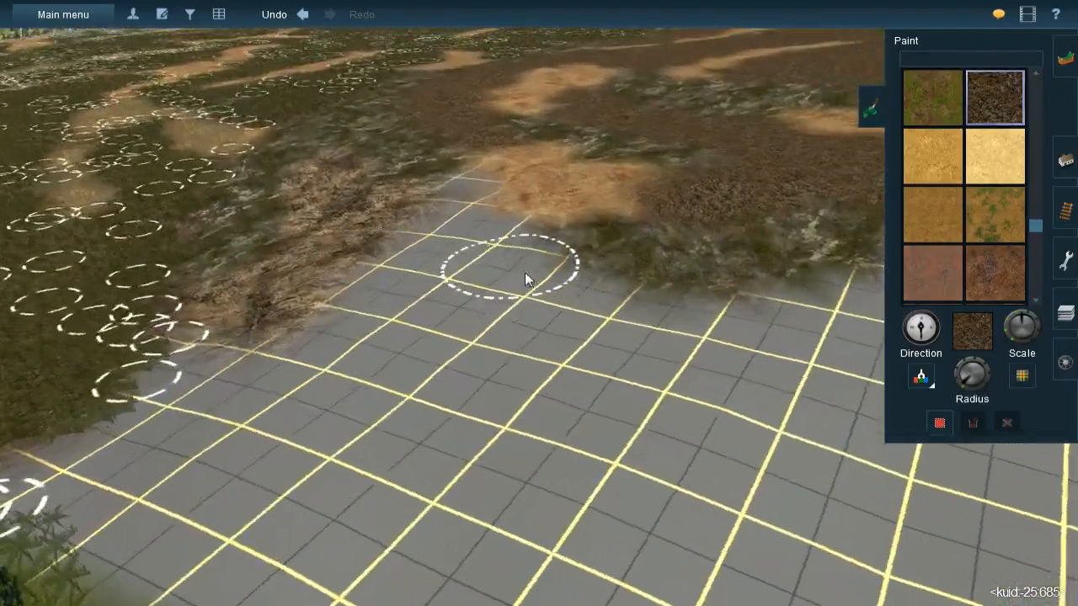
key("Down")
key("Right")
key("Up")
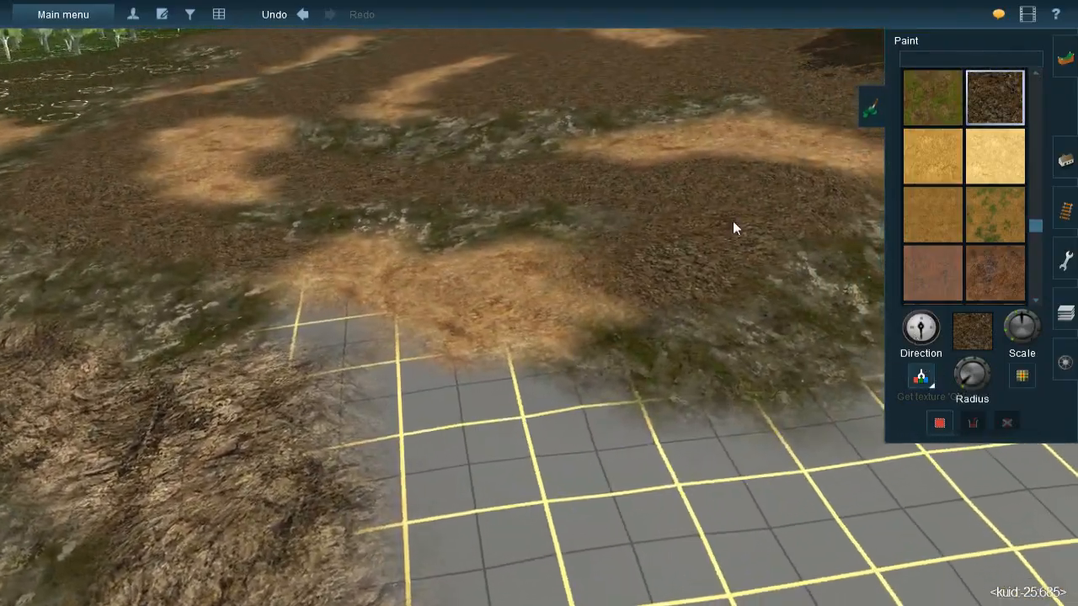
key("[")
left_click_drag(313, 328, 335, 332)
mouse_move(394, 396)
left_mouse_down()
mouse_move(438, 408)
mouse_move(421, 444)
mouse_move(552, 429)
mouse_move(498, 421)
mouse_move(442, 502)
mouse_move(497, 497)
mouse_move(584, 463)
mouse_move(657, 461)
mouse_move(627, 465)
mouse_move(601, 451)
left_mouse_up()
right_click(396, 359)
- Place JVC(T)Grass spline#1m-mixed strips over the gravel between the mossy rock and the forest edge, beside the straw band
key("Left")
key("Down")
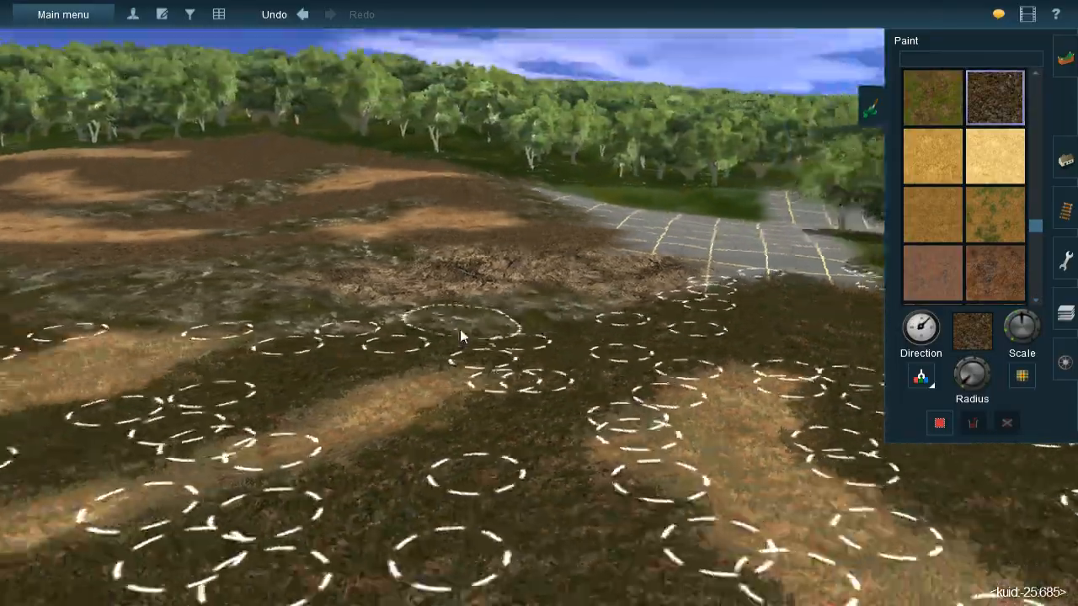
right_click(412, 337)
key("Up")
key("Left")
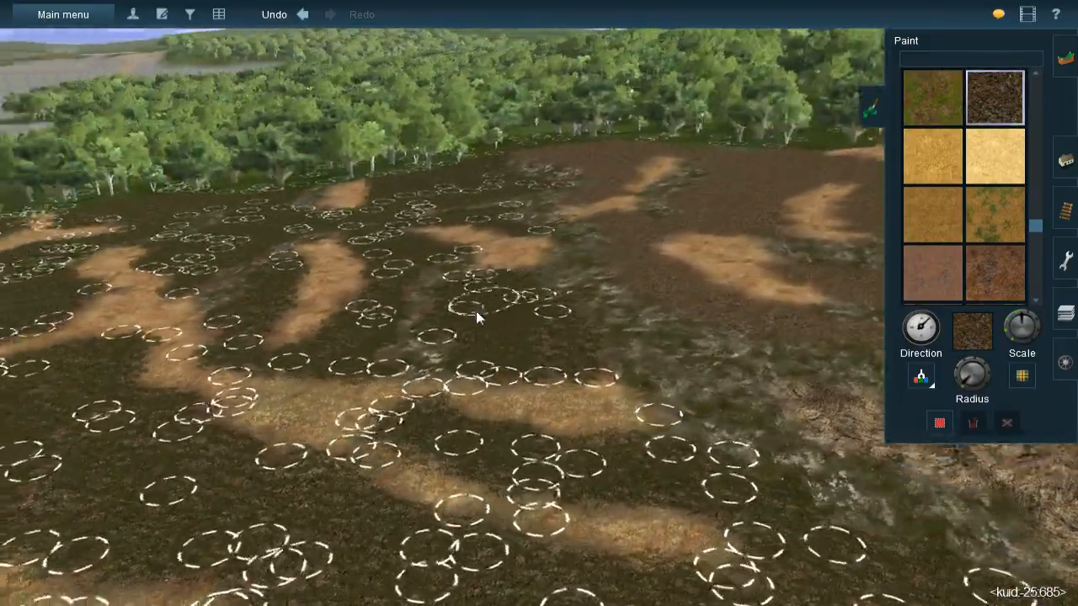
right_click(476, 268)
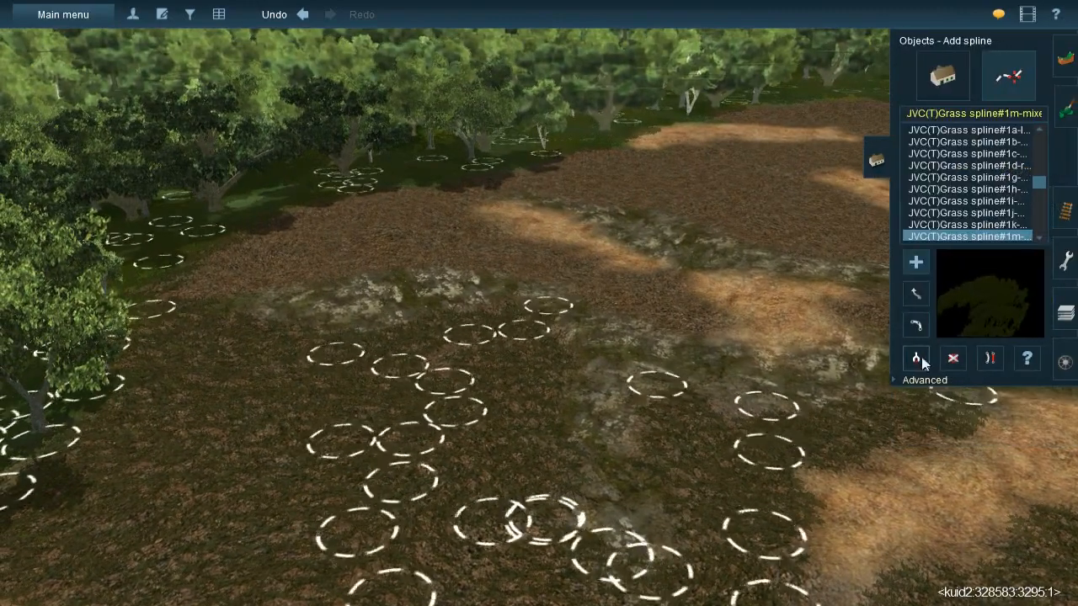
right_click(503, 251)
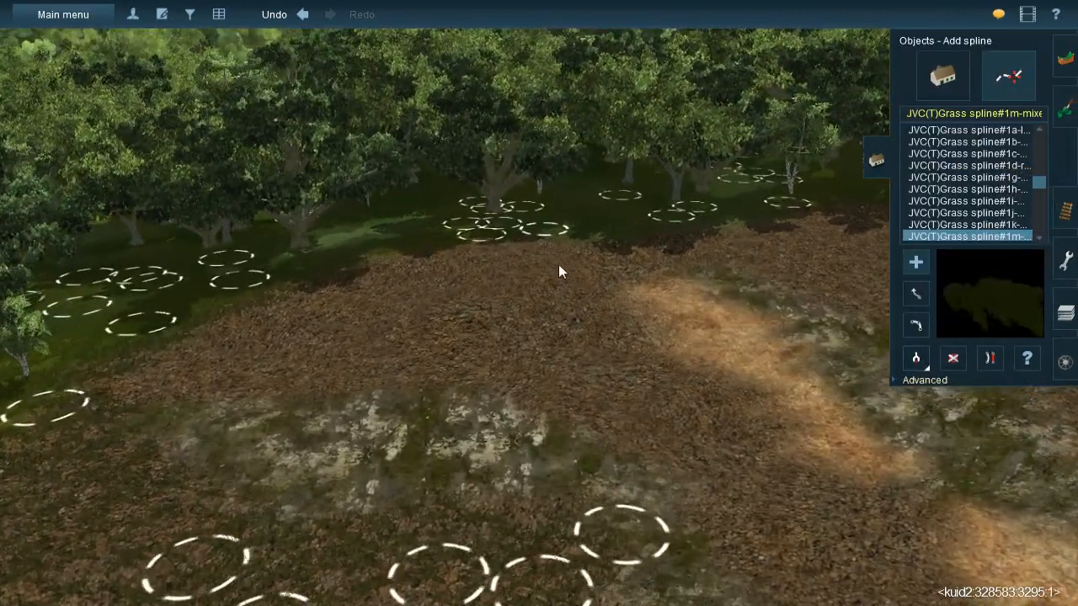
left_click(623, 379)
left_click(533, 335)
left_click(566, 426)
left_click(464, 244)
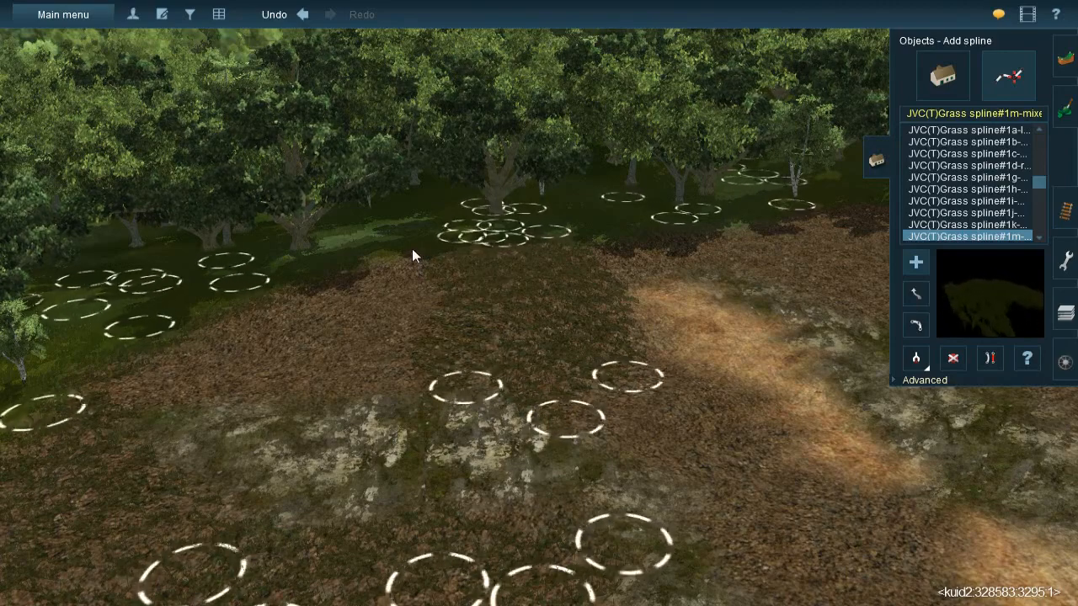
left_click(384, 401)
left_click(297, 412)
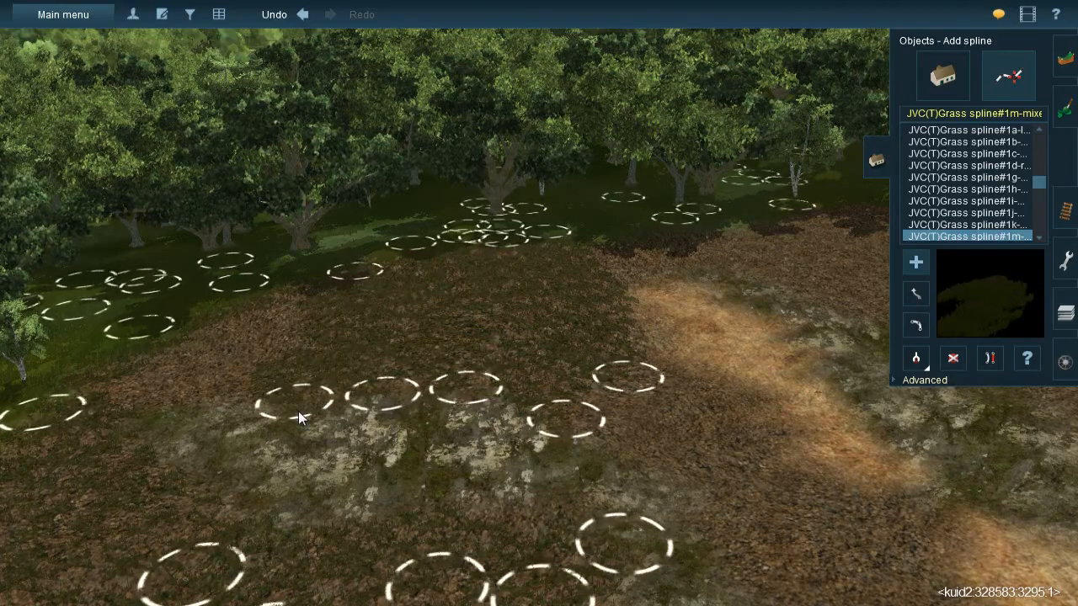
- Add a grass spline over the remaining gravel corner between the forest-edge trees and the end of the mossy rock
right_click(329, 384)
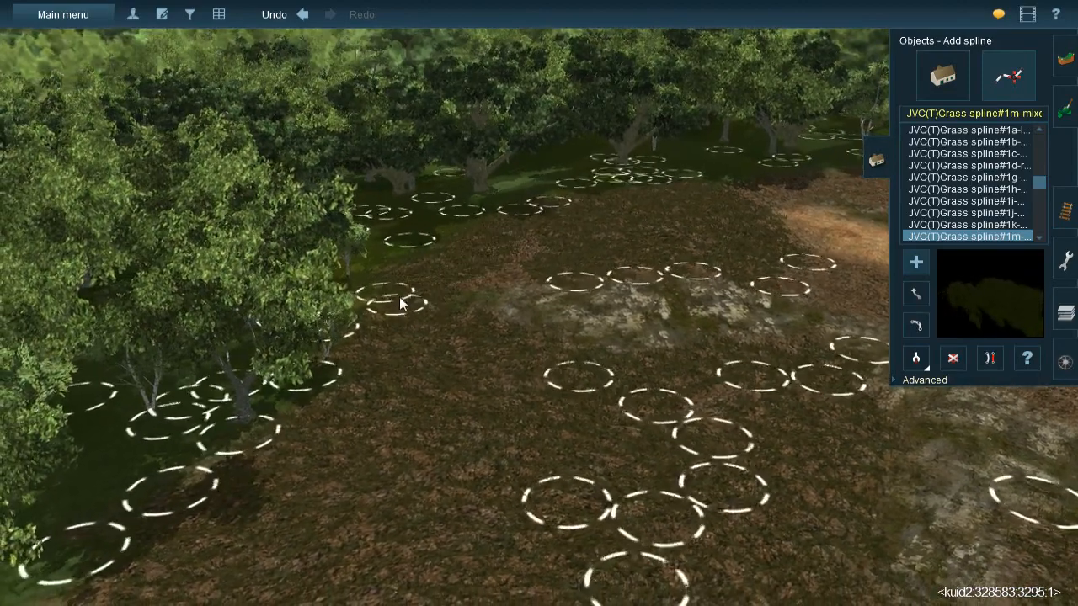
left_click(435, 308)
left_click(573, 228)
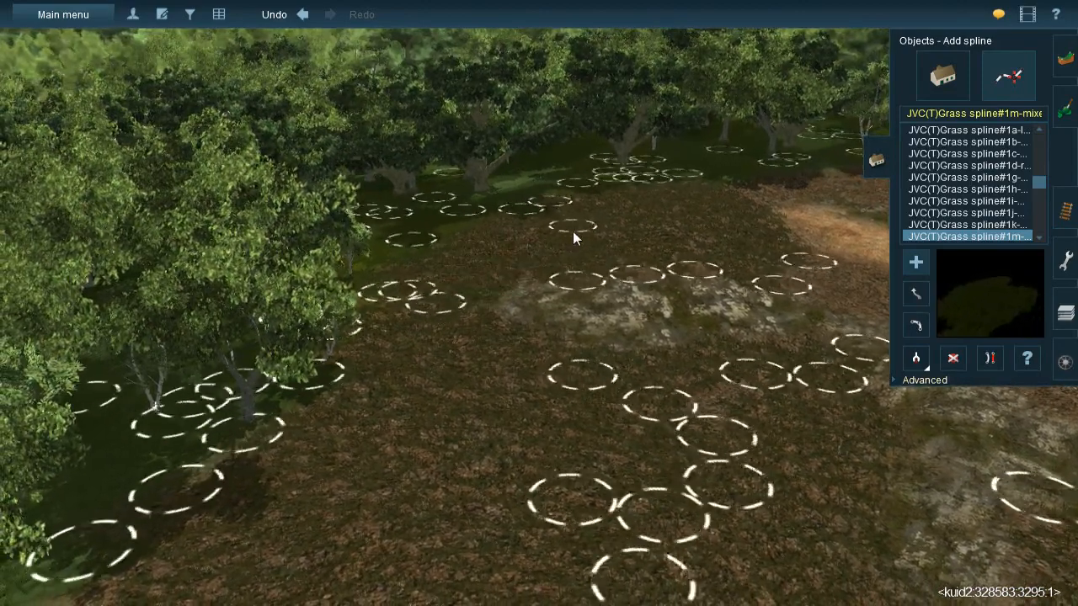
- Lay grass splines over the gravel running downslope between the mossy rock and the near side of the straw band
right_click(800, 331)
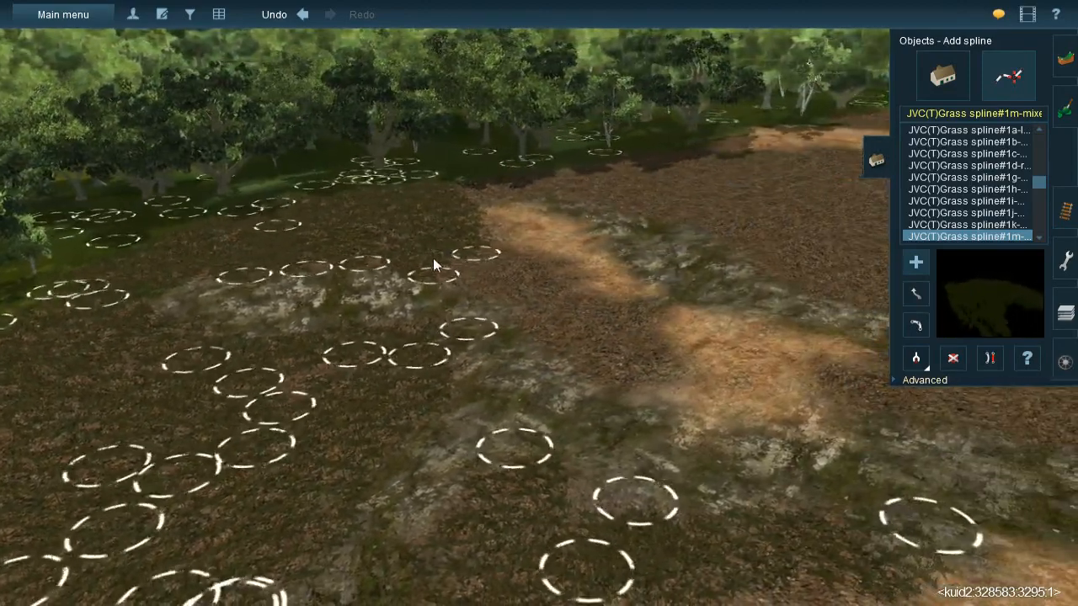
left_click(433, 260)
left_click(612, 337)
left_click(464, 247)
left_click(603, 303)
left_click(578, 292)
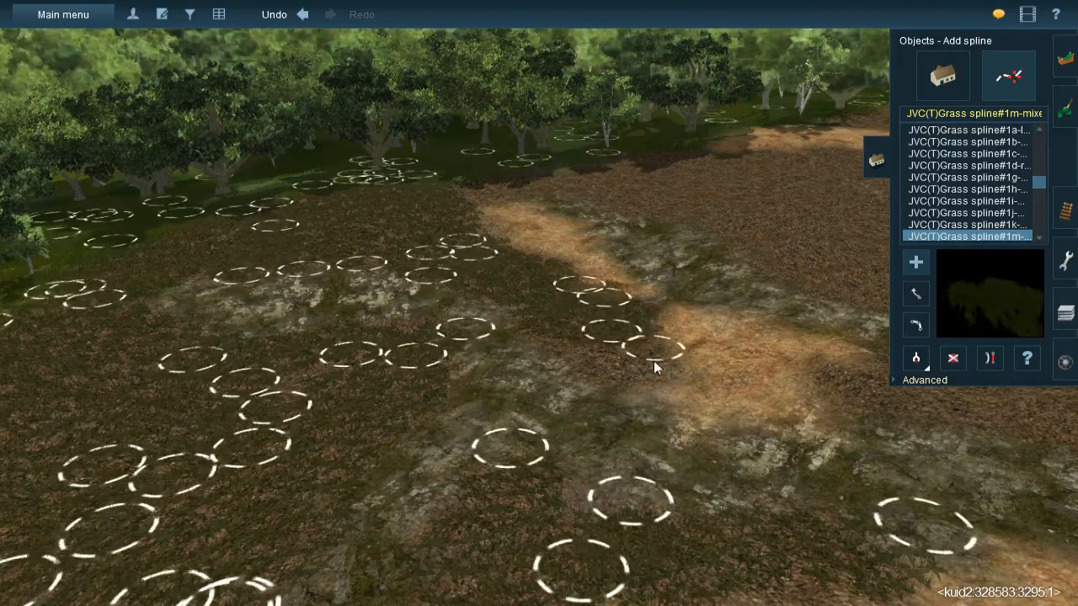
left_click(661, 393)
left_click(551, 330)
left_click(628, 395)
right_click_drag(633, 397, 660, 304)
- Continue the grass splines over the gravel on the far side of the straw band, toward the forest-edge straw patch
left_click(660, 305)
left_click(697, 303)
left_click(765, 385)
left_click(758, 249)
left_click(827, 415)
left_click(794, 352)
left_click(859, 555)
left_click(752, 361)
left_click(744, 546)
left_click(596, 278)
left_click(730, 424)
left_click(675, 356)
left_click(644, 539)
- Lay a row of grass splines across the upper gravel between the mossy rock strip and the long curved straw band
right_click_drag(668, 531, 297, 257)
left_click_drag(296, 251, 434, 358)
mouse_move(366, 241)
left_mouse_down()
mouse_move(464, 335)
mouse_move(478, 364)
left_mouse_up()
left_click_drag(450, 216, 491, 369)
left_click_drag(509, 233, 526, 381)
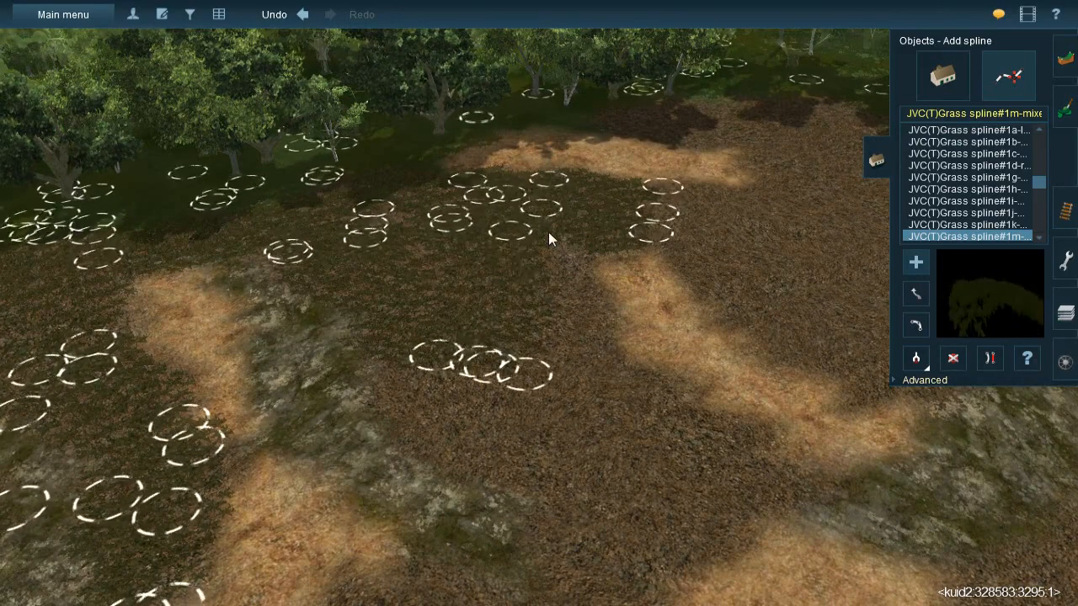
left_click_drag(548, 232, 609, 417)
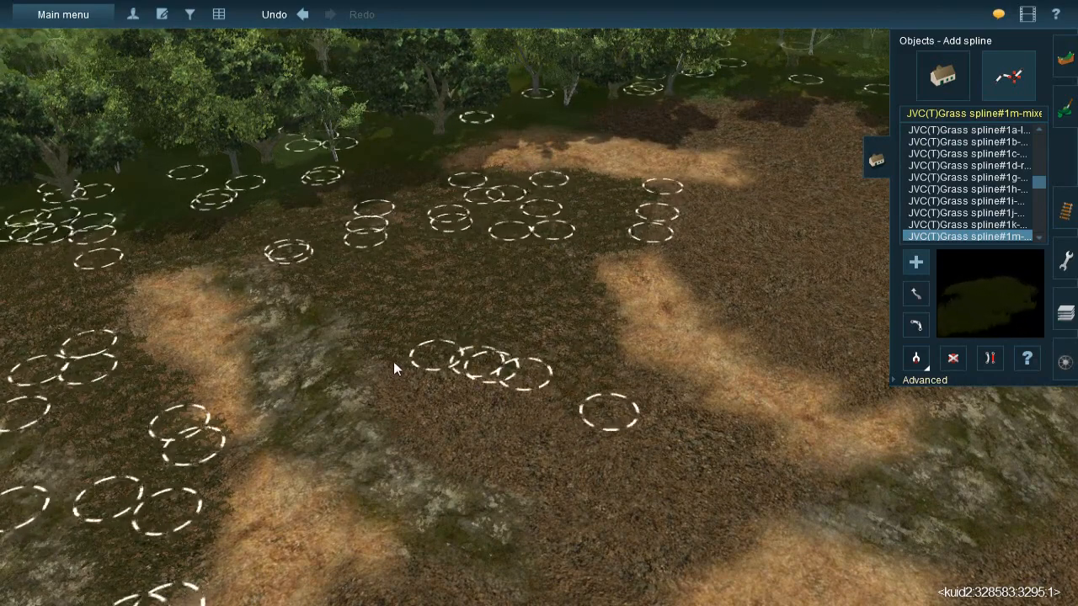
- Extend the grass splines downslope over the lower gravel between the mossy rock and the long curved straw band
left_click_drag(581, 491, 363, 370)
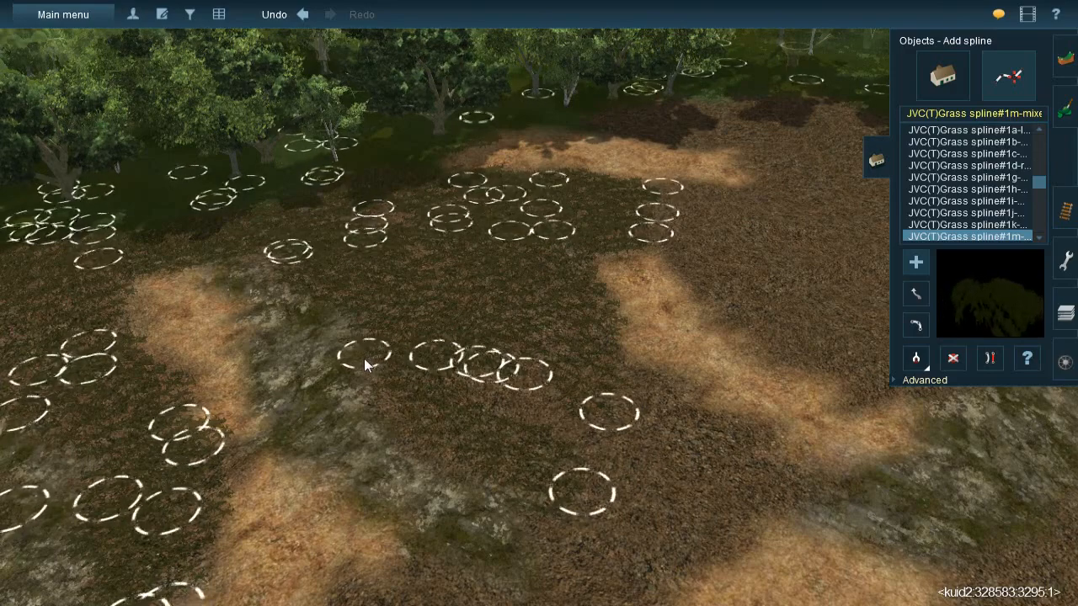
left_click_drag(449, 367, 646, 473)
left_click_drag(587, 345, 781, 503)
left_click_drag(633, 401, 725, 549)
- Add grass splines across the gravel and mossy rock between the two broad straw patches farther down the slope
right_click(552, 438)
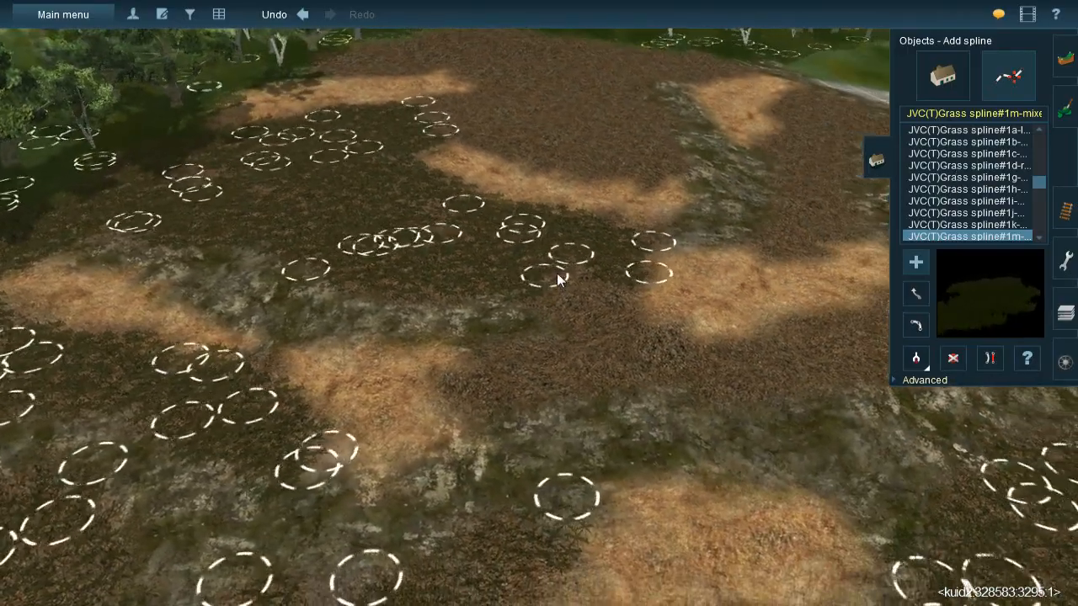
mouse_move(534, 258)
left_mouse_down()
mouse_move(640, 372)
mouse_move(629, 377)
left_mouse_up()
left_click_drag(605, 273, 629, 368)
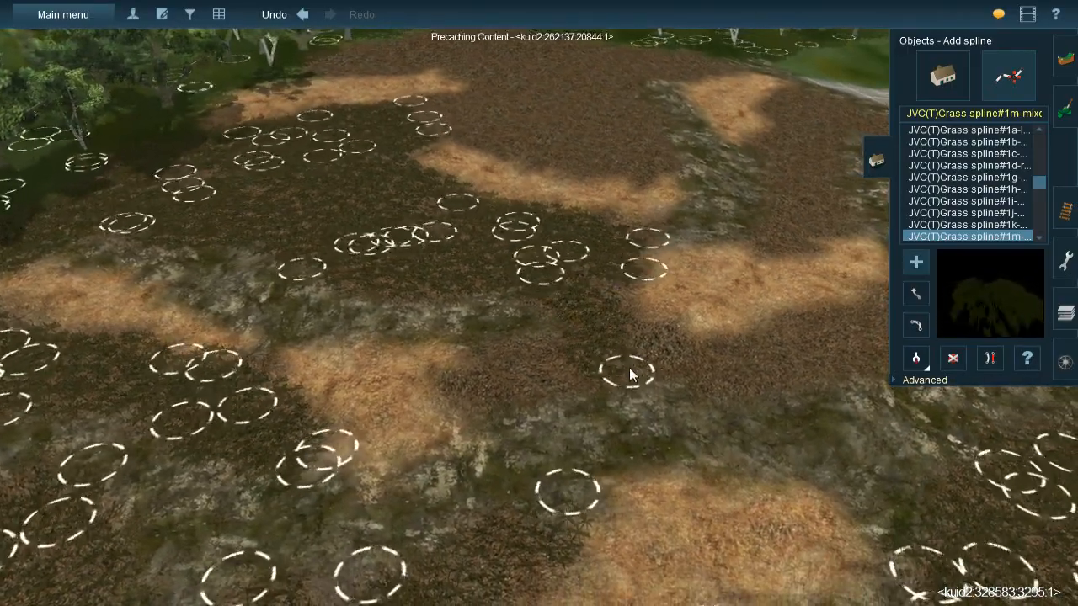
right_click(558, 357)
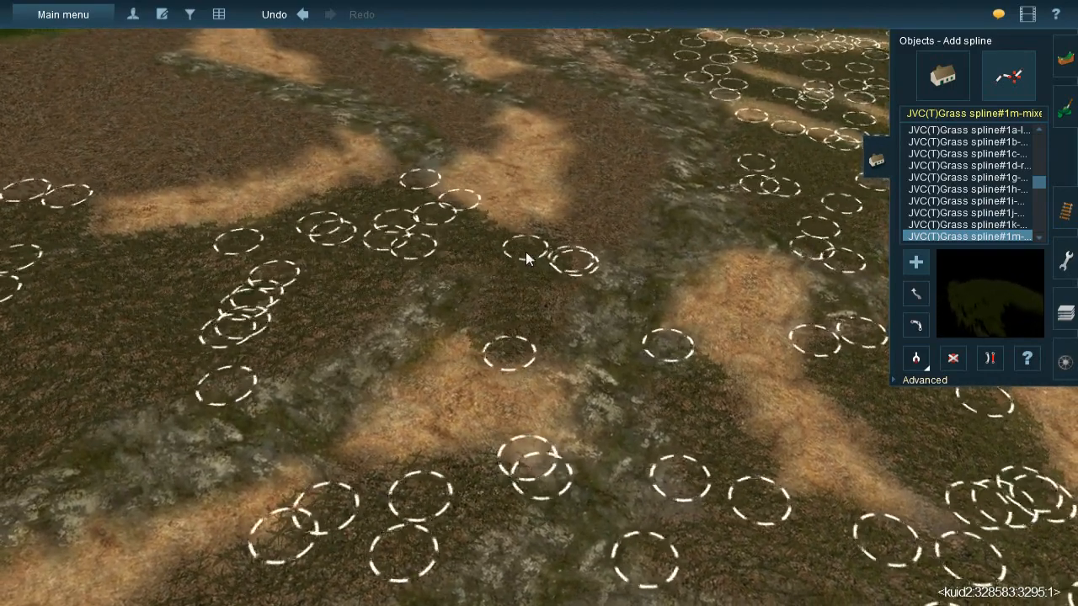
- Lay grass splines over the gravel strip between the small straw patch and the mossy rock beside it
mouse_move(540, 333)
left_mouse_down()
mouse_move(618, 229)
mouse_move(621, 208)
left_mouse_up()
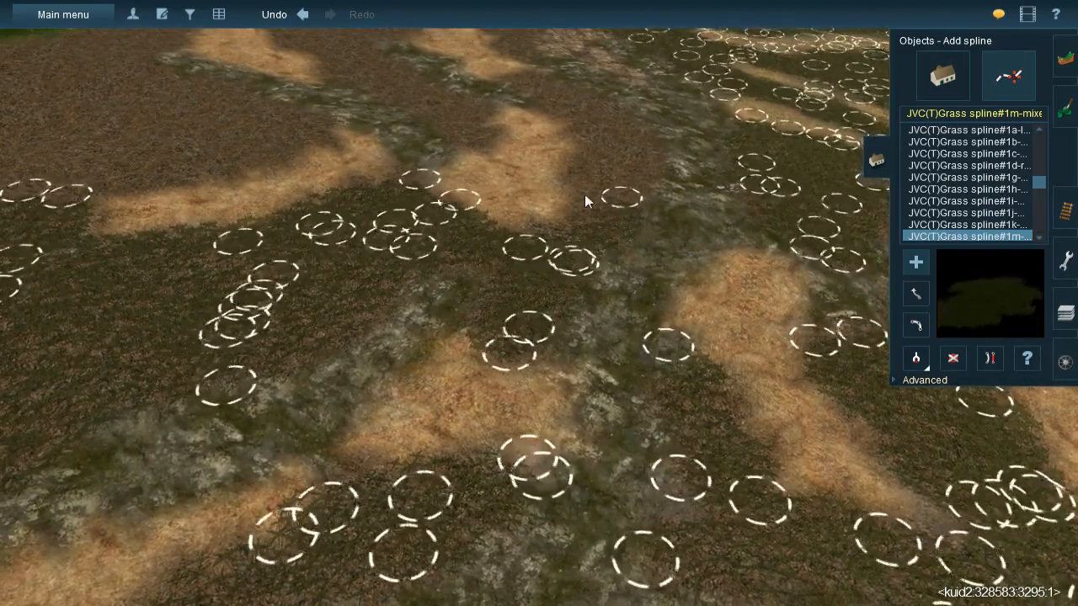
left_click_drag(568, 110, 602, 198)
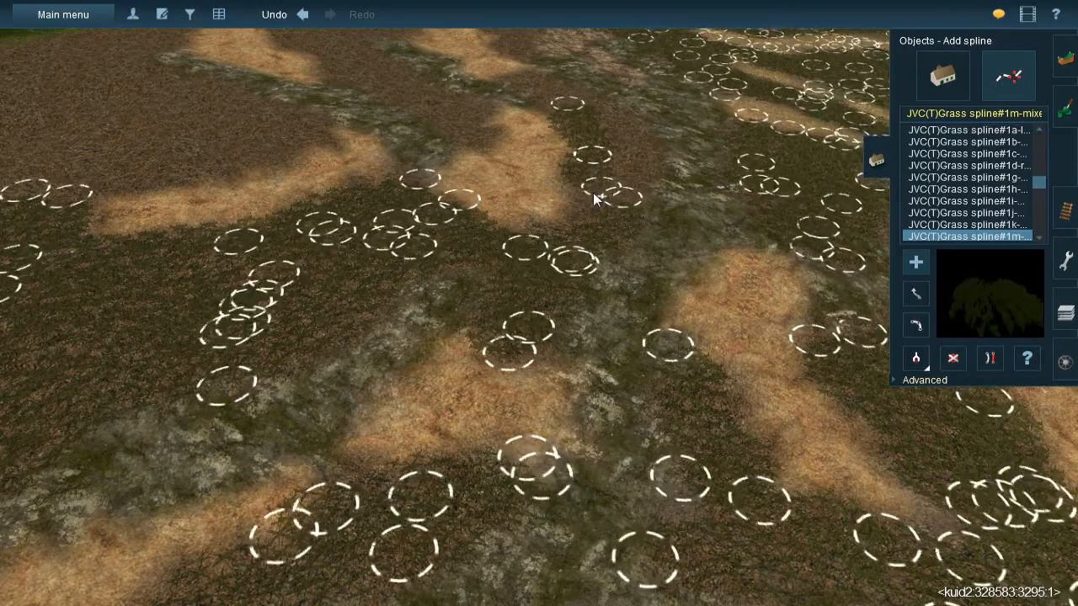
left_click_drag(569, 264, 592, 156)
mouse_move(582, 94)
left_mouse_down()
mouse_move(654, 169)
mouse_move(630, 164)
mouse_move(633, 225)
left_mouse_up()
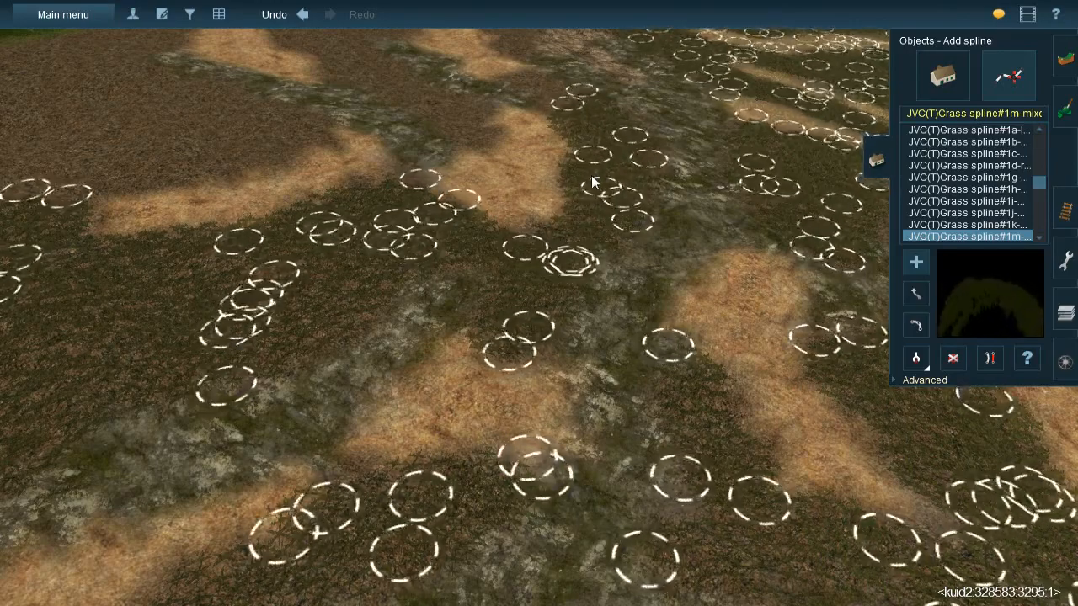
right_click(600, 142)
- Continue the grass splines upslope between the tall straw patch and the mossy rock, up to the farther straw patch
left_click(420, 201)
left_click_drag(421, 201, 465, 296)
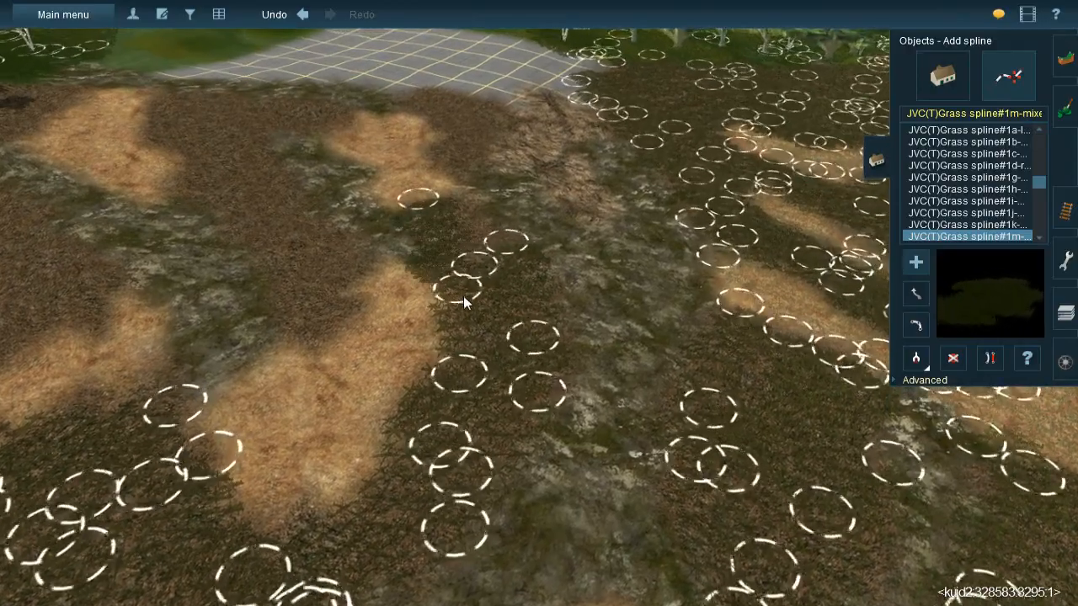
left_click_drag(446, 197, 535, 282)
right_click(478, 392)
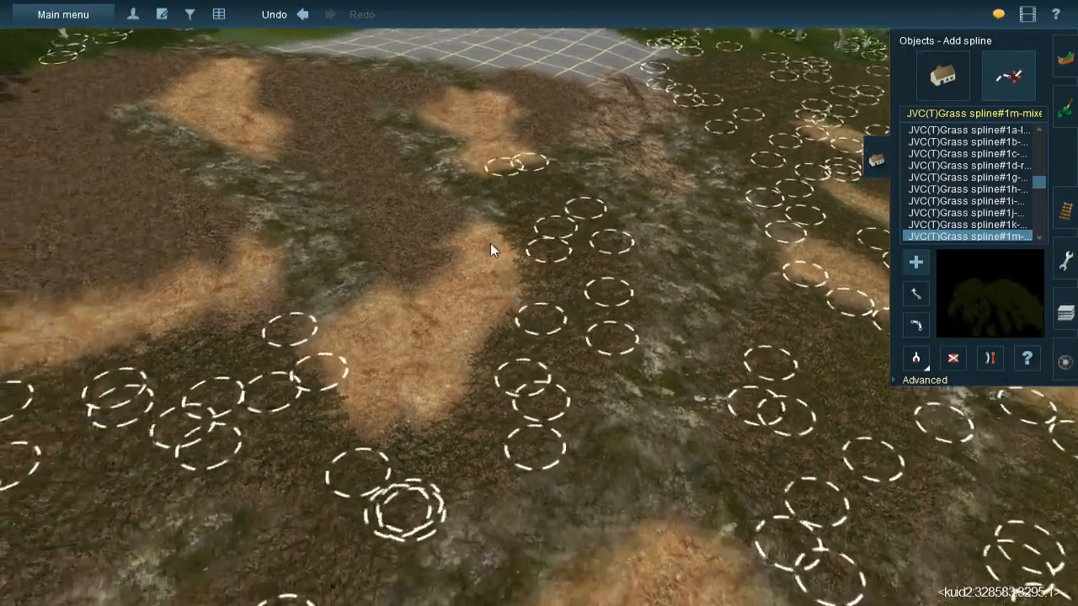
right_click(488, 235)
- Add grass splines over the gravel and mossy rock between the two straw patches just below the unpainted gridded terrain
left_click_drag(334, 104, 422, 292)
mouse_move(393, 114)
left_mouse_down()
mouse_move(440, 218)
mouse_move(520, 349)
mouse_move(536, 351)
left_mouse_up()
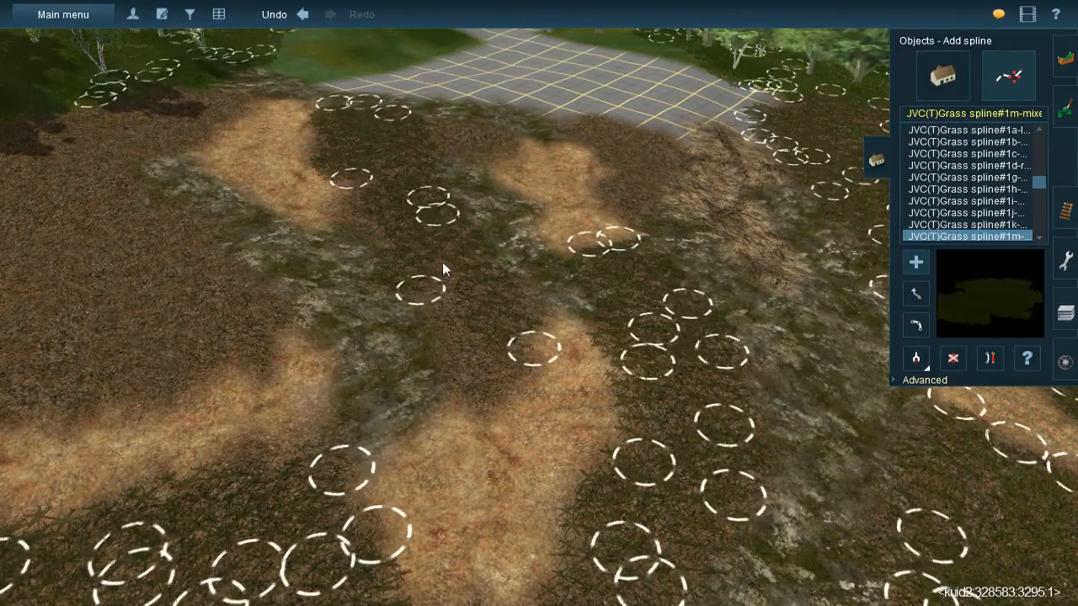
left_click_drag(422, 237, 494, 399)
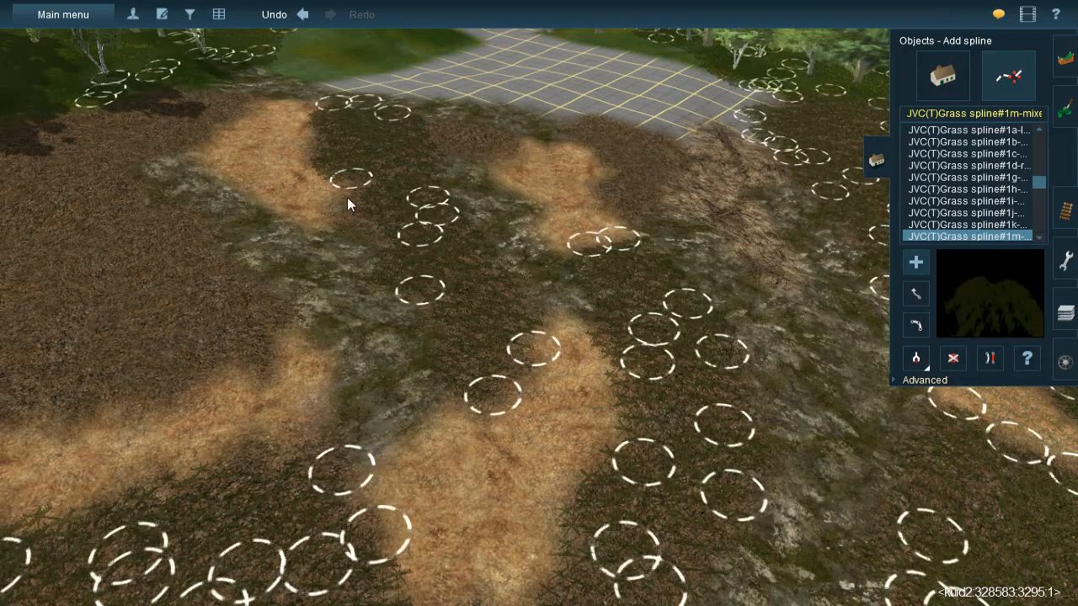
mouse_move(352, 231)
left_mouse_down()
mouse_move(435, 128)
mouse_move(454, 121)
left_mouse_up()
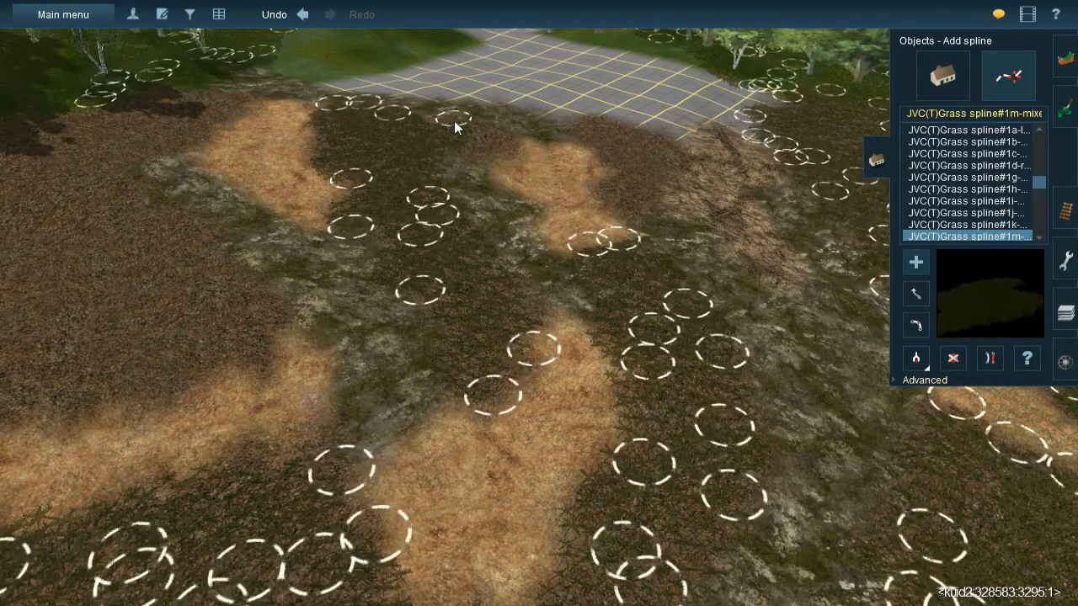
- Place grass splines on the gravel around the far straw patch, along the edge of the unpainted gridded terrain
right_click(521, 191)
key("Left")
mouse_move(506, 227)
left_mouse_down()
mouse_move(553, 347)
mouse_move(532, 347)
mouse_move(520, 331)
mouse_move(605, 345)
mouse_move(590, 341)
left_mouse_up()
mouse_move(753, 372)
left_mouse_down()
mouse_move(765, 436)
mouse_move(761, 548)
left_mouse_up()
left_click_drag(705, 372, 669, 540)
right_click(621, 423)
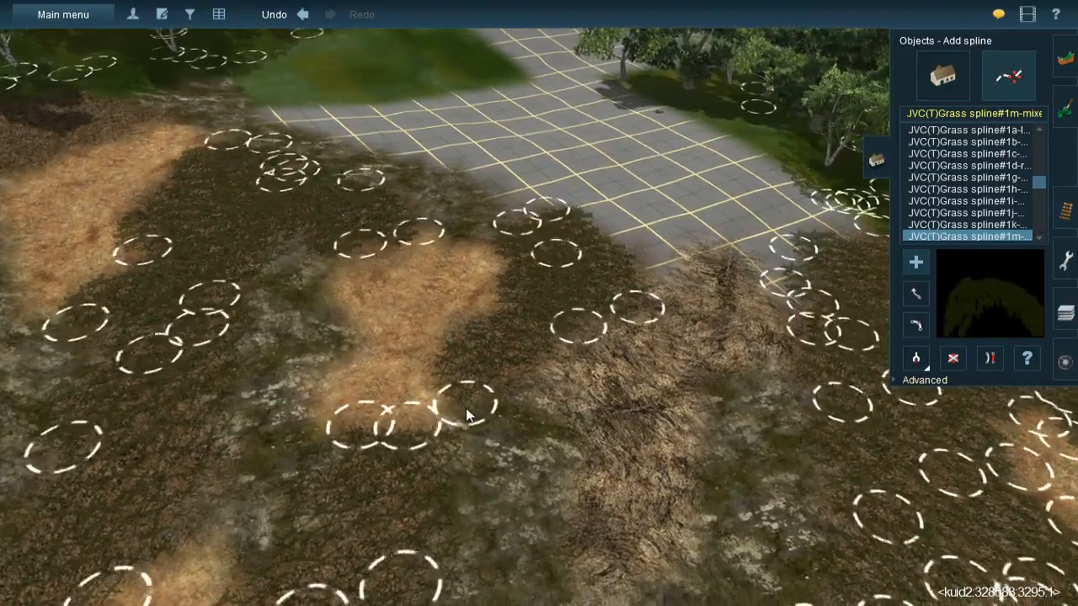
key("Down")
key("Left")
right_click(405, 268)
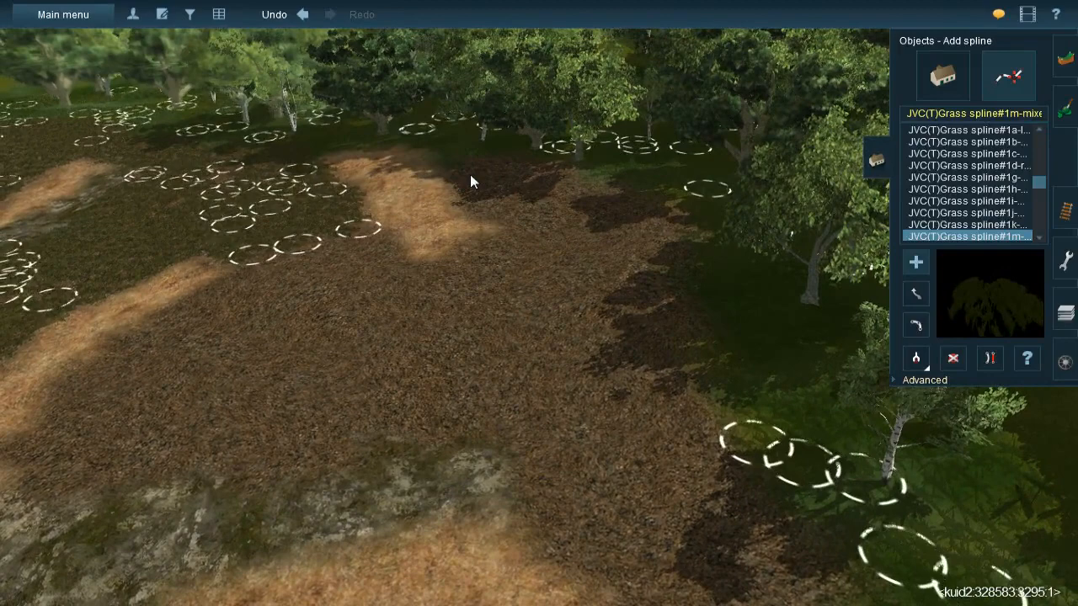
- Lay a series of grass splines over the shaded gravel along the forest edge beside the straw patch
left_click_drag(461, 156, 535, 254)
left_click_drag(505, 152, 613, 290)
left_click_drag(553, 154, 640, 277)
left_click_drag(651, 197, 677, 364)
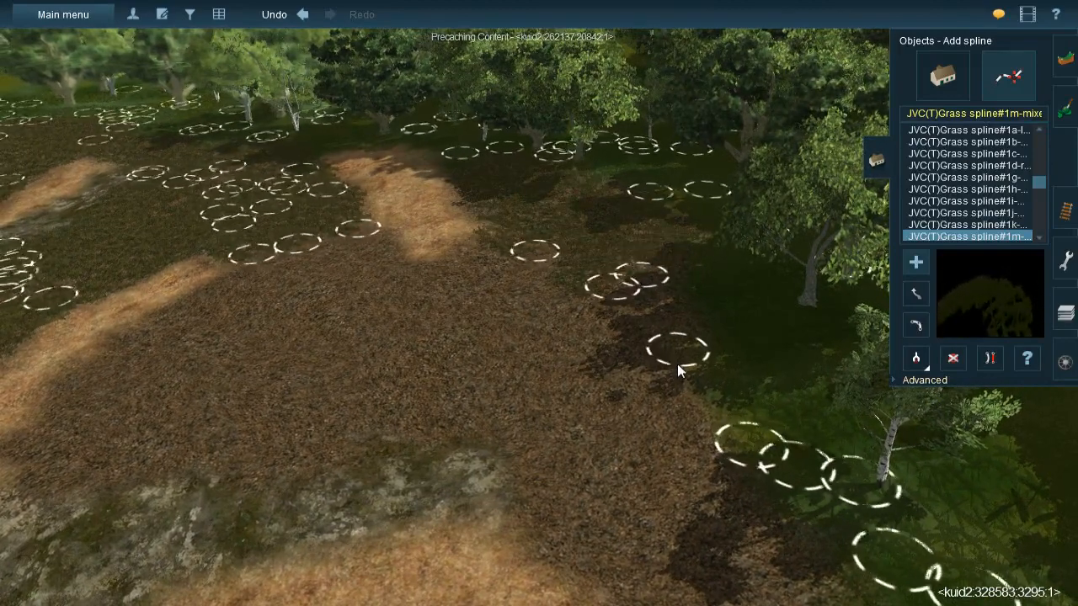
left_click_drag(496, 236, 684, 383)
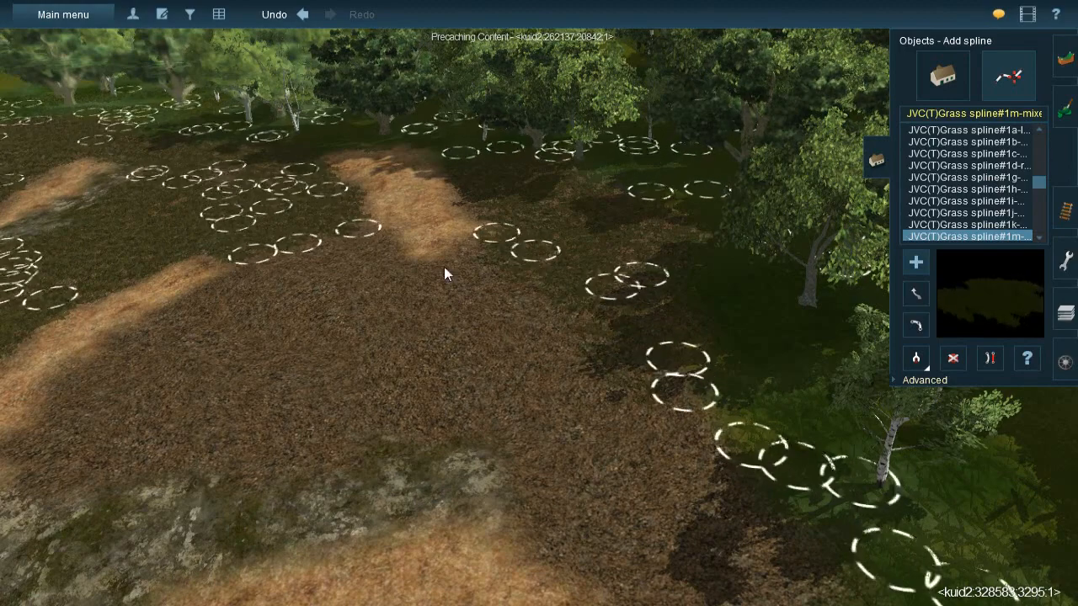
left_click_drag(459, 243, 625, 433)
right_click(625, 429)
- Add grass splines across the gravel between the birch trees, the mossy rock and the wide straw patch
left_click_drag(558, 270, 443, 329)
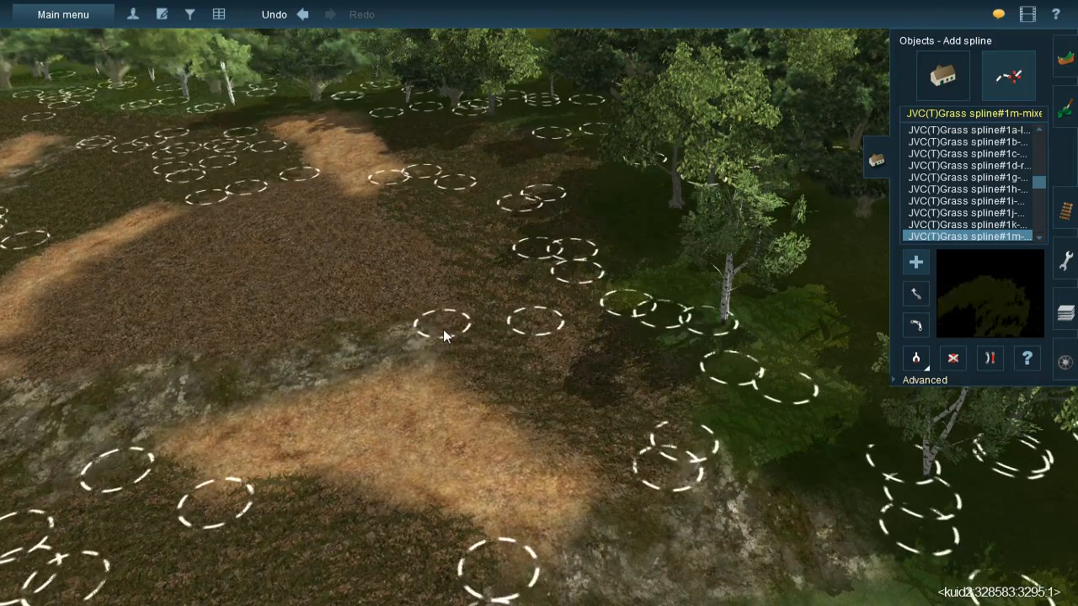
left_click_drag(515, 274, 612, 435)
left_click_drag(290, 174, 397, 234)
left_click_drag(279, 176, 261, 169)
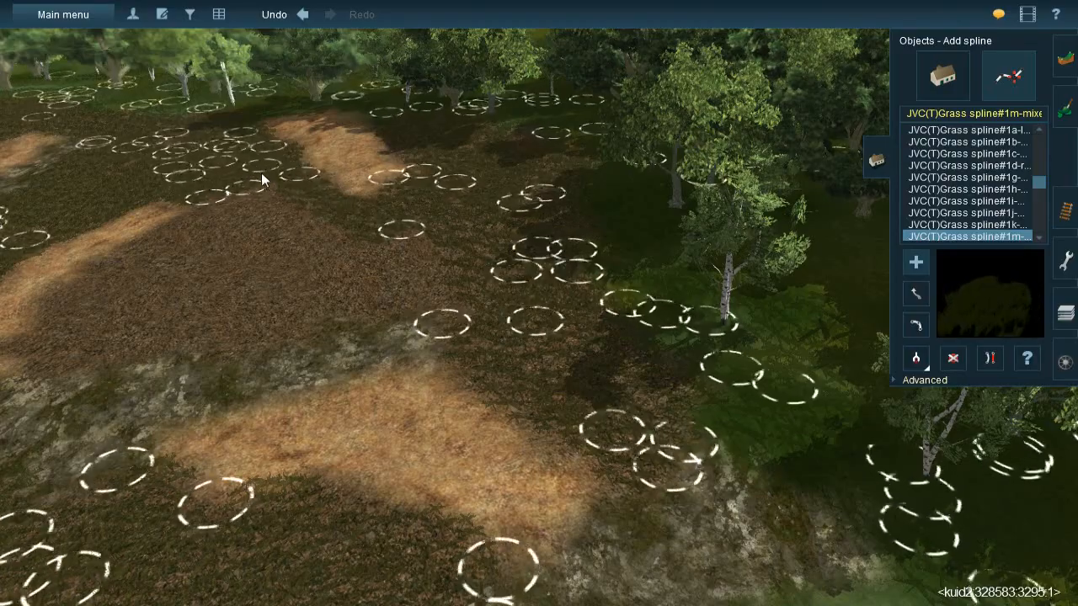
left_click(380, 219)
mouse_move(465, 339)
left_mouse_down()
mouse_move(471, 348)
mouse_move(459, 328)
left_mouse_up()
- Lay a row of long, roughly parallel grass splines across the open gravel clearing between the straw patches
right_click_drag(428, 319, 581, 266)
left_click_drag(581, 266, 571, 459)
left_click_drag(523, 272, 504, 467)
left_click_drag(461, 247, 440, 469)
left_click_drag(409, 288, 360, 491)
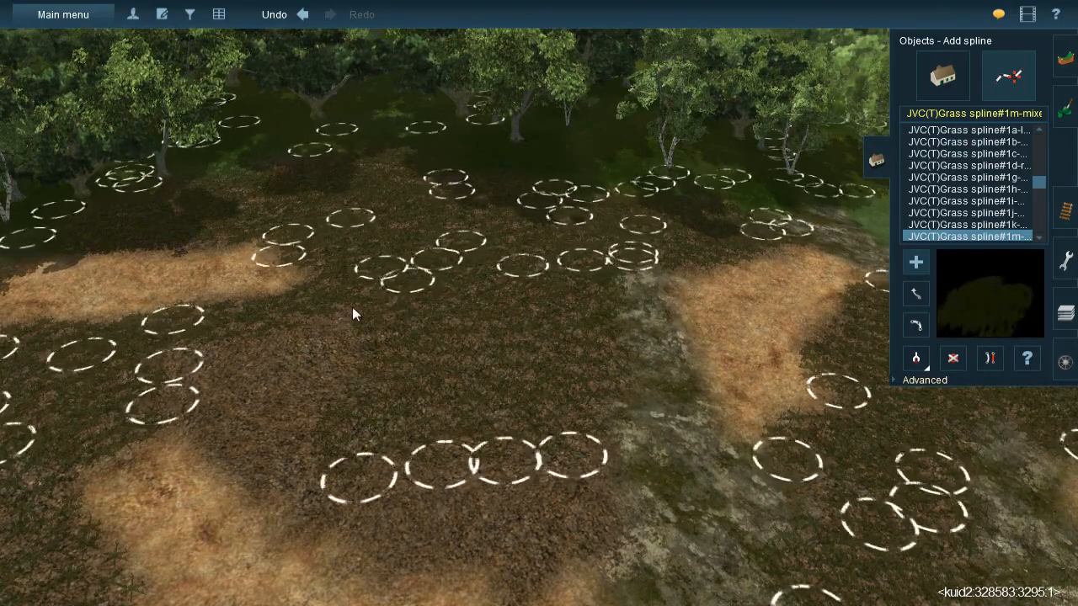
left_click_drag(352, 307, 290, 445)
- Fill the remaining gravel of the clearing with grass splines, down to the curved straw patch and the mossy rock
left_click_drag(175, 347, 342, 528)
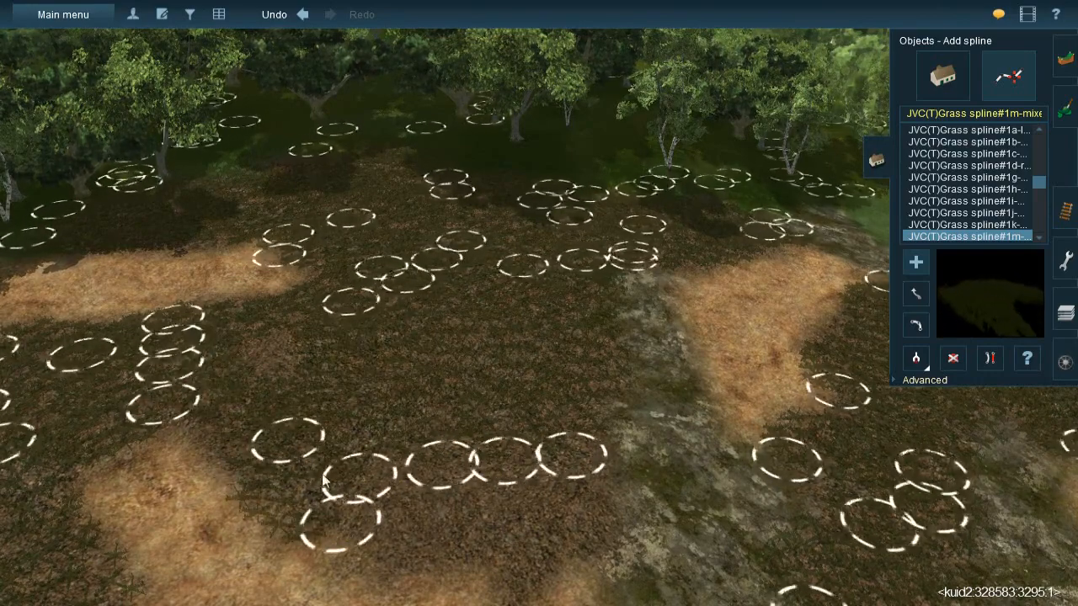
left_click_drag(254, 336, 436, 558)
left_click_drag(439, 466, 391, 527)
left_click_drag(506, 464, 607, 457)
left_click_drag(634, 260, 607, 427)
left_click_drag(575, 460, 498, 591)
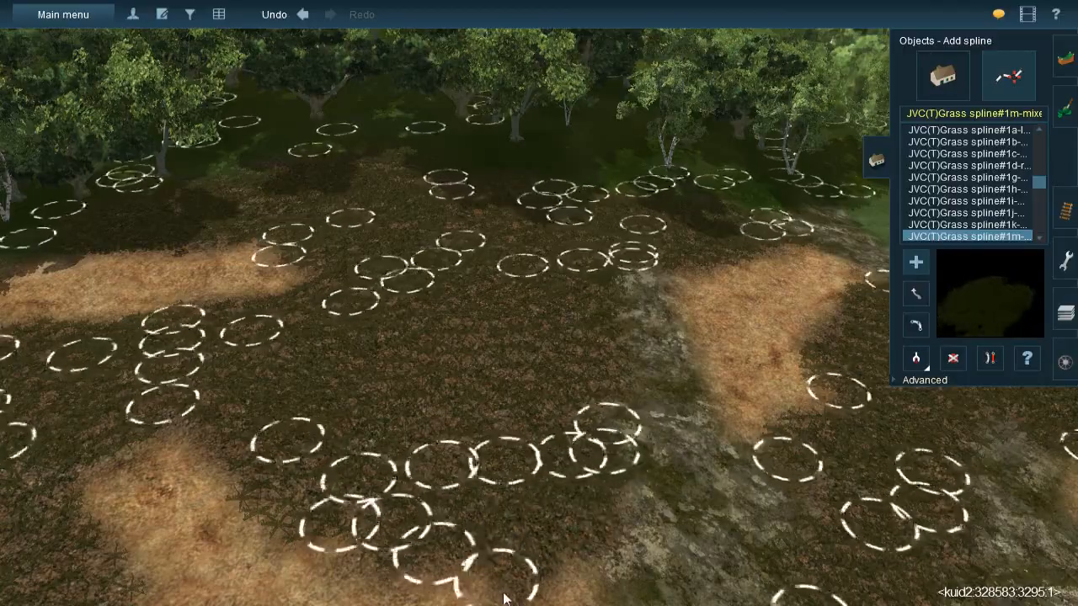
right_click_drag(560, 573, 576, 292)
- Pick up the JVC(TBL)Grass spline#1g from the scene and lay it over the upper part of the long straw band
key("Down")
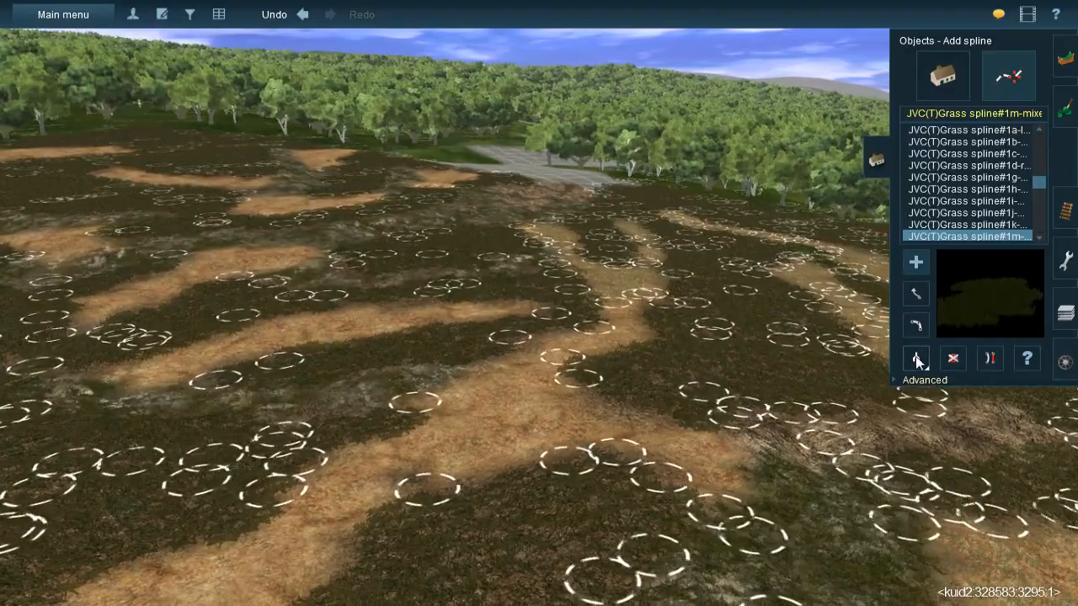
left_click(918, 363)
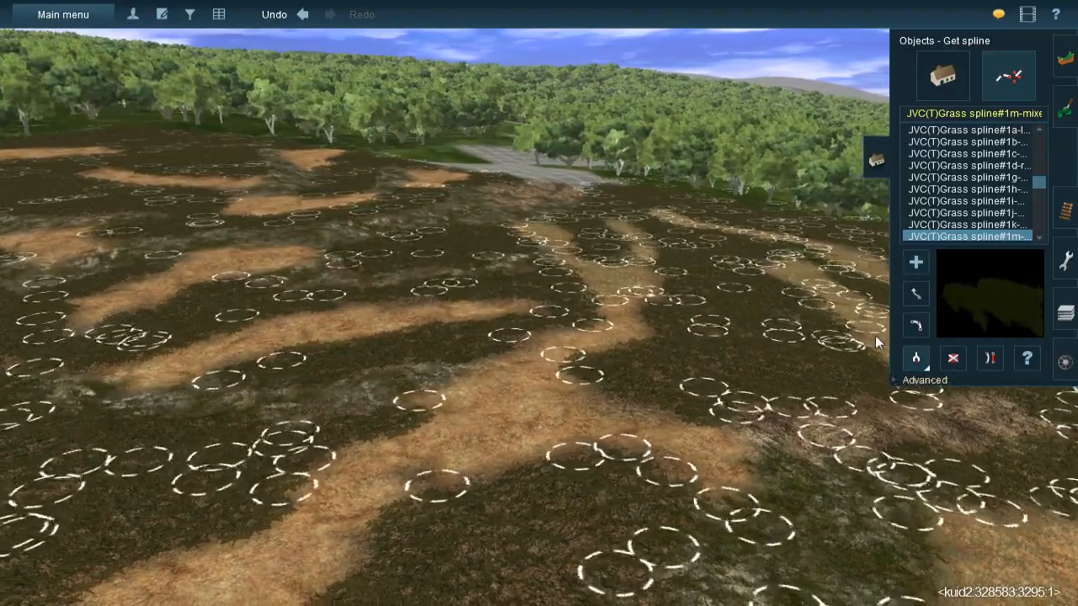
left_click(621, 373)
right_click_drag(621, 373, 548, 233)
left_click(544, 224)
left_click(600, 339)
left_click(577, 296)
left_click(496, 411)
right_click_drag(519, 442, 513, 288)
left_click(486, 341)
- Extend the JVC(TBL) grass splines down the long straw band to its lower end by the mossy rock
left_click(563, 278)
left_click(564, 384)
left_click(487, 310)
left_click(478, 445)
left_click(451, 496)
left_click(436, 397)
left_click(241, 563)
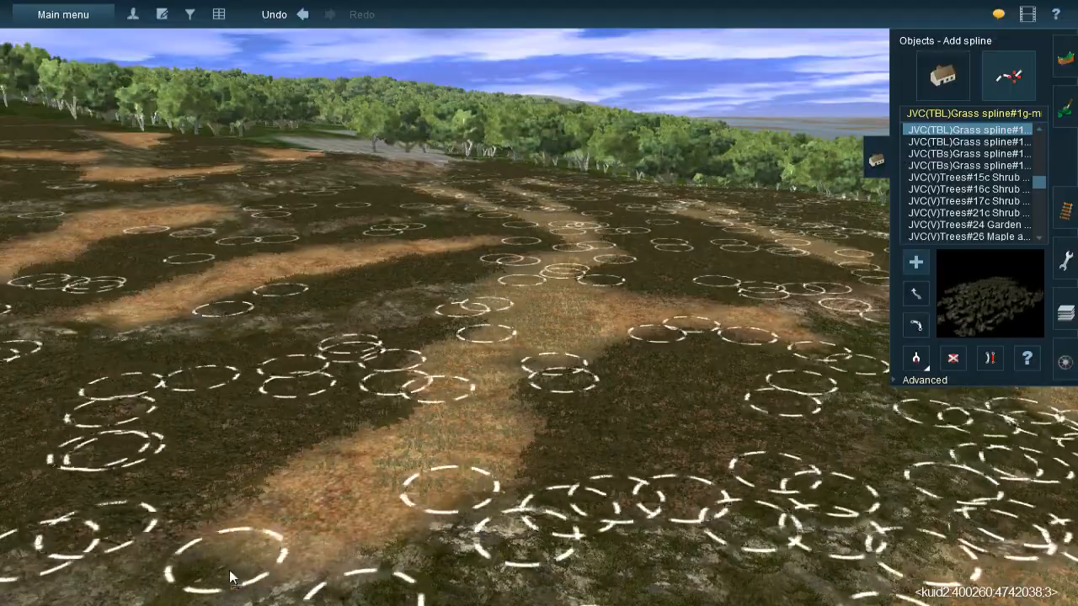
- Add JVC(TBL) grass splines over the branching straw area farther across the hillside
right_click_drag(454, 451, 553, 278)
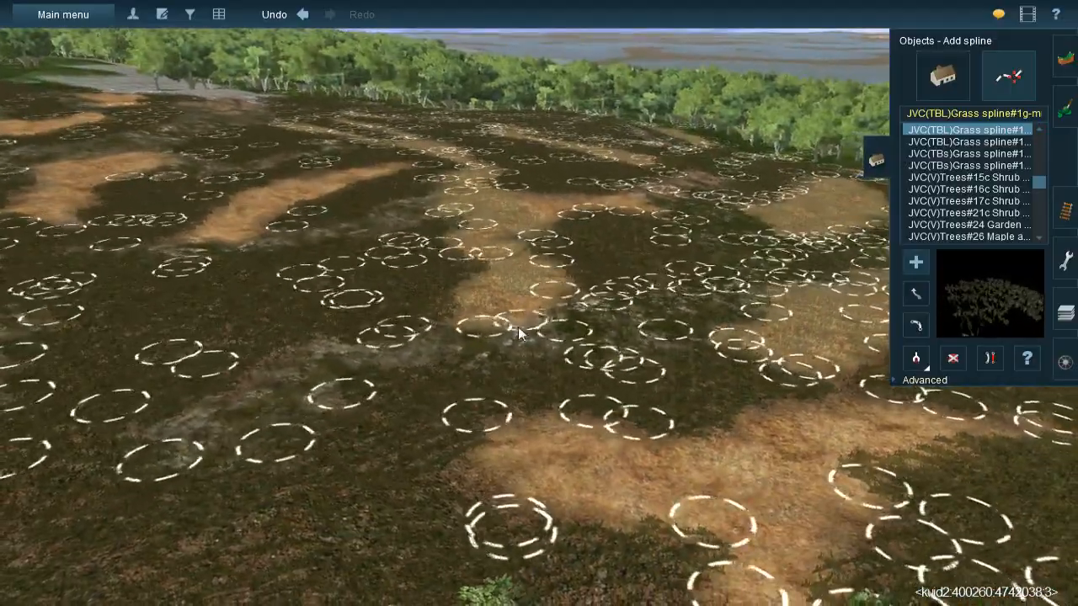
right_click_drag(508, 329, 460, 255)
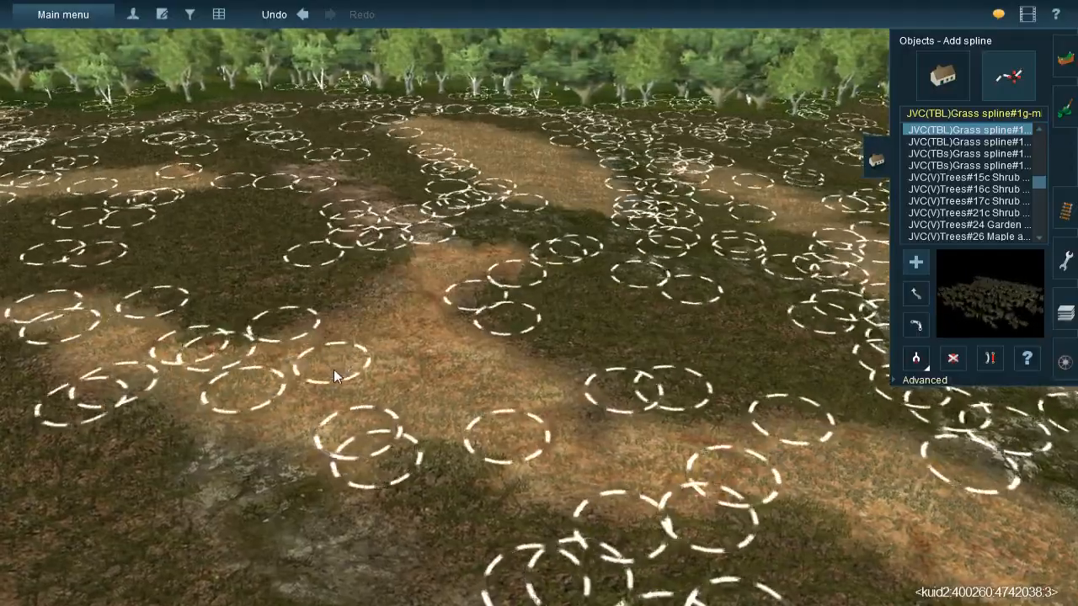
left_click(503, 243)
left_click(427, 321)
left_click(413, 284)
right_click_drag(521, 283, 354, 208)
- Cover the straw patch next to the unpainted gridded terrain with JVC(TBL) grass splines
mouse_move(476, 261)
left_mouse_down()
mouse_move(512, 347)
mouse_move(509, 411)
left_mouse_up()
left_click(403, 251)
left_click(459, 456)
left_click(318, 296)
left_click(563, 500)
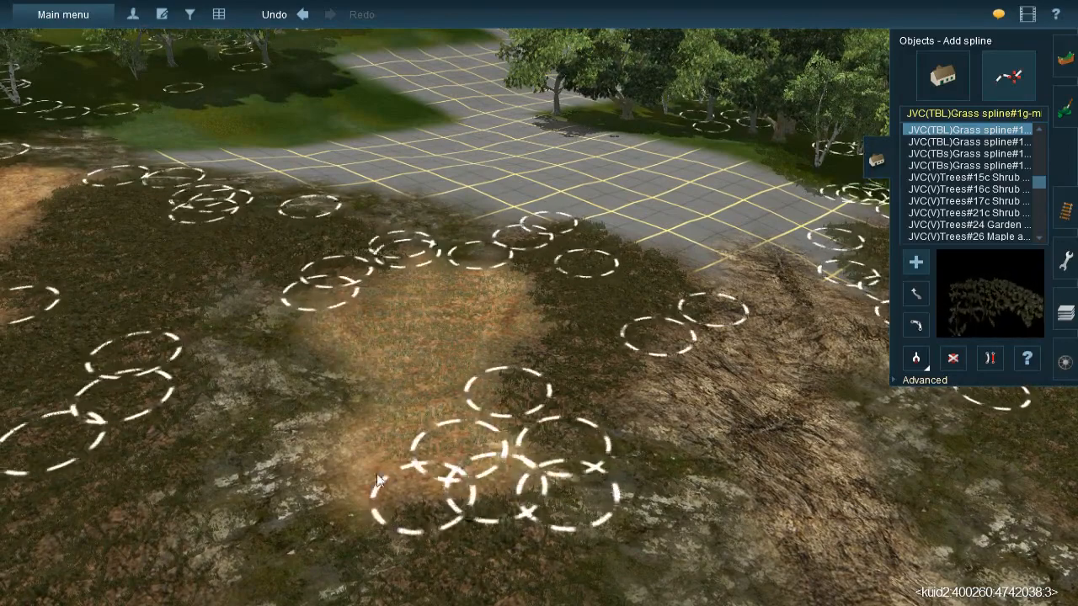
left_click(524, 381)
left_click(302, 530)
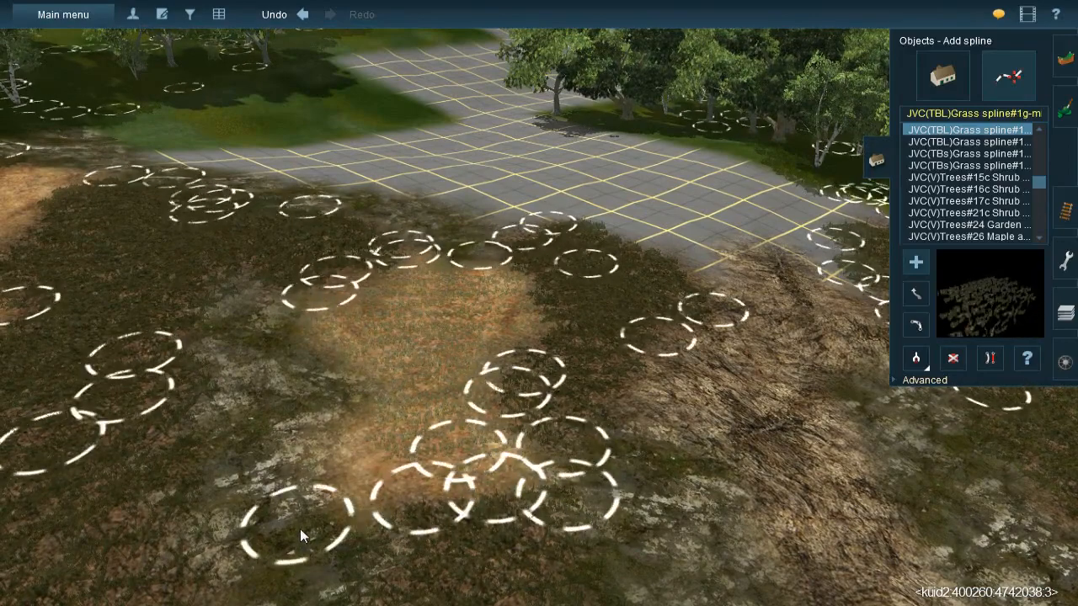
- Lay JVC(TBL) grass splines across the triangular straw patch near the birch trees at the forest edge
right_click(434, 424)
key("Down")
key("Right")
key("Up")
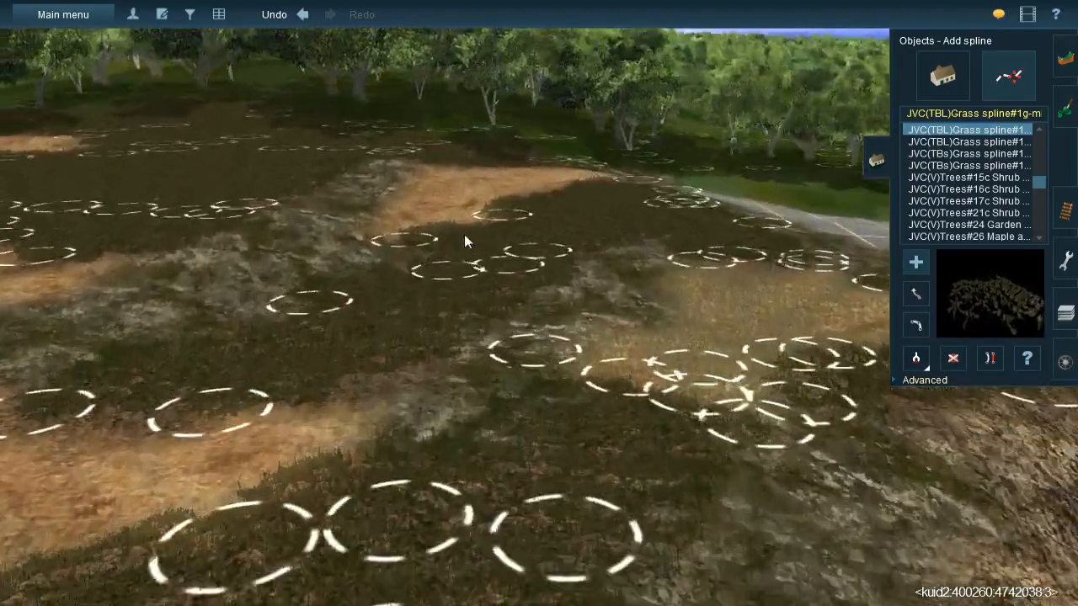
right_click(464, 235)
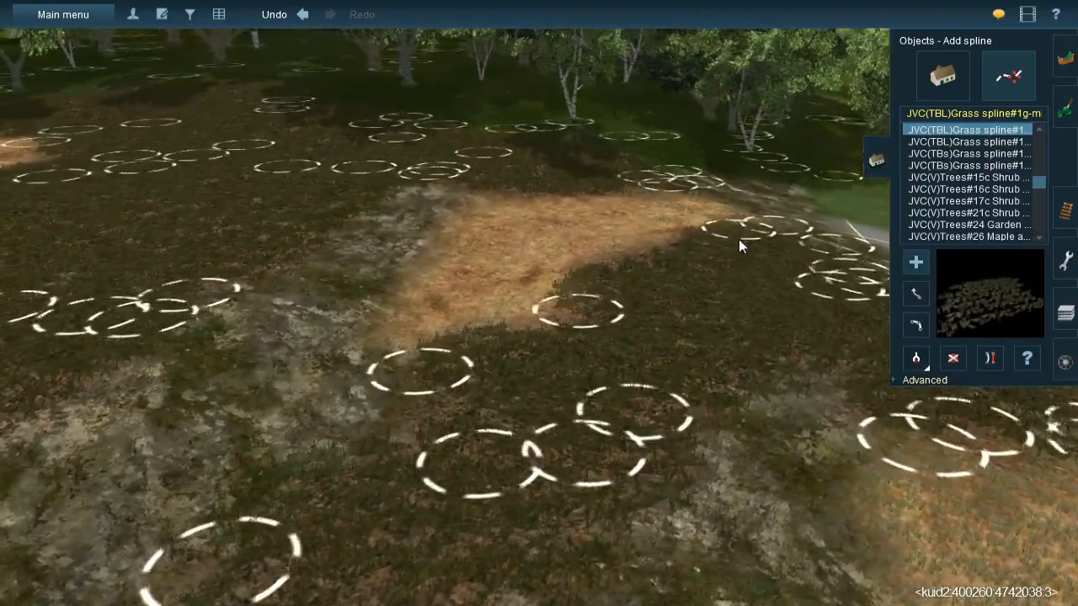
left_click(635, 271)
left_click(560, 185)
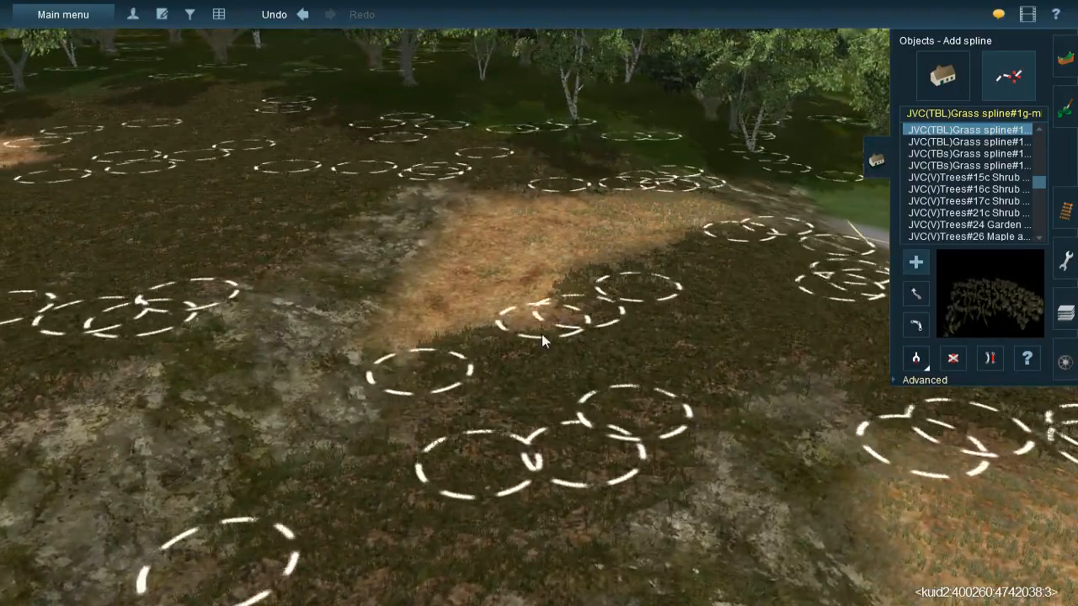
left_click(525, 359)
left_click(507, 190)
left_click(420, 379)
right_click(419, 392)
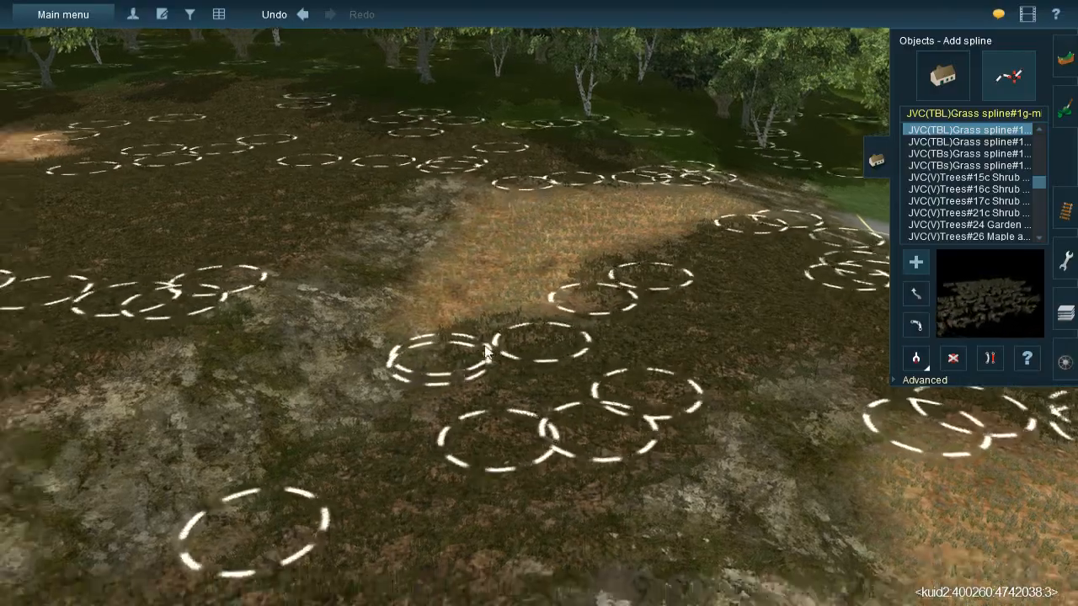
- Place JVC(TBL) grass splines over the curved straw patch in the gravel clearing, down to the mossy rock
key("Down")
key("Up")
right_click(400, 309)
right_click(449, 272)
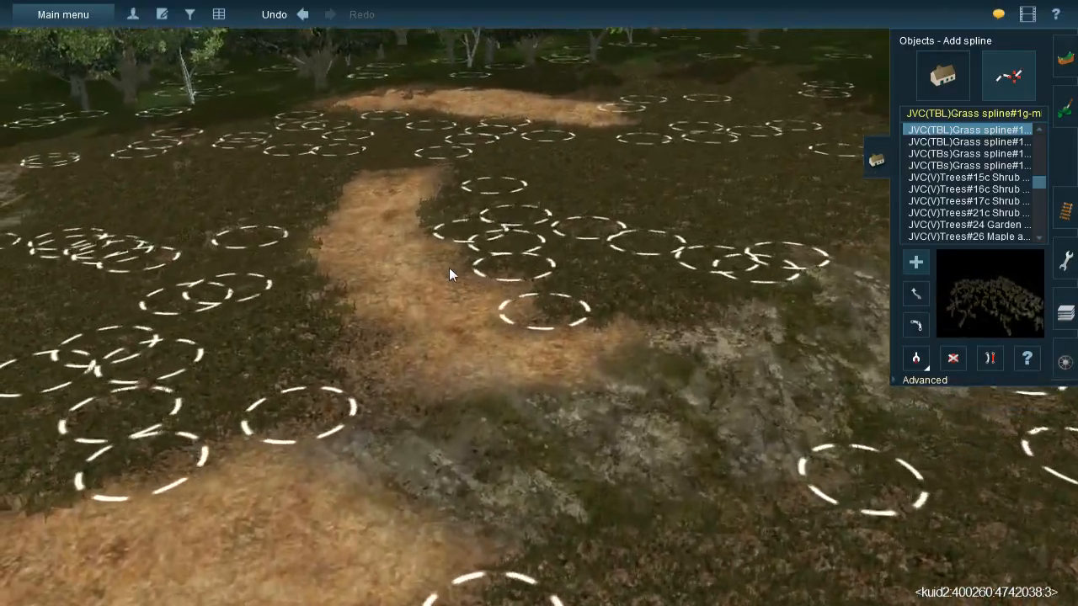
left_click(448, 160)
left_click(422, 401)
left_click(443, 436)
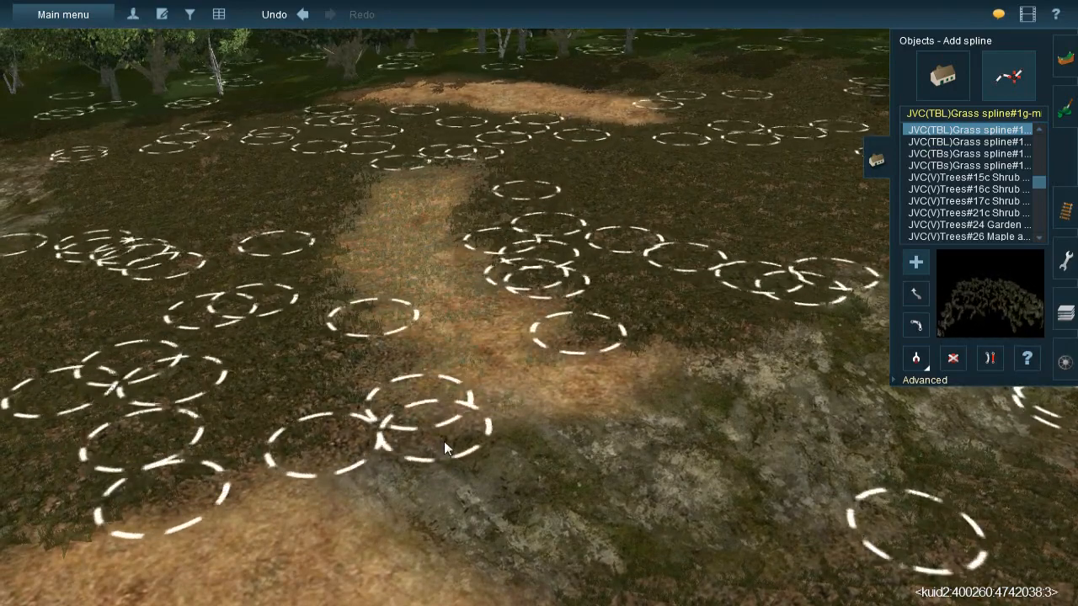
left_click(393, 393)
- Cover the broad straw patch below the mossy rock with several crossing JVC(TBL) grass splines
left_click(749, 344)
left_click_drag(741, 353, 691, 347)
right_click(690, 347)
right_click_drag(594, 372, 578, 331)
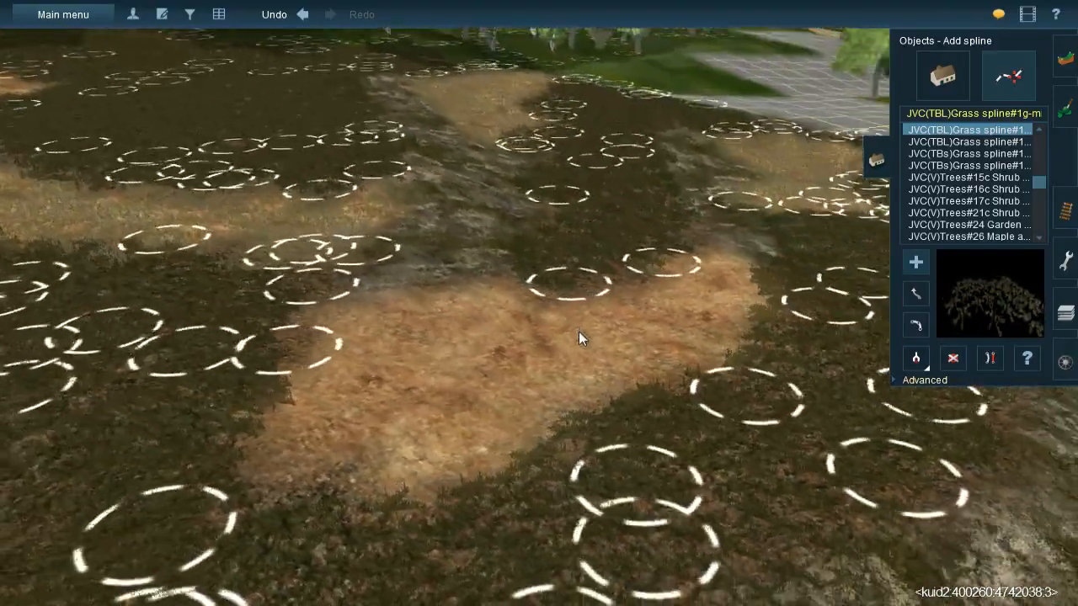
left_click(482, 267)
left_click(280, 360)
left_click(570, 270)
left_click(683, 321)
left_click(571, 210)
left_click(540, 437)
left_click(530, 253)
left_click(257, 496)
- Continue the JVC(TBL) grass splines over the neighbouring straw patch farther along the slope
left_click(598, 387)
right_click_drag(598, 387, 335, 207)
left_click(386, 192)
left_click(427, 358)
left_click(392, 269)
left_click(428, 472)
right_click_drag(429, 487, 557, 338)
left_click(592, 426)
- Run JVC(TBL) grass splines lengthwise down the straw band between the two dark gravel areas
right_click_drag(776, 380, 574, 253)
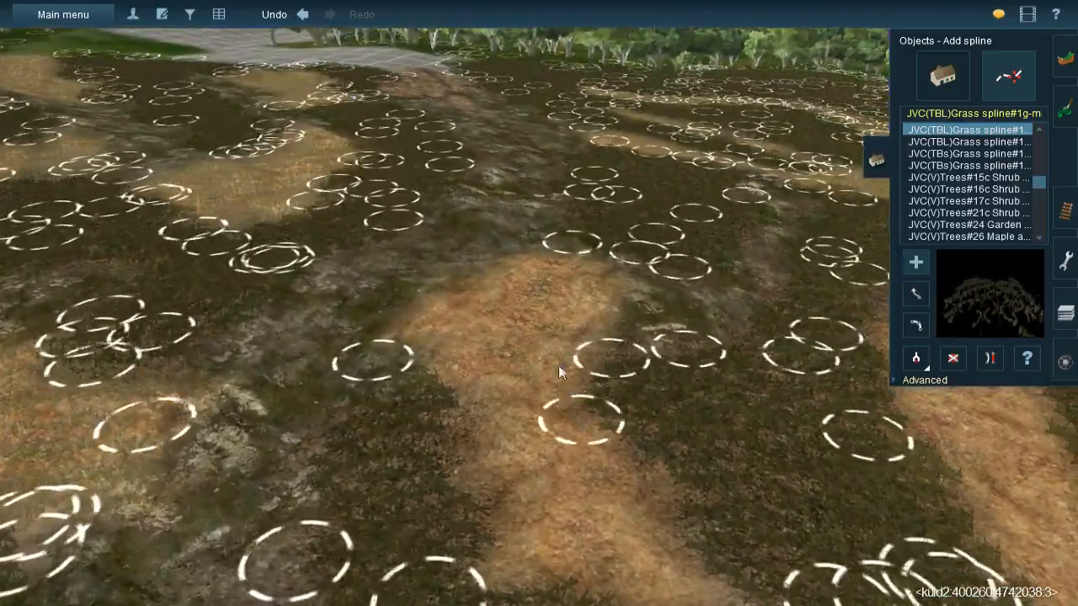
left_click_drag(494, 296, 509, 520)
right_click_drag(530, 400, 524, 304)
left_click_drag(593, 256, 602, 460)
left_click_drag(467, 327, 627, 291)
- Lay JVC(TBL) grass splines along the partly shaded straw band that reaches the trees at the forest edge
right_click_drag(637, 309, 490, 211)
left_click(590, 311)
left_click(568, 208)
left_click(684, 378)
left_click(597, 290)
left_click(708, 438)
left_click(767, 472)
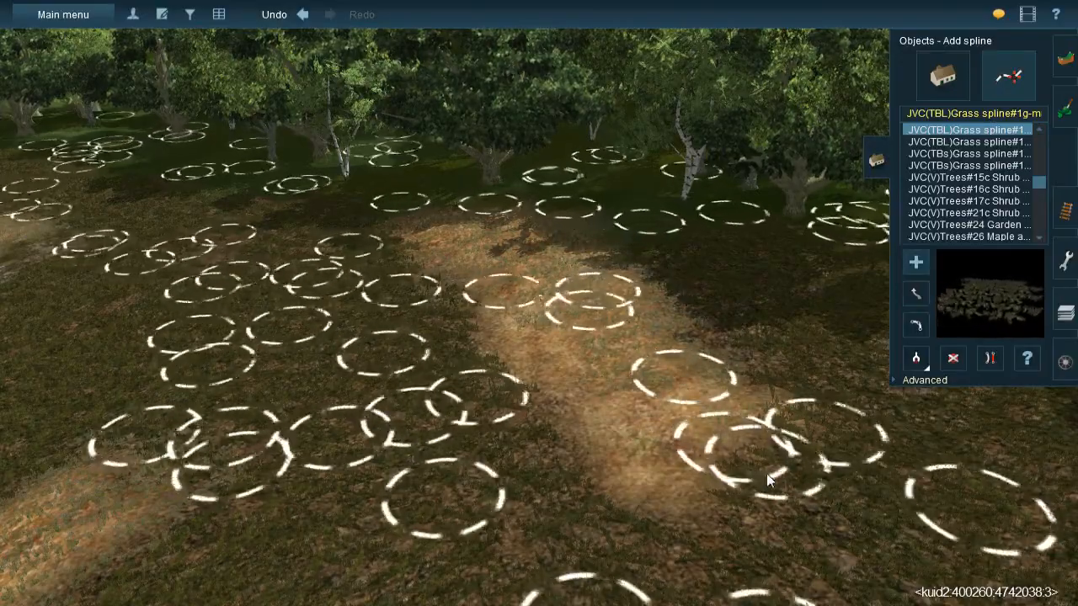
left_click(473, 293)
right_click_drag(730, 548, 554, 256)
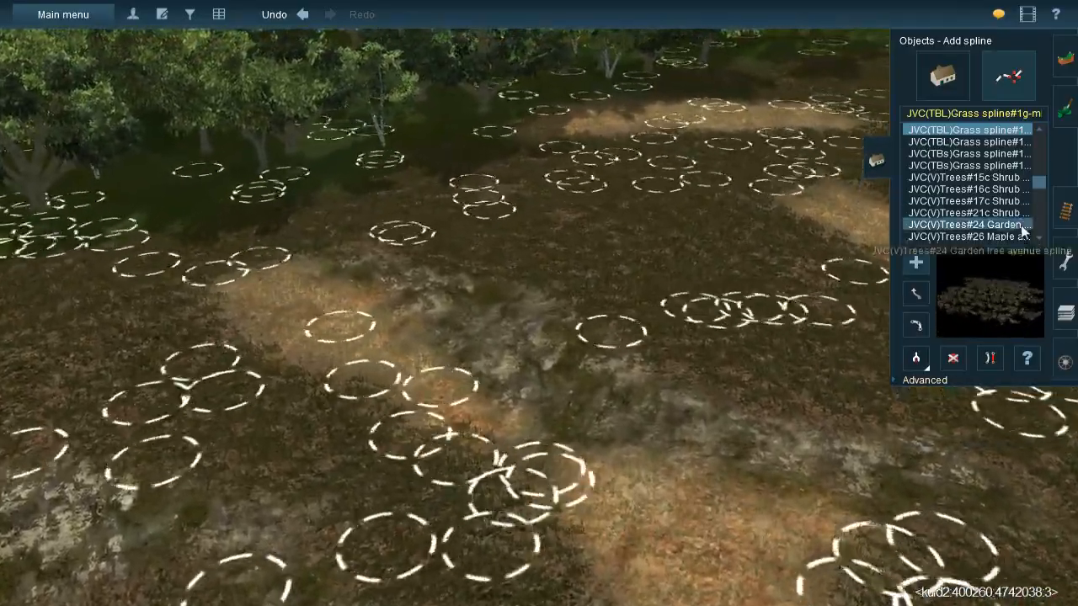
- Pick up the JVC@-Grass358s 20x40m spline from the scene and lay several of them over the mossy rock strip
right_click_drag(447, 286, 699, 352)
left_click(907, 357)
right_click_drag(715, 285, 708, 379)
left_click(724, 377)
right_click_drag(427, 287, 422, 100)
left_click(422, 80)
left_click(398, 294)
left_click(482, 93)
left_click(474, 283)
left_click_drag(475, 283, 463, 321)
left_click(414, 141)
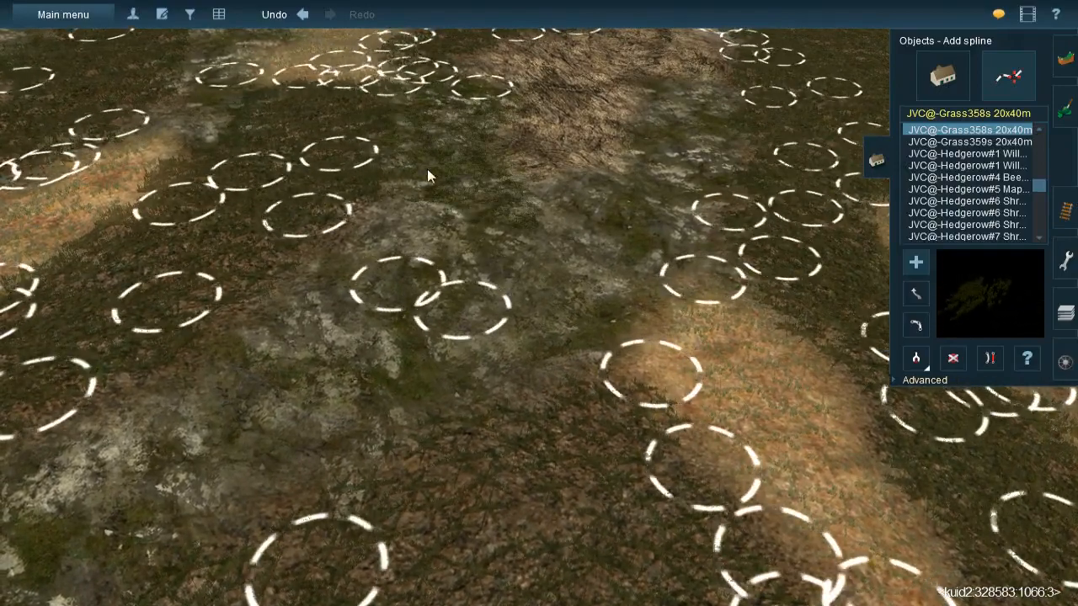
- Lay JVC@-Grass358s 20x40m splines across the mossy rock strip between the two straw patches, just below the bare brown grass strip
left_click(352, 482)
left_click(474, 197)
left_click_drag(484, 443, 478, 543)
right_click(441, 407)
left_click(400, 192)
left_click(283, 440)
left_click_drag(399, 336, 375, 277)
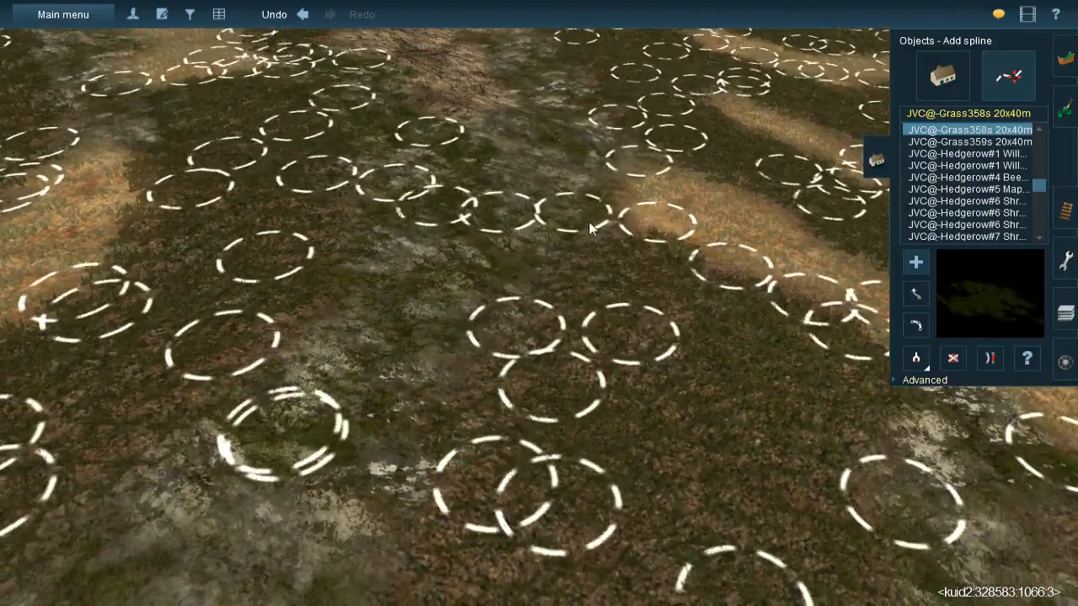
left_click_drag(631, 222, 650, 137)
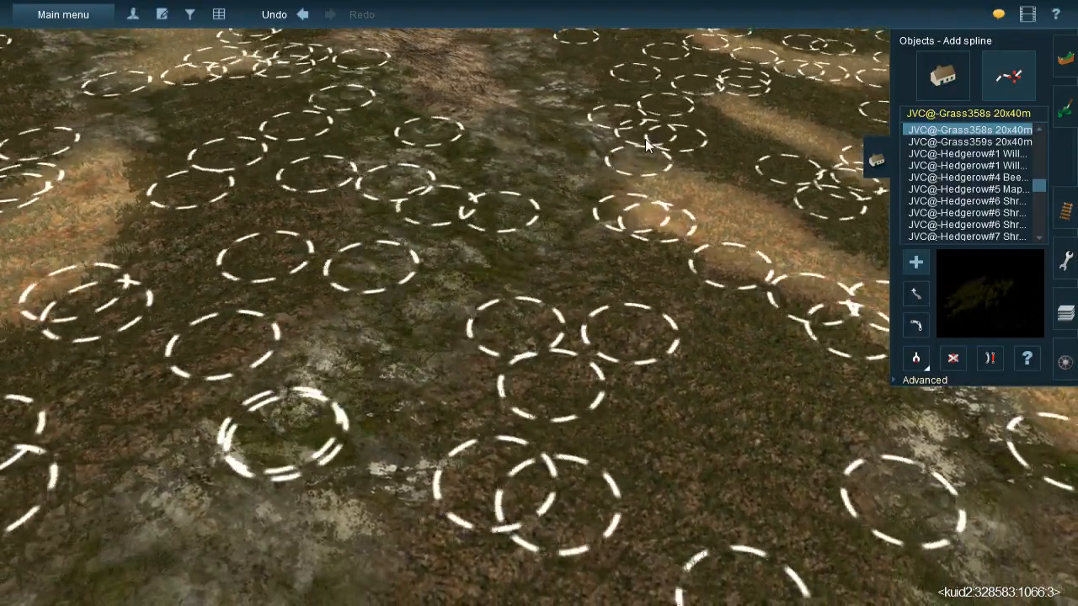
- Extend the JVC@-Grass358s 20x40m splines along the mossy rock beside the bare brown strip and back down the slope
right_click(510, 187)
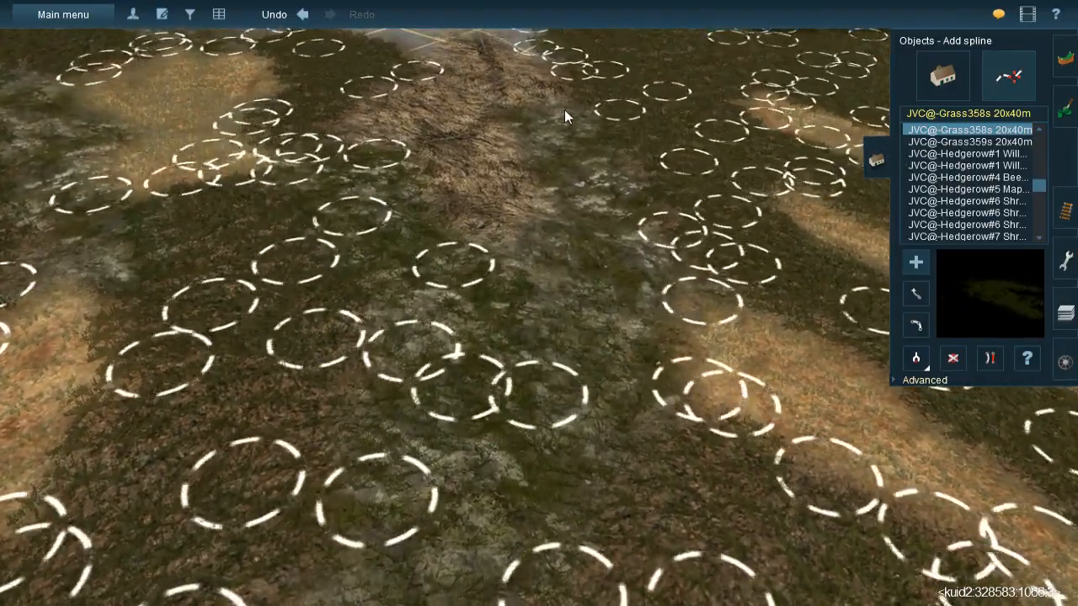
left_click_drag(594, 251, 547, 83)
left_click_drag(603, 364, 660, 182)
left_click_drag(476, 322, 636, 201)
right_click_drag(472, 489, 485, 378)
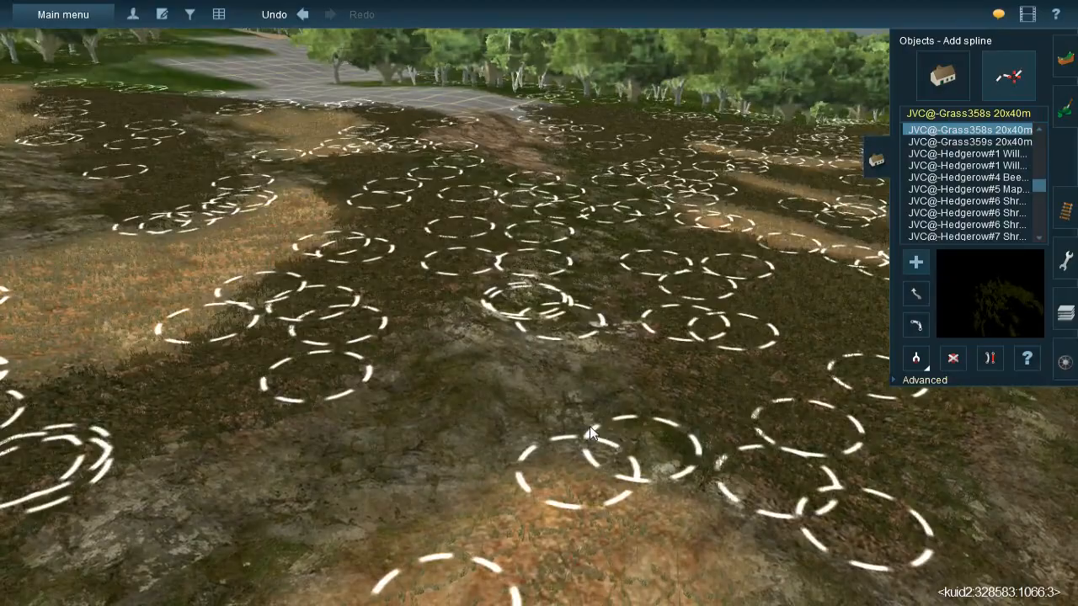
- Add JVC@-Grass358s 20x40m splines over the rocky ground around the tip of the next straw patch down the slope
left_click_drag(630, 502, 620, 576)
left_click_drag(224, 495, 598, 294)
left_click_drag(261, 538, 677, 311)
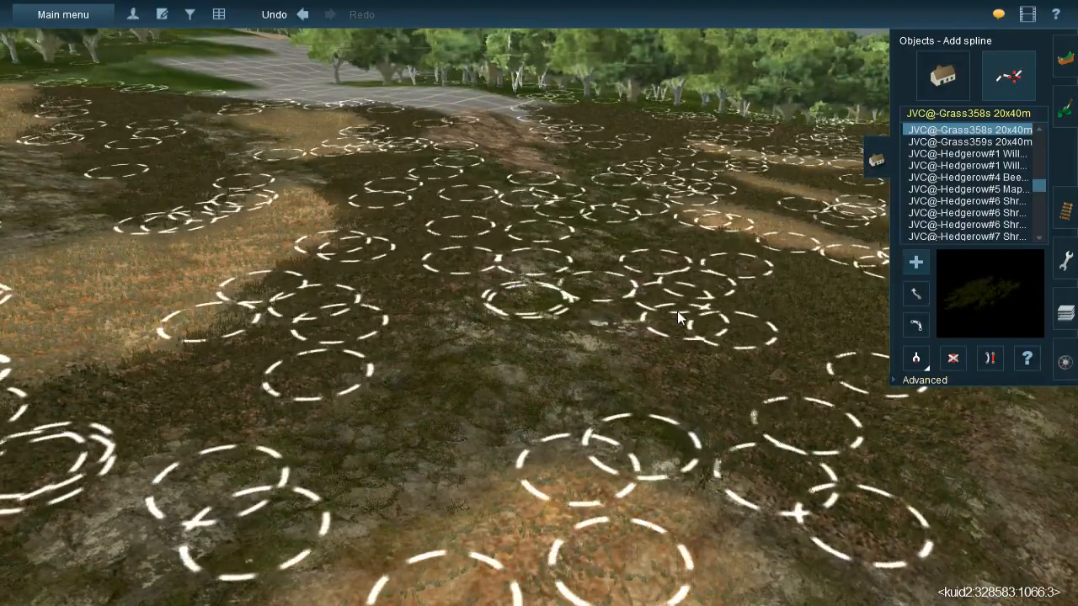
- Cover the mossy rock channel between the neighbouring straw patches with JVC@-Grass358s 20x40m splines
right_click(484, 412)
key("Left")
left_click_drag(333, 565, 427, 345)
right_click_drag(426, 384, 362, 462)
left_click_drag(536, 497, 515, 480)
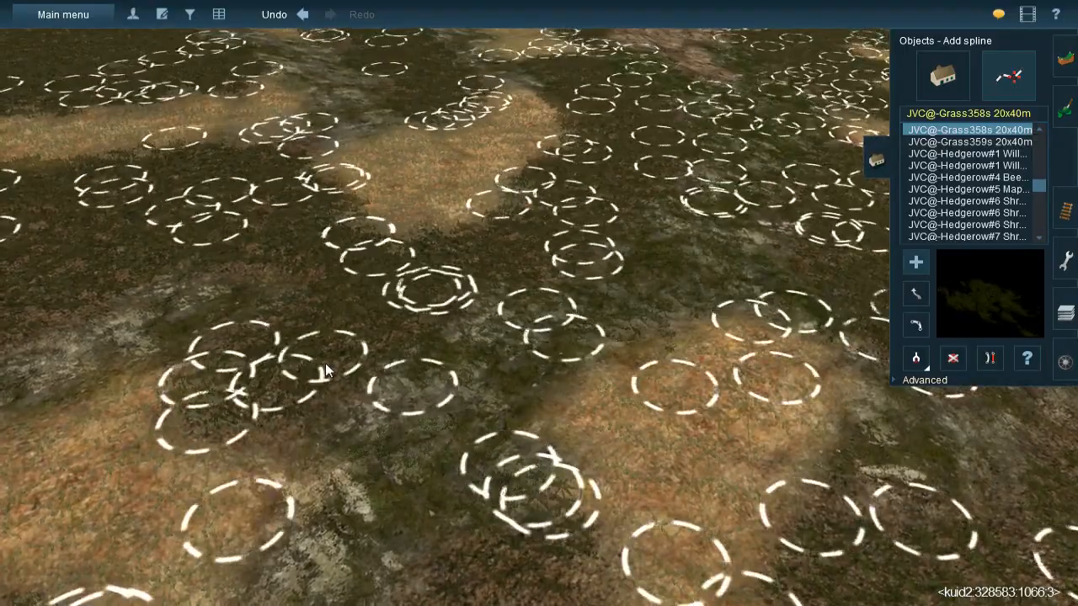
left_click_drag(303, 323, 402, 408)
- Continue the JVC@-Grass358s 20x40m splines through the mossy rock gap where the channel widens below the straw patches
right_click(343, 494)
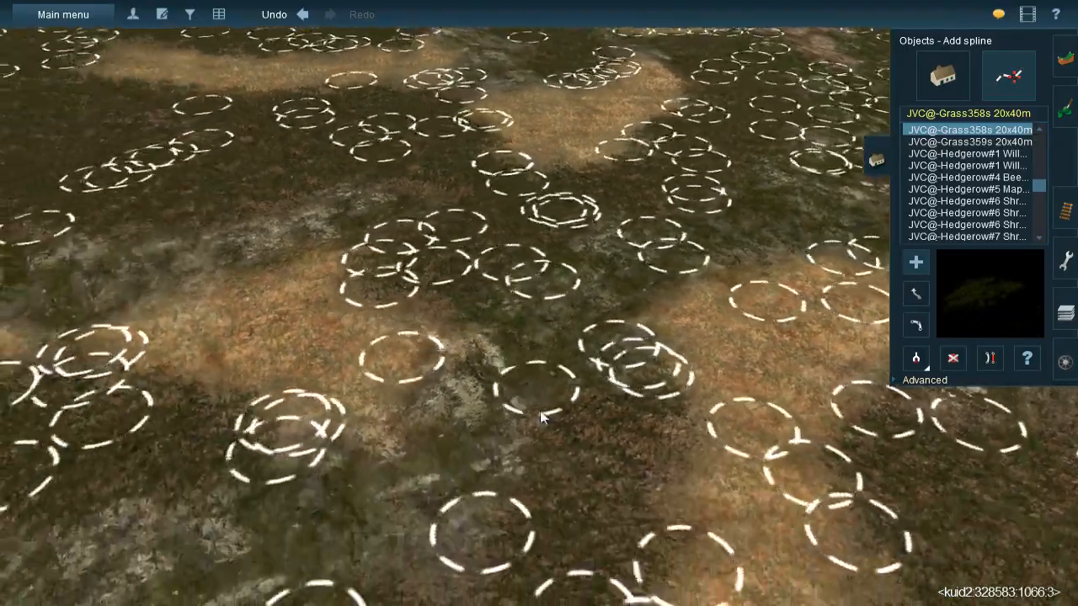
left_click(497, 478)
left_click_drag(395, 501, 474, 541)
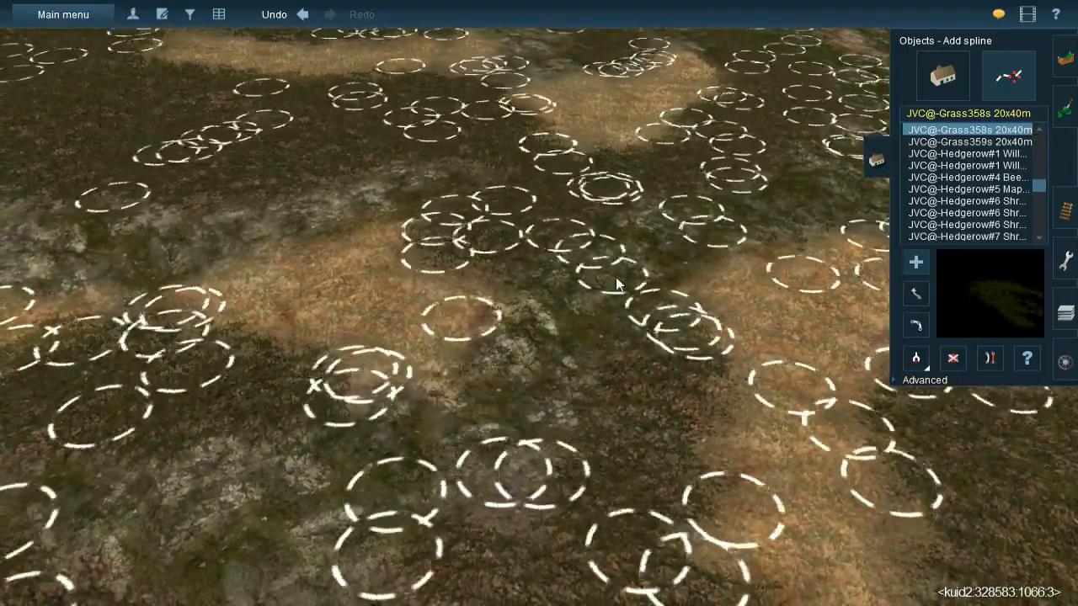
left_click_drag(619, 274, 637, 277)
- Lay JVC@-Grass358s 20x40m splines over the mossy rock branch that leads away from the straw patch into the dark gravel
right_click(484, 344)
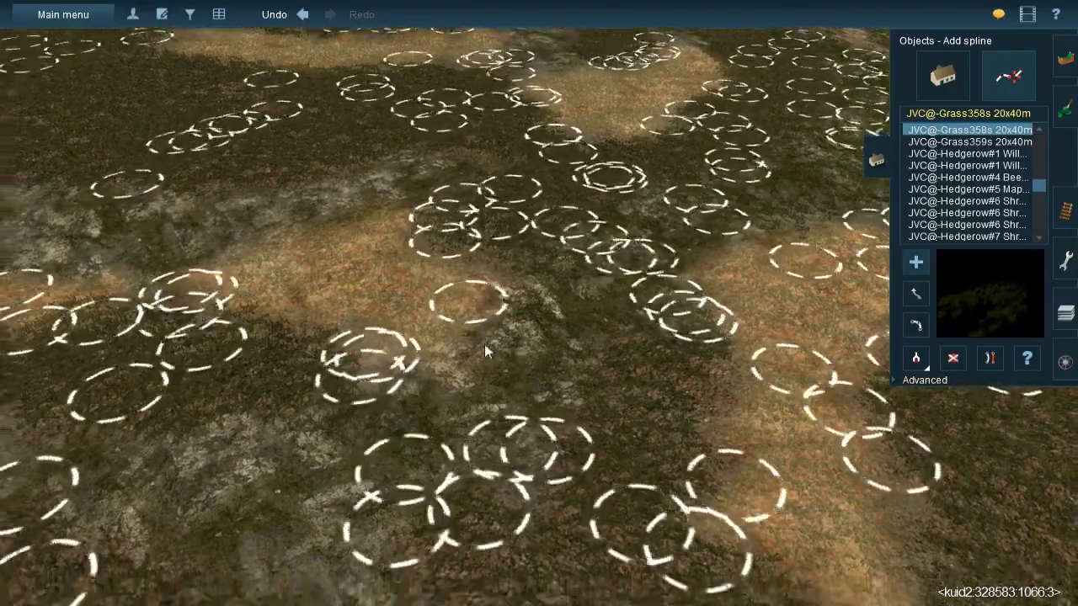
key("Left")
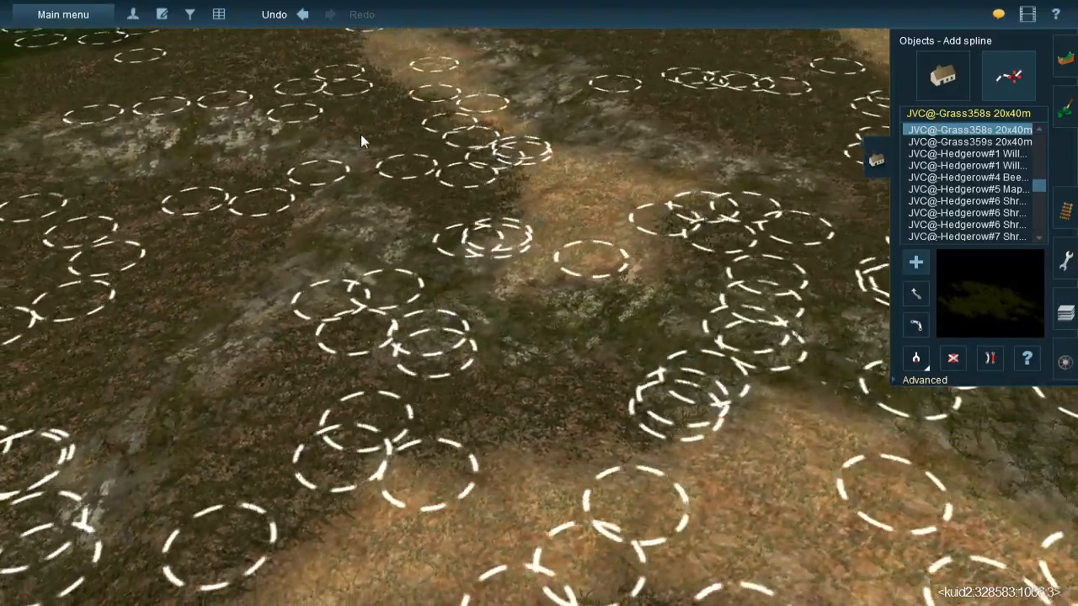
left_click_drag(361, 135, 349, 167)
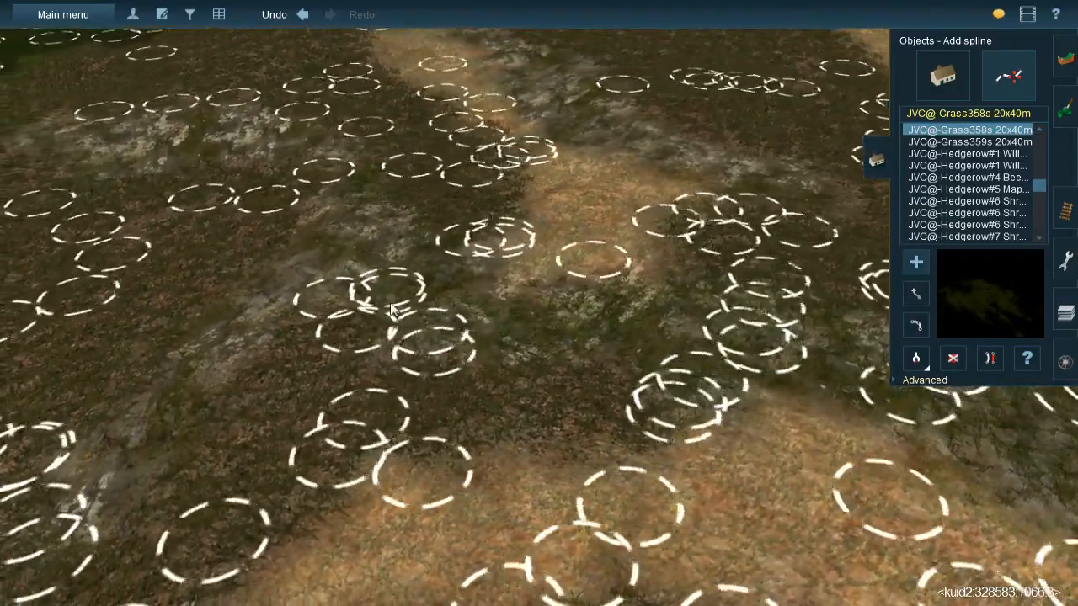
left_click_drag(389, 295, 290, 354)
left_click_drag(389, 195, 334, 233)
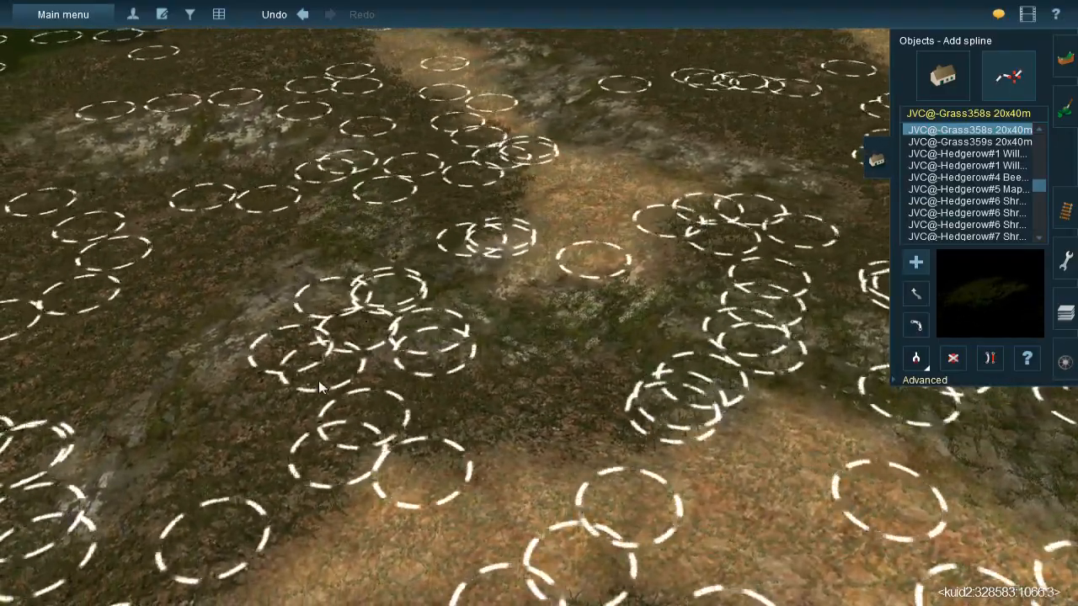
- Run JVC@-Grass358s 20x40m splines down the narrow rocky streak crossing the dark gravel beside the lower straw patch
left_click_drag(311, 405, 170, 433)
right_click(240, 438)
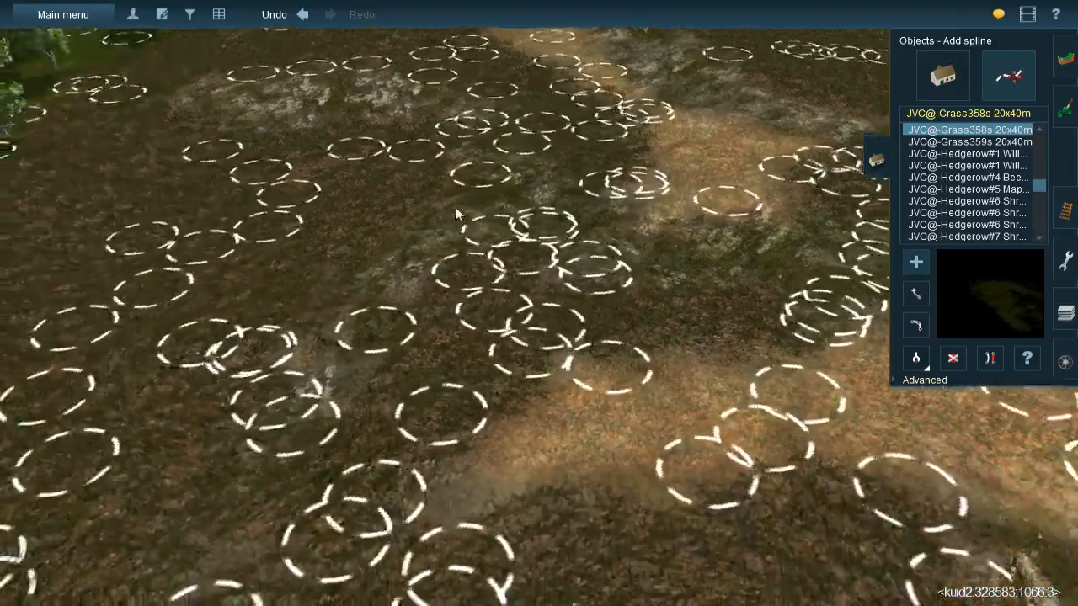
left_click_drag(440, 230, 384, 503)
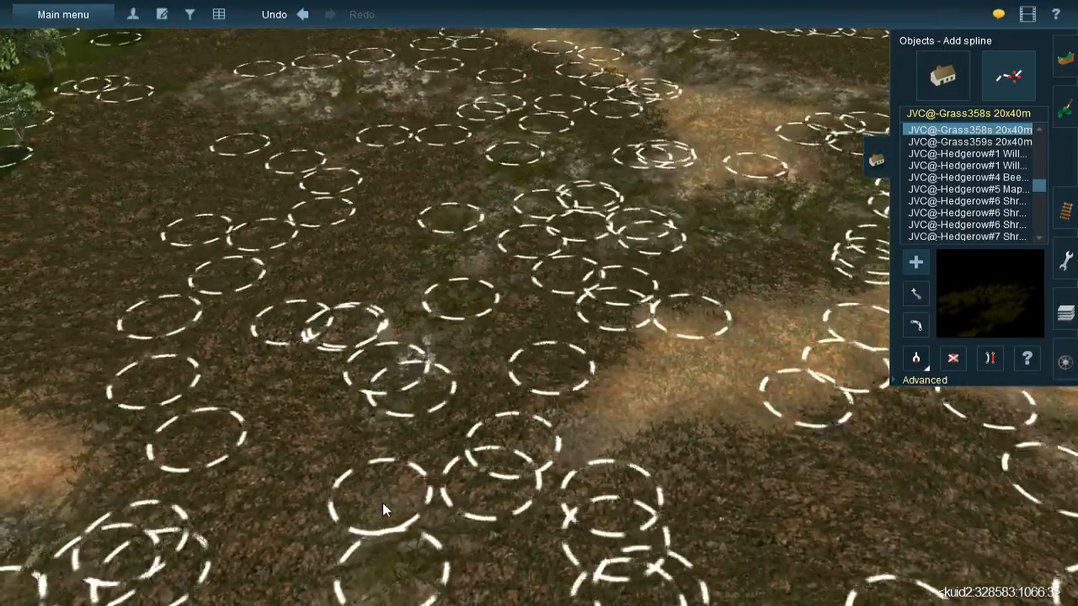
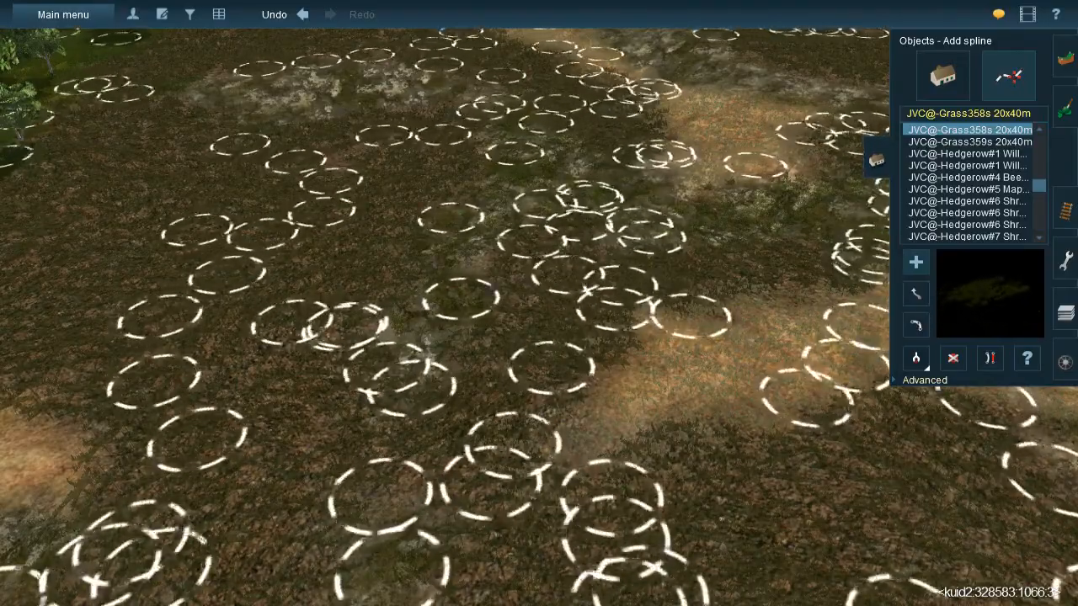
- Lay JVC@-Grass358s 20x40m splines along the rocky streak running uphill through the dark gravel between the straw patches
right_click(268, 480)
right_click_drag(559, 262, 585, 221)
left_click_drag(566, 178, 552, 523)
left_click_drag(441, 152, 510, 461)
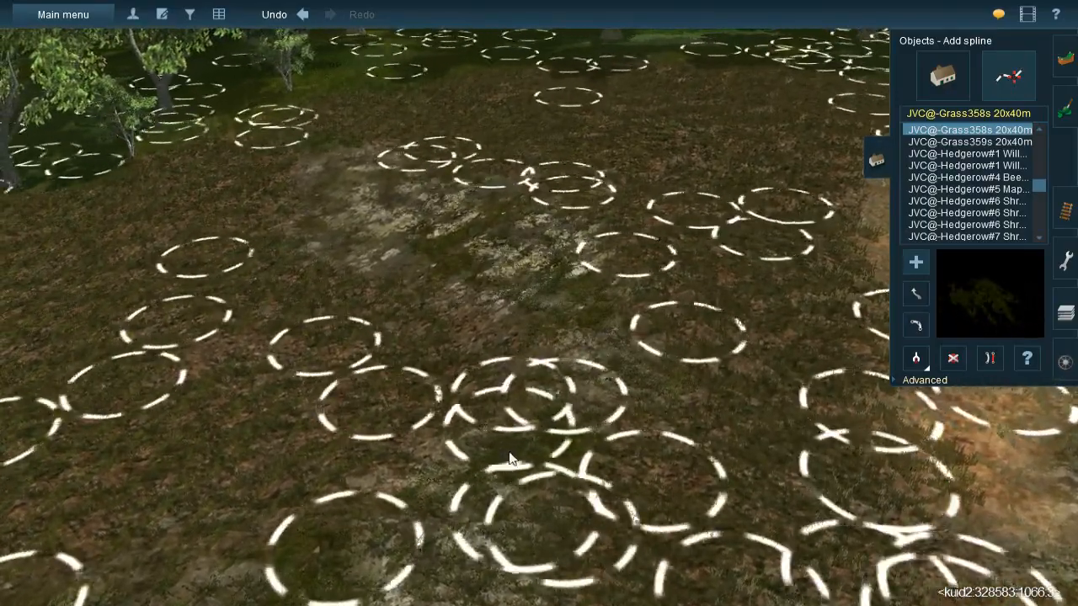
- Cover the isolated mossy rock patch in the dark gravel near the tree line with JVC@-Grass358s 20x40m splines
left_click_drag(381, 142, 390, 349)
left_click_drag(335, 145, 324, 337)
right_click_drag(661, 396, 492, 218)
left_click_drag(448, 219, 552, 348)
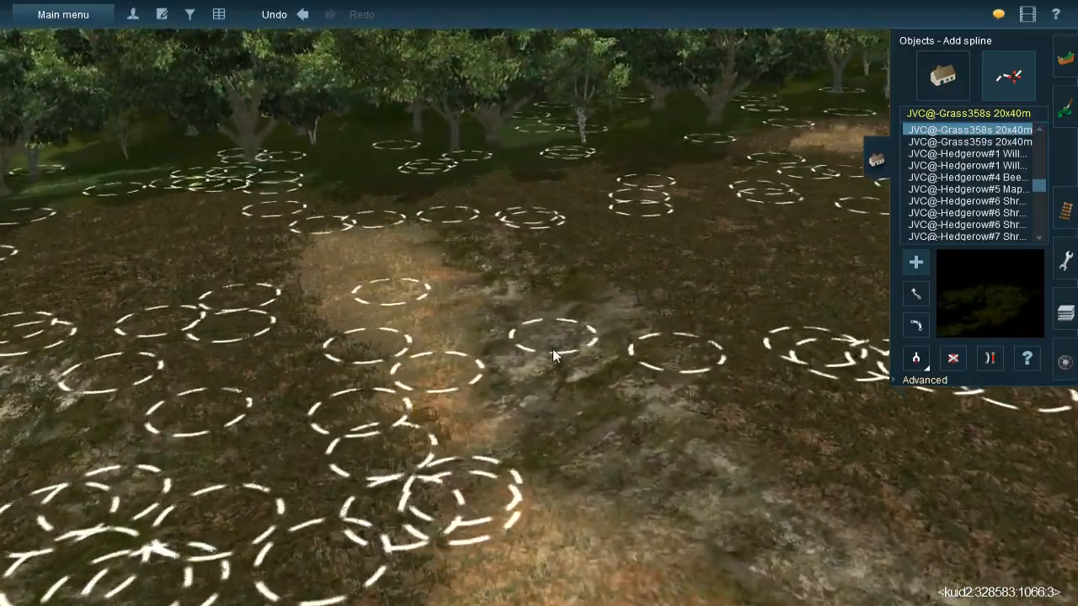
- Spread JVC@-Grass358s 20x40m splines over the rocky ground beside the narrow straw strip that reaches toward the trees
left_click_drag(483, 224, 709, 378)
left_click_drag(528, 288, 523, 484)
left_click_drag(588, 278, 553, 366)
key("Down")
- Place JVC@-Grass358s 20x40m splines up the mossy rock channel beside the straw patch nearest the trees
key("Down")
key("Left")
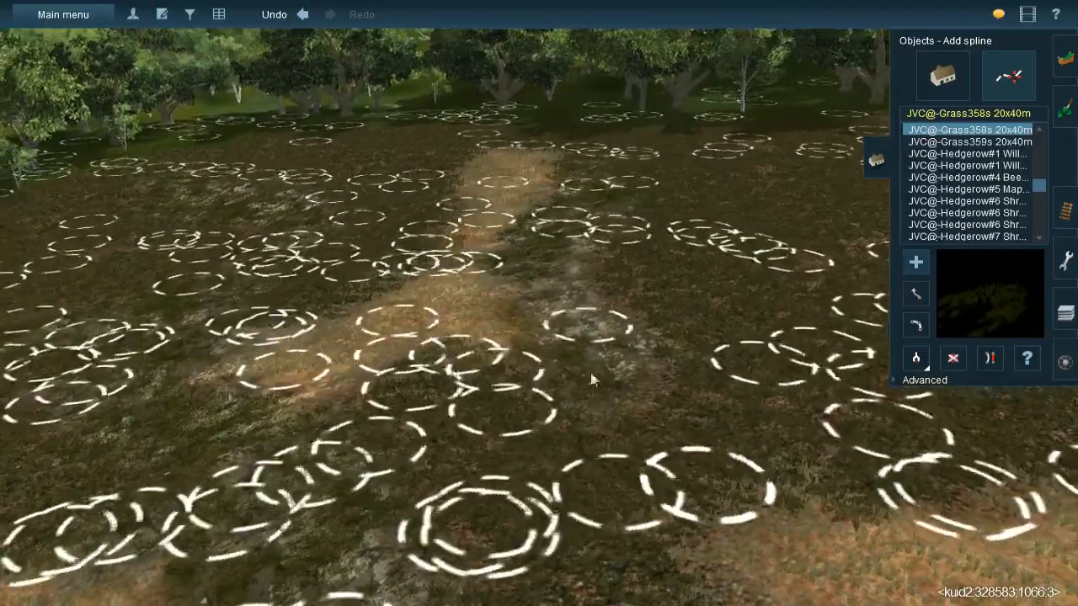
left_click_drag(591, 374, 596, 509)
key("Down")
key("Right")
key("Down")
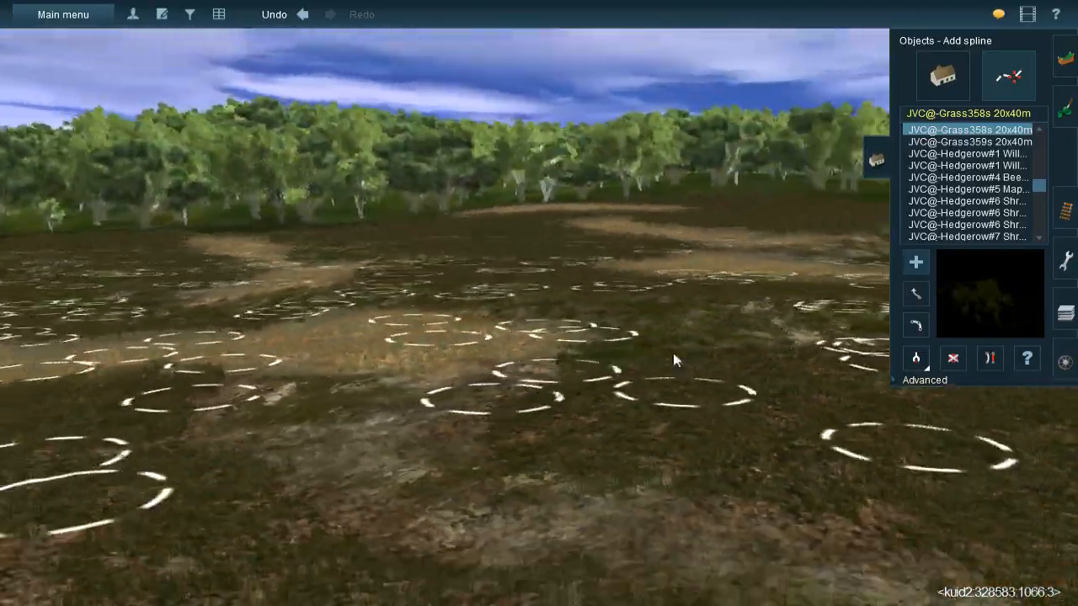
key("Up")
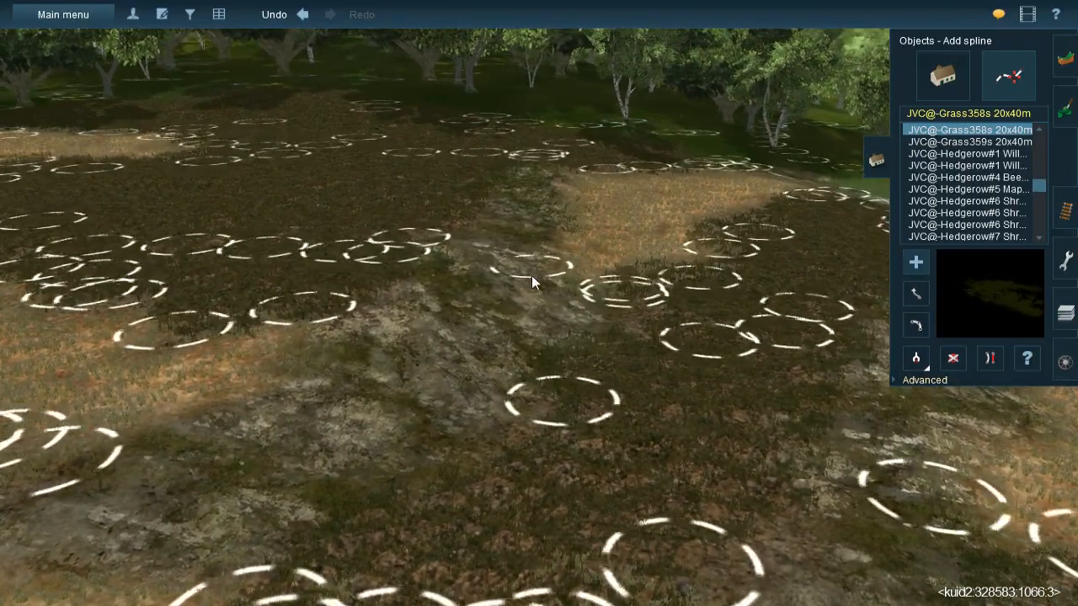
left_click(524, 268)
left_click(439, 274)
left_click(529, 183)
left_click(542, 363)
left_click(526, 214)
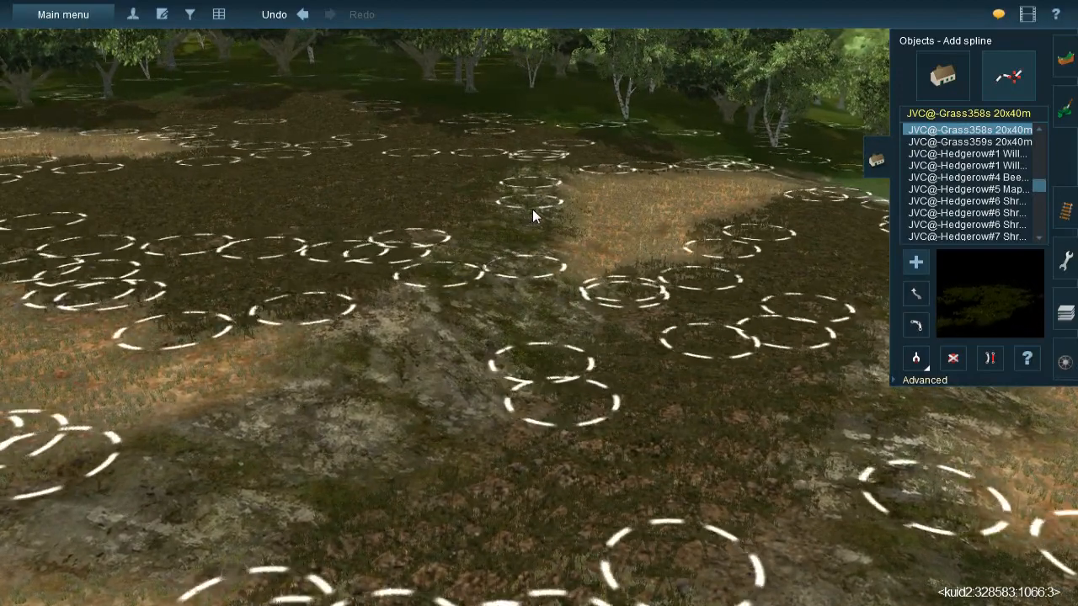
- Fill the lower, wider part of the mossy rock channel between the straw patches with JVC@-Grass358s 20x40m splines
left_click(301, 428)
left_click(495, 242)
left_click_drag(499, 241, 495, 224)
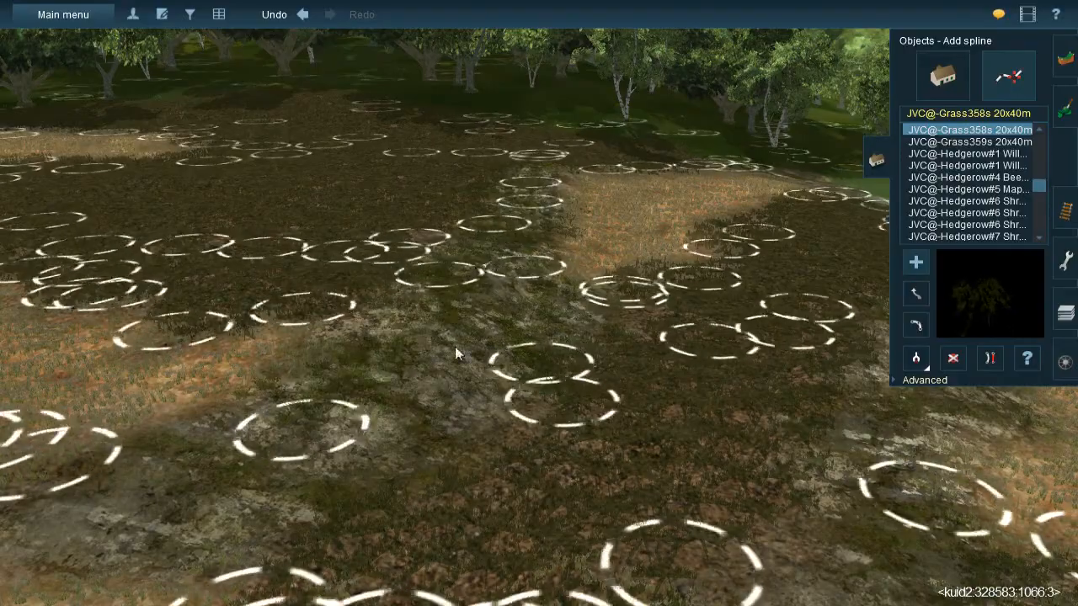
left_click_drag(203, 452, 640, 410)
right_click(640, 410)
key("Right")
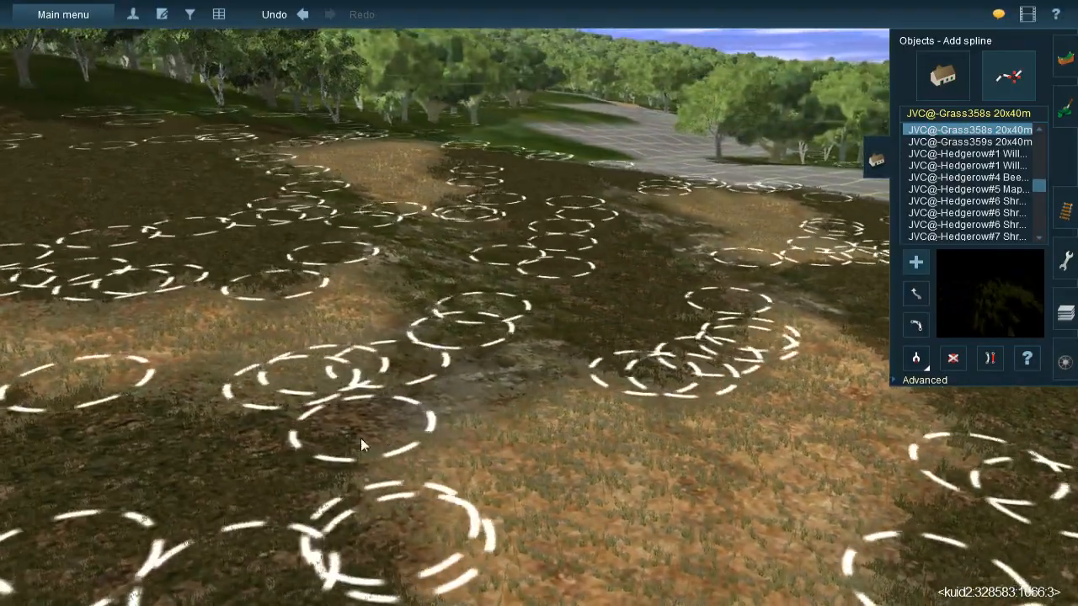
left_click(372, 435)
left_click(629, 310)
- Run JVC@-Grass358s 20x40m splines down the rocky streak from the tip of the long straw strip to the broad straw patch
key("Right")
key("Down")
key("Up")
key("Down")
key("Right")
key("Right")
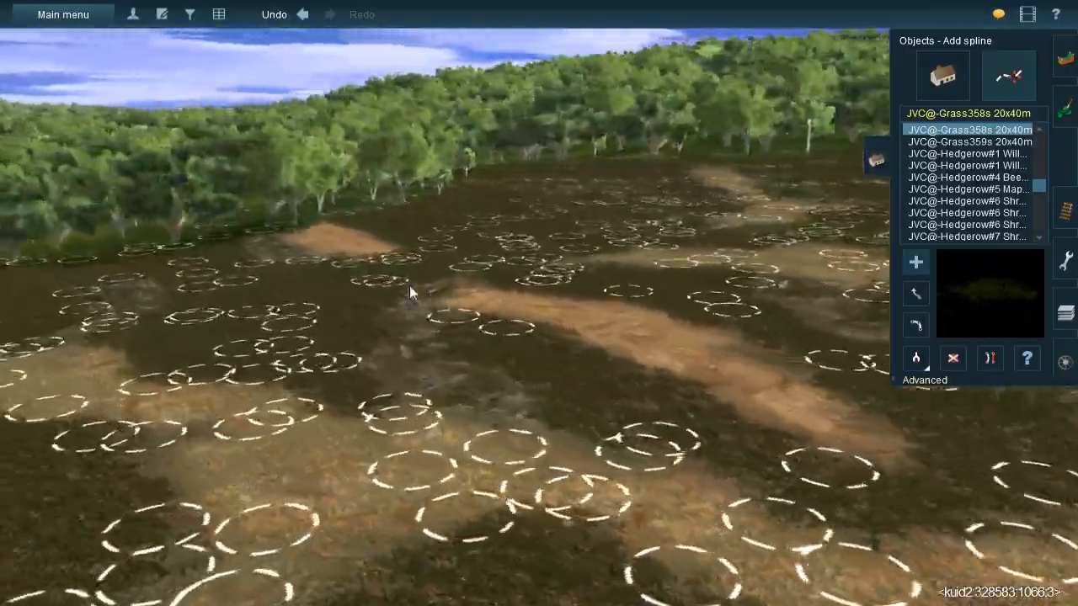
key("Up")
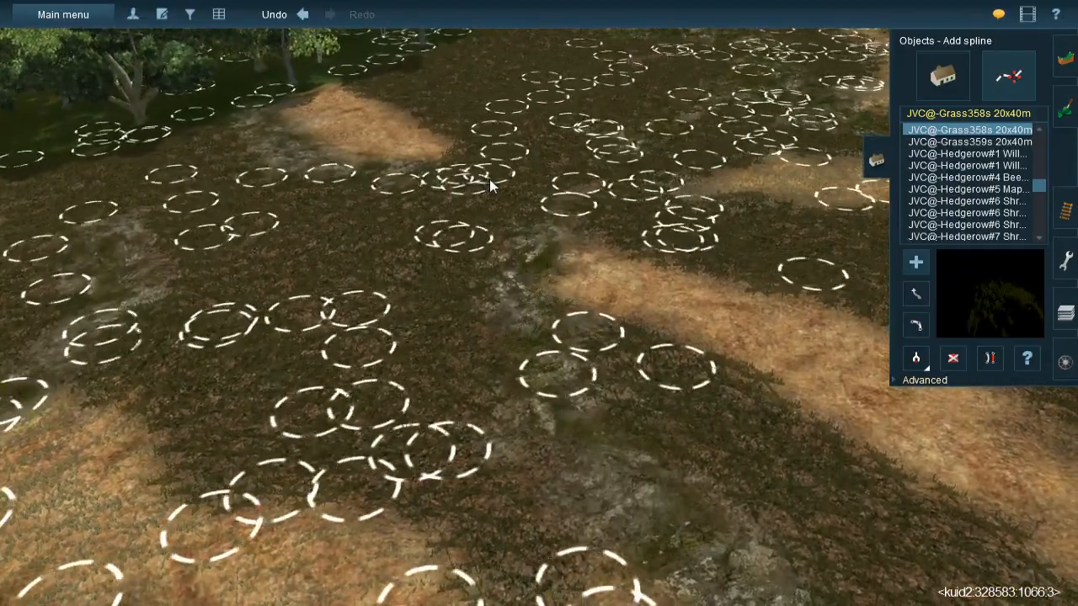
left_click(482, 334)
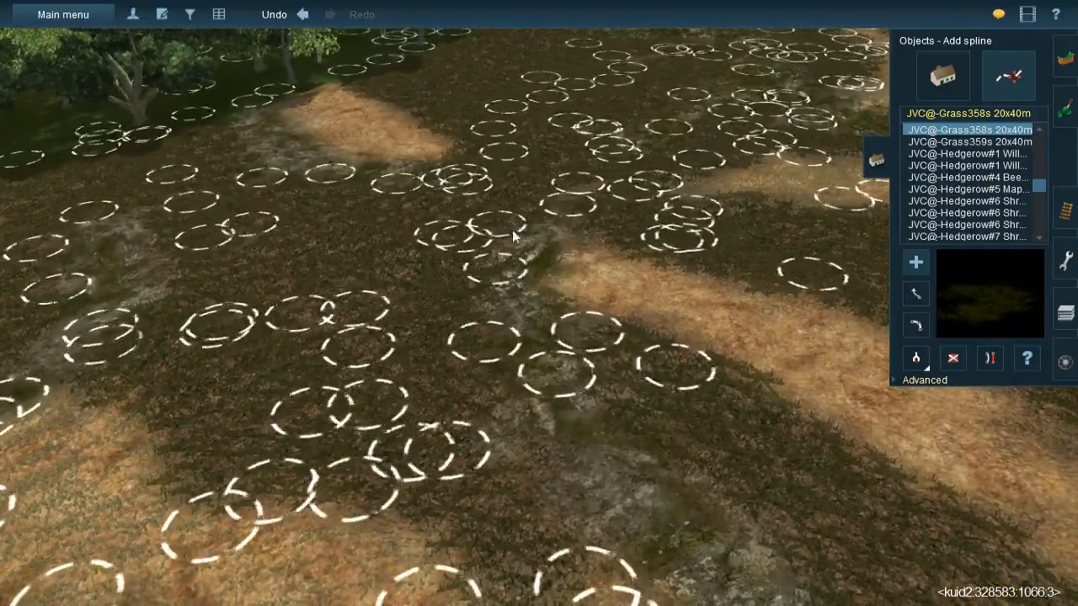
left_click(561, 194)
left_click(681, 542)
left_click(496, 333)
right_click(647, 455)
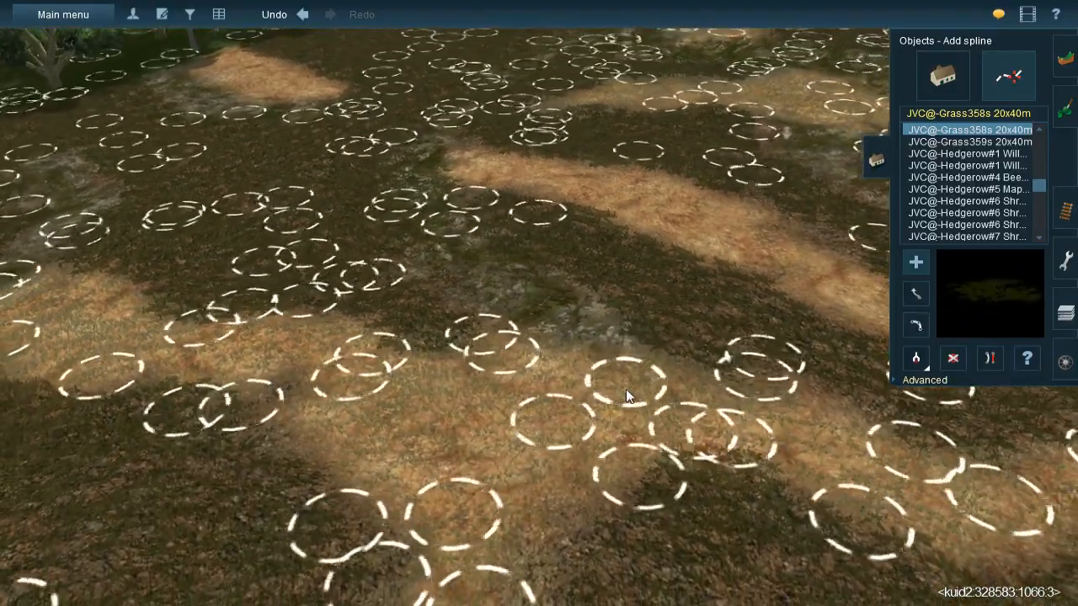
left_click(496, 266)
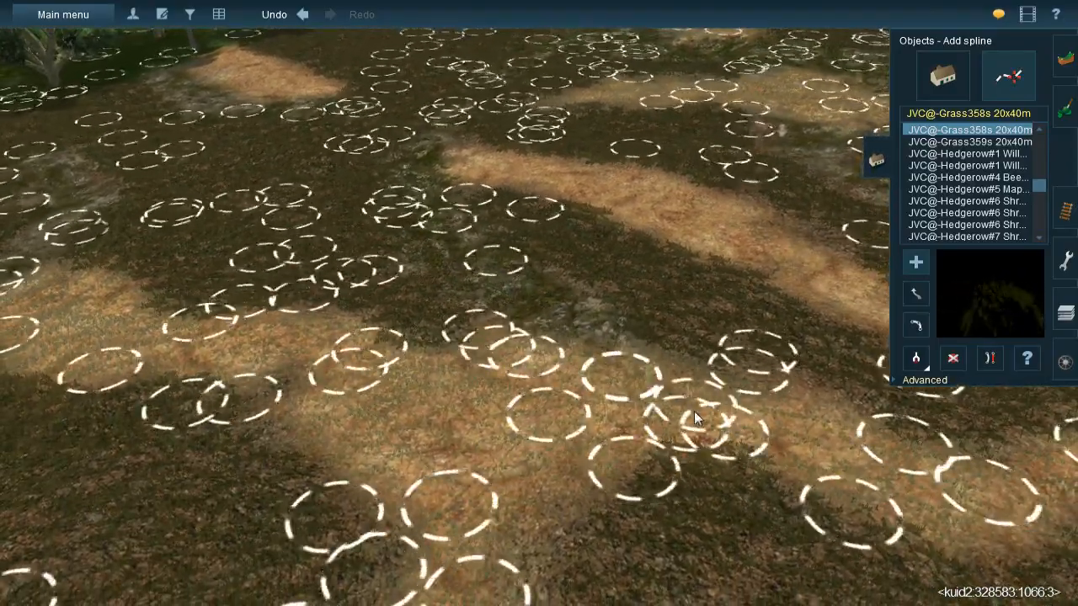
left_click(657, 377)
right_click(657, 383)
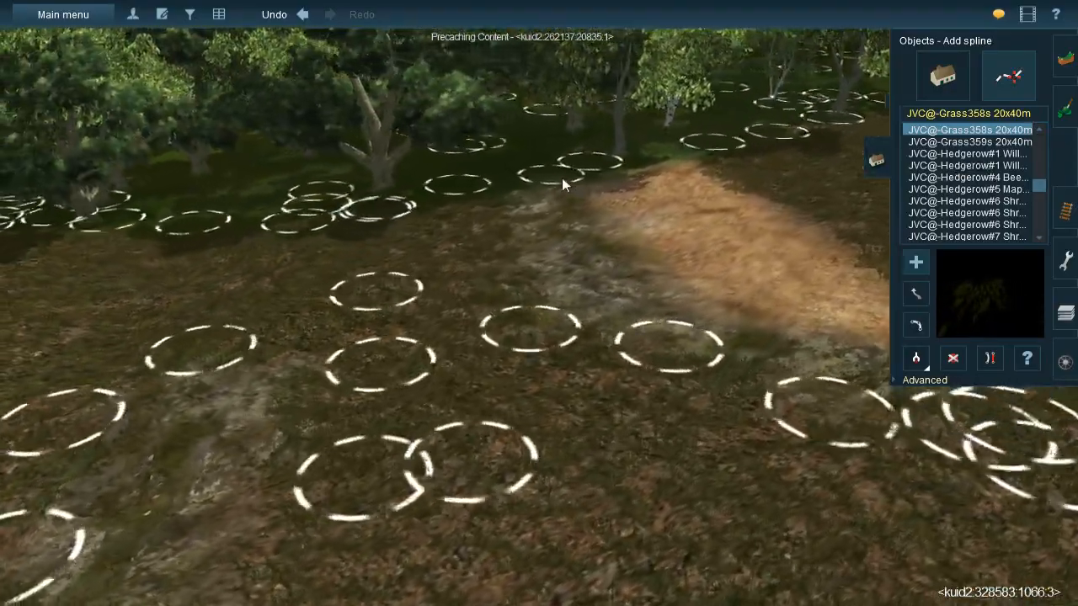
- Line the rocky fringe of the small straw patch at the tree edge with JVC@-Grass358s 20x40m splines
left_click(561, 179)
left_click(547, 281)
left_click(557, 207)
left_click(703, 496)
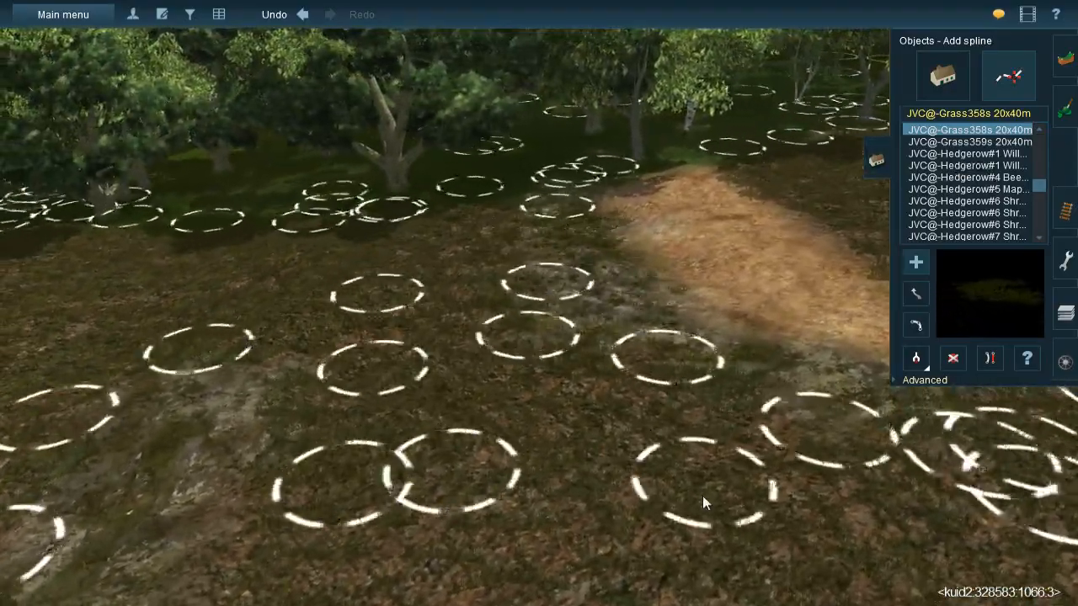
right_click(729, 442)
- Add JVC@-Grass358s 20x40m splines around the rocky ground between the small tree-edge straw patch and the next rocky streak
key("Left")
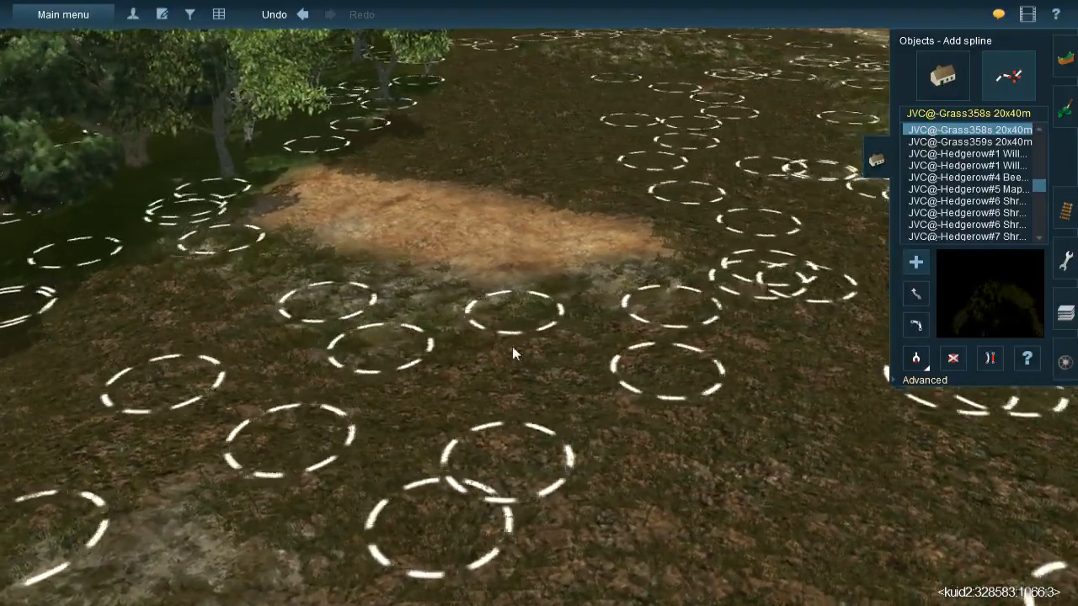
right_click(510, 347)
left_click(352, 297)
left_click(856, 231)
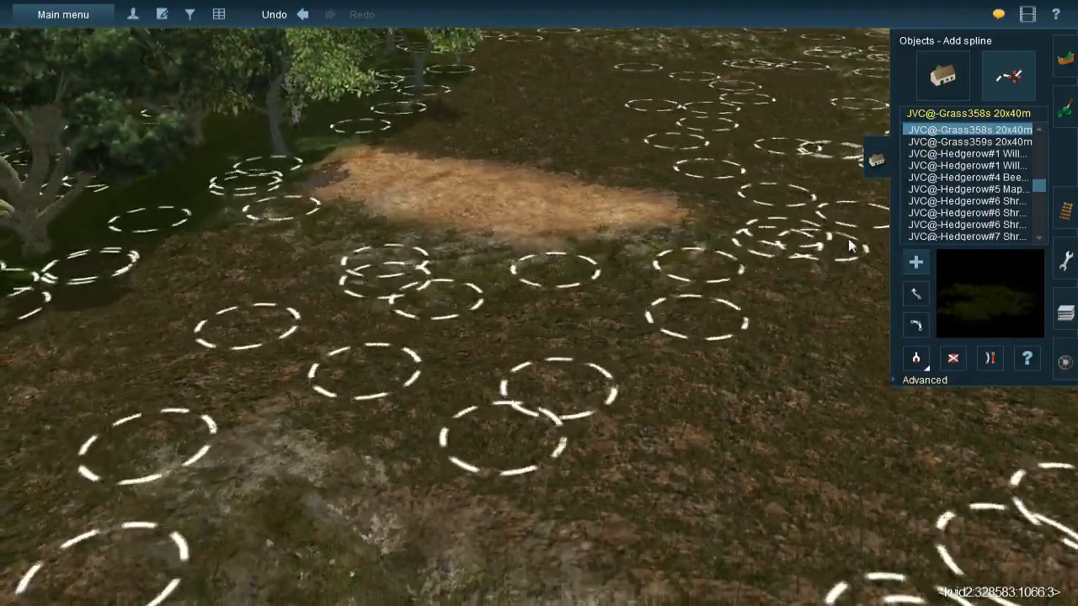
right_click(589, 362)
key("Left")
left_click(317, 302)
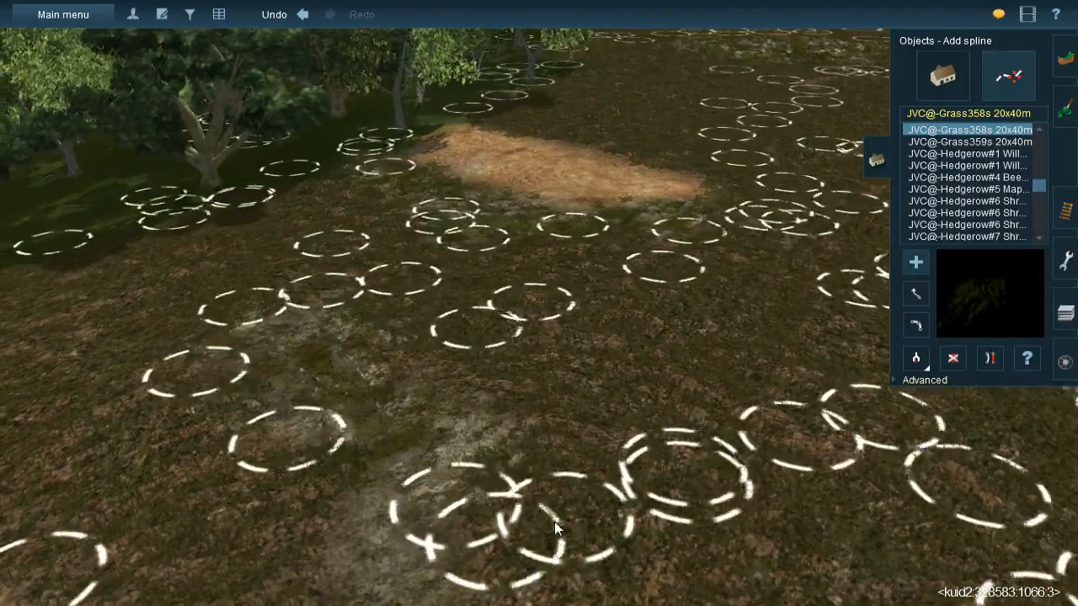
- Cover the mossy rock streak running down between the neighbouring straw patches with JVC@-Grass358s 20x40m splines
right_click(554, 522)
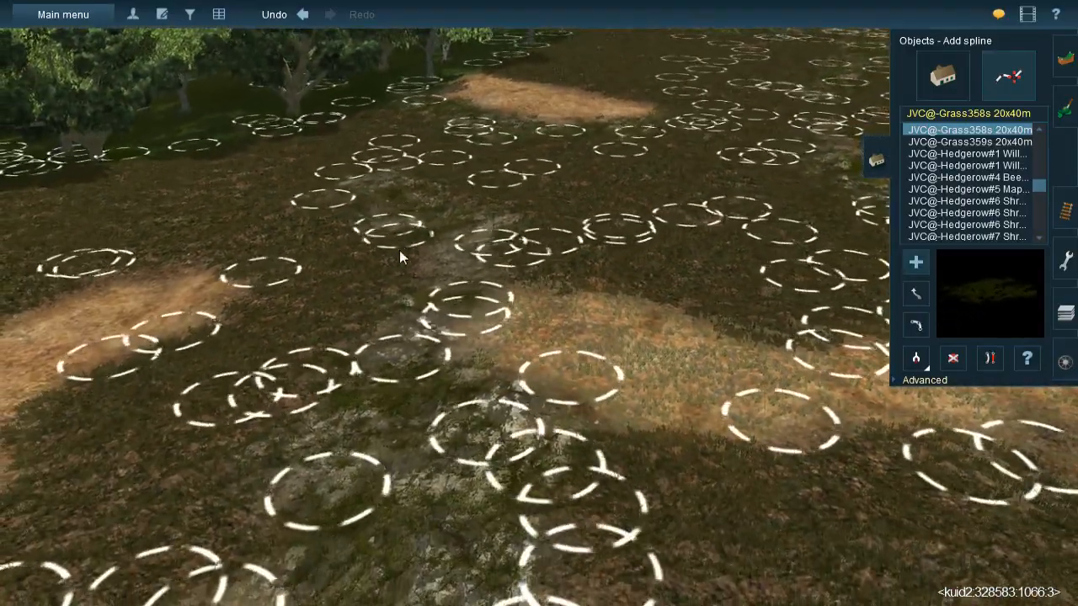
left_click(398, 258)
left_click(498, 206)
left_click(404, 325)
left_click(464, 244)
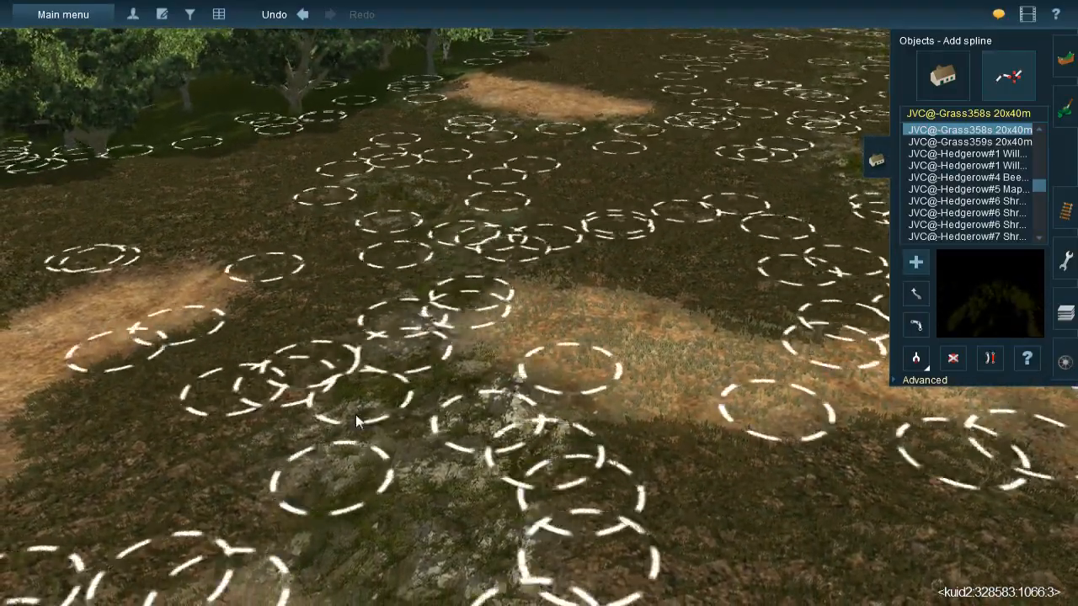
left_click(305, 465)
right_click(362, 497)
- Switch to the JVC(TBL)Grass spline#1g-m spline and lay it over the branching straw patch near the trees
key("Left")
key("Left")
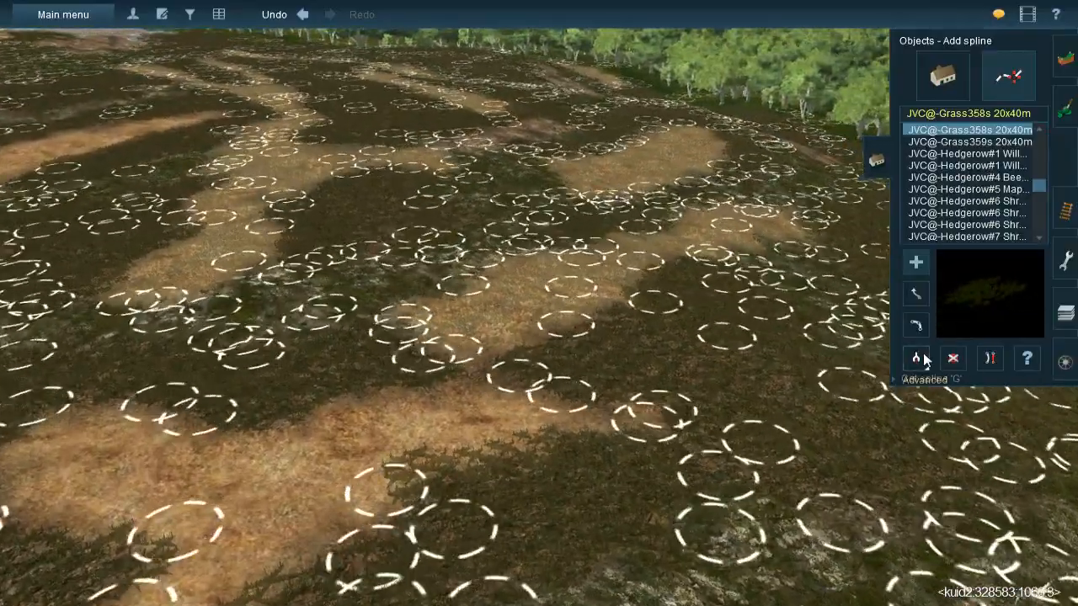
key("g")
left_click(527, 295)
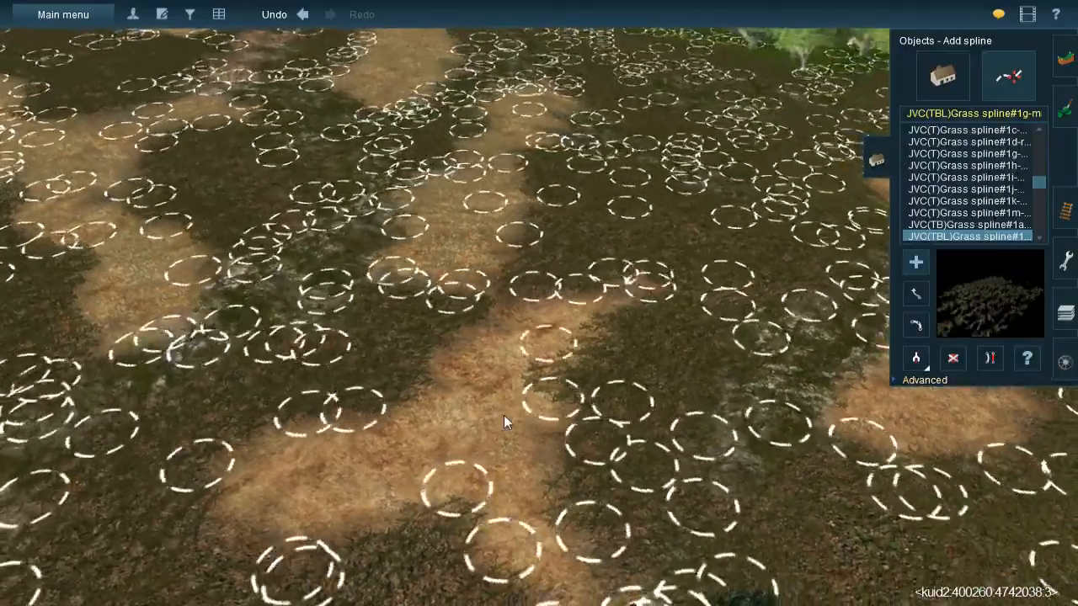
left_click(501, 425)
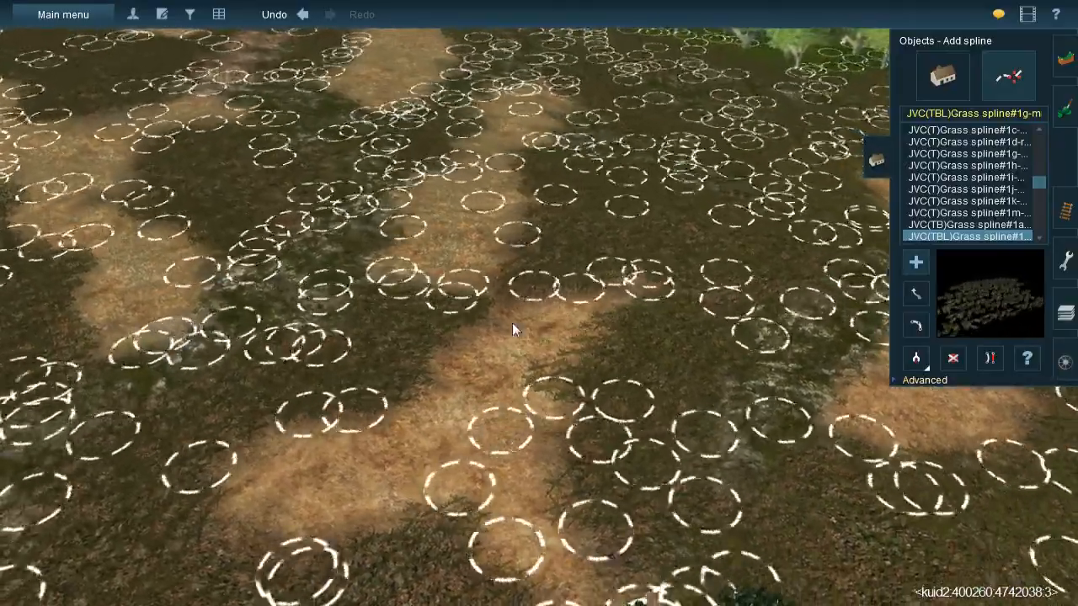
left_click(503, 280)
left_click(452, 426)
key("Down")
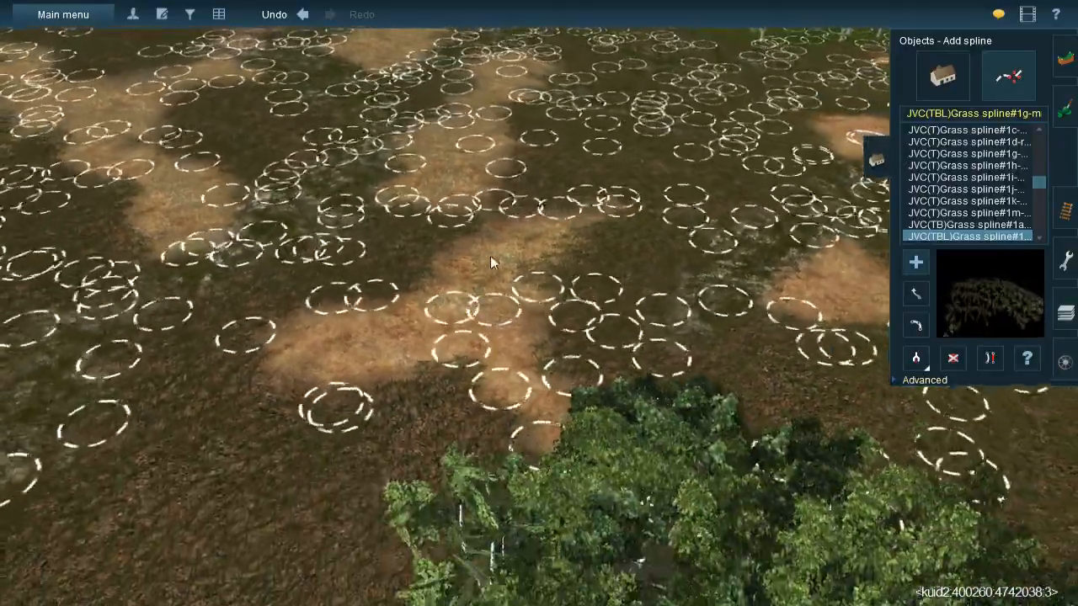
left_click(487, 254)
right_click(584, 476)
- Continue the JVC(TBL)Grass spline#1g-m splines over the remaining arm of the branching straw patch
key("Left")
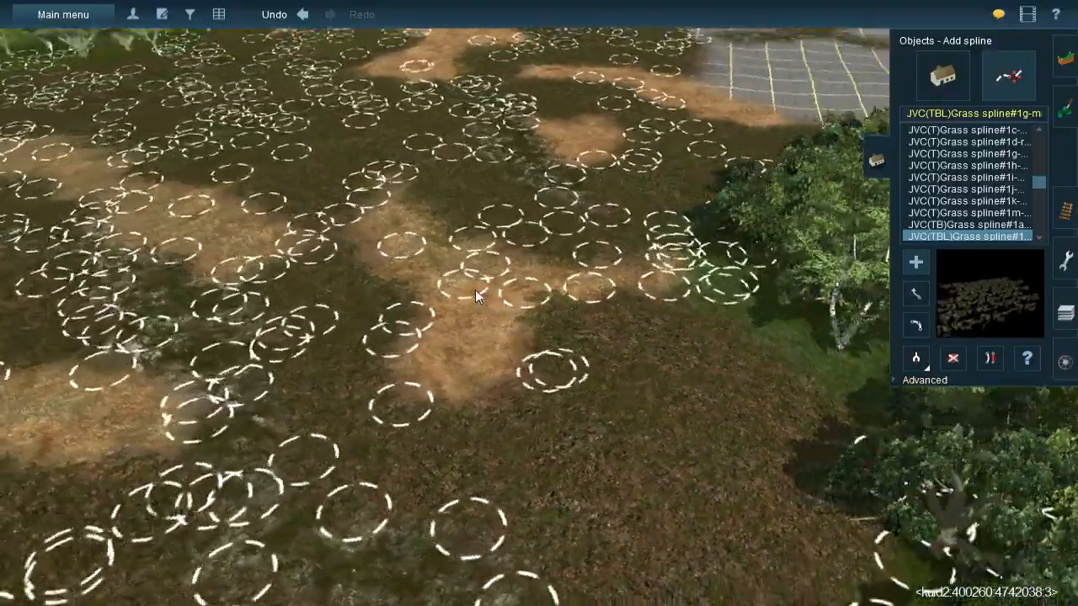
left_click(599, 448)
left_click(487, 288)
left_click(505, 432)
key("Left")
key("Left")
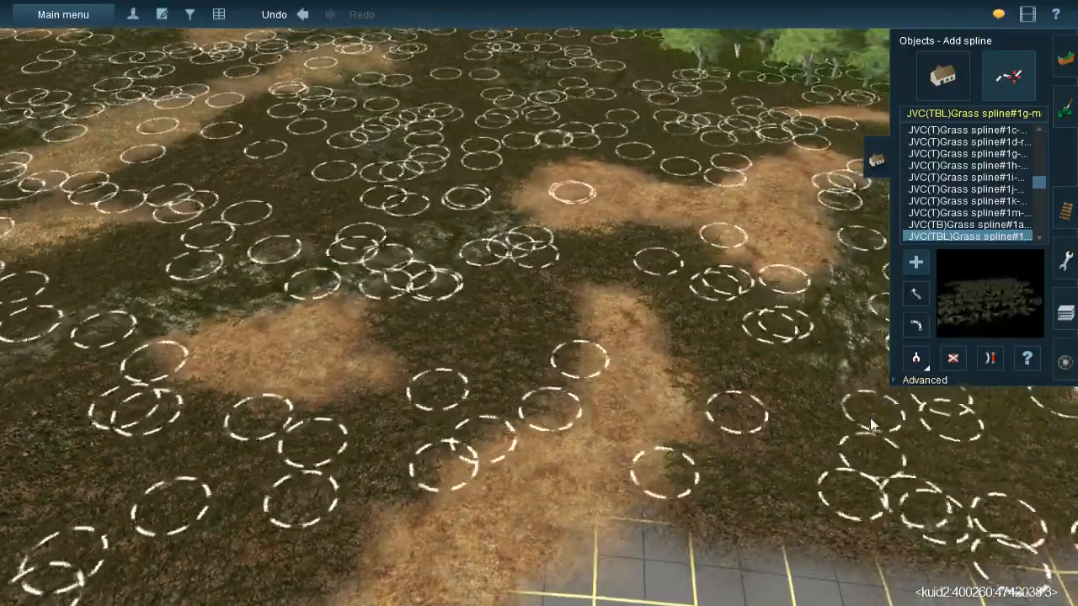
right_click(834, 449)
right_click(539, 228)
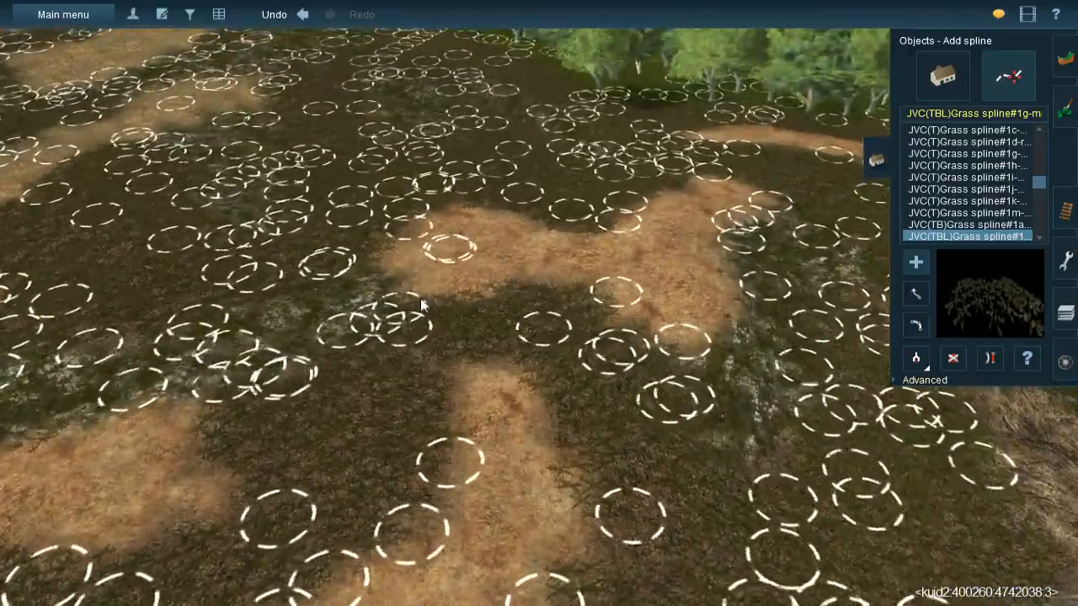
- Cover the wide forked straw patch above the mossy rock with JVC(TBL)Grass spline#1g-m splines
left_click(500, 310)
left_click(523, 200)
left_click(553, 299)
left_click(594, 211)
left_click(657, 191)
left_click(649, 345)
left_click(705, 380)
right_click(651, 271)
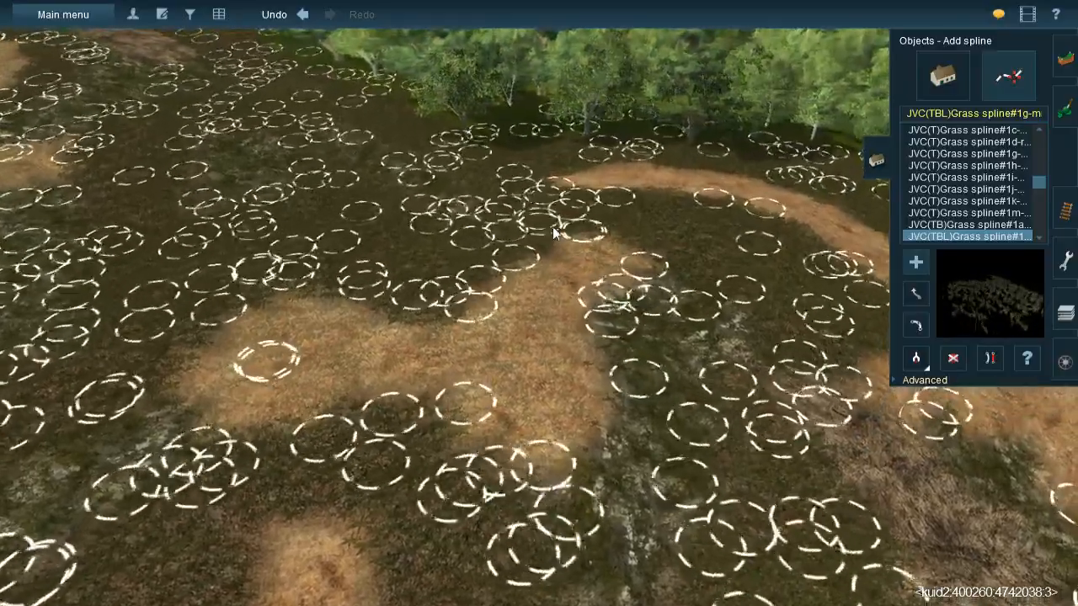
left_click(553, 228)
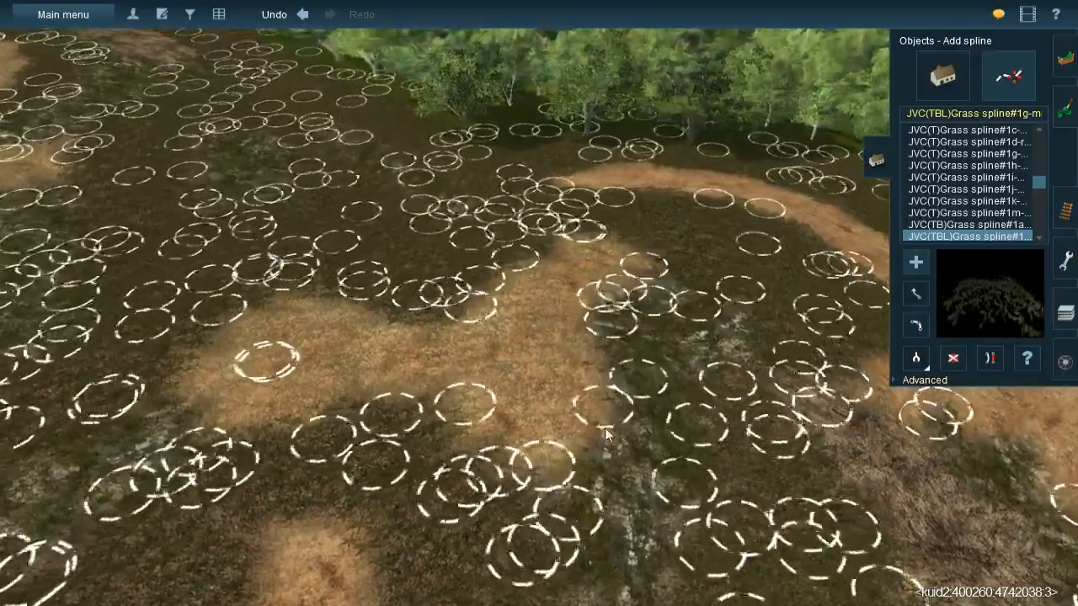
left_click(581, 432)
- Lay JVC(TBL)Grass spline#1g-m splines along the upper end of the curved straw strip beside the trees
right_click(624, 247)
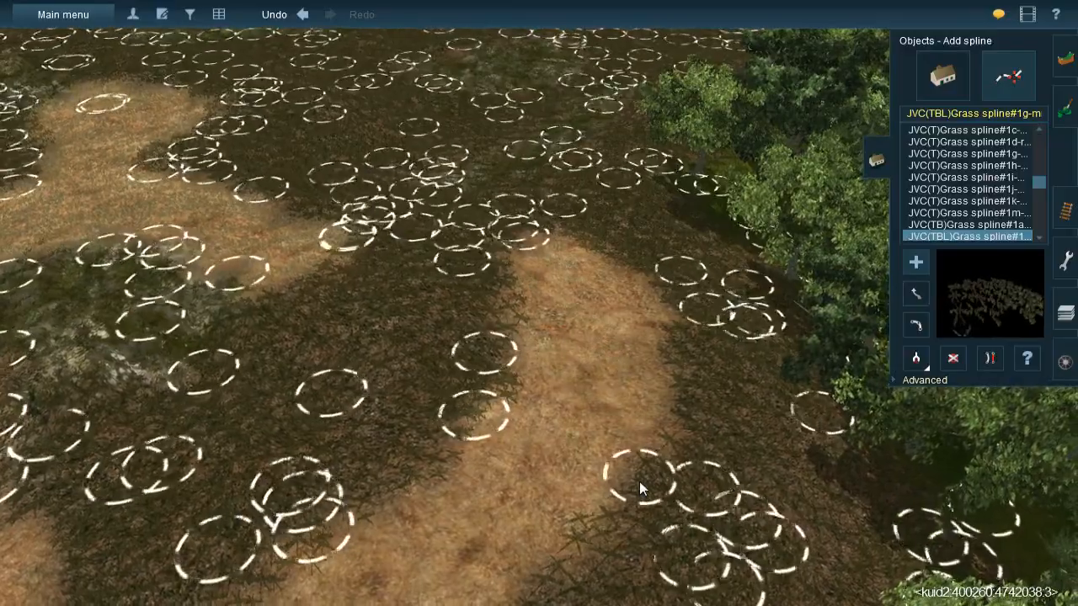
left_click(640, 482)
left_click(581, 230)
left_click(648, 320)
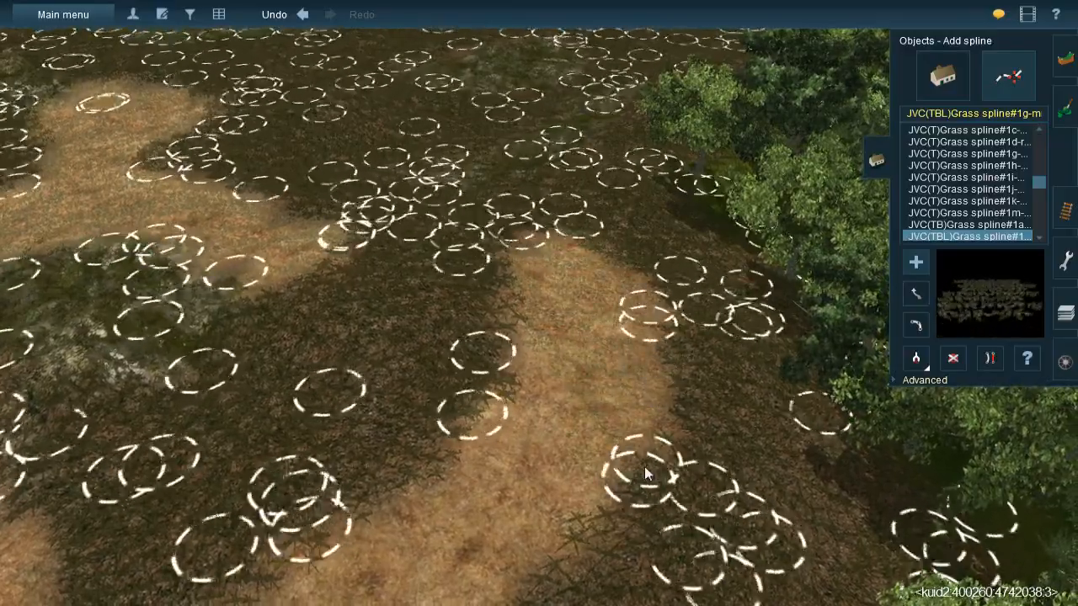
left_click(644, 474)
right_click(518, 526)
- Extend the JVC(TBL)Grass spline#1g-m splines down the middle of the curved straw strip along the wooded edge
left_click(516, 215)
left_click(459, 376)
left_click(561, 244)
left_click(491, 433)
right_click(483, 468)
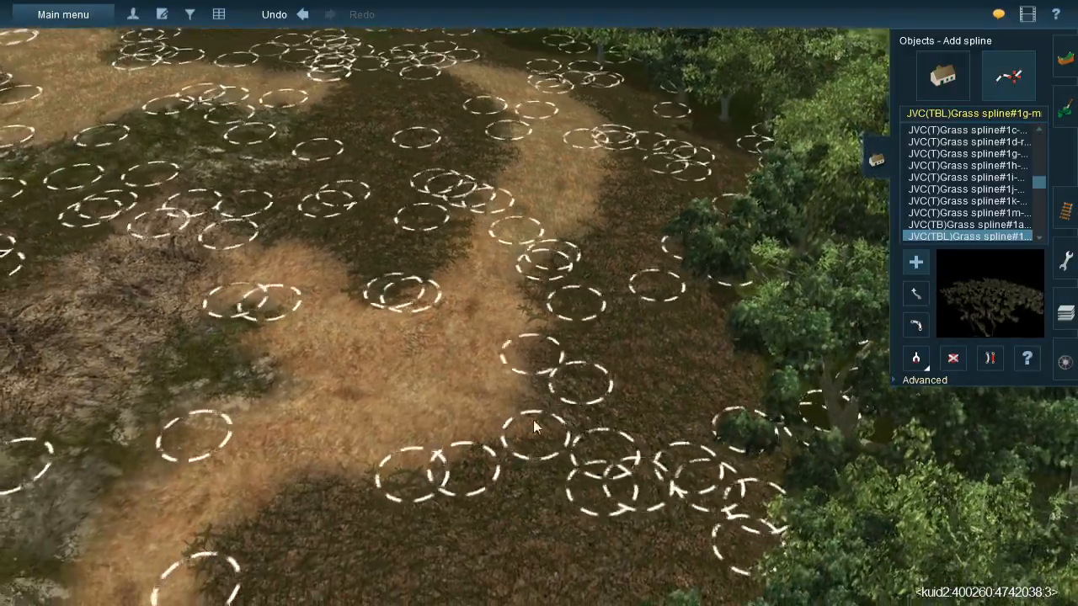
left_click(534, 434)
left_click(511, 450)
right_click(429, 465)
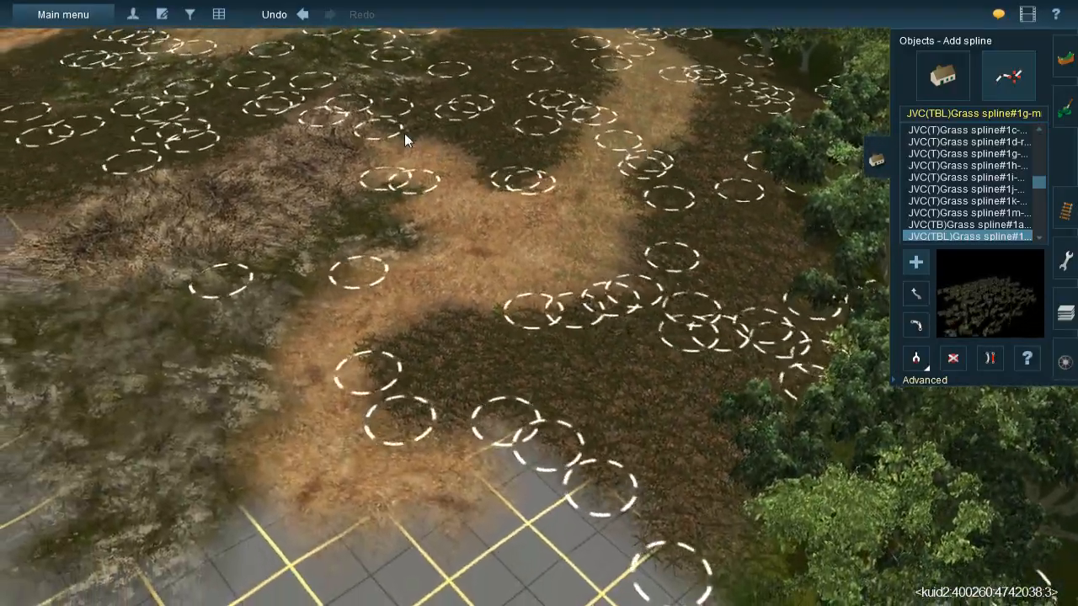
- Fill the broad bend at the lower end of the curved straw strip with JVC(TBL)Grass spline#1g-m splines
left_click(399, 203)
left_click(456, 146)
left_click(453, 265)
left_click(497, 180)
left_click(540, 335)
left_click(555, 180)
left_click(568, 274)
- Carry the JVC(TBL)Grass spline#1g-m splines across the following straw ground toward the unpainted grid area
left_click(412, 252)
left_click(432, 329)
left_click(486, 327)
left_click(364, 250)
left_click(329, 388)
left_click(337, 349)
left_click(320, 510)
left_click(355, 386)
right_click_drag(481, 497, 542, 168)
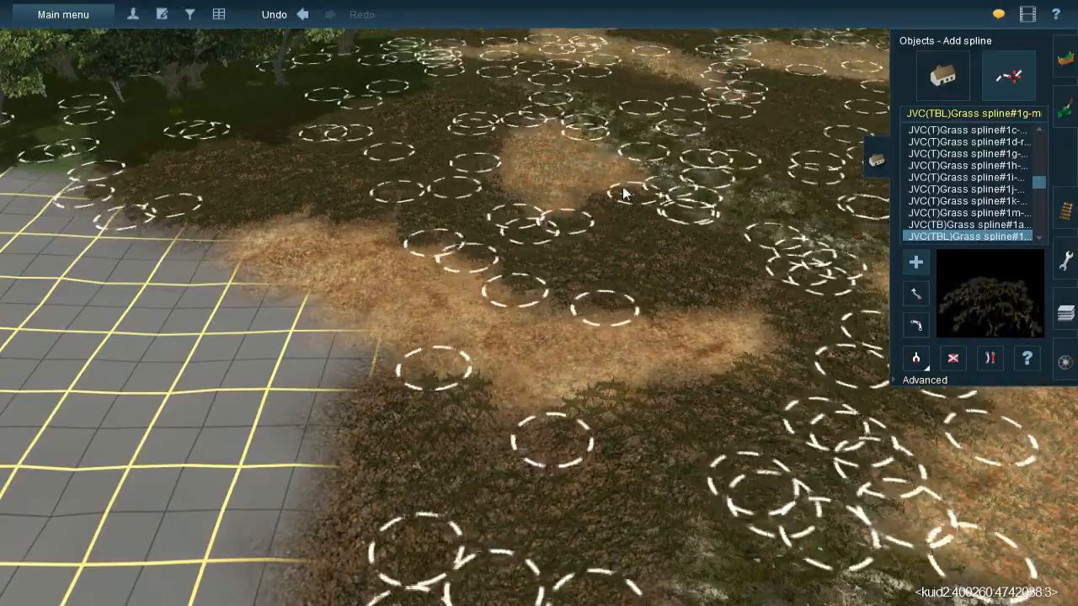
- Cover the small isolated straw patch at the tree edge with JVC(TBL)Grass spline#1g-m splines
key("Up")
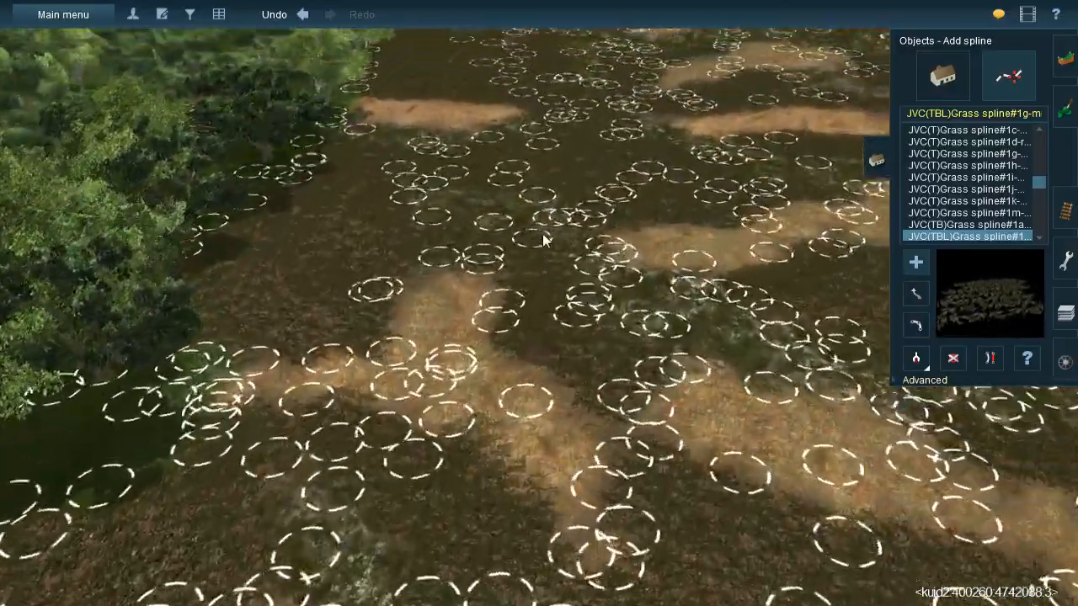
mouse_move(542, 234)
right_mouse_down()
mouse_move(527, 193)
mouse_move(522, 210)
right_mouse_up()
left_click(588, 337)
left_click_drag(591, 349, 597, 362)
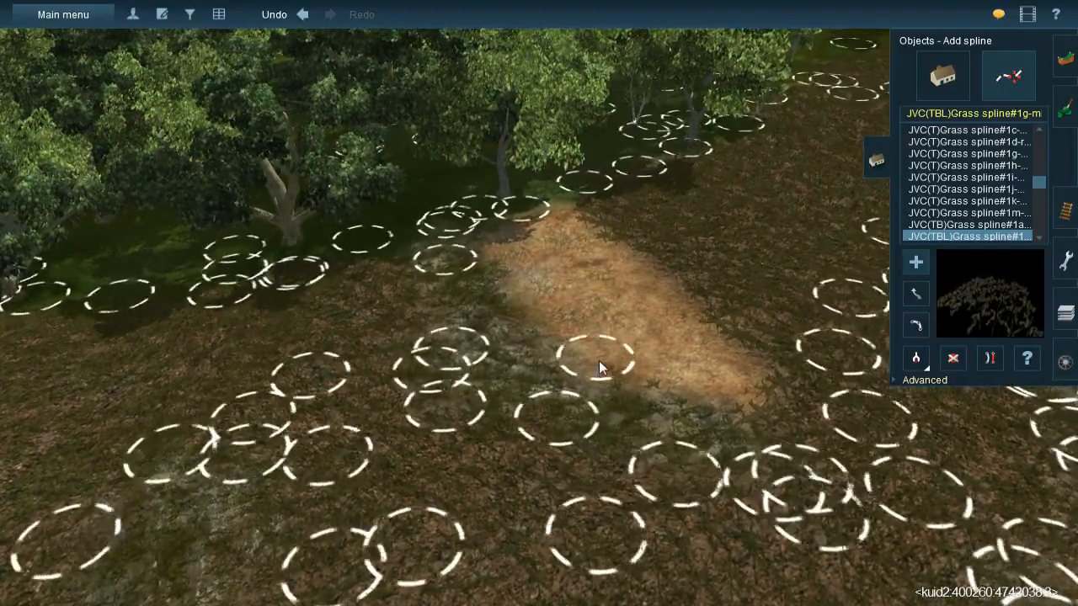
left_click(578, 212)
left_click(761, 427)
left_click(551, 318)
left_click(719, 412)
right_click(730, 379)
right_click_drag(730, 378, 606, 277)
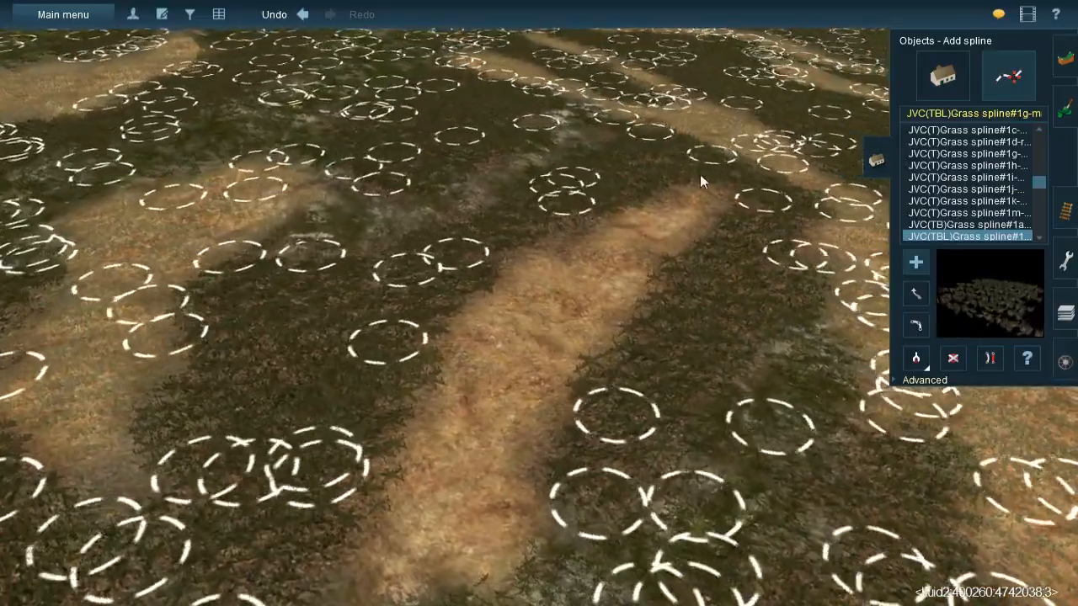
- Place JVC(TBL)Grass spline#1g-m splines along the bare straw strip between the grassed dark ground areas
left_click(619, 288)
left_click(603, 183)
left_click(572, 419)
left_click(522, 238)
left_click(522, 231)
left_click(505, 447)
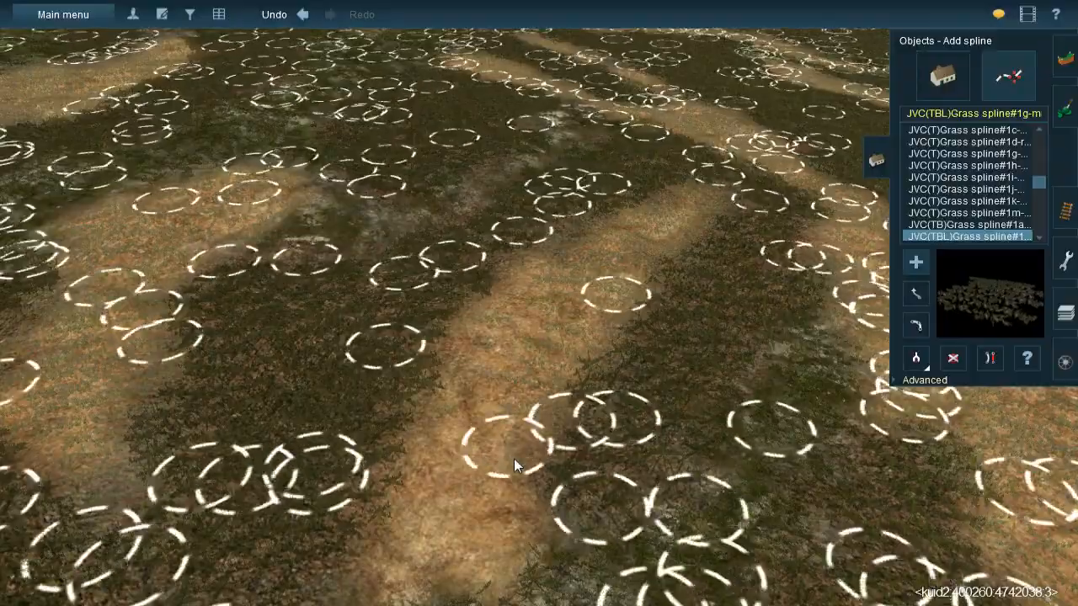
right_click(513, 459)
left_click(543, 247)
left_click(460, 374)
- Cover the L-shaped straw patch bordering the unpainted grid with JVC(TBL)Grass spline#1g-m splines from its tree-side end to its outer tip
right_click_drag(505, 313, 547, 371)
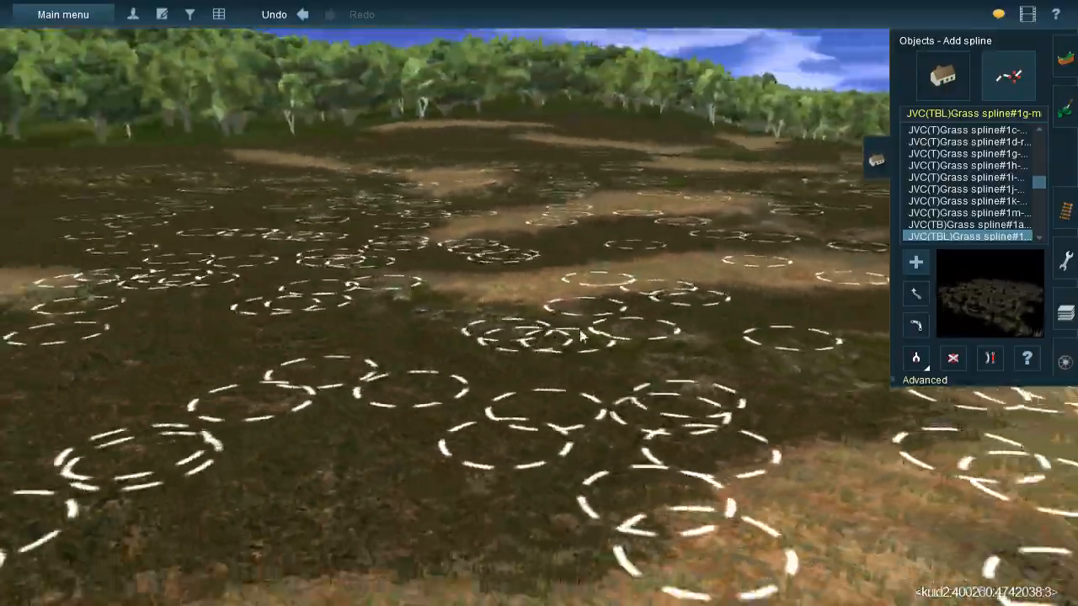
key("Down")
key("Down")
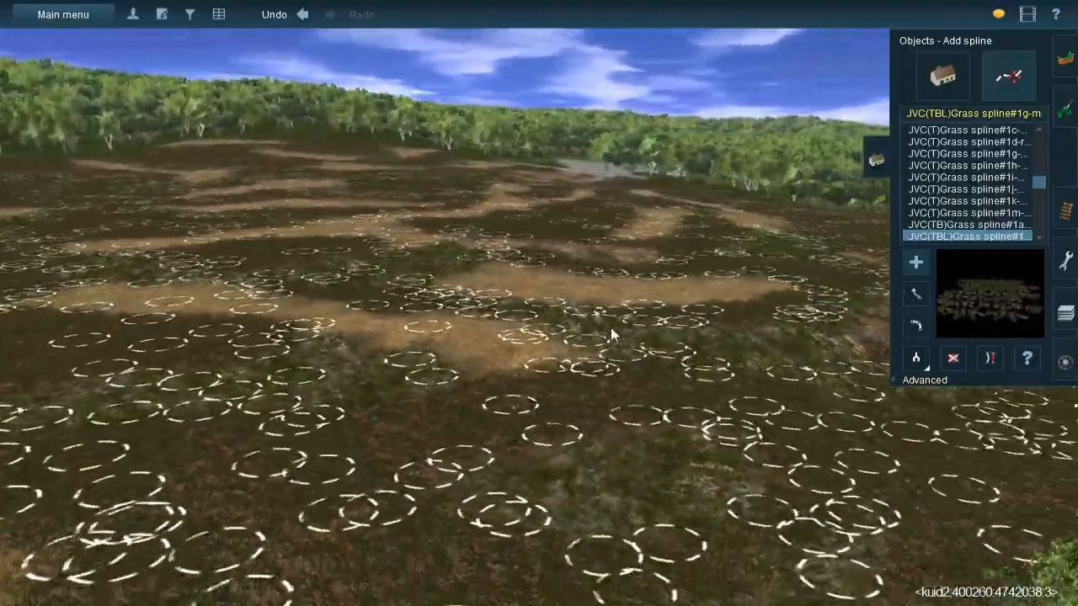
key("Down")
right_click_drag(612, 335, 542, 311)
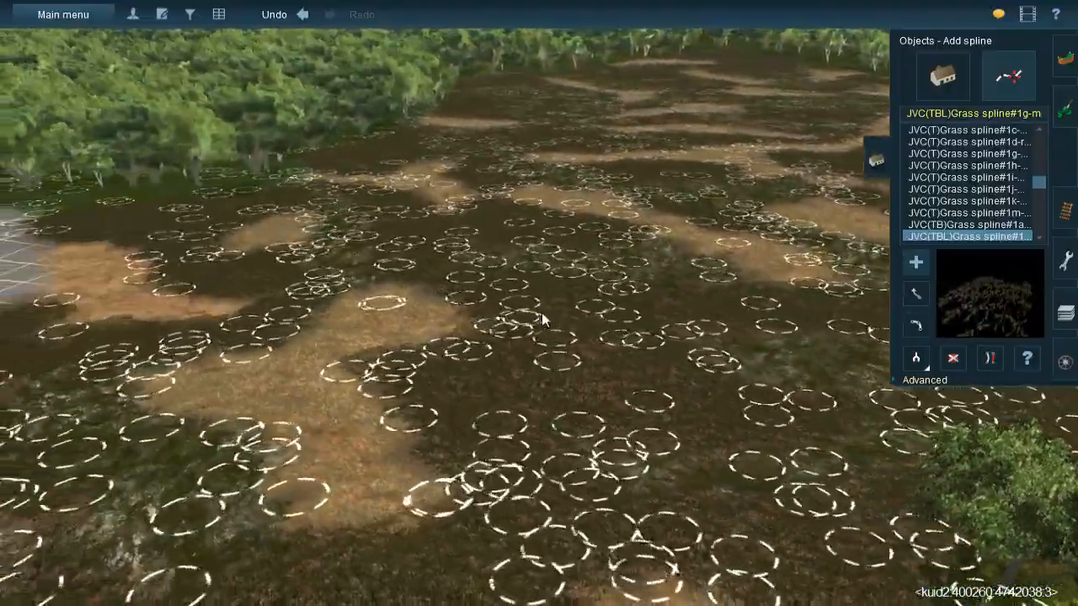
right_click_drag(442, 319, 426, 245)
key("Up")
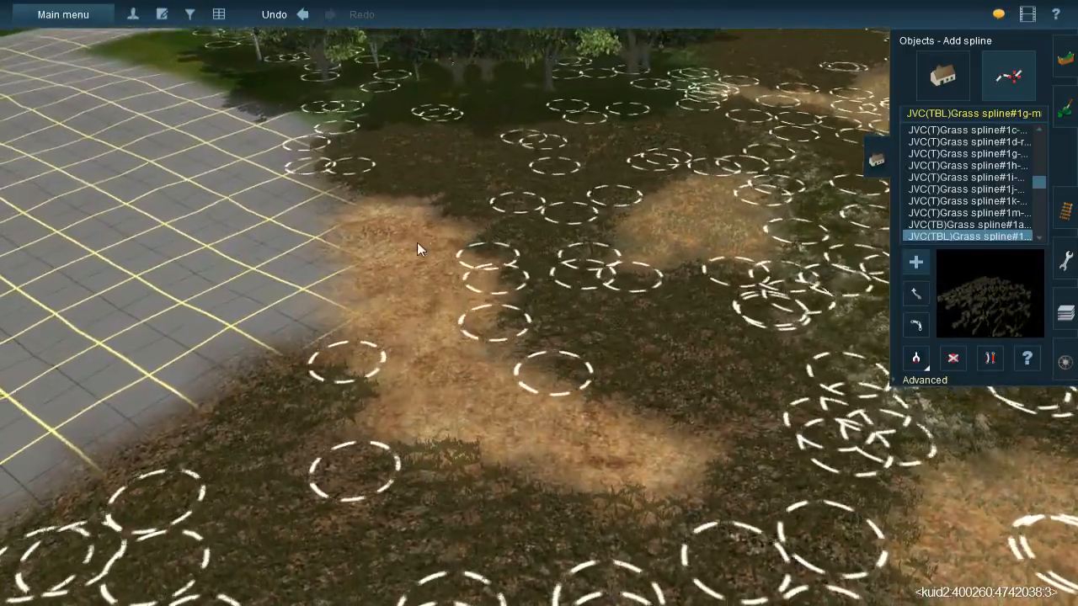
left_click(413, 183)
left_click(499, 324)
left_click(390, 200)
left_click(411, 383)
left_click(428, 290)
left_click(435, 465)
left_click(425, 349)
left_click(632, 481)
left_click(485, 433)
left_click(737, 442)
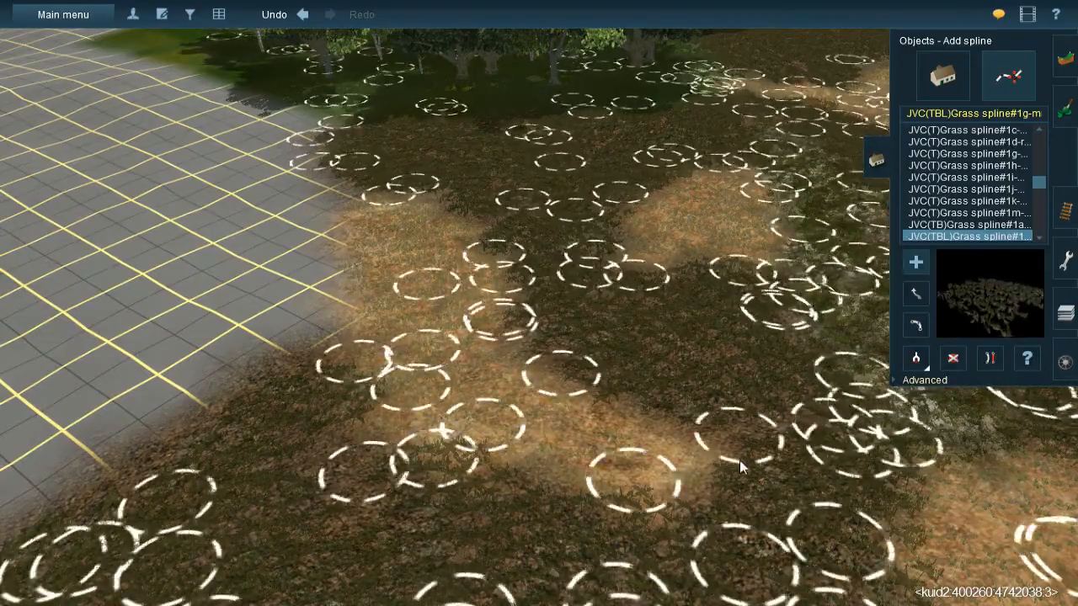
- Switch to ground painting and sample the straw texture from the patch near the unpainted grid
right_click_drag(737, 442, 537, 323)
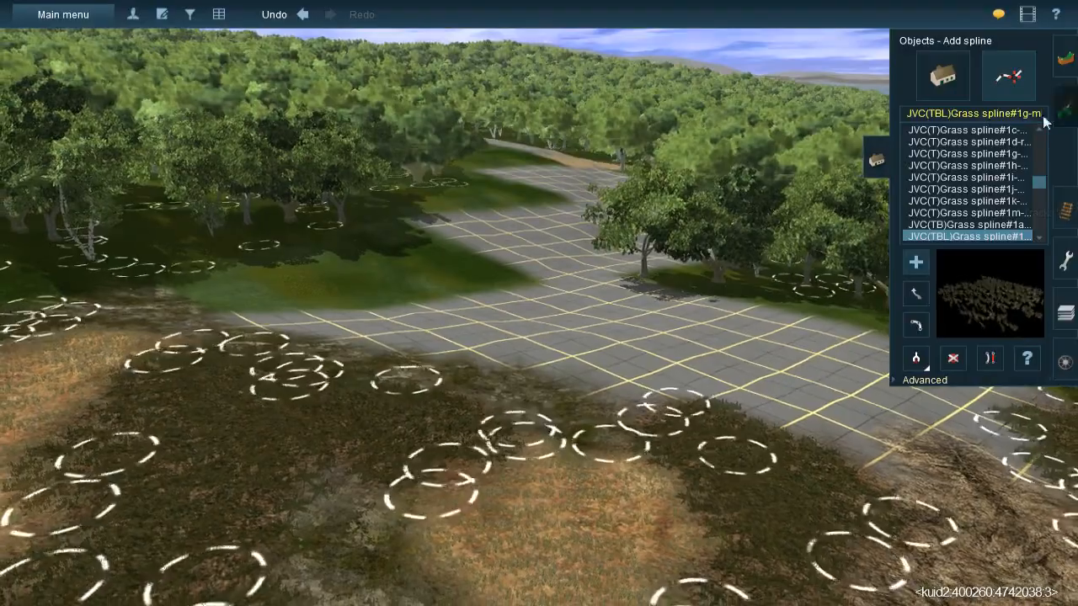
left_click(943, 77)
right_click_drag(580, 272, 521, 312)
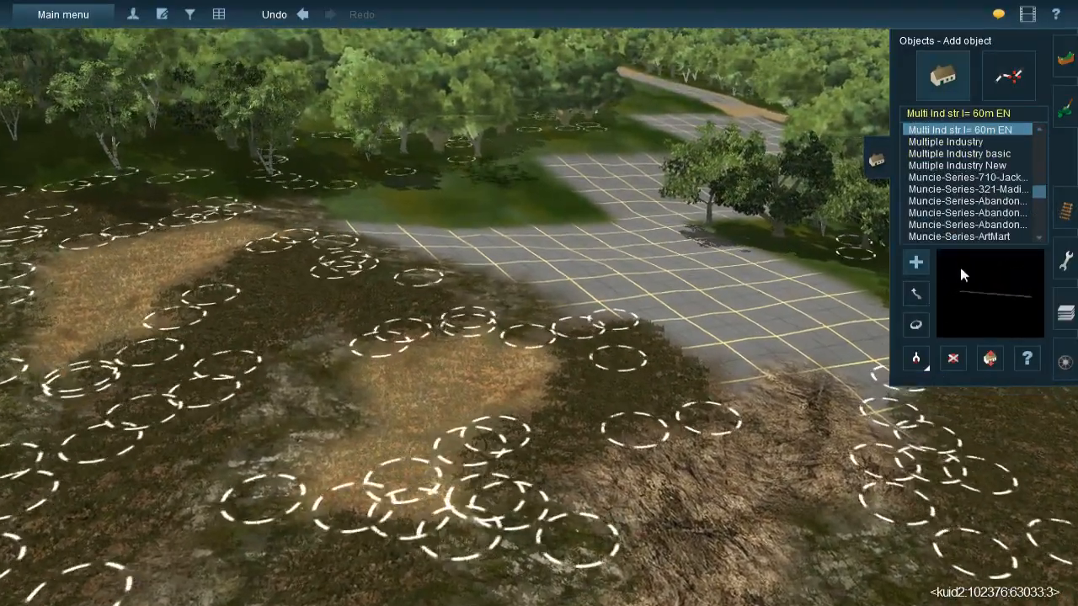
left_click(1067, 112)
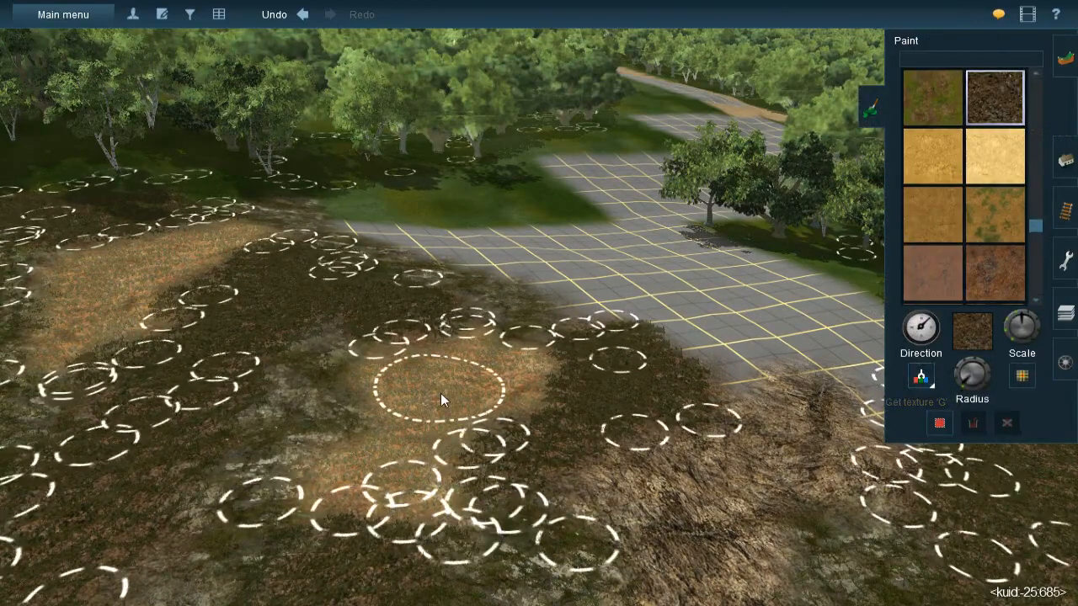
left_click(925, 384)
left_click(485, 367)
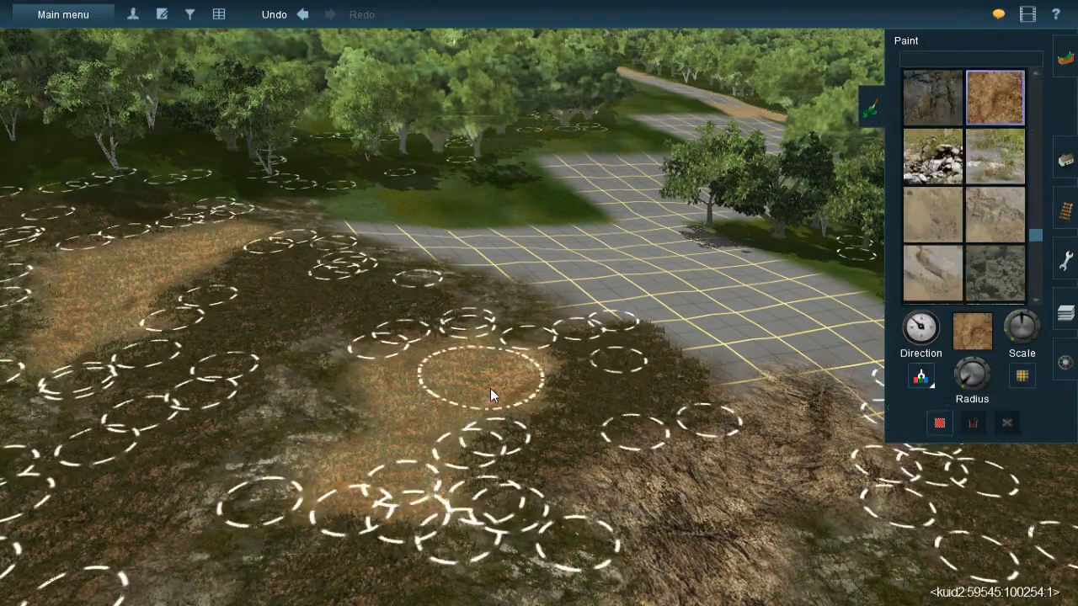
mouse_move(573, 327)
right_mouse_down()
mouse_move(563, 315)
mouse_move(585, 231)
mouse_move(546, 260)
mouse_move(525, 329)
mouse_move(599, 315)
mouse_move(602, 269)
right_mouse_up()
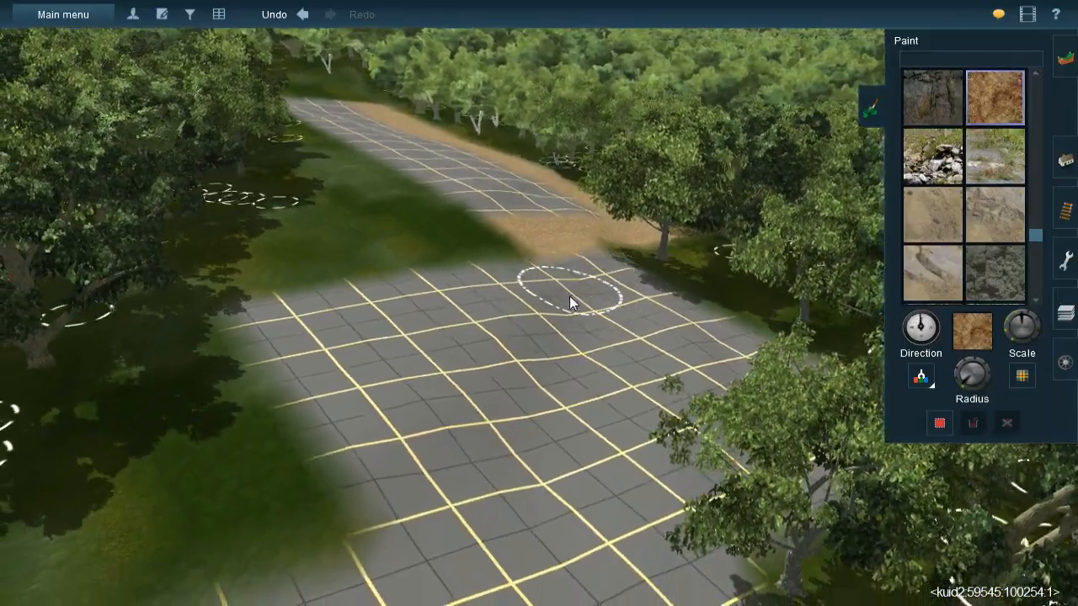
mouse_move(522, 429)
right_mouse_down()
mouse_move(518, 485)
mouse_move(453, 410)
mouse_move(499, 381)
right_mouse_up()
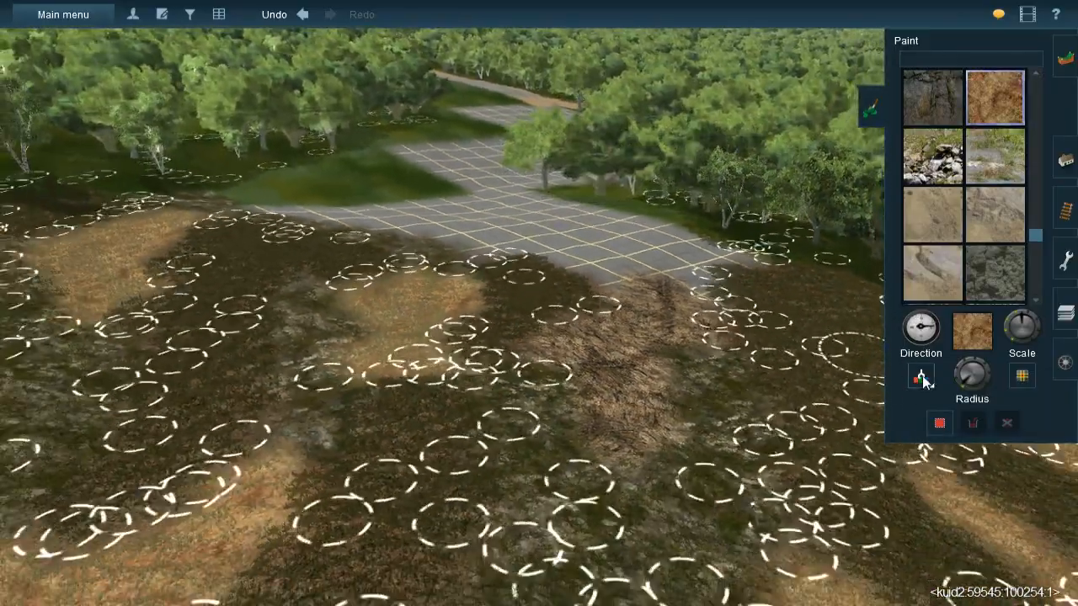
- Sample the mossy rock texture from the hillside and paint a strip across the unpainted grid toward the brown path
left_click(924, 379)
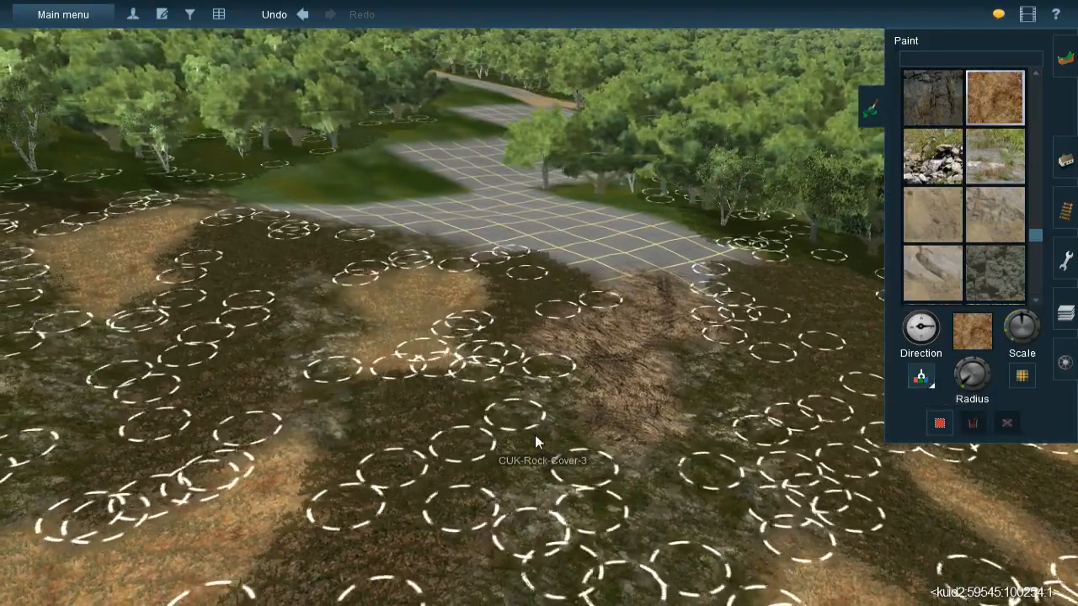
left_click(534, 435)
right_click_drag(544, 252, 563, 267)
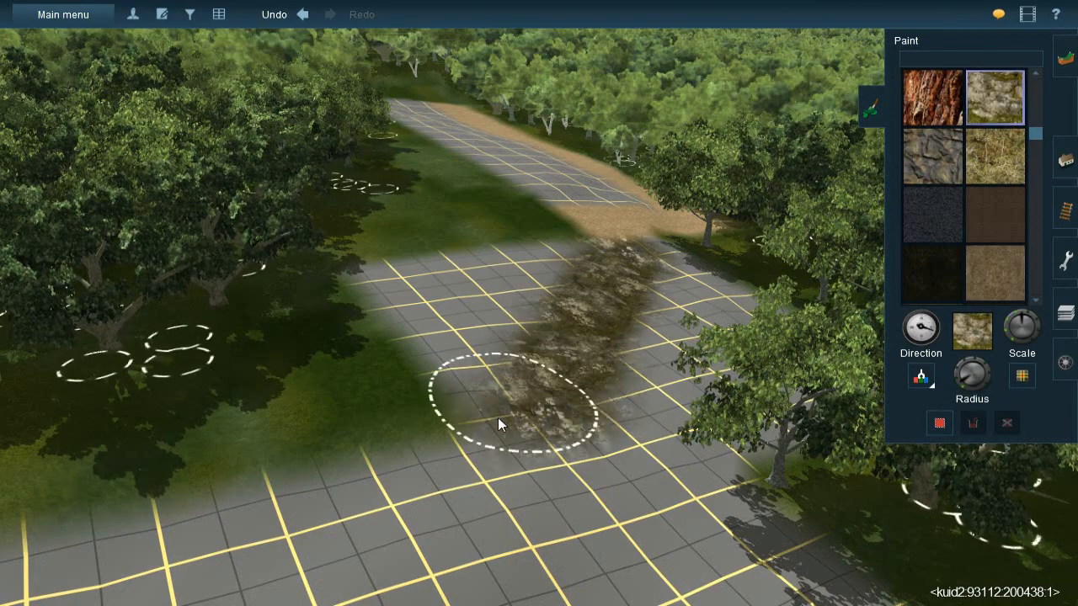
left_click_drag(533, 395, 594, 238)
mouse_move(594, 238)
right_mouse_down()
mouse_move(525, 263)
mouse_move(556, 269)
mouse_move(565, 298)
mouse_move(553, 304)
right_mouse_up()
scroll(543, 312, "down", 3)
key("bracketright")
- Paint mossy rock patches over the narrow grid strip between the trees, beside the brown path
left_click_drag(531, 336, 524, 326)
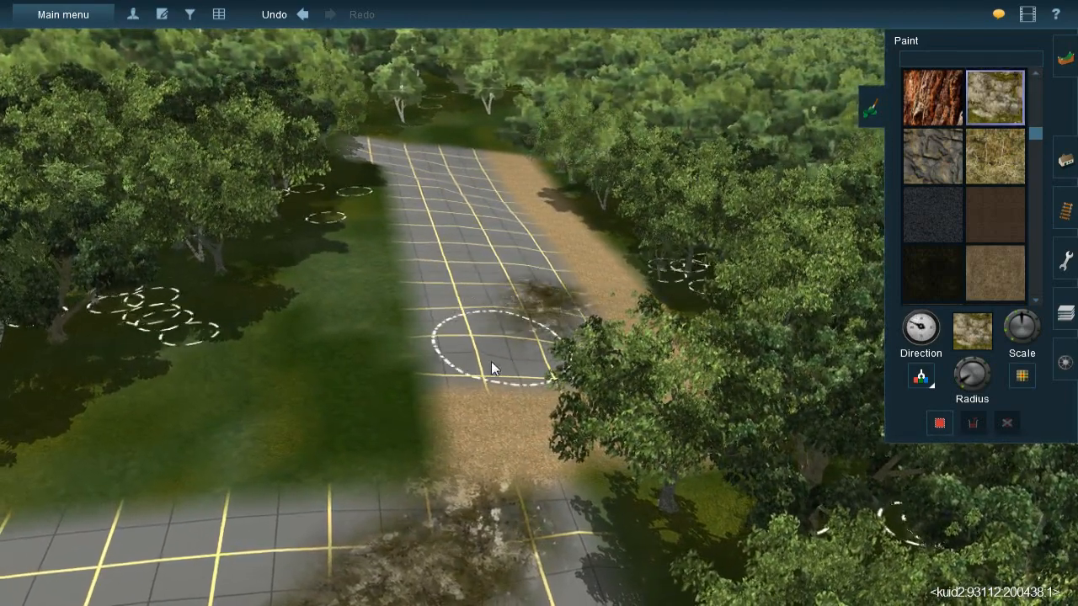
mouse_move(536, 347)
left_mouse_down()
mouse_move(573, 307)
mouse_move(565, 281)
mouse_move(548, 281)
mouse_move(464, 368)
left_mouse_up()
mouse_move(498, 404)
right_mouse_down()
mouse_move(509, 403)
mouse_move(553, 249)
mouse_move(589, 259)
mouse_move(550, 256)
mouse_move(563, 234)
right_mouse_up()
key("Left")
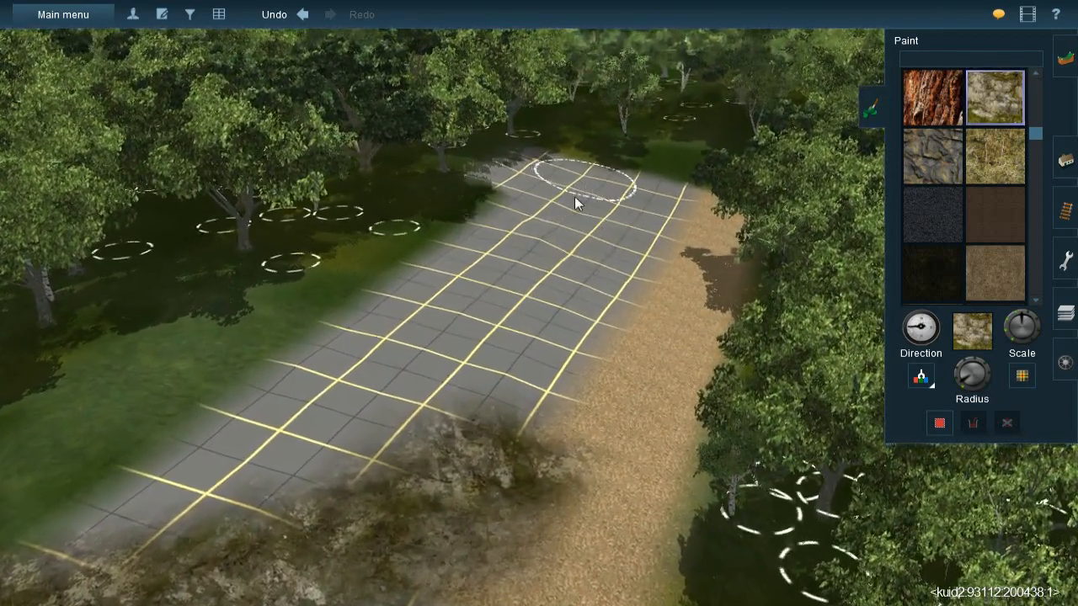
left_click_drag(575, 197, 583, 200)
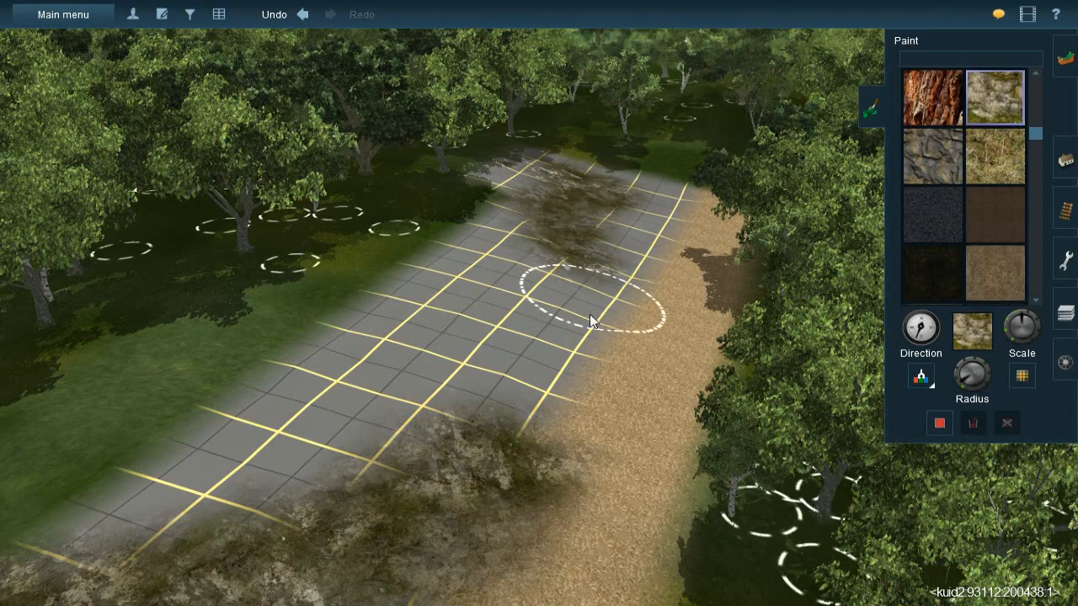
left_click_drag(520, 415, 476, 434)
right_click_drag(476, 434, 535, 388)
key("Right")
mouse_move(490, 348)
right_mouse_down()
mouse_move(498, 255)
mouse_move(550, 366)
mouse_move(543, 385)
mouse_move(526, 280)
mouse_move(524, 305)
mouse_move(570, 303)
mouse_move(574, 315)
right_mouse_up()
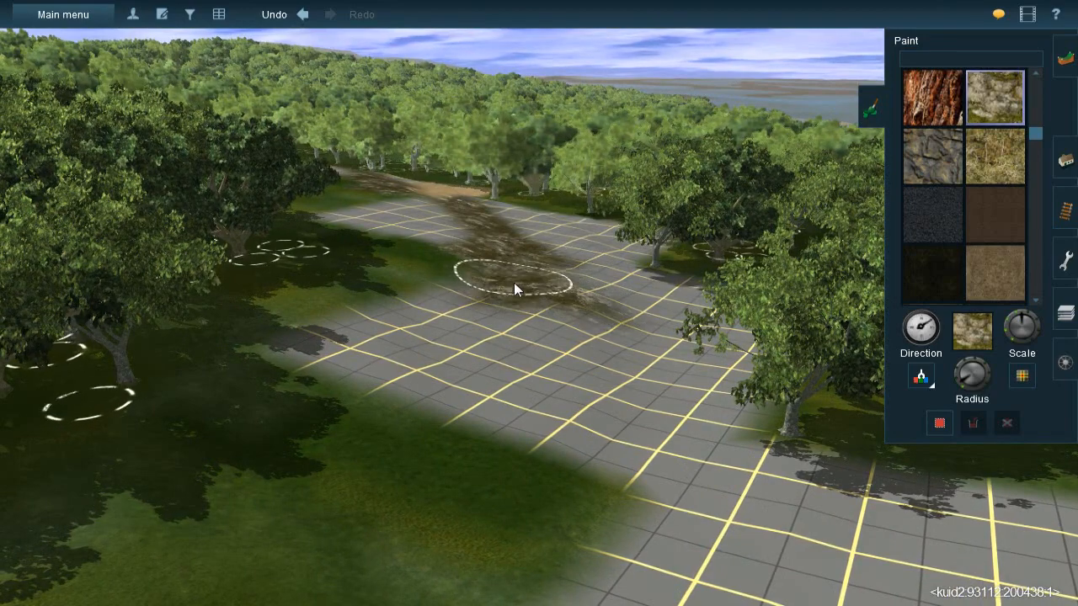
- Paint a mossy rock band on the unpainted grid between the hillside and the green ground, blending the hillside's edge
mouse_move(512, 295)
right_mouse_down()
mouse_move(517, 344)
mouse_move(542, 389)
mouse_move(536, 287)
mouse_move(549, 279)
right_mouse_up()
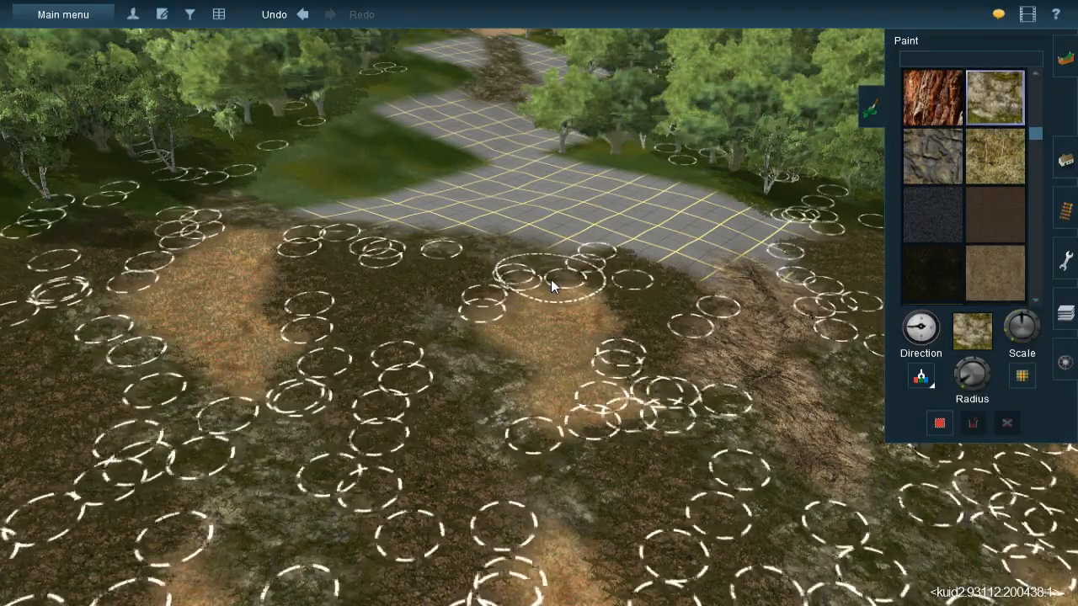
mouse_move(554, 279)
right_mouse_down()
mouse_move(535, 286)
mouse_move(578, 292)
mouse_move(568, 294)
mouse_move(580, 306)
mouse_move(545, 309)
mouse_move(535, 293)
right_mouse_up()
left_click_drag(560, 284, 502, 302)
key("bracketright")
mouse_move(502, 302)
right_mouse_down()
mouse_move(554, 293)
mouse_move(568, 315)
mouse_move(554, 292)
right_mouse_up()
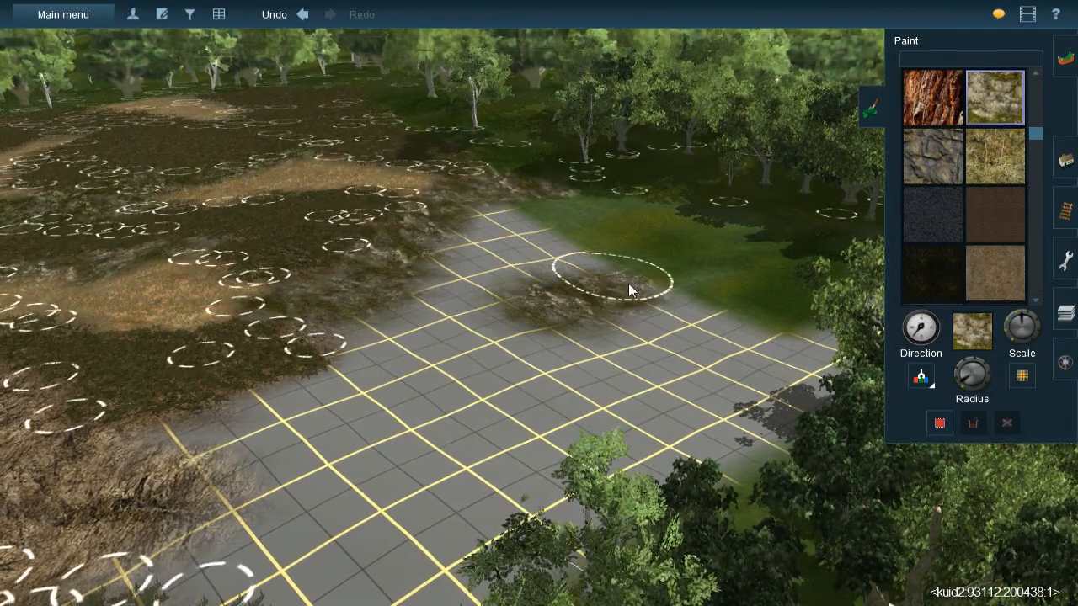
left_click_drag(553, 352, 510, 340)
left_click_drag(467, 369, 500, 332)
key("bracketright")
key("Left")
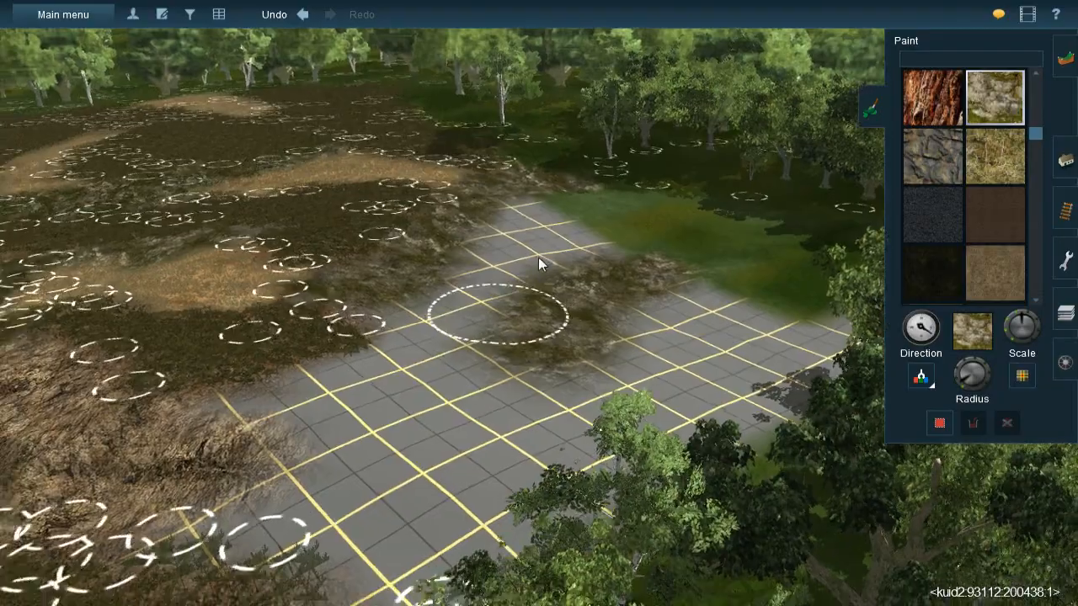
right_click(488, 235)
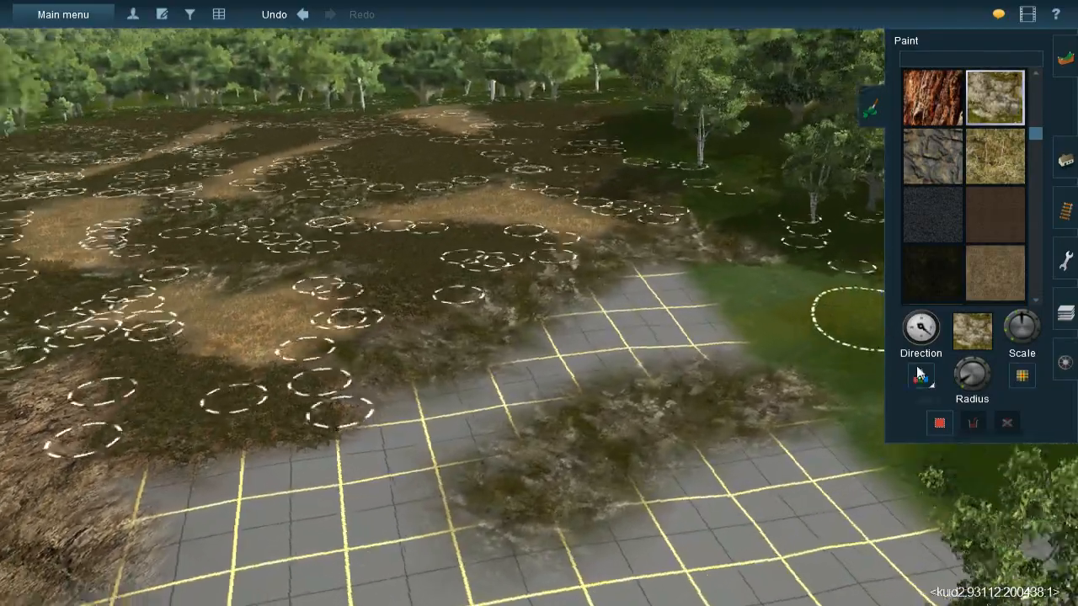
- Sample the dark brown gravel texture and paint it over the grid gap between the hillside and the mossy rock band
left_click(917, 373)
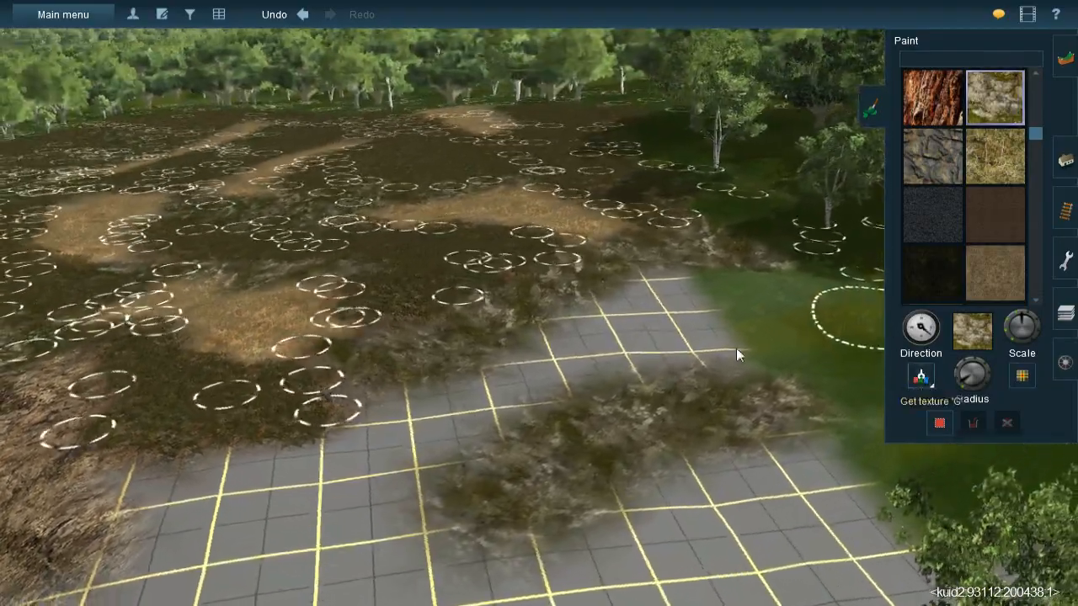
left_click(458, 259)
right_click(569, 306)
key("Left")
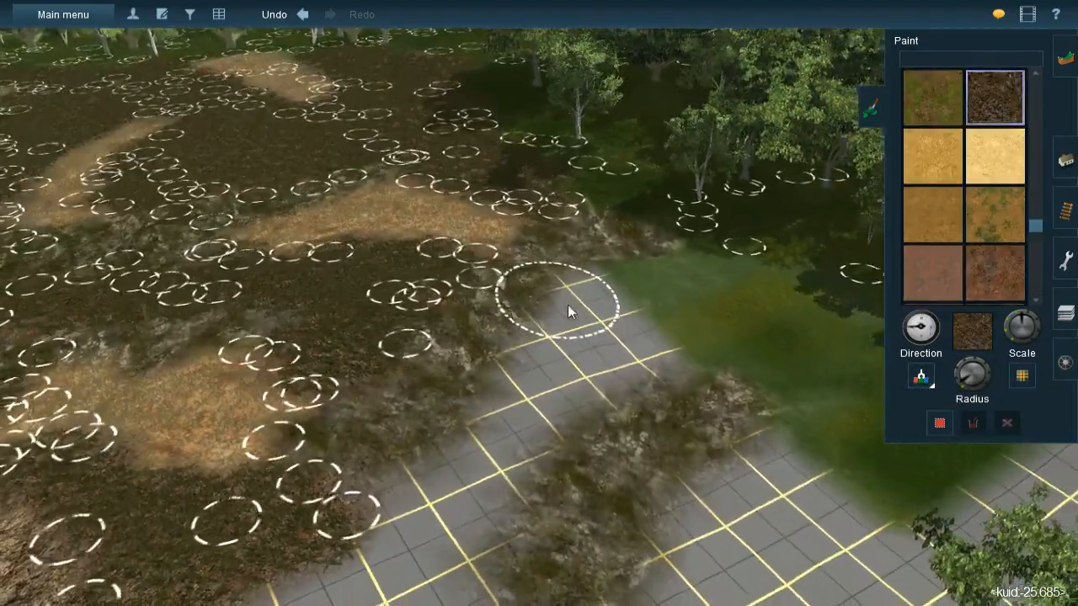
right_click(620, 302)
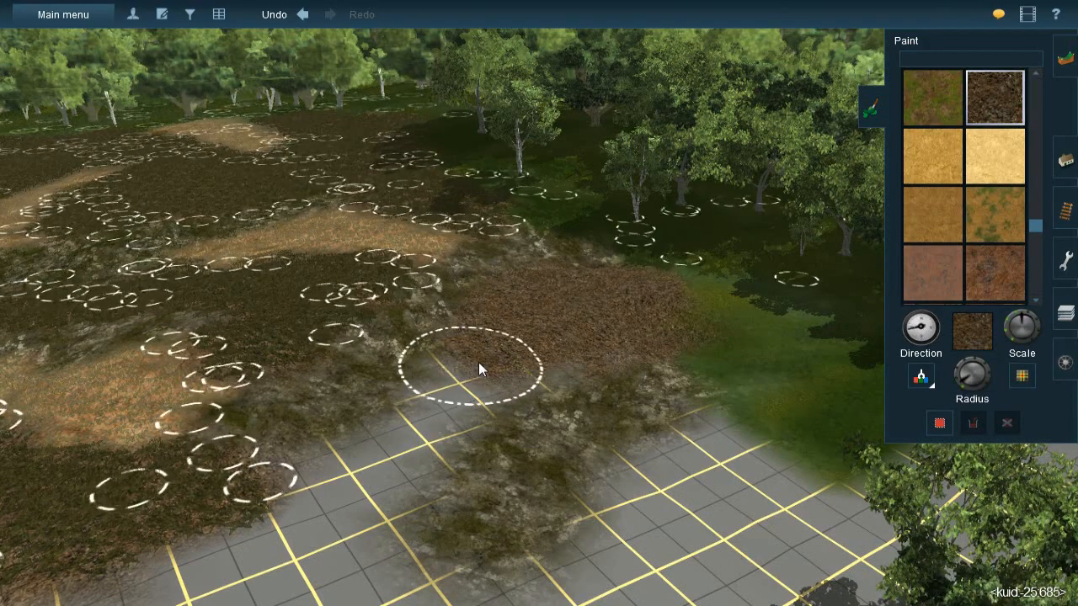
mouse_move(521, 352)
left_mouse_down()
mouse_move(510, 373)
mouse_move(440, 414)
mouse_move(400, 468)
left_mouse_up()
mouse_move(362, 501)
left_mouse_down()
mouse_move(345, 483)
mouse_move(394, 458)
left_mouse_up()
right_click(459, 448)
key("Left")
key("Up")
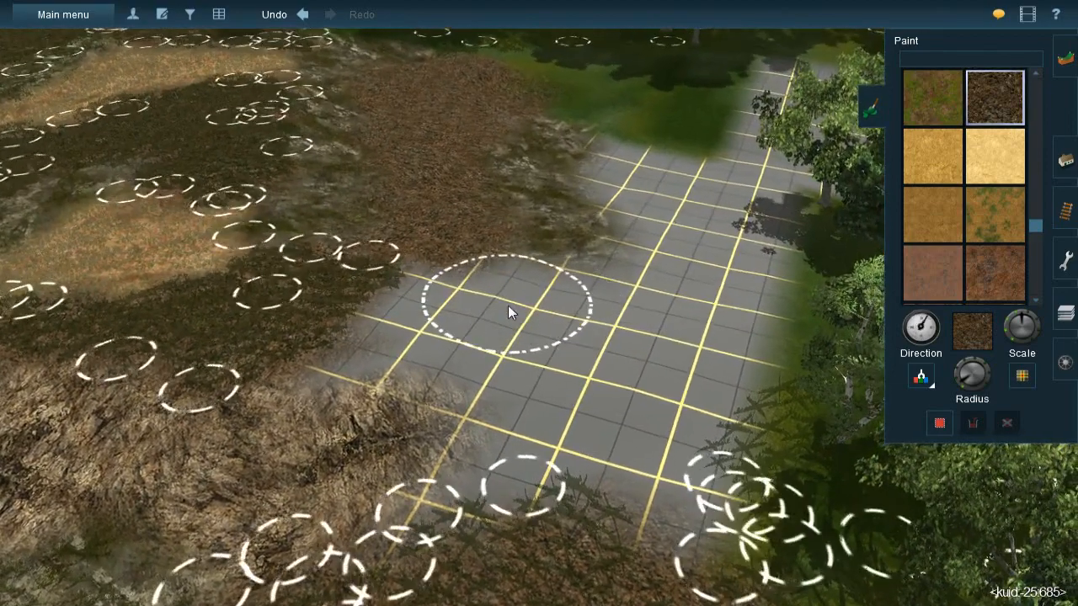
- Extend the brown gravel over the unpainted grid toward the rough rocky slope at the hillside's lower edge
key("bracketright")
mouse_move(508, 304)
left_mouse_down()
mouse_move(546, 296)
mouse_move(496, 293)
mouse_move(491, 282)
left_mouse_up()
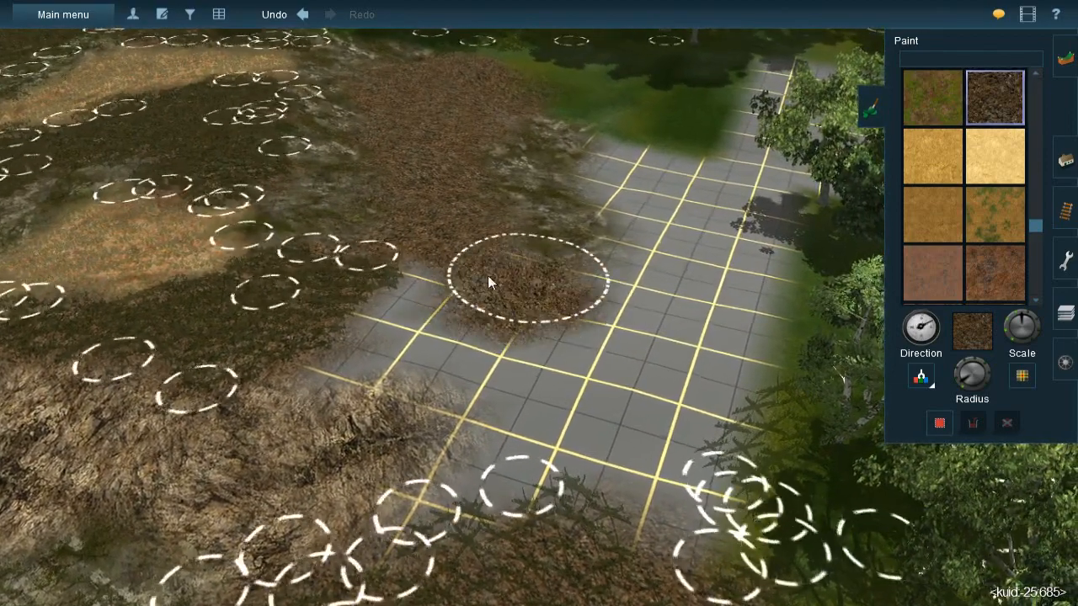
mouse_move(345, 345)
left_mouse_down()
mouse_move(575, 348)
mouse_move(564, 310)
mouse_move(603, 297)
left_mouse_up()
key("bracketright")
key("Left")
key("Down")
key("Up")
key("Right")
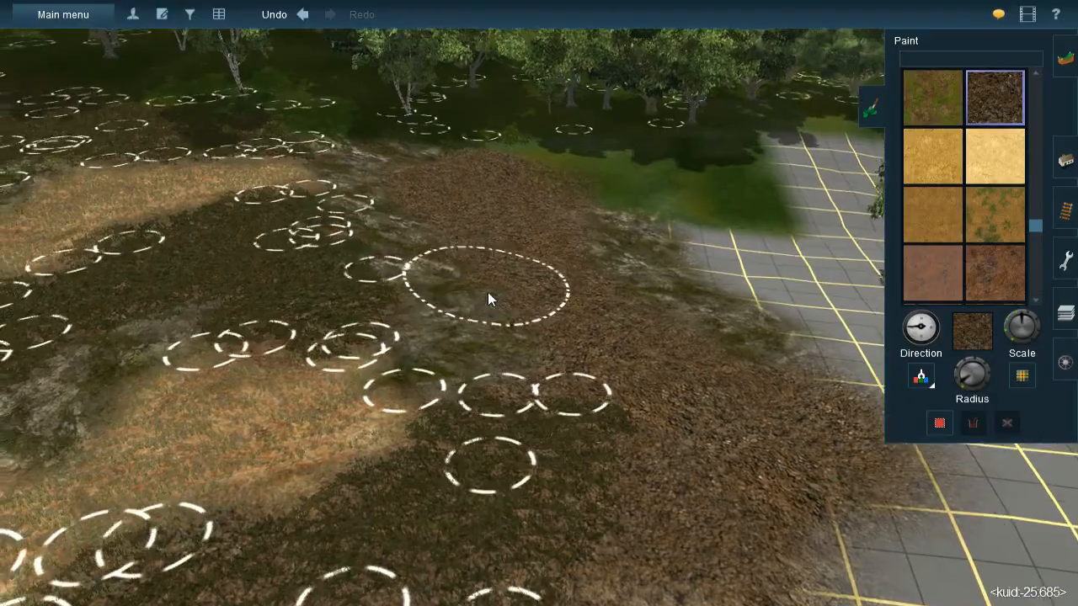
- Enlarge the brush radius and paint brown gravel over the green ground at the edge of the trees
scroll(505, 303, "down", 5)
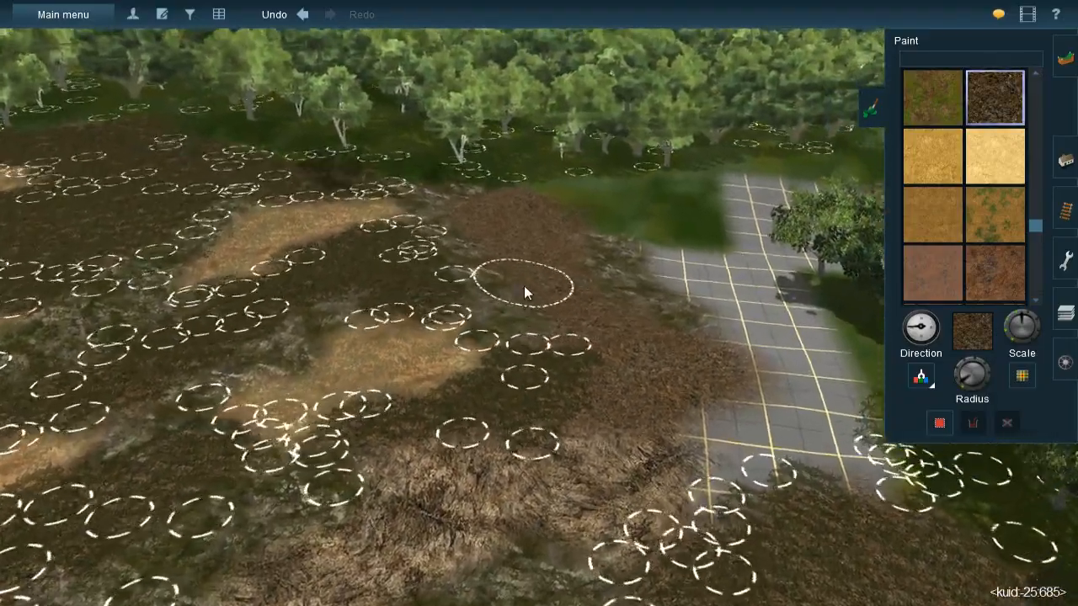
right_click(524, 286)
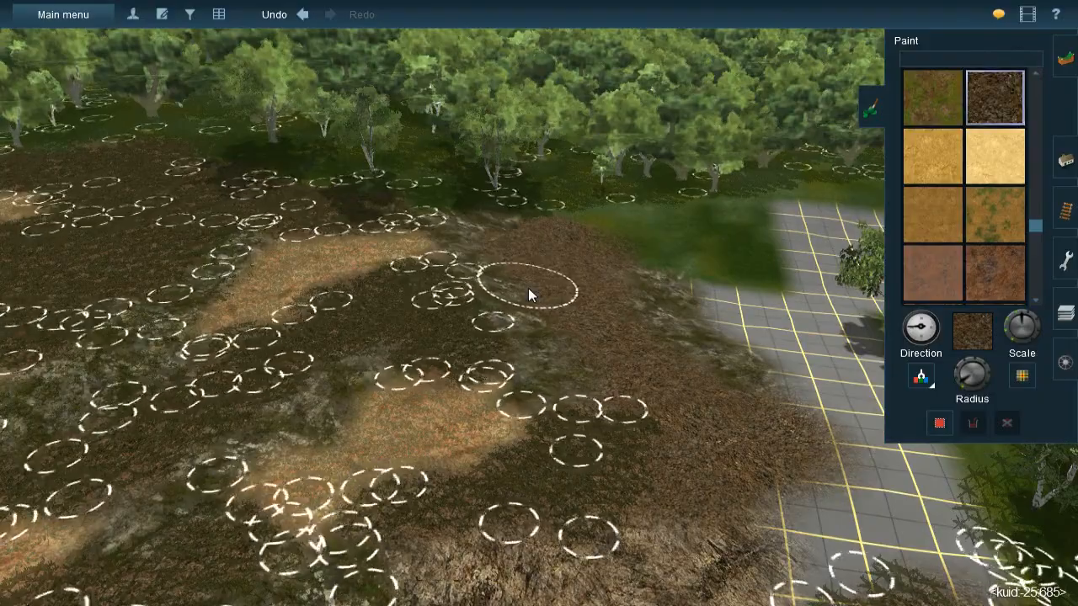
mouse_move(528, 288)
right_mouse_down()
mouse_move(507, 318)
mouse_move(634, 297)
mouse_move(531, 295)
right_mouse_up()
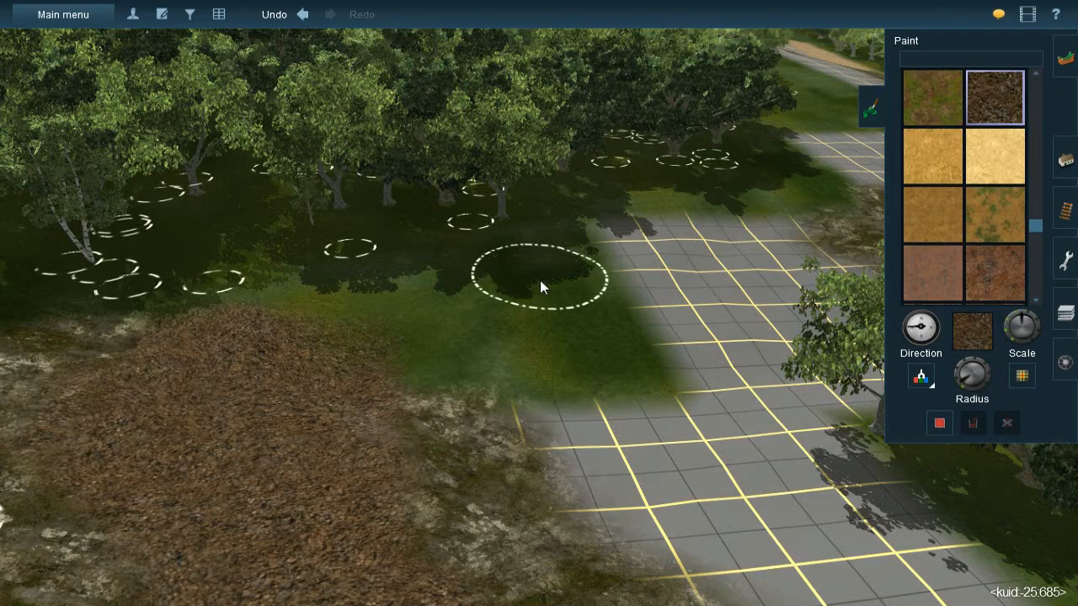
key("Left")
key("Down")
key("Left")
key("Up")
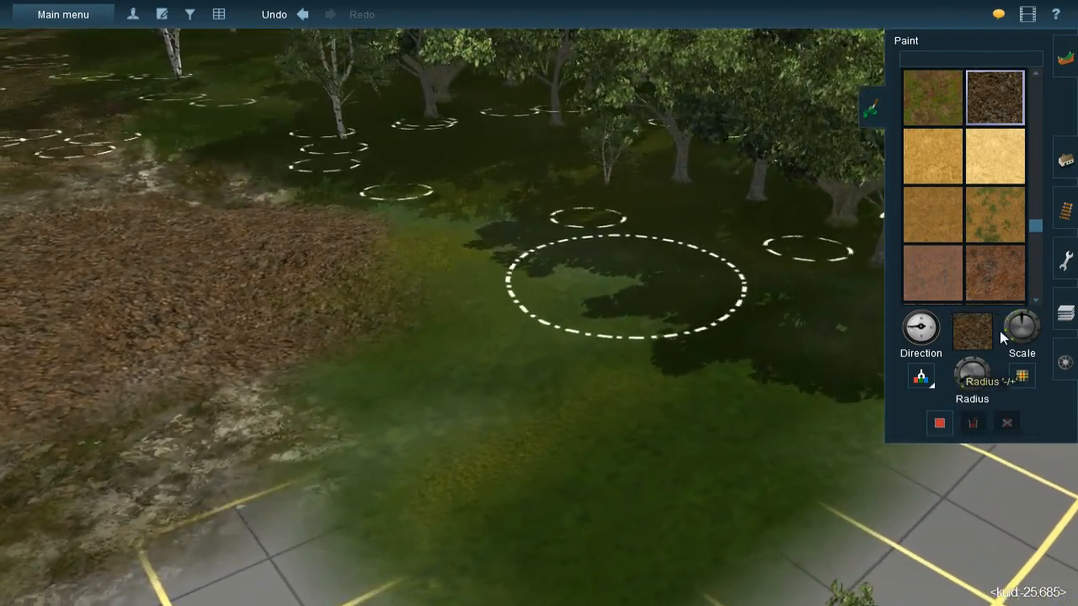
left_click(956, 378)
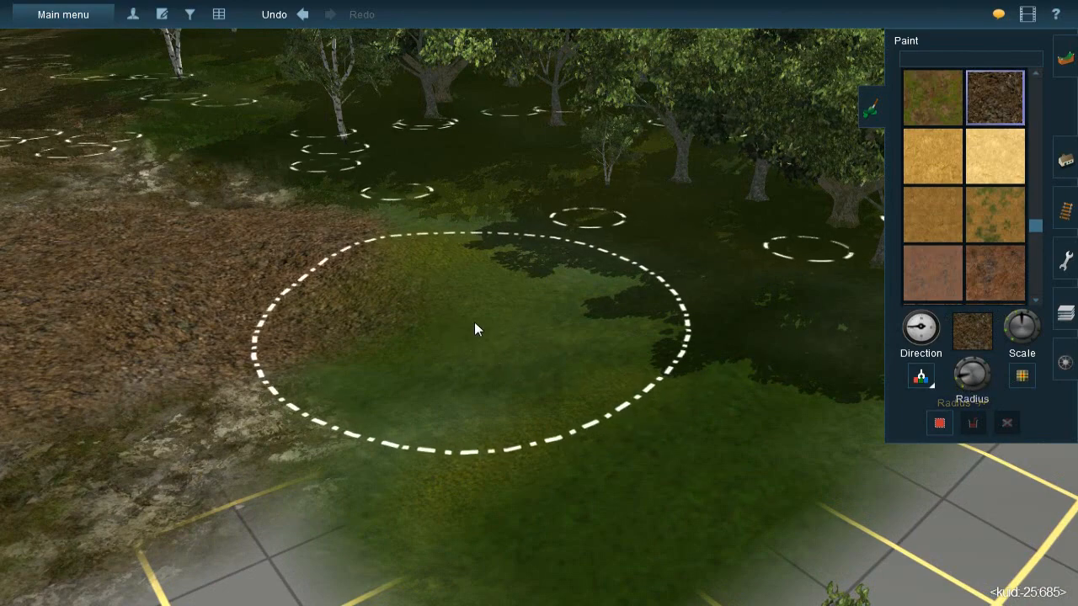
key("Up")
key("bracketright")
mouse_move(436, 293)
left_mouse_down()
mouse_move(371, 262)
mouse_move(560, 282)
mouse_move(699, 346)
mouse_move(420, 339)
mouse_move(484, 315)
mouse_move(371, 299)
left_mouse_up()
right_click(372, 299)
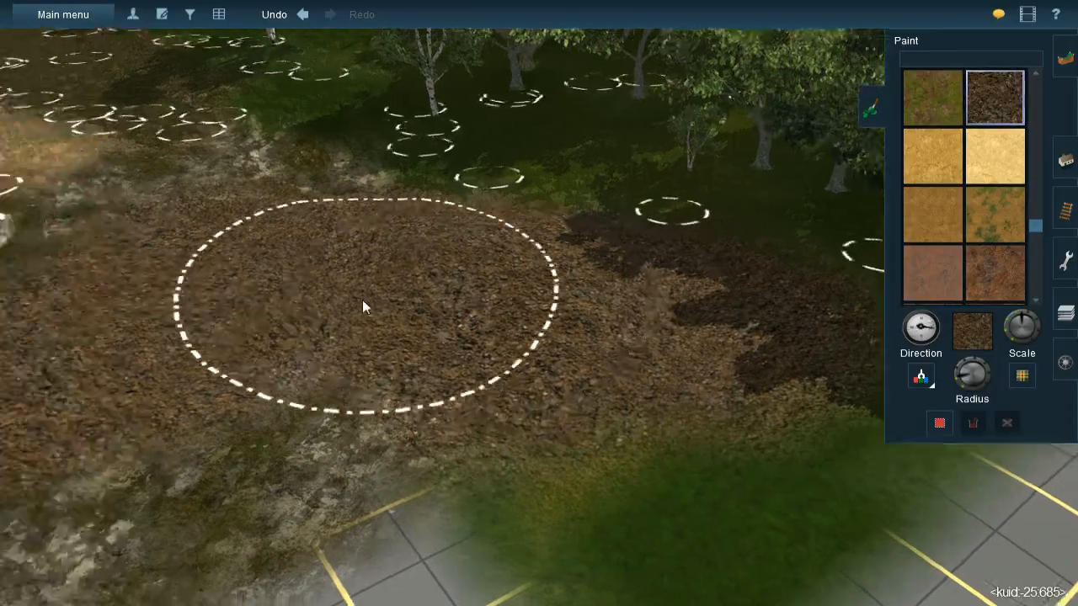
- Switch from painting to adding splines and sample the JVC(T)Grass spline#1m mixed grass from the existing hillside splines
key("Left")
key("Down")
key("Left")
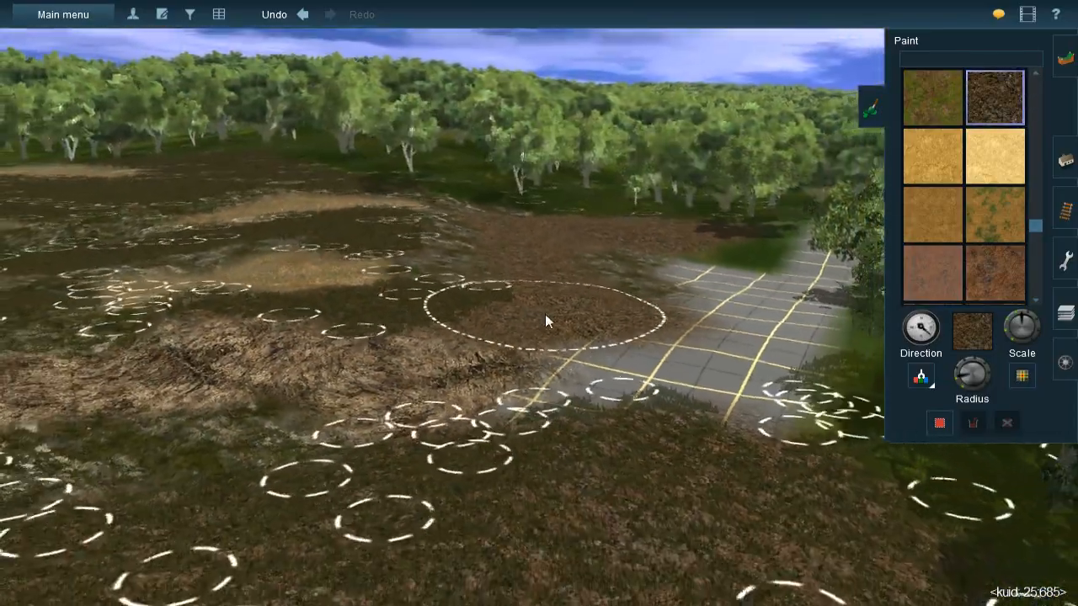
key("Left")
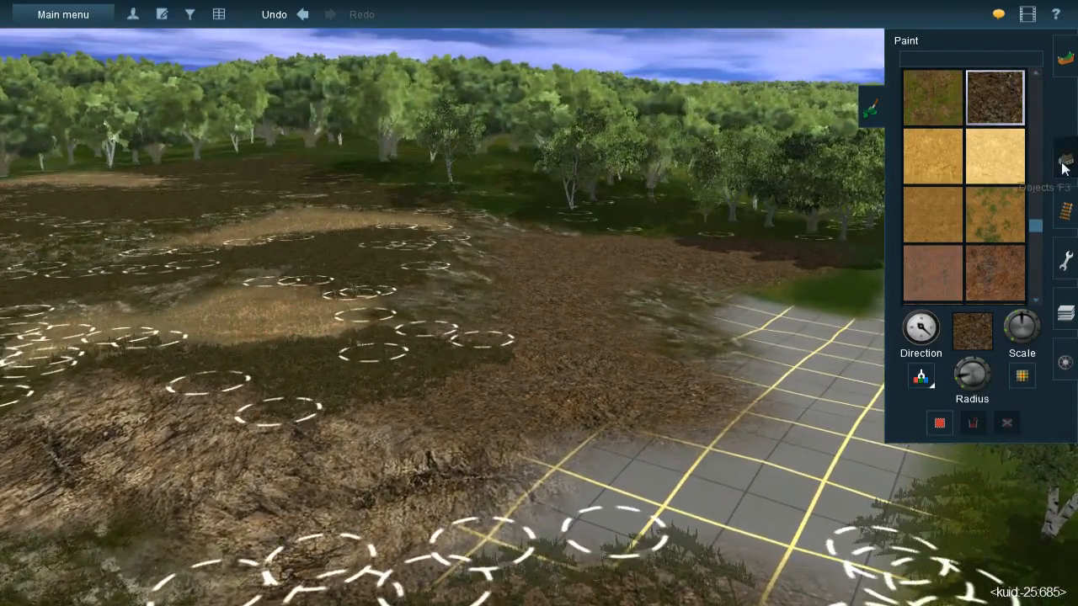
left_click(1065, 160)
left_click(998, 89)
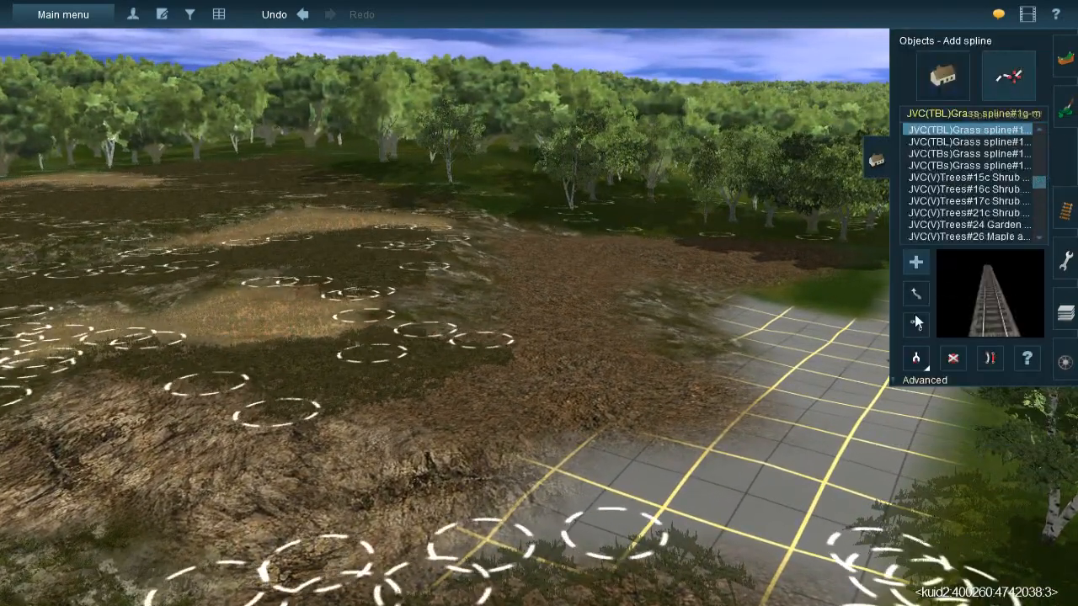
left_click(1065, 59)
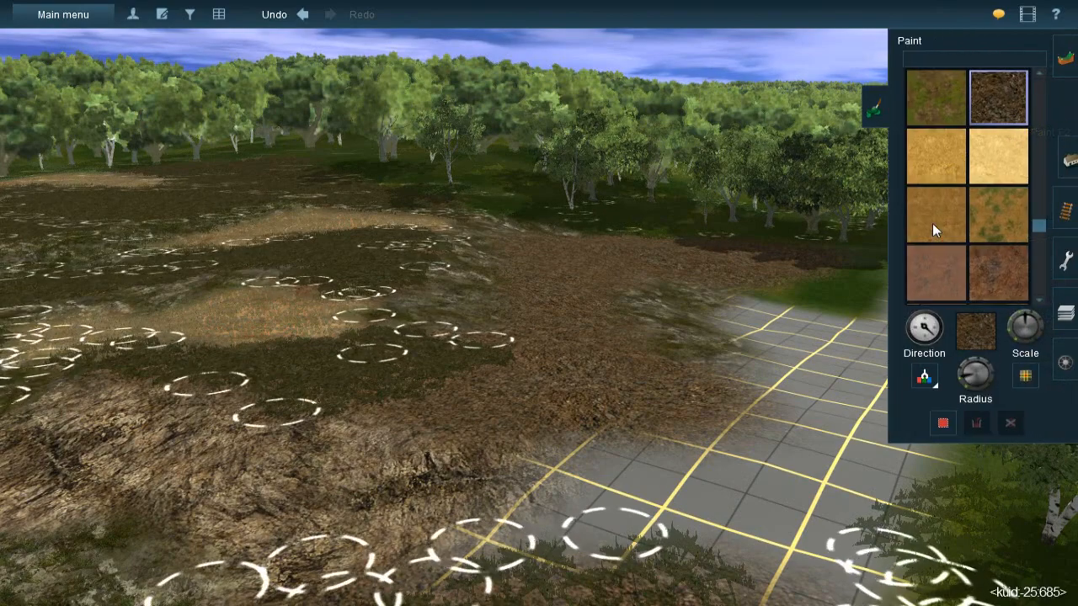
left_click(1063, 160)
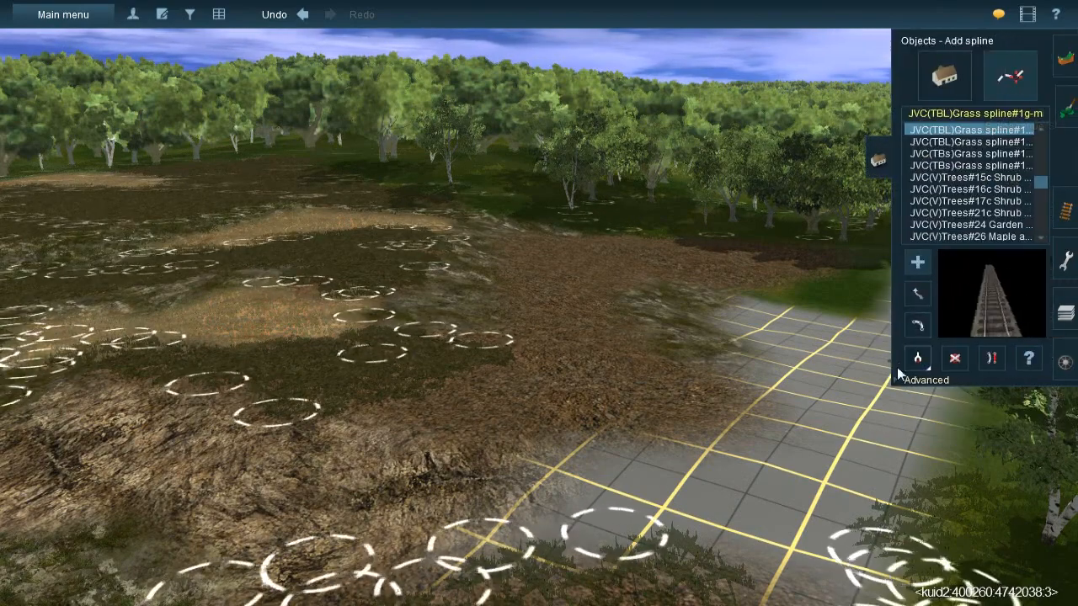
mouse_move(503, 291)
right_mouse_down()
mouse_move(578, 253)
mouse_move(509, 301)
right_mouse_up()
left_click(509, 299)
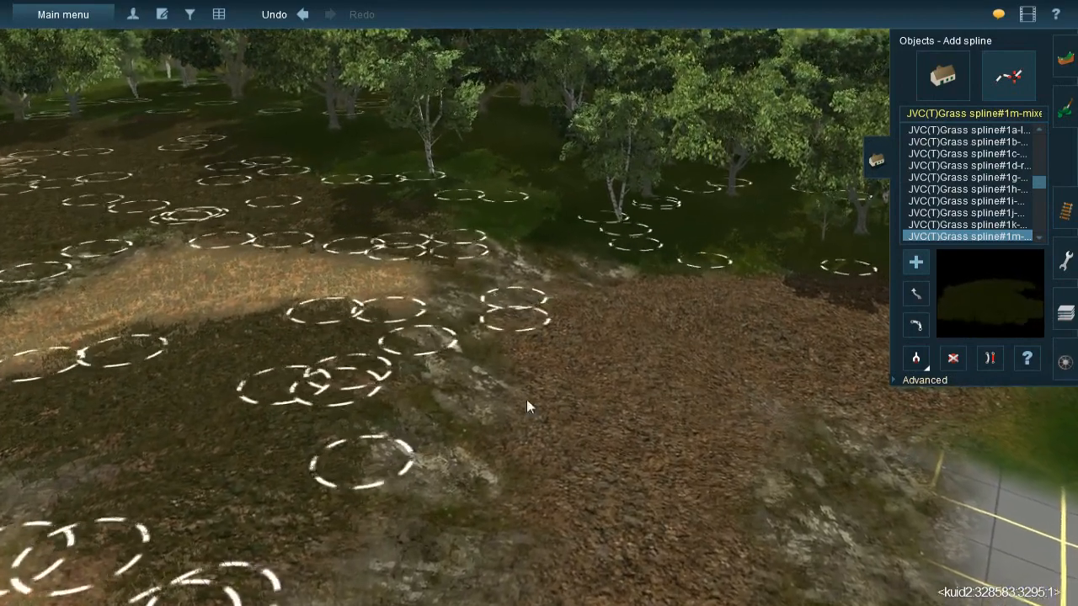
- Lay JVC(T)Grass spline#1m lengths across the brown gravel strip between the two mossy rock bands
left_click(569, 507)
left_click(627, 456)
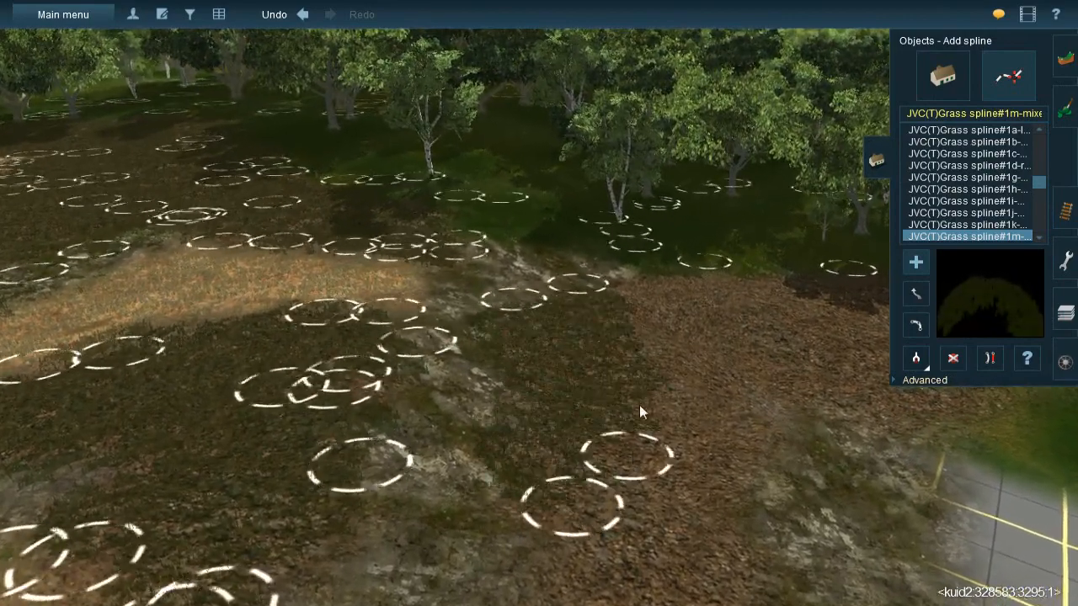
left_click(648, 269)
left_click(666, 417)
left_click(719, 262)
left_click(695, 519)
right_click_drag(695, 521, 573, 331)
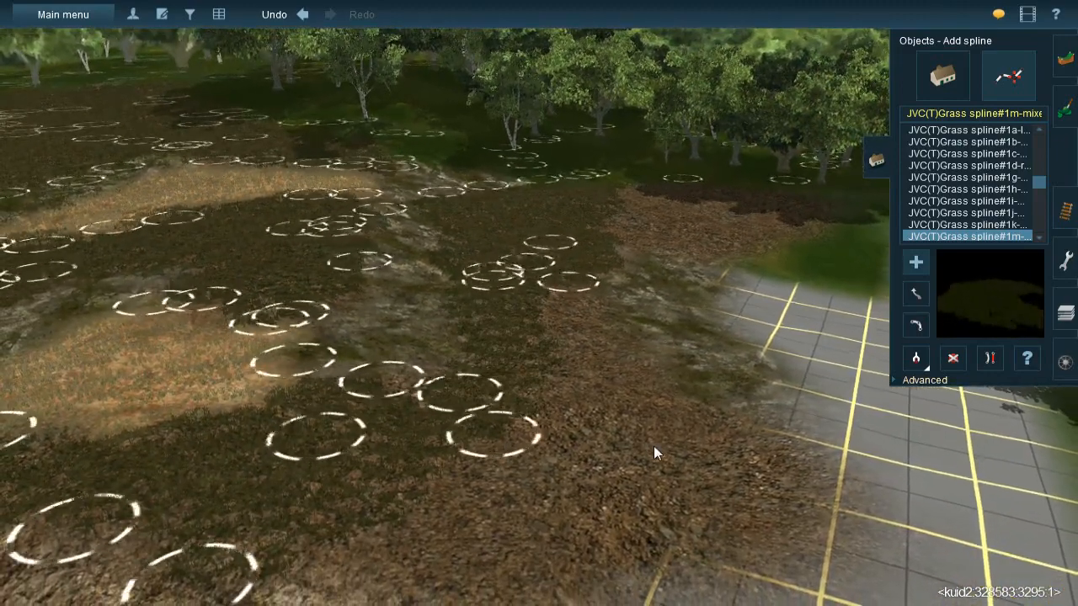
- Extend the mixed grass splines over the gravel beside the unpainted grid and along the upper edge of the rough rocky slope
left_click(655, 439)
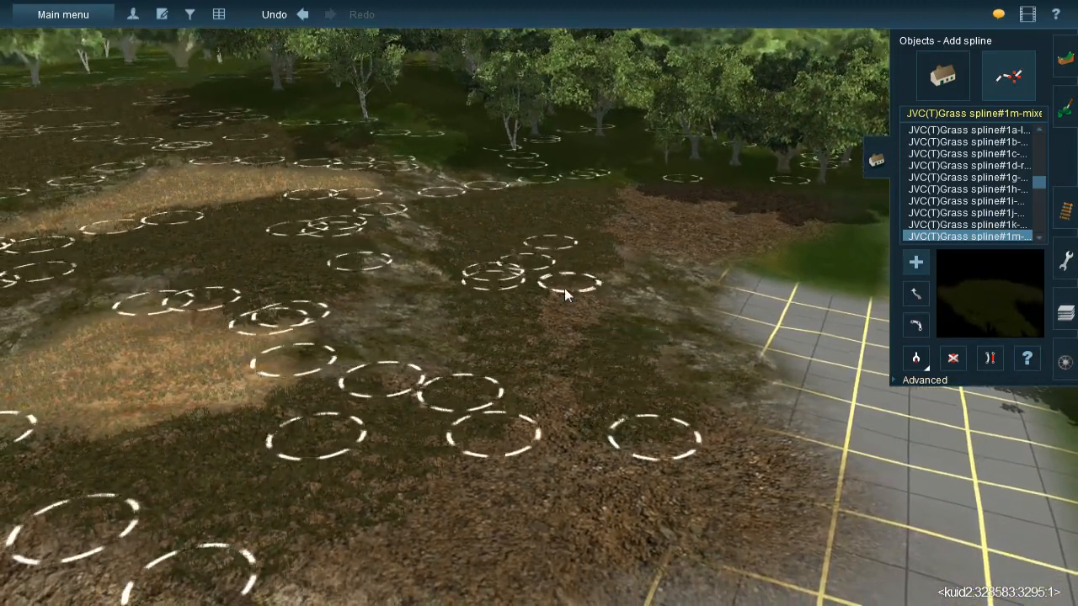
left_click(800, 516)
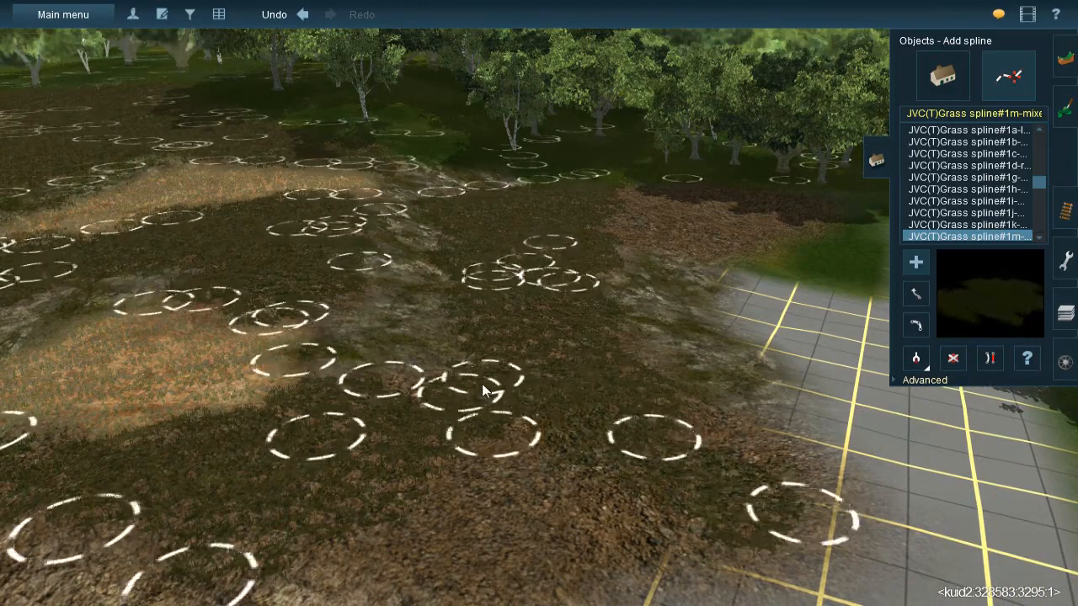
right_click(482, 384)
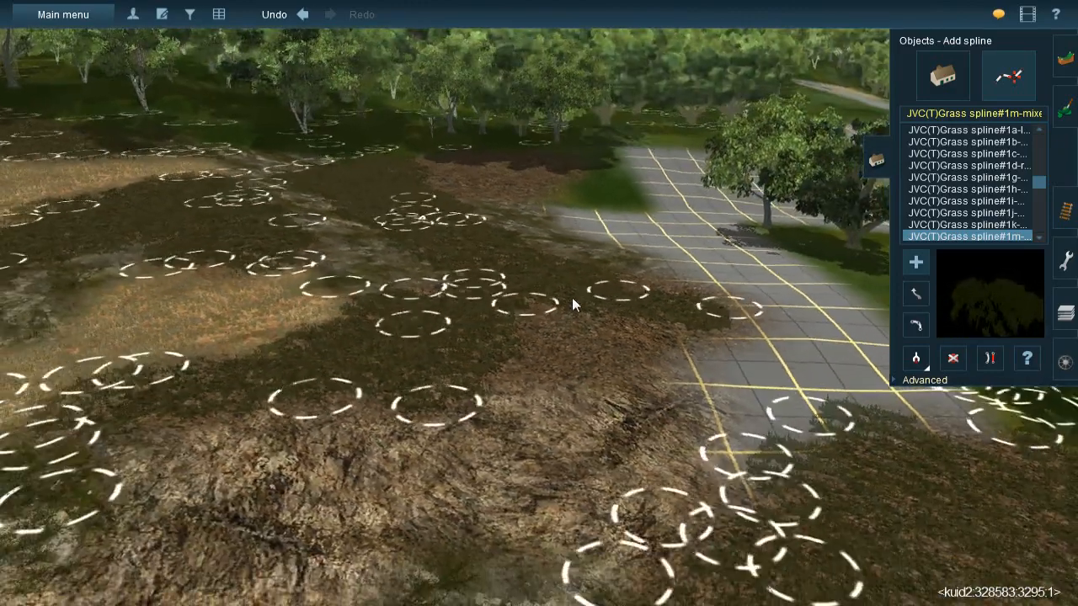
left_click(572, 295)
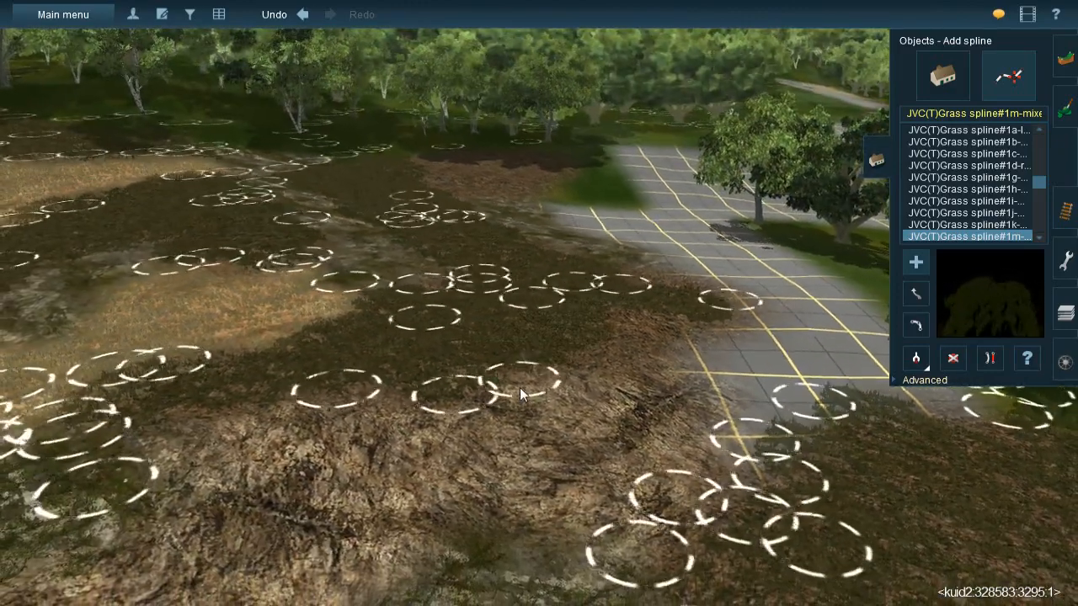
left_click(529, 380)
left_click(617, 368)
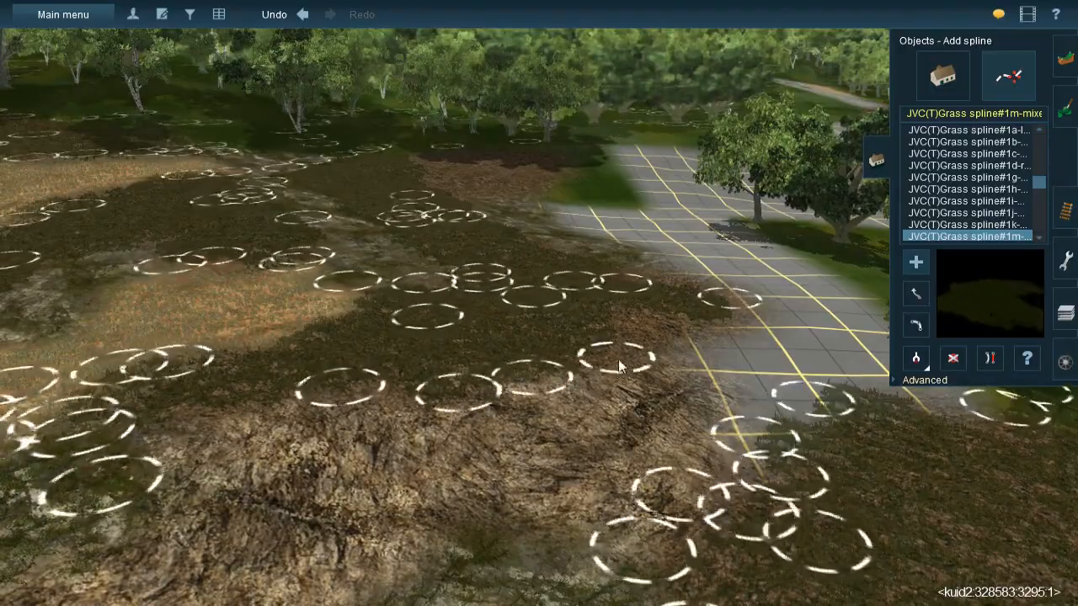
right_click(661, 471)
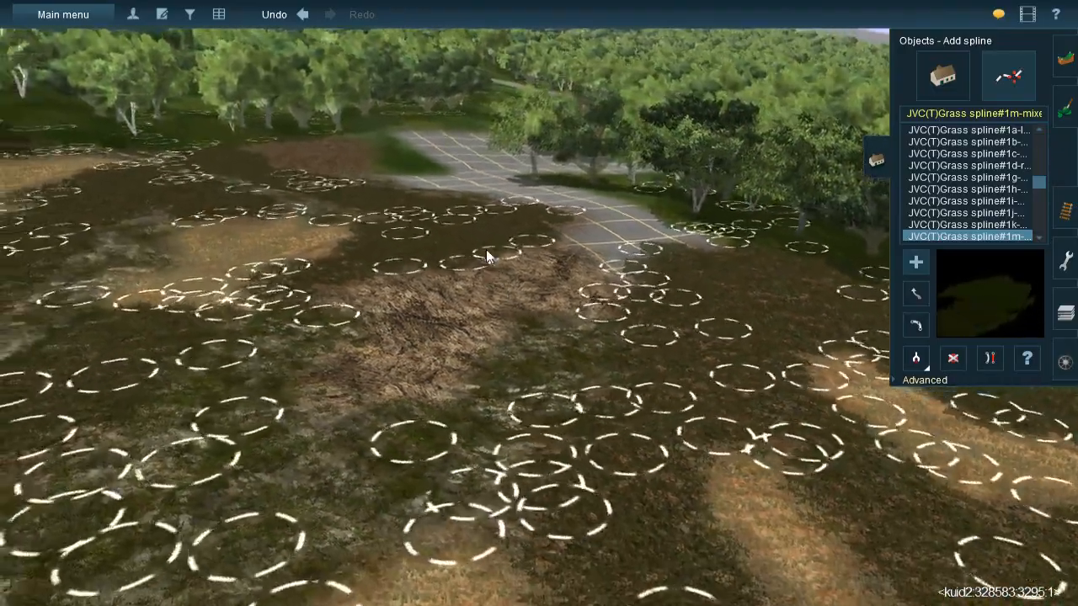
right_click(486, 249)
right_click(548, 233)
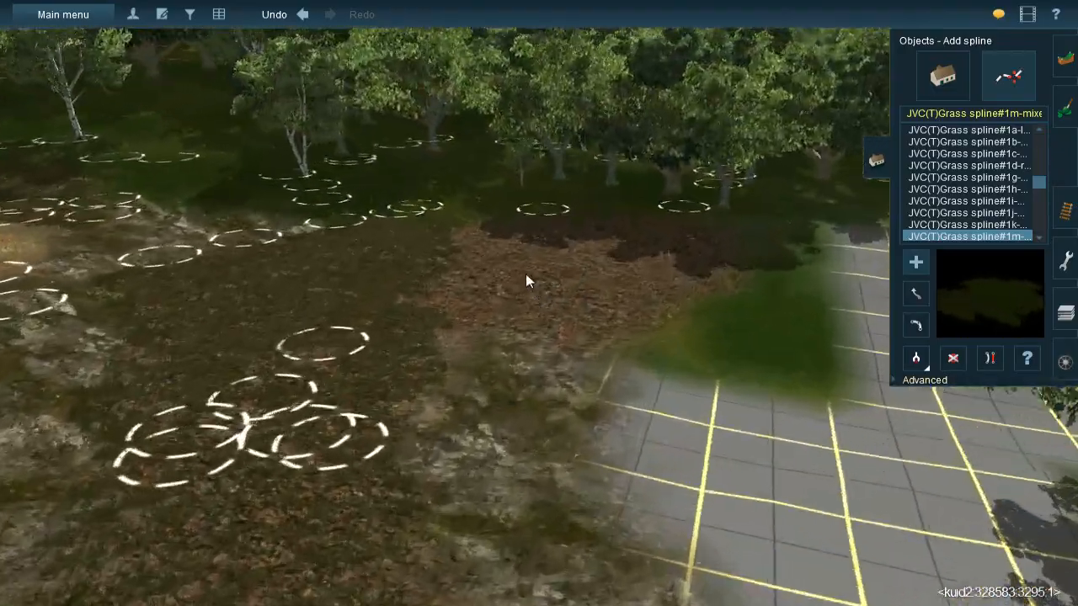
- Cover the brown gravel at the edge of the trees with JVC(T)Grass spline#1m, working toward the green ground
left_click(429, 377)
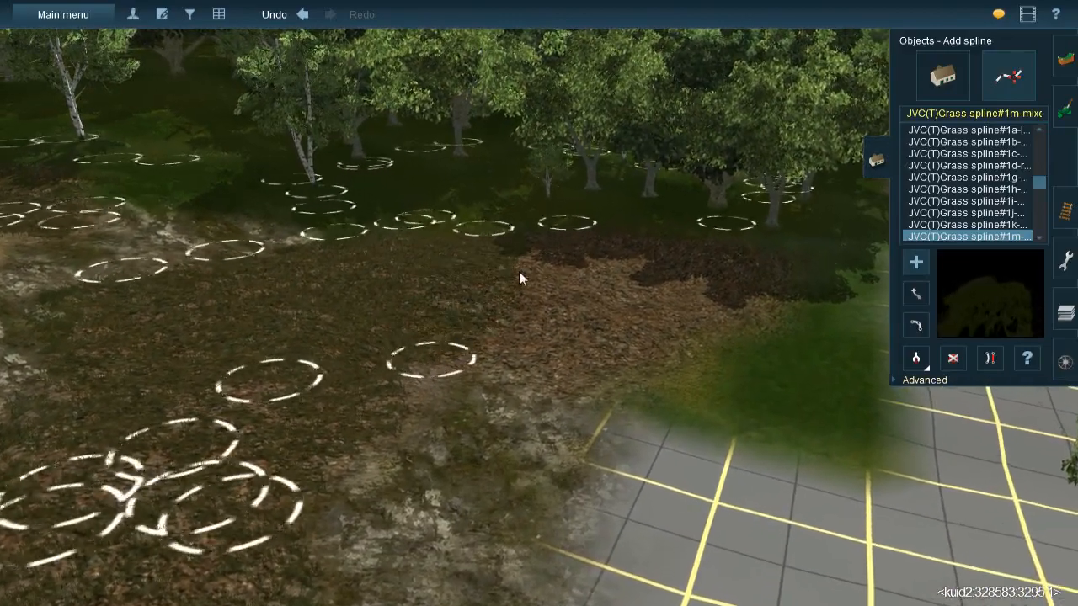
left_click(556, 241)
left_click(621, 251)
left_click(598, 391)
left_click(689, 253)
left_click(678, 347)
left_click(758, 251)
right_click_drag(736, 343, 886, 354)
left_click(920, 362)
- Switch to the JVC@-Grass358s 20x40m spline and lay it over the mossy rock patches between the hillside's straw areas
left_click(489, 216)
left_click(409, 273)
left_click(330, 431)
left_click(344, 313)
left_click(202, 397)
left_click(384, 365)
left_click(544, 354)
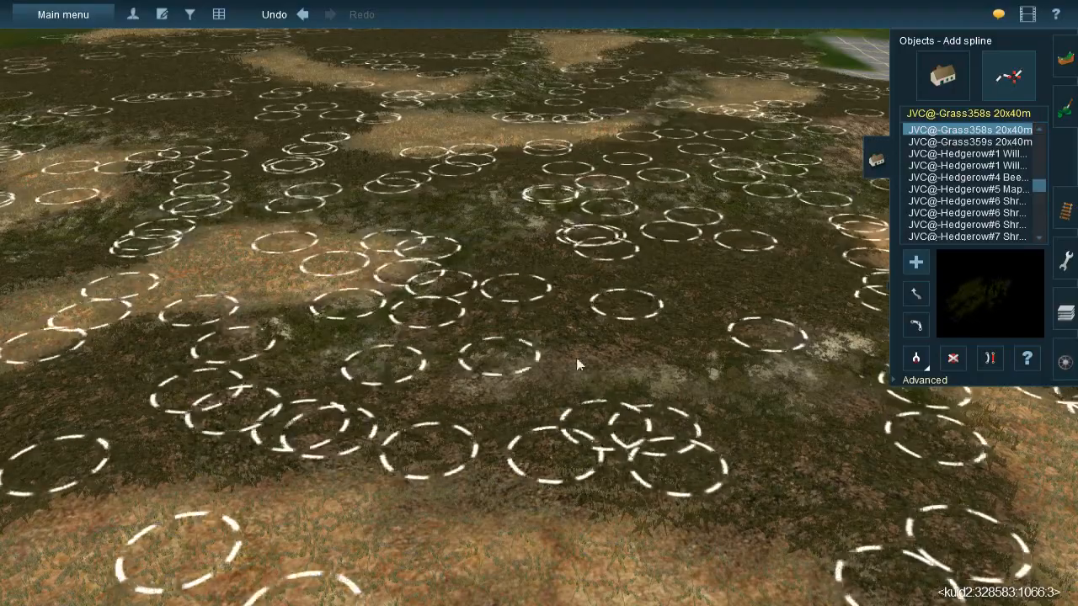
left_click(692, 358)
left_click(726, 372)
left_click(800, 390)
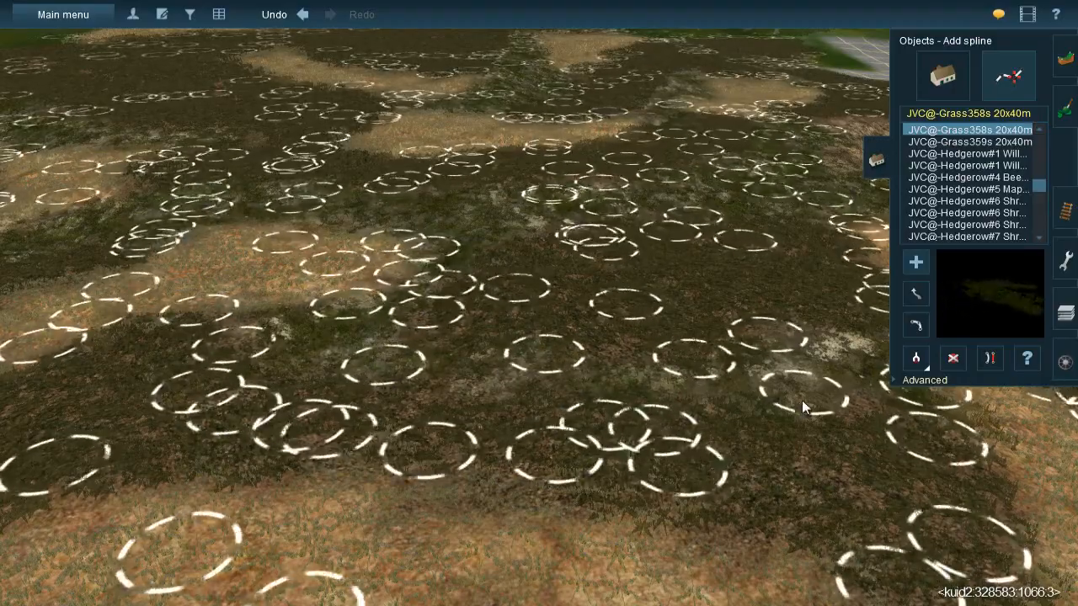
left_click(695, 393)
- Place JVC@-Grass358s 20x40m splines over the mossy rock beside the long straw strip
right_click(768, 337)
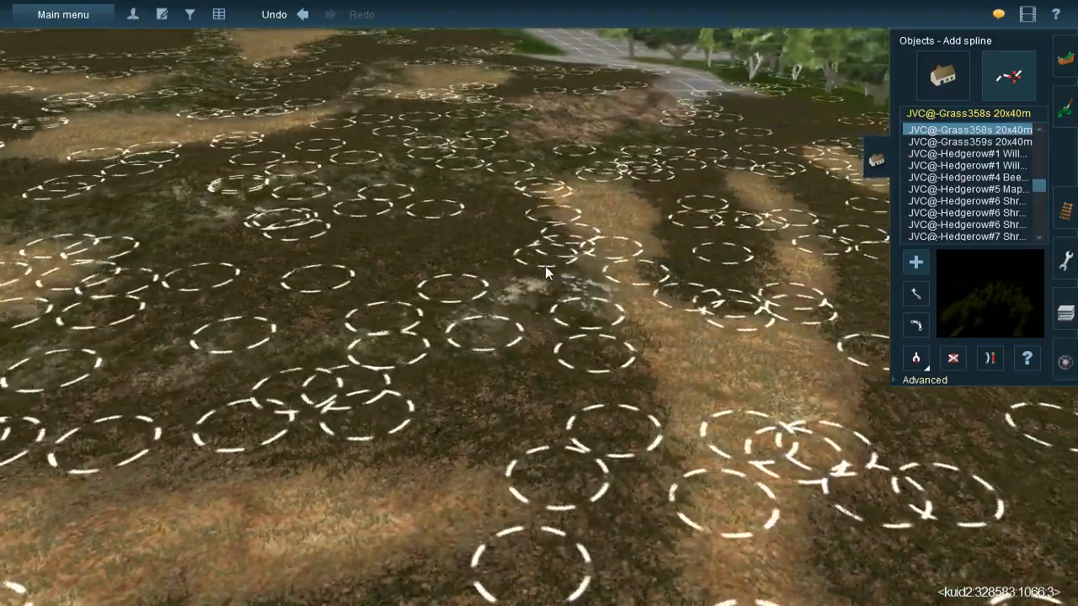
left_click(544, 270)
left_click(464, 333)
left_click(604, 258)
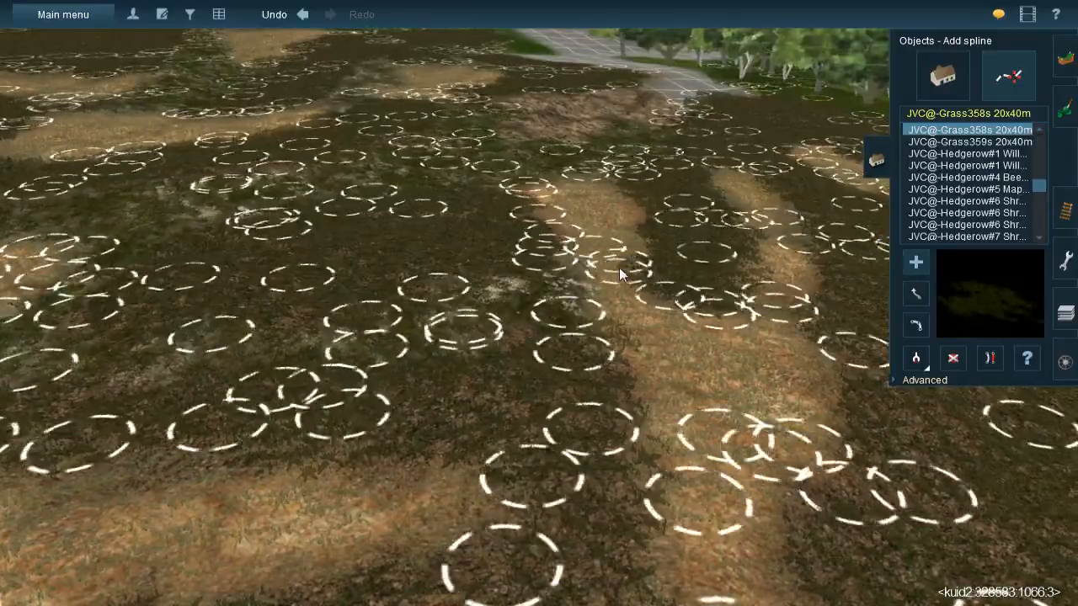
right_click_drag(619, 267, 405, 291)
left_click(414, 405)
left_click(653, 283)
- Continue the Grass358s splines around the straw patch above the rough rocky slope
left_click(448, 298)
left_click(364, 487)
right_click_drag(371, 480, 568, 313)
left_click(481, 519)
right_click_drag(480, 522, 544, 394)
left_click(554, 442)
left_click(532, 243)
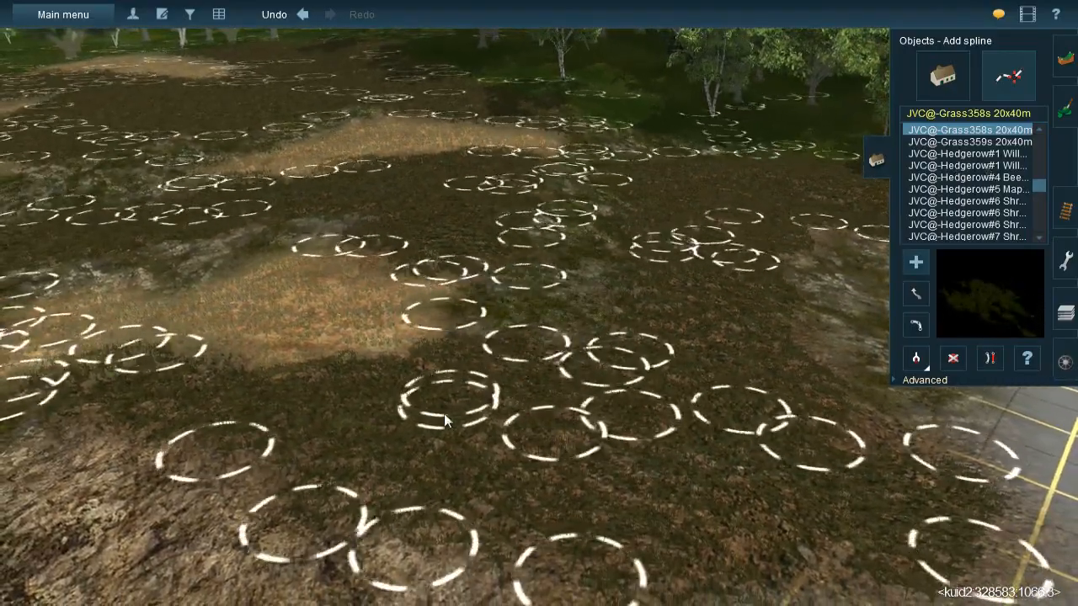
right_click_drag(430, 413, 515, 235)
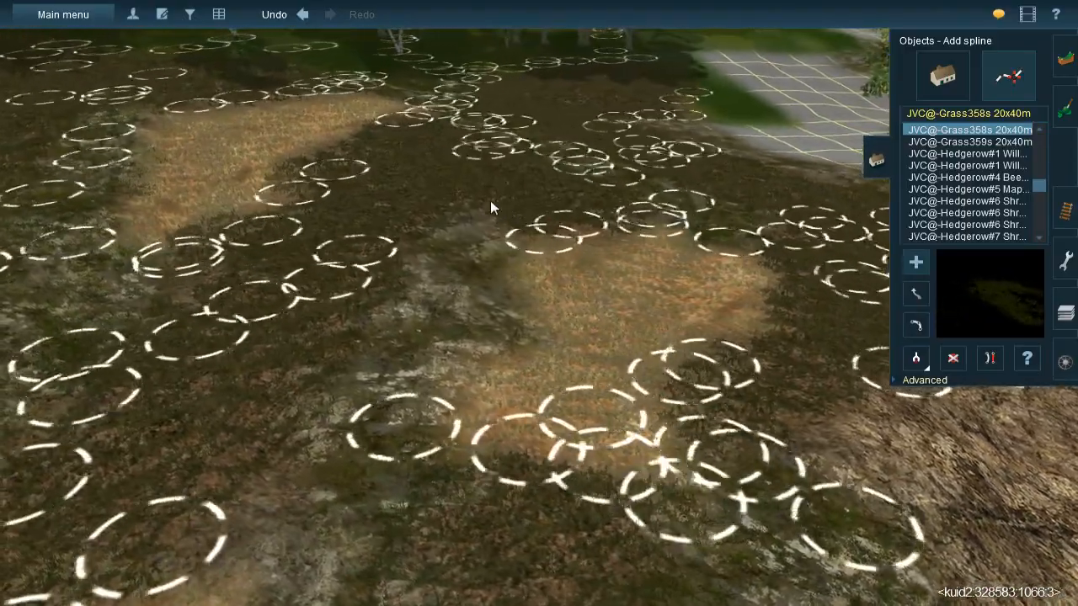
- Fill the mossy rock between the neighbouring straw patches with more Grass358s splines and end the spline placement
left_click(419, 232)
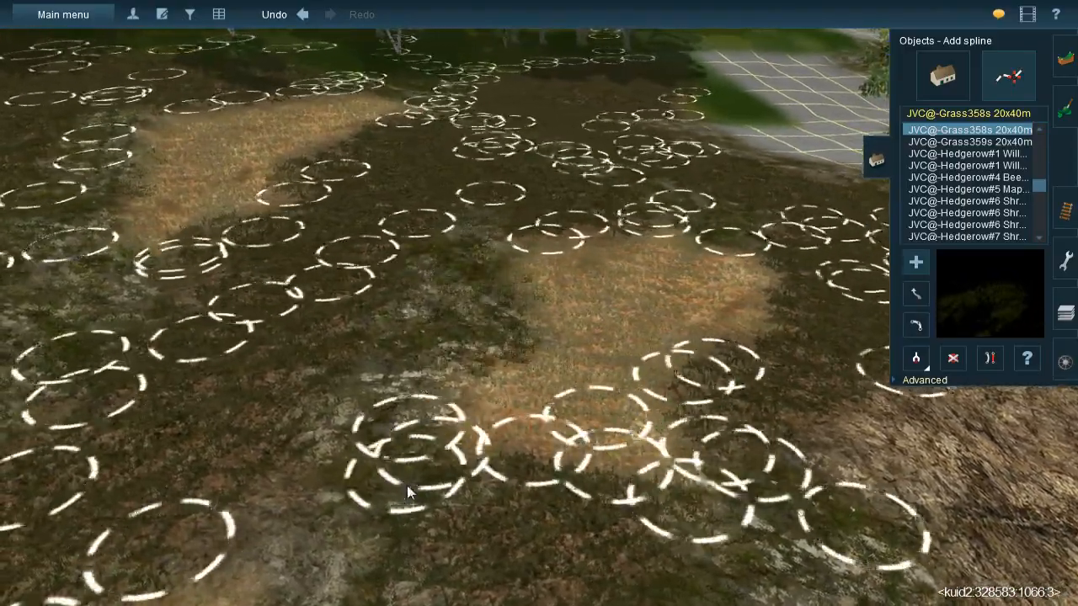
left_click(374, 525)
right_click(374, 535)
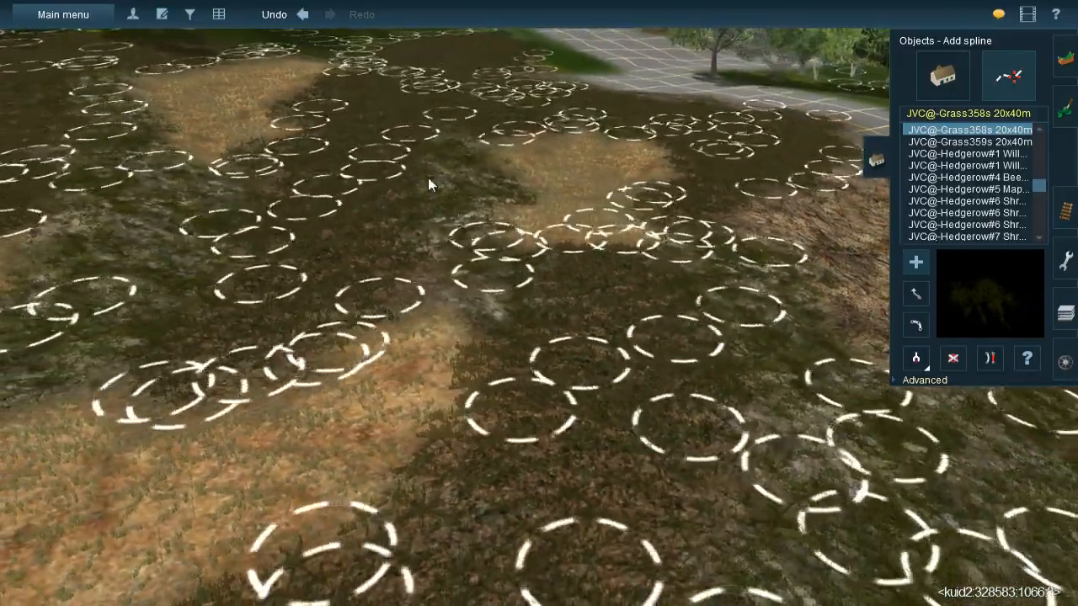
left_click(427, 174)
left_click(503, 359)
left_click(523, 397)
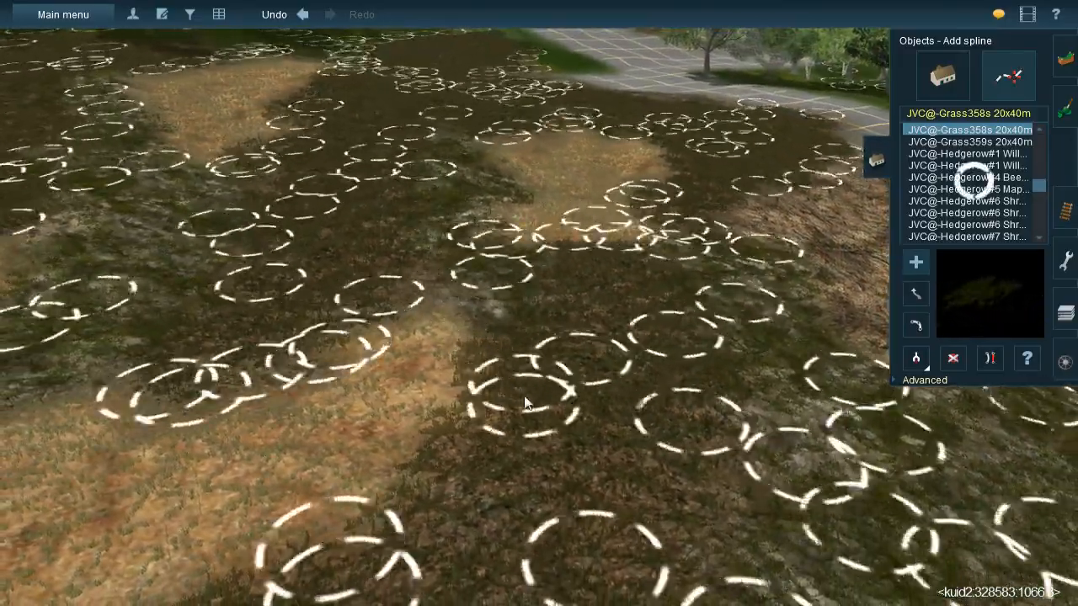
right_click(526, 398)
- Inspect the grass coverage across the whole painted clearing and the unpainted grid beside the trees
scroll(587, 350, "down", 5)
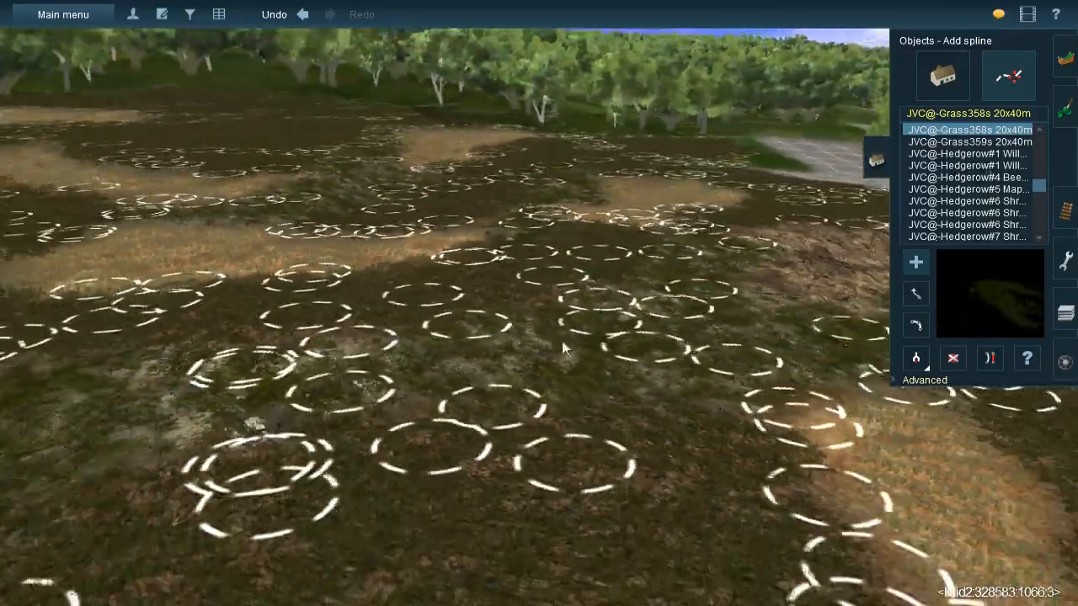
scroll(539, 332, "down", 3)
key("Right")
key("Left")
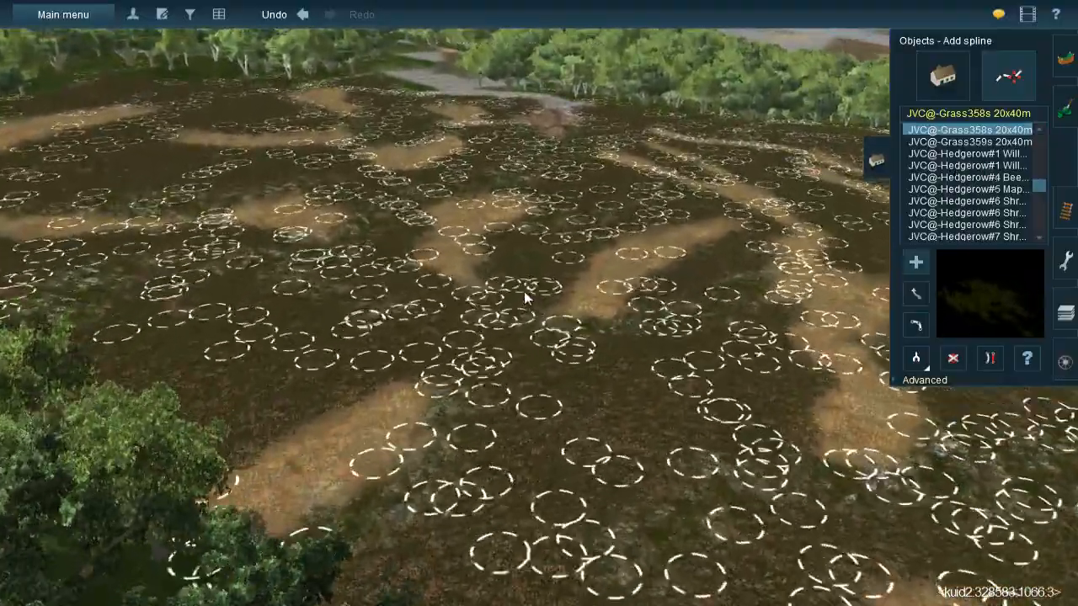
key("Down")
key("s")
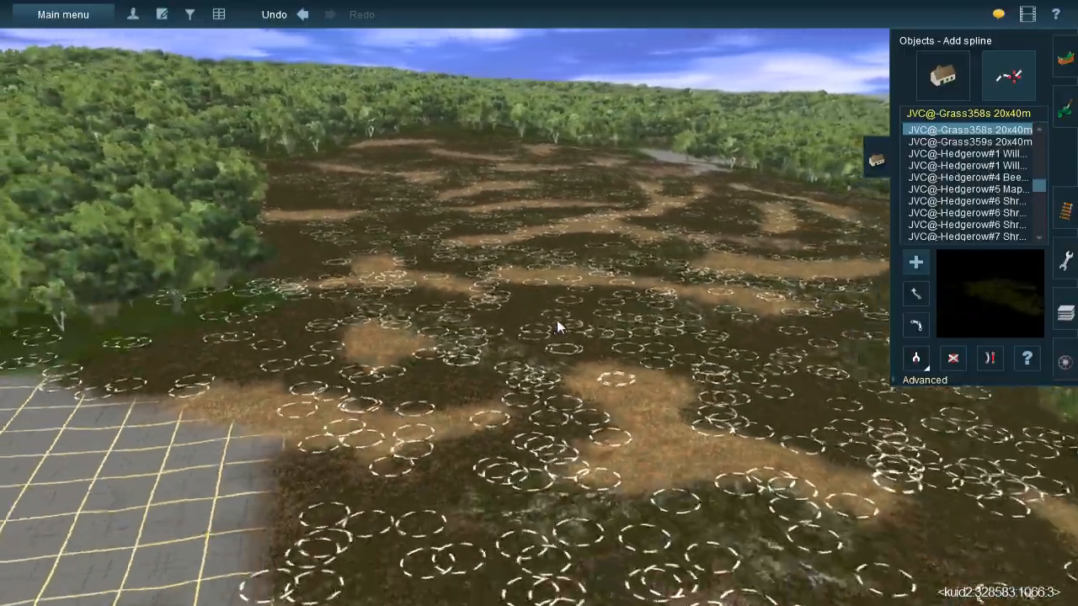
key("Down")
mouse_move(558, 313)
right_mouse_down()
mouse_move(593, 289)
mouse_move(560, 307)
mouse_move(543, 301)
right_mouse_up()
key("s")
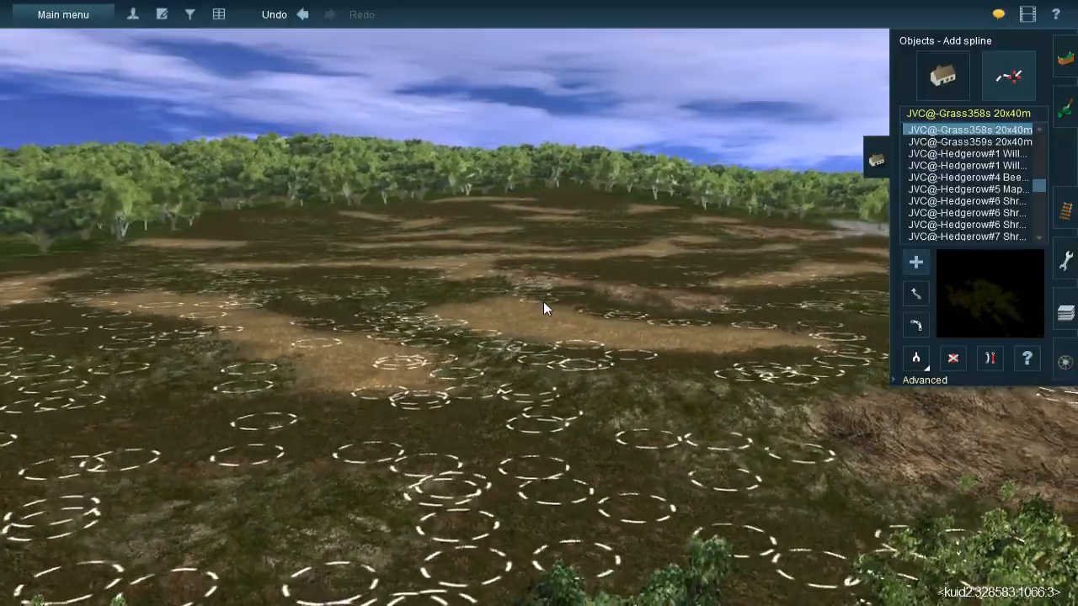
key("Right")
right_click_drag(592, 287, 556, 288)
key("Up")
key("Up")
key("Down")
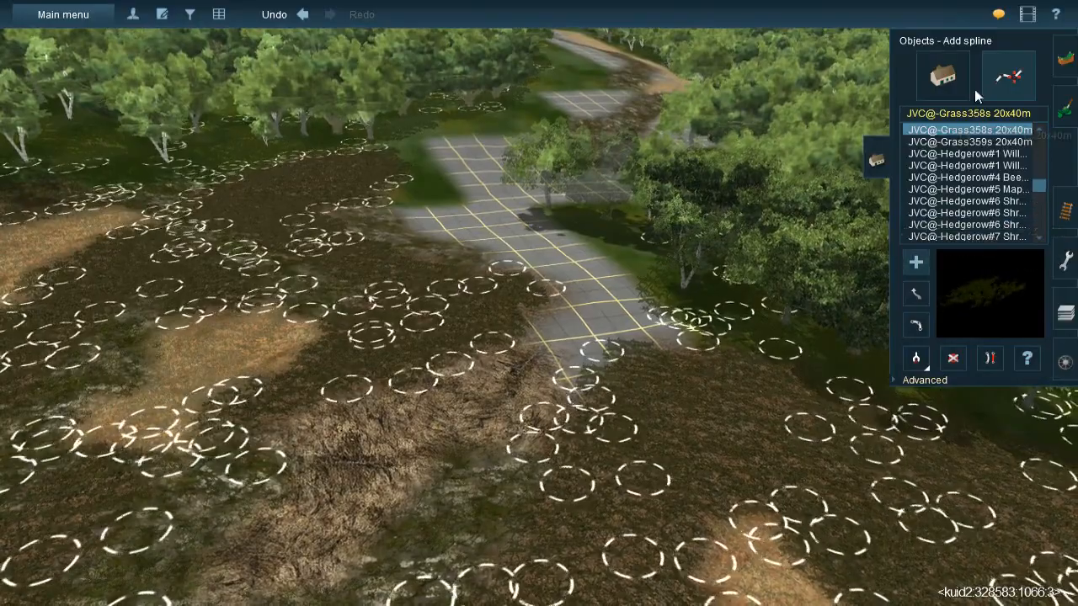
- Sample the tan straw texture from the clearing and paint it over the unpainted grid between the rocky slope and the trees
left_click(1065, 109)
left_click(921, 380)
left_click(212, 353)
key("Down")
key("Up")
key("Right")
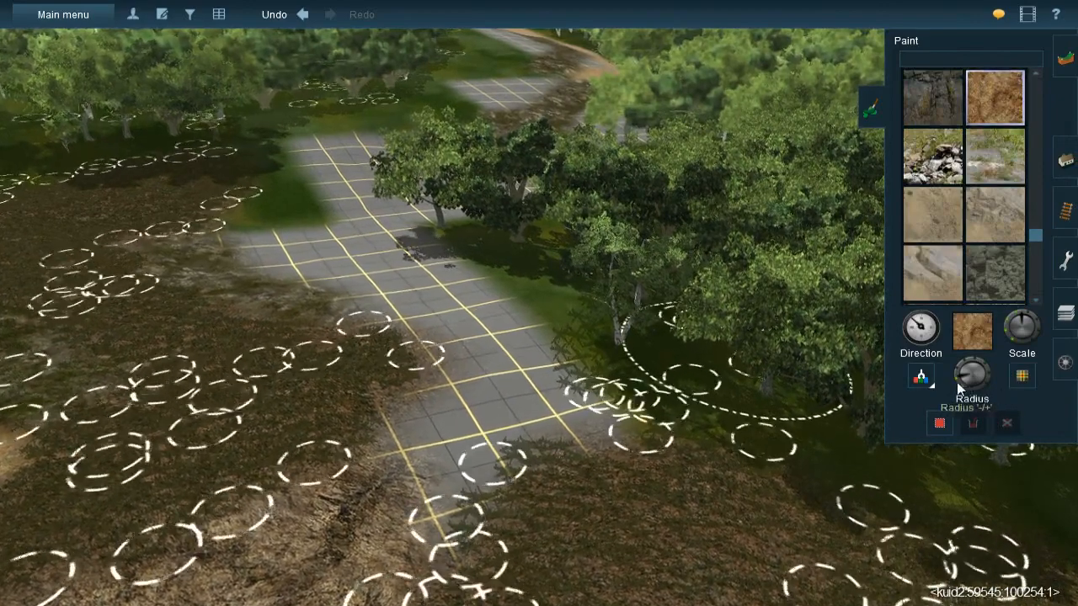
left_click(500, 297)
mouse_move(500, 304)
left_mouse_down()
mouse_move(492, 353)
mouse_move(508, 389)
mouse_move(551, 402)
mouse_move(465, 413)
mouse_move(426, 474)
left_mouse_up()
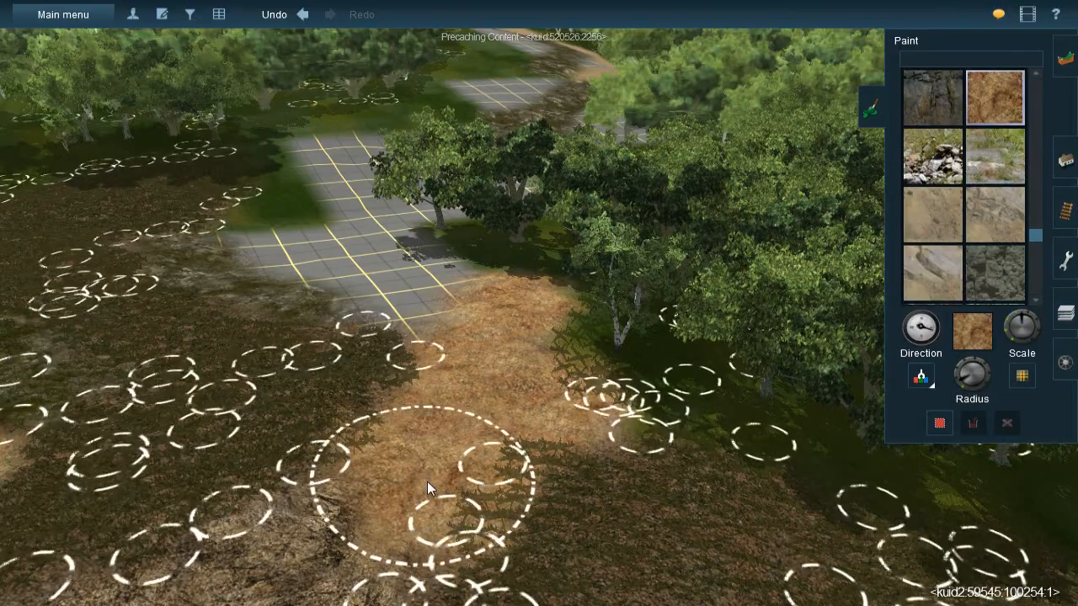
left_click(161, 15)
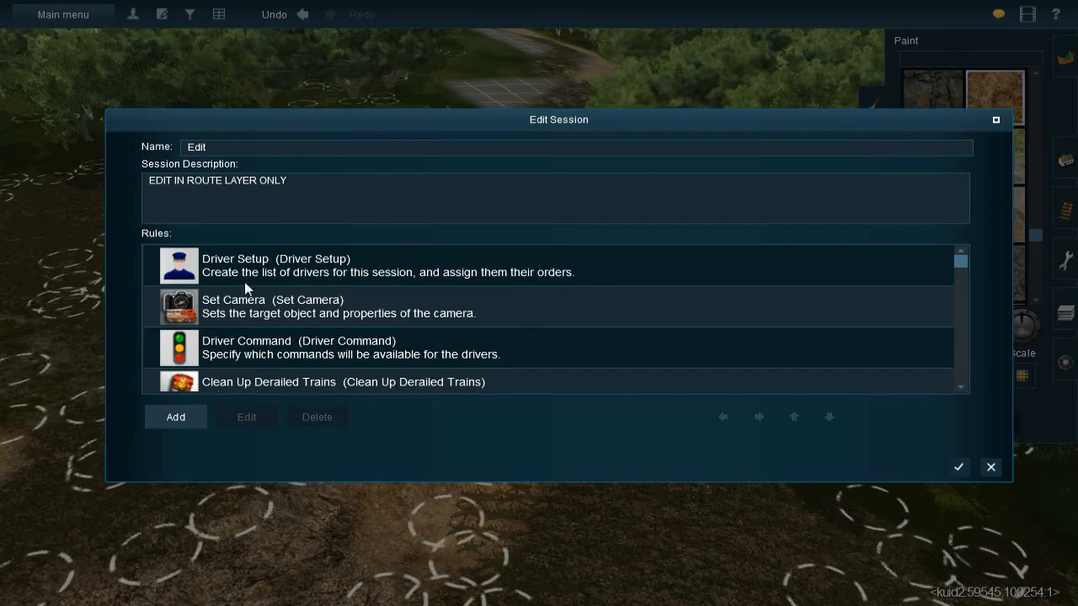
scroll(275, 343, "down", 10)
left_click(992, 468)
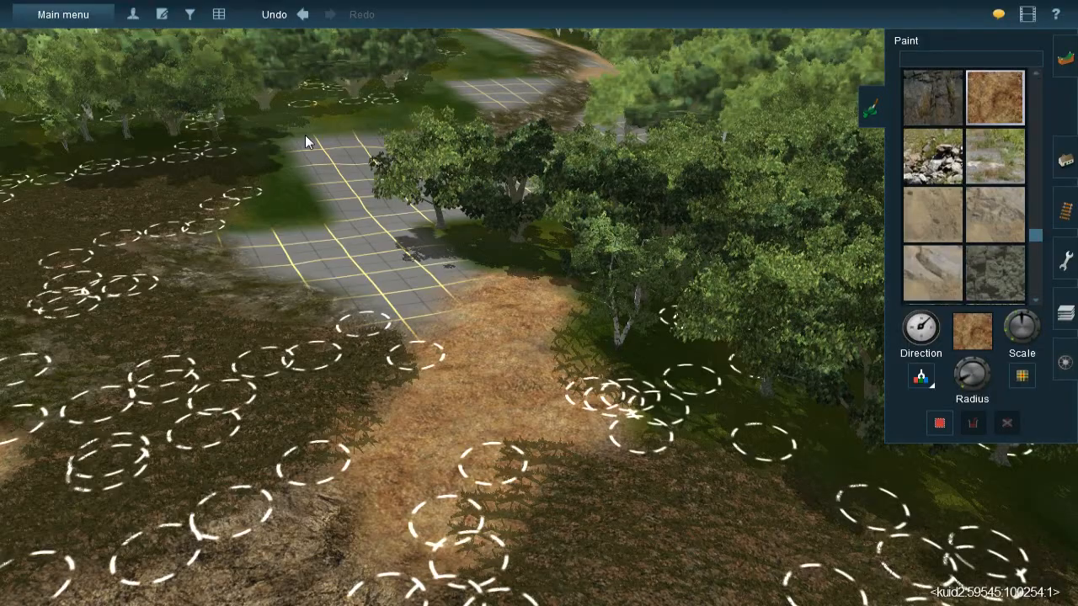
- Try the current view as the route's thumbnail in the route settings, discard it and recheck the settings
left_click(90, 15)
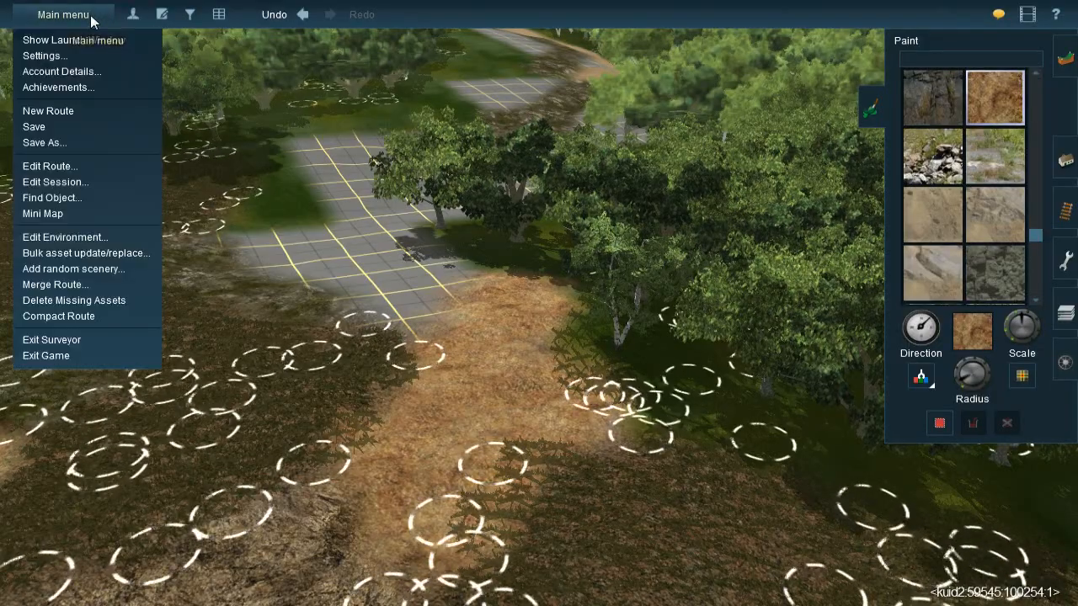
left_click(76, 167)
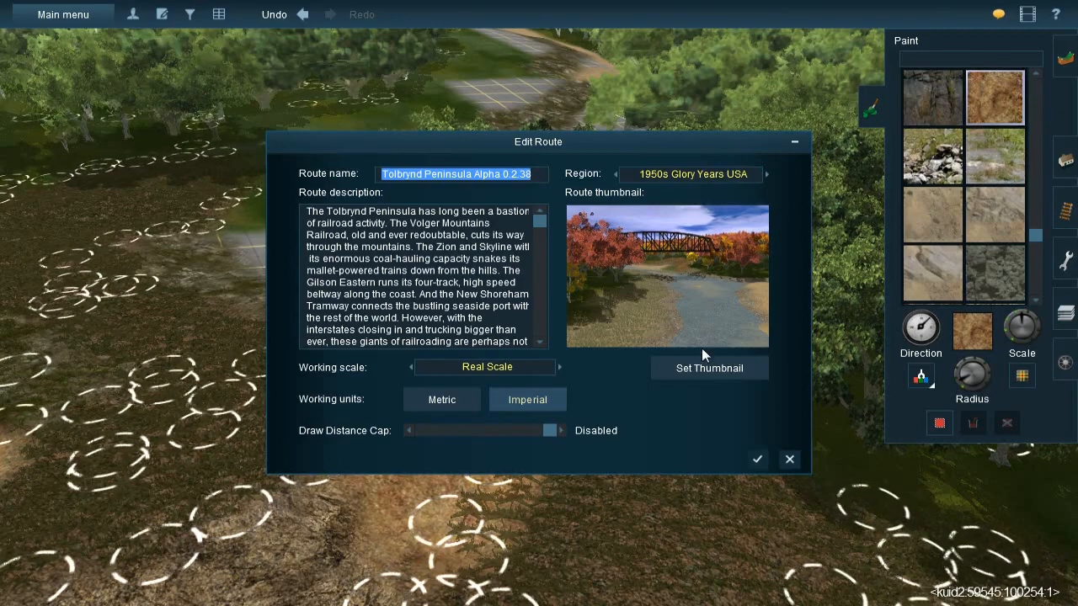
left_click(702, 373)
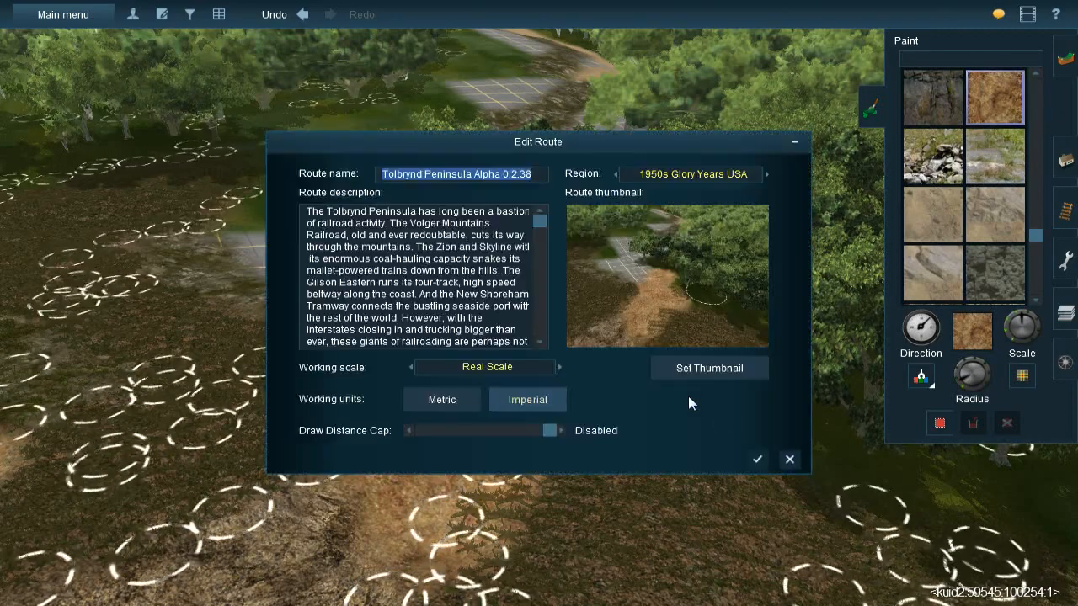
left_click(789, 458)
left_click(56, 20)
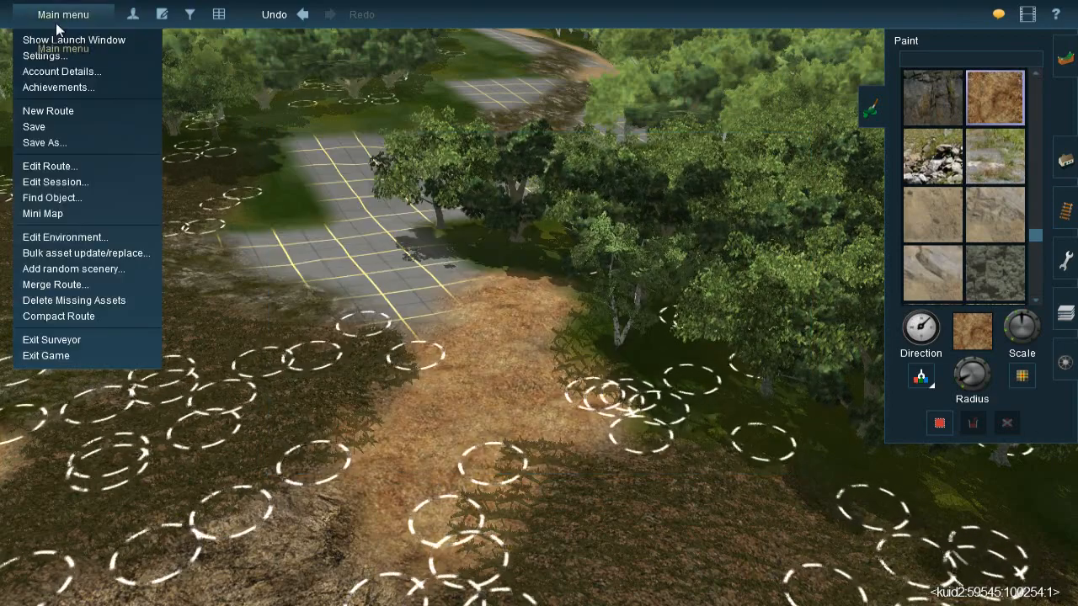
left_click(70, 161)
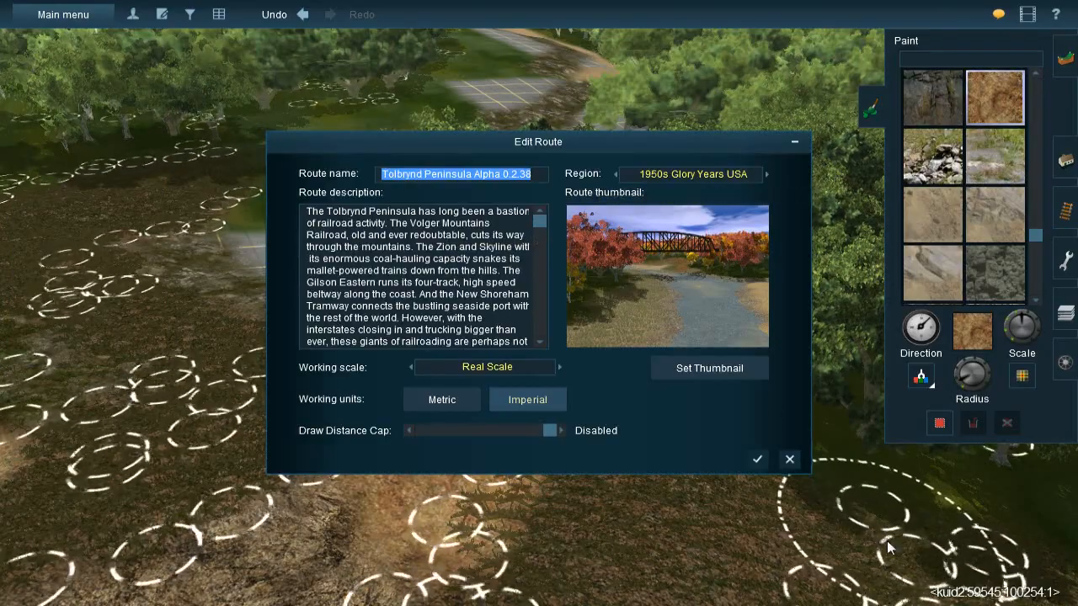
left_click(790, 458)
- Sample the oz gravel texture from the clearing and paint it over the green grass patch and mossy rock beside the unpainted grid
key("Left")
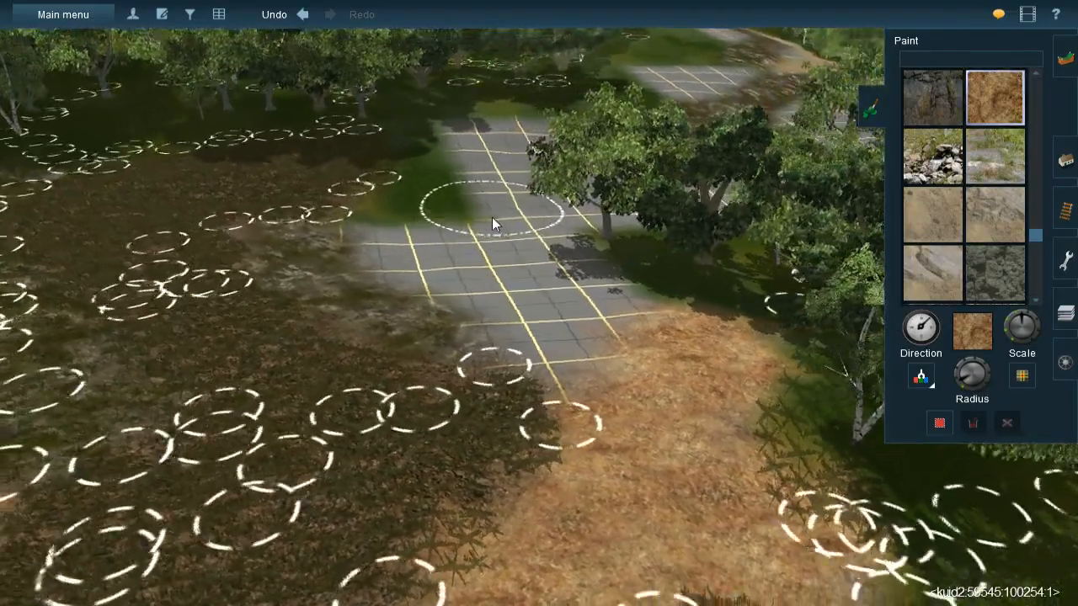
right_click(493, 219)
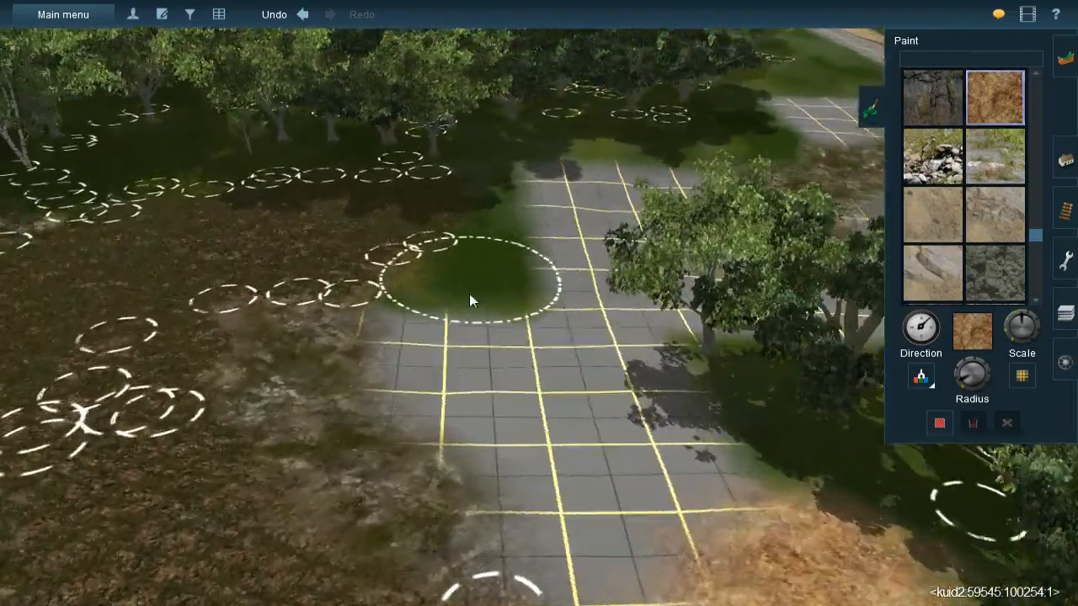
right_click(469, 295)
key("Left")
key("Right")
left_click(919, 381)
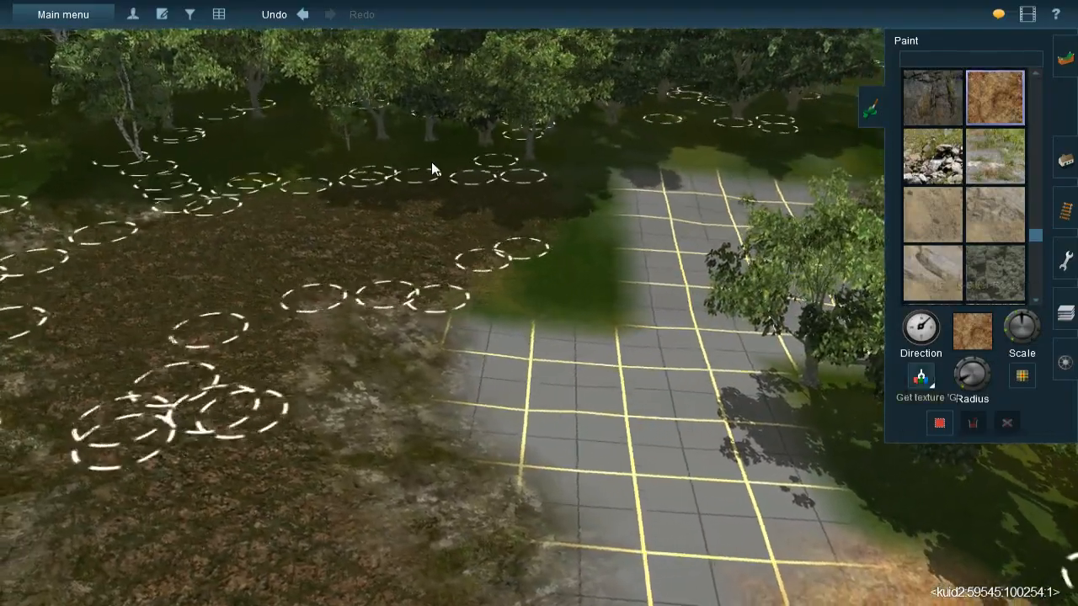
left_click(445, 203)
right_click(580, 279)
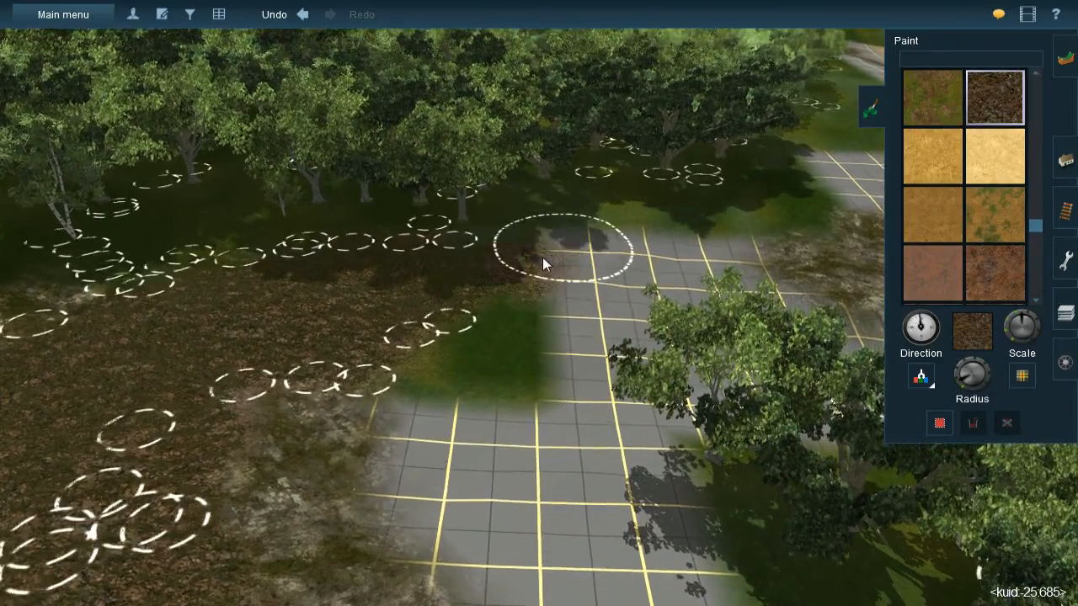
mouse_move(542, 263)
left_mouse_down()
mouse_move(480, 277)
mouse_move(481, 288)
left_mouse_up()
mouse_move(481, 452)
left_mouse_down()
mouse_move(433, 394)
mouse_move(469, 469)
mouse_move(432, 413)
left_mouse_up()
mouse_move(439, 428)
left_mouse_down()
mouse_move(480, 467)
mouse_move(497, 533)
mouse_move(444, 485)
left_mouse_up()
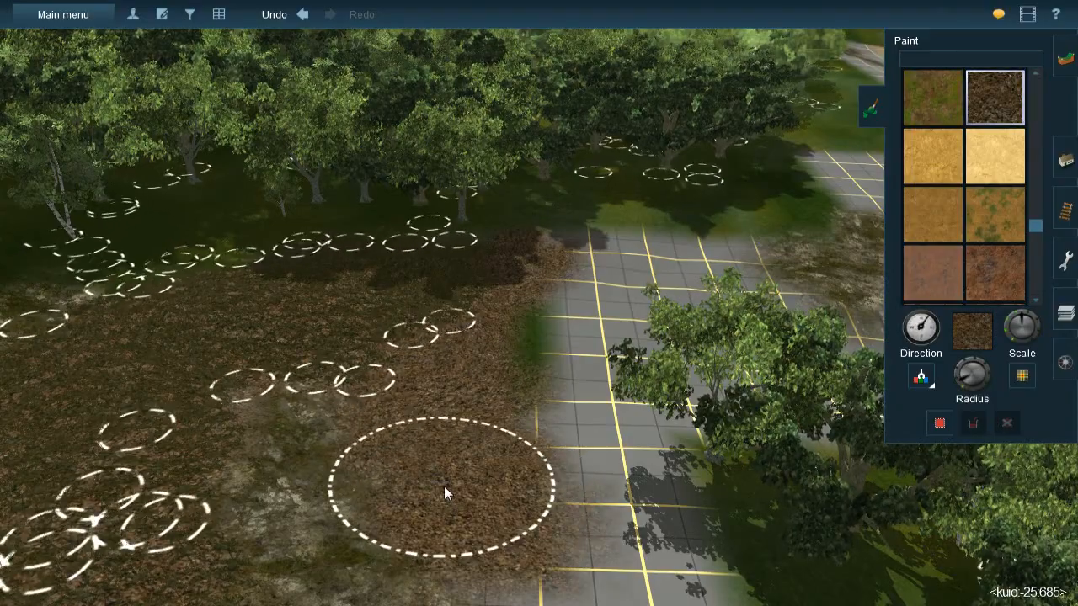
- Paint oz gravel over the lower end of the unpainted grid, blending it into the straw patch
right_click(551, 552)
right_click(467, 223)
right_click(581, 366)
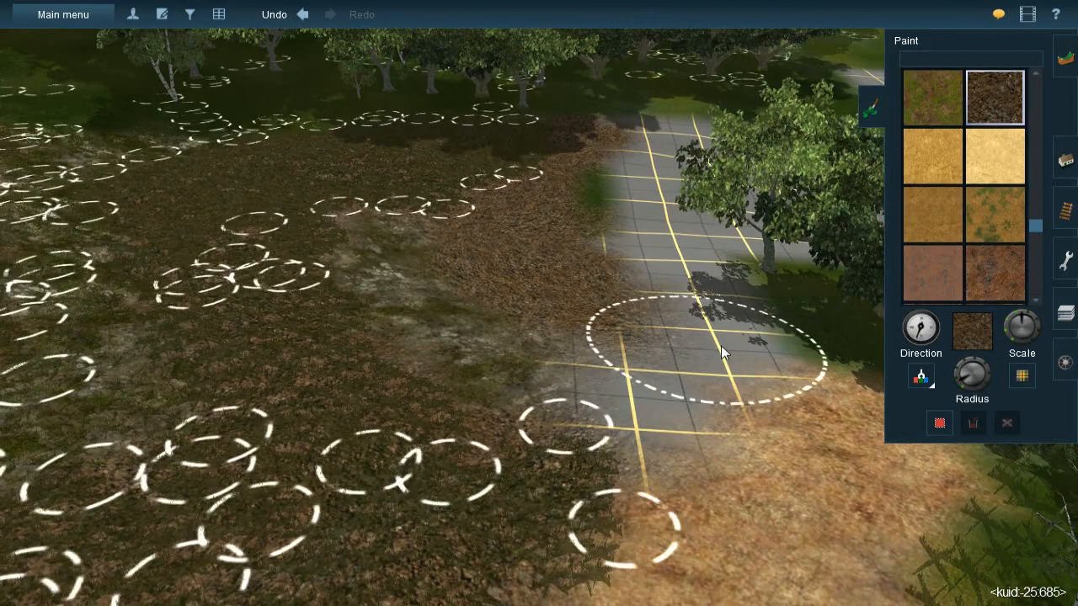
mouse_move(721, 350)
left_mouse_down()
mouse_move(723, 331)
mouse_move(659, 381)
mouse_move(638, 407)
mouse_move(648, 418)
mouse_move(619, 427)
left_mouse_up()
- Sample the CUK-Rock-Cover-3 texture from the rocky patch at the far end of the unpainted grid
right_click(625, 274)
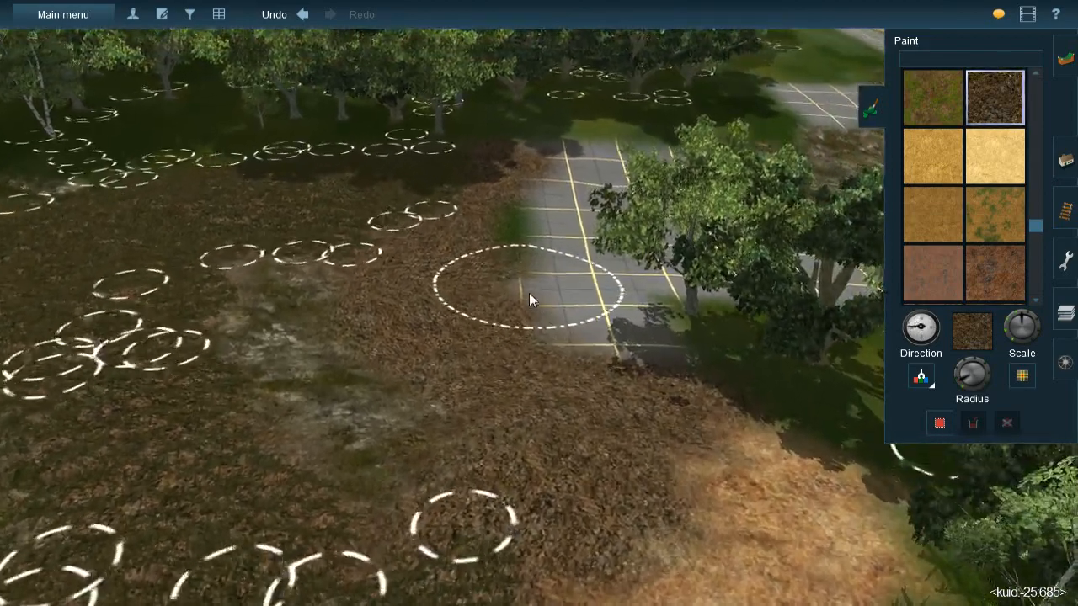
key("Left")
key("Down")
key("Up")
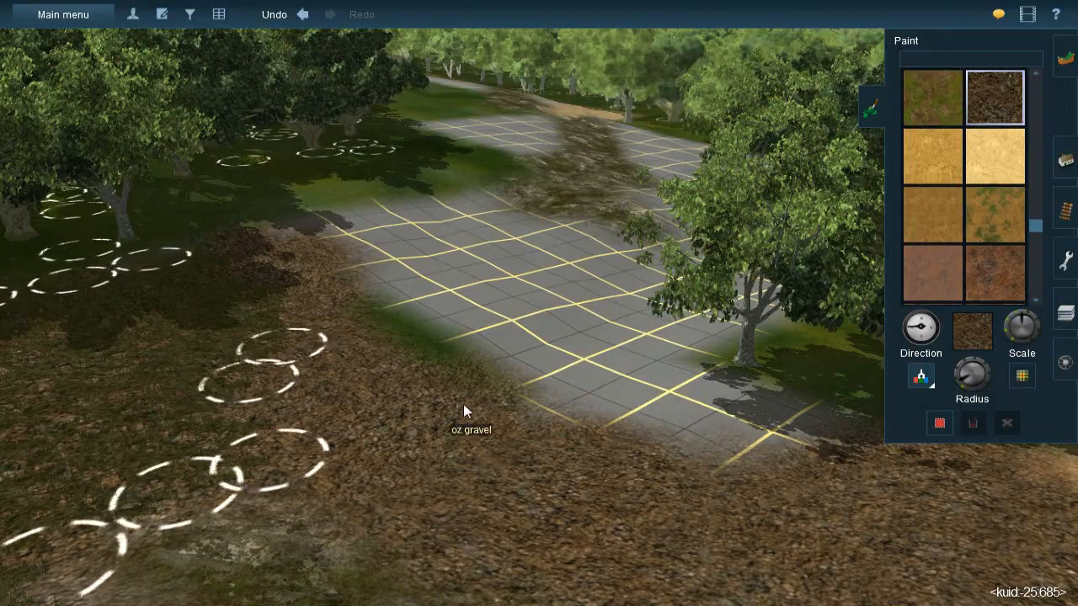
scroll(550, 311, "down", 3)
key("Left")
scroll(530, 261, "up", 3)
scroll(530, 262, "up", 3)
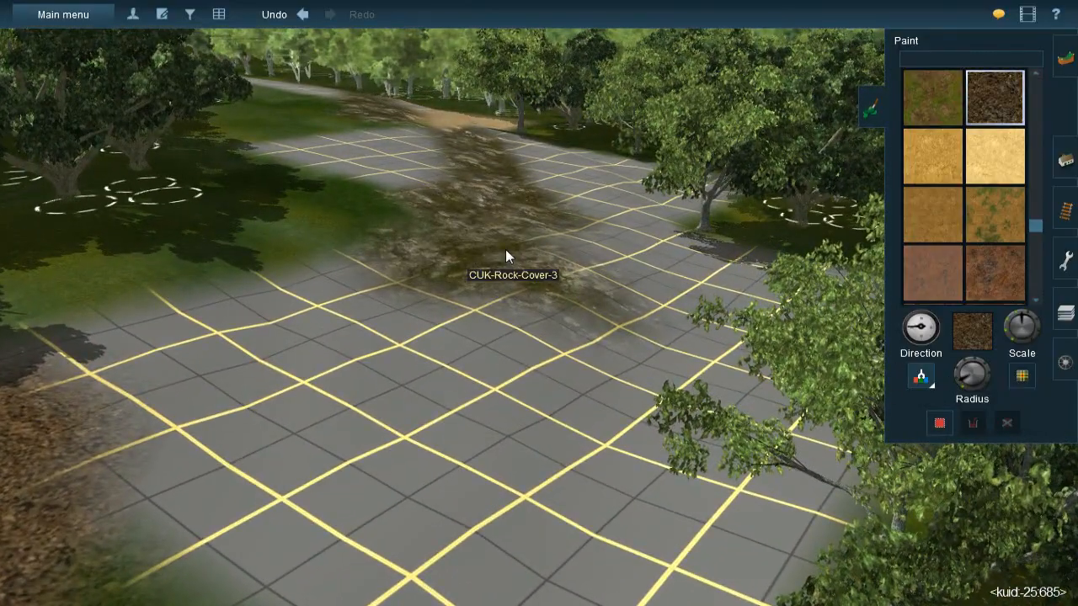
left_click(505, 249)
right_click(514, 330)
key("Right")
scroll(527, 286, "down", 4)
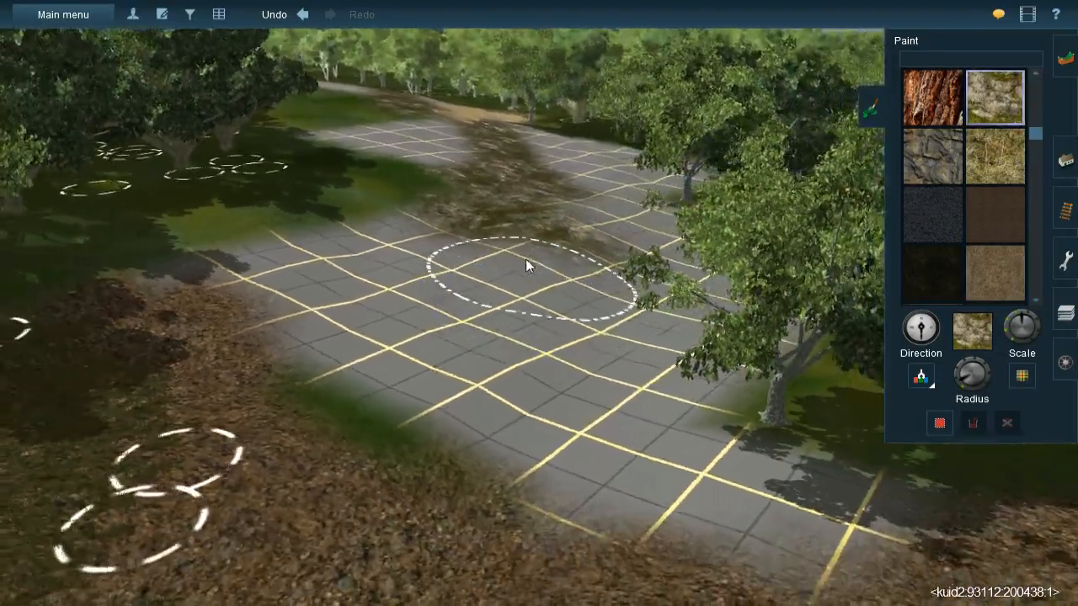
key("Right")
- Sample the straw texture and paint a curved band across the grid from the rock cover to the gravel
left_click(930, 383)
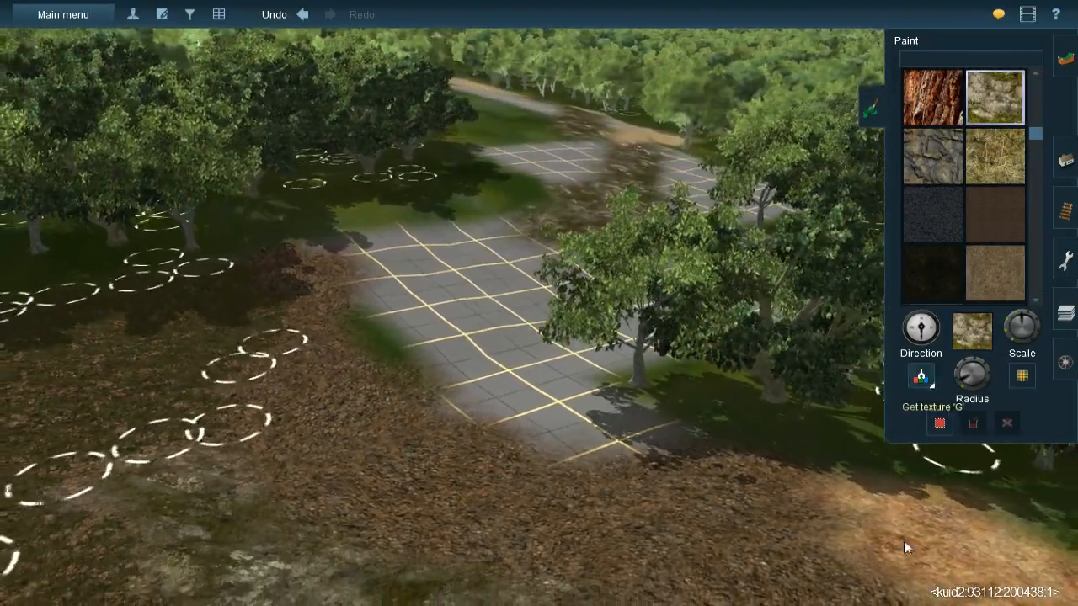
left_click(974, 541)
right_click(515, 327)
key("Right")
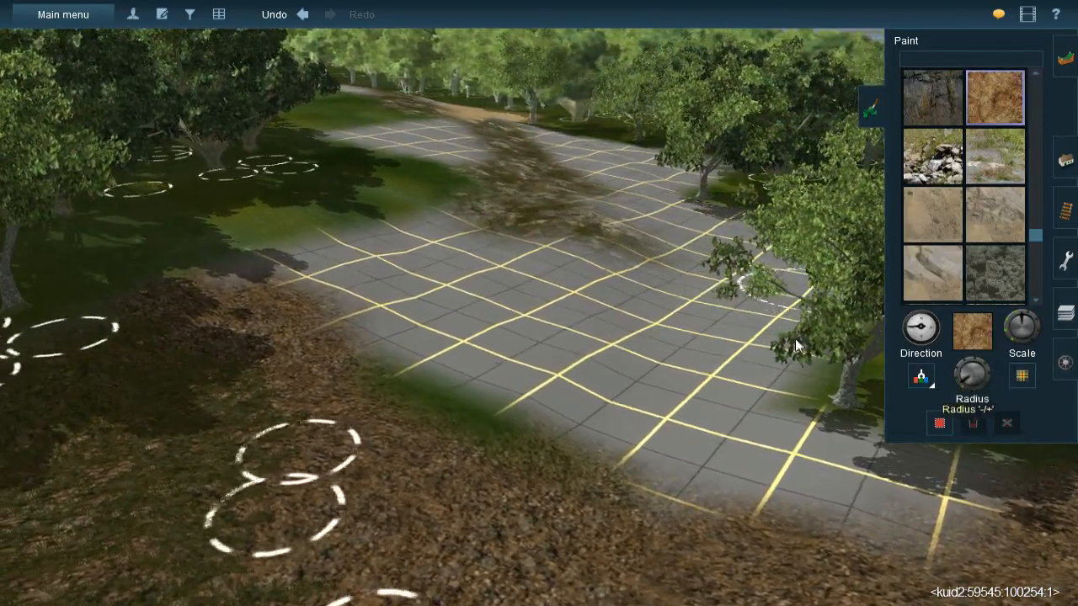
key("Right")
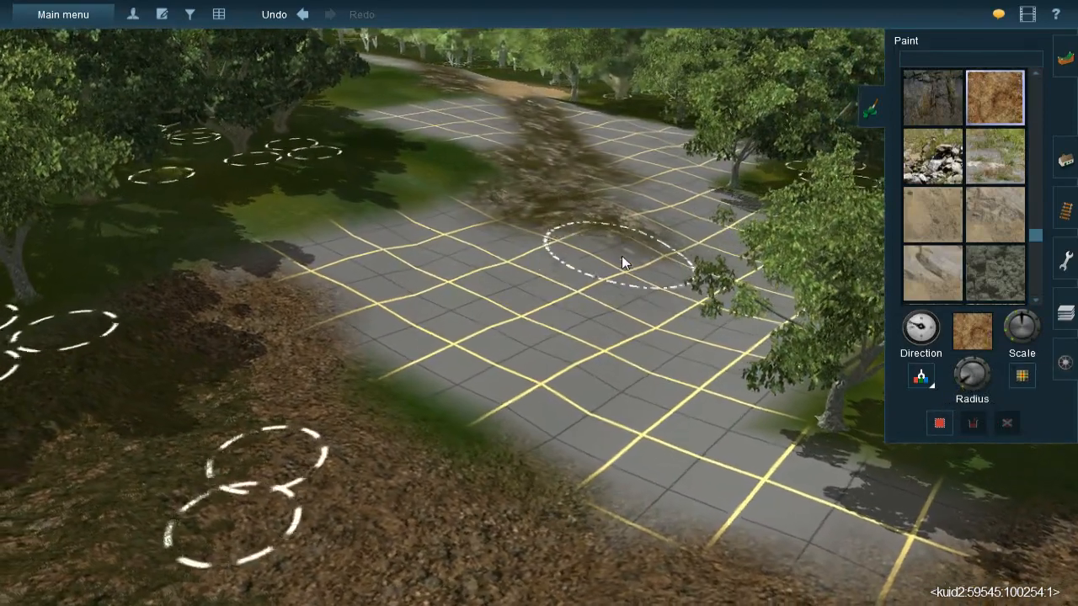
mouse_move(621, 254)
left_mouse_down()
mouse_move(601, 269)
mouse_move(585, 255)
mouse_move(619, 320)
mouse_move(566, 379)
mouse_move(561, 403)
mouse_move(567, 387)
mouse_move(469, 399)
mouse_move(500, 403)
mouse_move(602, 271)
mouse_move(597, 251)
mouse_move(570, 260)
mouse_move(552, 245)
mouse_move(610, 238)
mouse_move(645, 200)
mouse_move(571, 298)
left_mouse_up()
scroll(539, 310, "down", 5)
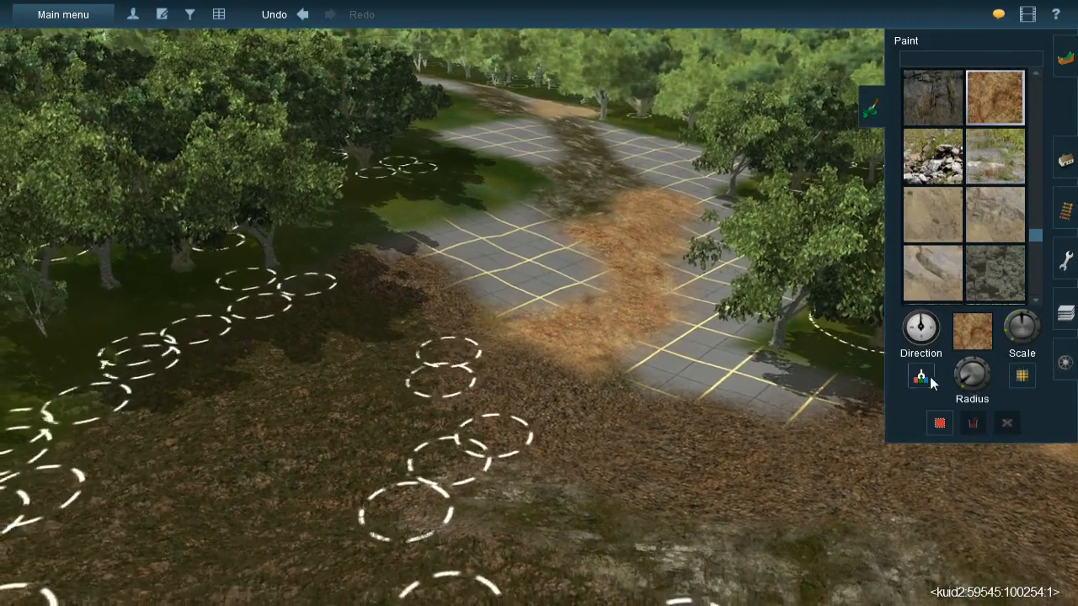
- Sample oz gravel again and paint it over the grid enclosed by the straw band and the shaded trees
left_click(932, 379)
left_click(431, 371)
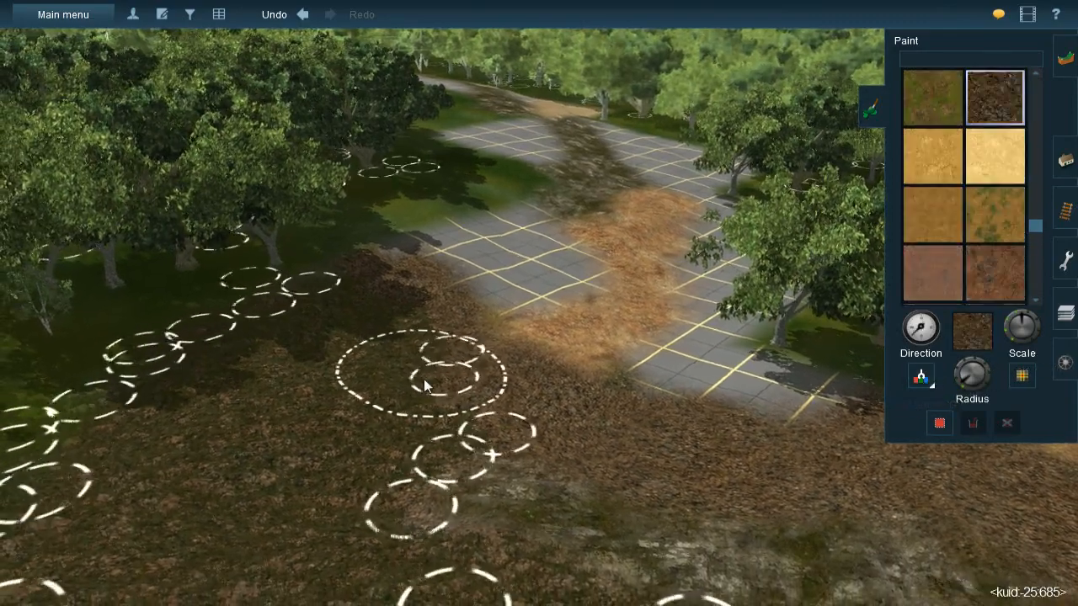
key("Right")
right_click(551, 276)
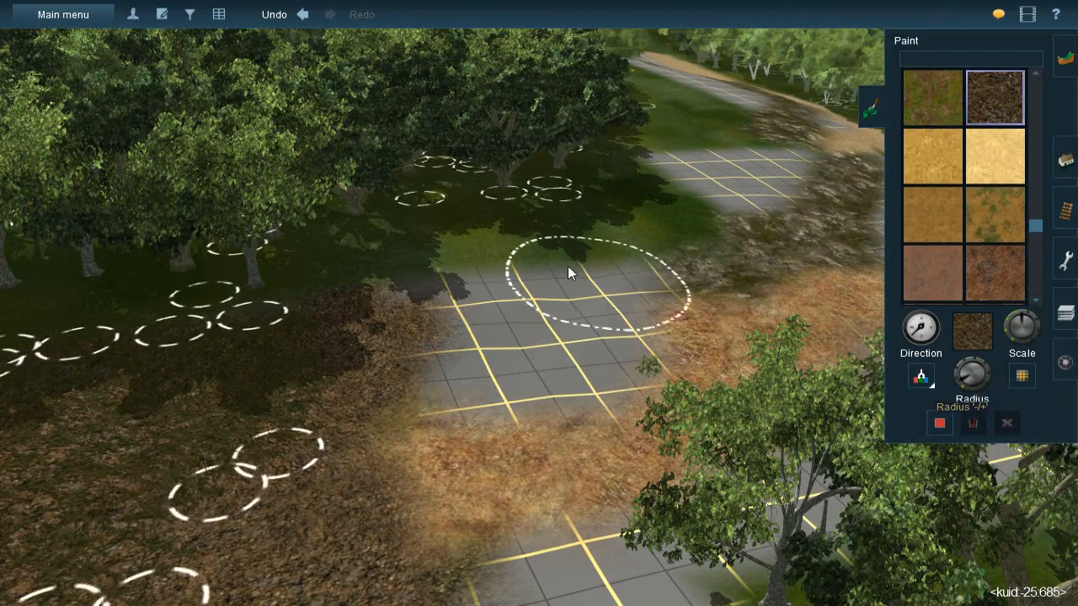
mouse_move(573, 255)
left_mouse_down()
mouse_move(514, 263)
mouse_move(464, 295)
mouse_move(464, 273)
mouse_move(449, 309)
mouse_move(462, 359)
mouse_move(574, 348)
mouse_move(563, 367)
mouse_move(606, 298)
mouse_move(600, 271)
left_mouse_up()
right_click(644, 270)
- Continue the oz gravel over the green grass and adjoining grid between the rock cover and the trees
key("Left")
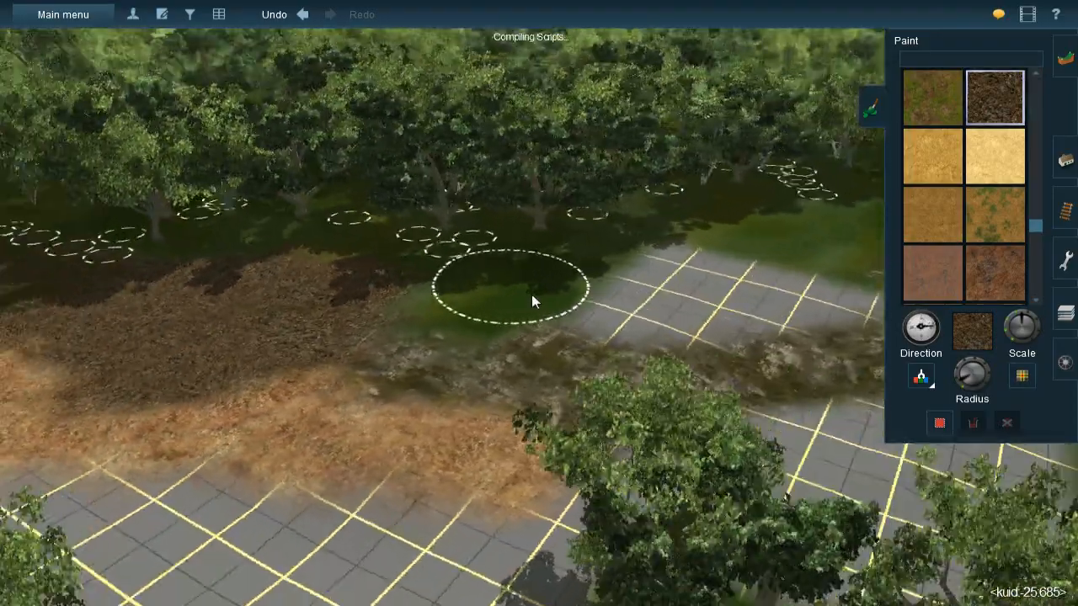
key("Right")
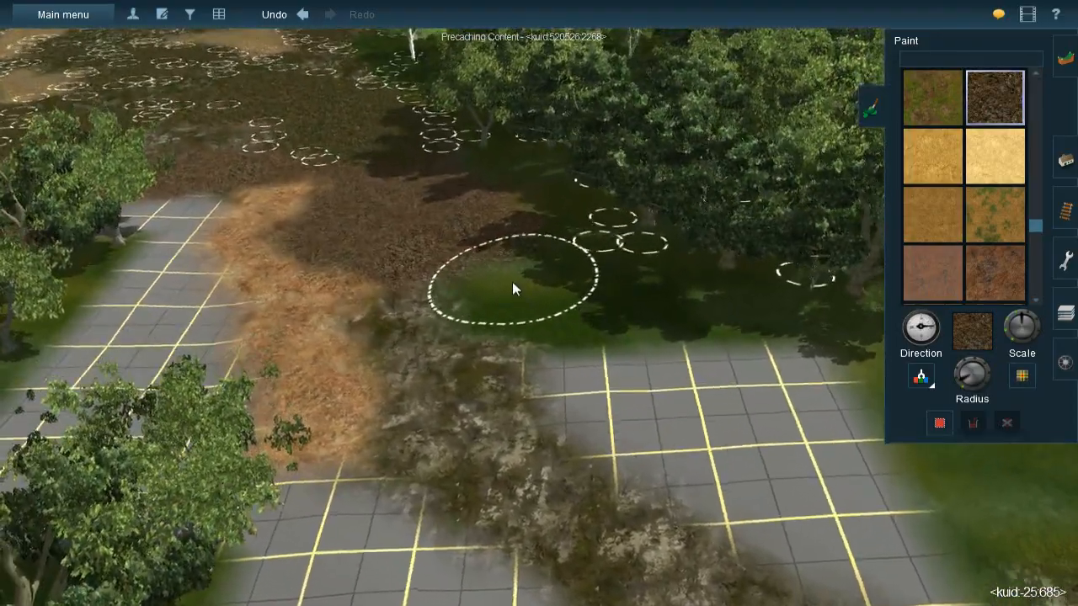
mouse_move(593, 320)
left_mouse_down()
mouse_move(625, 358)
mouse_move(600, 368)
mouse_move(688, 421)
mouse_move(660, 417)
mouse_move(782, 442)
mouse_move(753, 385)
mouse_move(679, 348)
mouse_move(722, 380)
left_mouse_up()
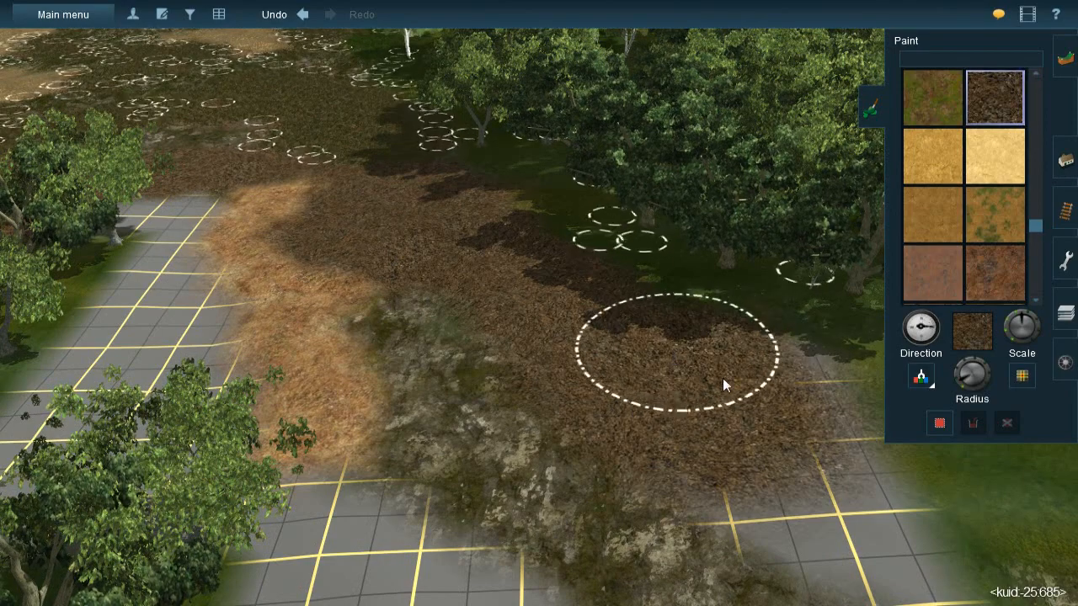
right_click_drag(722, 380, 619, 323)
- Extend the oz gravel farther along the tree line, then fill the gap beside the rock cover with a smaller brush
key("Right")
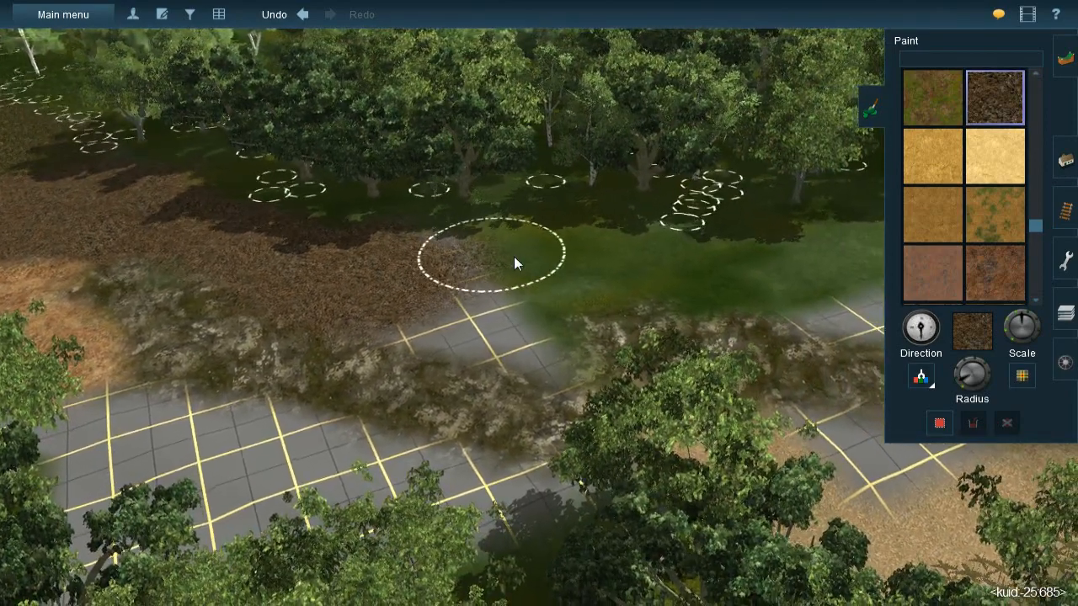
mouse_move(556, 264)
left_mouse_down()
mouse_move(568, 255)
mouse_move(513, 250)
mouse_move(655, 268)
mouse_move(473, 286)
mouse_move(451, 306)
mouse_move(482, 318)
mouse_move(442, 307)
mouse_move(514, 328)
mouse_move(389, 298)
left_mouse_up()
left_click_drag(961, 389, 962, 392)
key("bracketright")
mouse_move(503, 347)
left_mouse_down()
mouse_move(544, 371)
mouse_move(551, 299)
left_mouse_up()
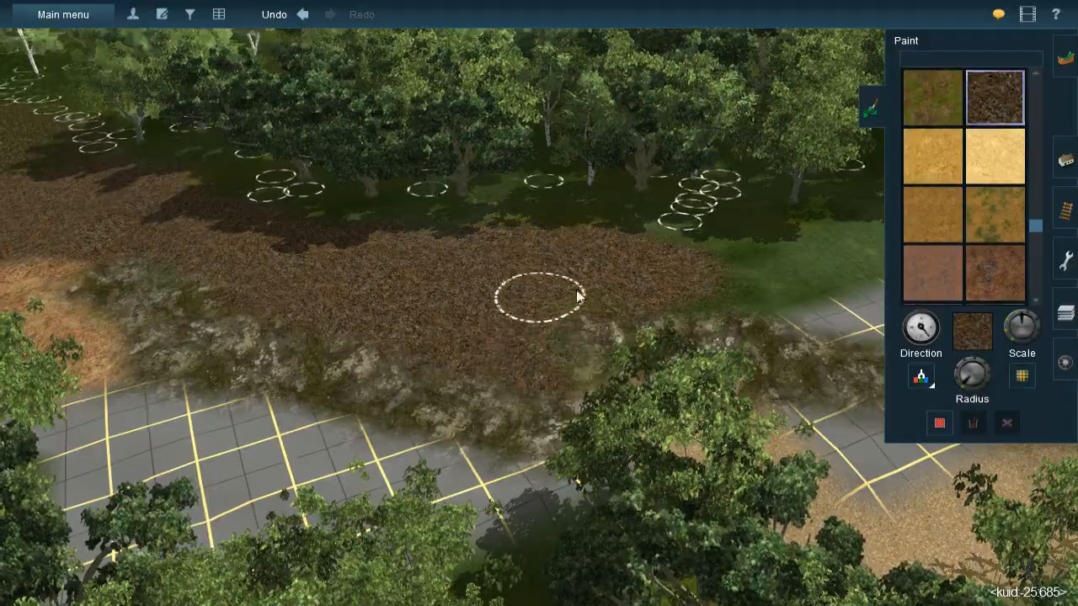
- Sample the straw texture and start a narrow strip over the unpainted grid on the other side of the rock cover
key("Right")
key("Down")
key("Down")
key("Up")
right_click(630, 322)
key("Right")
key("Right")
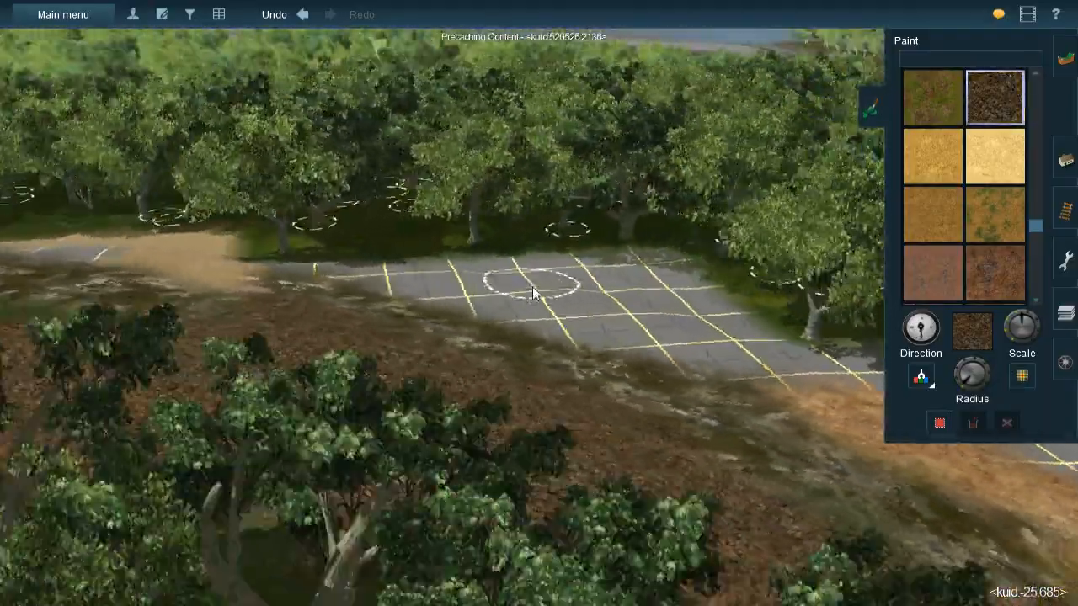
key("Right")
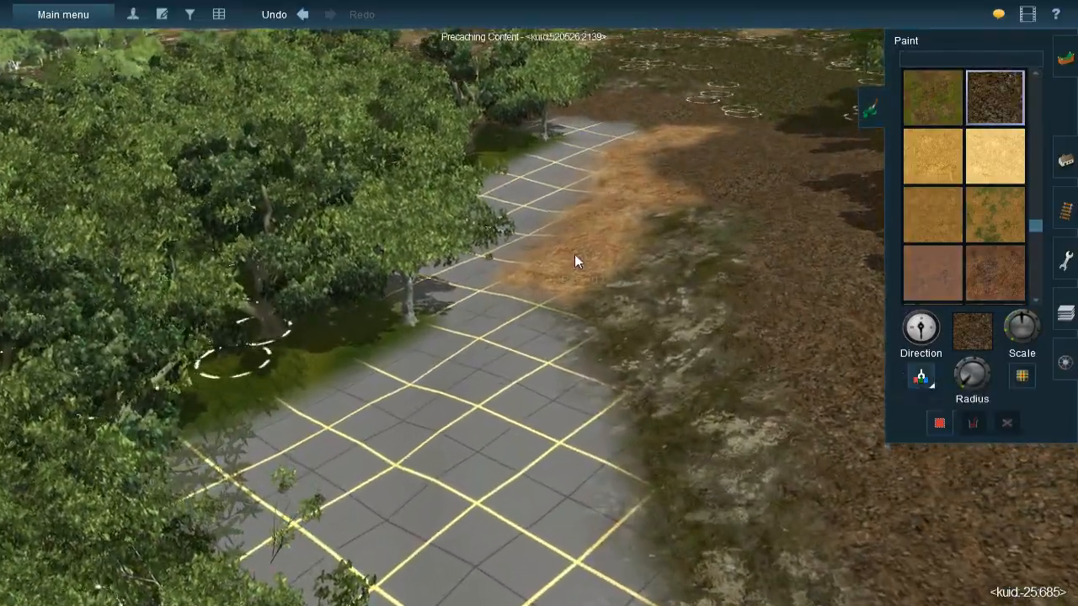
left_click(574, 255)
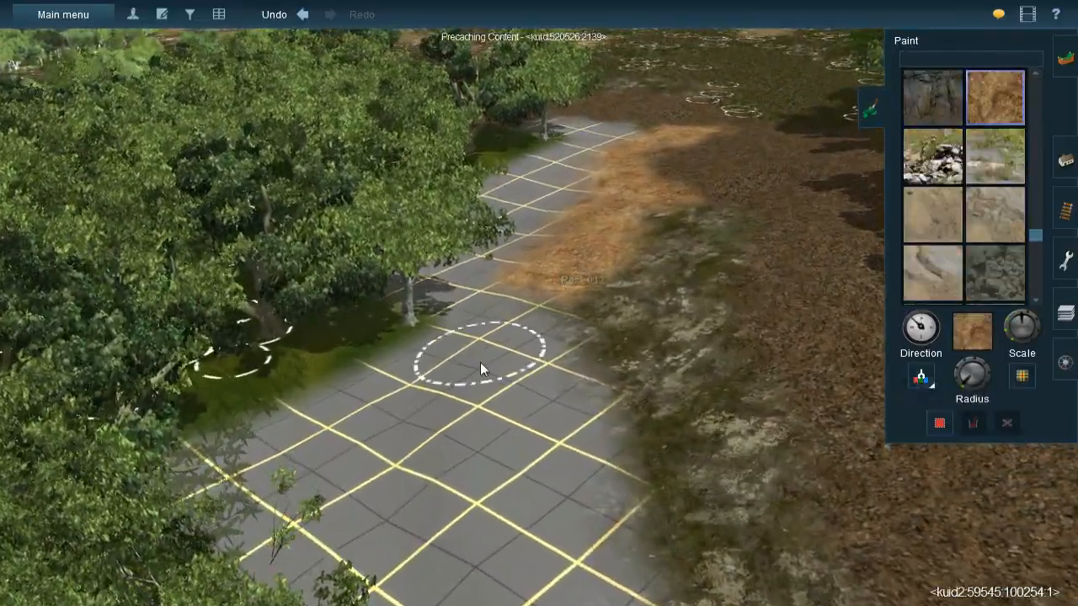
key("Left")
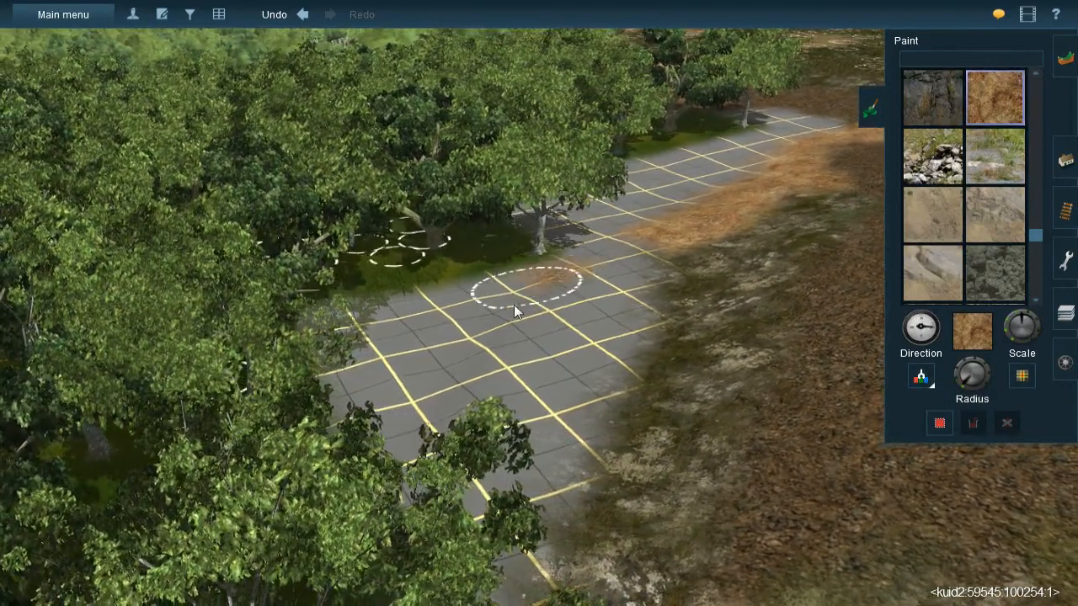
left_click(546, 299)
mouse_move(547, 299)
left_mouse_down()
mouse_move(460, 384)
mouse_move(480, 336)
mouse_move(445, 402)
left_mouse_up()
- Extend the straw strip along the grid in both directions, joining it to the straw band, and reselect oz gravel
key("Left")
key("Left")
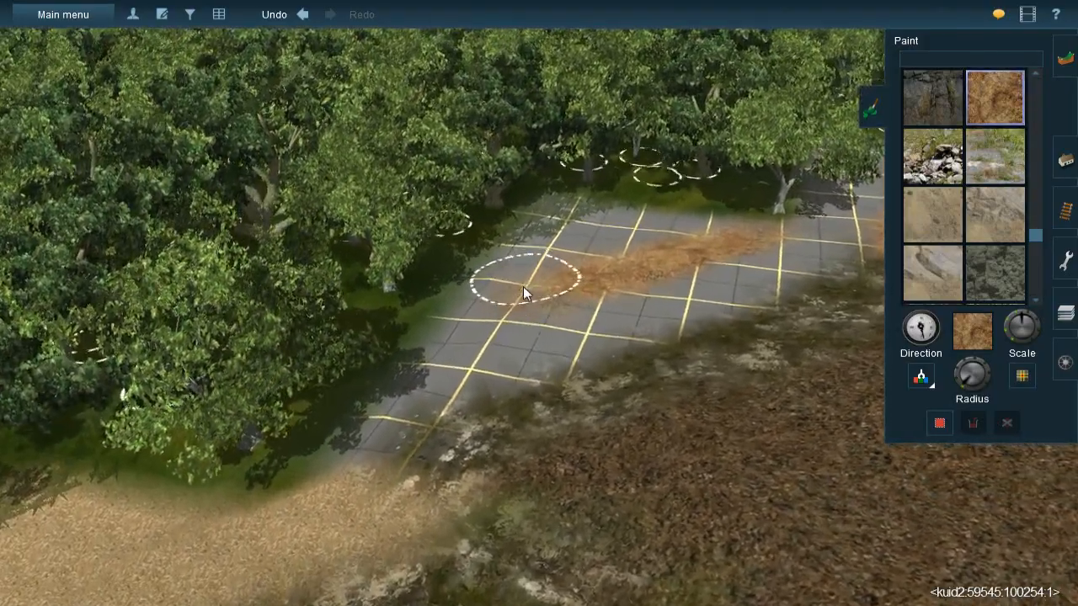
mouse_move(523, 286)
left_mouse_down()
mouse_move(490, 326)
mouse_move(505, 311)
mouse_move(490, 296)
mouse_move(441, 343)
left_mouse_up()
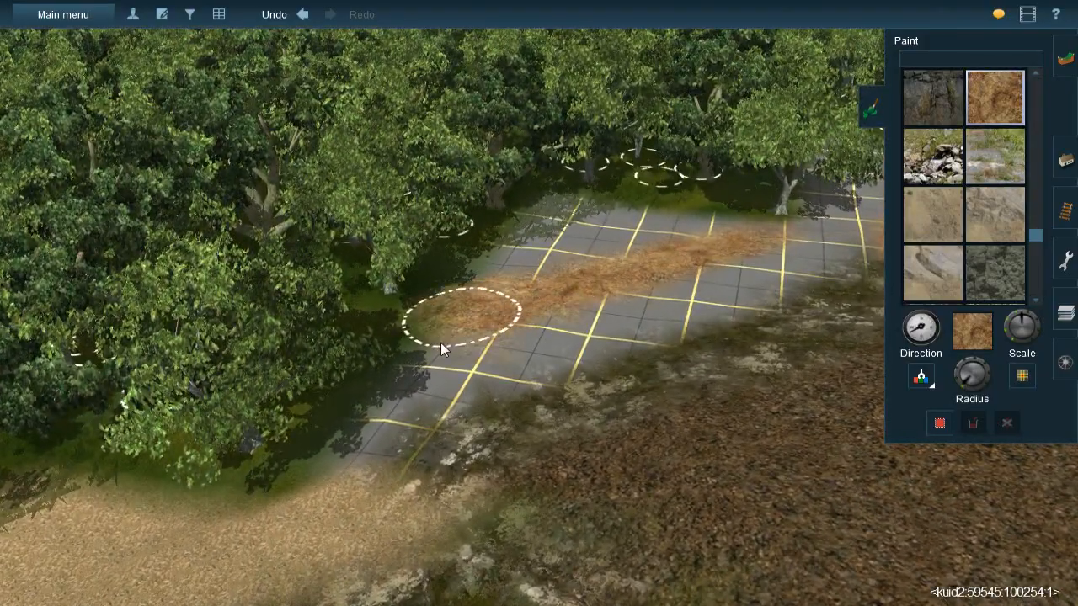
key("Right")
mouse_move(544, 307)
right_mouse_down()
mouse_move(682, 260)
mouse_move(848, 305)
mouse_move(757, 285)
right_mouse_up()
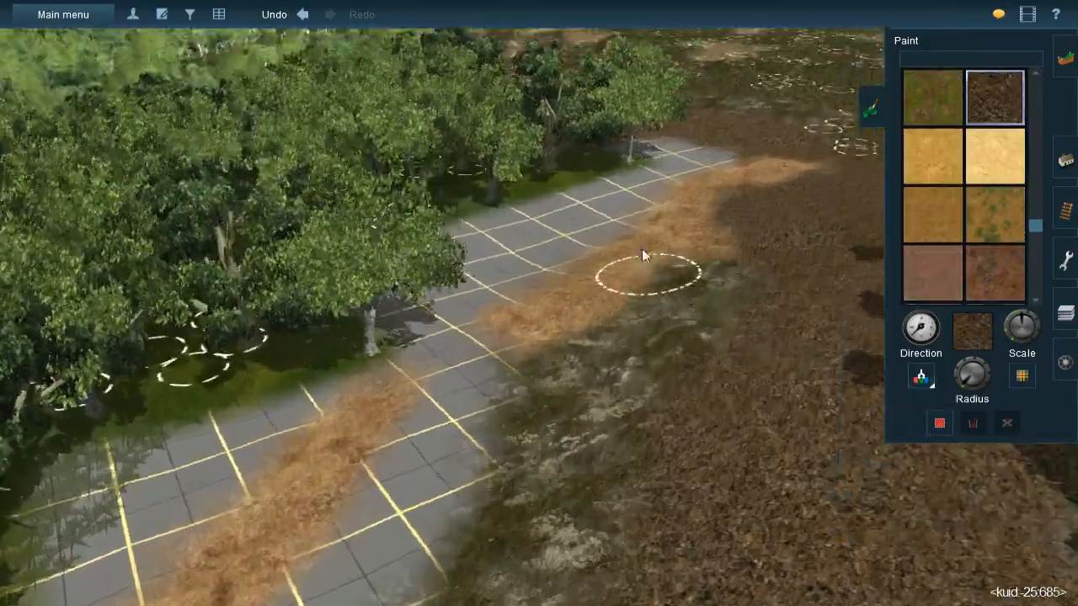
mouse_move(644, 255)
right_mouse_down()
mouse_move(538, 189)
mouse_move(631, 287)
right_mouse_up()
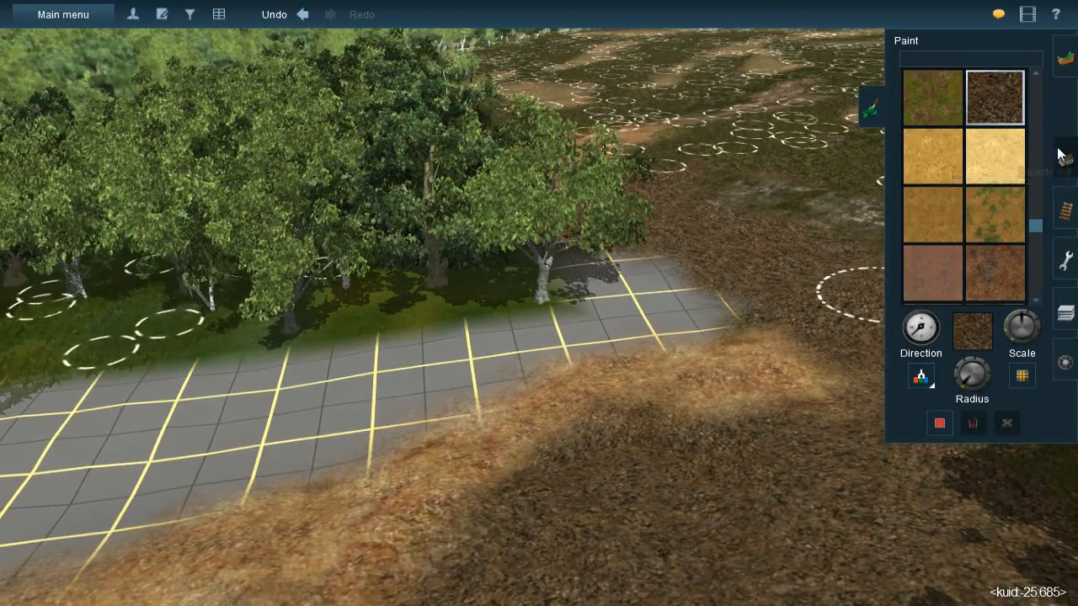
- Delete the trees standing along the edge of the unpainted grid near the clearing
key("F4")
left_click(952, 359)
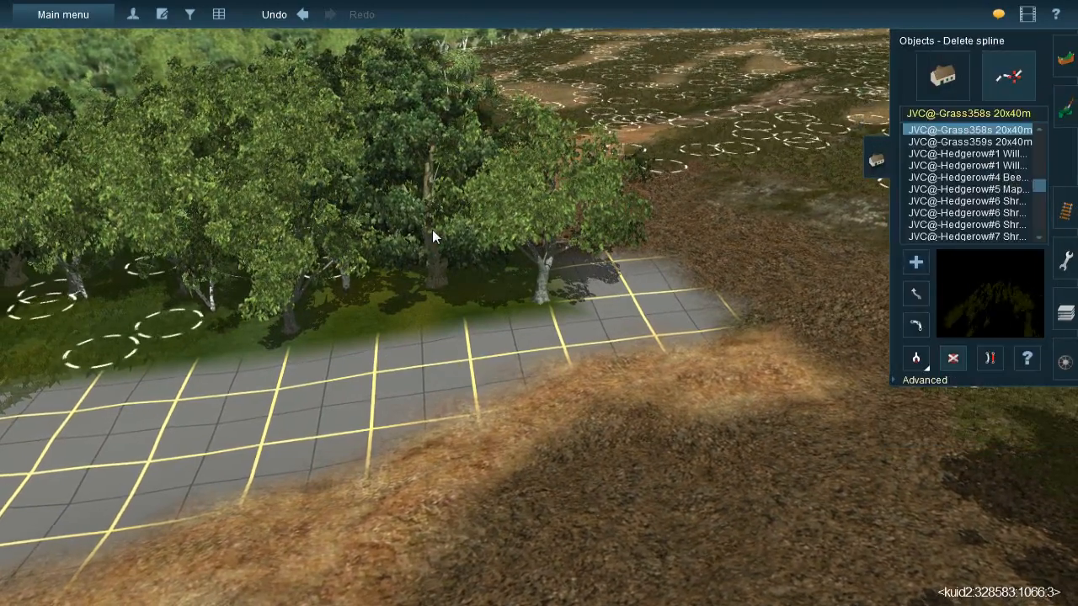
left_click(965, 89)
left_click(952, 358)
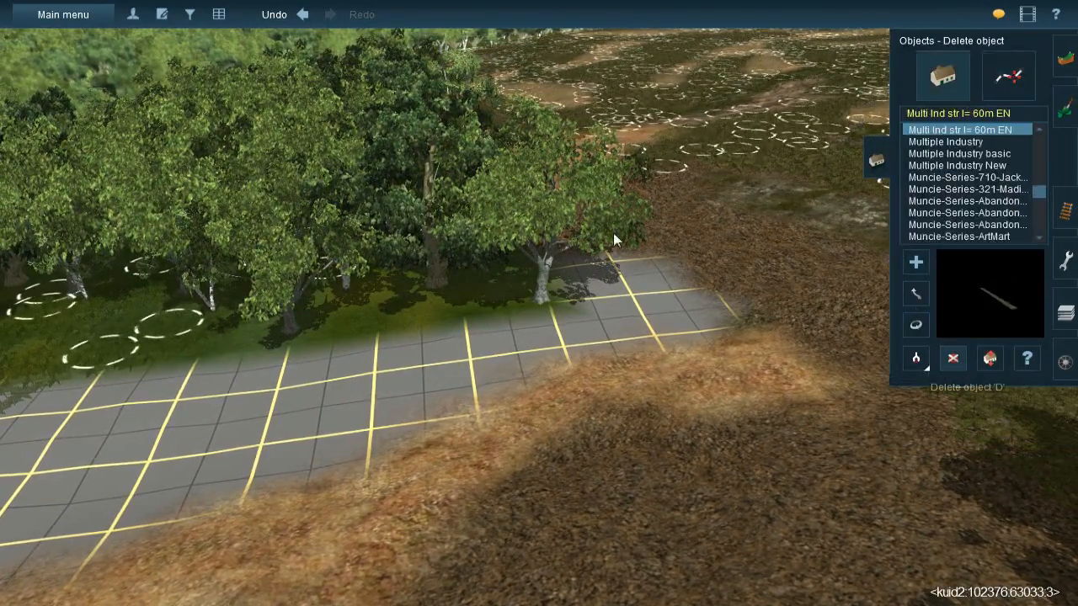
right_click_drag(445, 236, 444, 382)
left_click(444, 383)
left_click(552, 355)
right_click_drag(590, 333, 562, 317)
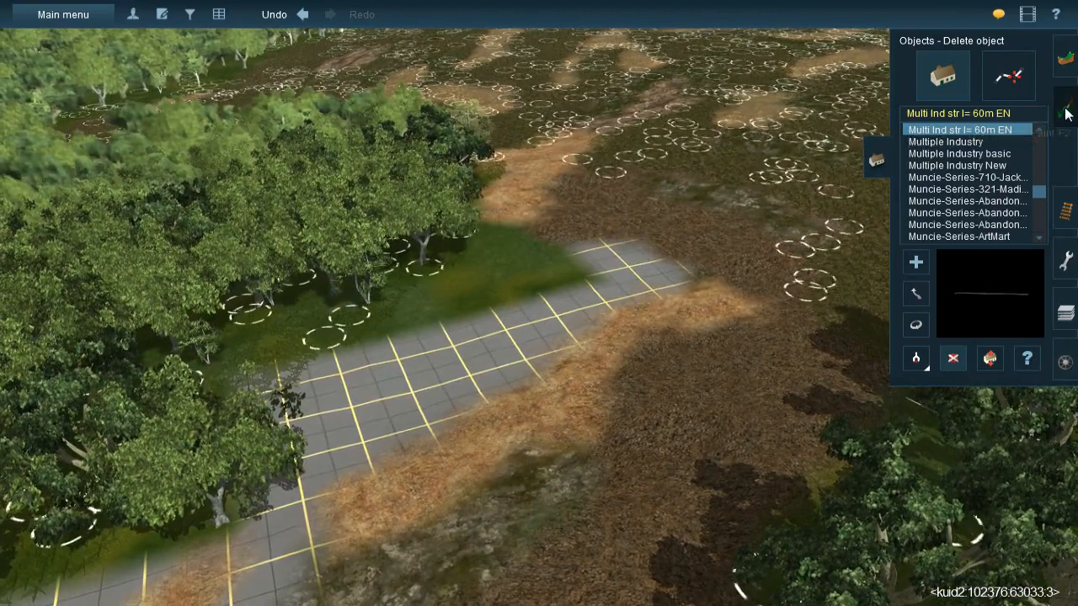
- Paint oz gravel over the unpainted grid between the tree line and the straw strip, using a larger brush for the wider part
left_click(1066, 106)
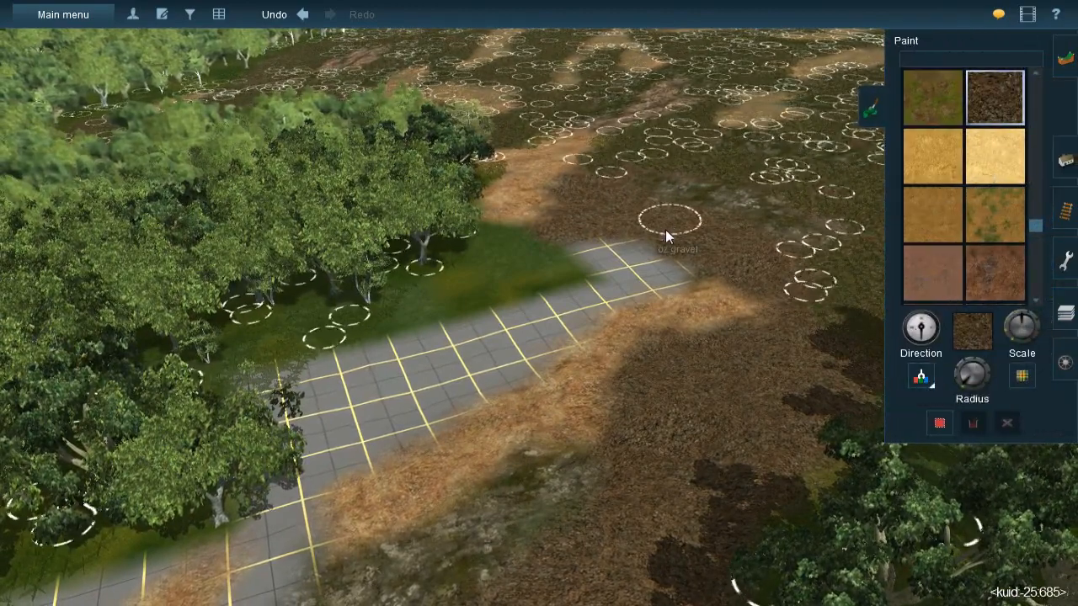
scroll(583, 273, "up", 2)
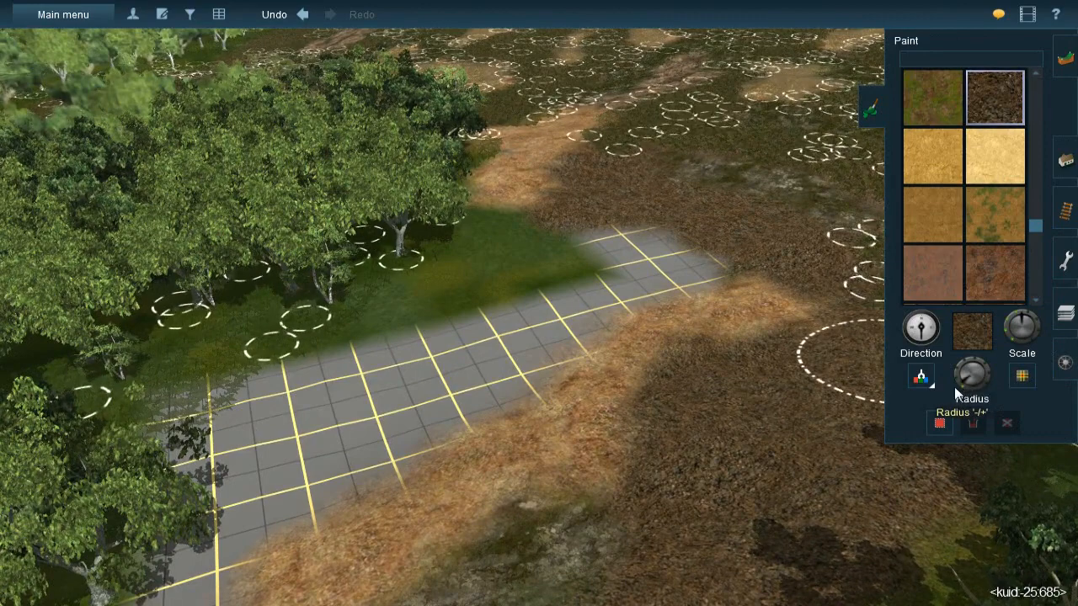
mouse_move(525, 248)
left_mouse_down()
mouse_move(487, 239)
mouse_move(645, 243)
mouse_move(637, 250)
mouse_move(685, 265)
mouse_move(586, 287)
mouse_move(513, 355)
mouse_move(550, 349)
mouse_move(454, 390)
mouse_move(486, 392)
mouse_move(550, 332)
left_mouse_up()
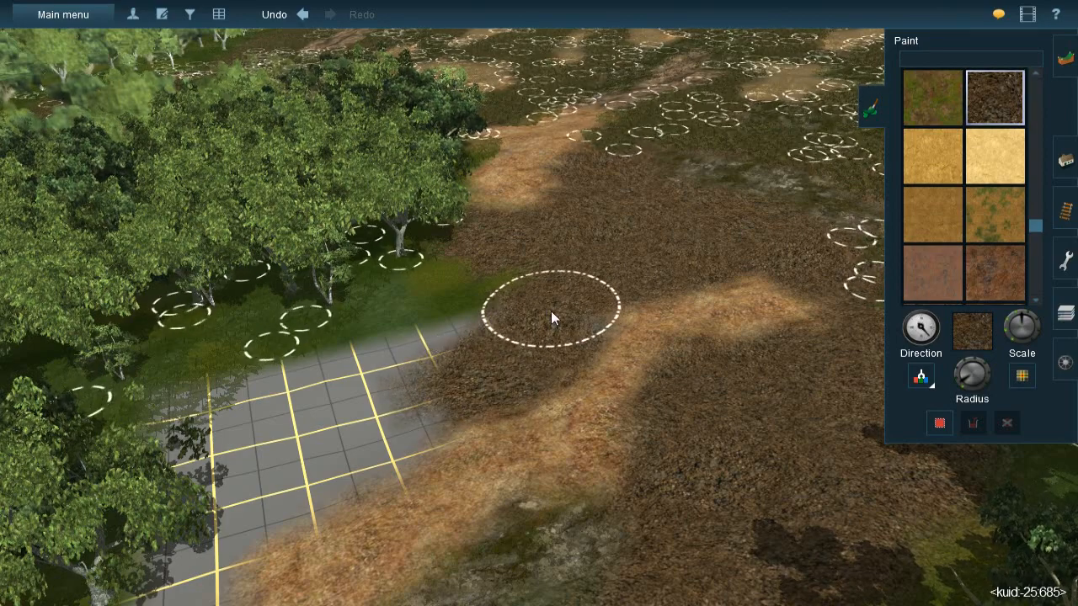
left_click_drag(971, 377, 962, 378)
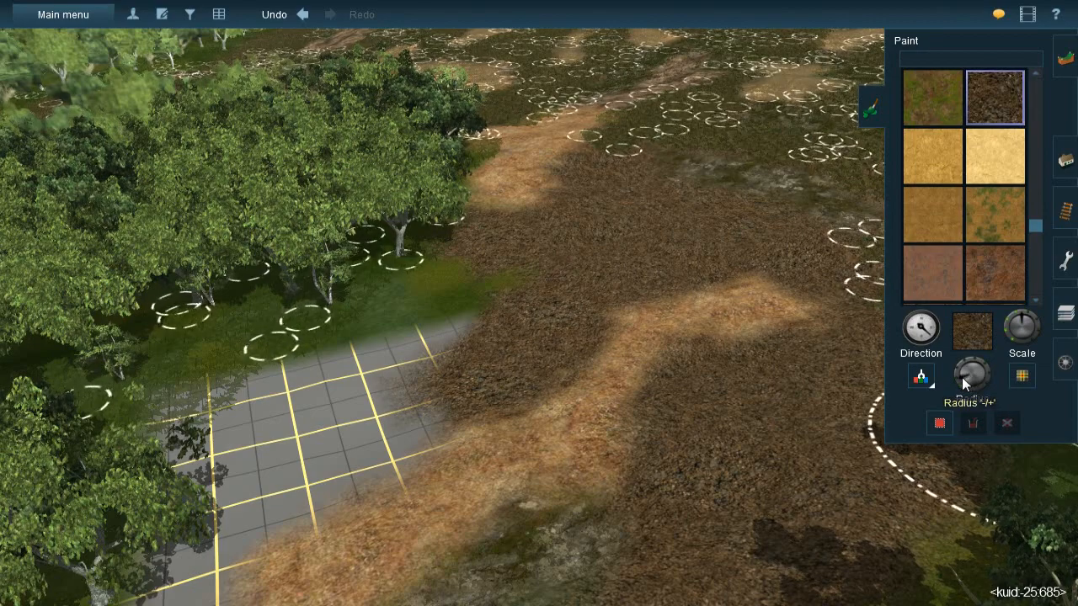
key("bracketleft")
mouse_move(468, 292)
left_mouse_down()
mouse_move(337, 423)
mouse_move(323, 412)
mouse_move(299, 423)
mouse_move(319, 408)
mouse_move(284, 415)
mouse_move(333, 411)
mouse_move(314, 427)
mouse_move(345, 428)
mouse_move(303, 452)
mouse_move(340, 441)
mouse_move(291, 453)
left_mouse_up()
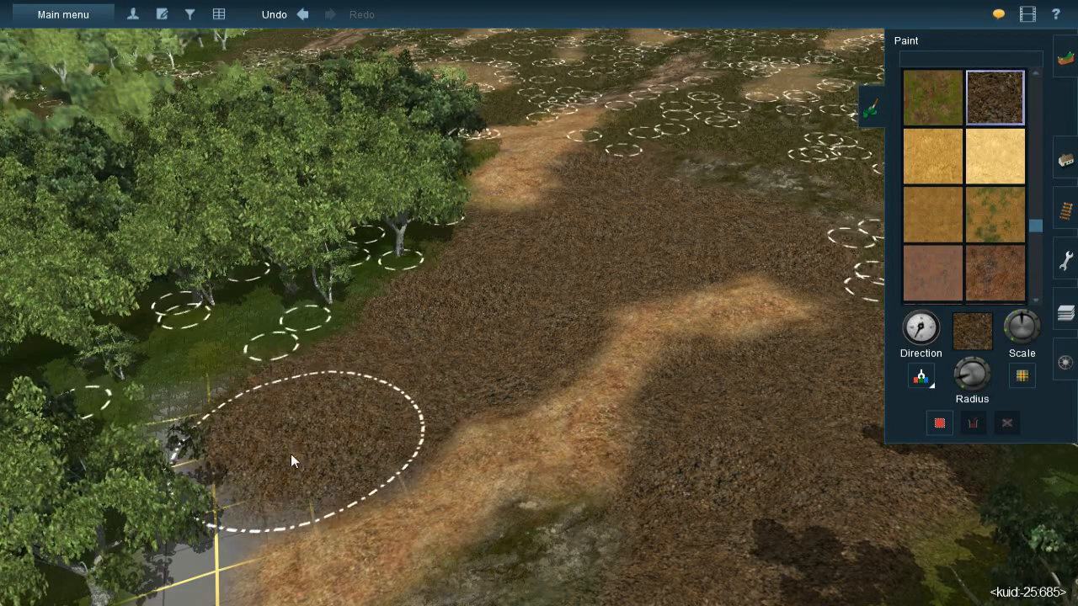
- Move the tree overhanging the end of the new gravel back into the woods
right_click(337, 380)
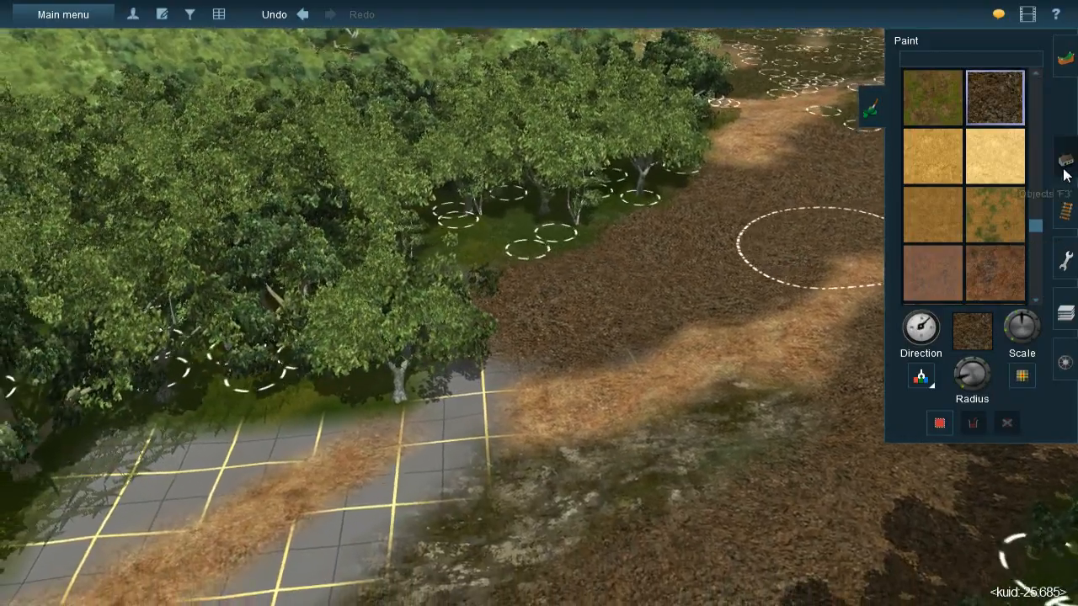
left_click(1066, 175)
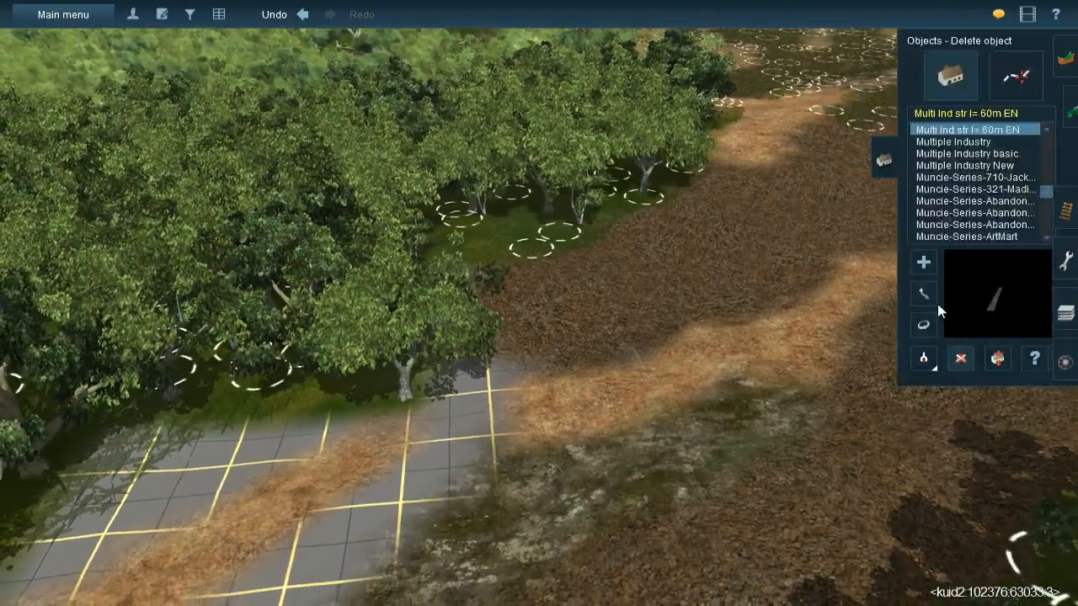
left_click(917, 293)
left_click_drag(451, 195, 458, 158)
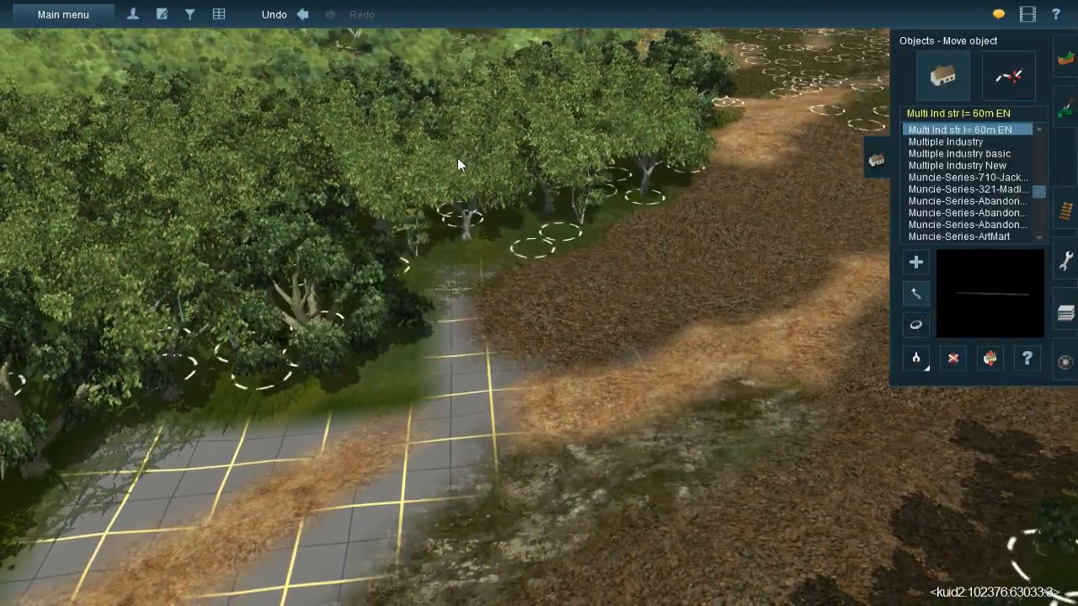
right_click(550, 248)
key("Left")
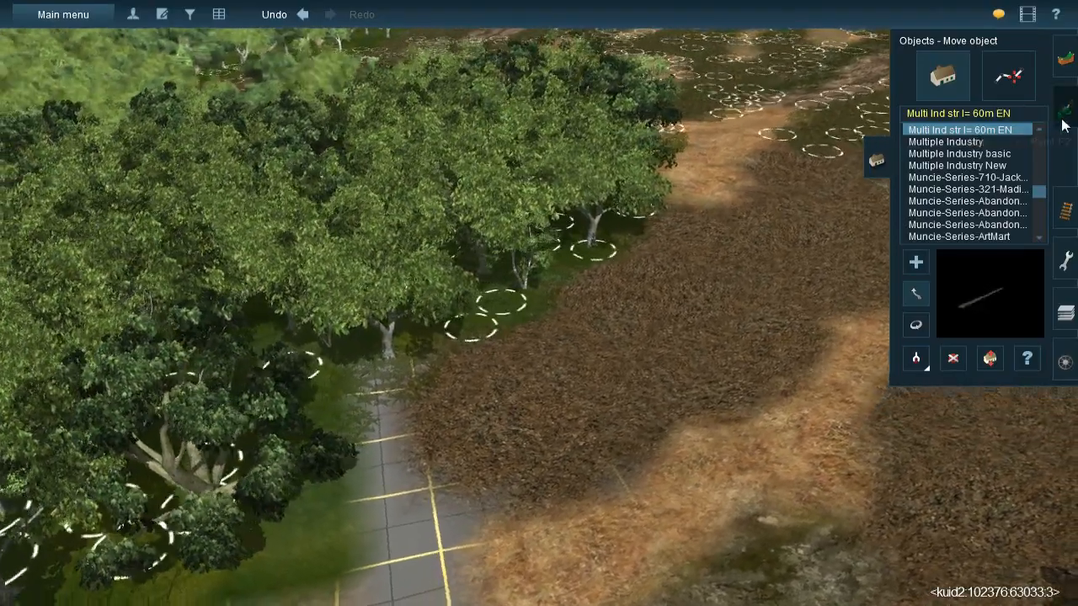
- Continue the oz gravel past the relocated tree, covering the grid between the two straw strips
left_click(1066, 109)
key("Left")
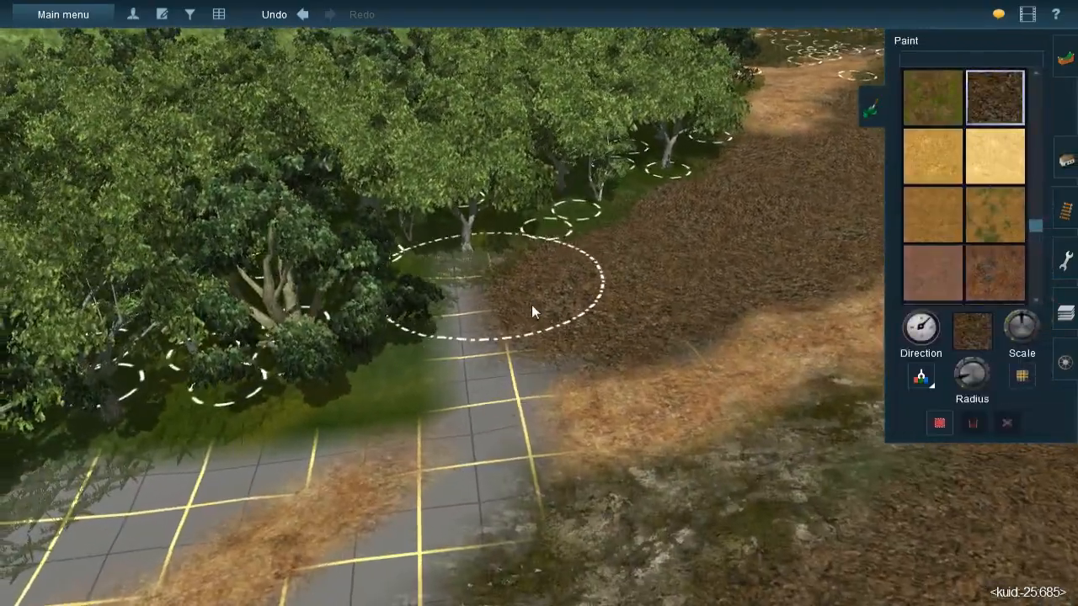
key("Up")
mouse_move(554, 297)
left_mouse_down()
mouse_move(530, 281)
mouse_move(509, 291)
mouse_move(517, 279)
mouse_move(428, 404)
mouse_move(325, 483)
mouse_move(561, 337)
mouse_move(557, 287)
mouse_move(632, 339)
left_mouse_up()
mouse_move(606, 346)
right_mouse_down()
mouse_move(573, 400)
mouse_move(465, 371)
mouse_move(496, 300)
mouse_move(555, 284)
mouse_move(571, 293)
right_mouse_up()
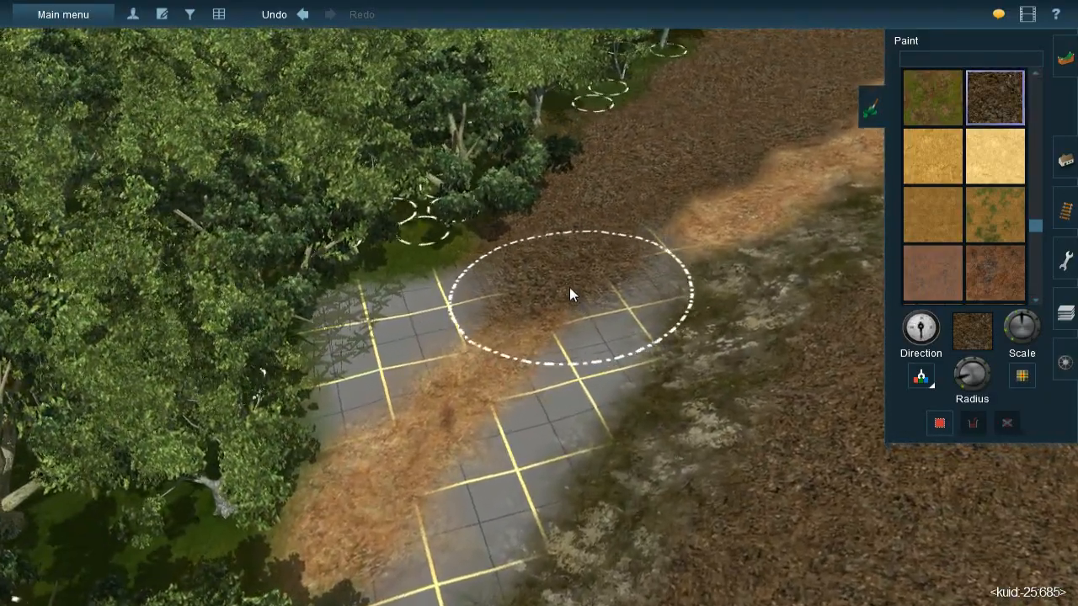
- Fill the grid on both sides of the next straw strip with oz gravel, adjusting the brush radius for the narrow areas
left_click_drag(959, 377, 958, 382)
mouse_move(447, 291)
right_mouse_down()
mouse_move(446, 282)
mouse_move(387, 297)
mouse_move(398, 291)
right_mouse_up()
mouse_move(398, 291)
left_mouse_down()
mouse_move(343, 323)
mouse_move(406, 284)
mouse_move(314, 354)
mouse_move(436, 281)
mouse_move(291, 374)
mouse_move(645, 275)
mouse_move(616, 305)
mouse_move(645, 250)
left_mouse_up()
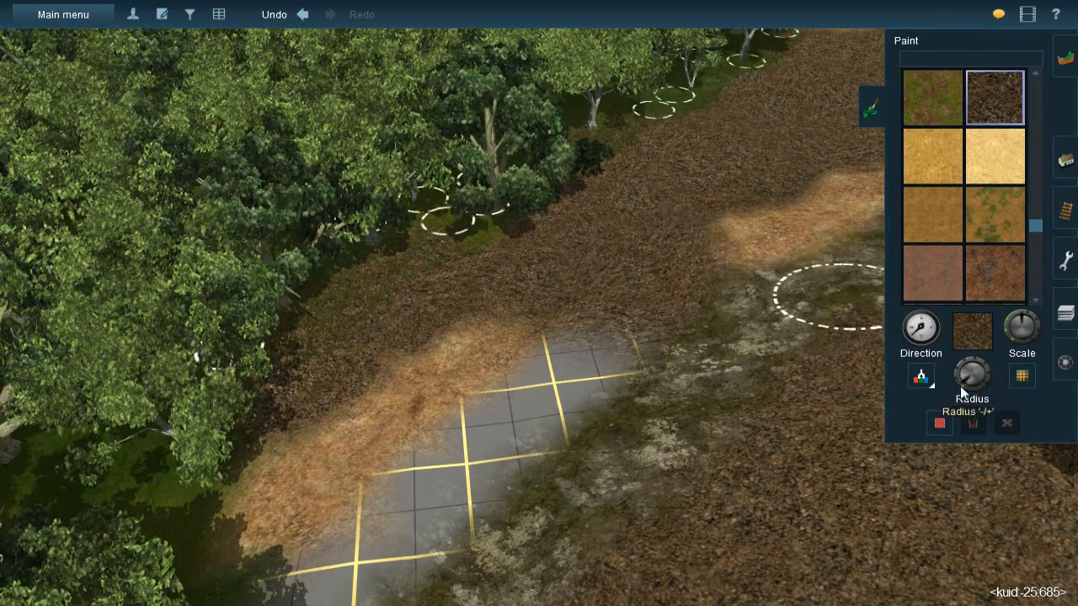
mouse_move(620, 344)
left_mouse_down()
mouse_move(544, 387)
mouse_move(479, 450)
mouse_move(496, 436)
mouse_move(497, 455)
mouse_move(497, 443)
mouse_move(442, 492)
left_mouse_up()
- Delete the tree standing beside the unpainted grid between the straw strip and the light gravel path
right_click(450, 497)
key("Left")
key("Left")
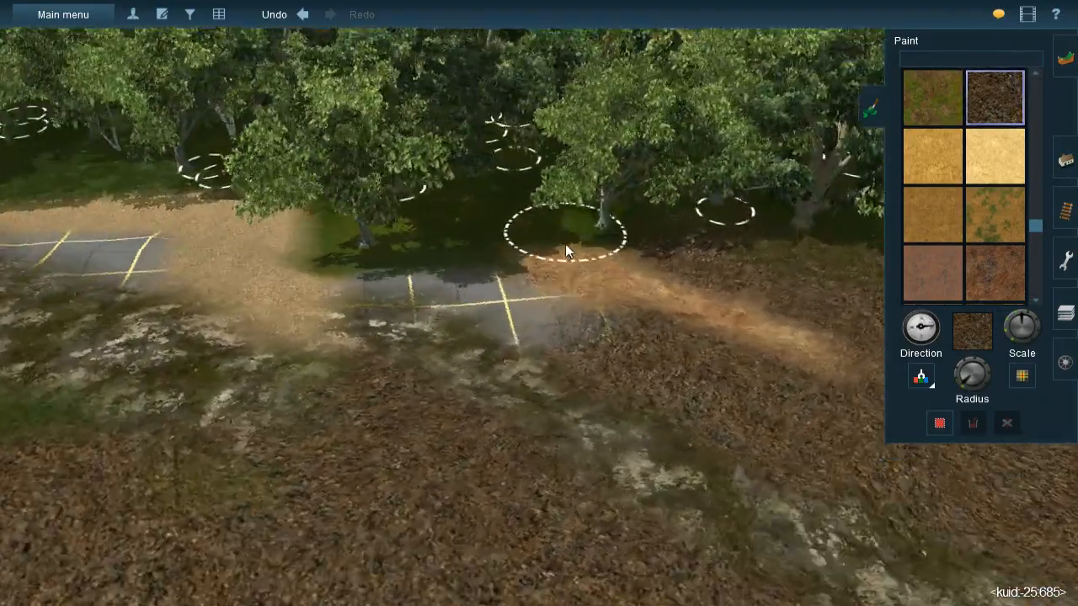
right_click(565, 243)
right_click(479, 315)
right_click(522, 253)
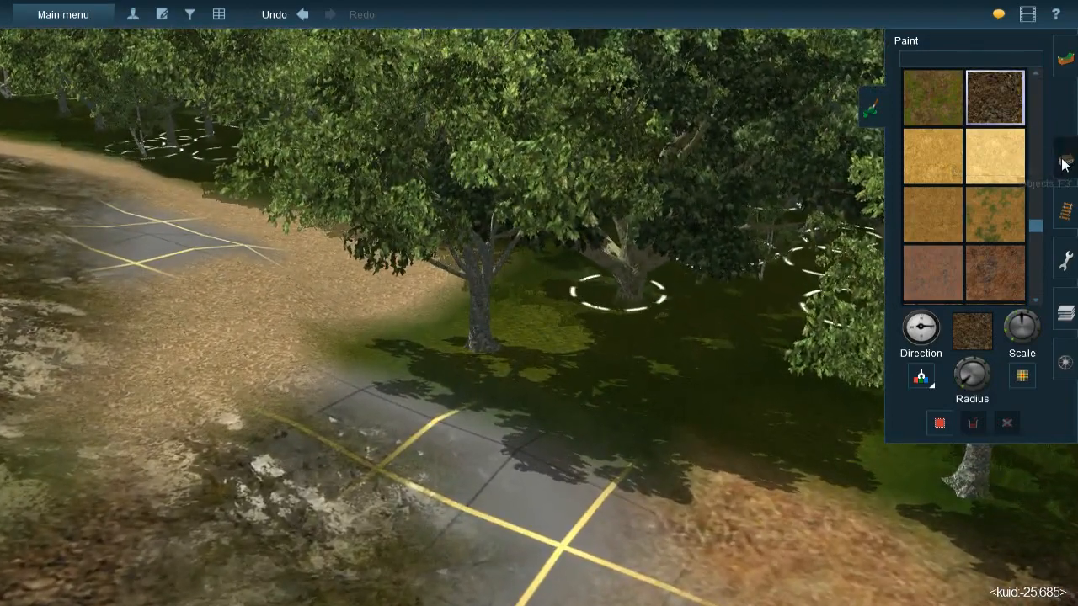
left_click(1065, 160)
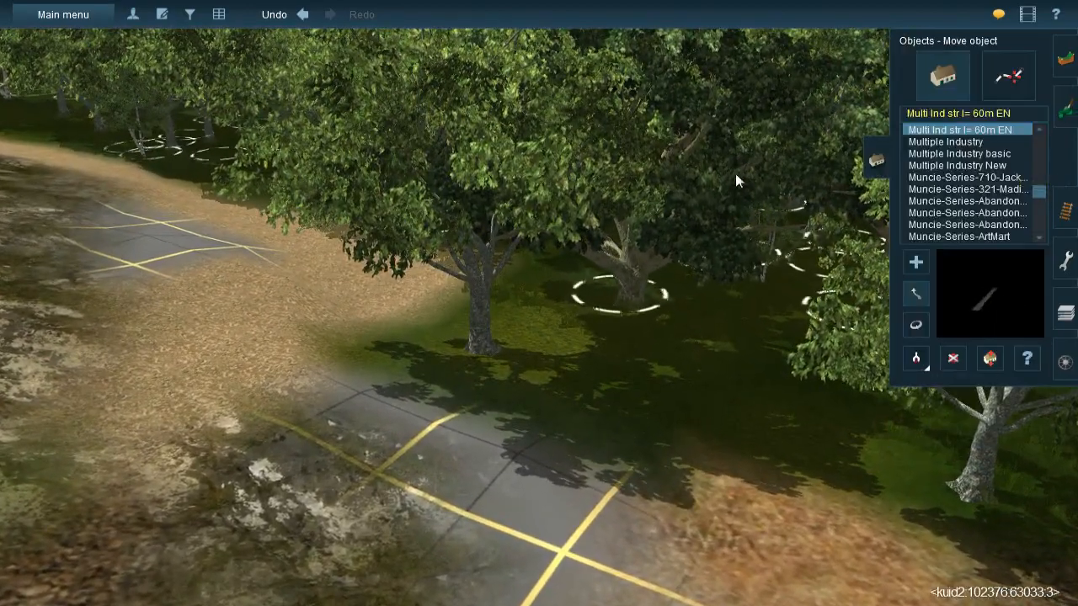
key("d")
left_click(478, 307)
key("Left")
key("Up")
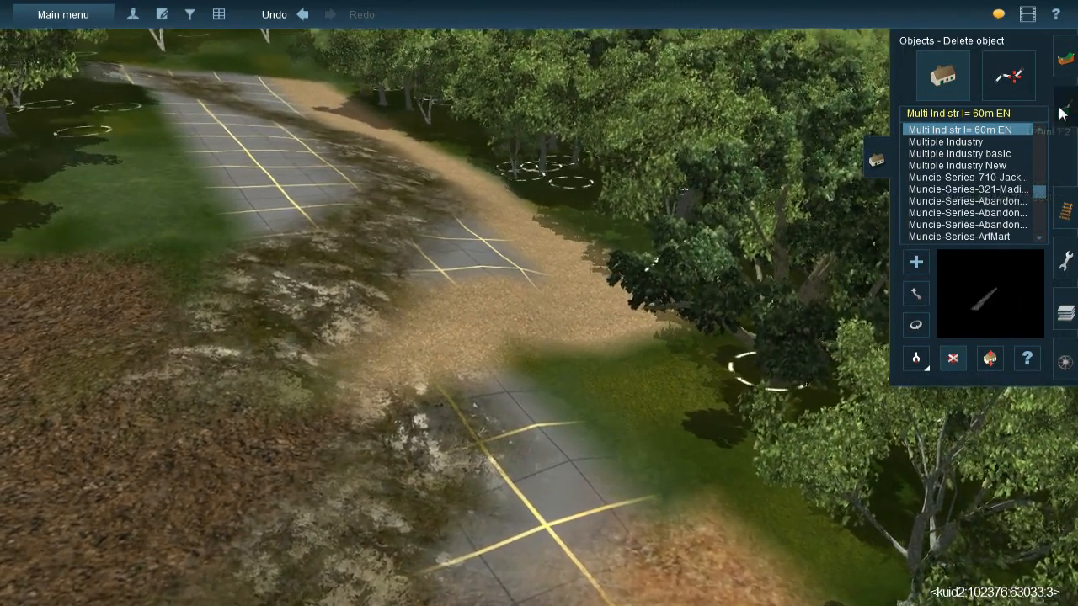
- Sample the mossy rock texture and paint it over the small grid patch beside the light gravel path
left_click(1062, 107)
left_click(921, 378)
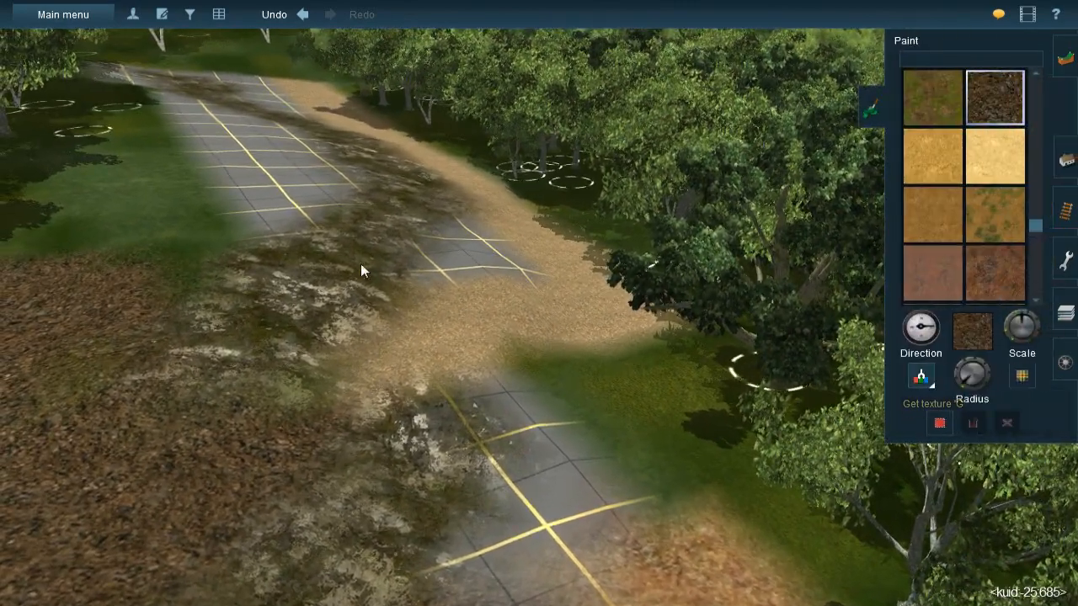
left_click(397, 198)
key("Left")
key("Up")
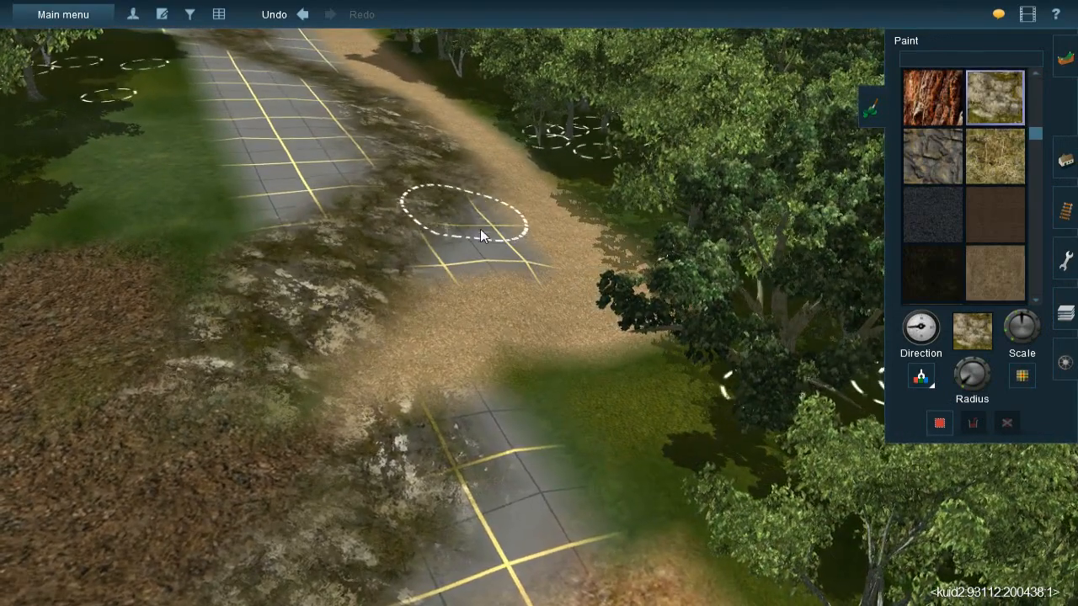
mouse_move(491, 269)
left_mouse_down()
mouse_move(474, 217)
mouse_move(500, 255)
mouse_move(494, 286)
mouse_move(484, 295)
mouse_move(438, 274)
mouse_move(424, 276)
mouse_move(421, 292)
left_mouse_up()
right_click_drag(463, 313, 564, 337)
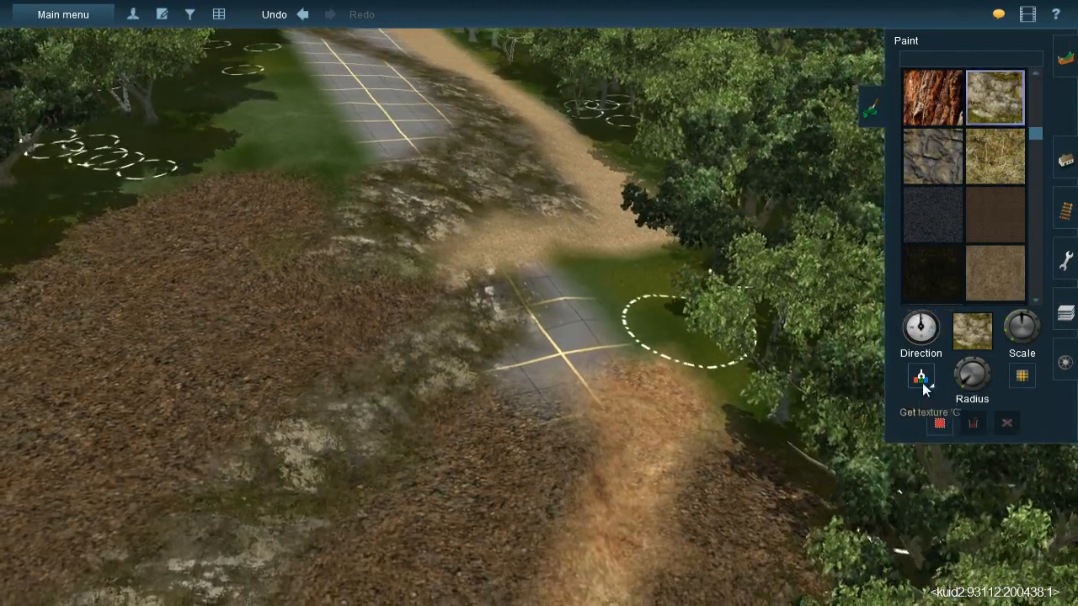
- Sample oz gravel and fill the grid and grass between the straw strip and the light gravel path
left_click(922, 381)
left_click(474, 578)
mouse_move(546, 386)
left_mouse_down()
mouse_move(581, 309)
mouse_move(530, 254)
mouse_move(492, 266)
mouse_move(515, 241)
mouse_move(456, 269)
mouse_move(547, 235)
mouse_move(607, 252)
mouse_move(591, 241)
mouse_move(642, 324)
mouse_move(628, 319)
left_mouse_up()
mouse_move(627, 319)
right_mouse_down()
mouse_move(506, 294)
mouse_move(578, 305)
mouse_move(547, 292)
mouse_move(543, 309)
right_mouse_up()
mouse_move(562, 266)
left_mouse_down()
mouse_move(380, 404)
mouse_move(332, 416)
mouse_move(303, 445)
mouse_move(245, 472)
mouse_move(294, 440)
mouse_move(236, 450)
mouse_move(294, 417)
mouse_move(232, 433)
mouse_move(214, 451)
mouse_move(445, 372)
left_mouse_up()
mouse_move(446, 372)
right_mouse_down()
mouse_move(449, 349)
mouse_move(491, 319)
right_mouse_up()
- Sample the mossy rock texture and blend it over the edge of the light gravel path
key("Down")
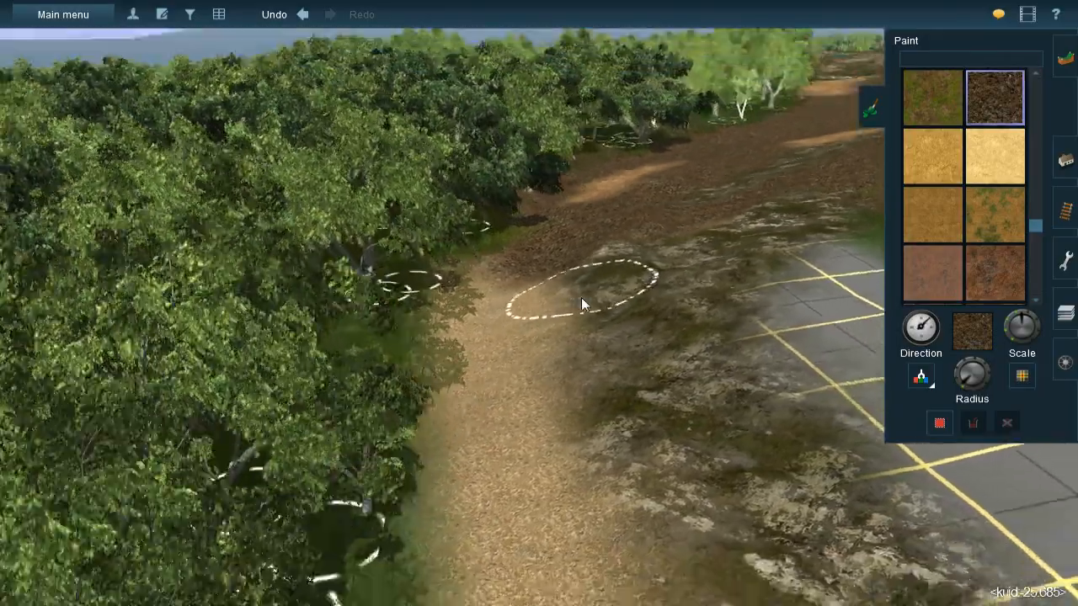
key("Up")
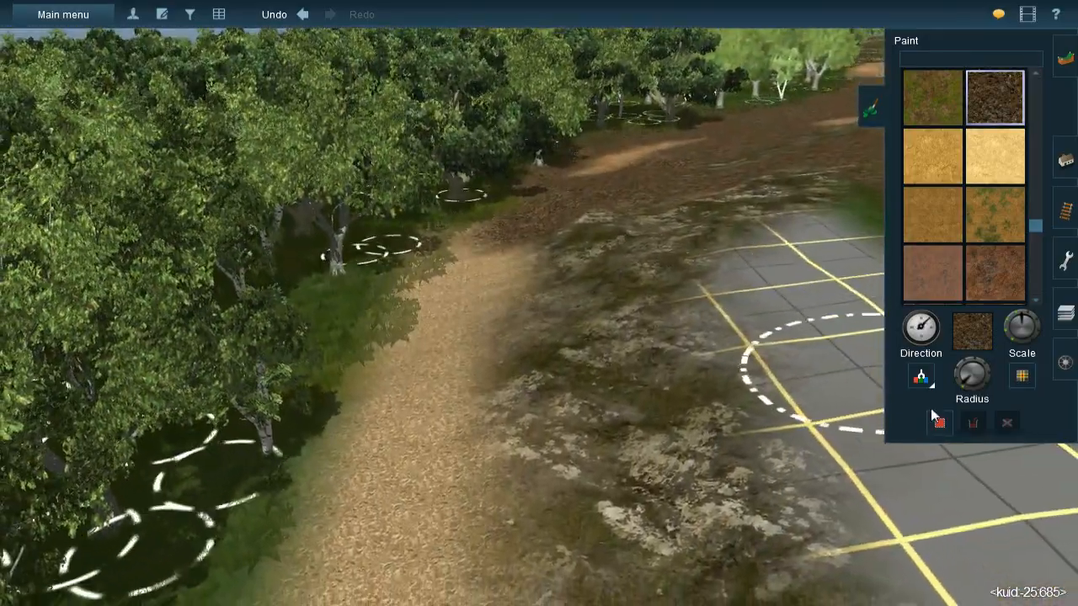
left_click(924, 379)
left_click(589, 357)
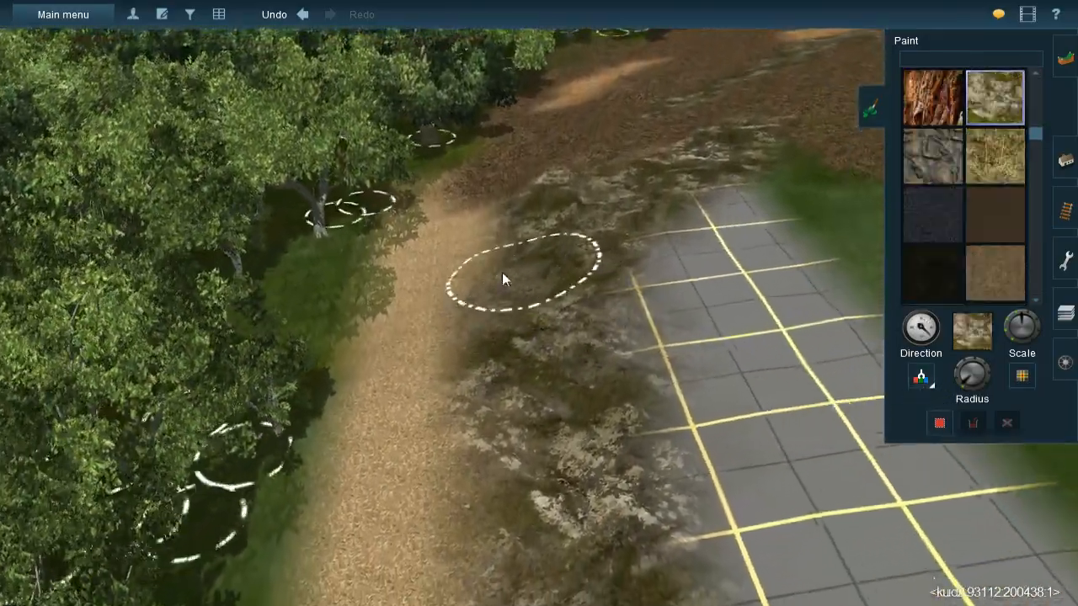
key("[")
mouse_move(502, 272)
left_mouse_down()
mouse_move(492, 220)
mouse_move(448, 255)
mouse_move(444, 282)
left_mouse_up()
key("[")
mouse_move(432, 321)
left_mouse_down()
mouse_move(403, 465)
mouse_move(407, 456)
left_mouse_up()
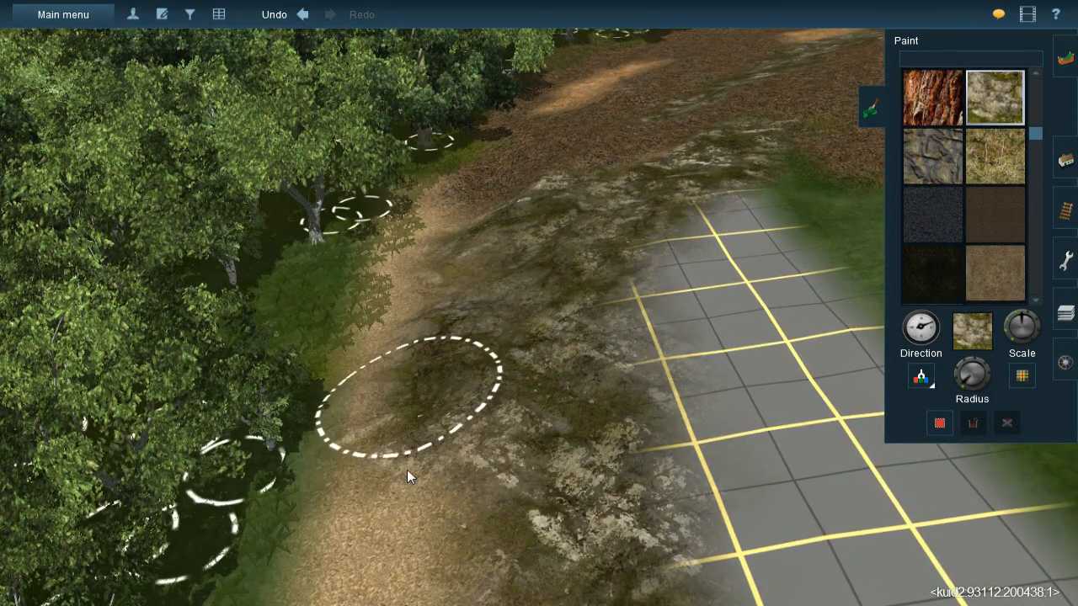
- Extend the mossy rock cover farther along the light gravel path and the neighbouring grid
right_click(452, 489)
mouse_move(498, 314)
left_mouse_down()
mouse_move(493, 356)
mouse_move(513, 445)
mouse_move(484, 415)
mouse_move(473, 340)
mouse_move(554, 380)
mouse_move(570, 297)
mouse_move(506, 254)
mouse_move(551, 311)
mouse_move(624, 345)
mouse_move(668, 392)
mouse_move(732, 494)
mouse_move(704, 485)
mouse_move(595, 362)
mouse_move(660, 397)
left_mouse_up()
key("Down")
key("Down")
mouse_move(579, 349)
right_mouse_down()
mouse_move(581, 335)
mouse_move(537, 307)
mouse_move(547, 315)
right_mouse_up()
mouse_move(547, 314)
left_mouse_down()
mouse_move(565, 310)
mouse_move(475, 403)
mouse_move(629, 307)
mouse_move(614, 324)
mouse_move(608, 249)
left_mouse_up()
mouse_move(522, 68)
right_mouse_down()
mouse_move(510, 213)
mouse_move(564, 253)
mouse_move(587, 244)
right_mouse_up()
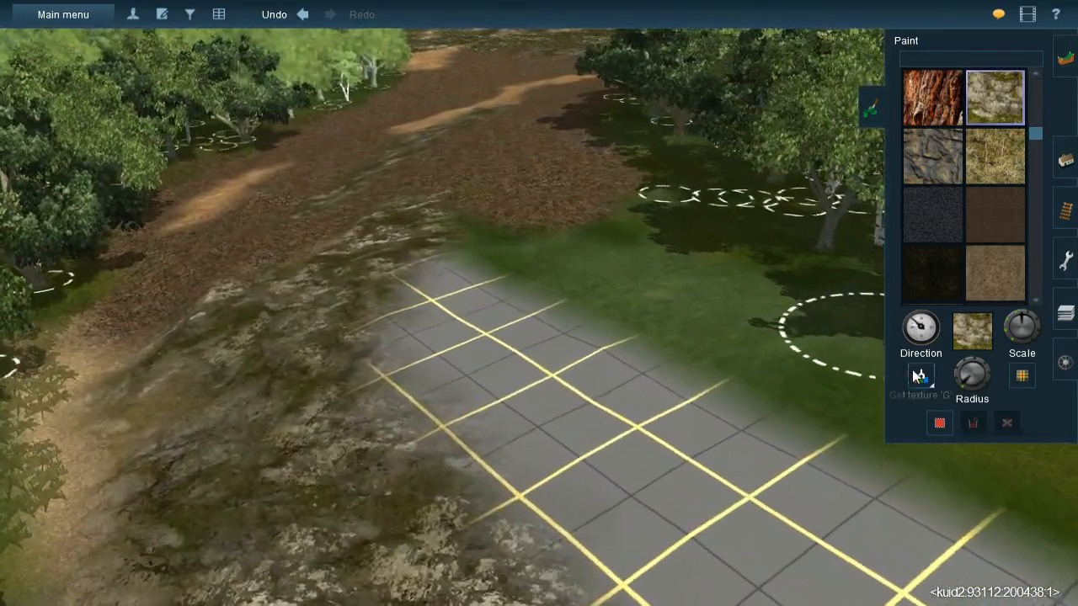
- Sample oz gravel and paint the open grid and grass on the other side of the rock cover with a larger brush
left_click(916, 373)
left_click(548, 208)
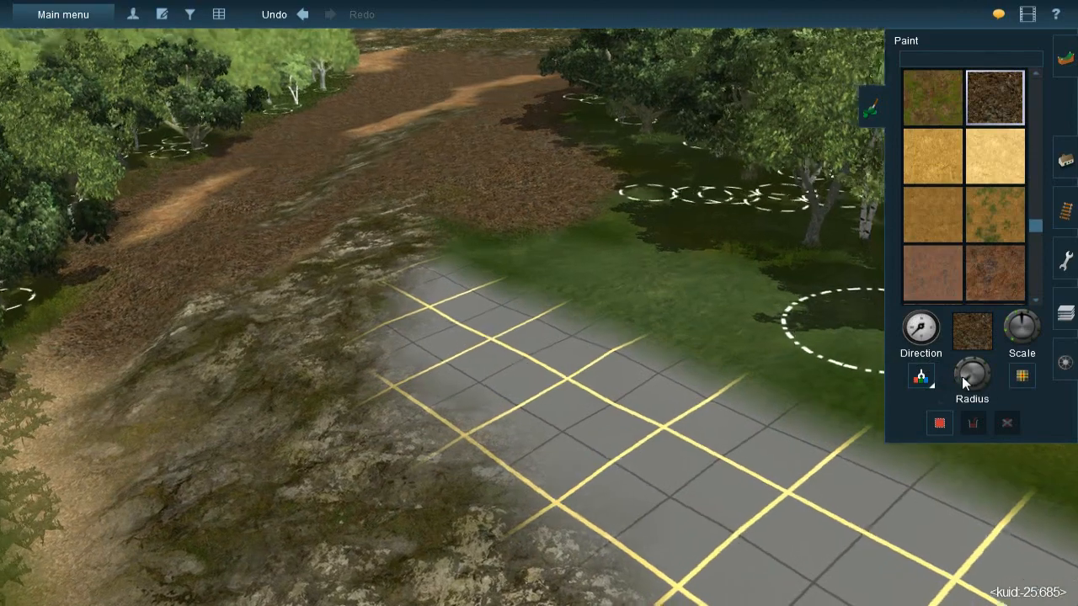
left_click(962, 376)
key("Right")
mouse_move(543, 244)
left_mouse_down()
mouse_move(551, 237)
mouse_move(508, 216)
mouse_move(495, 174)
mouse_move(609, 275)
mouse_move(576, 308)
mouse_move(491, 255)
mouse_move(563, 364)
mouse_move(649, 399)
mouse_move(698, 365)
mouse_move(706, 341)
mouse_move(725, 350)
left_mouse_up()
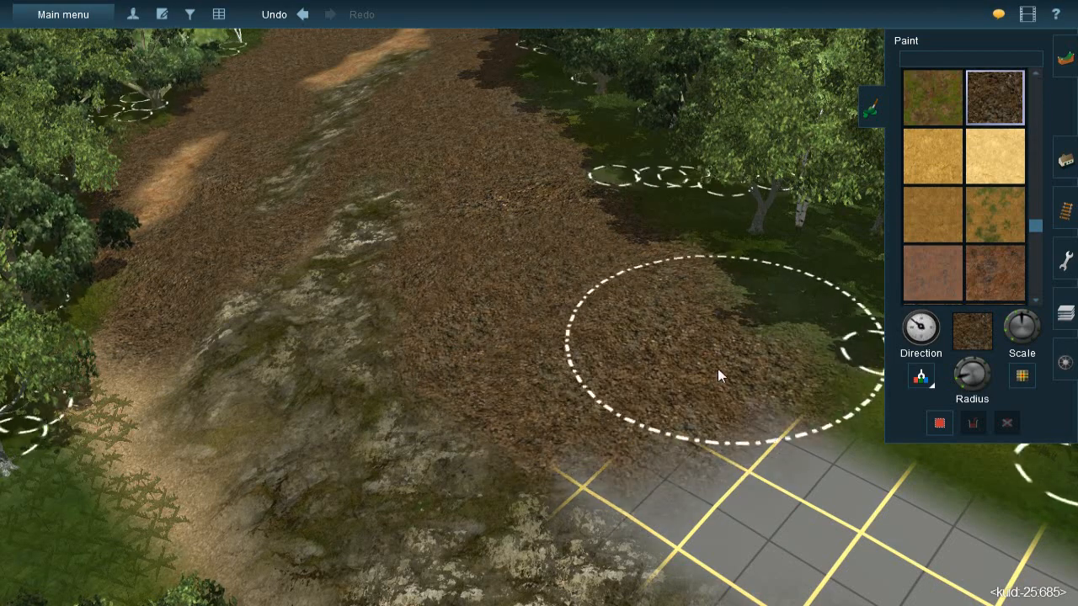
- Extend the oz gravel with a smaller brush over the grid between the tree line and the rock cover
right_click(730, 367)
key("Left")
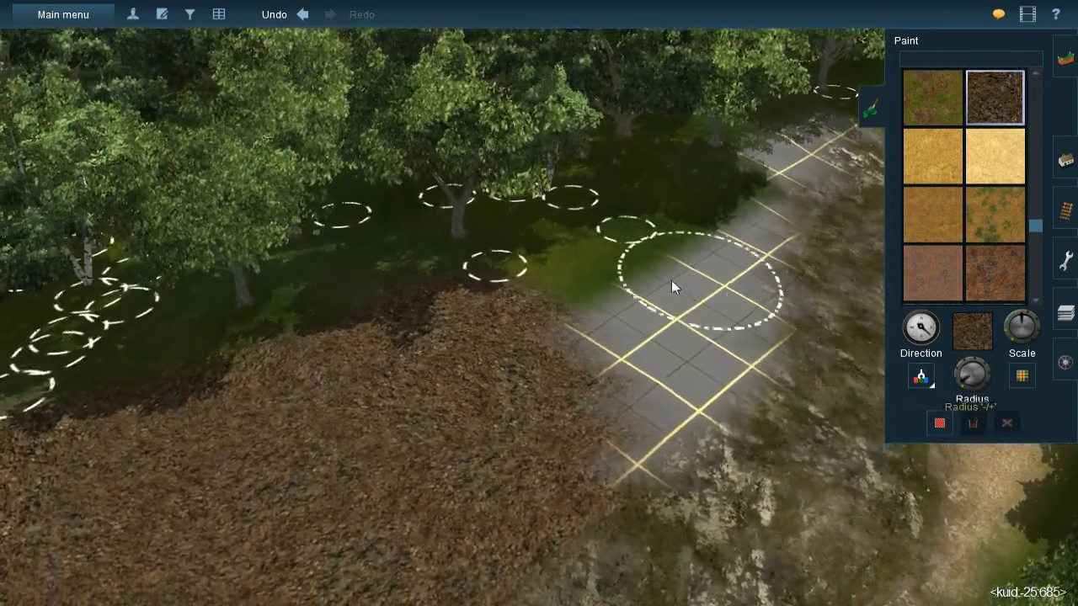
mouse_move(556, 315)
left_mouse_down()
mouse_move(665, 281)
mouse_move(745, 232)
mouse_move(693, 356)
mouse_move(604, 424)
mouse_move(657, 389)
mouse_move(737, 307)
mouse_move(740, 251)
left_mouse_up()
mouse_move(743, 234)
right_mouse_down()
mouse_move(751, 232)
mouse_move(541, 274)
mouse_move(501, 258)
right_mouse_up()
mouse_move(520, 209)
left_mouse_down()
mouse_move(465, 225)
mouse_move(383, 352)
mouse_move(396, 372)
left_mouse_up()
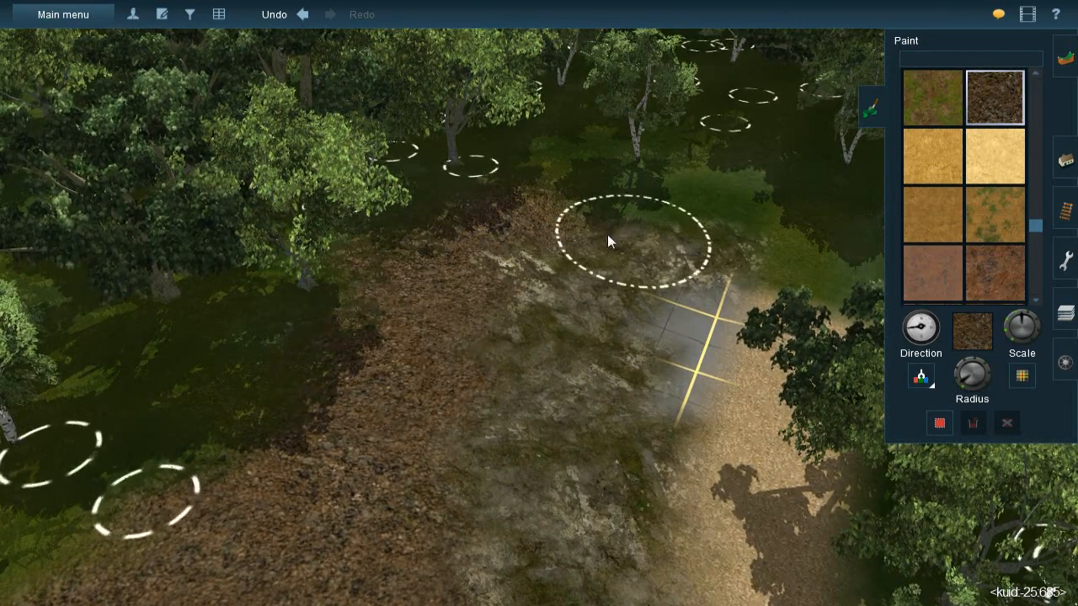
- Wrap oz gravel around the end of the rock cover, filling the last grid patch and the start of the light gravel path
mouse_move(678, 207)
left_mouse_down()
mouse_move(761, 209)
mouse_move(785, 227)
mouse_move(816, 280)
mouse_move(785, 336)
left_mouse_up()
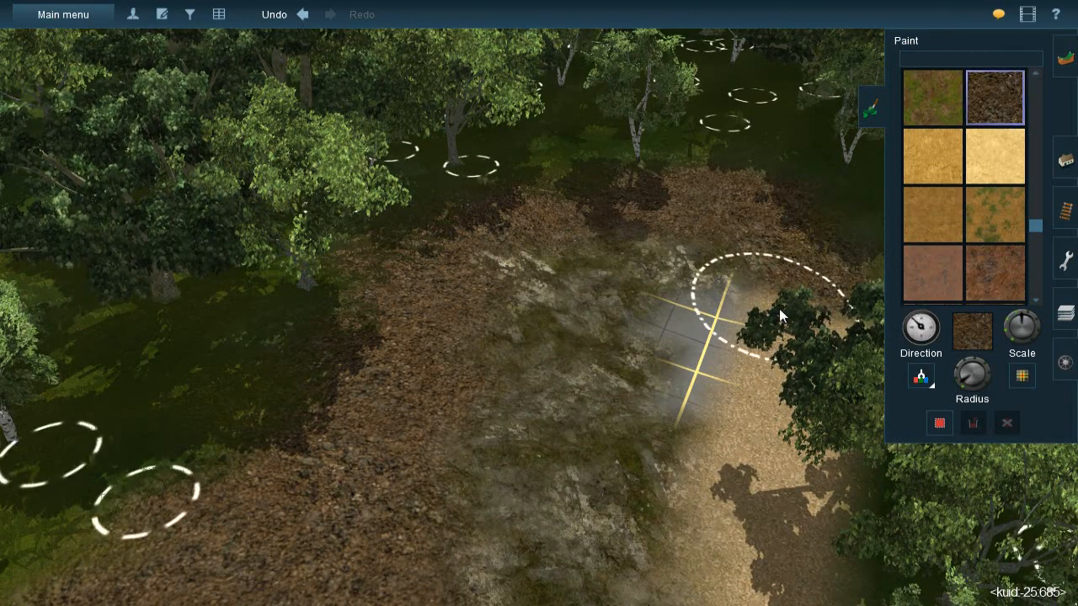
mouse_move(696, 328)
left_mouse_down()
mouse_move(732, 416)
mouse_move(702, 417)
left_mouse_up()
right_click(705, 419)
key("Left")
key("Down")
key("Up")
right_click(444, 254)
key("bracketleft")
mouse_move(547, 304)
left_mouse_down()
mouse_move(514, 269)
mouse_move(526, 228)
mouse_move(716, 457)
mouse_move(611, 337)
mouse_move(636, 376)
mouse_move(605, 311)
mouse_move(631, 393)
left_mouse_up()
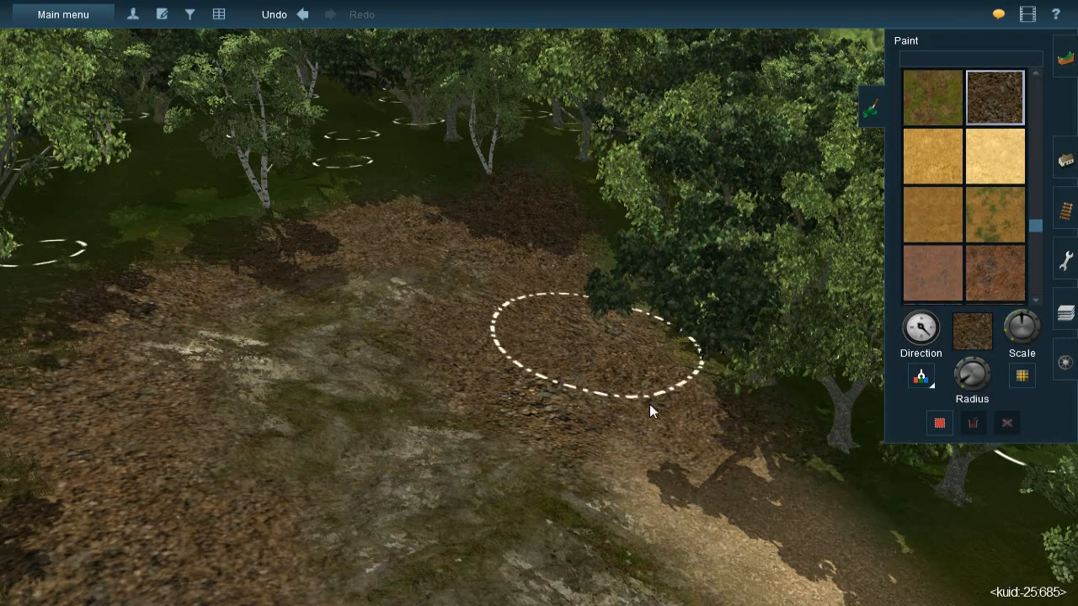
right_click(644, 378)
- Delete the trees crowding the edge of the light gravel path near the end of the rock cover
key("Left")
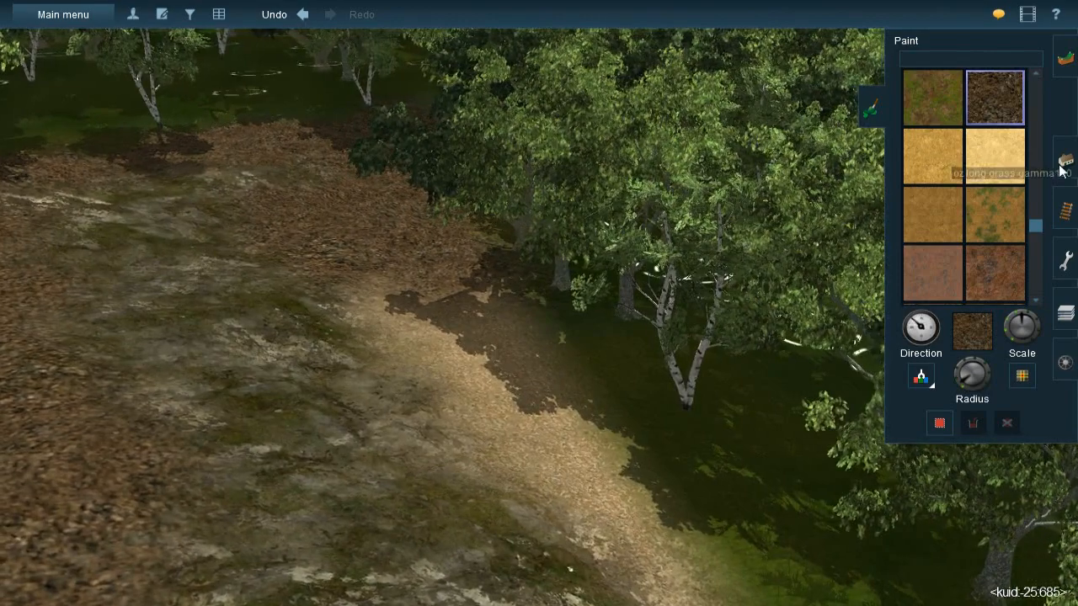
left_click(1063, 161)
left_click(677, 343)
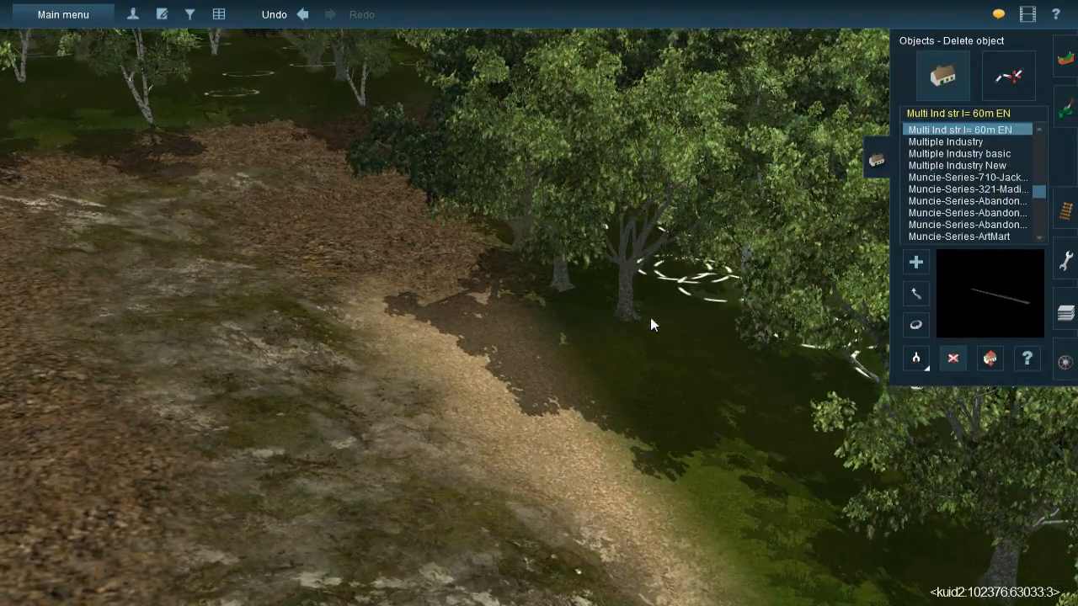
left_click(626, 297)
left_click(549, 234)
left_click(513, 199)
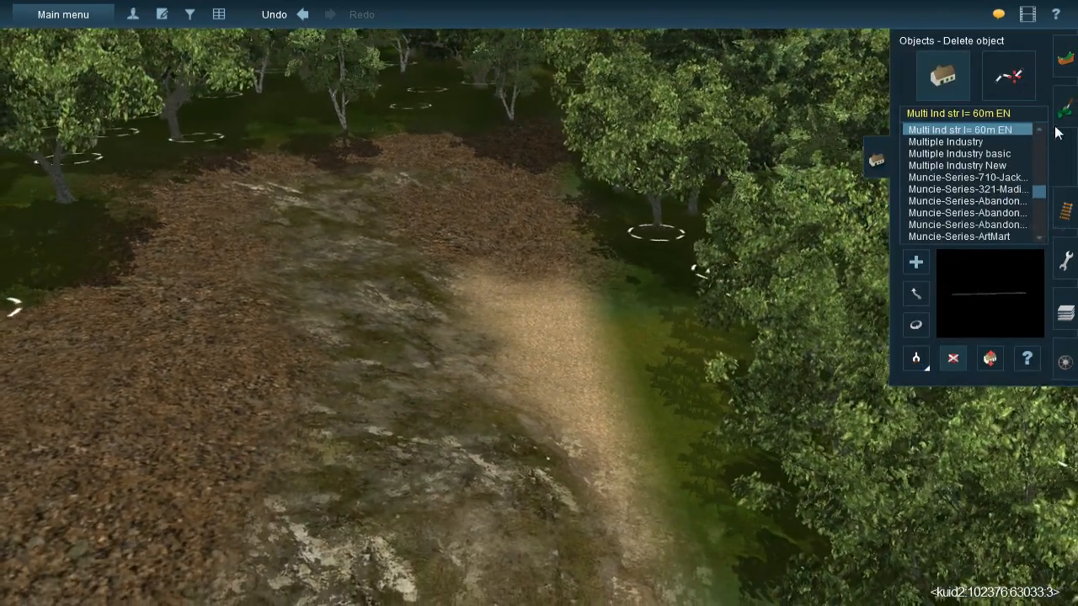
- Paint oz gravel over the light gravel path where the trees were cleared, tapering it with a smaller brush
left_click(1067, 118)
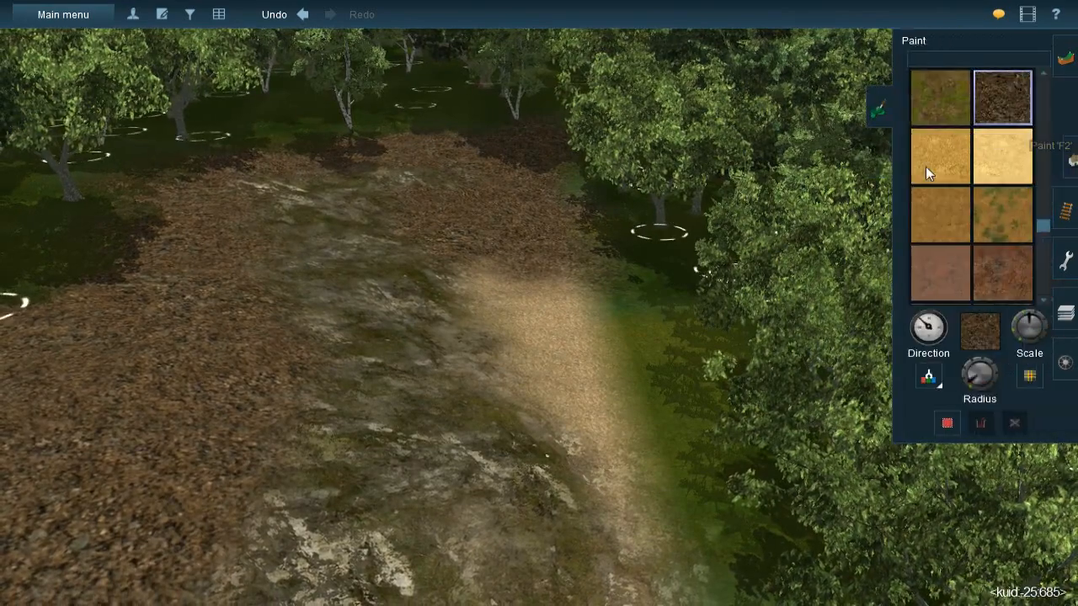
left_click(915, 380)
key("Right")
key("Right")
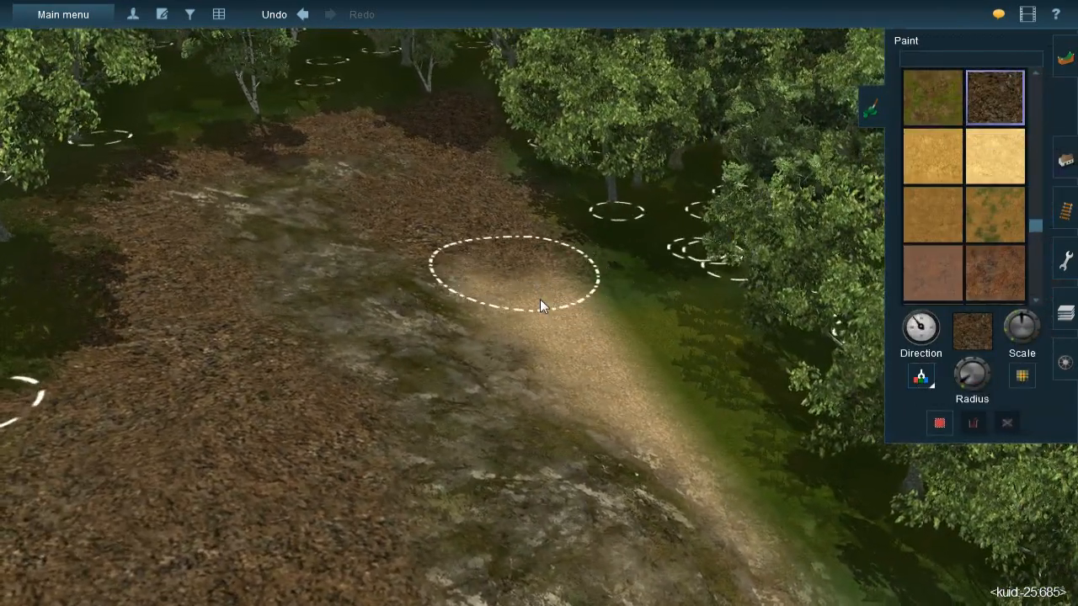
mouse_move(540, 305)
left_mouse_down()
mouse_move(618, 349)
mouse_move(618, 392)
mouse_move(576, 323)
mouse_move(534, 294)
mouse_move(636, 393)
mouse_move(727, 439)
mouse_move(758, 433)
left_mouse_up()
left_click(966, 384)
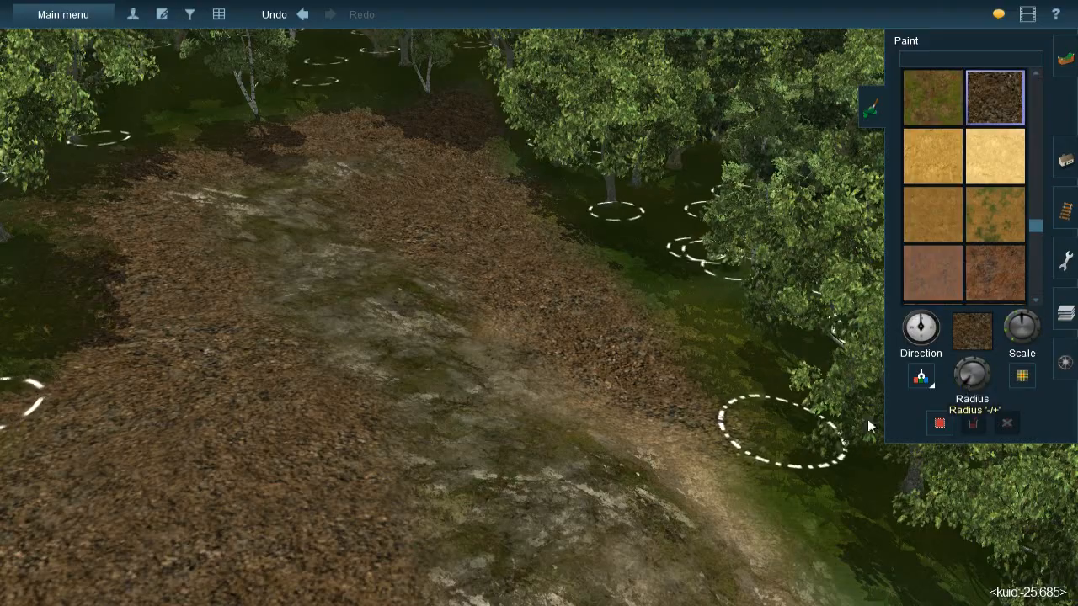
mouse_move(680, 433)
left_mouse_down()
mouse_move(749, 517)
mouse_move(709, 456)
left_mouse_up()
- Continue a narrow band of oz gravel along the remaining light gravel path between the rock cover and the trees
right_click(515, 334)
mouse_move(516, 336)
right_mouse_down()
mouse_move(539, 347)
mouse_move(579, 305)
mouse_move(568, 279)
right_mouse_up()
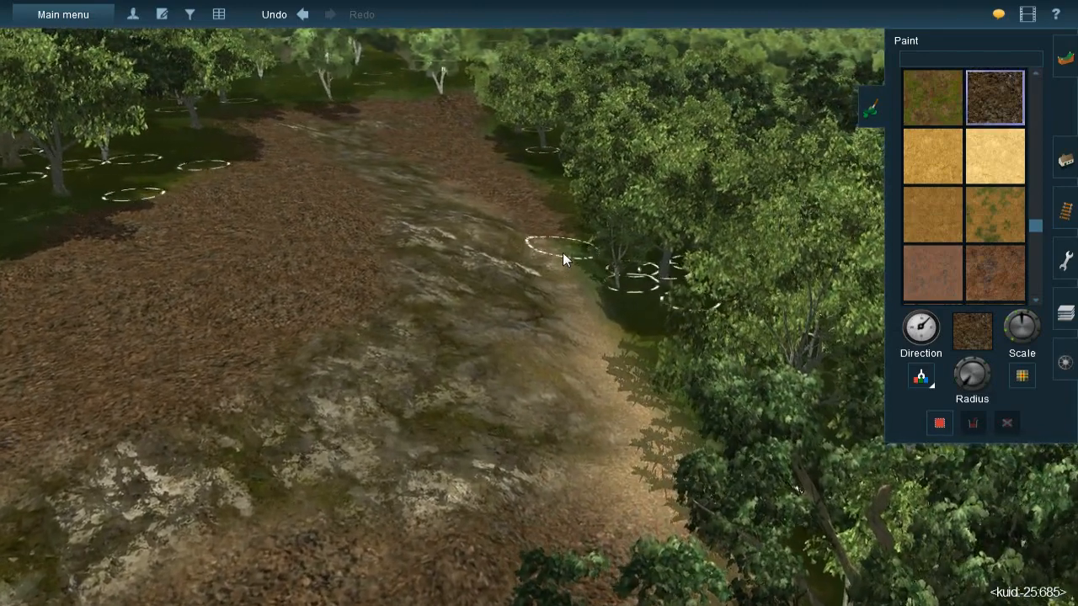
key("bracketleft")
mouse_move(562, 253)
left_mouse_down()
mouse_move(588, 289)
mouse_move(592, 349)
mouse_move(632, 446)
mouse_move(616, 497)
mouse_move(613, 470)
mouse_move(594, 504)
mouse_move(539, 406)
mouse_move(449, 307)
mouse_move(813, 237)
mouse_move(599, 421)
mouse_move(563, 432)
left_mouse_up()
key("Down")
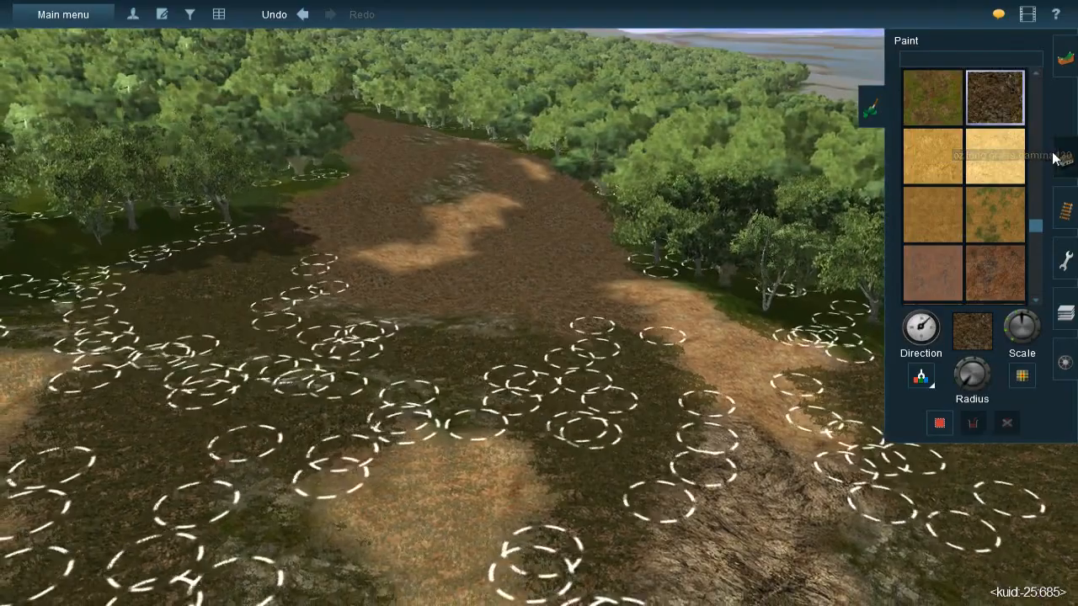
- Switch from ground painting to spline objects and sample the grass spline at the edge of the light straw path
left_click(1061, 158)
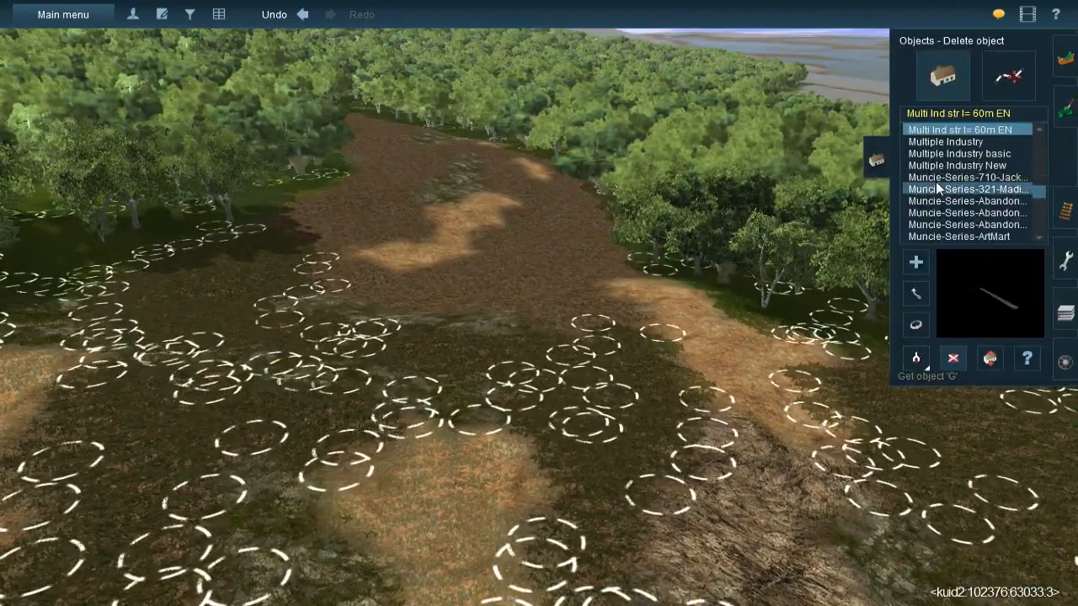
left_click(1007, 77)
left_click(915, 363)
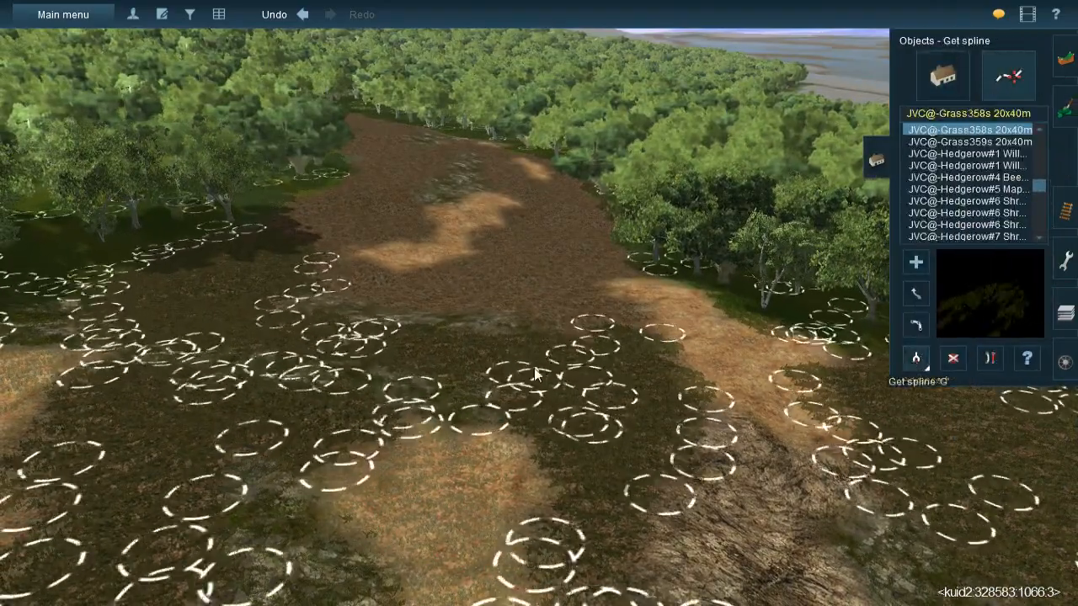
left_click(662, 330)
key("Up")
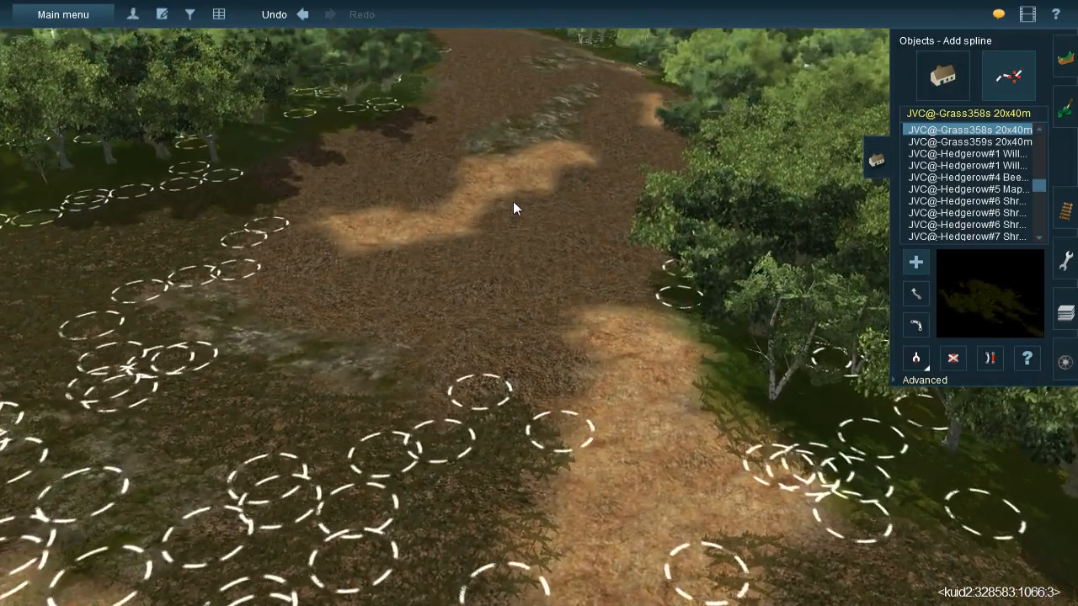
left_click(514, 200)
left_click(476, 246)
left_click(952, 358)
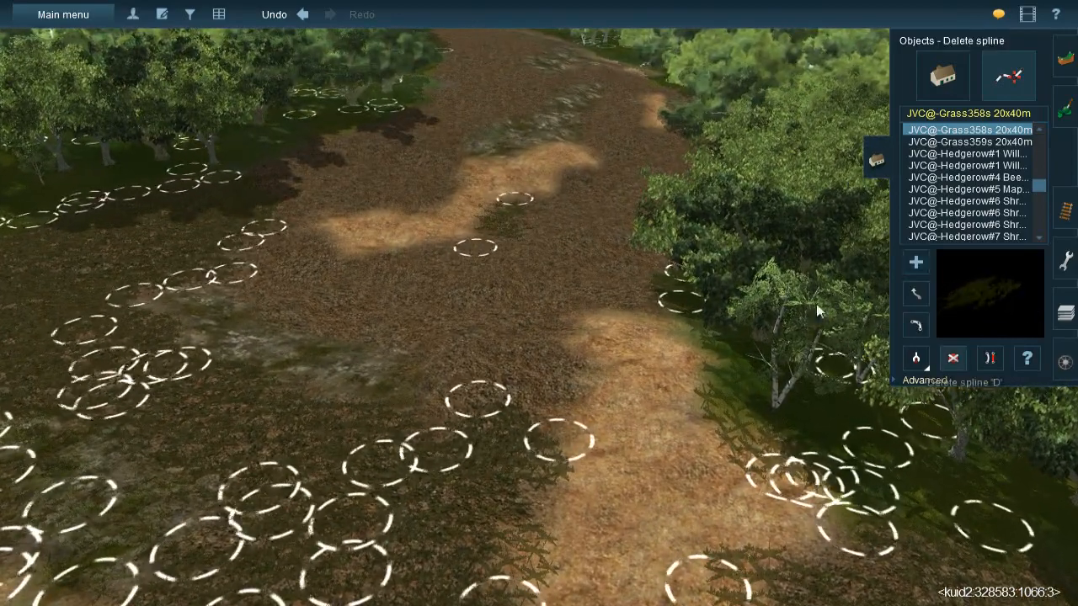
left_click(497, 220)
- Sample the JVC(T)Grass spline#1m from the ground and lay its first runs over the brown gravel beside the straw patch
left_click(913, 363)
left_click(412, 506)
left_click(489, 214)
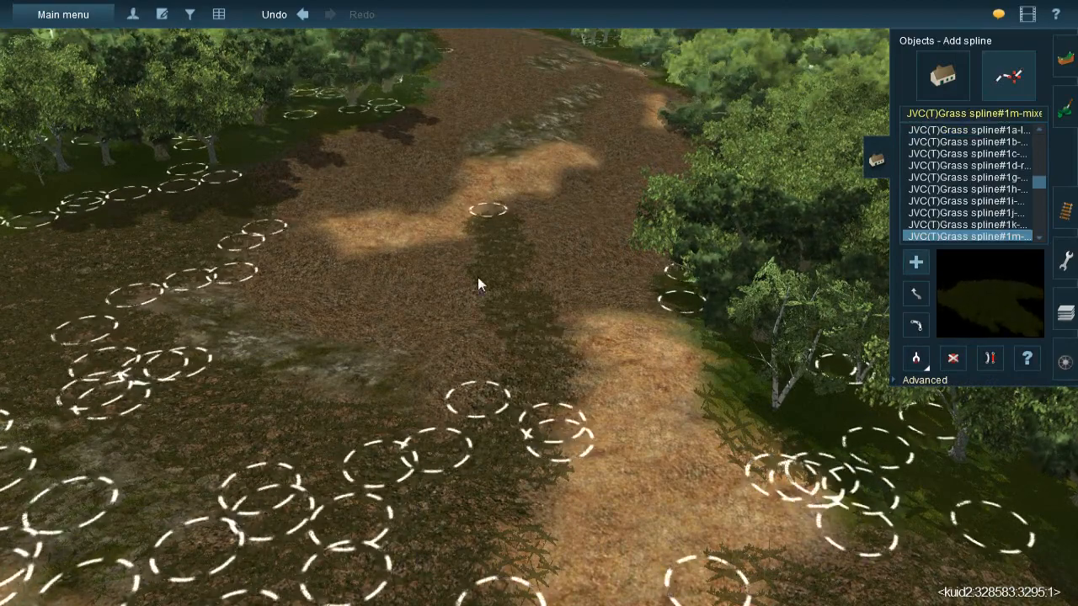
left_click(455, 240)
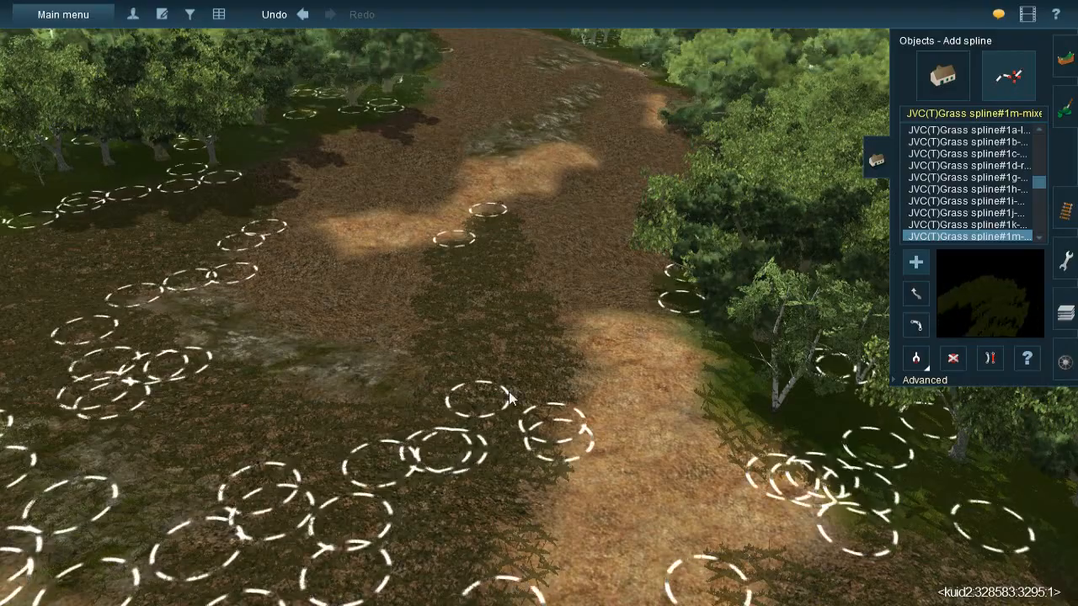
key("Left")
left_click(377, 275)
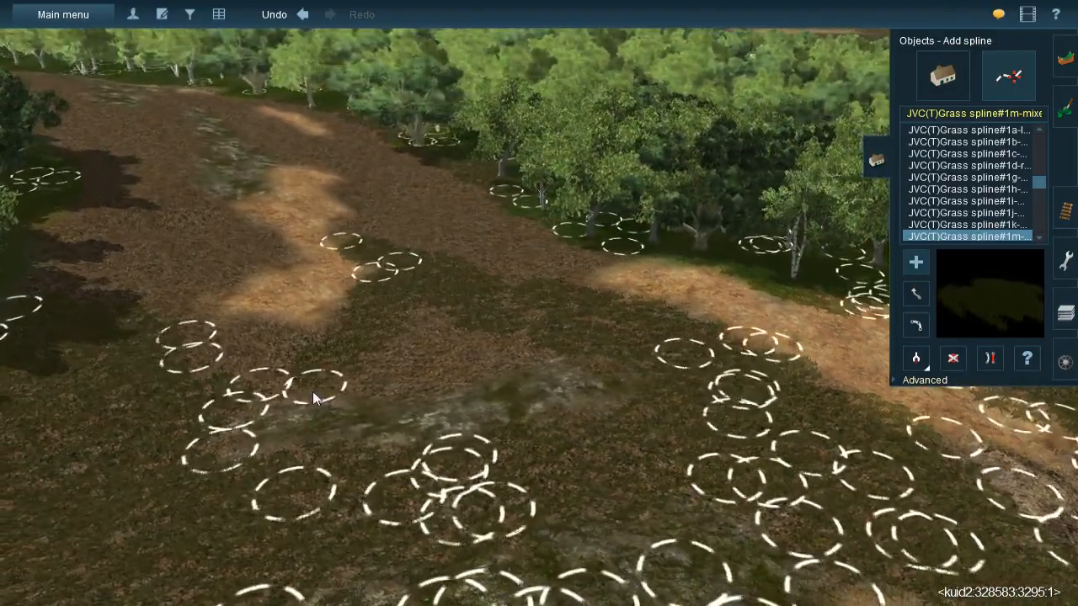
- Fill the bare gravel between the straw patch and the mossy rock area with more JVC(T)Grass spline#1m runs
left_click(436, 297)
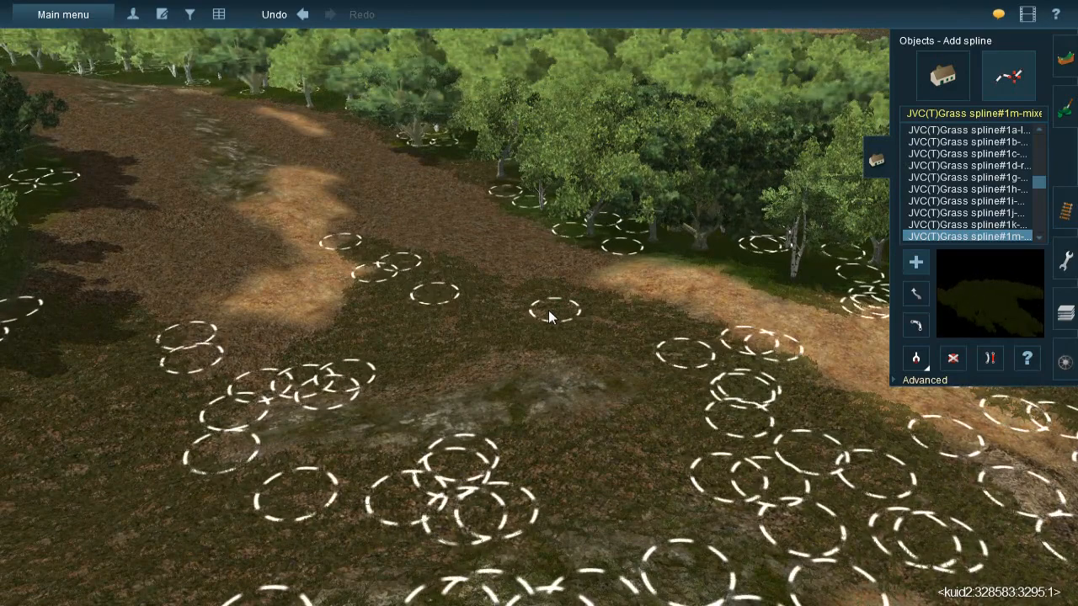
left_click(548, 309)
left_click(583, 320)
left_click(389, 392)
left_click(507, 314)
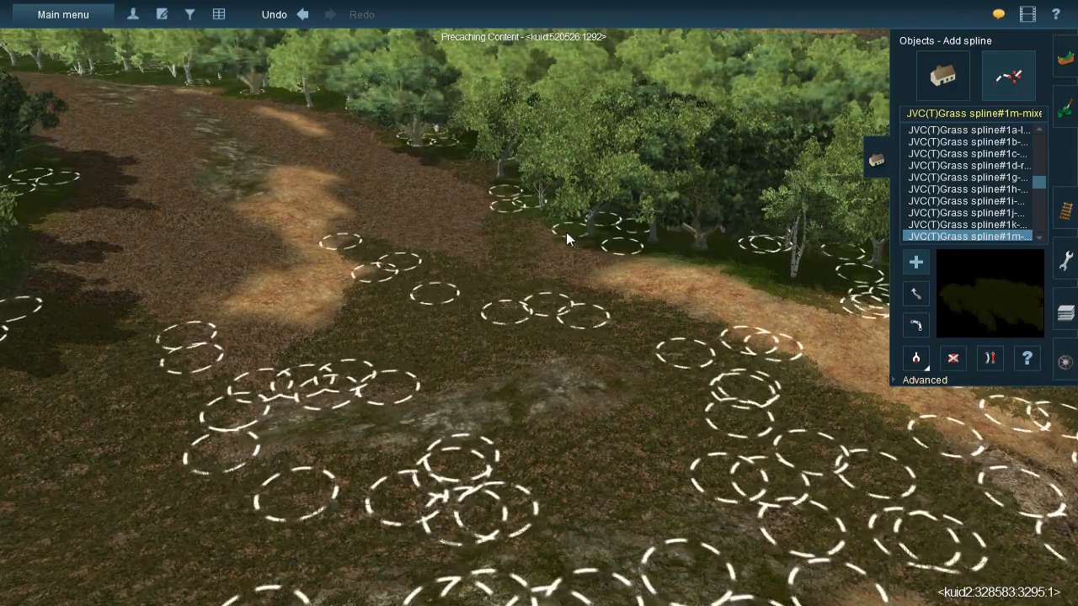
- Lay parallel grass splines from the tree edge down to the existing grass, covering the gravel between straw path and straw patch
left_click(565, 290)
left_click(554, 221)
left_click(543, 288)
left_click(459, 184)
left_click(481, 278)
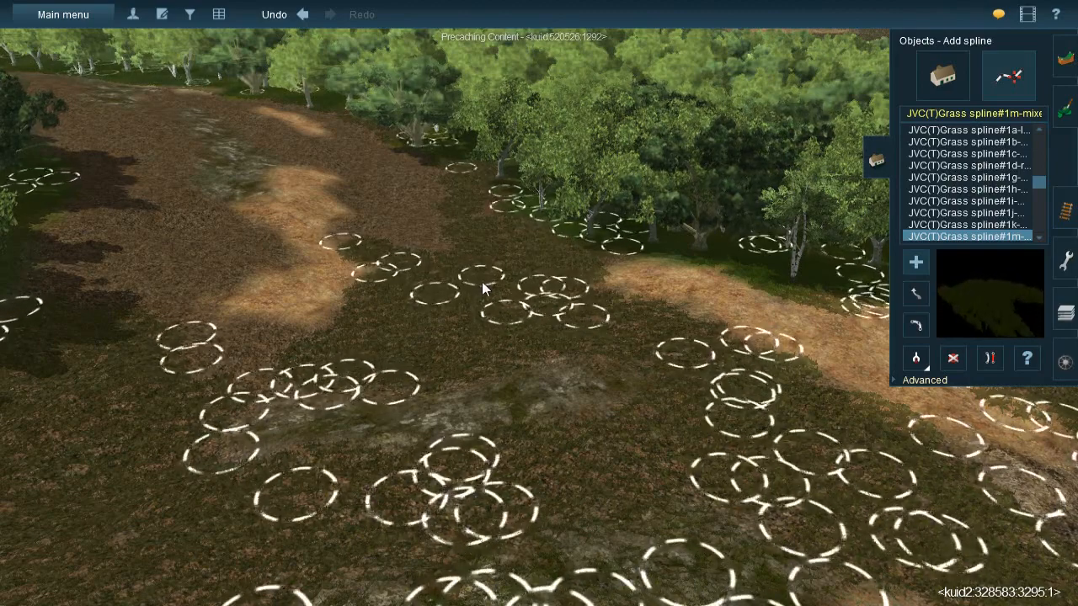
left_click(426, 161)
left_click(432, 270)
left_click(394, 146)
left_click(392, 263)
- Extend the grass splines up the narrow gravel strip between the long straw patch and the trees
right_click(459, 214)
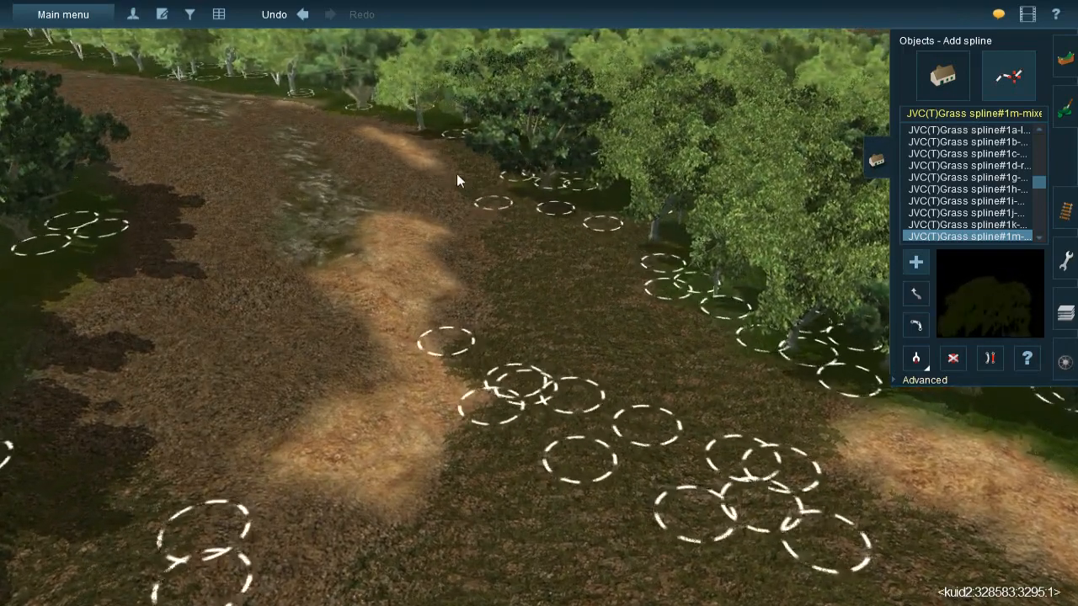
left_click(451, 153)
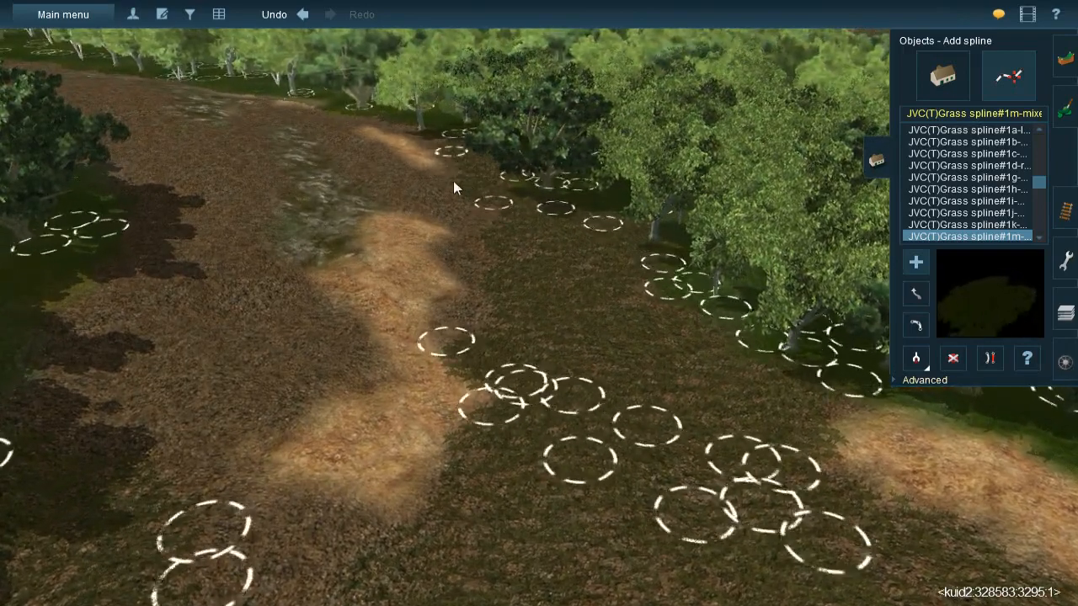
left_click(462, 224)
left_click(484, 185)
left_click(470, 284)
left_click(489, 252)
left_click(470, 353)
- Lay grass splines over the gravel between the mossy rock strip and the small straw patch
right_click(488, 230)
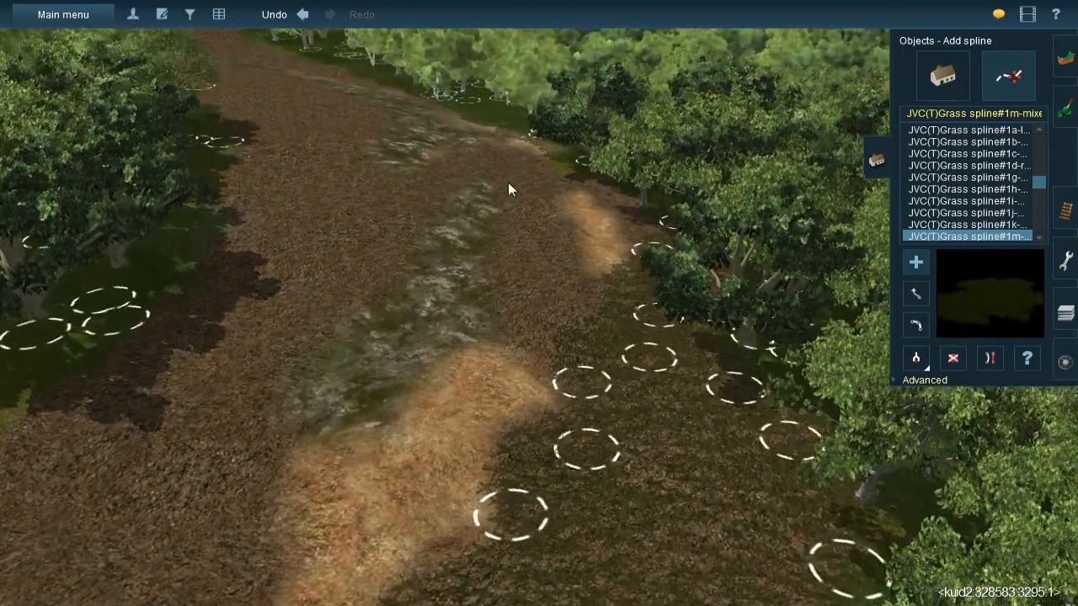
left_click(509, 183)
left_click(527, 326)
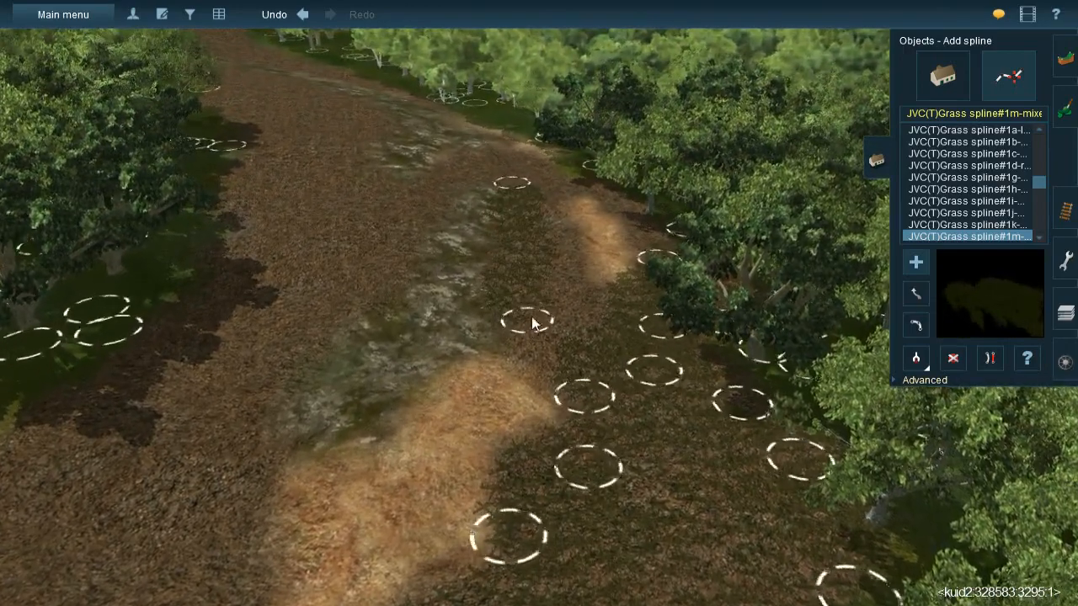
left_click(584, 399)
left_click(509, 291)
left_click(614, 359)
left_click(537, 221)
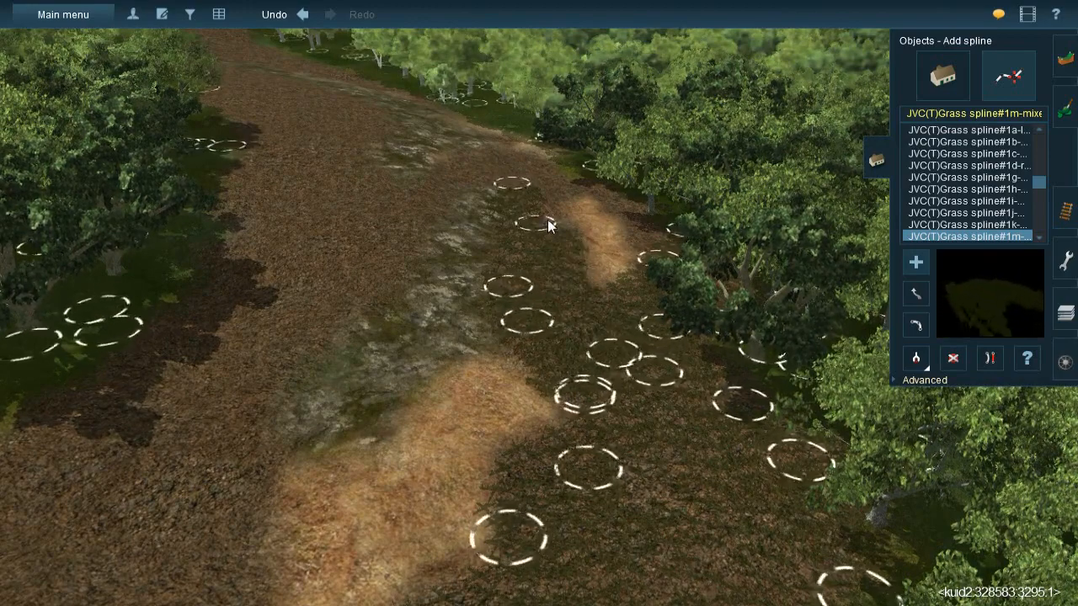
- Surround the small straw patch with grass splines, covering its far end and the gravel along the tree edge
right_click(551, 203)
left_click_drag(485, 320, 477, 301)
left_click(553, 223)
left_click(516, 329)
left_click(551, 252)
left_click_drag(679, 341, 666, 320)
left_click(690, 344)
left_click(719, 432)
left_click(484, 220)
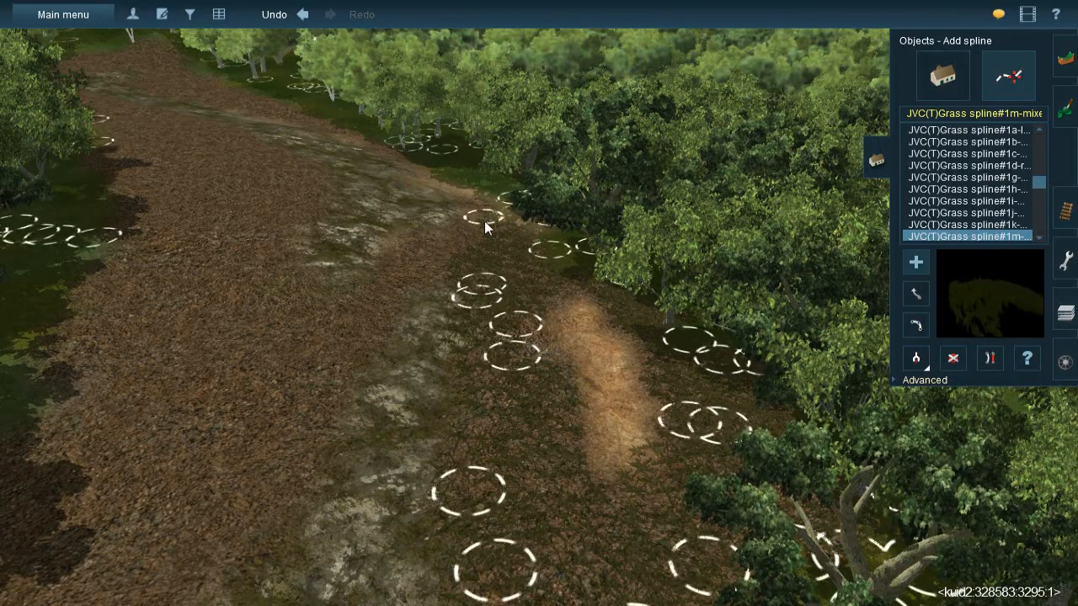
- Run grass splines across the mossy rock strip and onto the near edge of the wide brown gravel area
left_click(379, 280)
left_click_drag(378, 279, 389, 267)
left_click(458, 248)
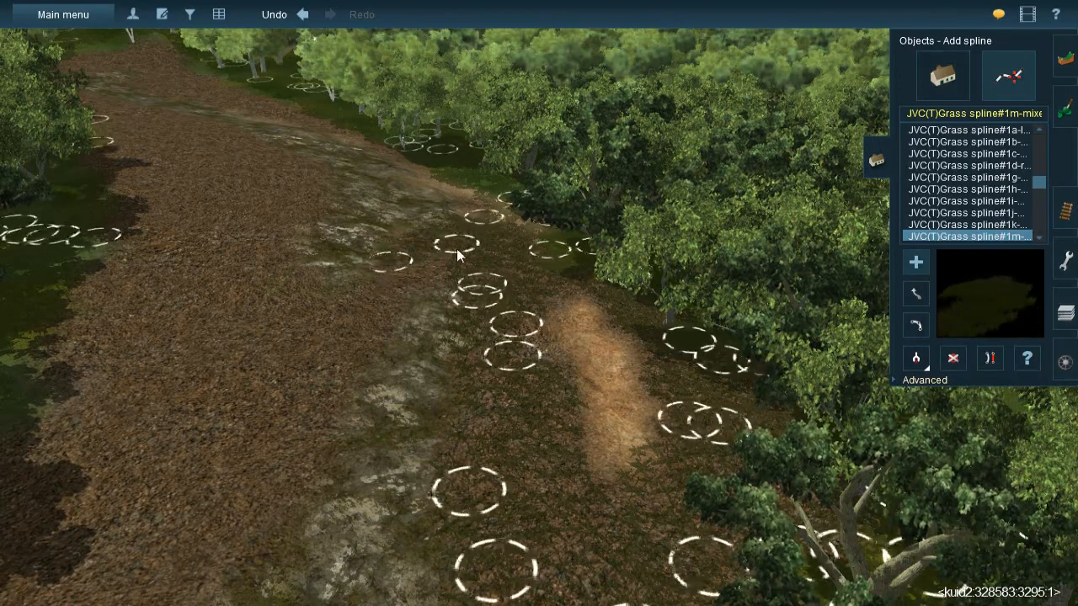
left_click(358, 305)
left_click(265, 148)
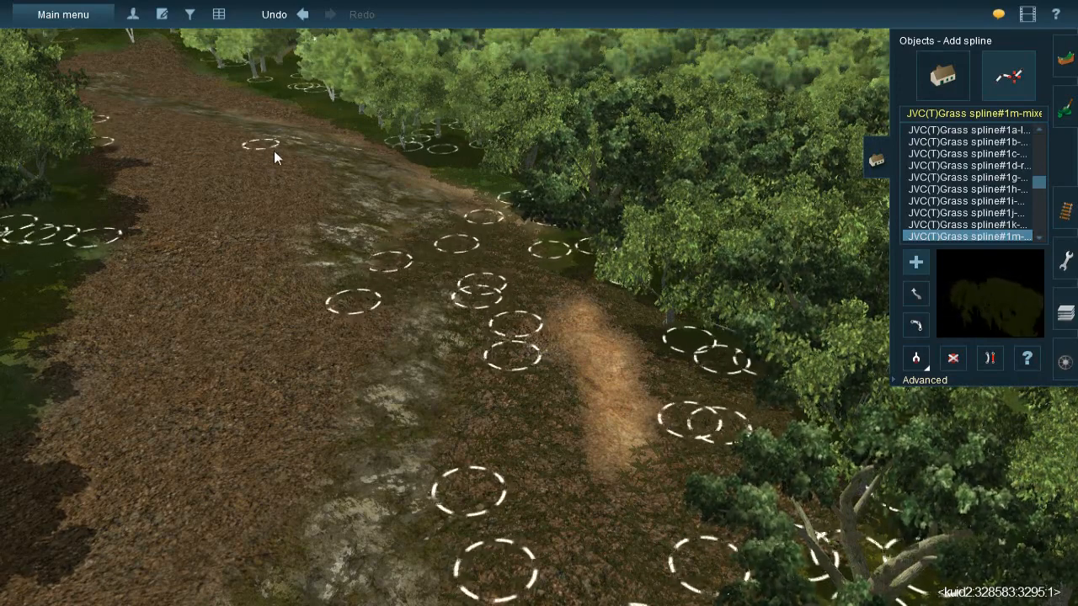
left_click(321, 216)
left_click(289, 187)
- Cover the far part of the wide gravel area with long parallel grass splines, working towards the opposite tree edge
left_click(232, 318)
left_click(234, 127)
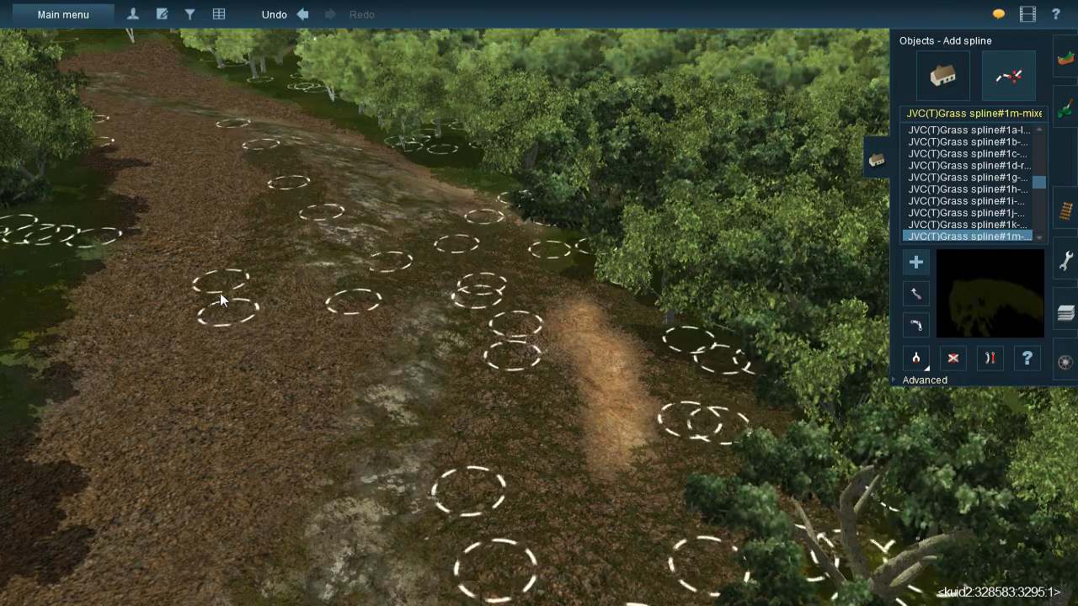
left_click(220, 305)
left_click(192, 116)
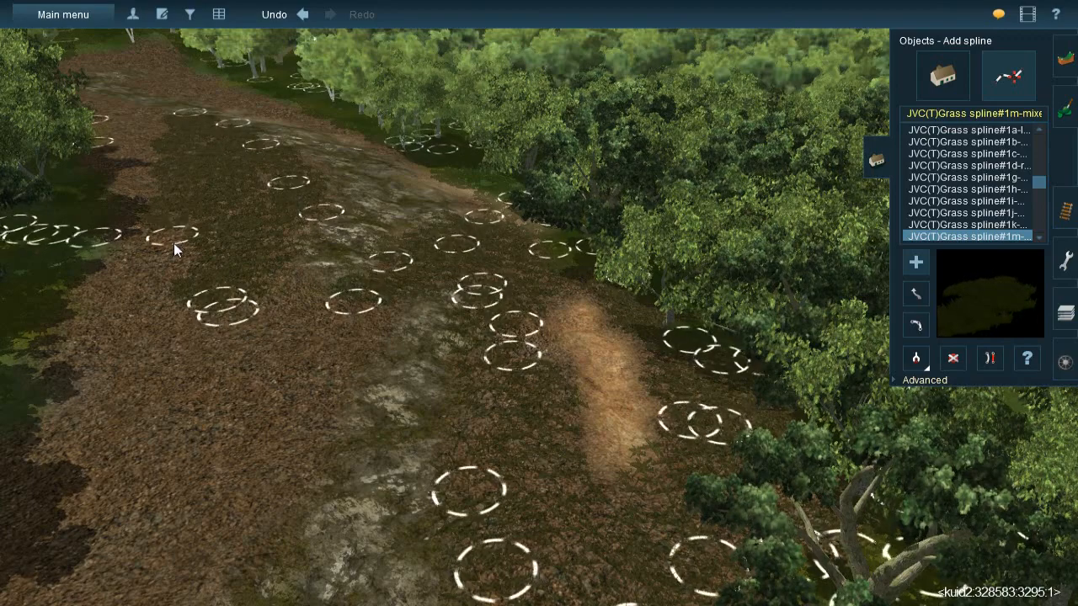
left_click(167, 259)
left_click(171, 252)
- Continue the grass splines down the near part of the wide gravel area alongside the mossy rock strip
left_click(295, 519)
left_click(295, 274)
left_click(236, 375)
left_click(372, 290)
left_click(277, 455)
- Lay long grass splines over the gravel between the shaded tree edge and the mossy rock strip, down to the straw patch
right_click(286, 462)
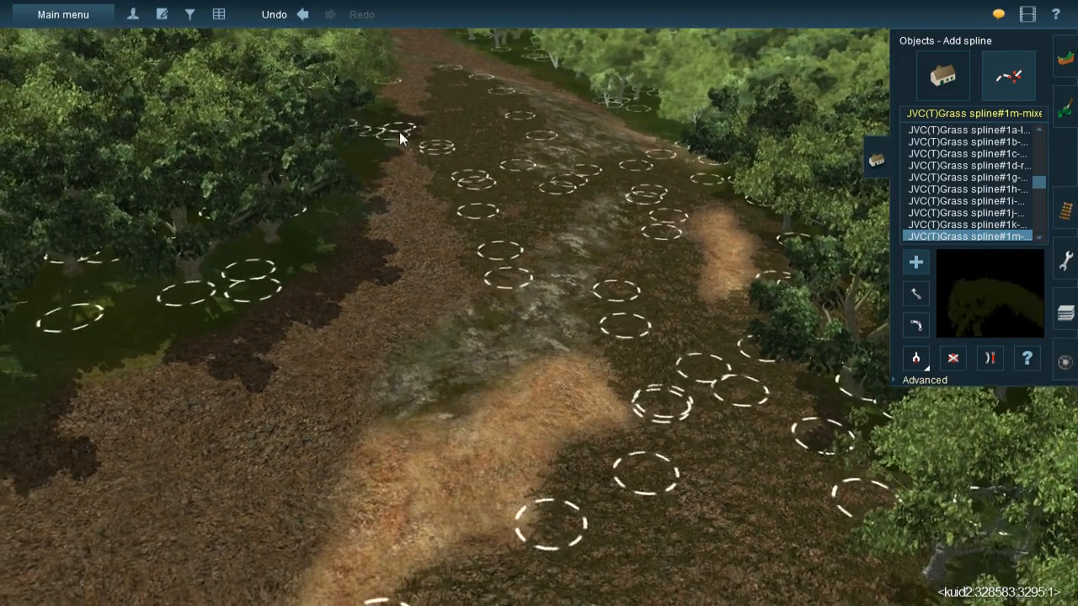
left_click(399, 130)
left_click(453, 307)
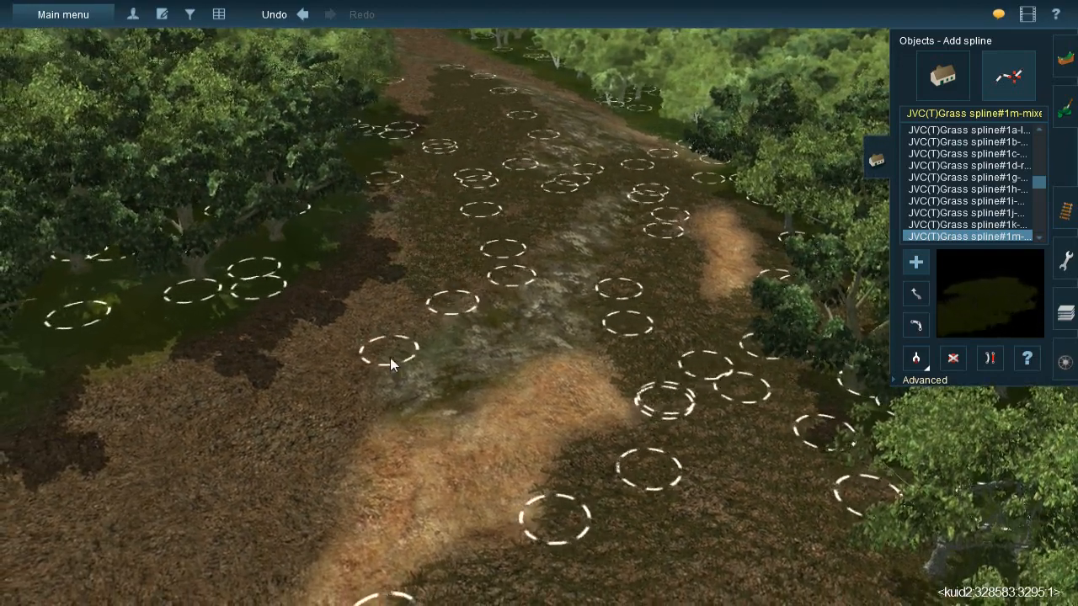
left_click(385, 356)
left_click(319, 464)
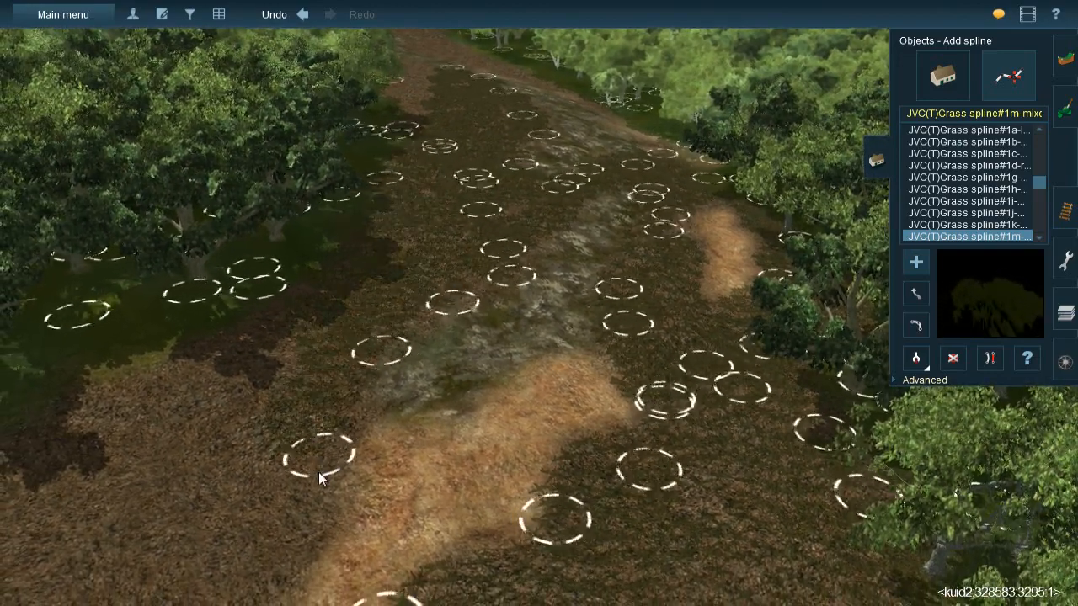
left_click(304, 265)
left_click(203, 496)
- Fill the remaining bare gravel between the shaded tree edge and the bend of the straw patch with grass splines
right_click(315, 426)
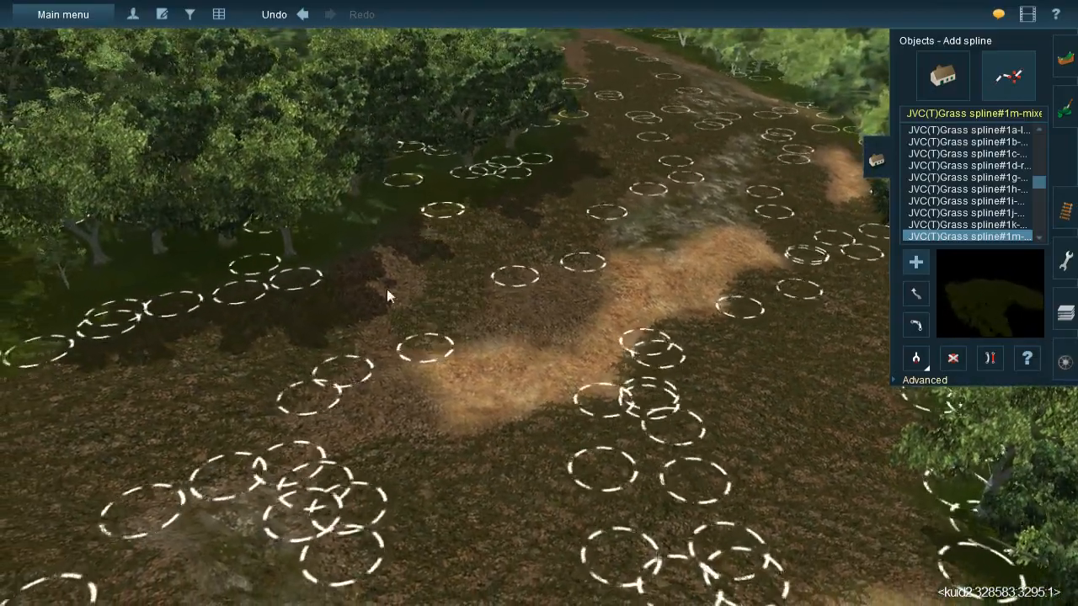
left_click(360, 348)
left_click(409, 221)
left_click(341, 306)
left_click(437, 320)
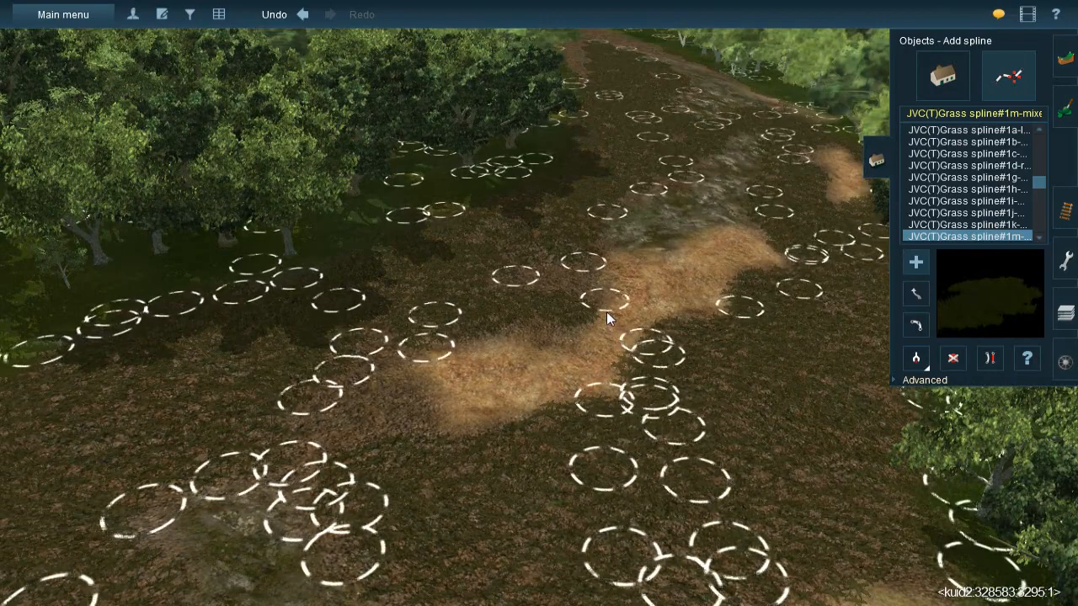
- Close the gaps along the inner edge of the bent straw patch with short grass splines
left_click(573, 326)
left_click(592, 244)
left_click(590, 254)
left_click(557, 342)
left_click(555, 230)
left_click(495, 312)
- Add grass splines between the near end of the straw patch and the neighbouring mossy rock patch
left_click(426, 473)
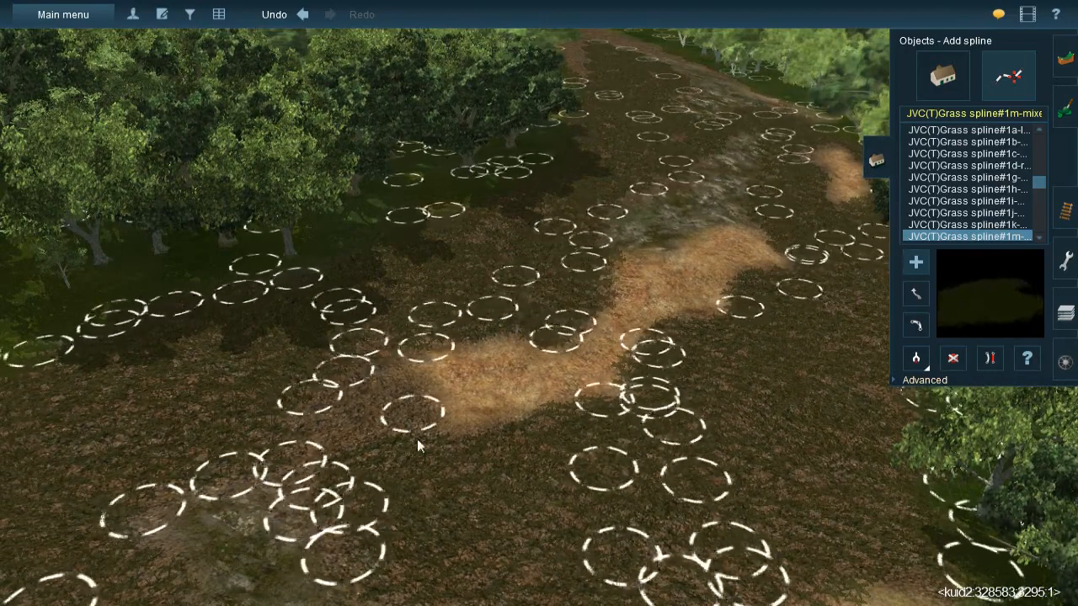
left_click(350, 316)
left_click(319, 462)
left_click(359, 363)
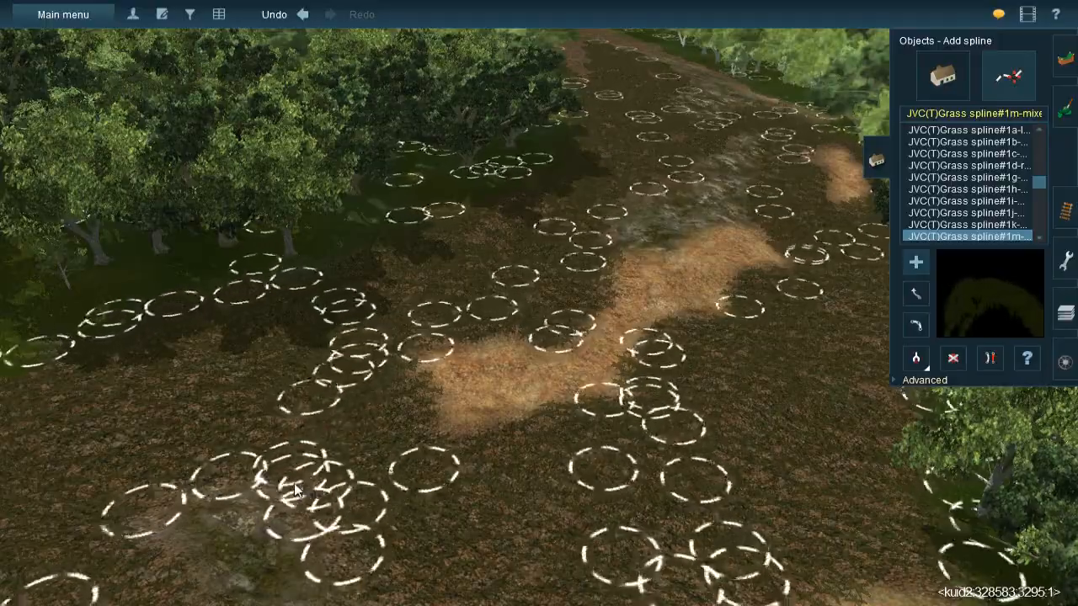
- Dress the gravel along the tree edge towards the clearing's far end with grass splines on one side of the rock strip
right_click(558, 332)
key("Down")
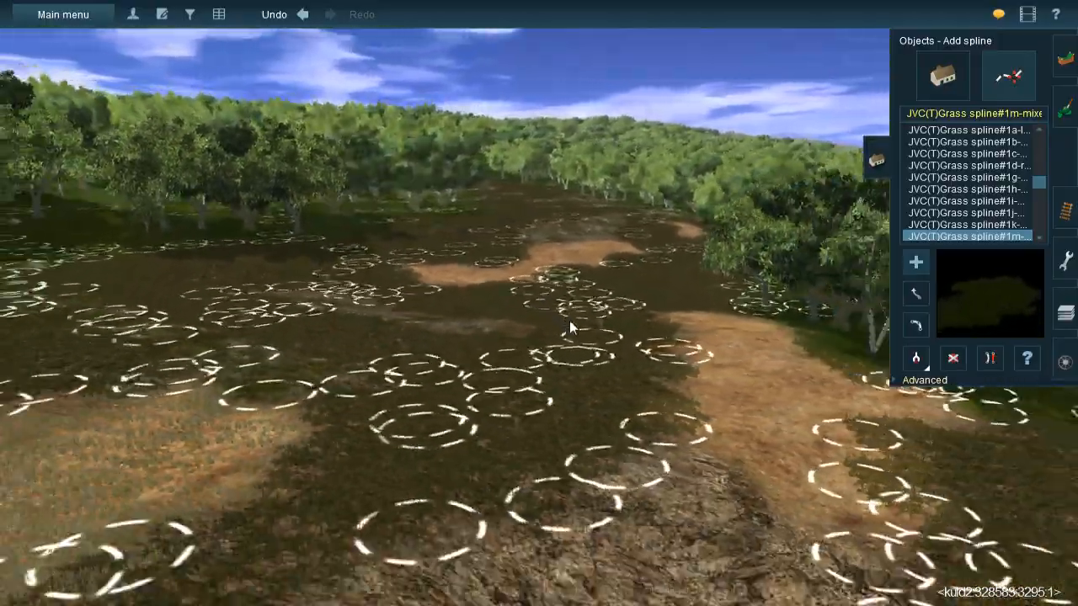
right_click_drag(569, 322, 489, 233)
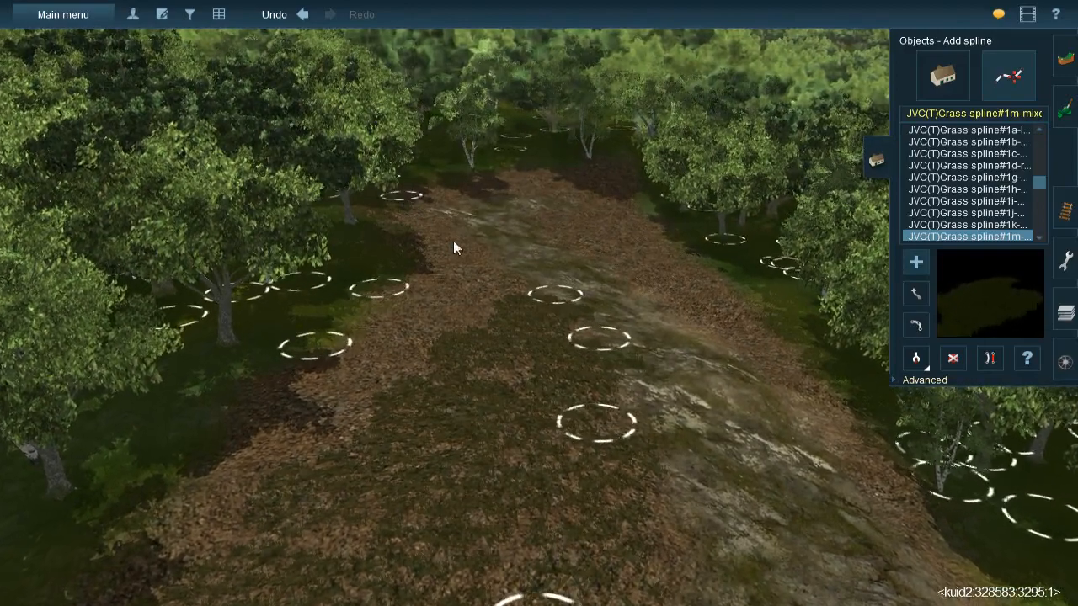
left_click(533, 318)
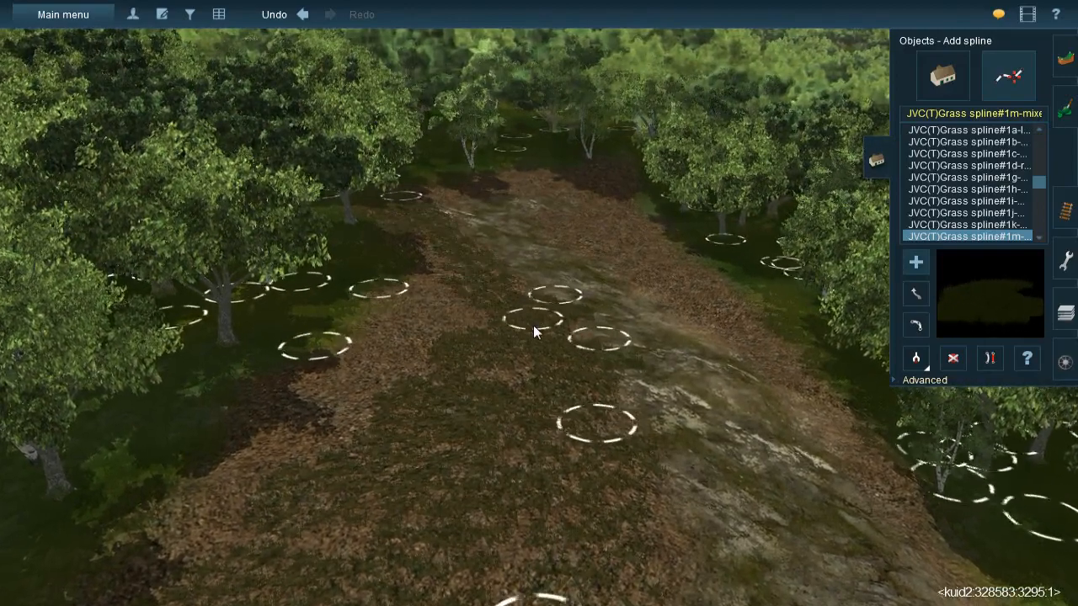
left_click(423, 222)
left_click(446, 355)
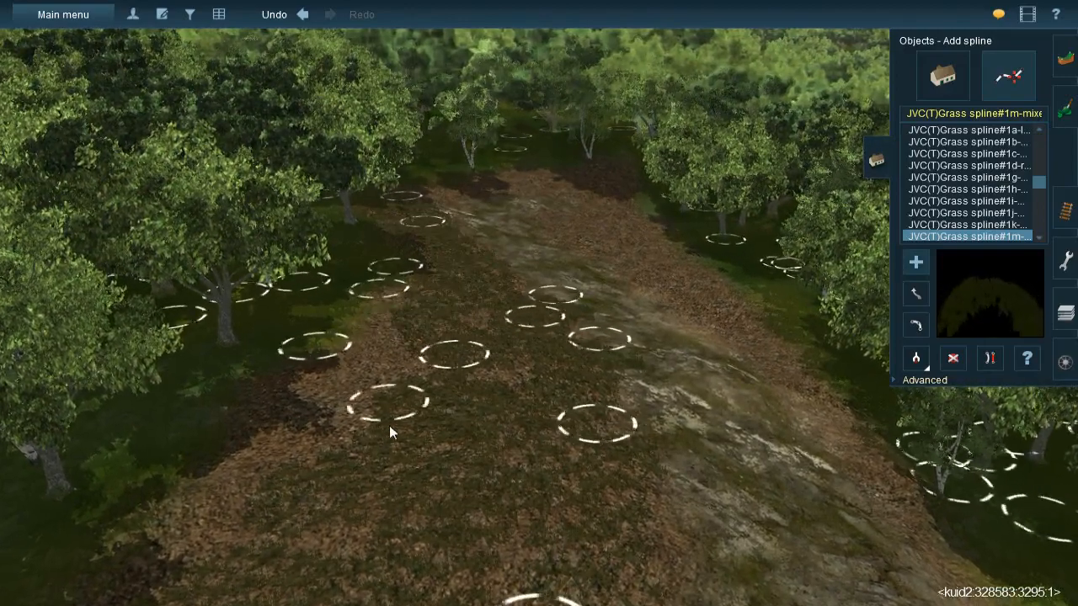
left_click(390, 423)
right_click(395, 441)
left_click(424, 313)
left_click(408, 330)
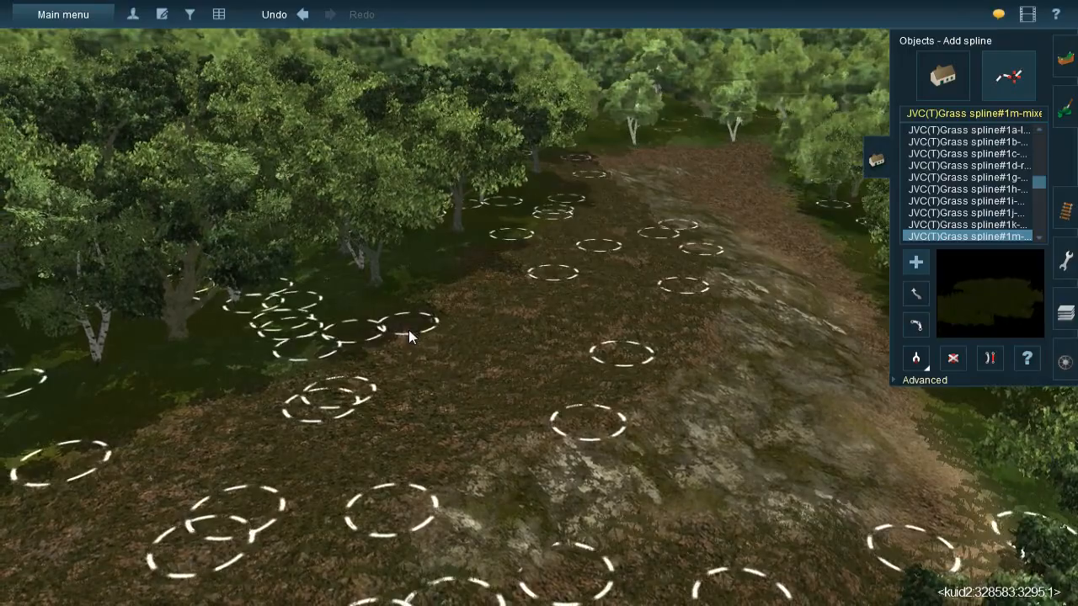
- Cover the gravel at the clearing's far end with grass splines running from the trees around the end of the rock strip
right_click_drag(684, 264, 545, 266)
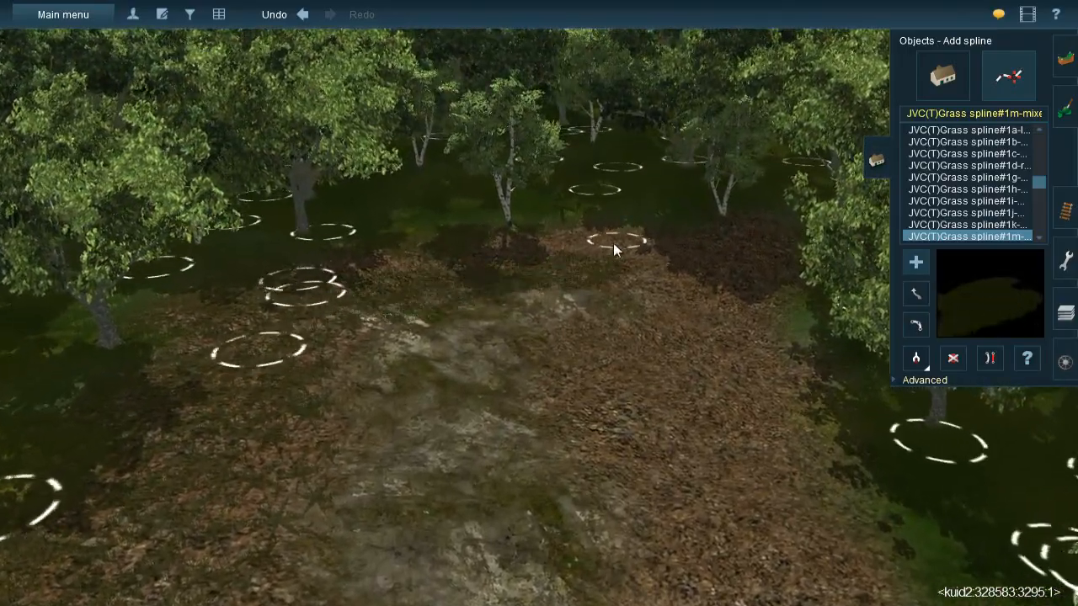
left_click(542, 238)
left_click(626, 231)
left_click(710, 379)
left_click(698, 233)
left_click(762, 423)
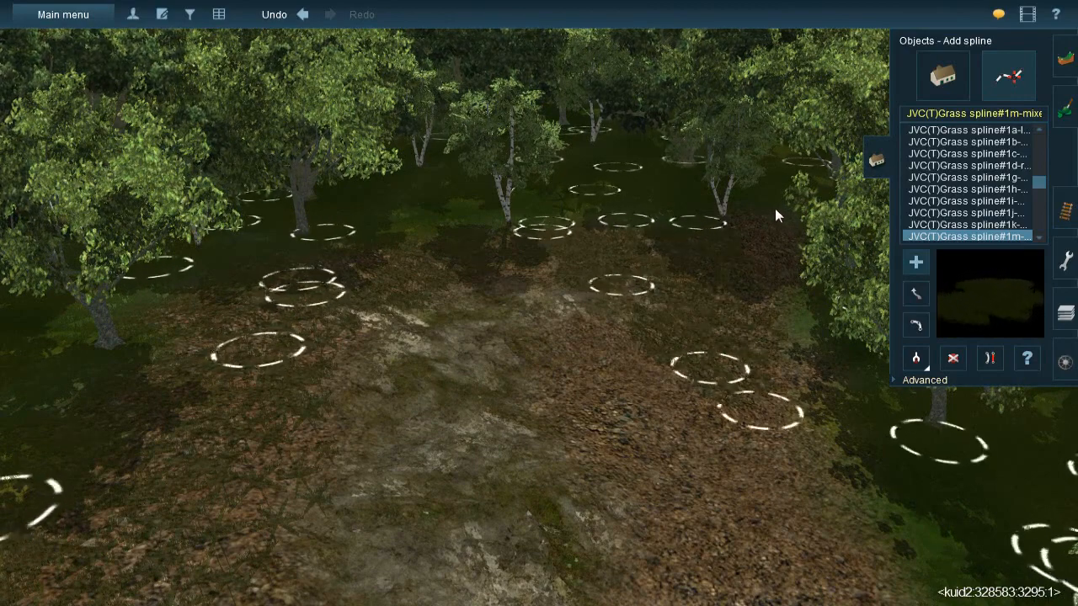
left_click(772, 211)
left_click(792, 421)
left_click(671, 296)
left_click(548, 379)
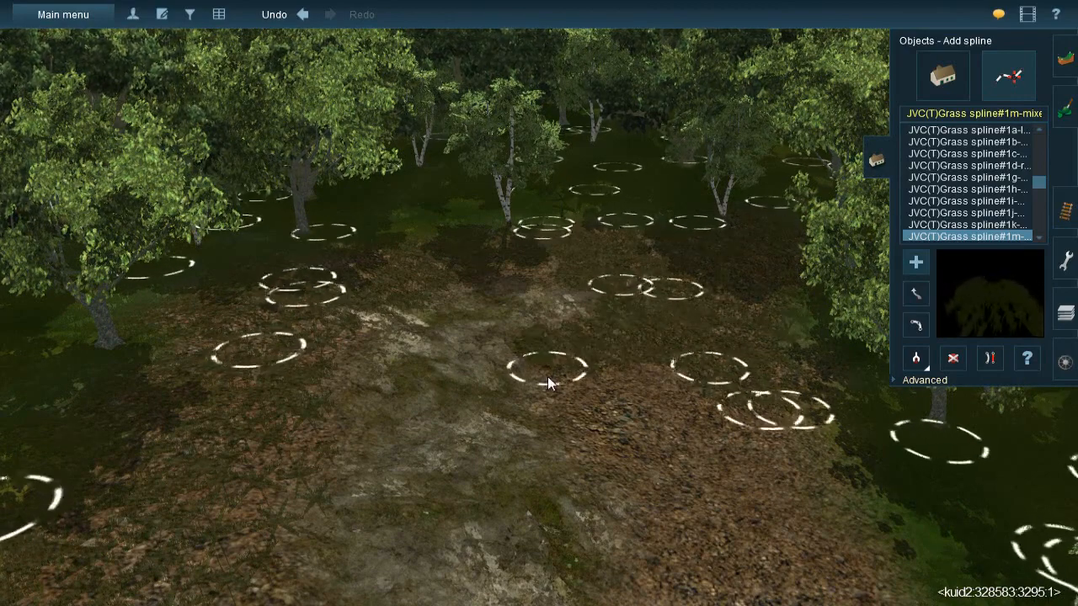
- Continue the grass splines back from the far end along the gravel between the rock strip and the opposite trees
right_click(642, 454)
left_click(507, 245)
left_click(542, 350)
left_click(549, 439)
left_click(554, 229)
left_click(603, 475)
right_click(604, 479)
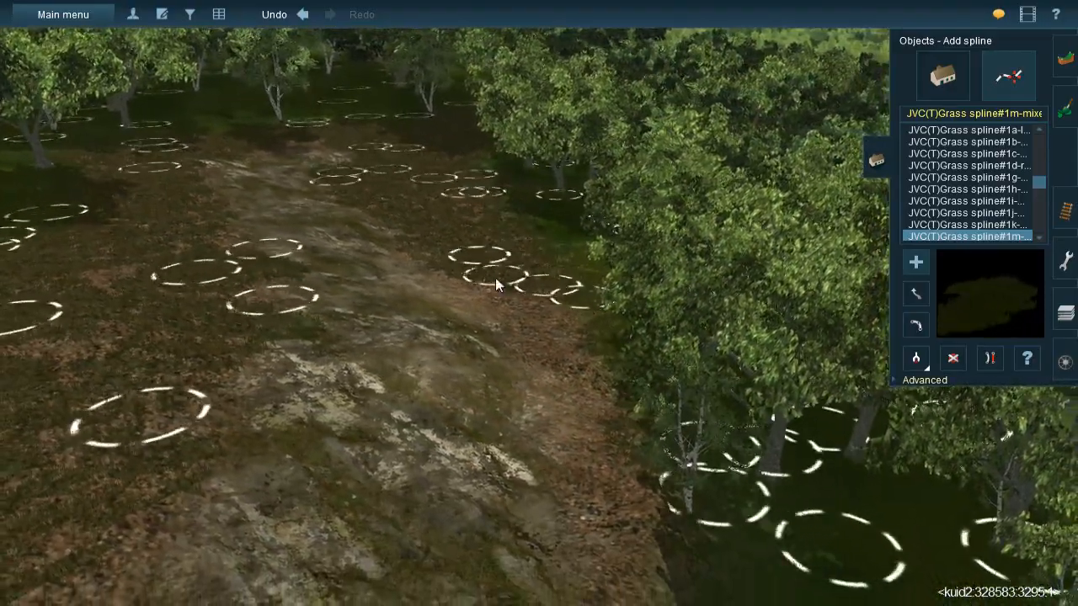
- Continue the JVC(T)Grass spline#1m grass along the tree edge, from the gravel beside the rock strip back towards the straw patches
left_click(614, 420)
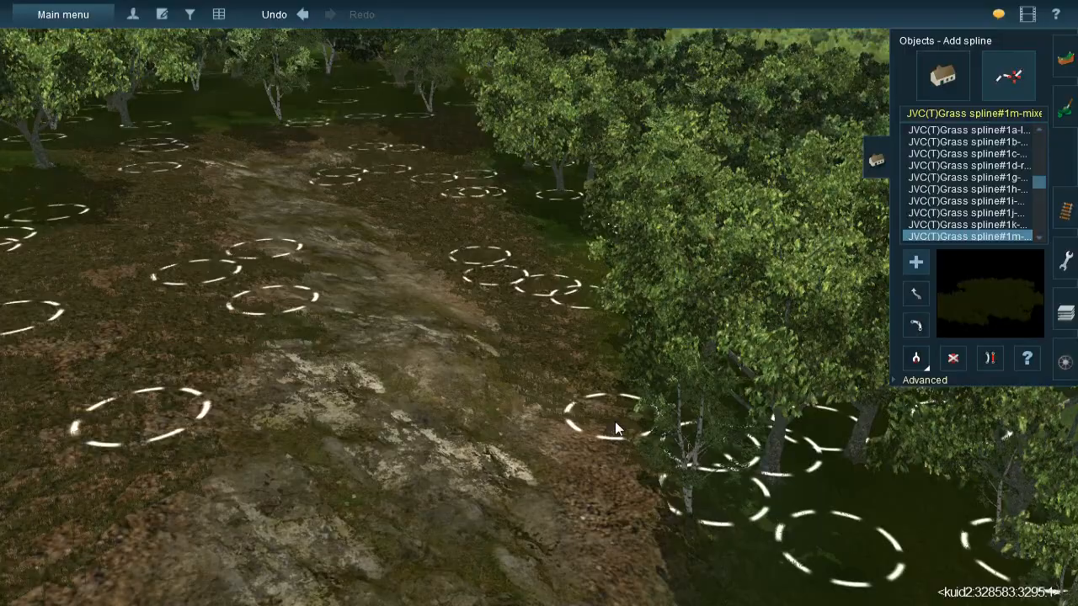
right_click(612, 428)
left_click(524, 256)
left_click(586, 355)
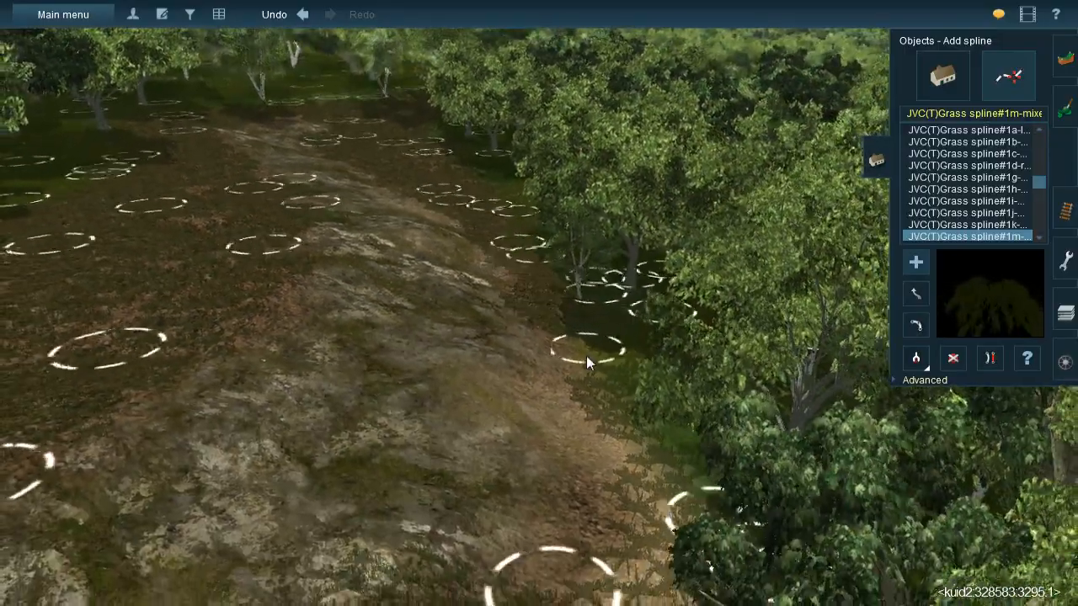
left_click(553, 298)
left_click(623, 490)
right_click(624, 490)
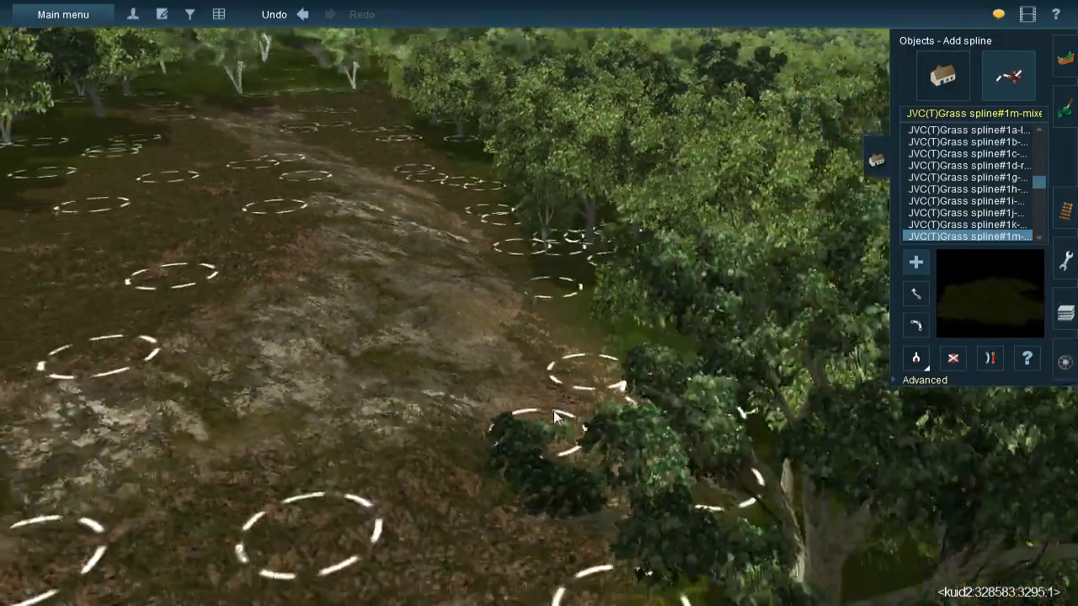
right_click(479, 281)
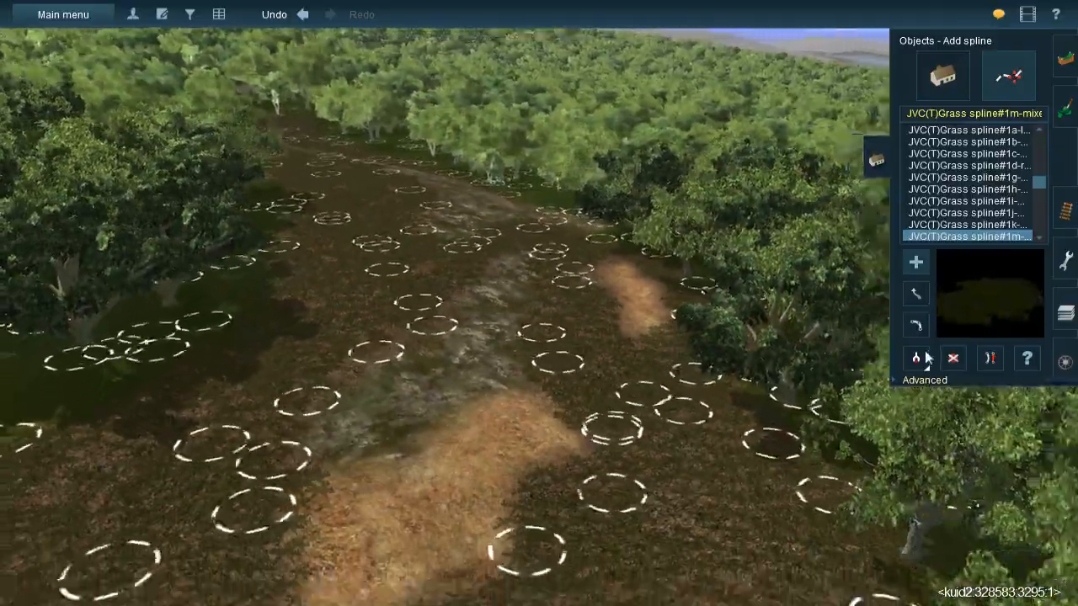
- Sample the JVC(TBL)Grass spline#1g from the clearing's existing splines and lay it over and around the winding straw patch
left_click(925, 359)
right_click(564, 456)
right_click(416, 376)
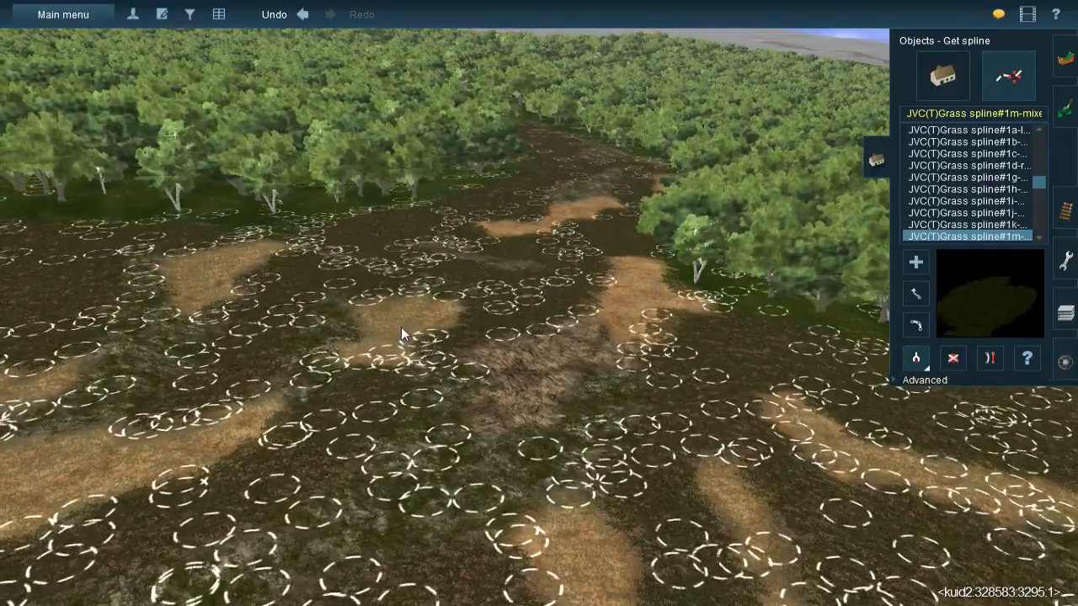
left_click(524, 295)
right_click(546, 252)
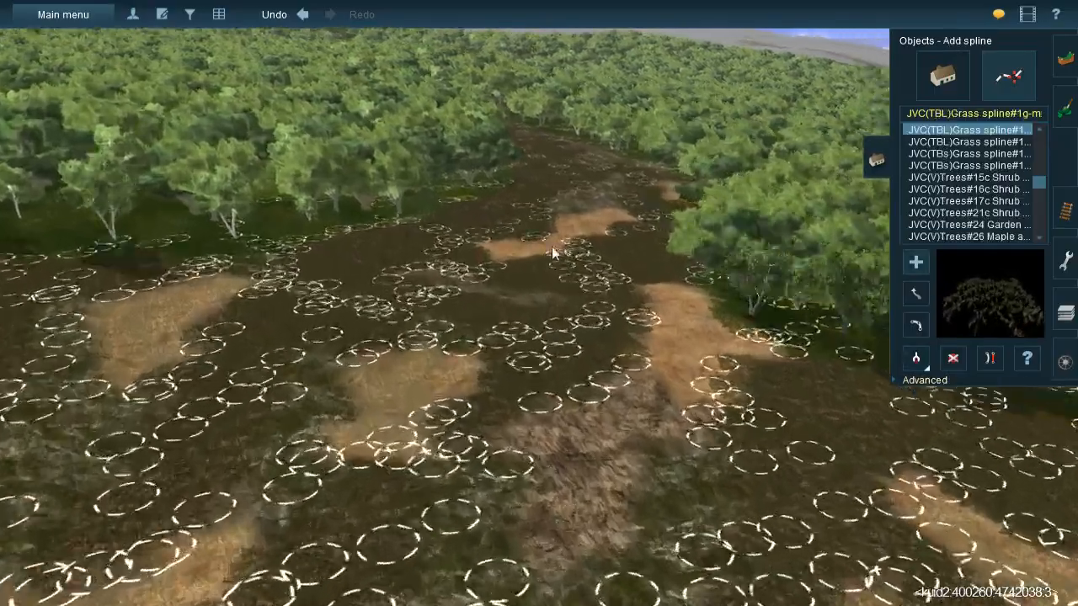
right_click(557, 271)
left_click(606, 278)
left_click(528, 393)
left_click(620, 312)
left_click(570, 410)
left_click(490, 341)
left_click(547, 473)
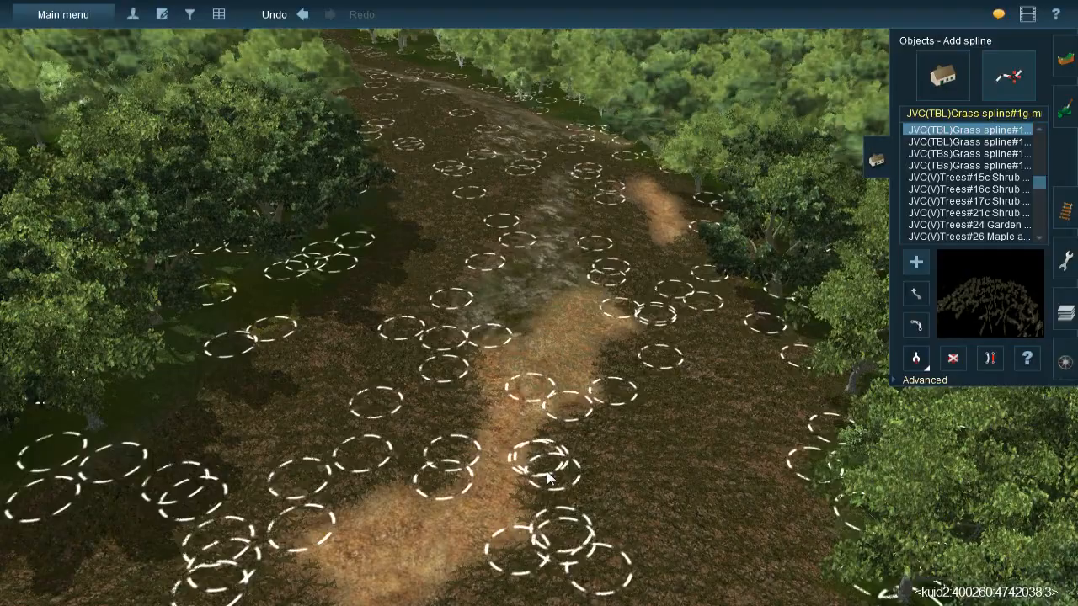
right_click(508, 543)
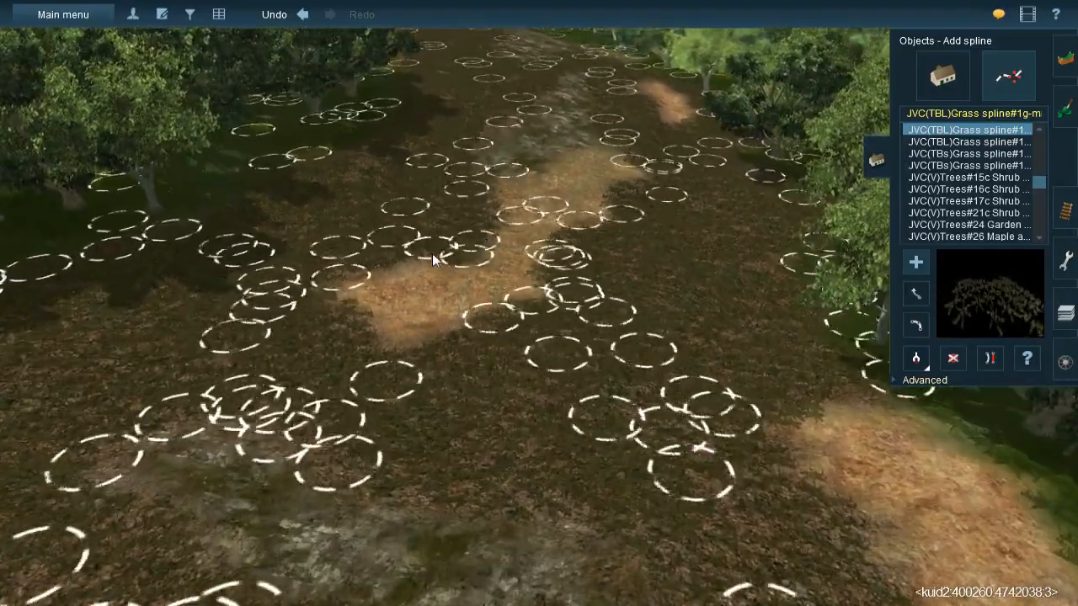
left_click(442, 343)
left_click(343, 264)
left_click(444, 362)
- Add JVC(TBL)Grass spline#1g splines around the small straw patch beside the trees and mossy rock strip
right_click(626, 290)
right_click_drag(627, 290, 552, 215)
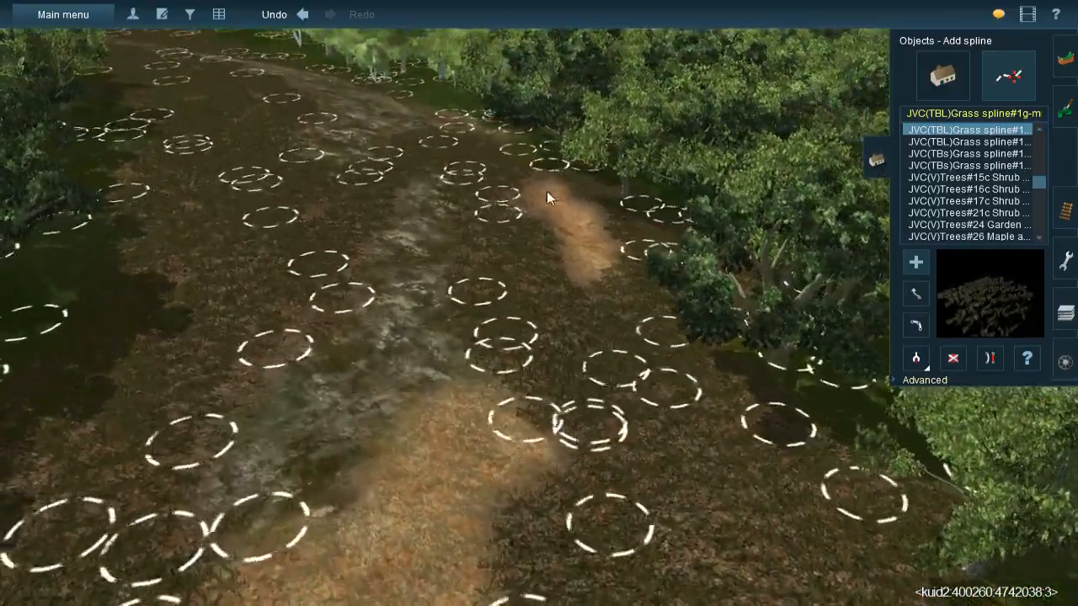
left_click(541, 234)
left_click(594, 237)
left_click(590, 306)
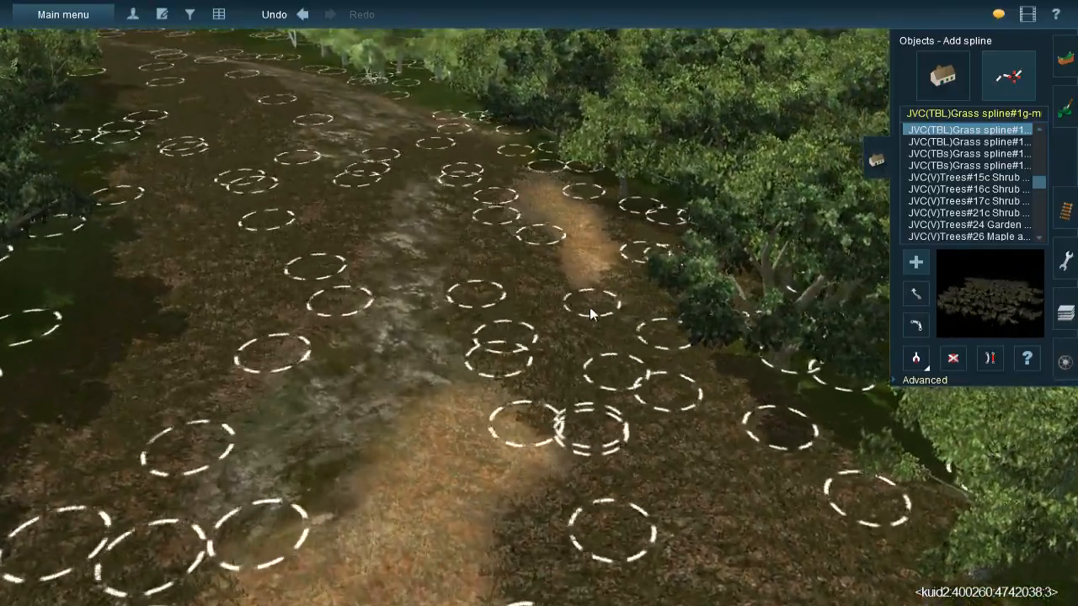
right_click_drag(549, 247, 914, 389)
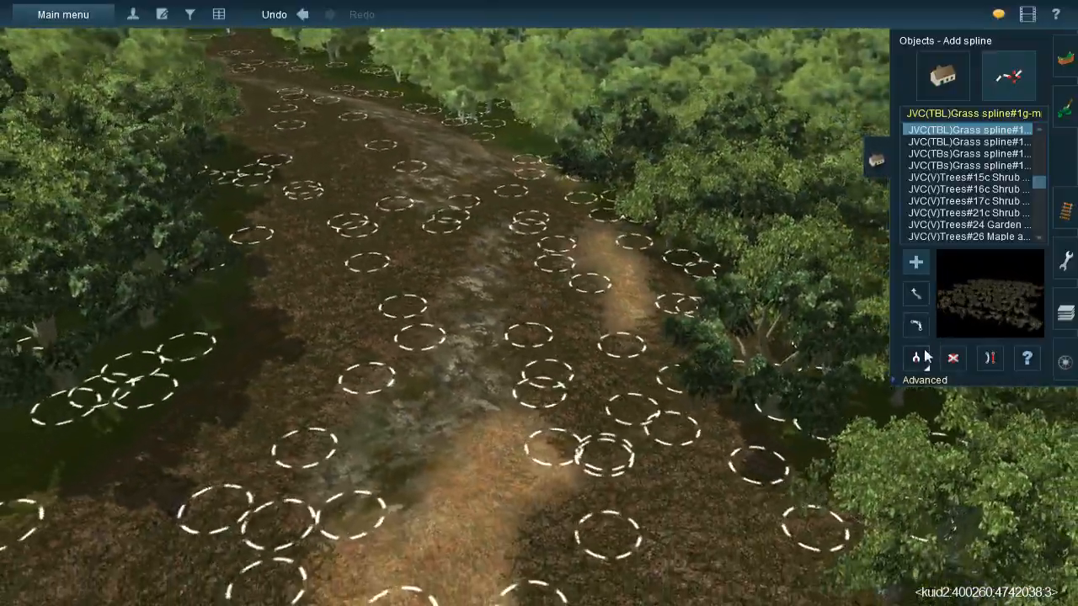
- Resample the JVC(TBL)Grass spline#1g and lay it across the large straw patch at the tree edge near the bare rock
left_click(923, 357)
right_click_drag(480, 454, 556, 320)
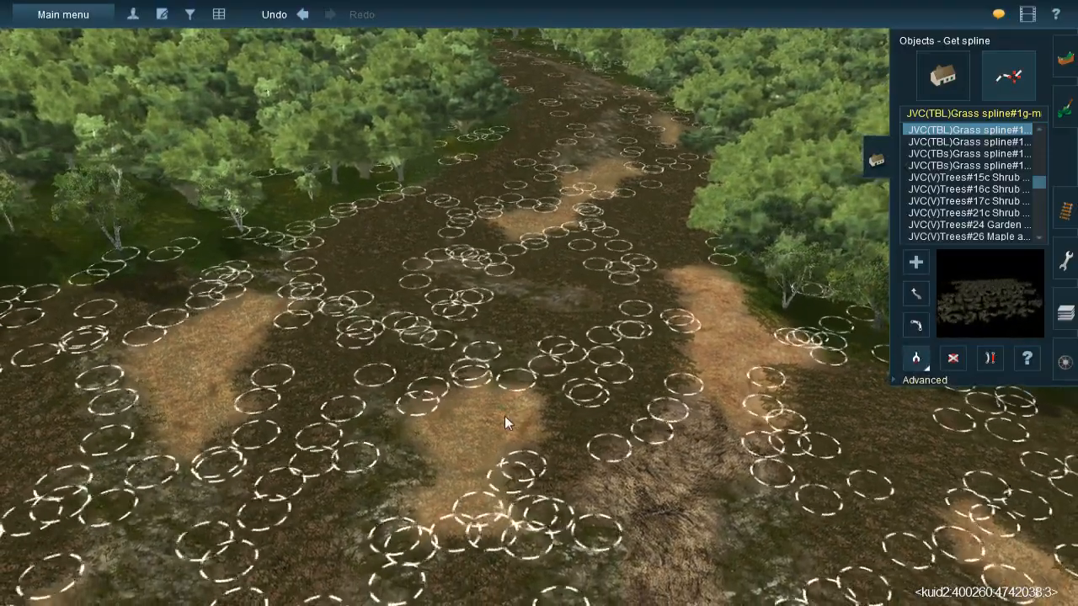
left_click(505, 417)
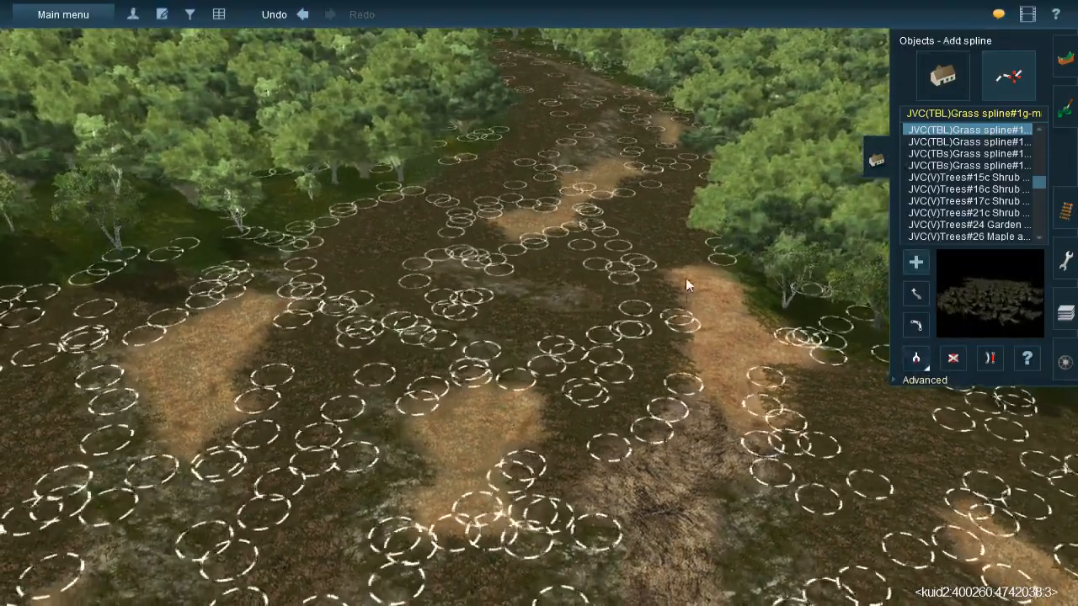
left_click(718, 265)
left_click(757, 358)
left_click(669, 266)
left_click(723, 320)
left_click(709, 293)
left_click(708, 392)
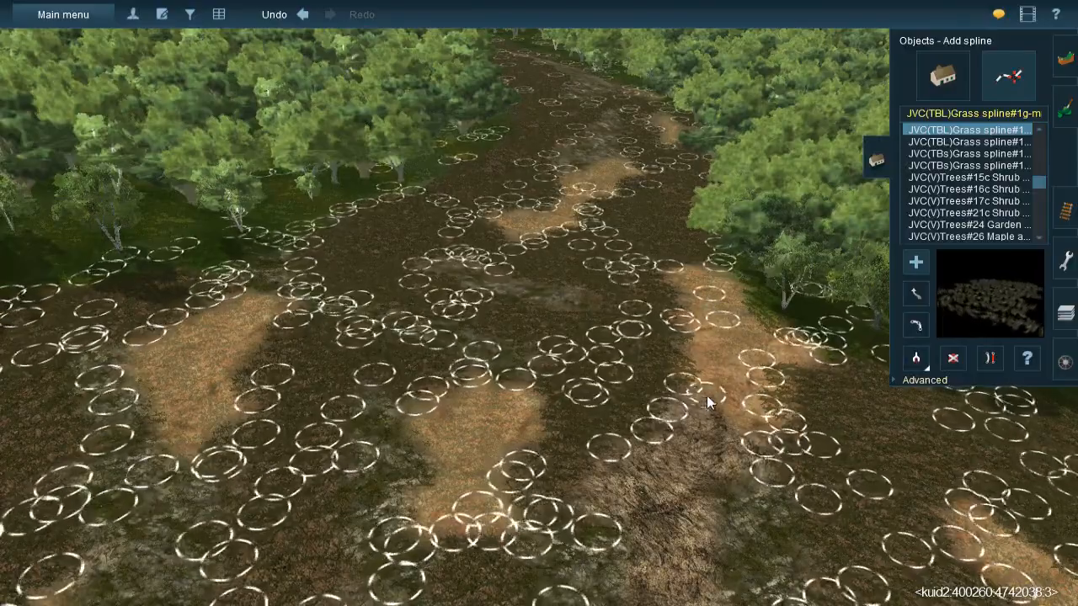
left_click(761, 424)
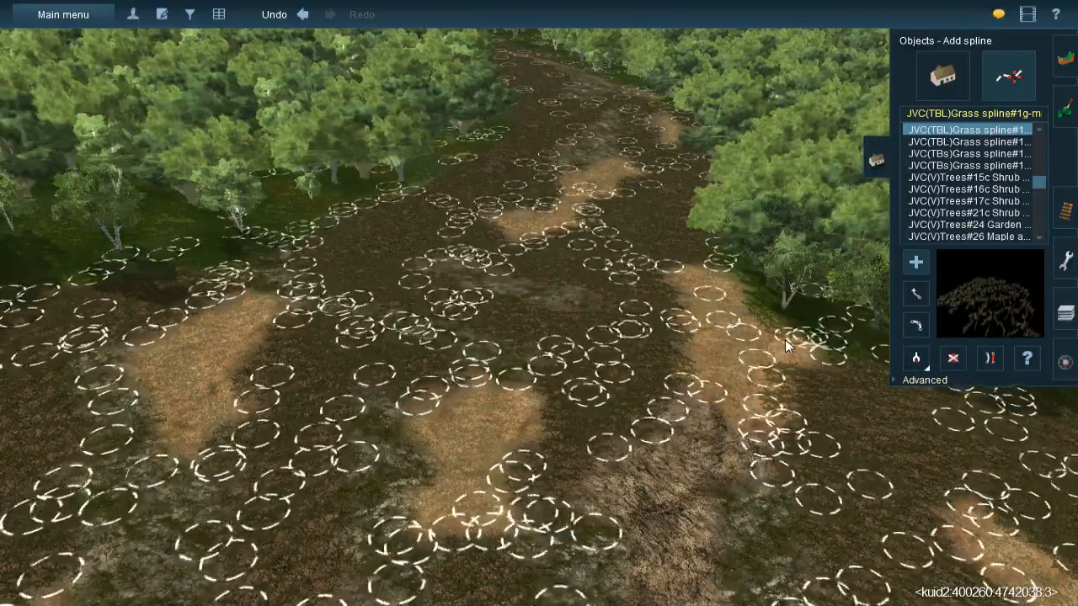
left_click(800, 376)
right_click(799, 377)
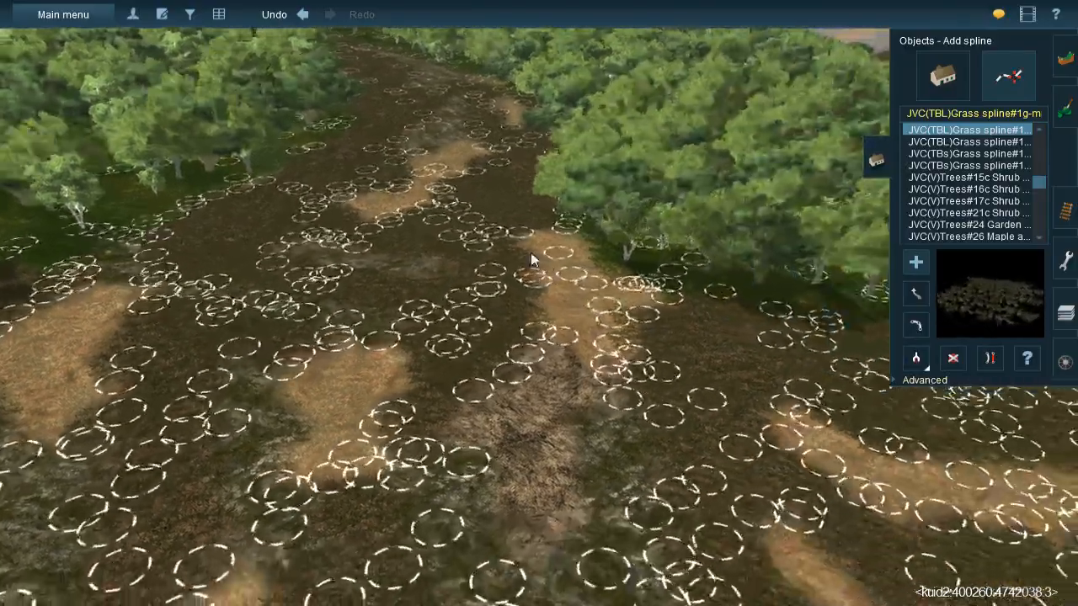
- Sample the JVC@-Grass358s 20x40m spline and scatter it over the mossy rock patch in the middle of the clearing
right_click(530, 252)
left_click(915, 360)
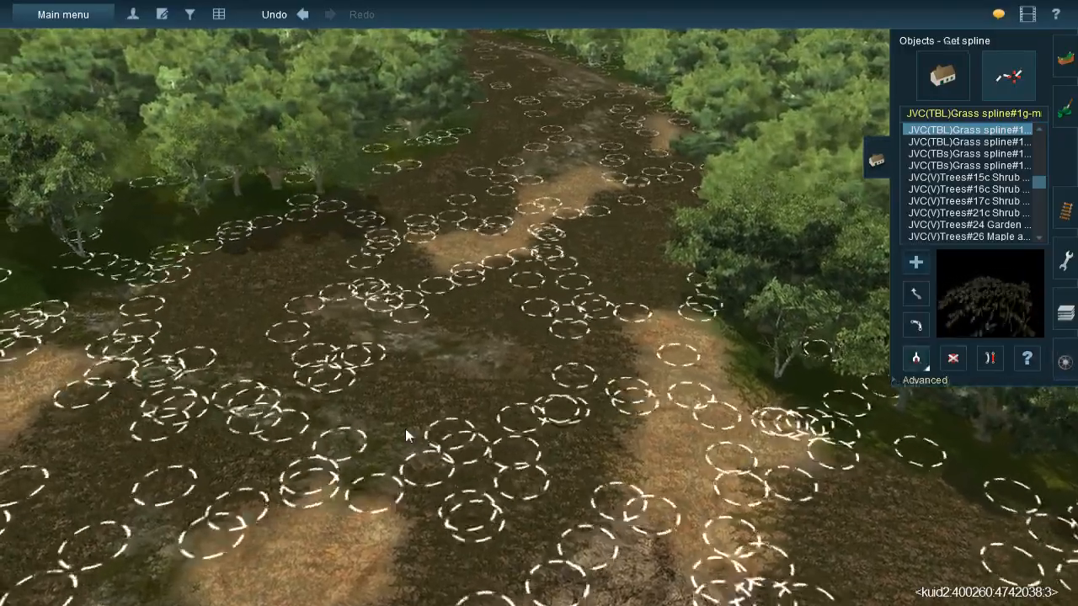
left_click(397, 409)
right_click(396, 409)
right_click(569, 253)
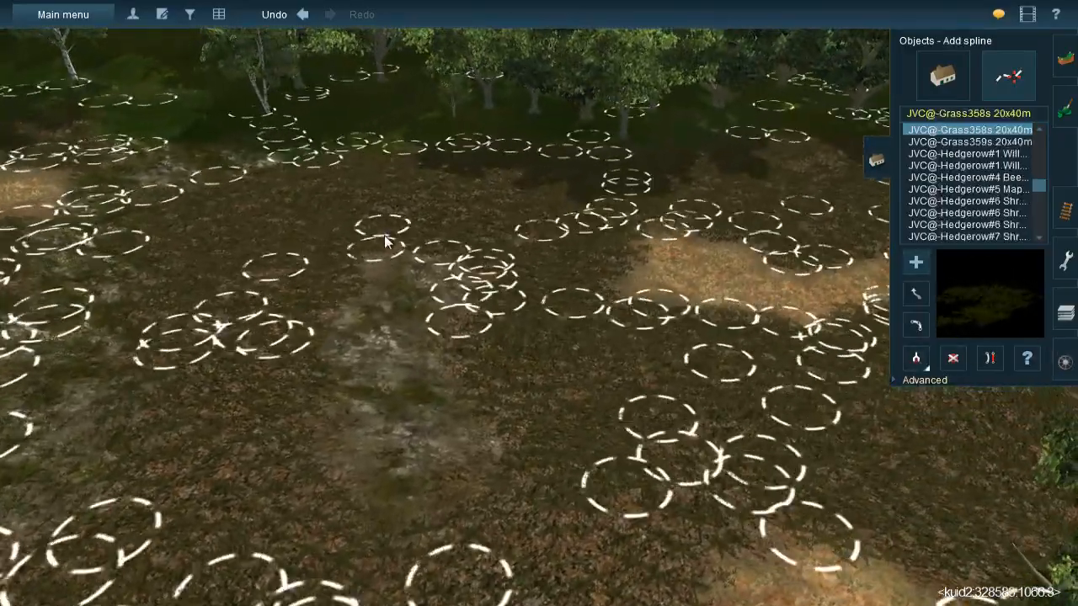
left_click(347, 406)
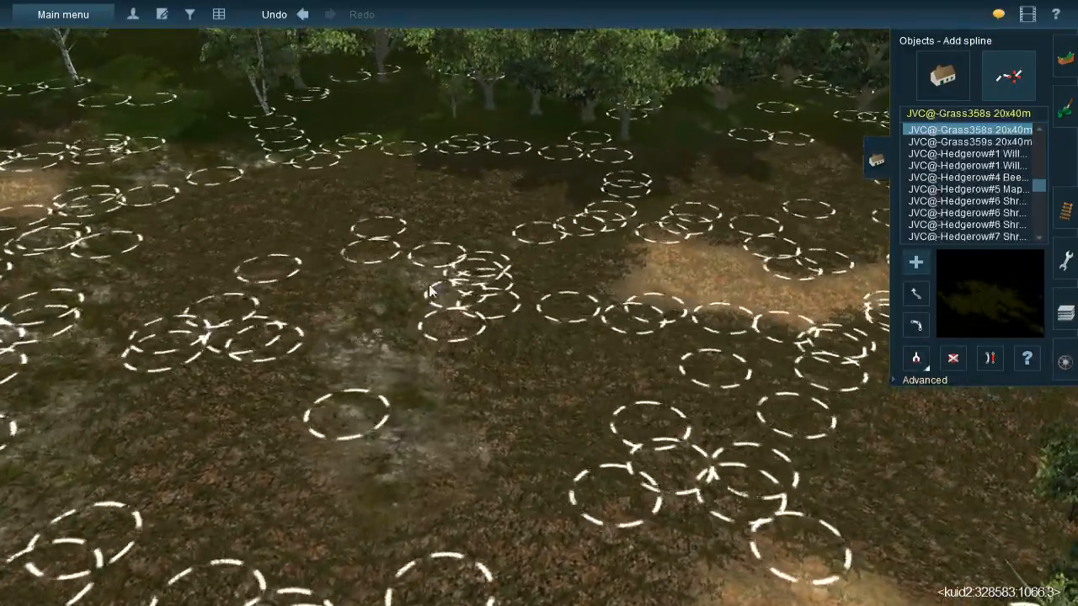
left_click(427, 425)
left_click(383, 526)
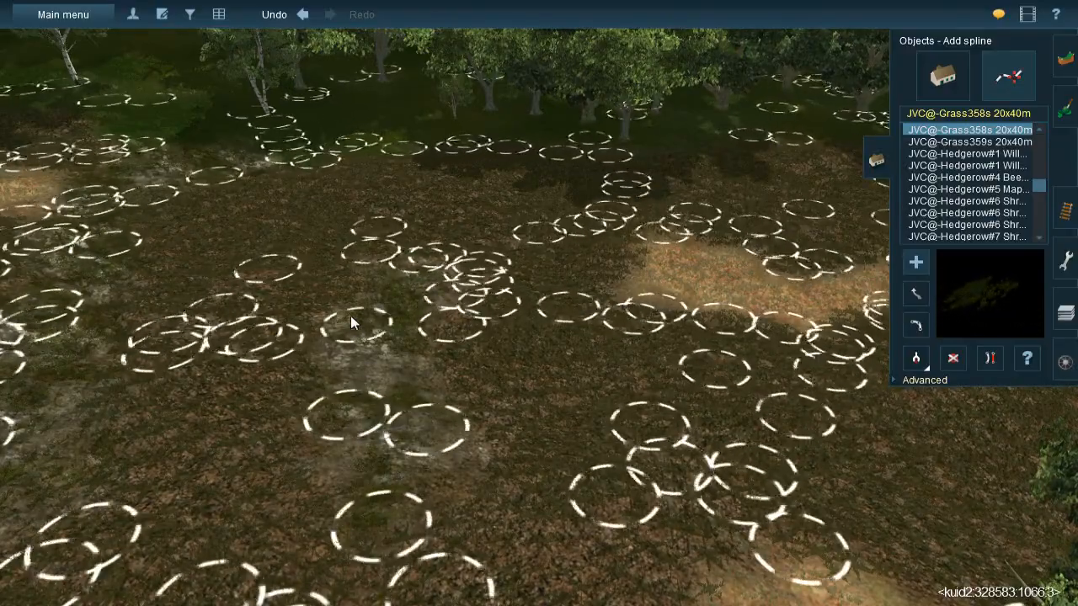
left_click(451, 502)
left_click(252, 559)
- Lay JVC@-Grass358s 20x40m splines over the mossy rock beyond the winding straw patch and around that patch's upper end
right_click(473, 555)
key("Left")
right_click(553, 210)
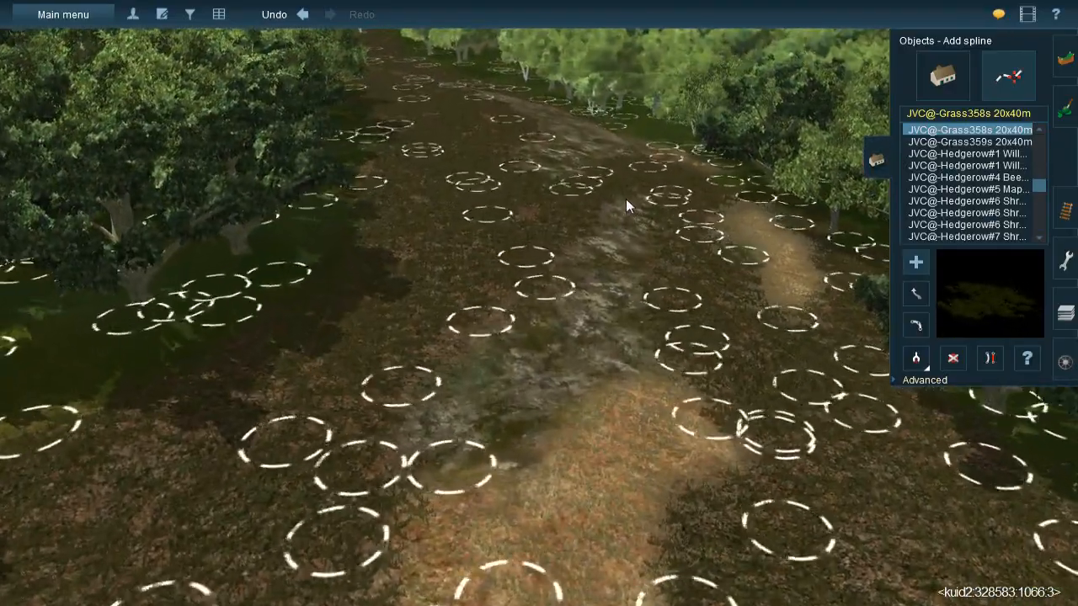
left_click(549, 340)
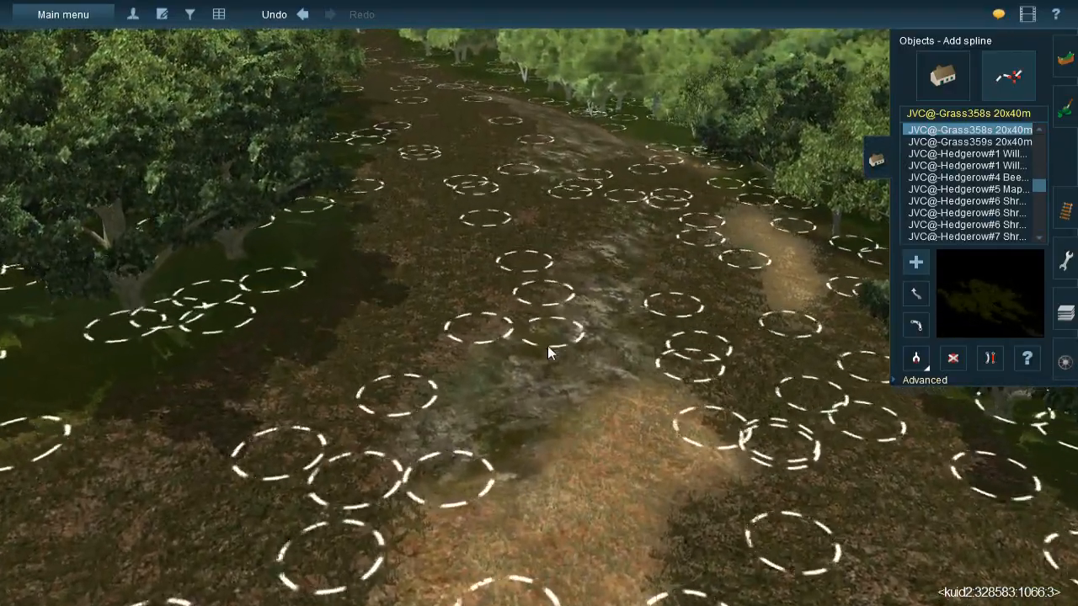
left_click(626, 398)
left_click(588, 261)
left_click(633, 411)
left_click(379, 422)
left_click(622, 285)
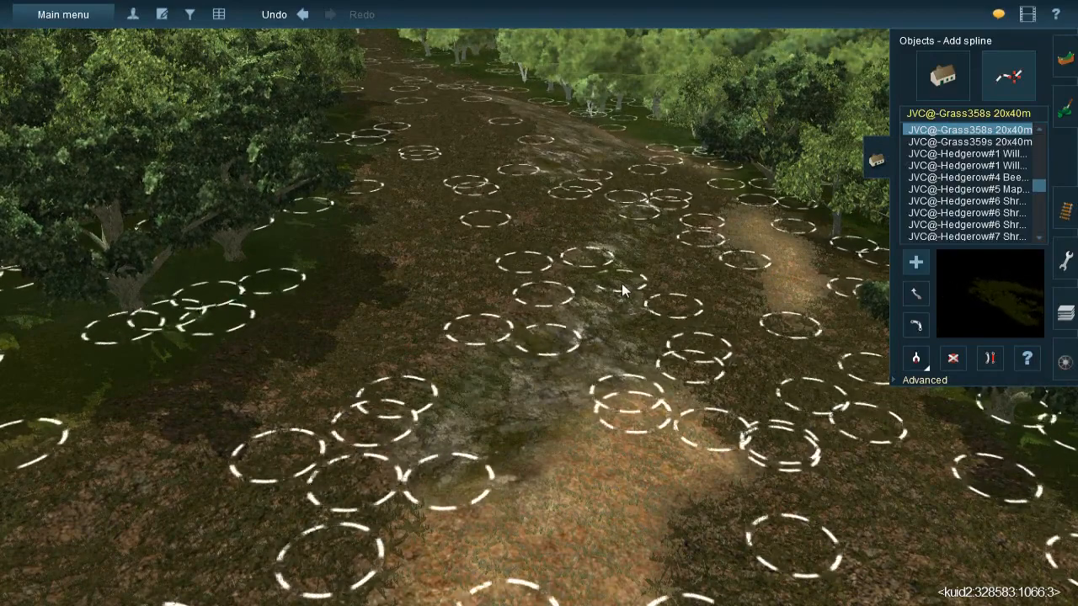
left_click(462, 492)
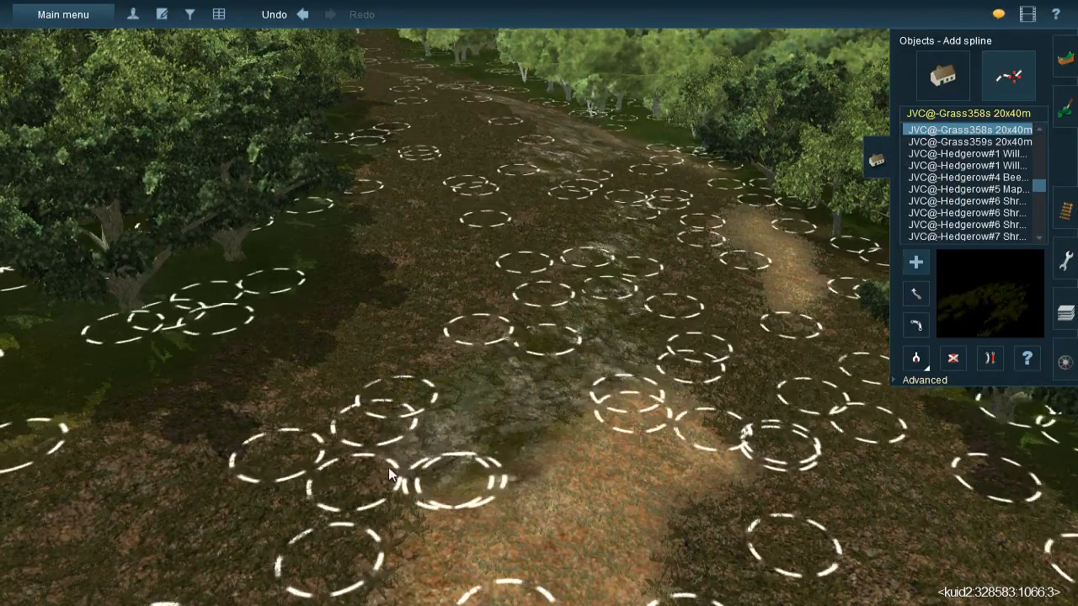
left_click(388, 467)
left_click(711, 327)
left_click(430, 492)
- Cover the far part of the long rock strip with overlapping JVC@-Grass358s 20x40m splines
right_click(589, 197)
right_click_drag(488, 211, 430, 128)
left_click(395, 154)
left_click(428, 121)
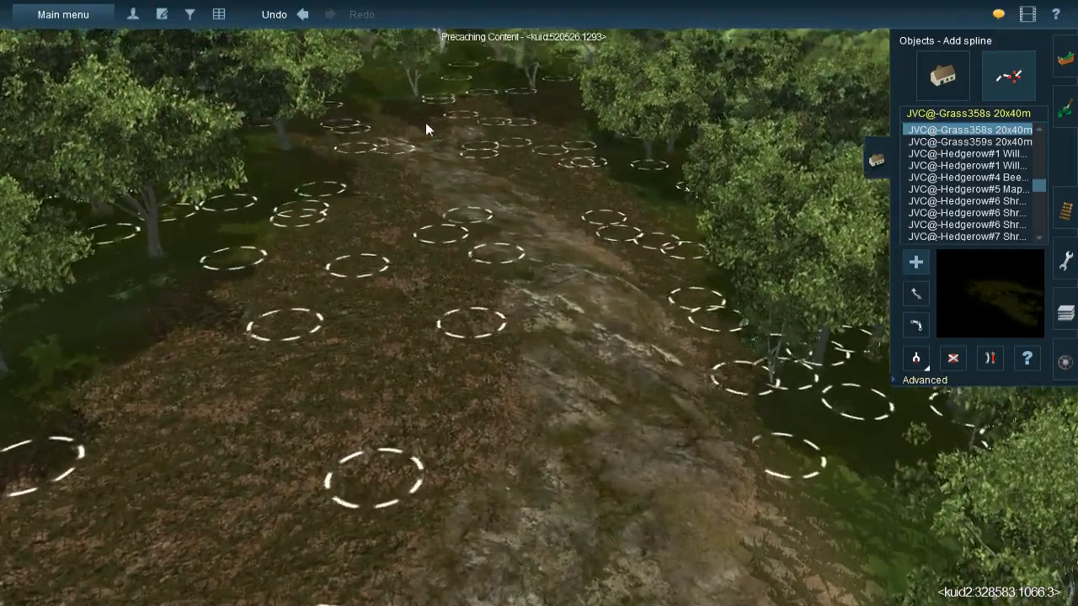
left_click(419, 204)
left_click(477, 222)
left_click(413, 142)
left_click(501, 273)
left_click(475, 160)
left_click(570, 297)
left_click(509, 183)
left_click(587, 269)
left_click(560, 223)
left_click(657, 341)
left_click(541, 237)
left_click(592, 328)
- Extend the JVC@-Grass358s 20x40m splines over the middle of the rock strip and out towards its tree-side edge
left_click(606, 384)
left_click(500, 225)
left_click(569, 414)
left_click(546, 305)
left_click(556, 501)
left_click(583, 242)
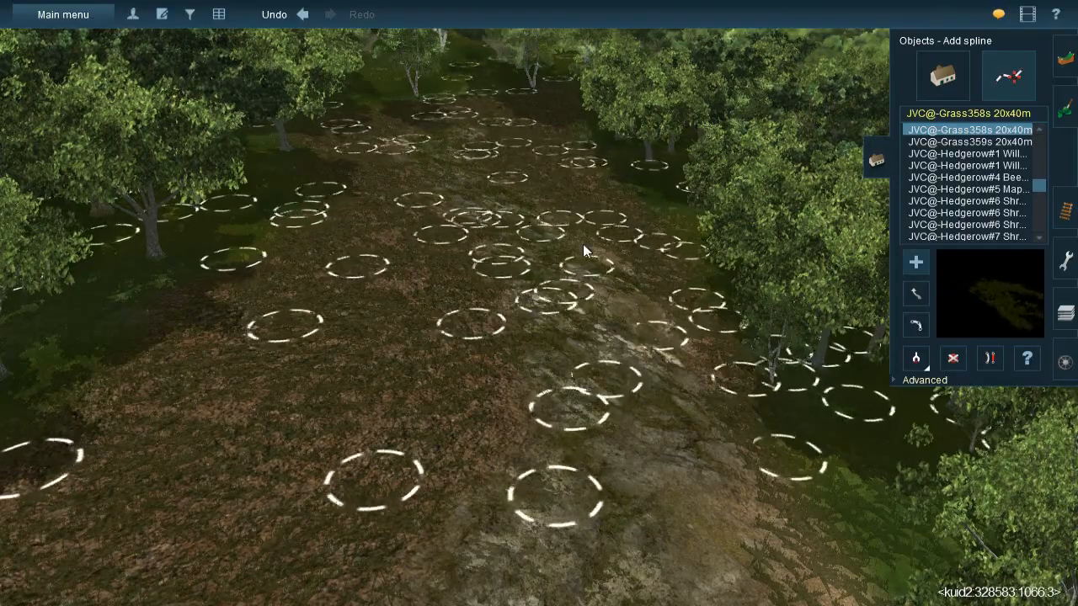
left_click(619, 282)
left_click(706, 394)
left_click(621, 480)
left_click(721, 535)
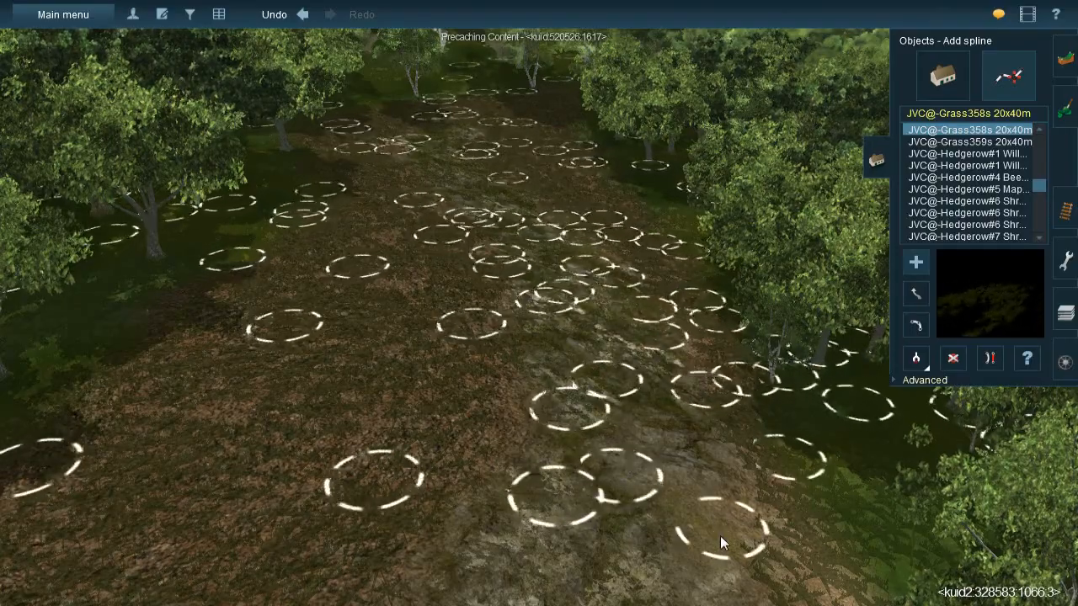
right_click(720, 536)
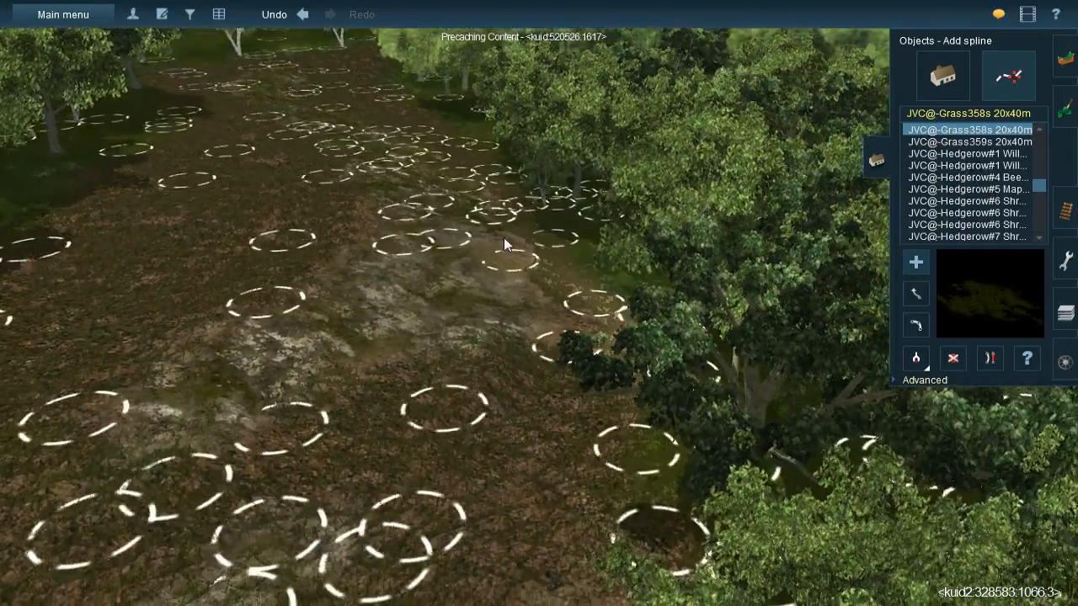
- Fill the near end of the rock strip and the adjoining gravel with JVC@-Grass358s 20x40m splines
left_click(593, 379)
left_click(468, 221)
left_click(496, 359)
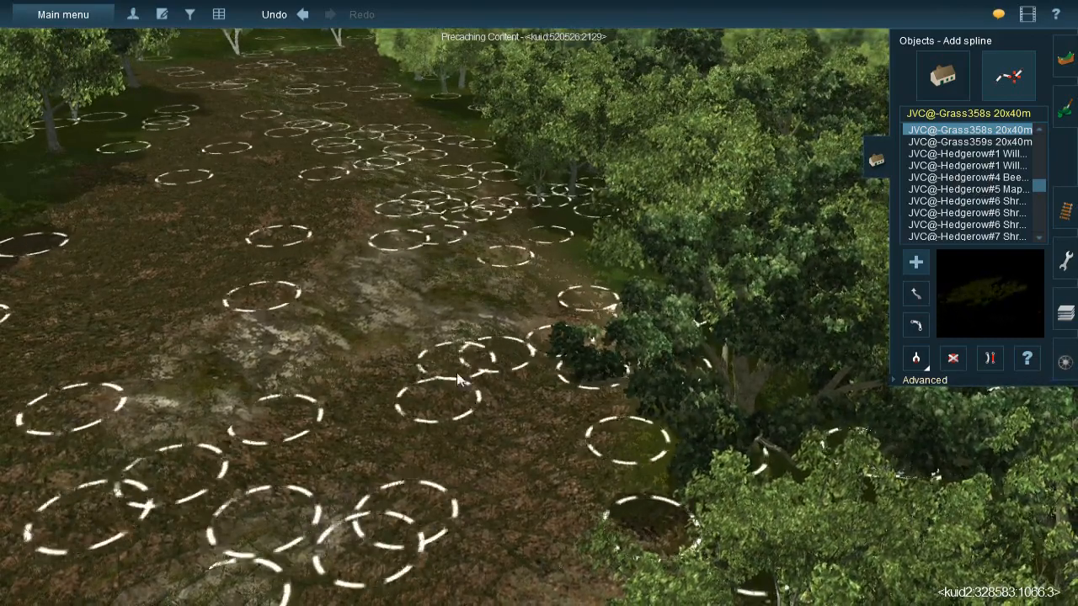
left_click(443, 448)
left_click(379, 368)
left_click(355, 454)
left_click(323, 357)
left_click(337, 248)
left_click(341, 461)
right_click(303, 518)
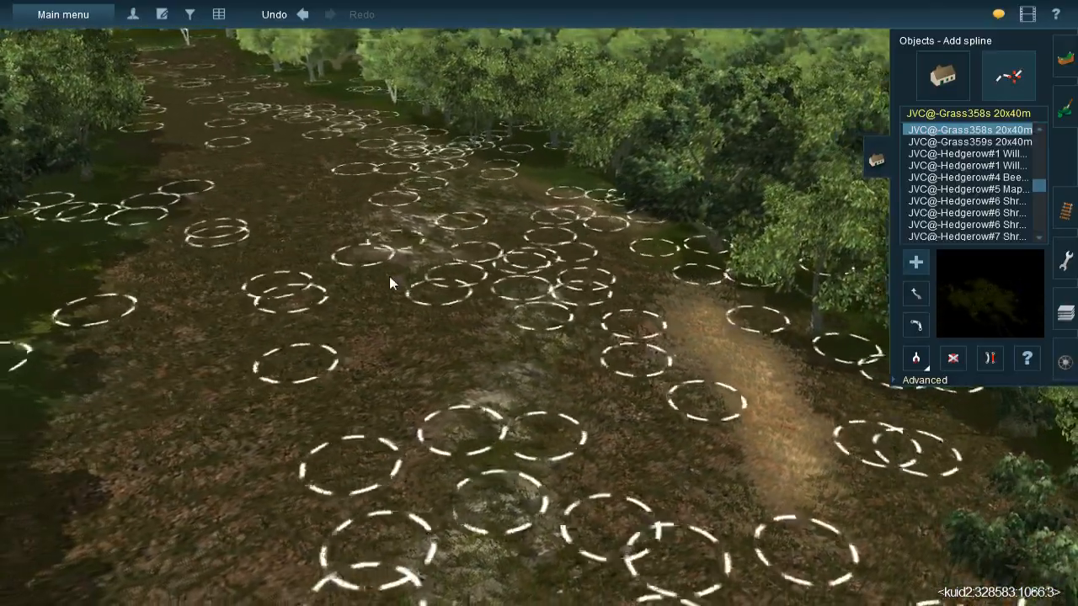
- Examine the finished clearing from above and the route map's ground coverage around Asbury Ranch, Jefferson's Cut and Clownfish Pond
key("Left")
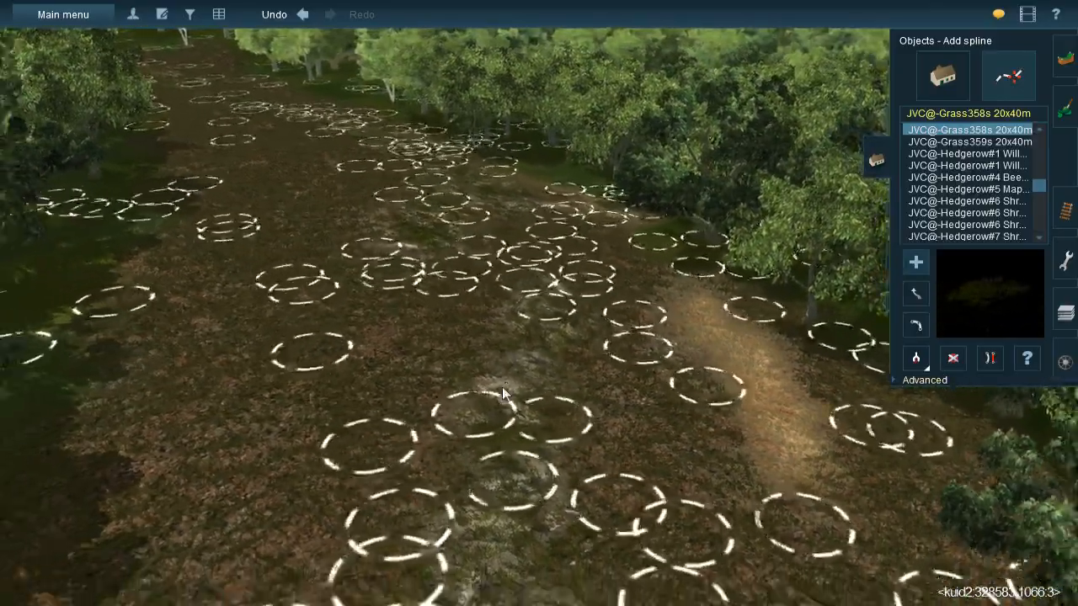
scroll(506, 379, "down", 5)
scroll(458, 311, "down", 10)
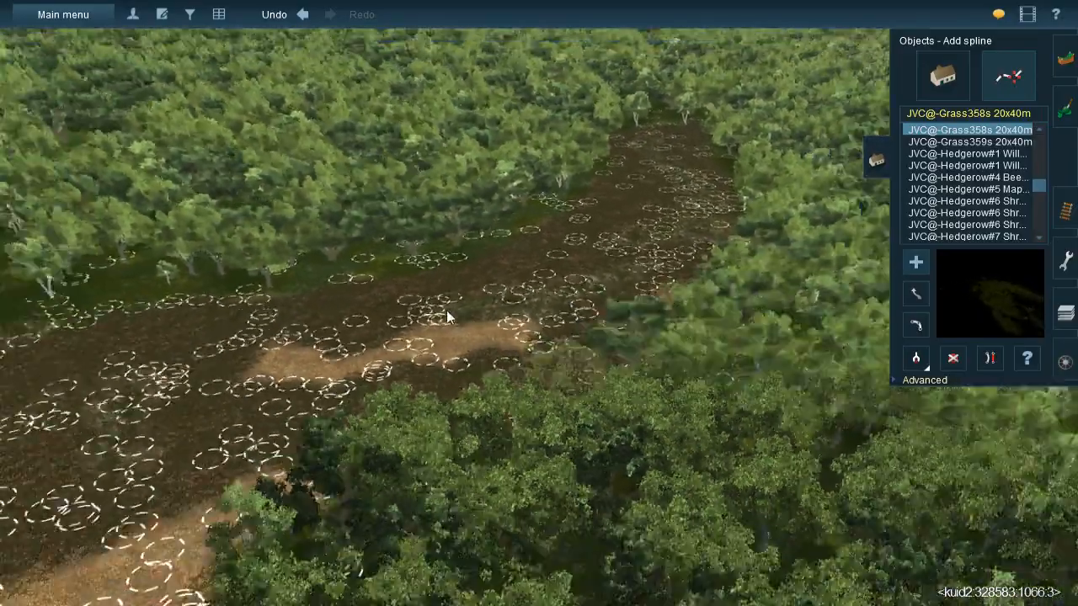
scroll(520, 359, "down", 5)
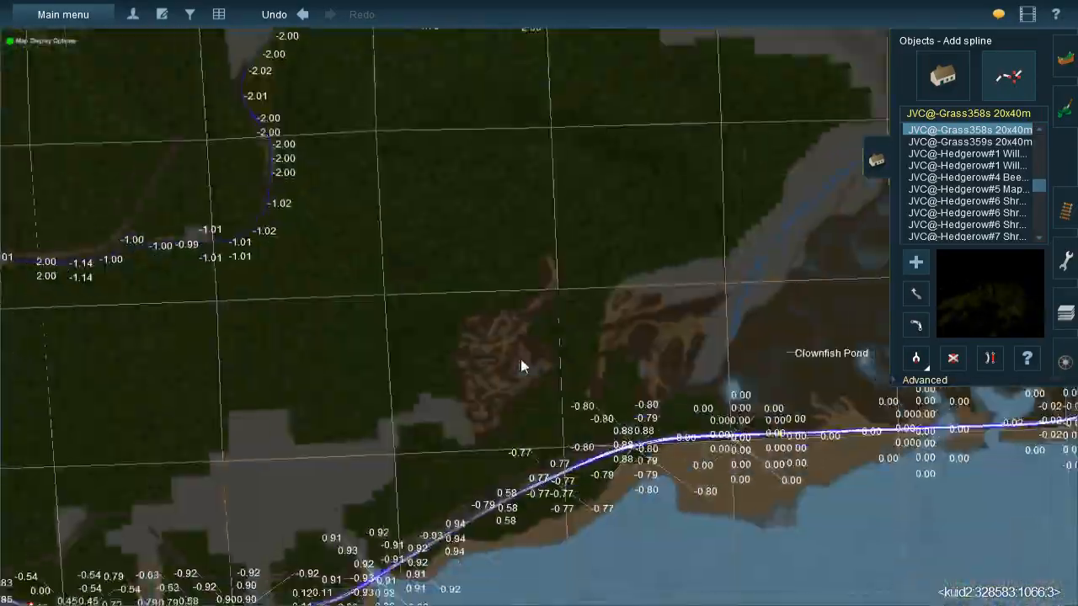
scroll(481, 350, "up", 3)
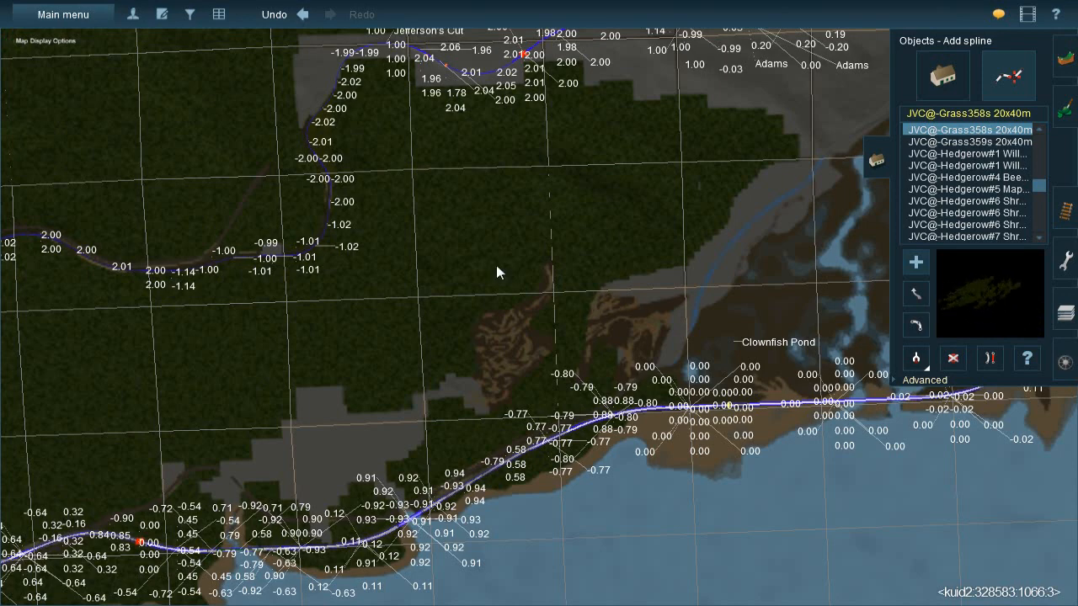
scroll(402, 348, "down", 2)
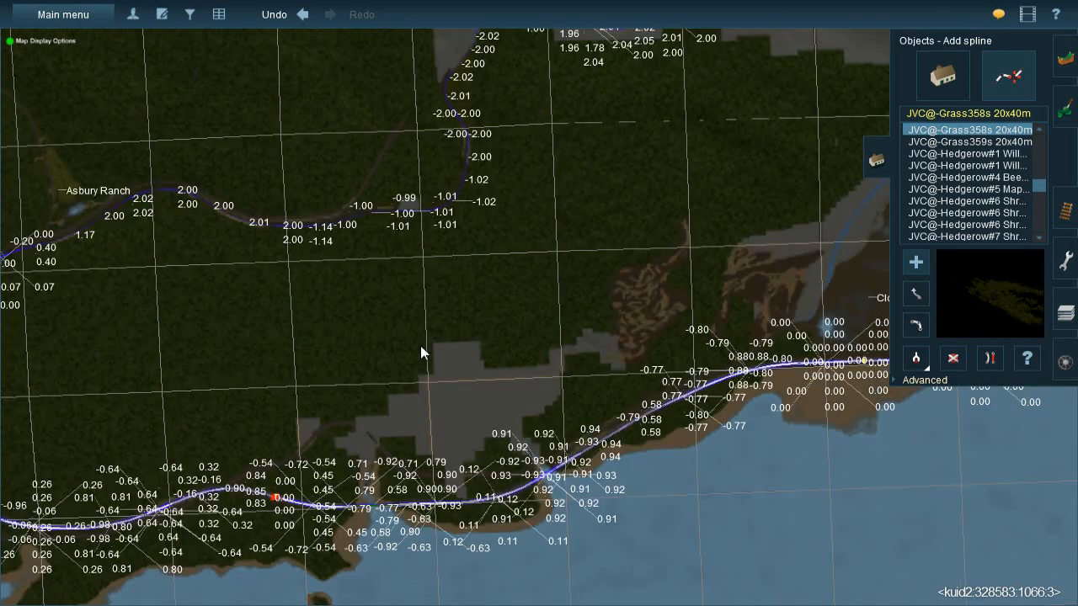
scroll(467, 319, "down", 3)
scroll(472, 302, "up", 3)
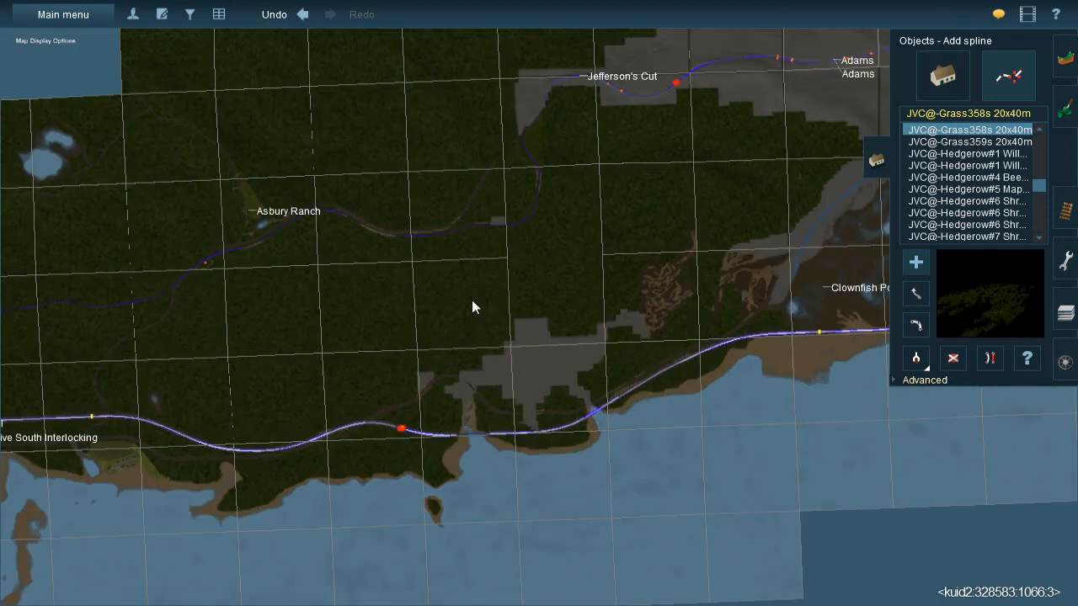
scroll(505, 295, "down", 3)
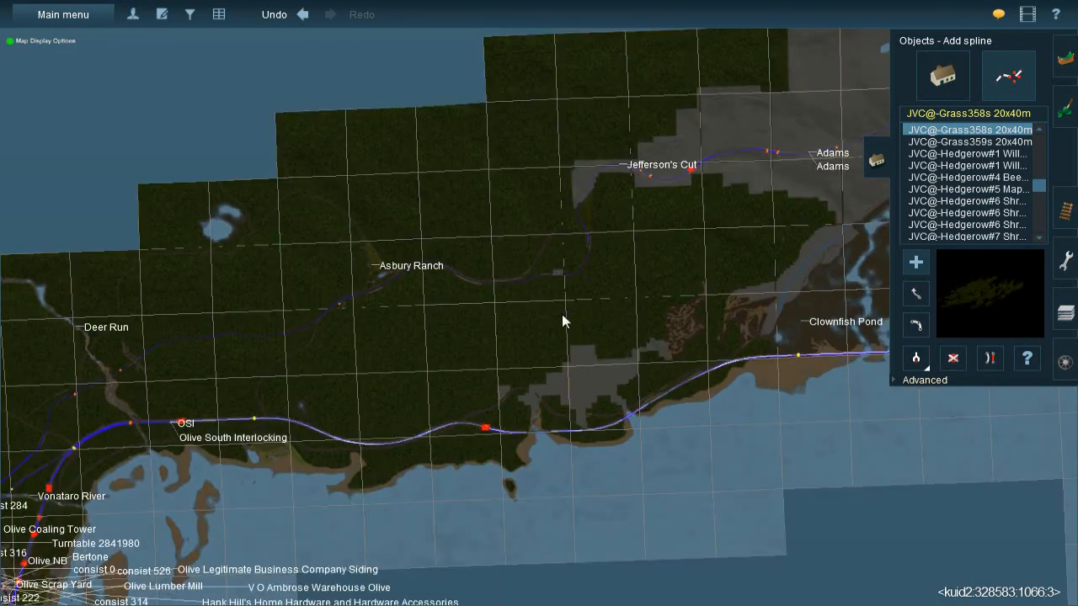
right_click(665, 196)
scroll(661, 225, "down", 3)
scroll(636, 232, "up", 4)
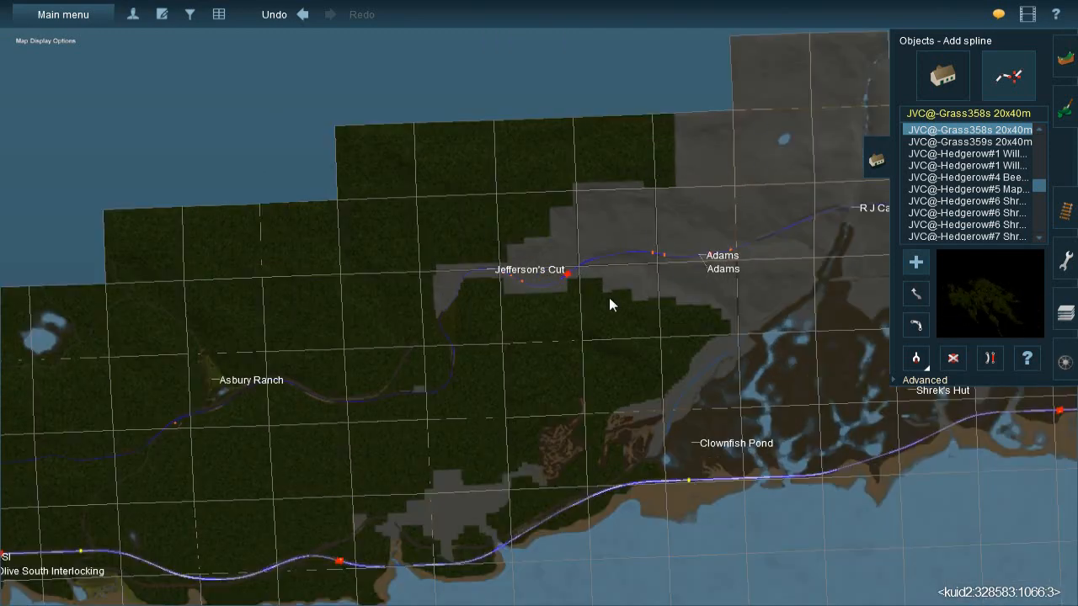
right_click(622, 315)
right_click(489, 404)
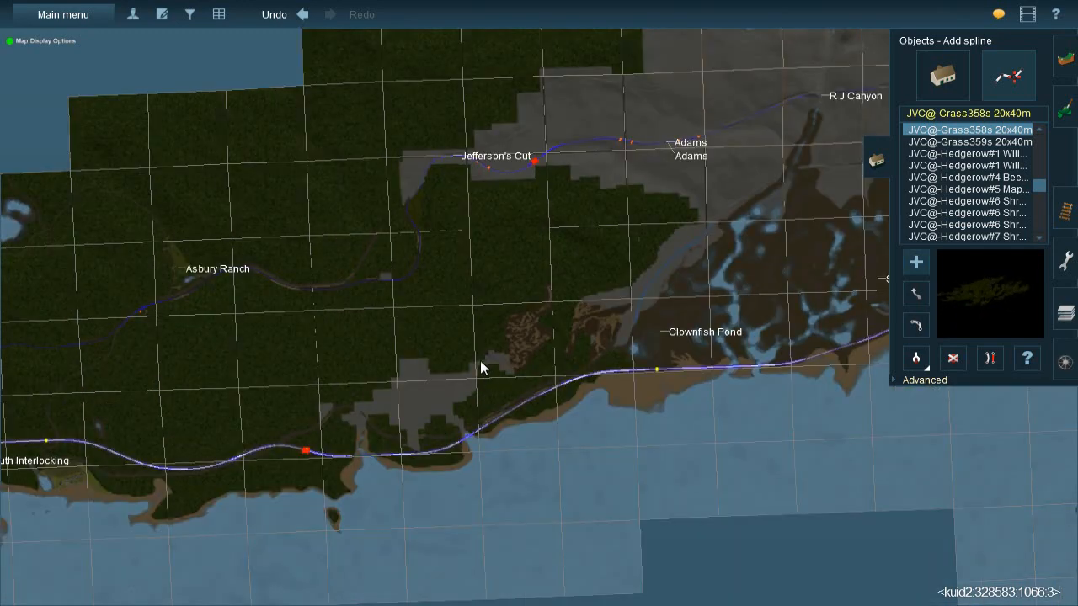
right_click(450, 365)
scroll(488, 365, "down", 2)
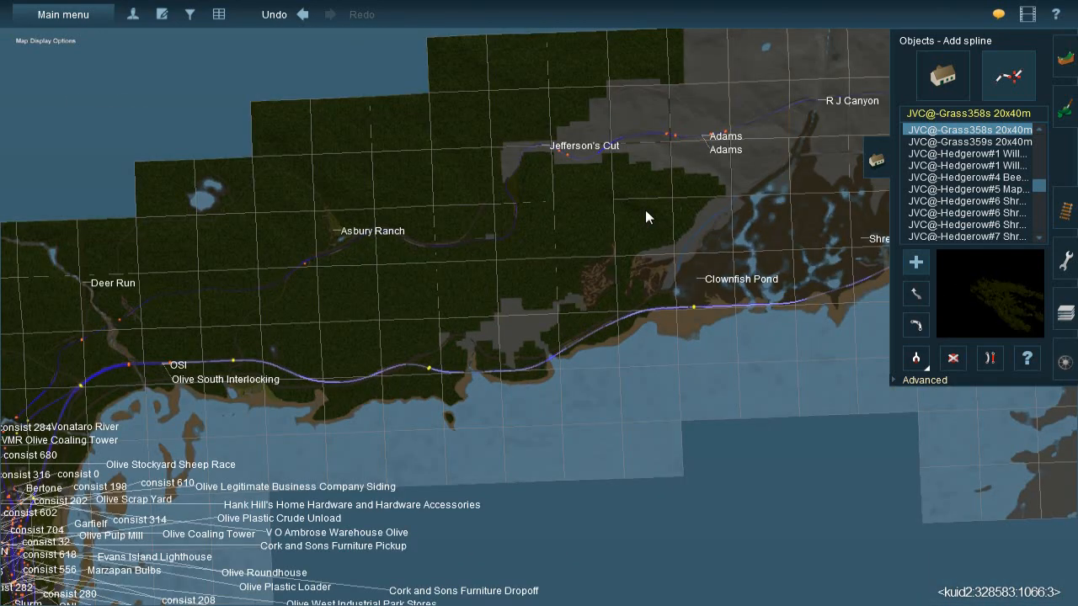
right_click(645, 218)
scroll(502, 282, "up", 1)
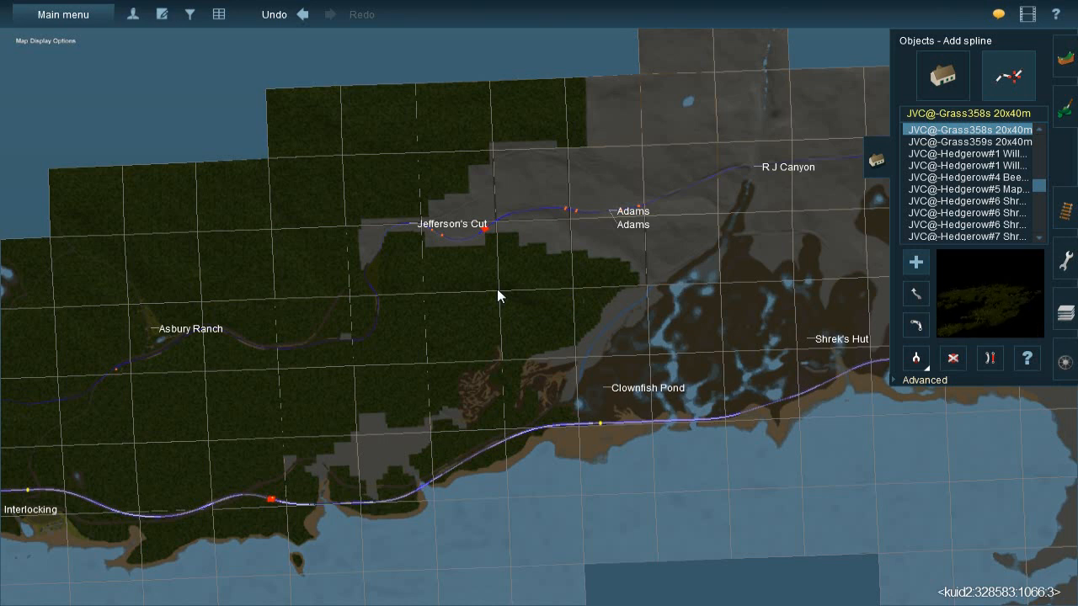